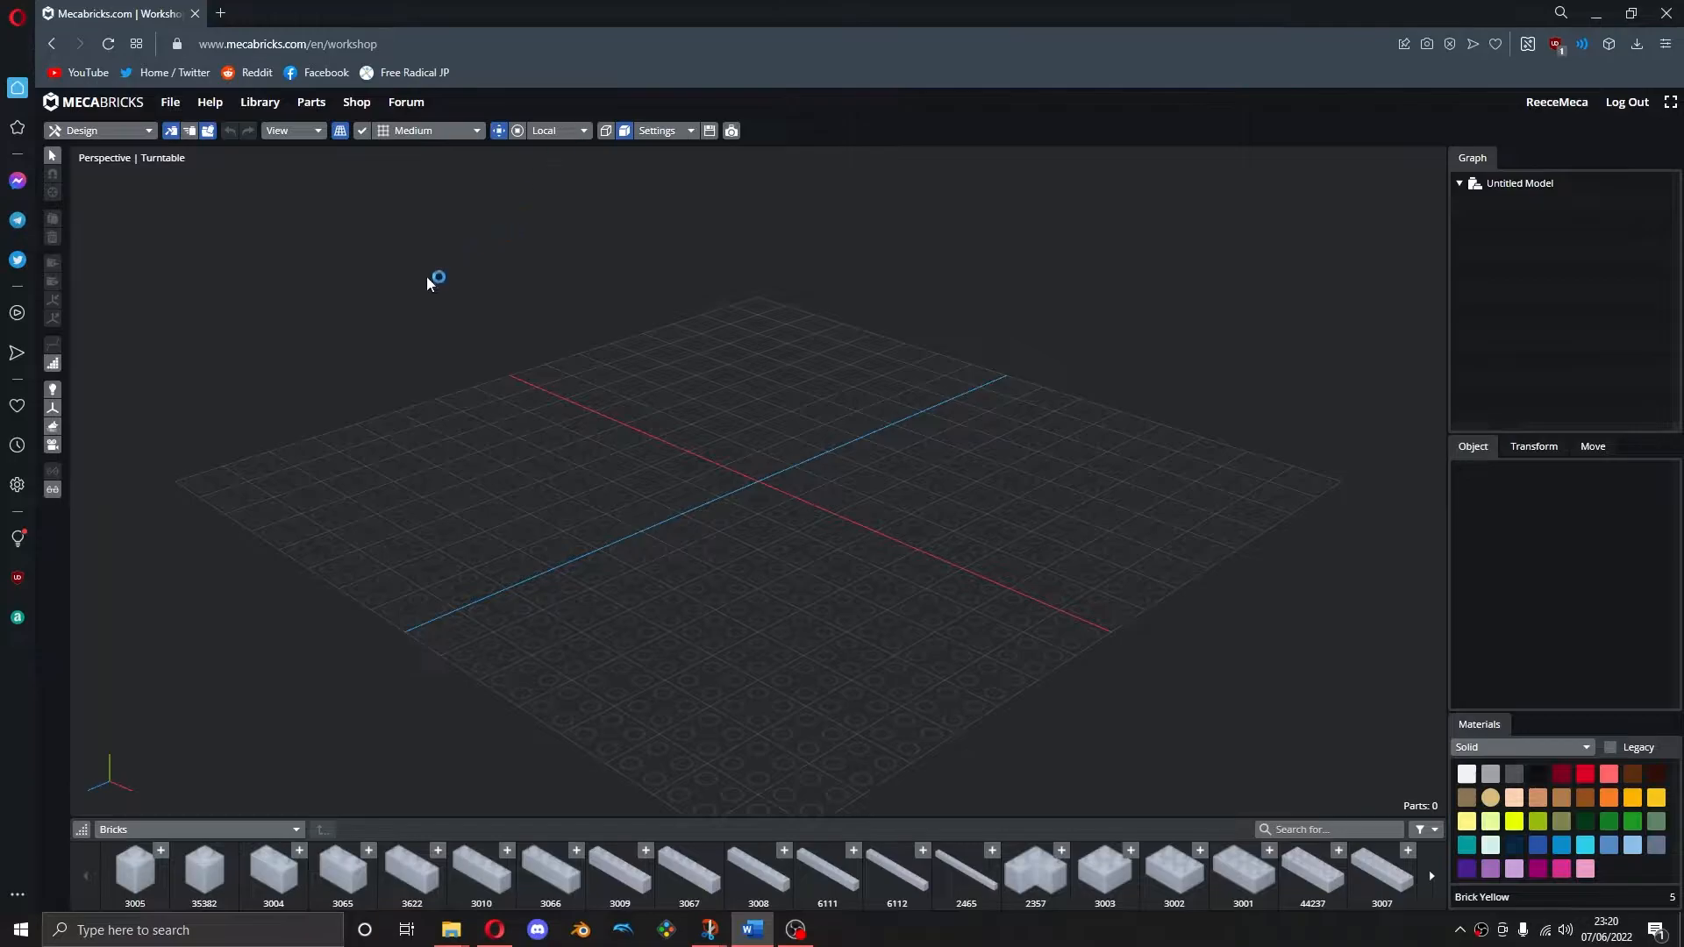
Open the model import browser and go through the theme folders of the minifig library
left_click(161, 104)
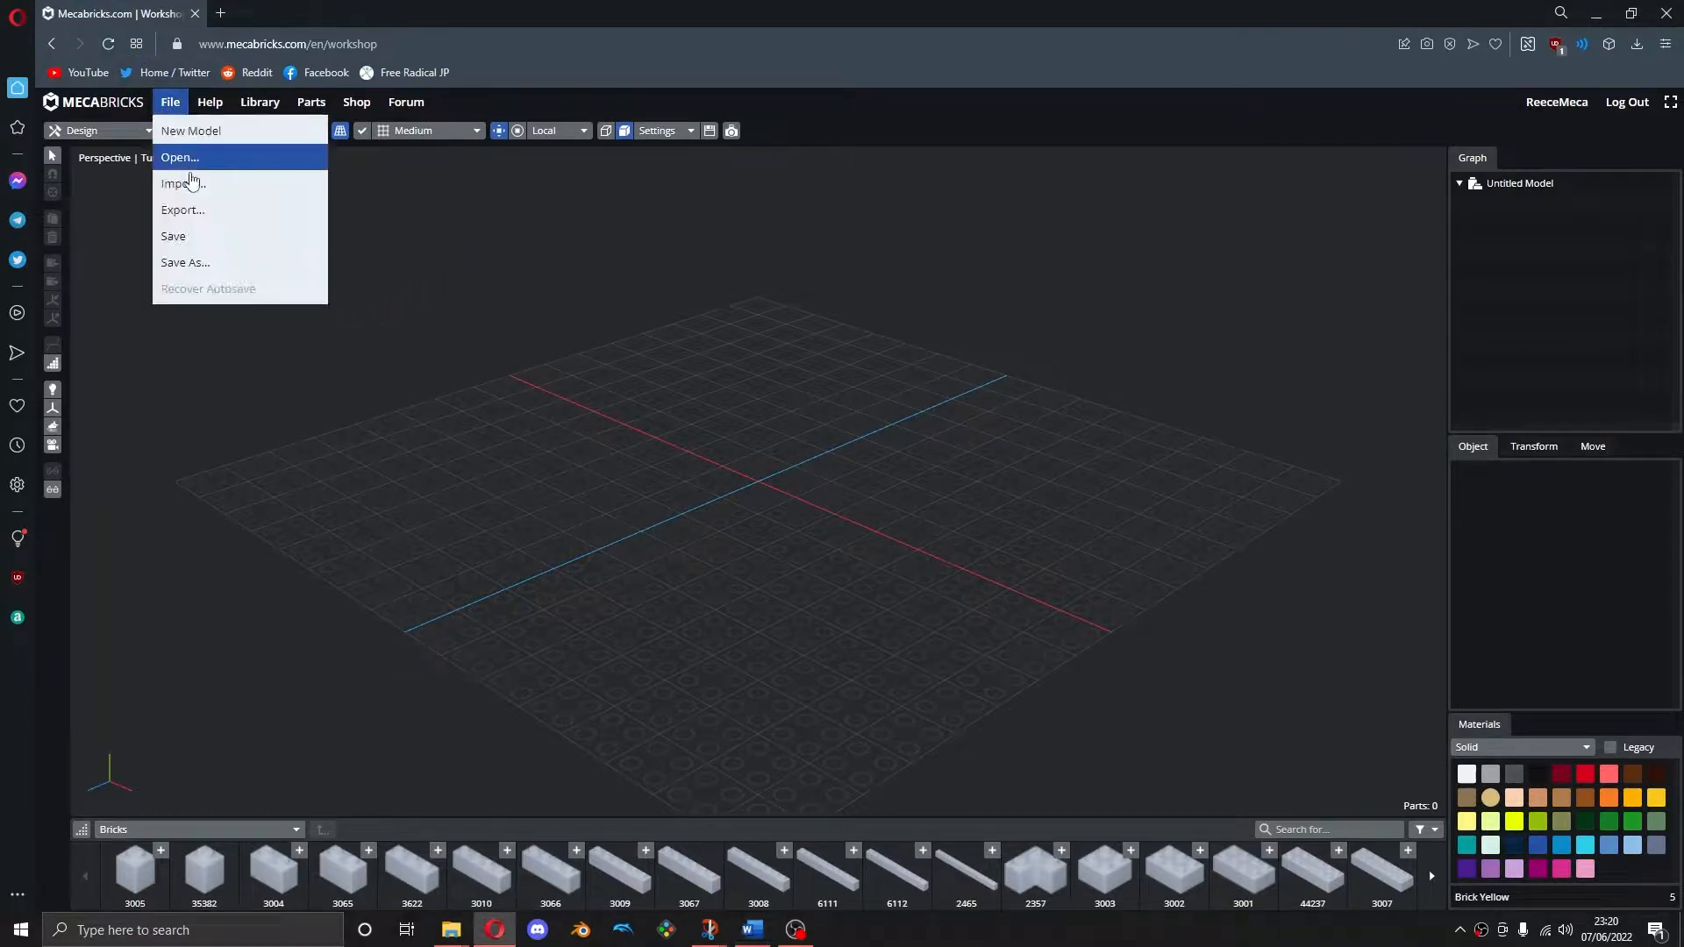
left_click(198, 179)
left_click(966, 330)
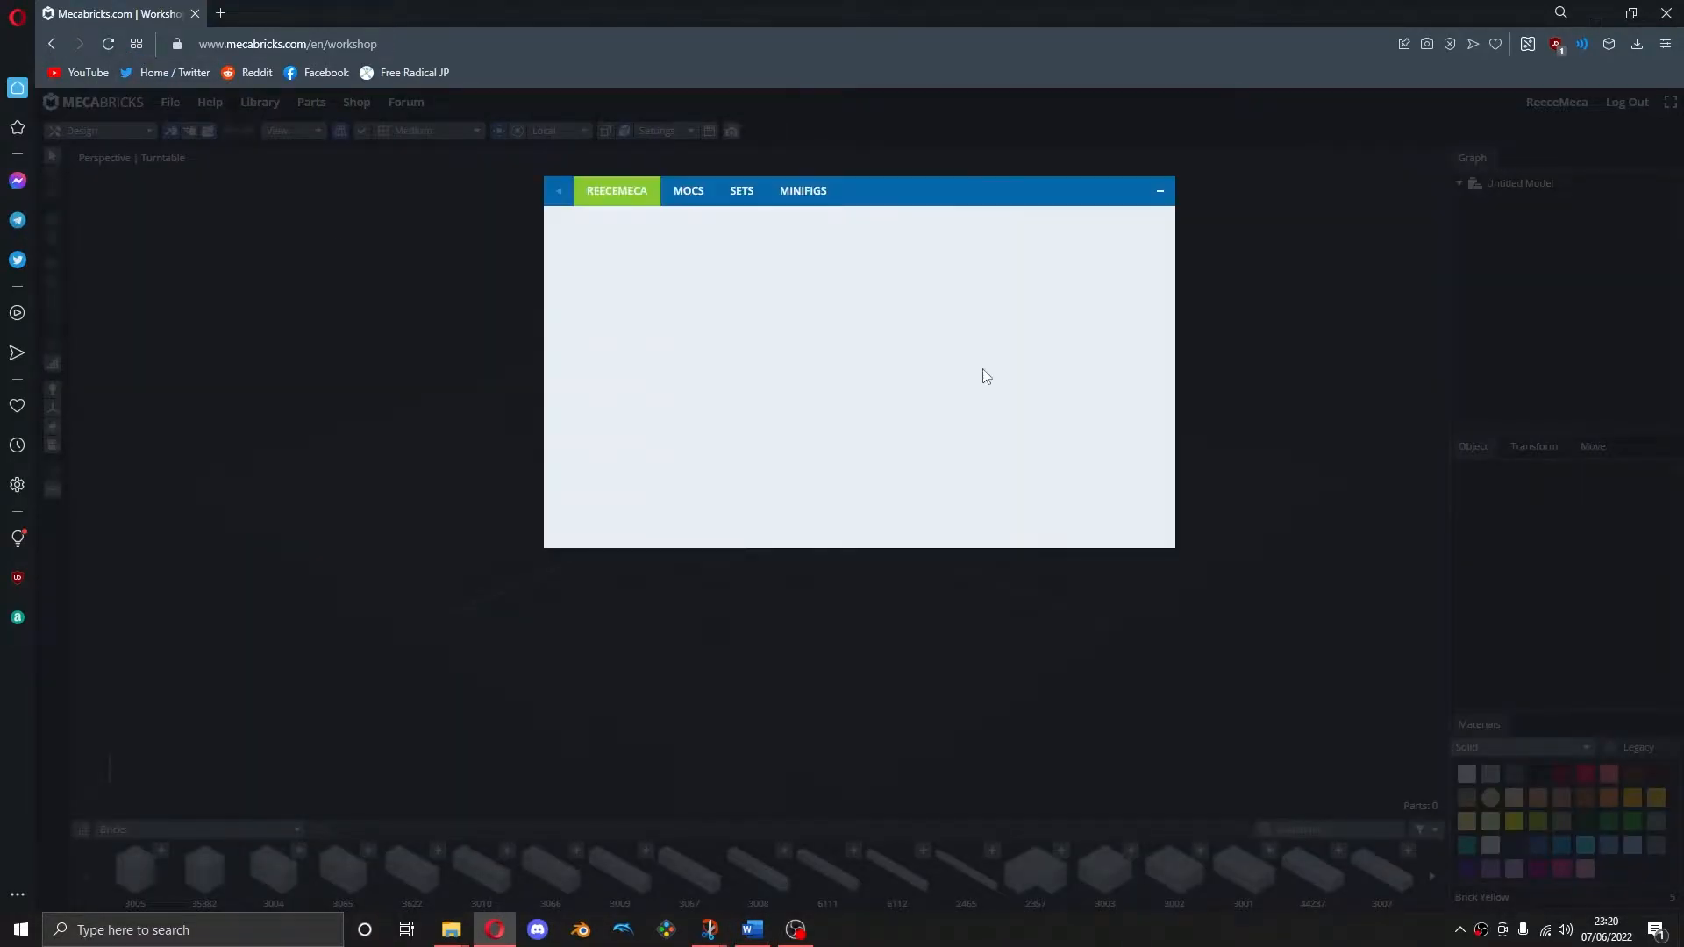
scroll(981, 412, "down", 2)
left_click(802, 190)
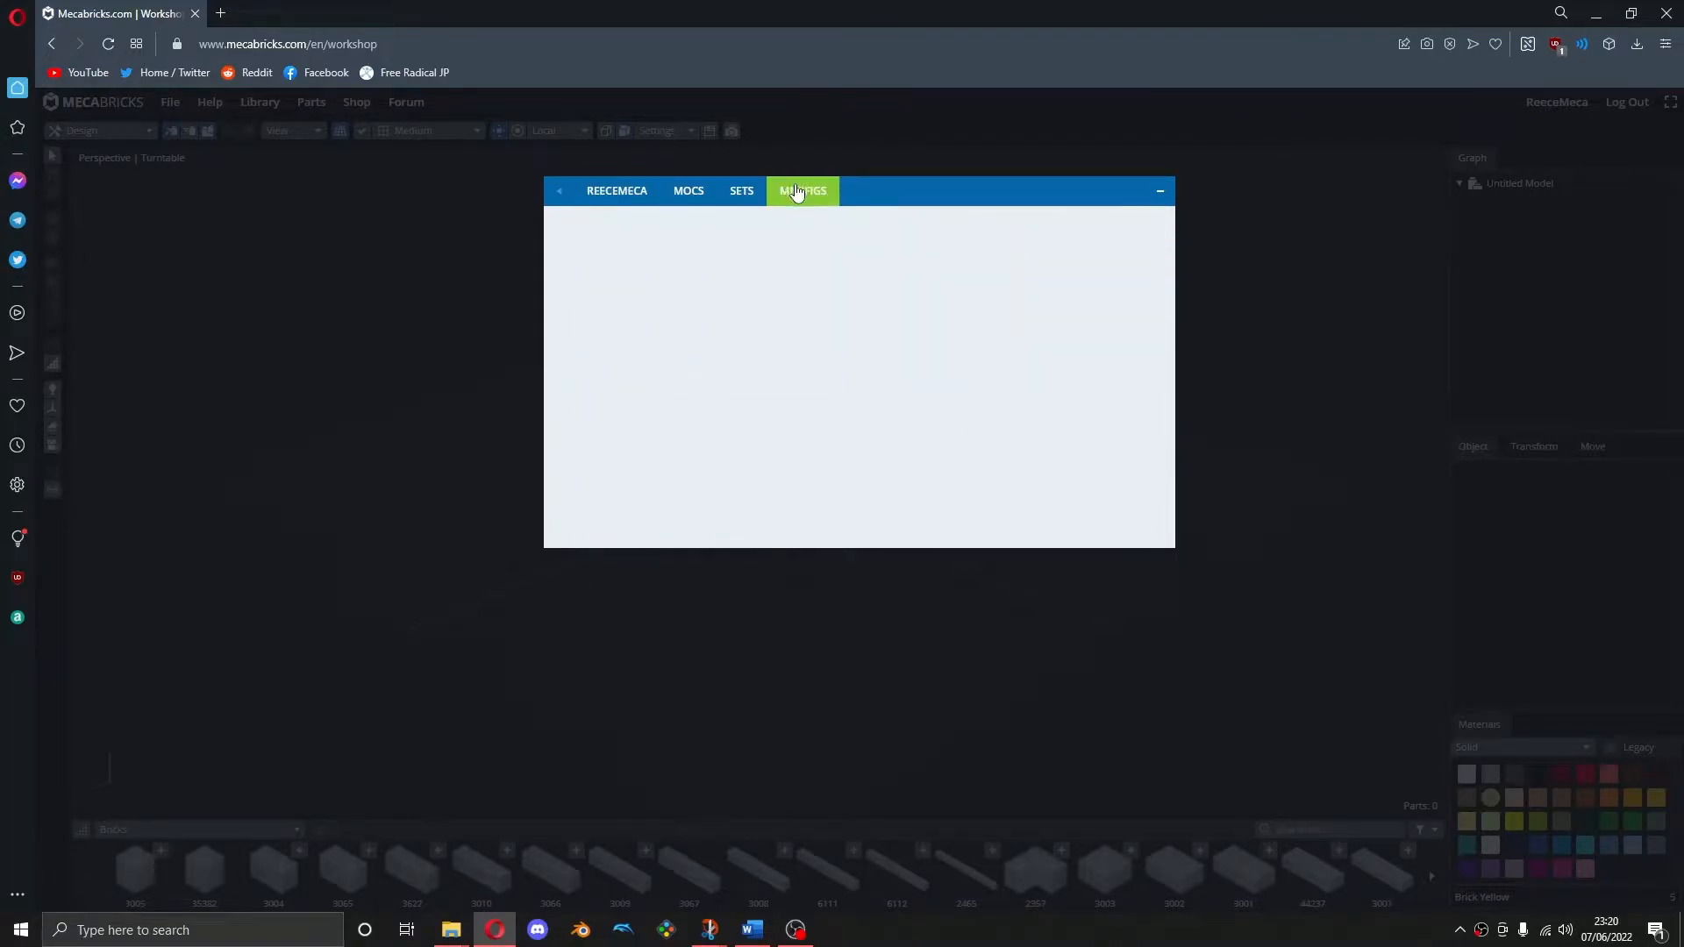
scroll(1026, 369, "down", 10)
scroll(1018, 395, "down", 4)
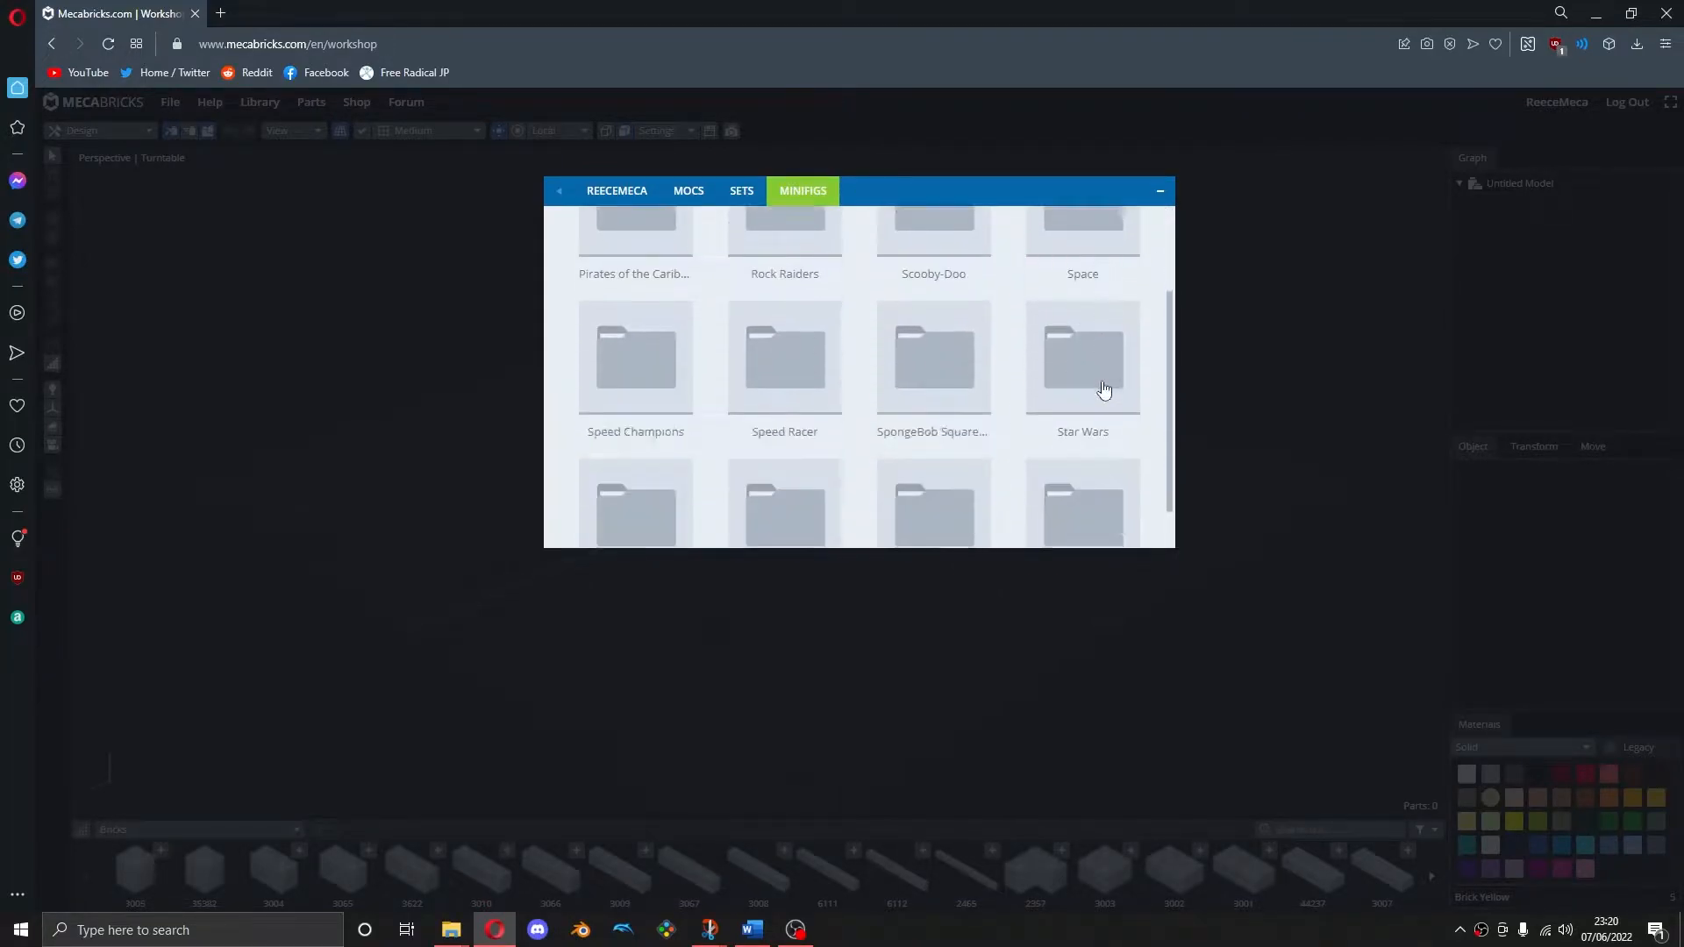
Import the metallic Spider-Man minifig from the Ultimate Spider-Man folder into the model
left_click(897, 394)
scroll(965, 412, "down", 6)
scroll(991, 359, "down", 7)
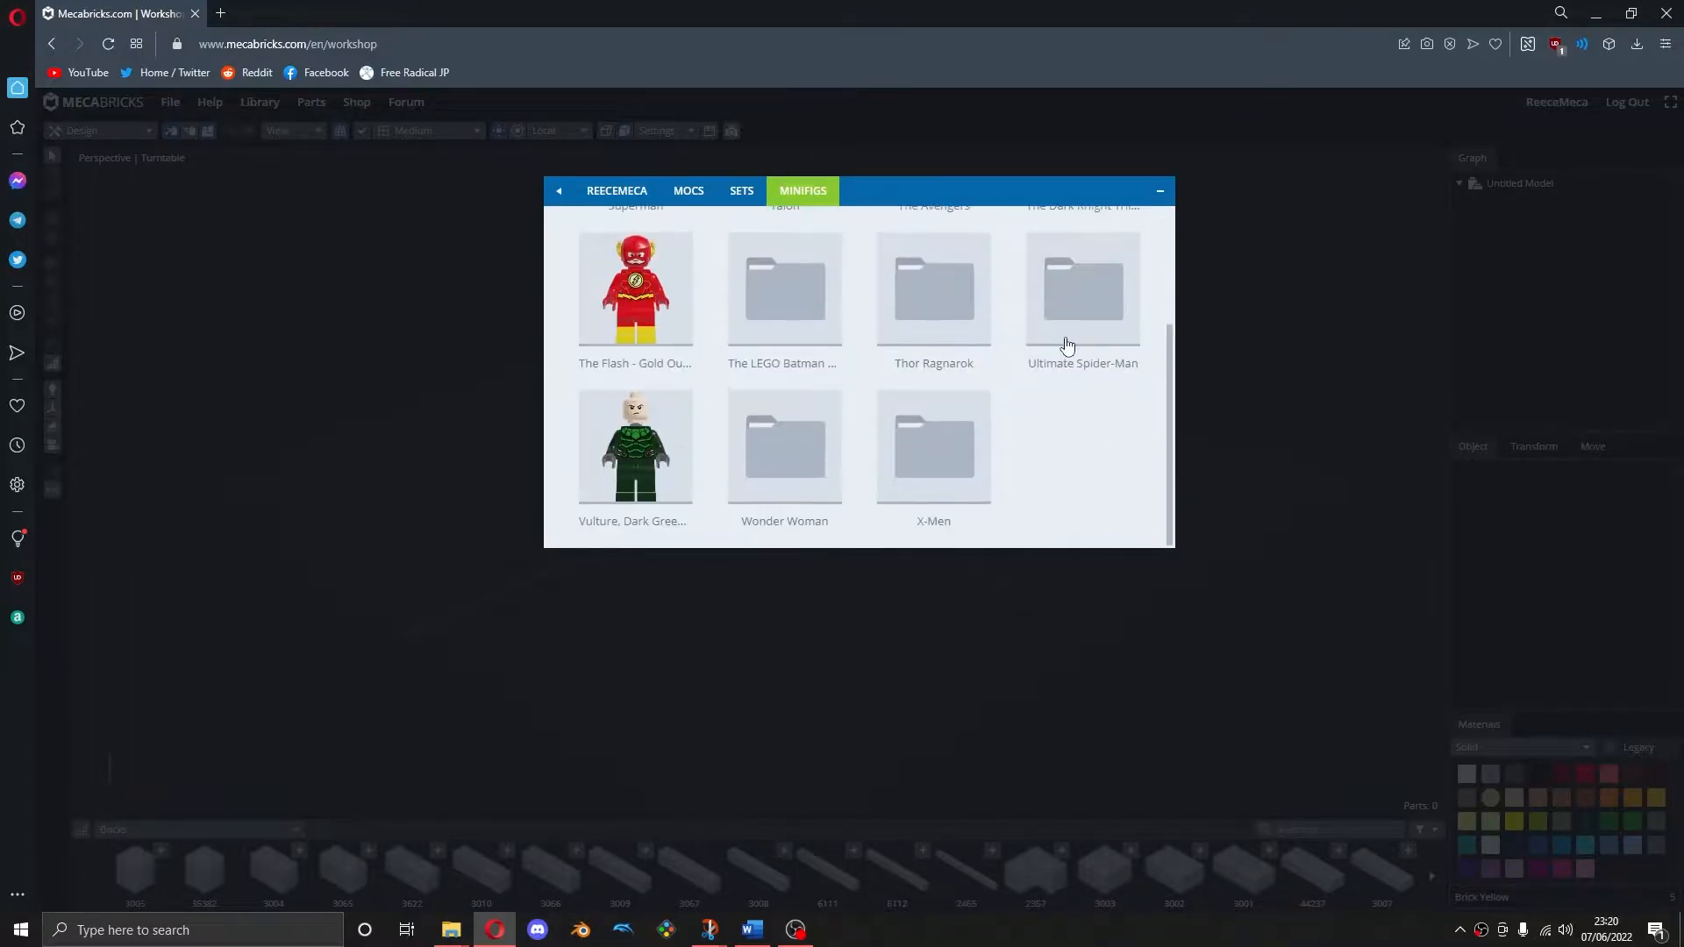
scroll(1064, 342, "up", 3)
scroll(1043, 286, "up", 2)
left_click(1101, 270)
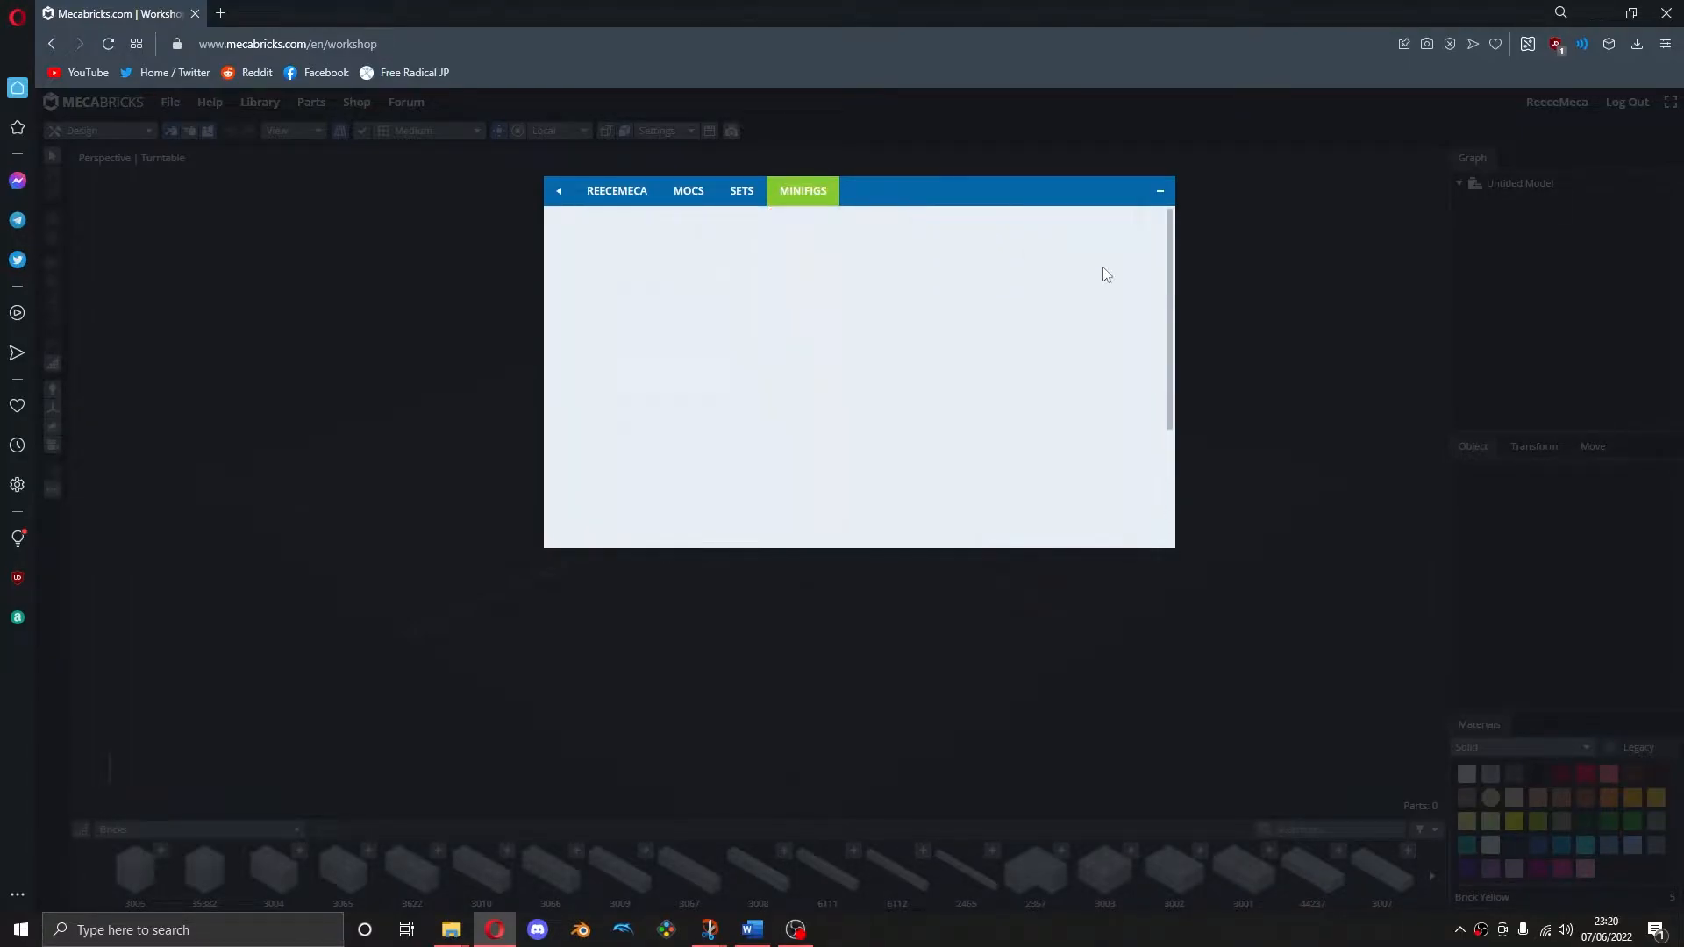
scroll(739, 382, "down", 10)
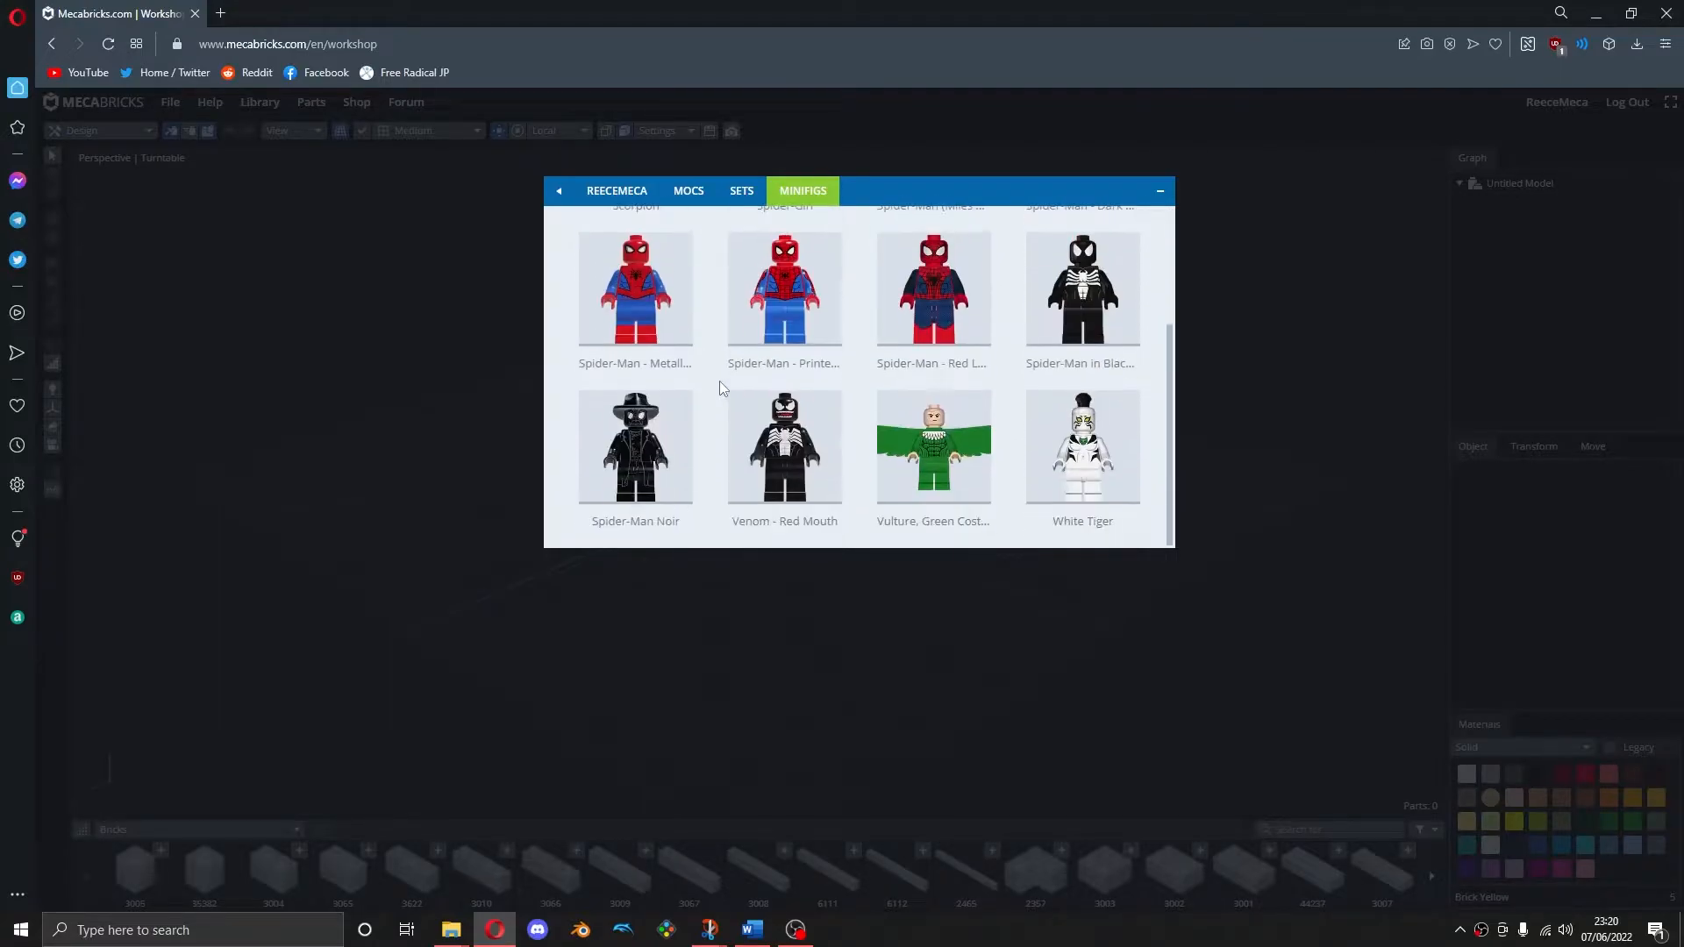
left_click(641, 300)
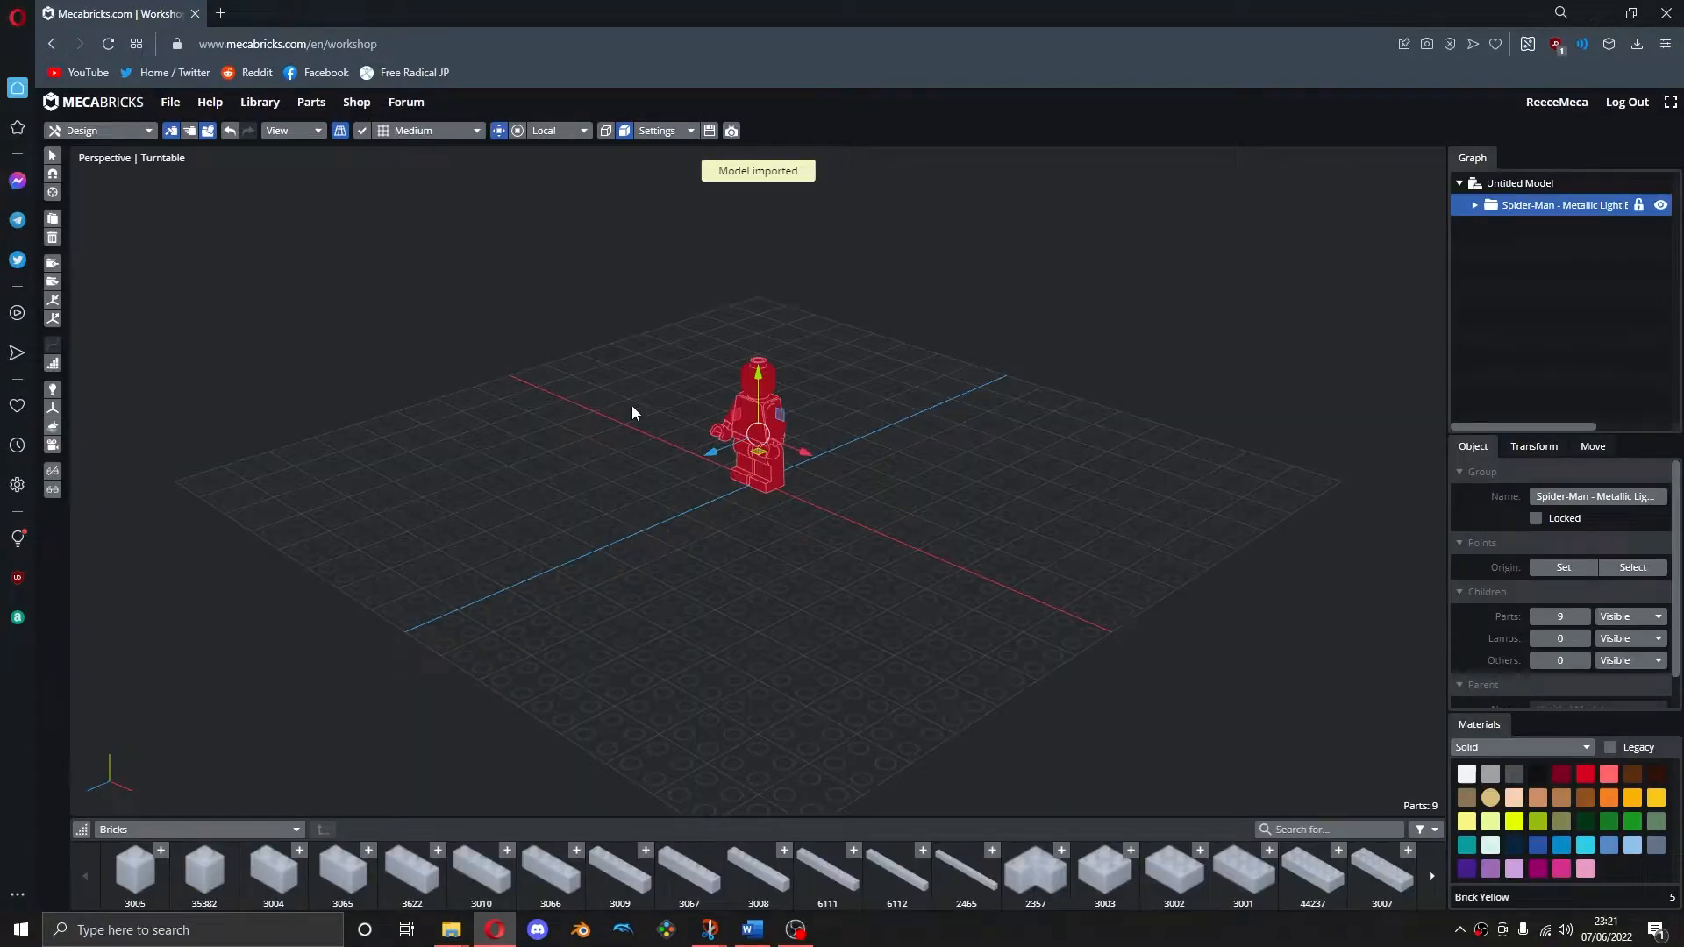
Rotate both arms of the Spider-Man minifig outward, away from the torso
left_click(632, 407)
left_click_drag(526, 426, 677, 437)
scroll(880, 452, "up", 10)
mouse_move(907, 528)
left_mouse_down()
mouse_move(925, 432)
mouse_move(917, 516)
left_mouse_up()
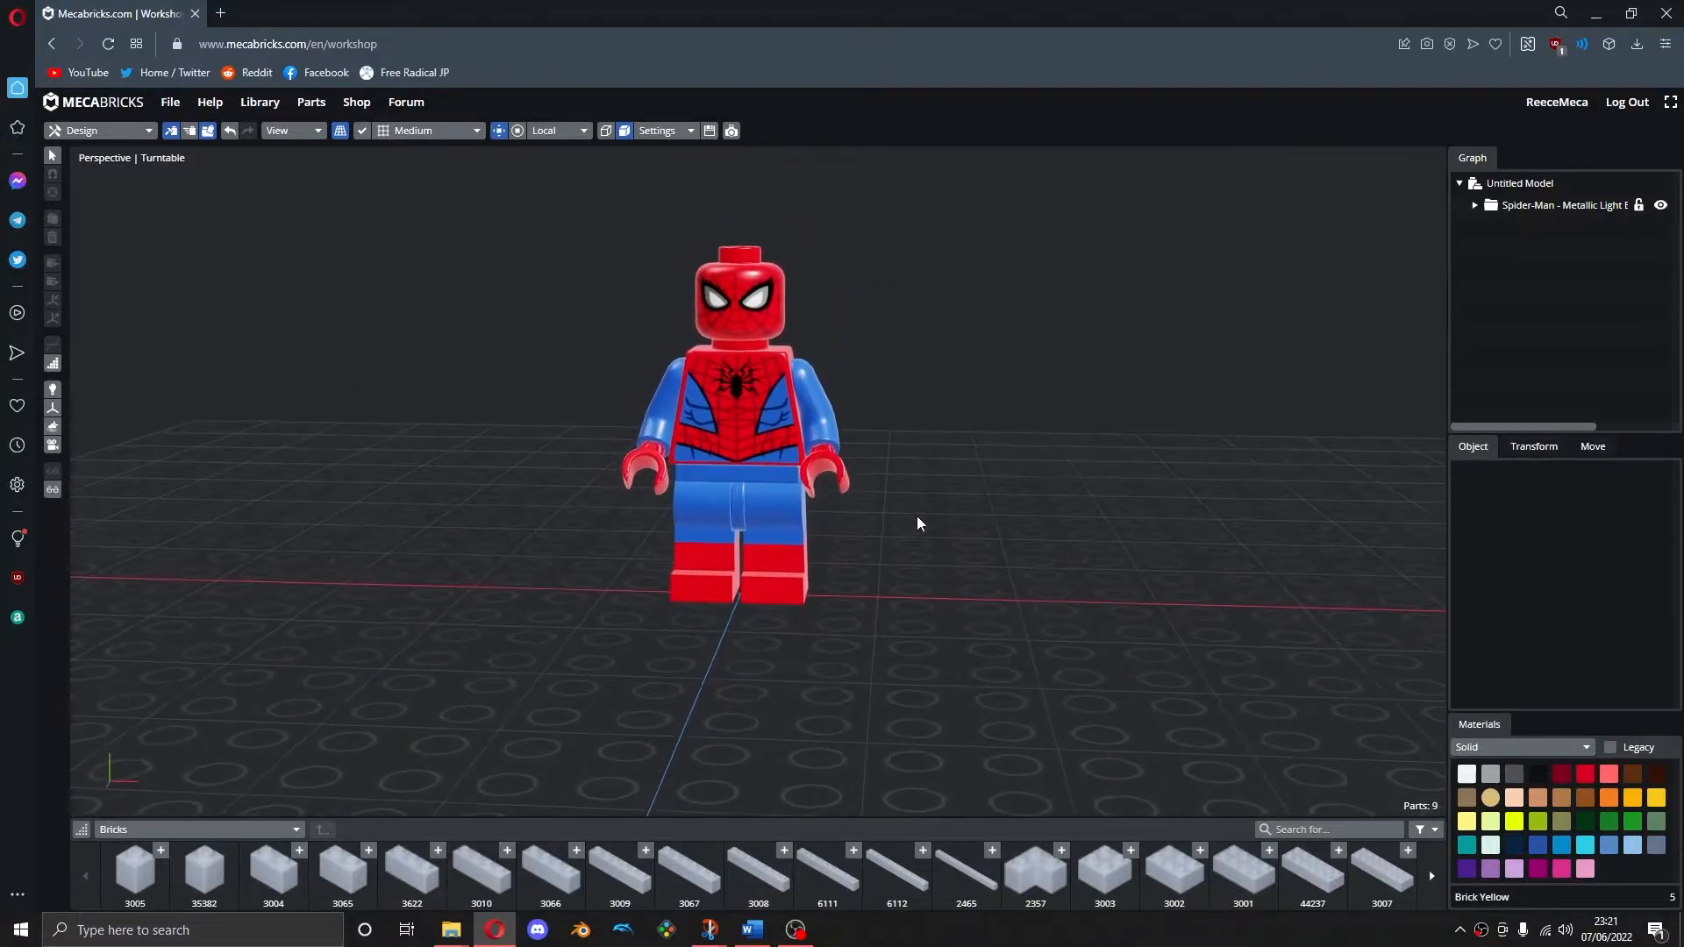
left_click(798, 388)
left_click(795, 380)
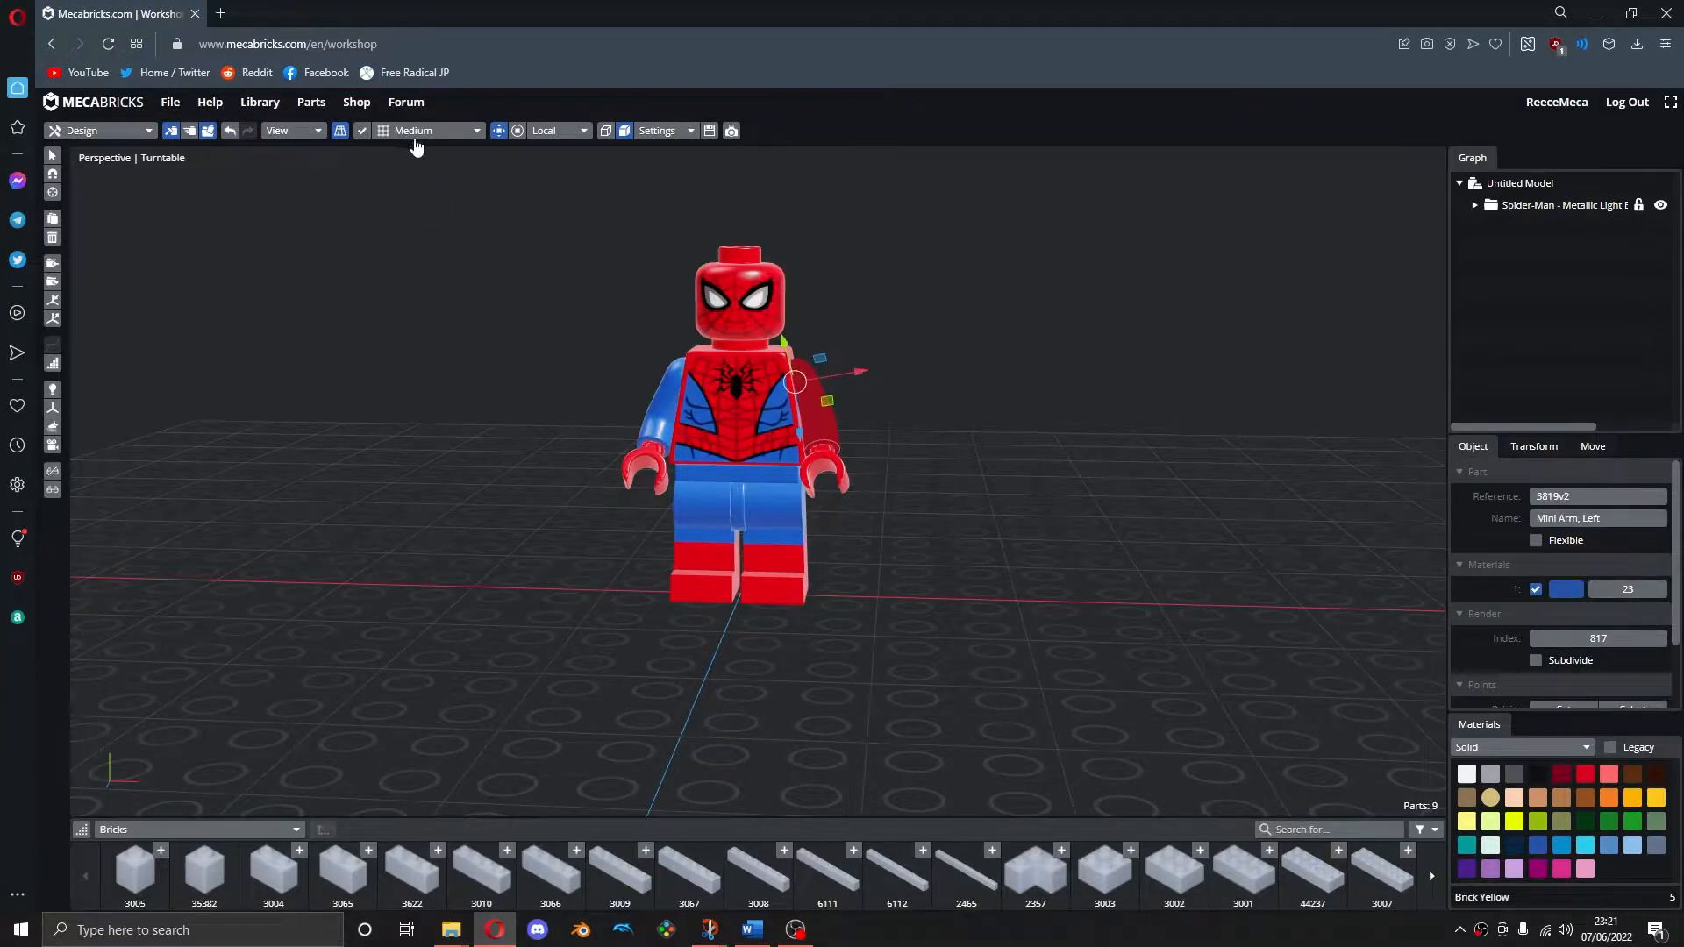
left_click(518, 130)
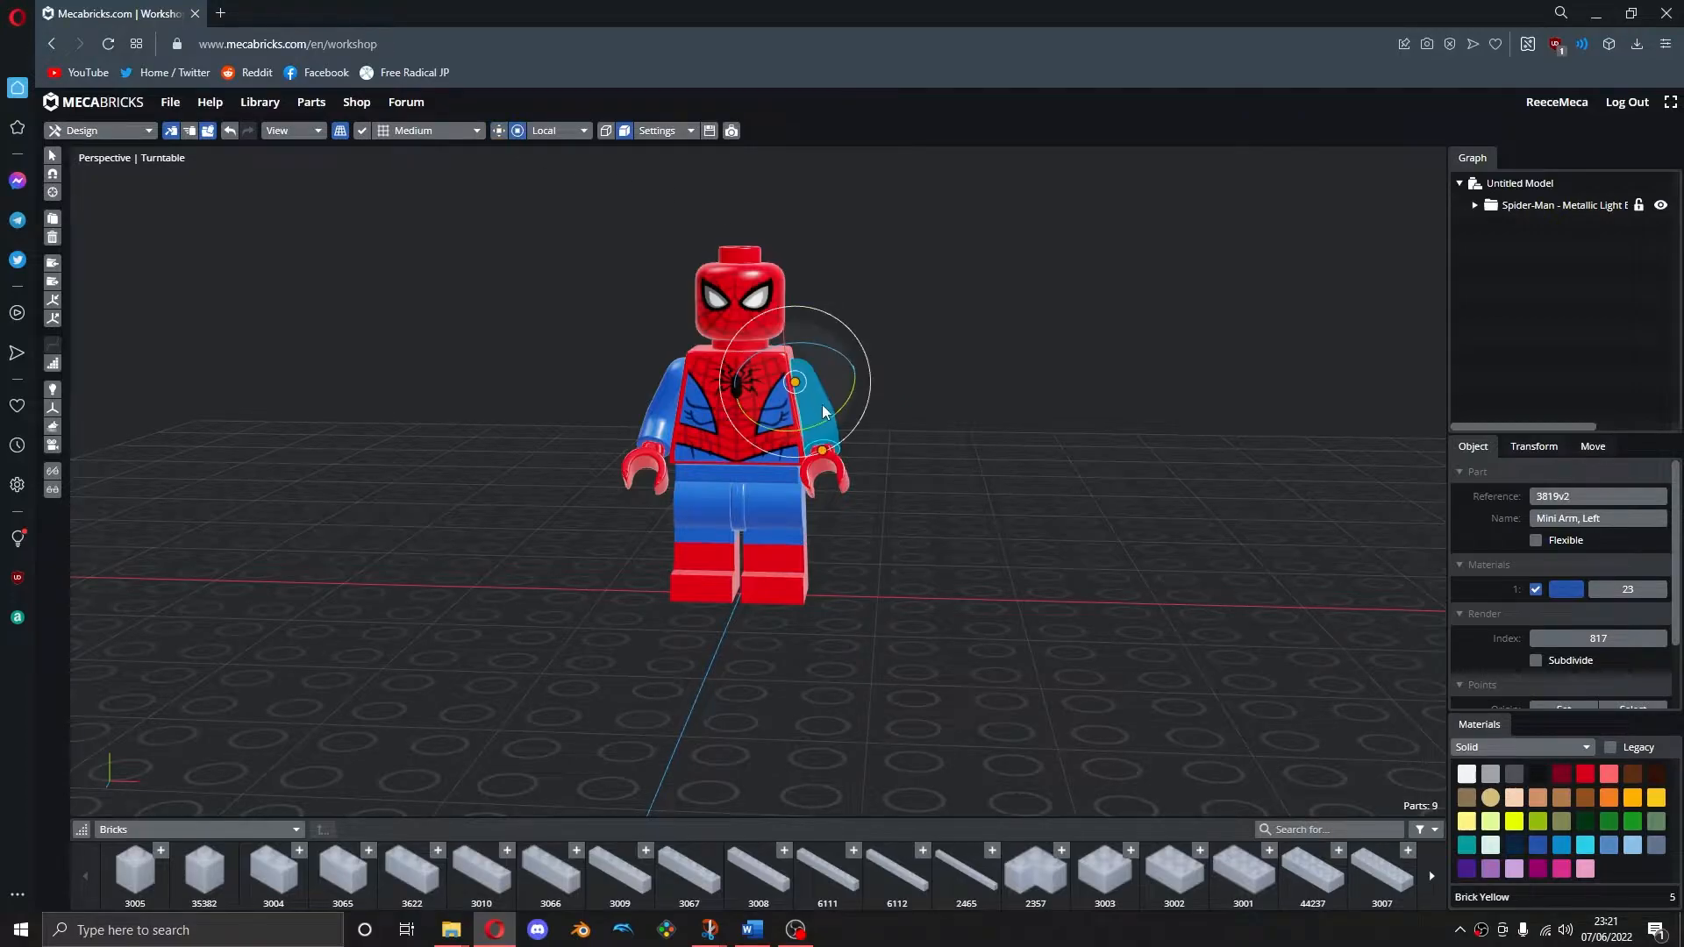
left_click_drag(823, 408, 847, 423)
left_click(686, 383)
left_click_drag(686, 383, 658, 450)
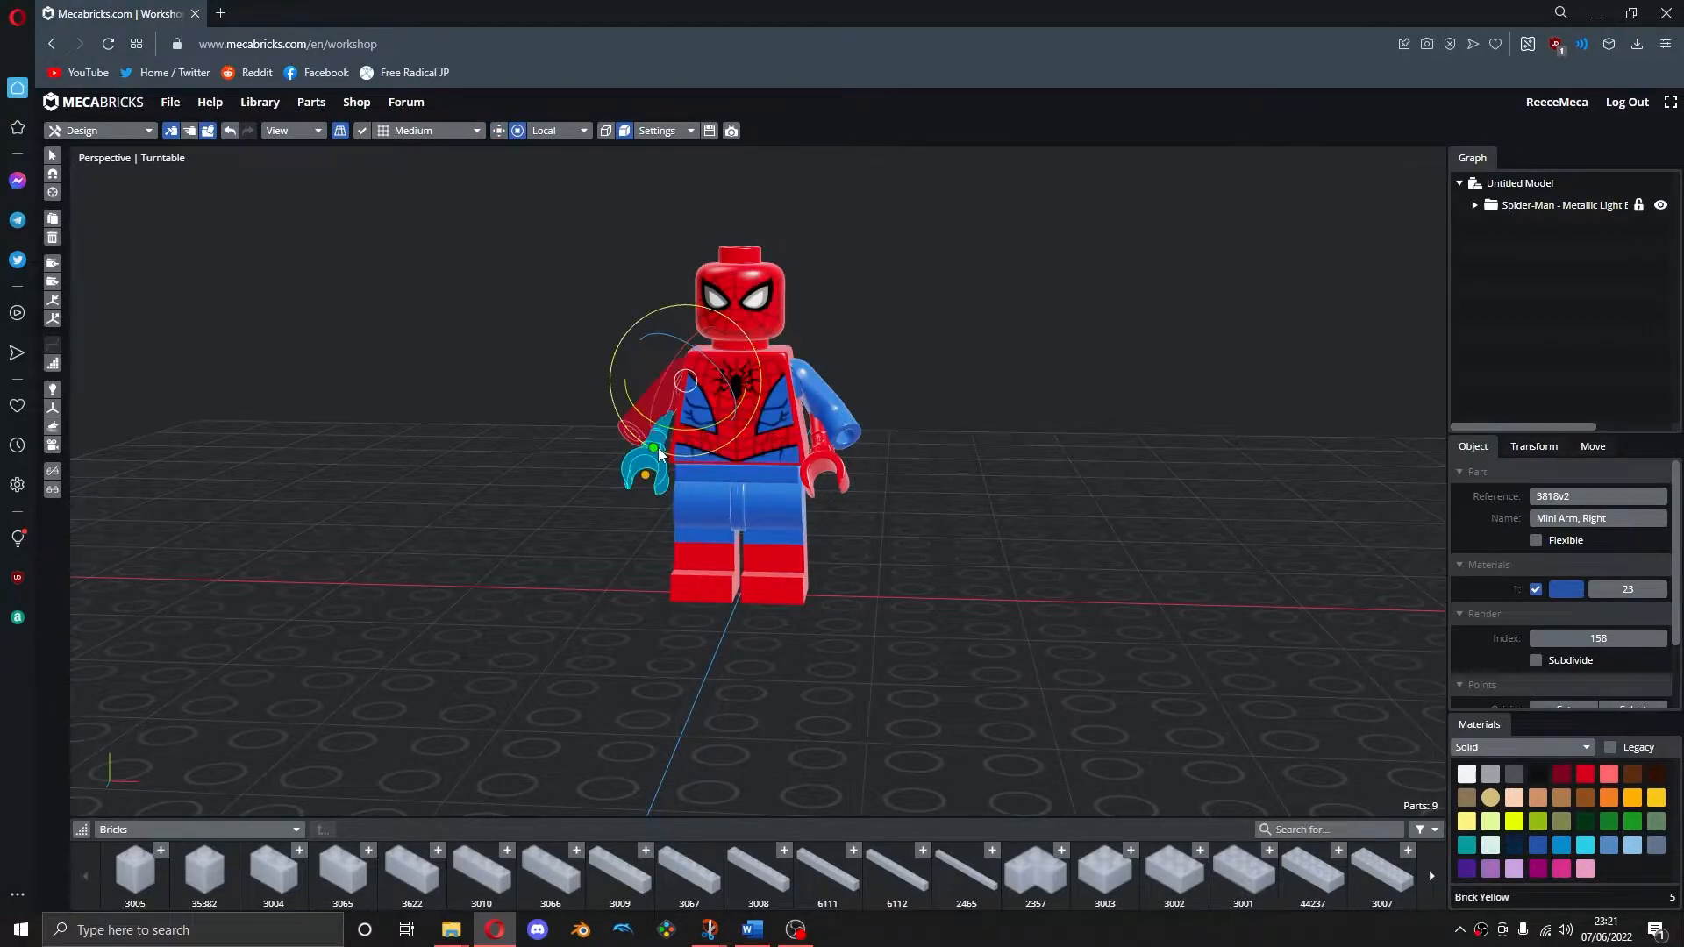
Snap the right hand onto the open end of the minifig's left arm
left_click(657, 450)
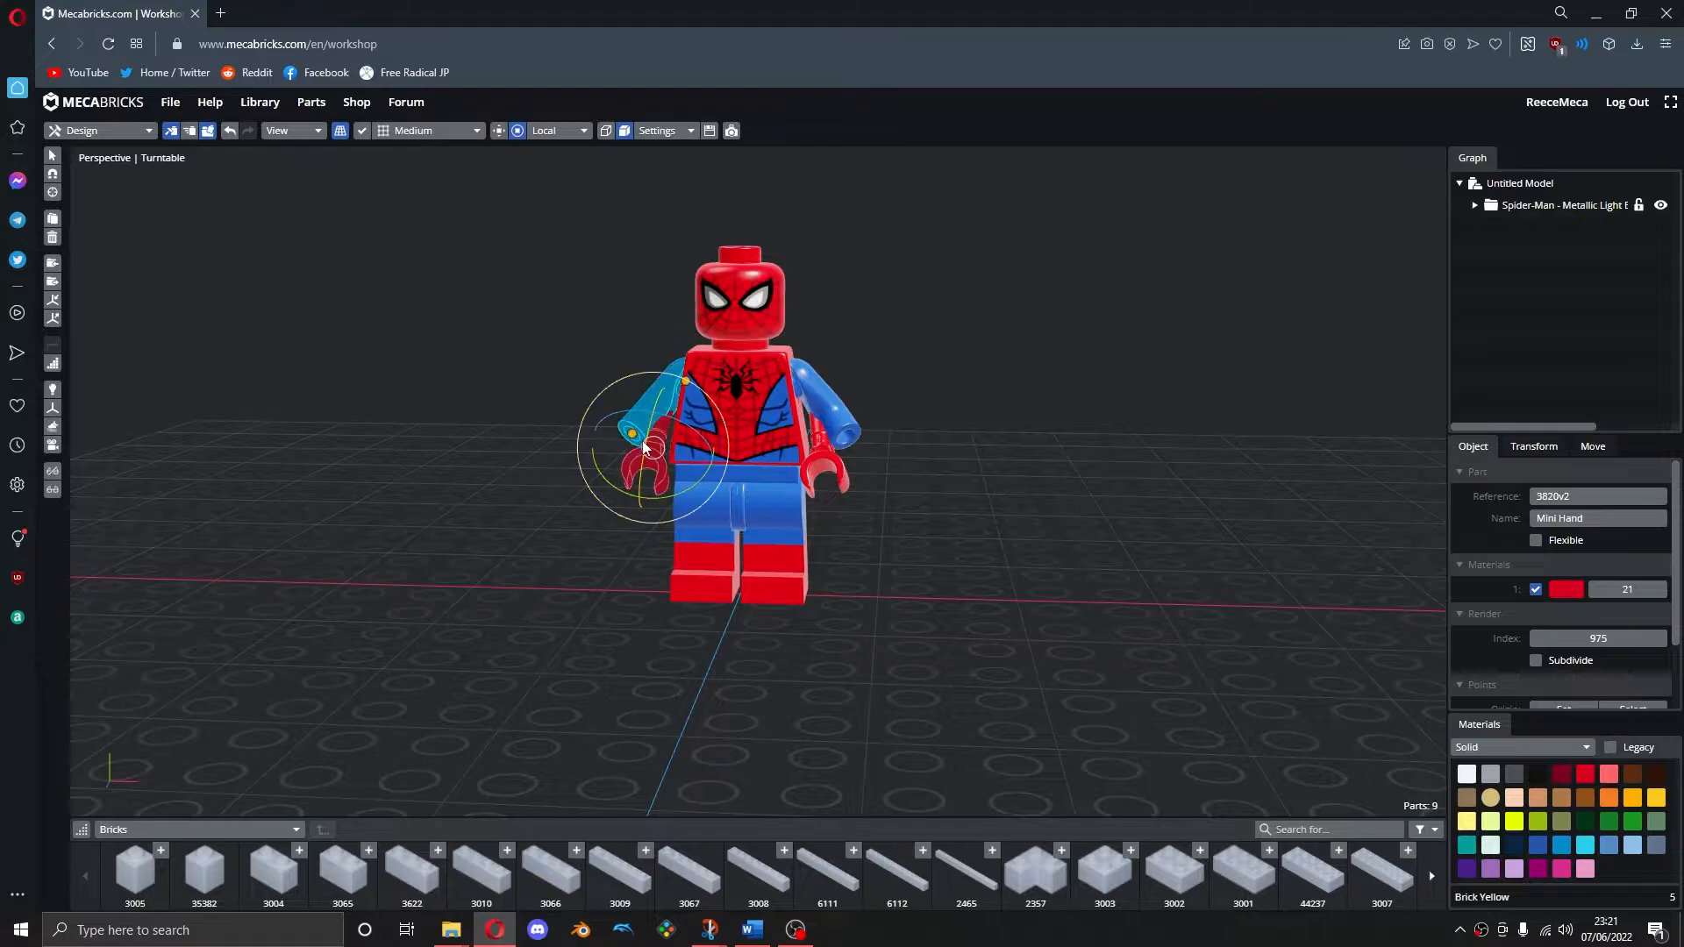
left_click(822, 452)
key("s")
left_click(848, 437)
left_click_drag(1001, 447, 995, 442)
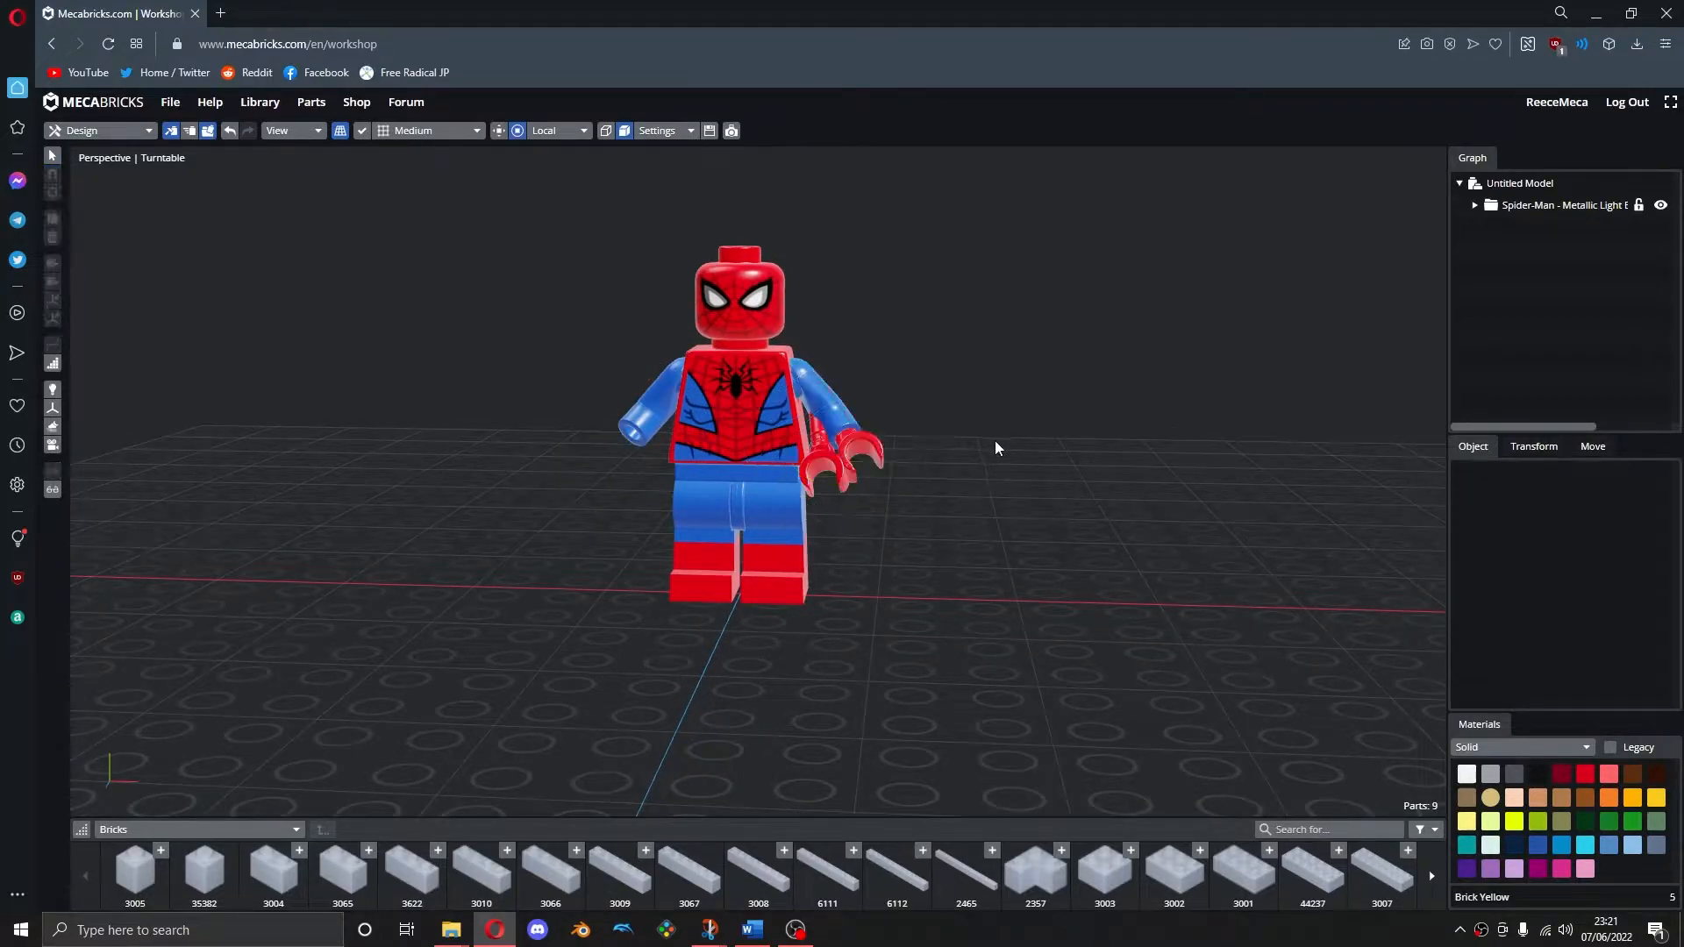
Snap the remaining loose hand onto the open end of the minifig's right arm
left_click(827, 459)
key("s")
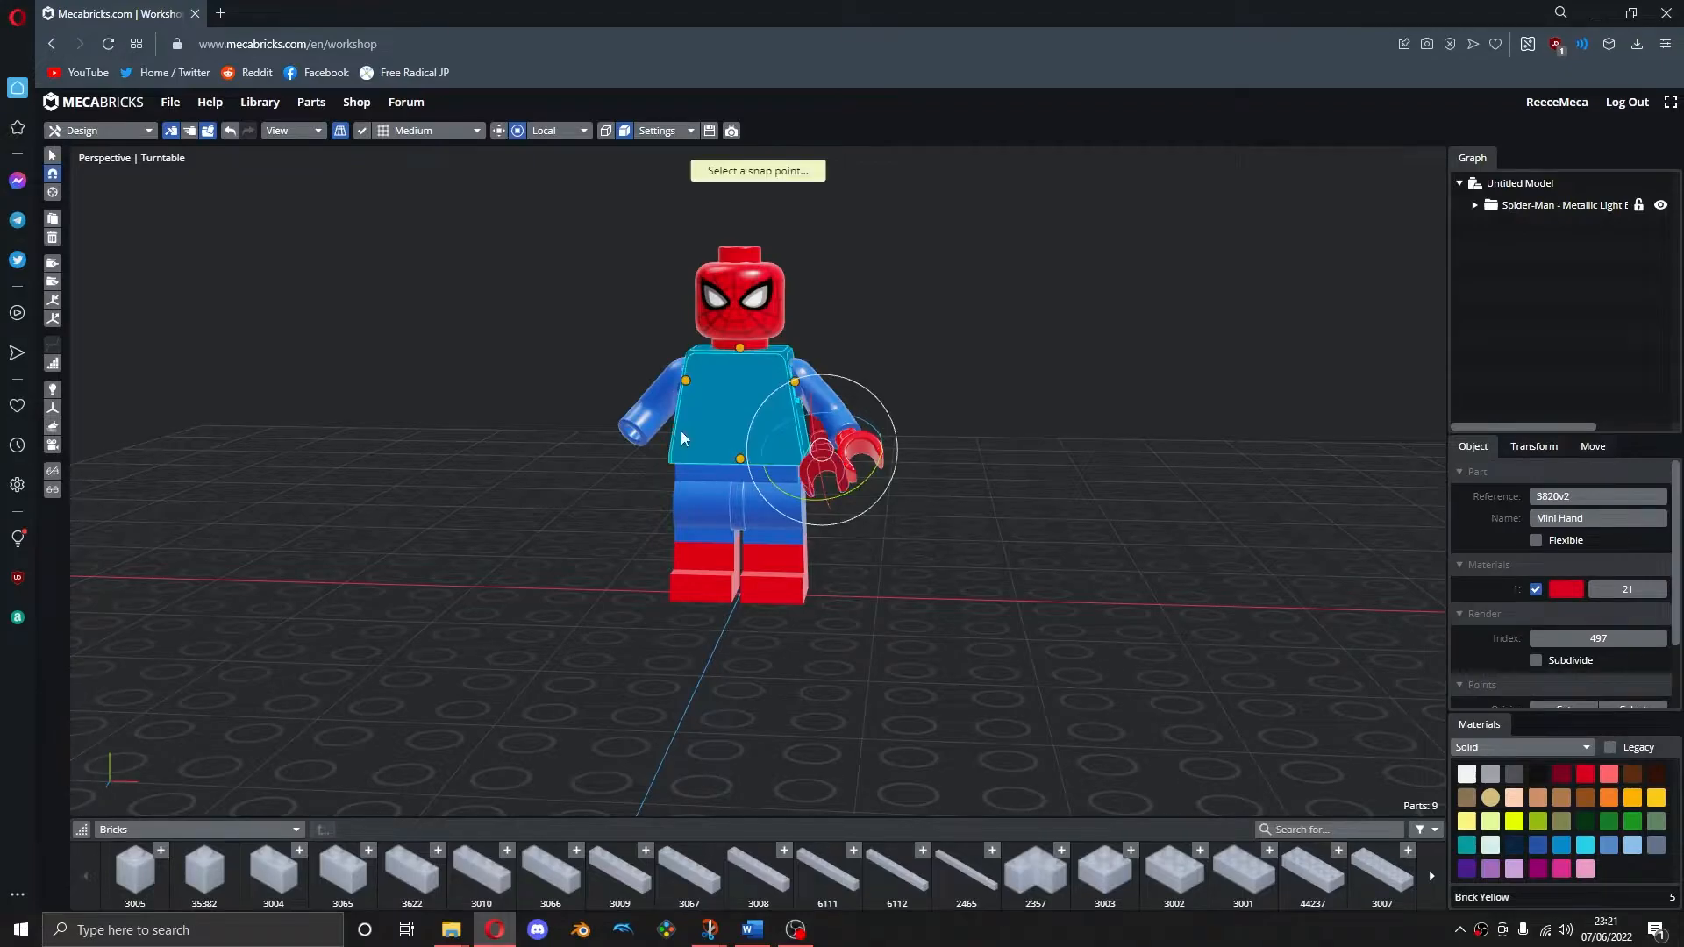
left_click(633, 438)
left_click(971, 451)
left_click_drag(890, 535, 880, 586)
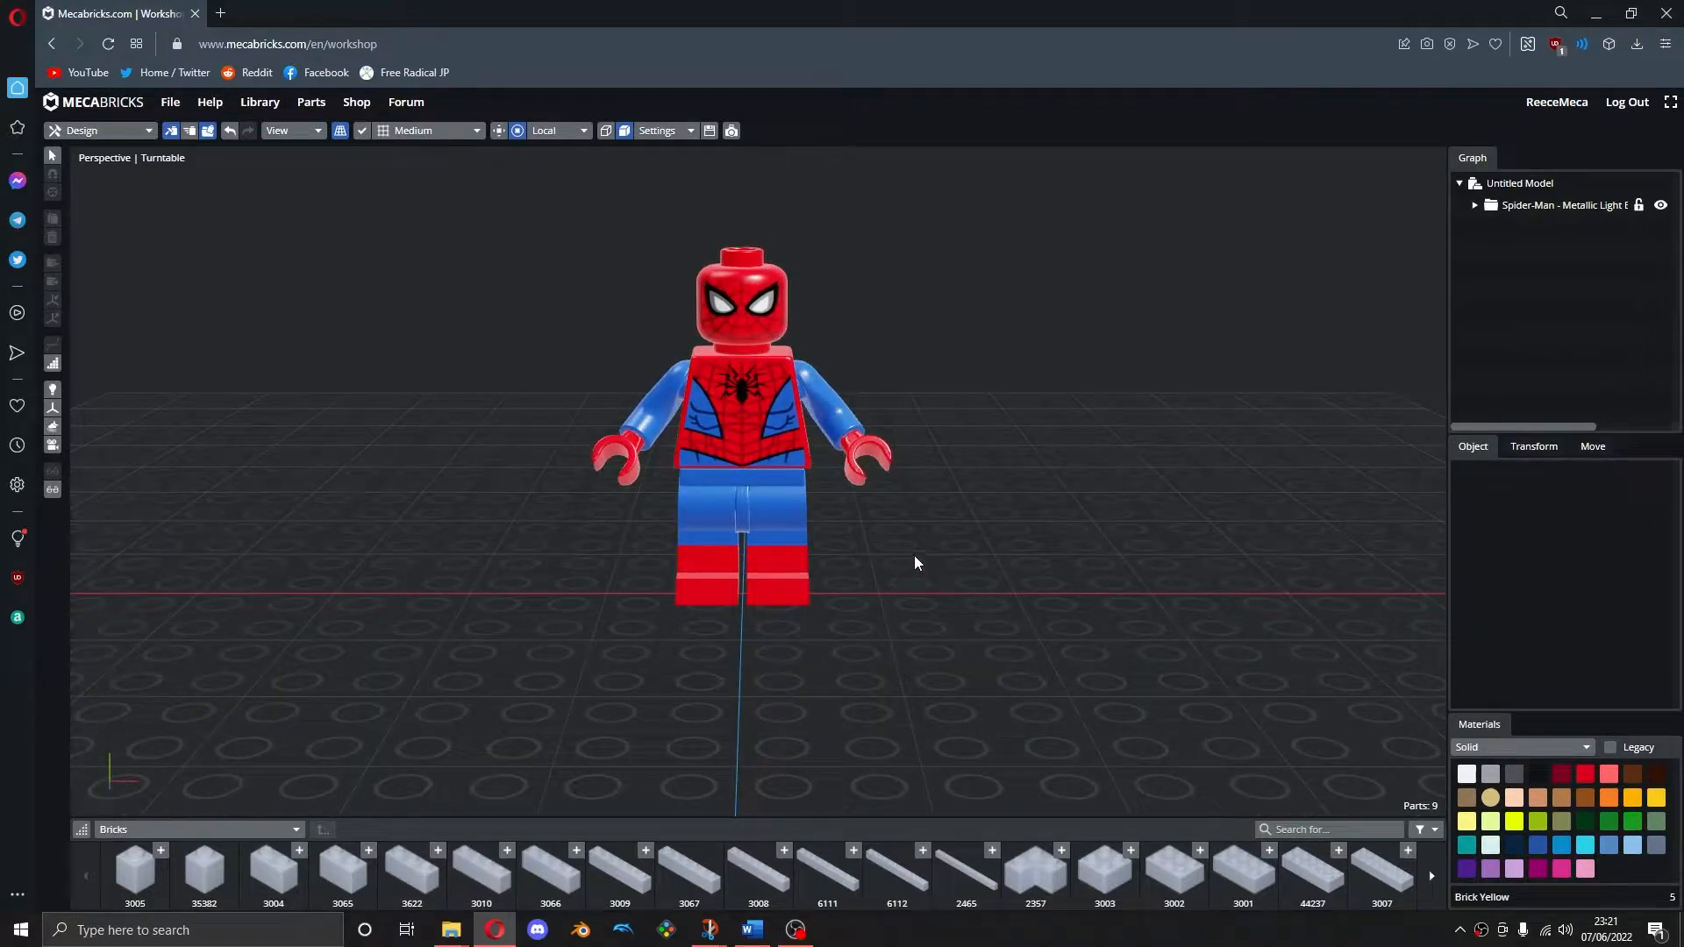
left_click_drag(953, 485, 804, 530)
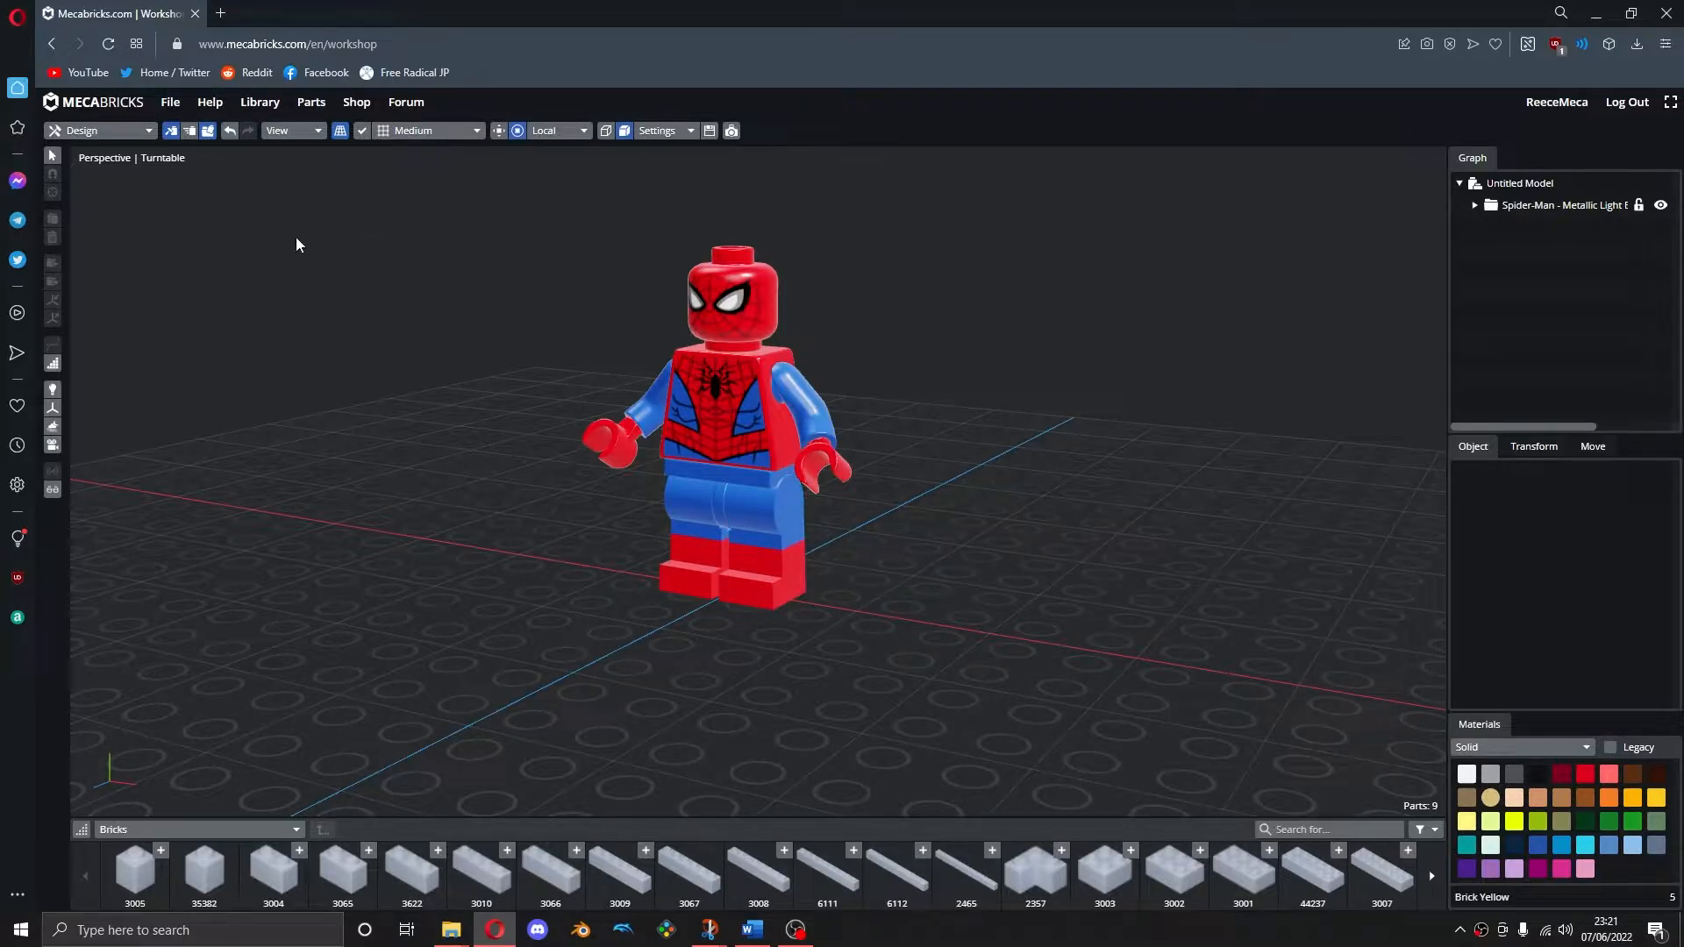
Export the Spider-Man model in the ZMBX format
left_click(171, 102)
left_click(211, 213)
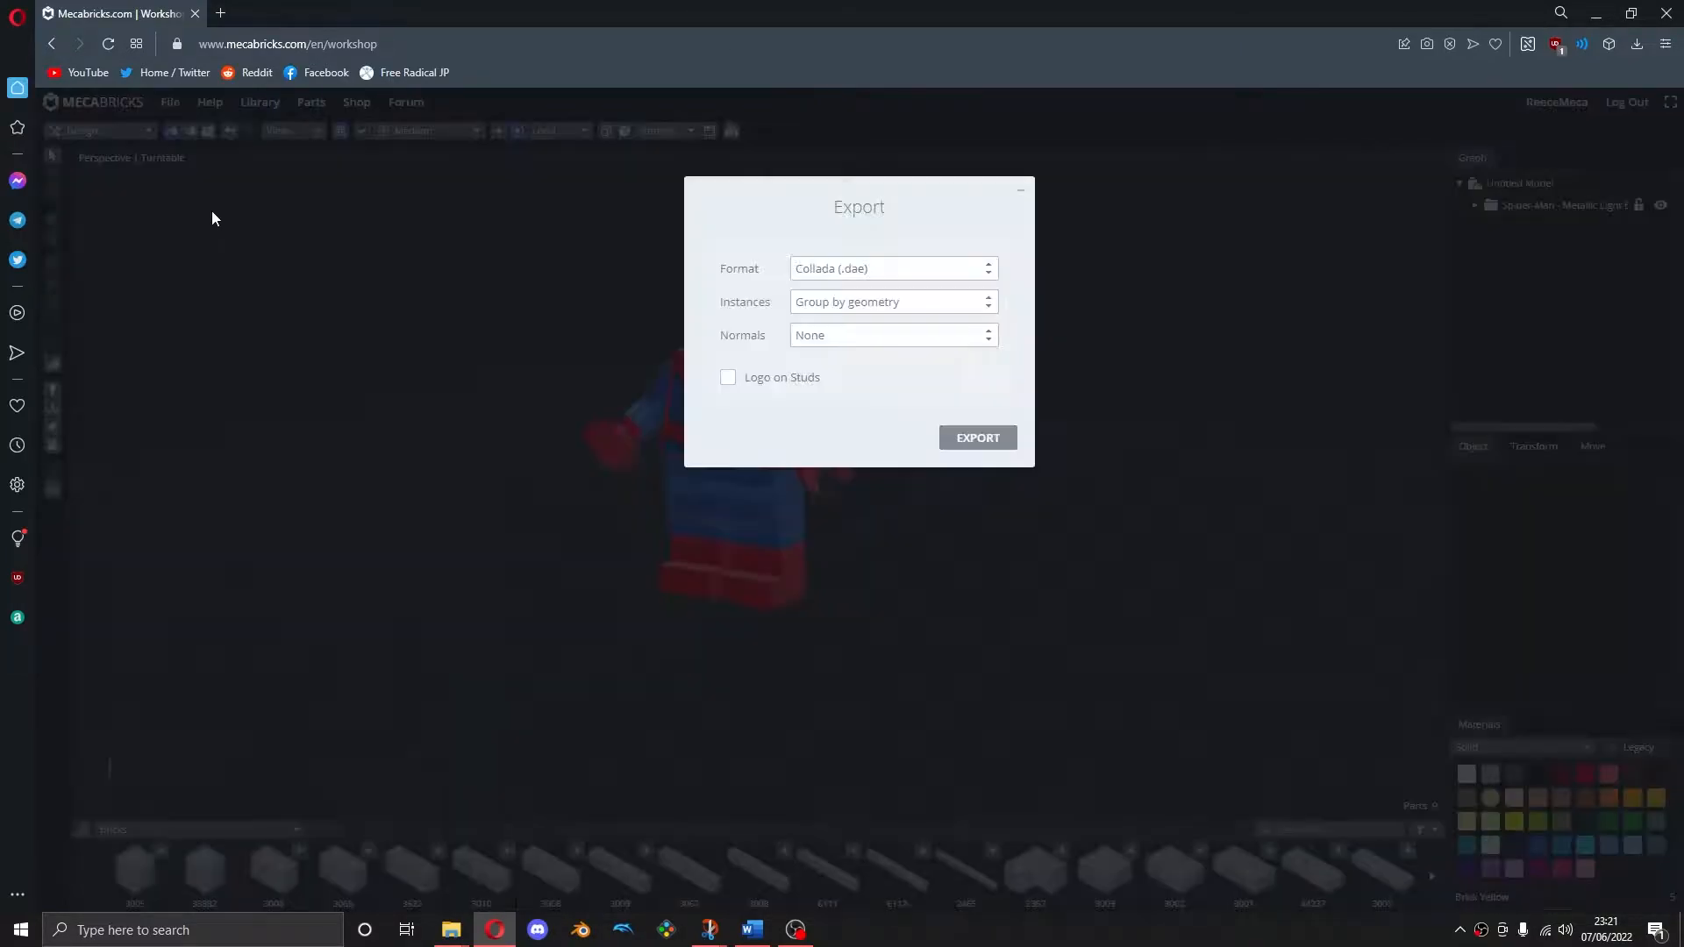
left_click(814, 273)
left_click(842, 289)
left_click(978, 338)
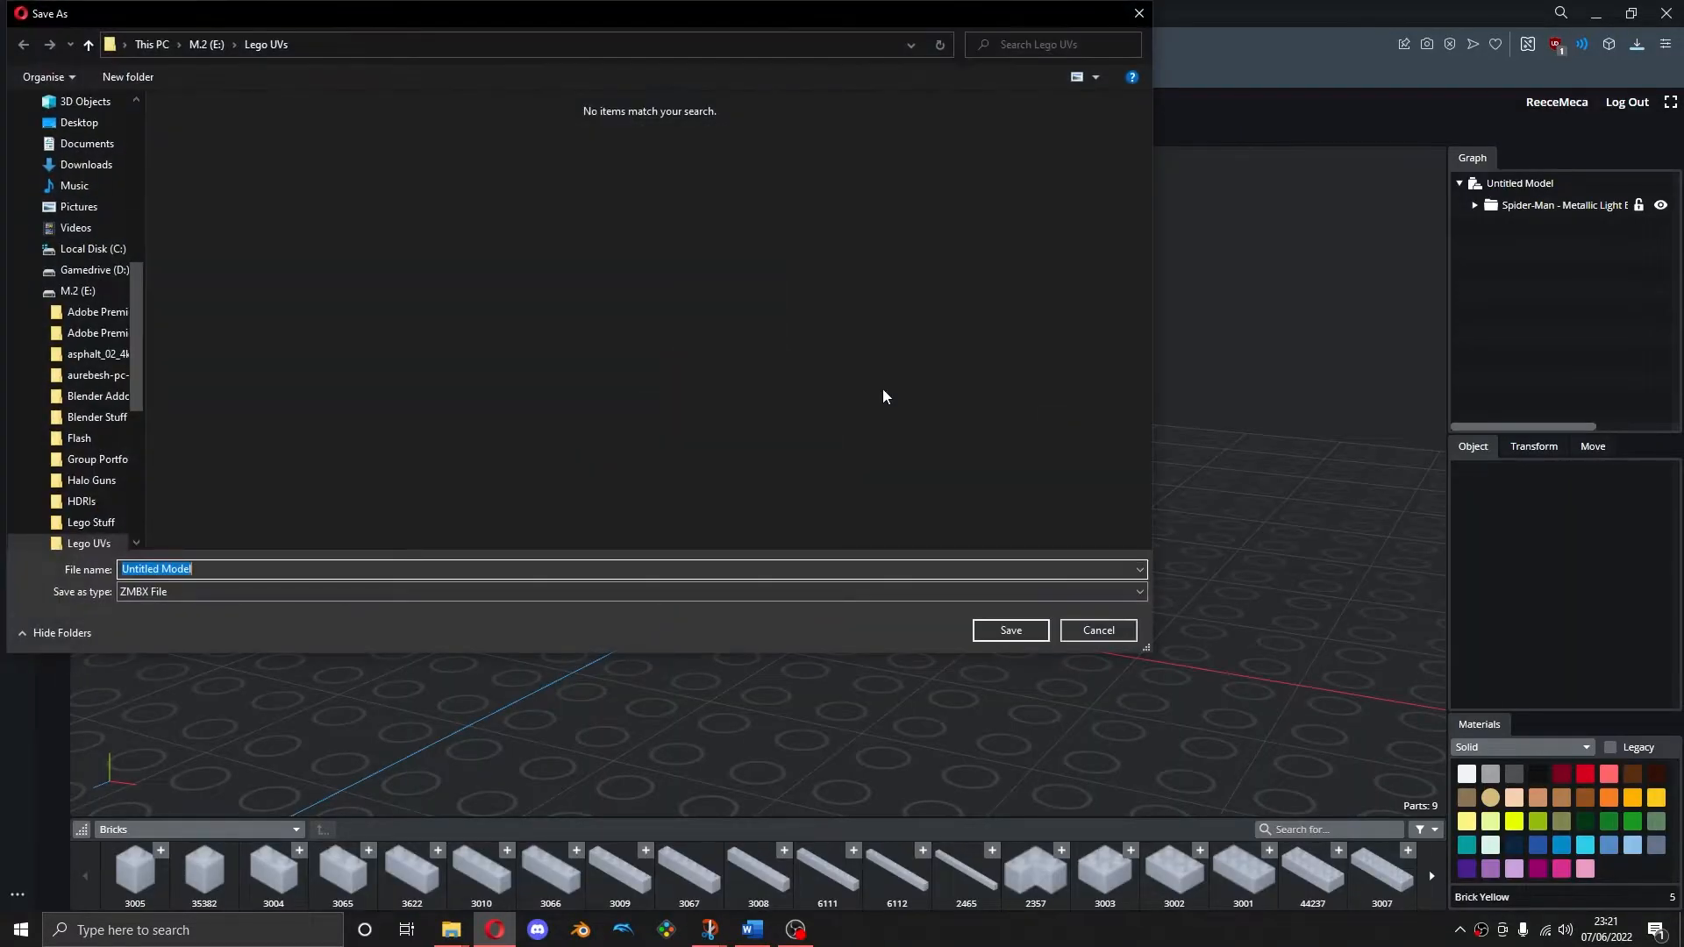
Save the exported file as "Spider-Man (Blender)" in the Tutorial folder on the Desktop
left_click(163, 43)
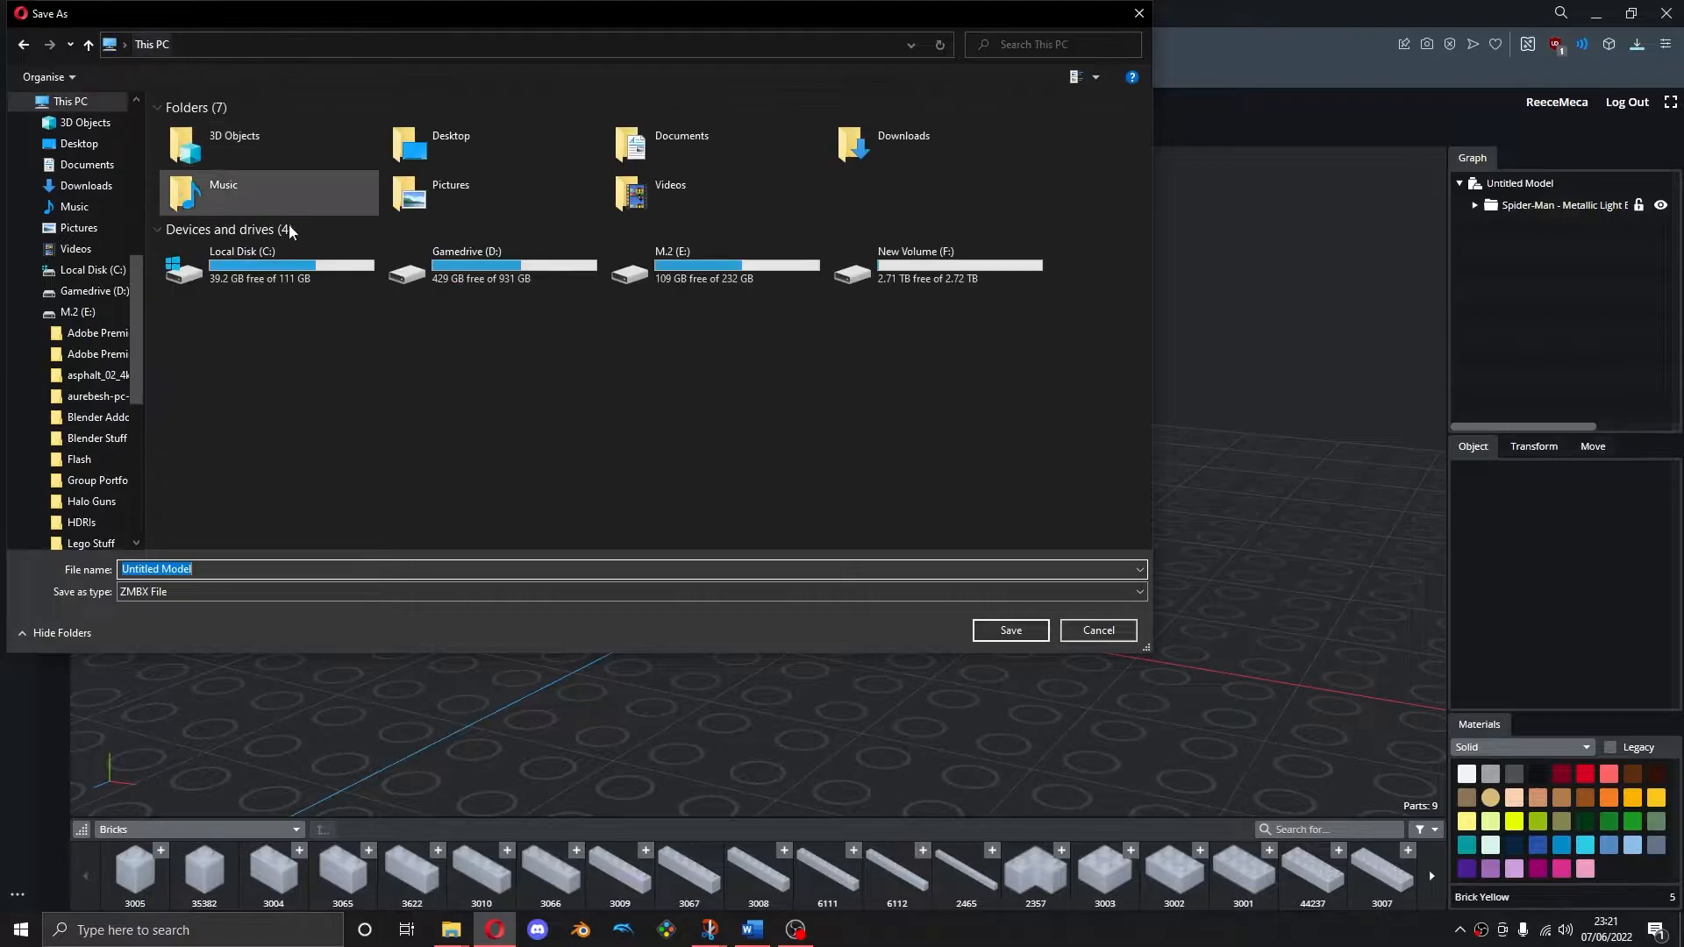
double_click(492, 153)
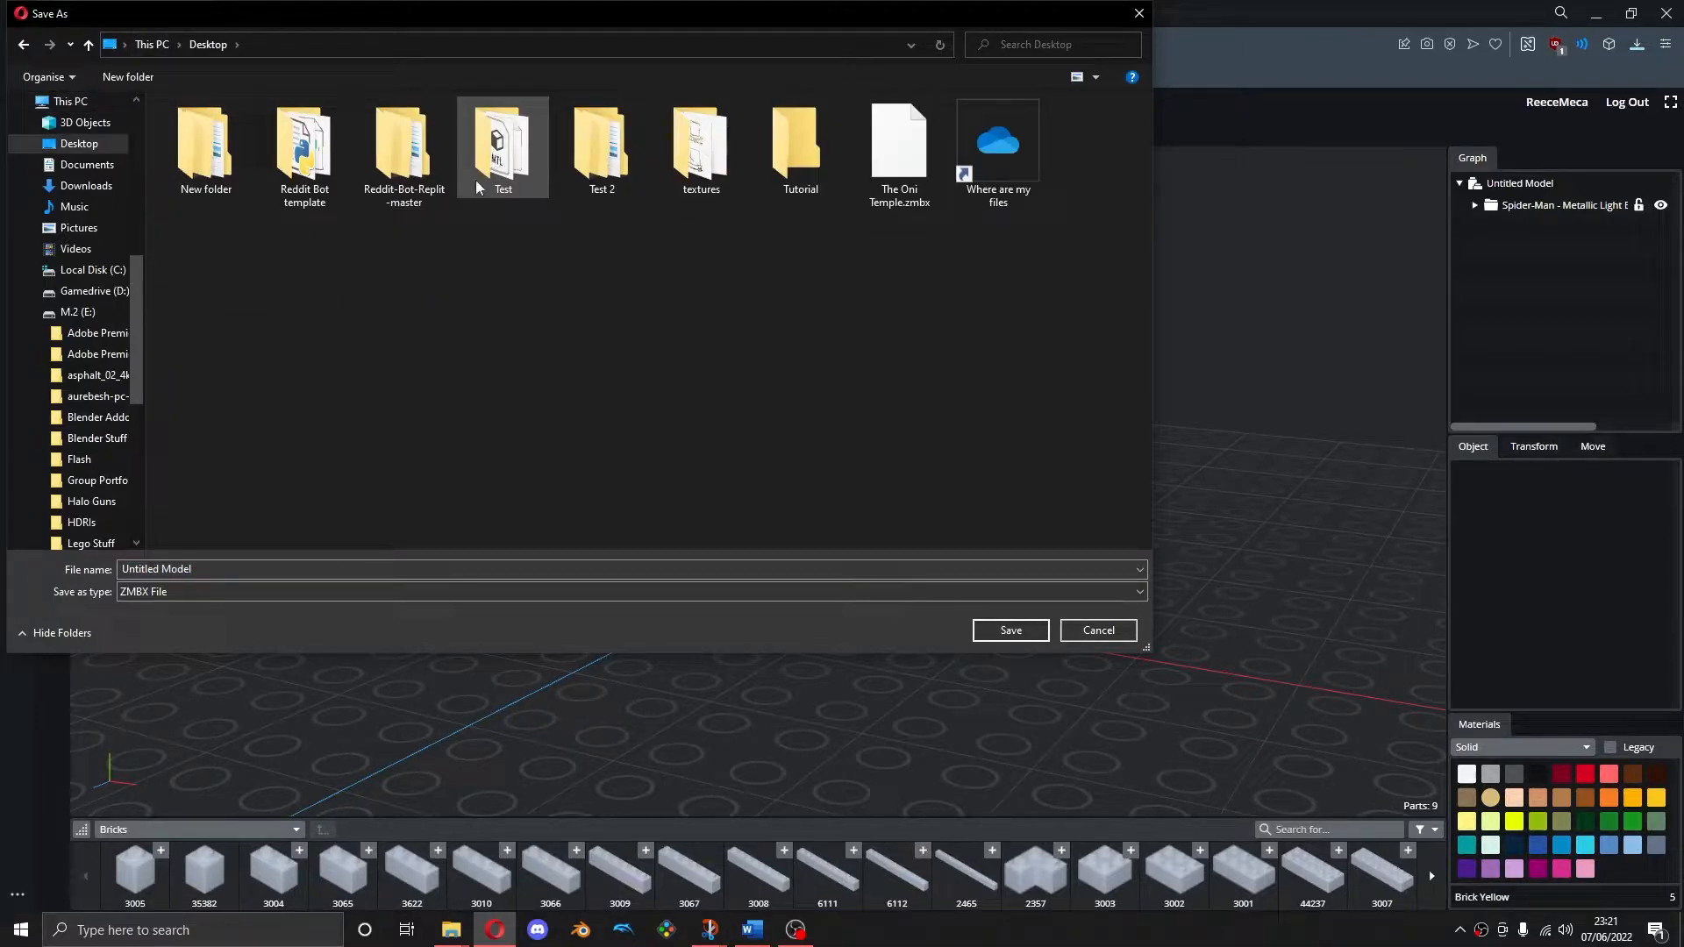
double_click(785, 191)
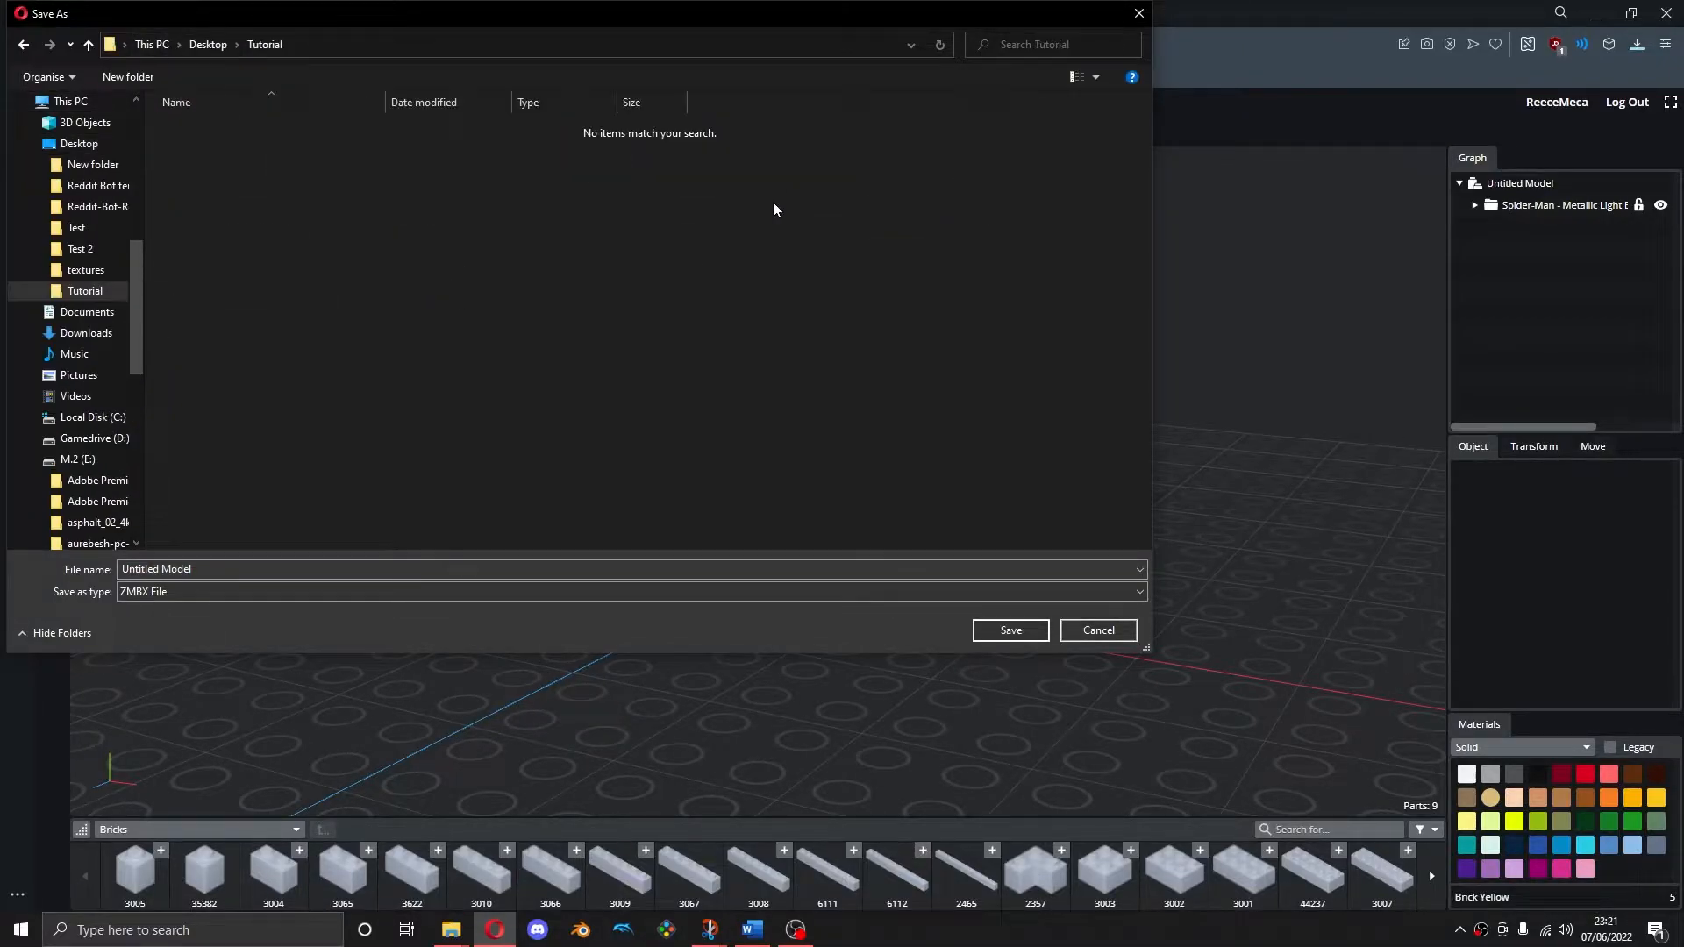
left_click(496, 570)
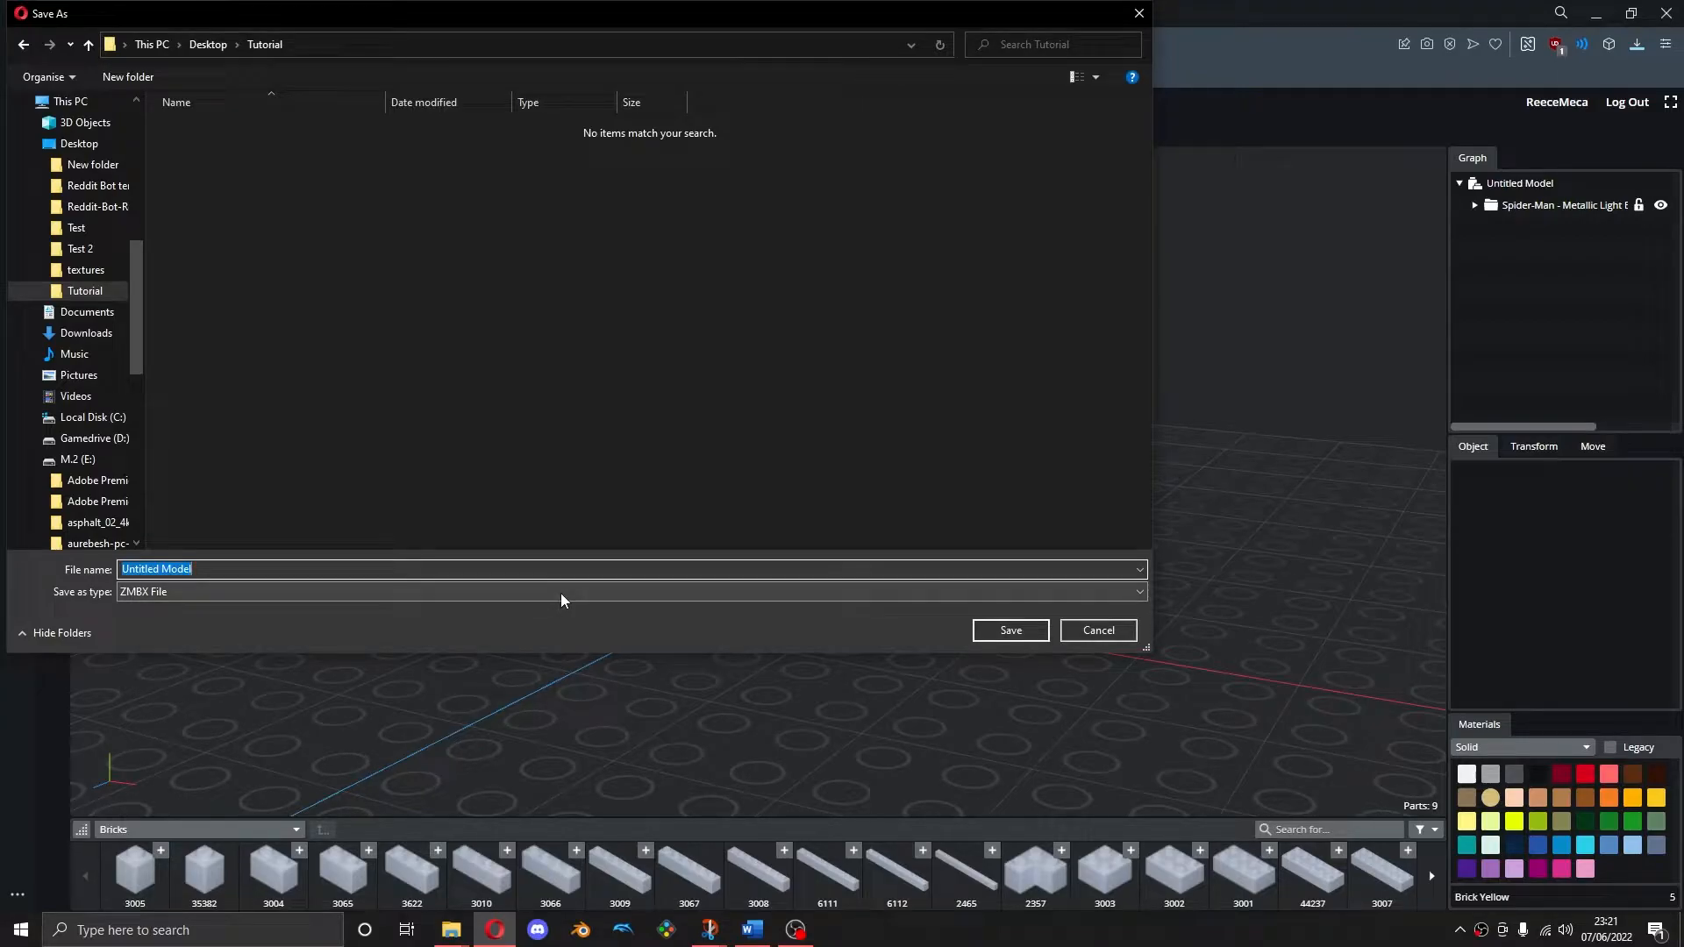
type("Spider-Man (Blender")
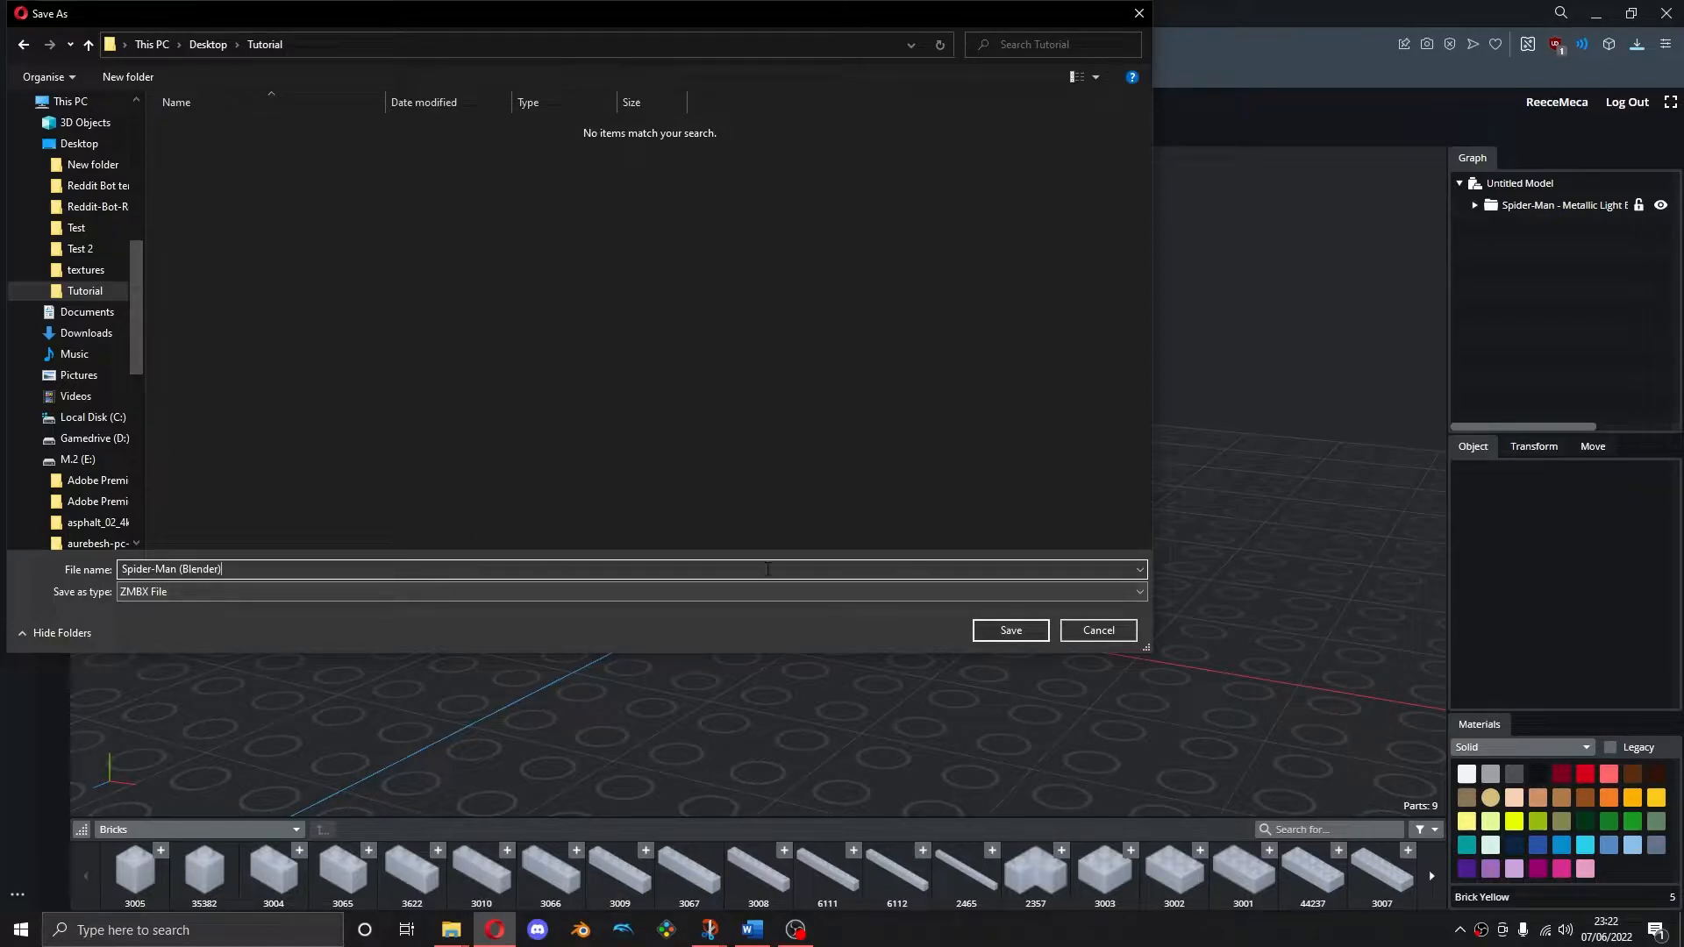
left_click(1009, 630)
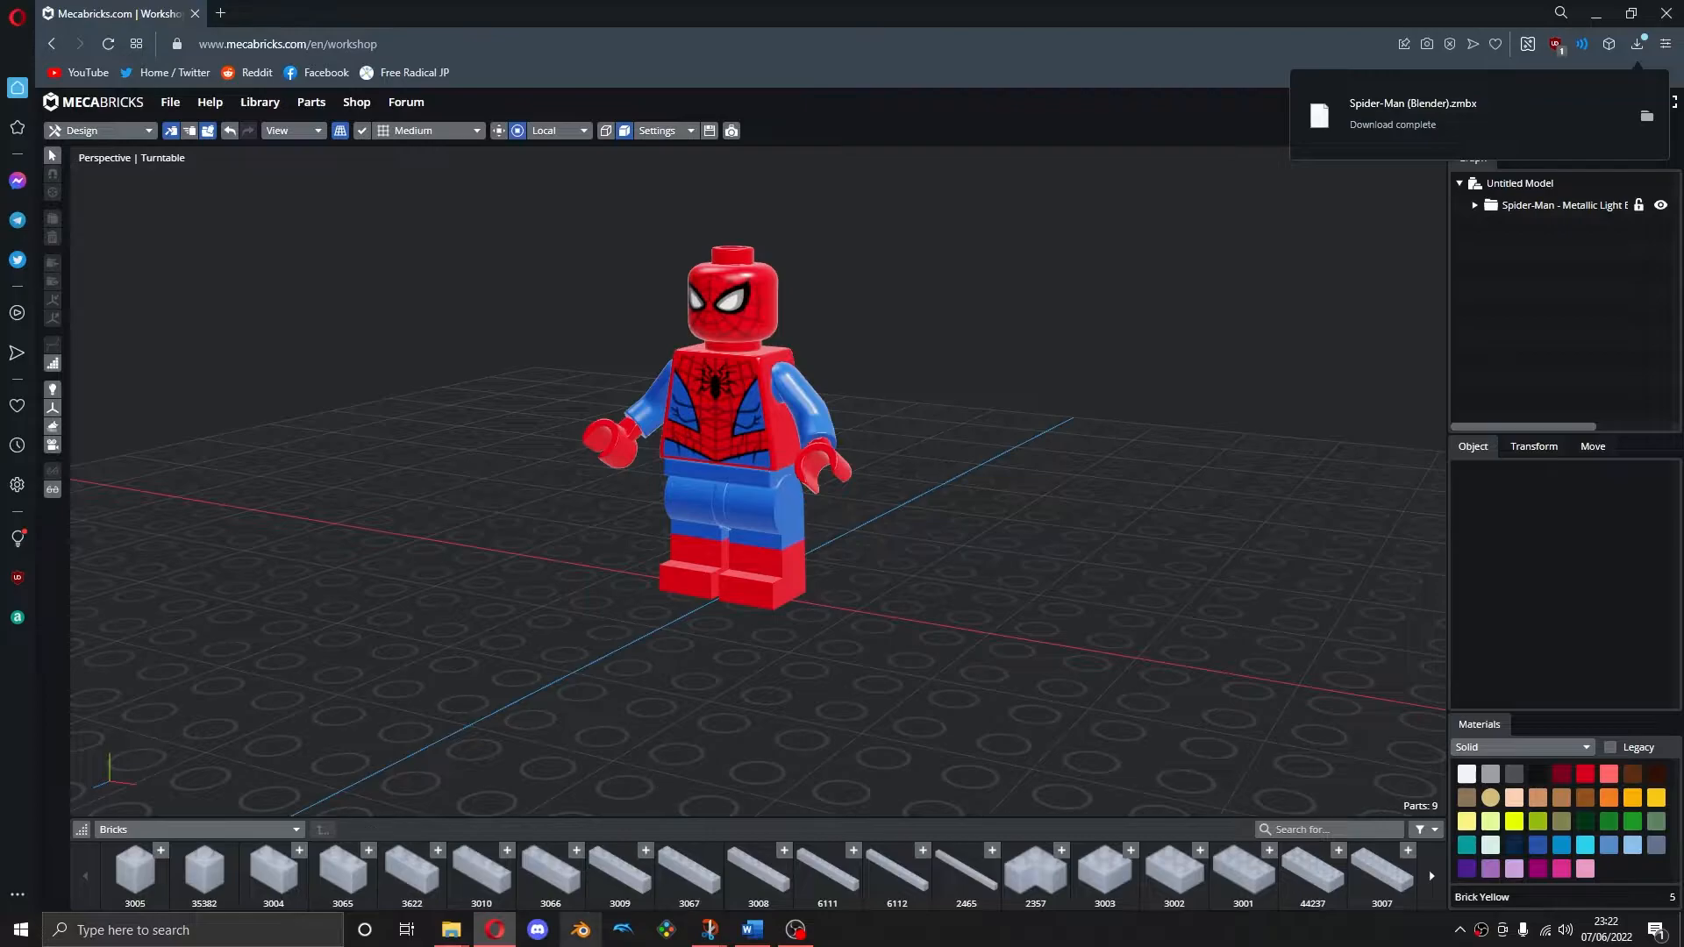
Switch to Blender and import Spider-Man (Blender).zmbx from the Tutorial folder on the Desktop
left_click(580, 929)
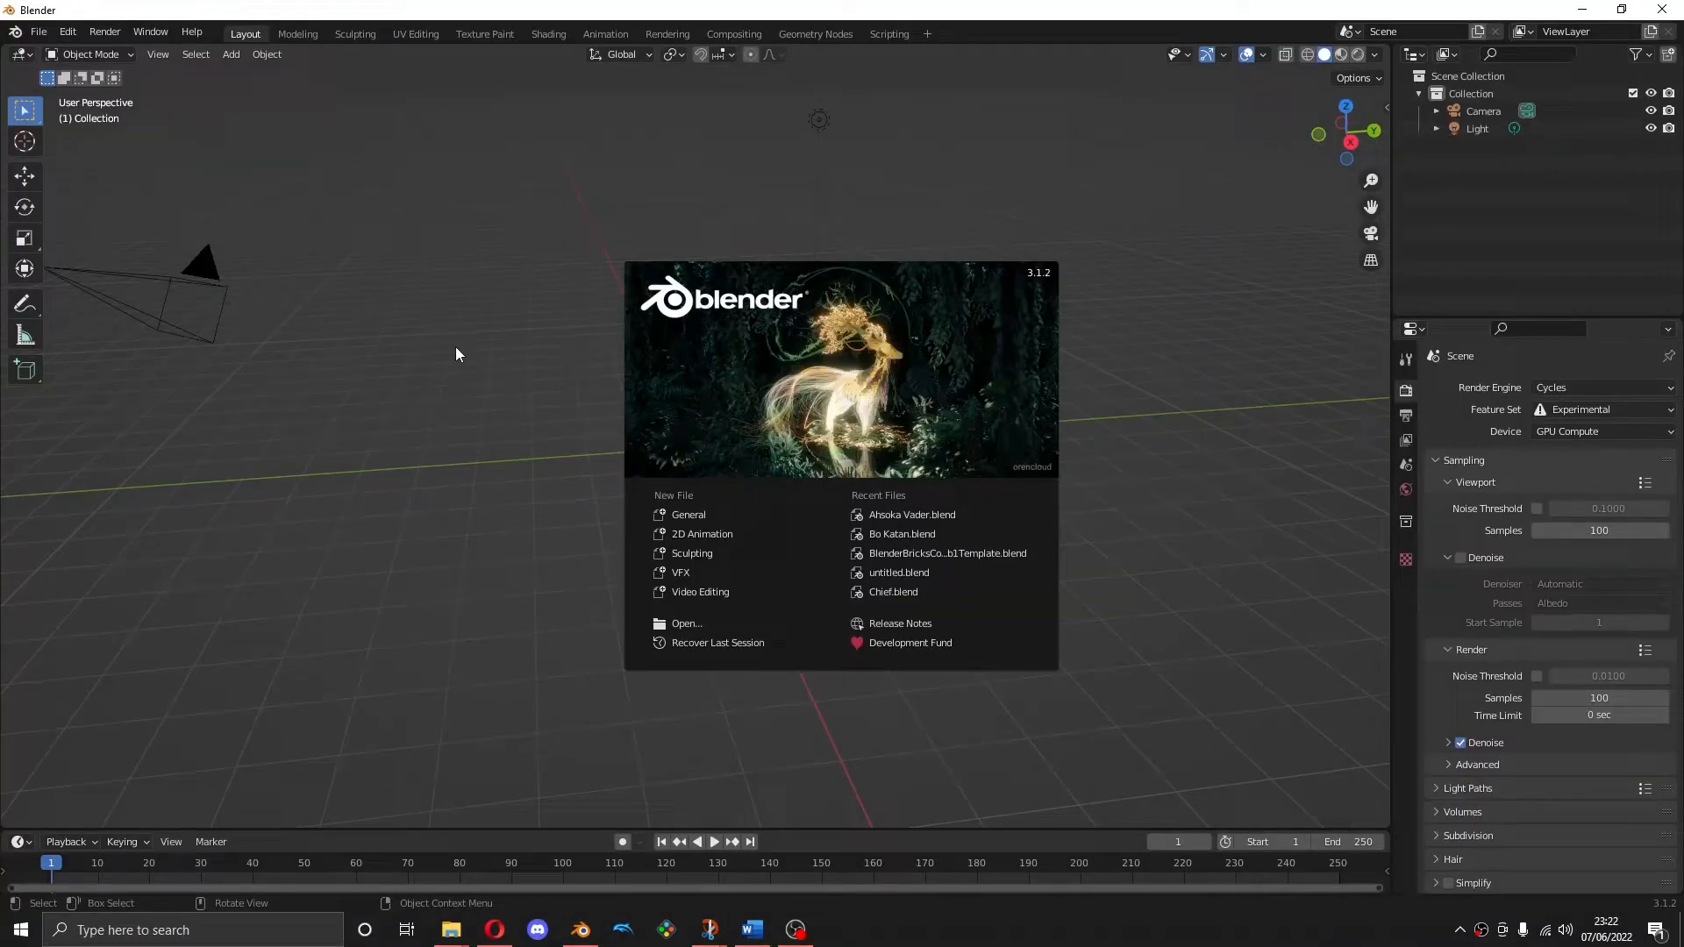
left_click(455, 352)
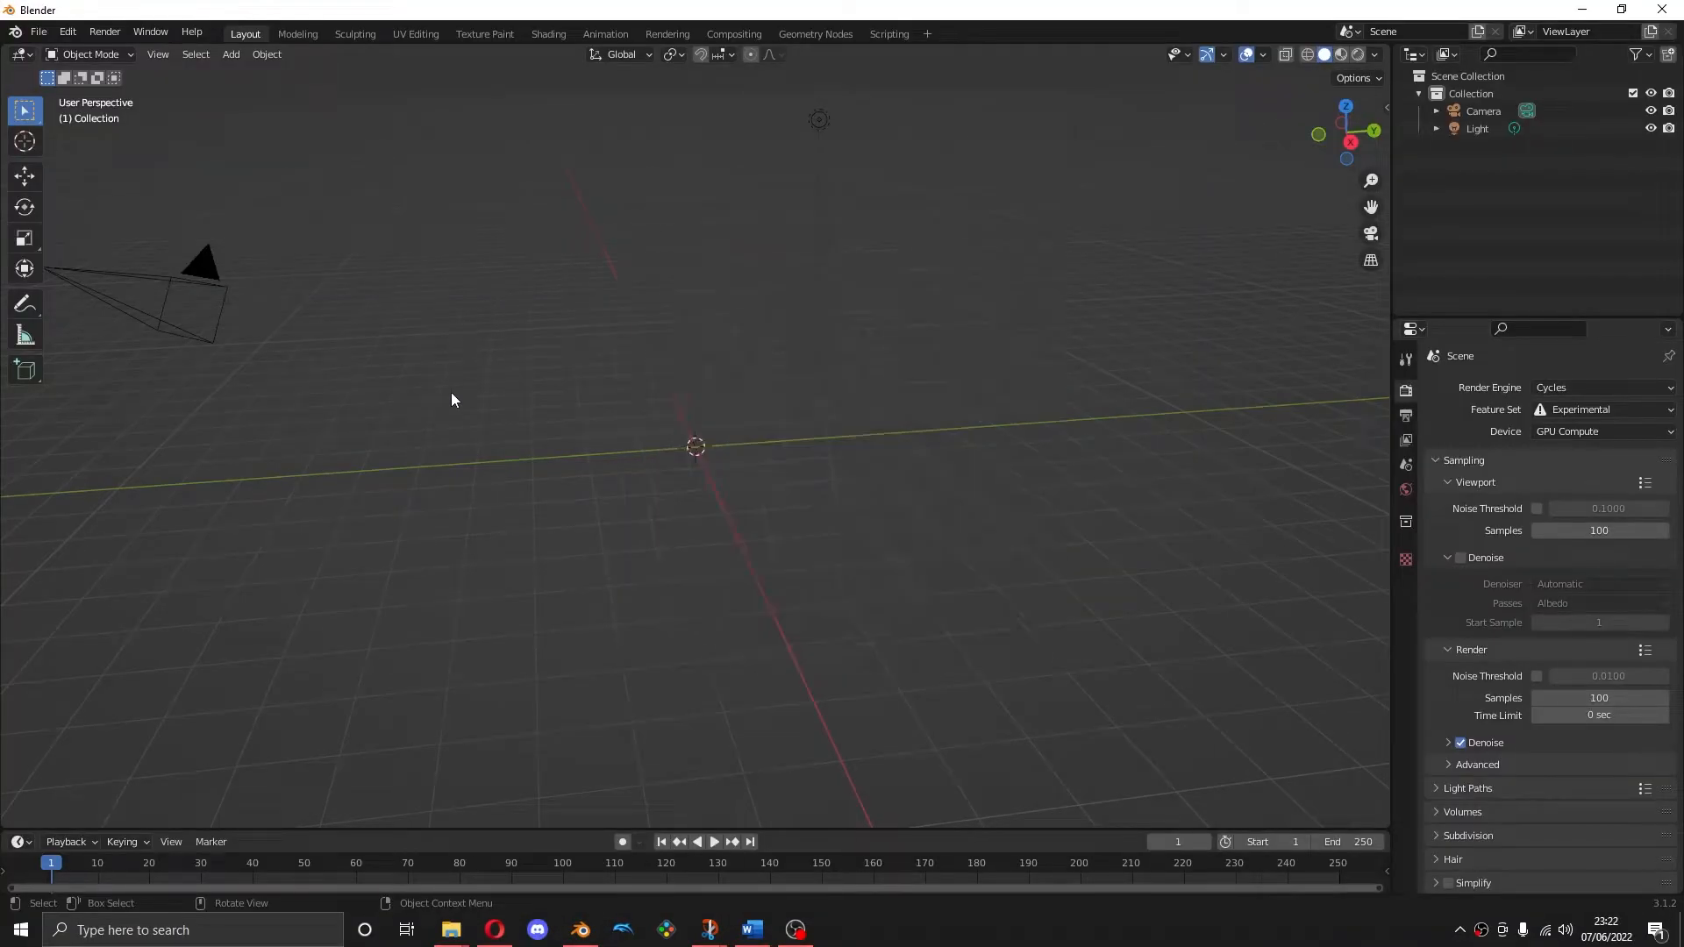
key("F3")
left_click(467, 421)
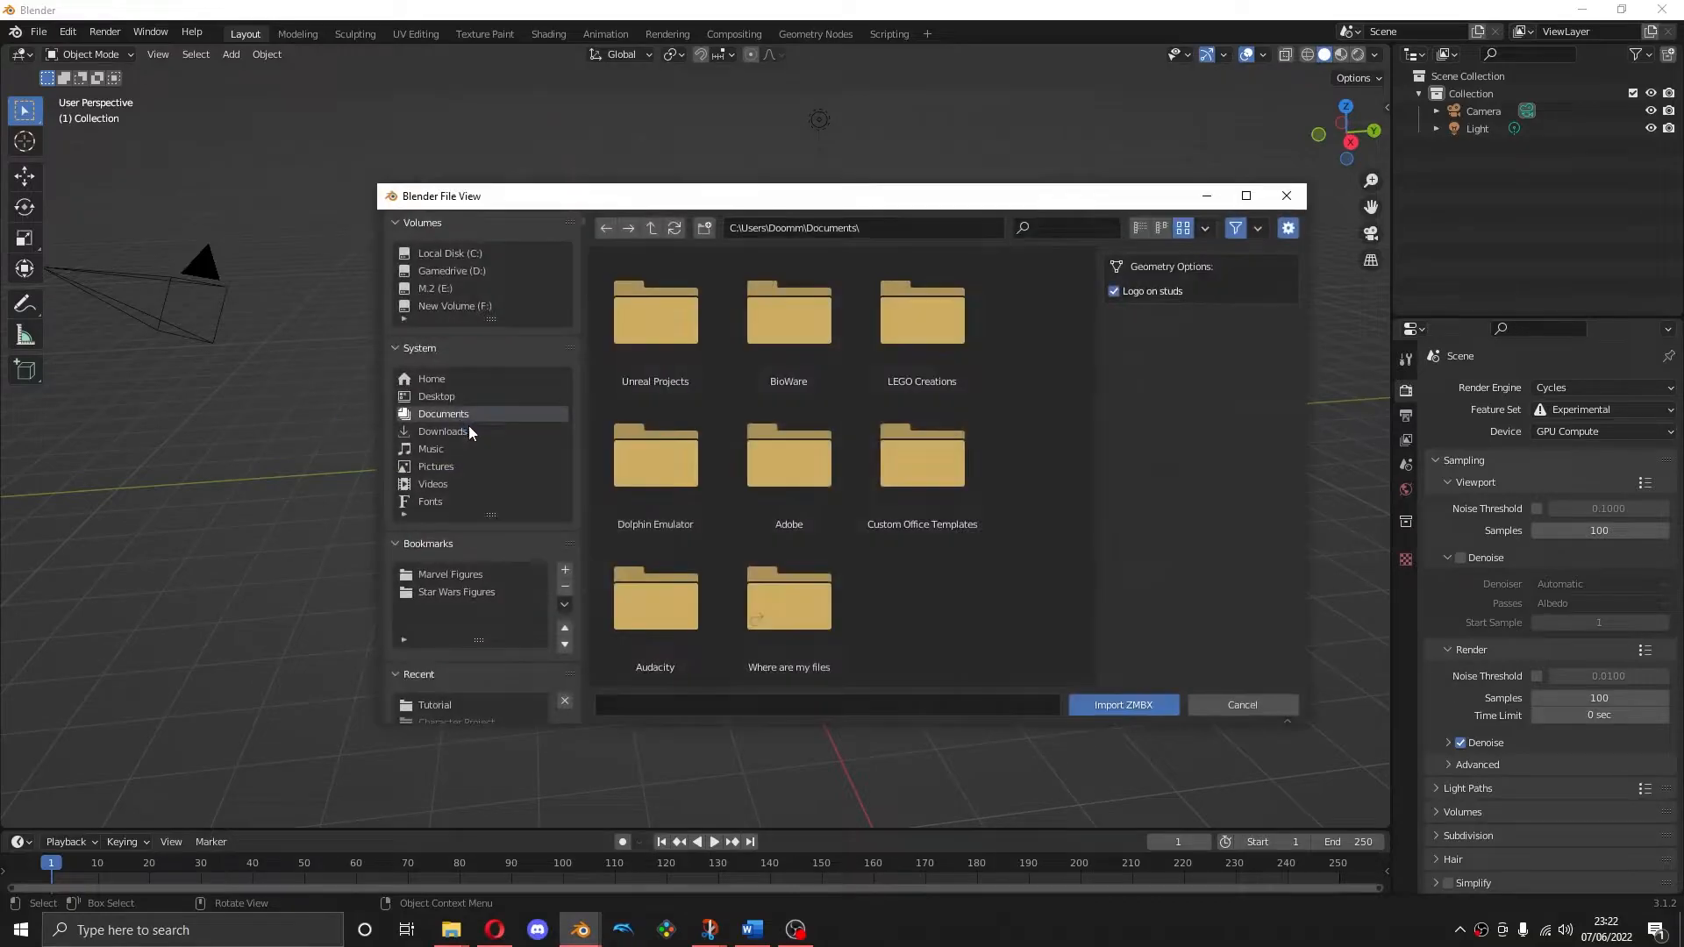
left_click(436, 396)
left_click(684, 338)
double_click(660, 318)
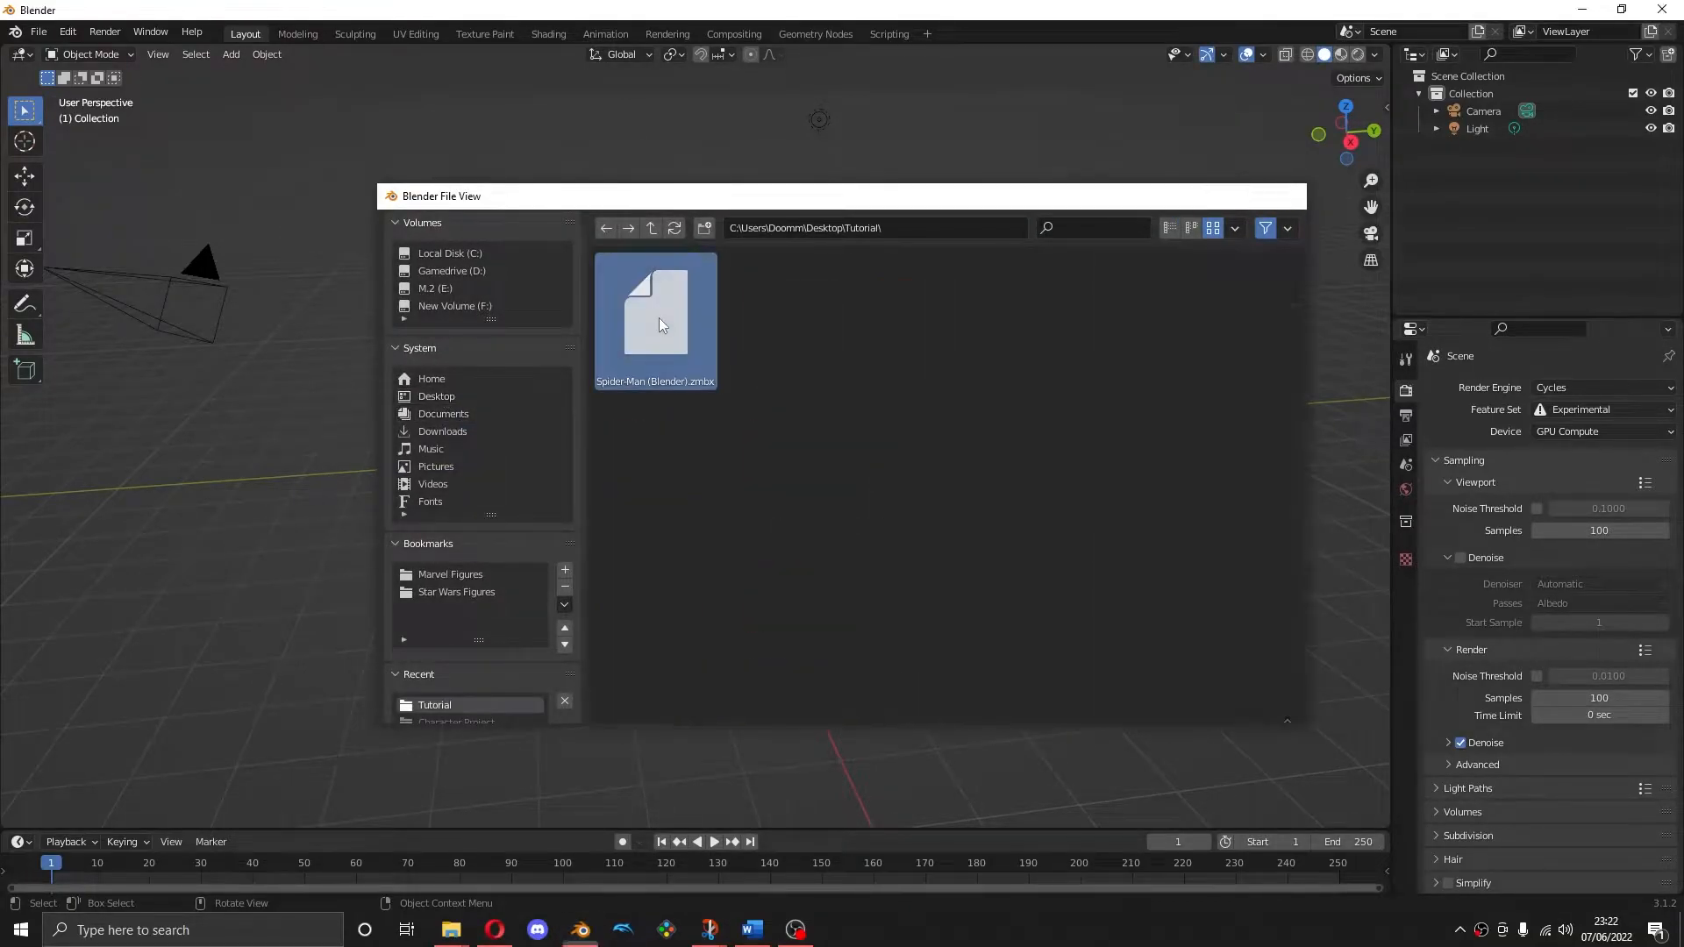
Delete the Empty object that parents the imported minifig's parts
middle_click_drag(507, 477, 711, 465)
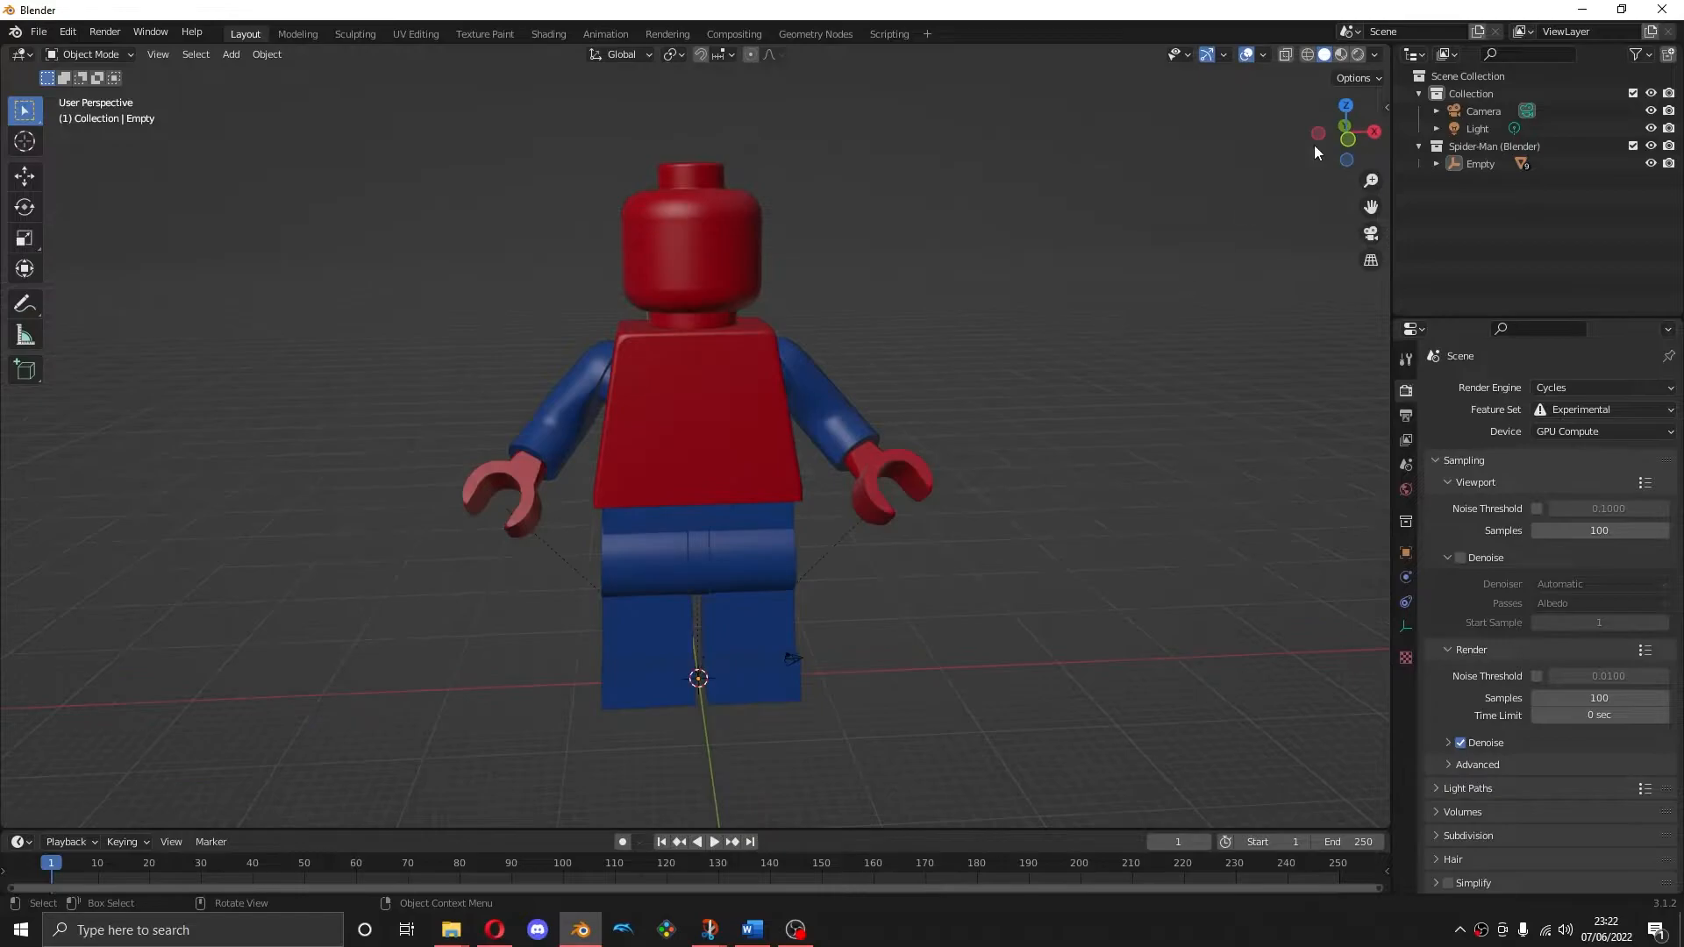
key("x")
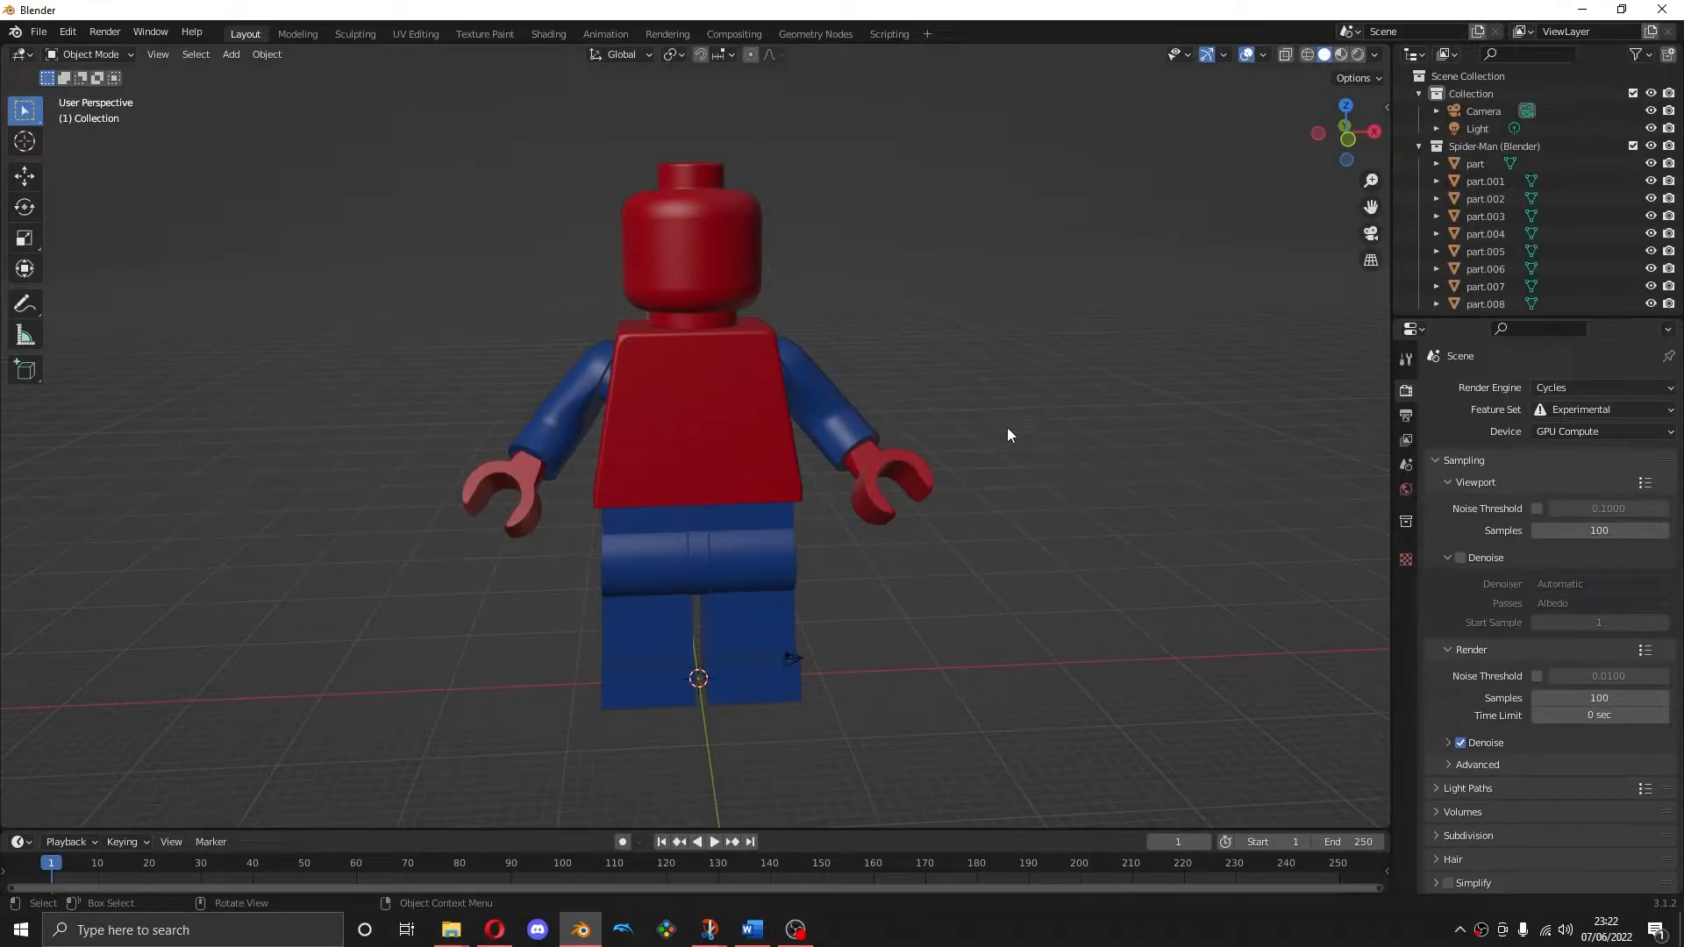
Make both minifig hands single-user for Object & Data & Materials
left_click(880, 450)
left_click(536, 470, "shift")
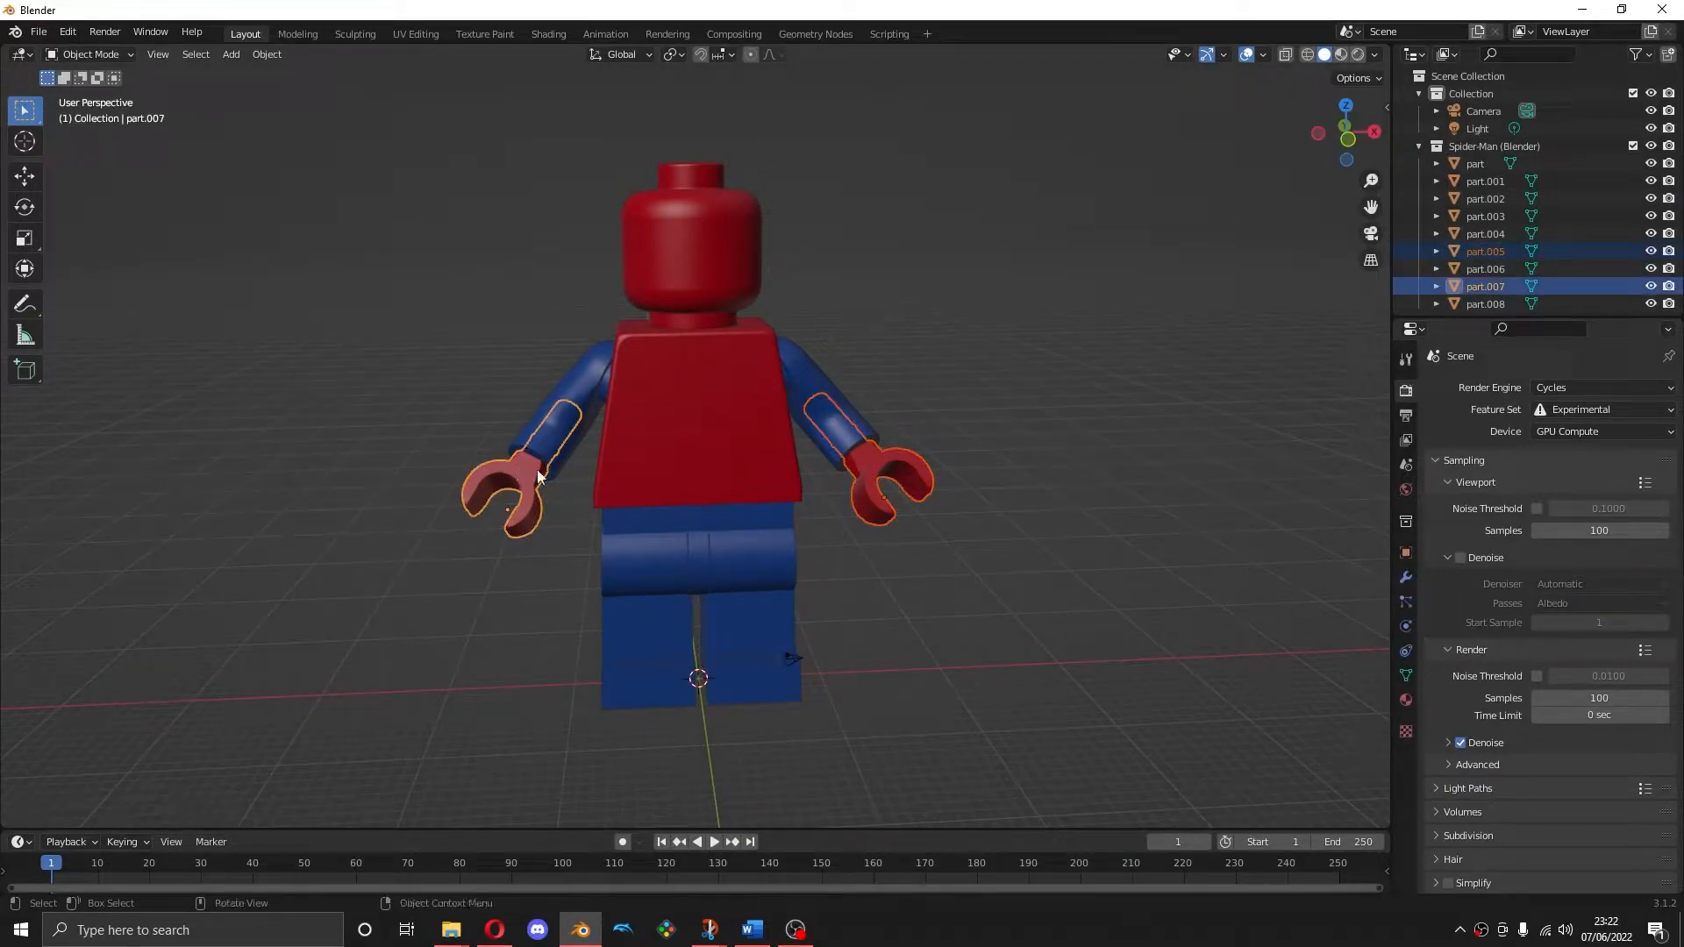
left_click(257, 57)
left_click(275, 54)
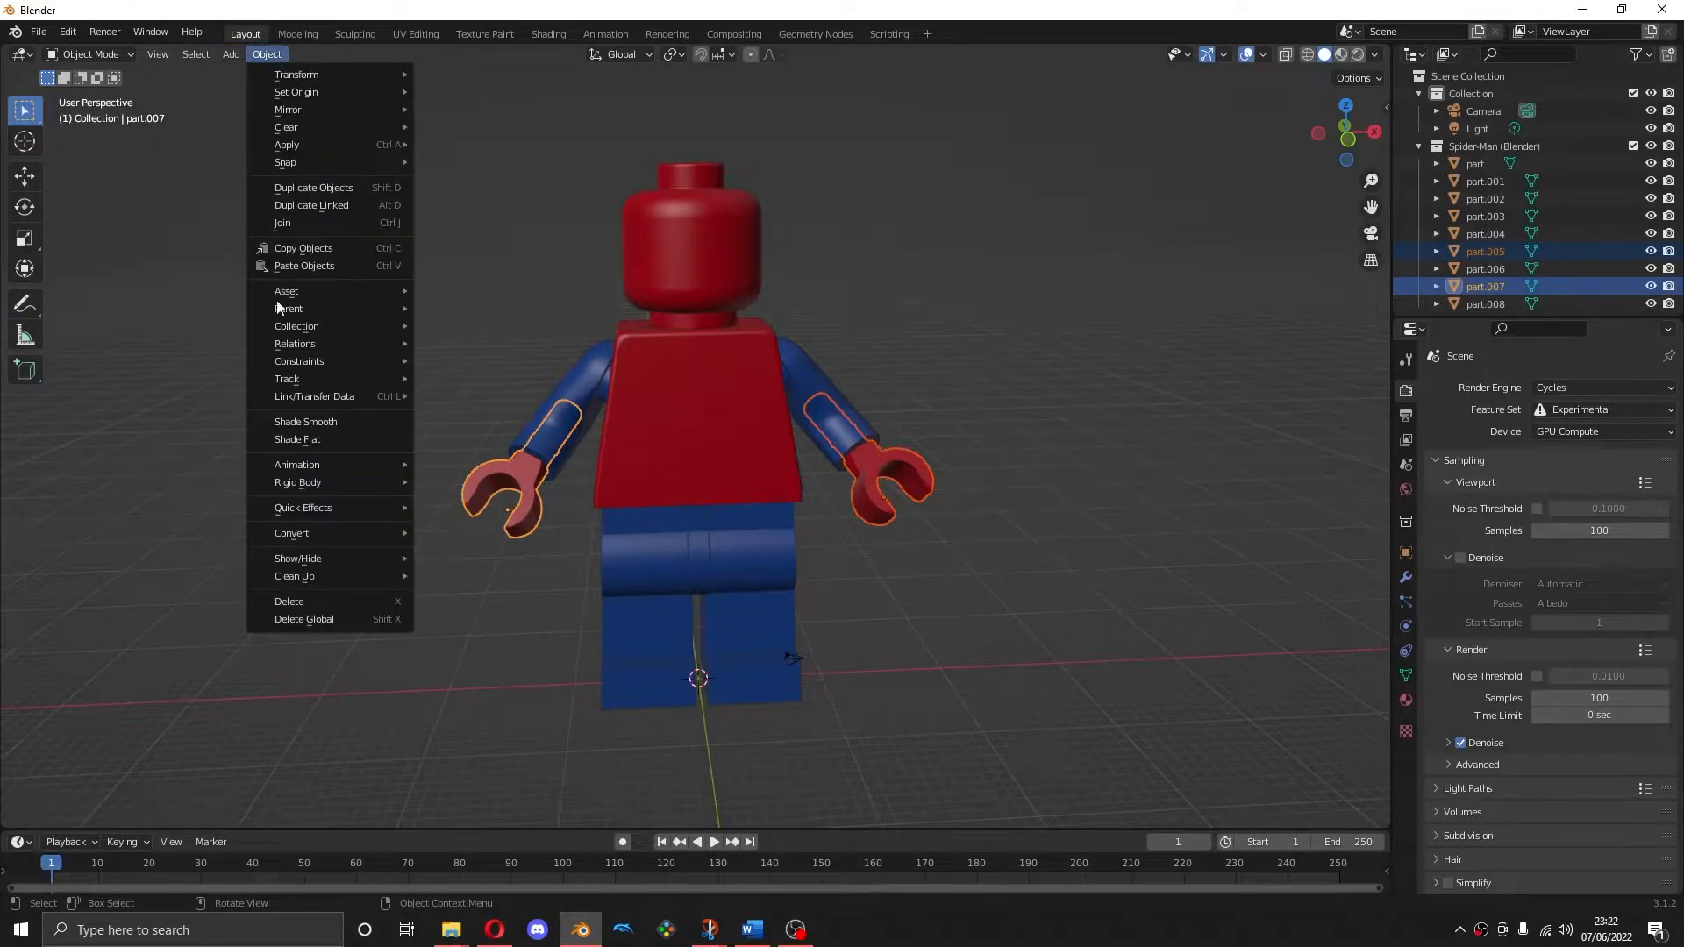
mouse_move(298, 344)
mouse_move(491, 421)
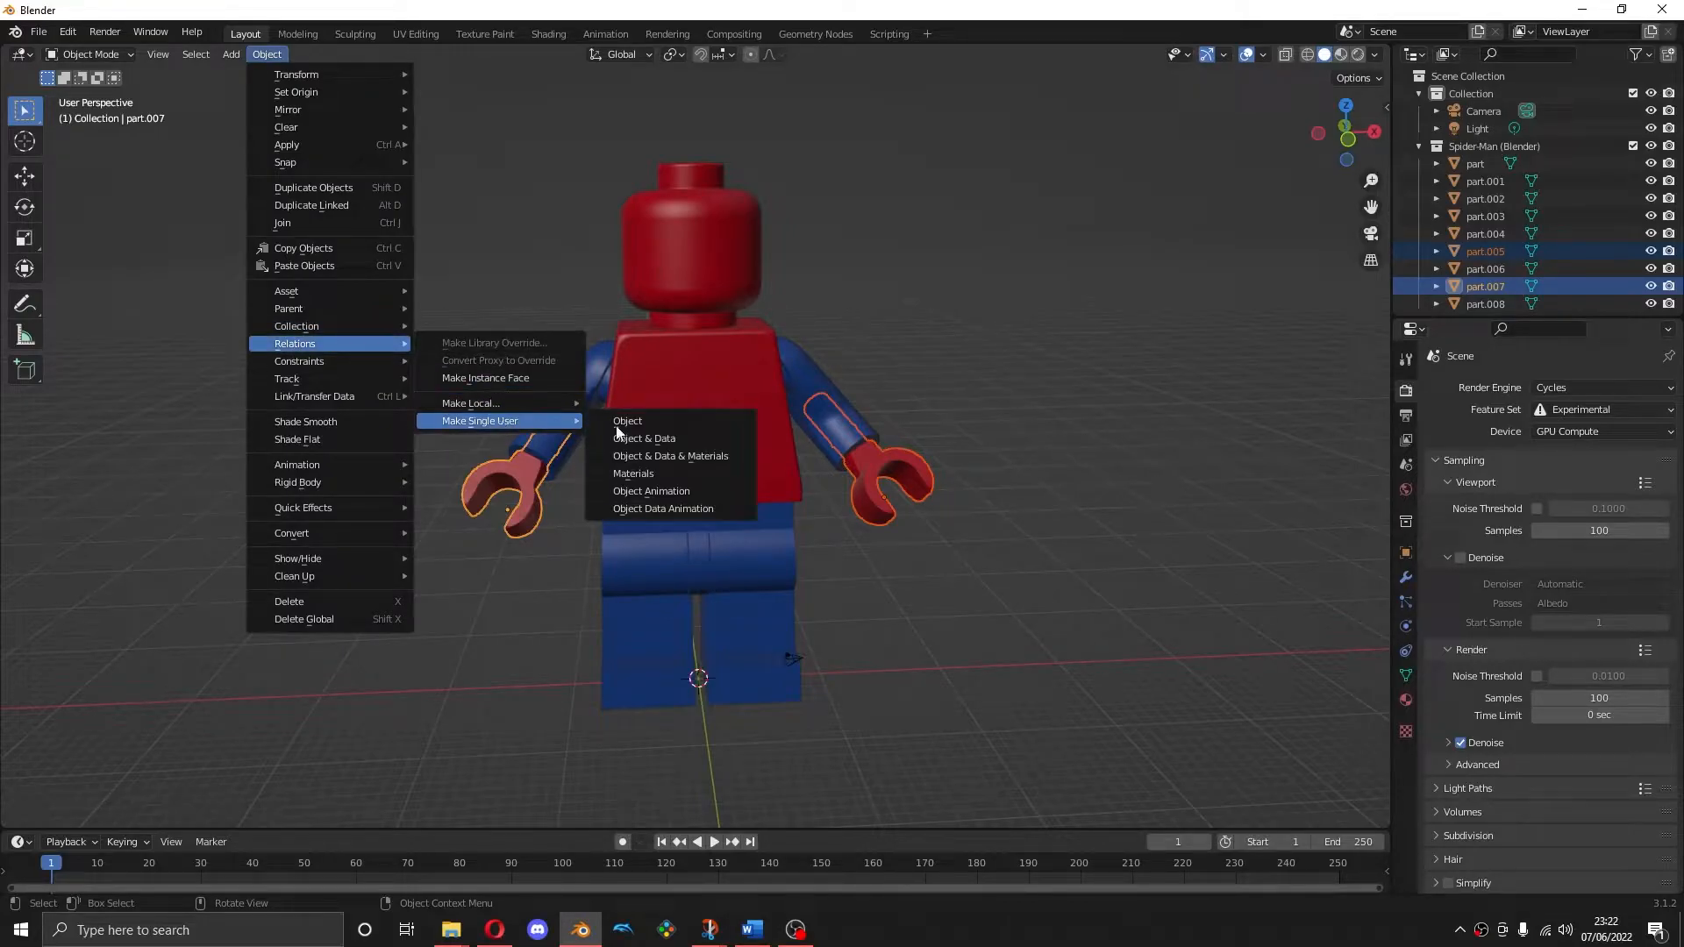
left_click(676, 458)
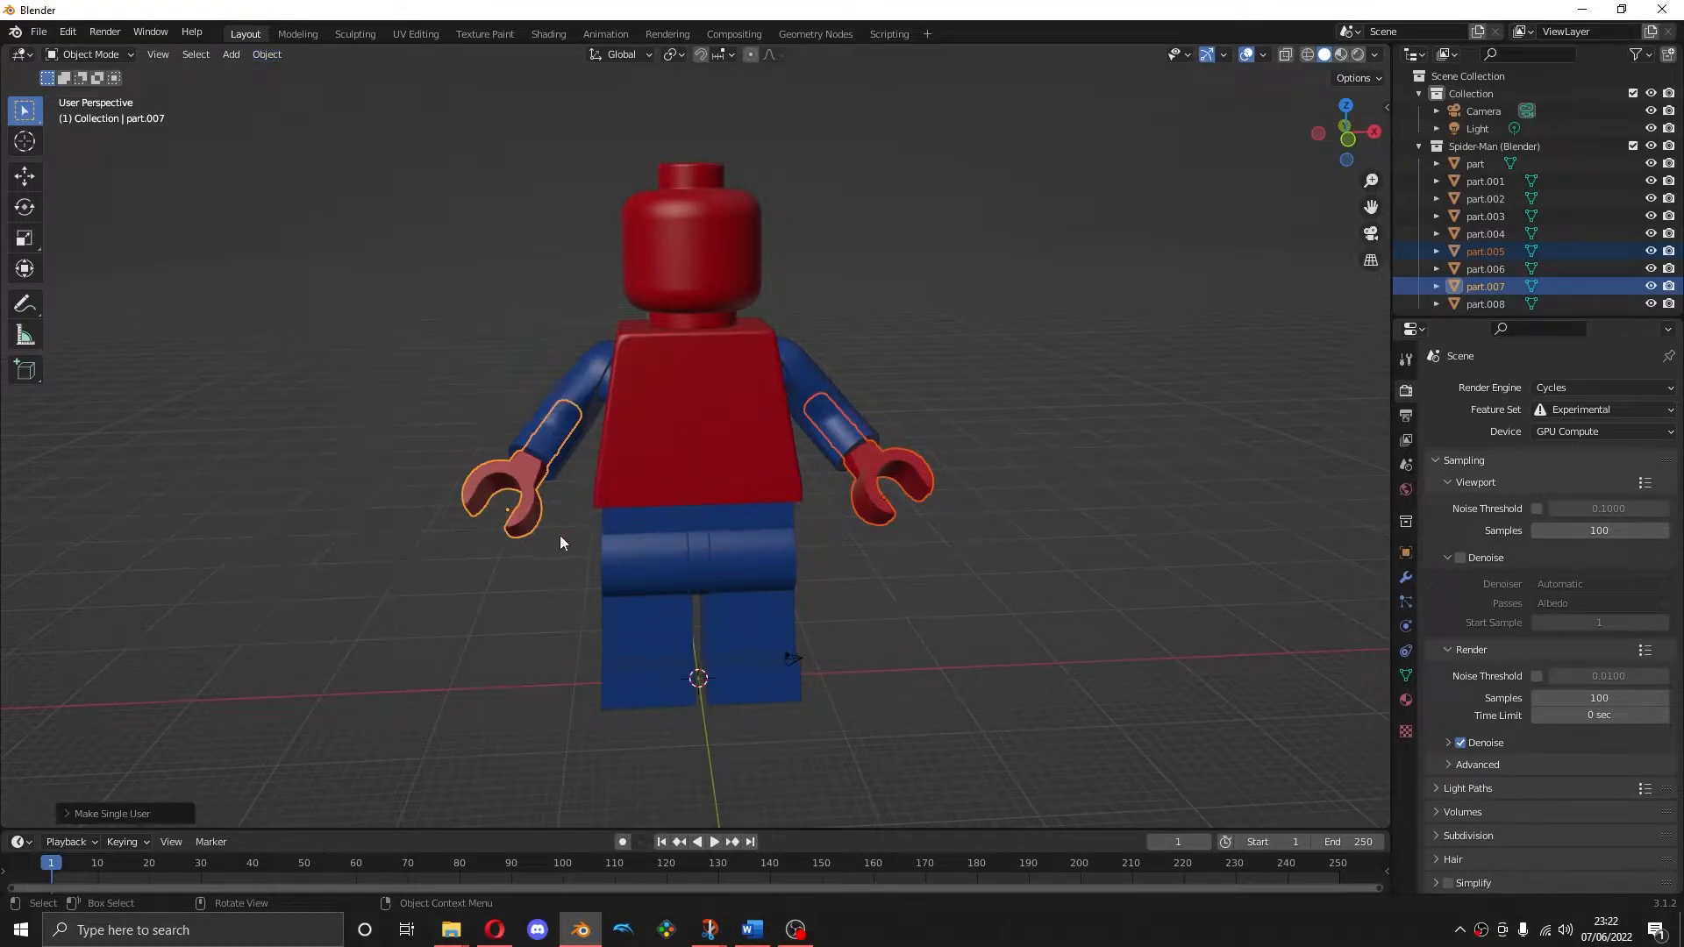
Examine the material nodes of both minifig hands in the Shading workspace and return to the Layout workspace
left_click(538, 517)
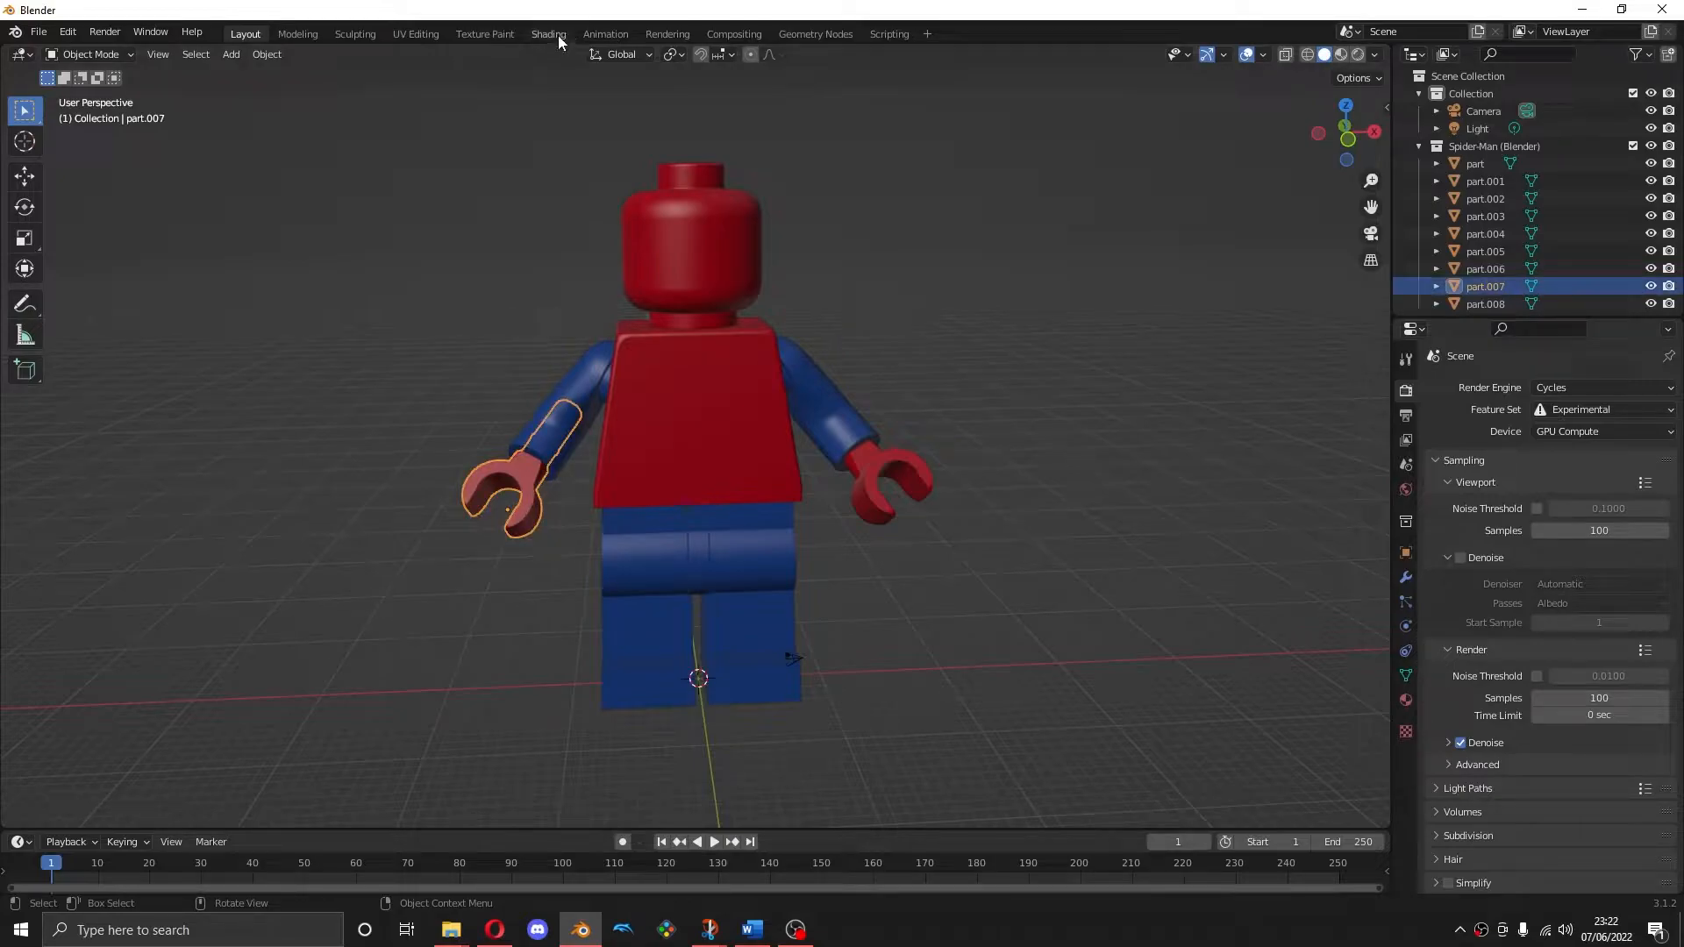
left_click(548, 33)
scroll(954, 235, "down", 11)
left_click(854, 219)
right_click(701, 251)
left_click(701, 251)
left_click(750, 191)
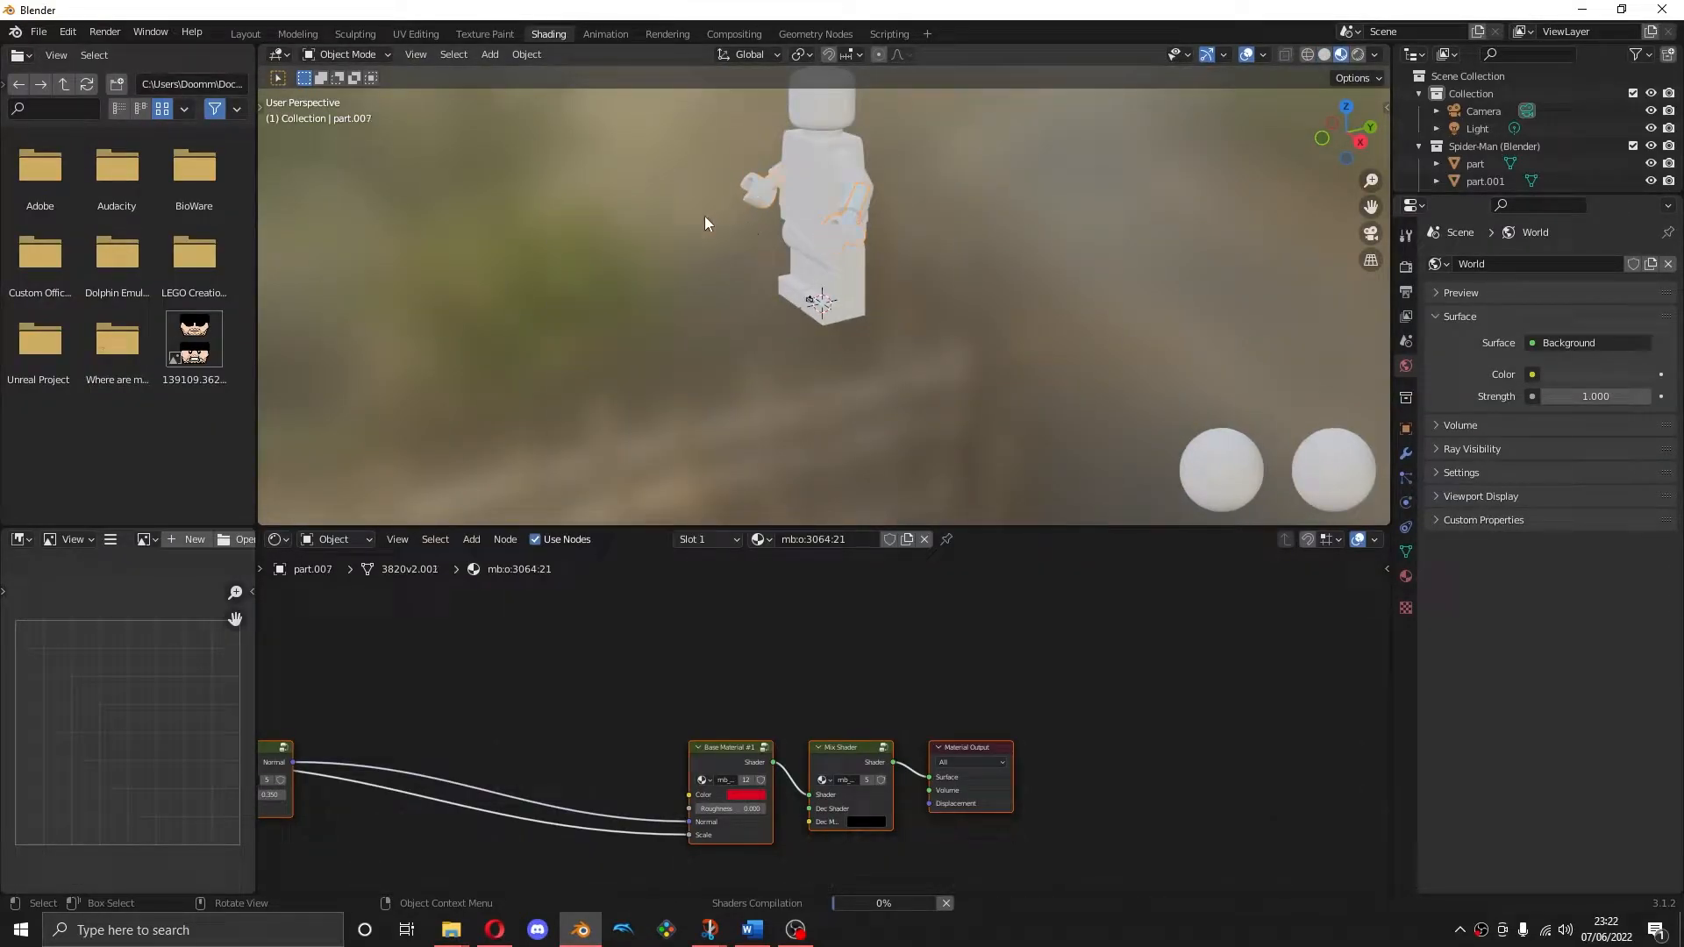
middle_click_drag(703, 216, 766, 228)
left_click(898, 219)
left_click(749, 211)
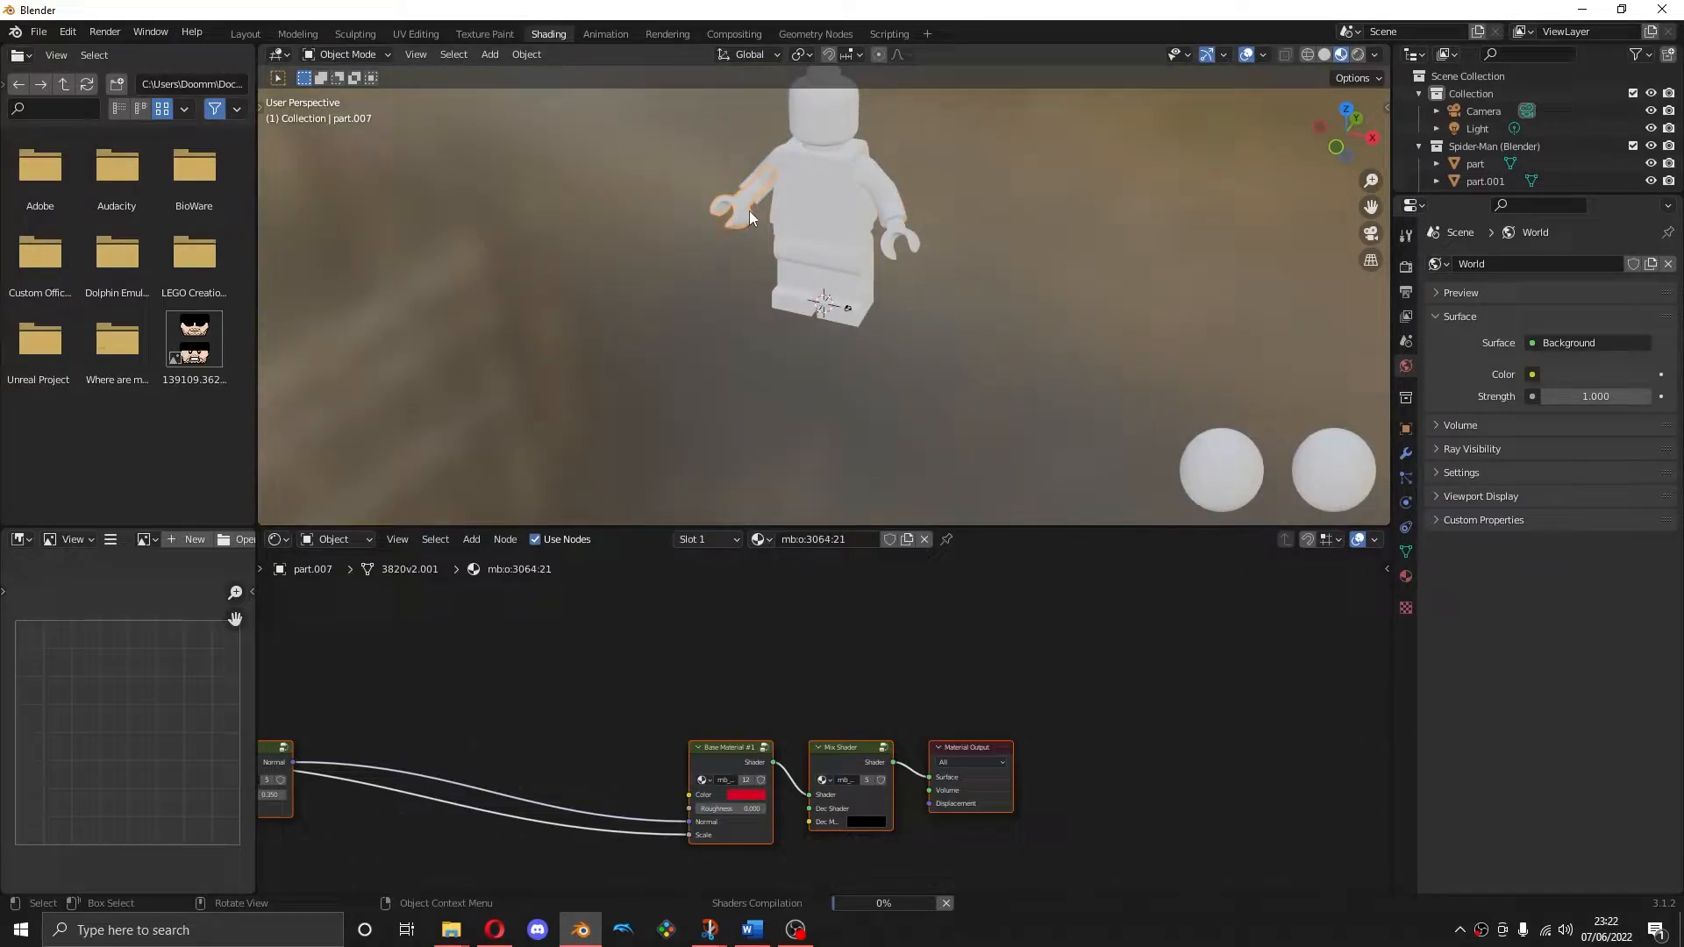
left_click(912, 238)
left_click(258, 35)
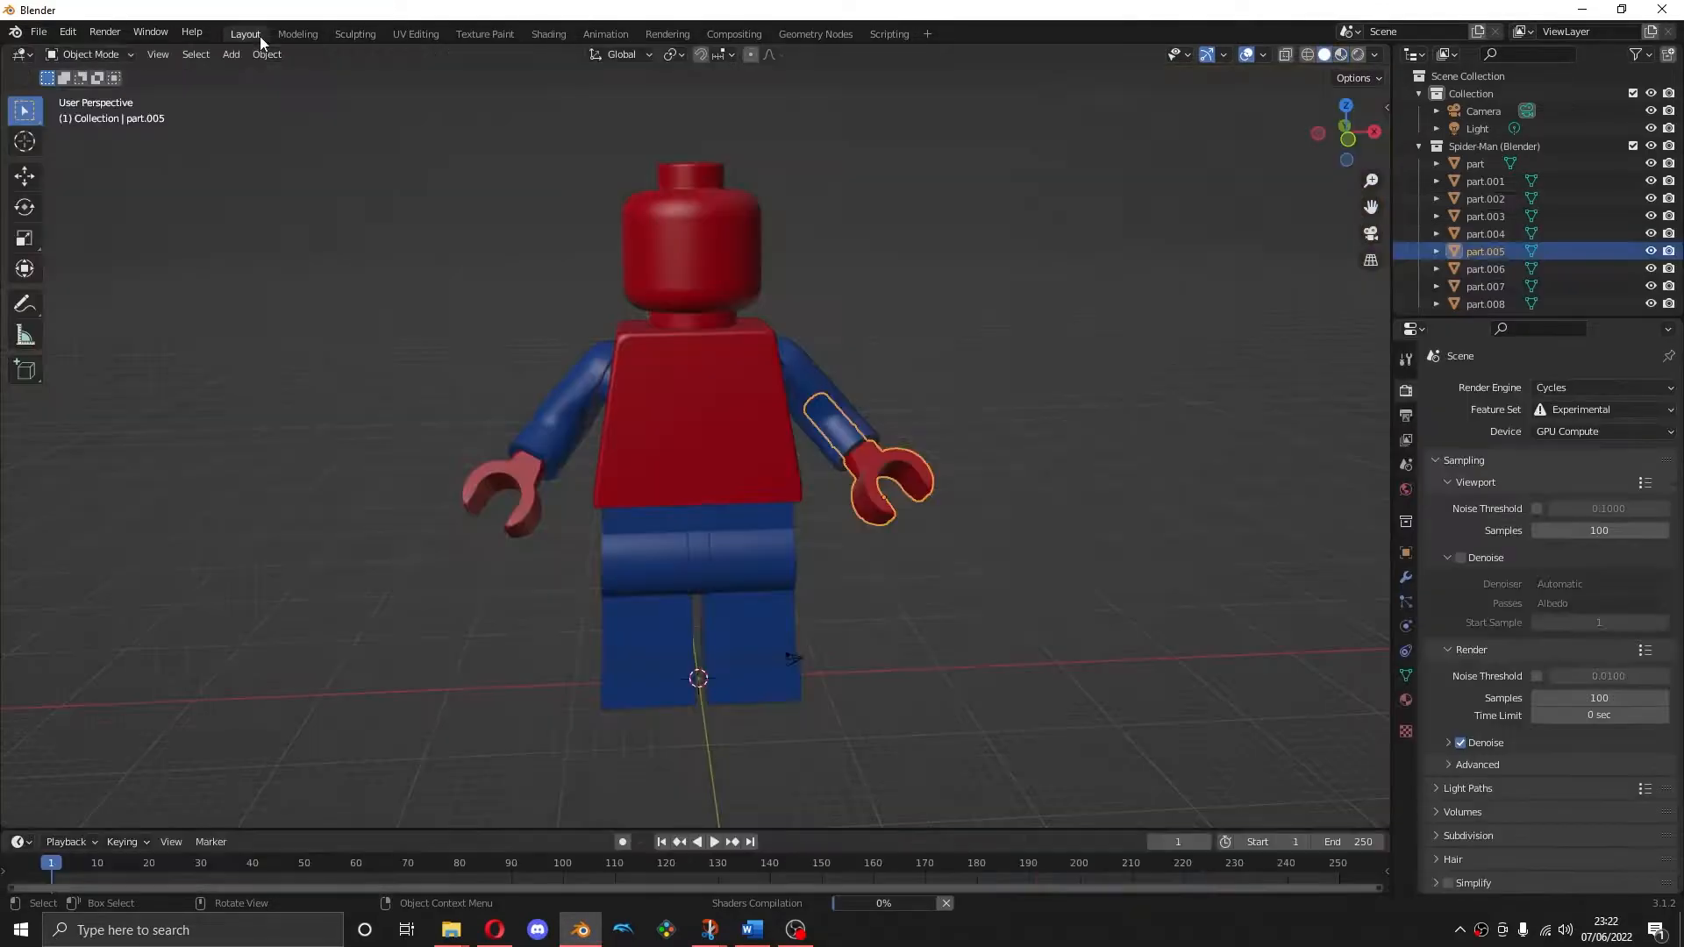
Join all minifig parts, from part to part.008, into a single mesh object with part as the active object
scroll(1097, 352, "down", 5)
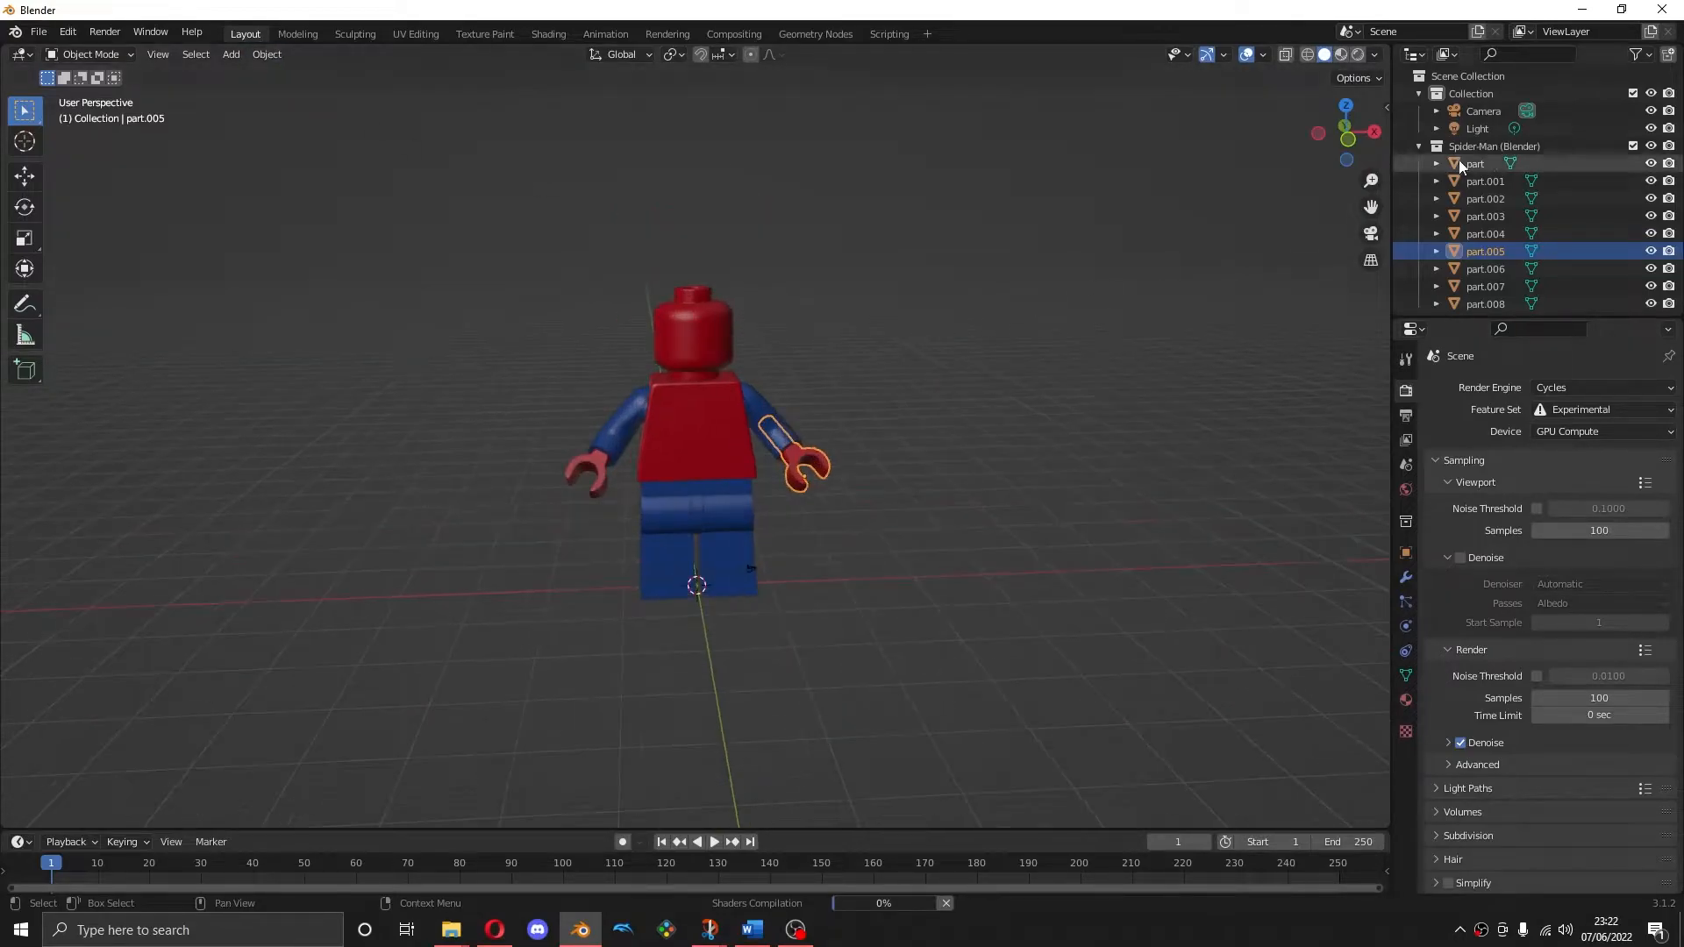
left_click(1482, 163)
scroll(1493, 200, "down", 1)
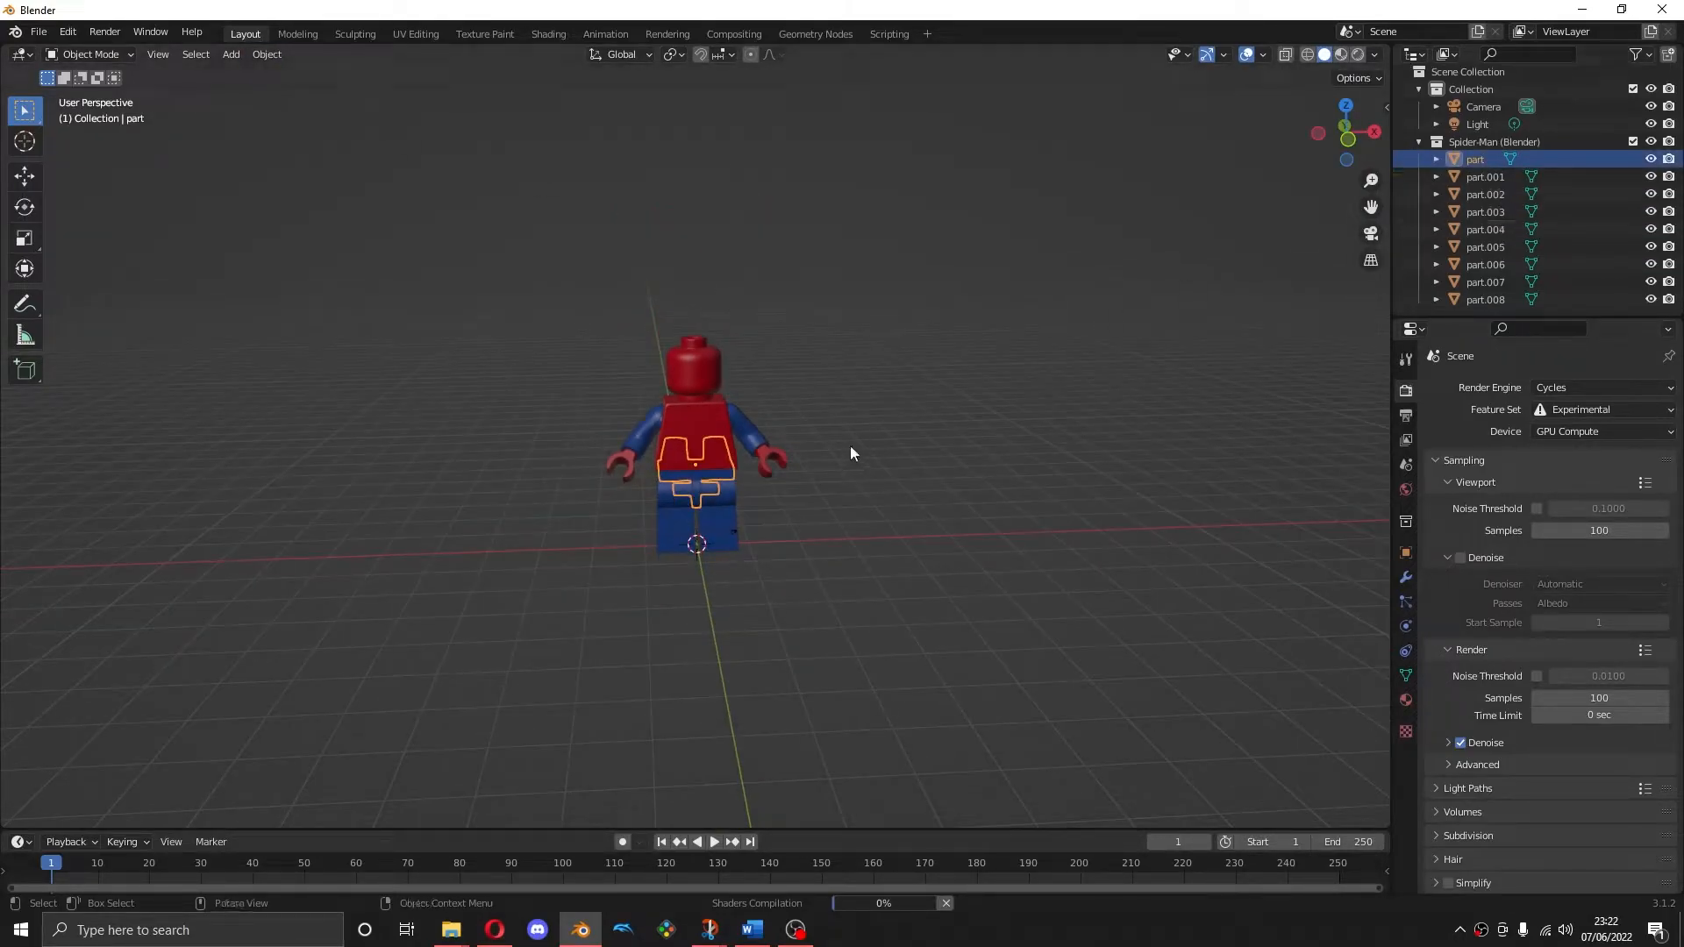
scroll(851, 447, "up", 2)
scroll(877, 474, "up", 1)
scroll(871, 466, "up", 1)
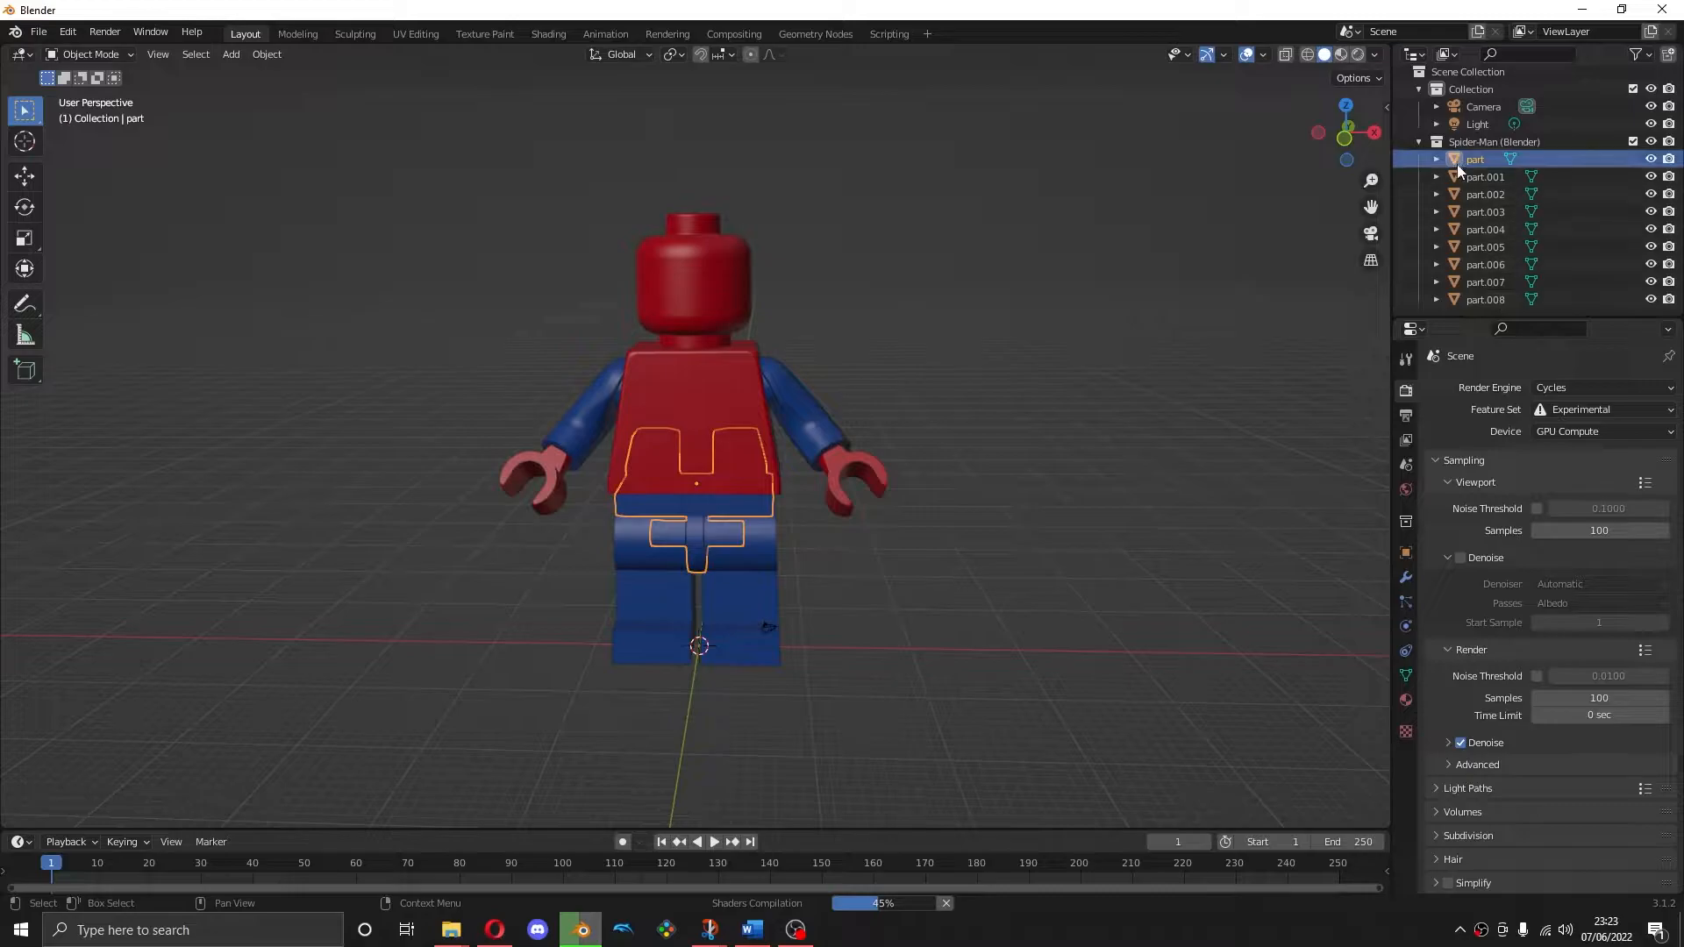
left_click(1471, 298, "shift")
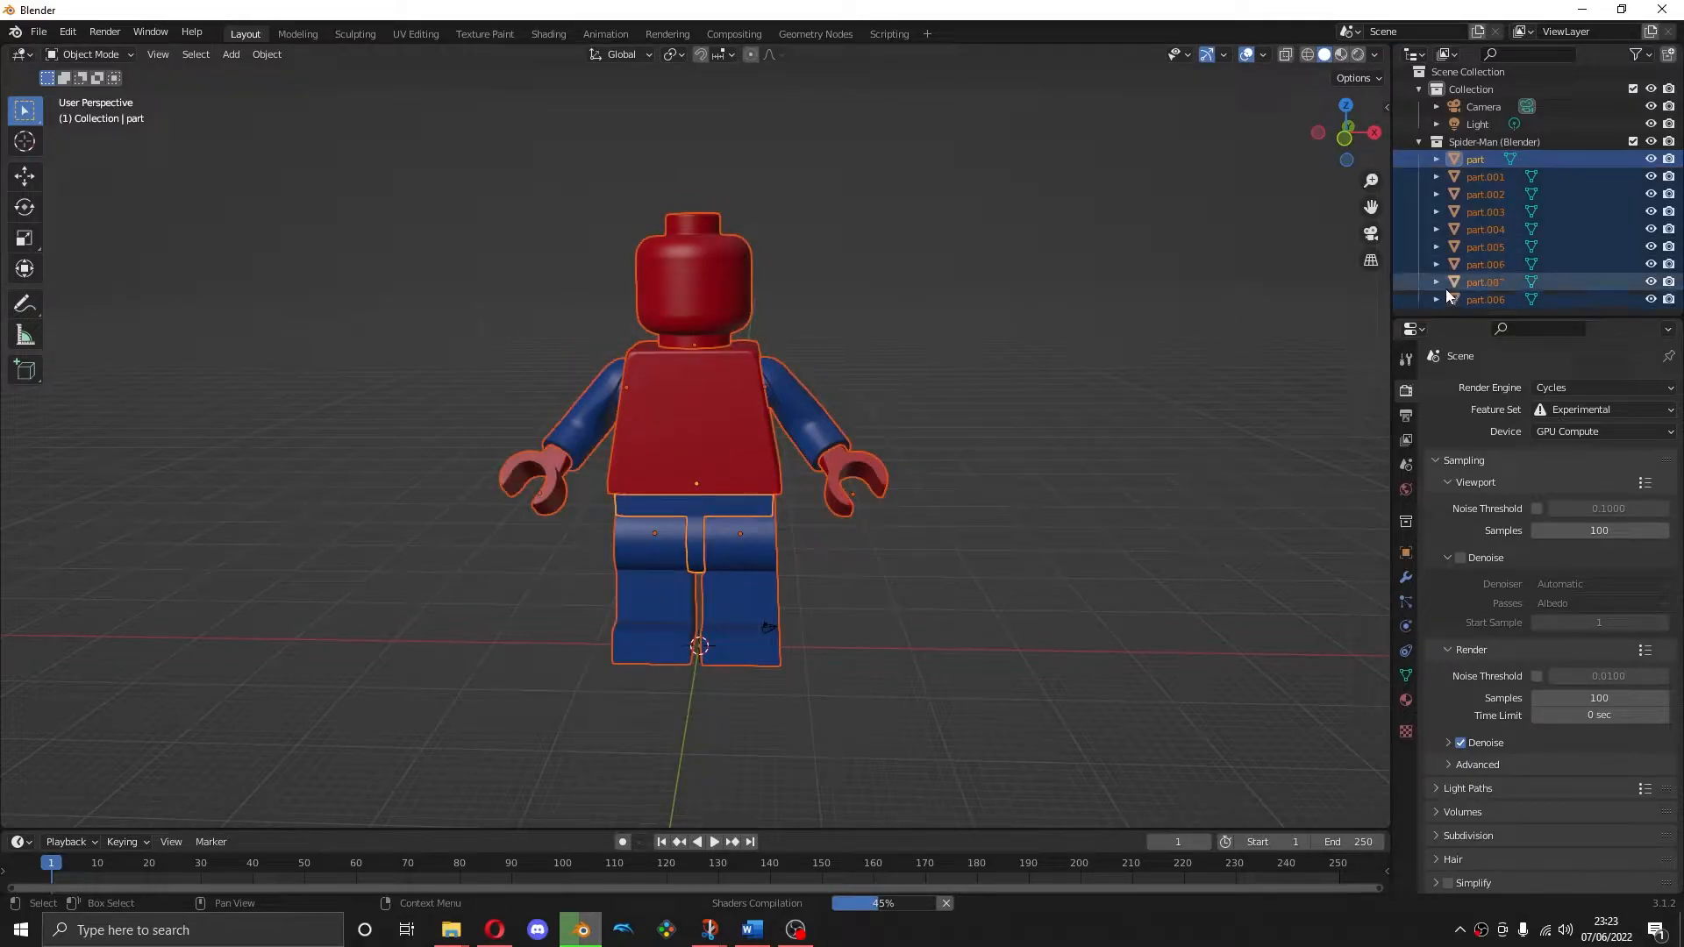
key("ctrl+j")
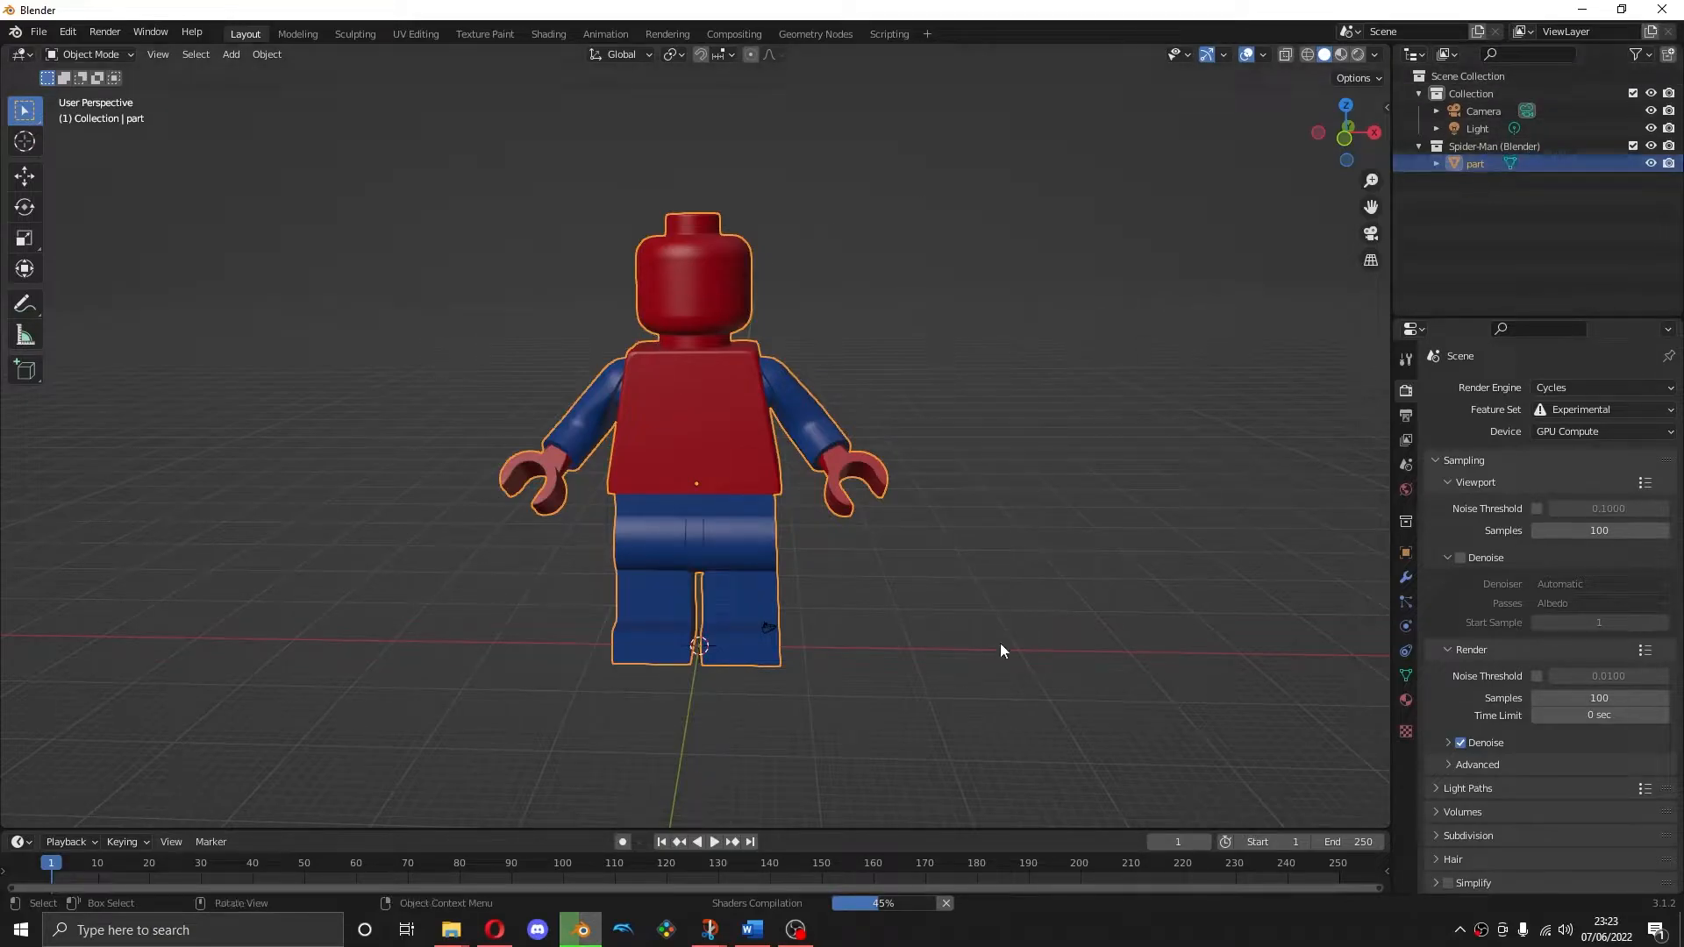
left_click(993, 391)
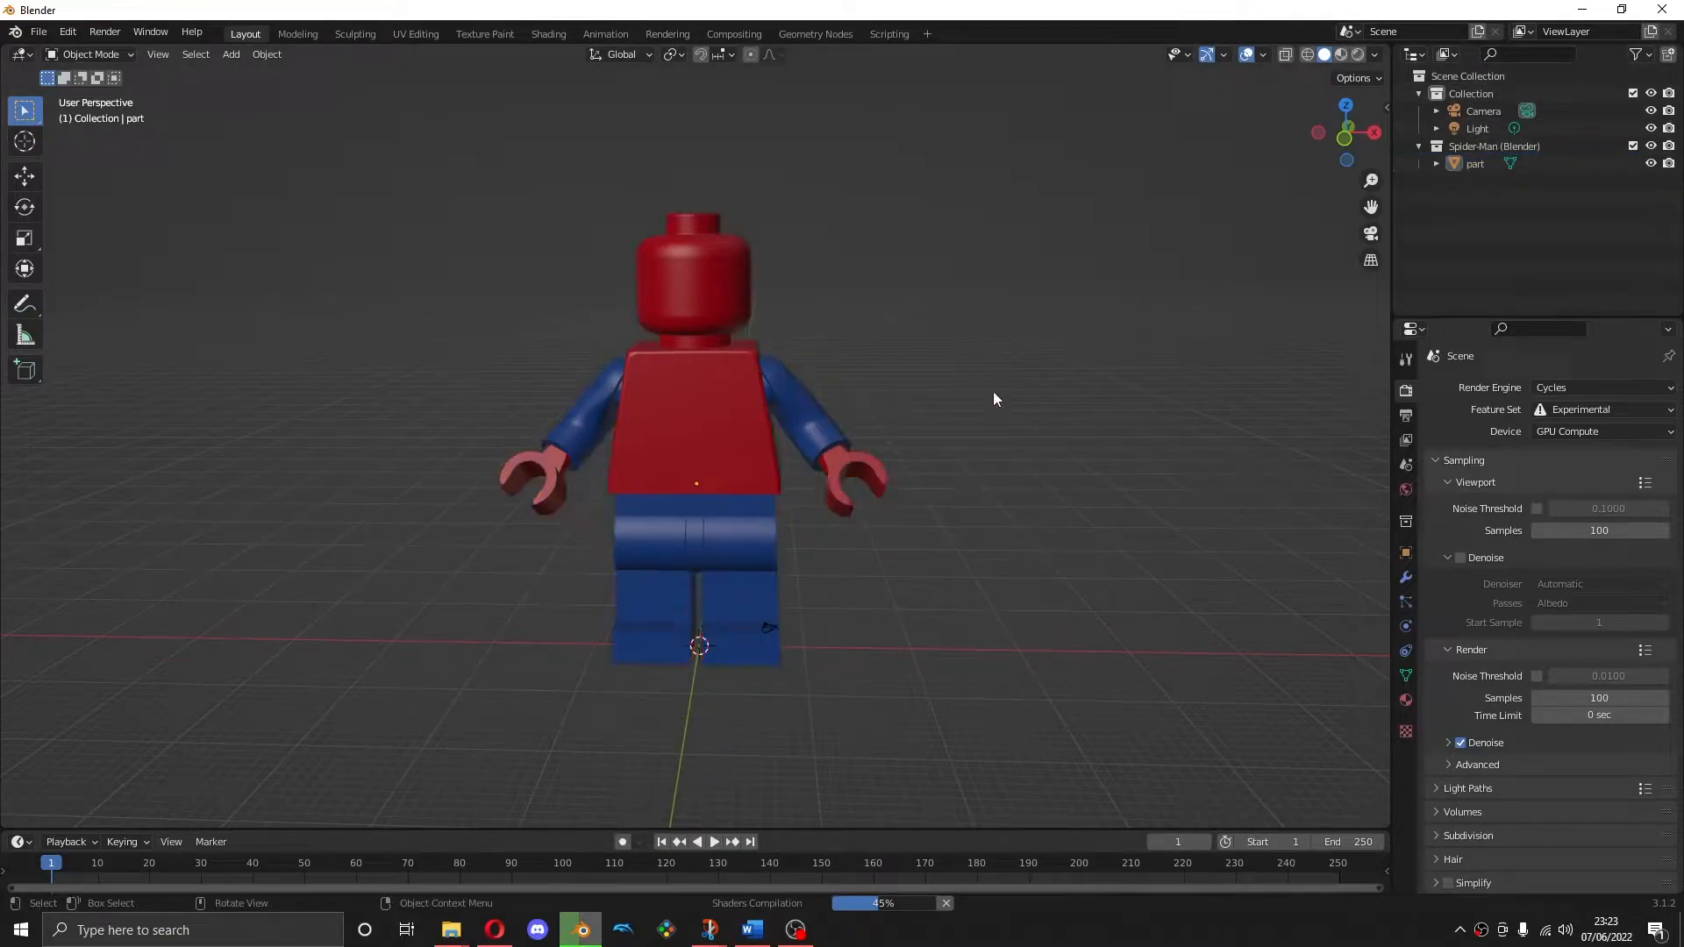
Set up an FBX export of the joined minifig, limited to Selected Objects and the Mesh object type
left_click(1473, 165)
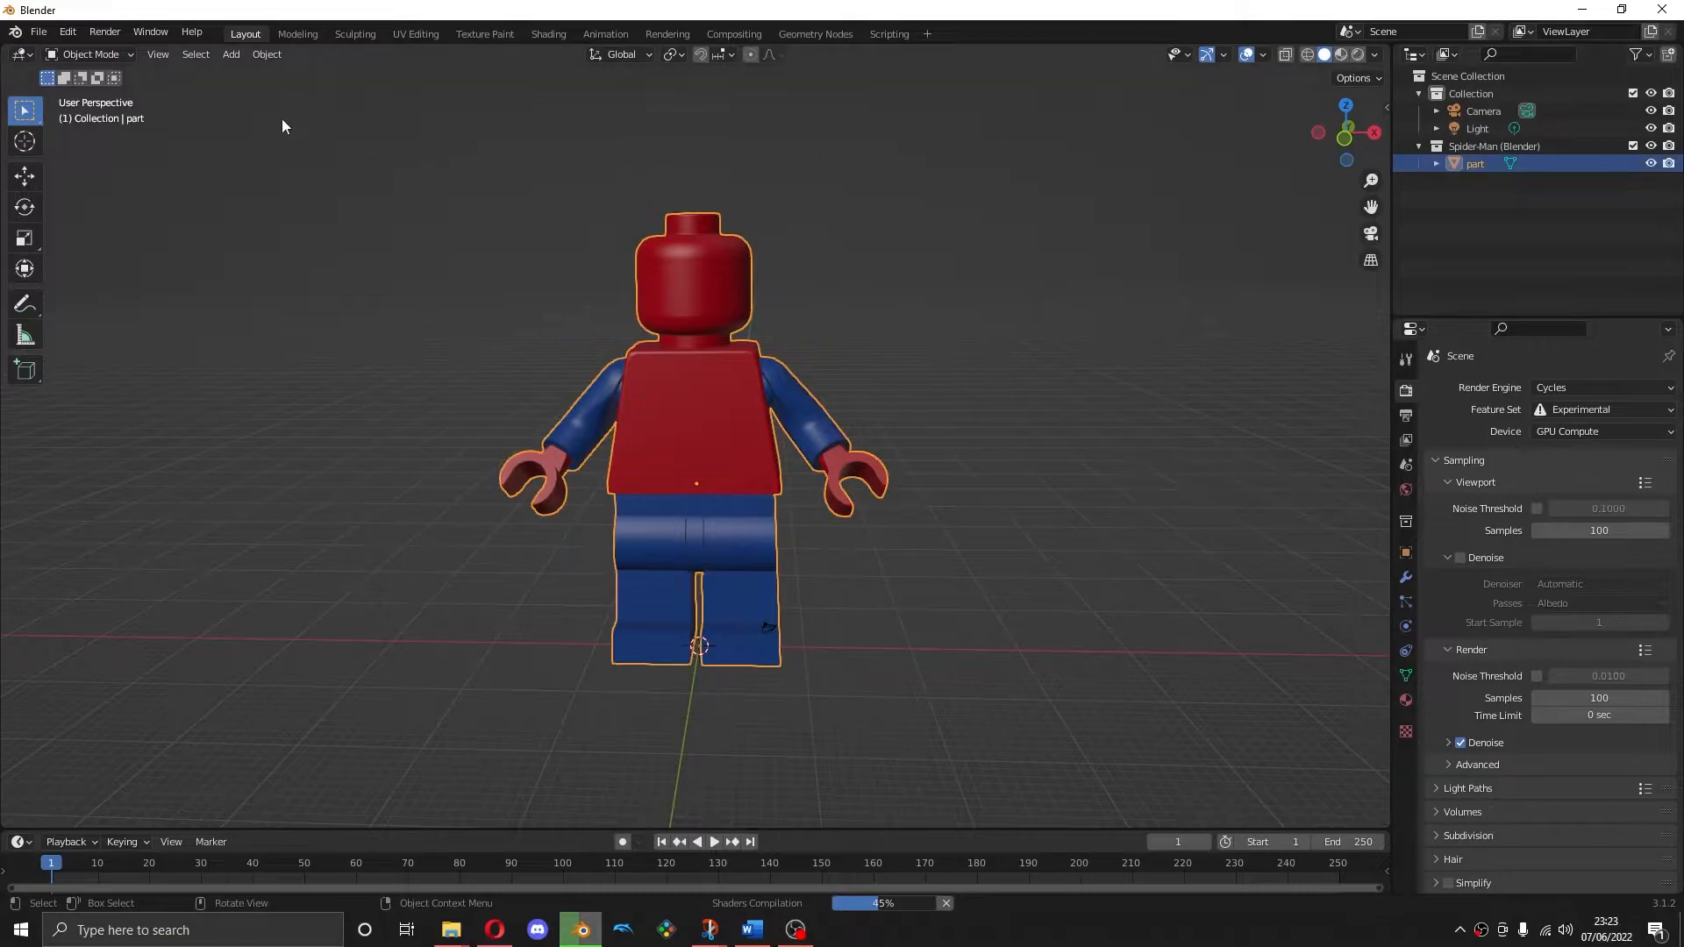
left_click(39, 32)
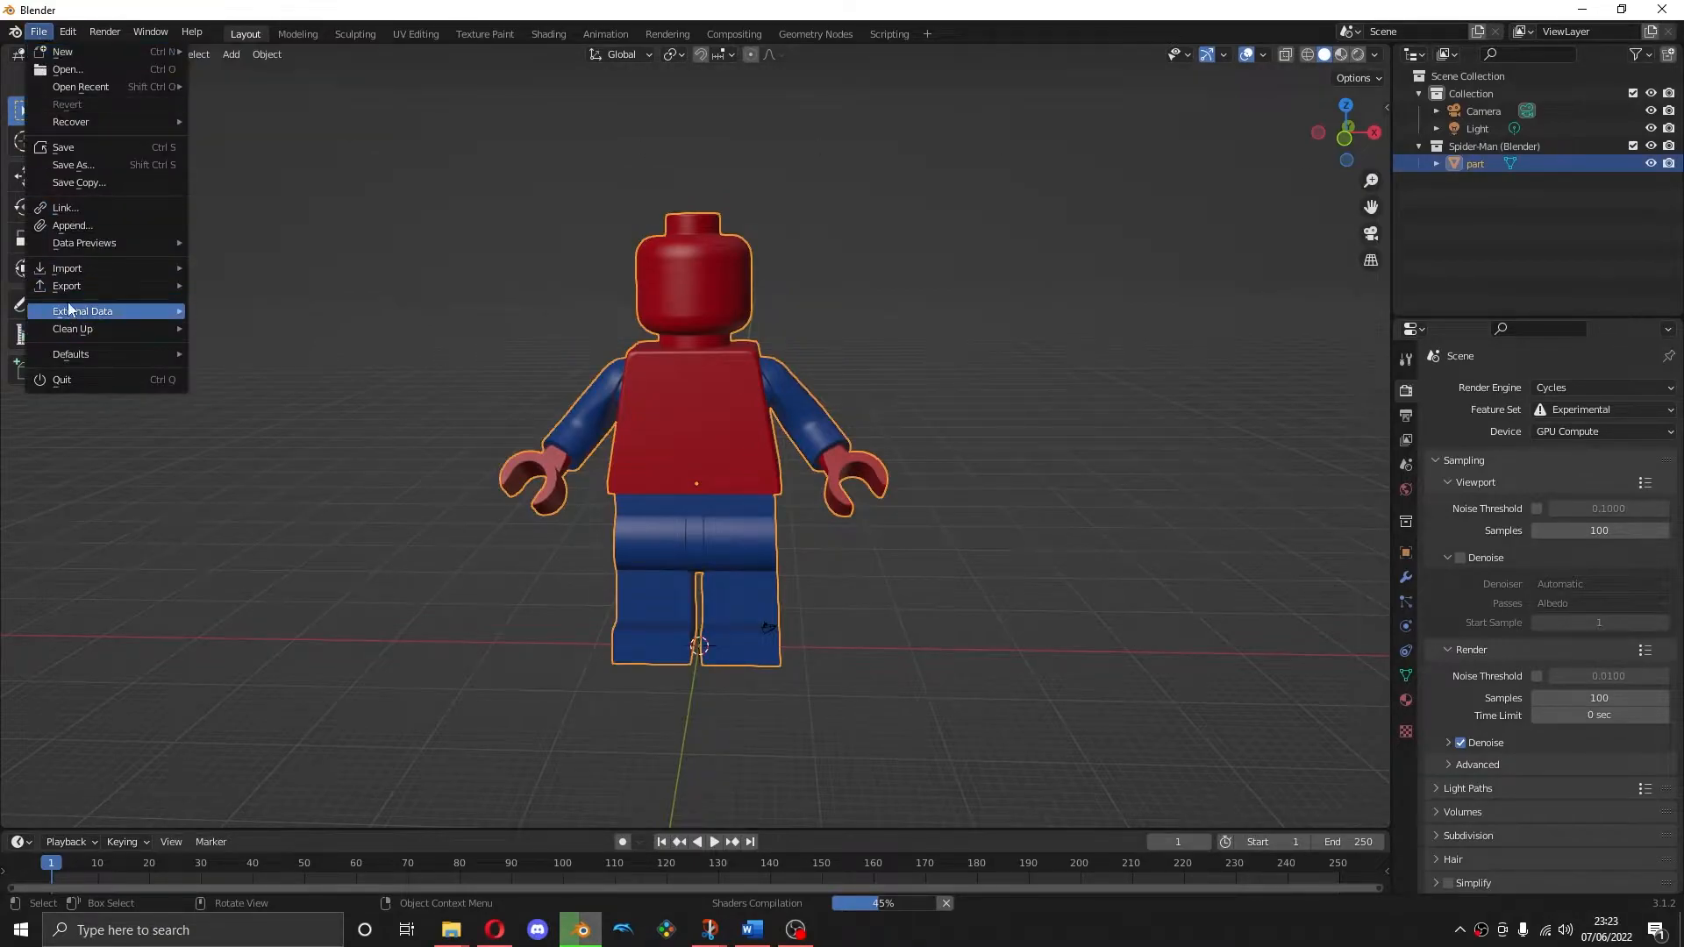
mouse_move(73, 293)
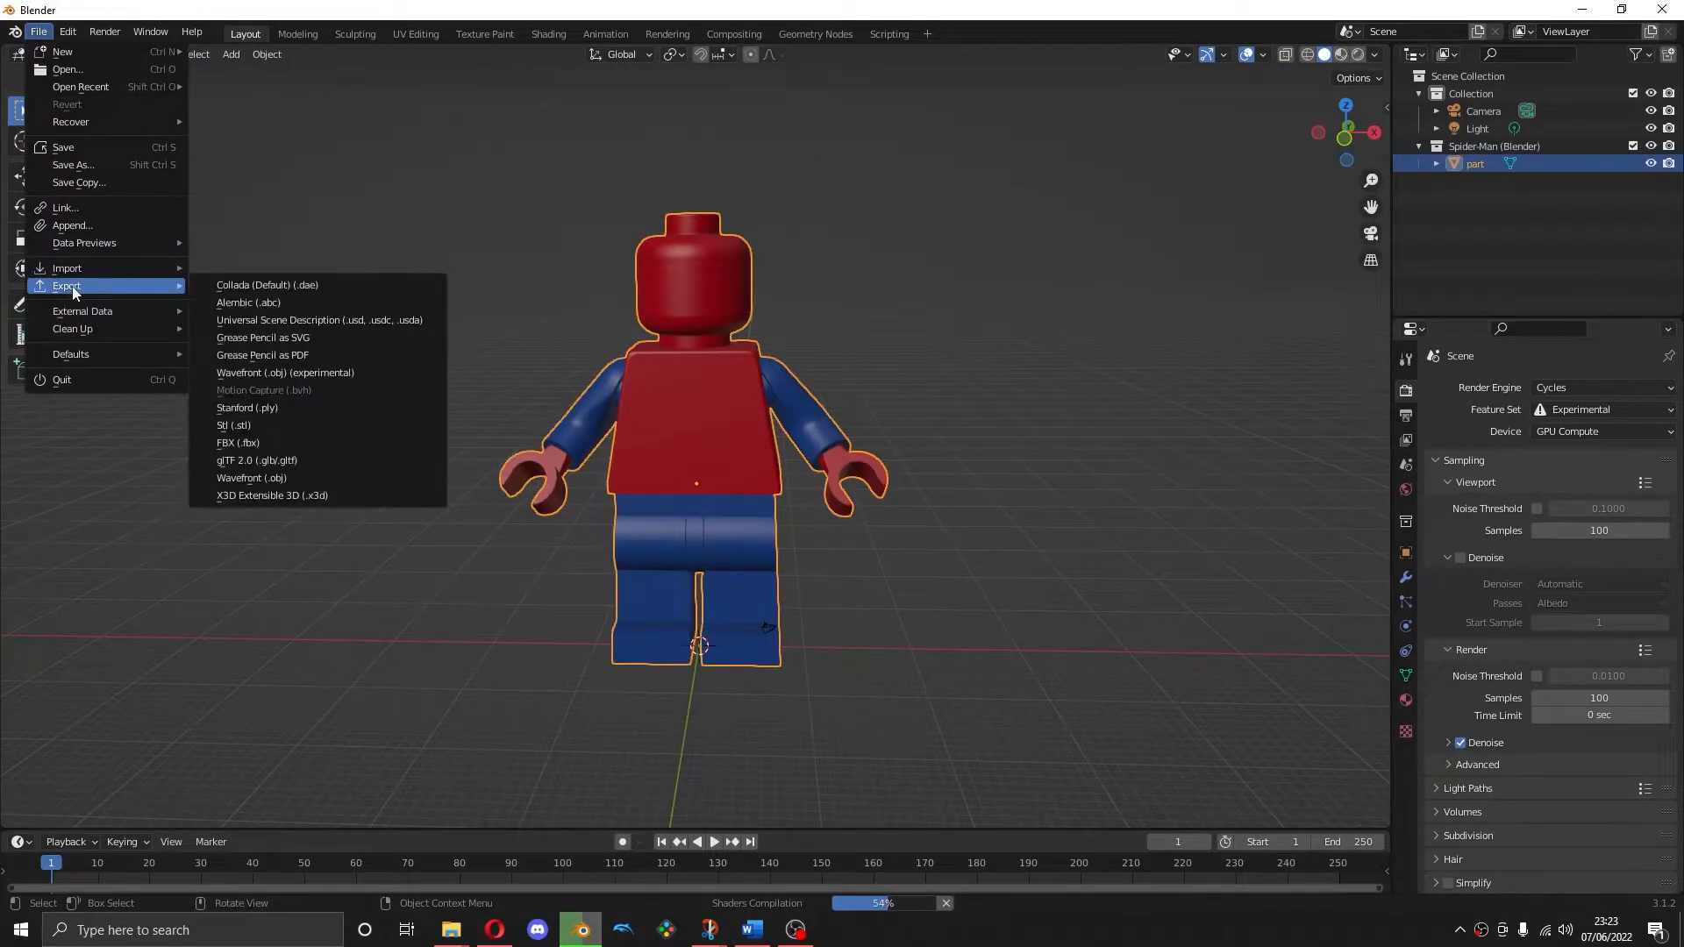
left_click(248, 443)
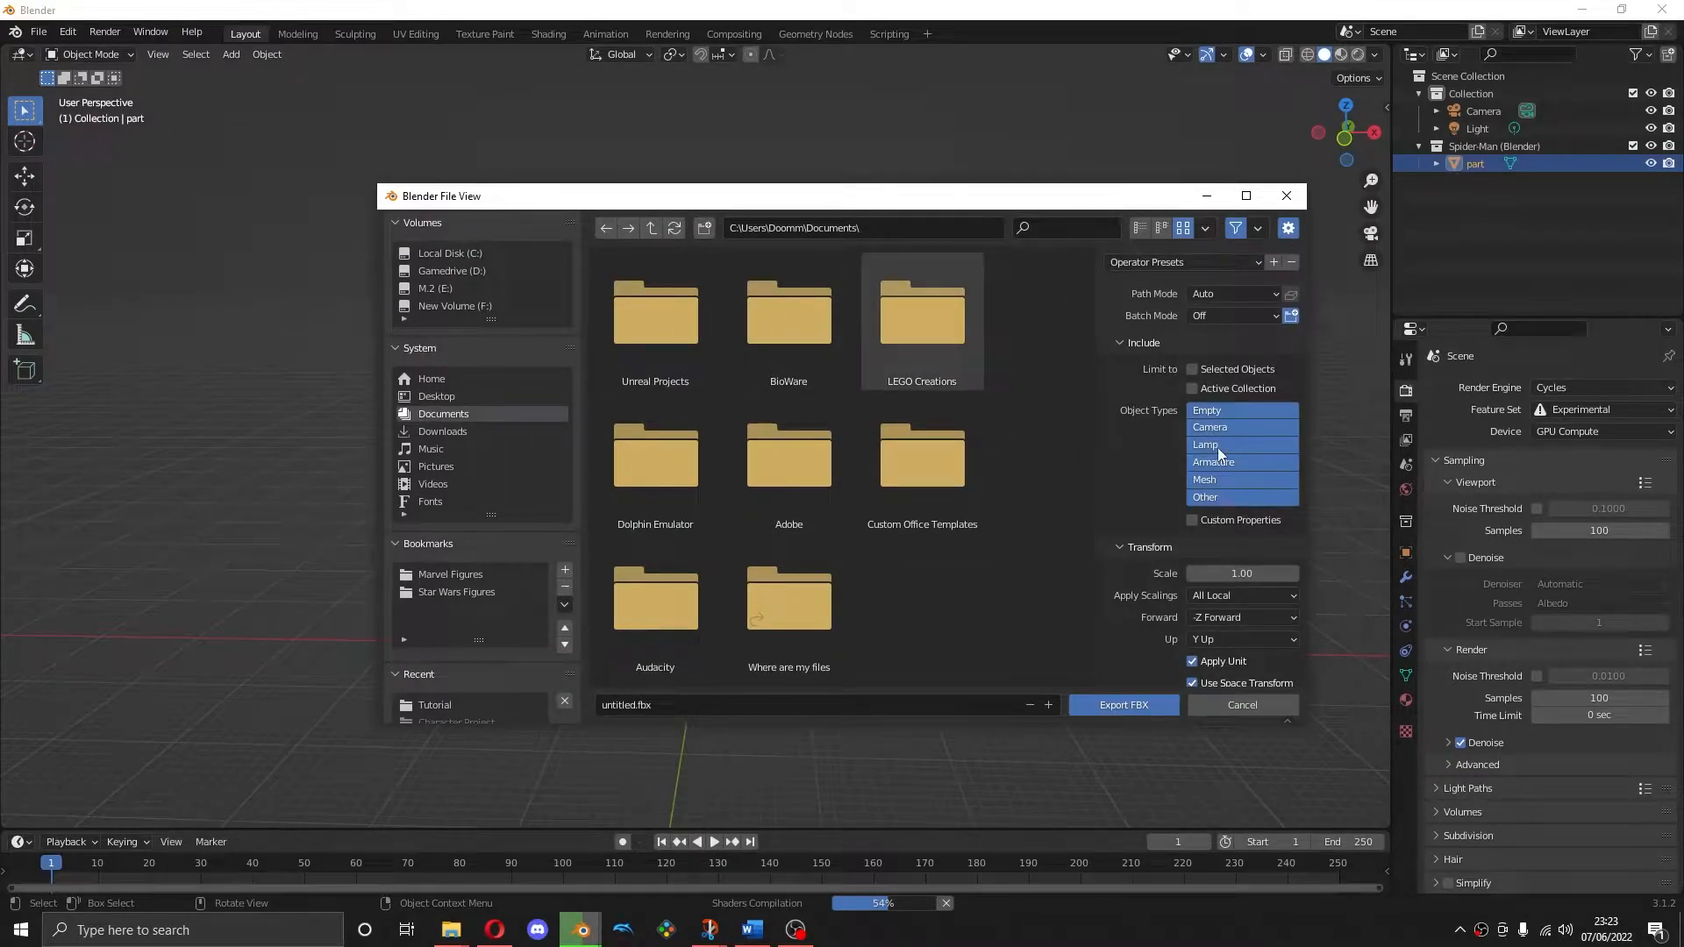
left_click(1213, 477)
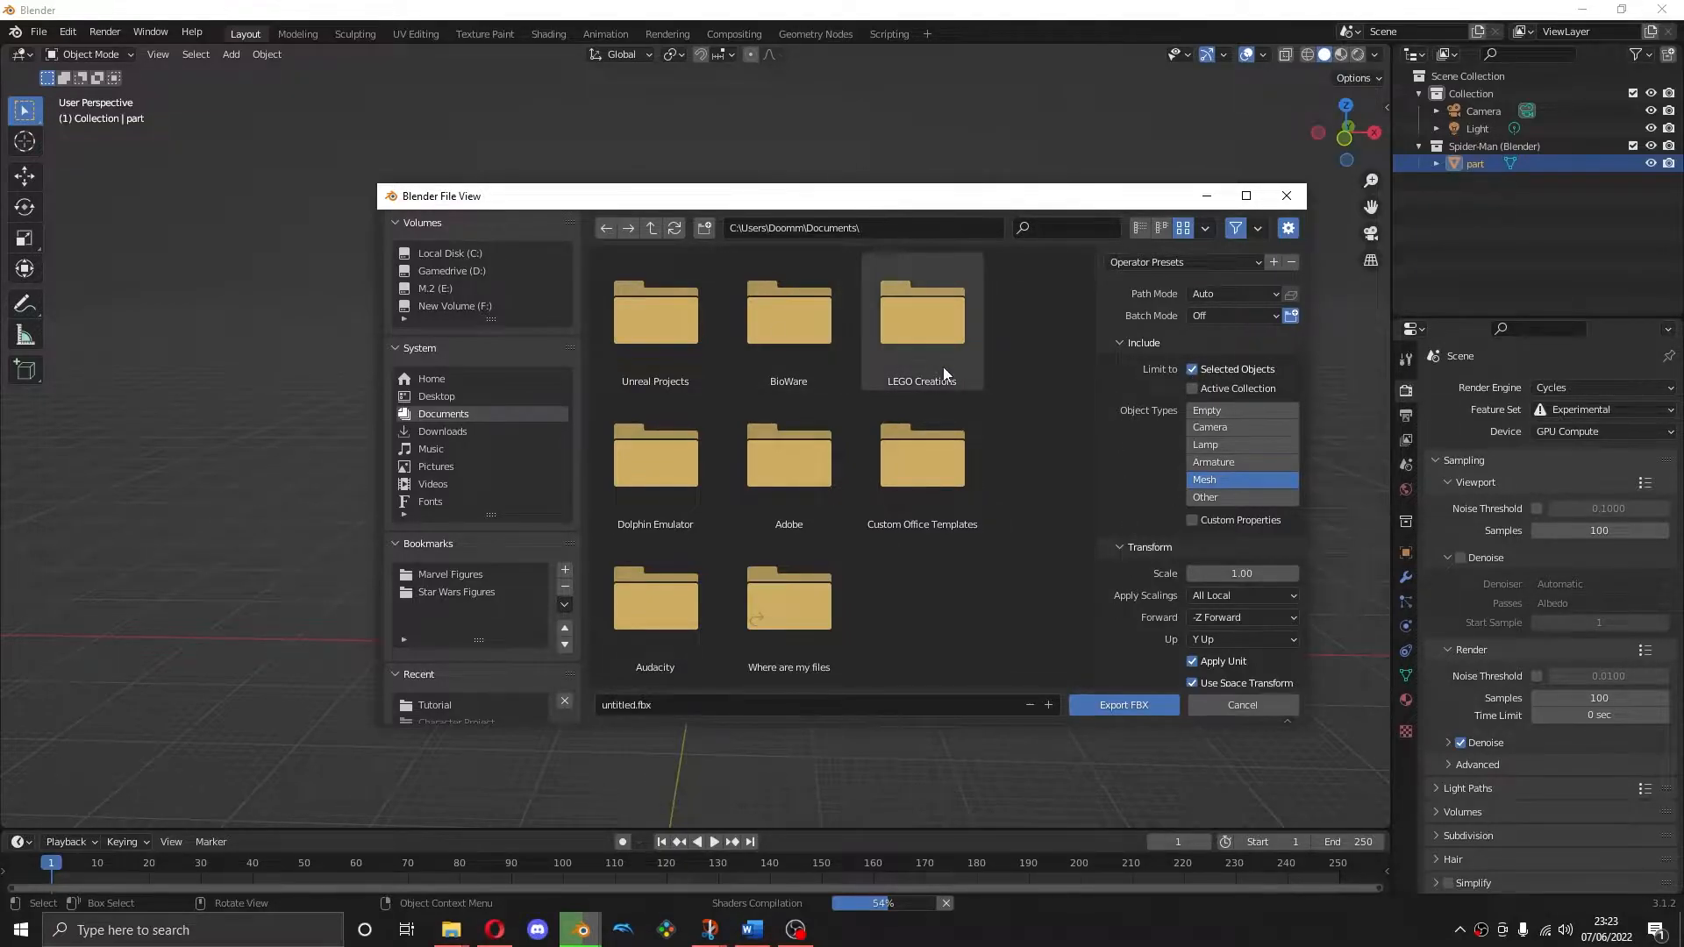
Export the FBX file as "Spider-Man" into the Tutorial folder on the Desktop
left_click(437, 396)
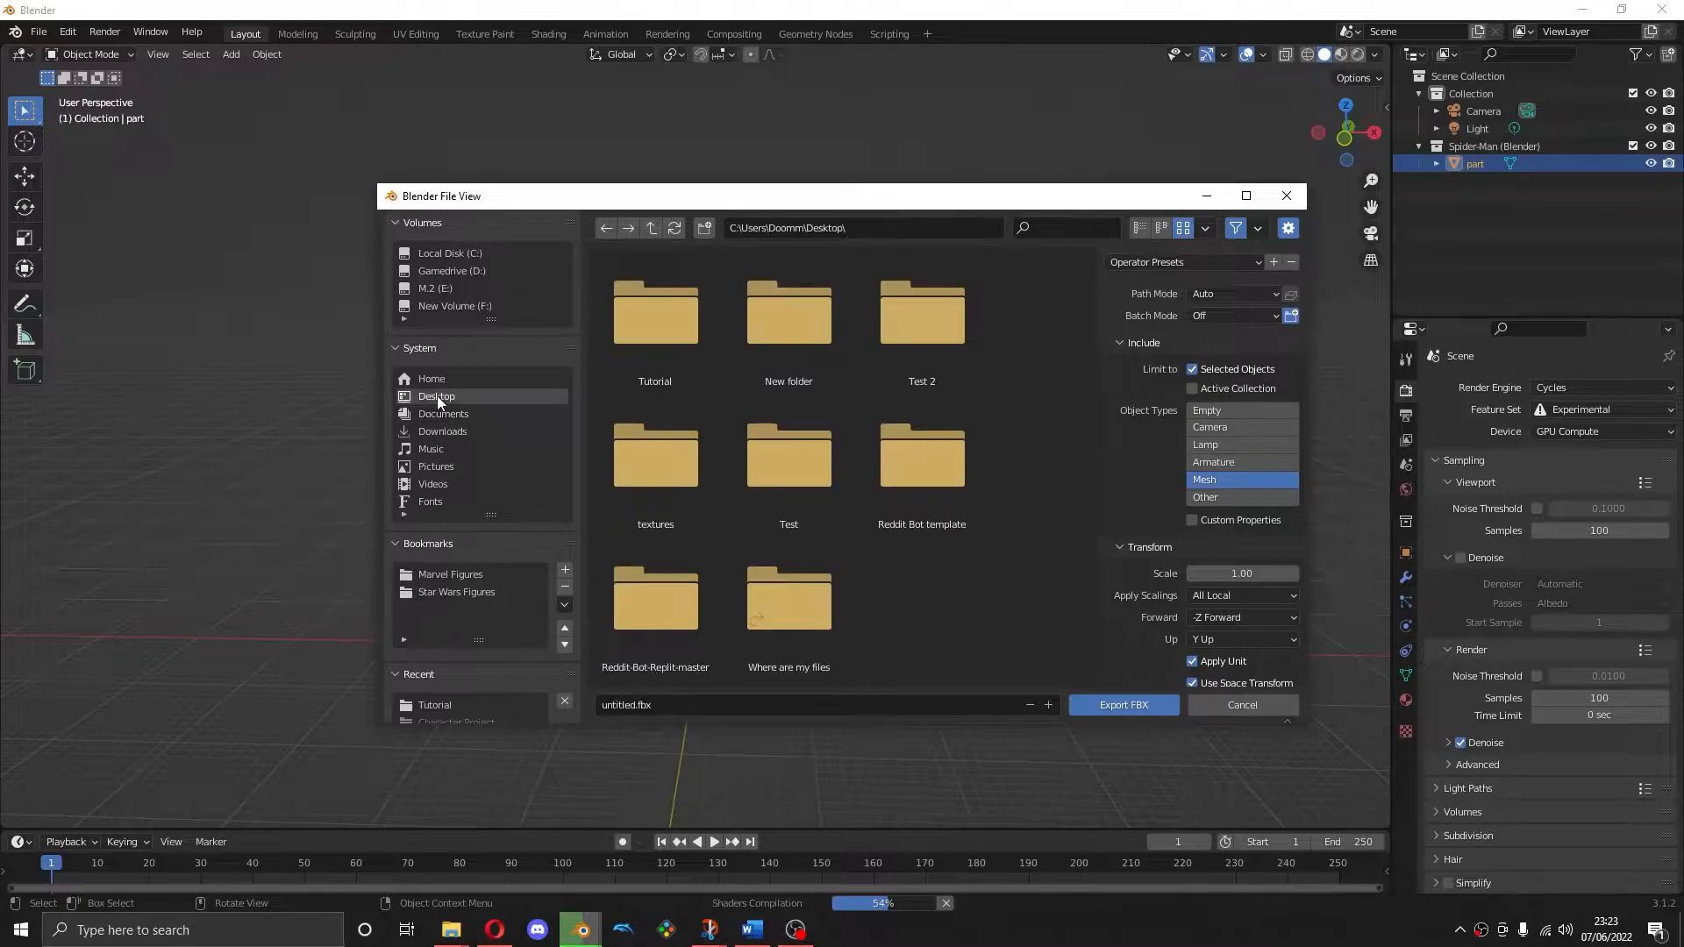
double_click(629, 325)
left_click(725, 707)
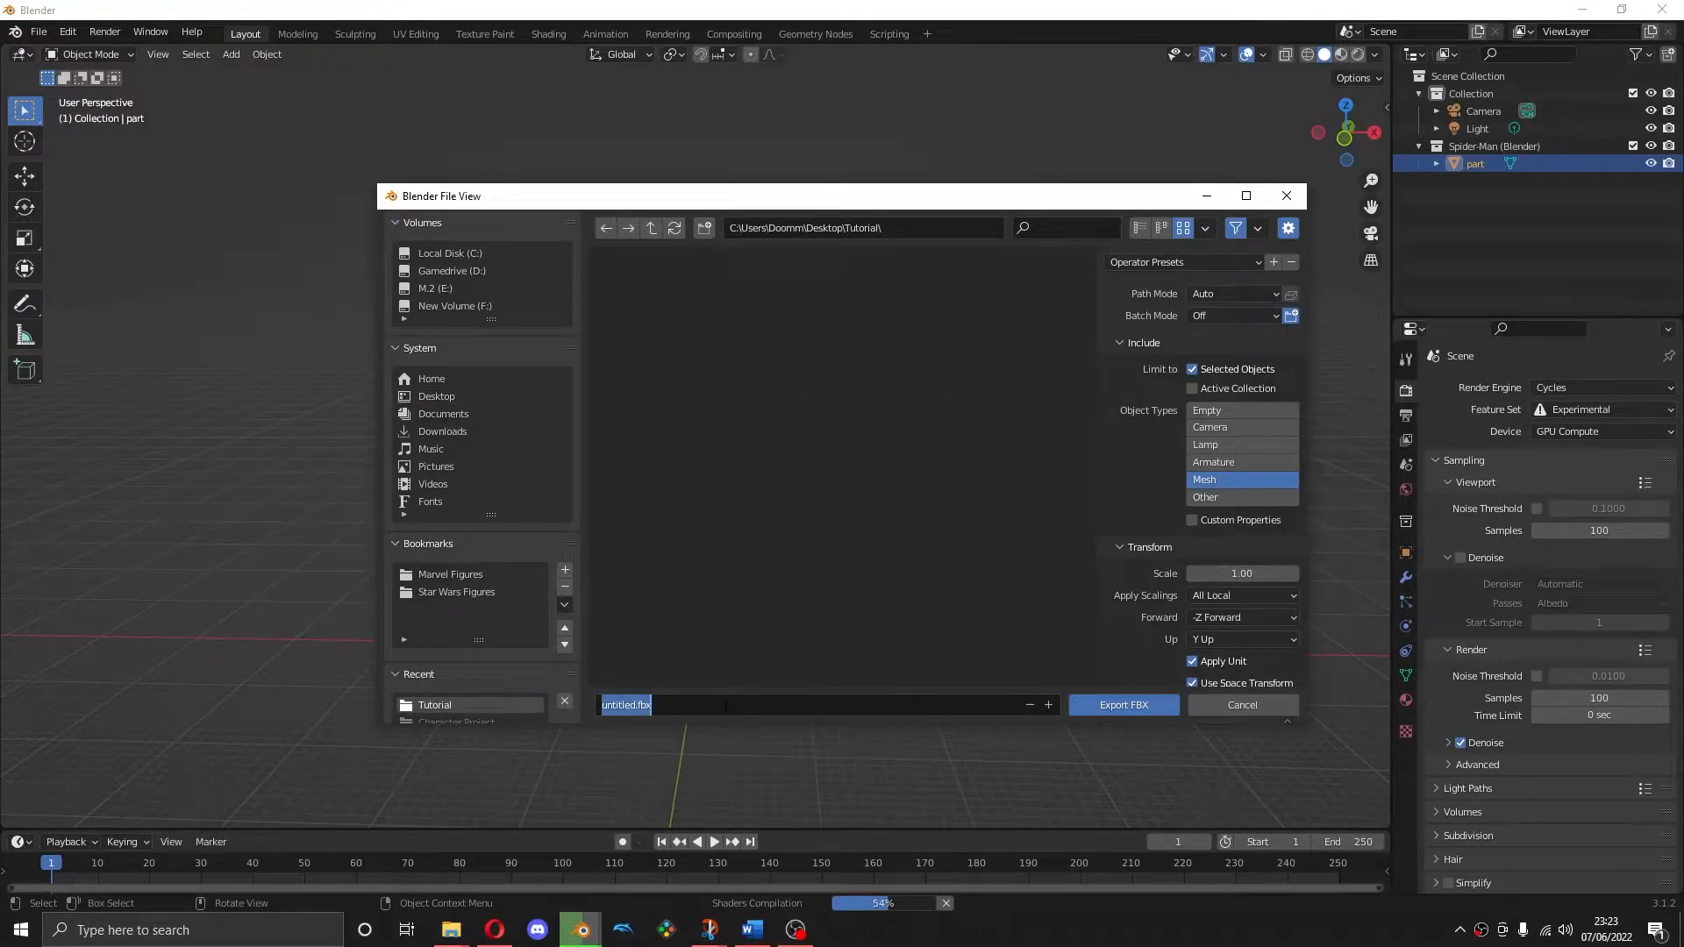
type("Spider-Man")
key("Return")
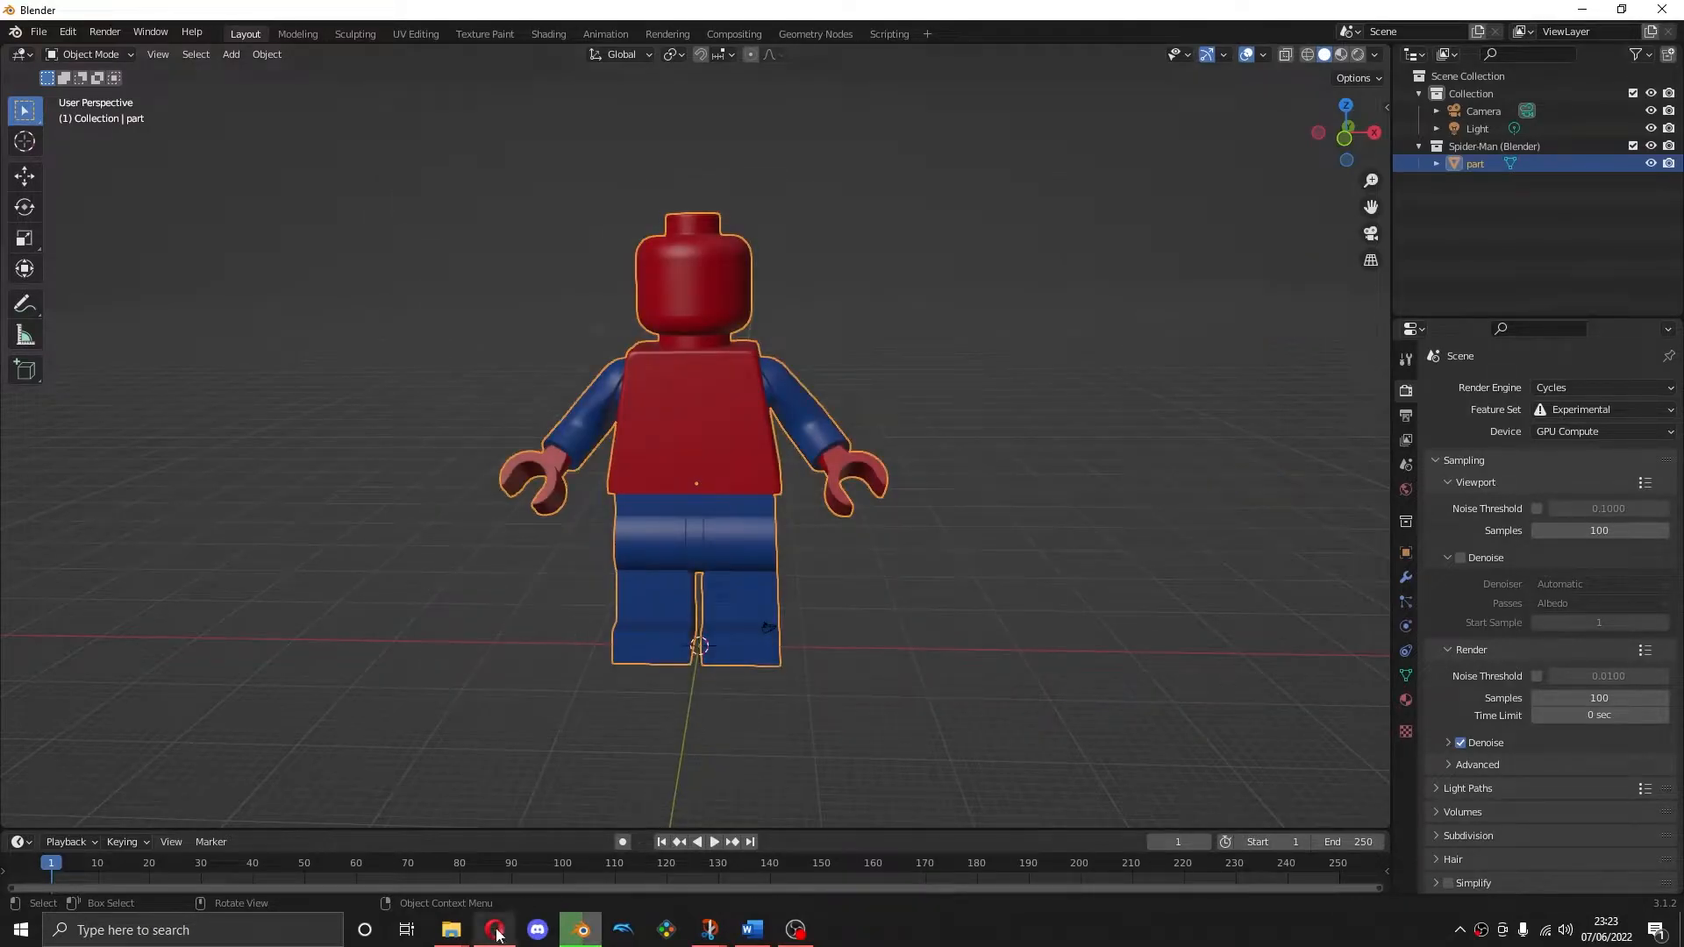
Switch to the Opera browser, search for mixamo in a new tab and open the Mixamo website
left_click(483, 824)
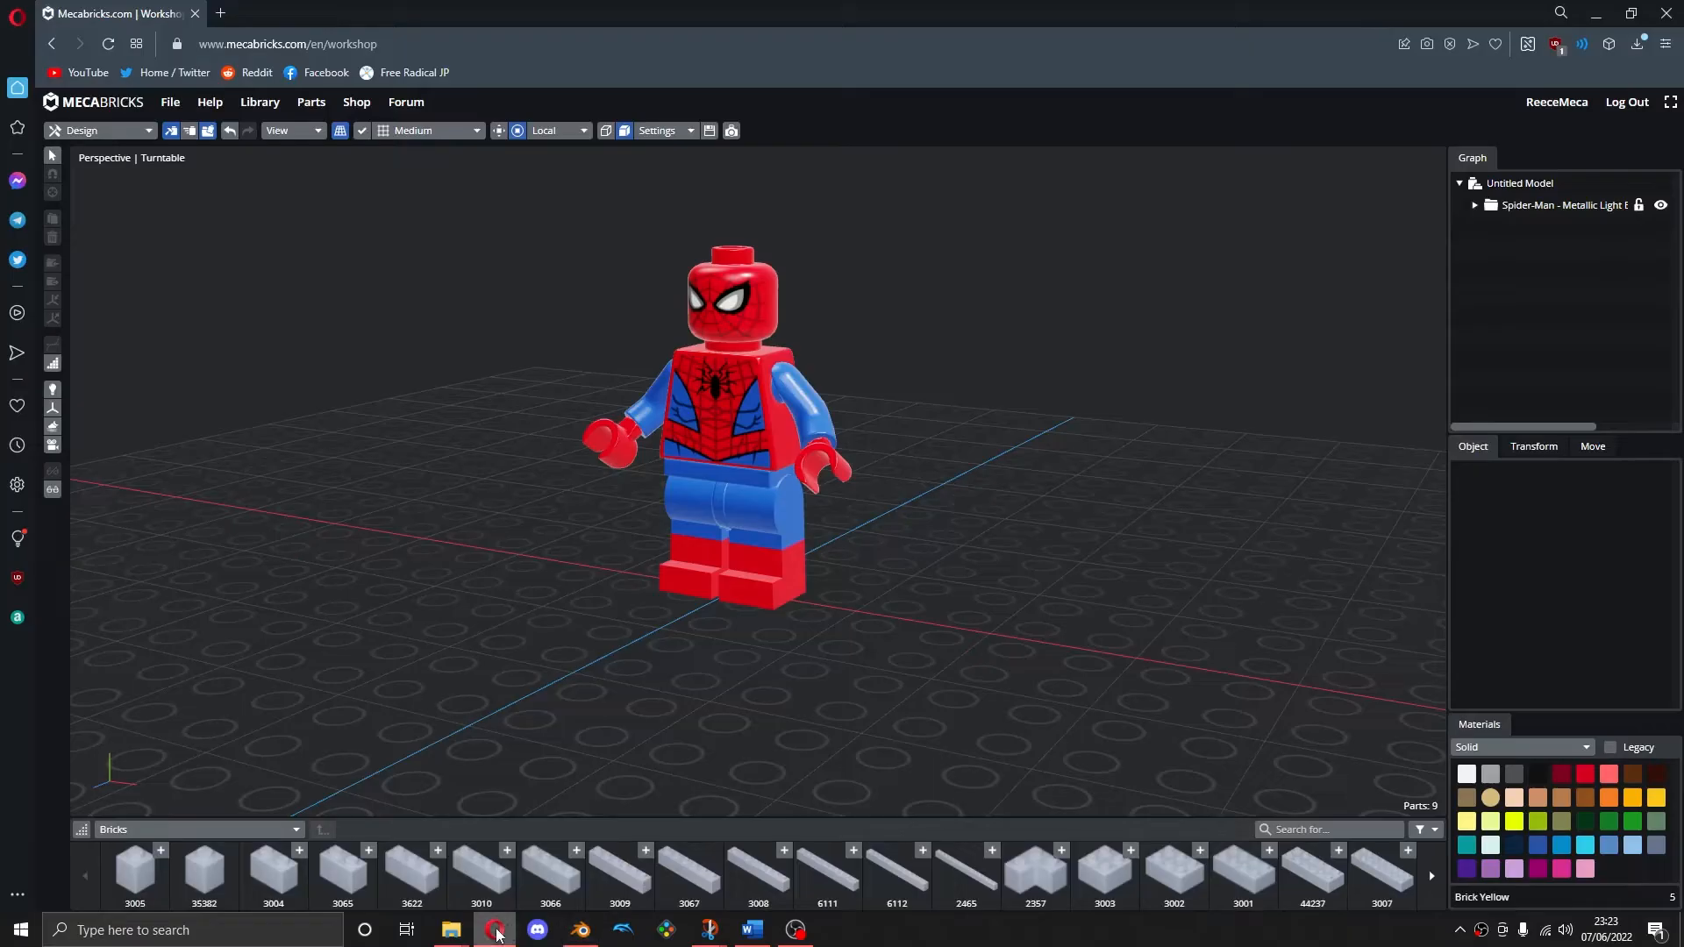
left_click(229, 15)
type("mix")
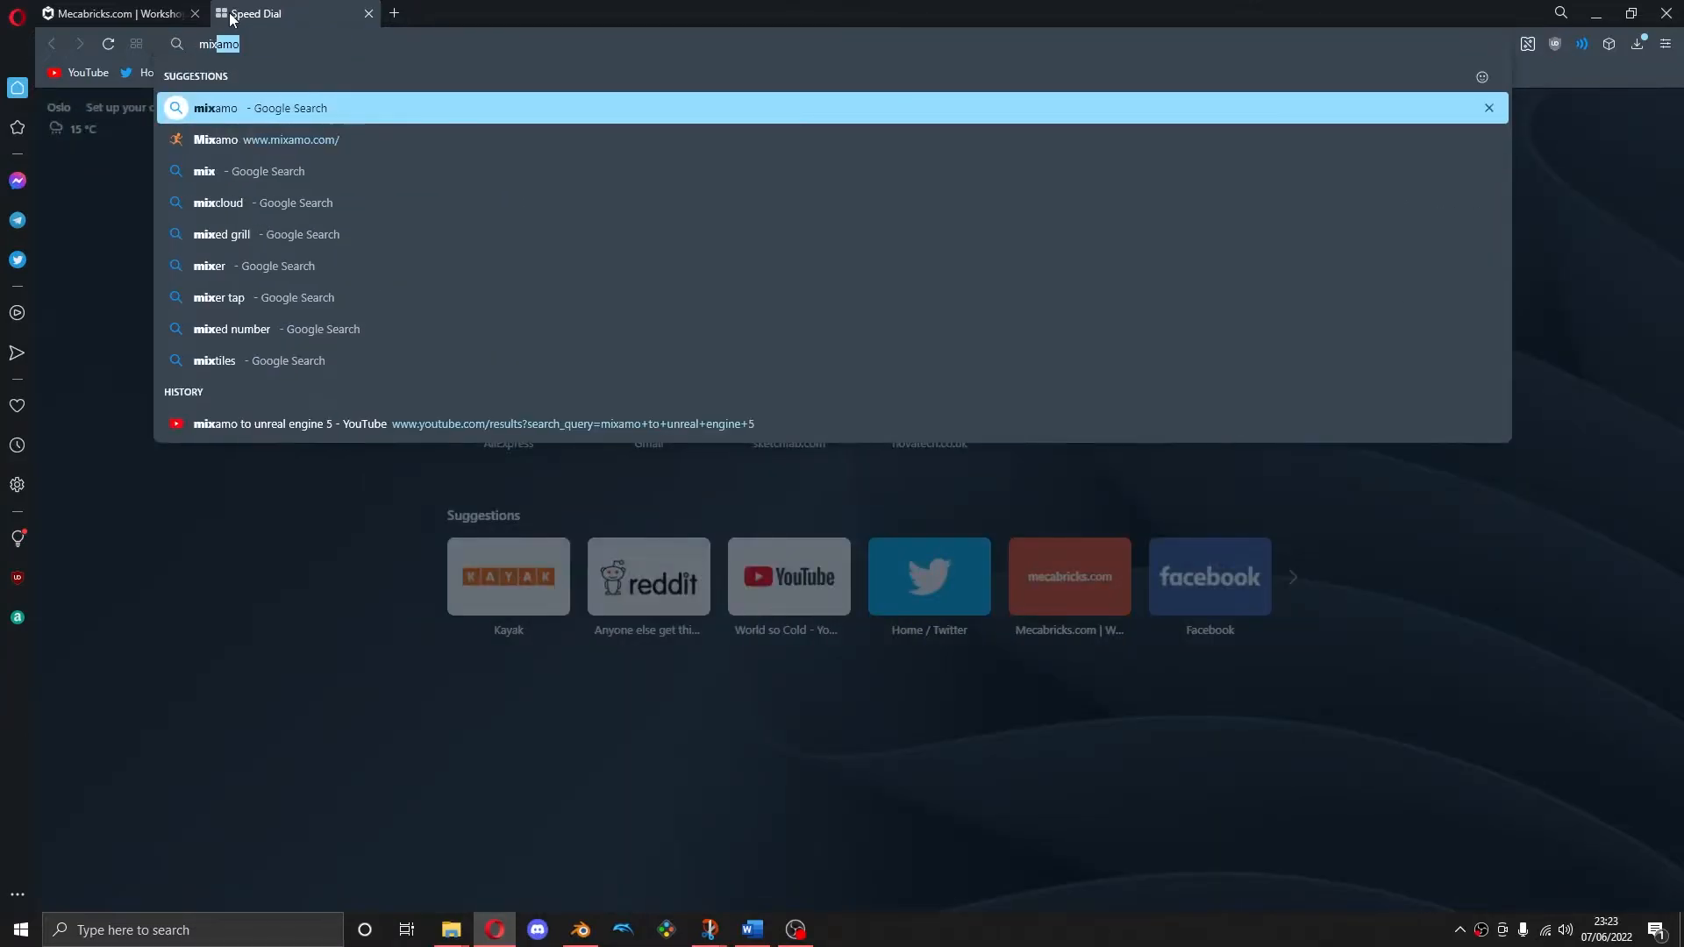
key("Return")
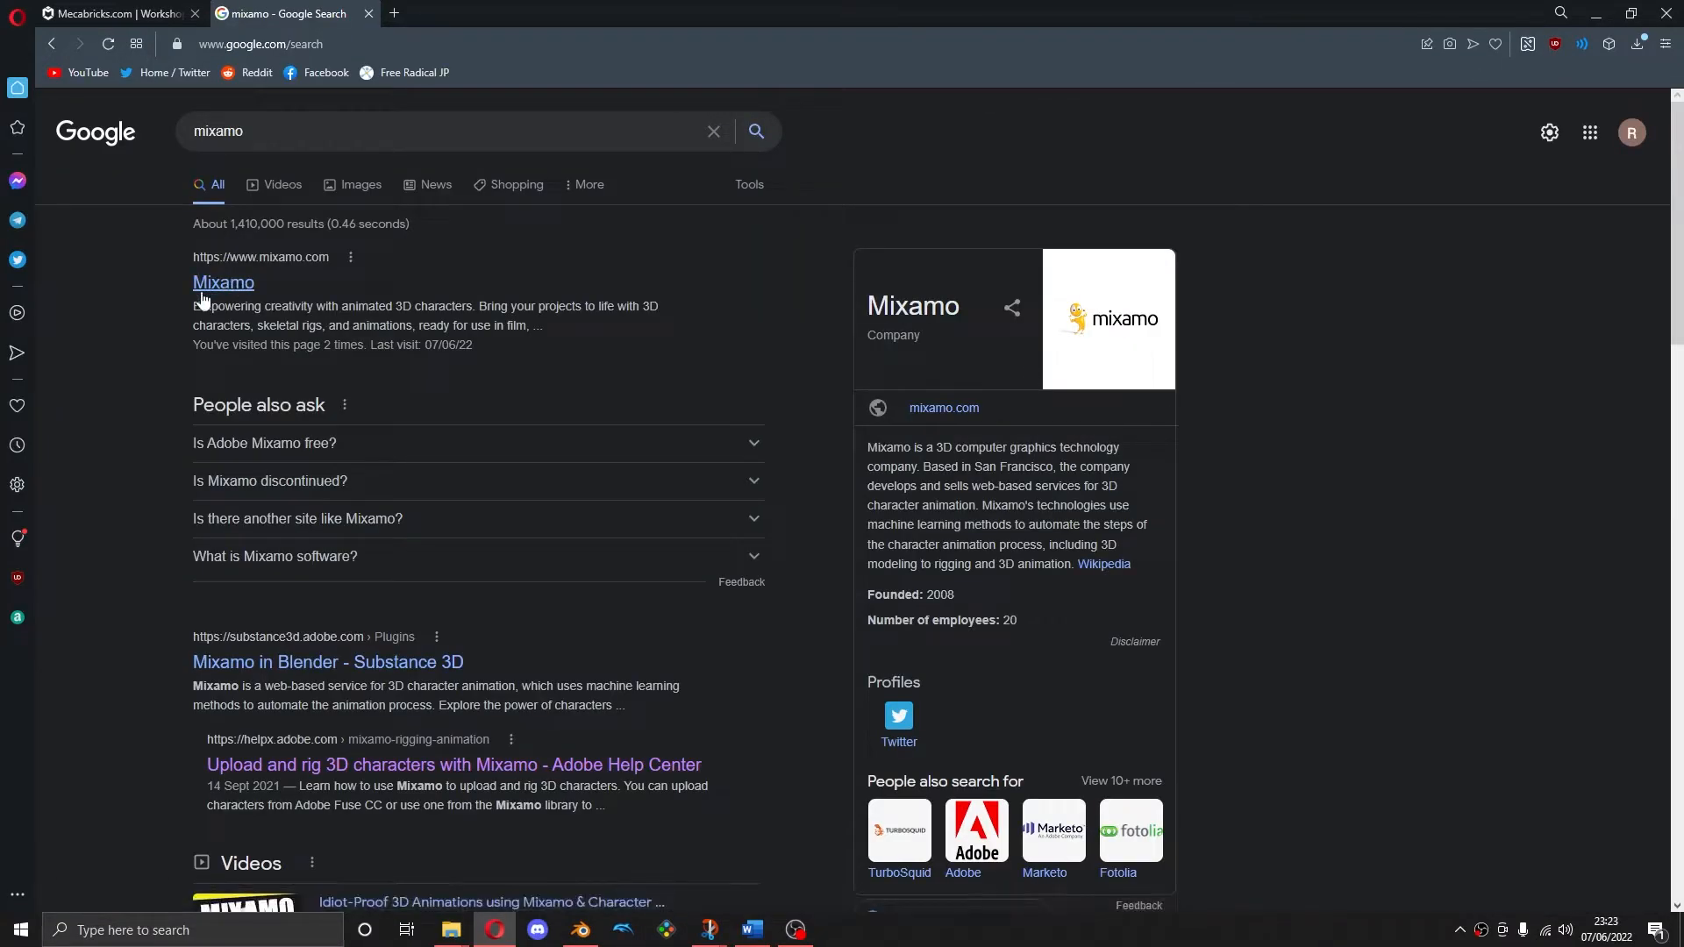
left_click(203, 293)
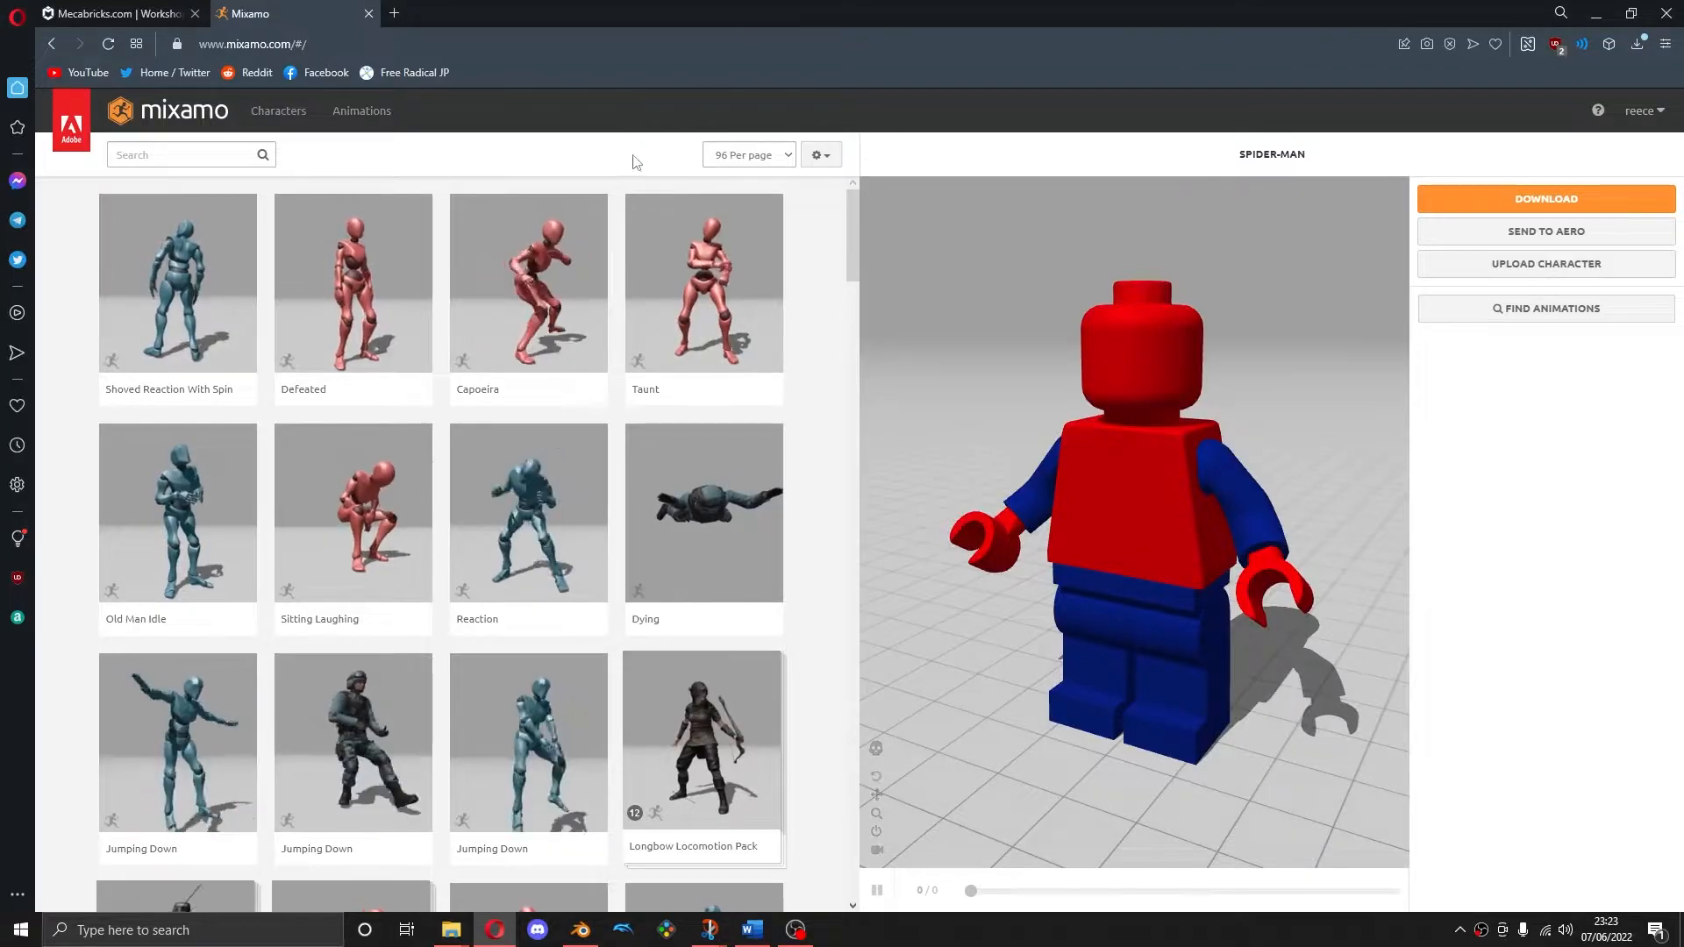
Upload the exported Spider-Man FBX file as a new Mixamo character and accept its front-facing orientation
left_click(1533, 263)
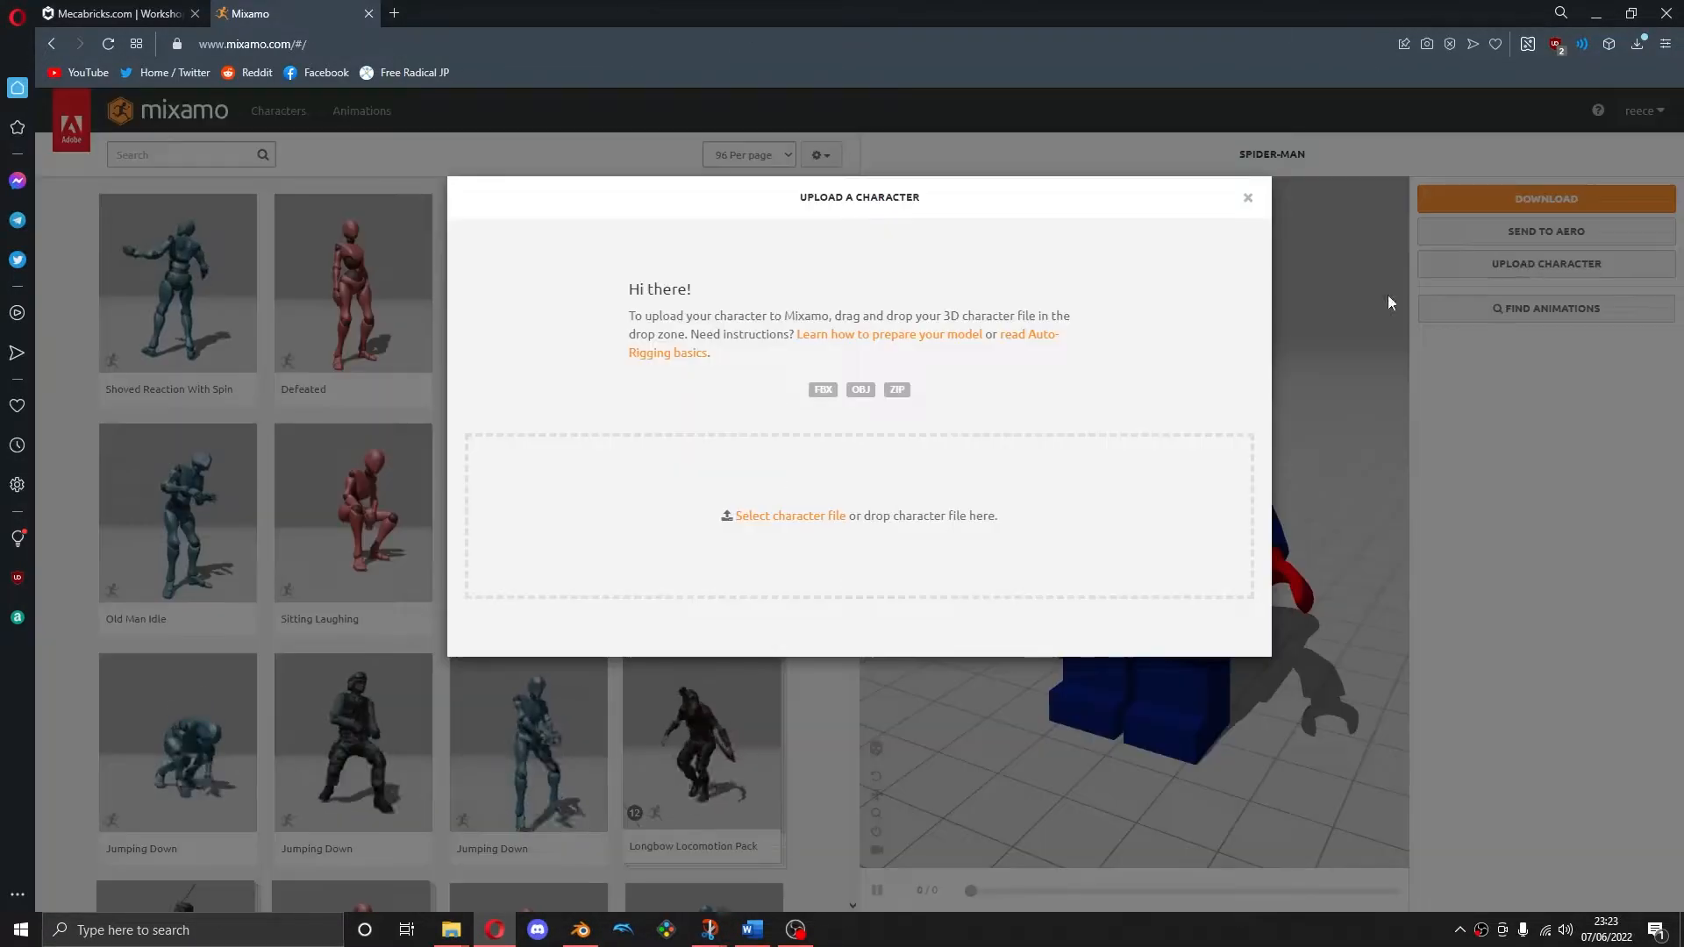
left_click(802, 519)
left_click(959, 735)
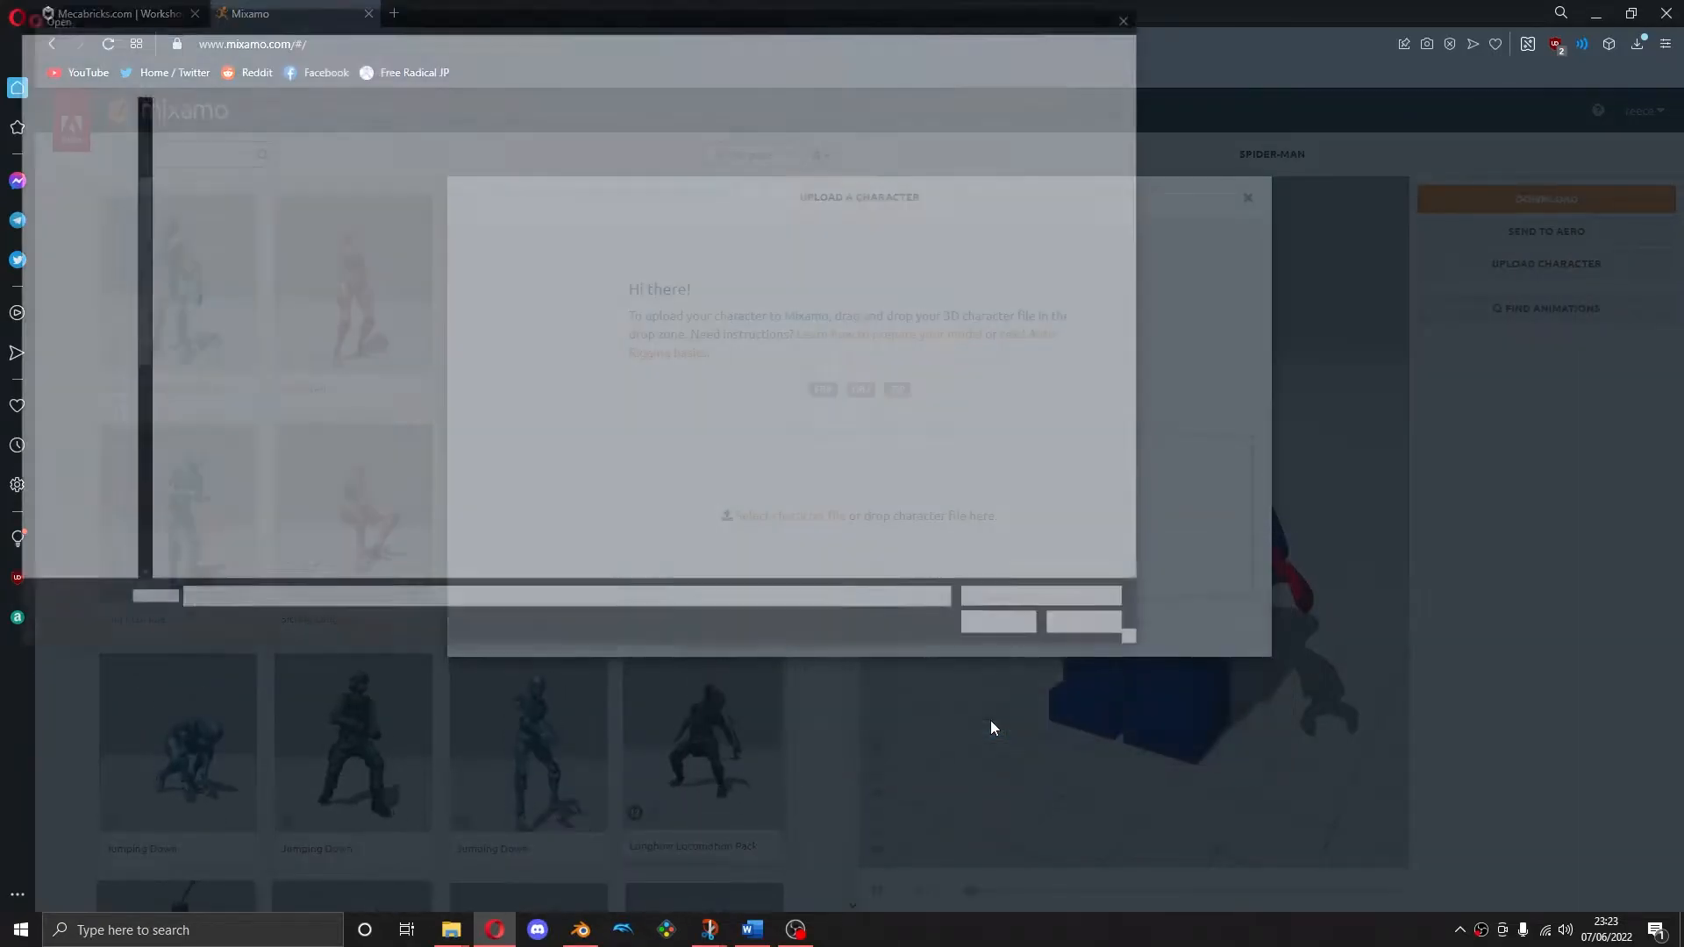
double_click(212, 147)
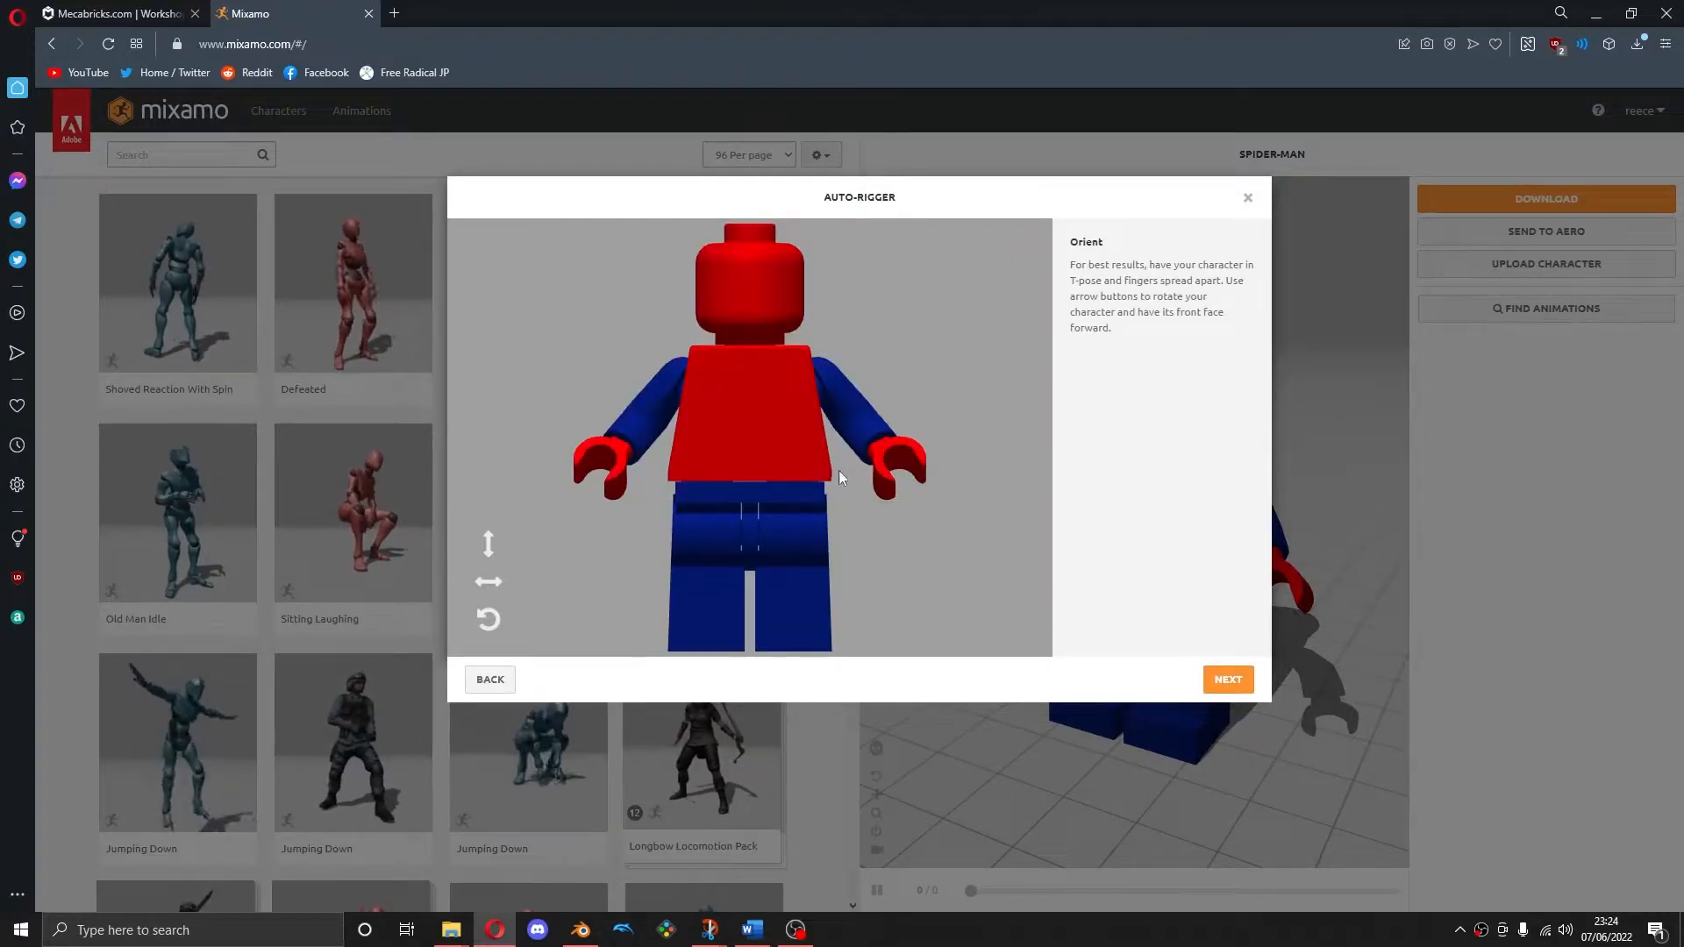
left_click(1226, 682)
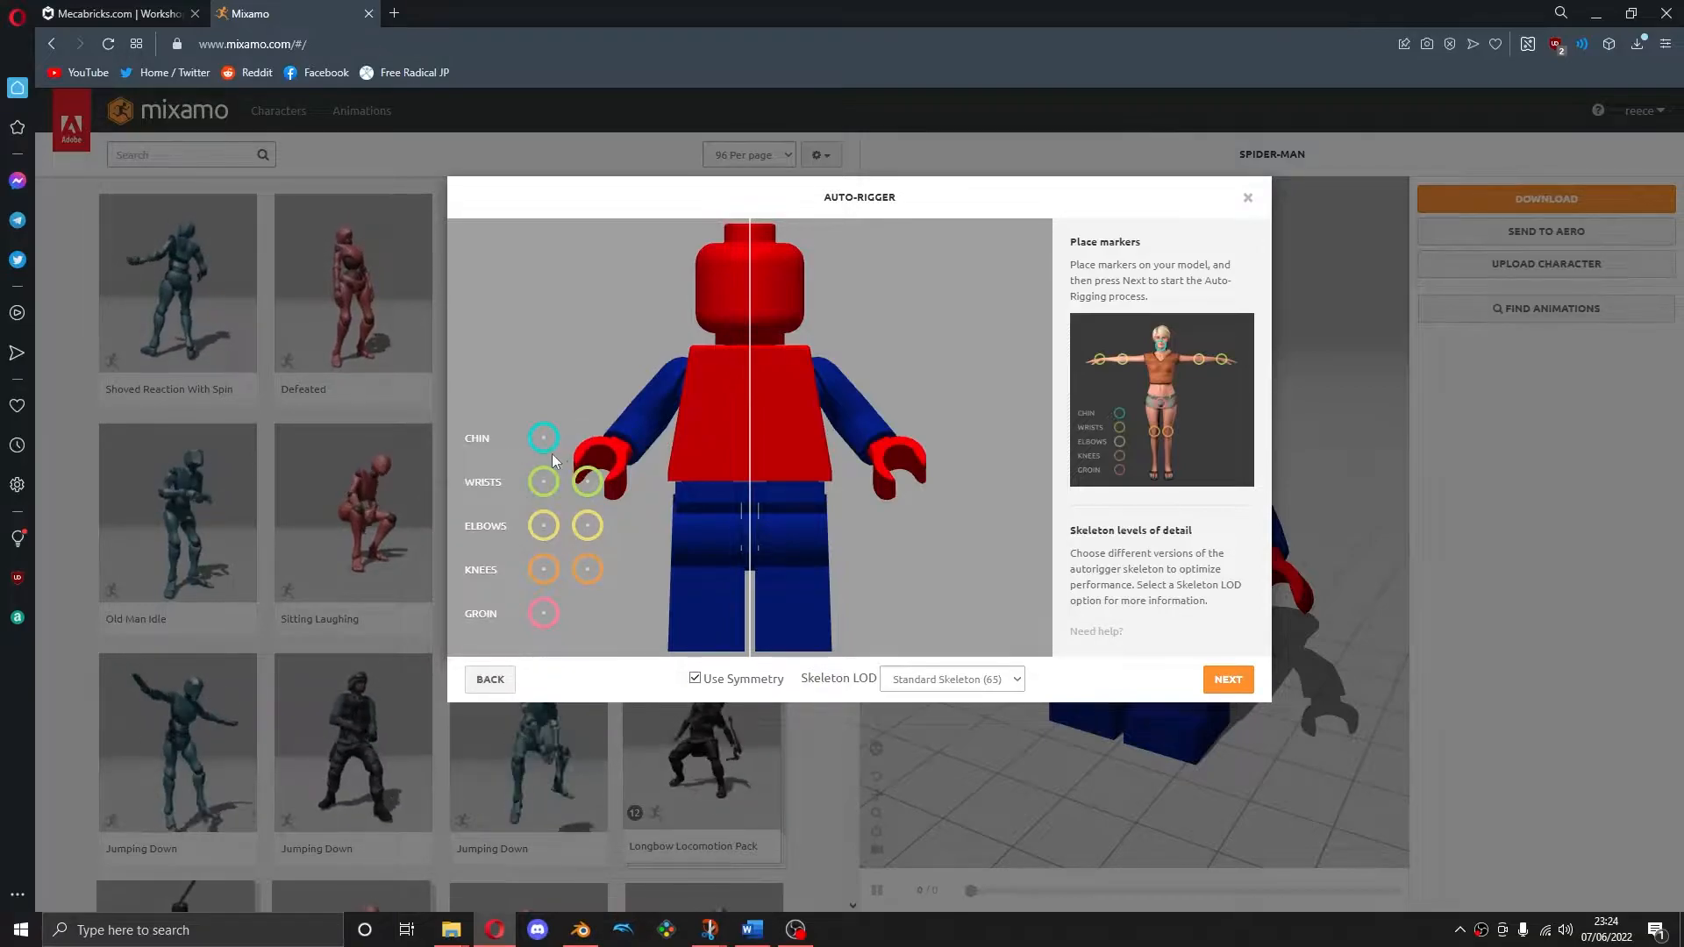
Place the auto-rigger's chin, wrist, elbow, knee and groin markers on the minifig with symmetry on
mouse_move(543, 441)
left_mouse_down()
mouse_move(596, 438)
mouse_move(751, 323)
left_mouse_up()
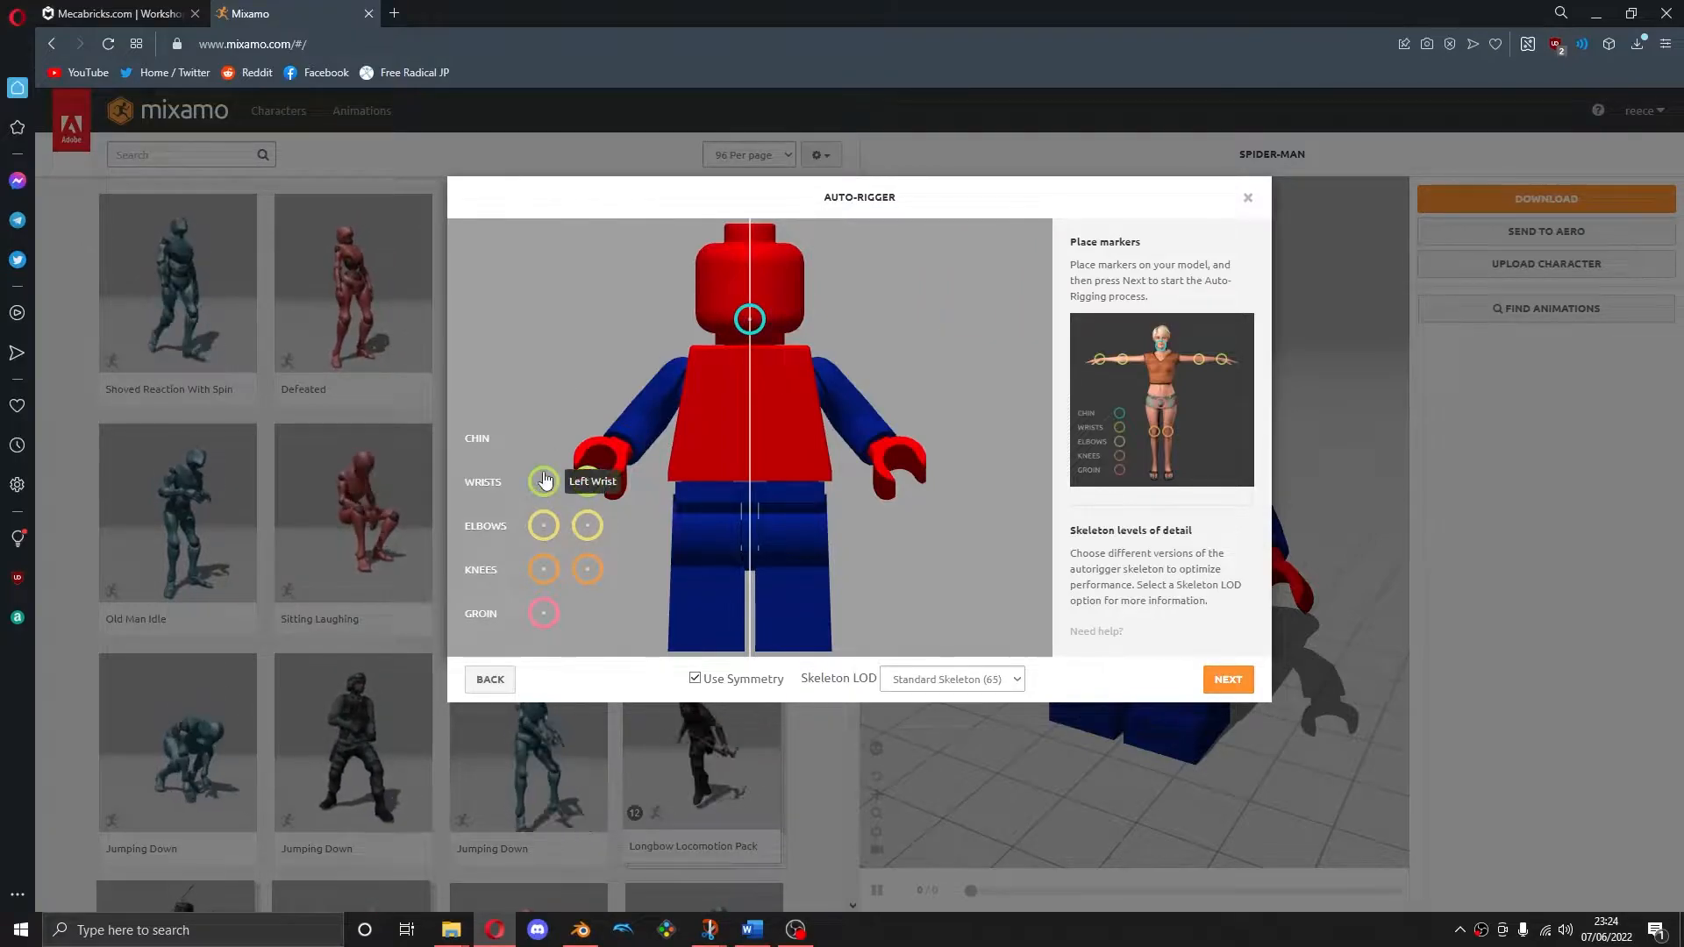
left_click_drag(544, 481, 623, 448)
left_click_drag(544, 524, 651, 416)
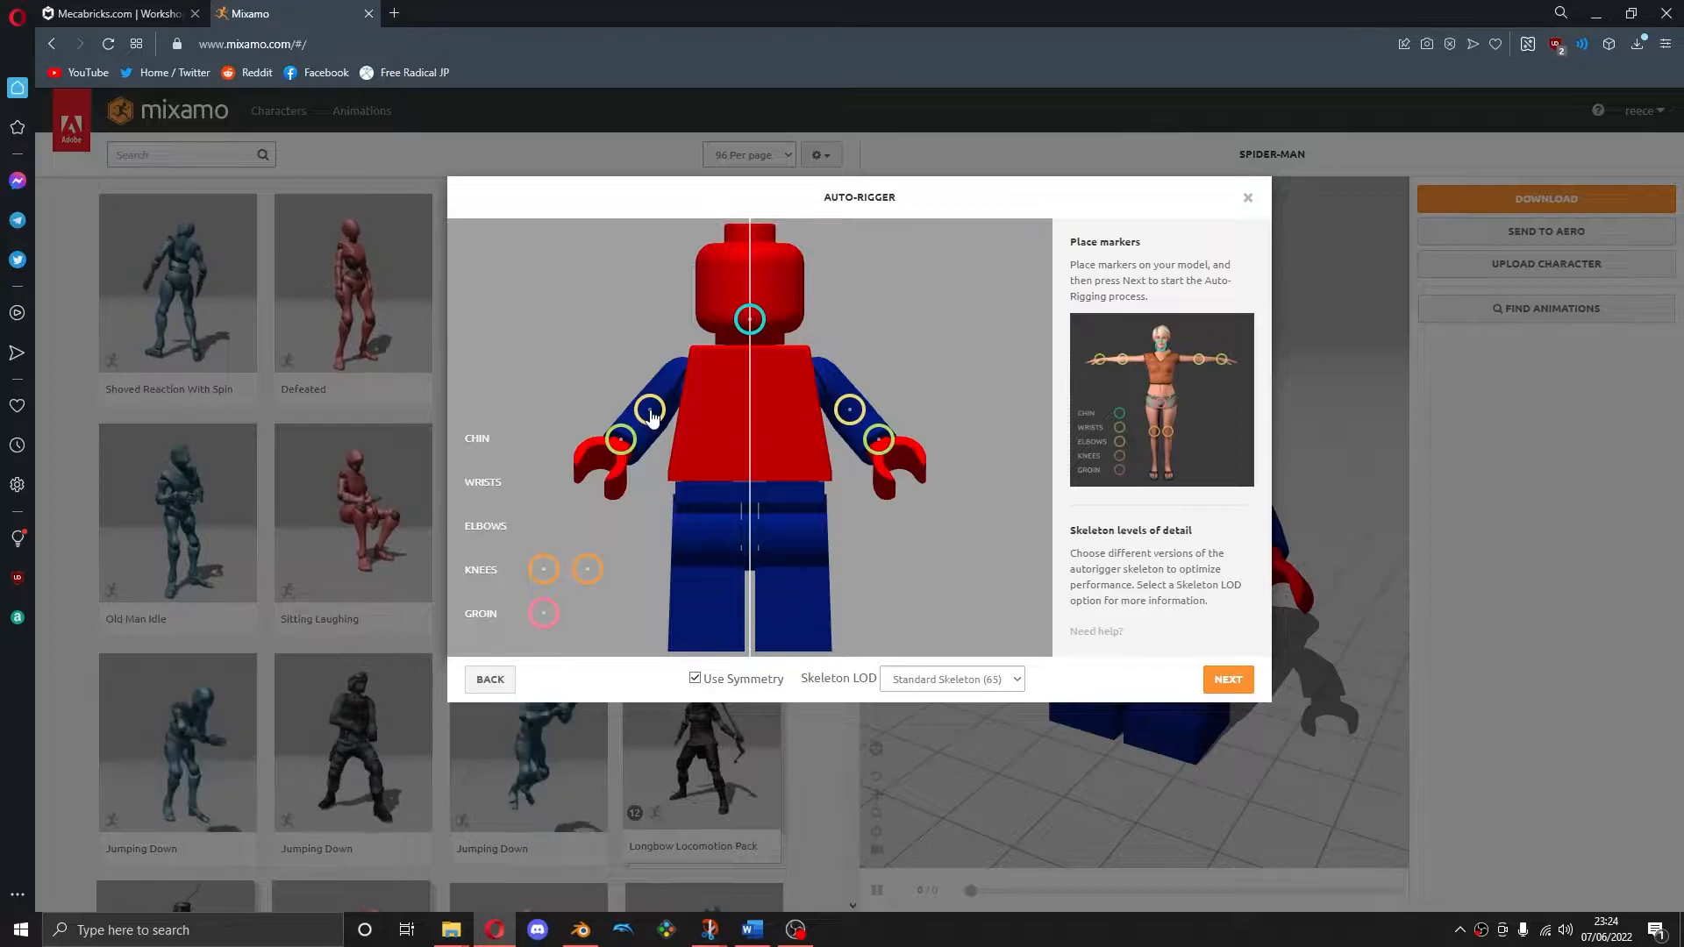
left_click_drag(546, 569, 708, 568)
mouse_move(545, 613)
left_mouse_down()
mouse_move(740, 491)
mouse_move(750, 505)
left_mouse_up()
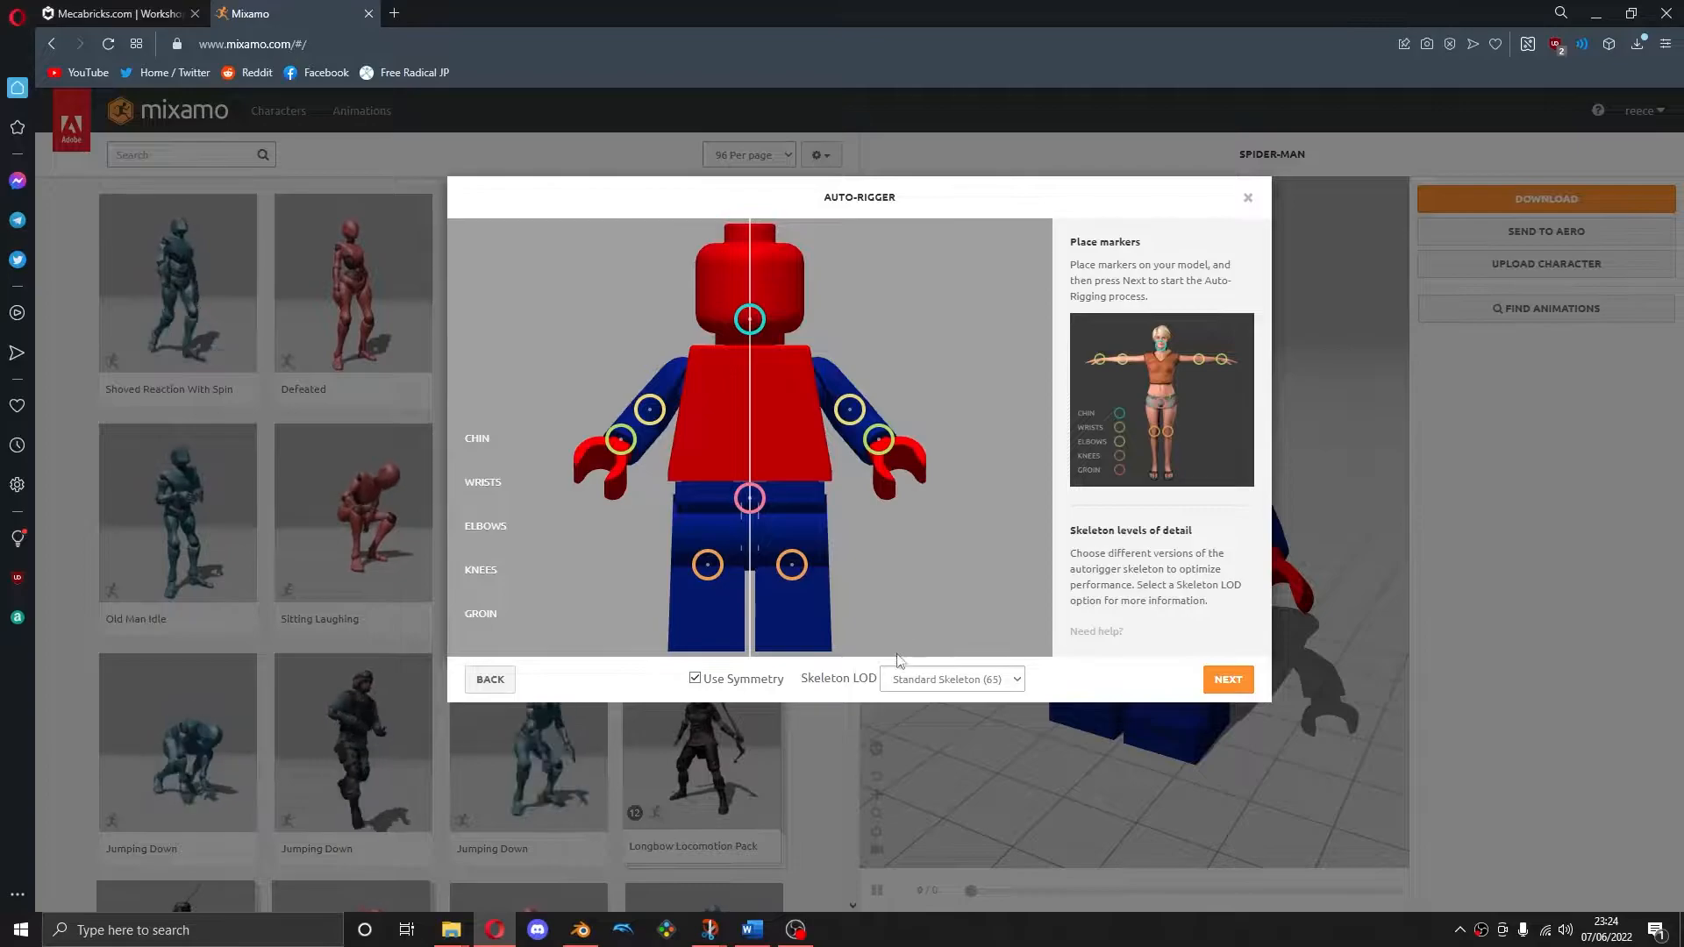
Set the Skeleton LOD to No Fingers (25) and start the auto-rigging
left_click(921, 688)
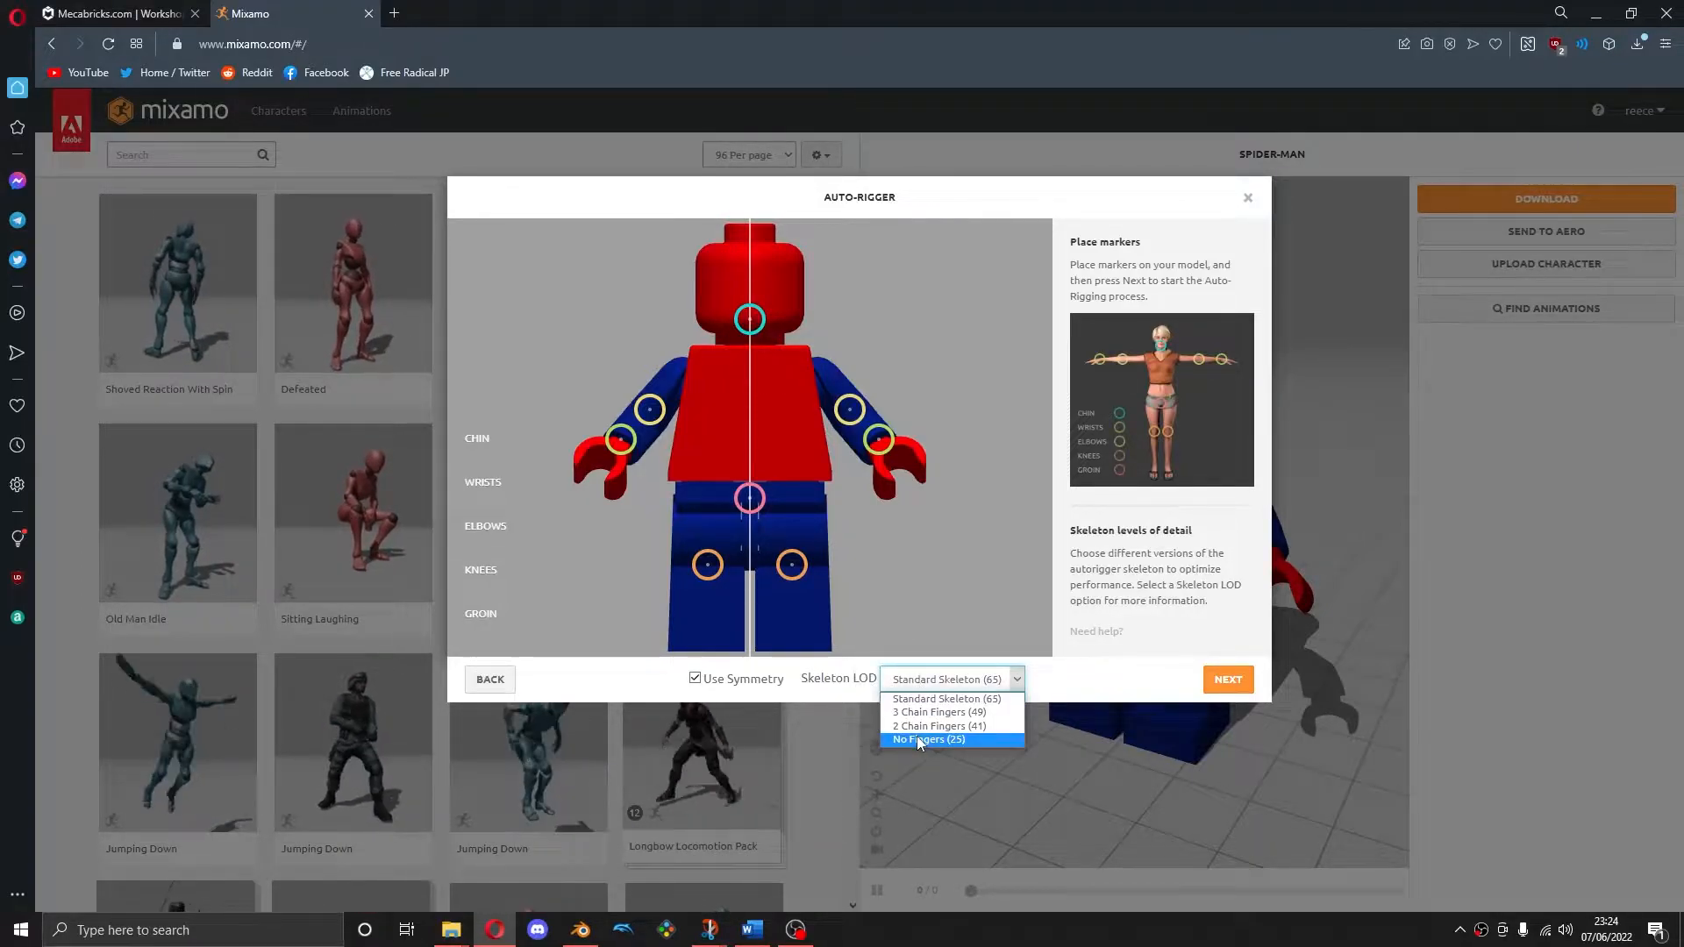
left_click(976, 739)
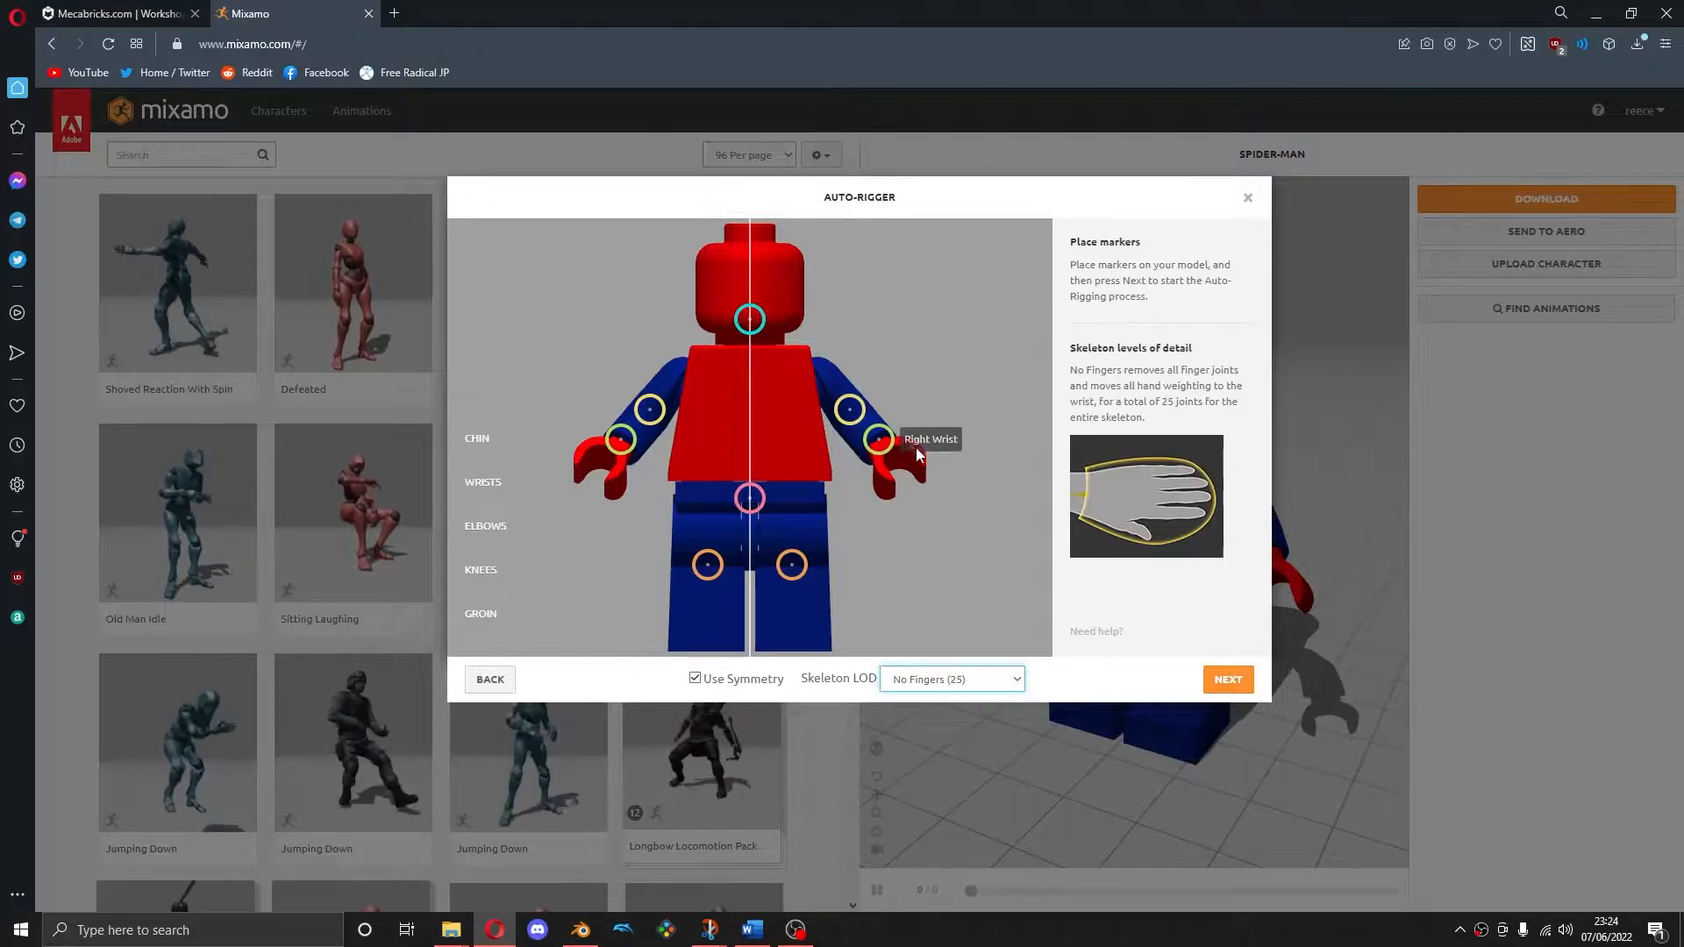
left_click(1227, 681)
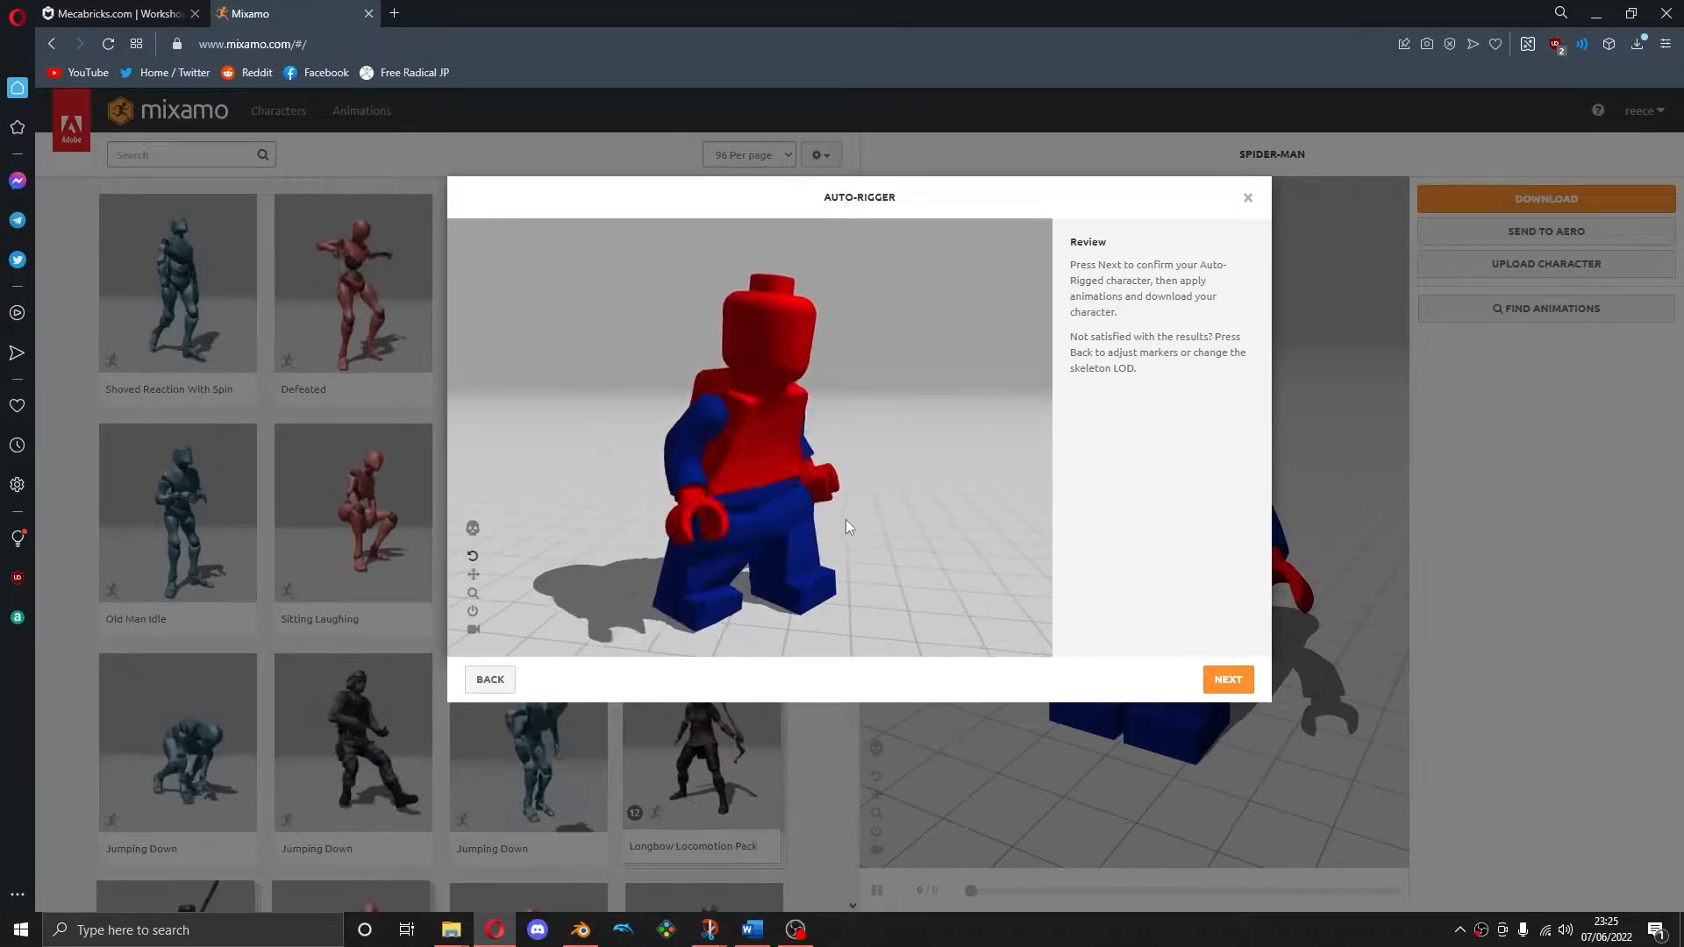
Review the rigged minifig from several angles and accept it as the new current character
left_click_drag(847, 519, 803, 491)
left_click_drag(803, 421, 707, 502)
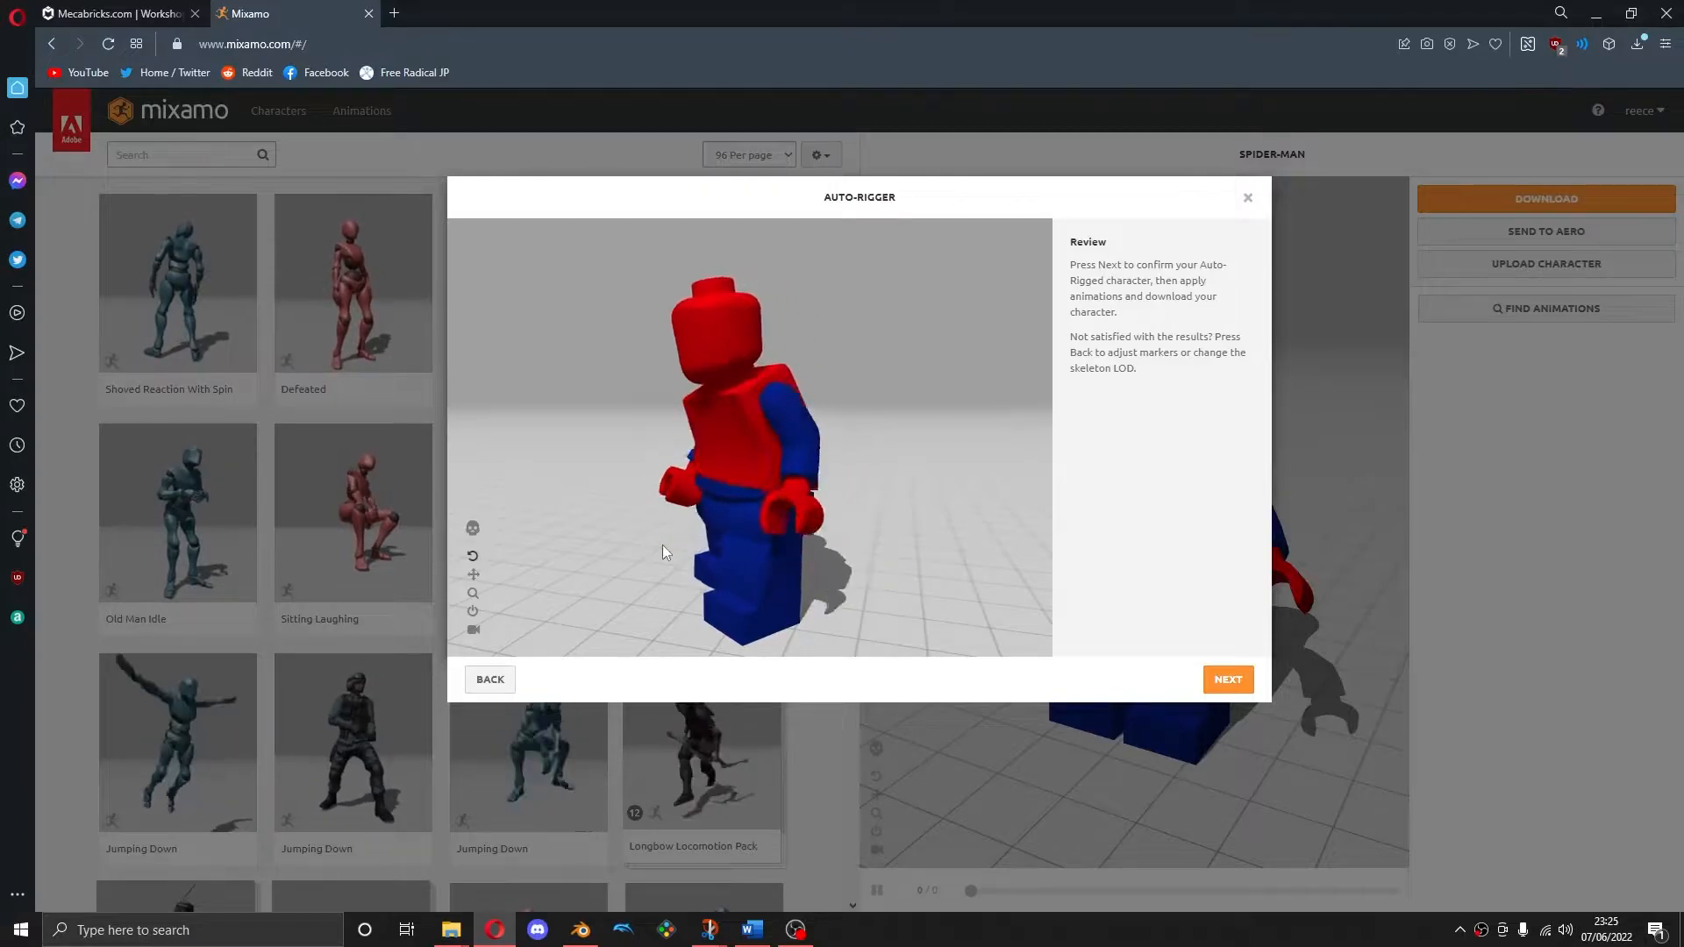
left_click(1228, 680)
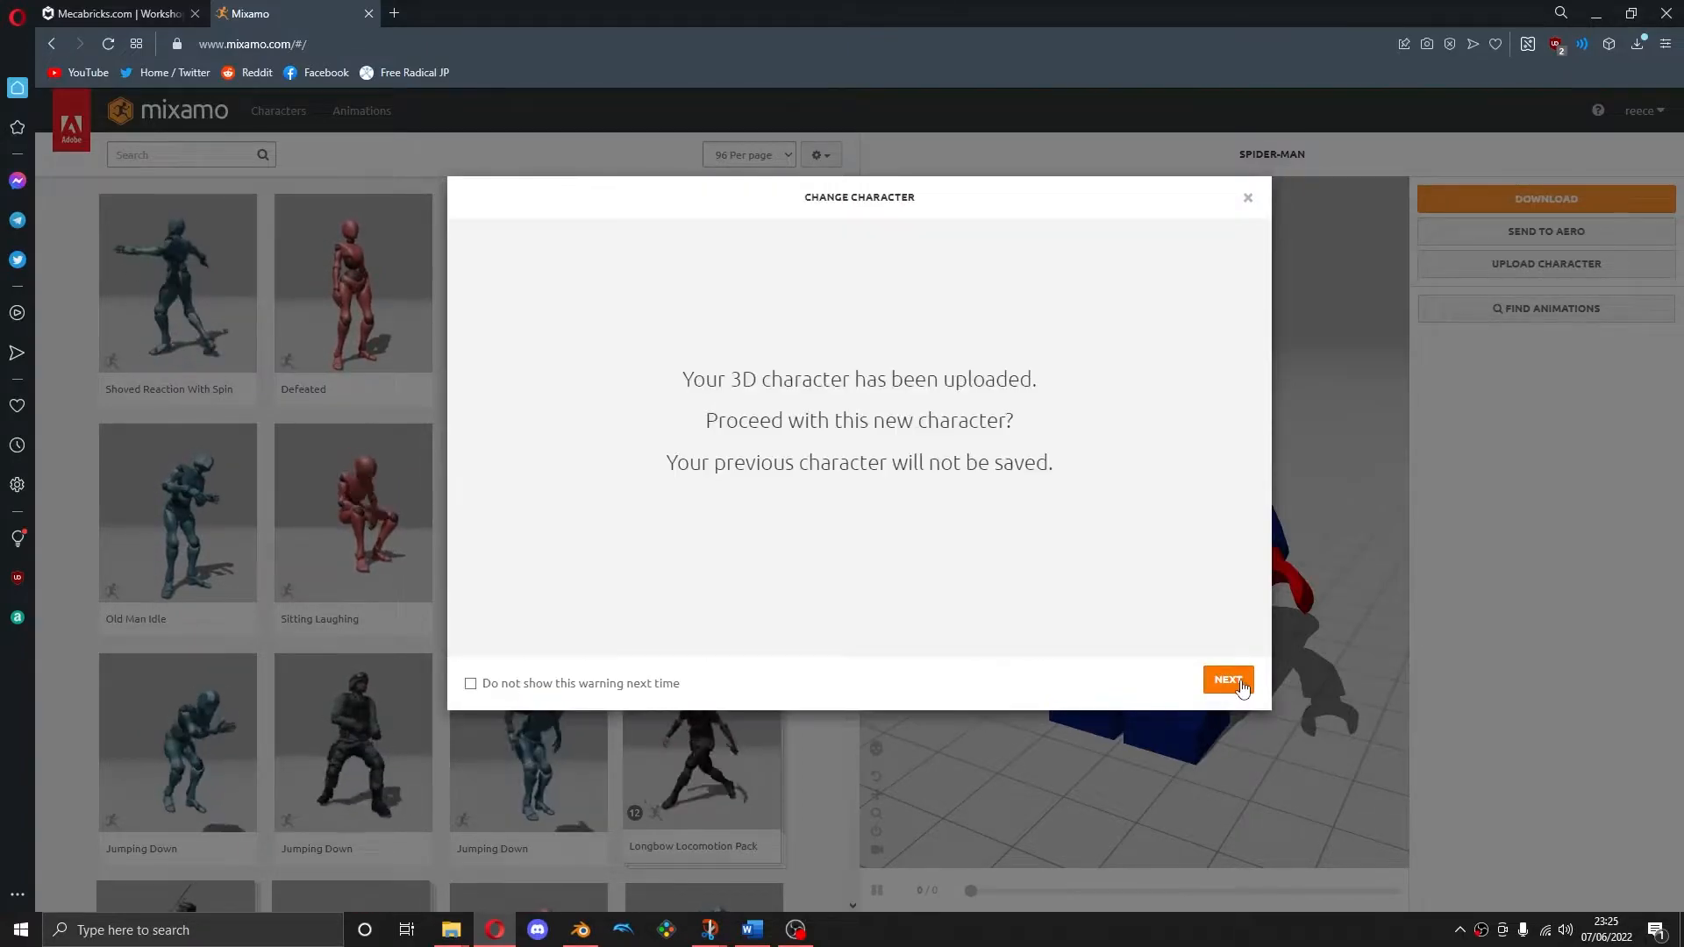
left_click(1227, 680)
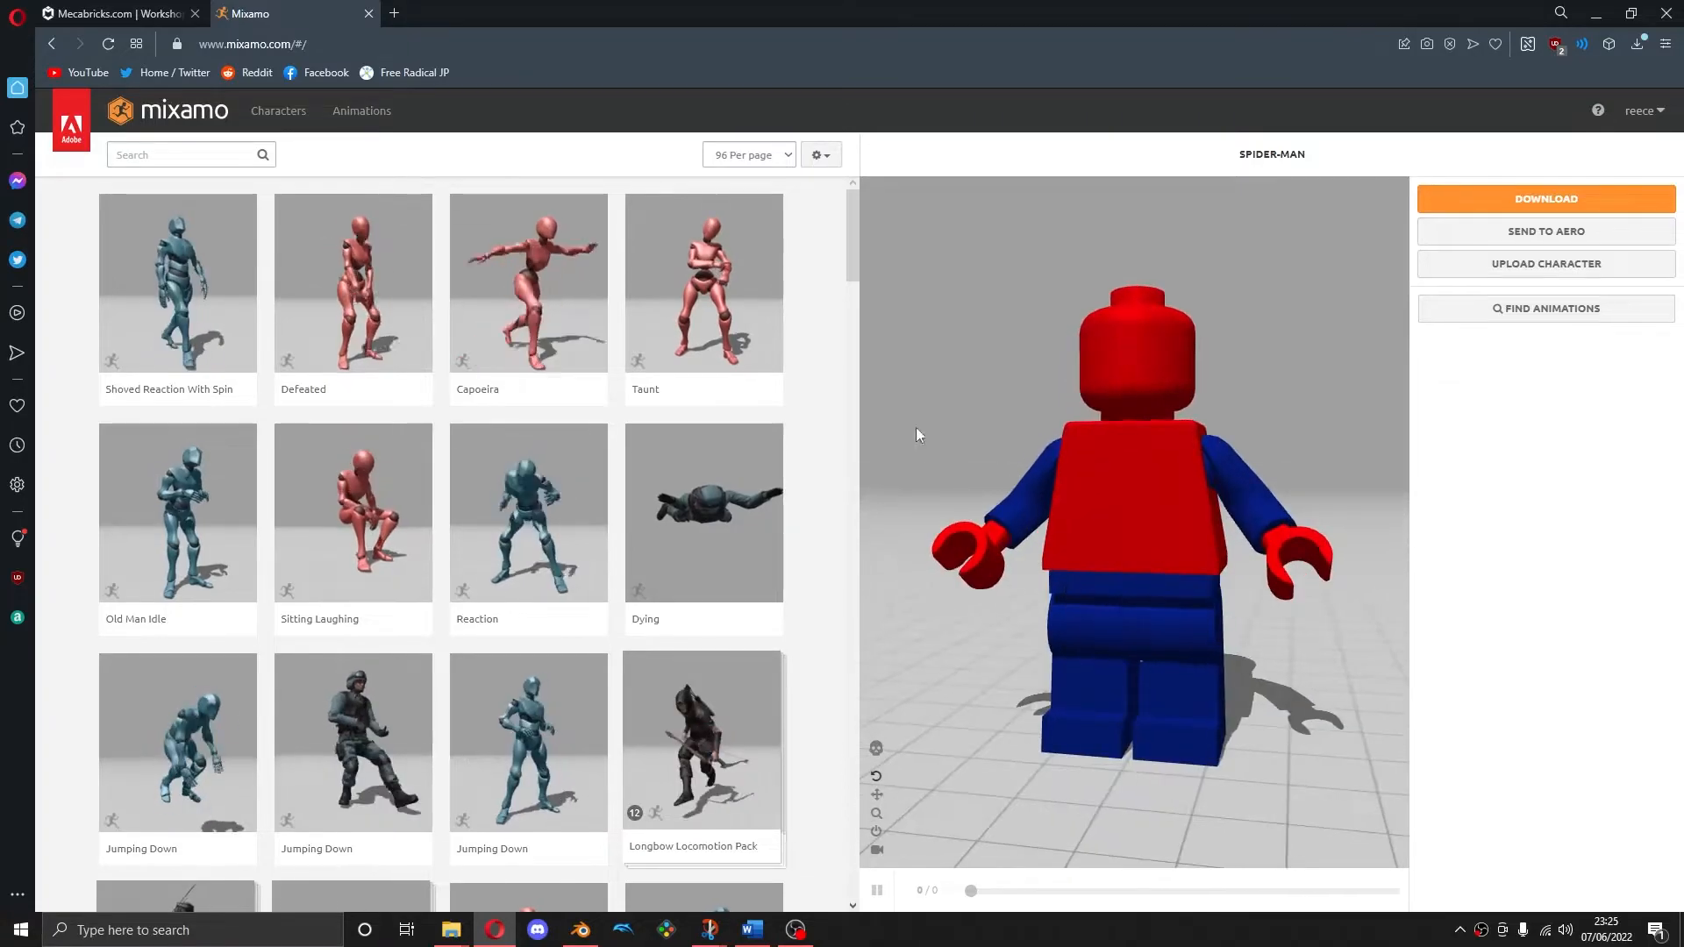
Try the Shoved Reaction With Spin animation on the minifig and remove it again
left_click(187, 330)
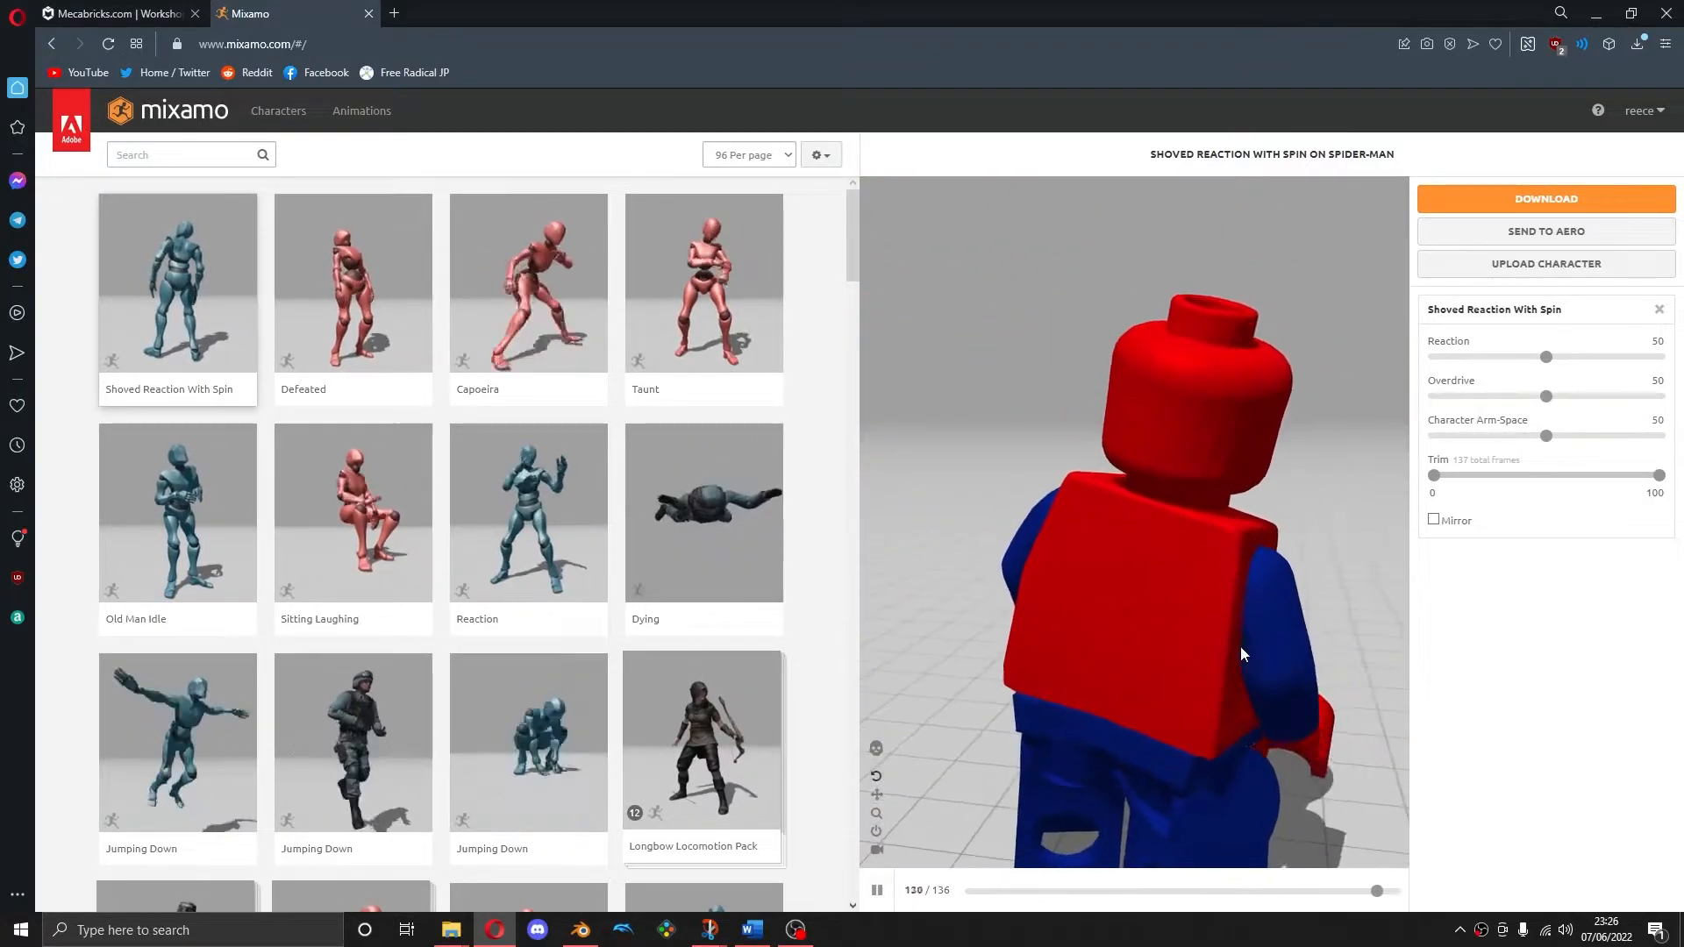
left_click(1659, 309)
left_click_drag(1078, 552, 1128, 549)
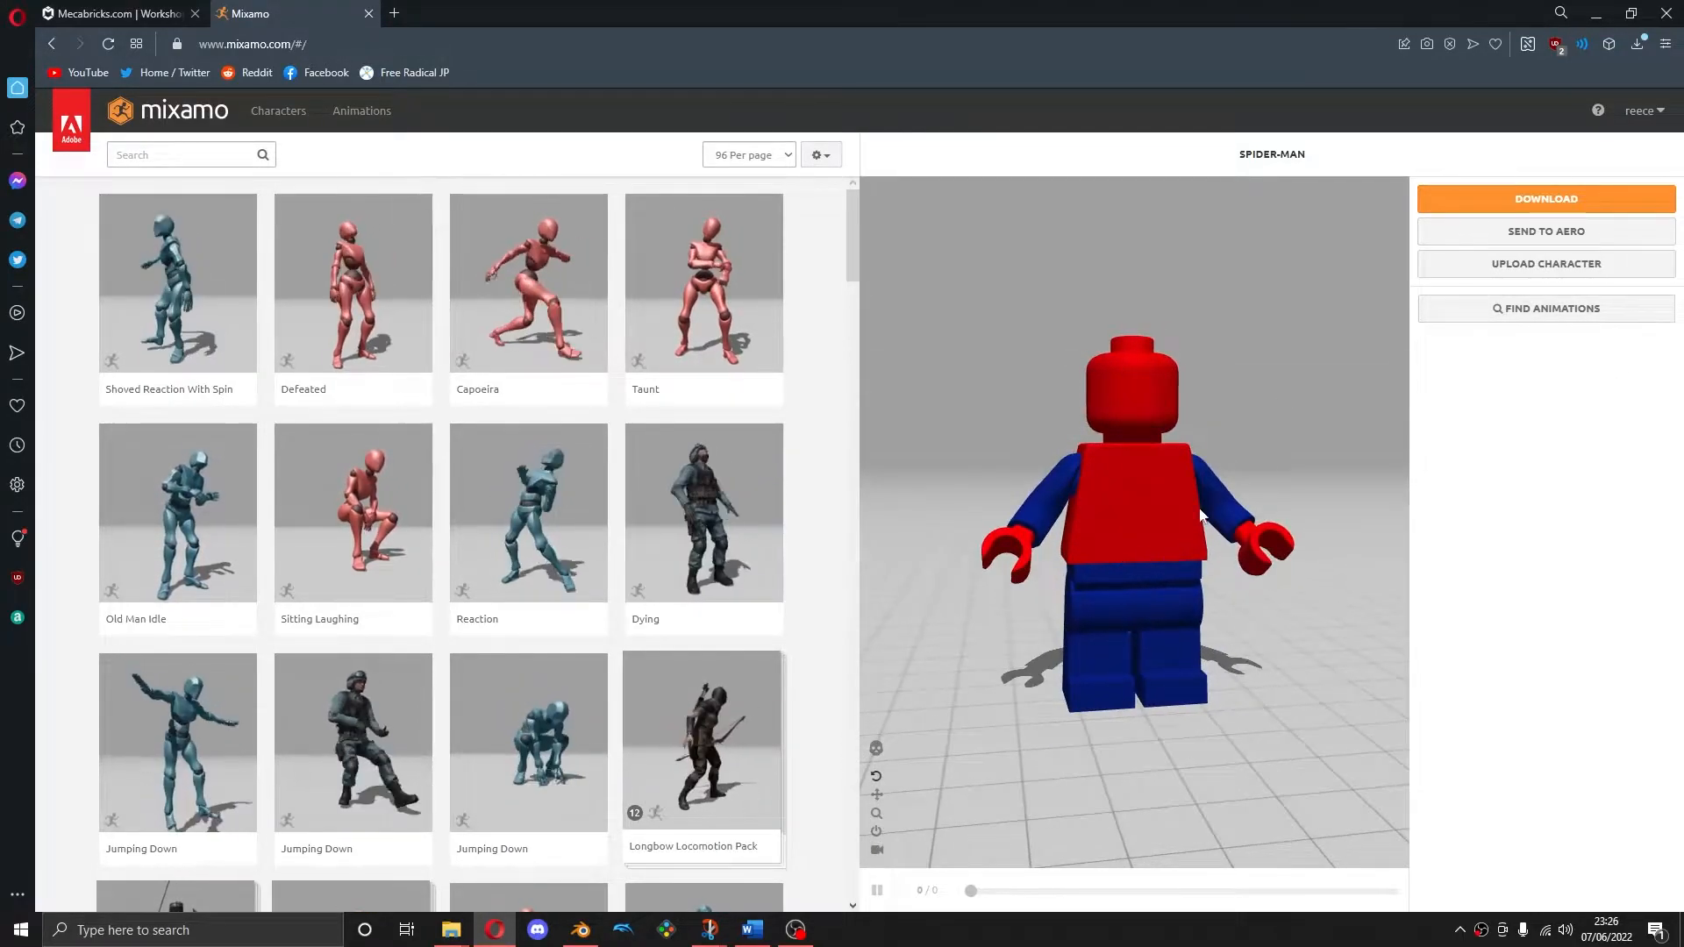
Download the rigged minifig as FBX Binary in its Original Pose, saving it as Player in the Tutorial folder
left_click(1492, 207)
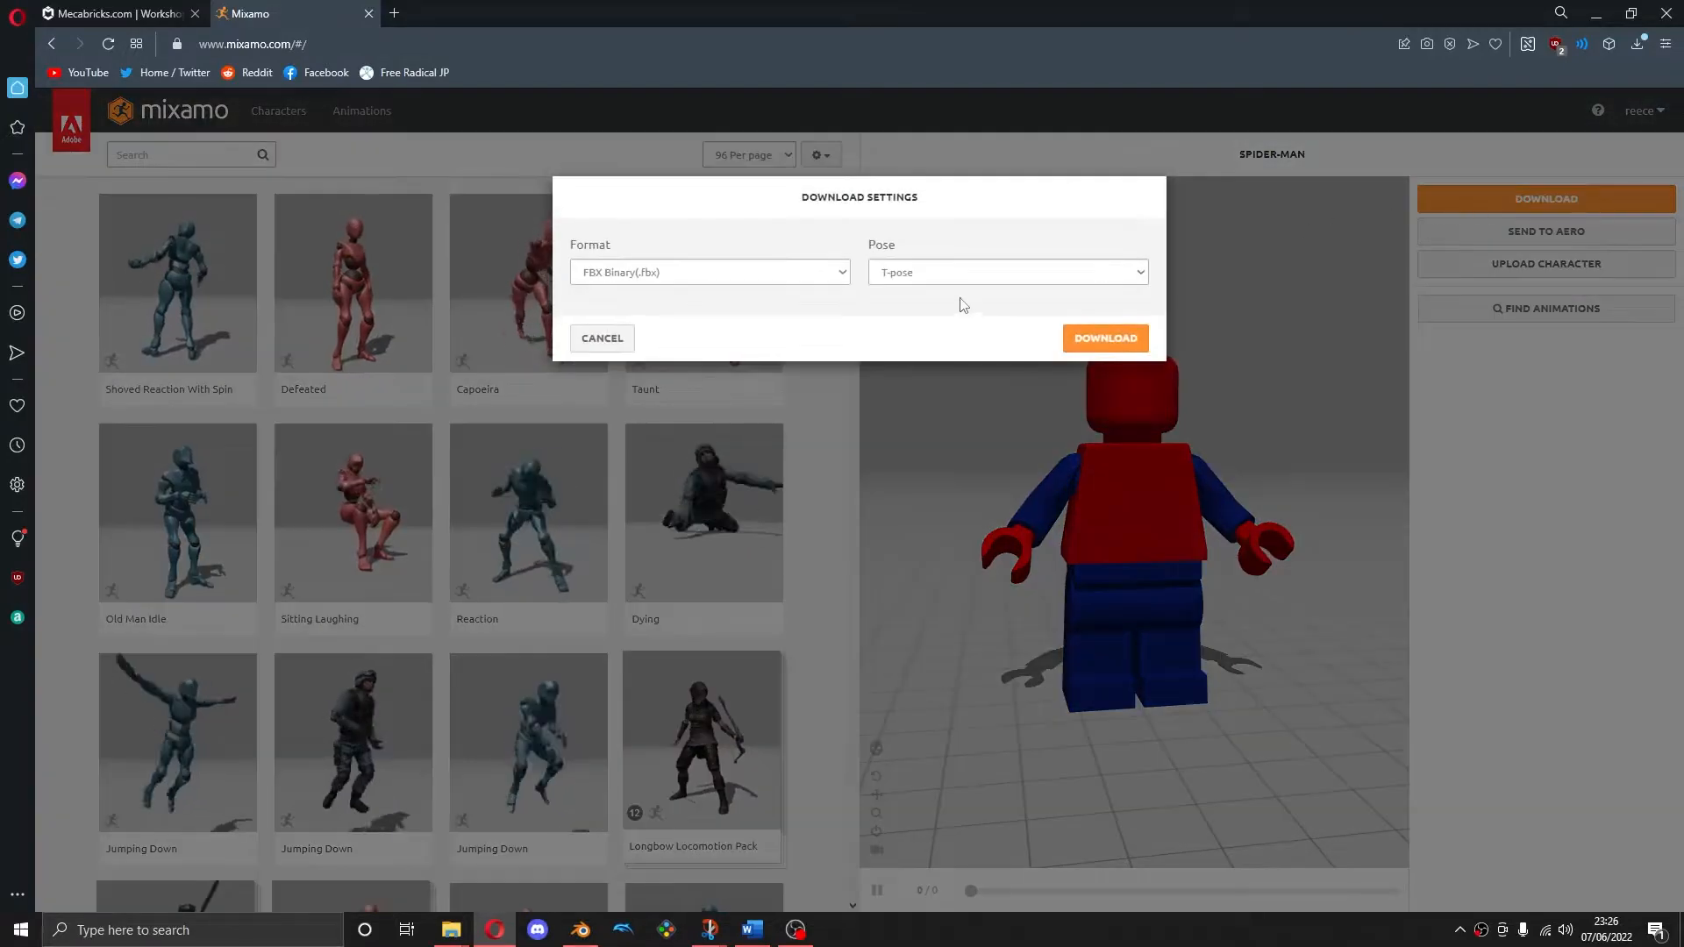
left_click(886, 303)
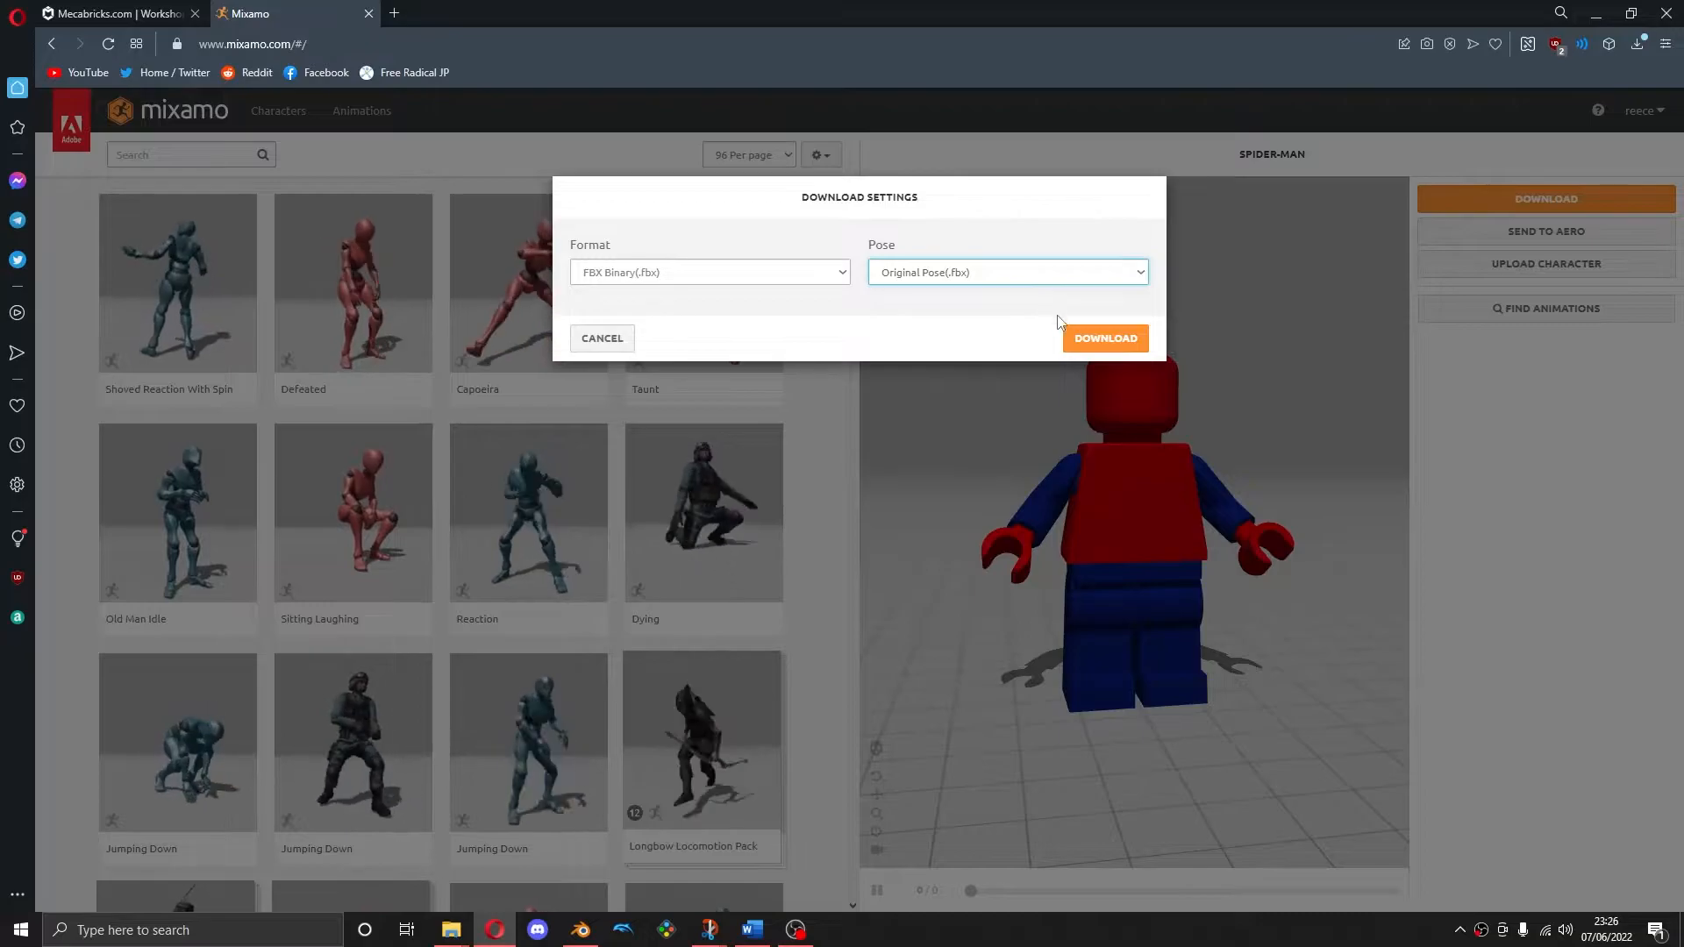
left_click(1096, 339)
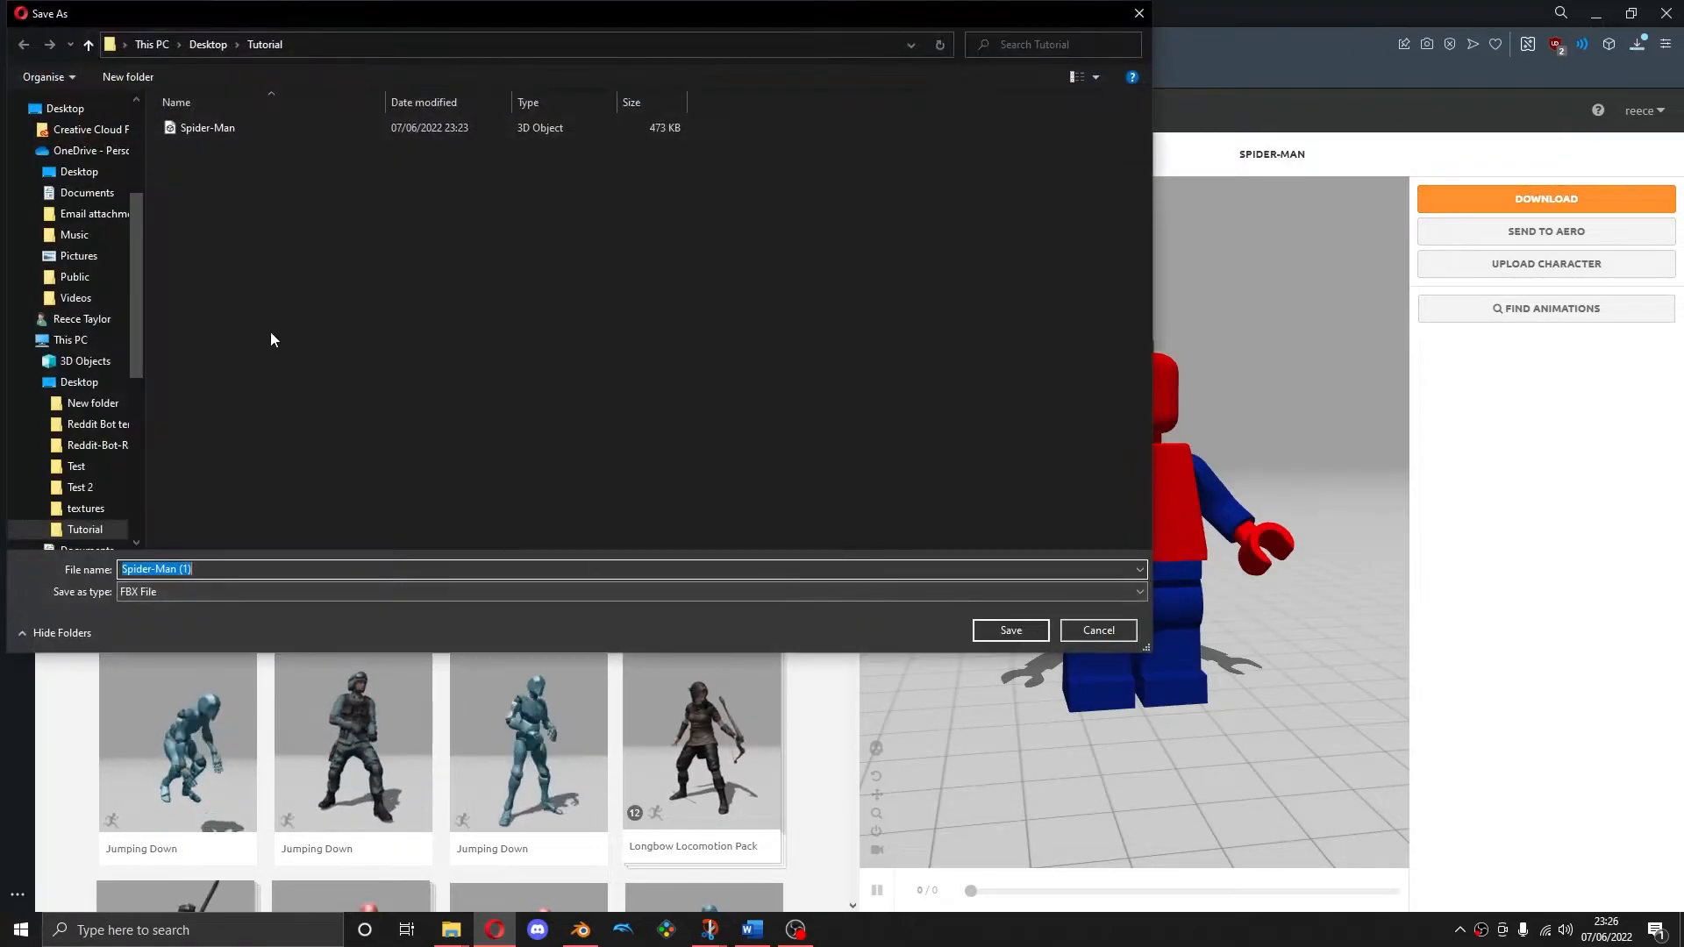
type("Ply")
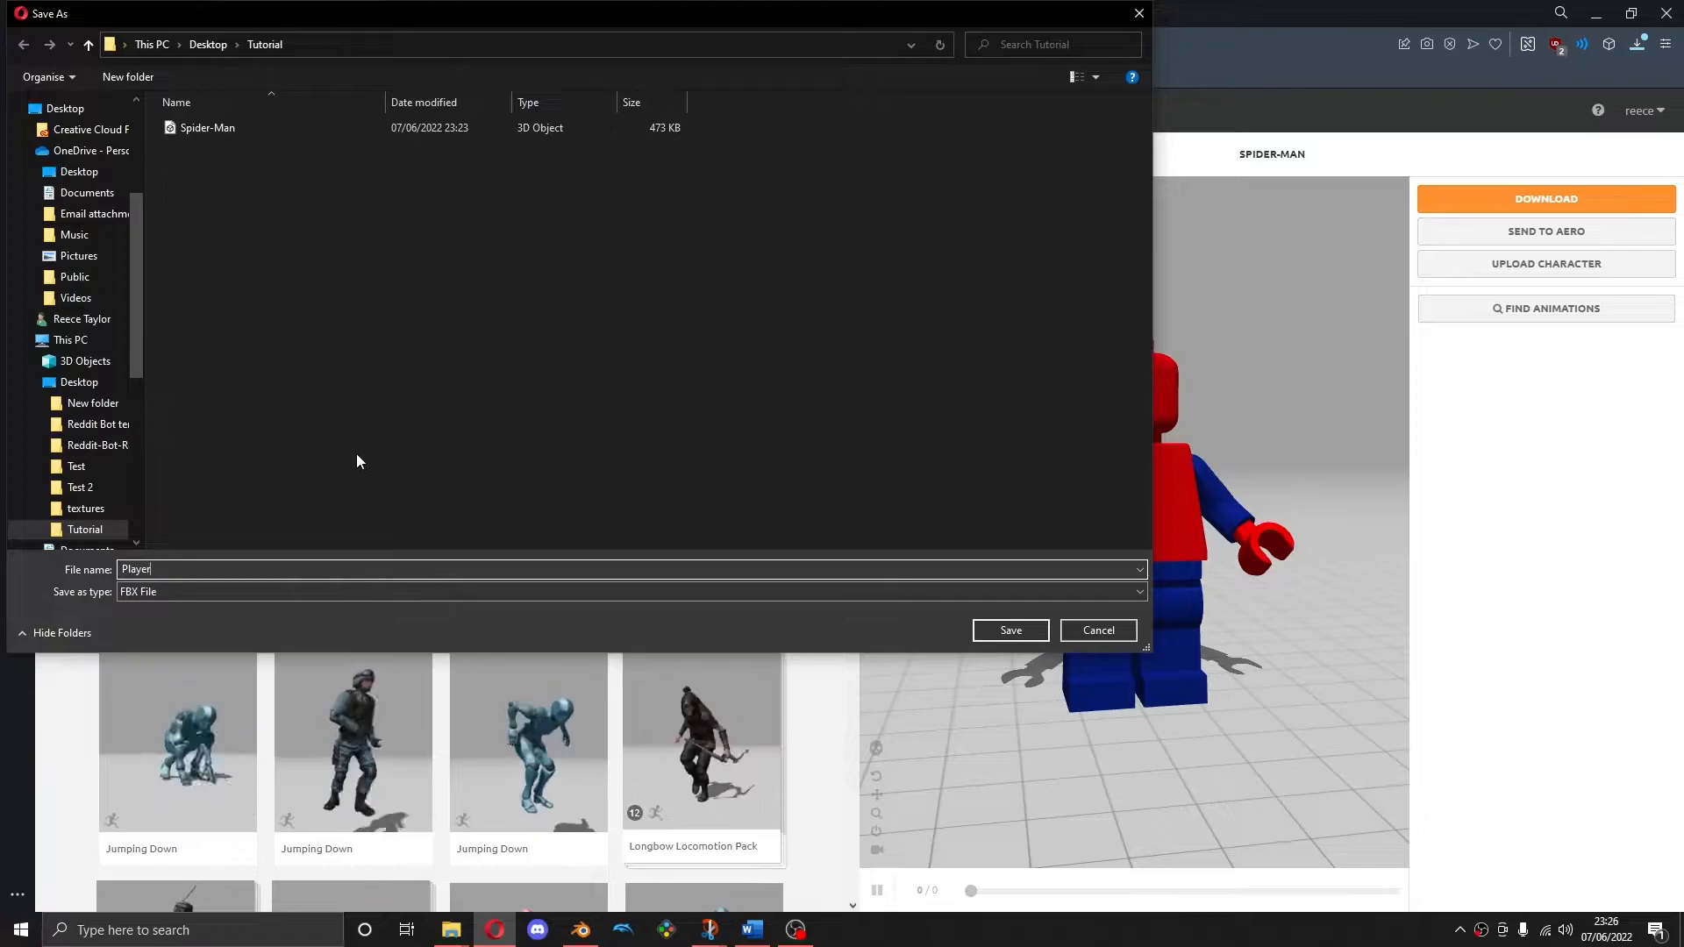
left_click(992, 635)
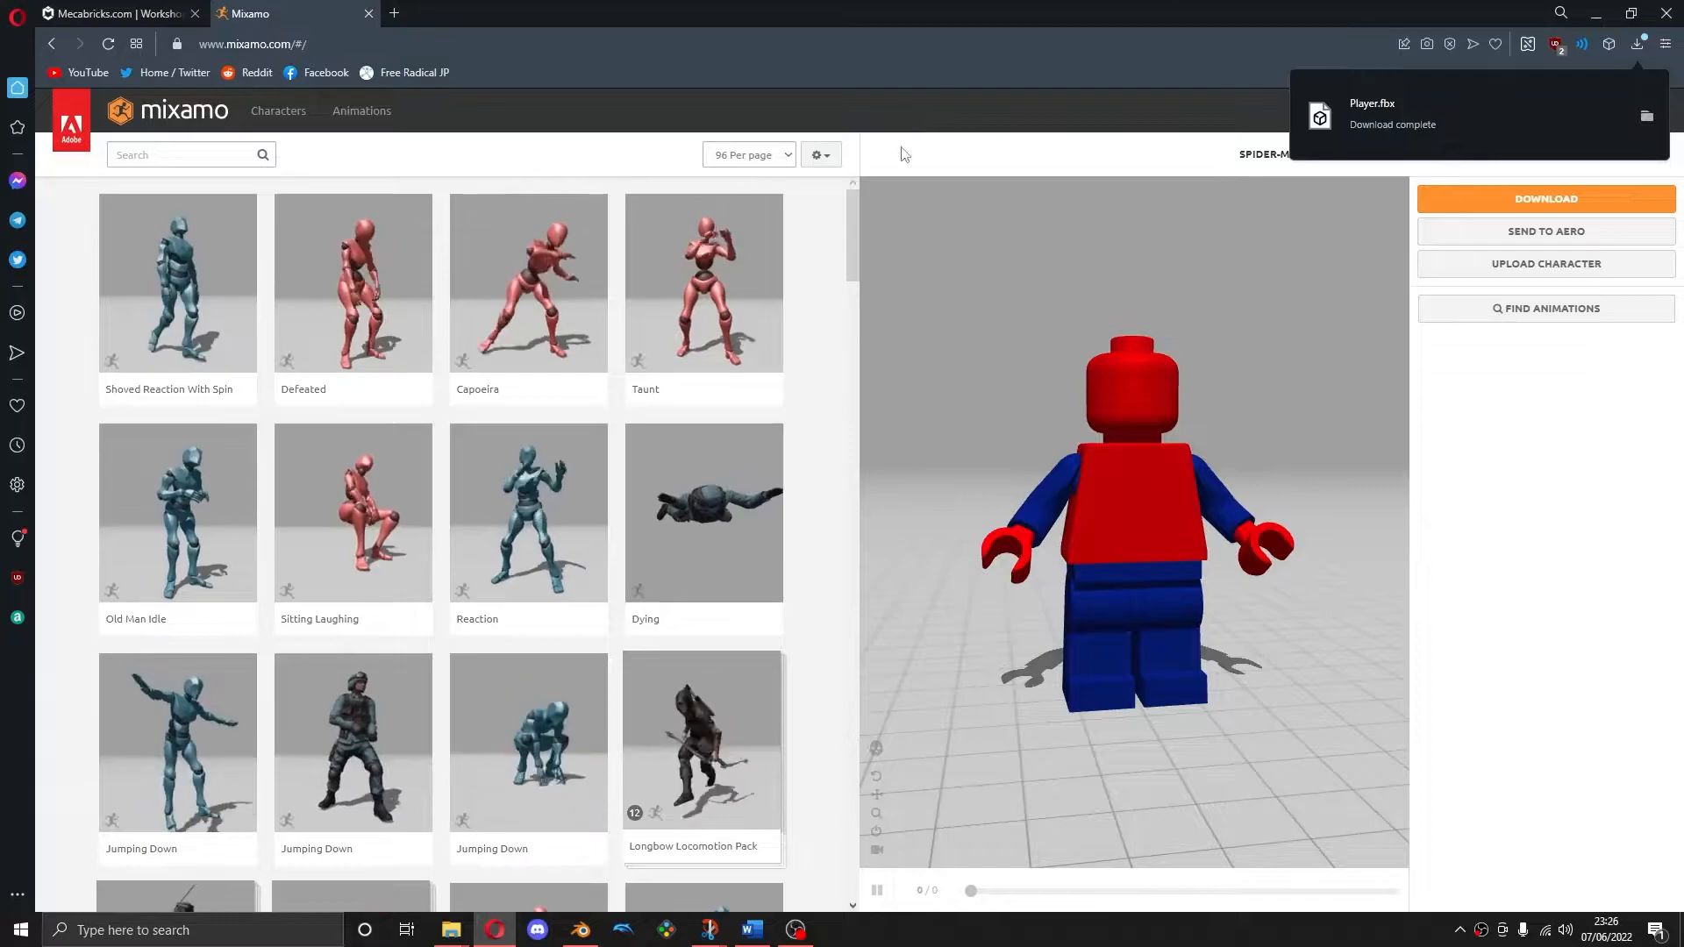
Search the animations for "idle" and preview an Idle and the Breathing Idle on the minifig
left_click(245, 162)
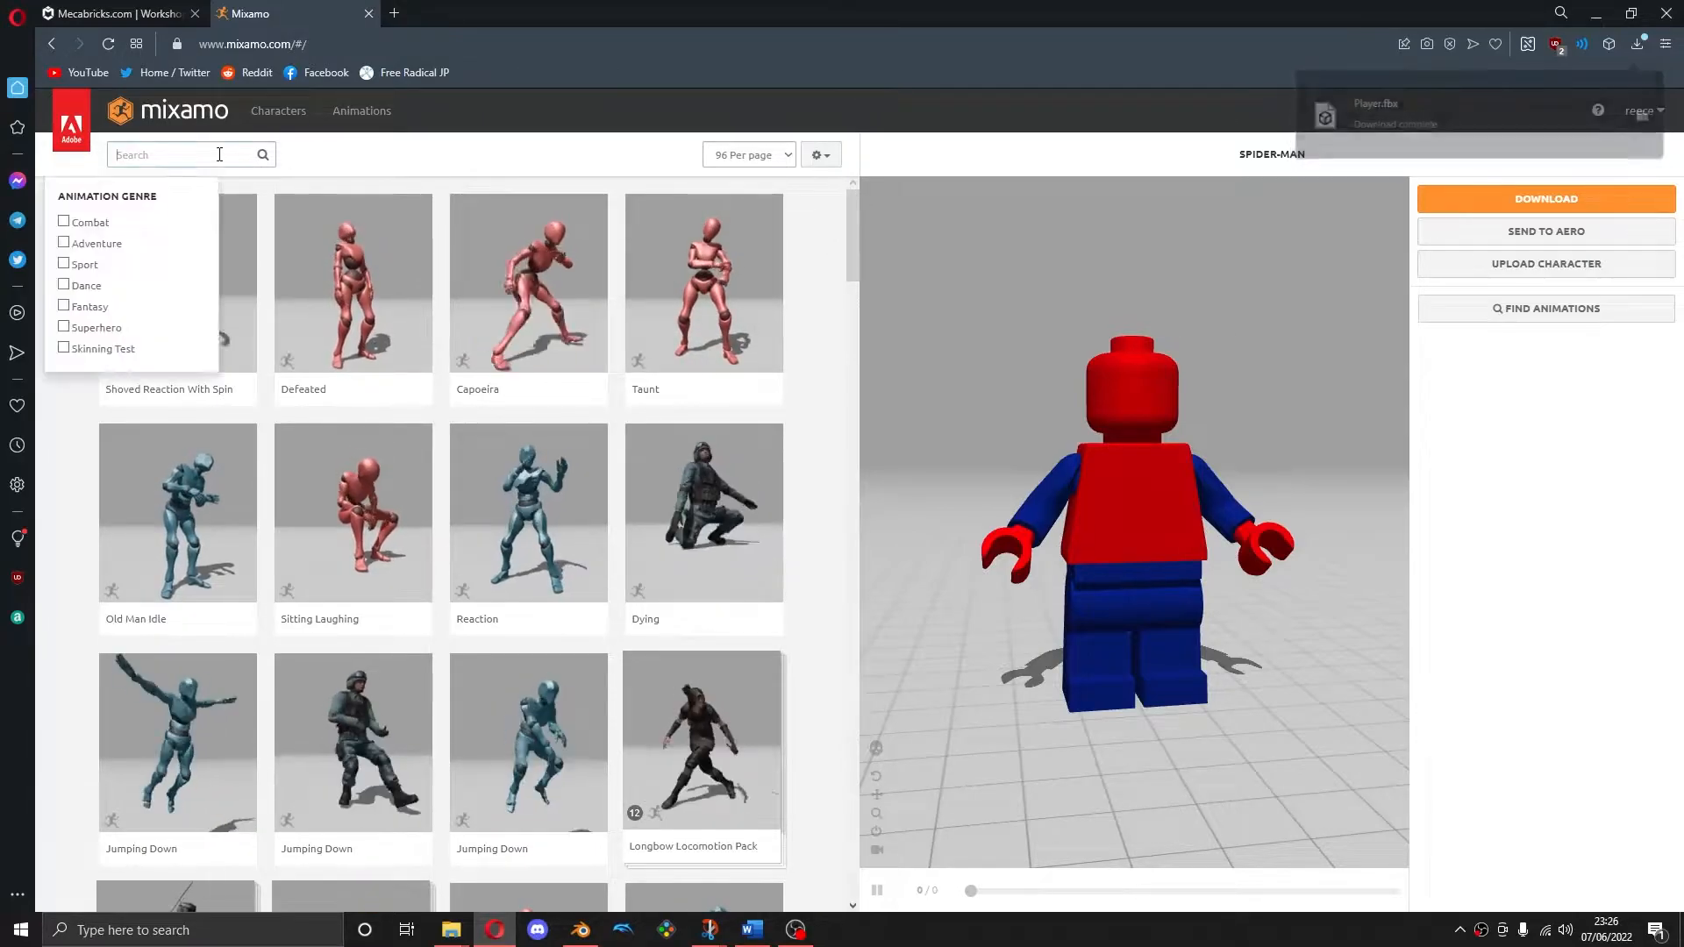
type("idle")
key("Return")
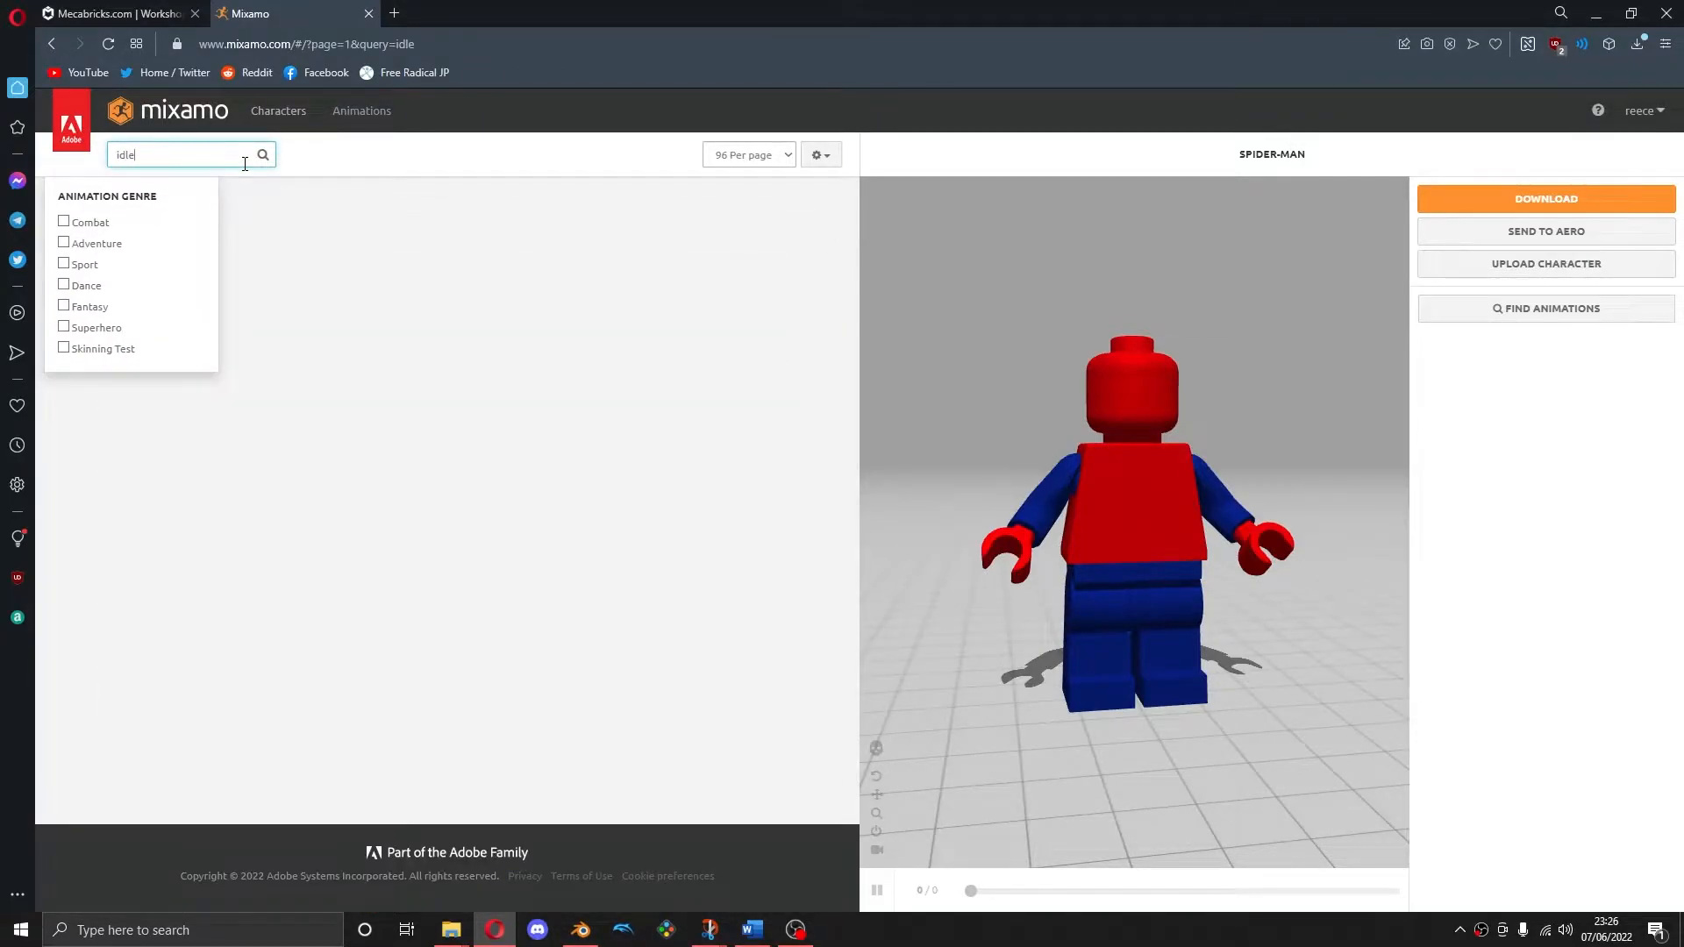
left_click(319, 190)
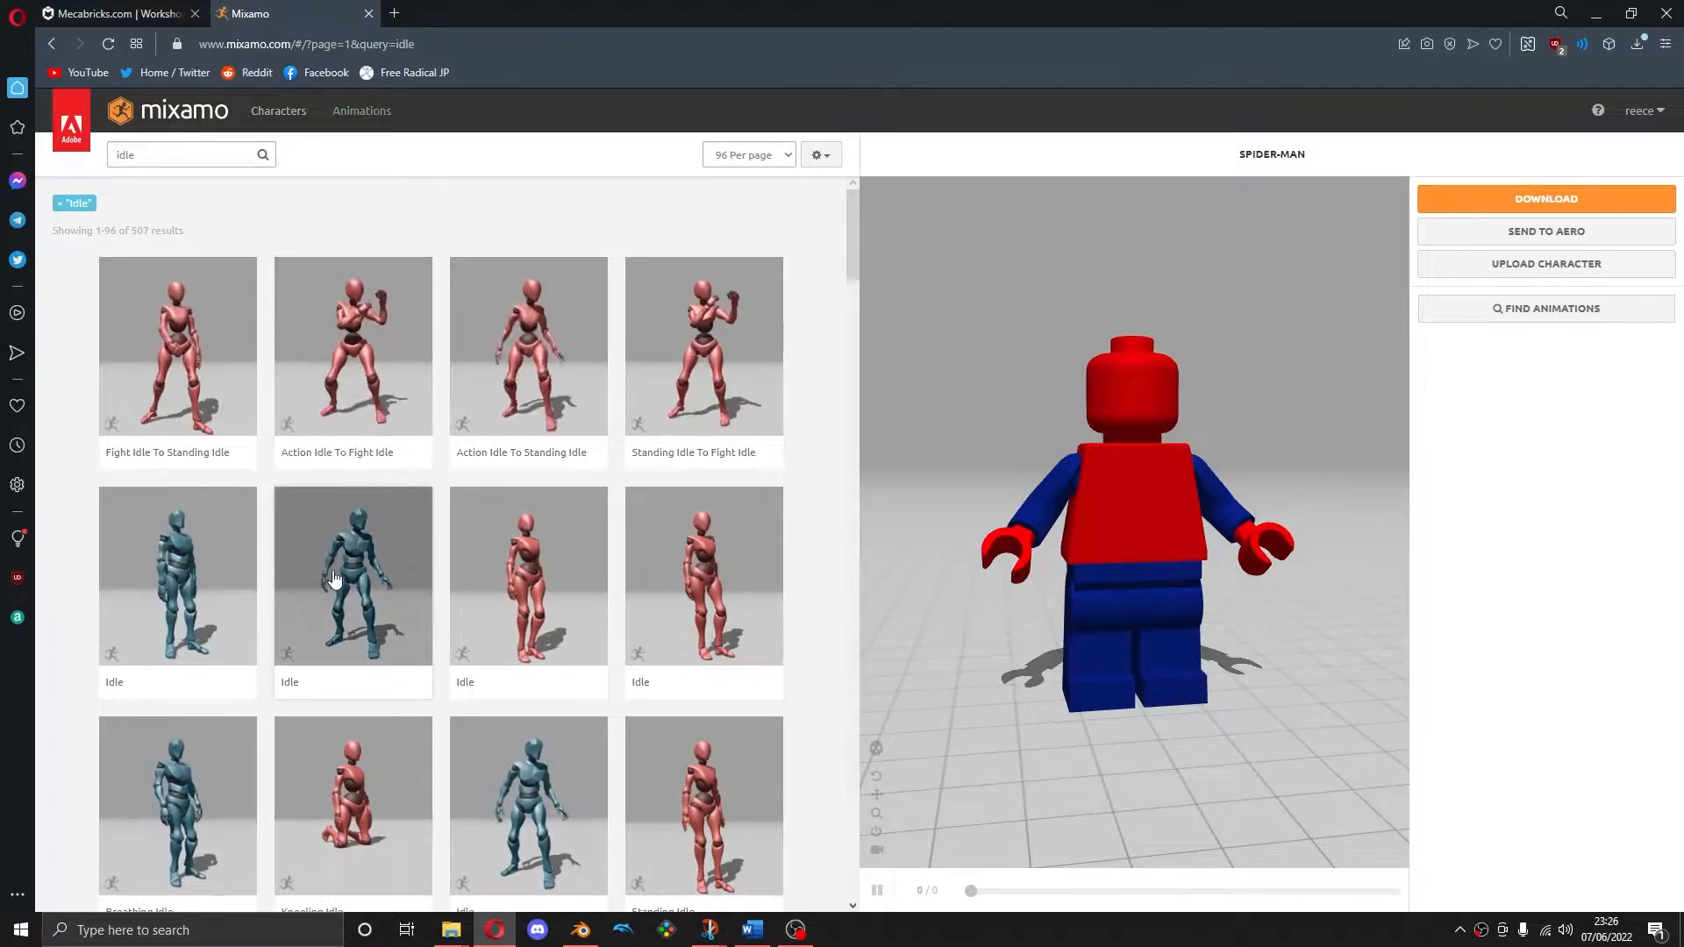
left_click(349, 598)
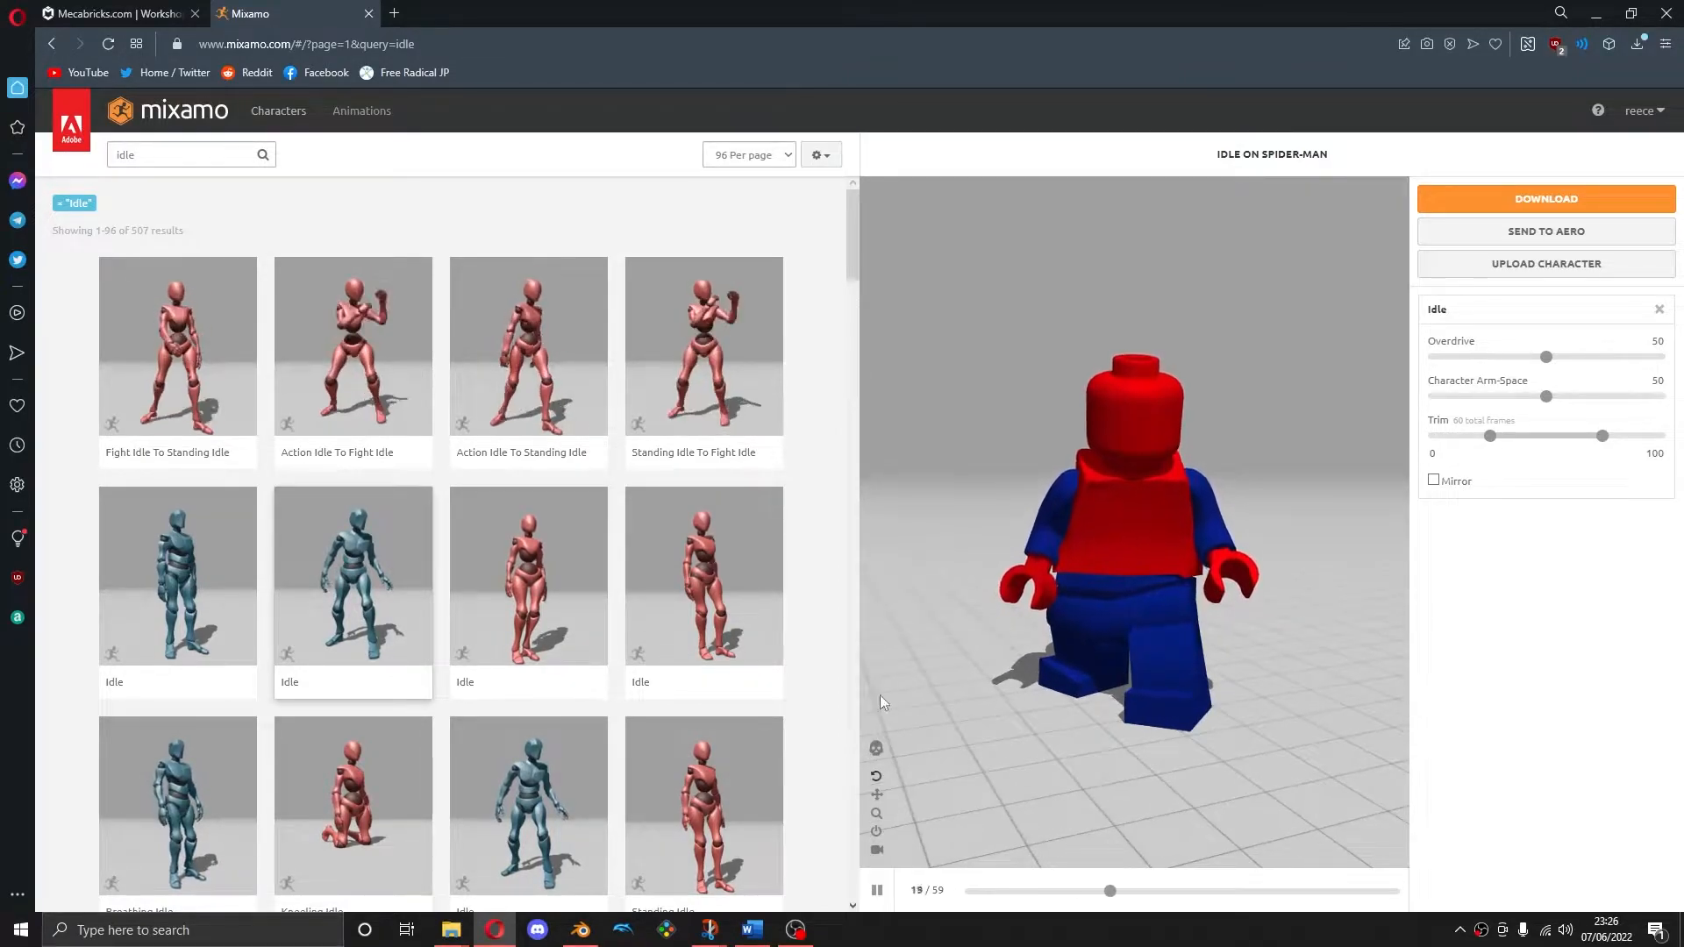
scroll(228, 780, "down", 1)
left_click(222, 765)
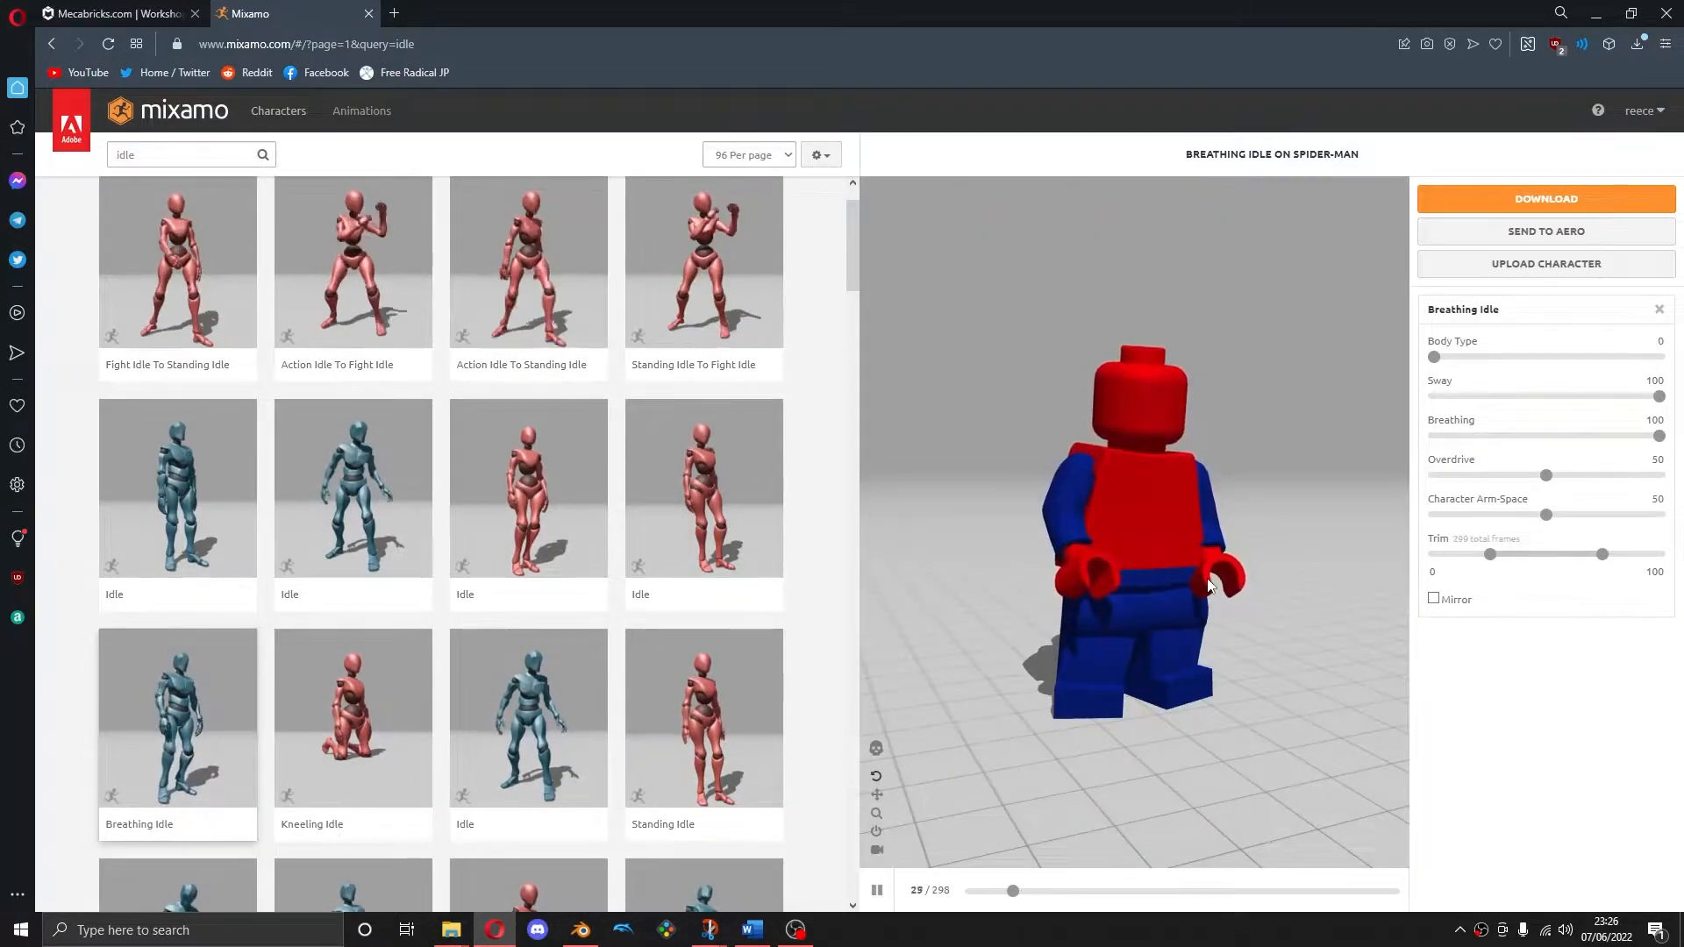
Preview the first Happy Idle, and apply the other Happy Idle, listed beside Ninja Idle, to the minifig
scroll(643, 590, "down", 3)
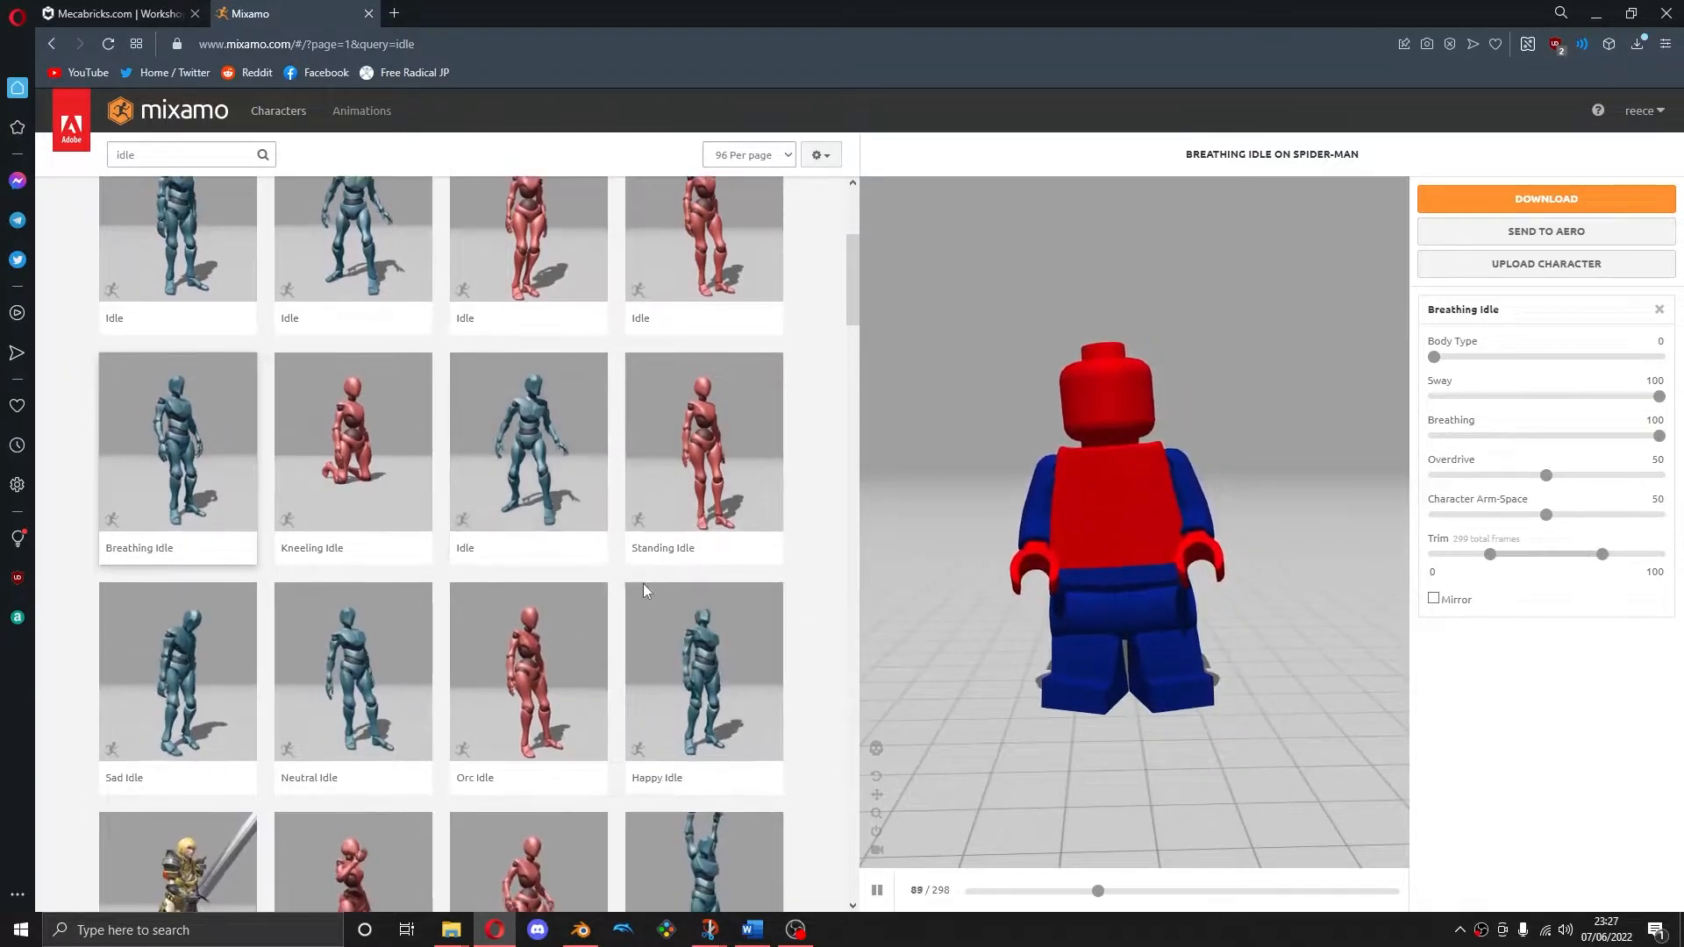
scroll(643, 591, "down", 1)
left_click(745, 596)
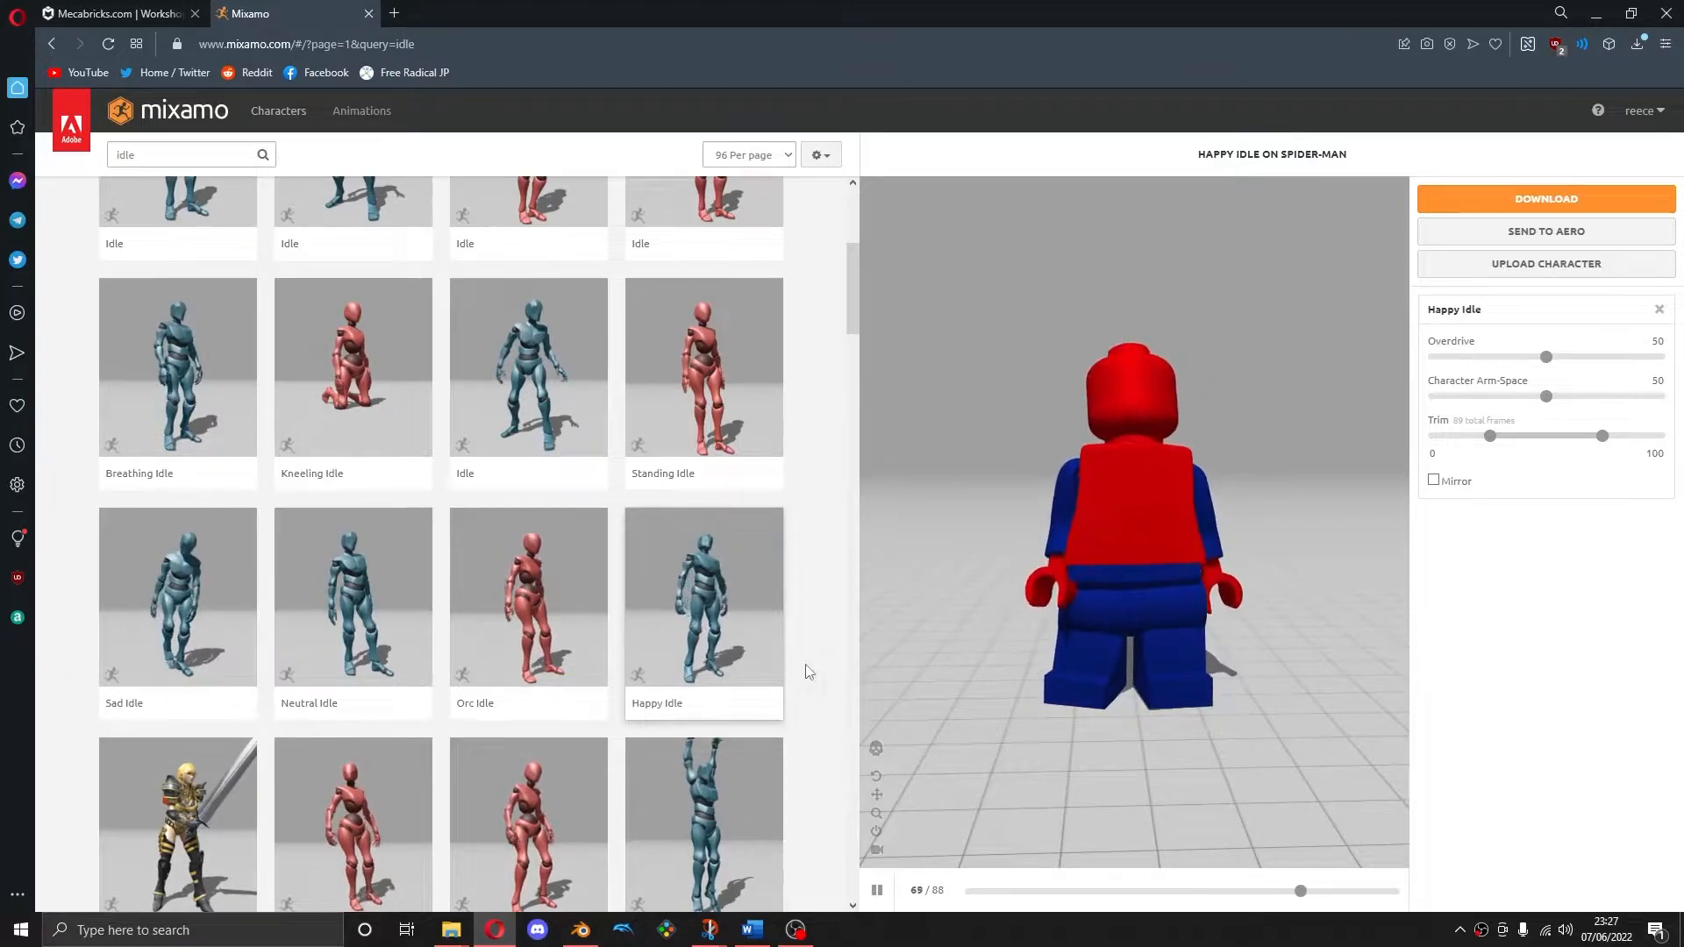
scroll(751, 676, "down", 7)
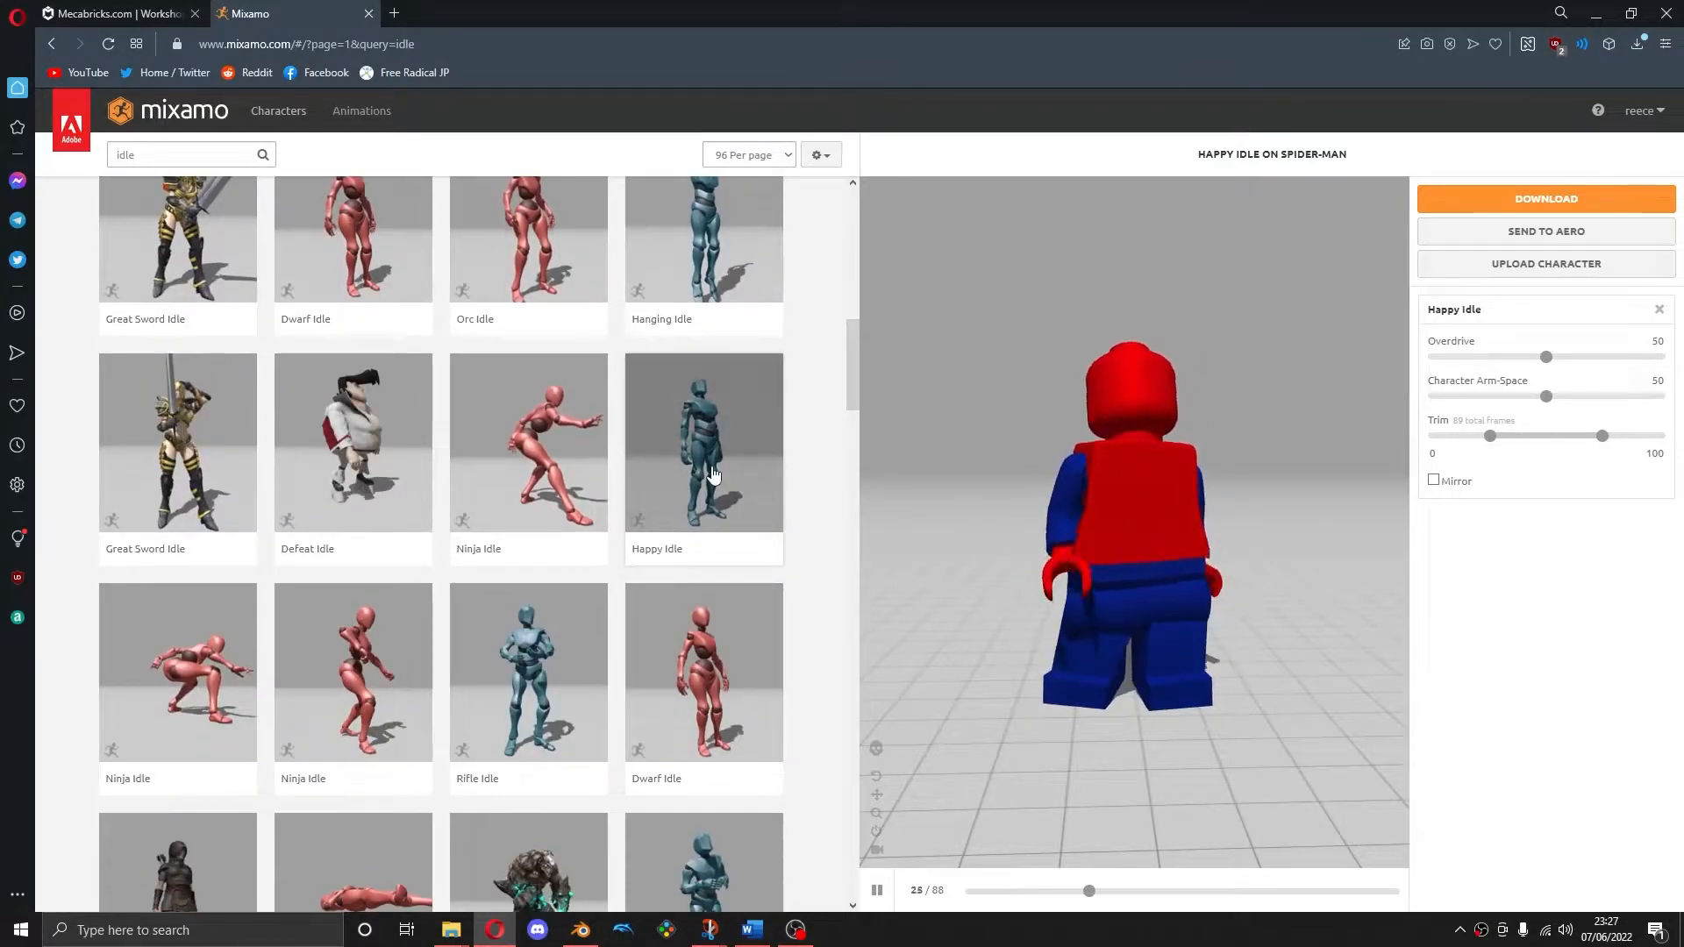
left_click(747, 544)
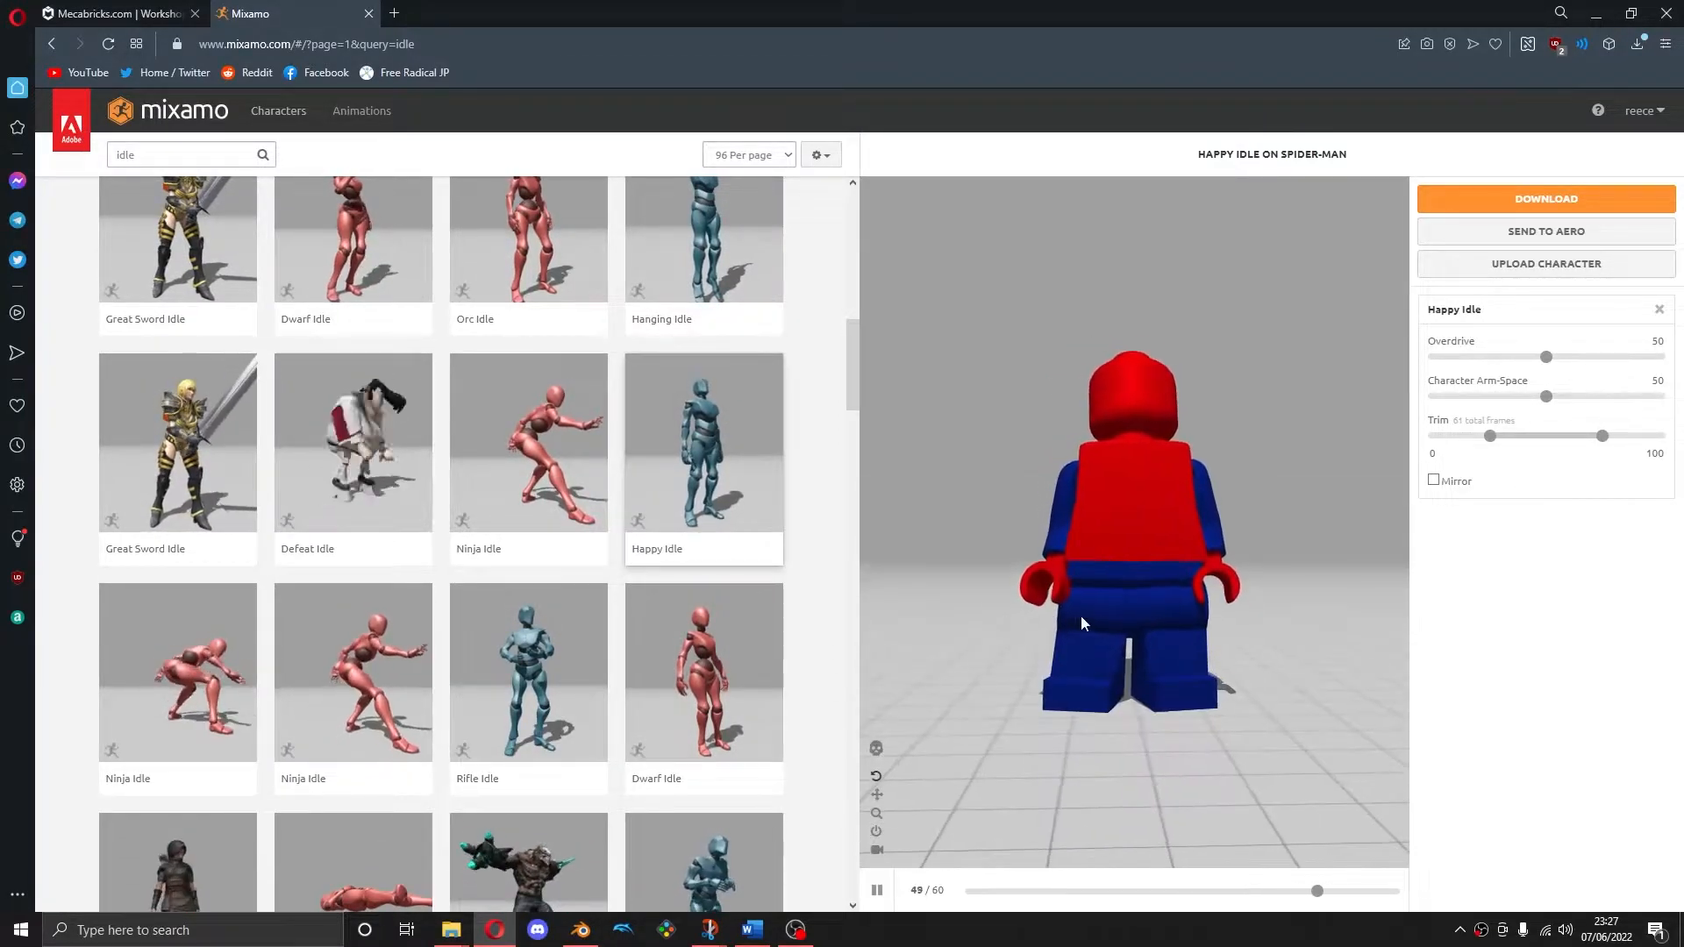
left_click_drag(1201, 619, 1079, 614)
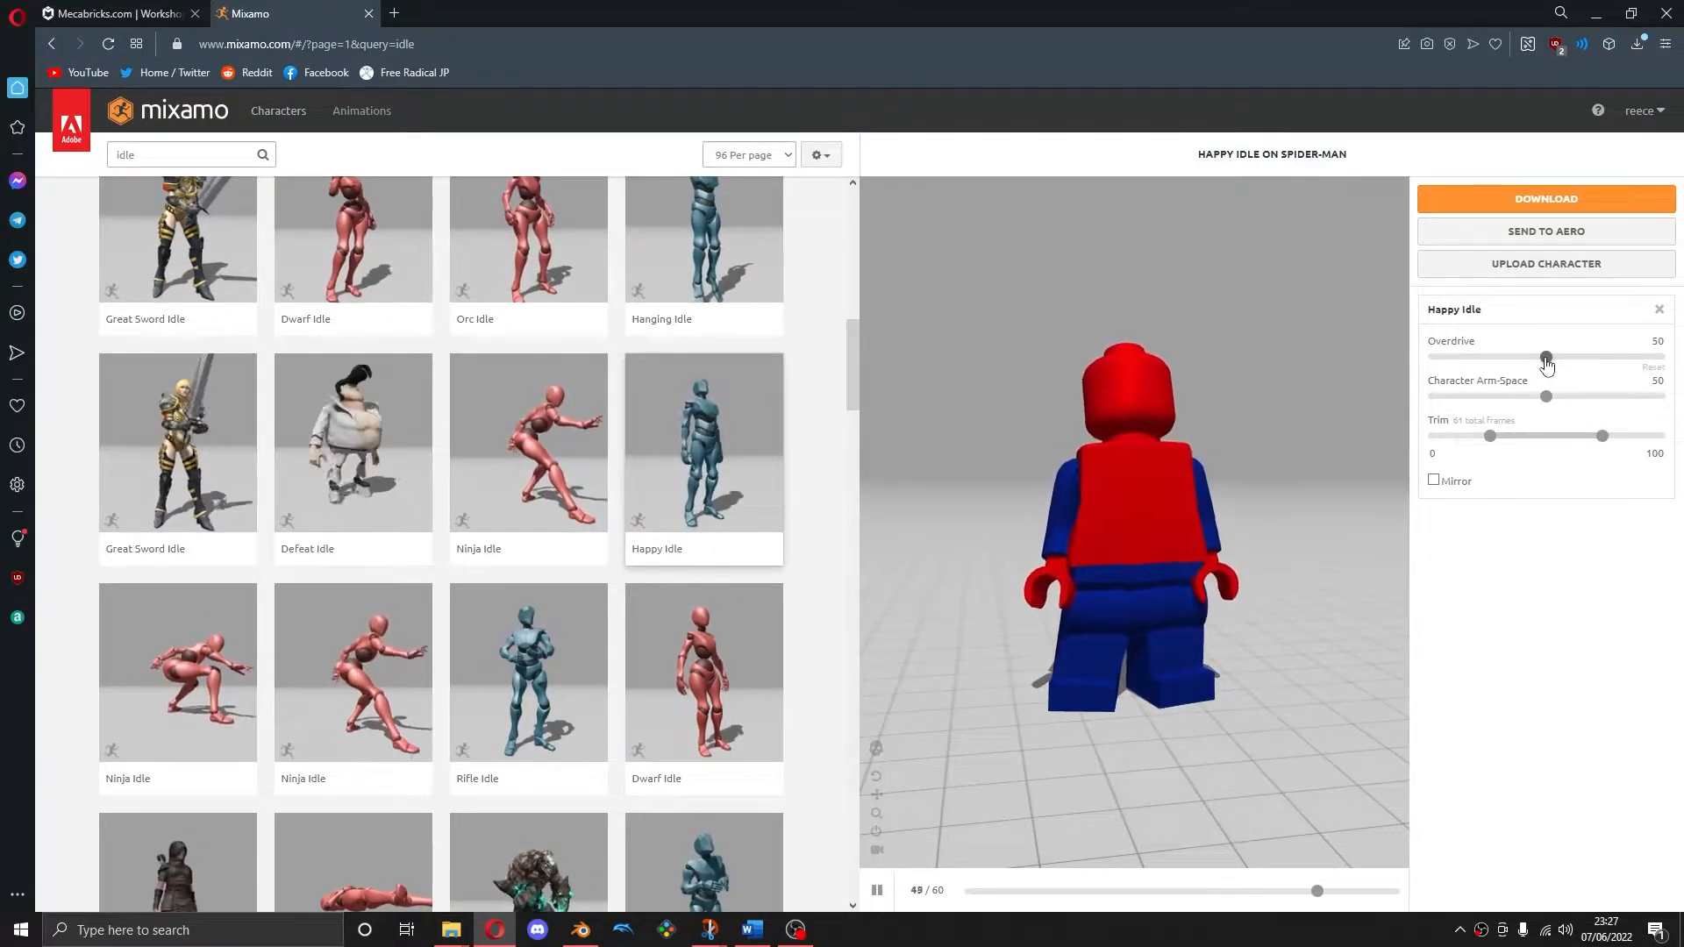
Test Happy Idle with Overdrive at 100 and Character Arm-Space at both extremes, returning Overdrive to 50
left_click_drag(1546, 358, 1671, 383)
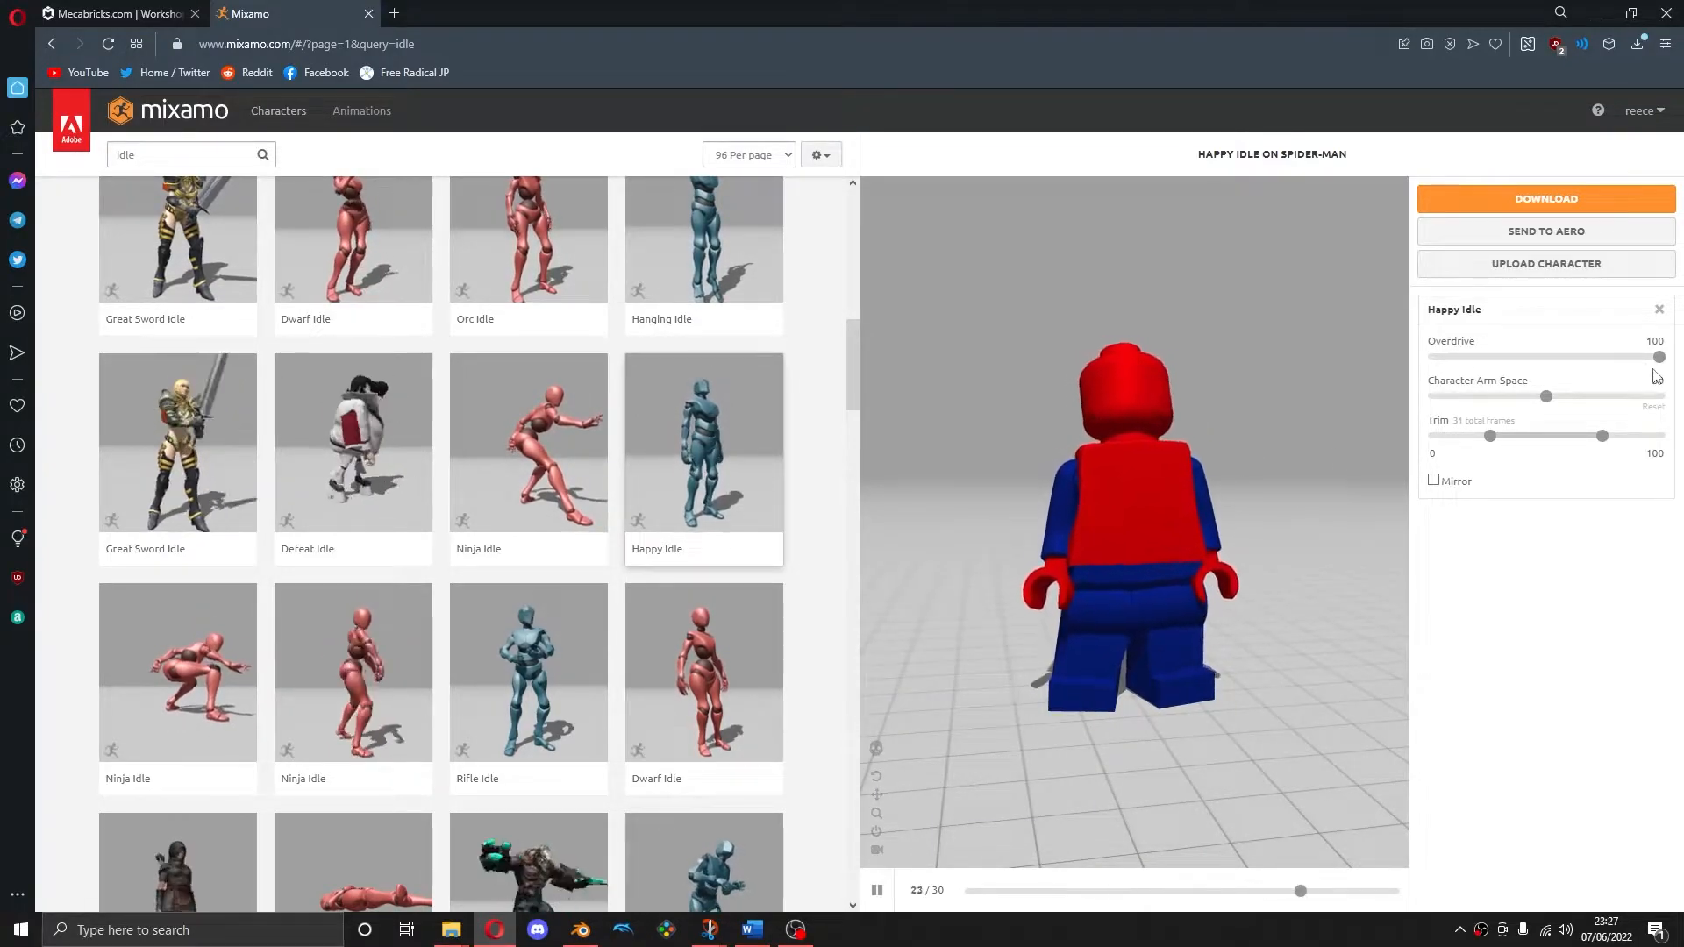
left_click_drag(1656, 359, 1560, 364)
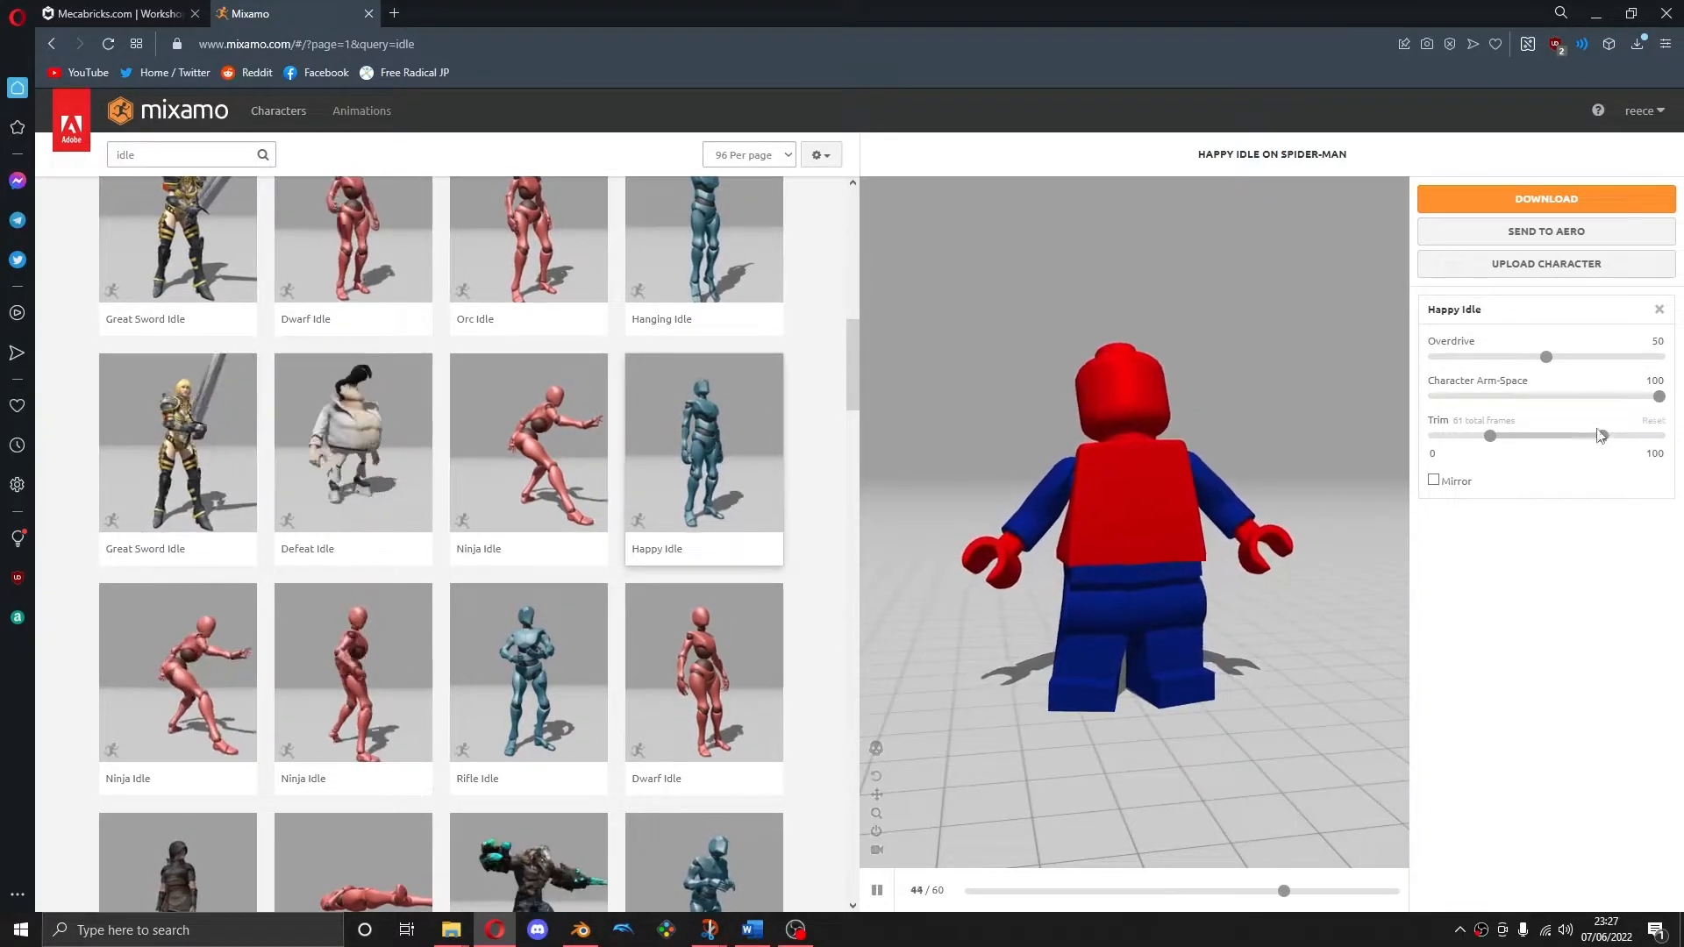
left_click_drag(1657, 399, 1655, 399)
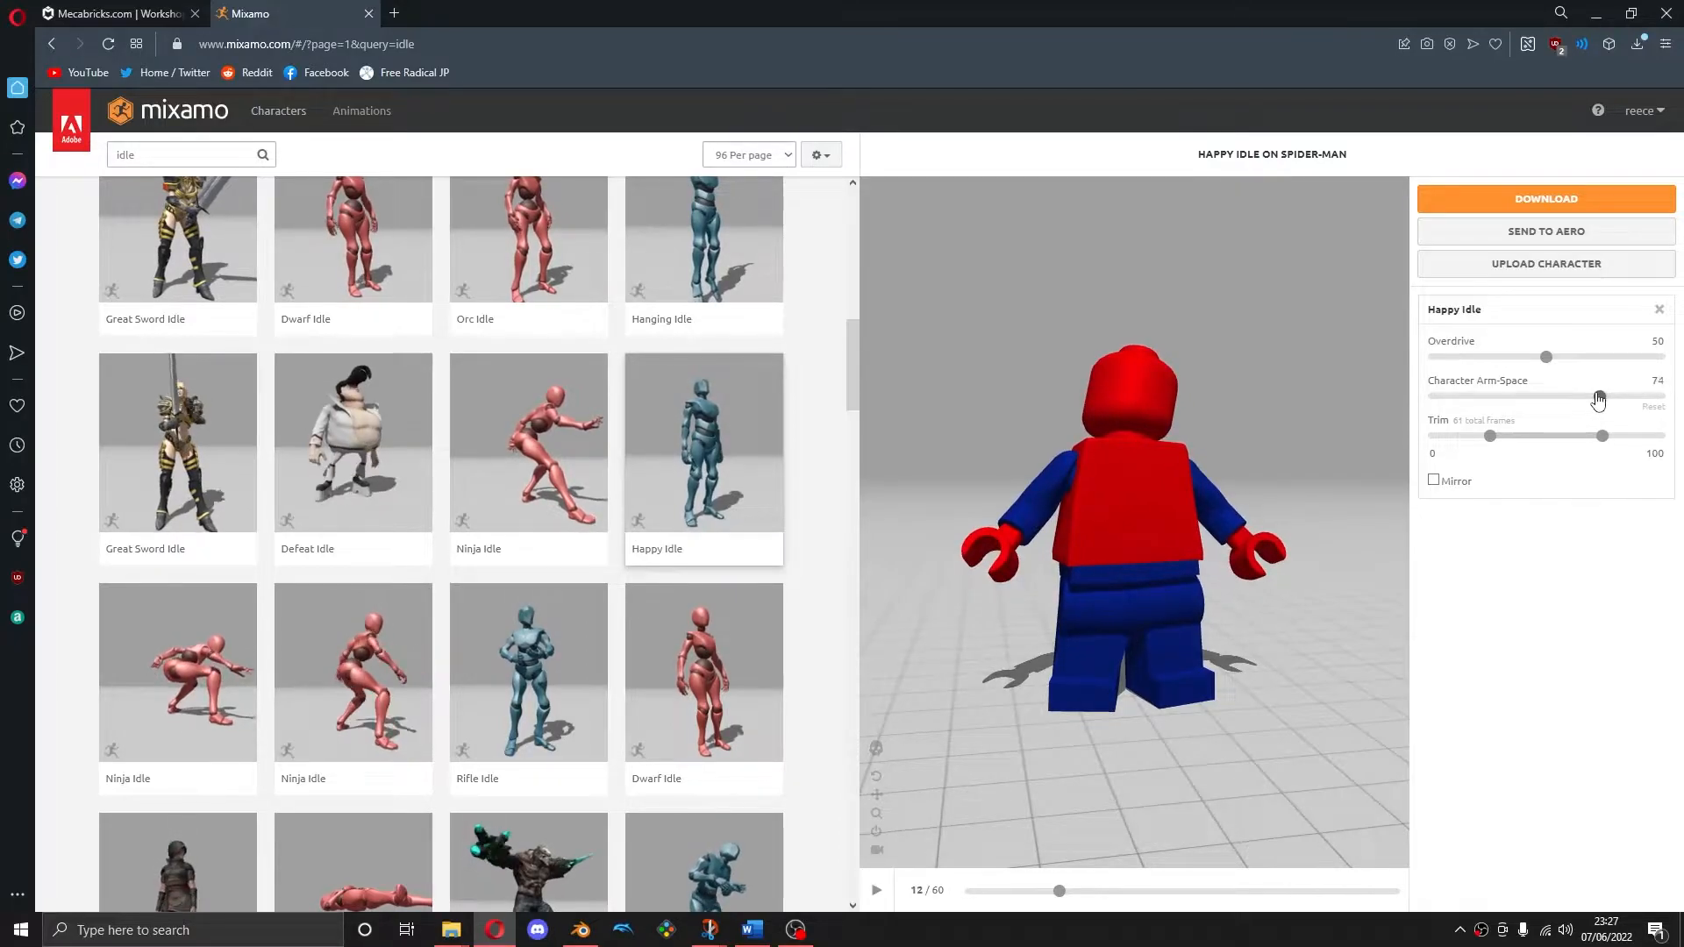
left_click_drag(1437, 411, 1402, 413)
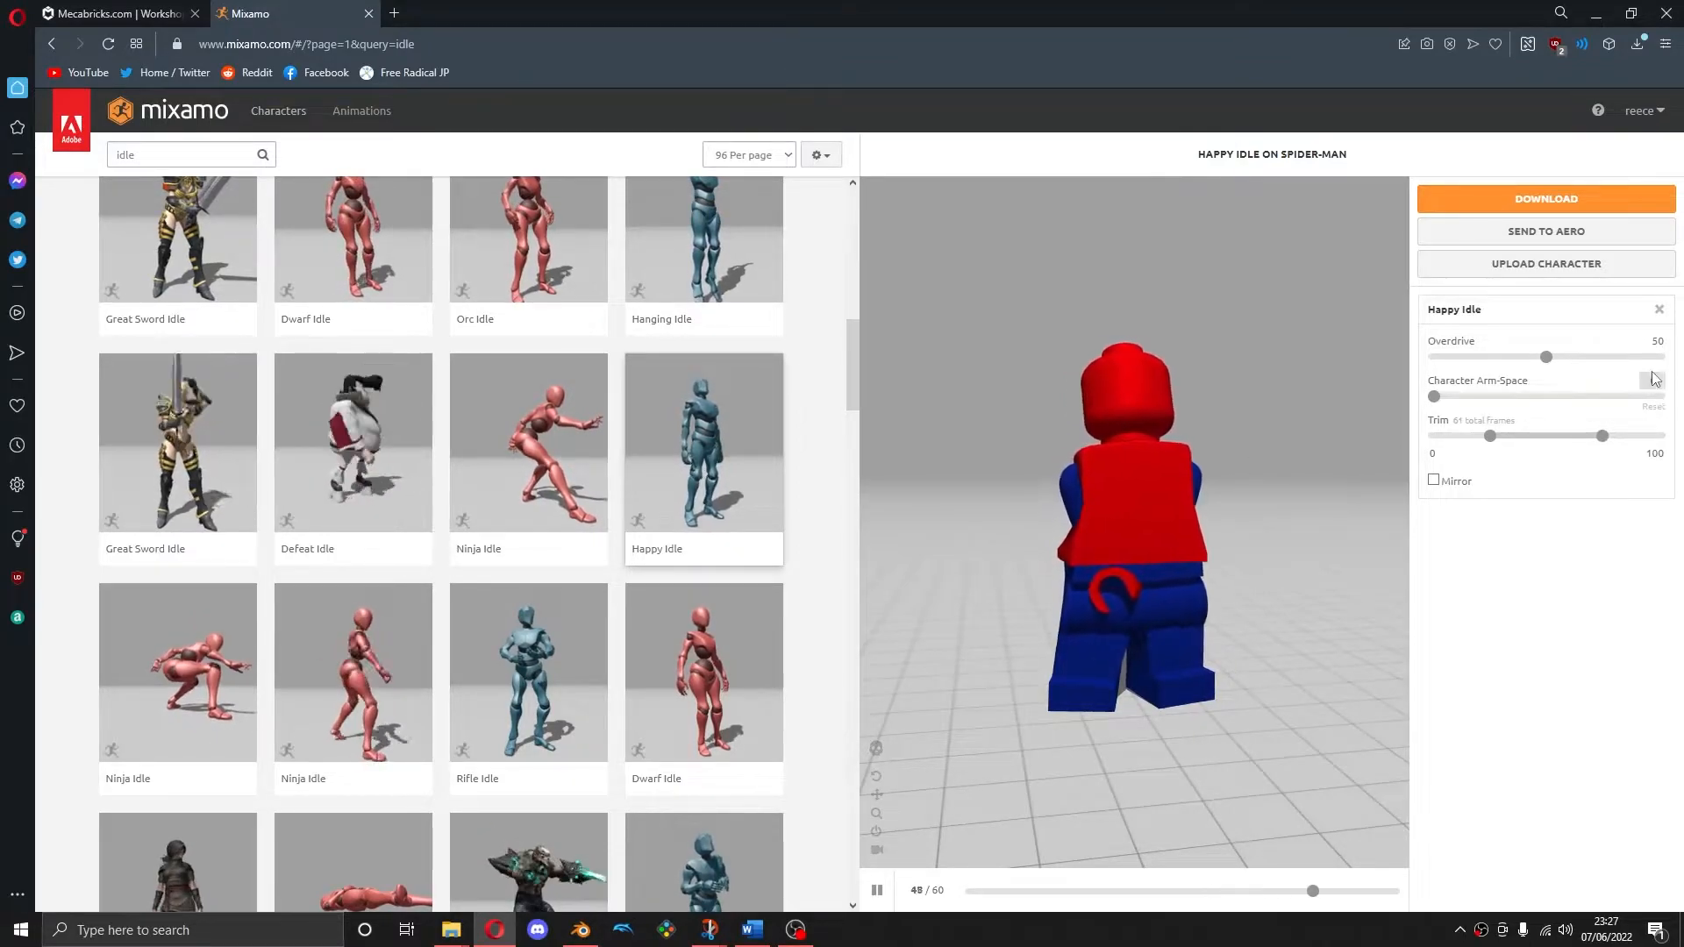
Set Happy Idle's Character Arm-Space to 75 and check the arms on the minifig
type("75")
key("Return")
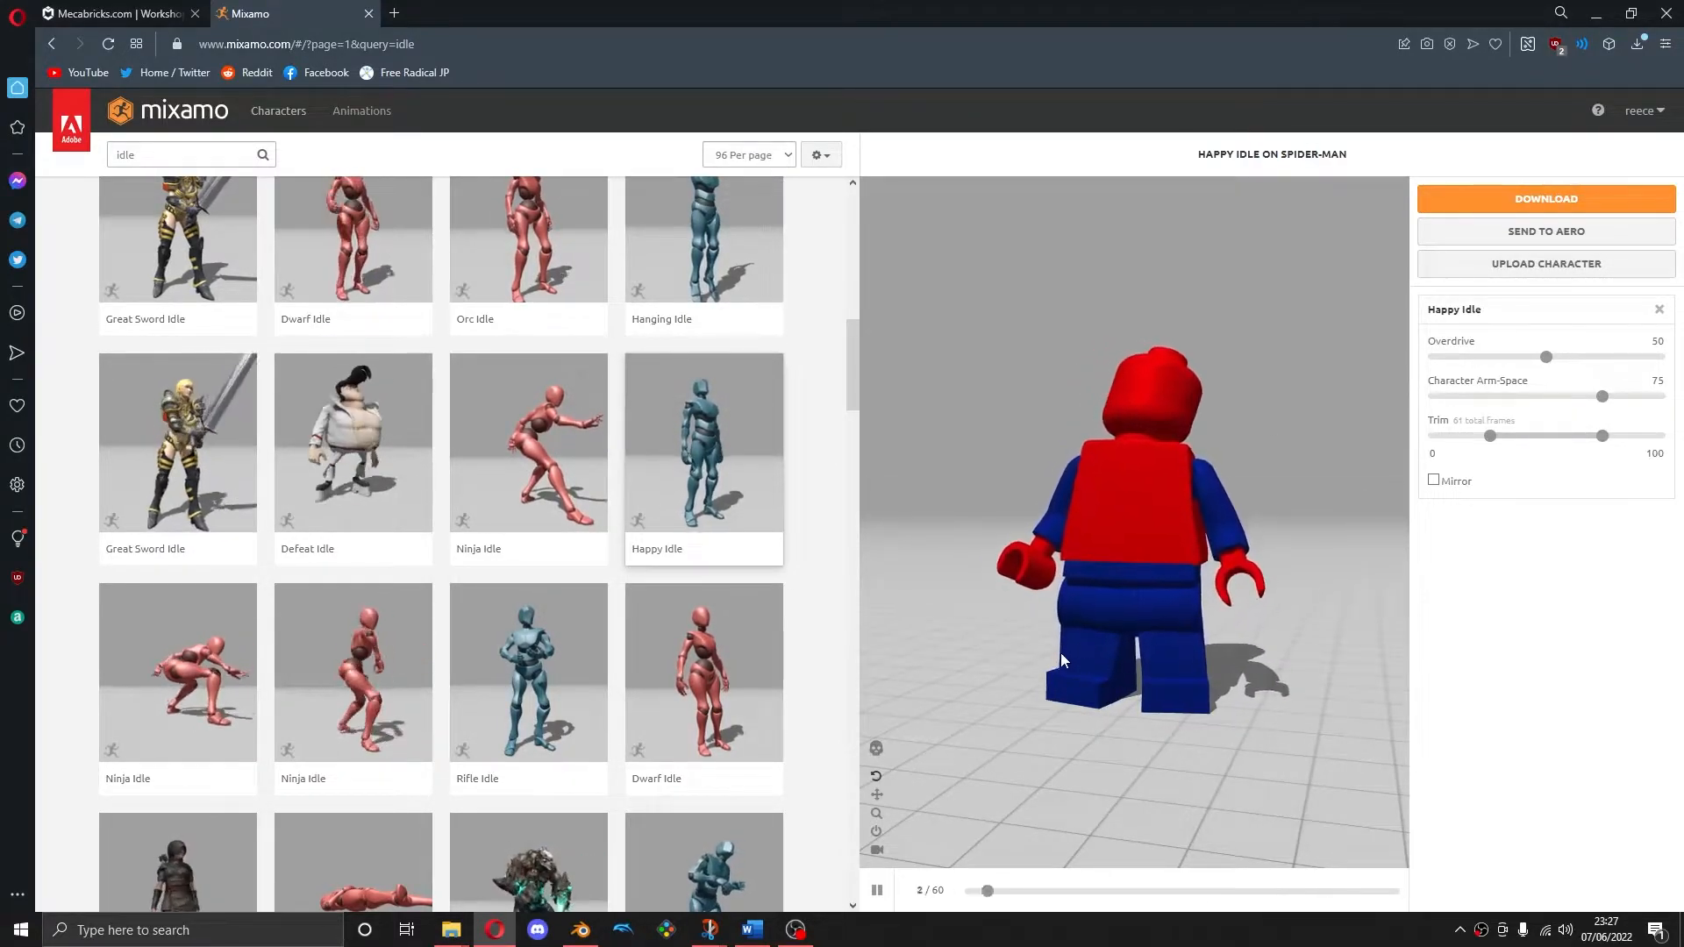
left_click_drag(1053, 667, 1105, 677)
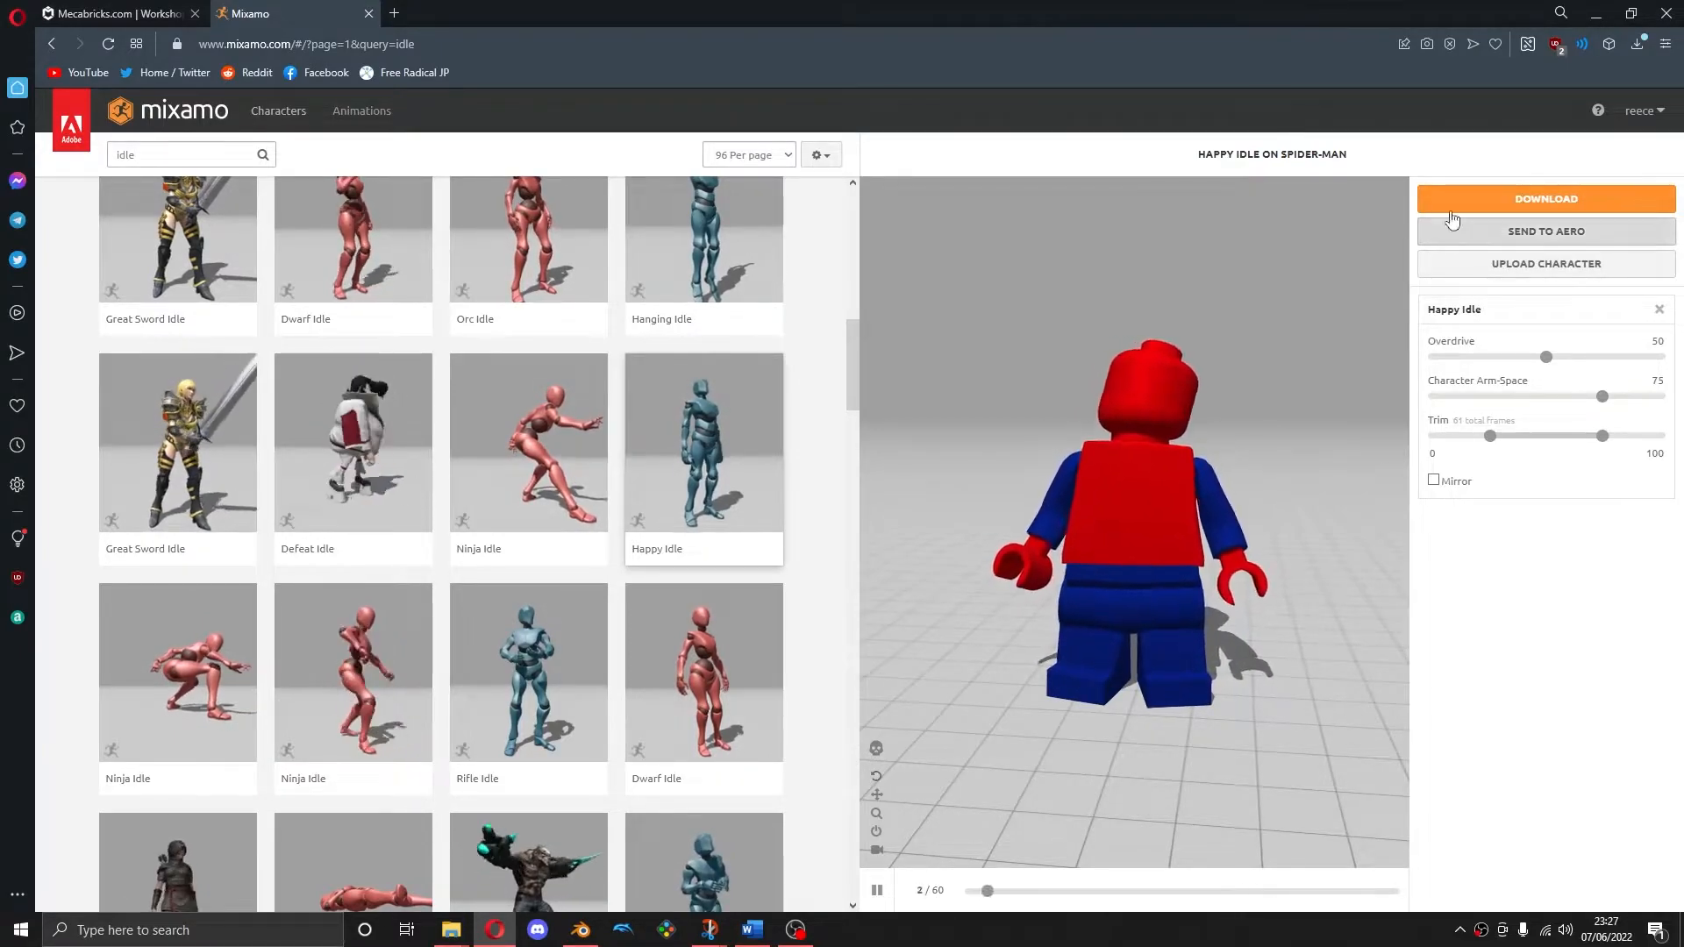
Download Happy Idle as FBX Binary without skin at 30 frames per second, saving the file as Idle
left_click(1546, 198)
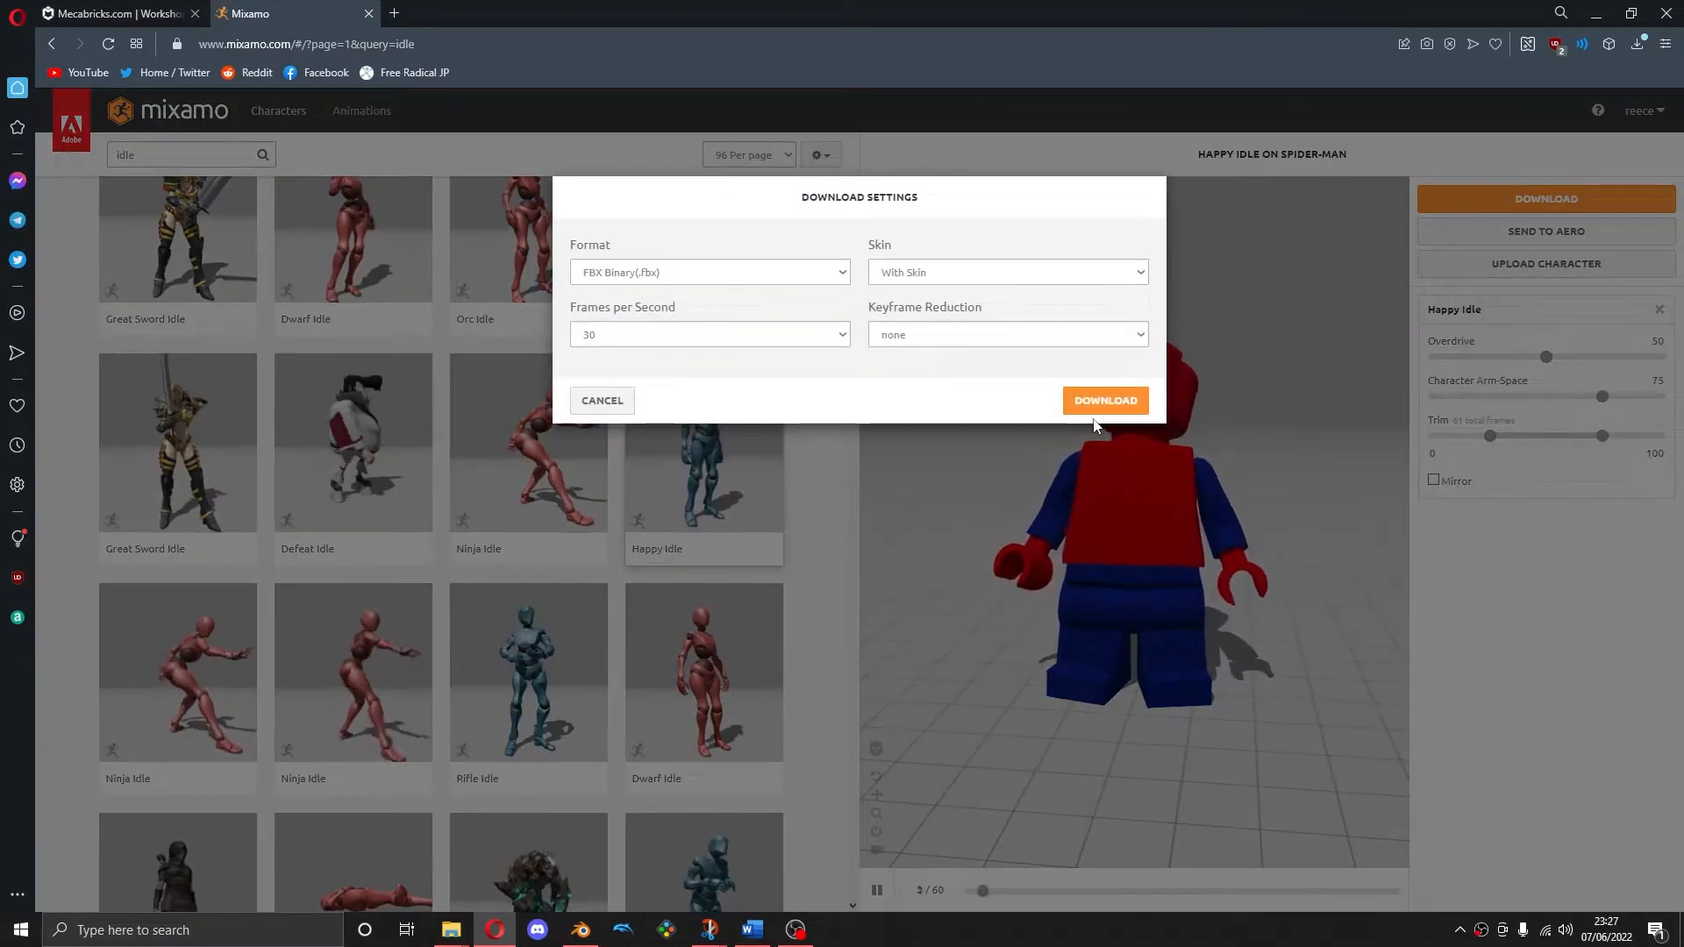
left_click(919, 273)
left_click(919, 306)
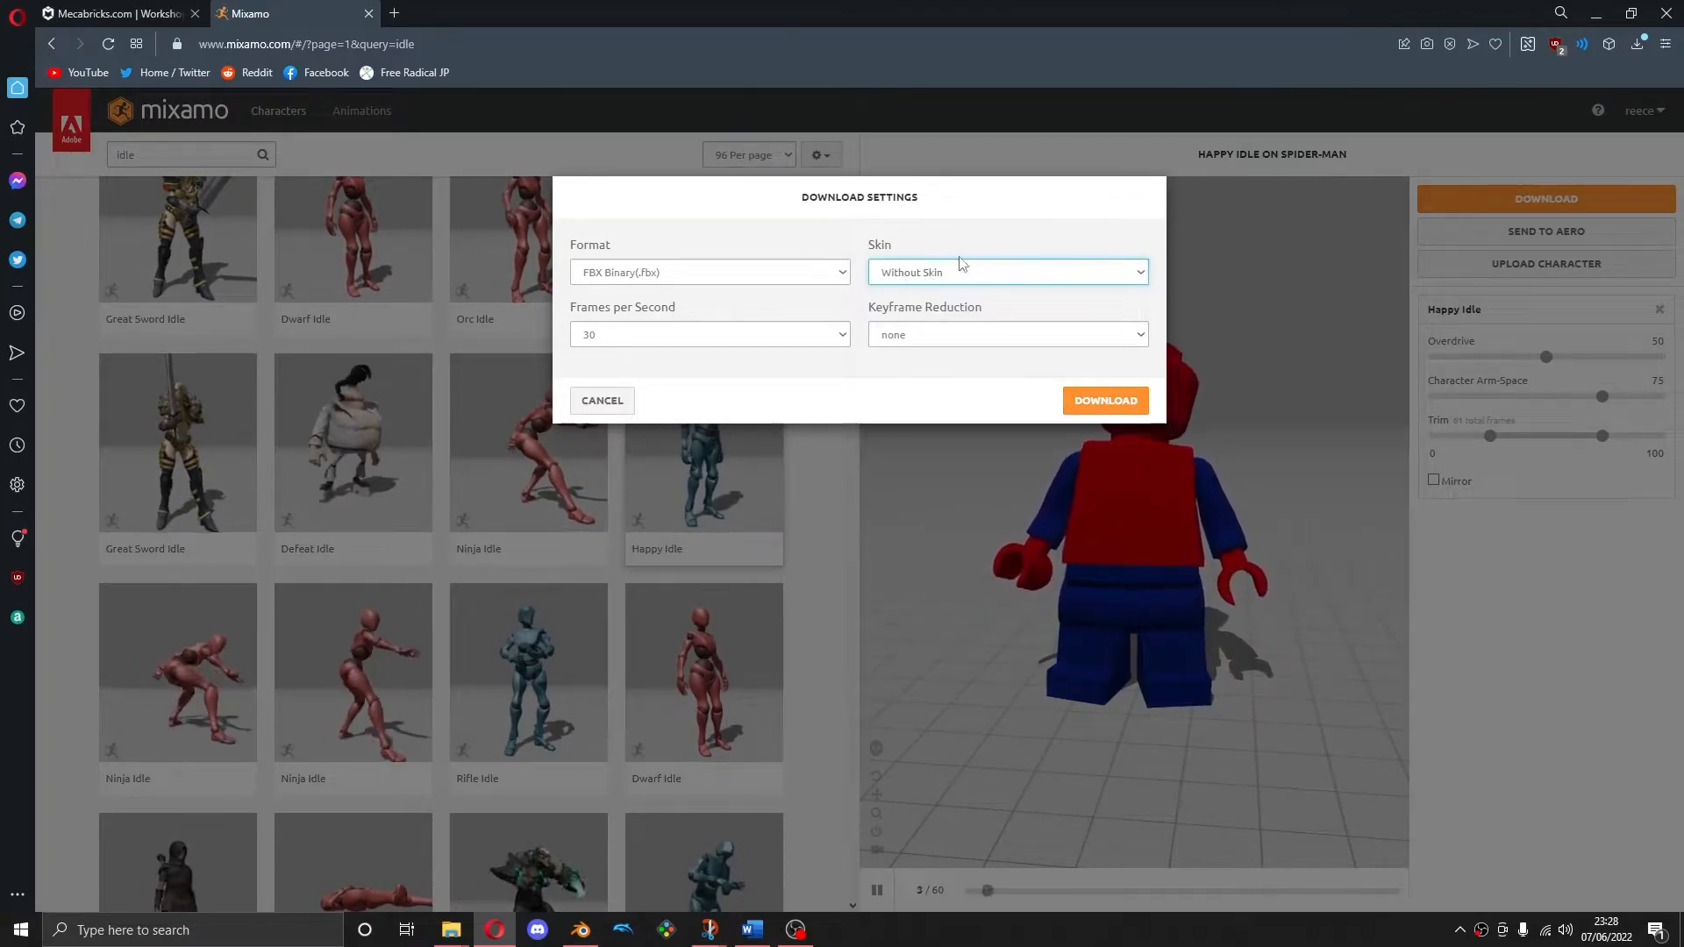
left_click(1105, 400)
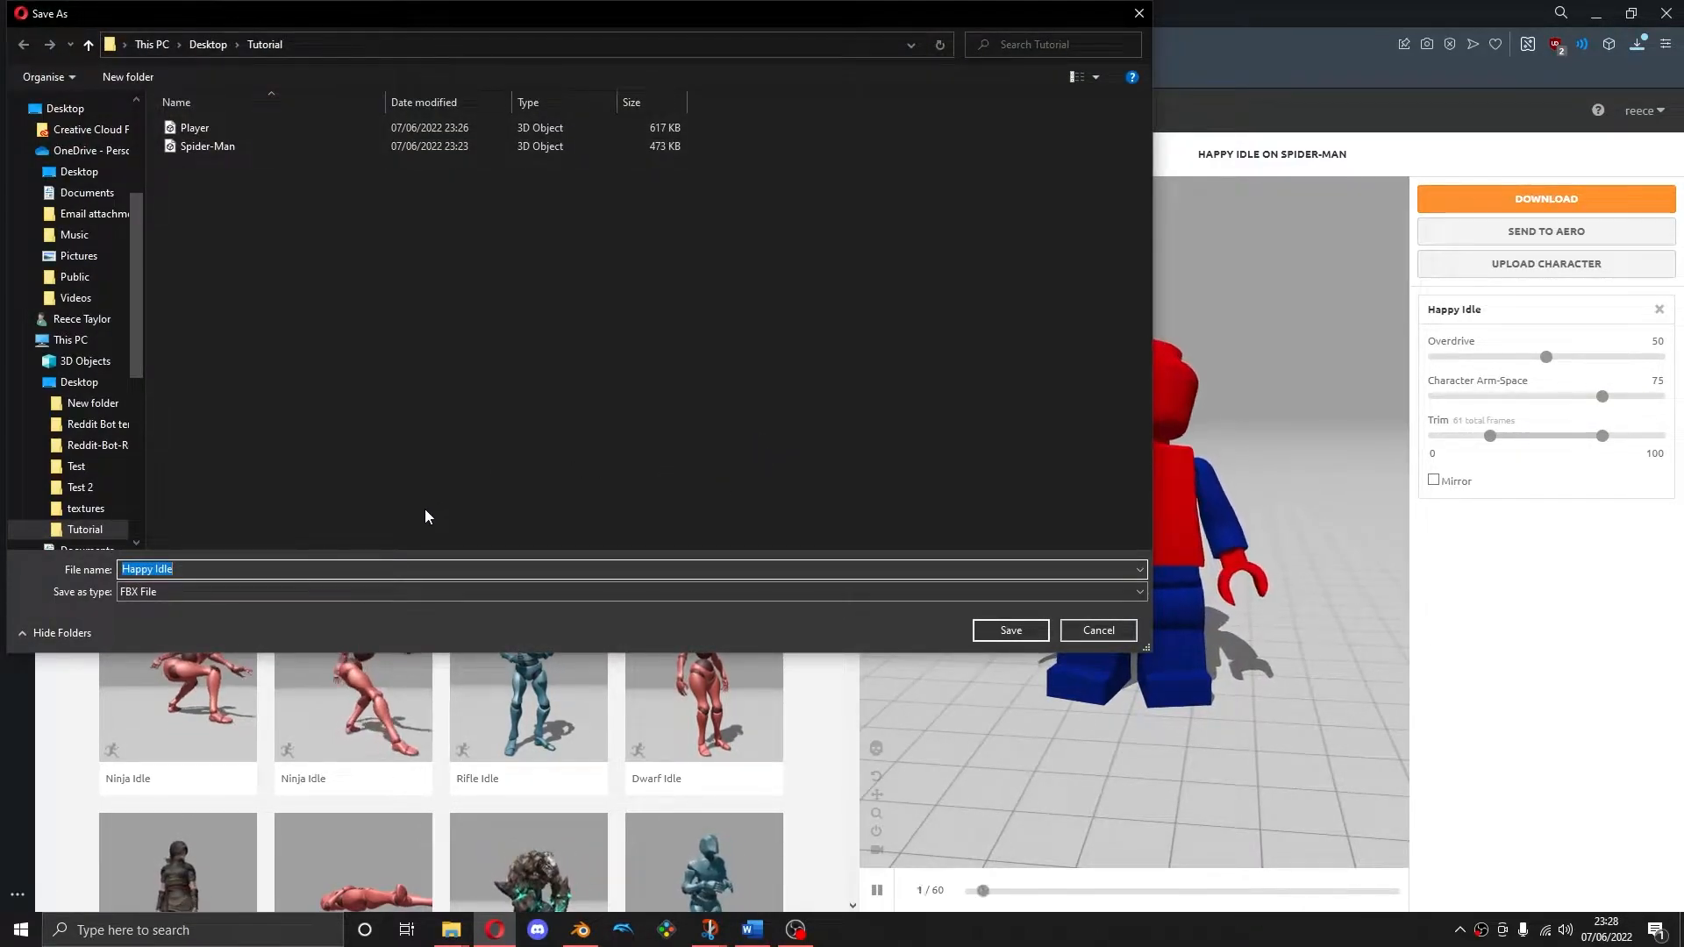
key("Return")
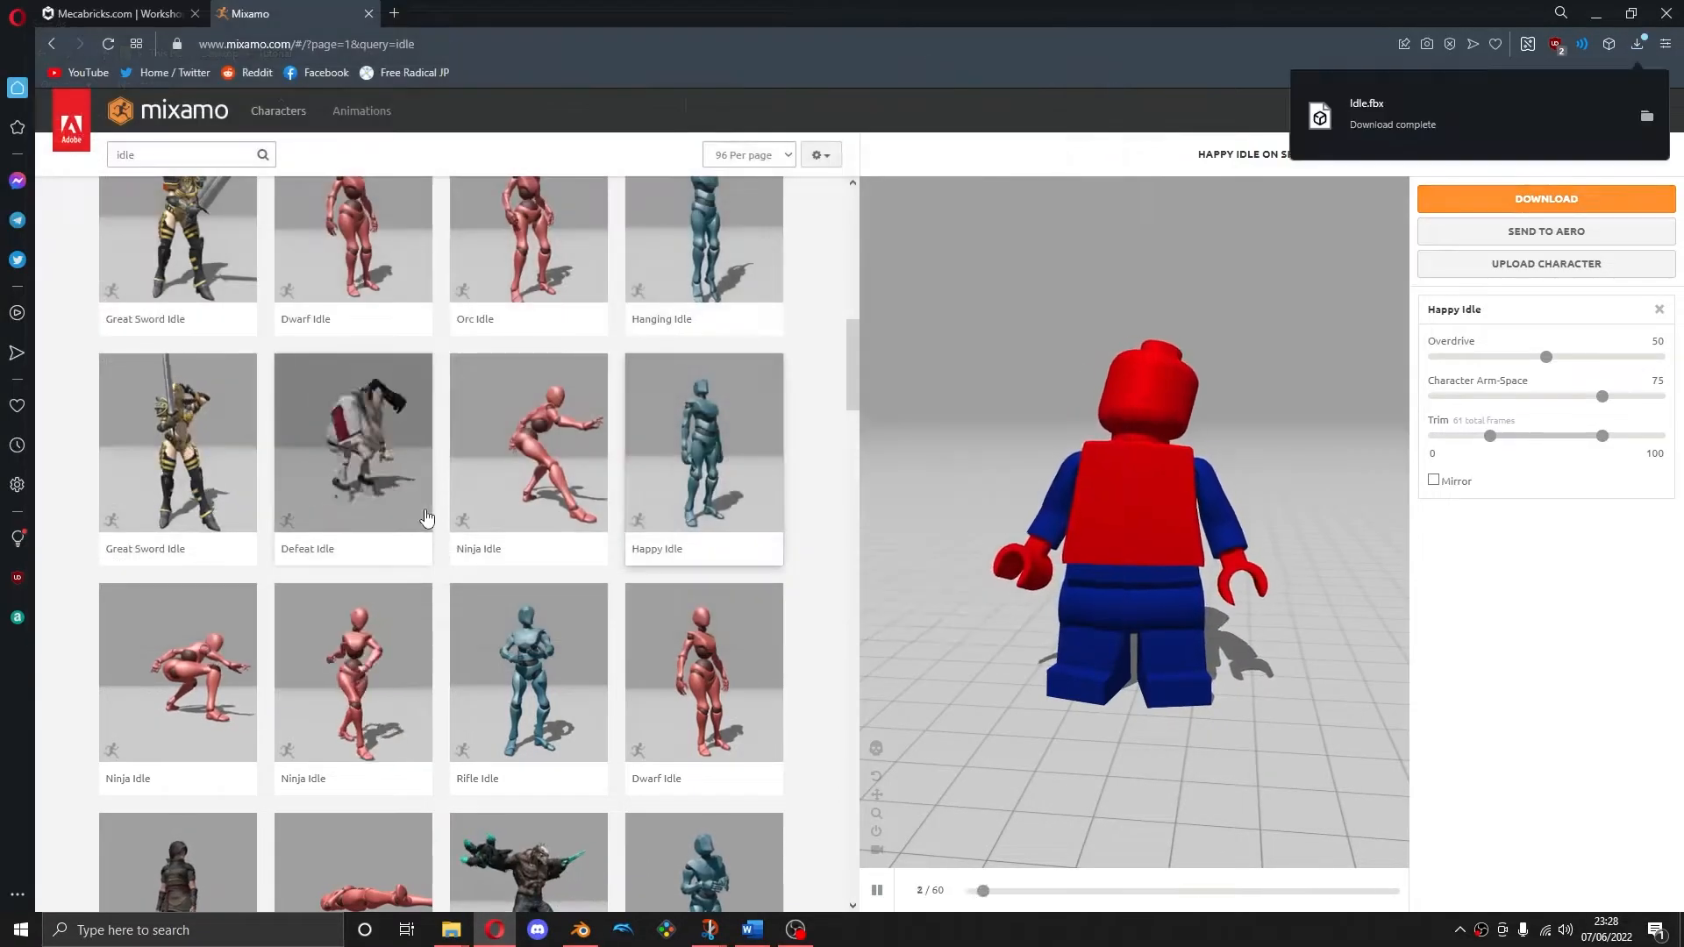
Search the animations for "standard walk" and apply the Walking animation to the minifig
double_click(127, 154)
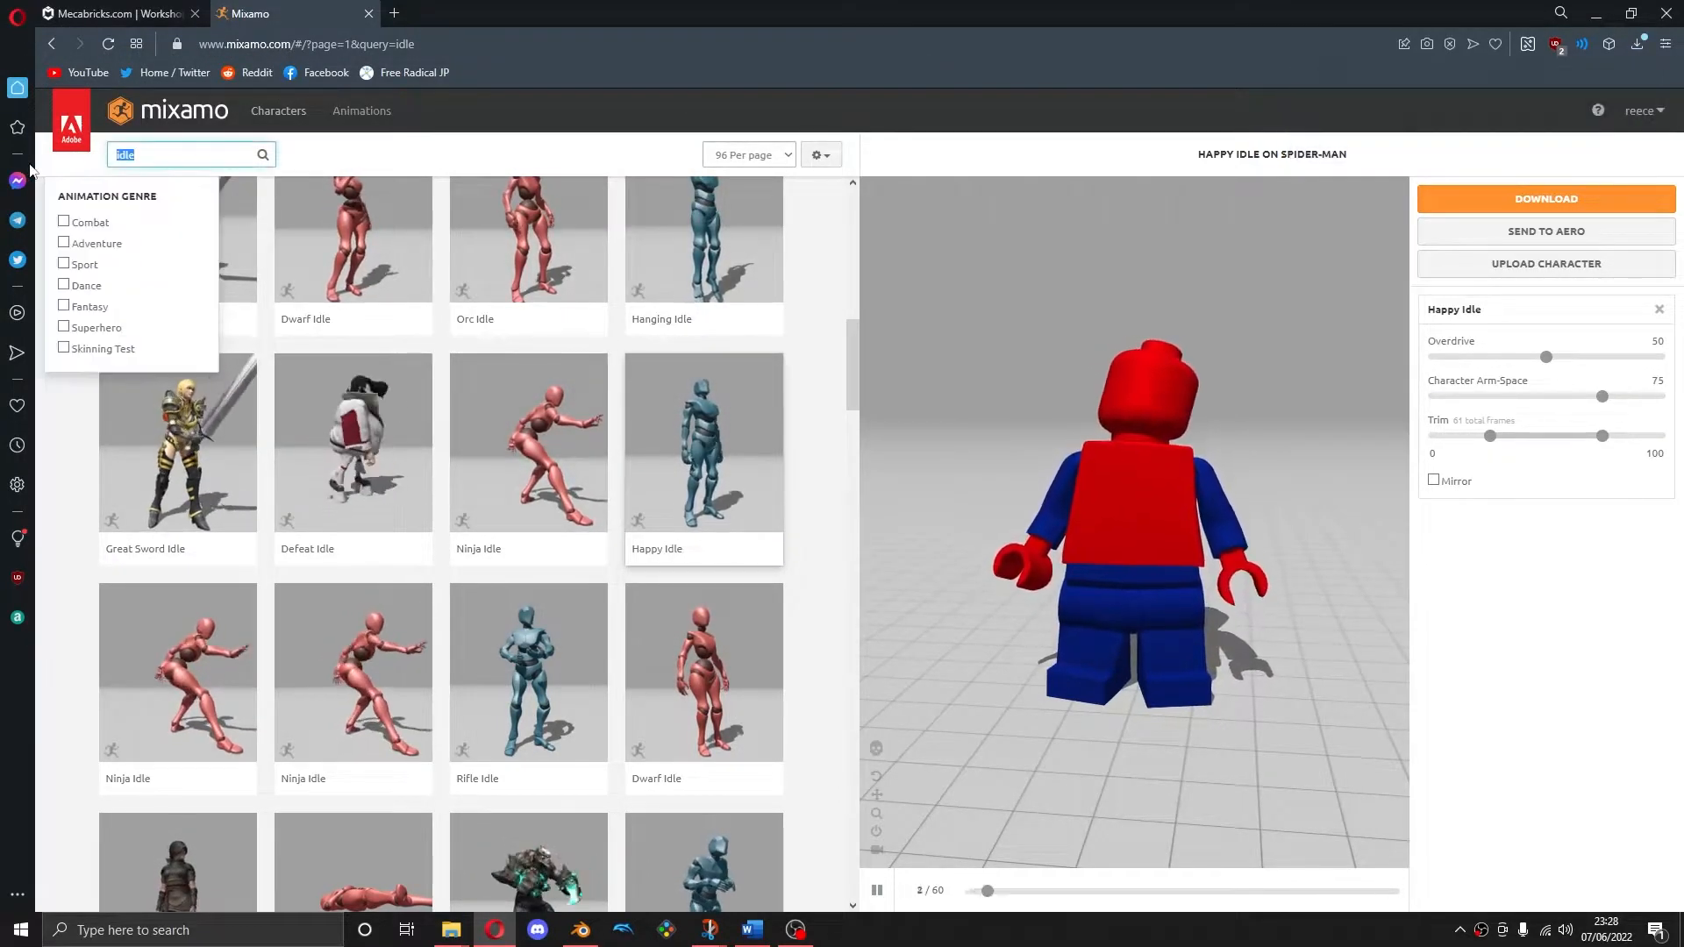
type("s")
key("BackSpace")
type("standard walk")
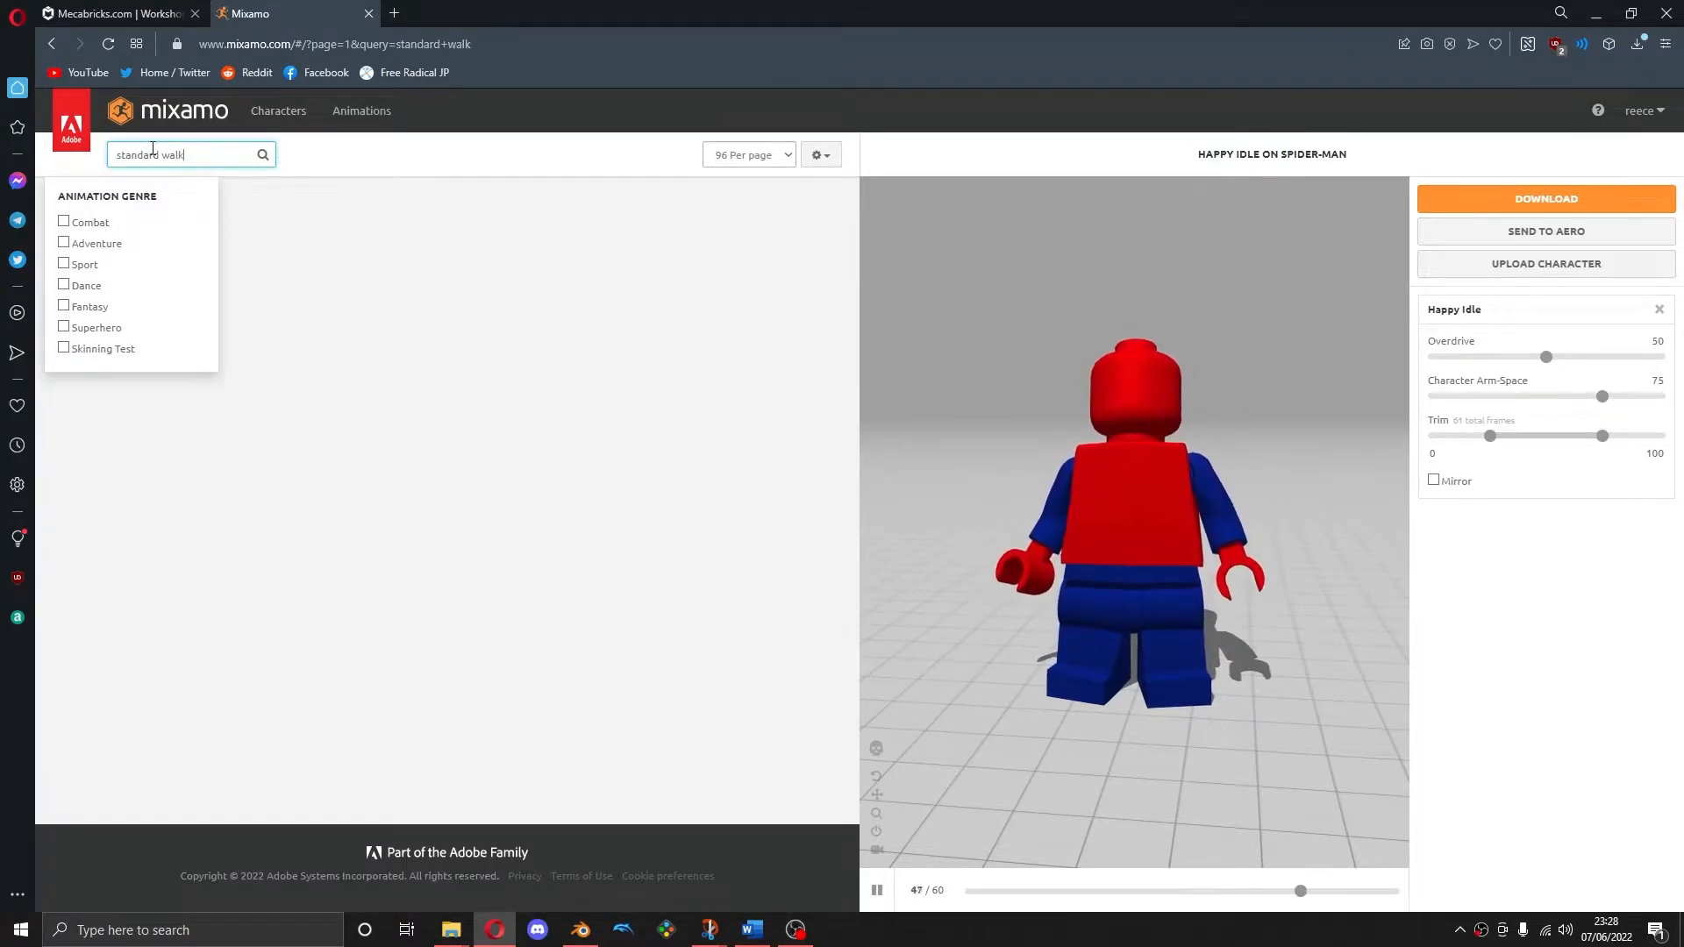
left_click(451, 185)
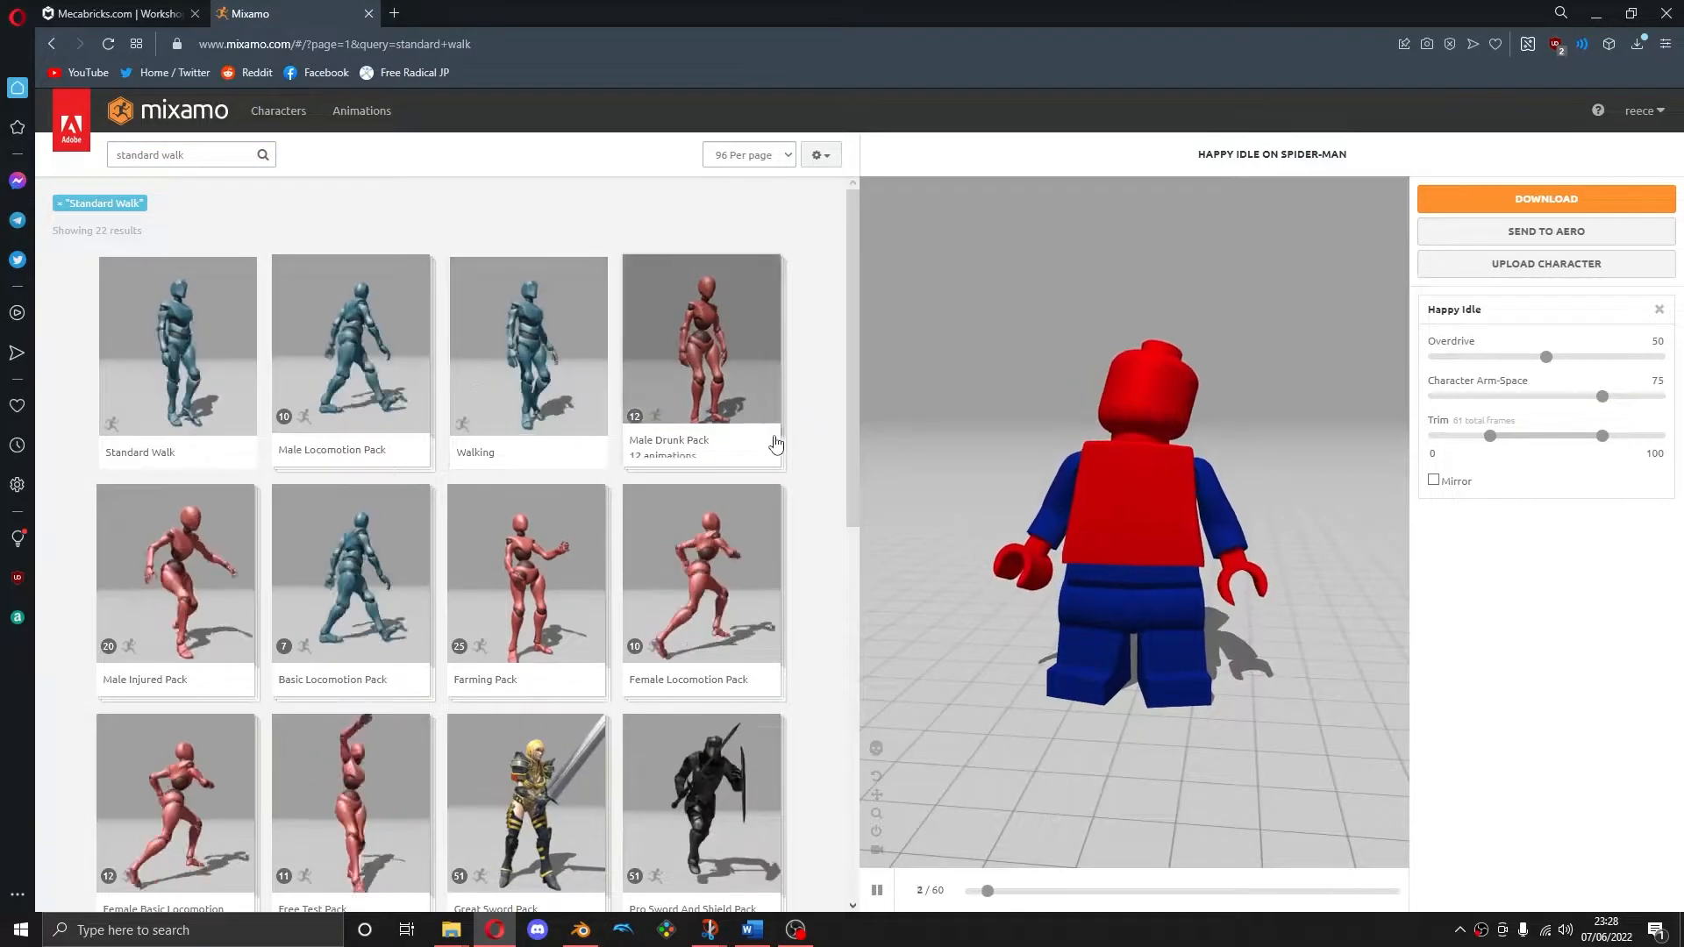
left_click(556, 403)
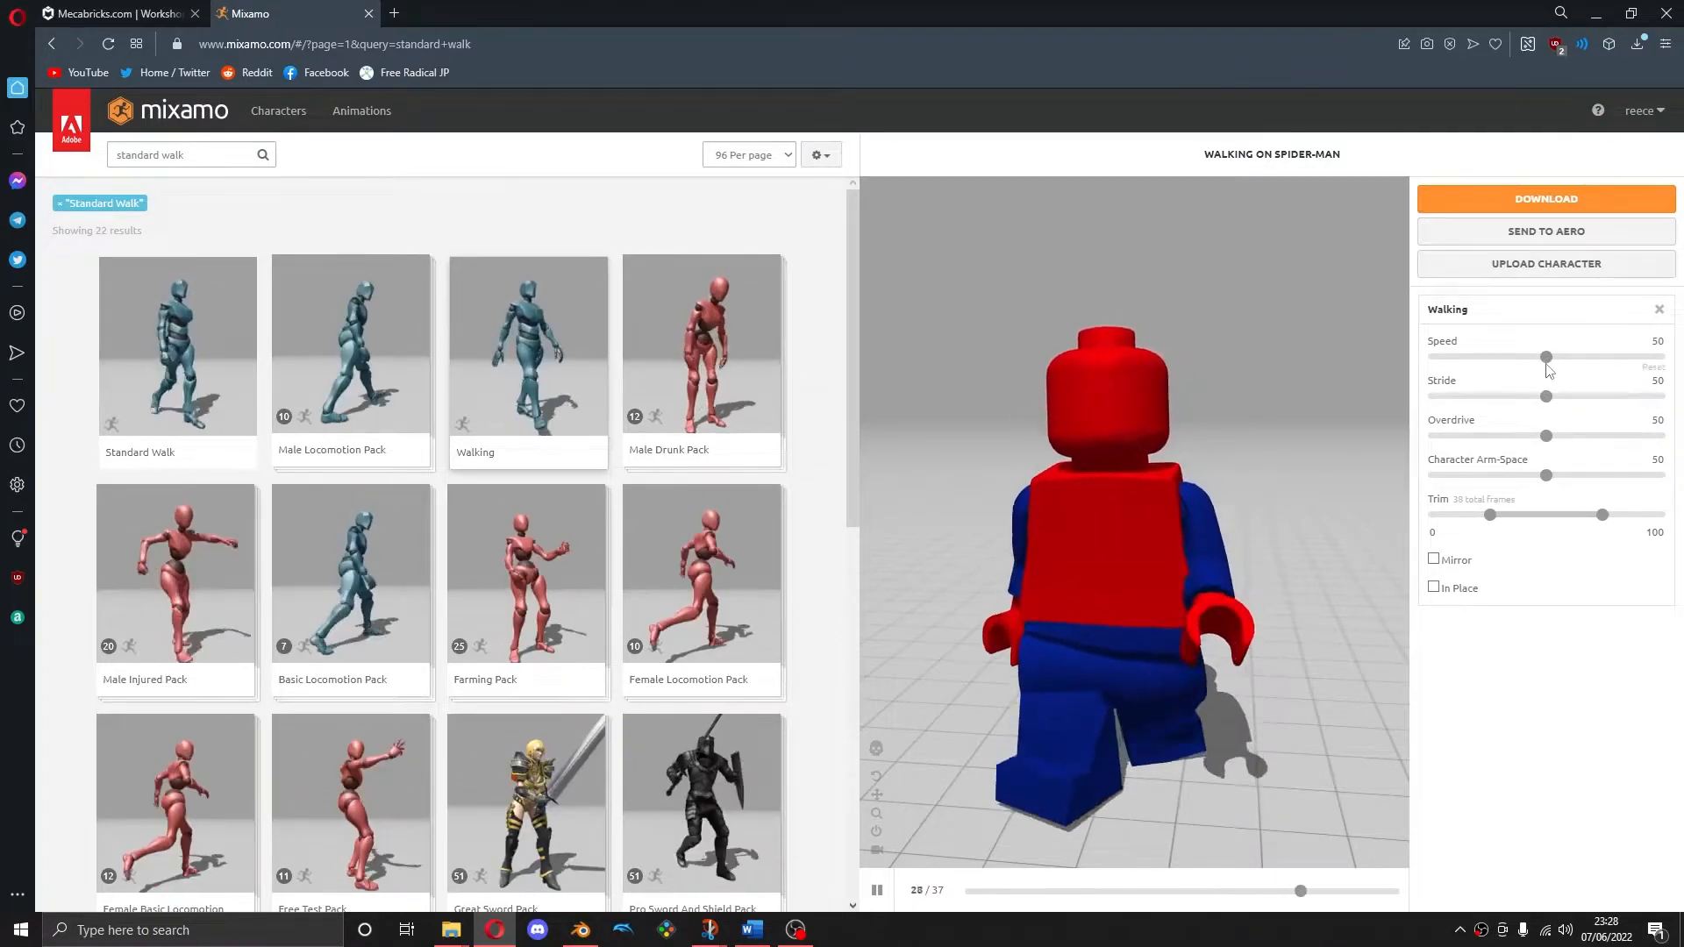
Set the Walking animation's Speed to 75 and Character Arm-Space to 75, and check the walk from the side
left_click_drag(1547, 364, 1556, 360)
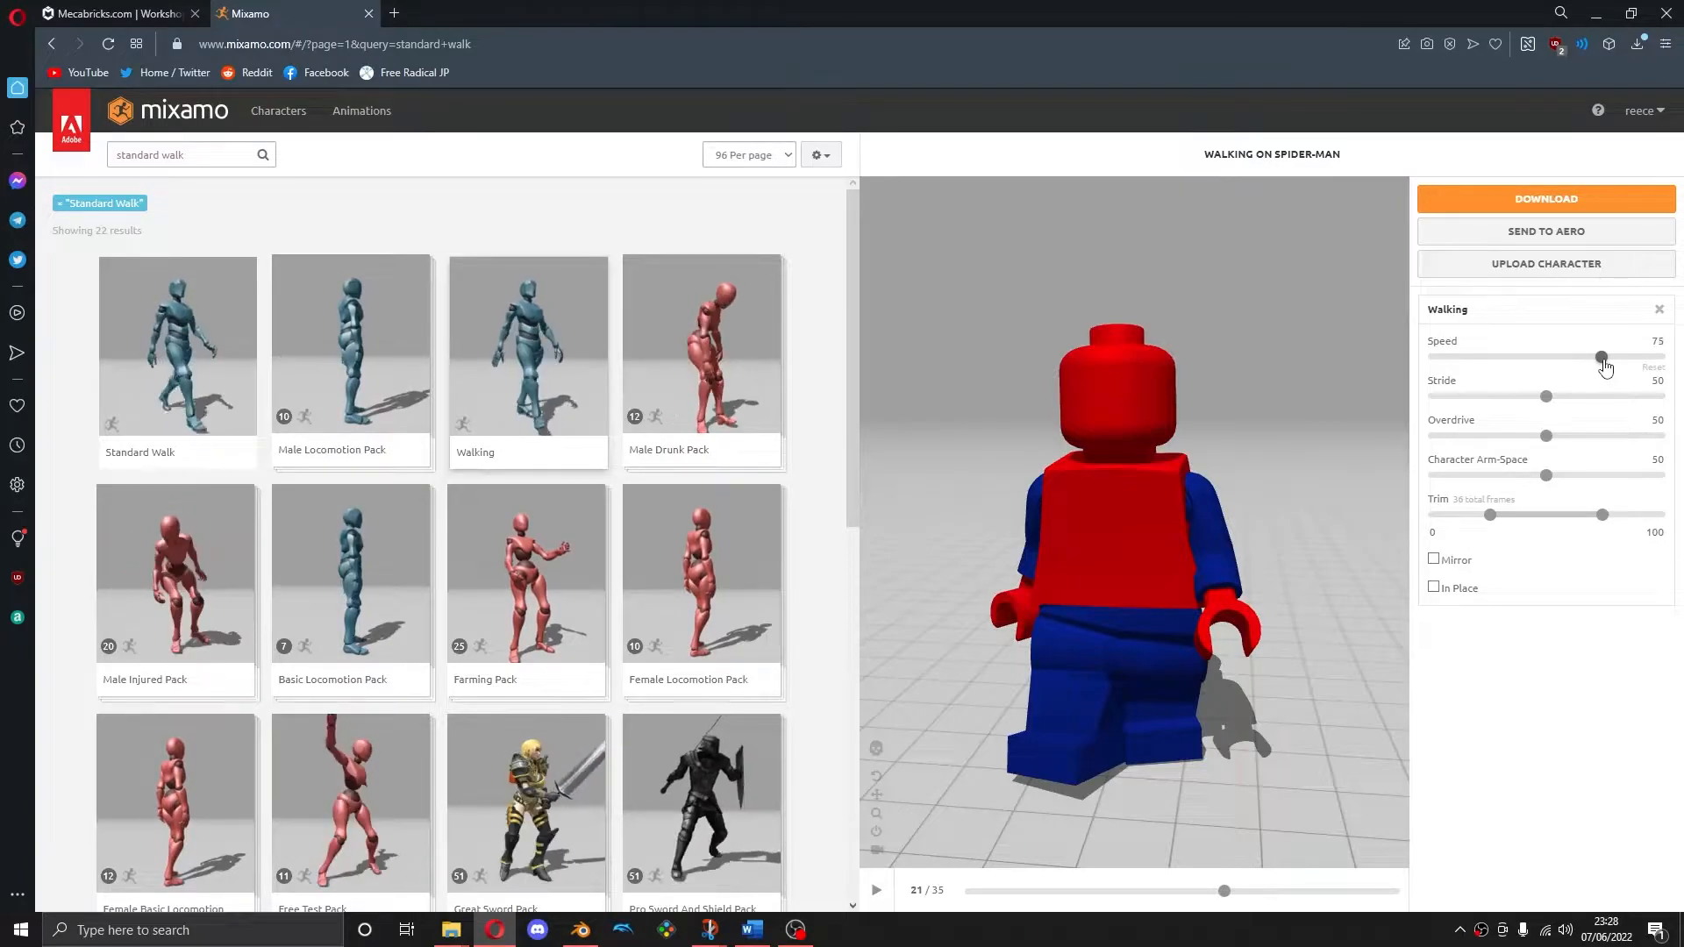
left_click_drag(1604, 366, 1606, 361)
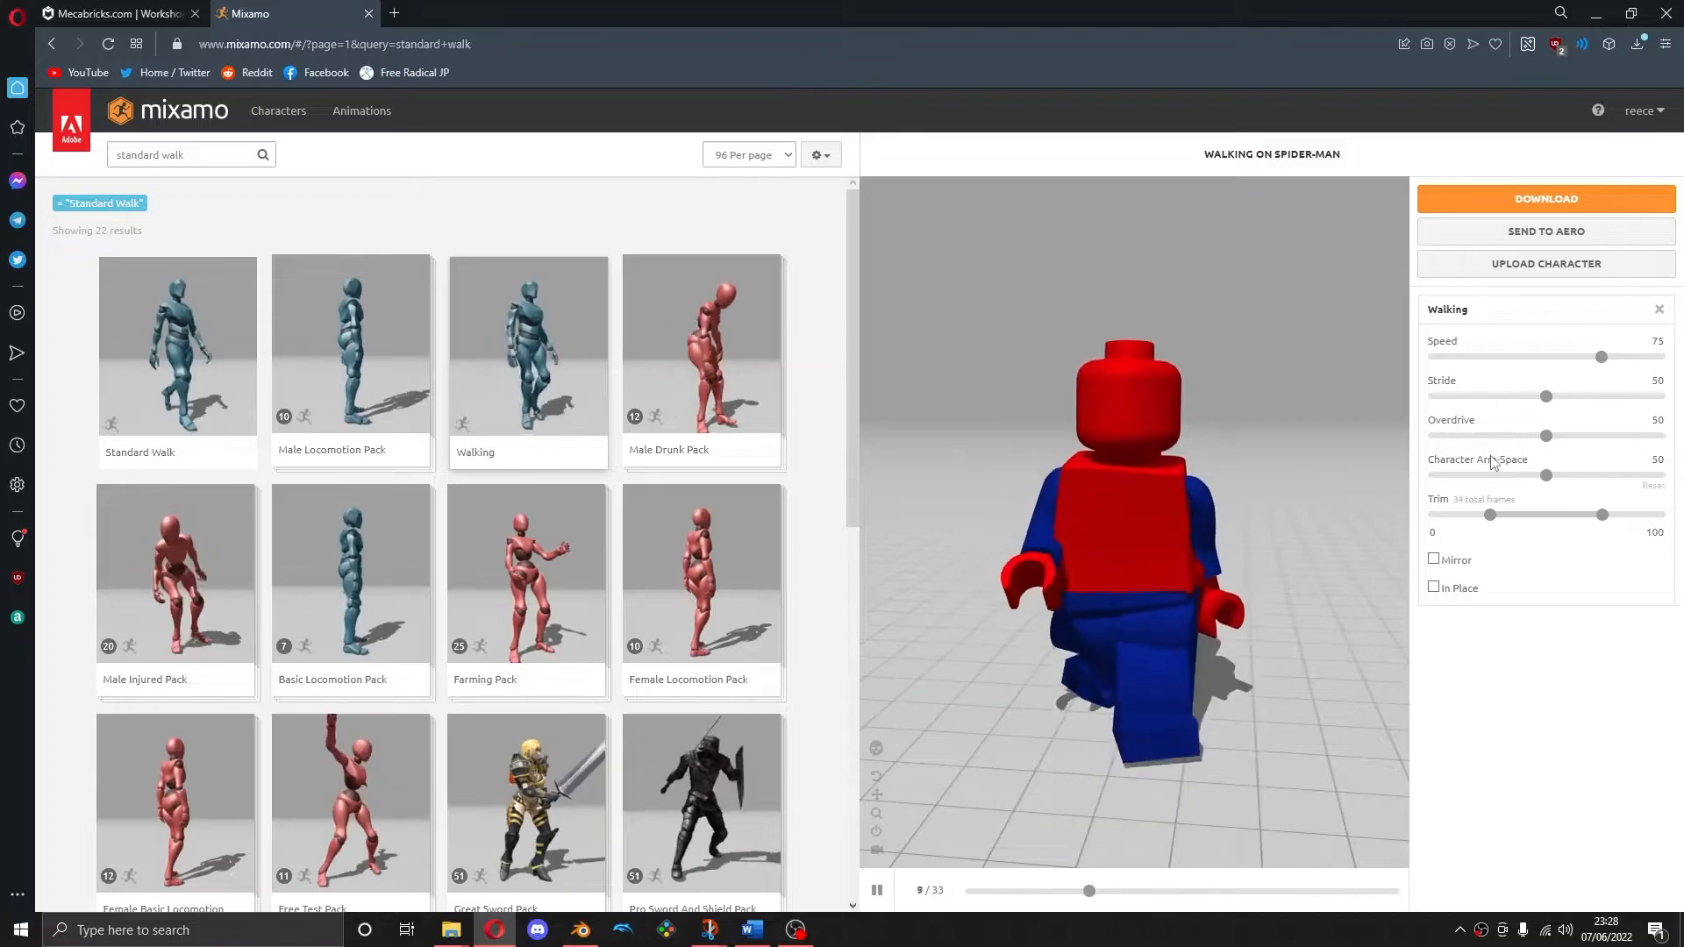
left_click_drag(1547, 481, 1604, 488)
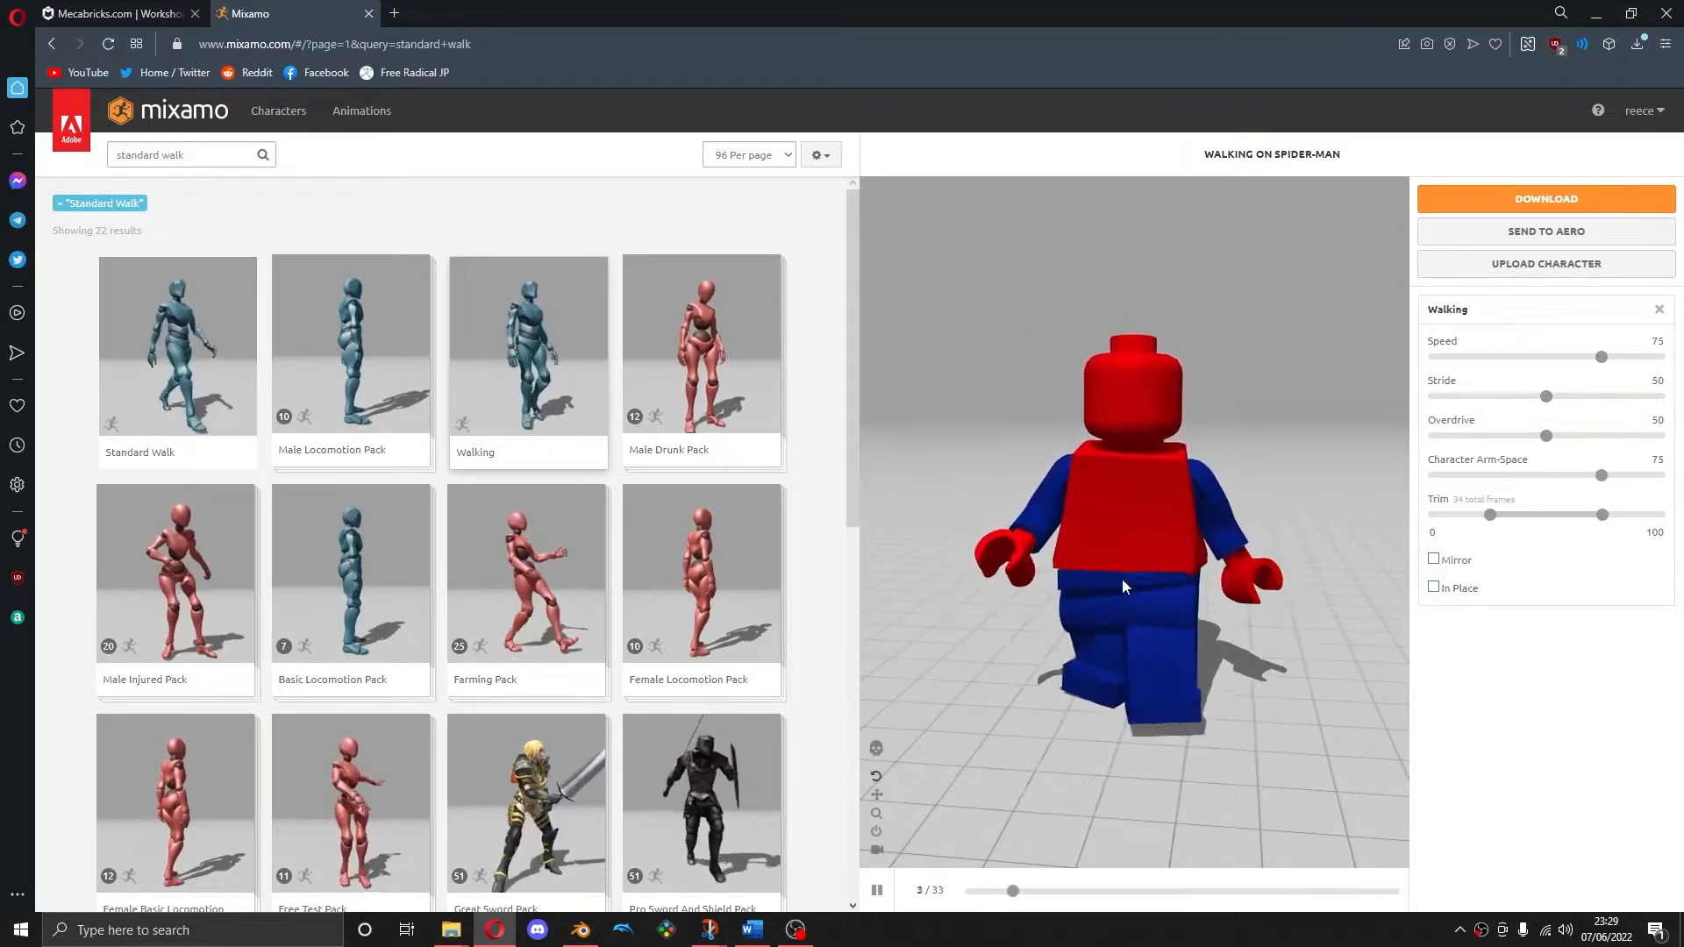
left_click_drag(1190, 581, 1145, 609)
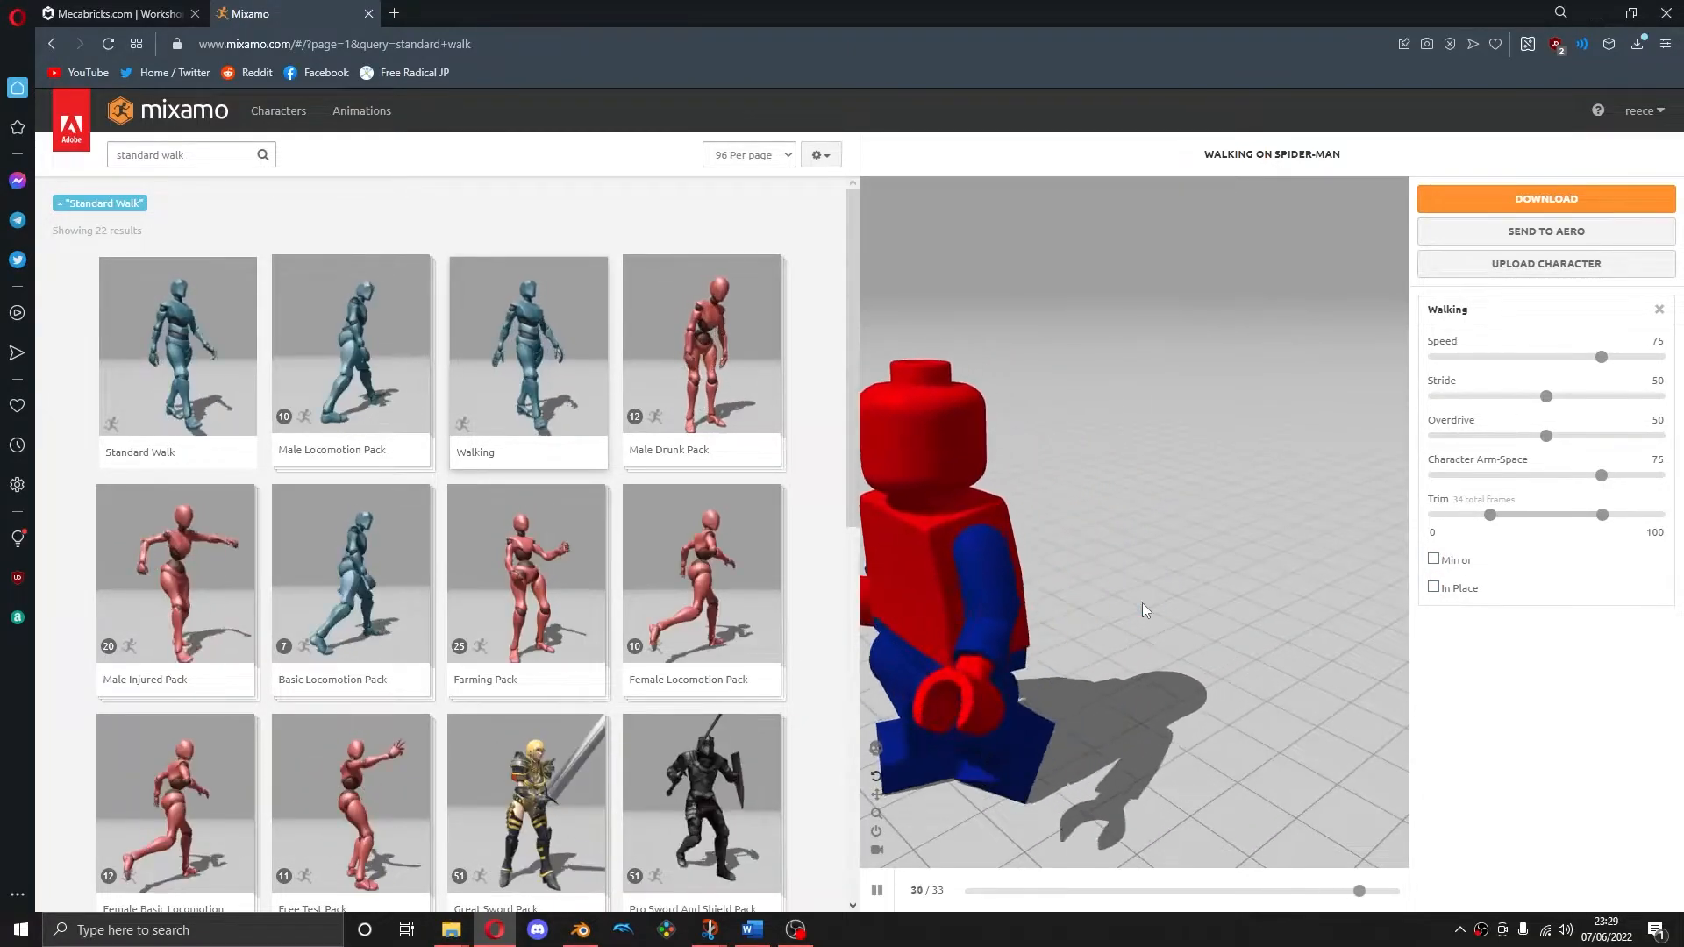
Keep the Walking animation in place and download it as FBX Binary without skin at 30 frames per second, saving the file as Walking
left_click_drag(1069, 679, 1166, 596)
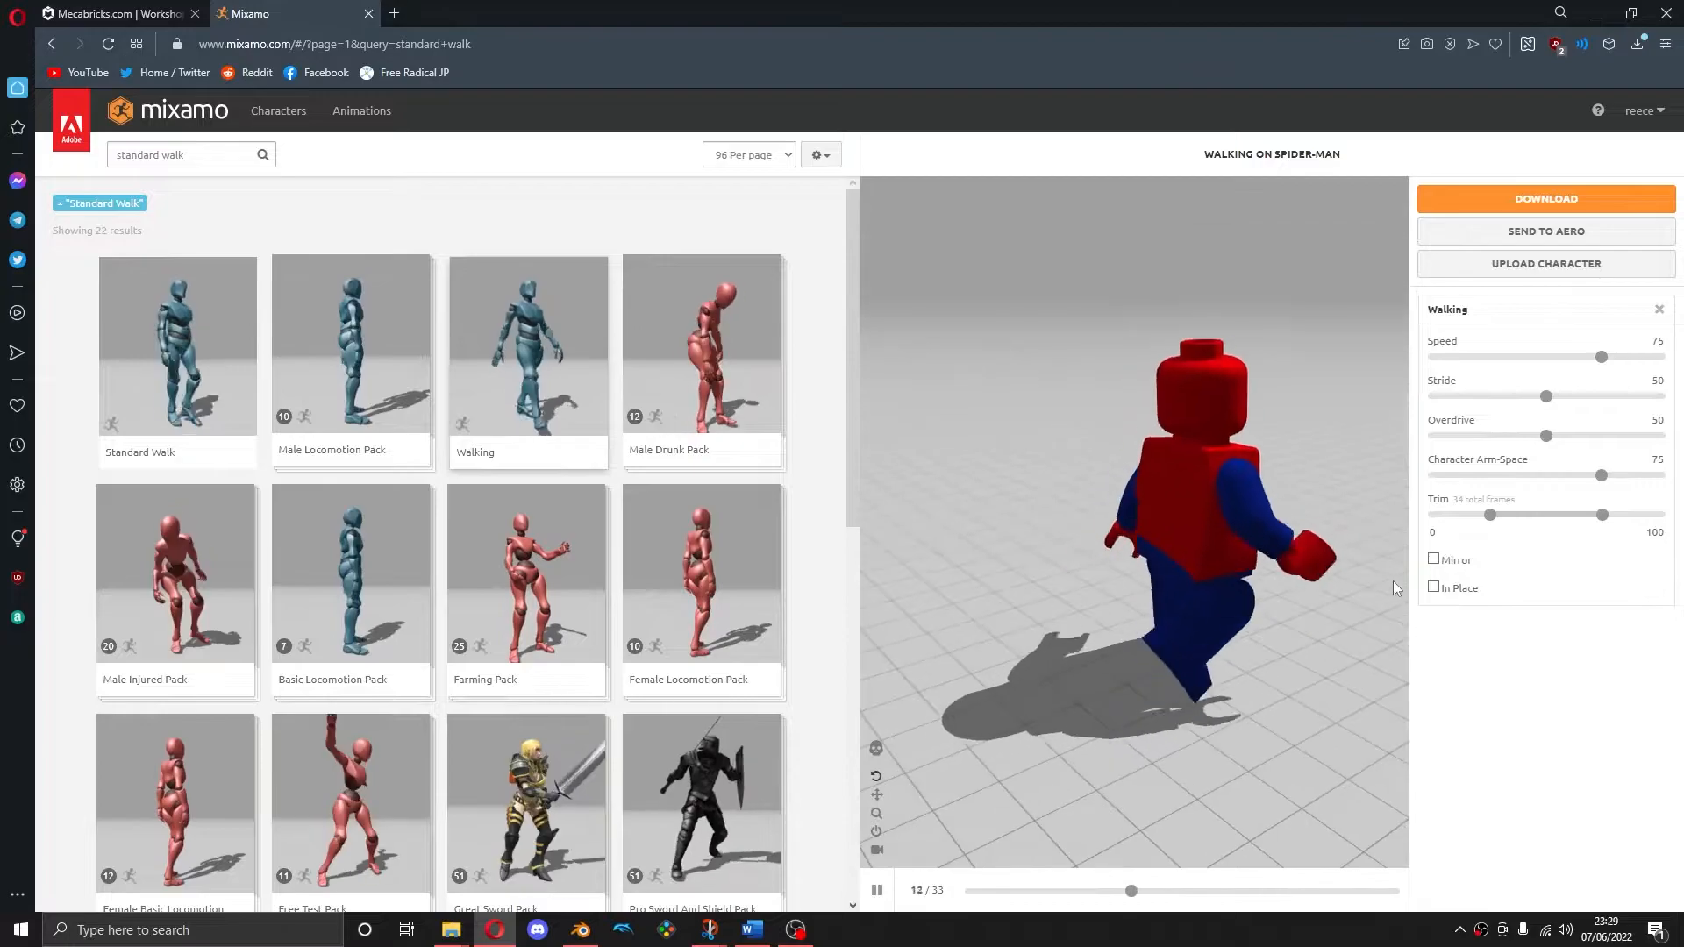
left_click(1433, 587)
left_click_drag(1280, 633, 1102, 594)
left_click(1476, 202)
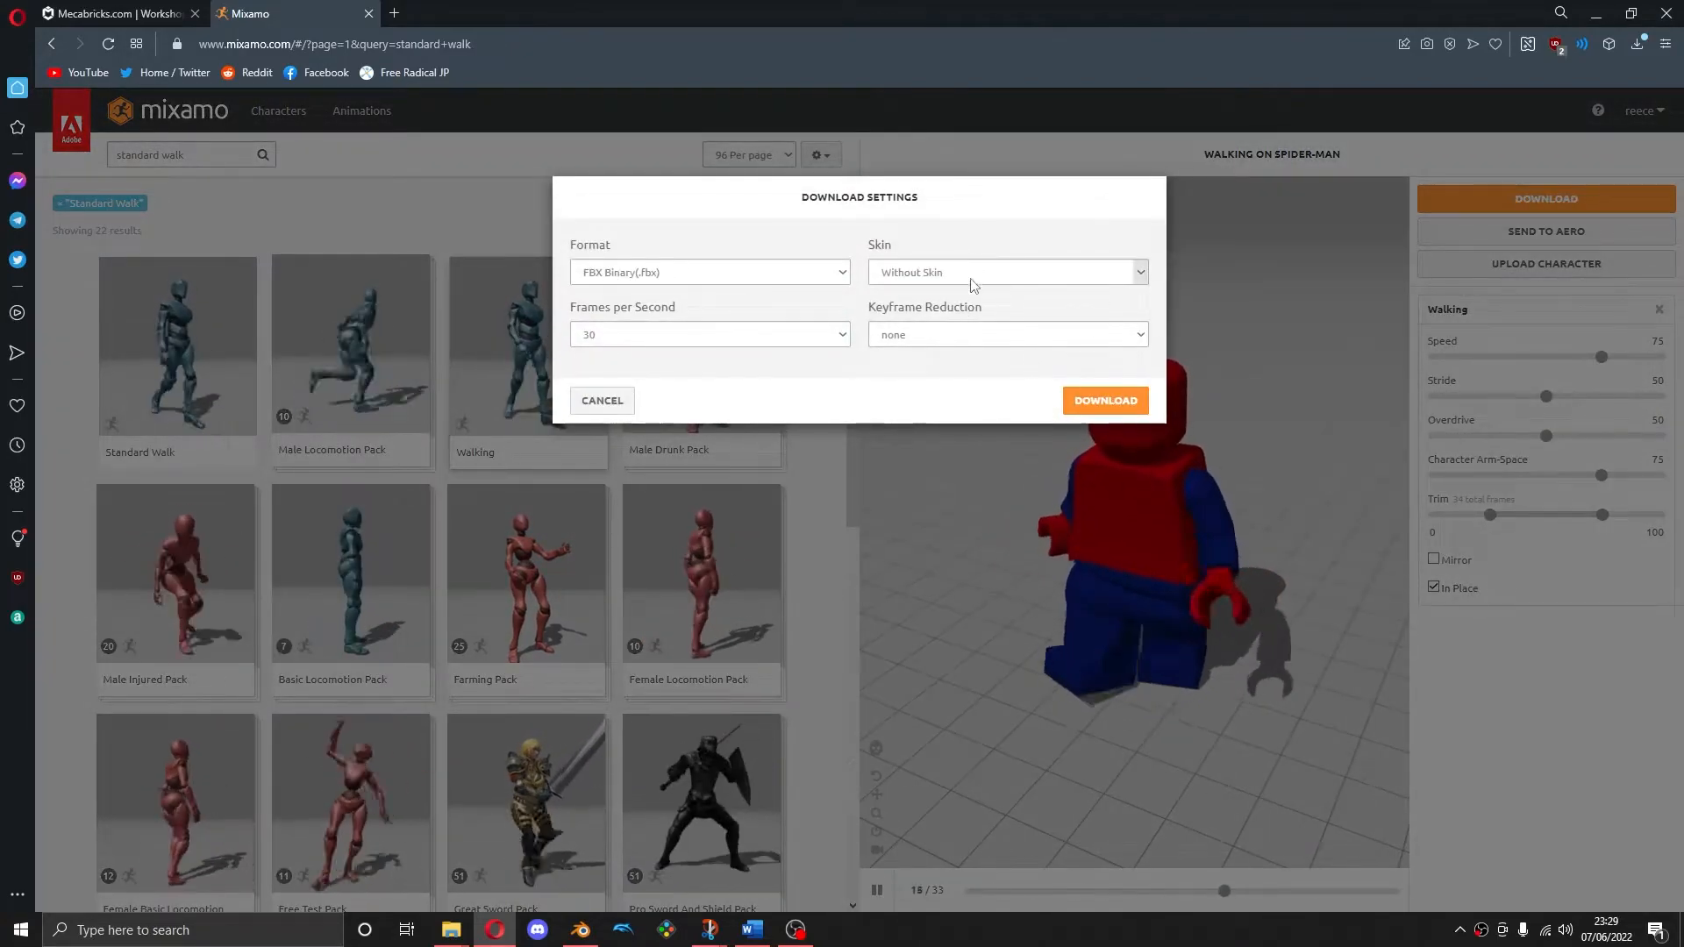
left_click(1105, 400)
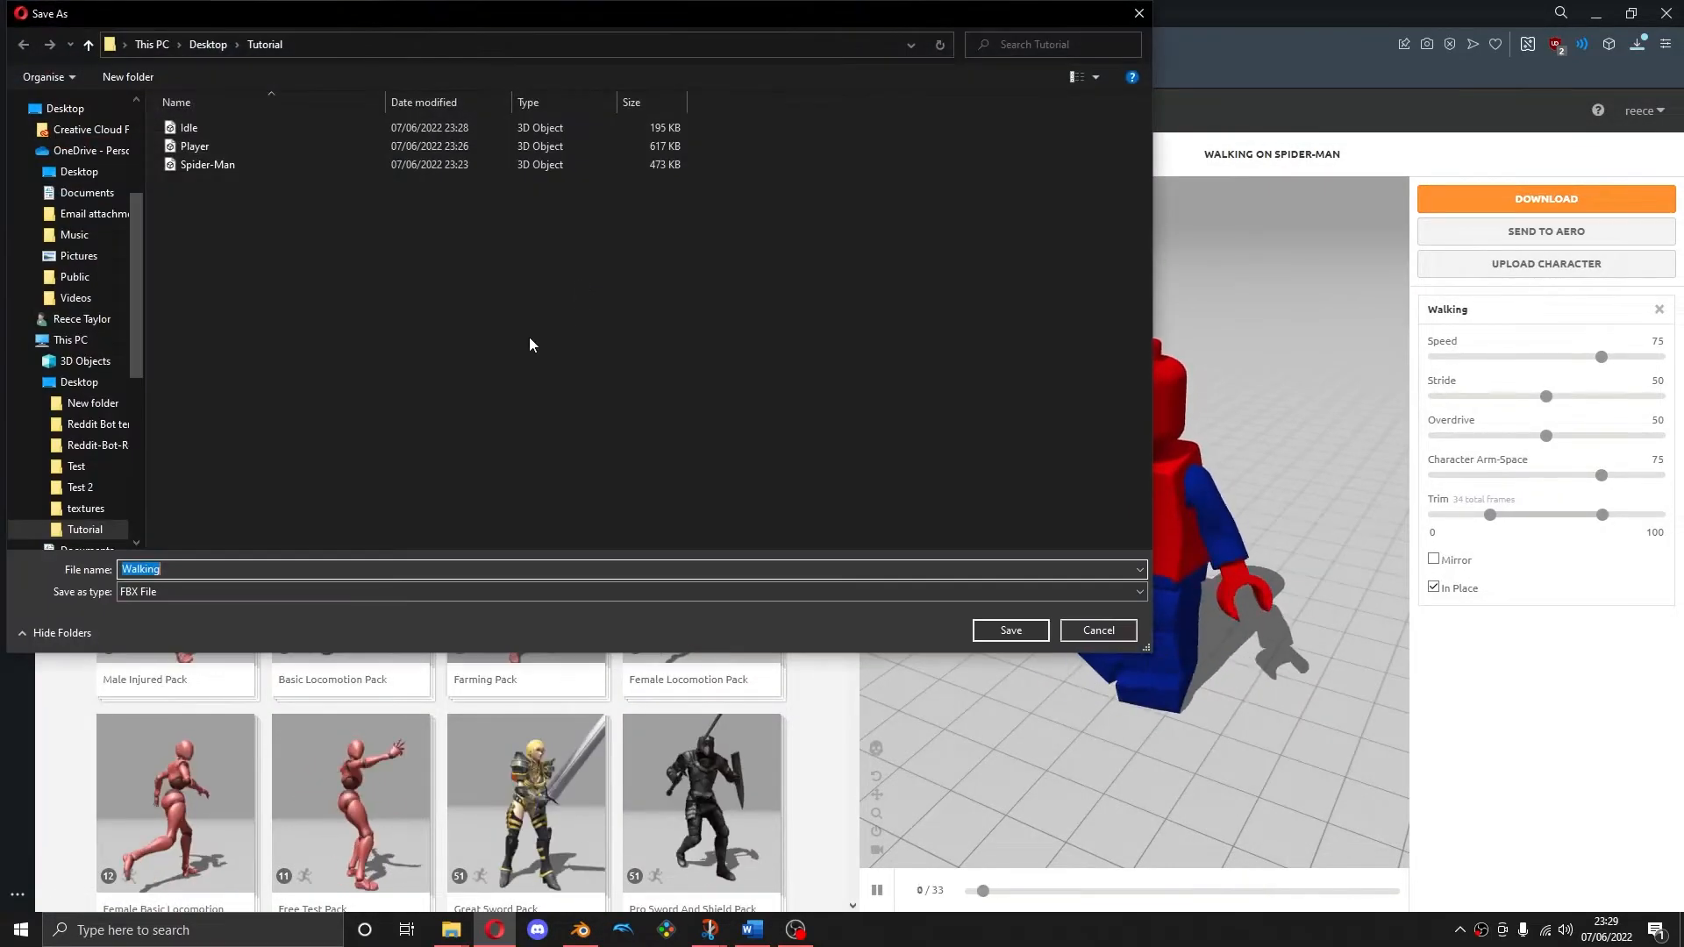
key("Return")
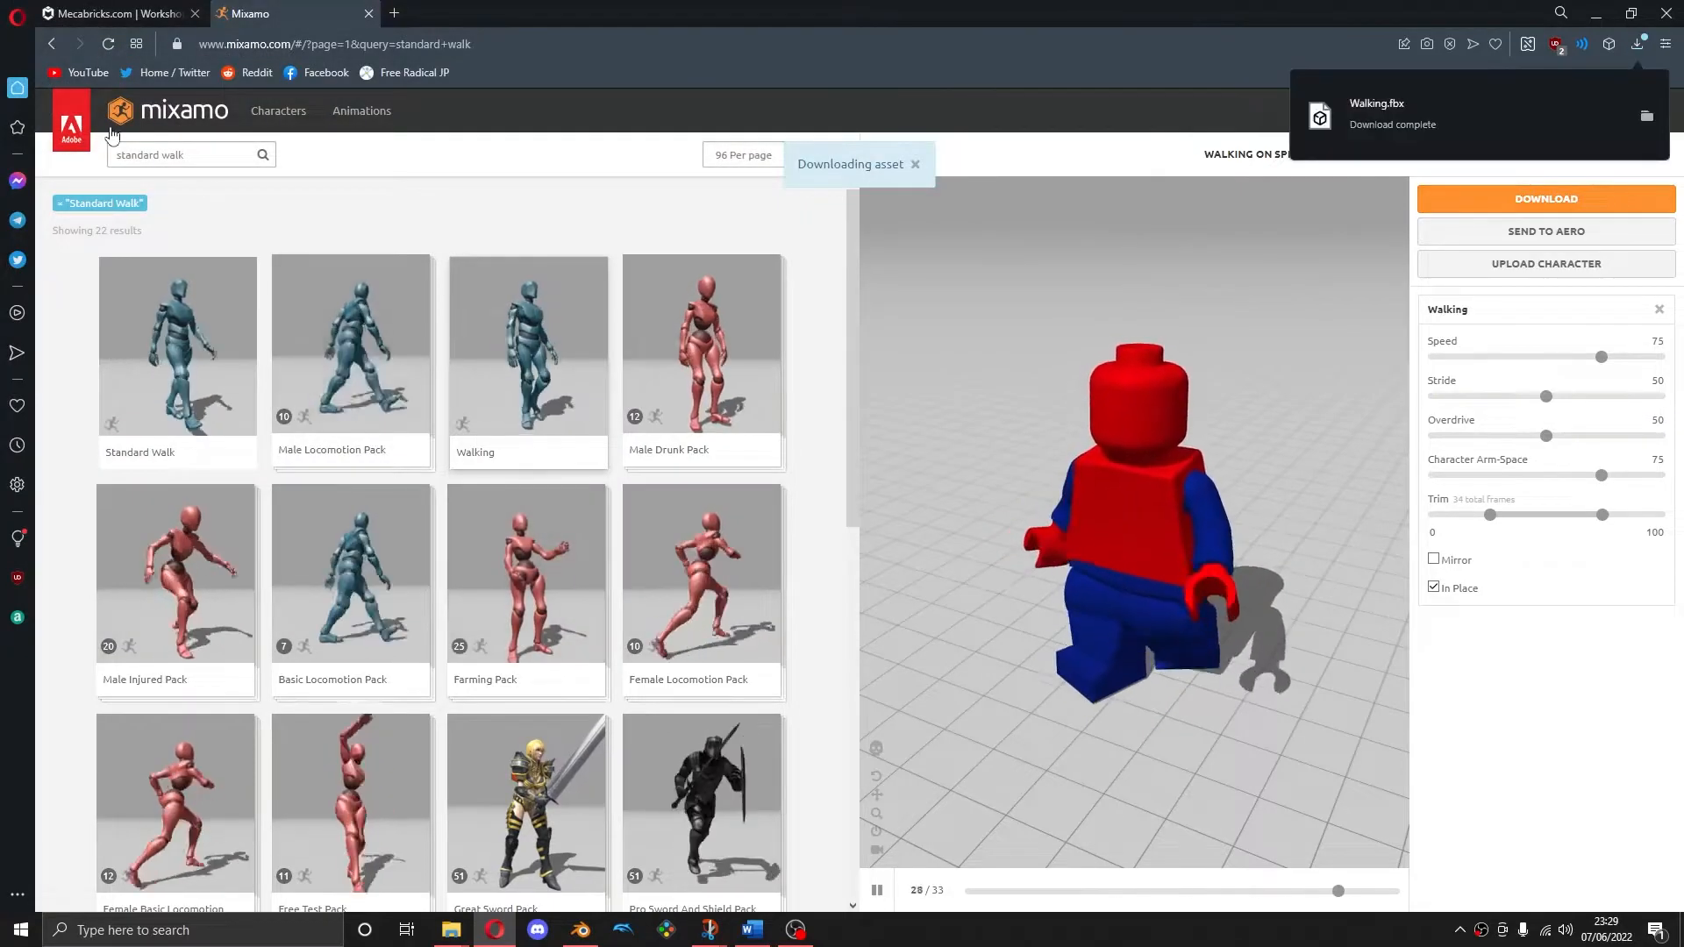
Search the animations for "jump"
left_click(108, 159)
type("jump")
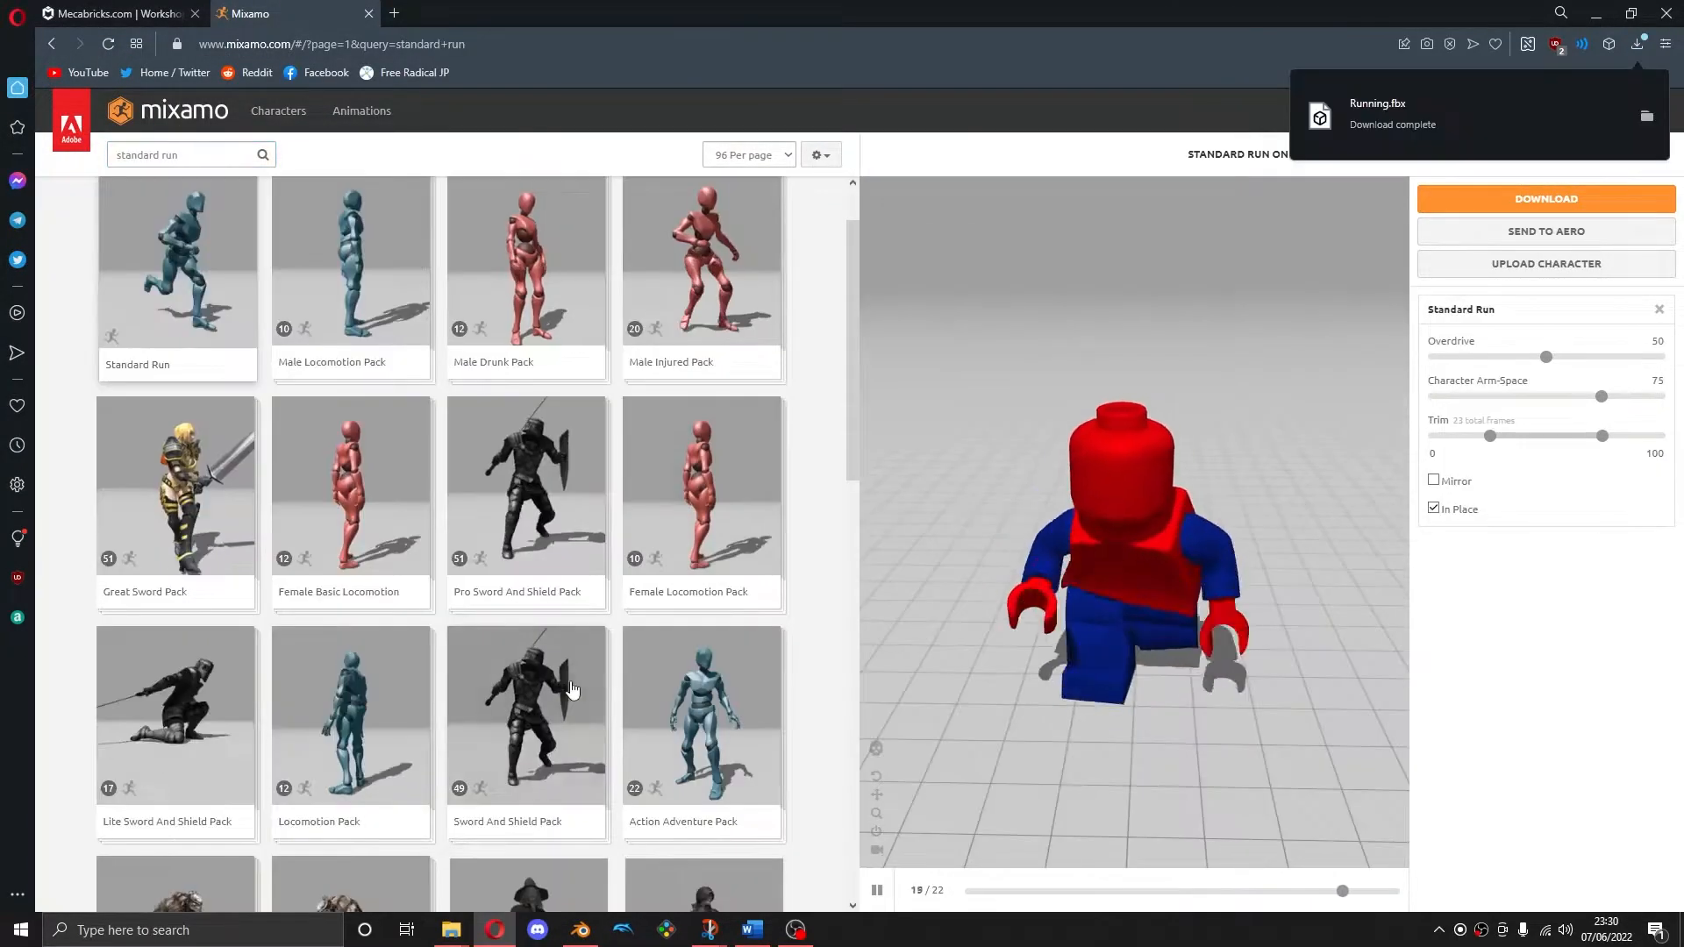
Launch Unreal Engine and create the Third Person Blueprint project MyProject with starter content in the Desktop's Tutorial folder
key("super")
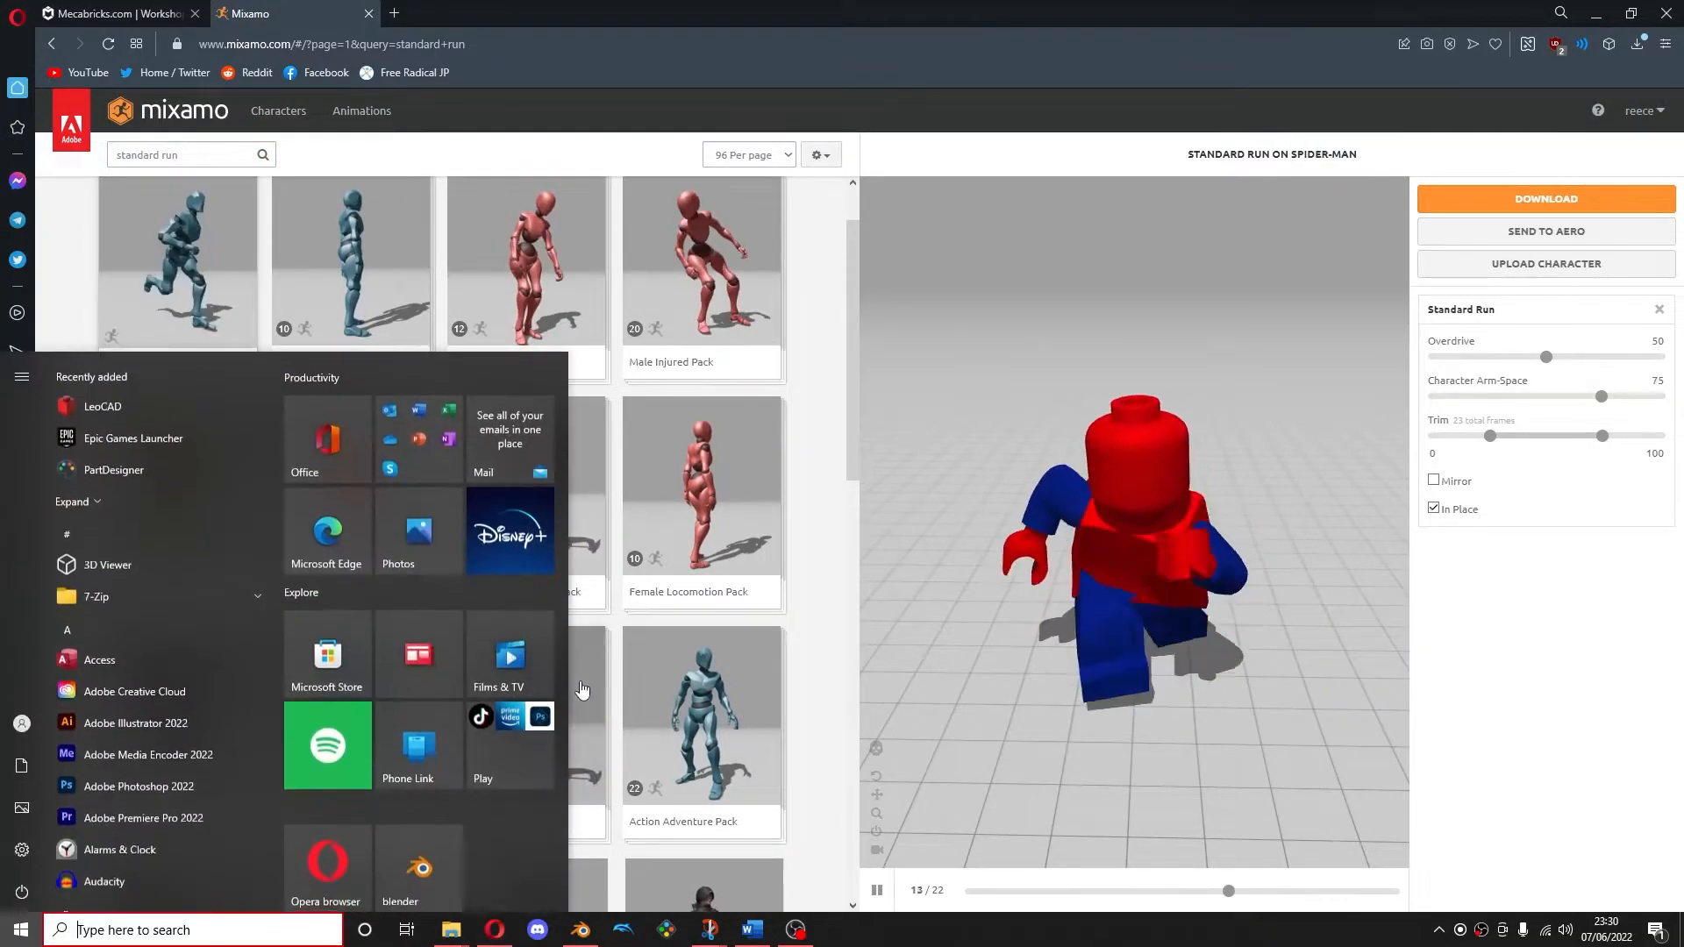
type("unr")
key("Down")
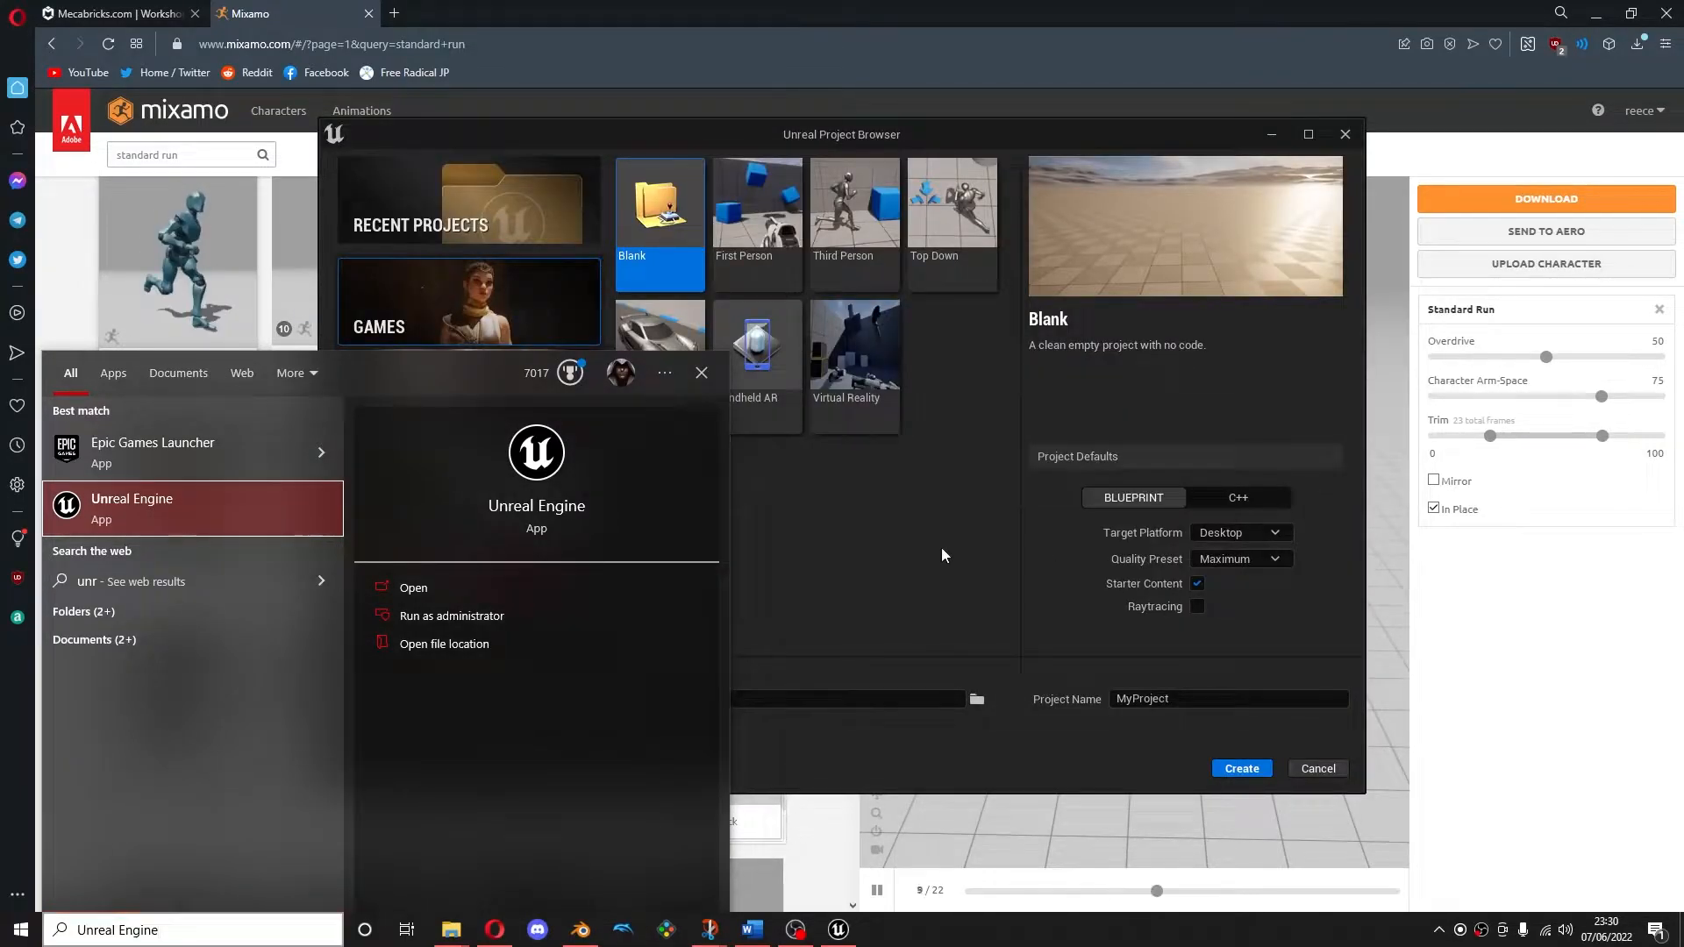
left_click(940, 552)
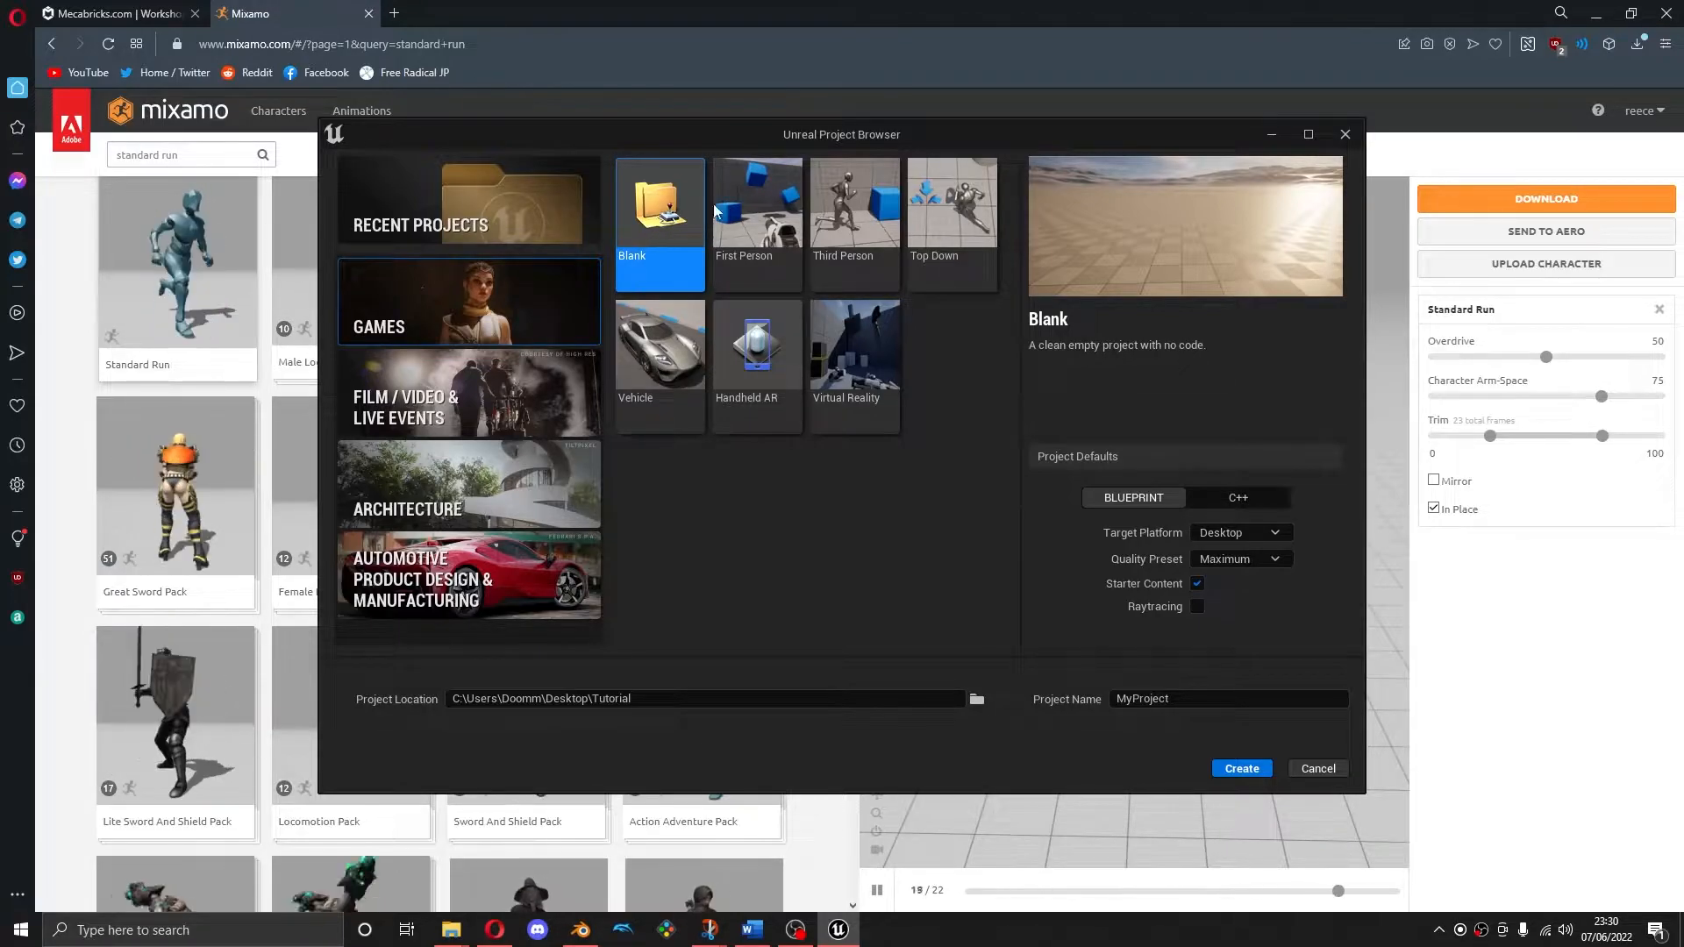
left_click(829, 223)
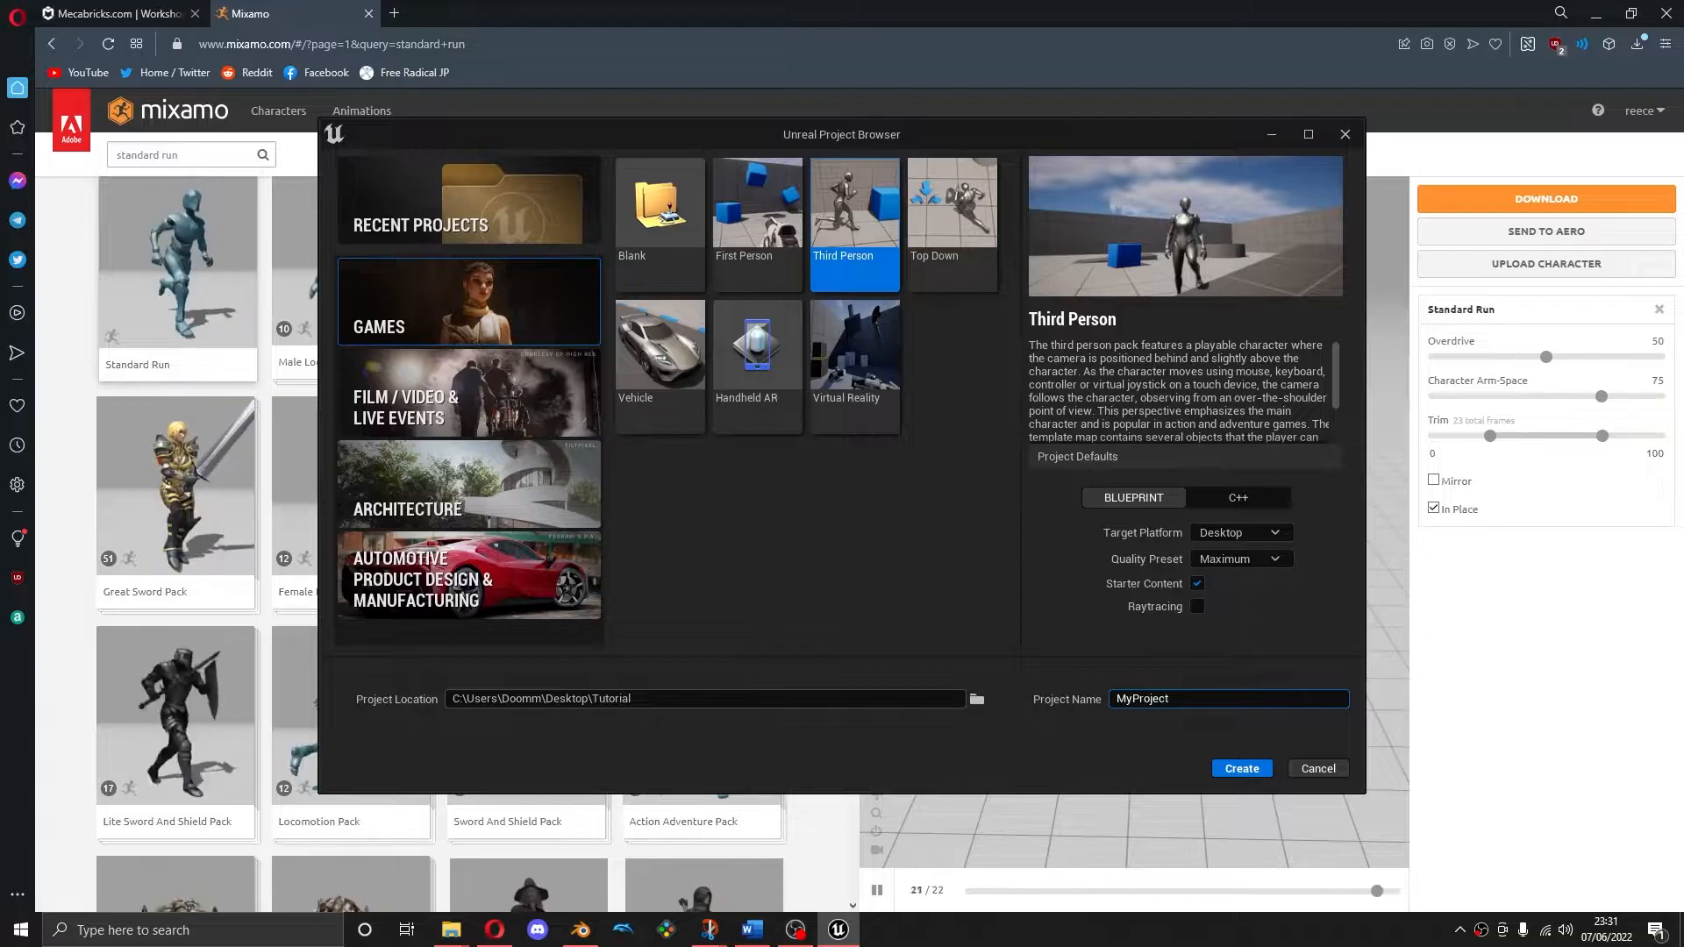
left_click(1160, 725)
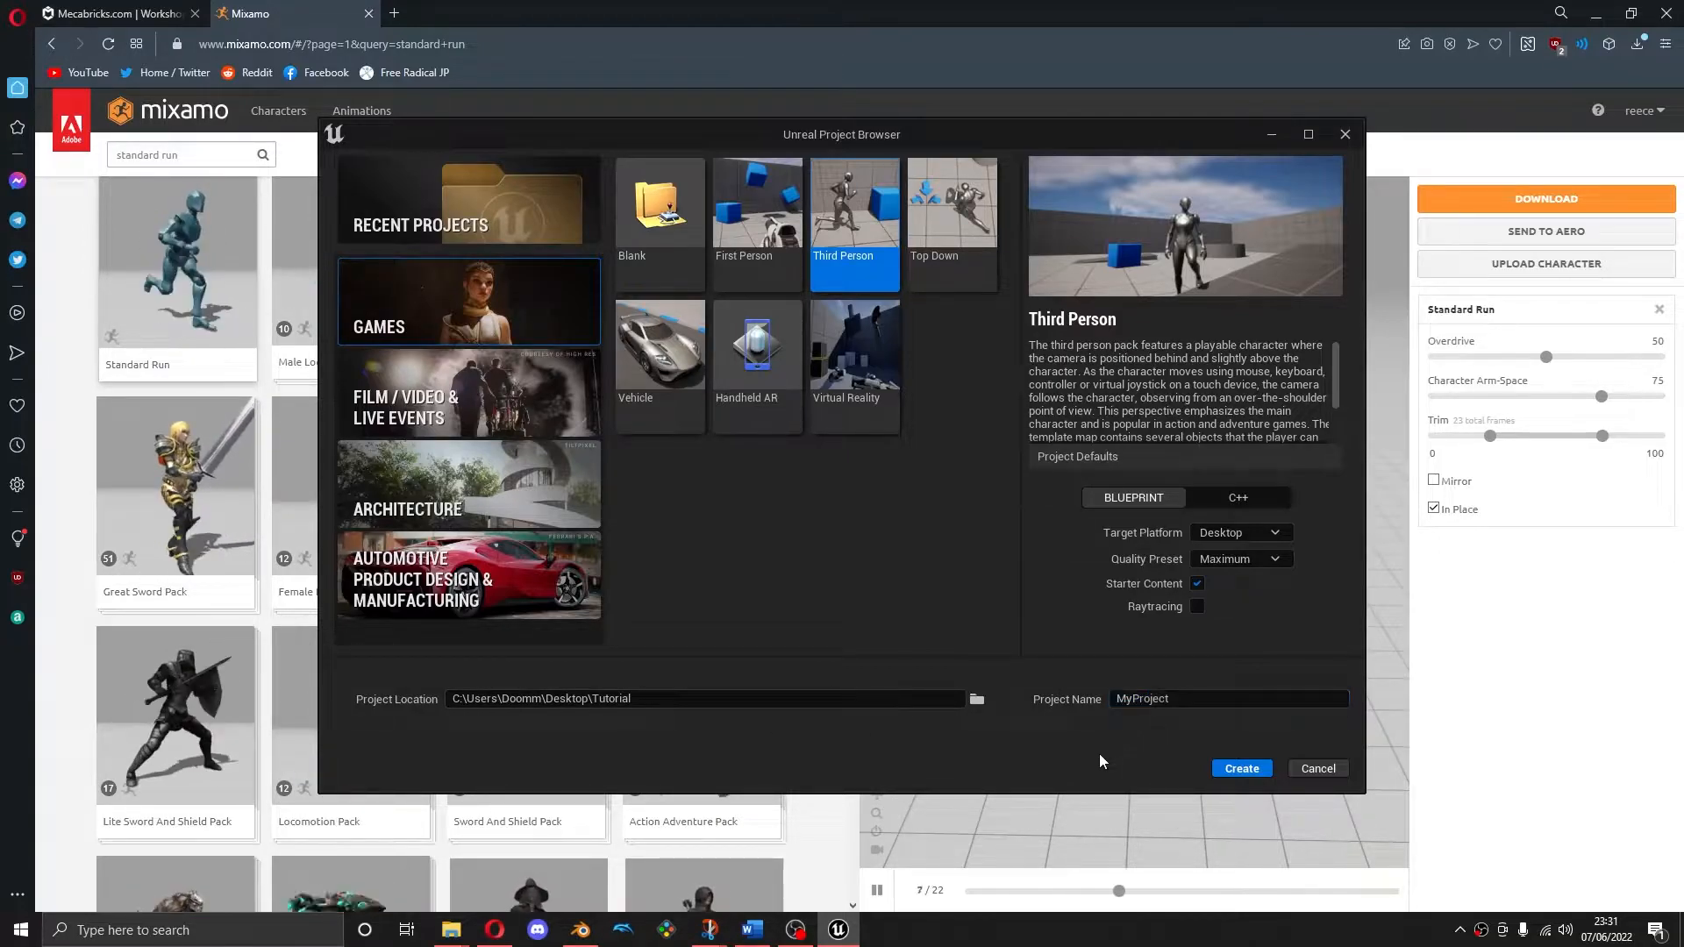
left_click(1238, 769)
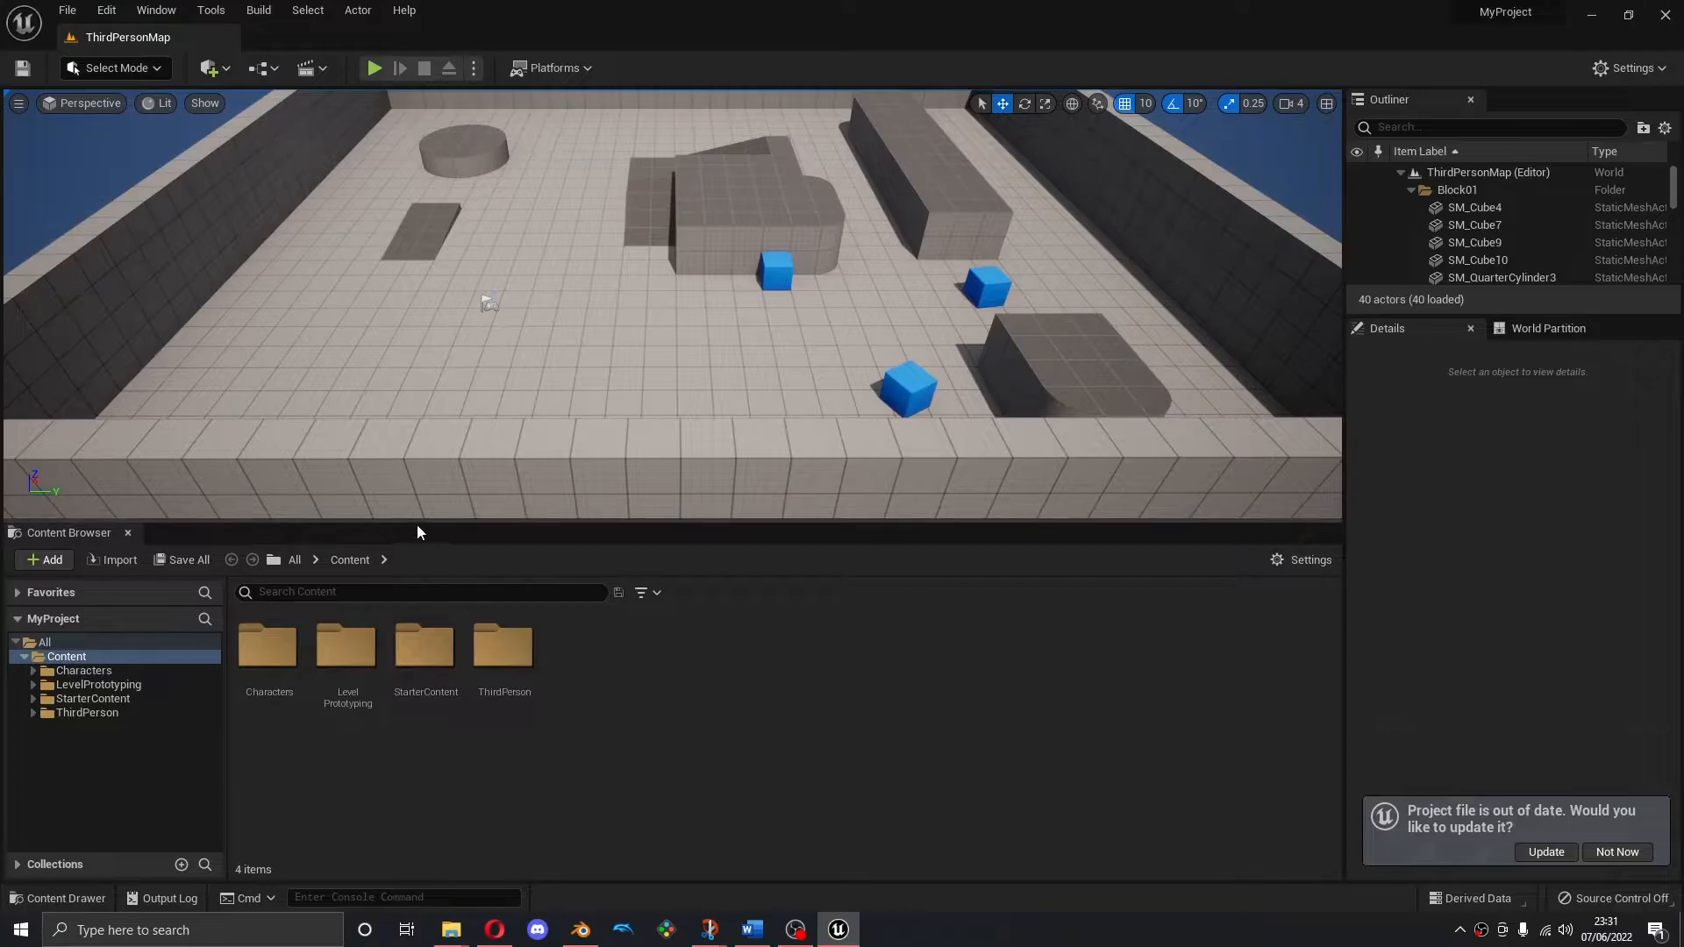
Close the Content Browser, bring it back by docking the Content Drawer in the layout, and reduce its height
left_click(129, 533)
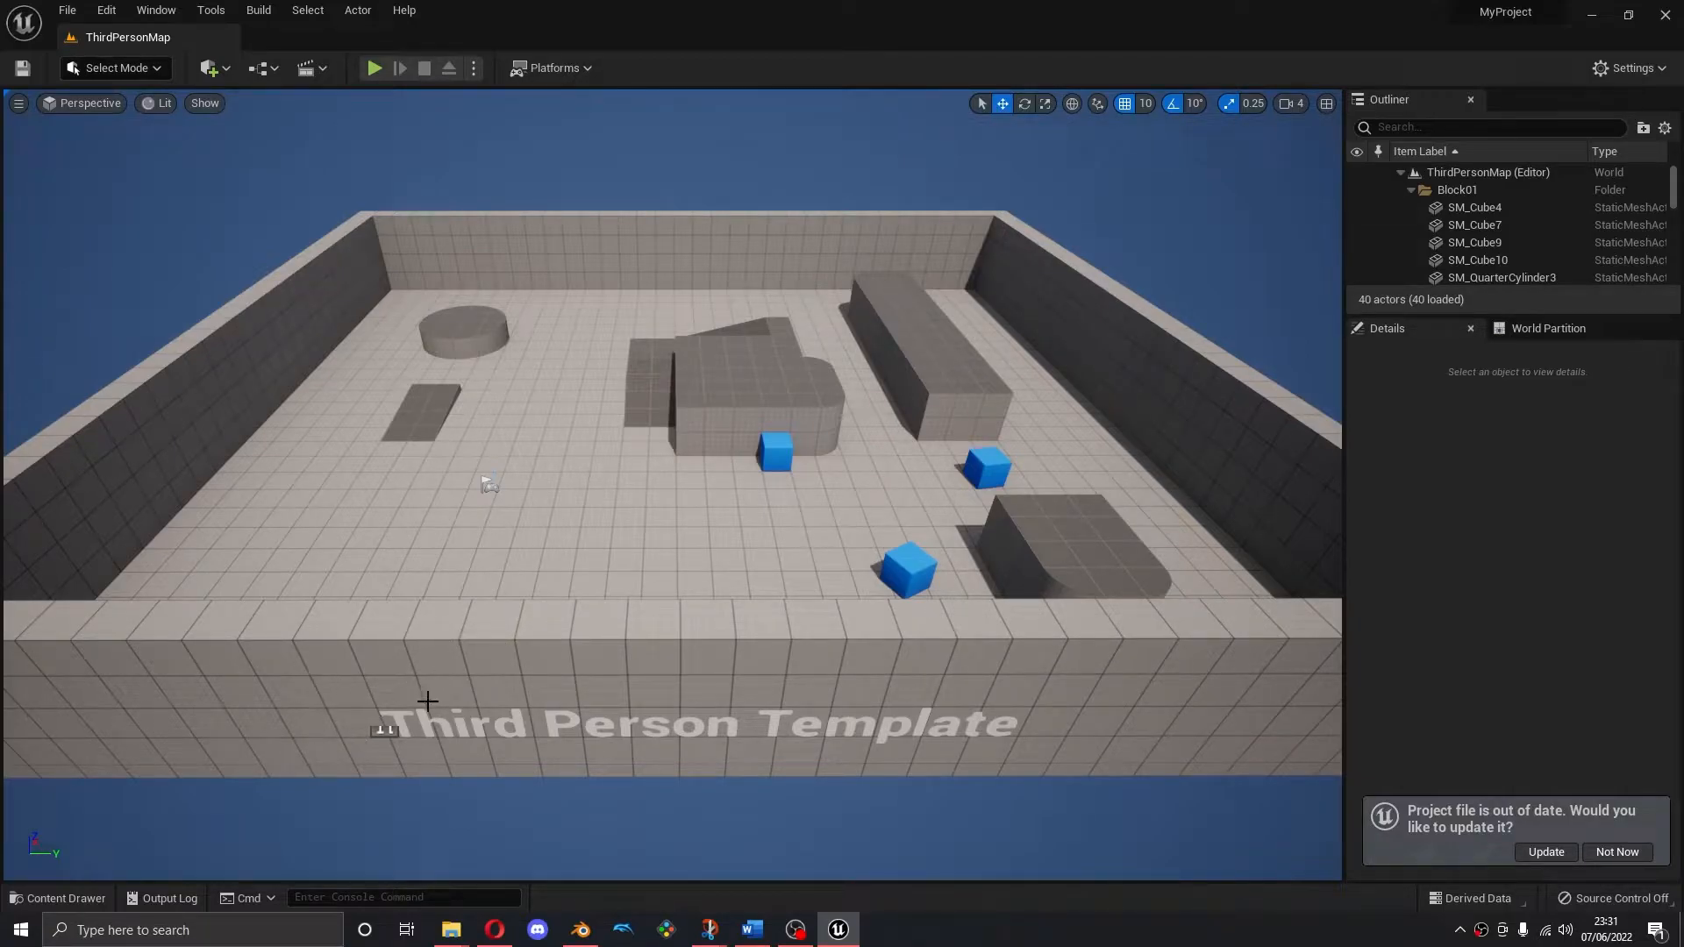
mouse_move(628, 774)
right_mouse_down()
mouse_move(649, 735)
mouse_move(597, 769)
right_mouse_up()
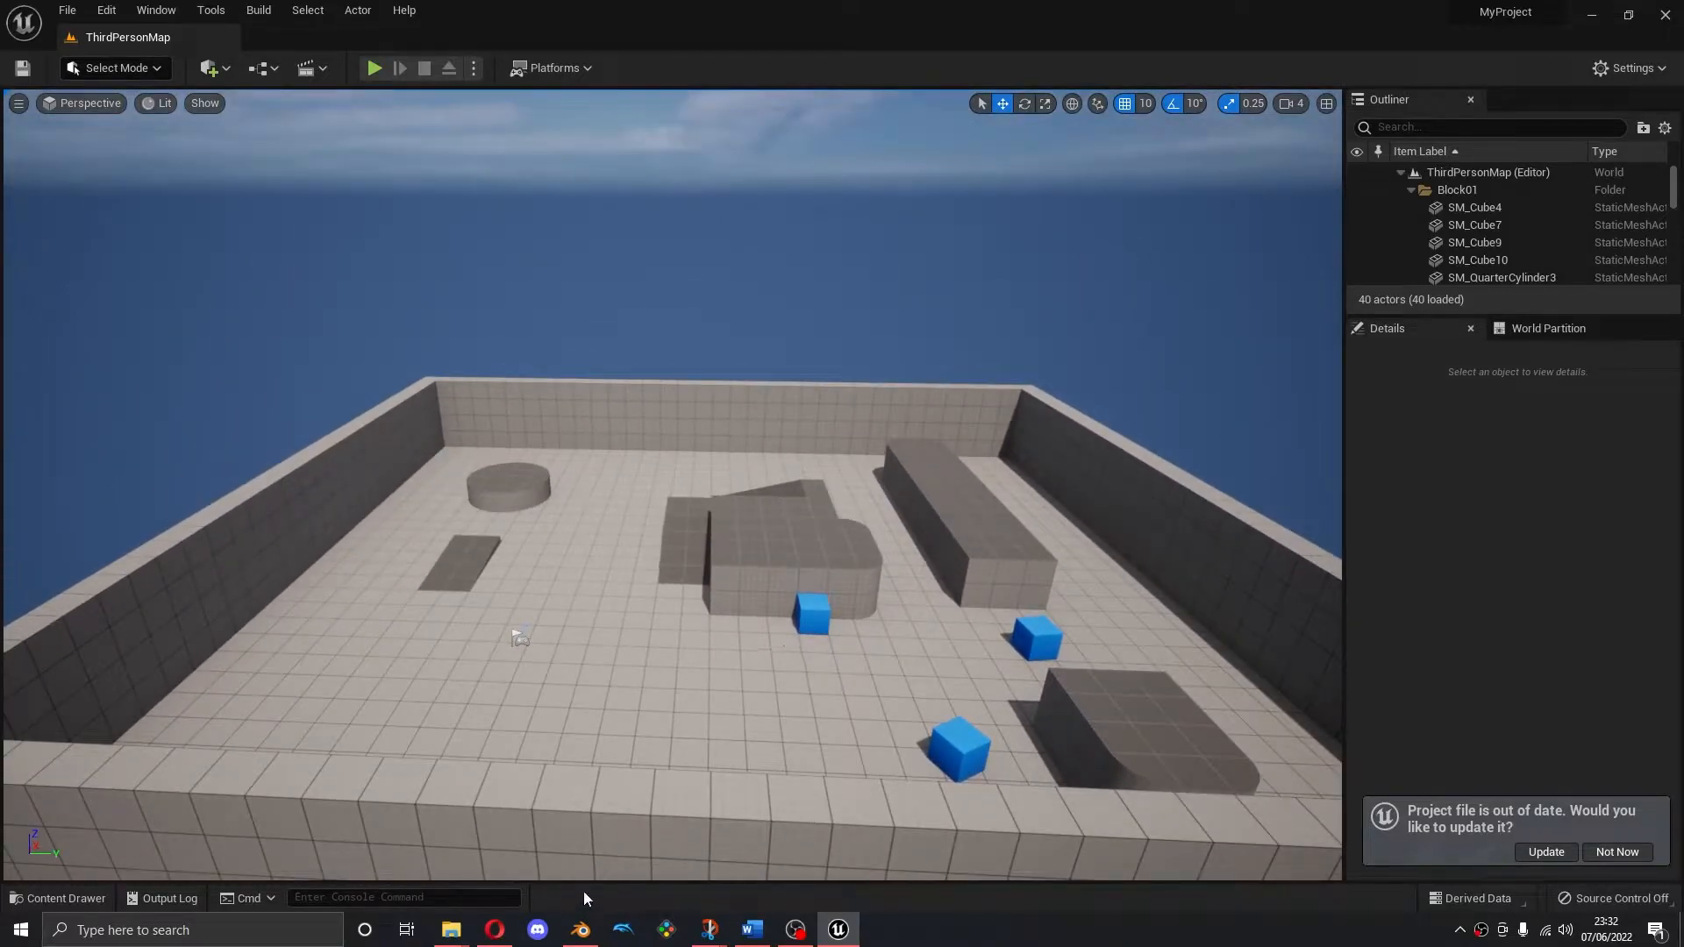
key("ctrl+space")
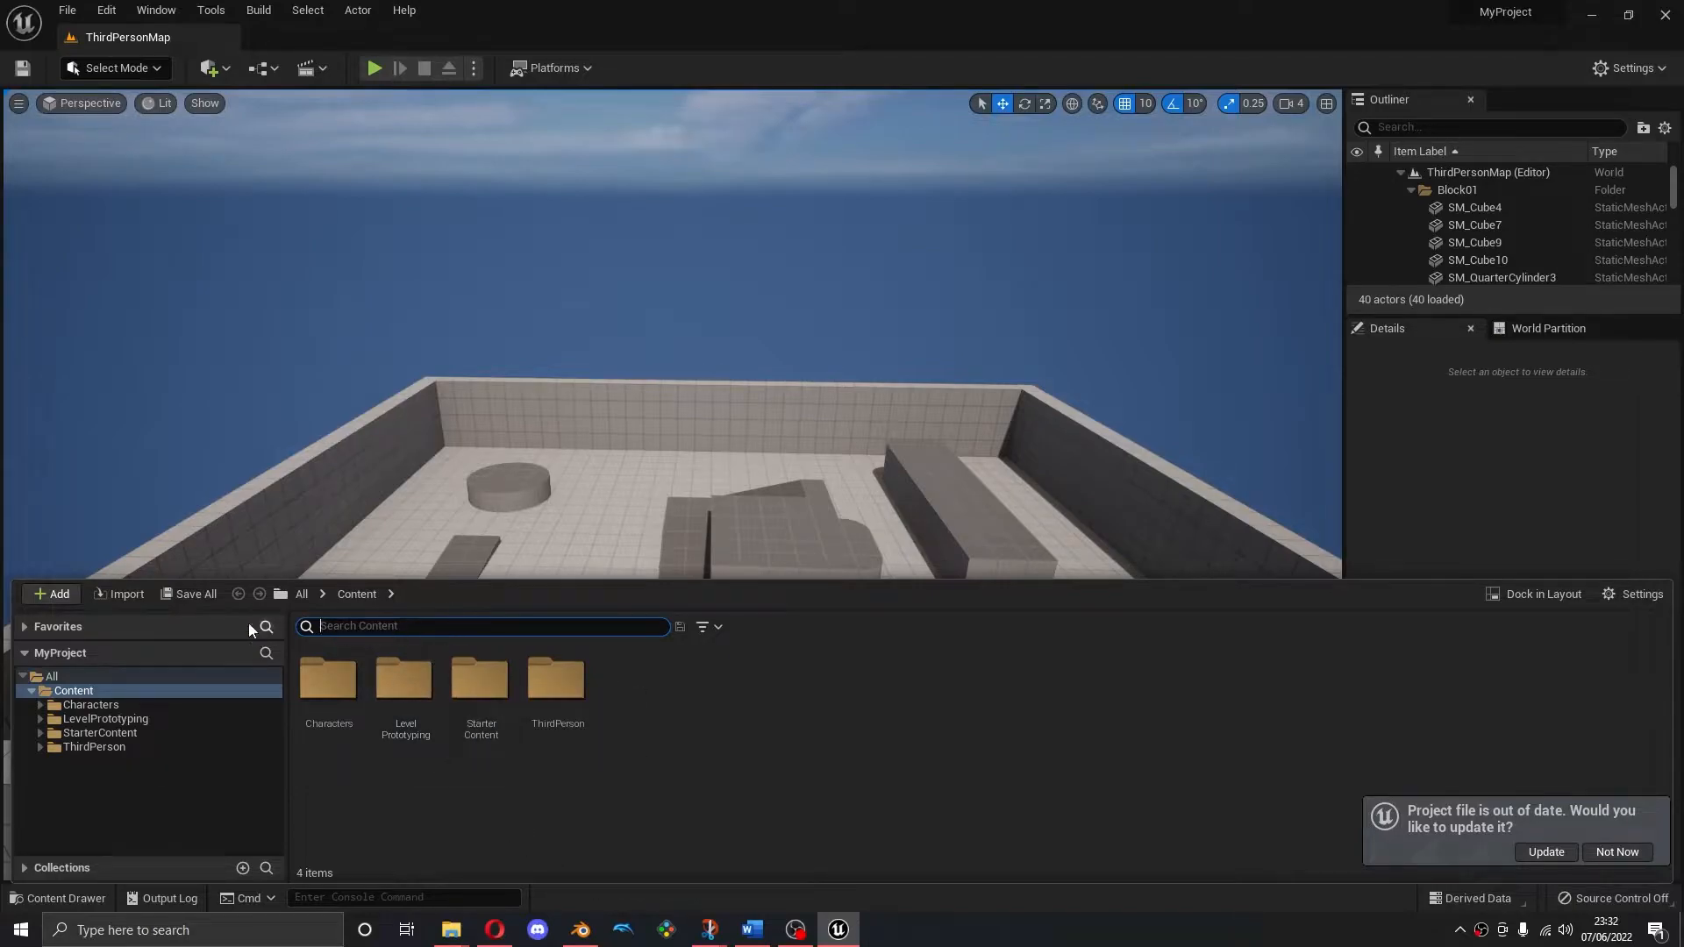
left_click(1538, 594)
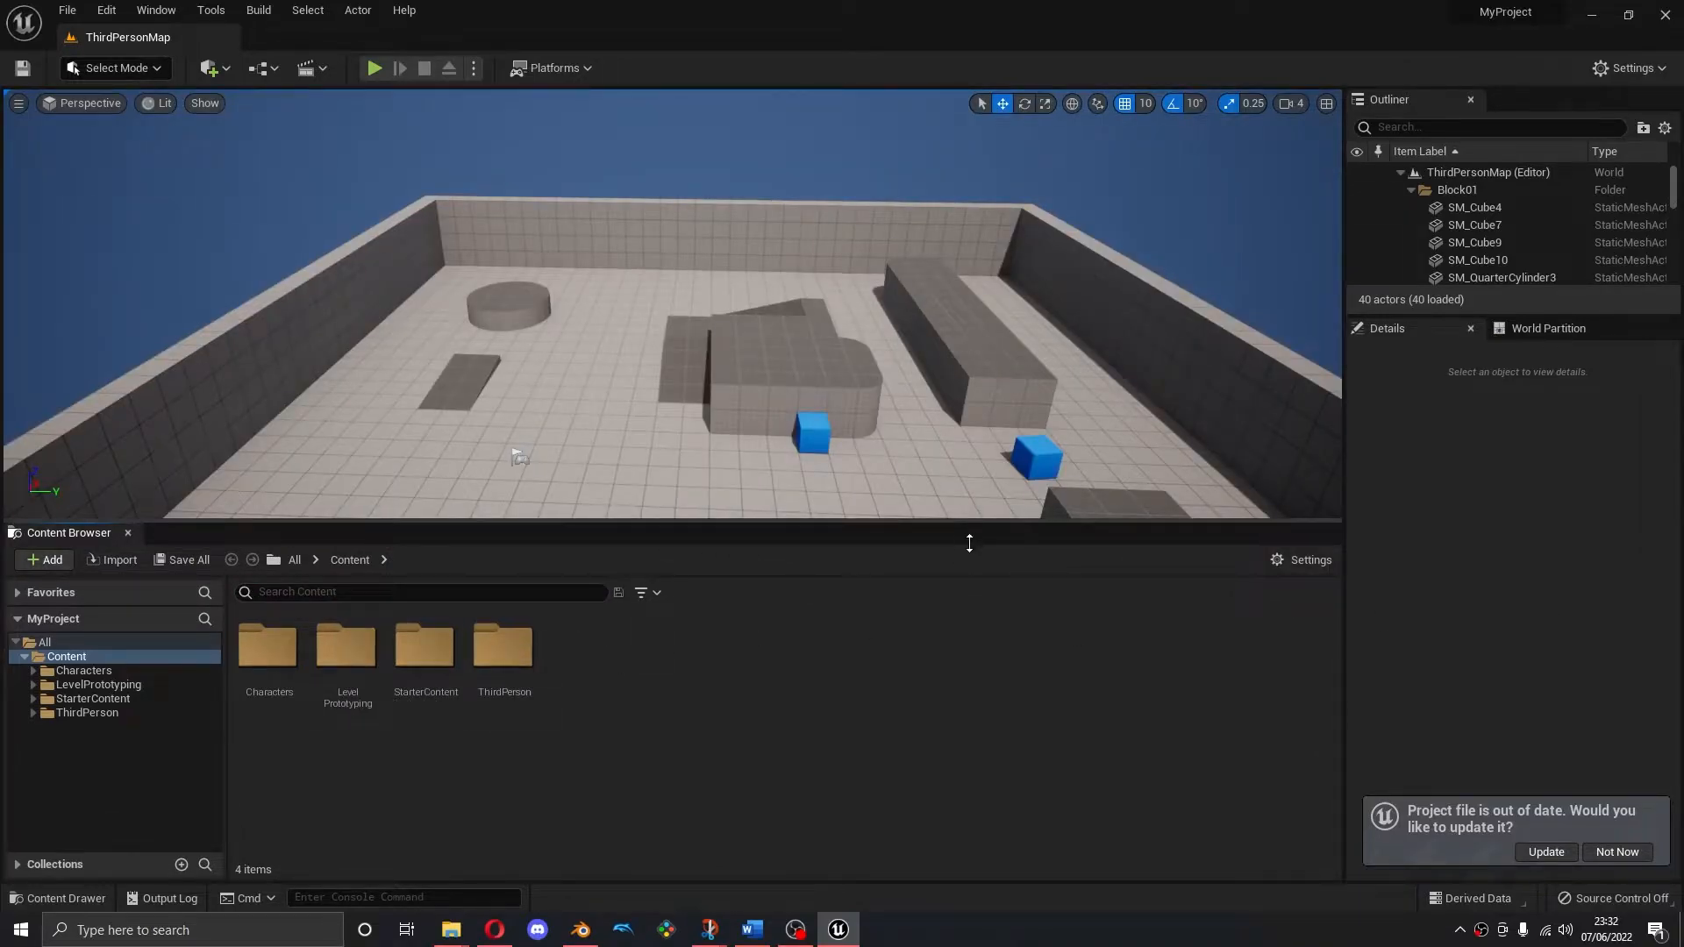
left_click_drag(971, 538, 964, 597)
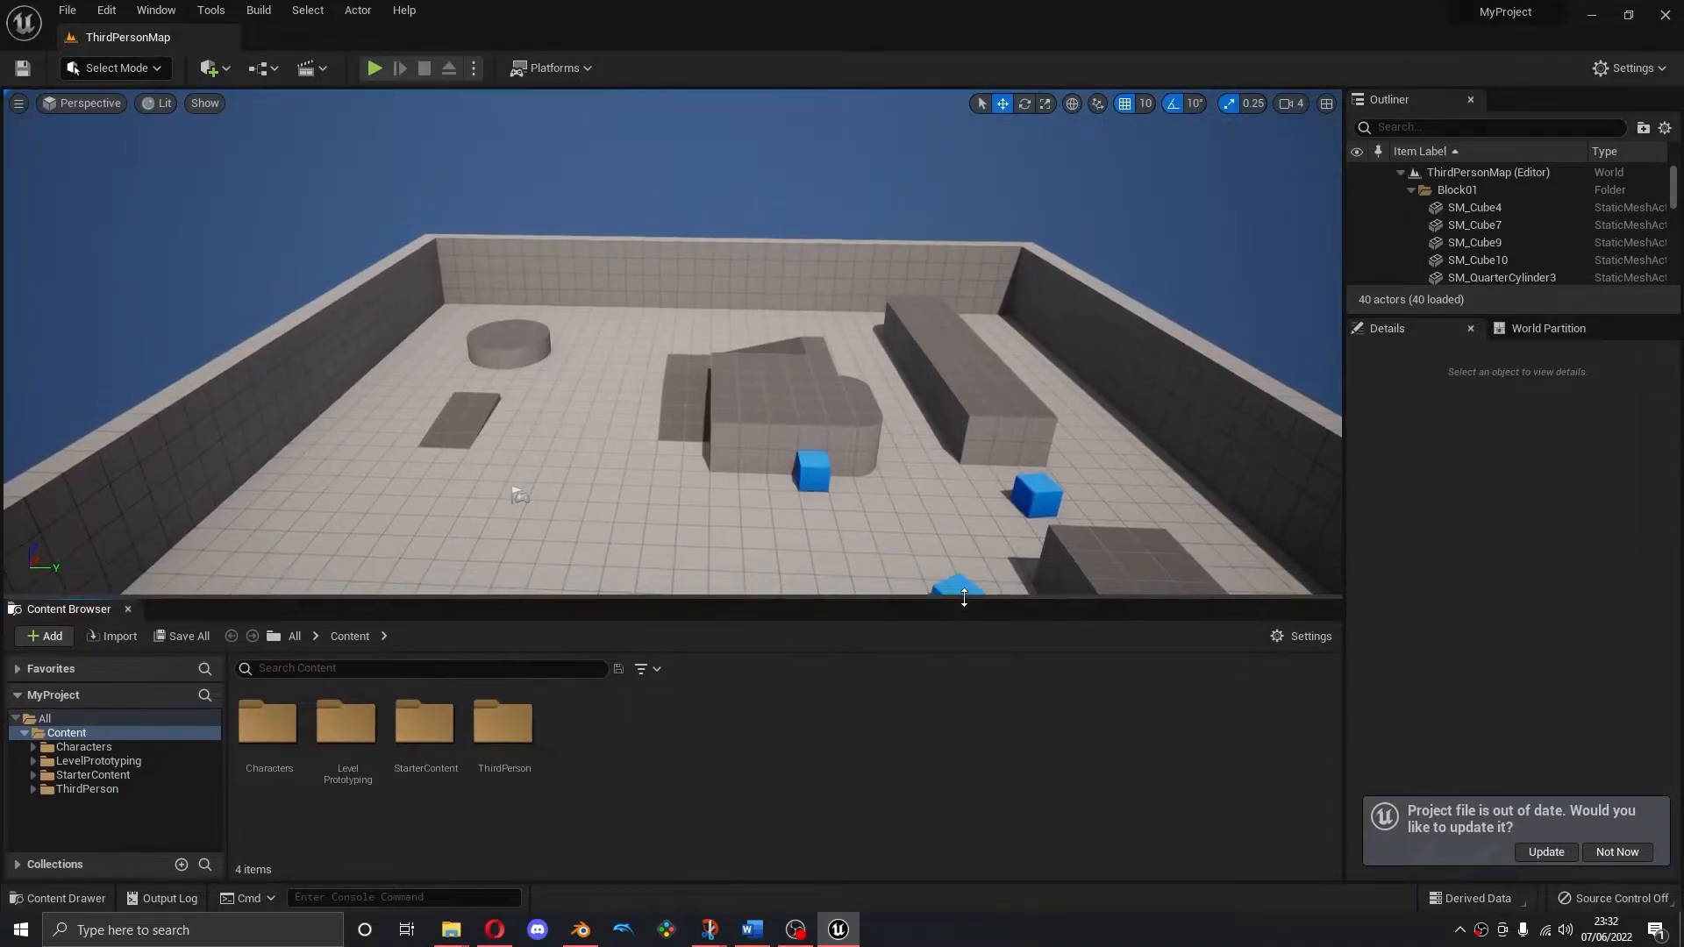
Create a folder named Model in the project's Content folder
right_click(608, 777)
left_click(586, 787)
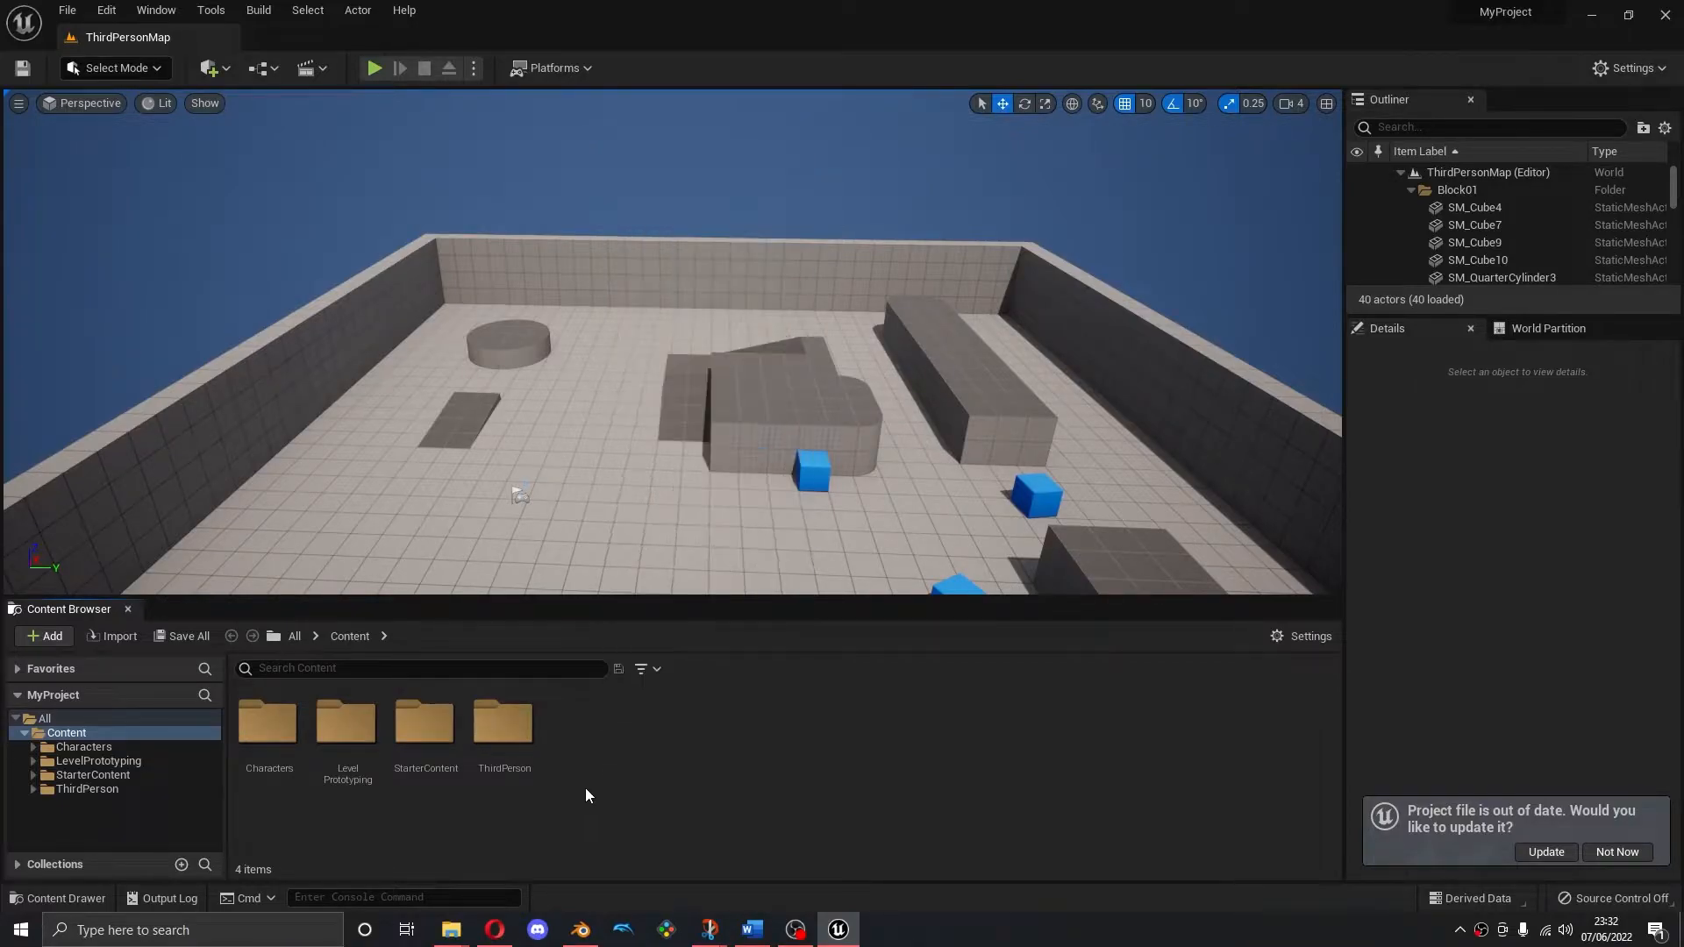
right_click(588, 754)
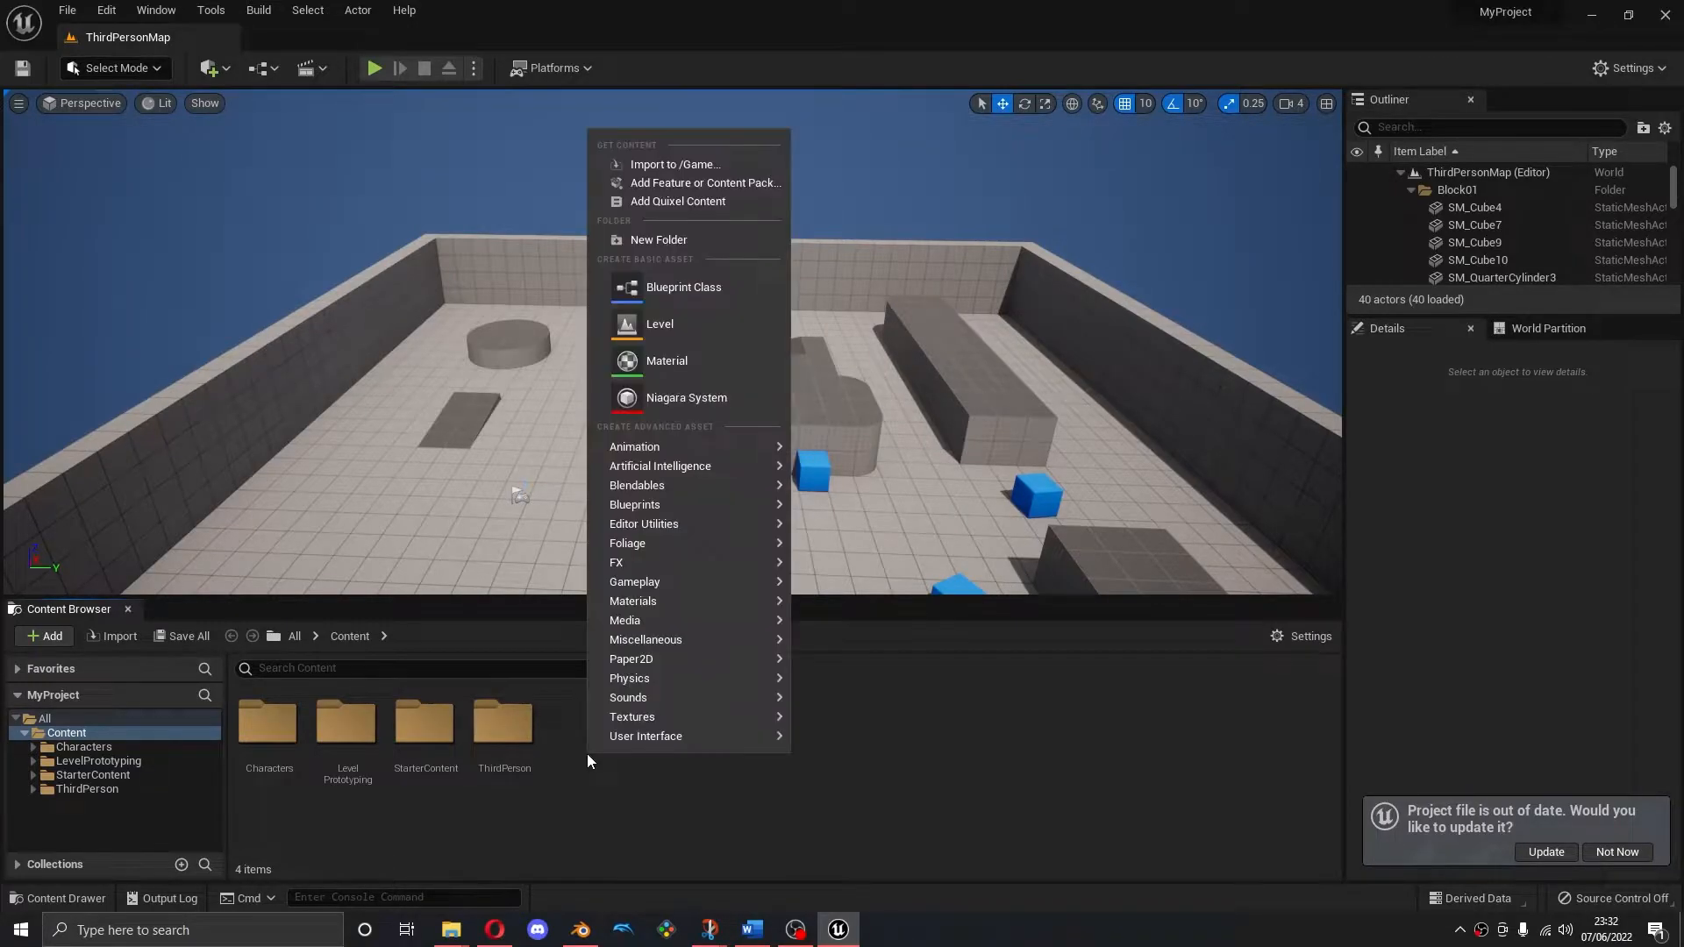
left_click(660, 246)
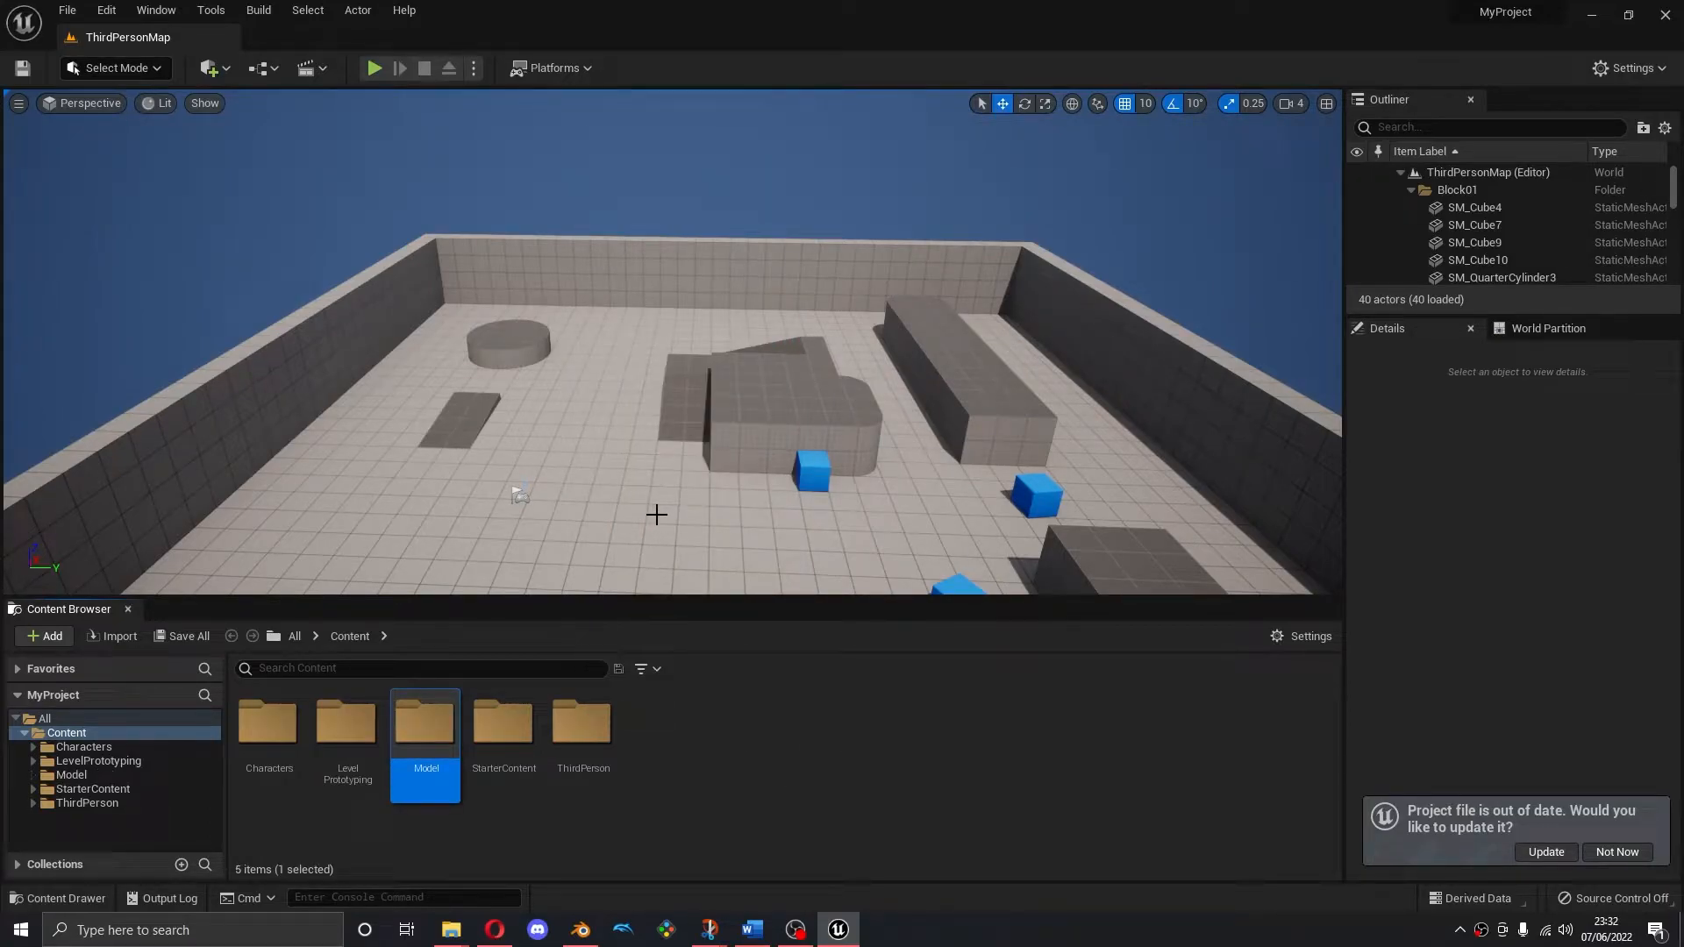
double_click(427, 744)
left_click(114, 637)
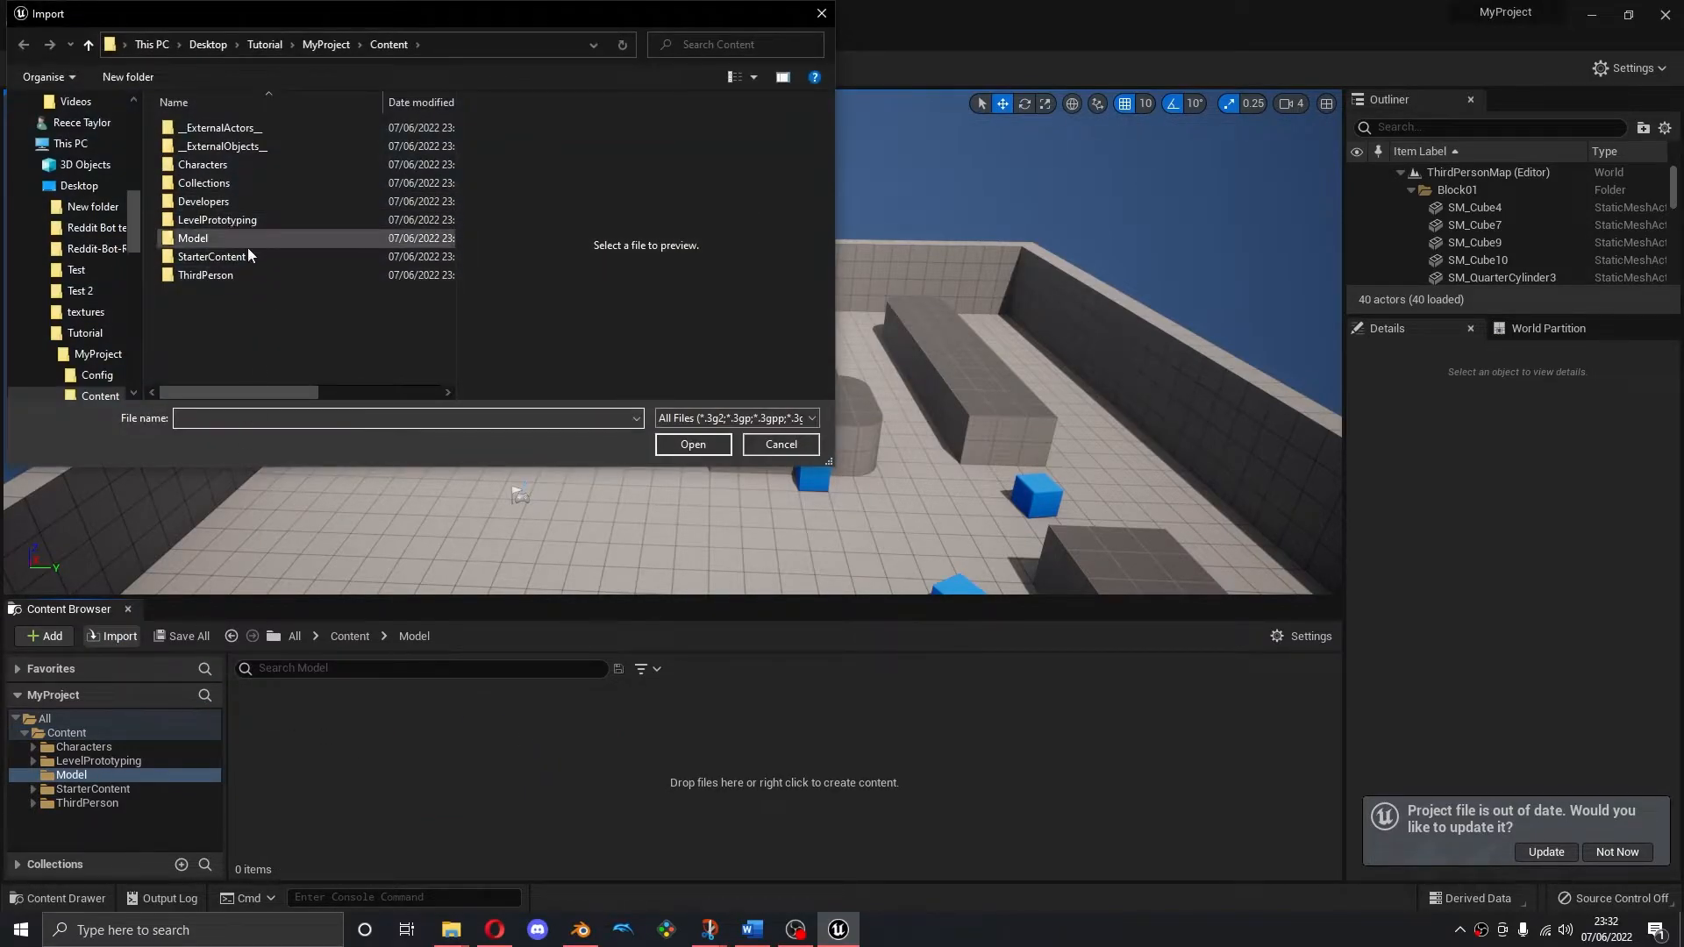
left_click(815, 451)
left_click(111, 732)
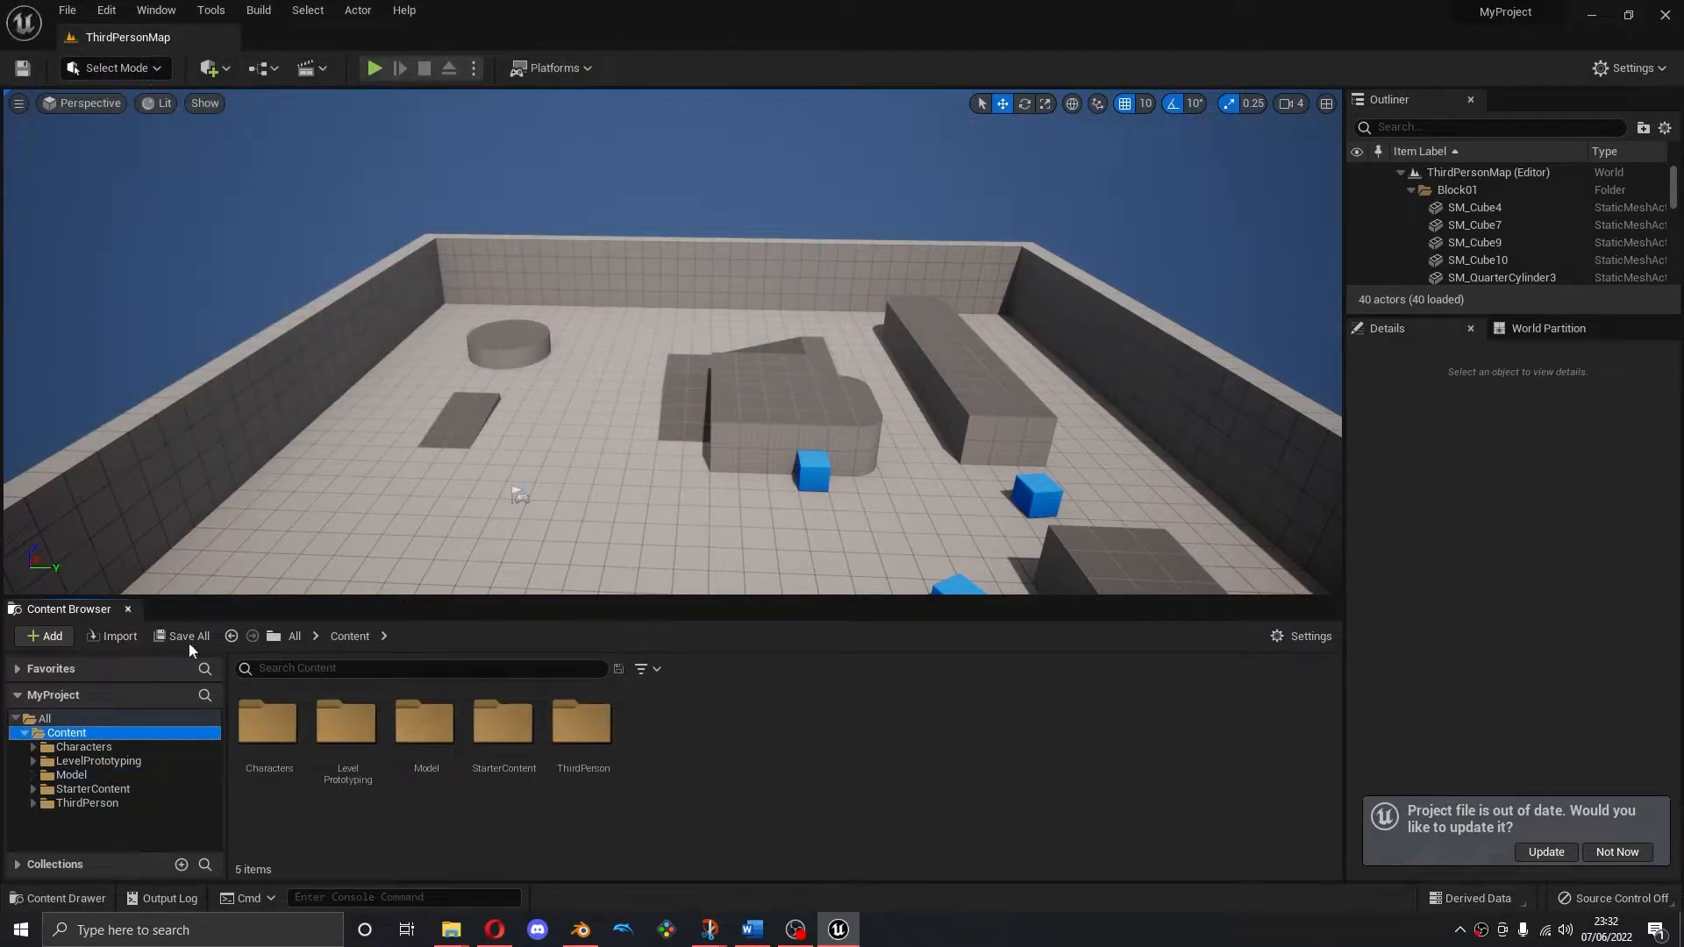
Create a folder named Materials in the project's Content folder
right_click(660, 728)
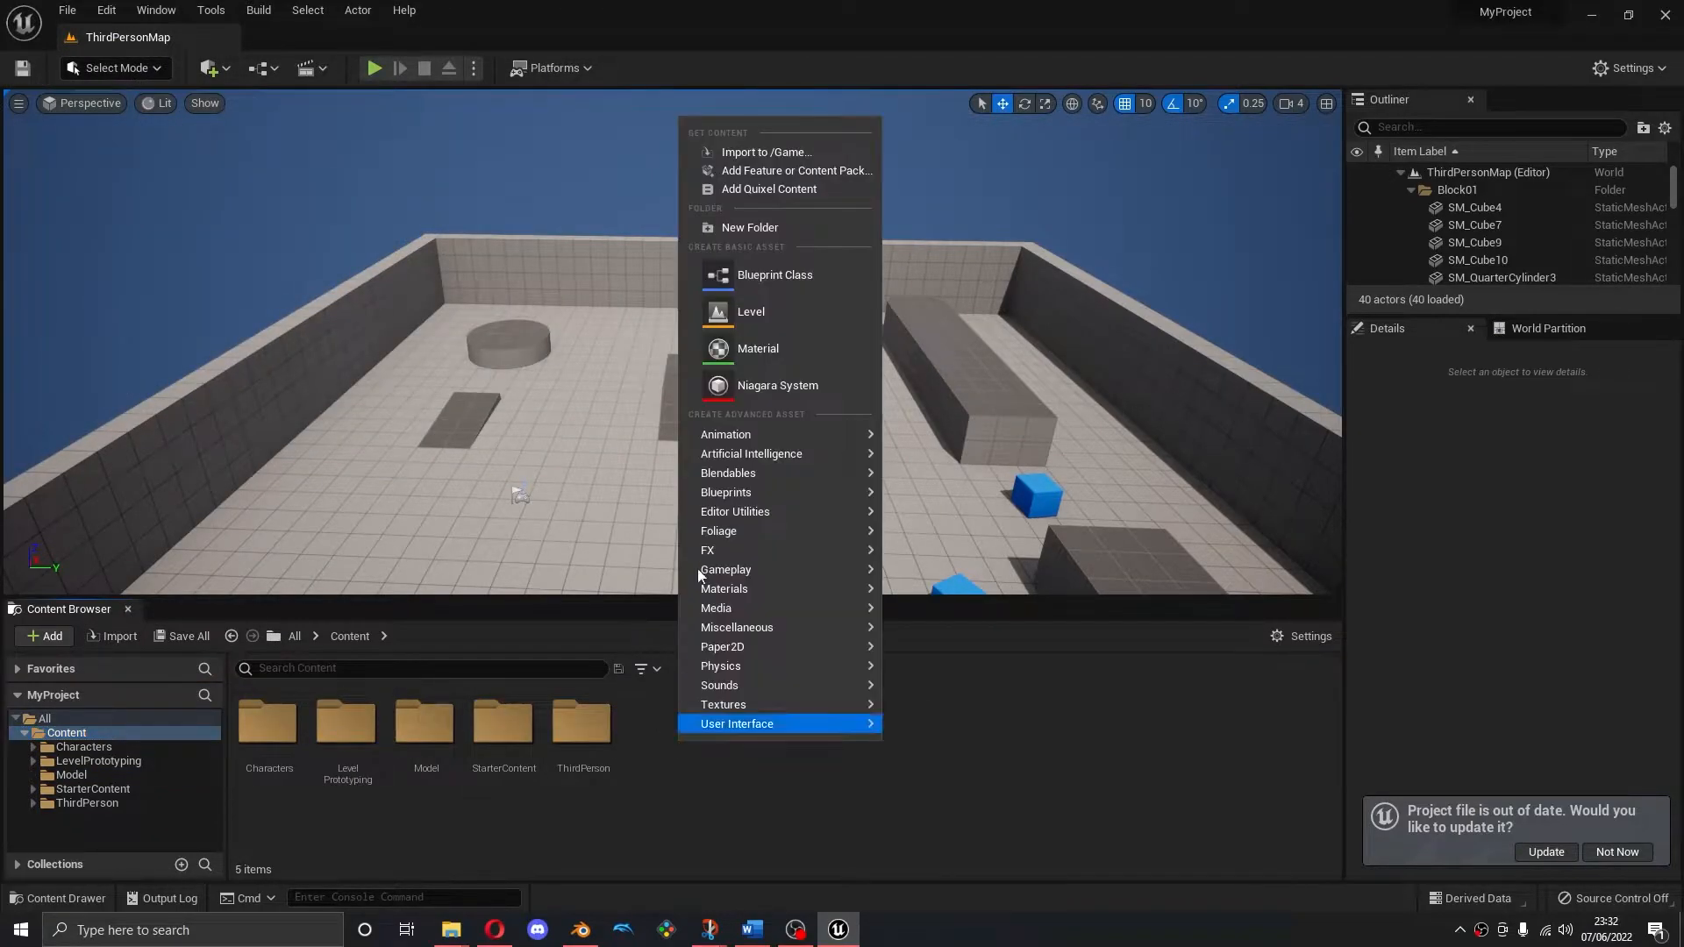
left_click(756, 231)
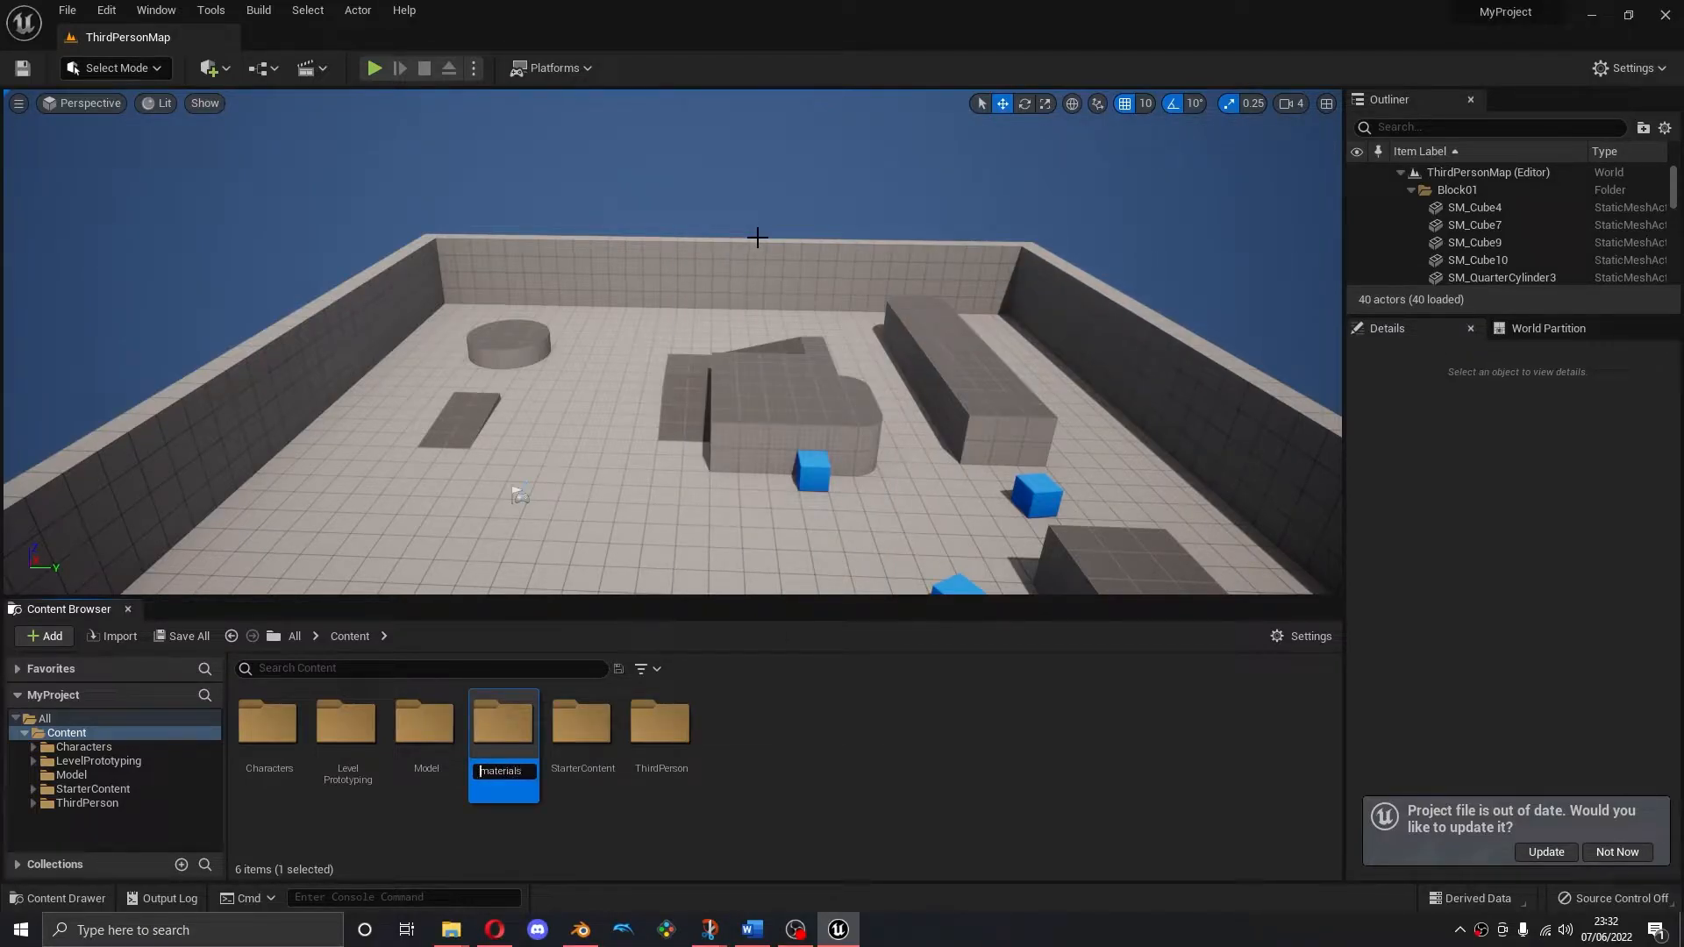
key("Return")
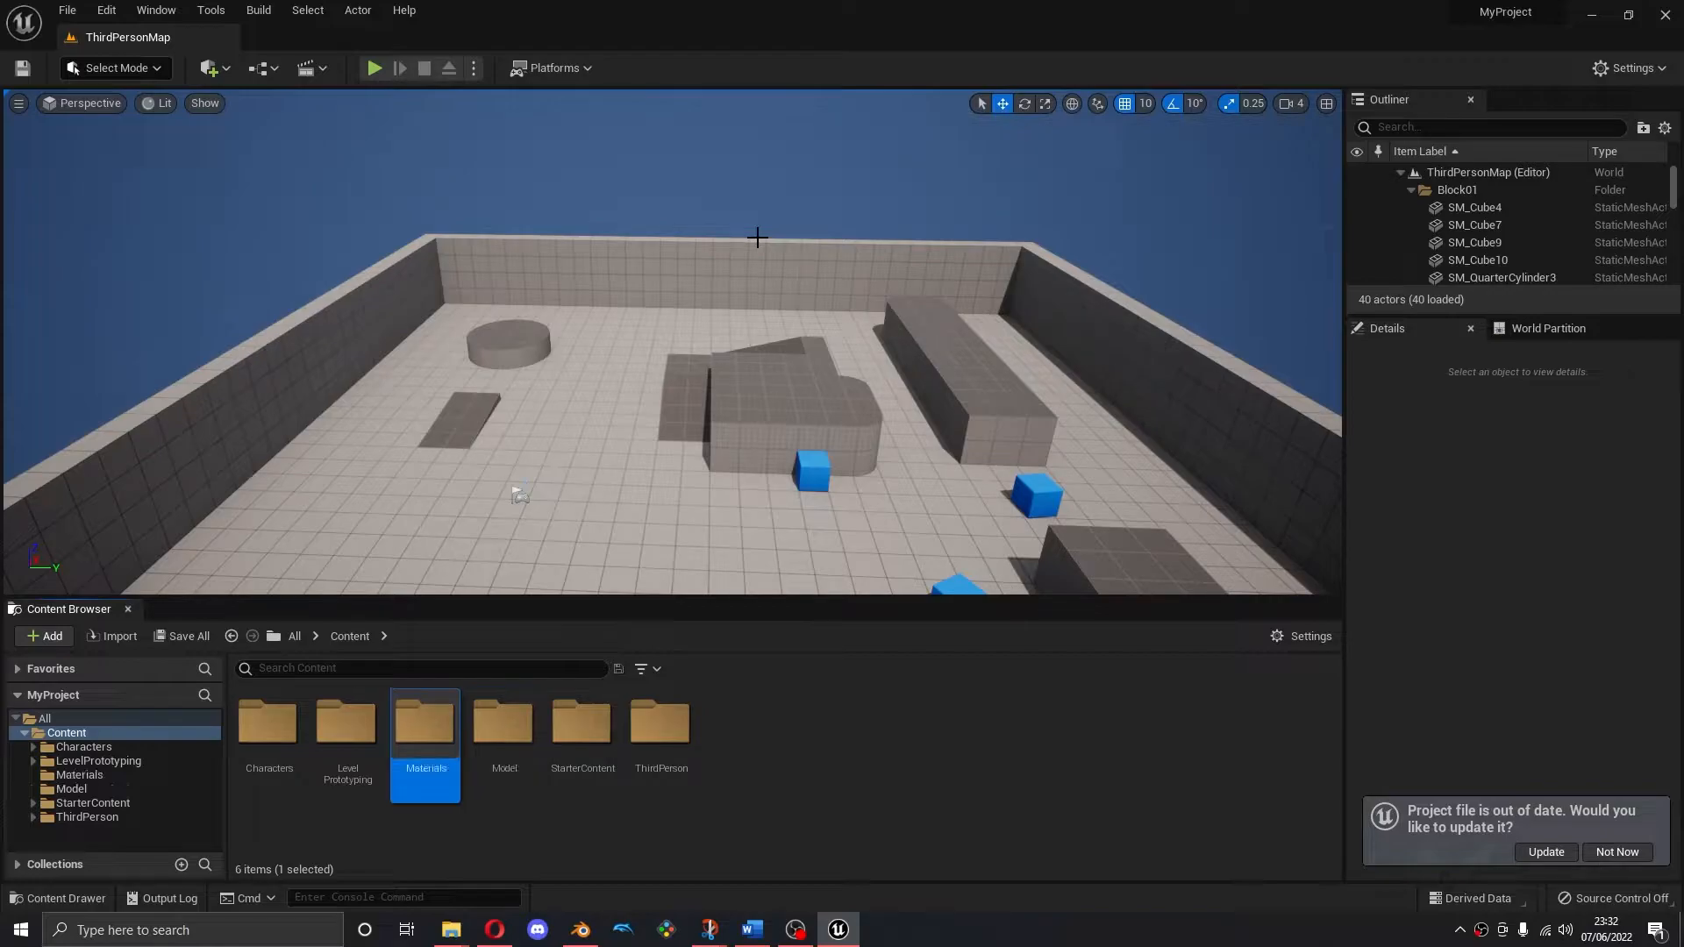
Import the Player FBX from the Desktop's Tutorial folder into Content as a skeletal mesh without an existing skeleton, and close the message log
left_click(114, 636)
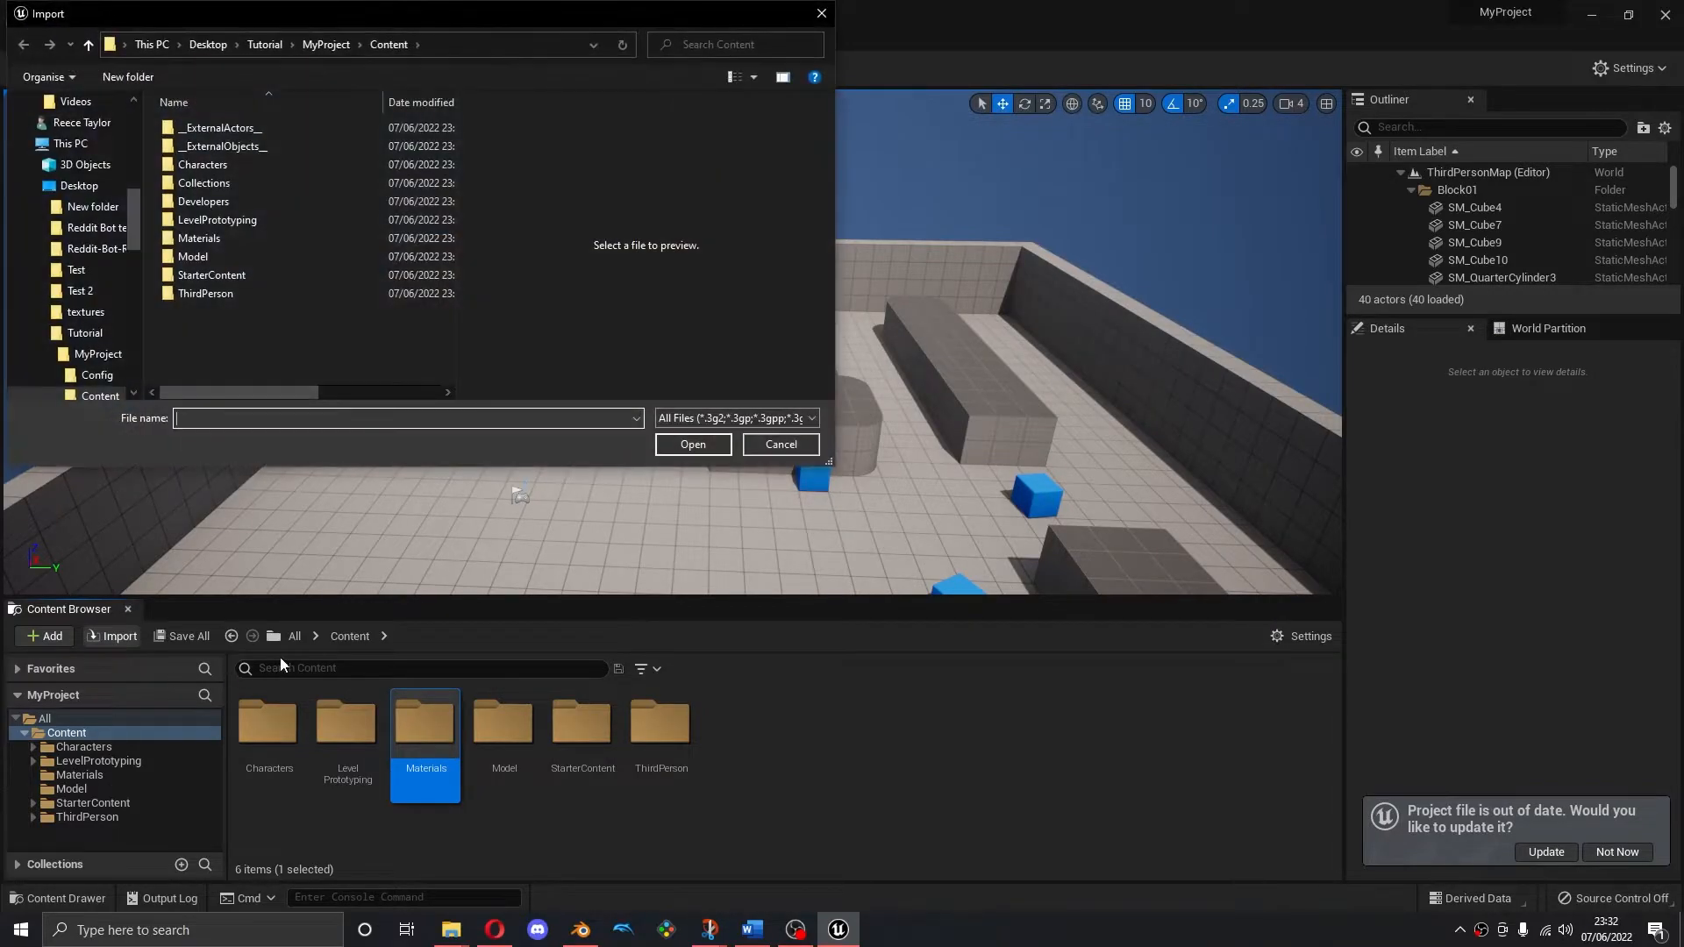
left_click(80, 185)
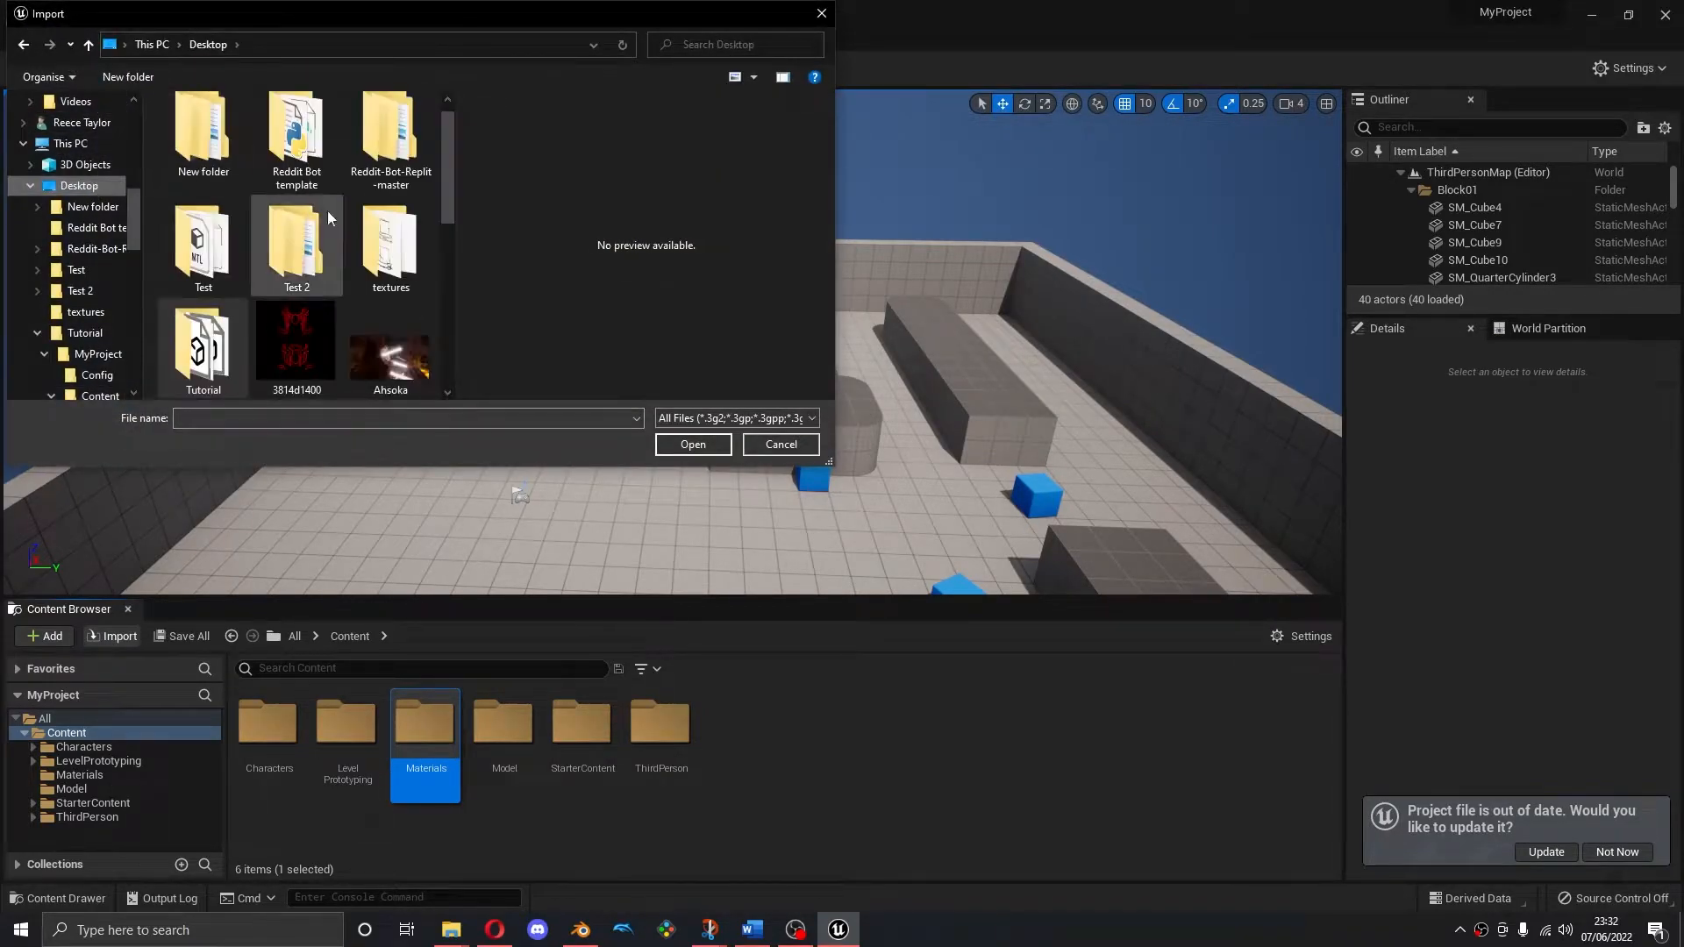
double_click(226, 329)
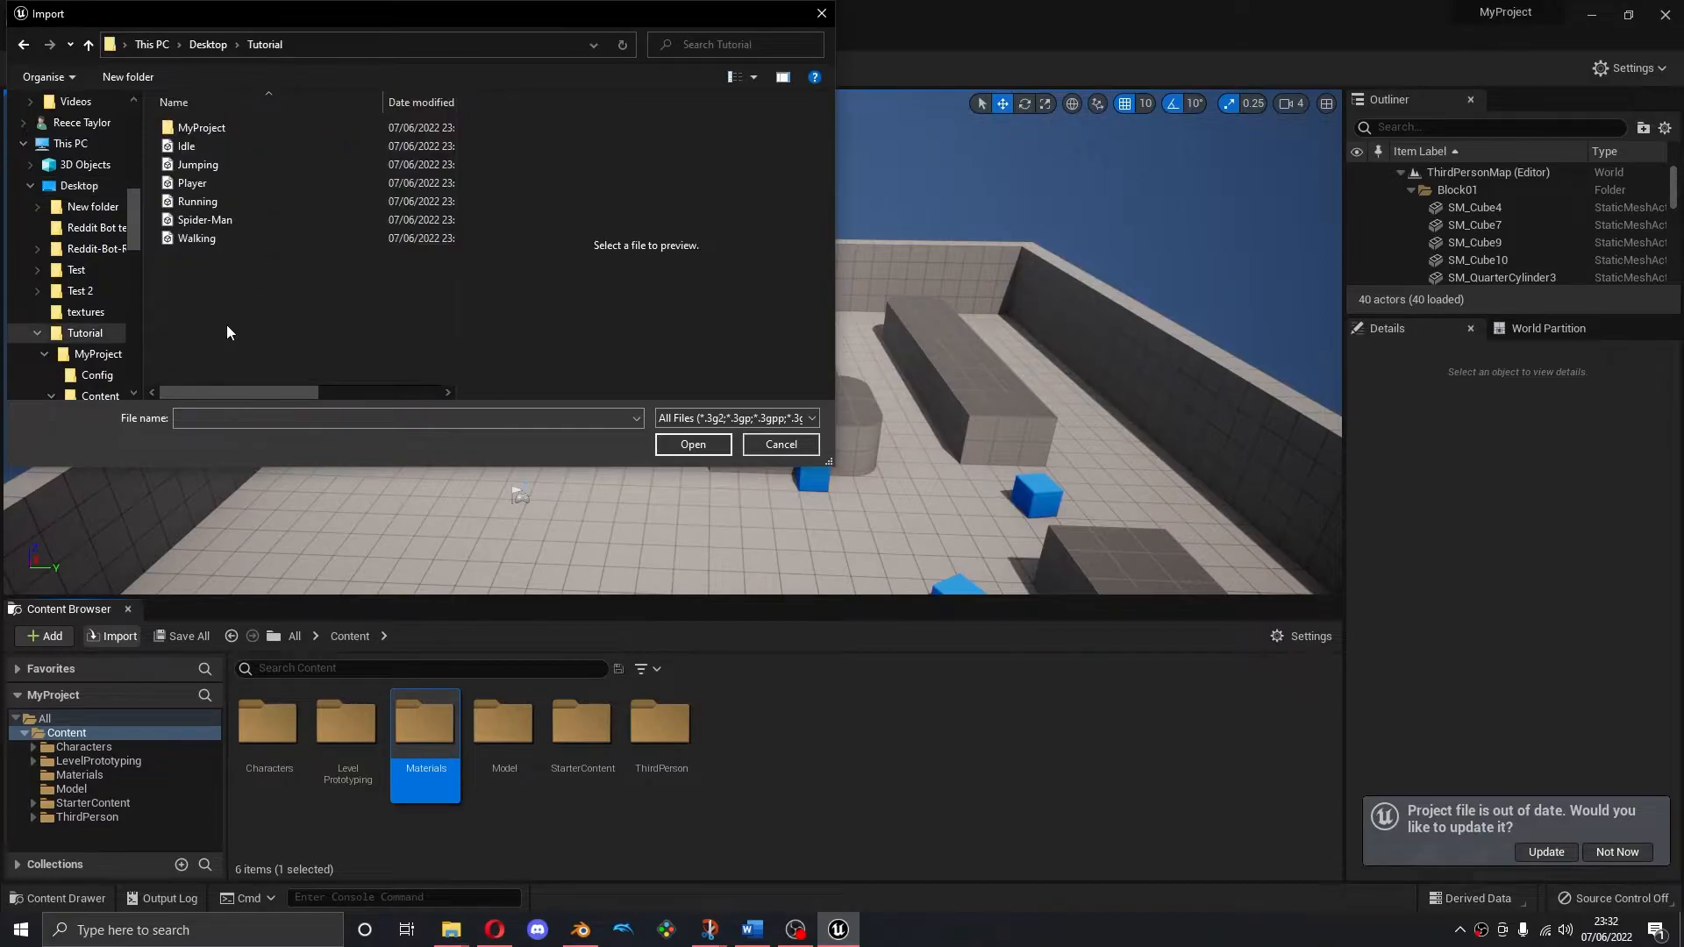
left_click(203, 183)
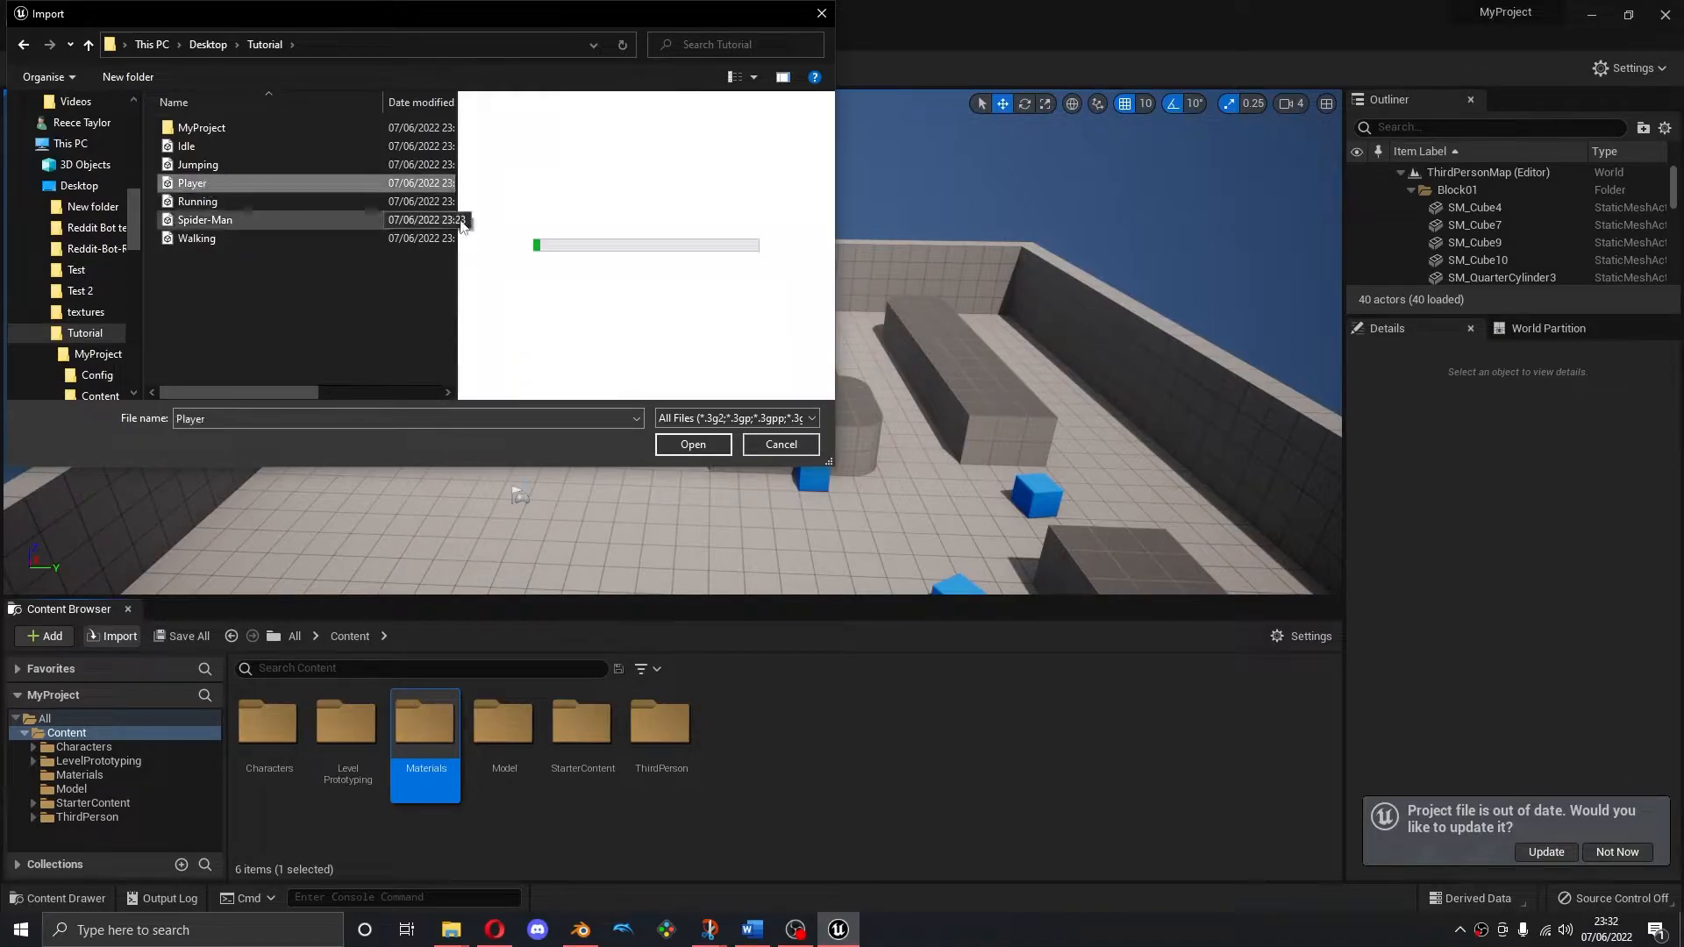
left_click(668, 452)
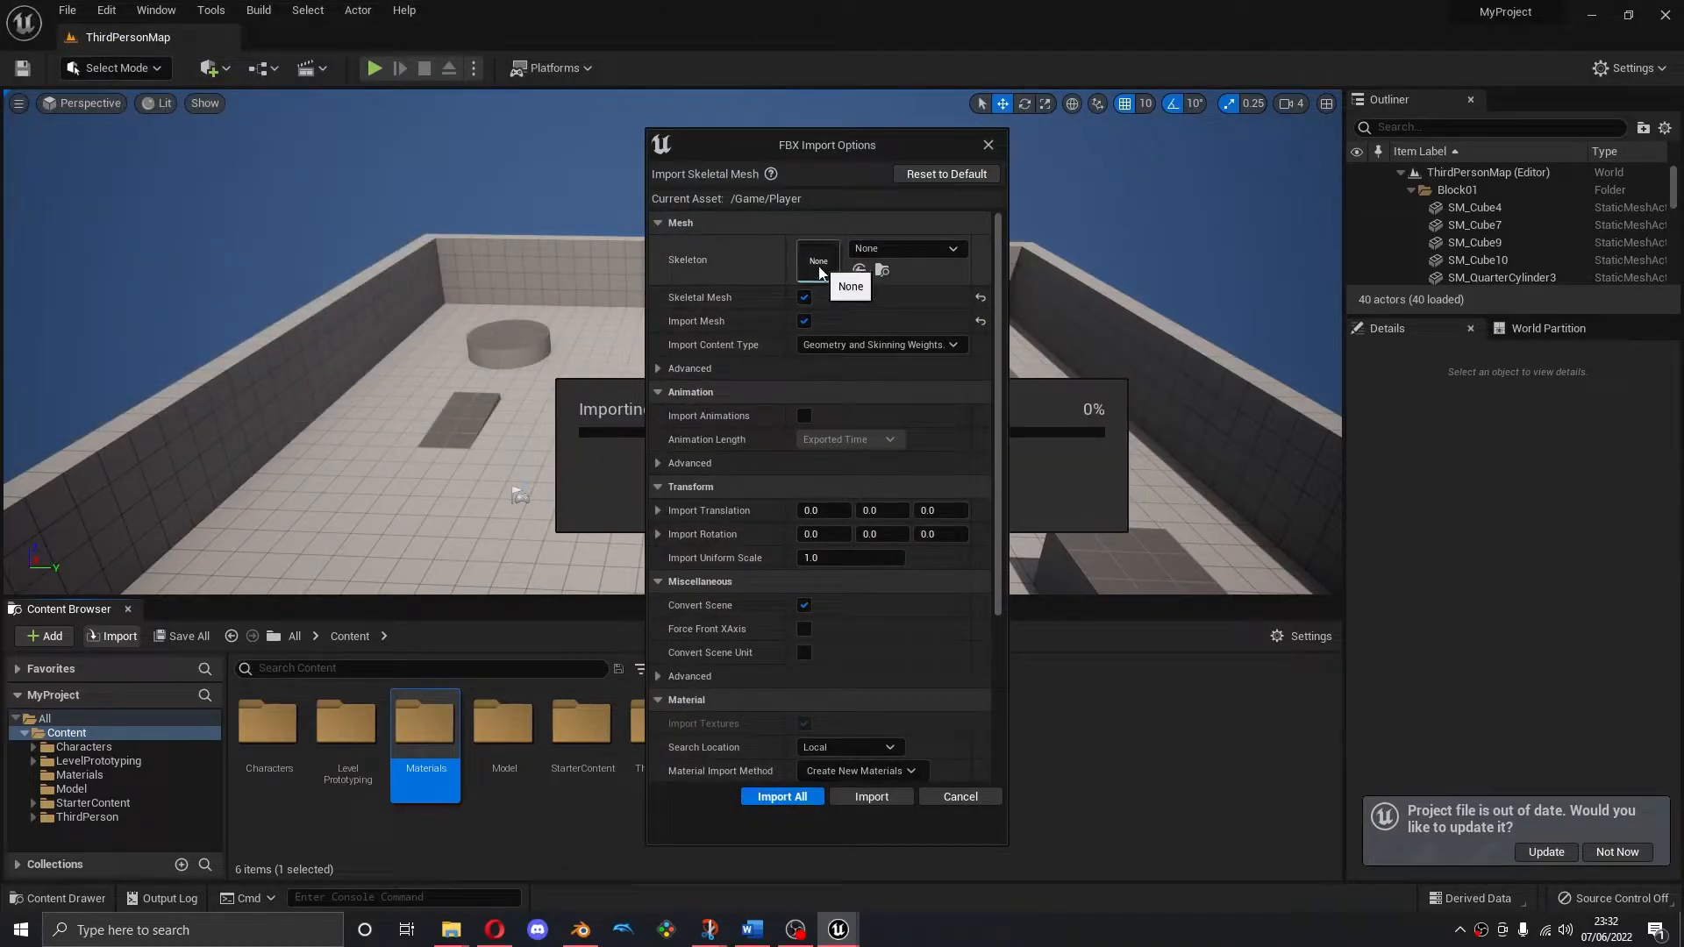
left_click(785, 795)
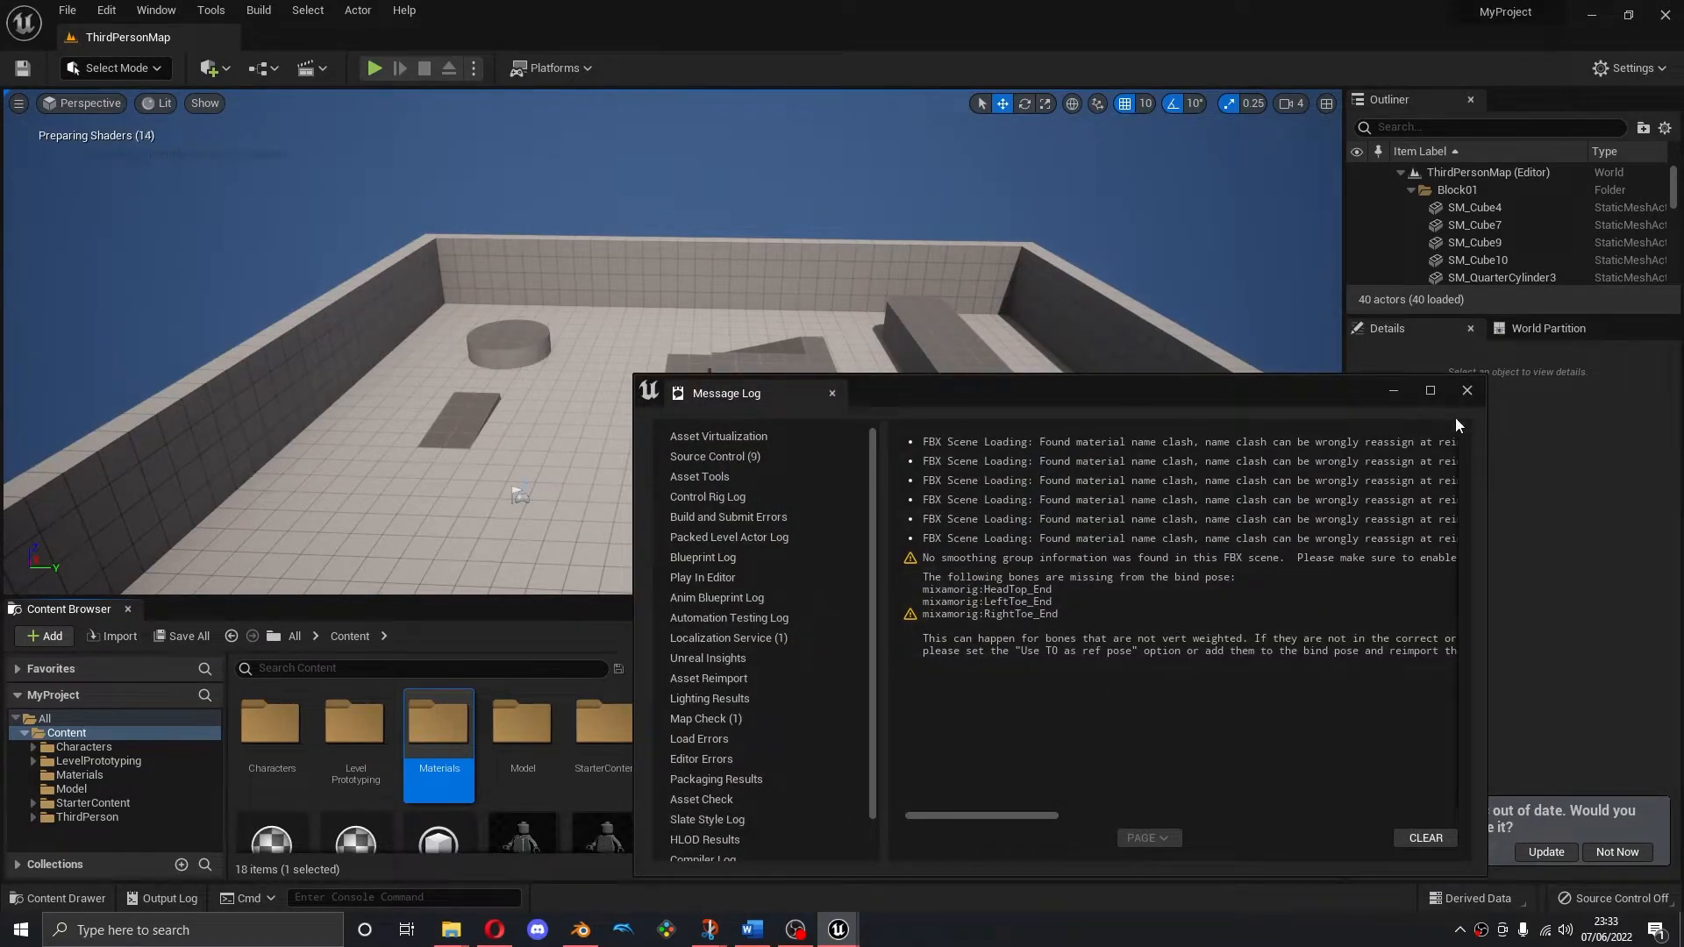
left_click(1472, 395)
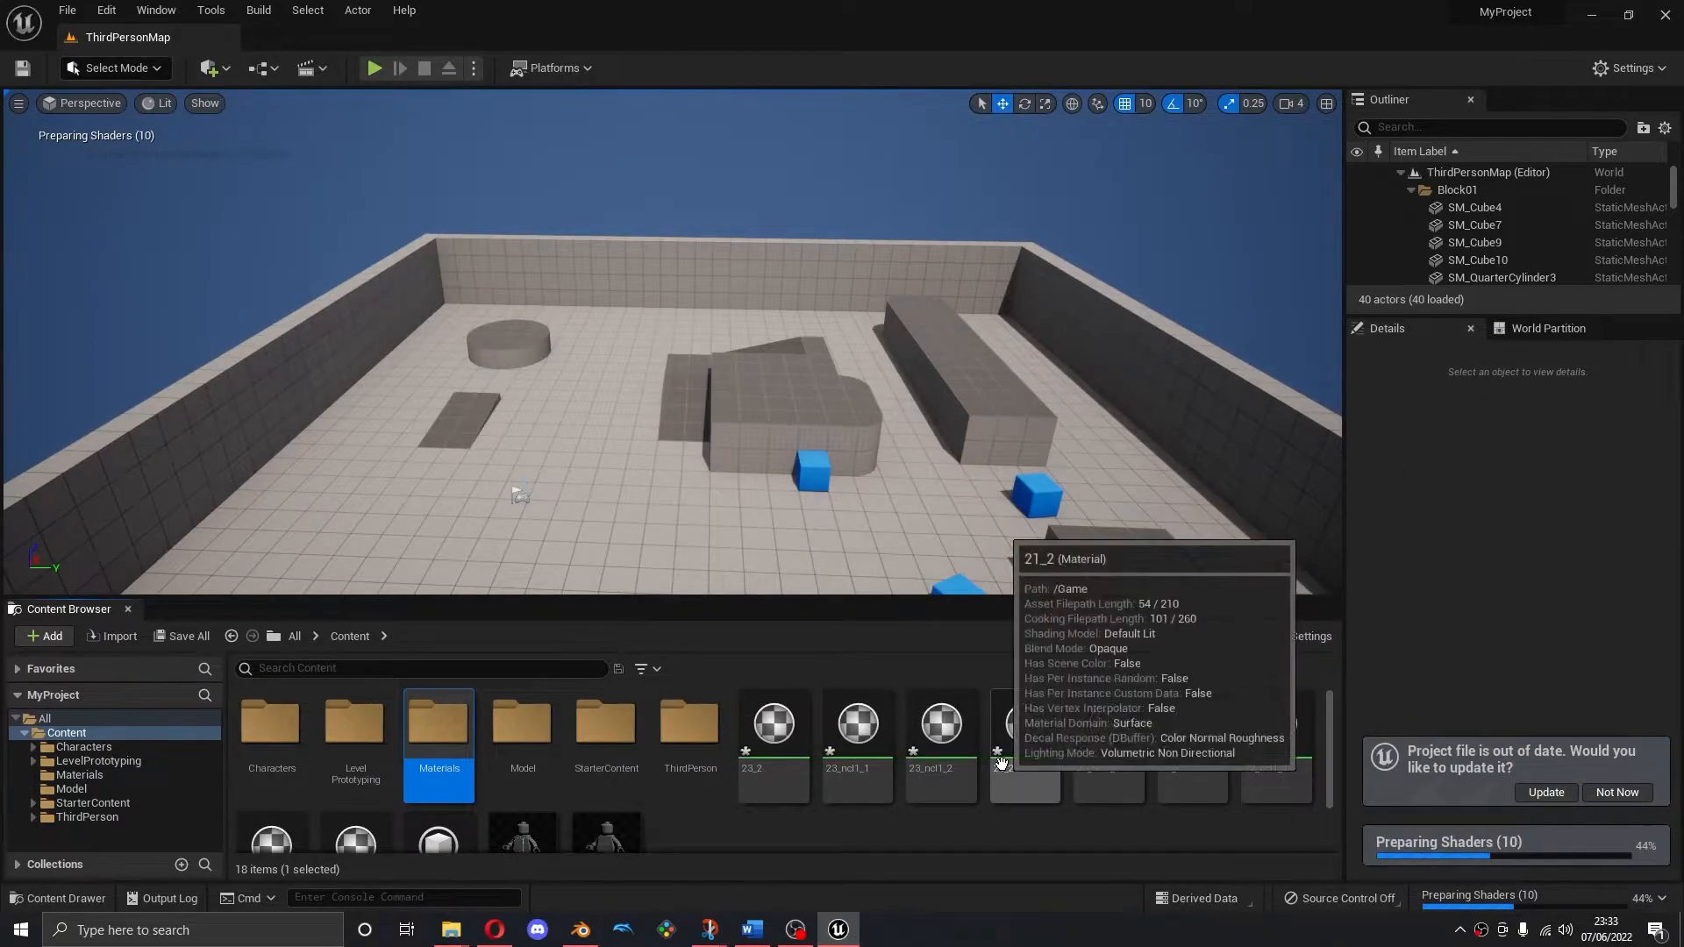
Enlarge the Content Browser to show all imported Player assets and update the out-of-date project file
left_click_drag(1013, 598, 1030, 474)
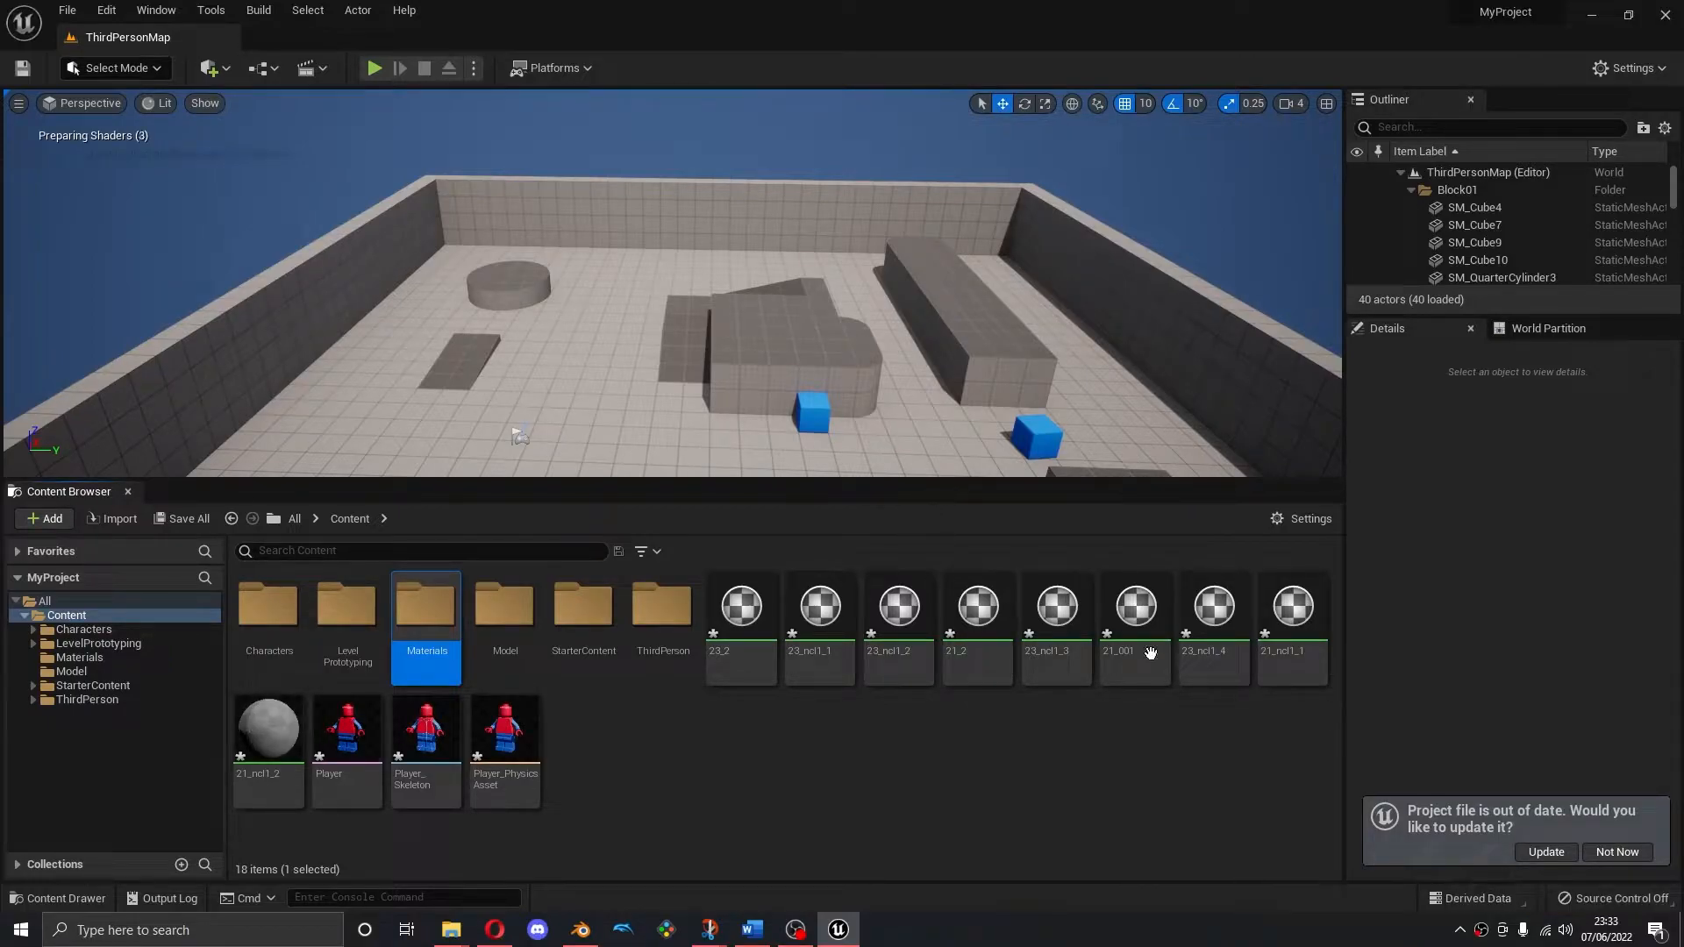
left_click(1517, 851)
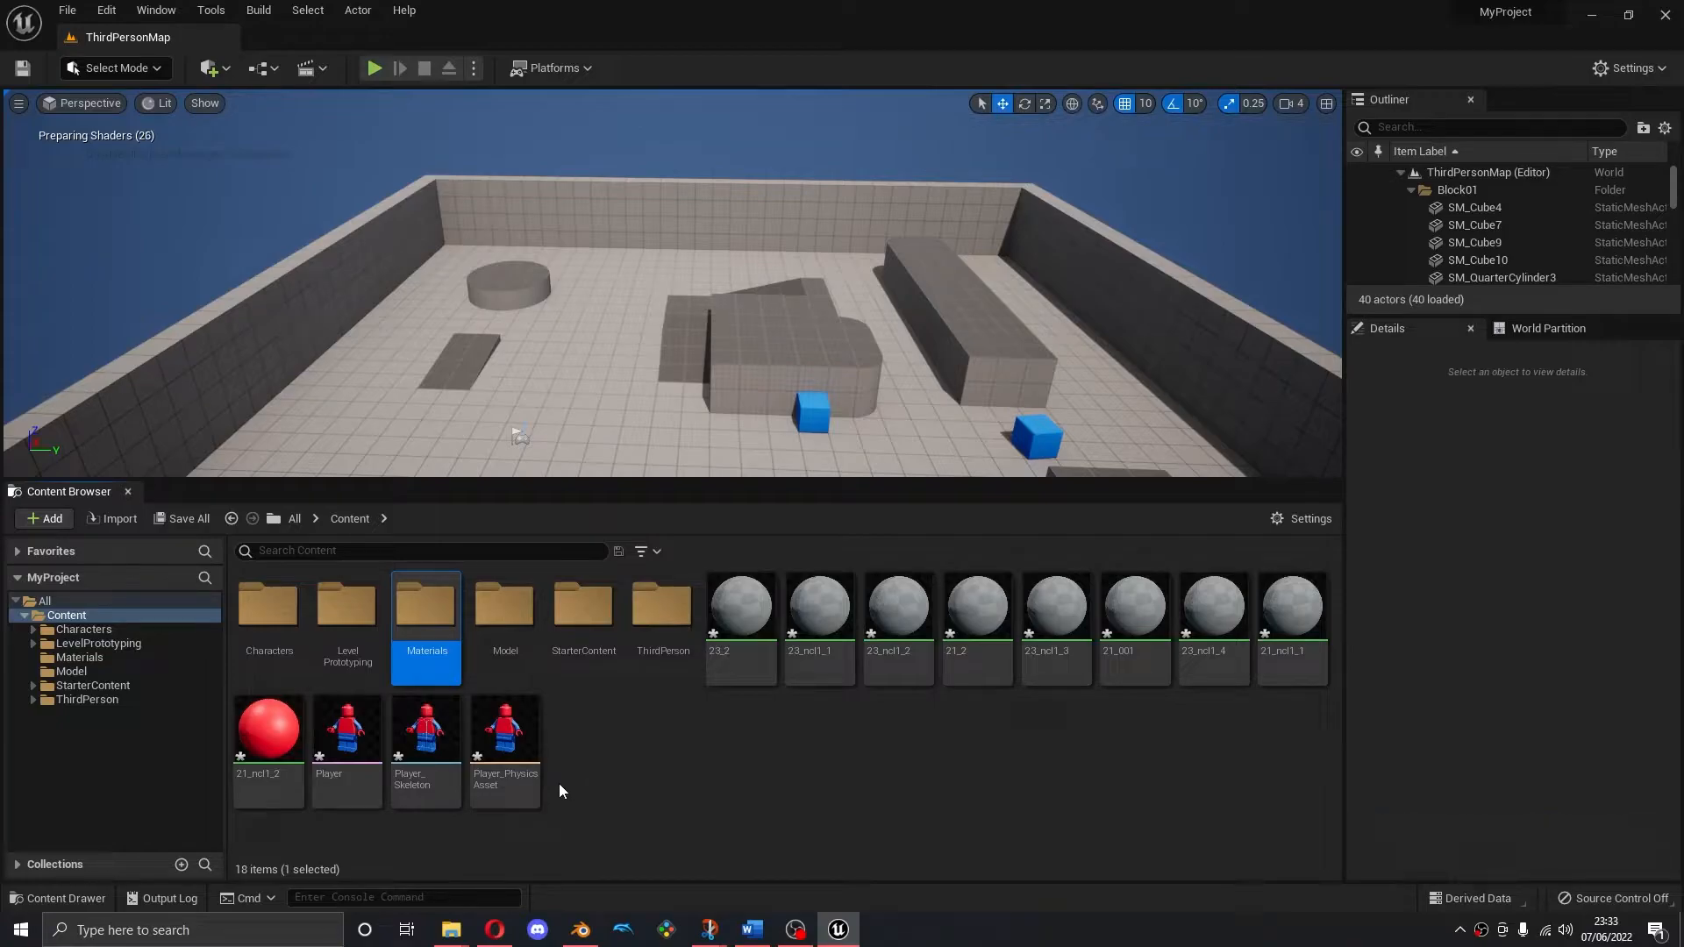
left_click(344, 752)
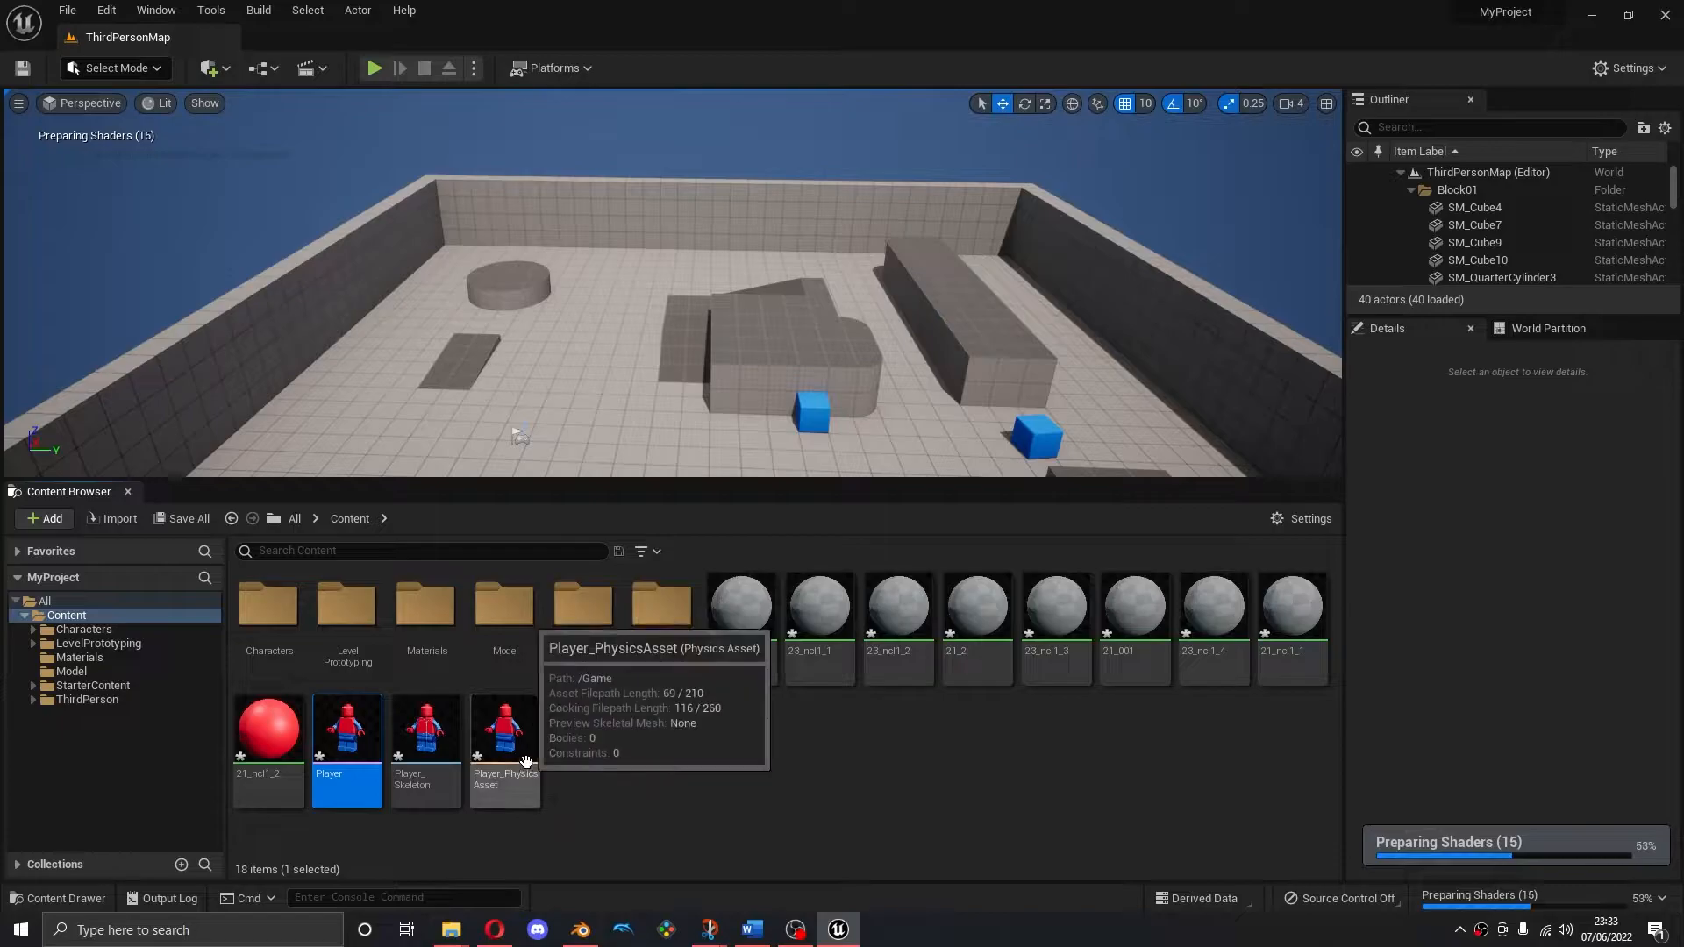
left_click(645, 740)
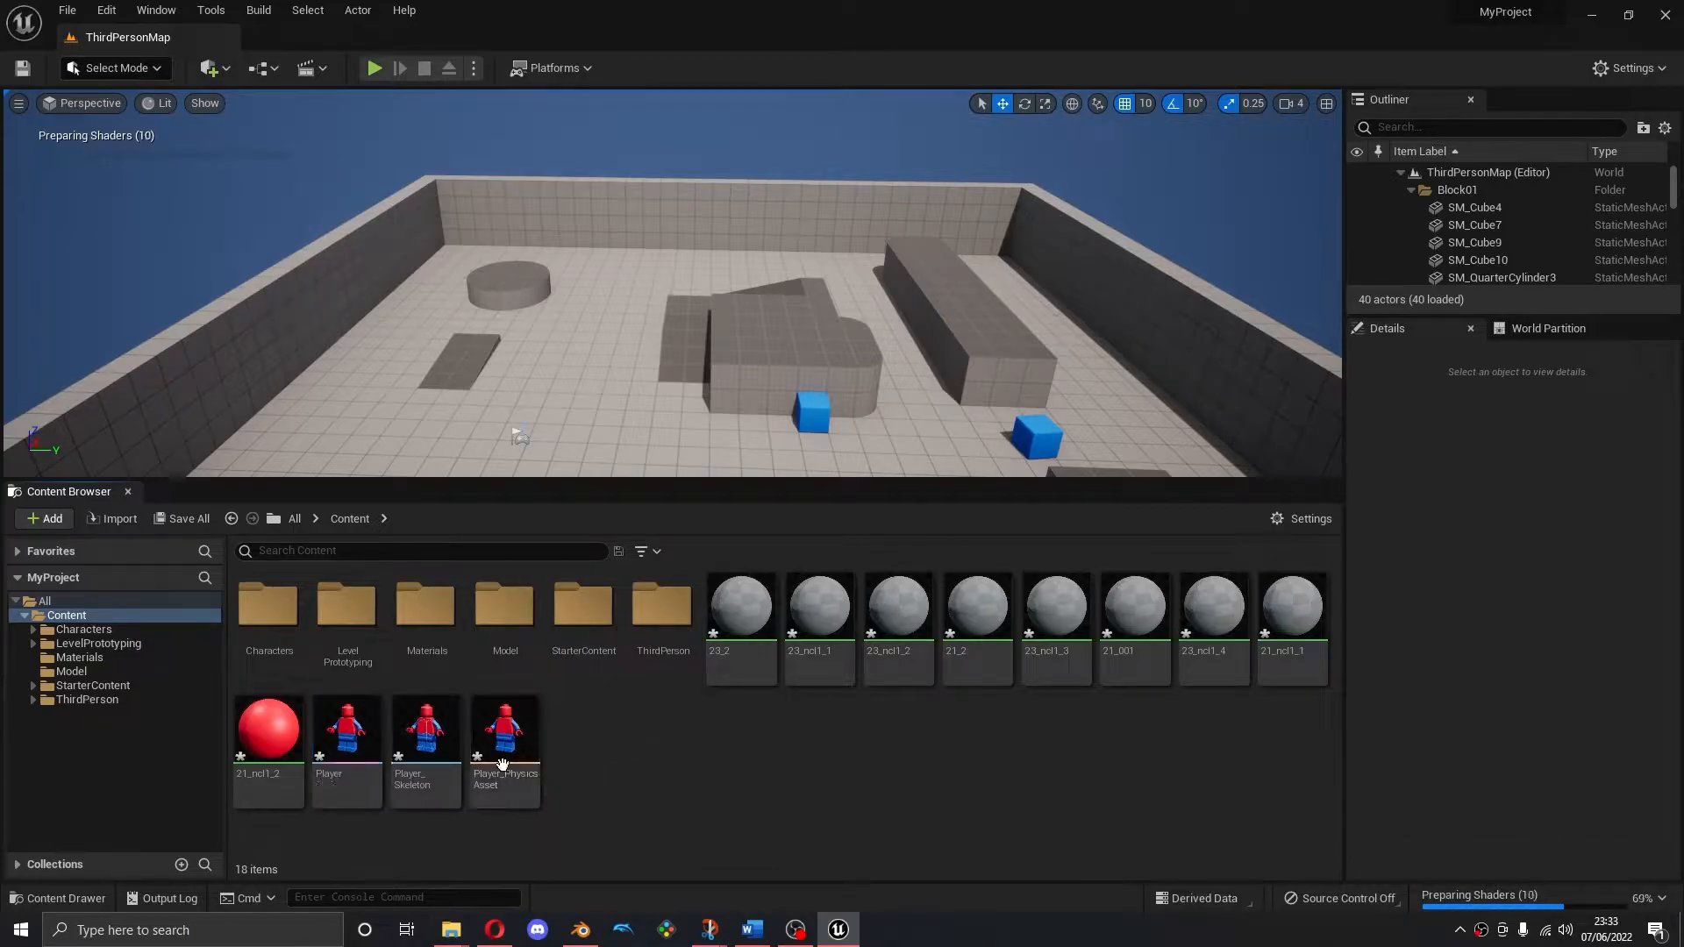
Move the Player mesh, Player_Skeleton and Player_PhysicsAsset from Content into the Model folder
left_click(358, 732)
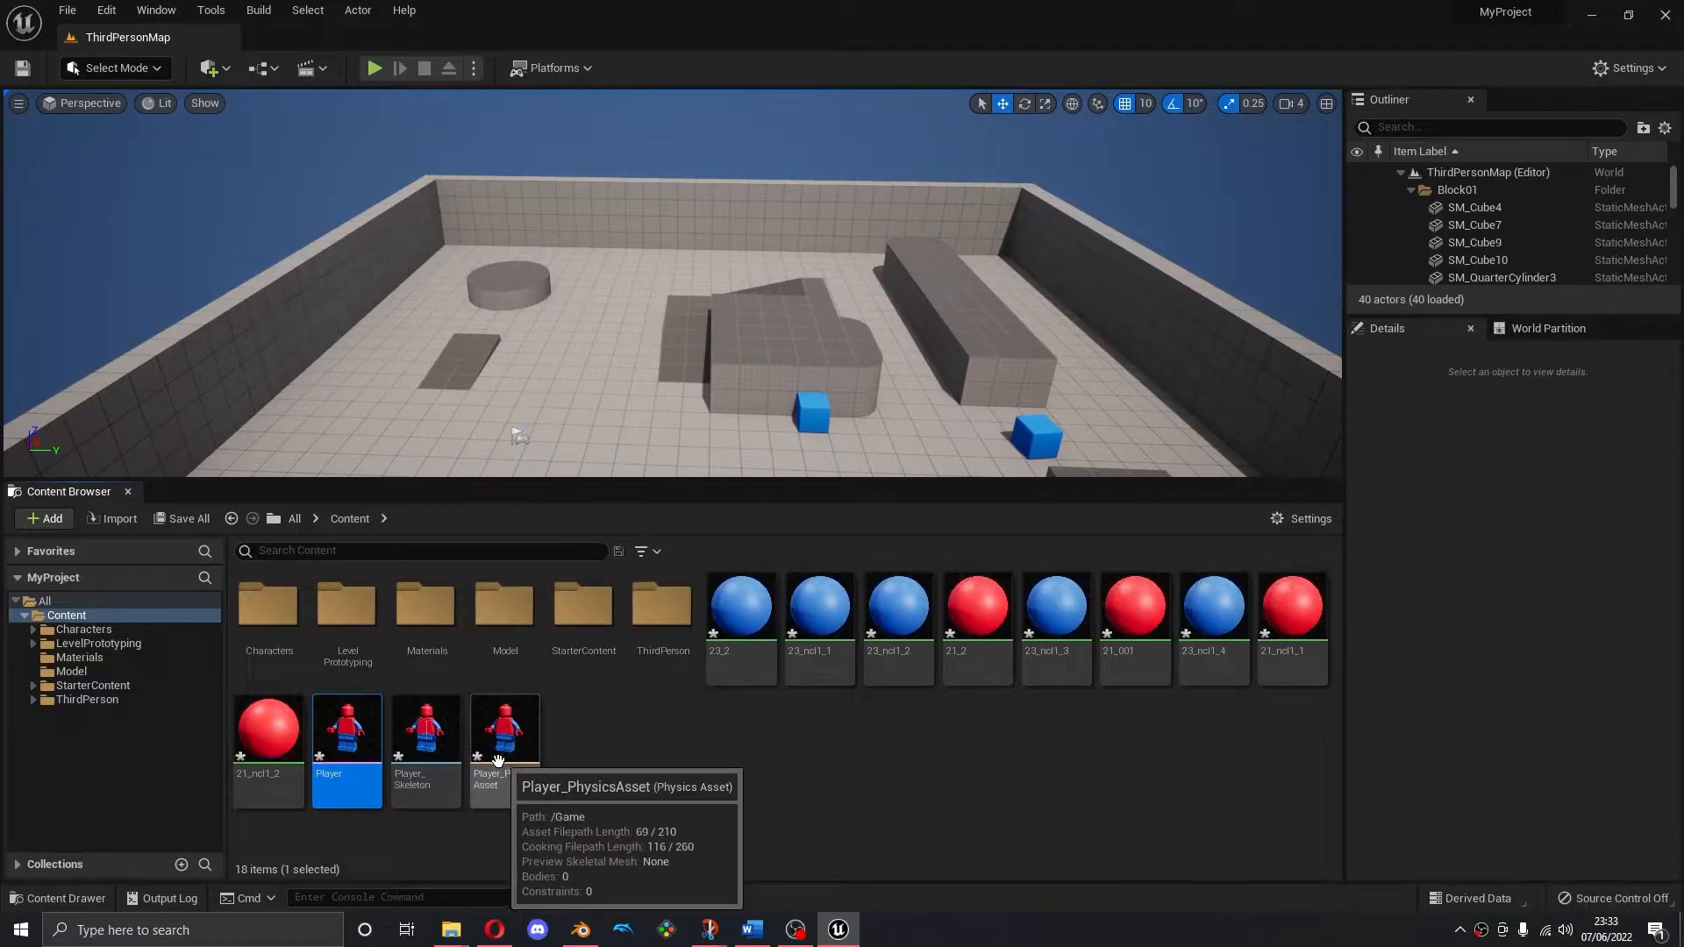
left_click(433, 756)
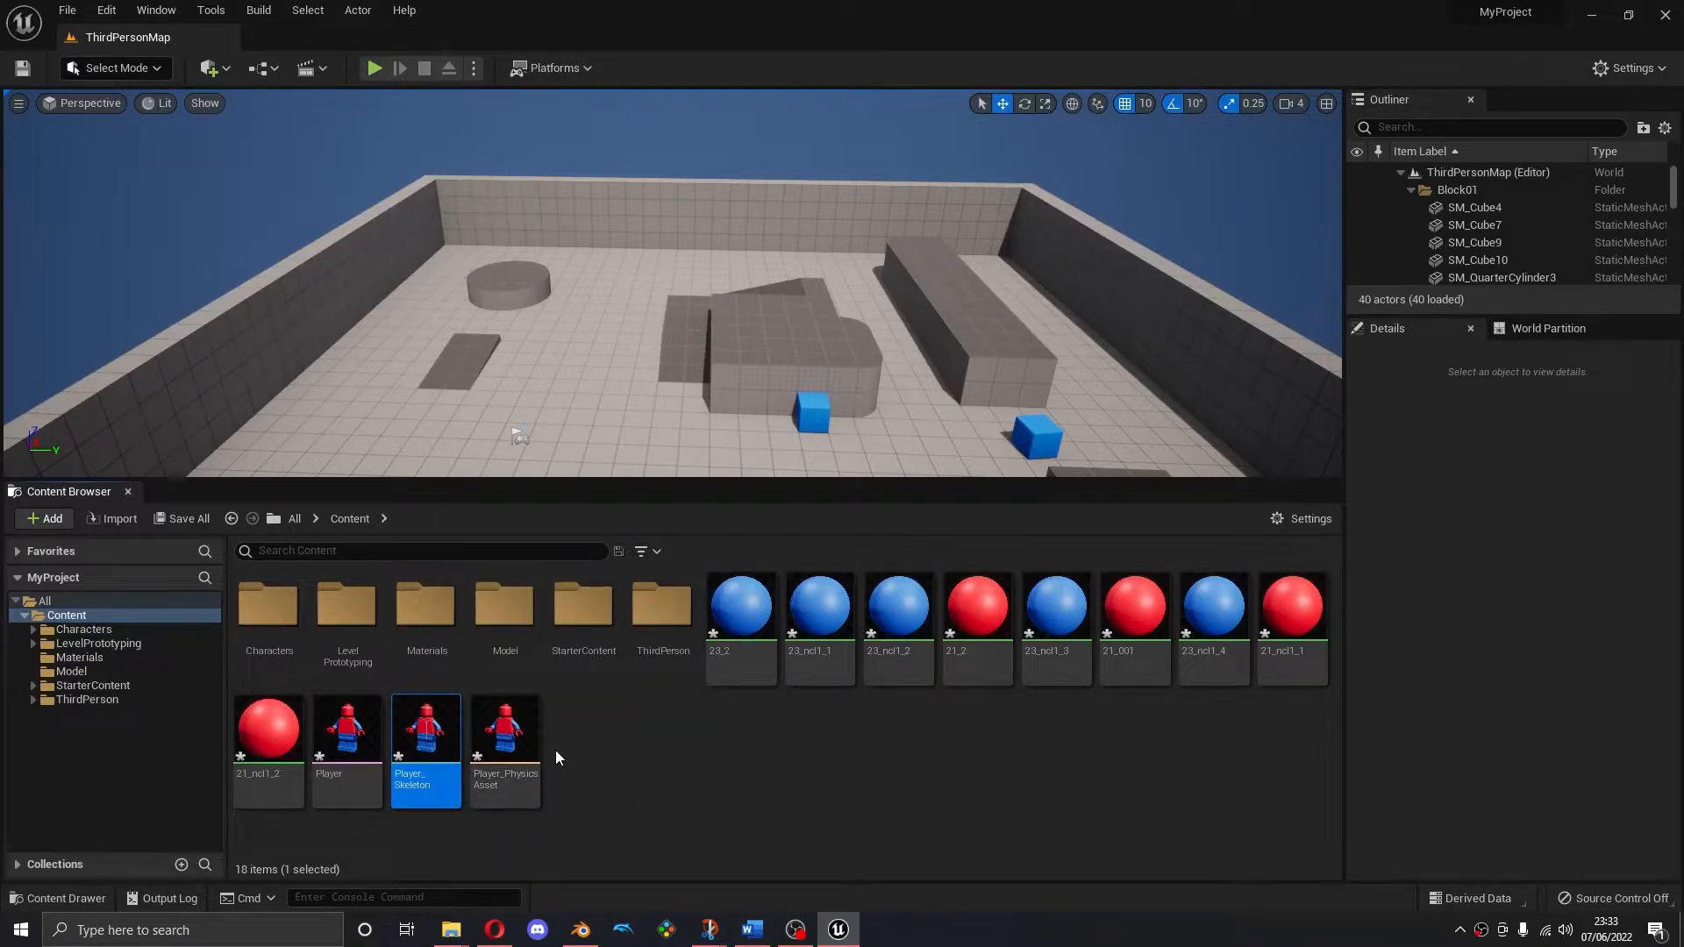
left_click(507, 742)
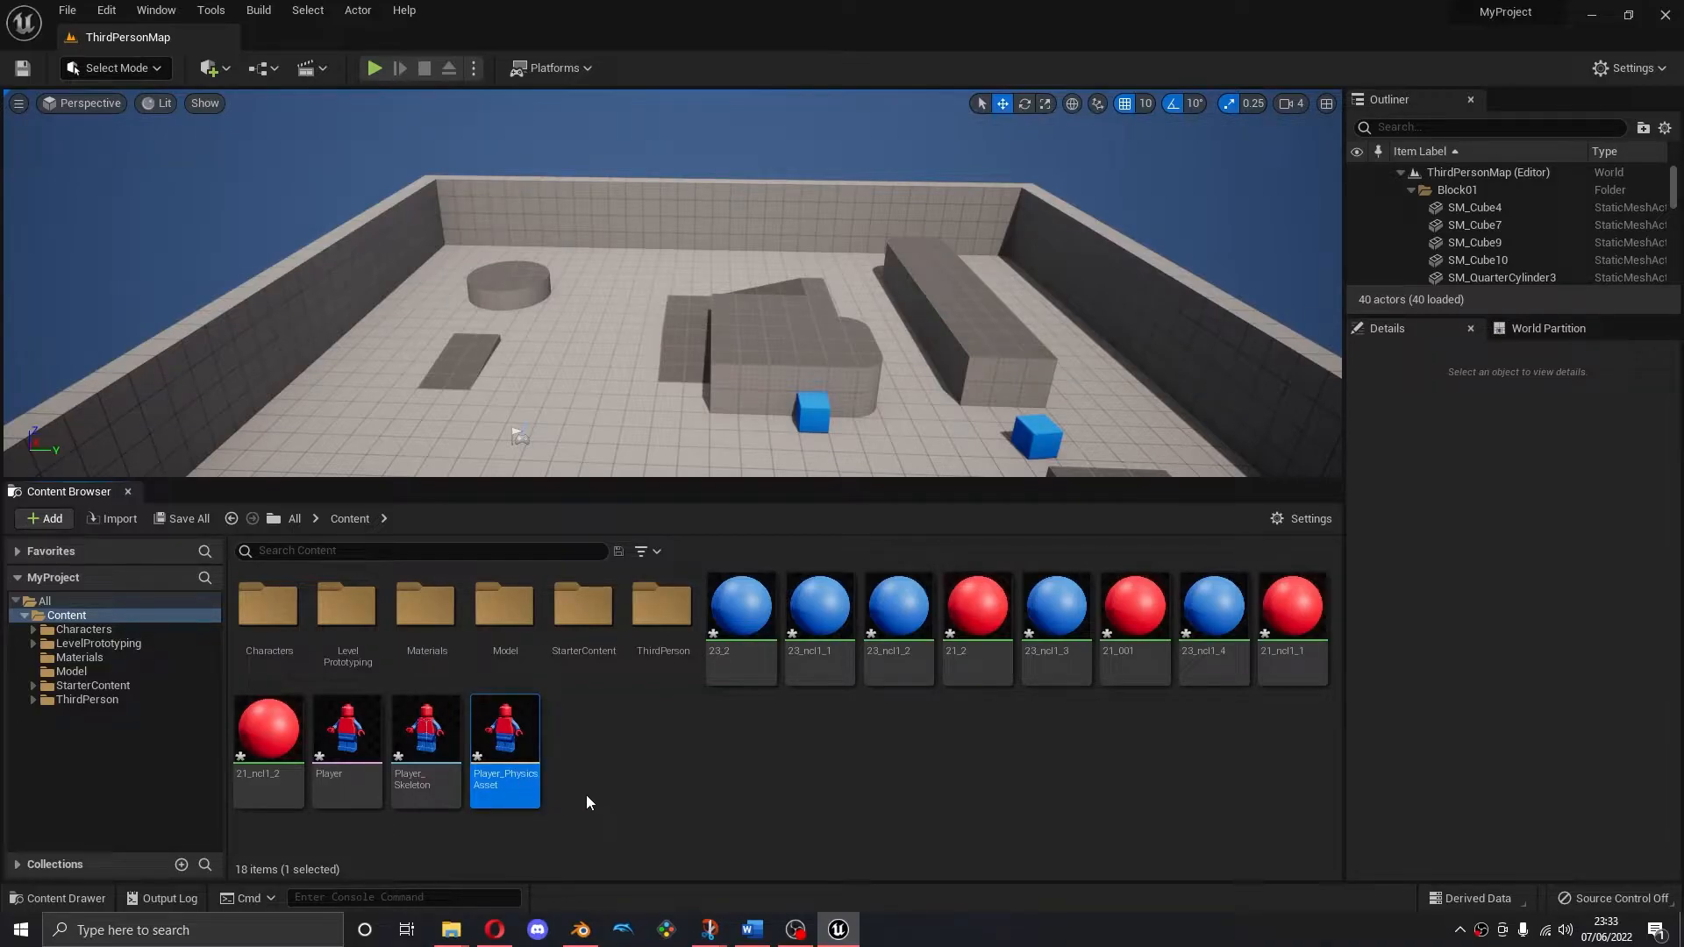
left_click_drag(586, 794, 520, 625)
left_click(570, 653)
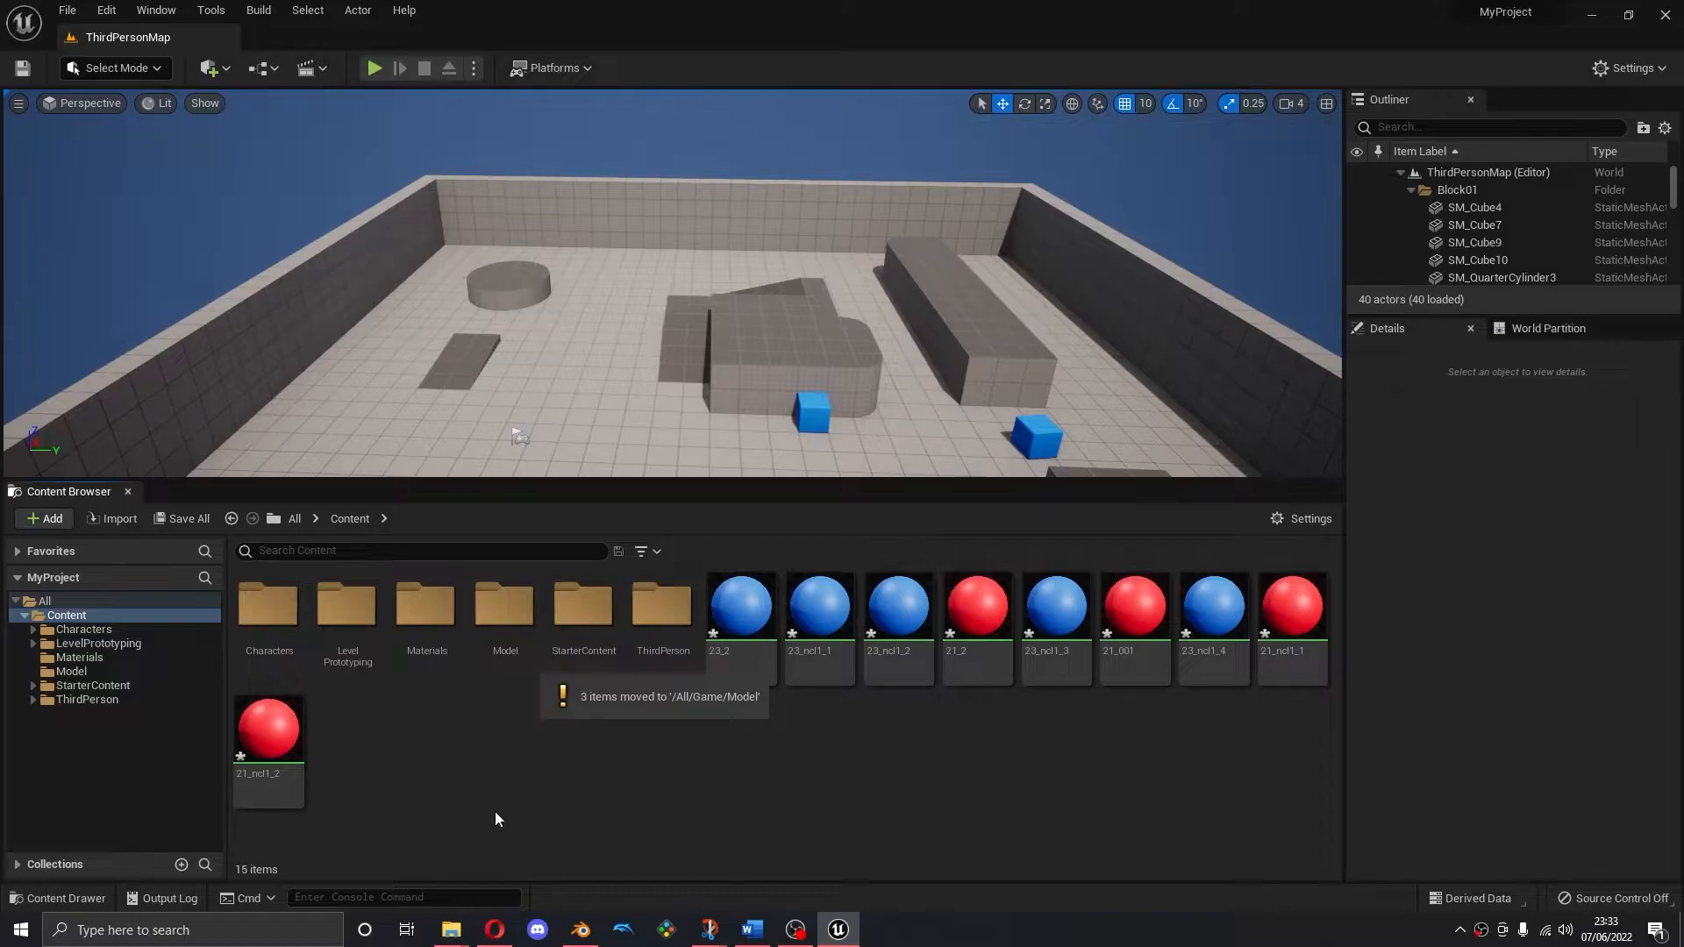
Move all the imported red and blue materials, from 23_2 through 21_ncl1_2, into the Materials folder
left_click(741, 614)
left_click(265, 737, "shift")
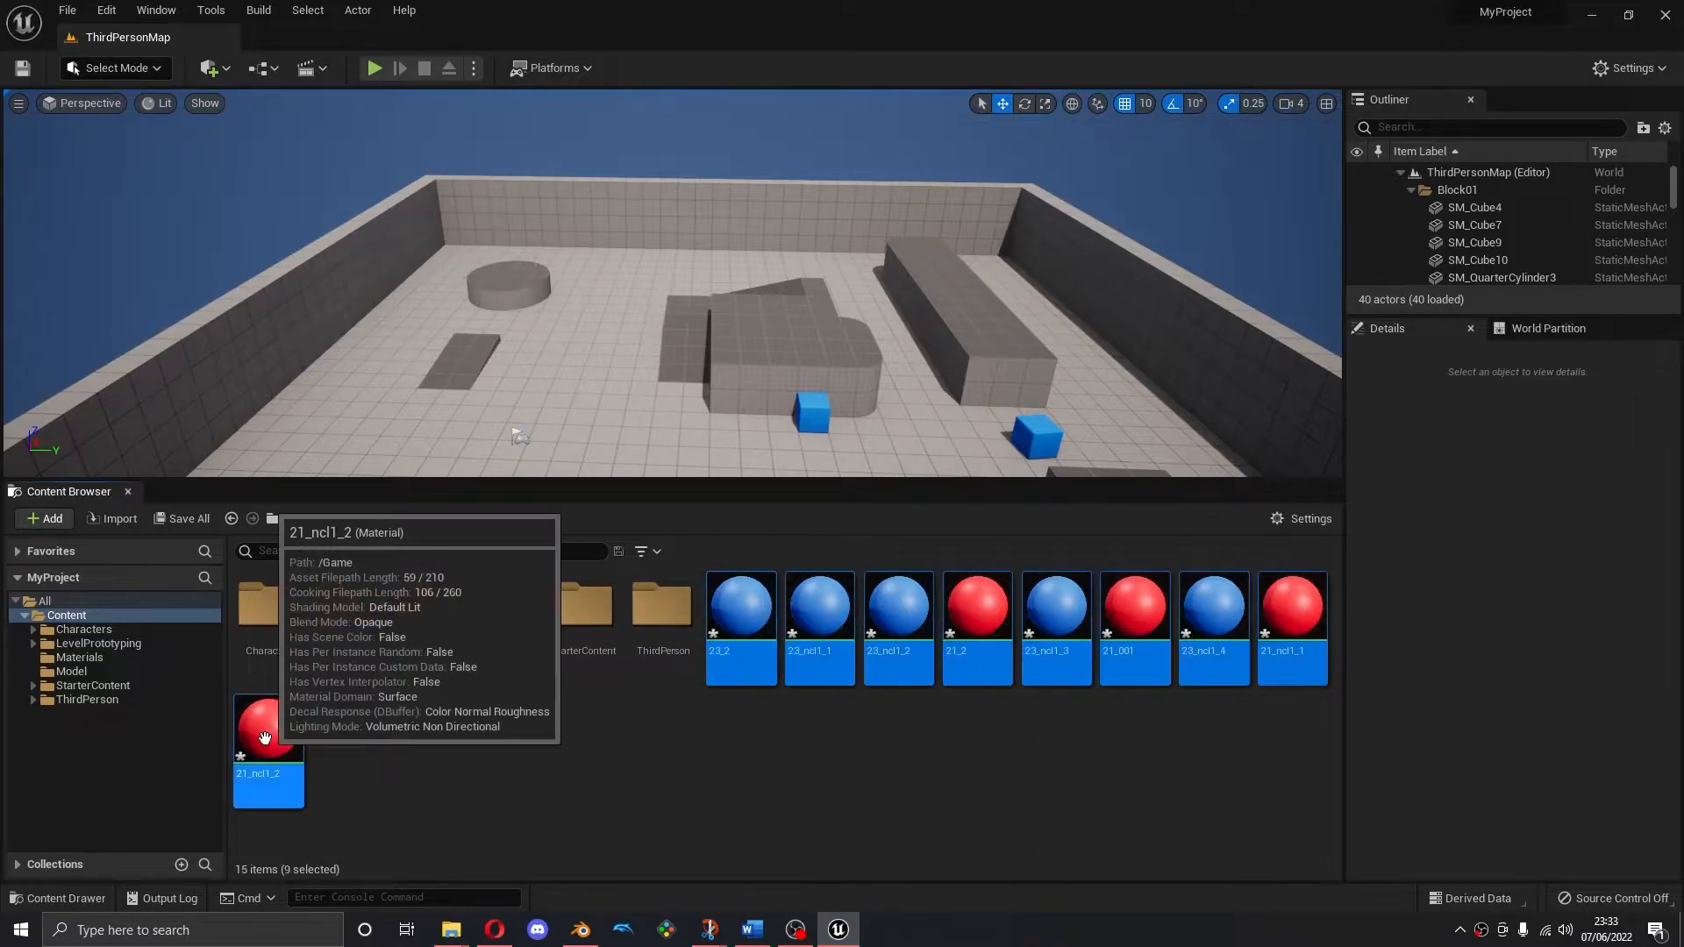
left_click_drag(756, 626, 424, 624)
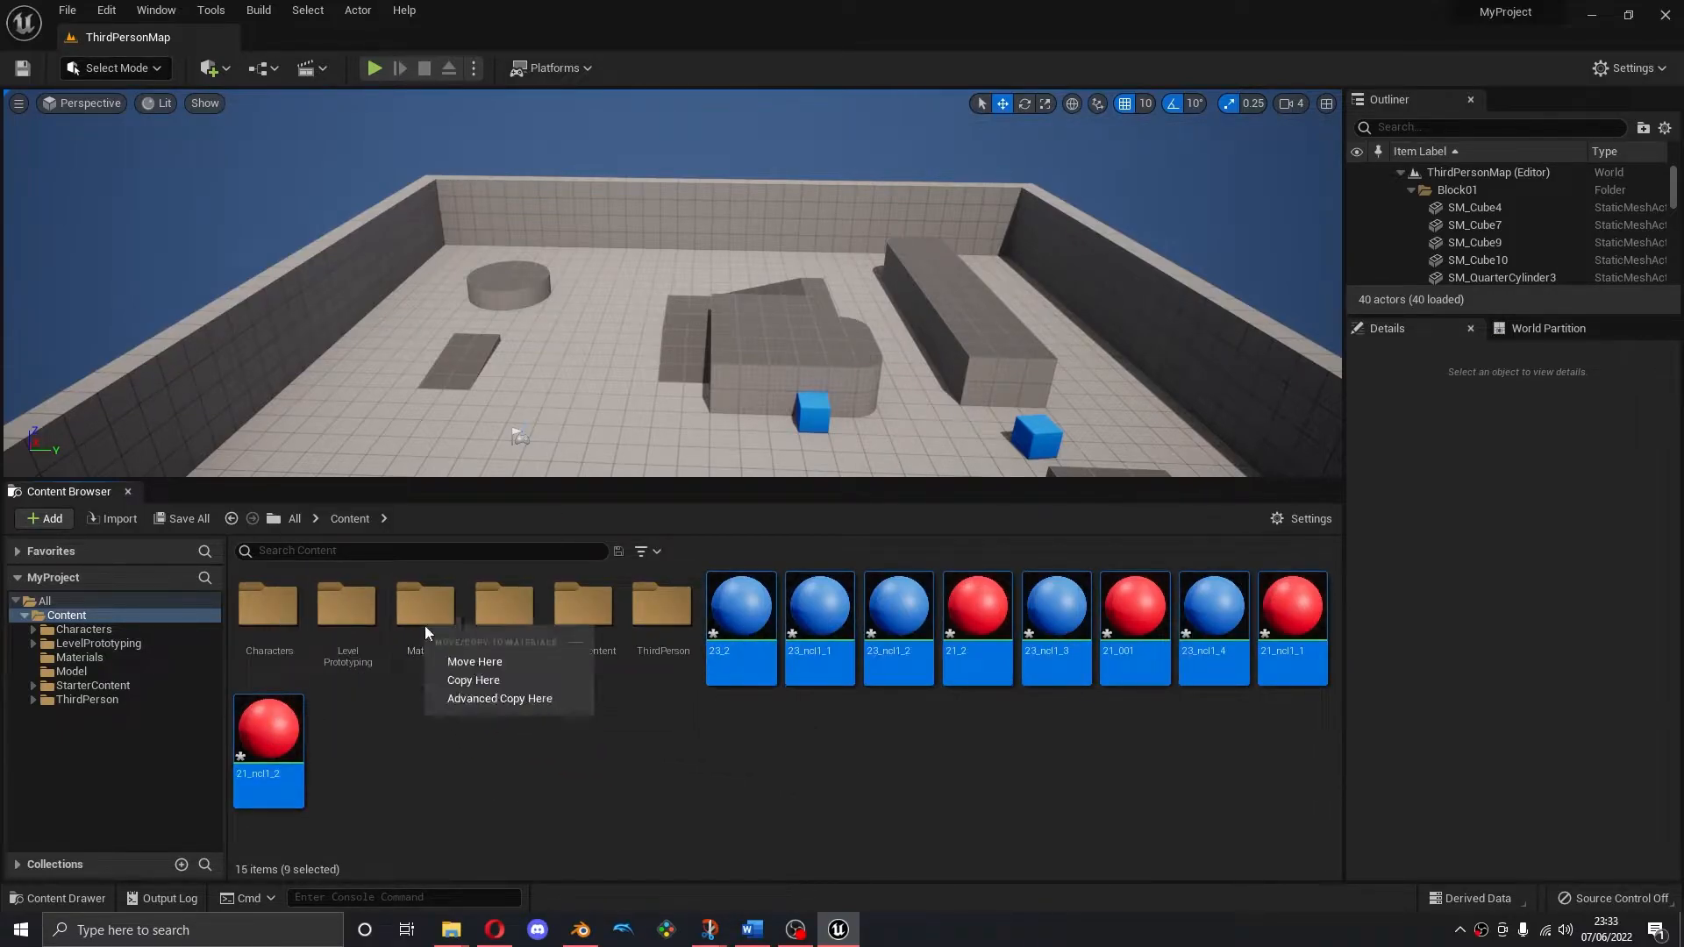
left_click(472, 662)
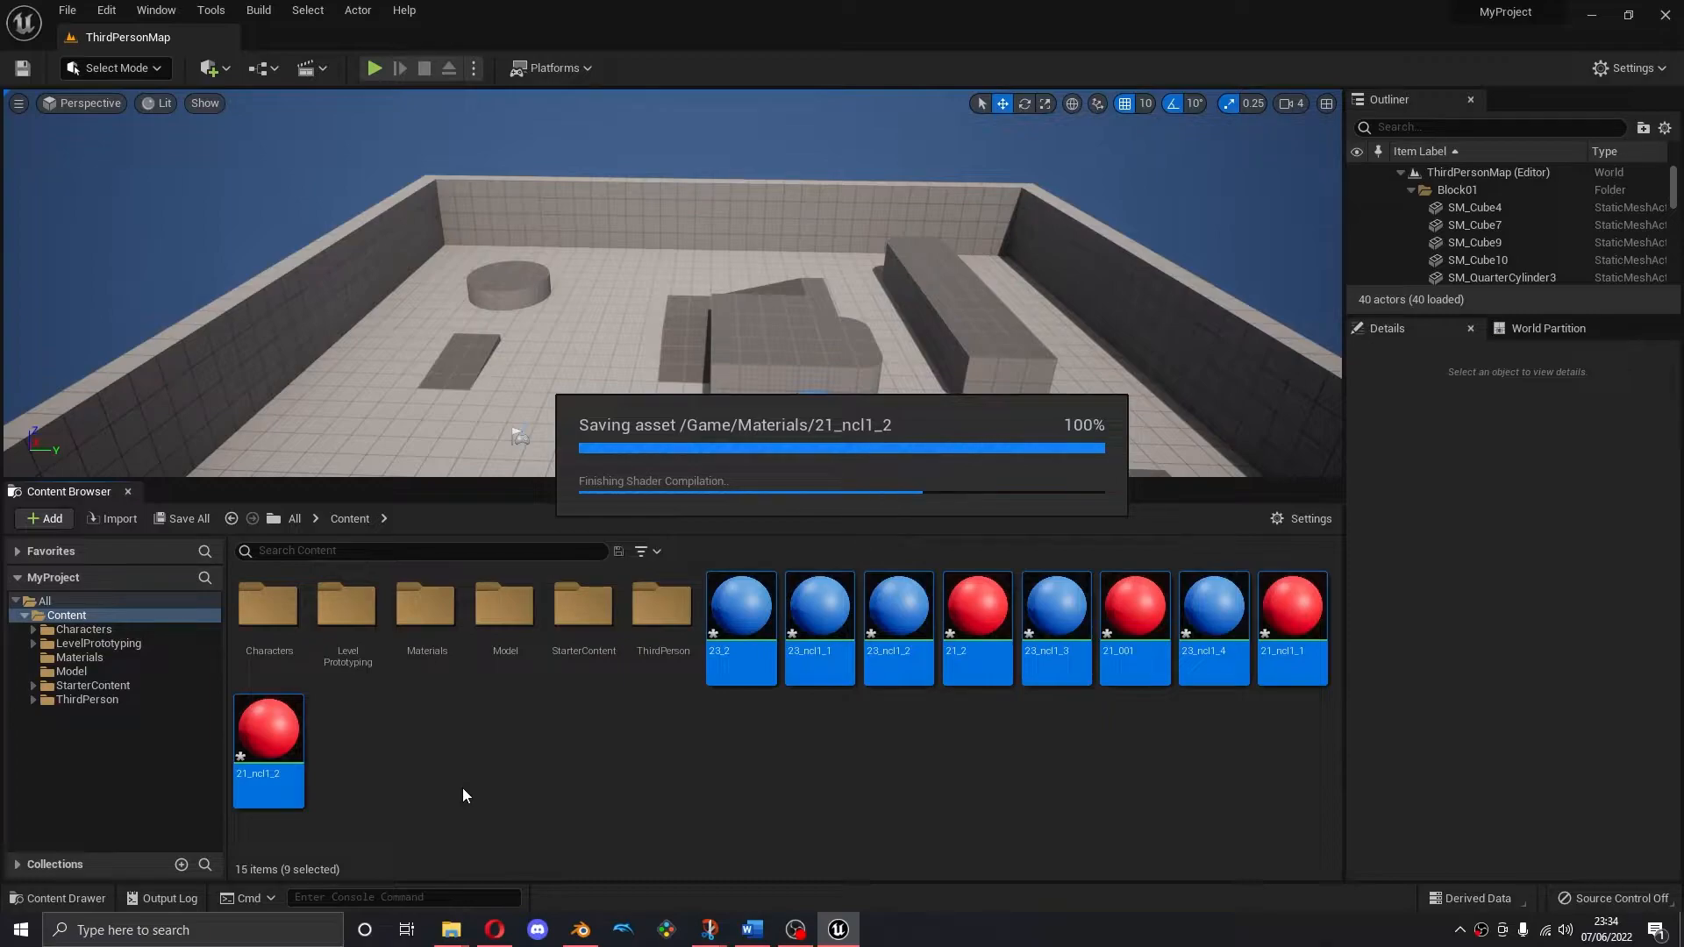
Switch to Mecabricks in the browser and export the Spider-Man minifig as Collada (.dae), saving the zip as Textures in the Desktop's Tutorial folder
left_click(494, 929)
left_click(163, 7)
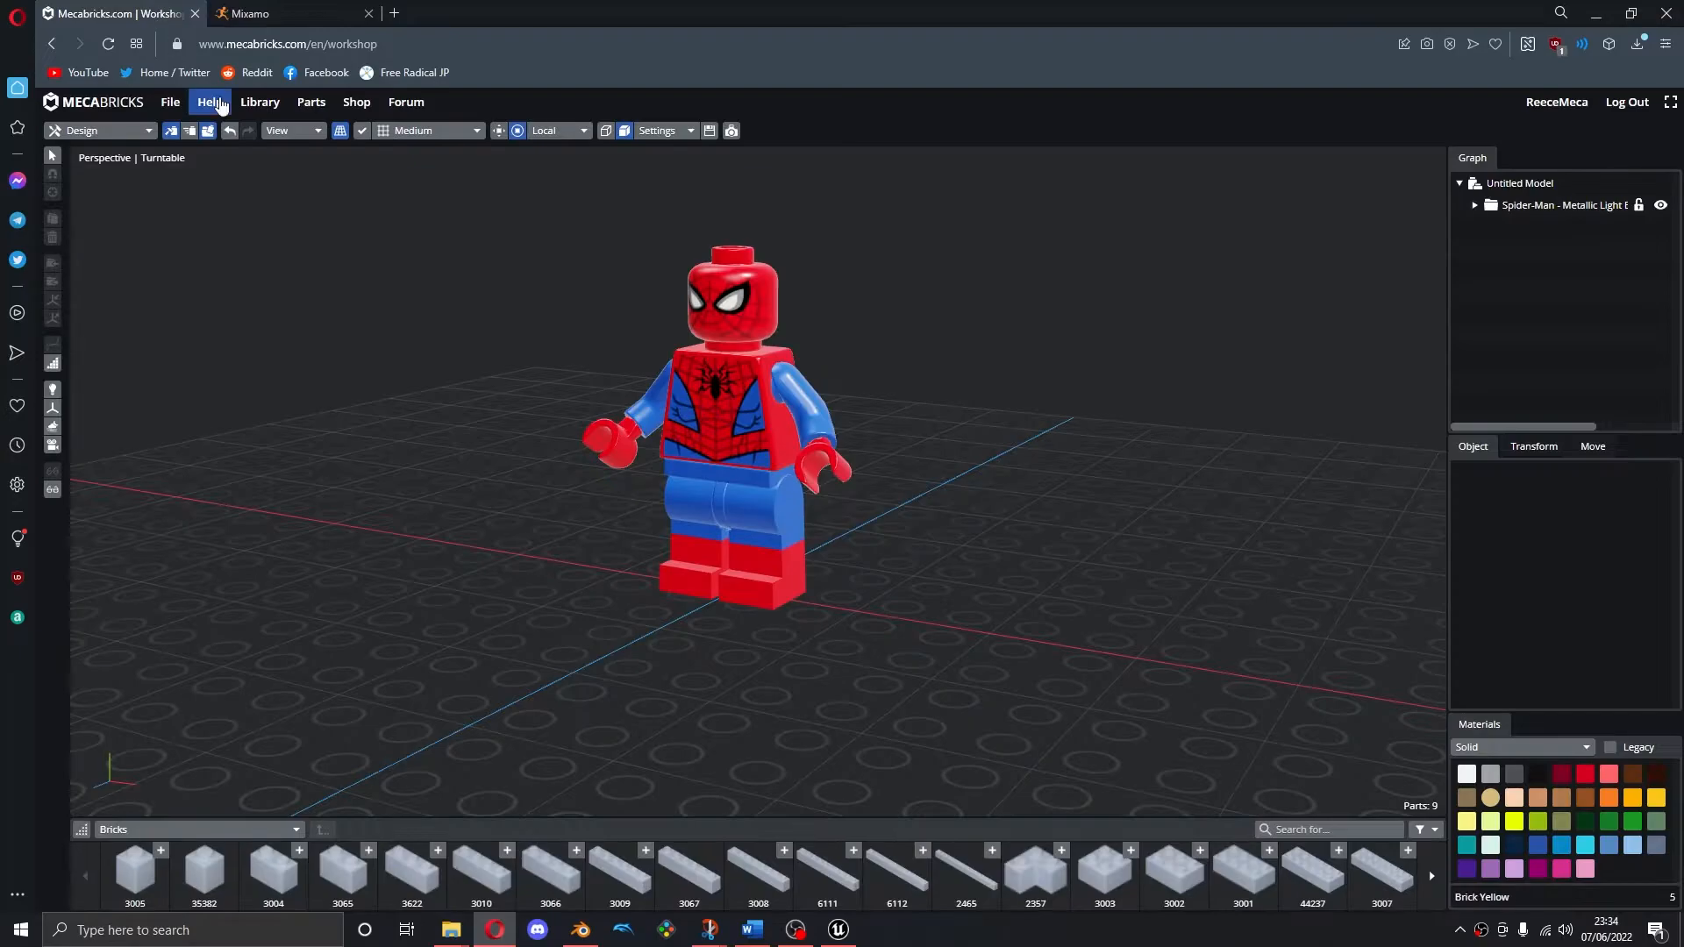
right_click_drag(298, 275, 376, 272)
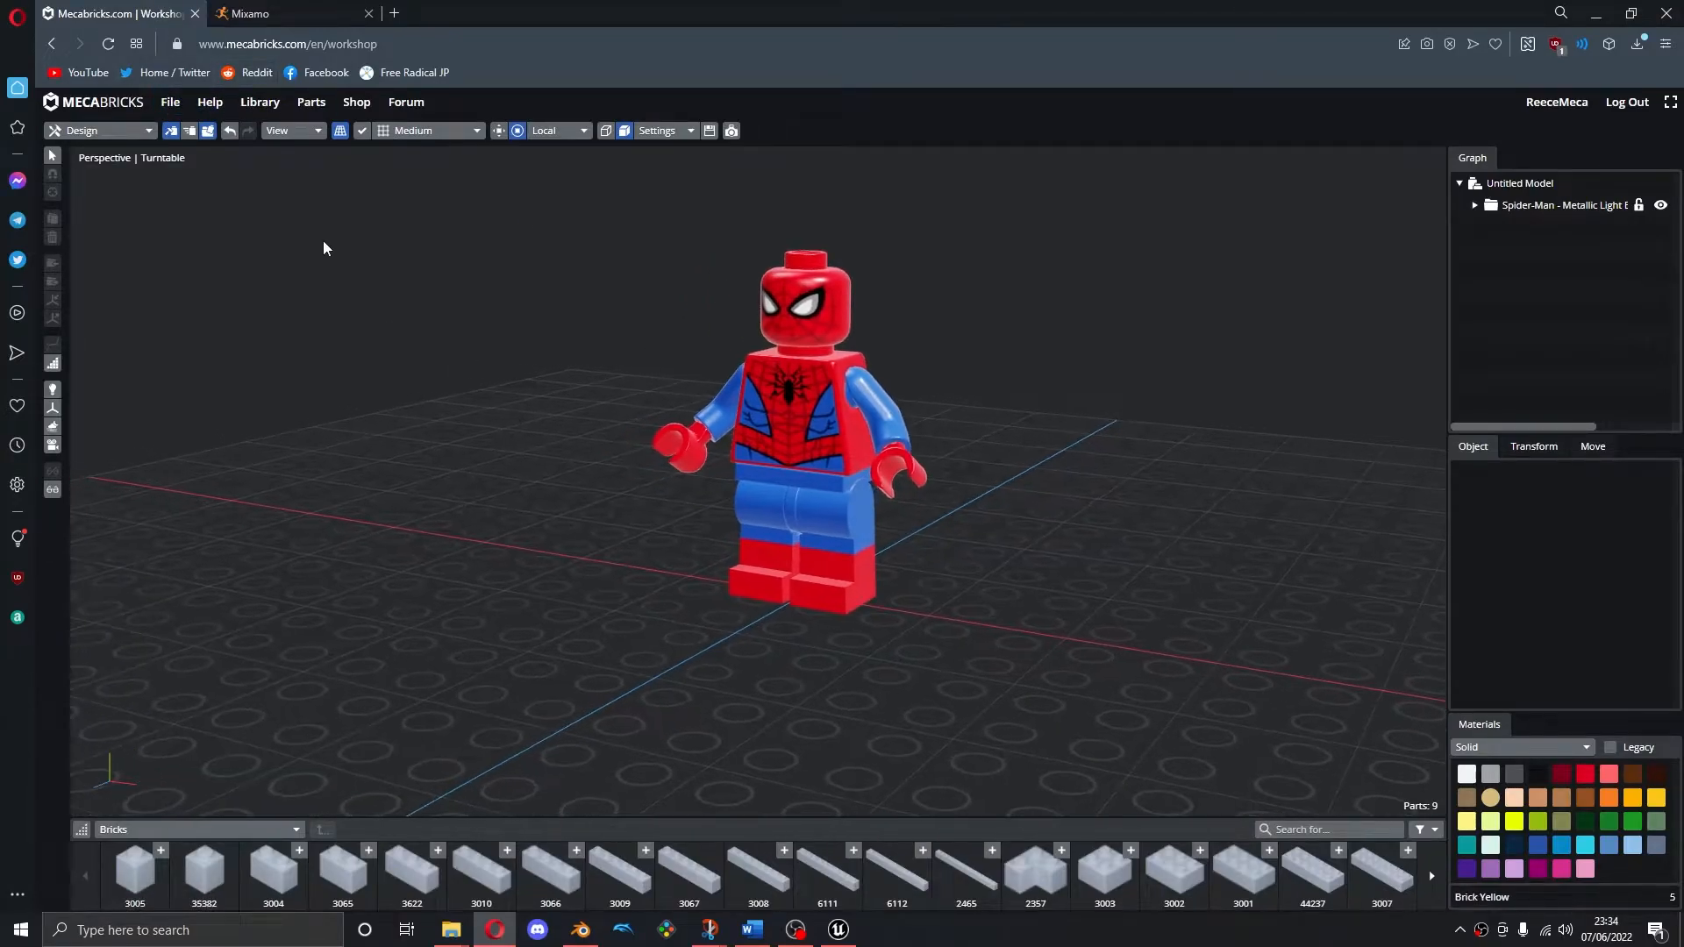
right_click_drag(361, 377, 414, 383)
scroll(525, 386, "down", 1)
right_click_drag(527, 392, 593, 454)
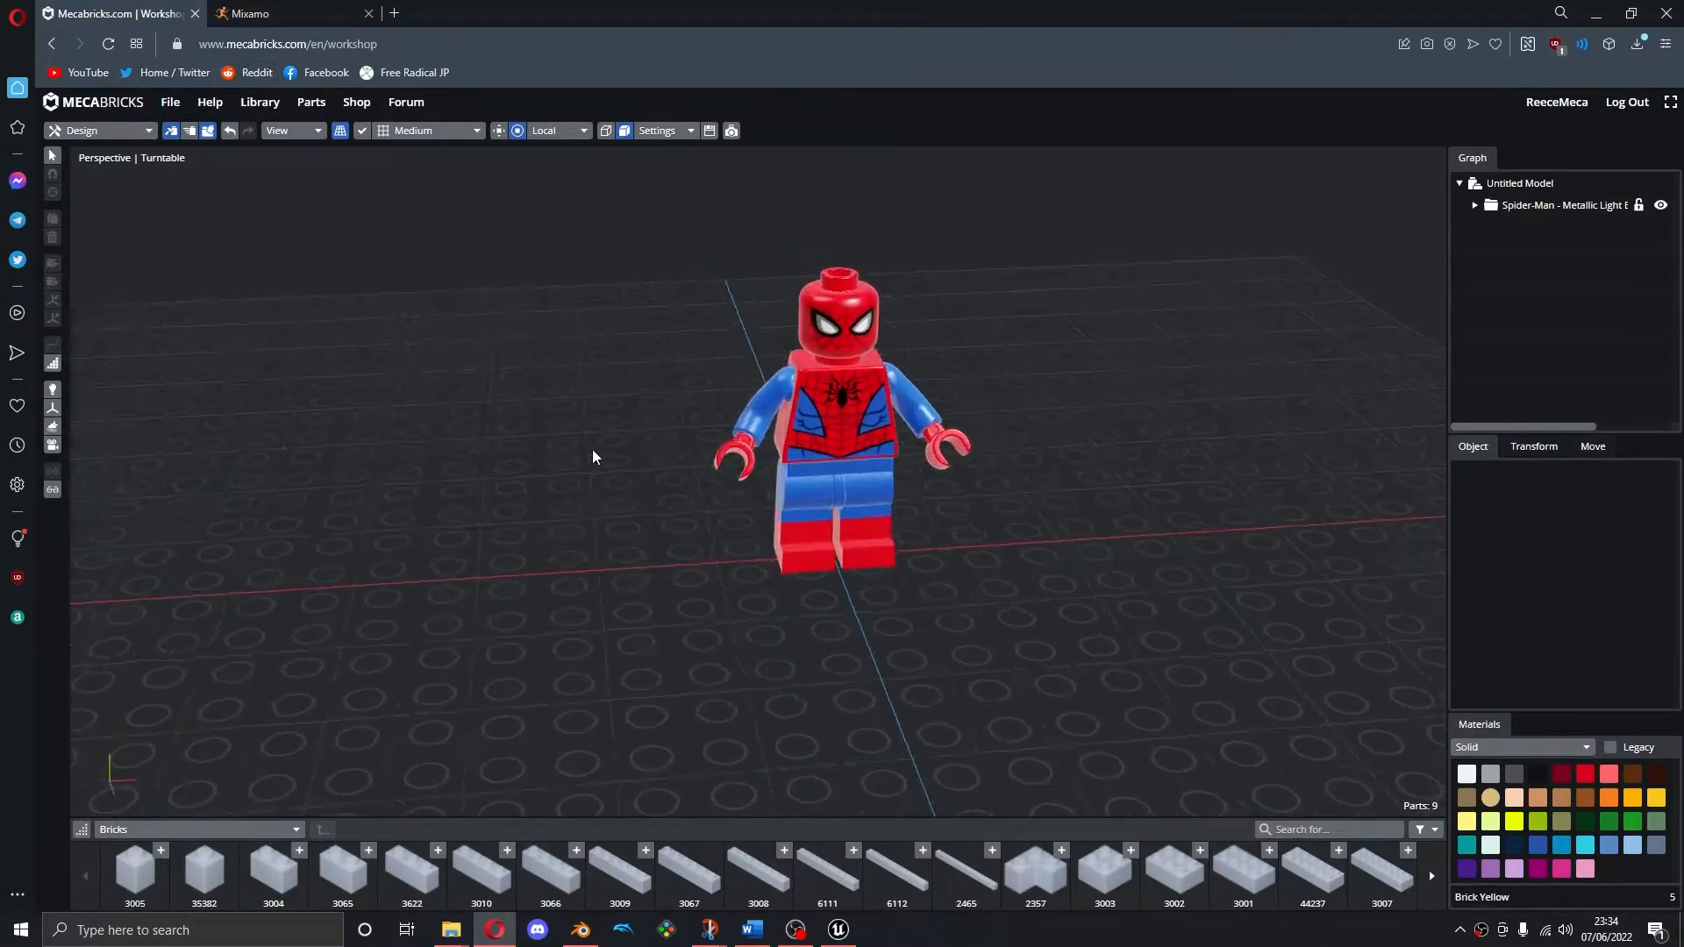
left_click(171, 101)
left_click(213, 210)
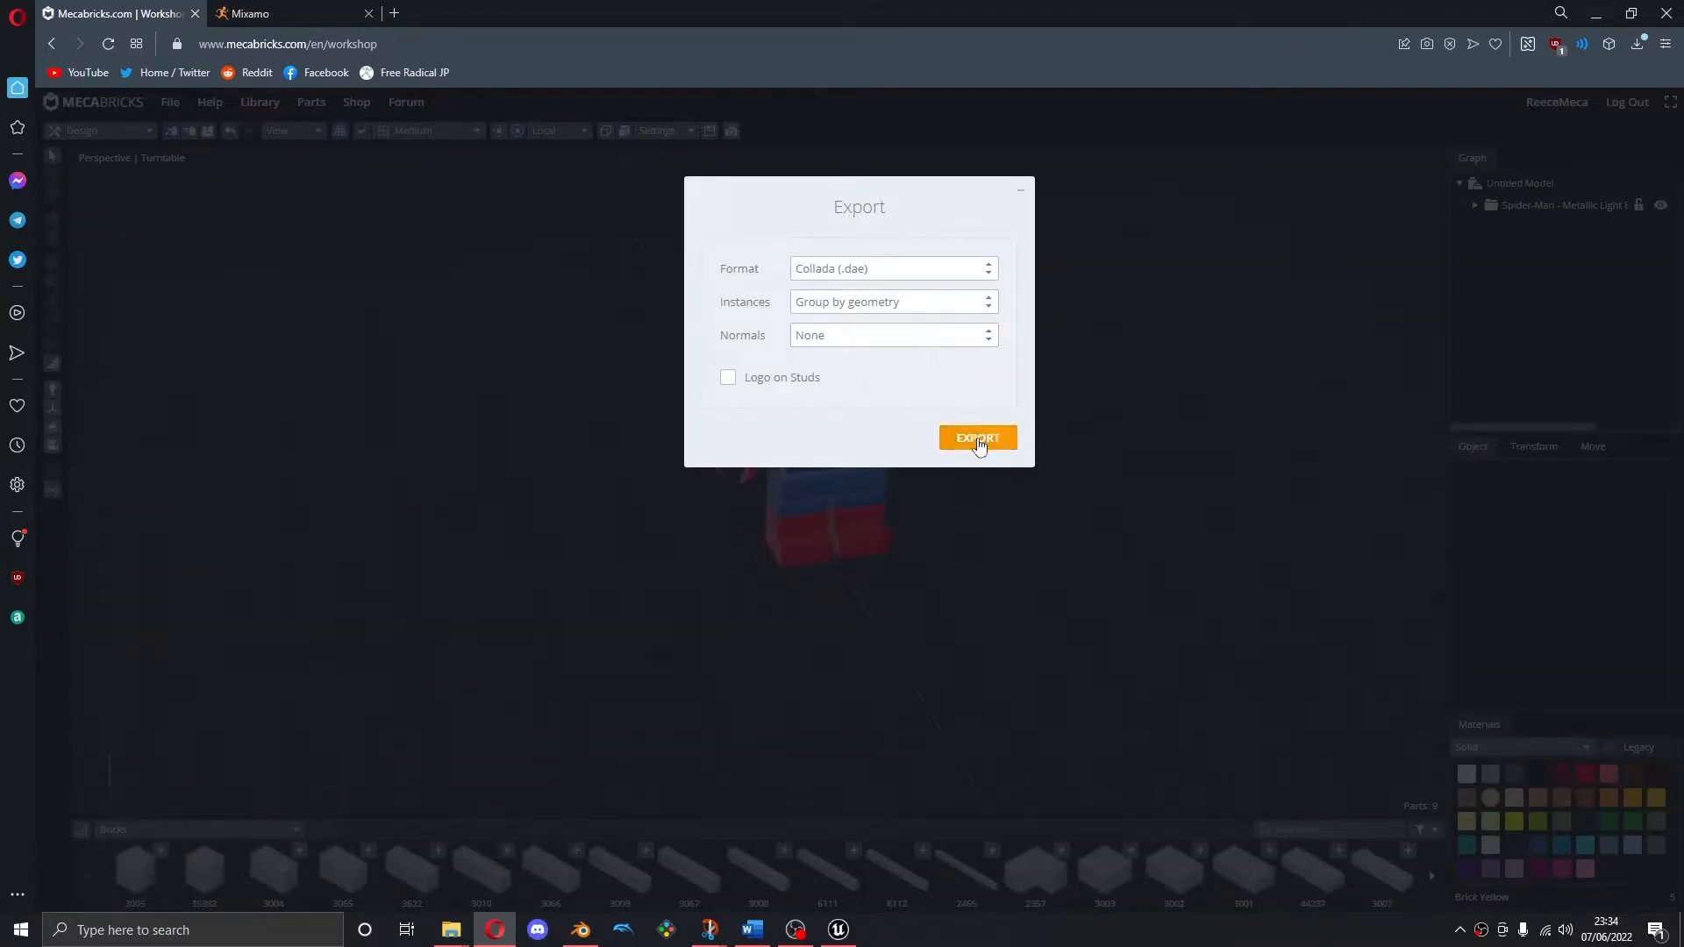
left_click(977, 438)
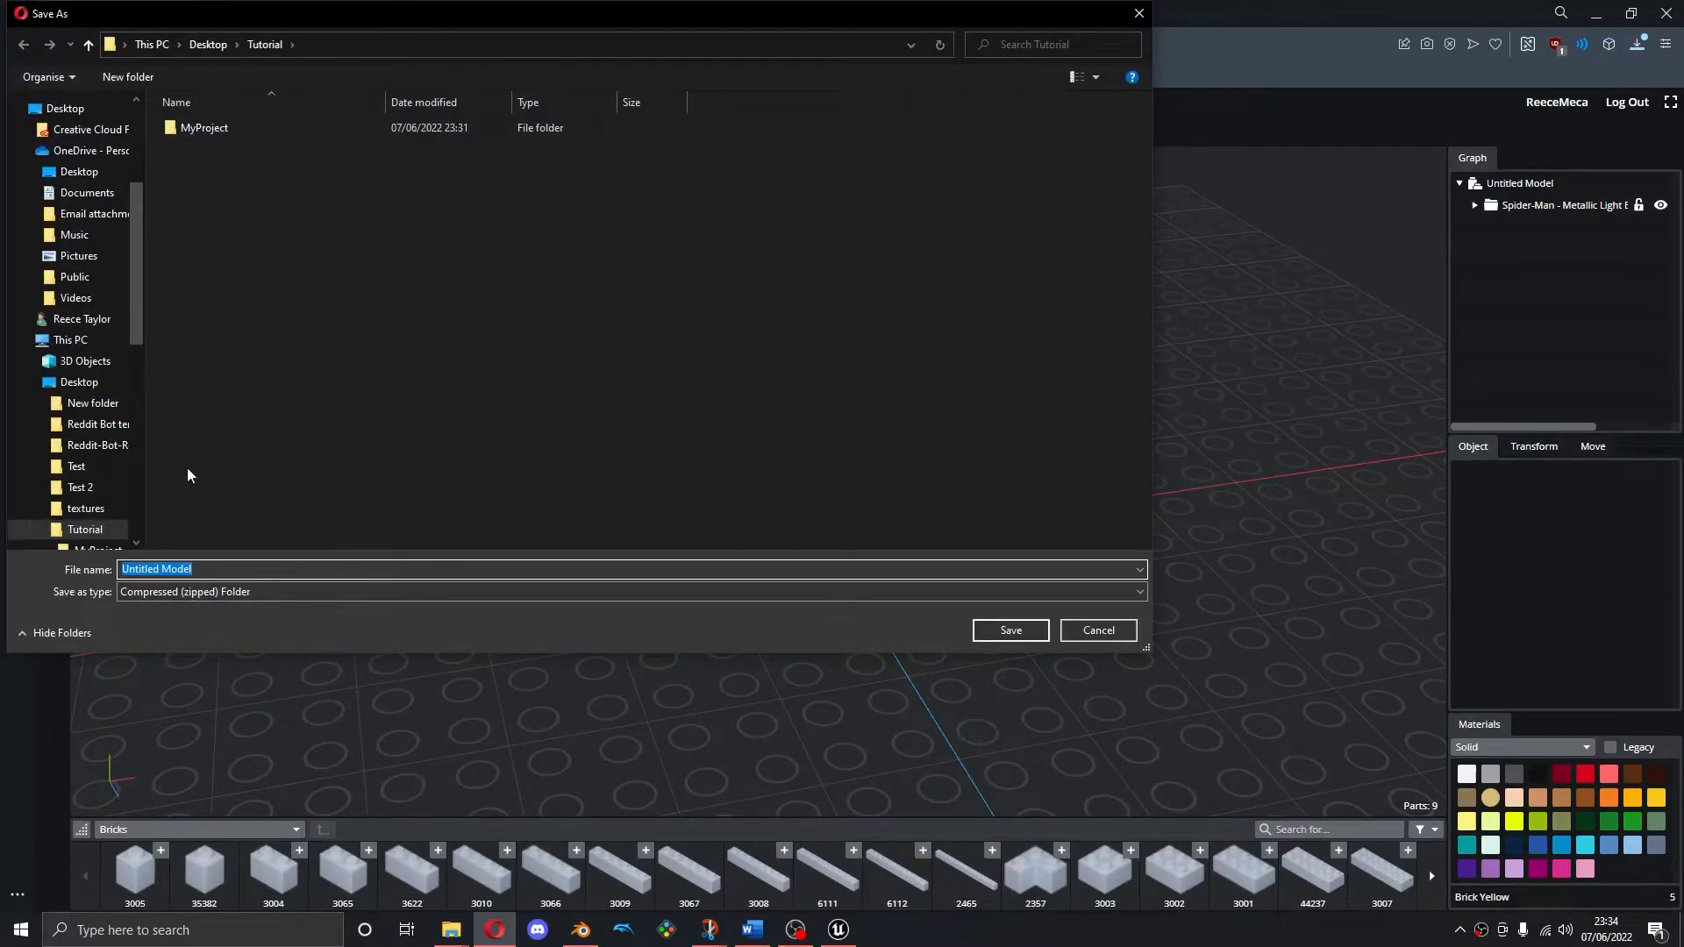
type("Textures")
key("Return")
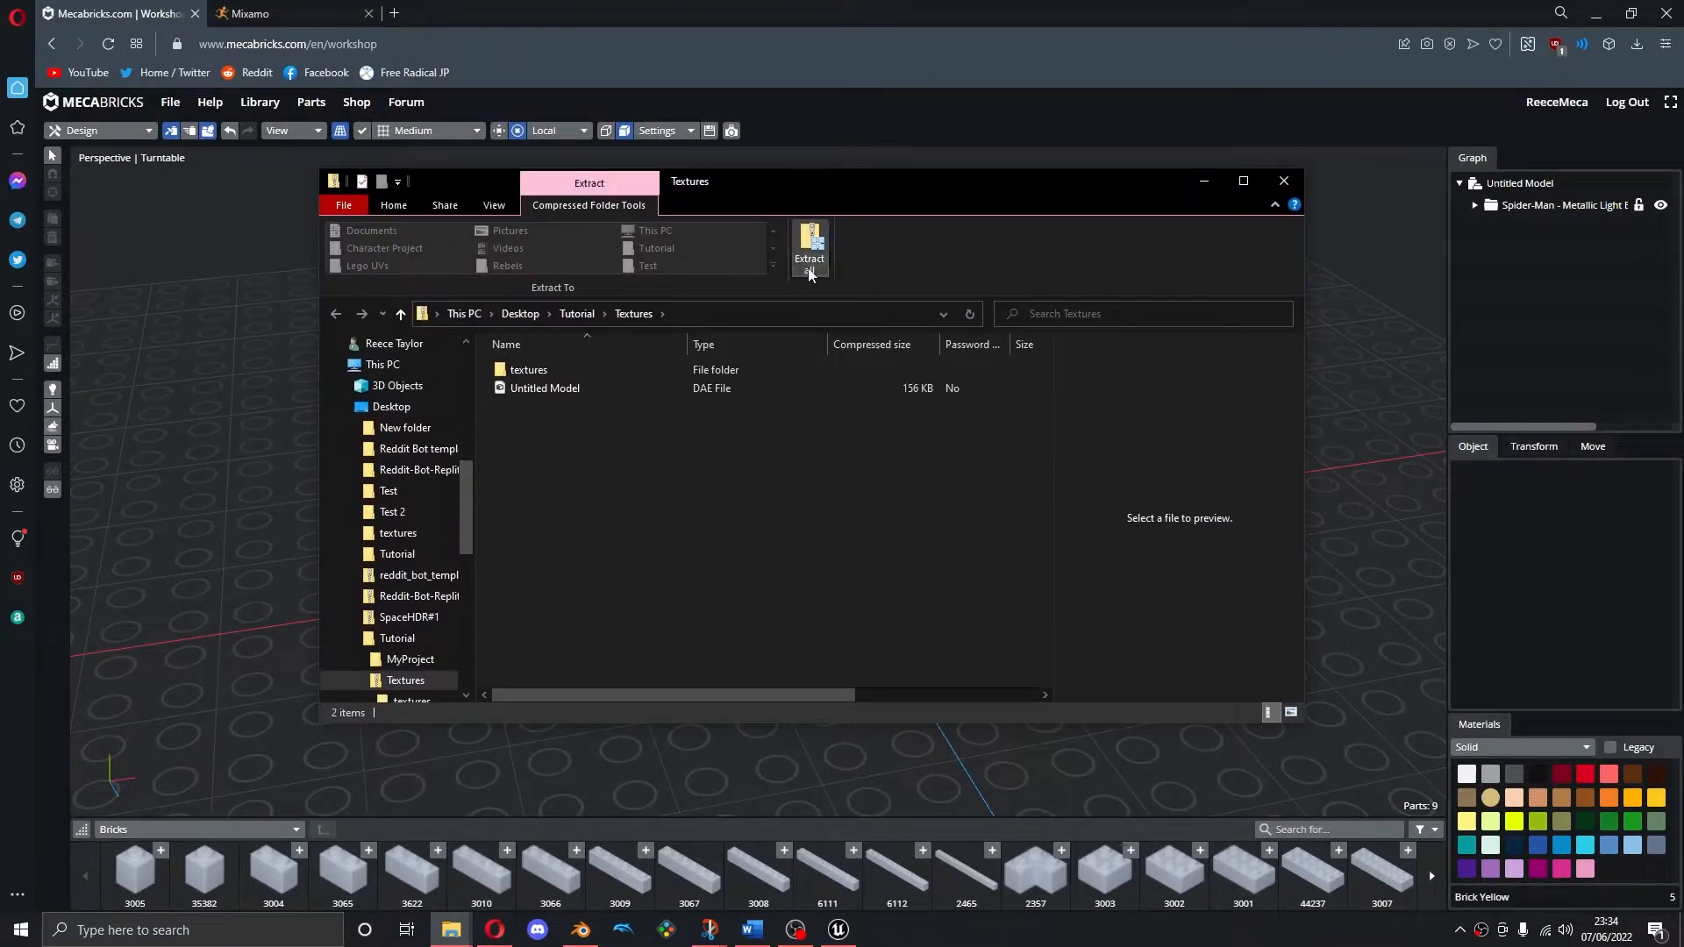
Extract the Textures zip into the Tutorial folder and open its textures/1/official/decoration folder
left_click(810, 260)
left_click(1016, 629)
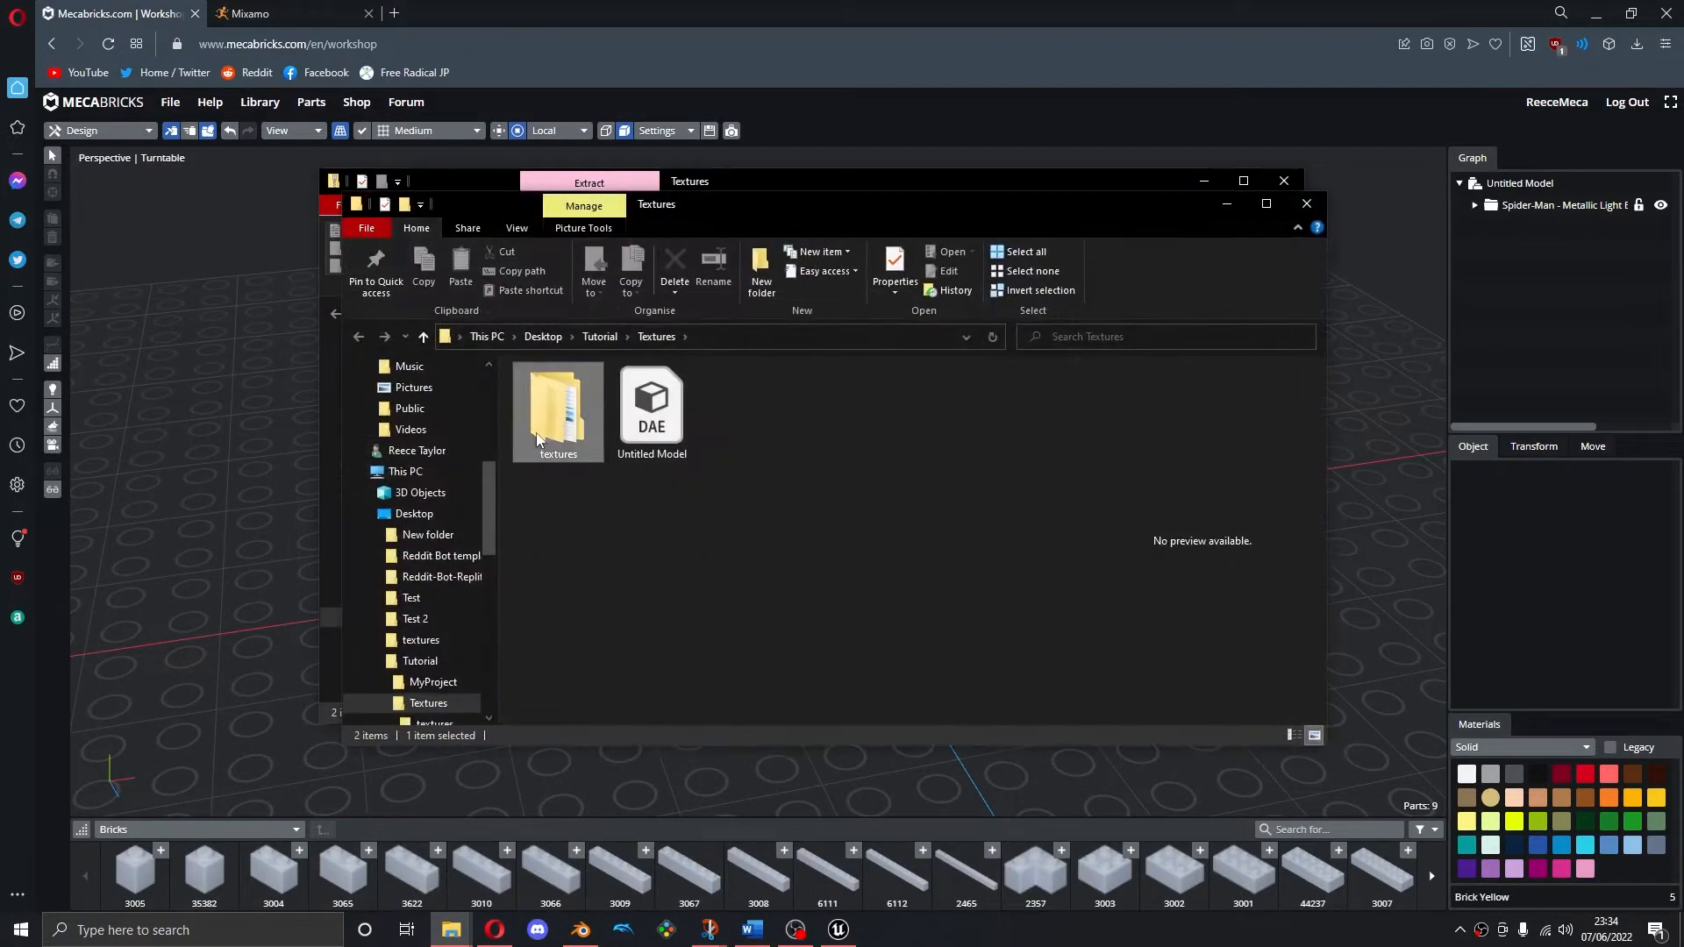
double_click(537, 431)
left_click(544, 395)
double_click(546, 395)
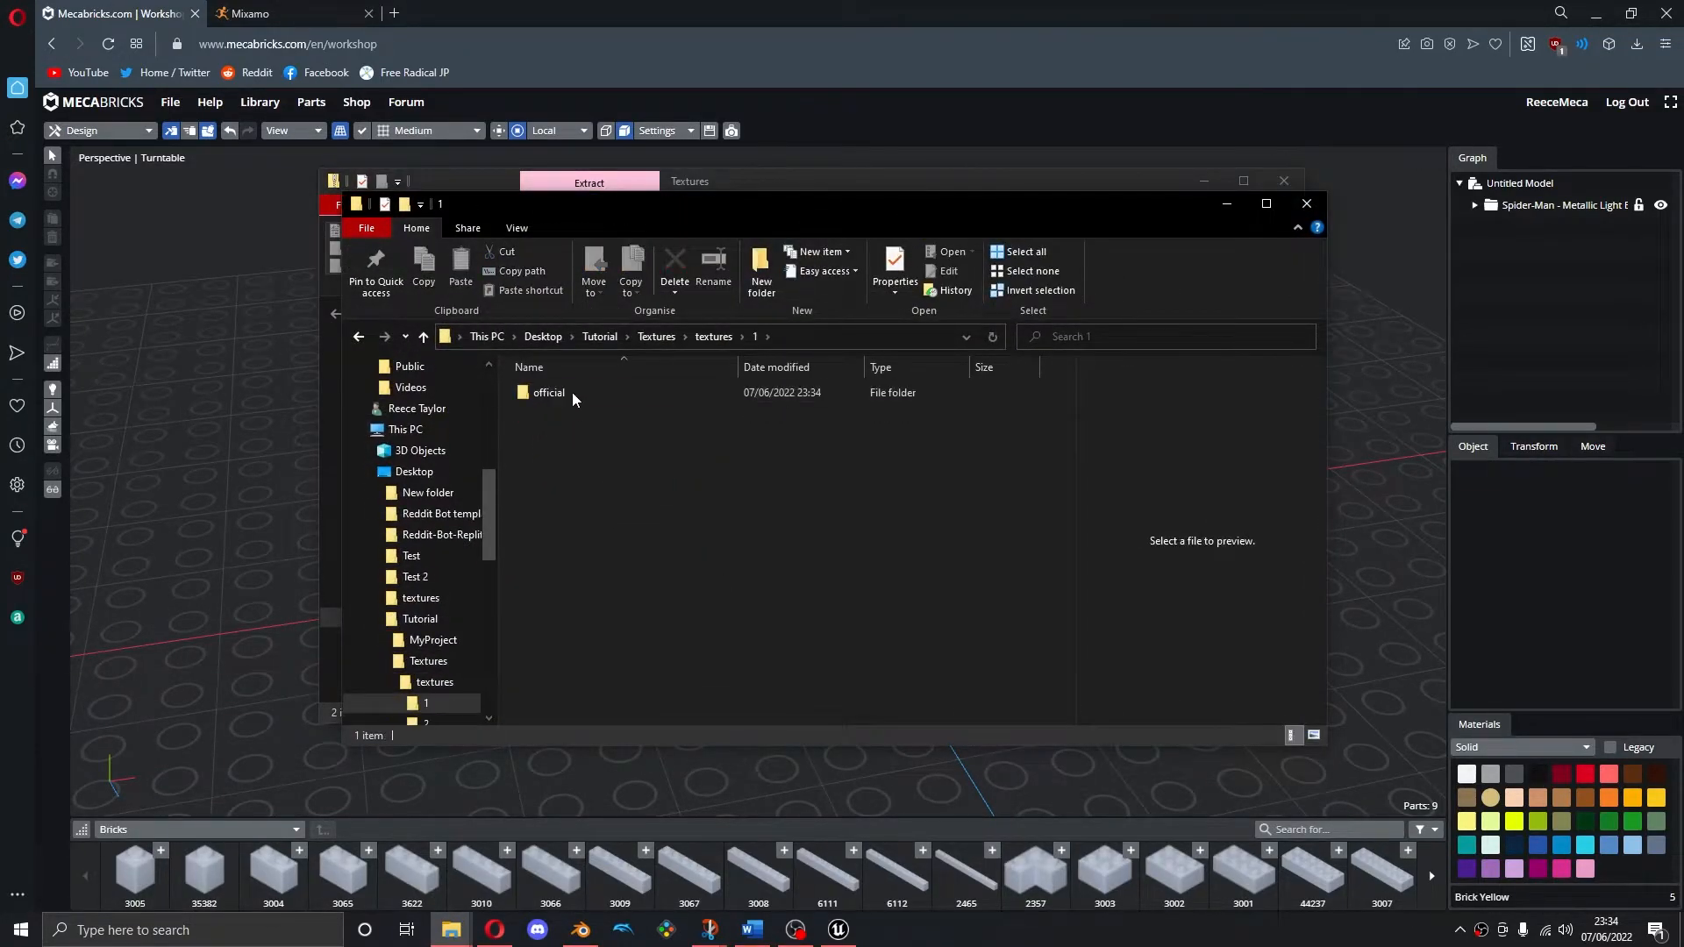
double_click(568, 390)
double_click(568, 387)
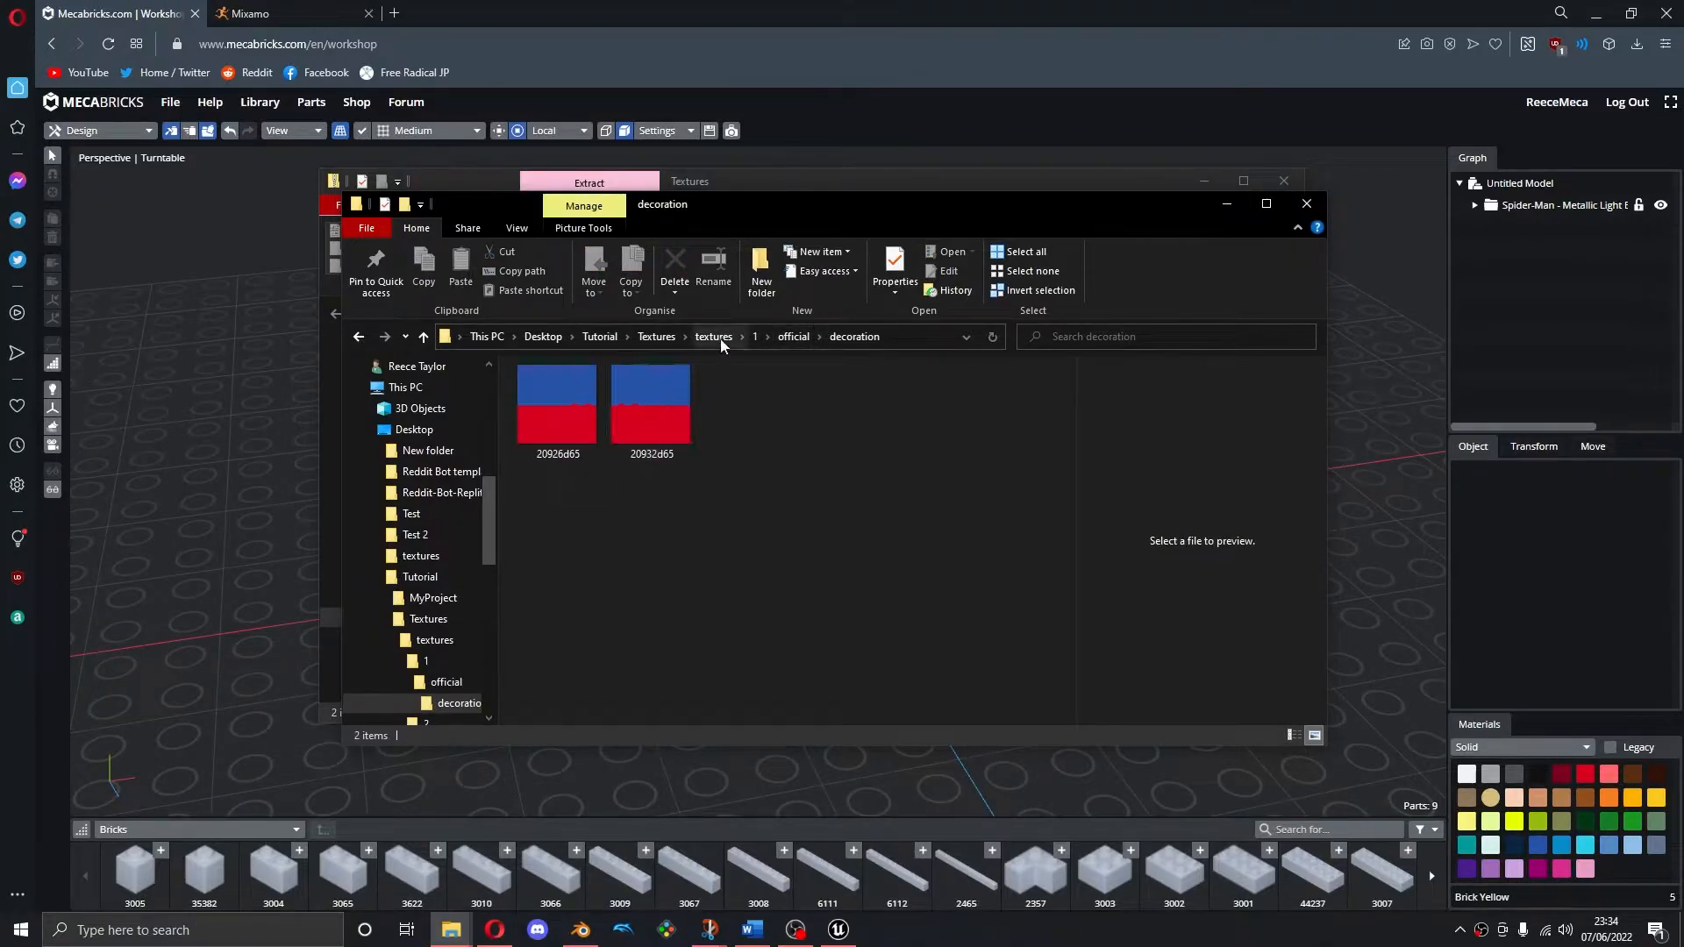
Examine the images in the extracted textures/2/official/color folder, then minimize both File Explorer windows
left_click(713, 336)
left_click(607, 412)
double_click(607, 412)
double_click(607, 393)
double_click(604, 397)
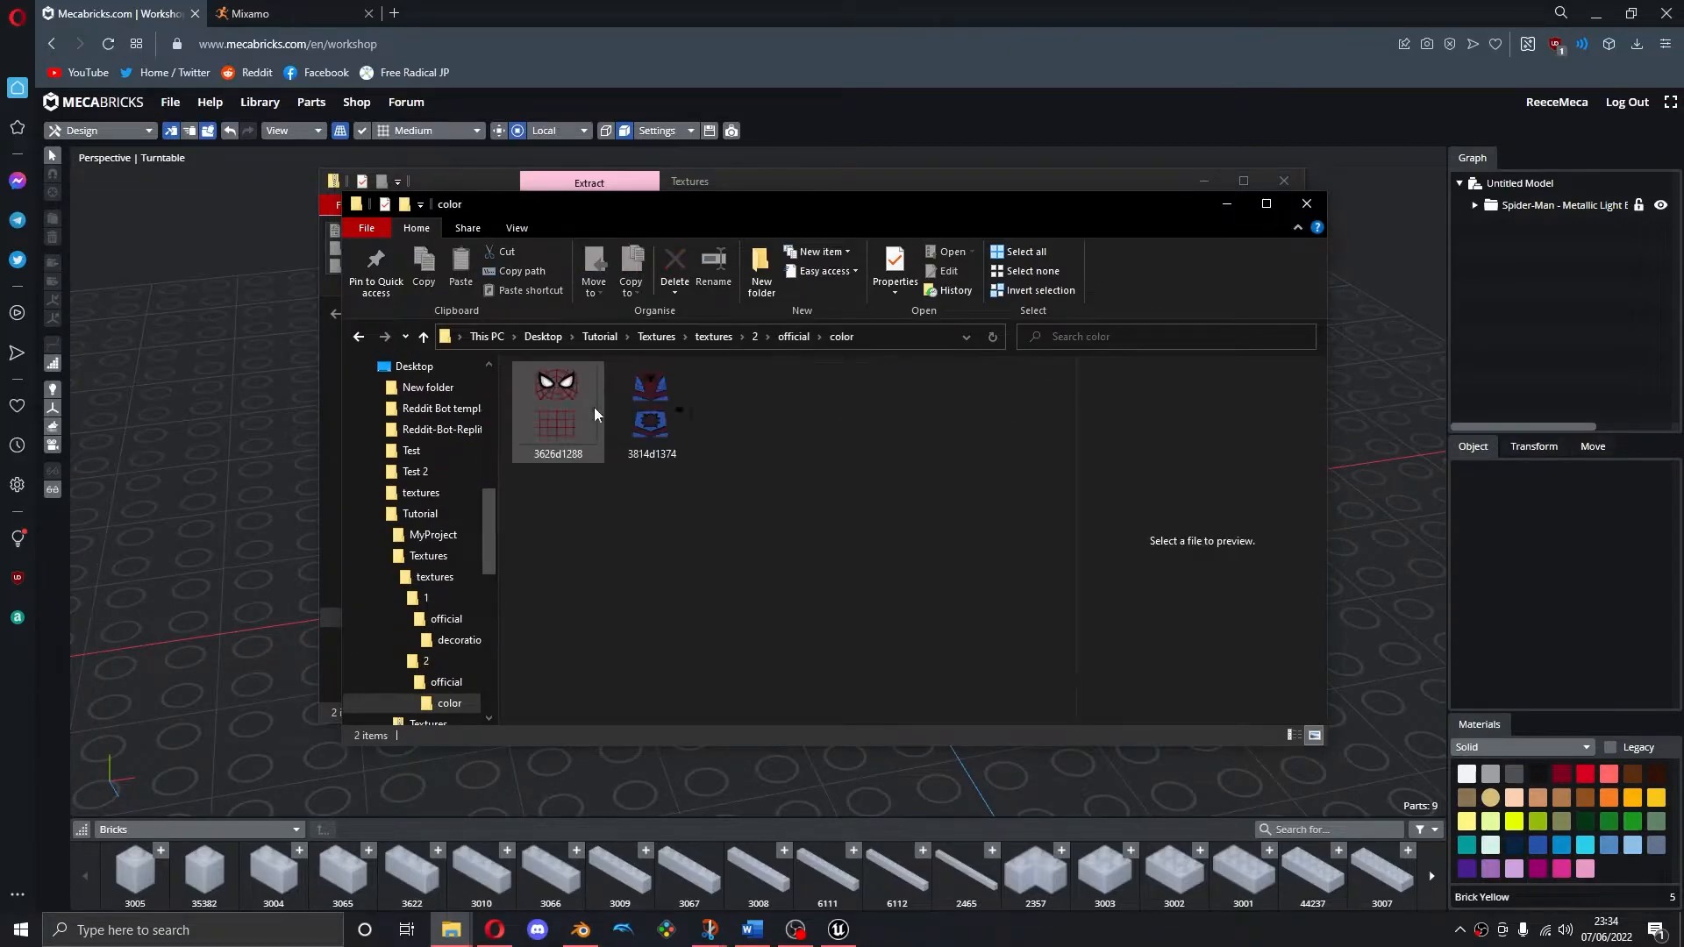
left_click(1226, 204)
left_click(1200, 182)
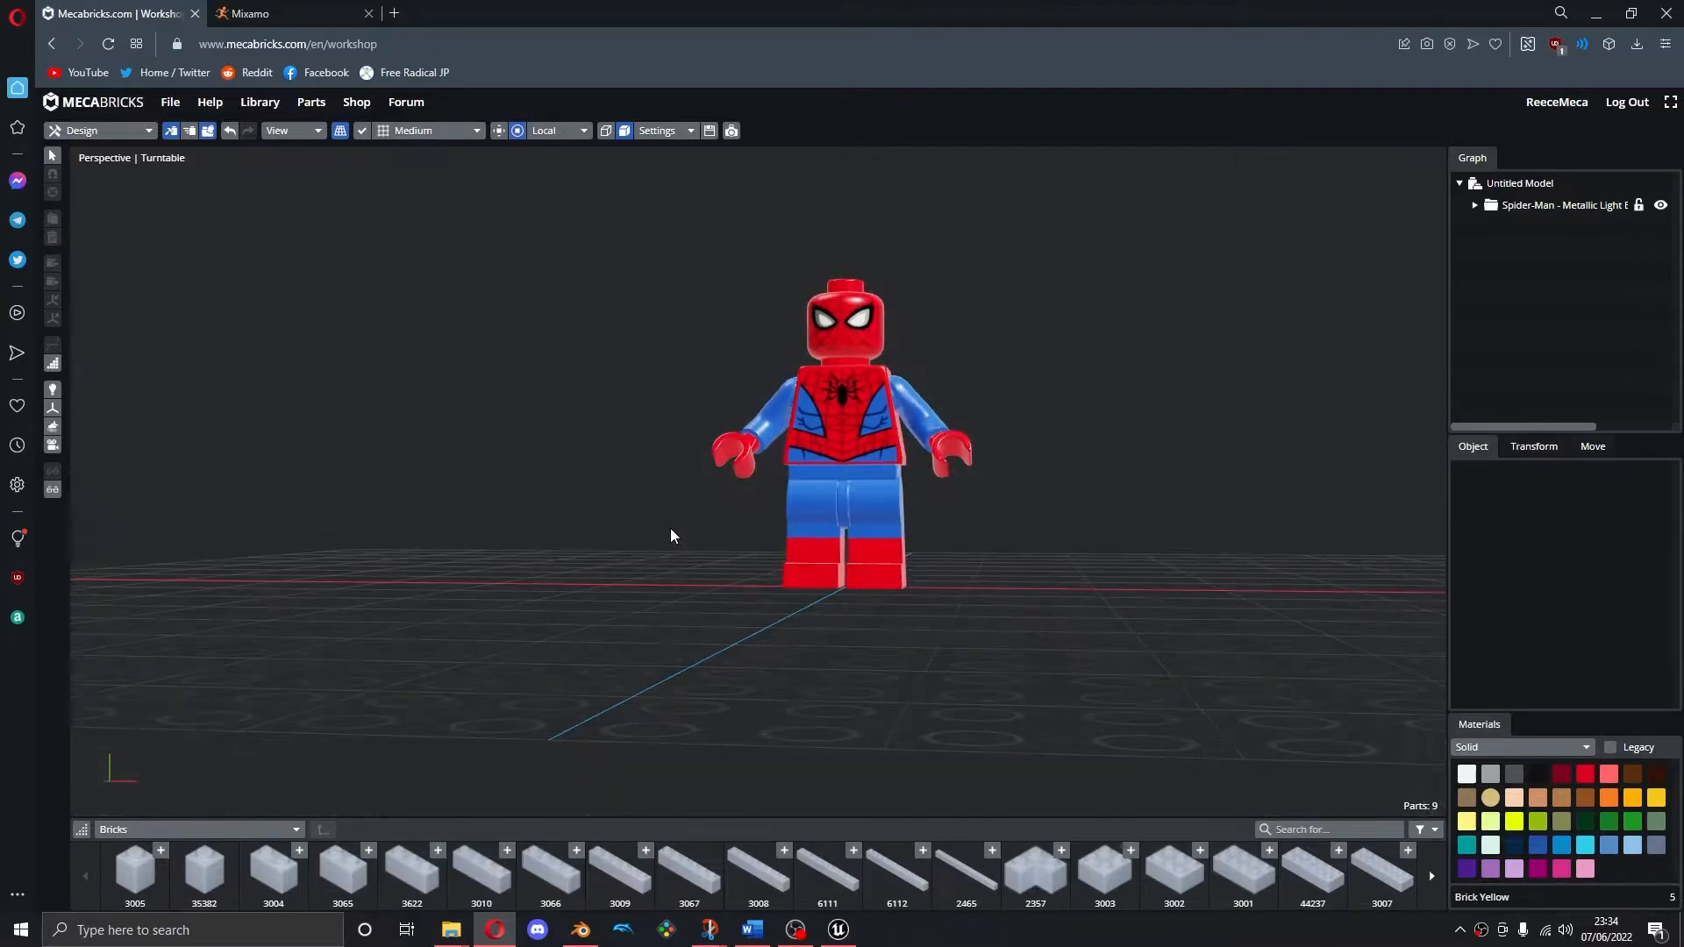
Switch to Unreal Engine and import the 20926d65 and 20932d65 textures from textures/1/official/decoration into the Materials folder
left_click(849, 928)
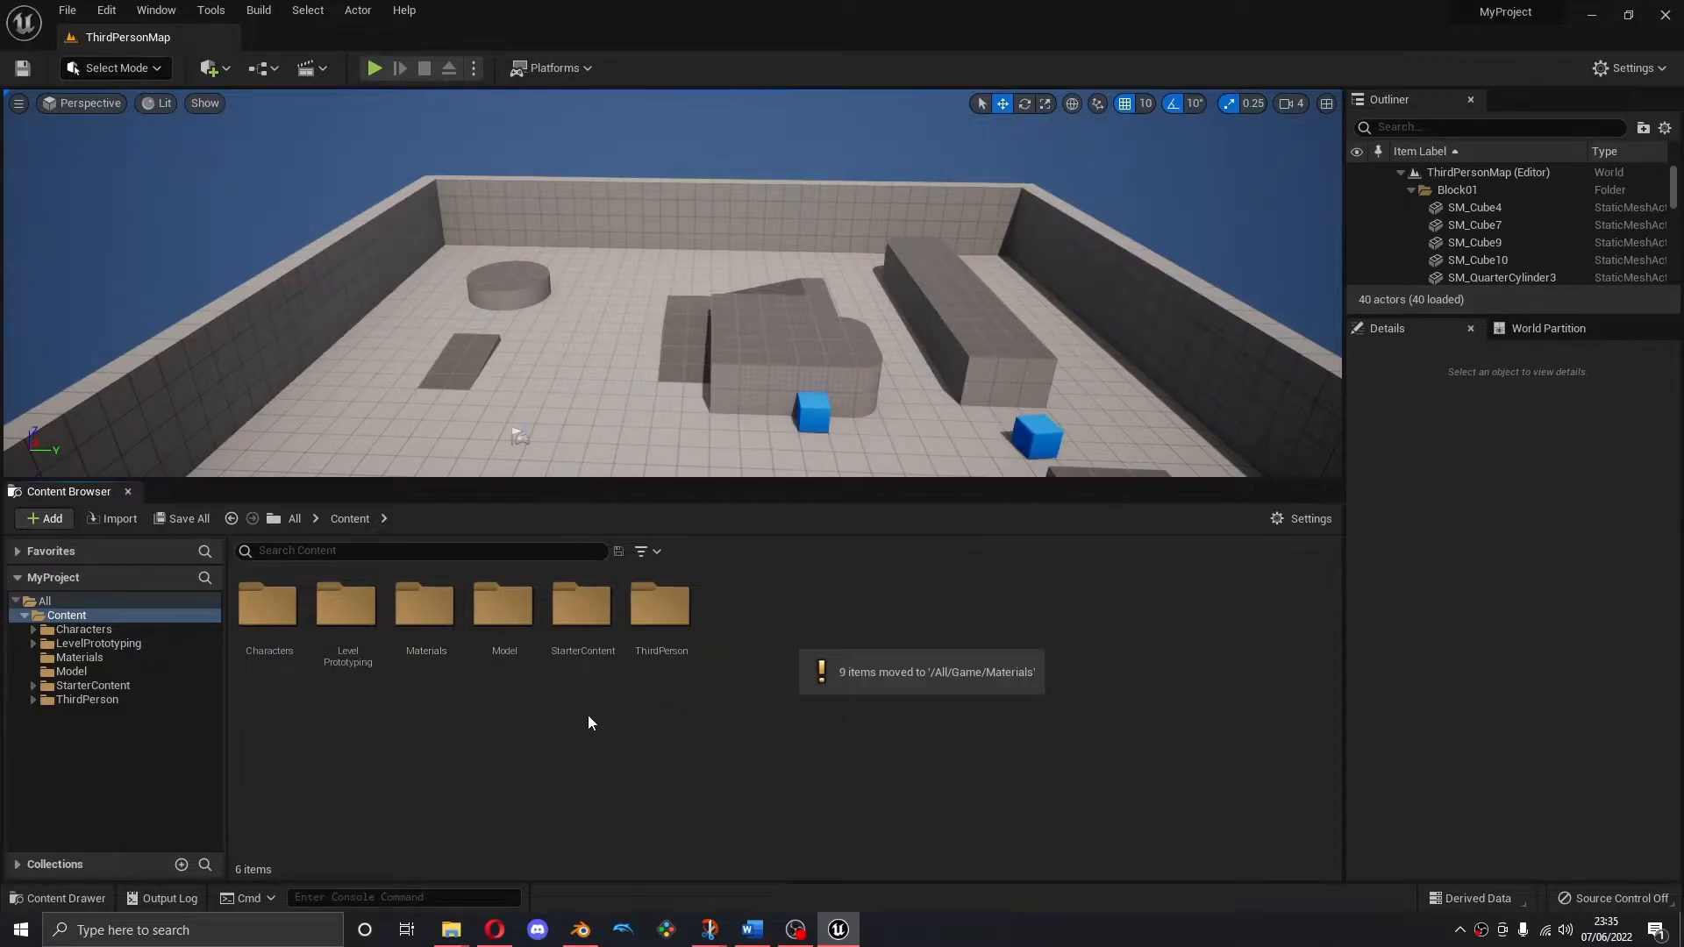
double_click(427, 620)
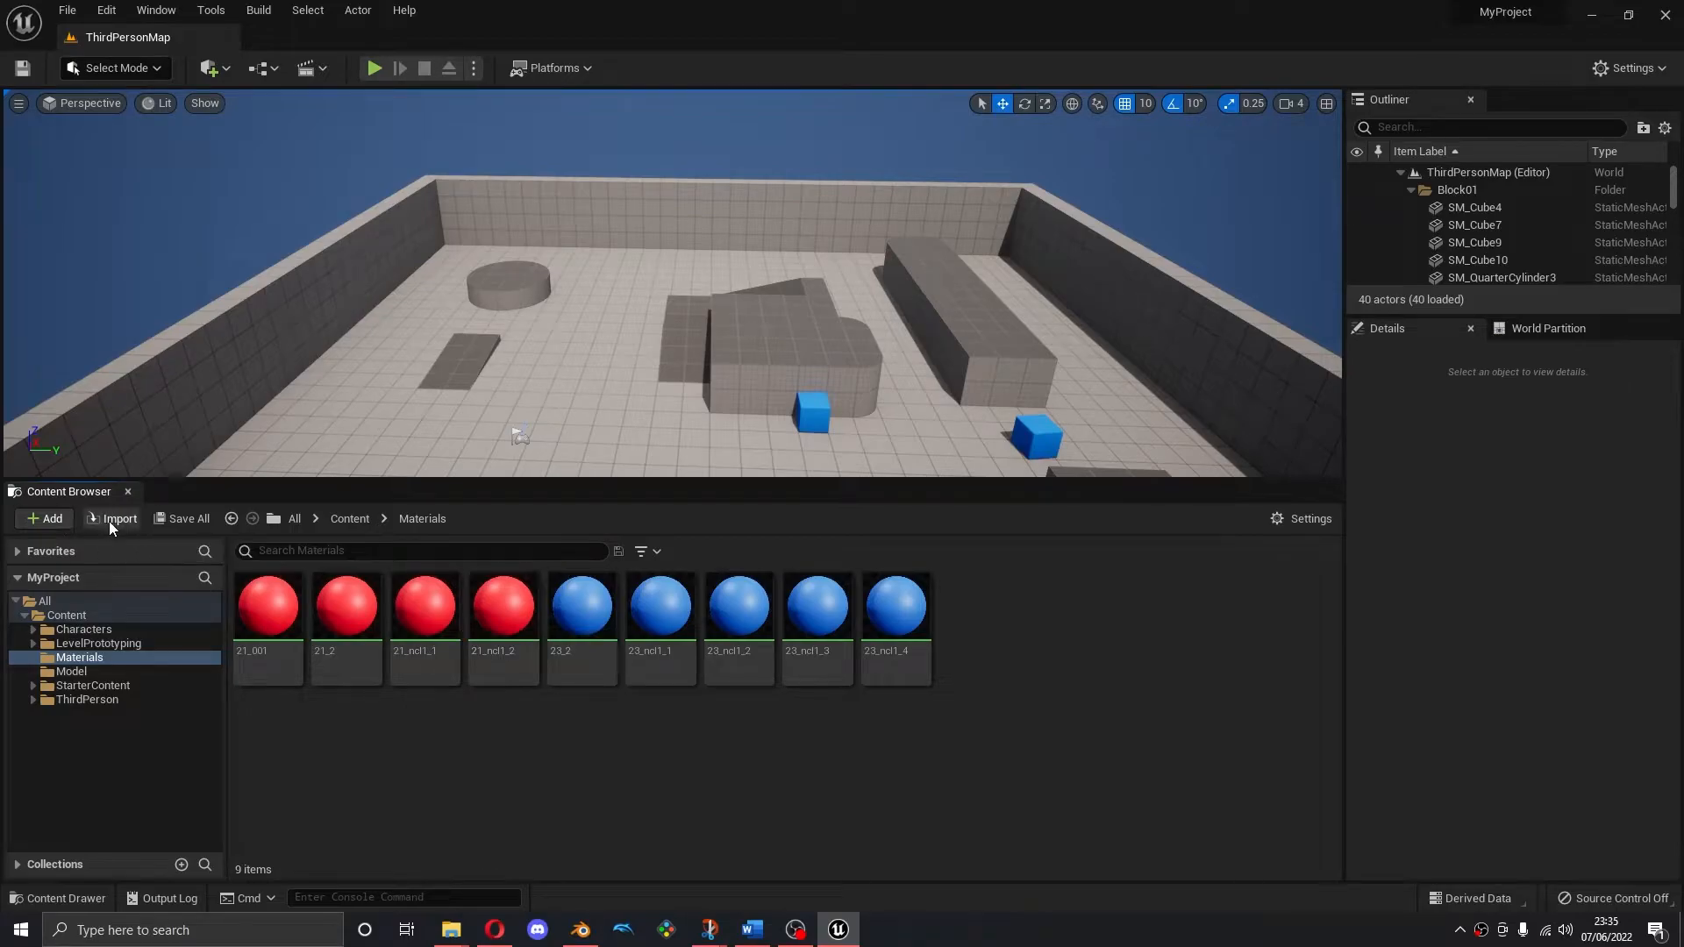
left_click(108, 521)
double_click(240, 132)
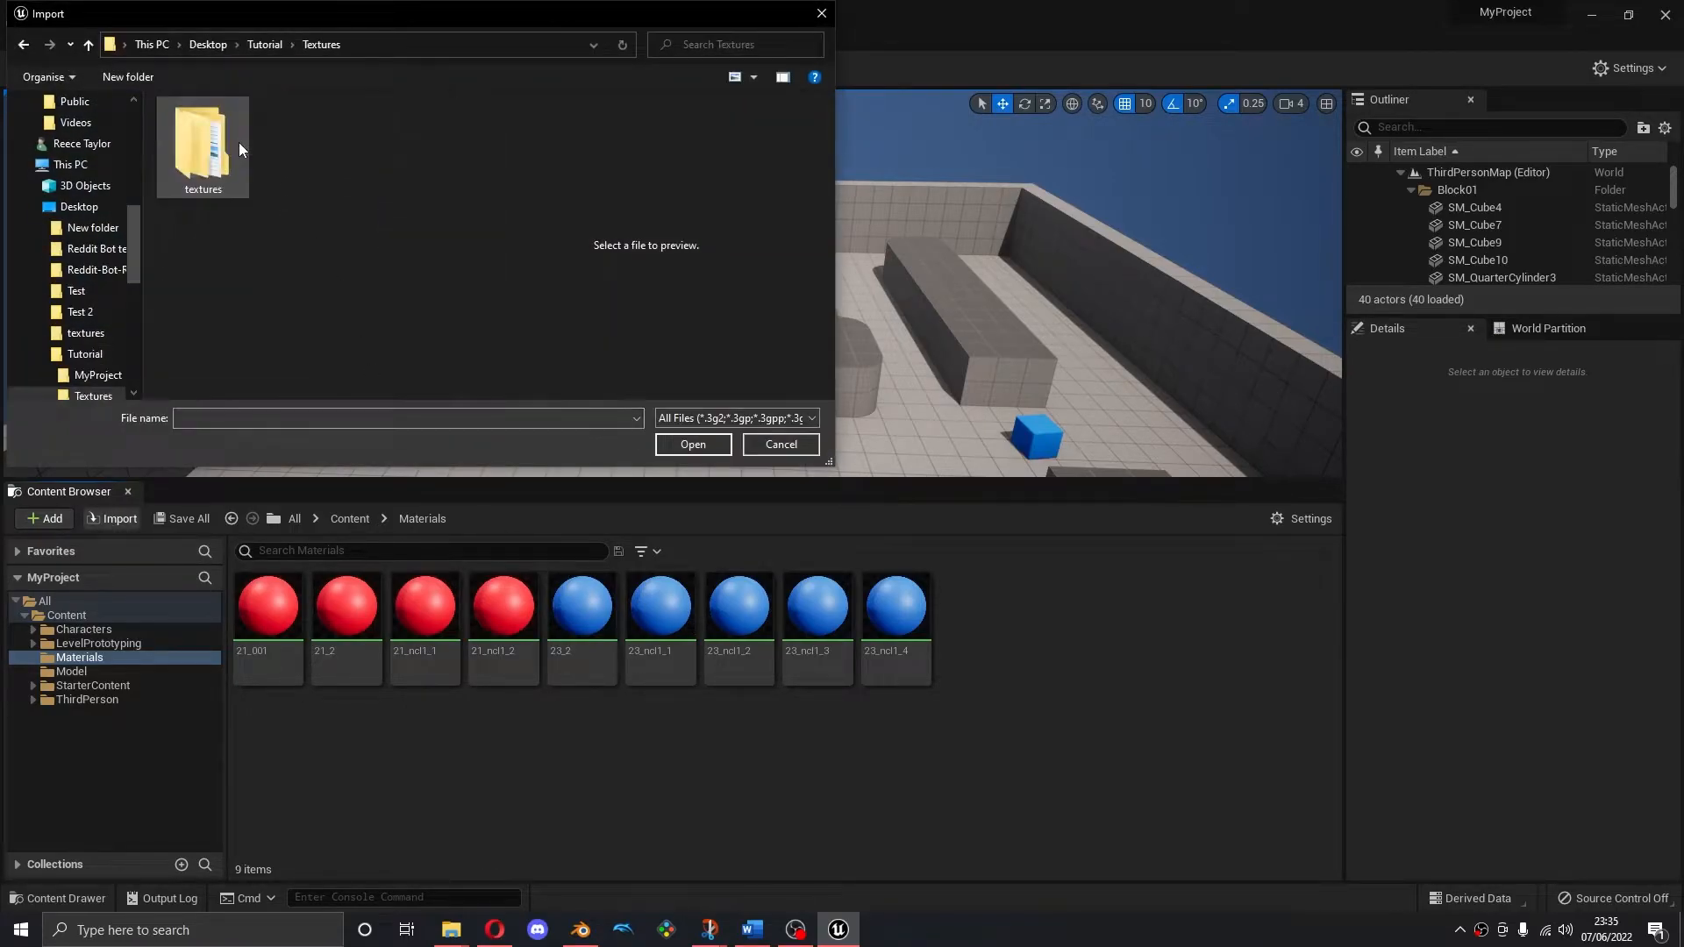
double_click(223, 134)
double_click(223, 132)
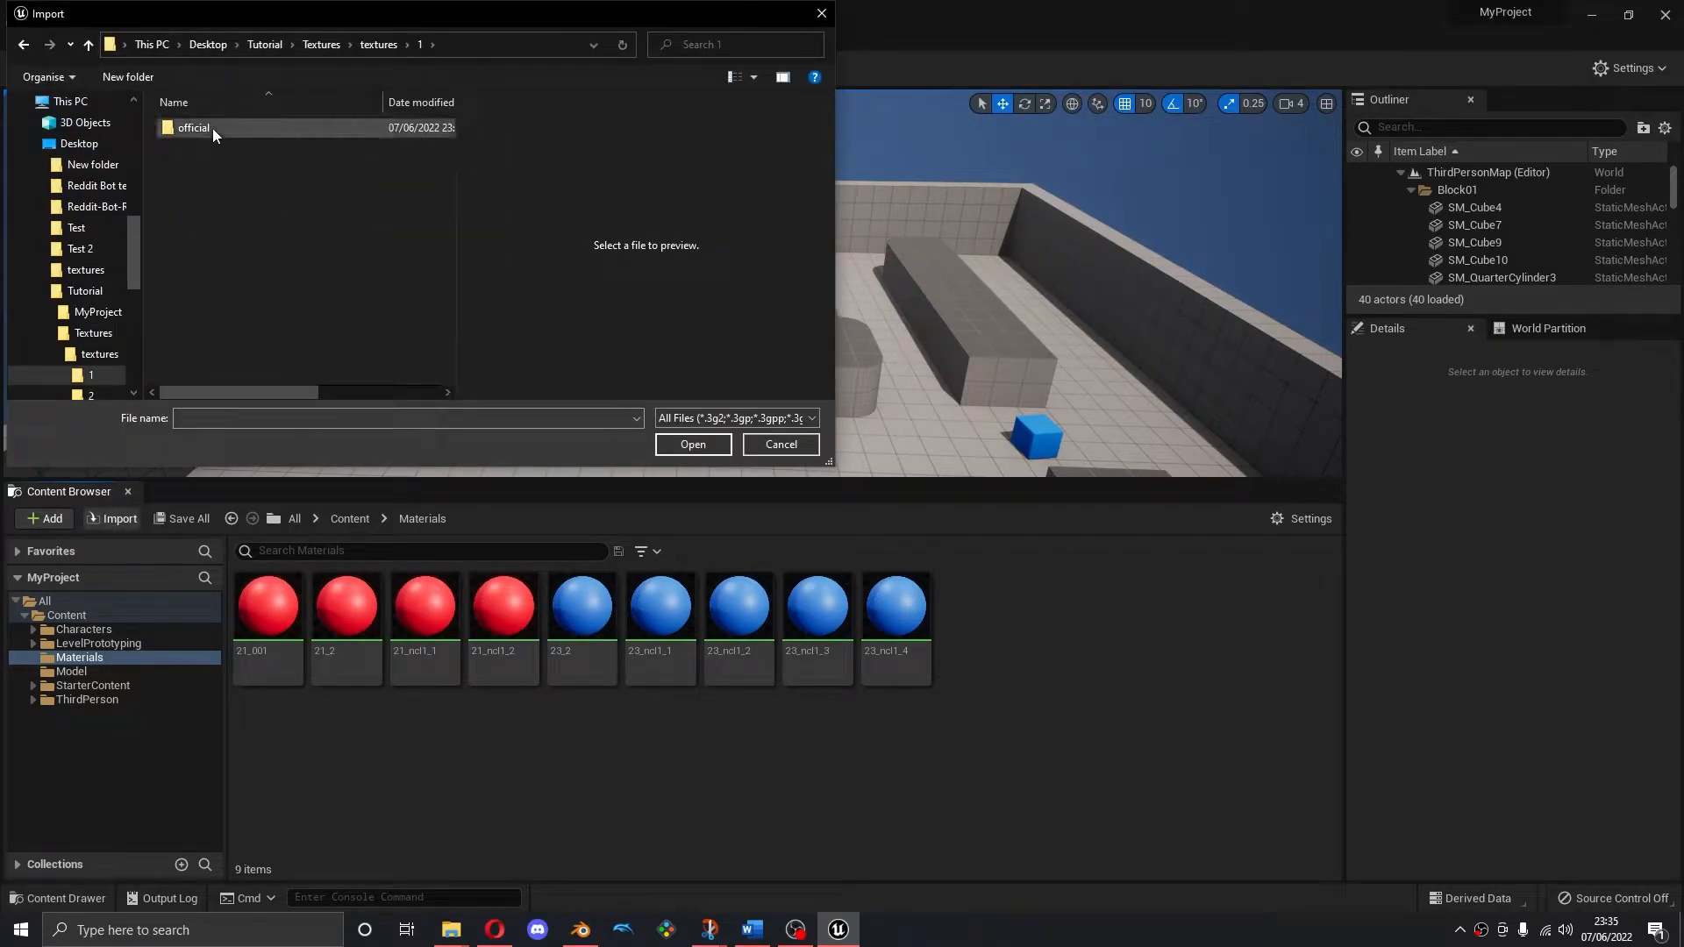
double_click(212, 128)
double_click(210, 129)
left_click_drag(170, 223, 267, 180)
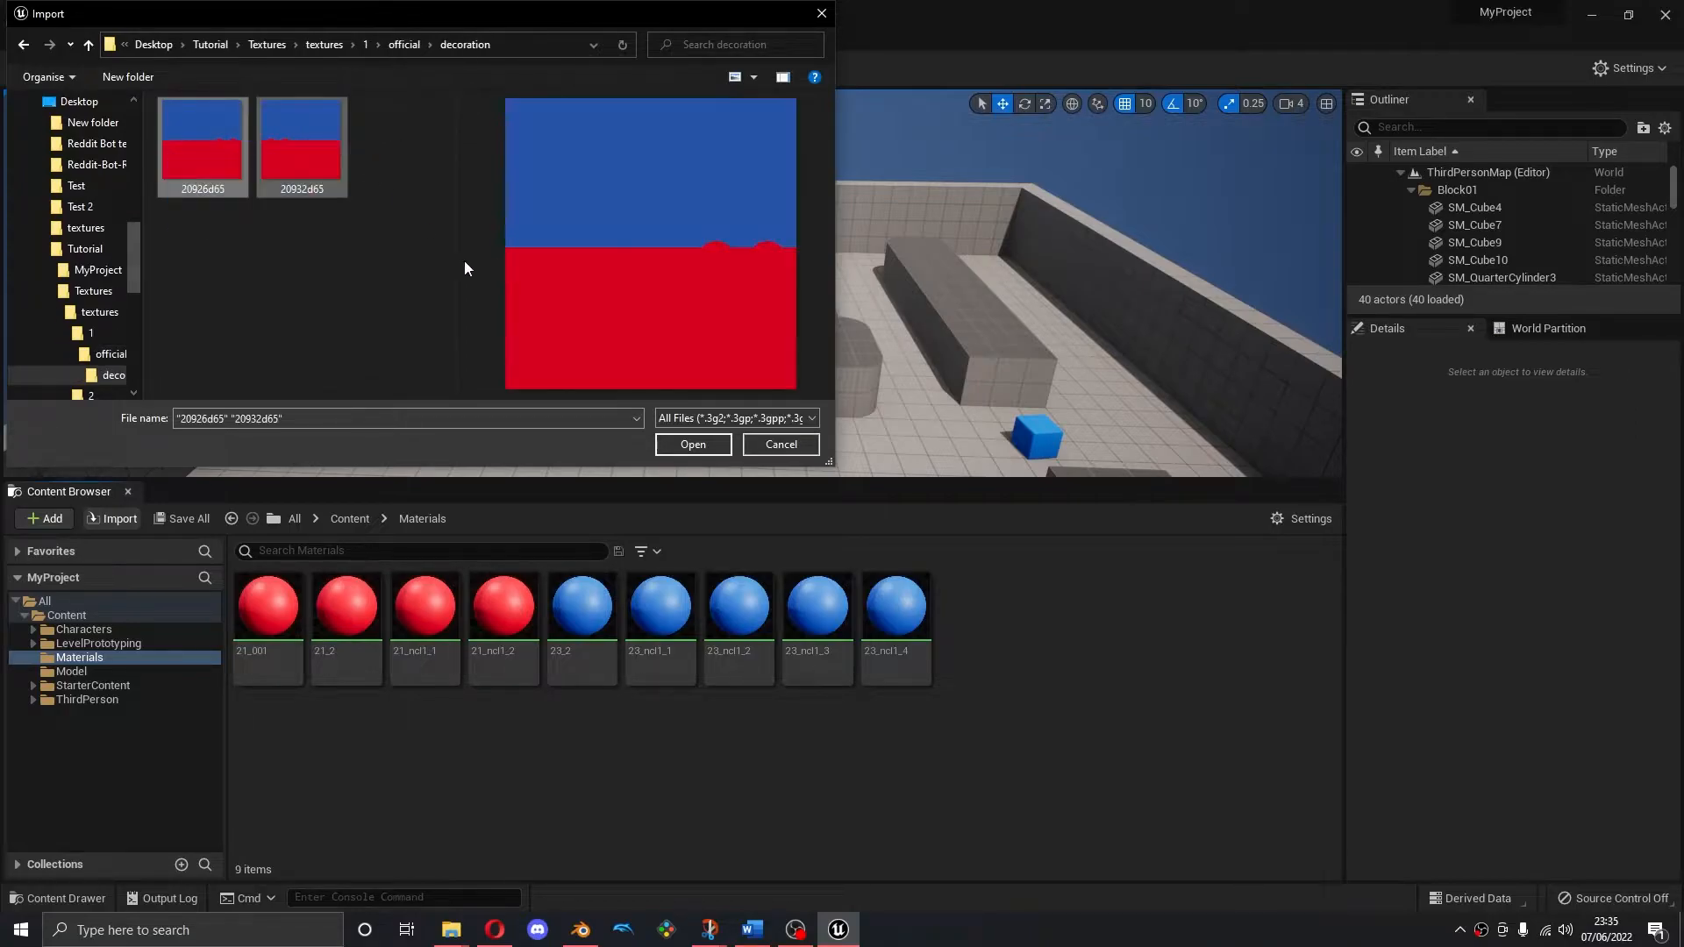
left_click(709, 451)
Import the 3626d1288 and 3814d1374 textures from textures/2/official/color into the Materials folder
left_click(114, 518)
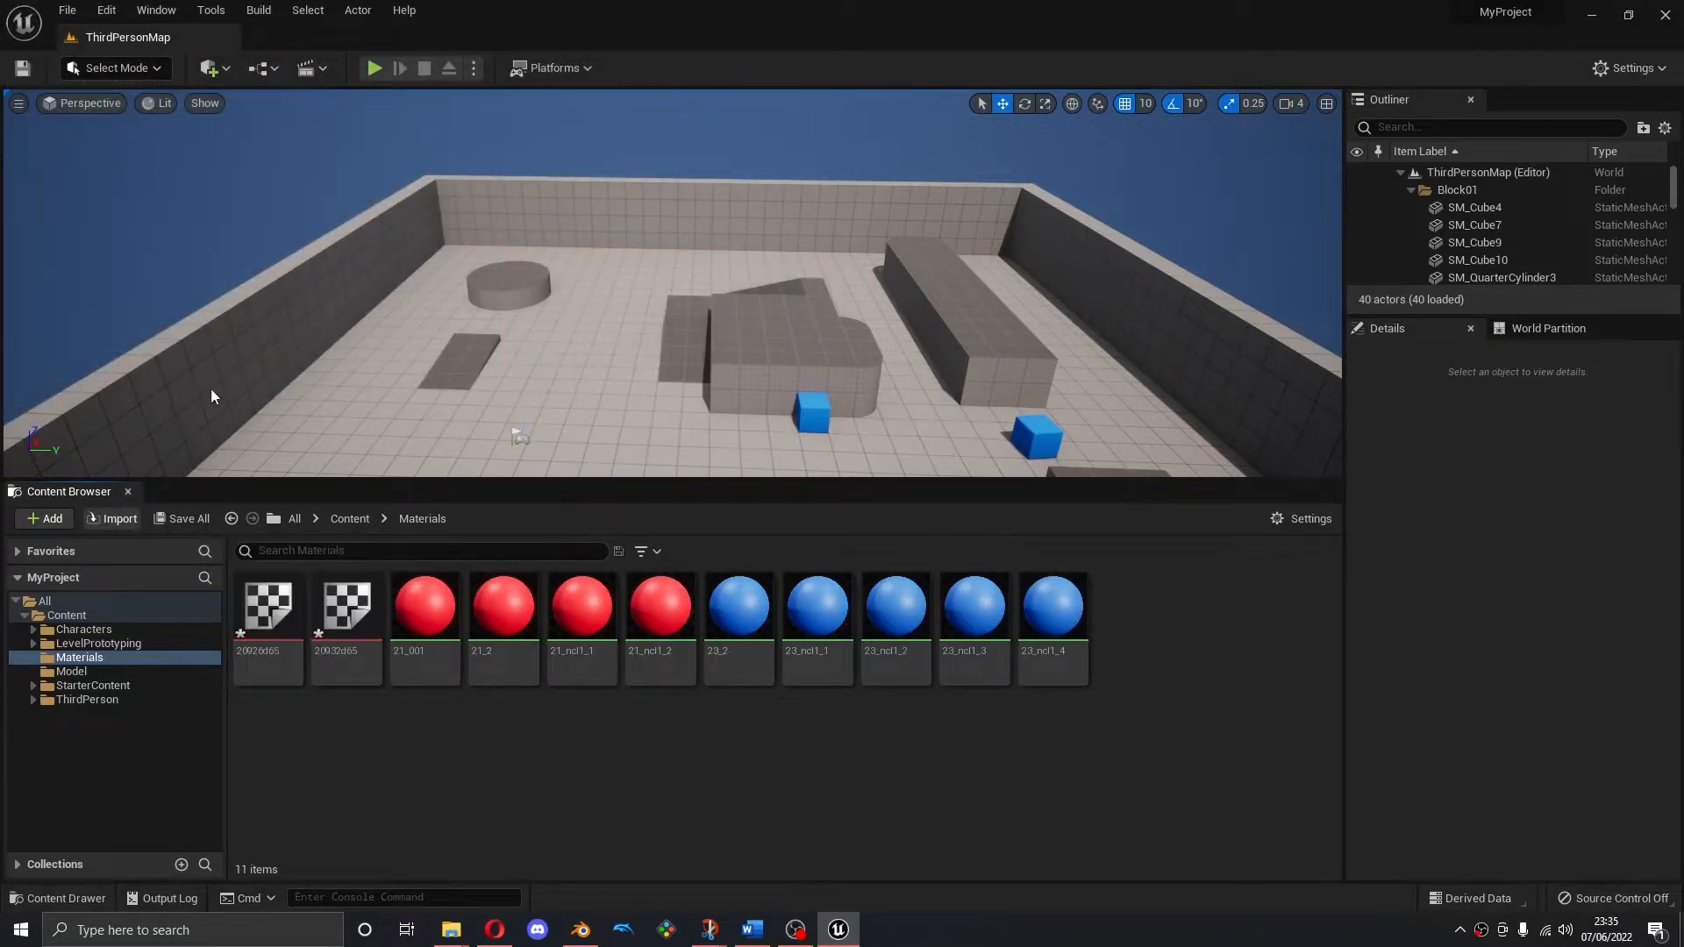
left_click(324, 44)
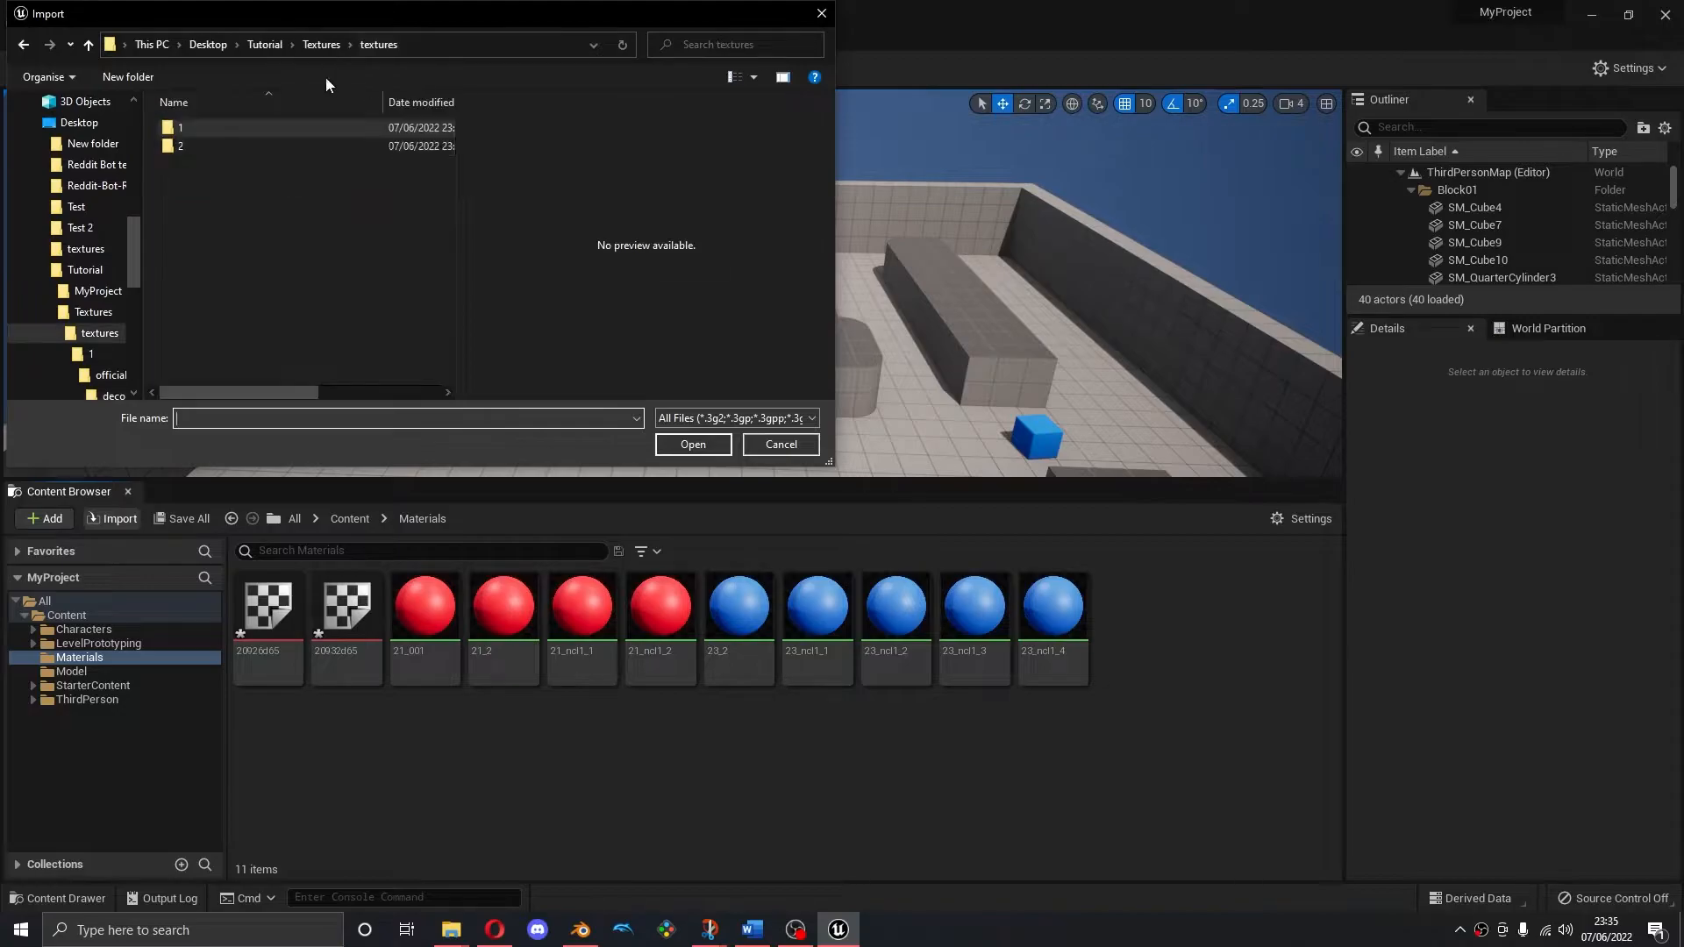
double_click(237, 154)
double_click(224, 129)
double_click(224, 130)
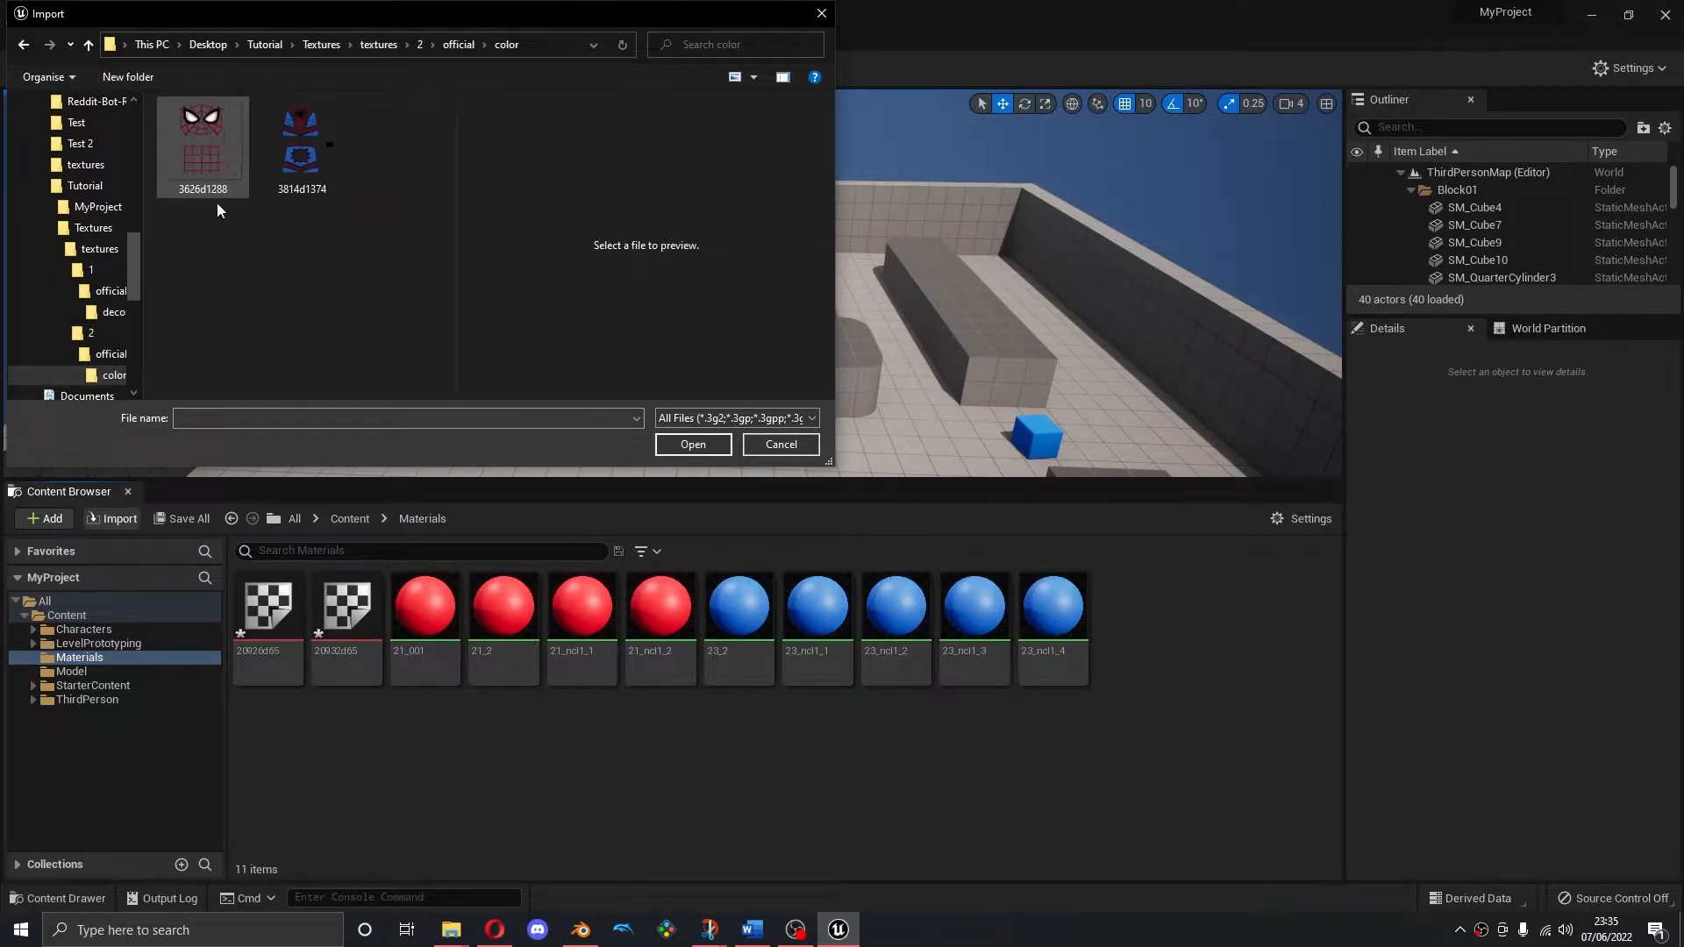
left_click_drag(218, 196, 375, 202)
left_click(692, 446)
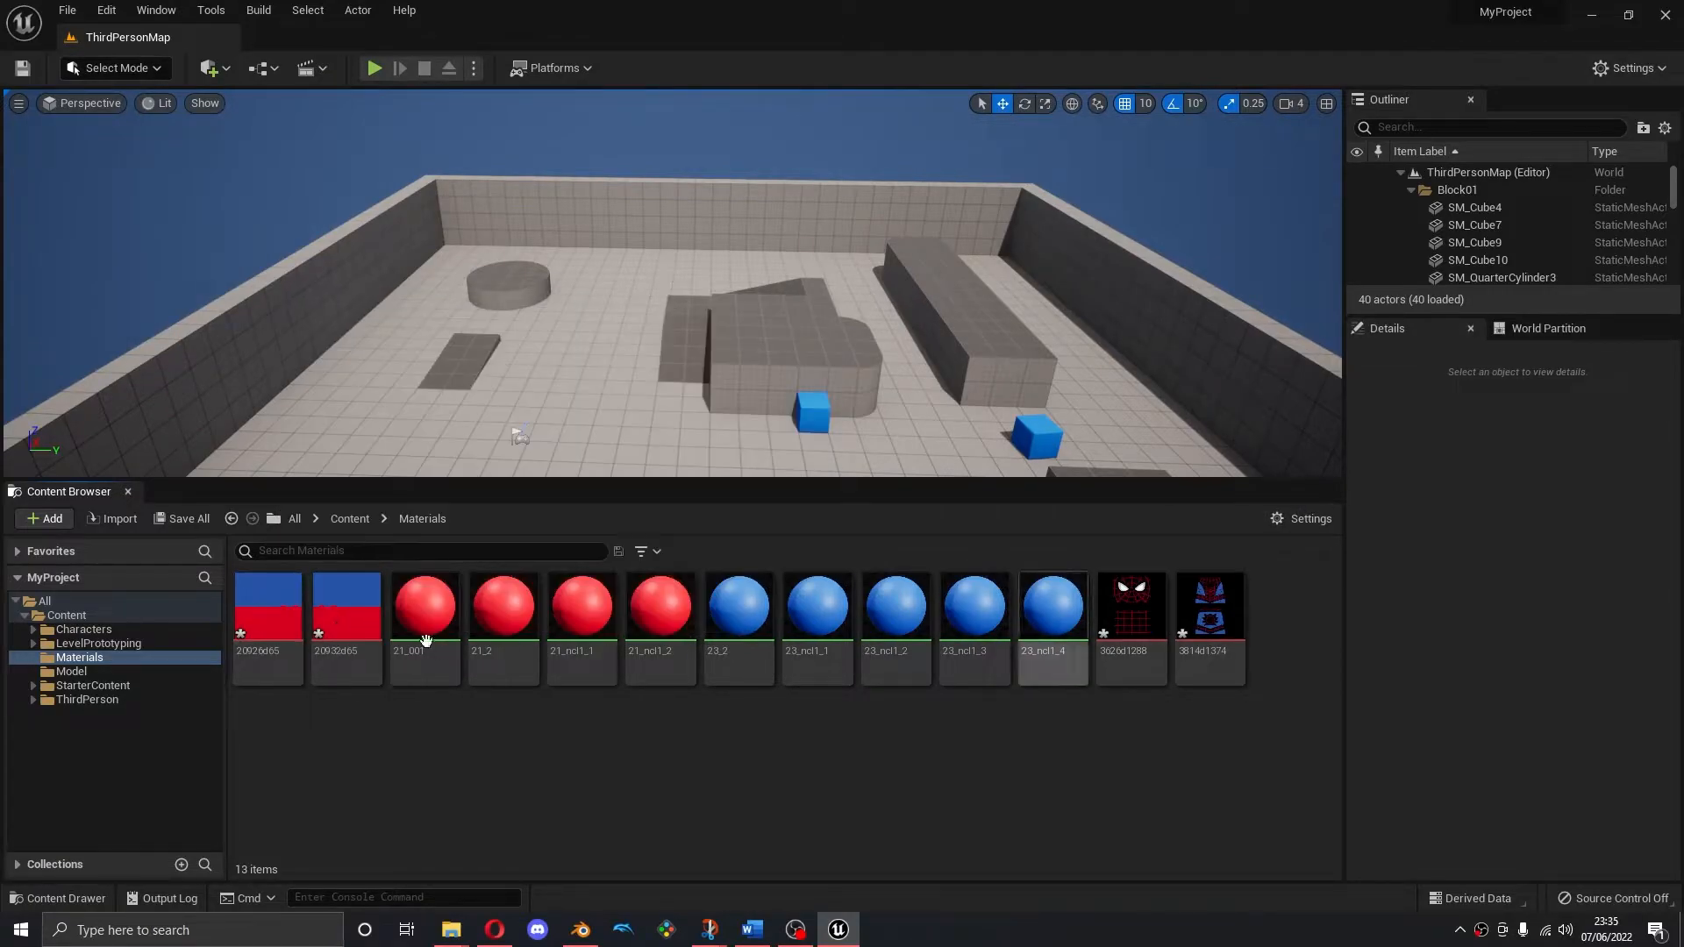
Open the Player skeletal mesh from the Model folder and display its material slots in the asset details
left_click(348, 519)
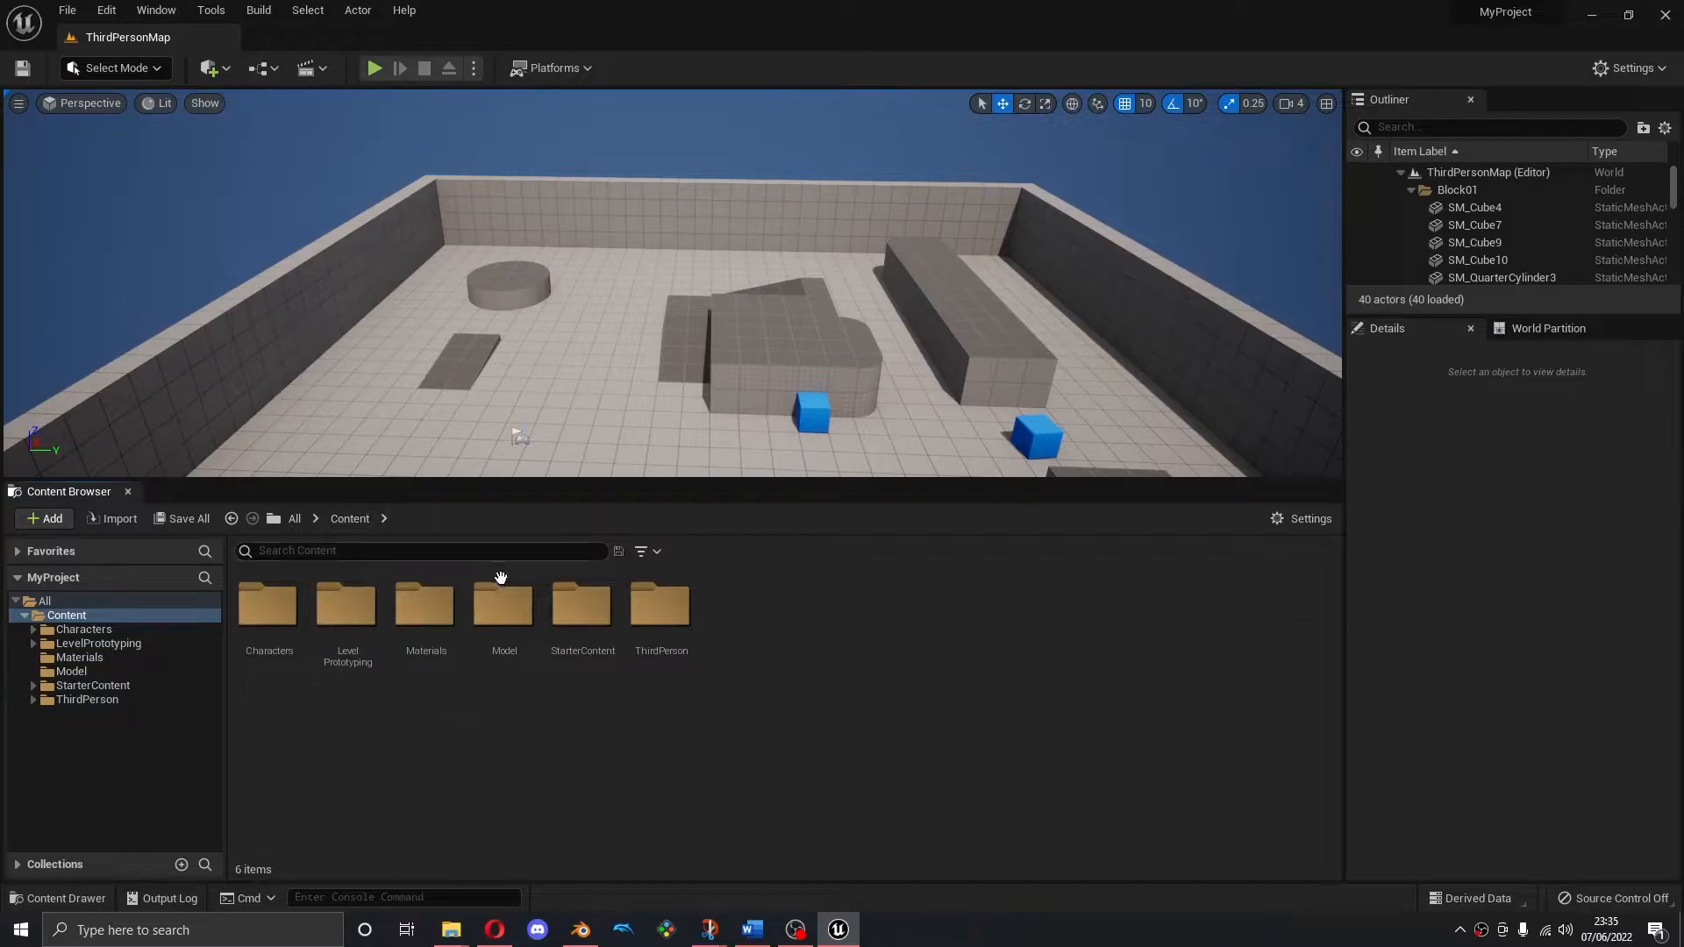
double_click(426, 614)
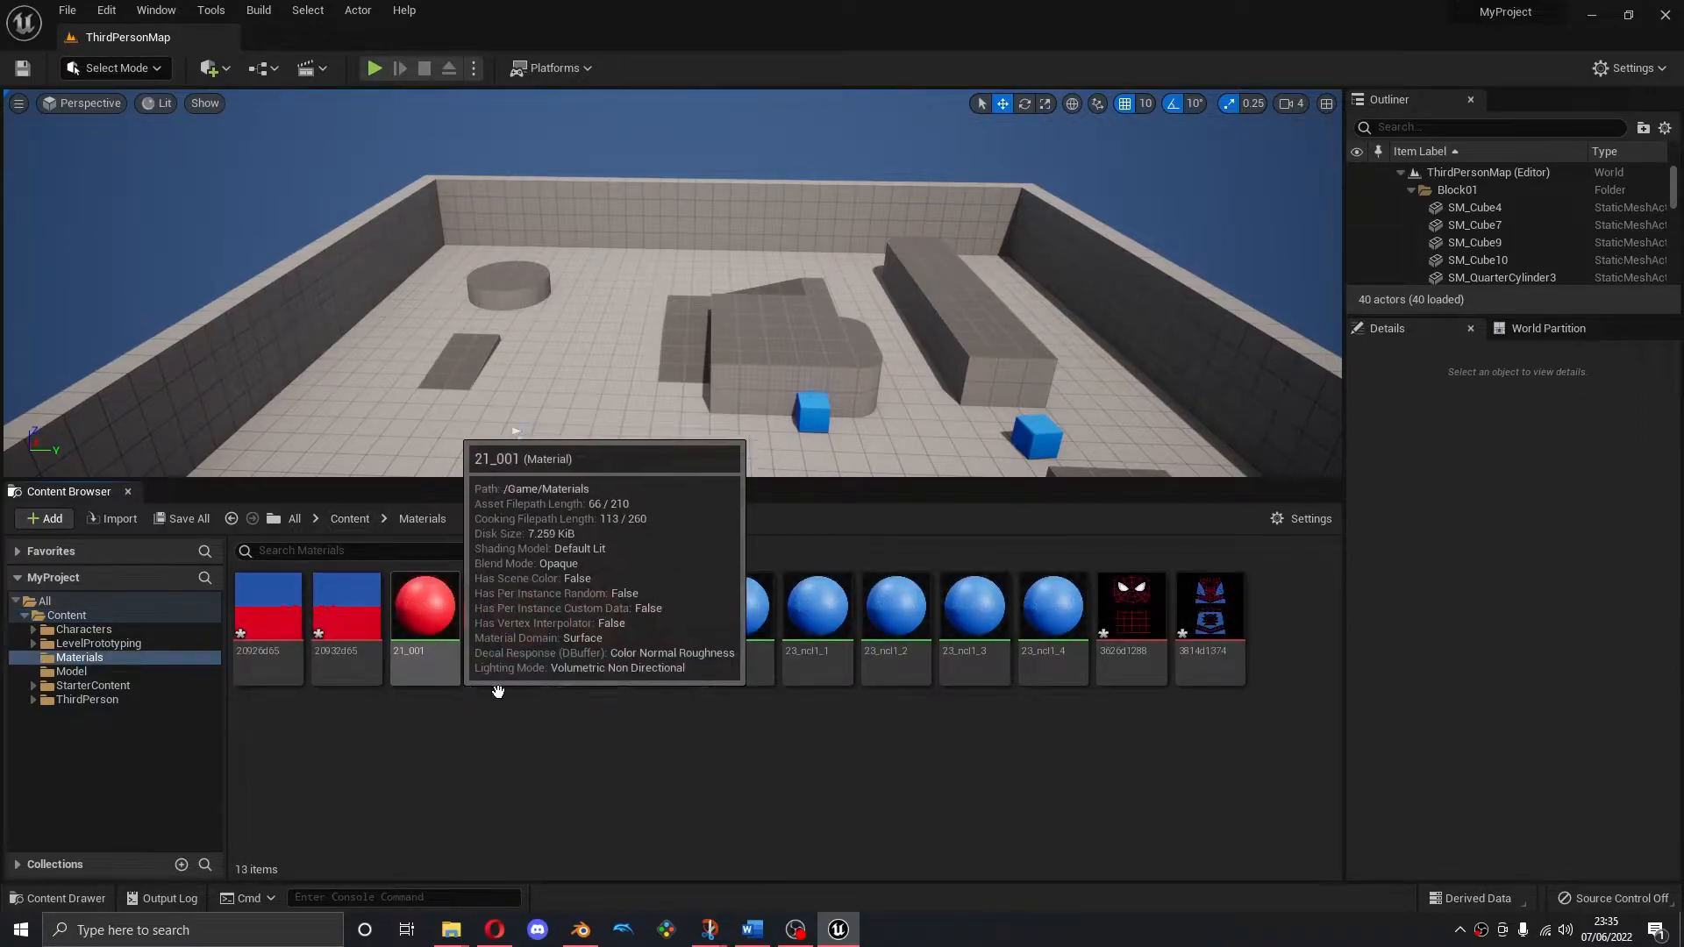
left_click(347, 520)
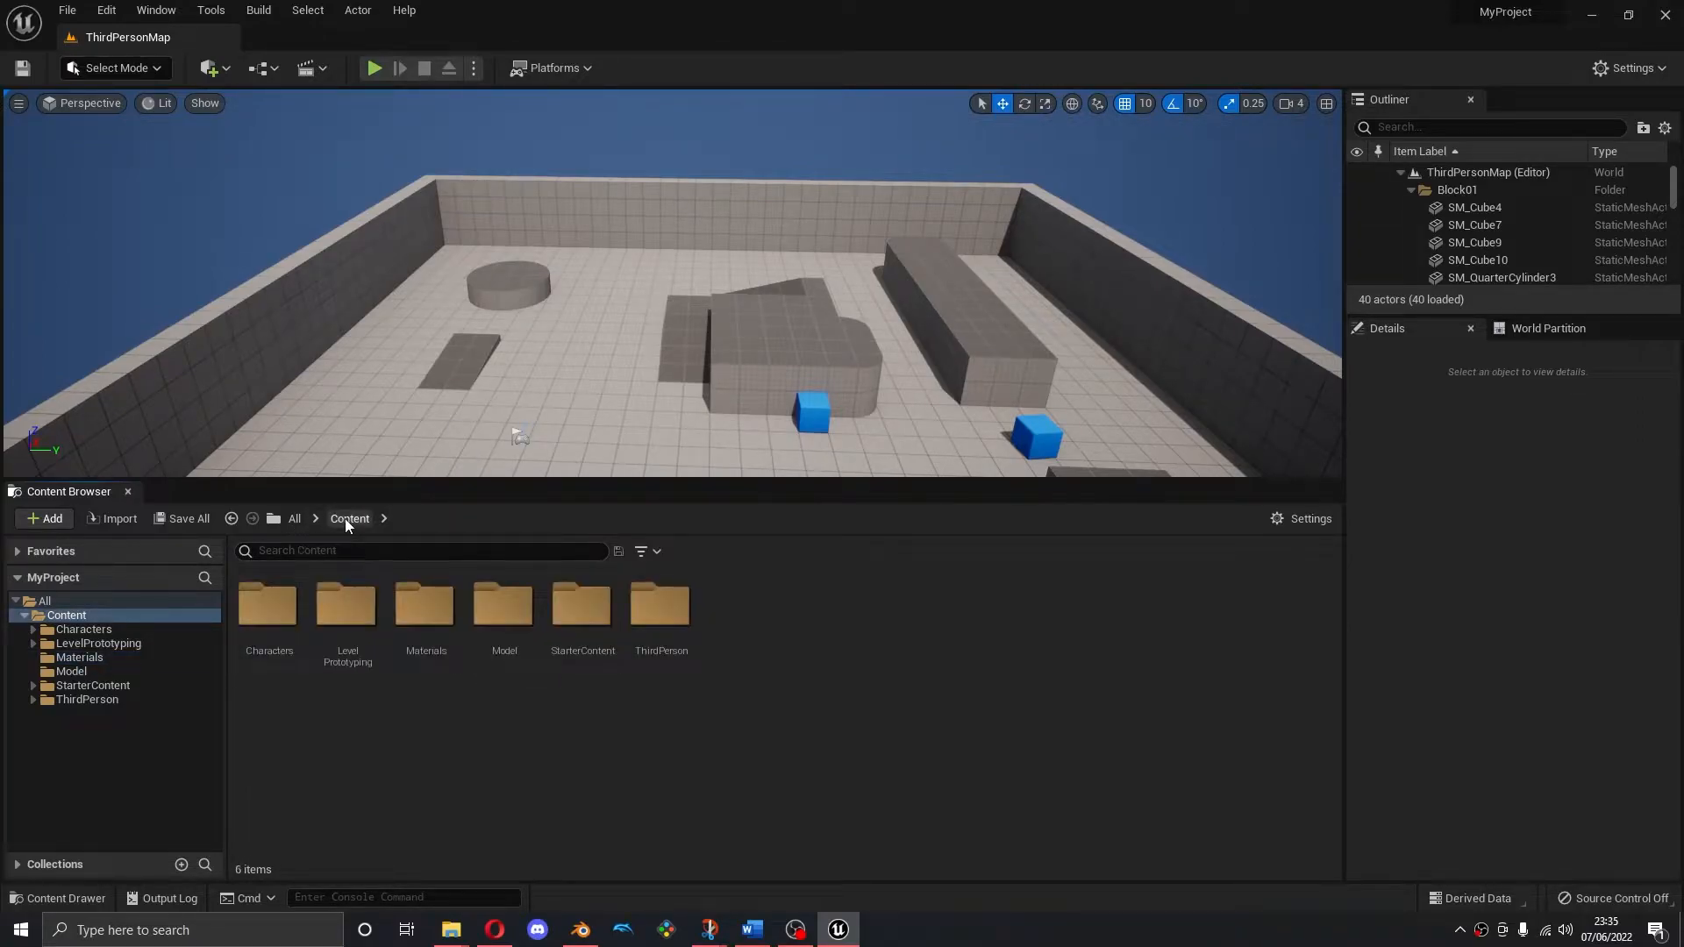
double_click(502, 609)
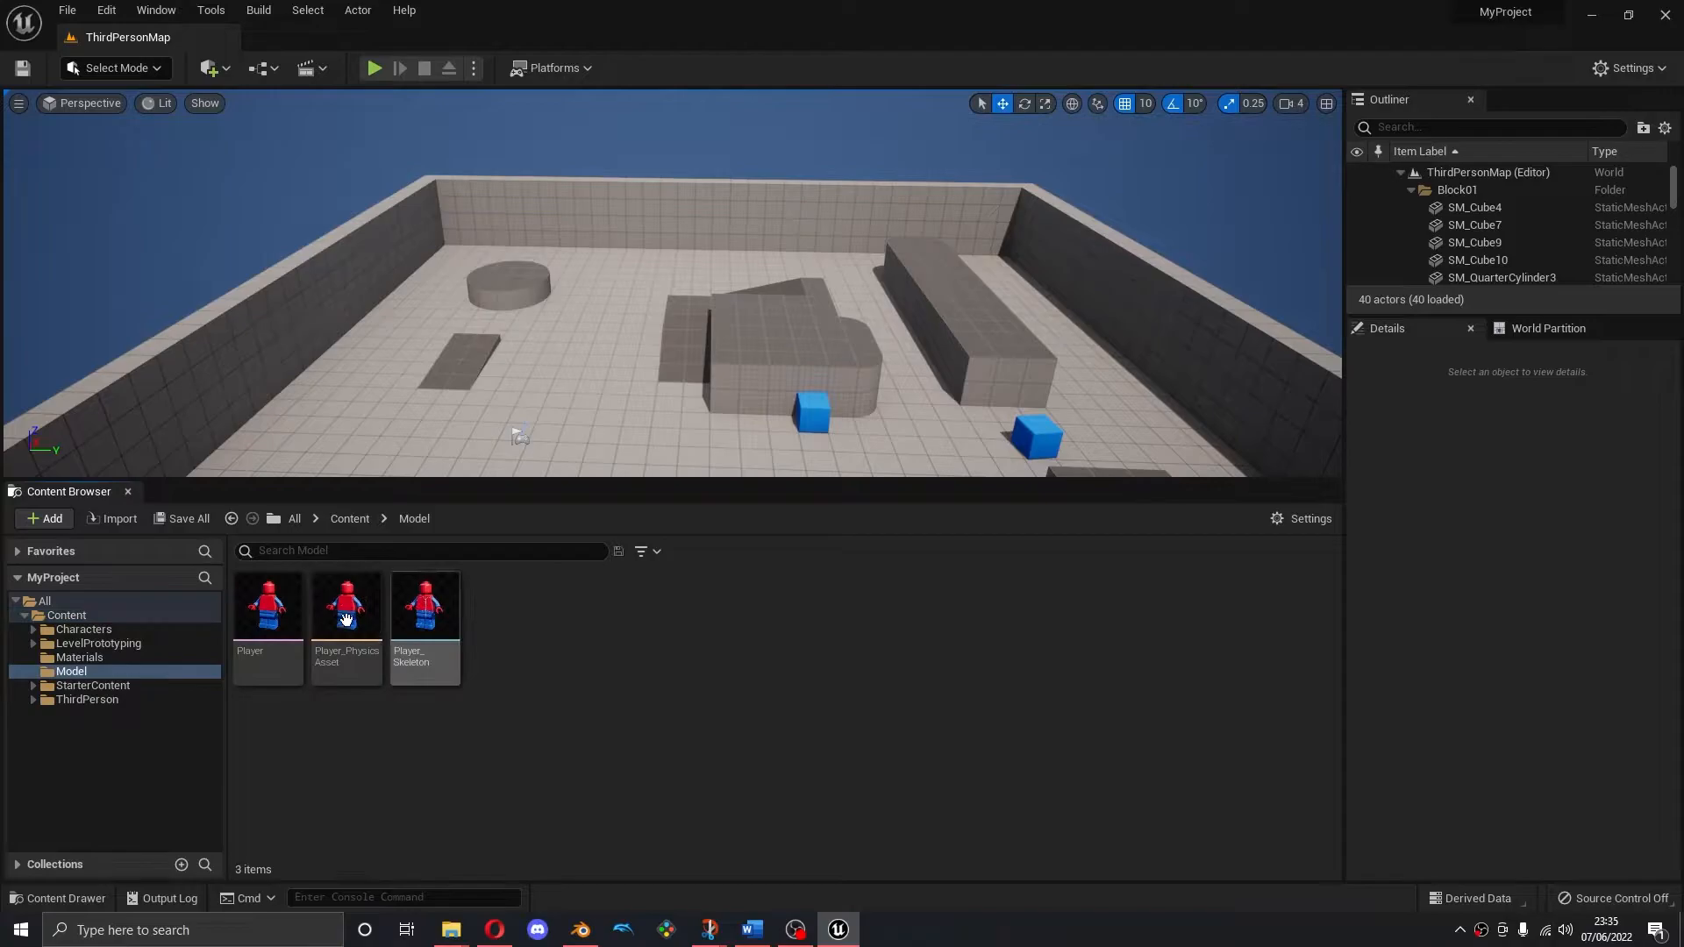
double_click(269, 625)
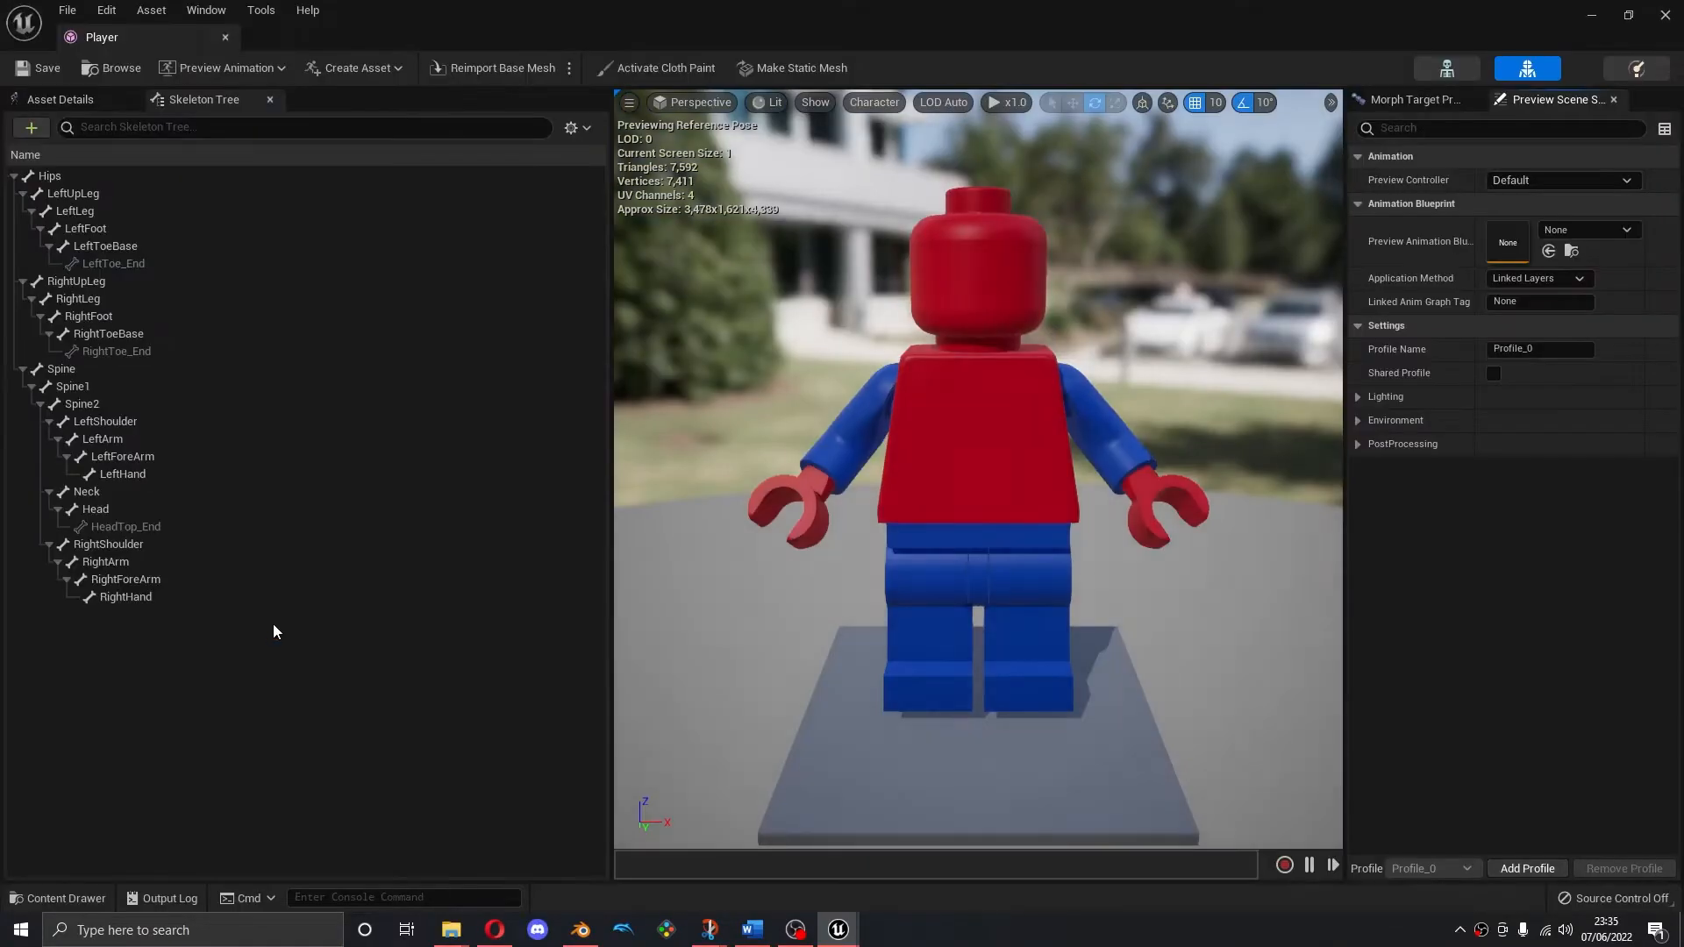
right_click_drag(877, 543, 930, 509)
left_click(60, 99)
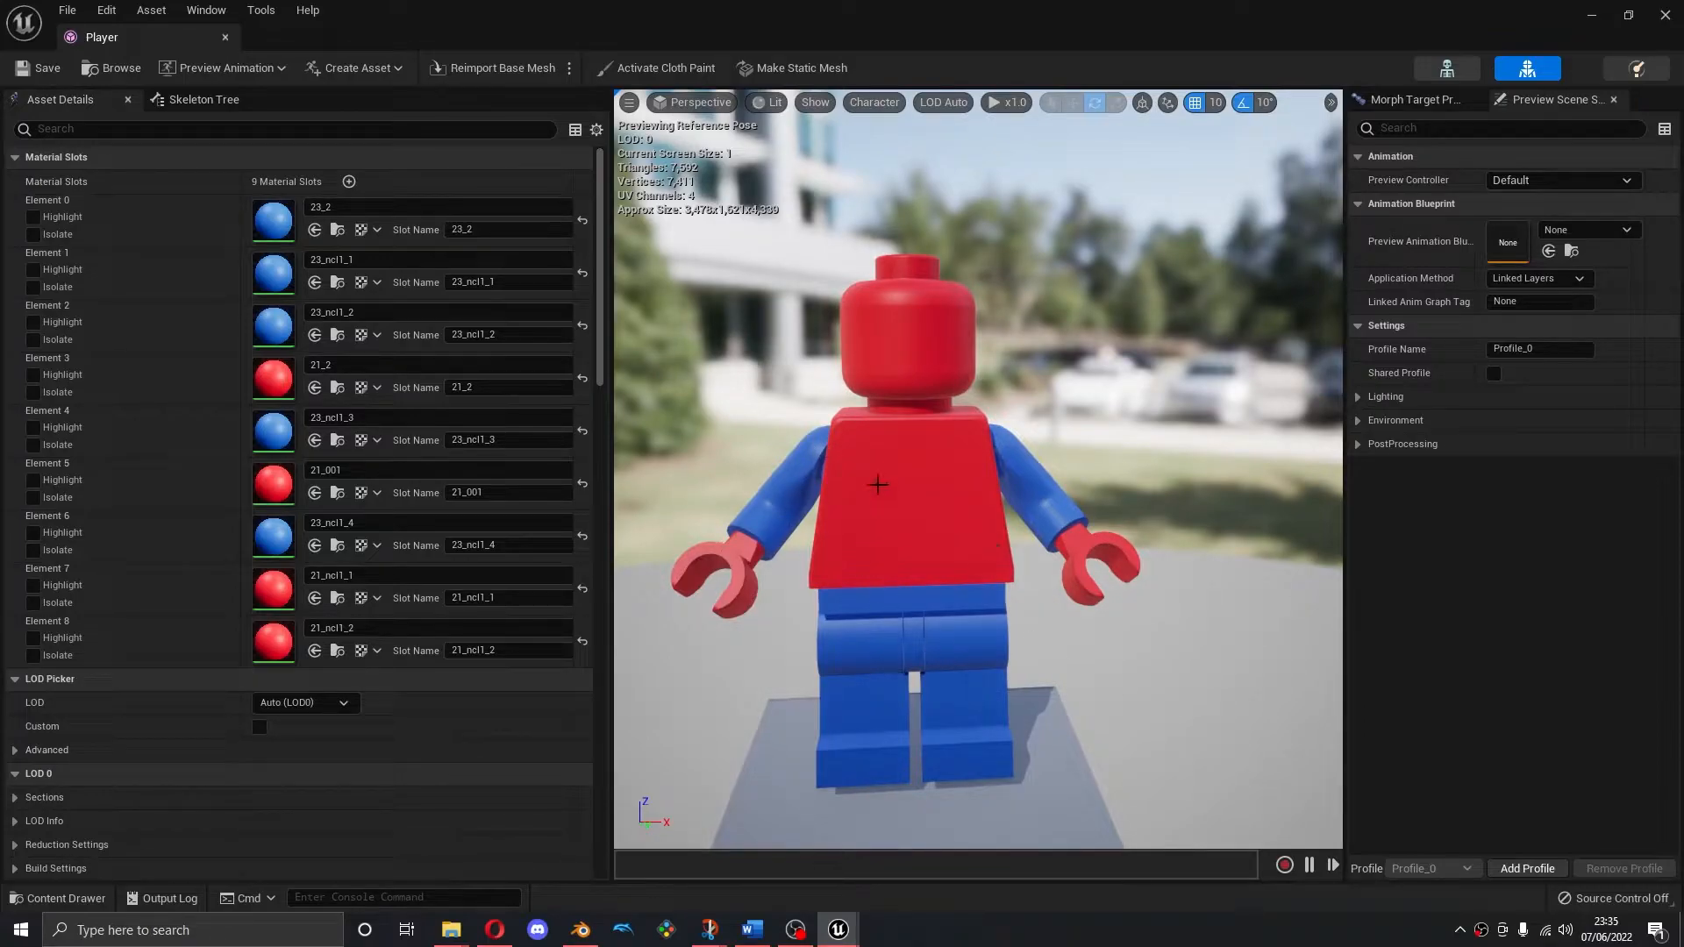
Select the minifig's torso and head sections in the mesh preview to identify the parts needing textures
left_click(902, 364)
left_click(907, 512)
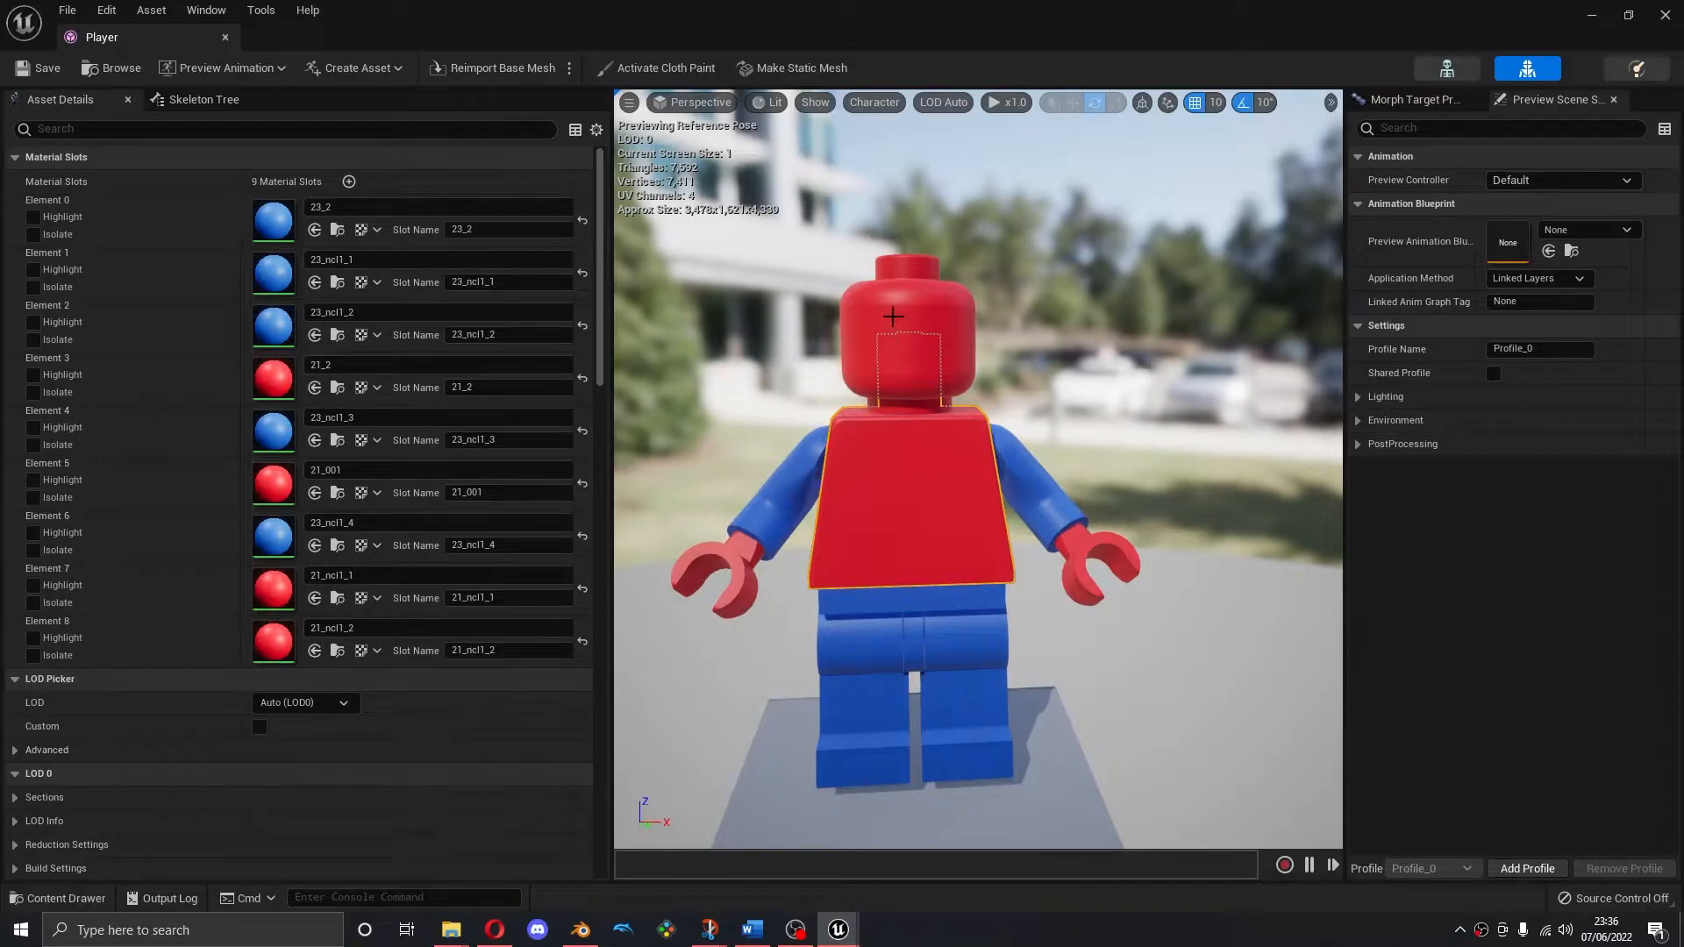
left_click(895, 323)
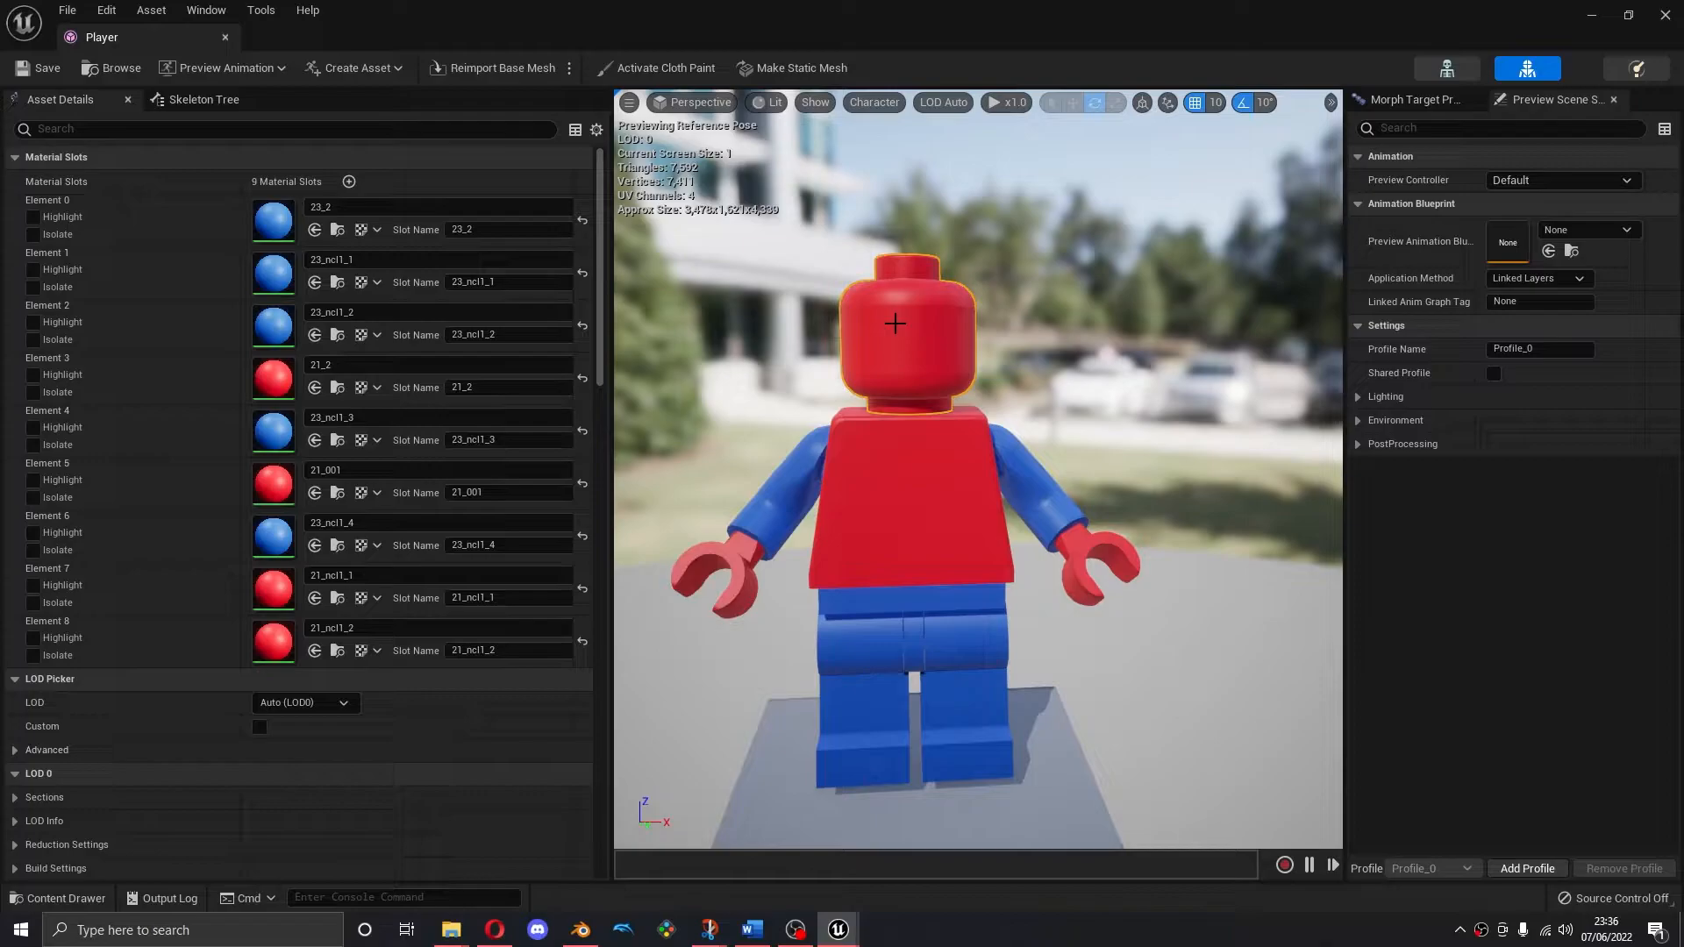
Open the head section's 21_ncl1_2 material and move its result node farther from the Param color node
right_click(896, 326)
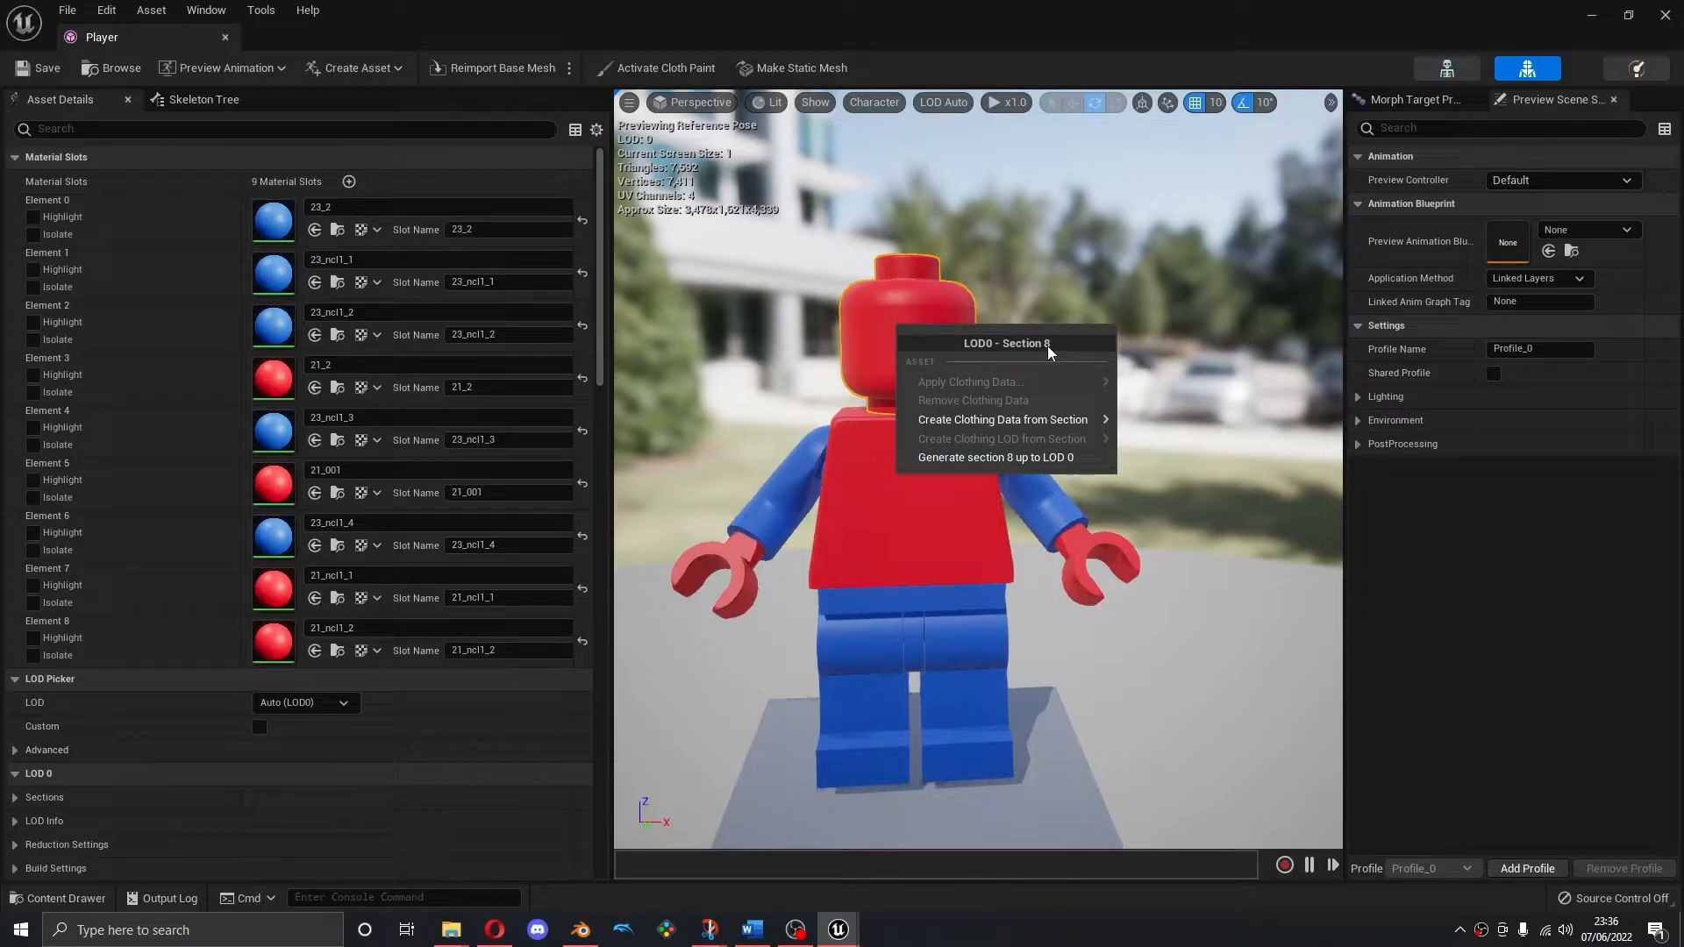
mouse_move(1094, 425)
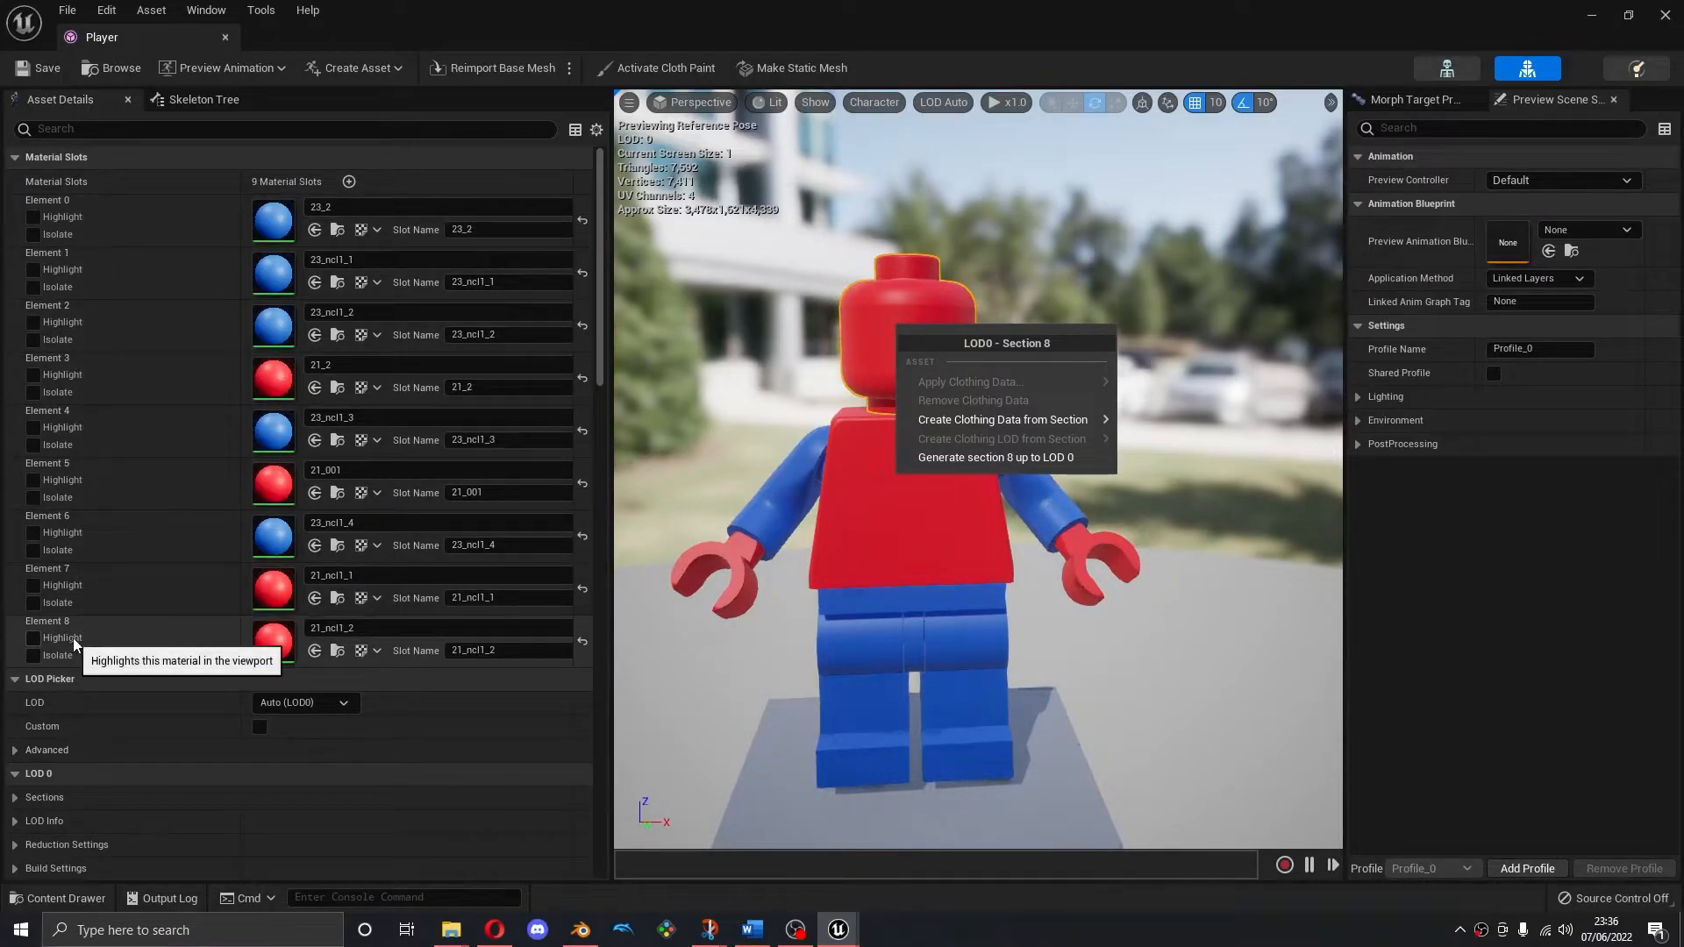
left_click(167, 654)
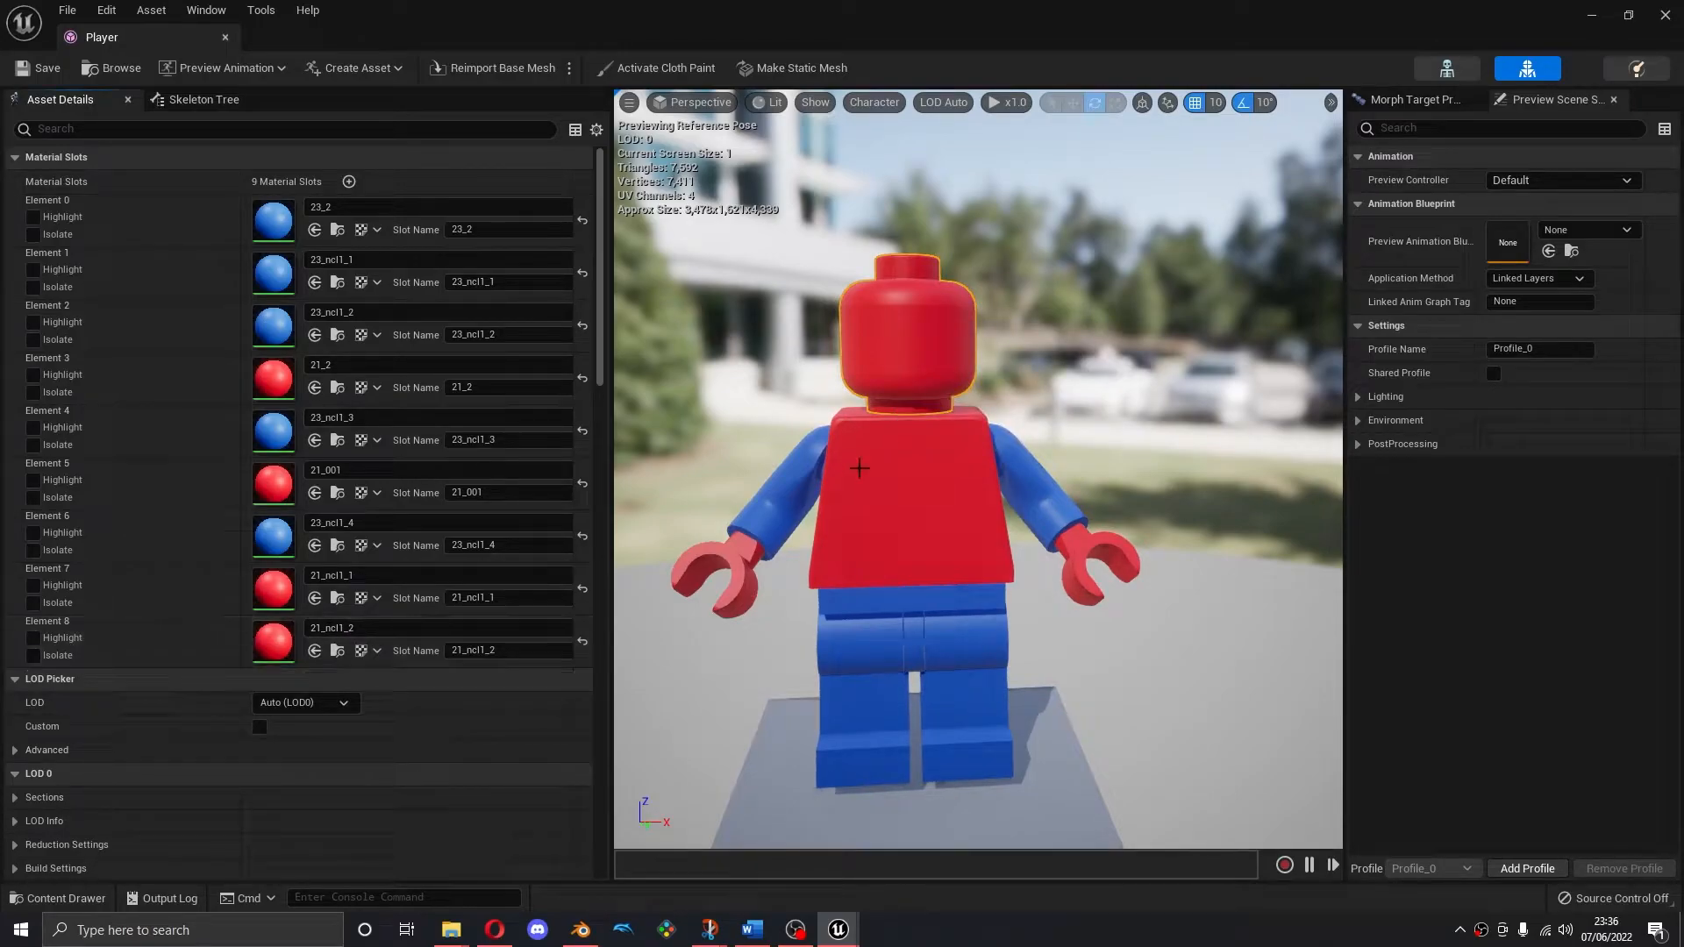
double_click(271, 650)
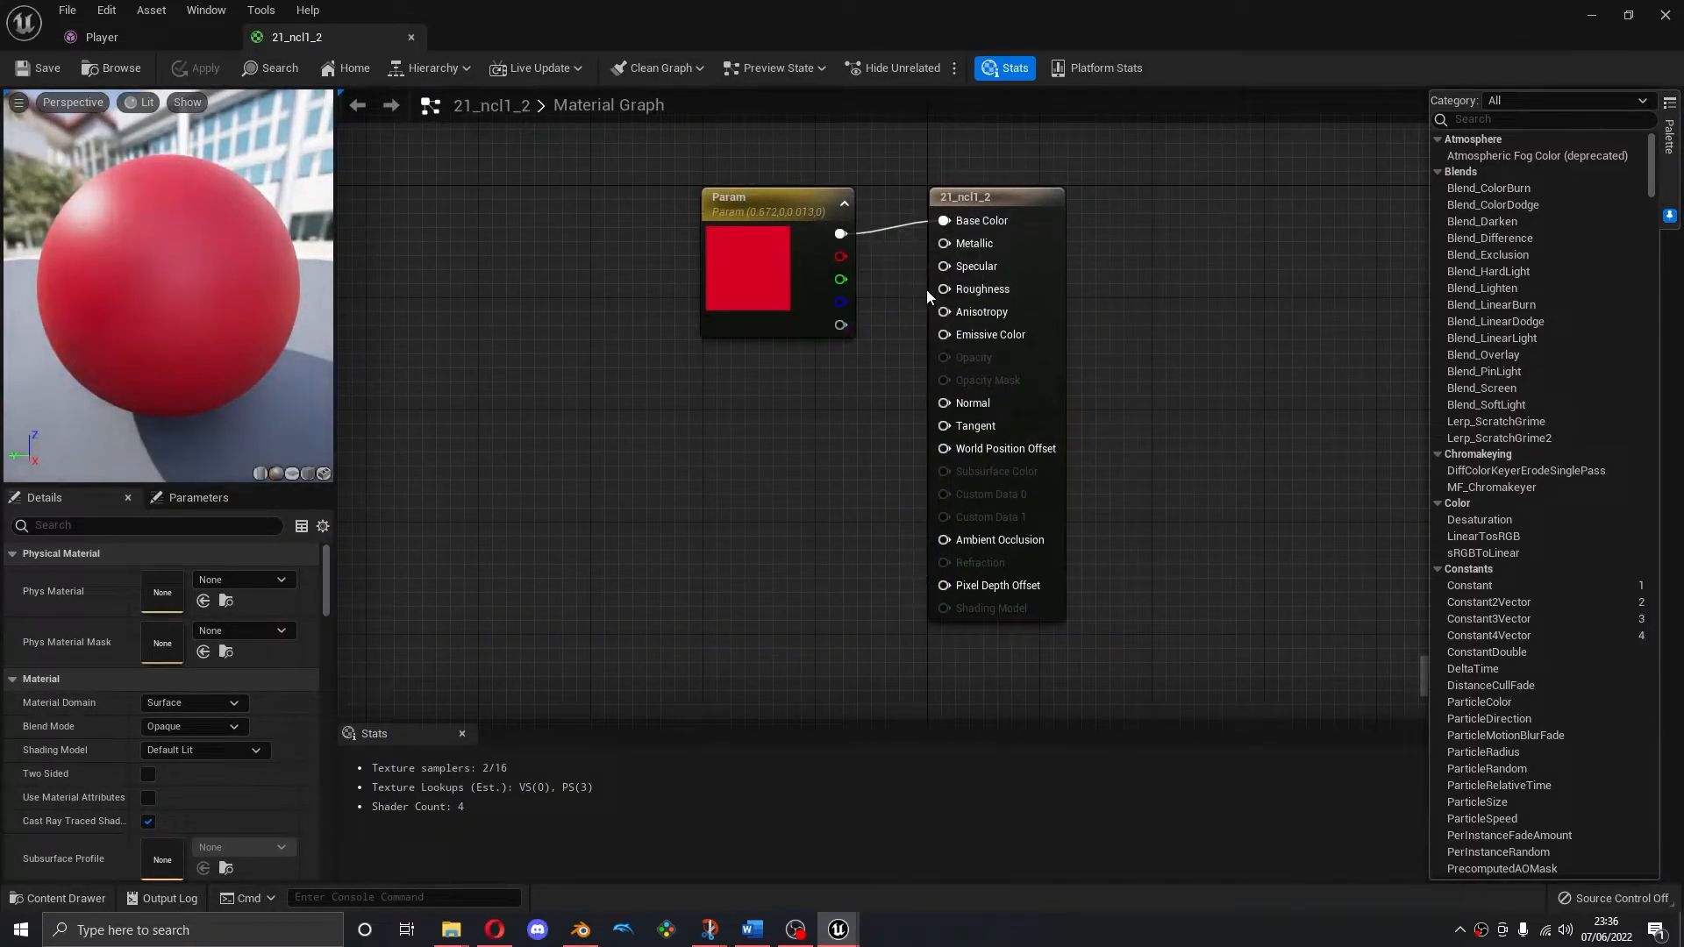
left_click_drag(992, 208, 1089, 208)
left_click(851, 391)
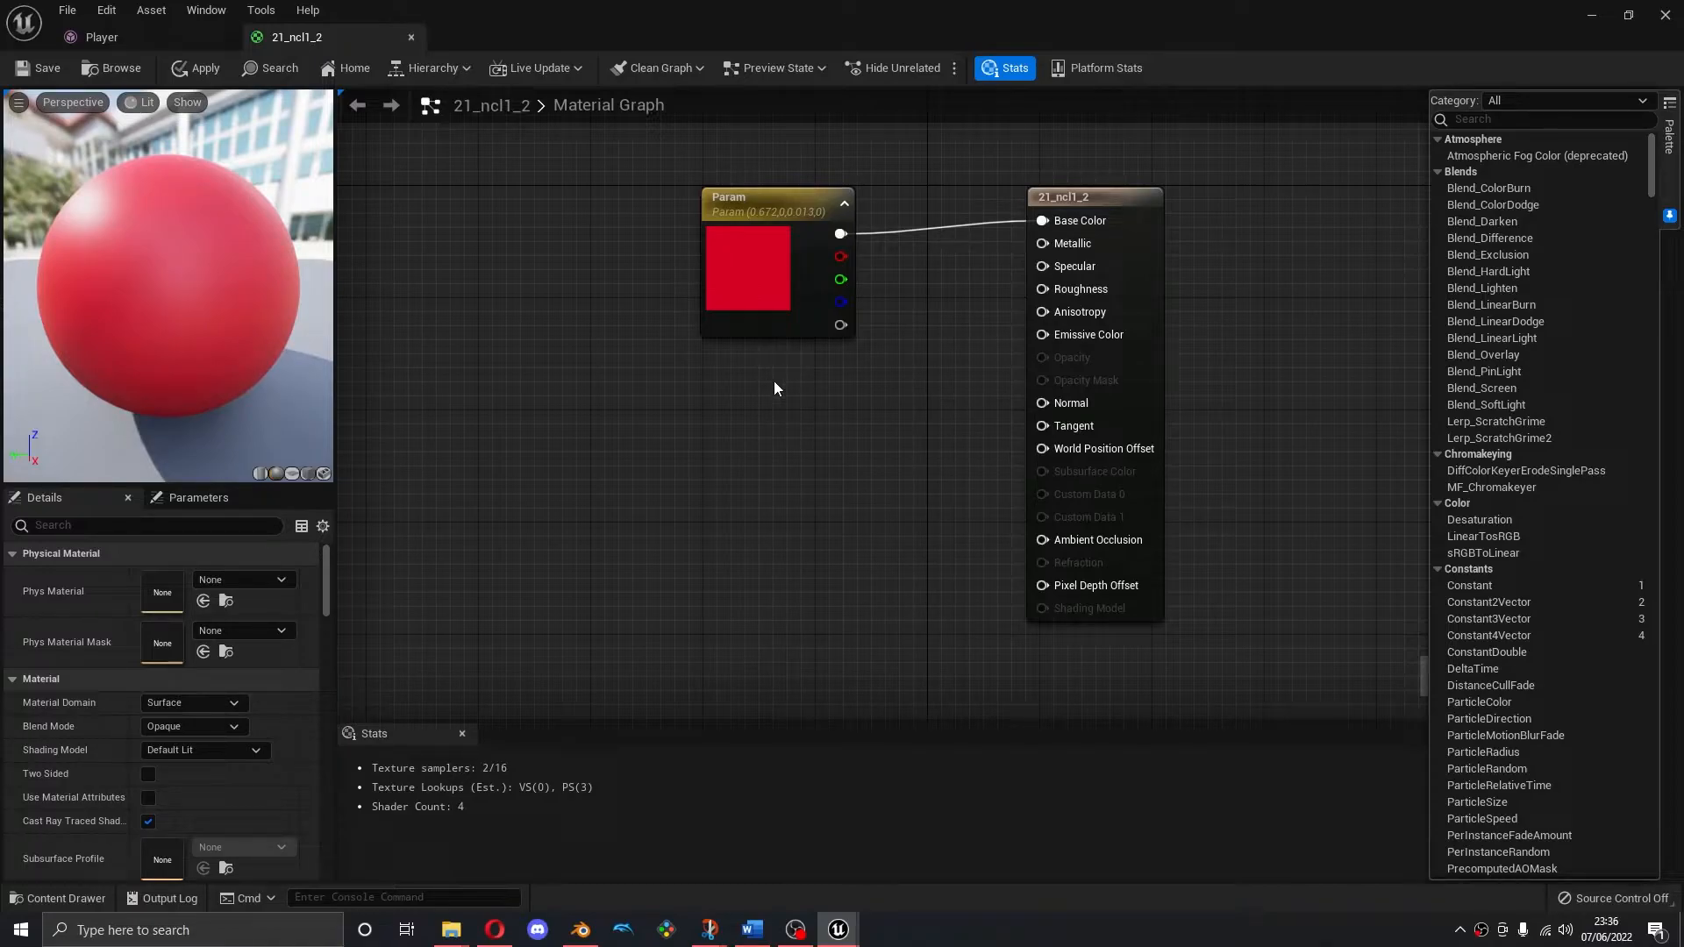
Add a Texture Sample node below the Param node in the material graph
right_click(736, 477)
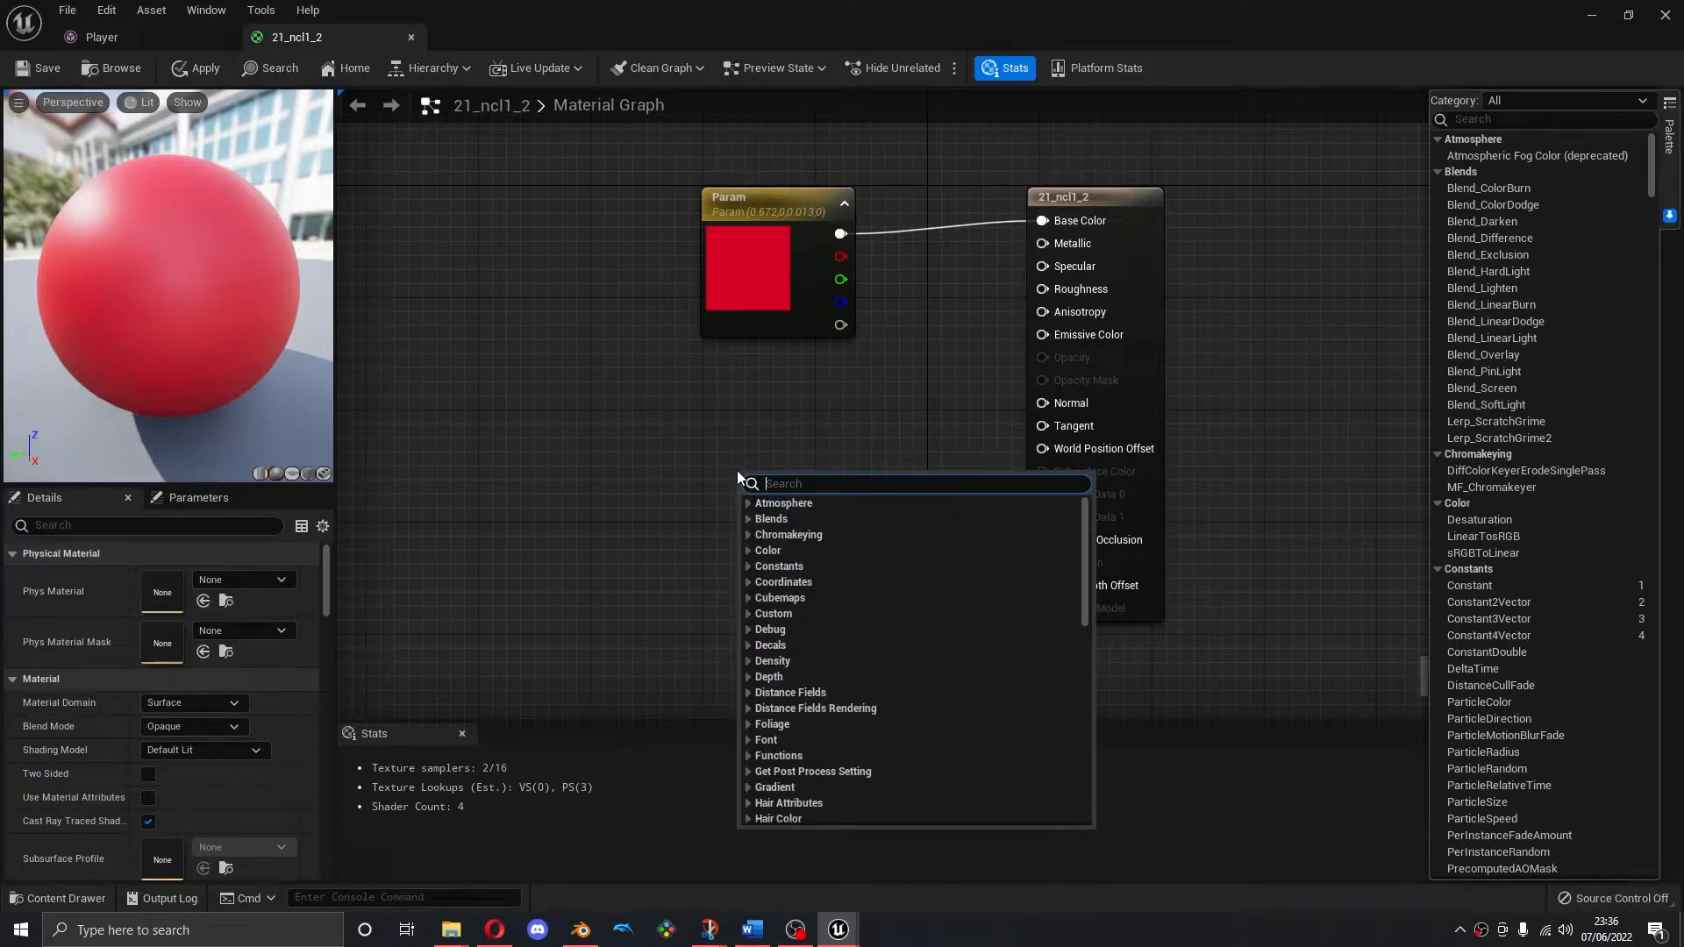
type("textur")
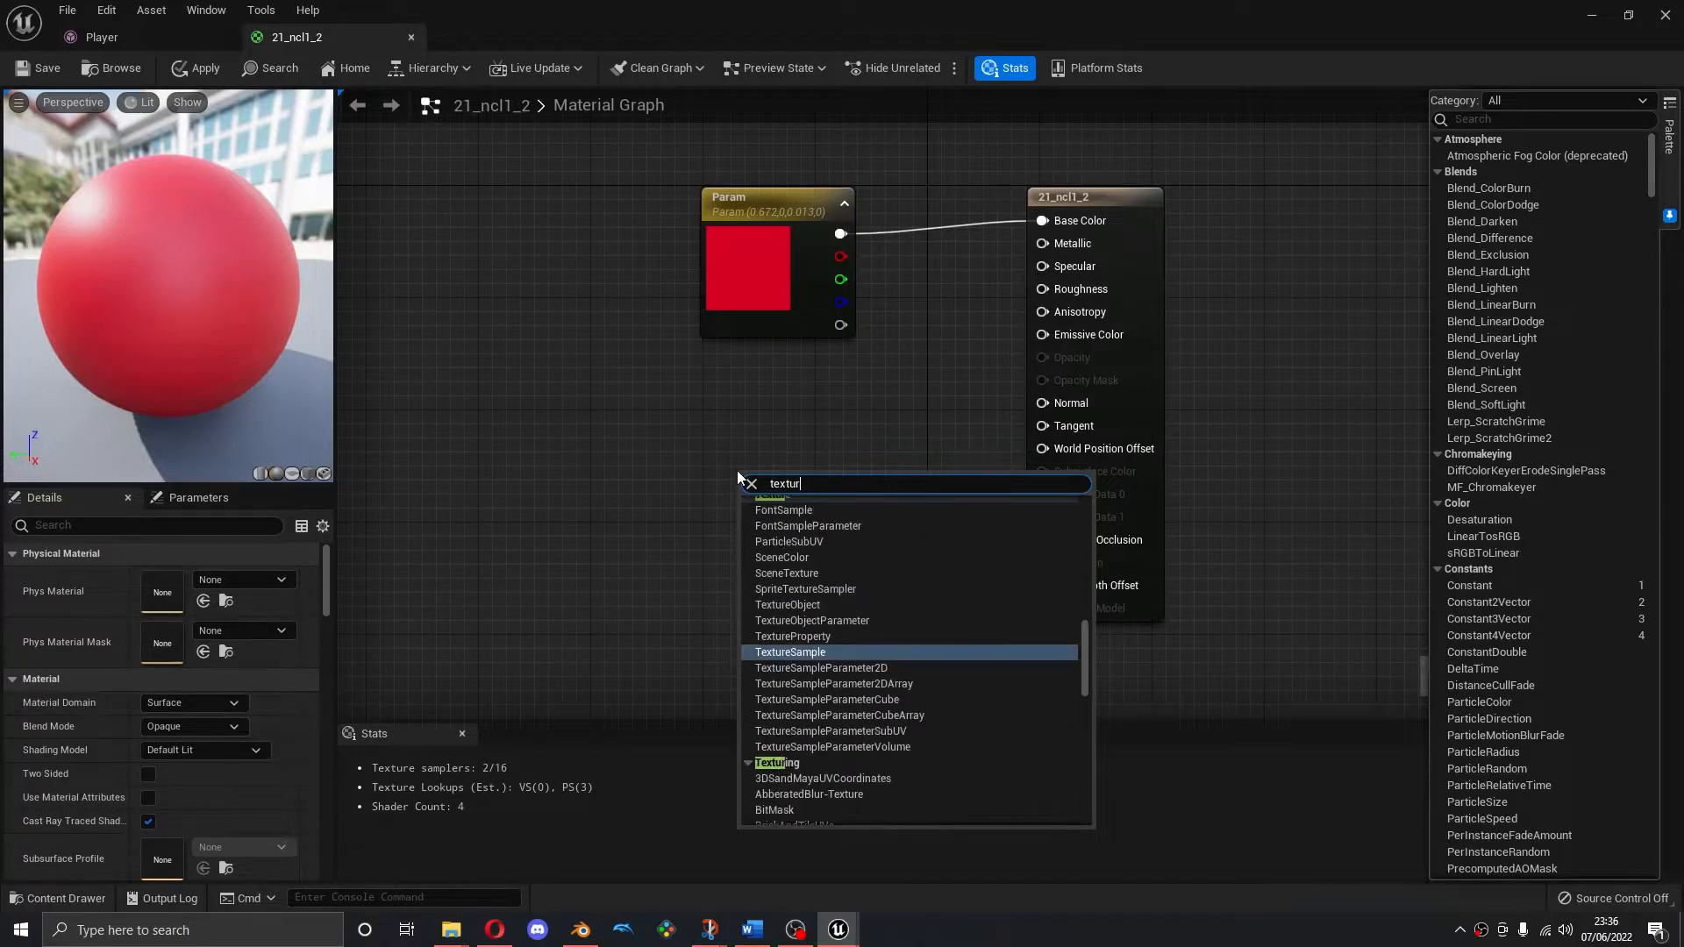
type("e s")
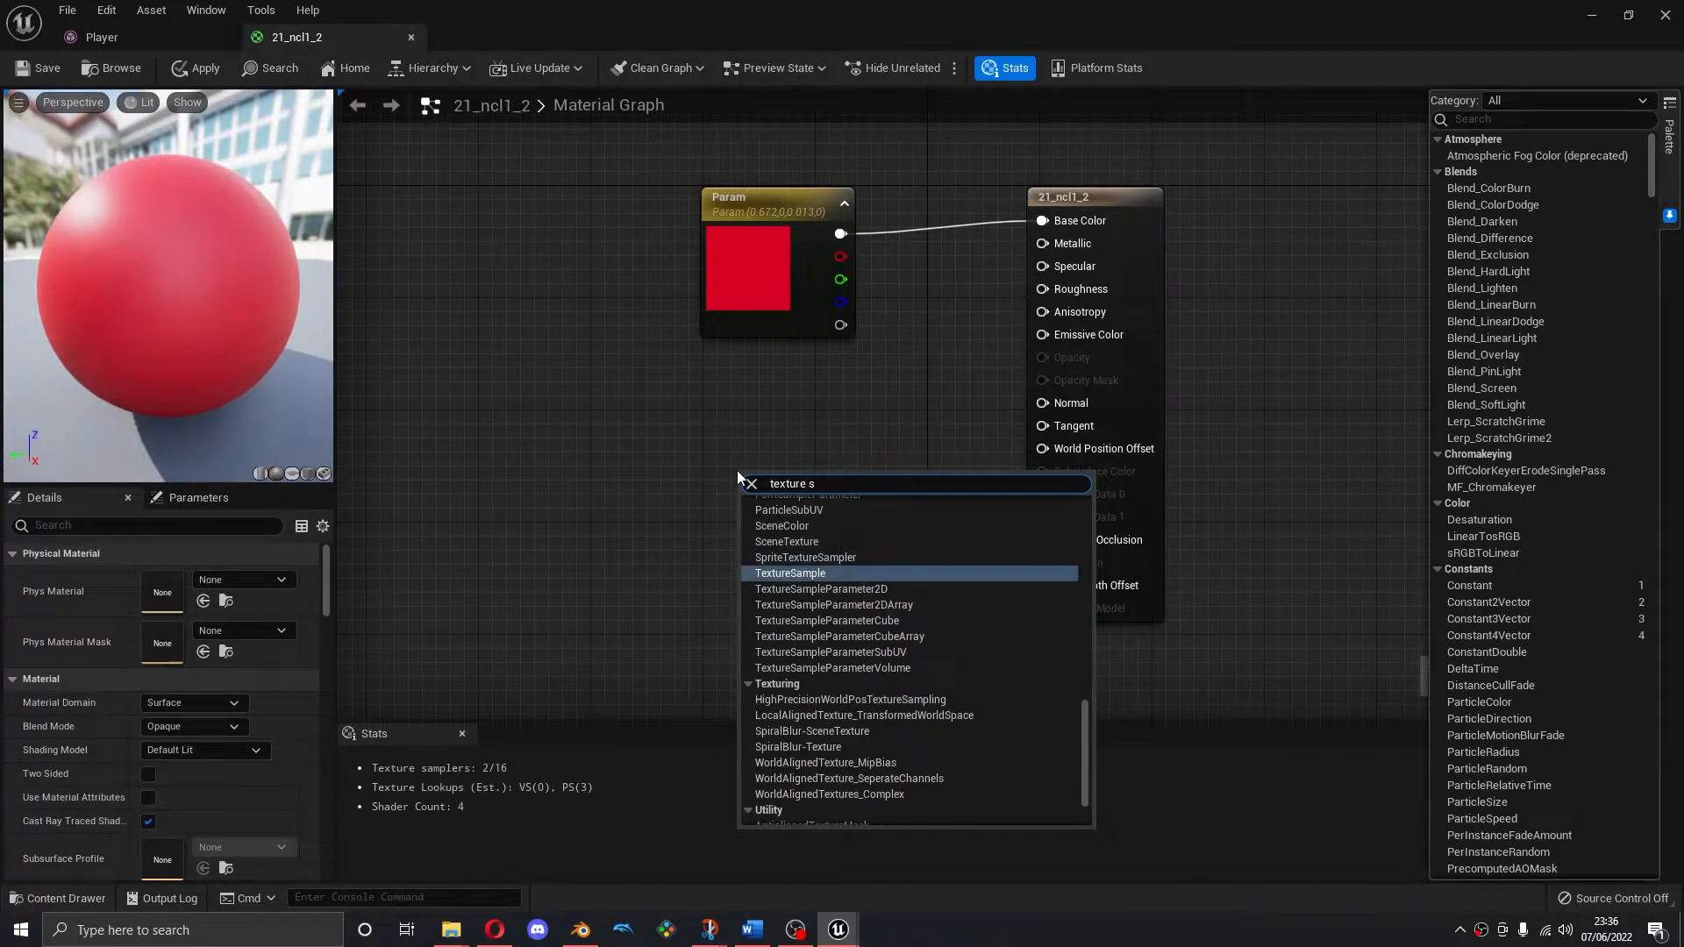
key("Return")
Look up "texture sample" in the node palette, then clear the search
left_click(1433, 116)
type("texture")
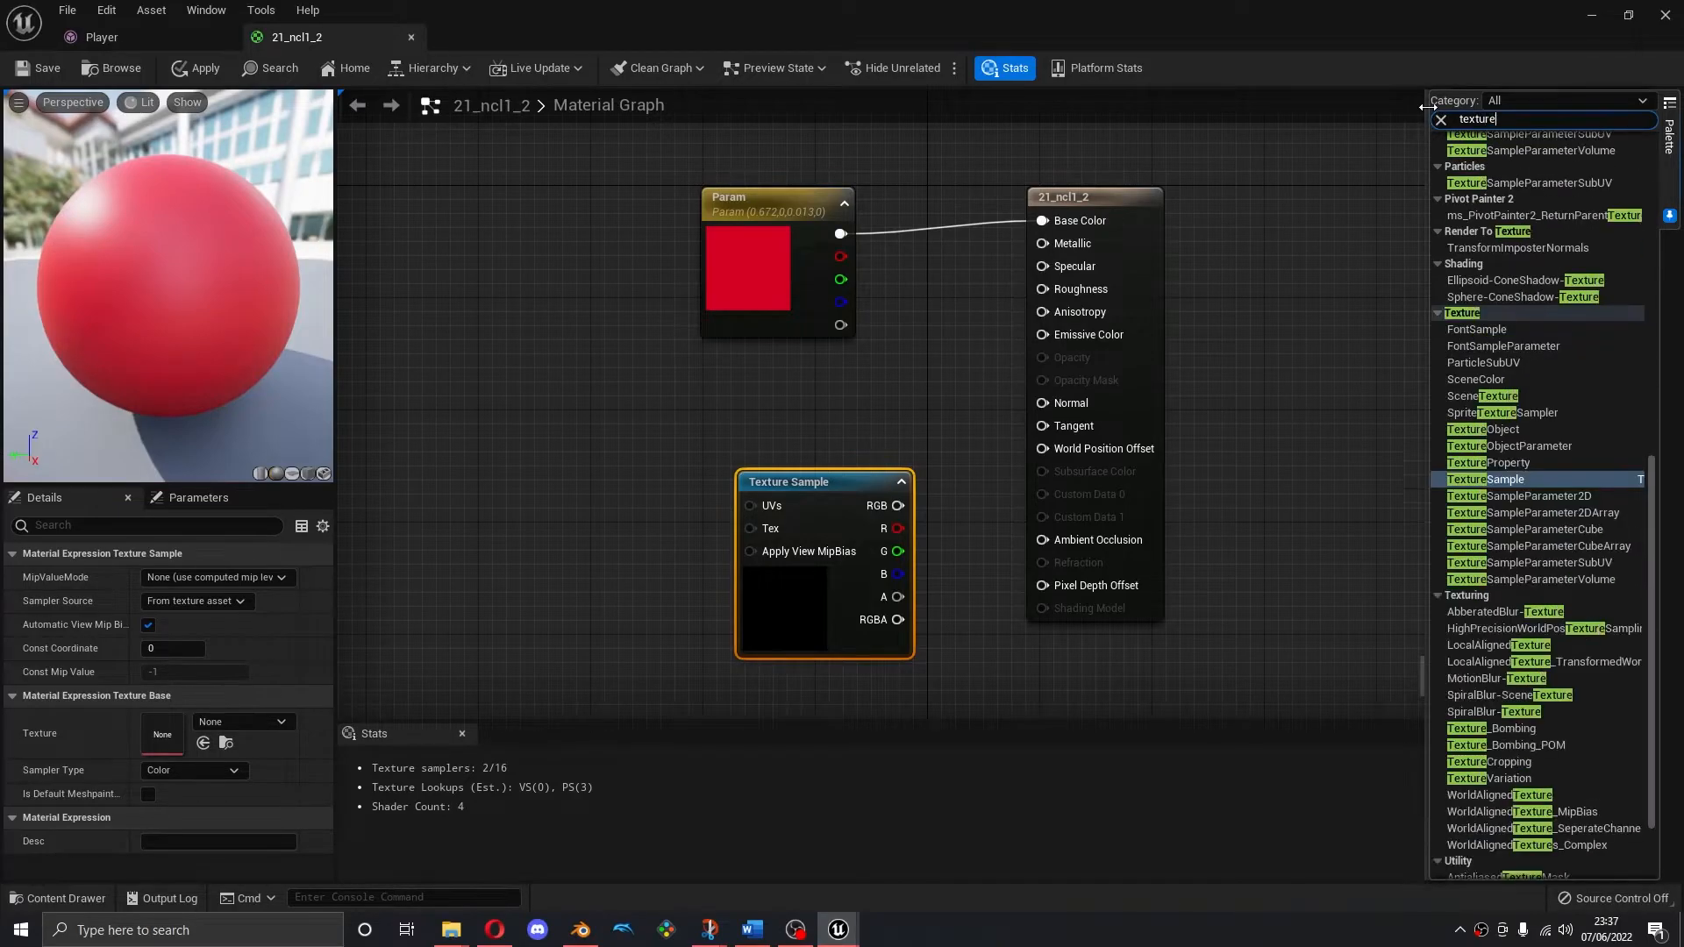
type(" sa")
key("BackSpace")
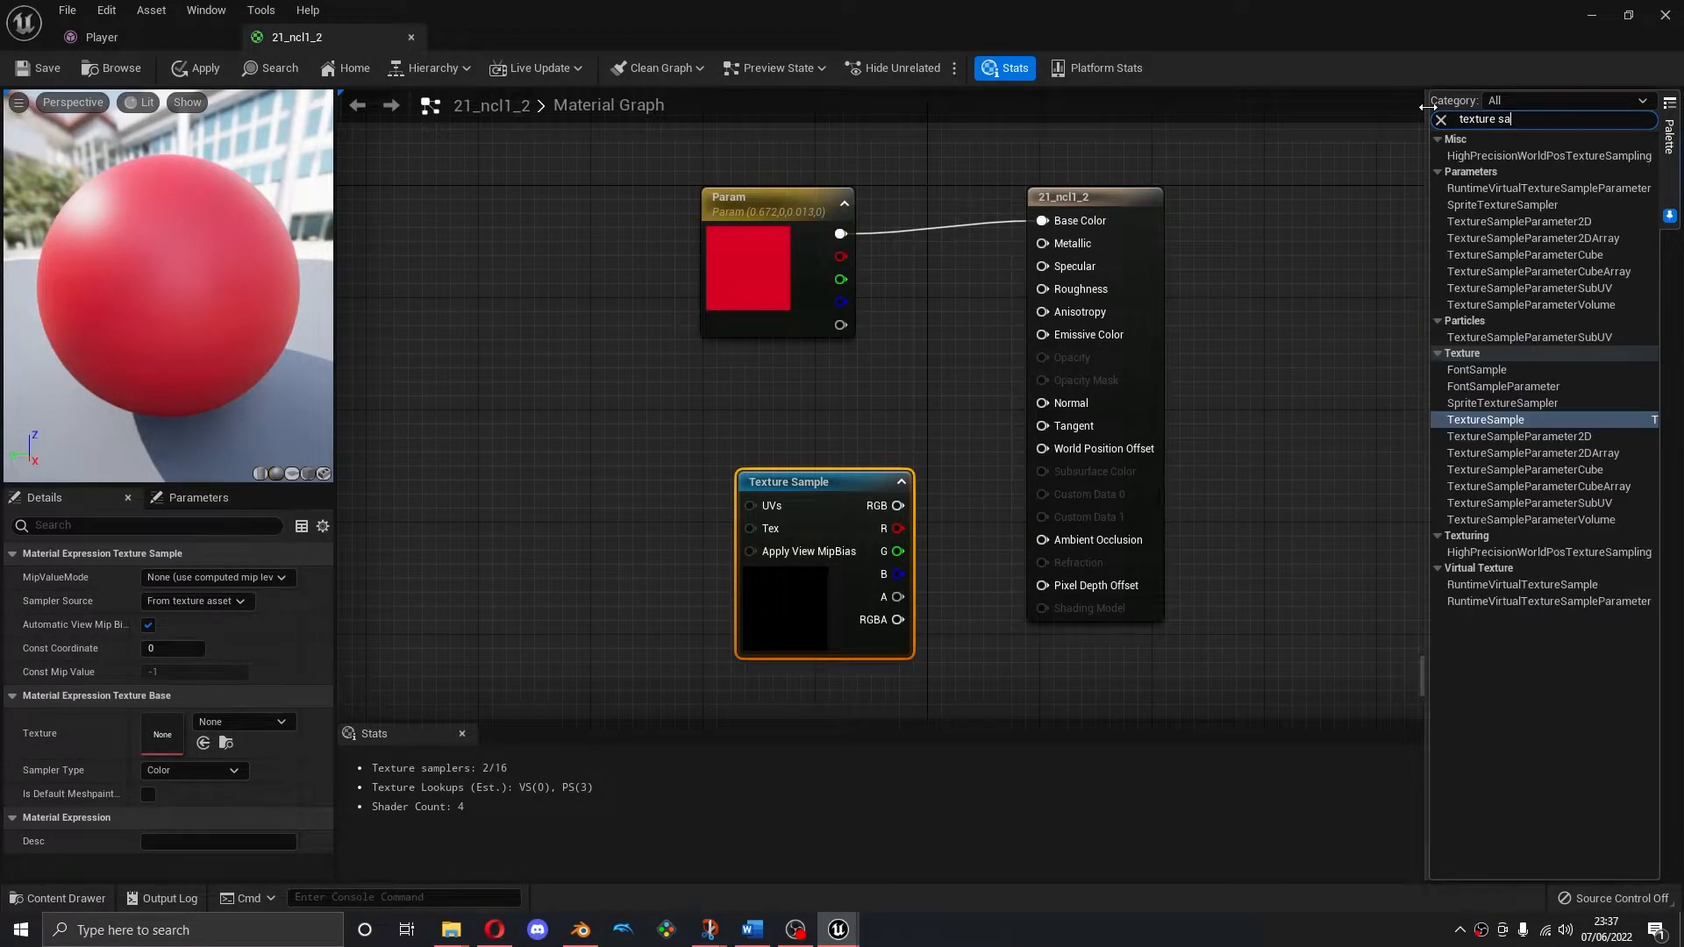
type("mple")
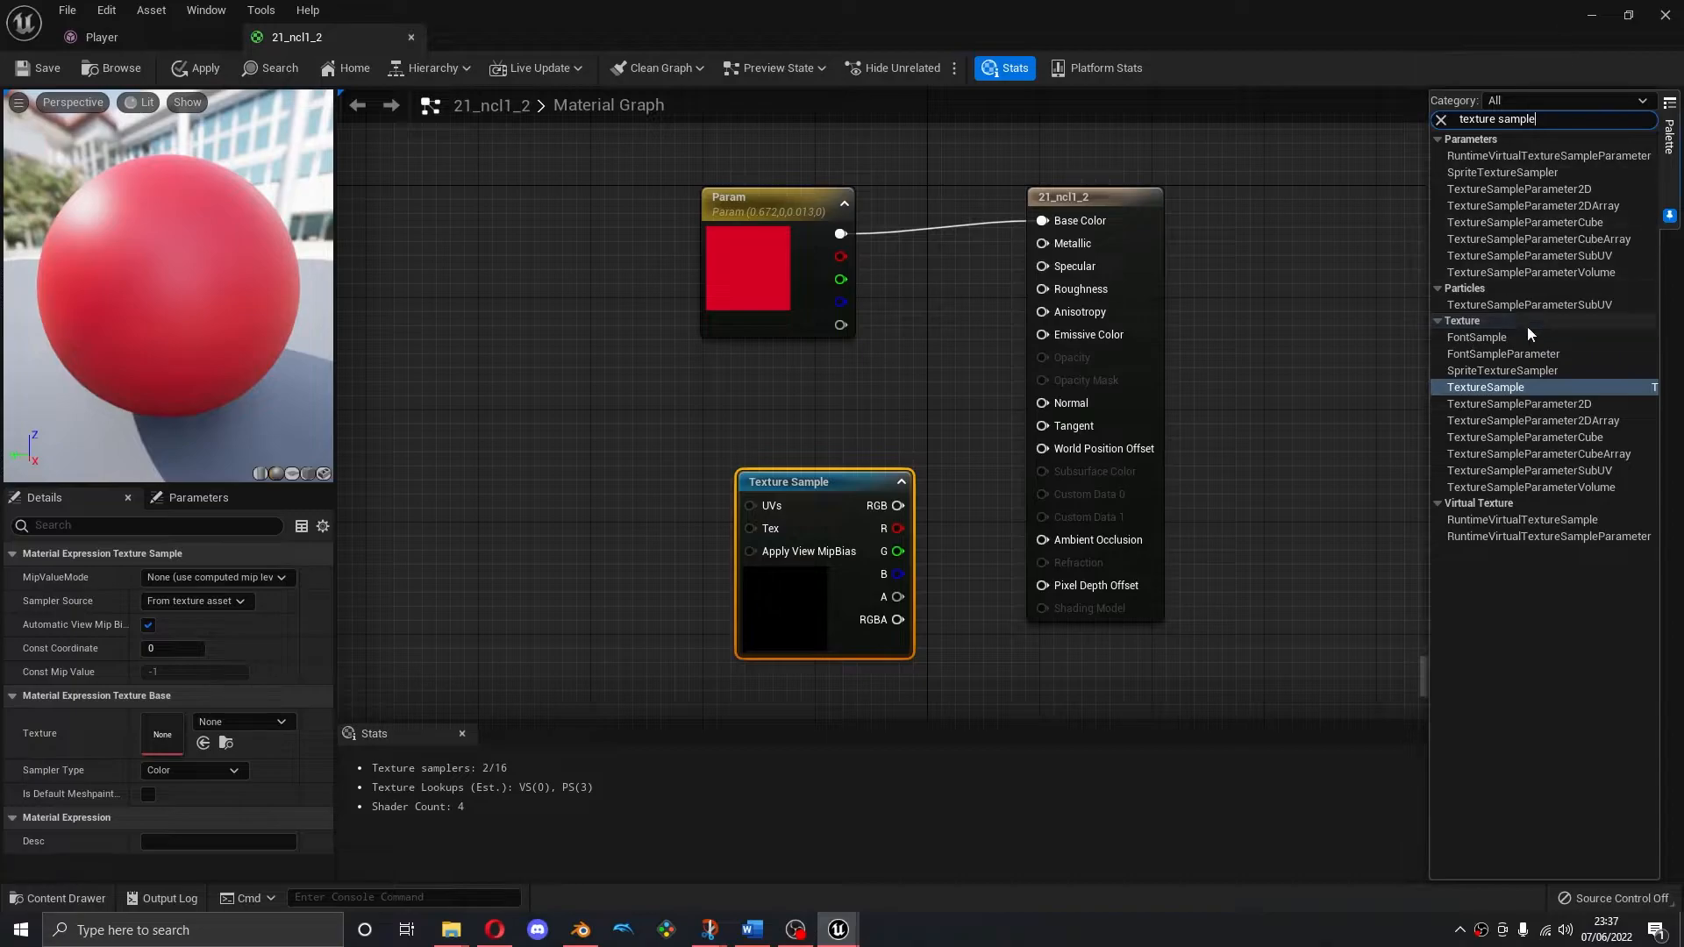
left_click(1440, 119)
Assign the 3626d1288 texture to the Texture Sample node and connect its RGB output to Base Color, spacing the nodes out
left_click_drag(834, 488, 795, 430)
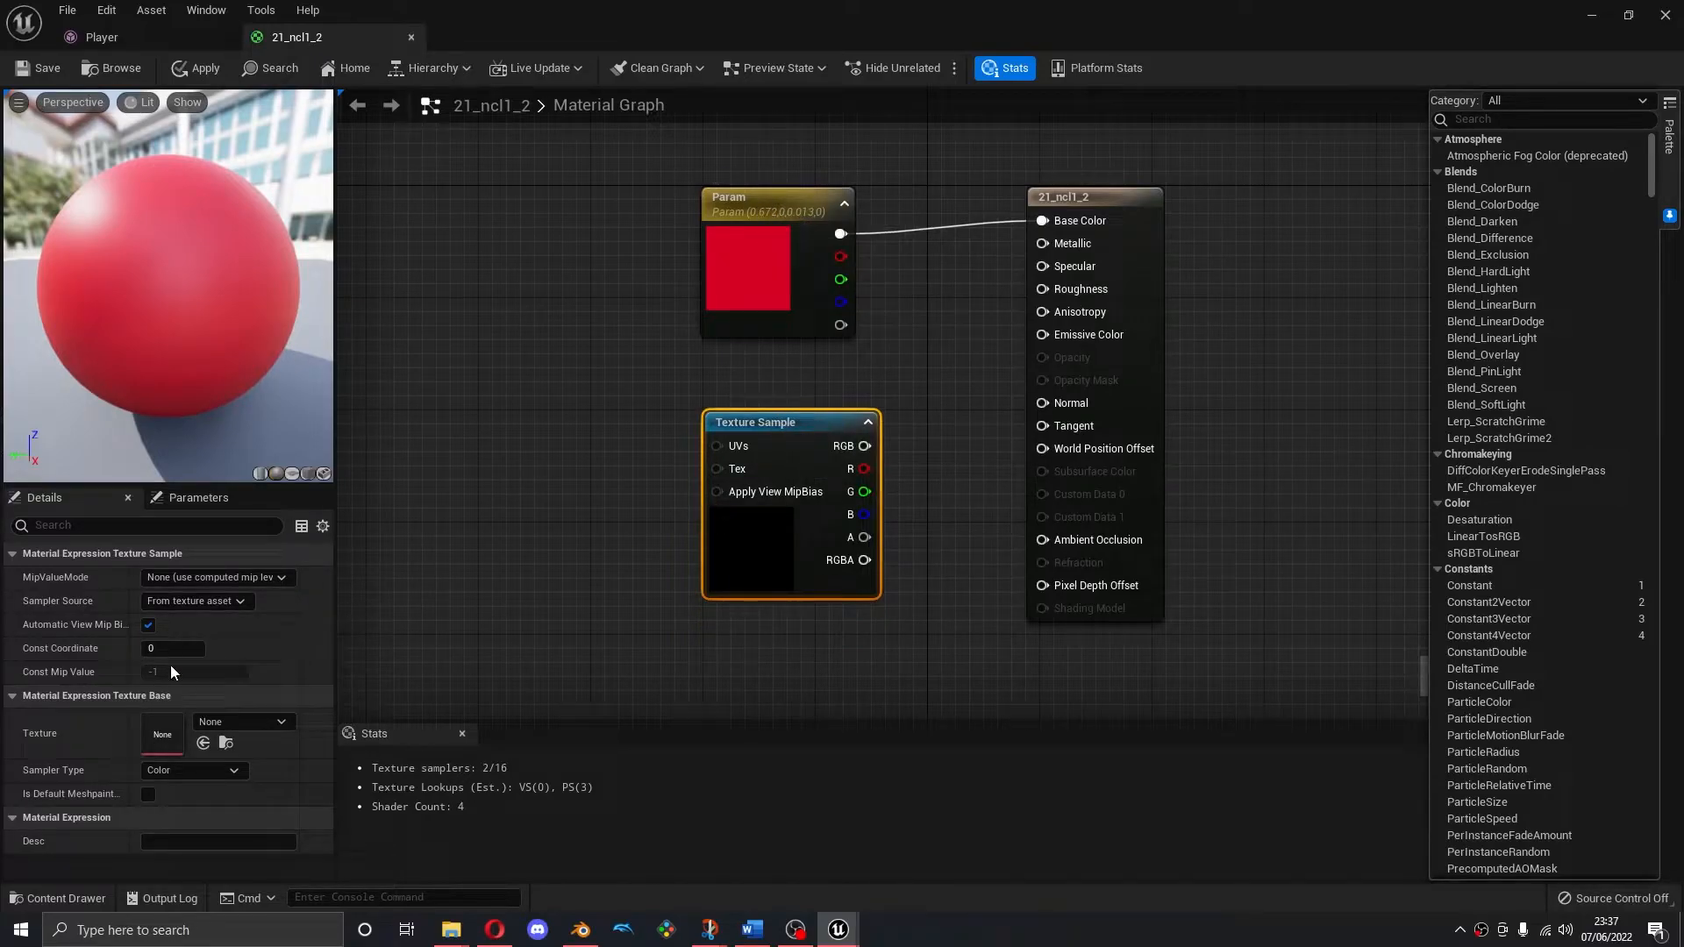
left_click(249, 719)
left_click(259, 555)
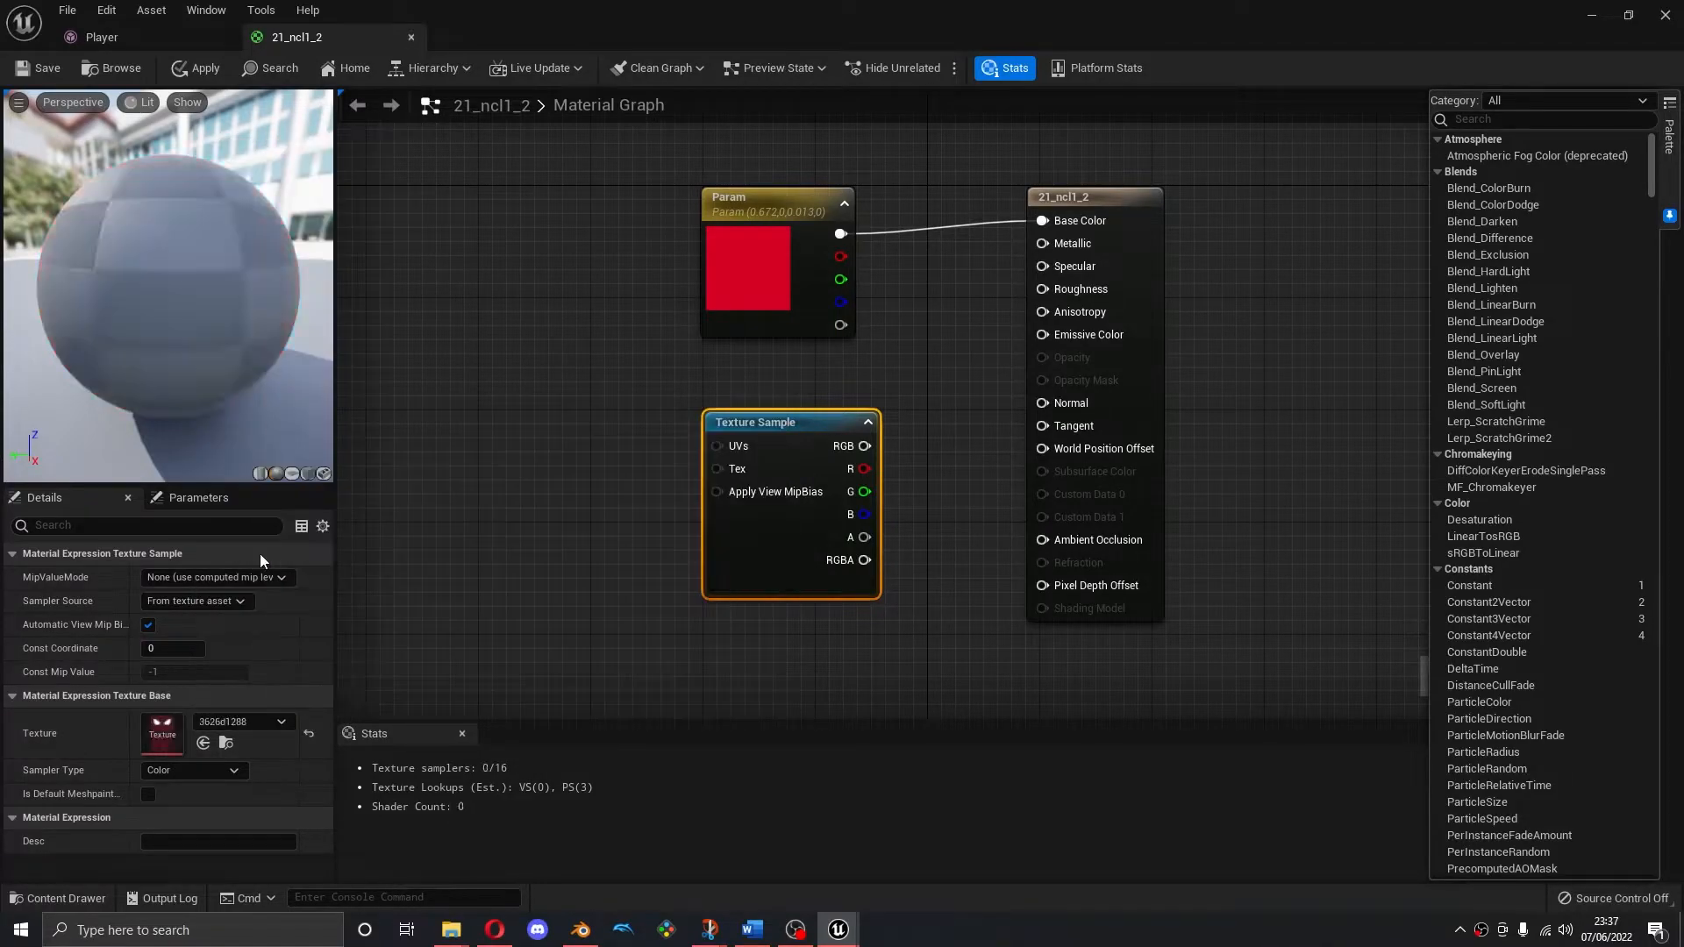
left_click_drag(761, 423, 650, 424)
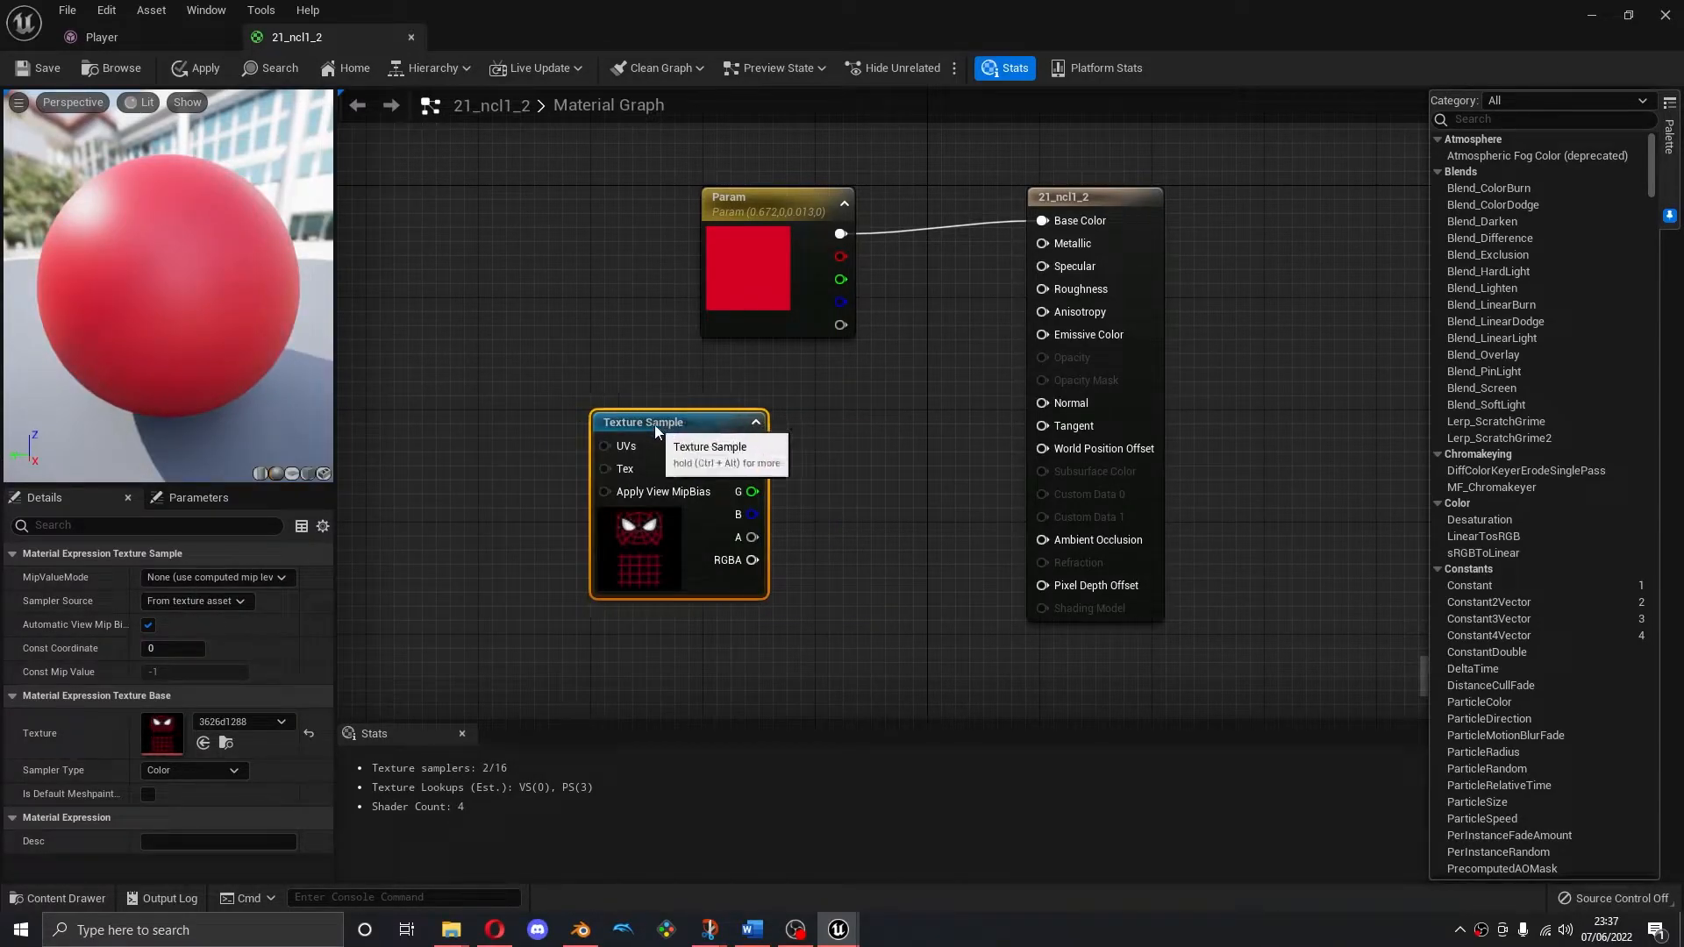
left_click_drag(699, 211, 574, 195)
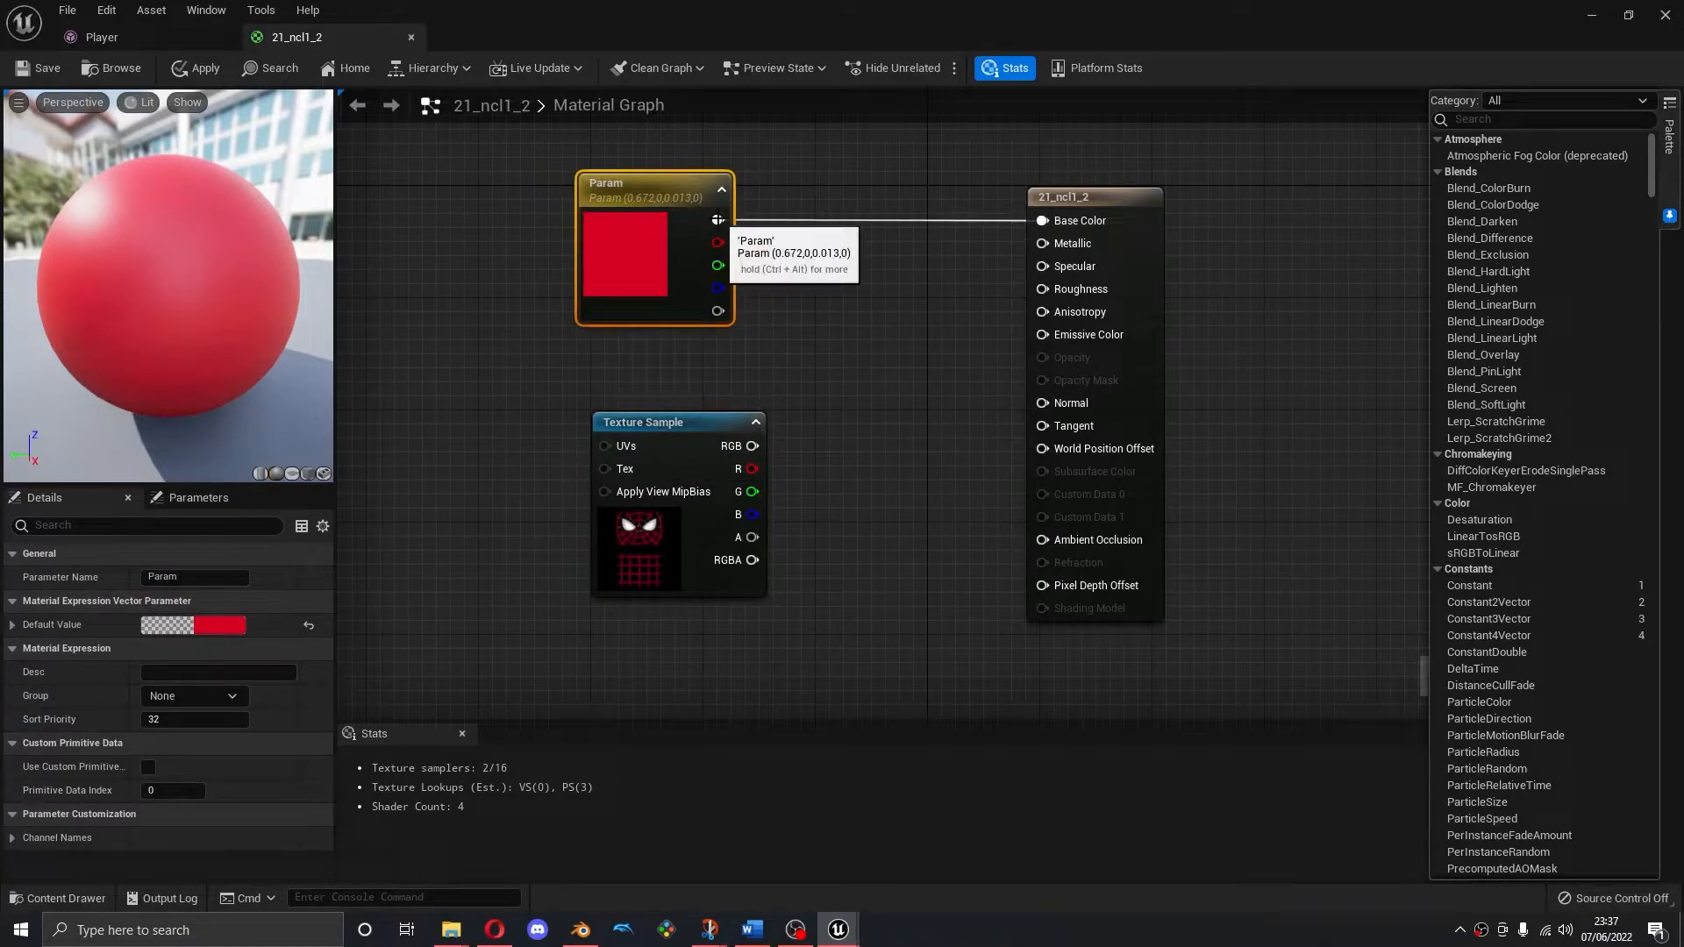
left_click_drag(752, 446, 1042, 220)
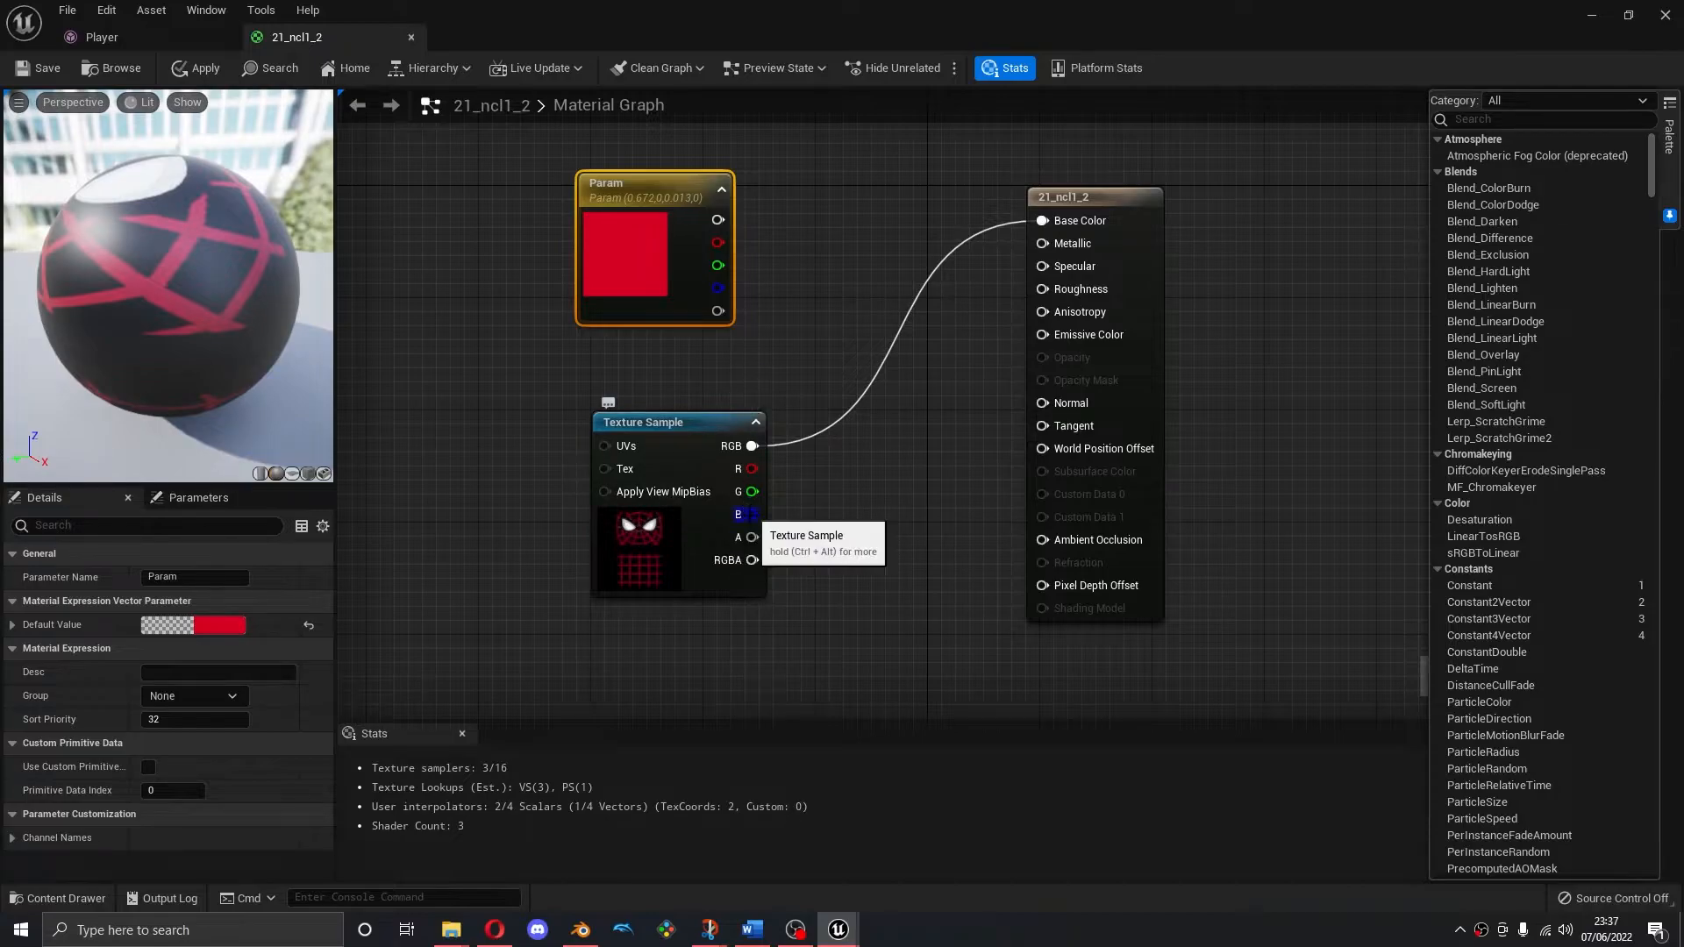
Add a LinearInterpolate node between the Param node and the material result node
left_click(1491, 120)
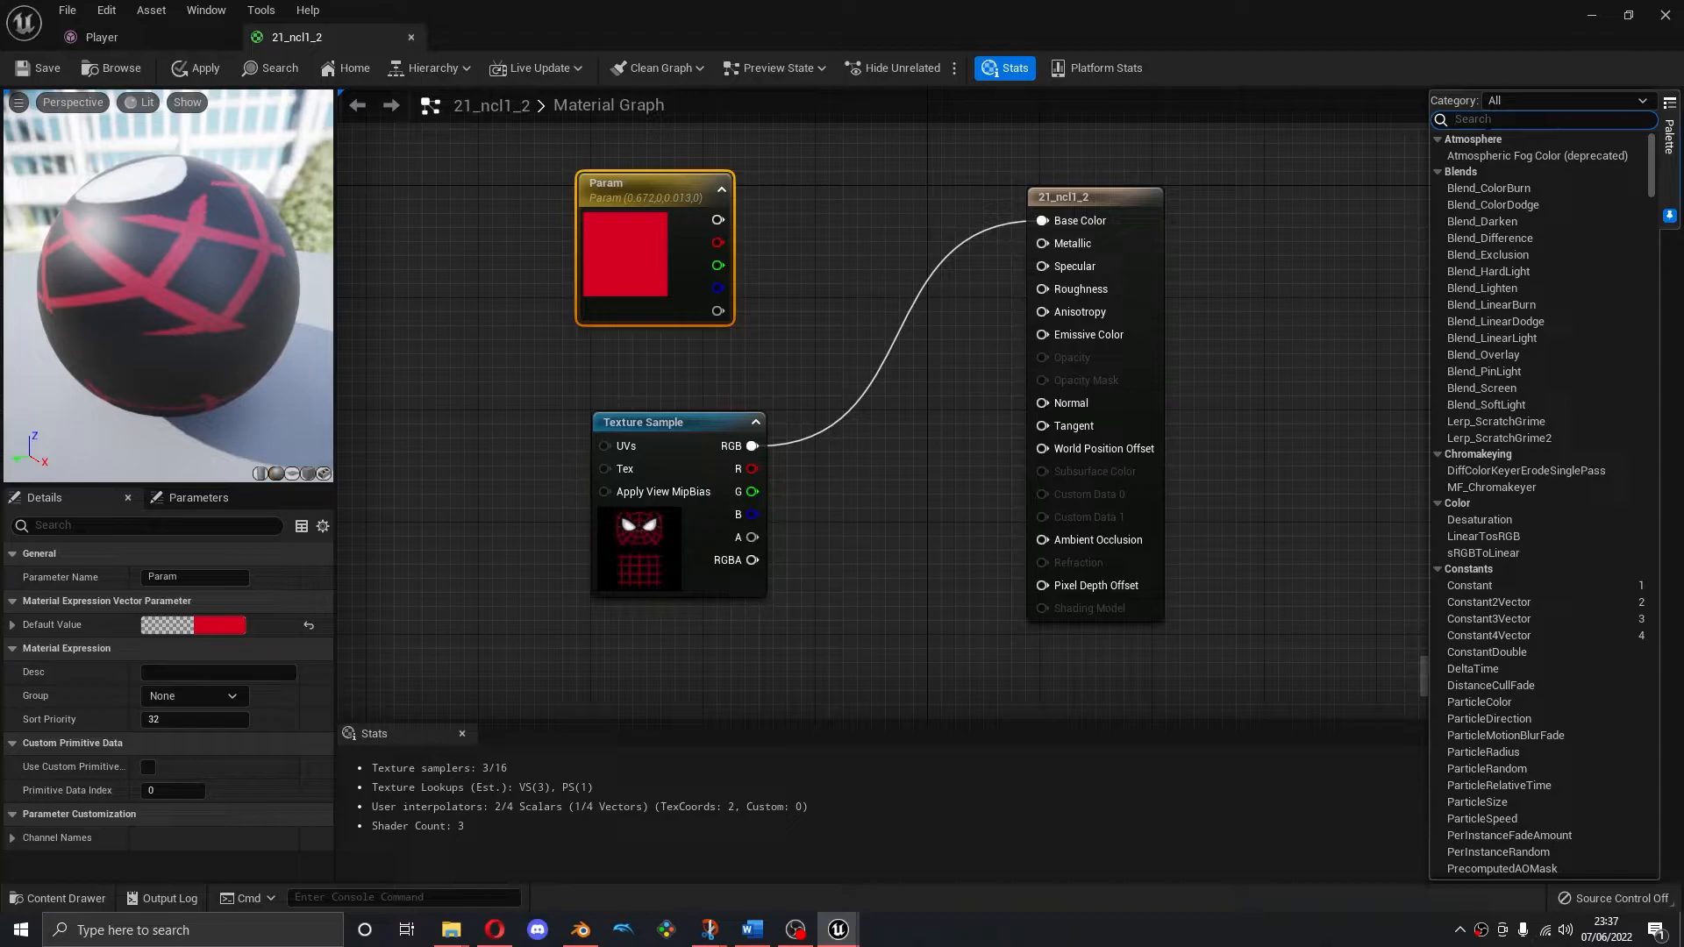
type("lerp")
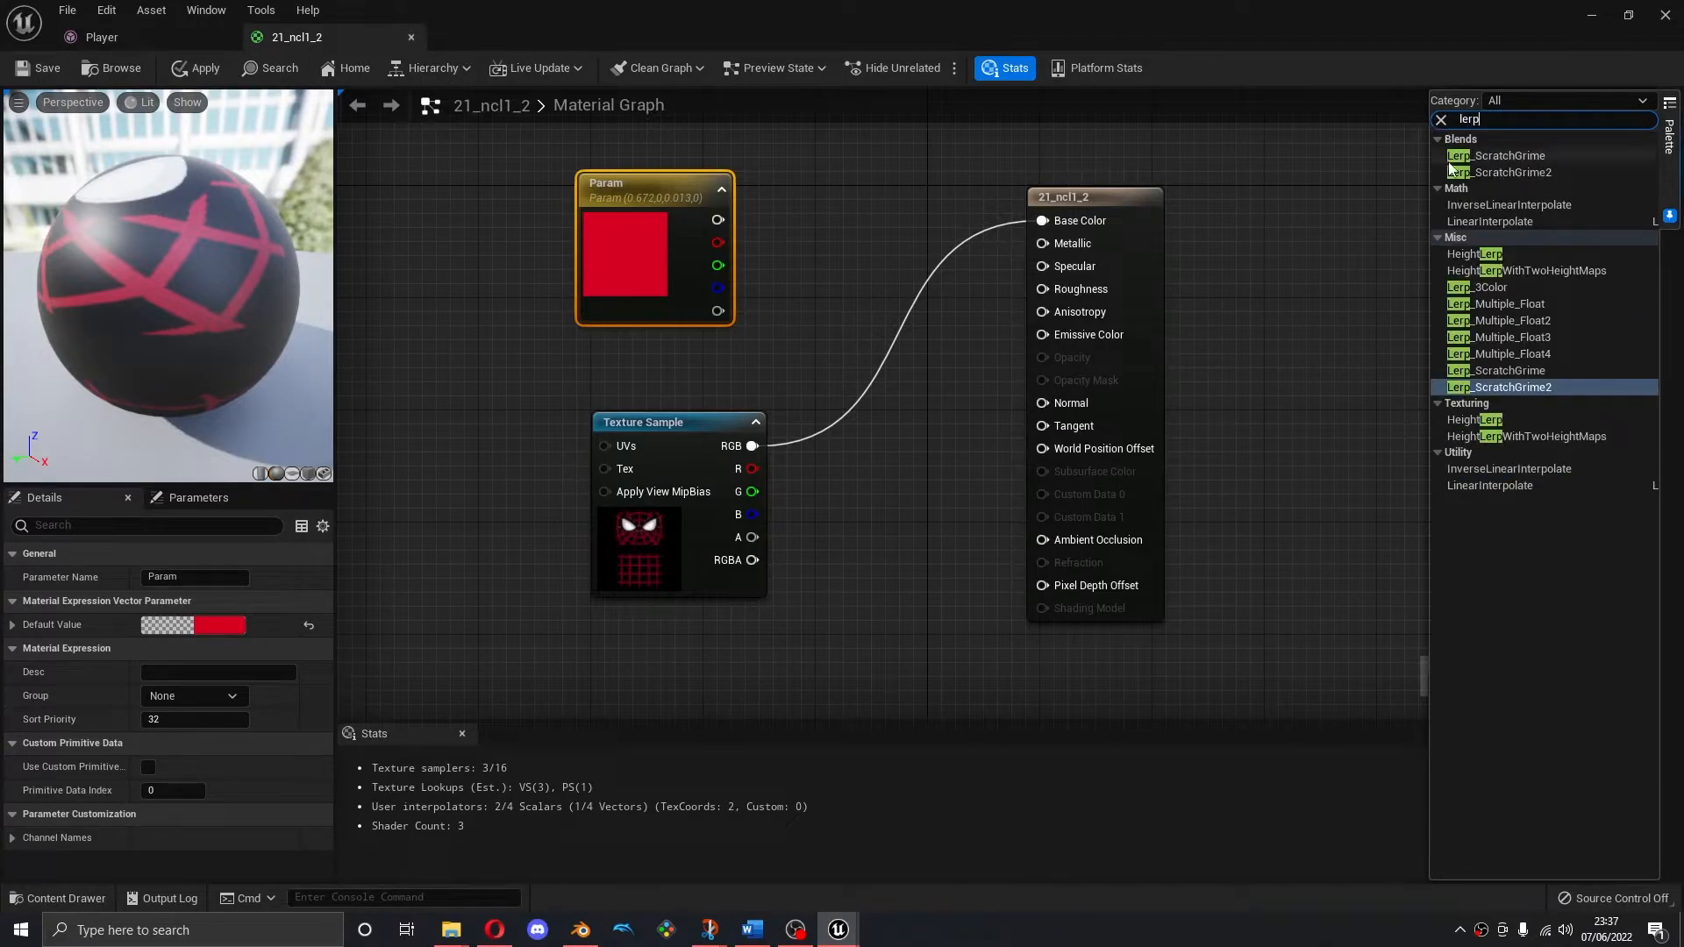
left_click_drag(1476, 225, 897, 228)
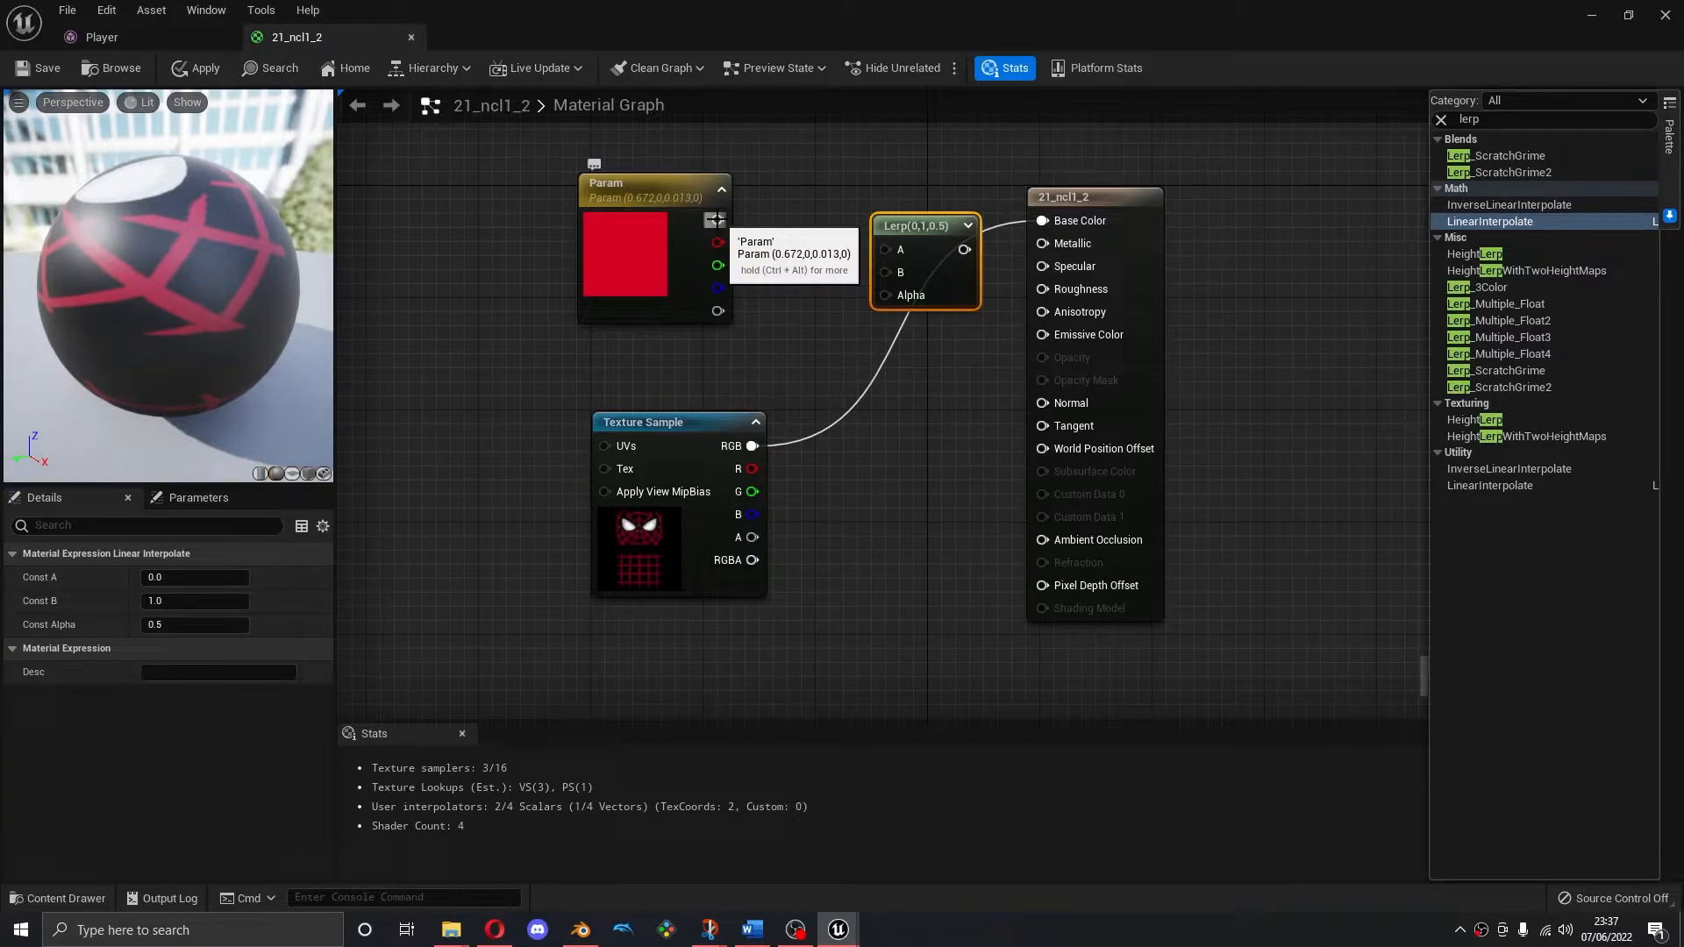
Rename the red Param node as Color
left_click(644, 184)
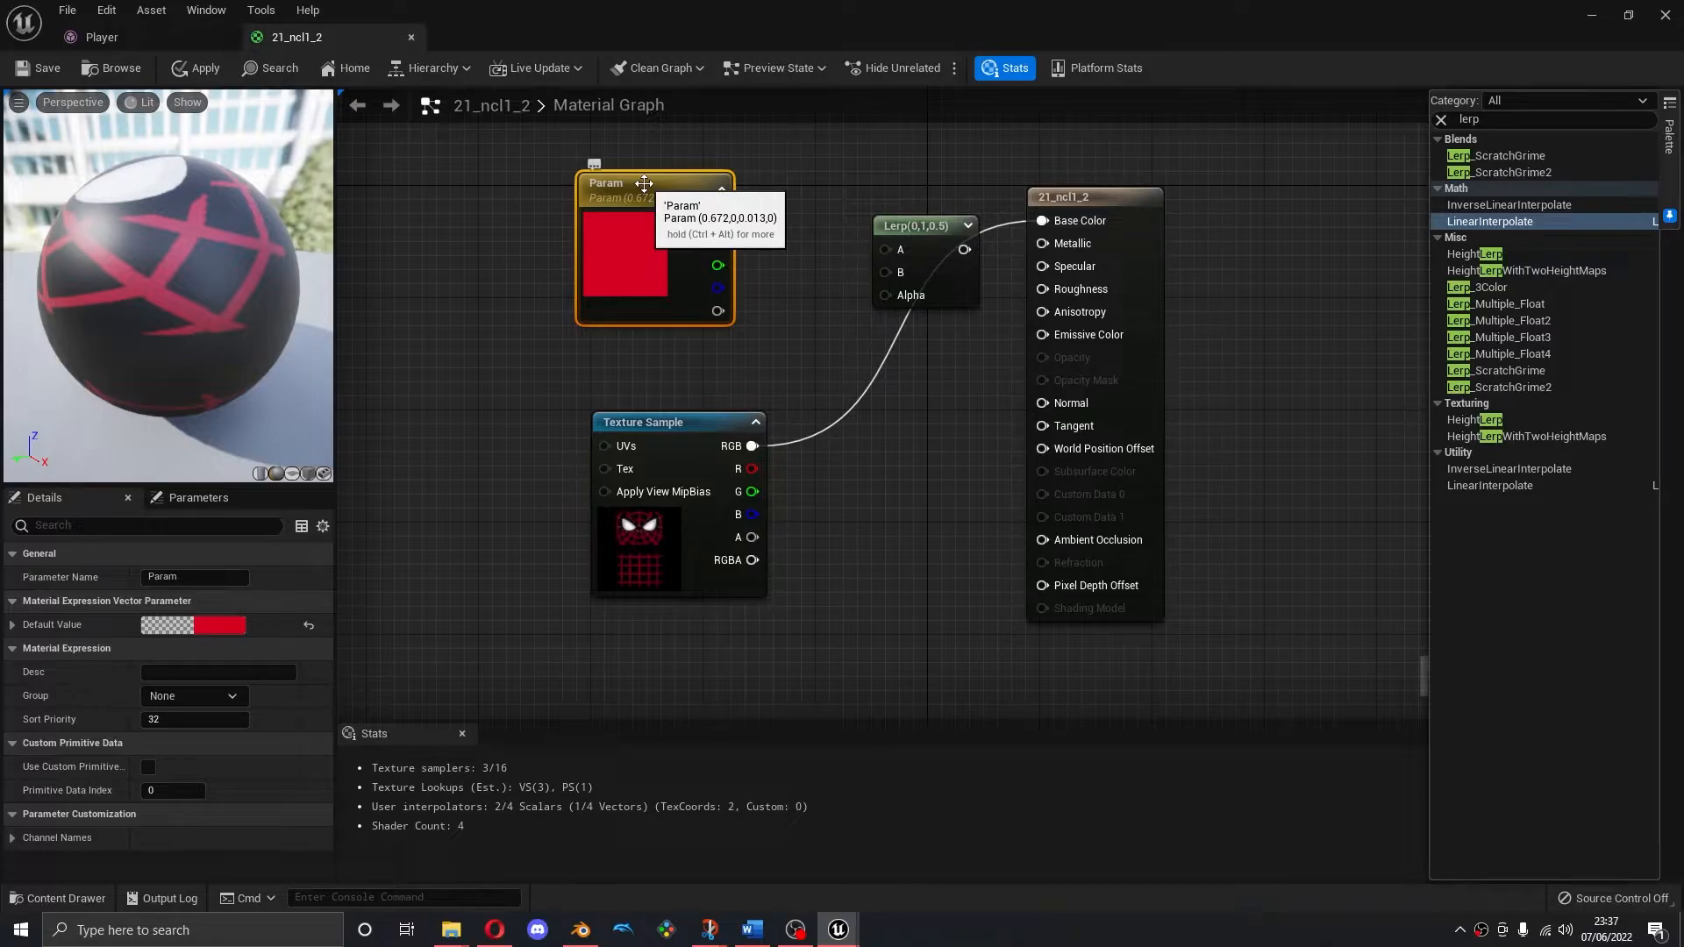
double_click(645, 183)
type("Color")
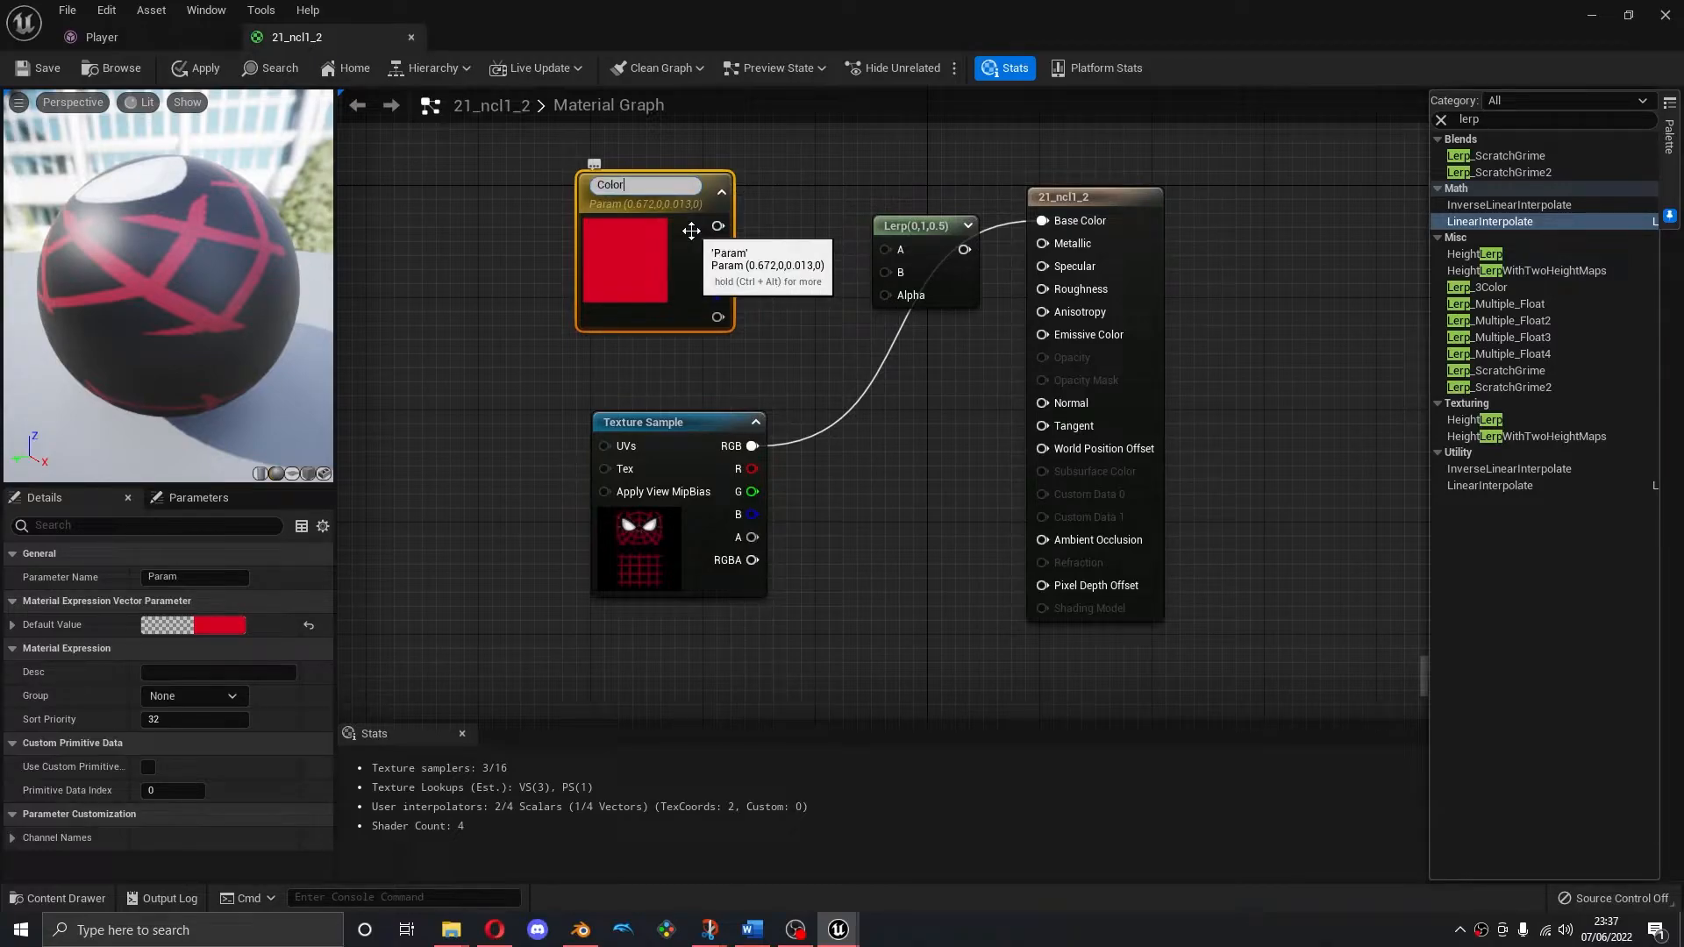
key("Return")
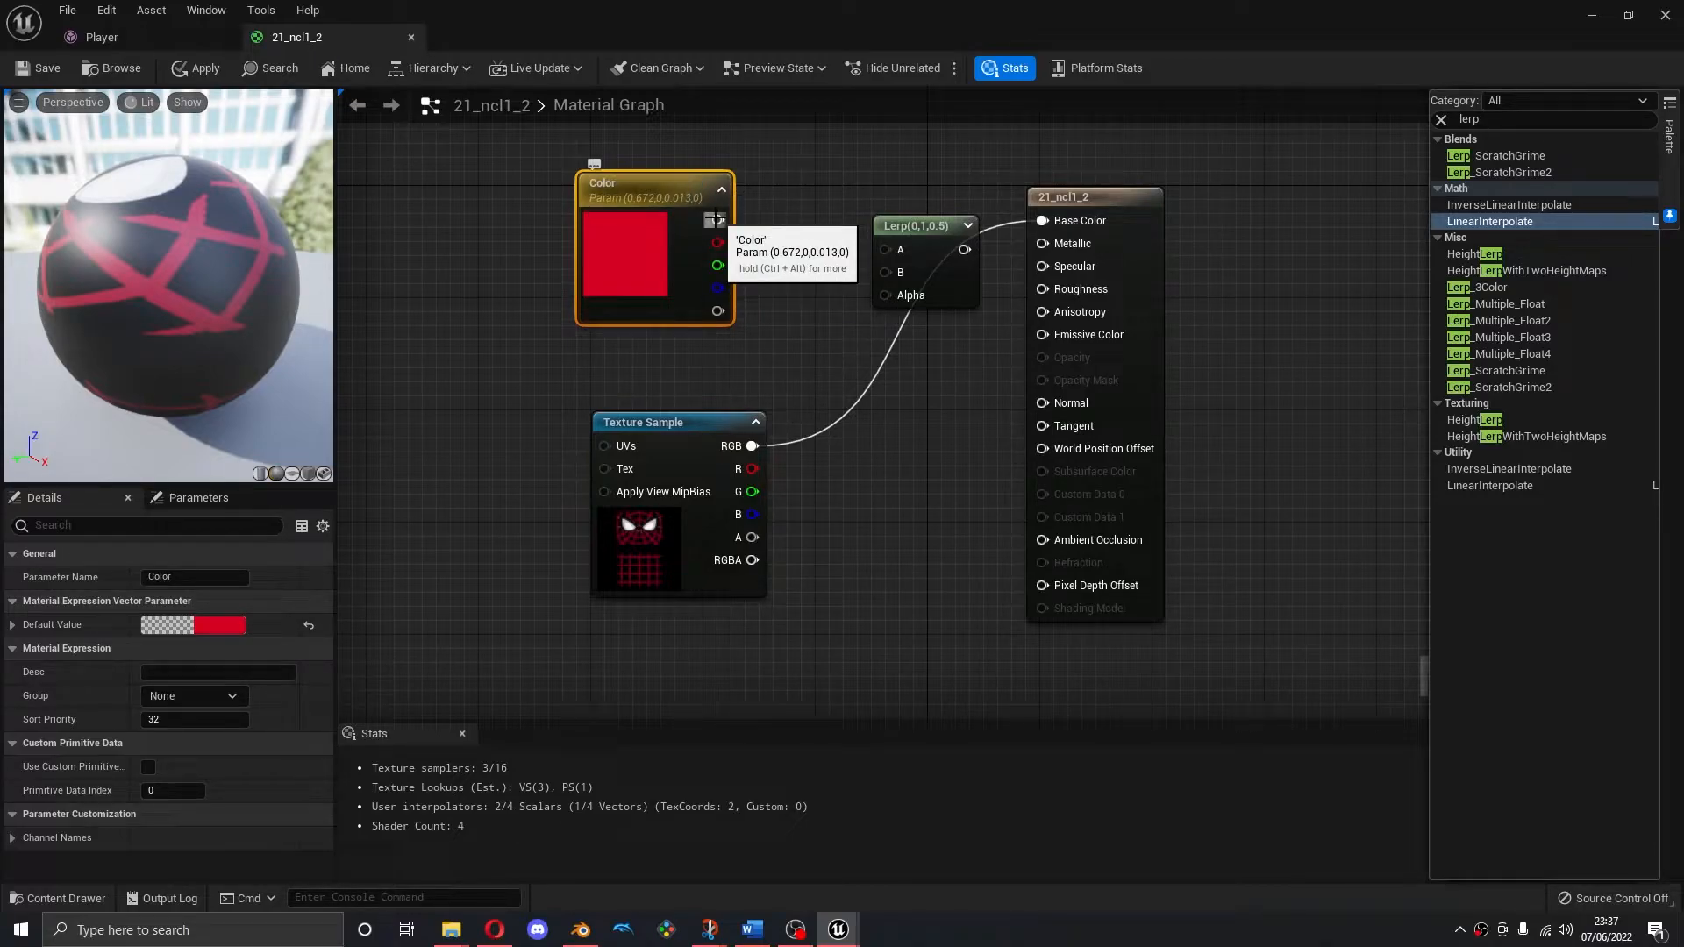
Connect Color to Lerp A, the texture's RGB to B and its alpha to Alpha, and feed the Lerp output into Base Color
left_click_drag(715, 221, 890, 250)
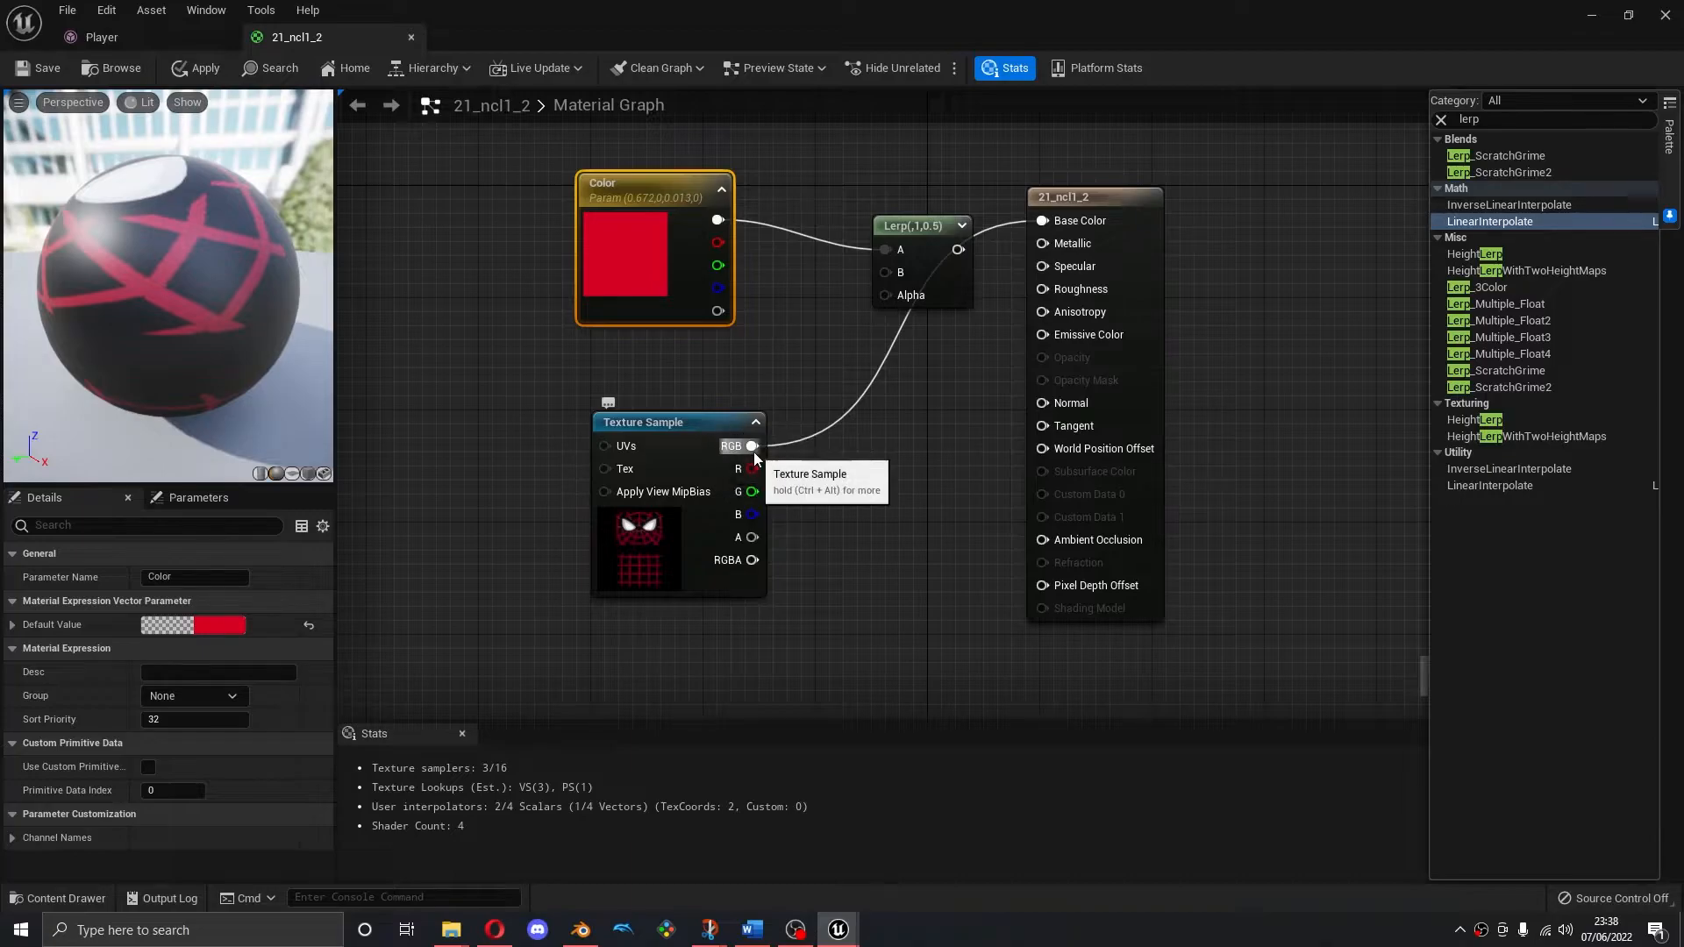
left_click_drag(753, 445, 888, 272)
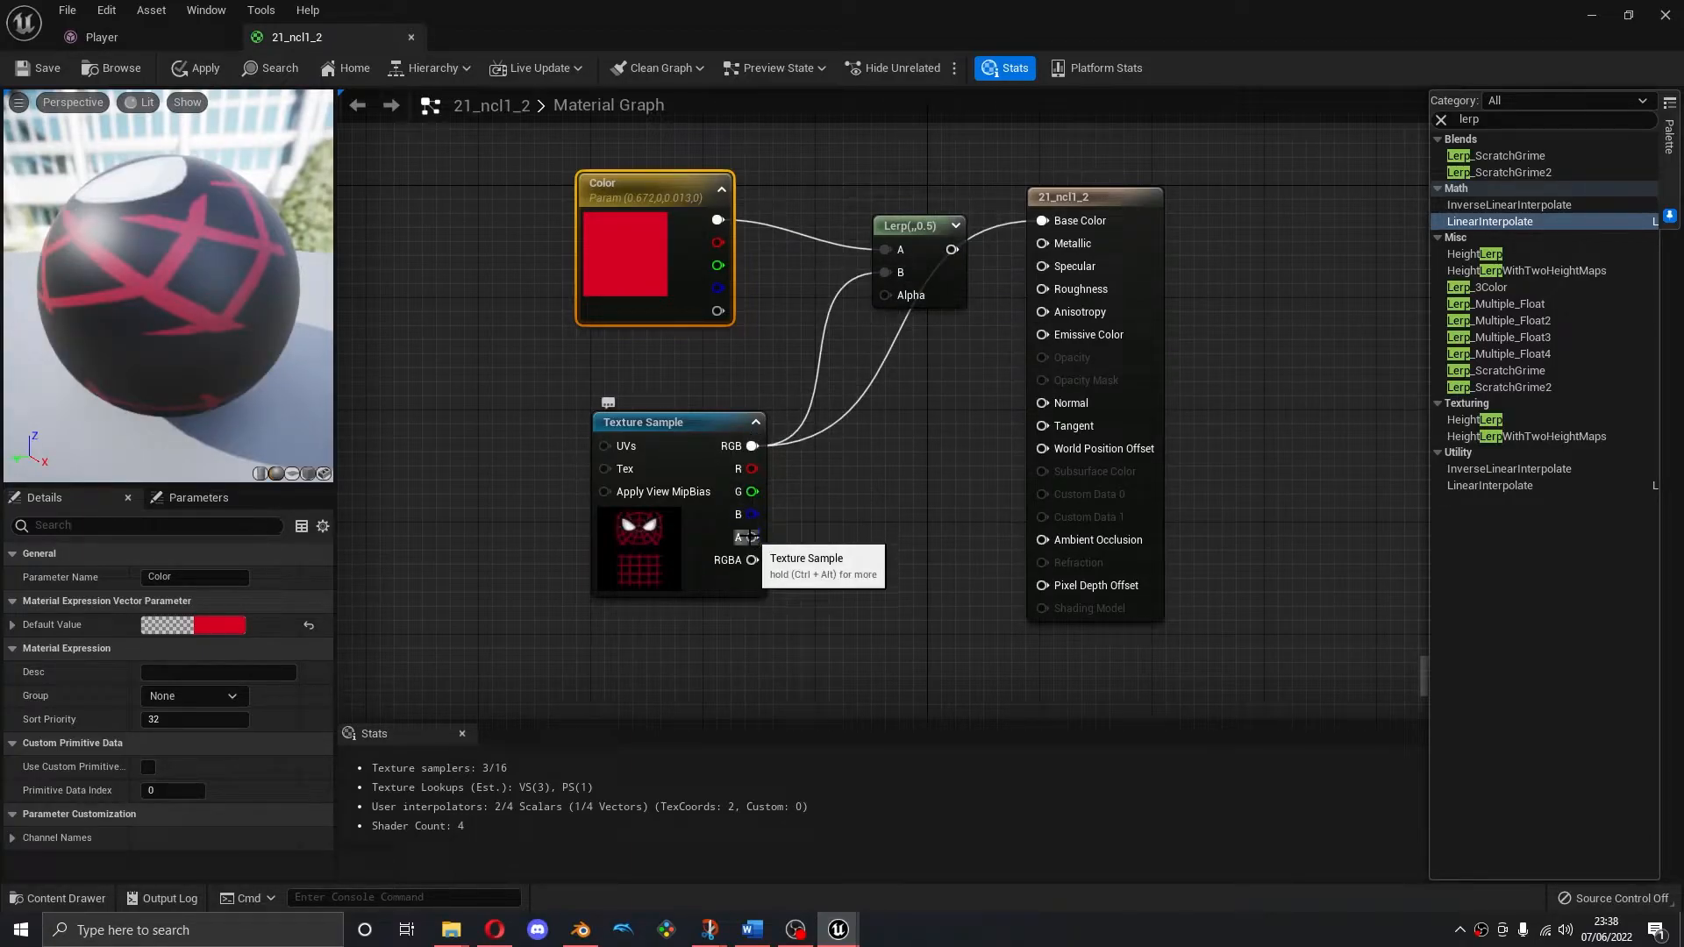
left_click_drag(752, 537, 1041, 223)
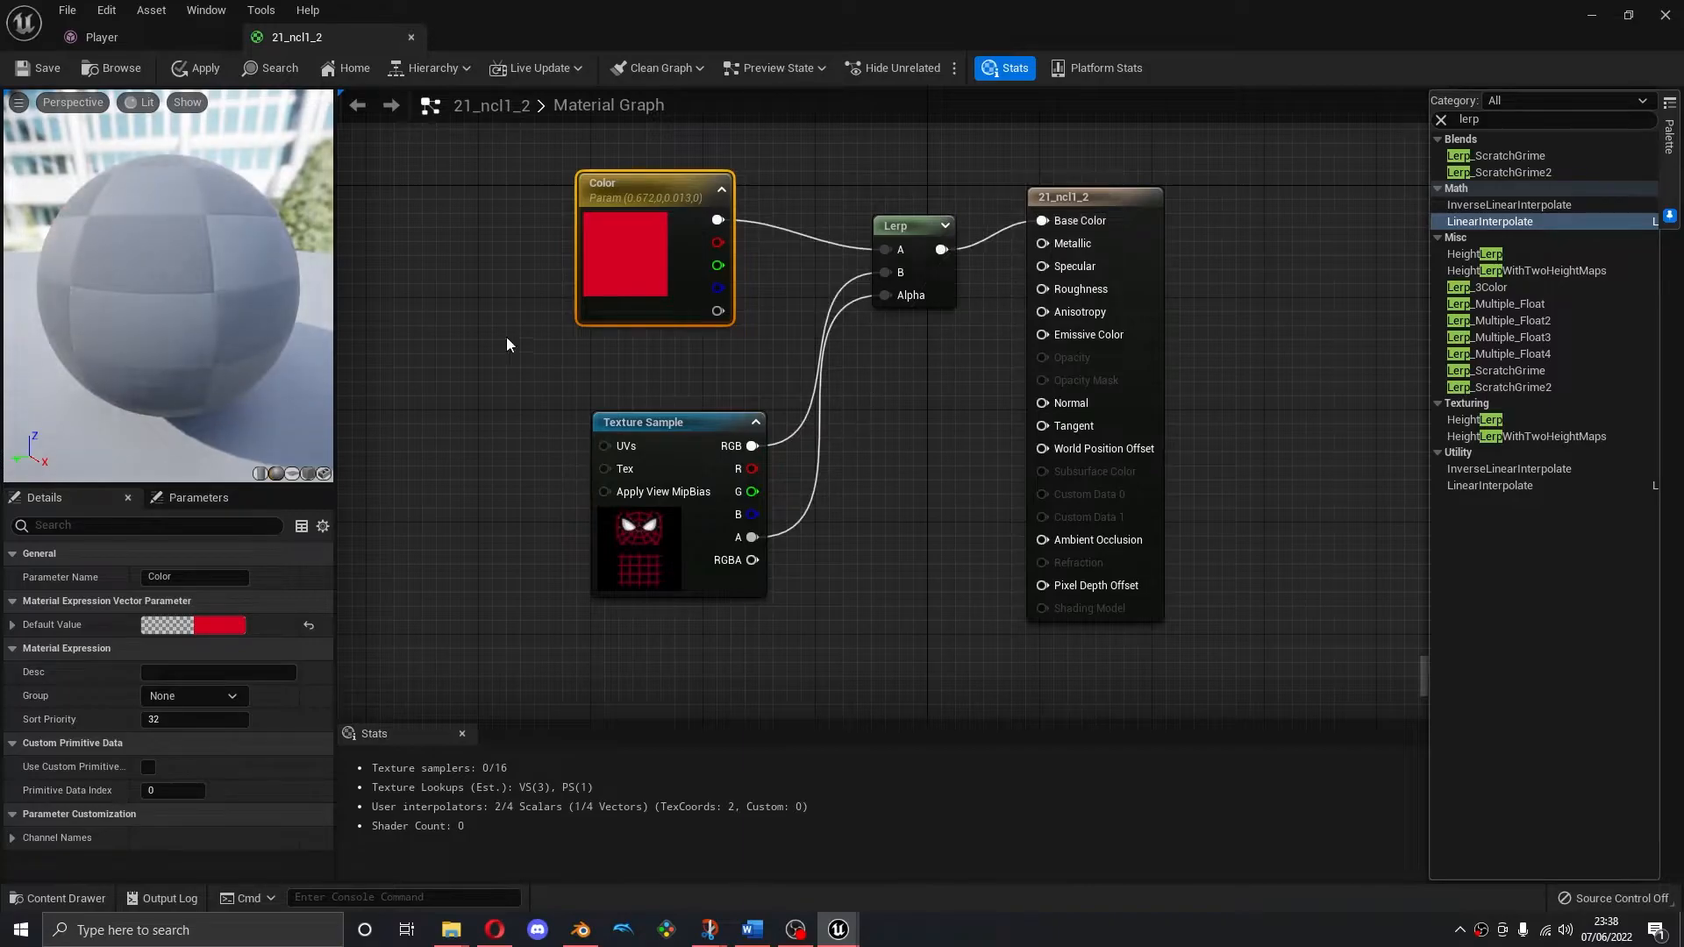
Apply and save the 21_ncl1_2 material, then check the face texture on the Player mesh's head
left_click(189, 63)
left_click(42, 71)
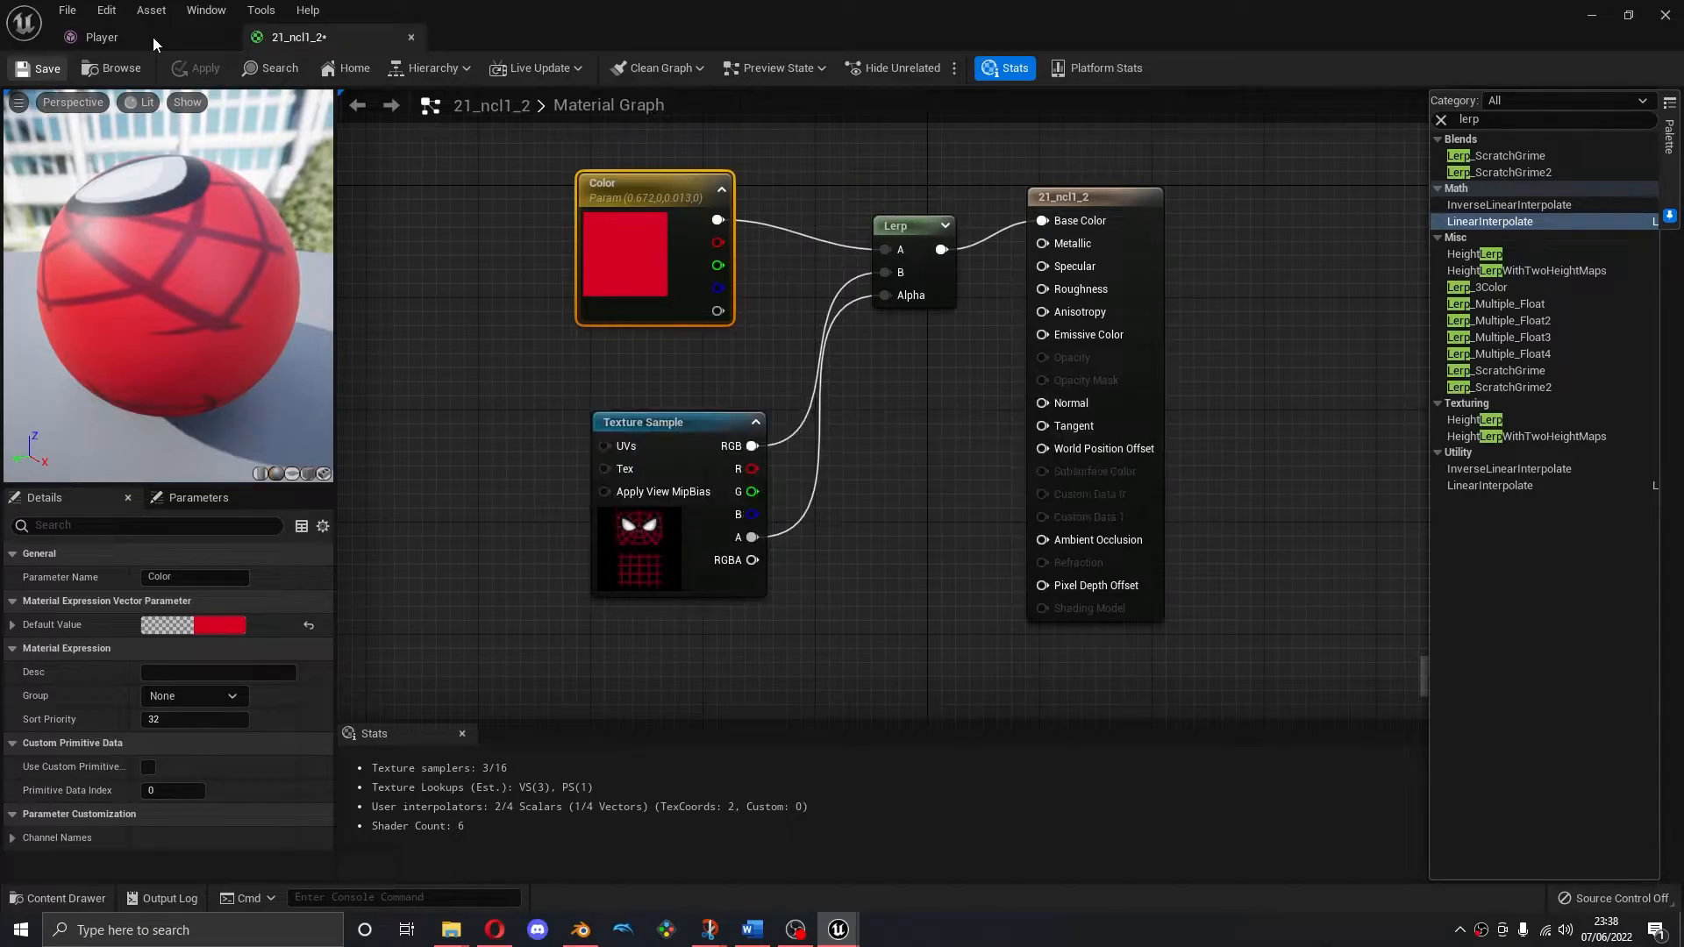
left_click(153, 37)
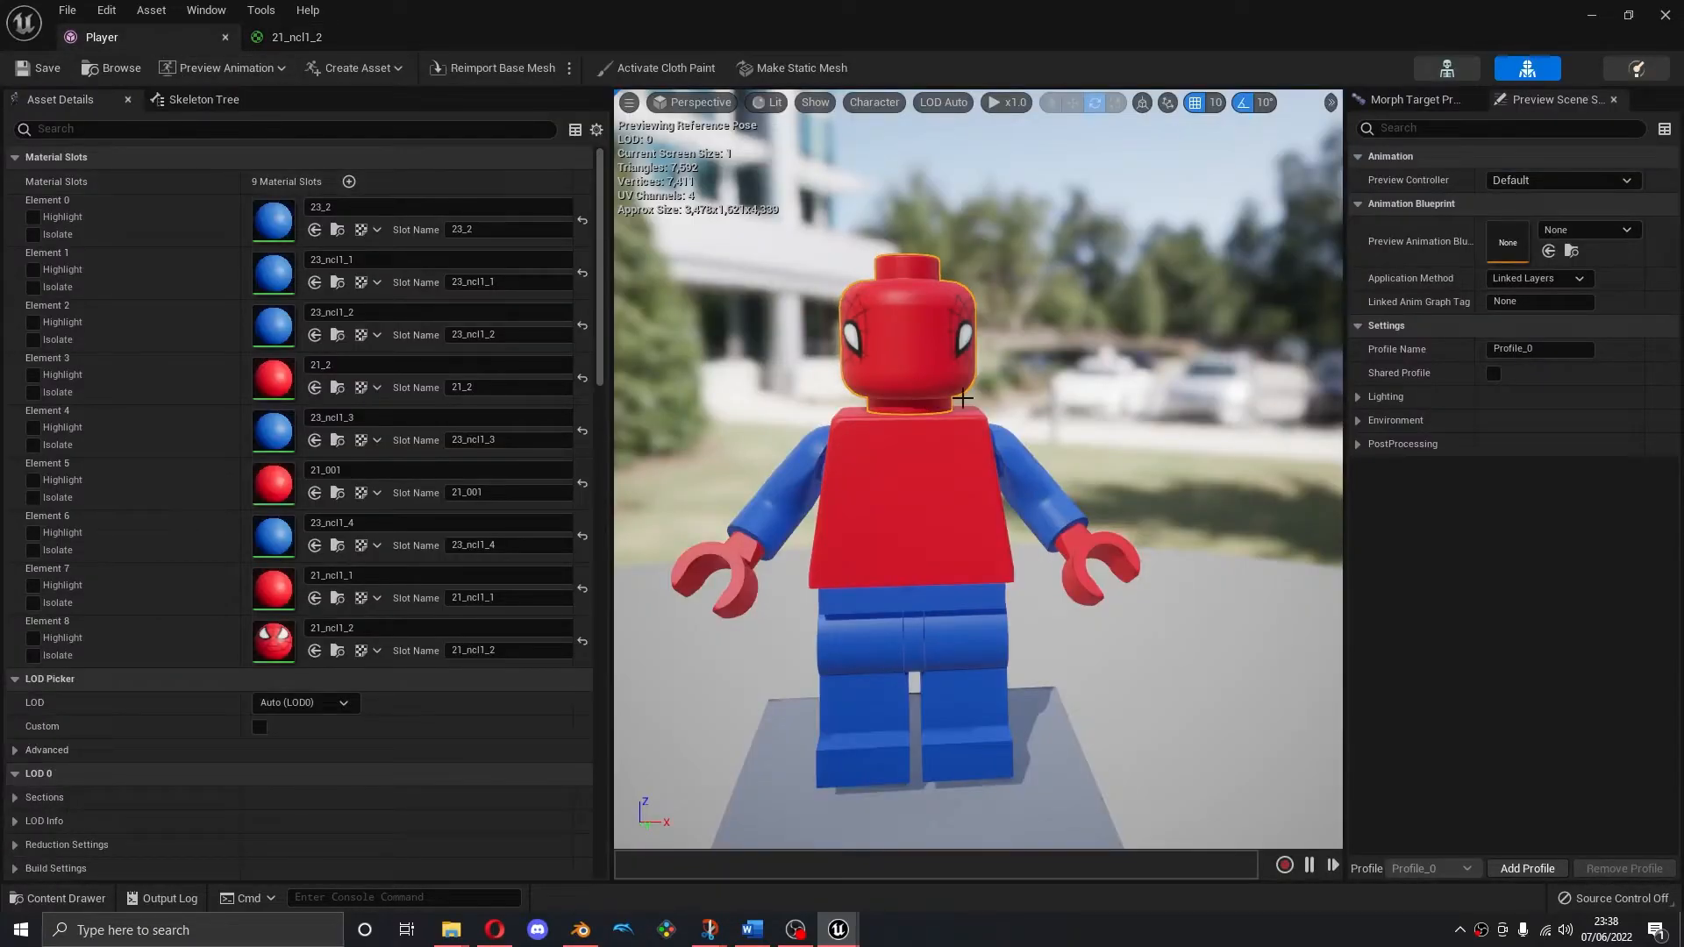
right_click_drag(1001, 382, 985, 382)
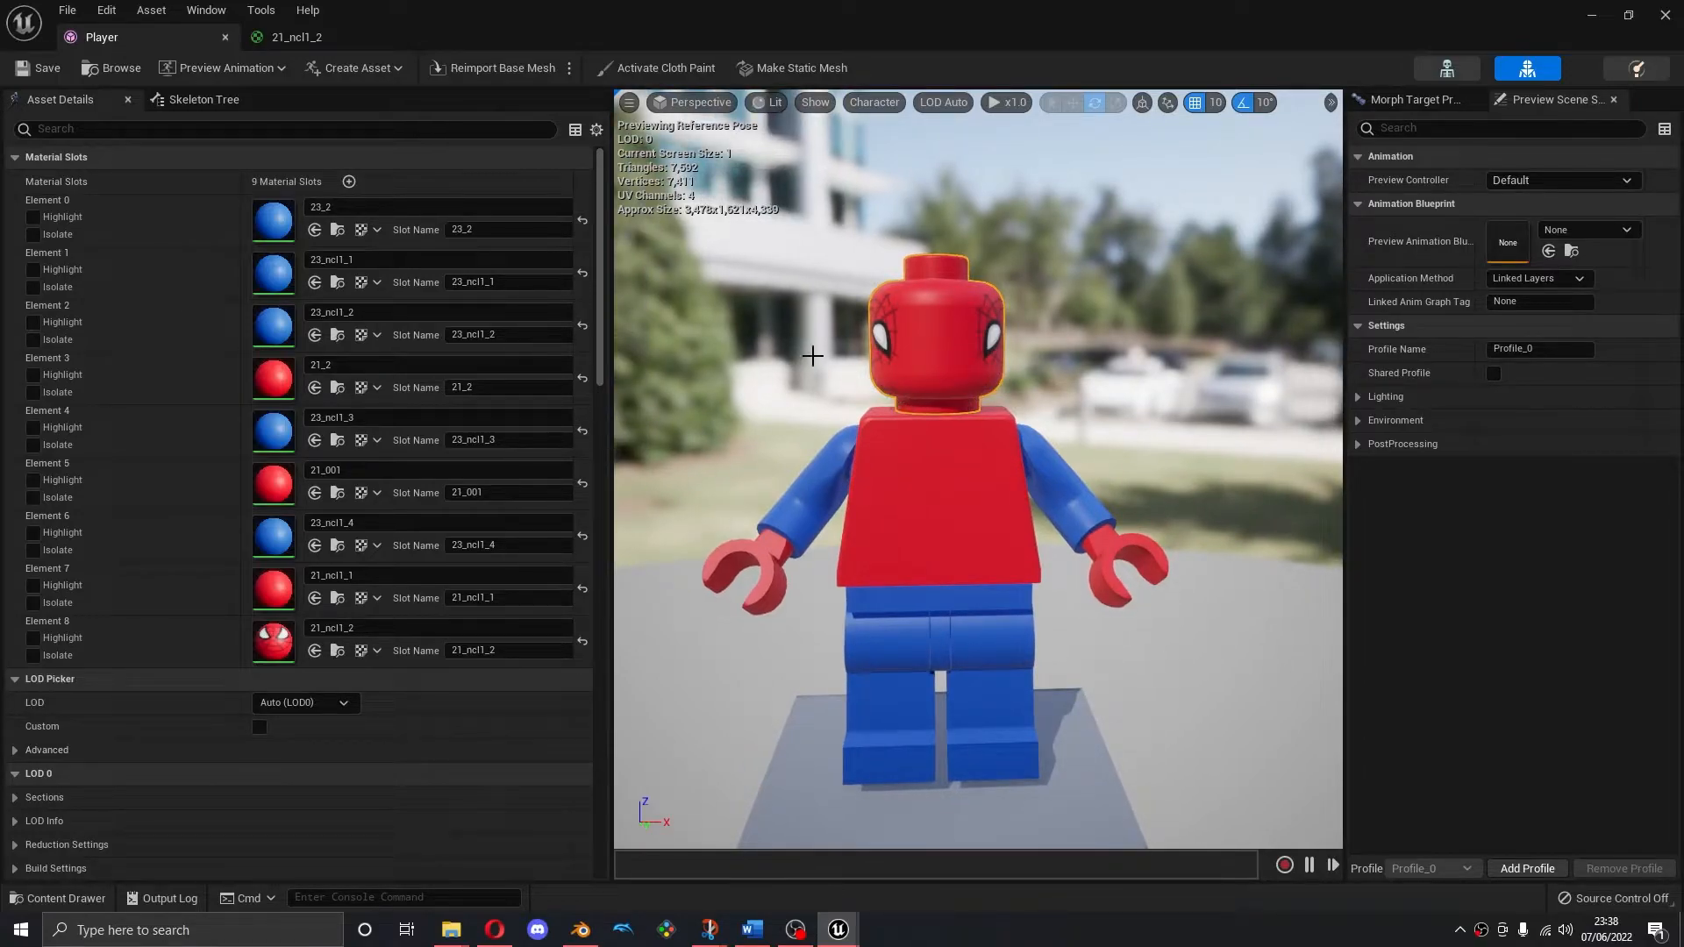
Set the Texture Sample node's Const Coordinate to 1, apply the material and check the head on the Player mesh
left_click(271, 35)
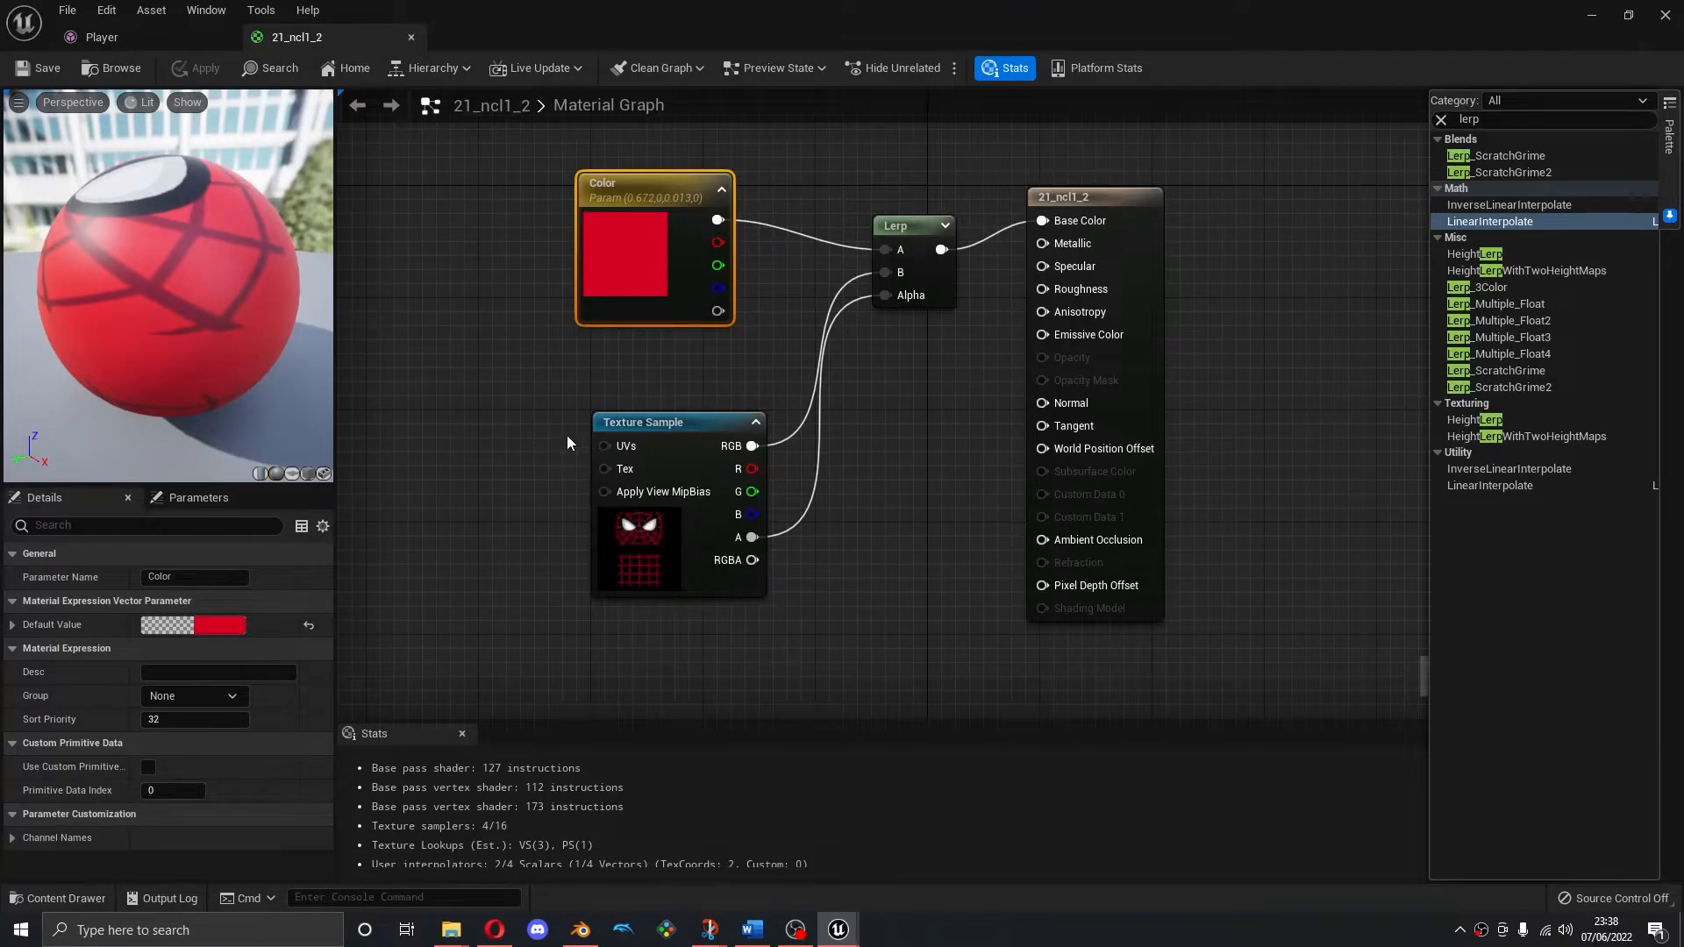
left_click(663, 428)
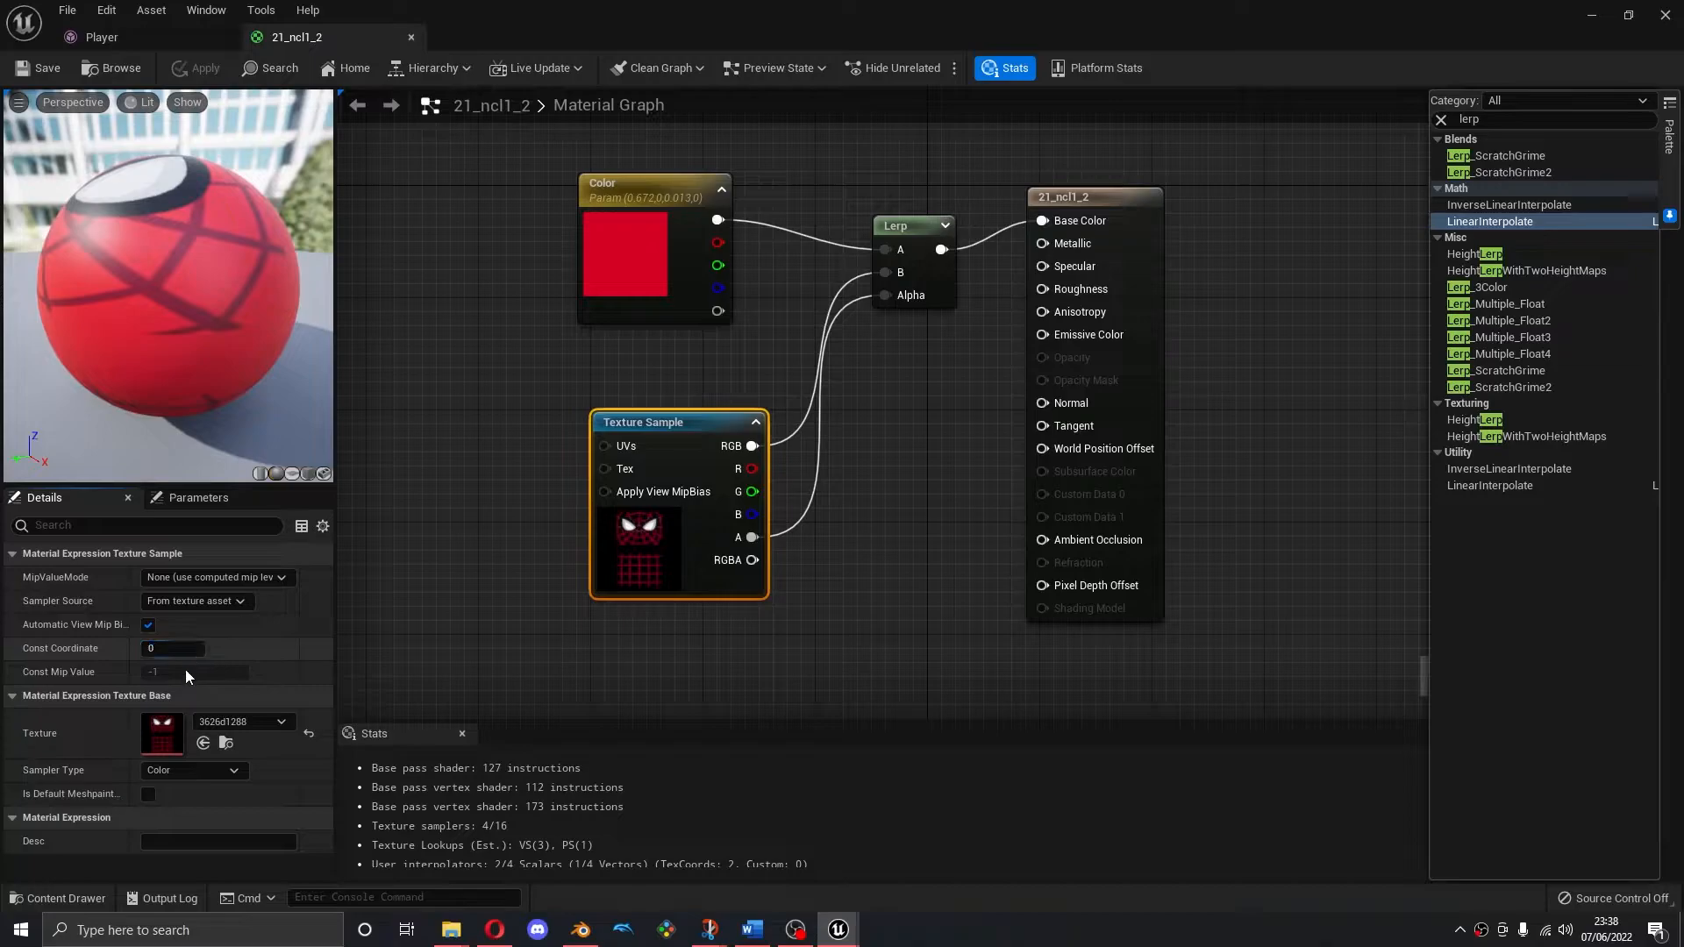
left_click_drag(165, 654, 169, 656)
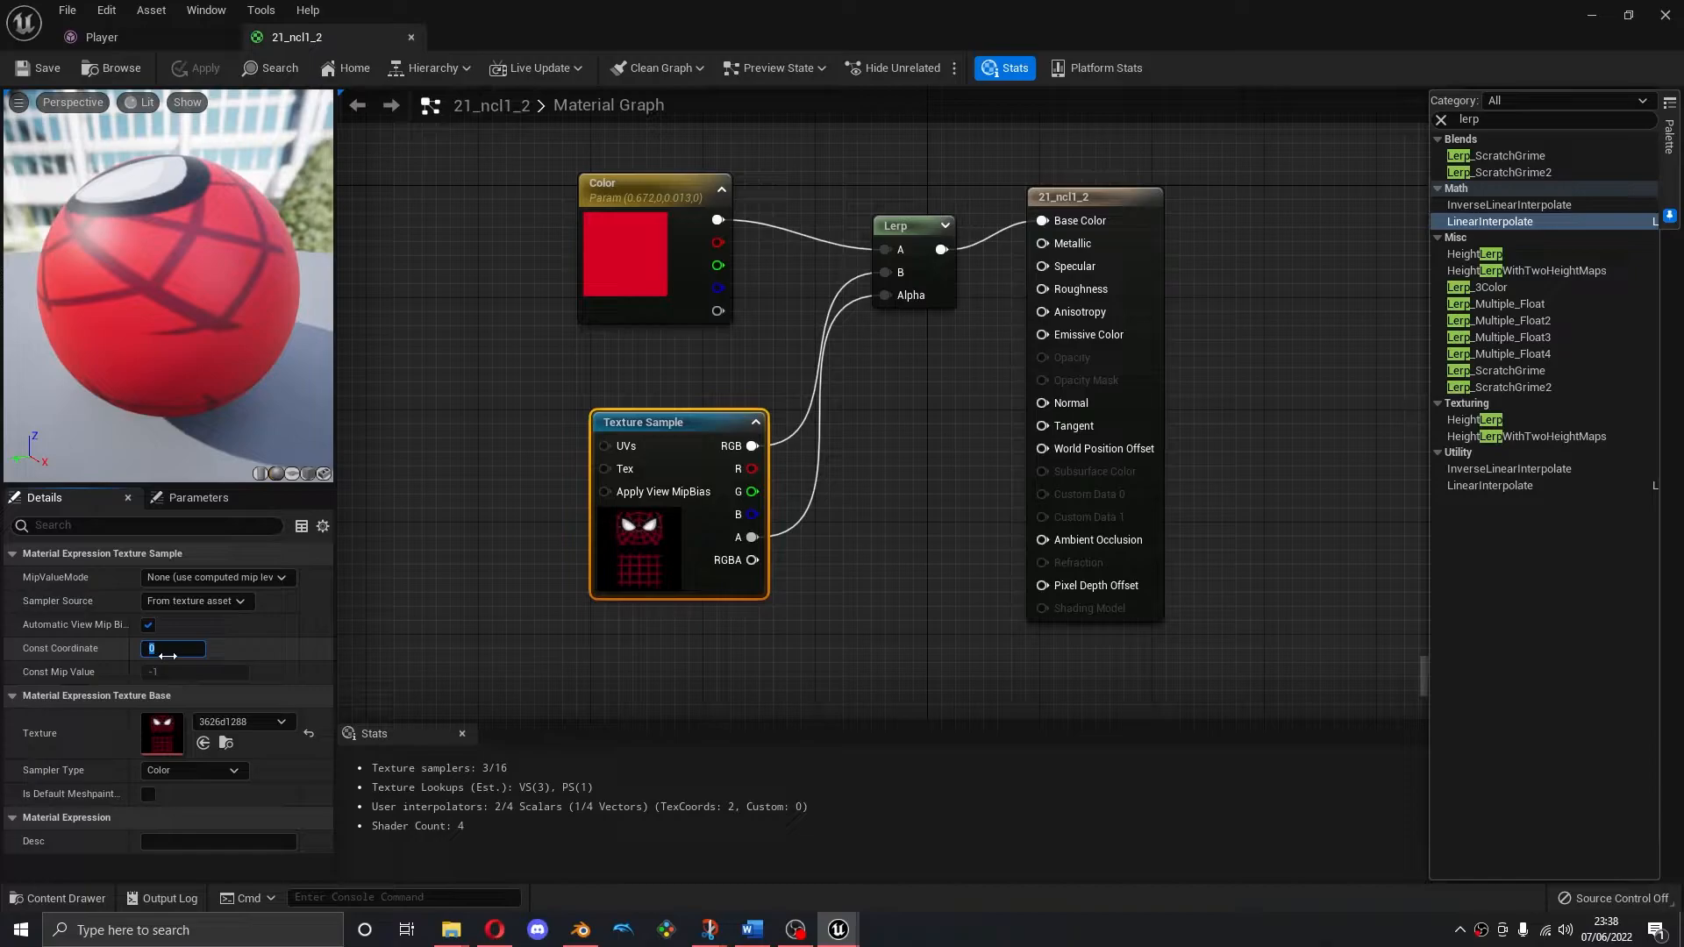
key("Return")
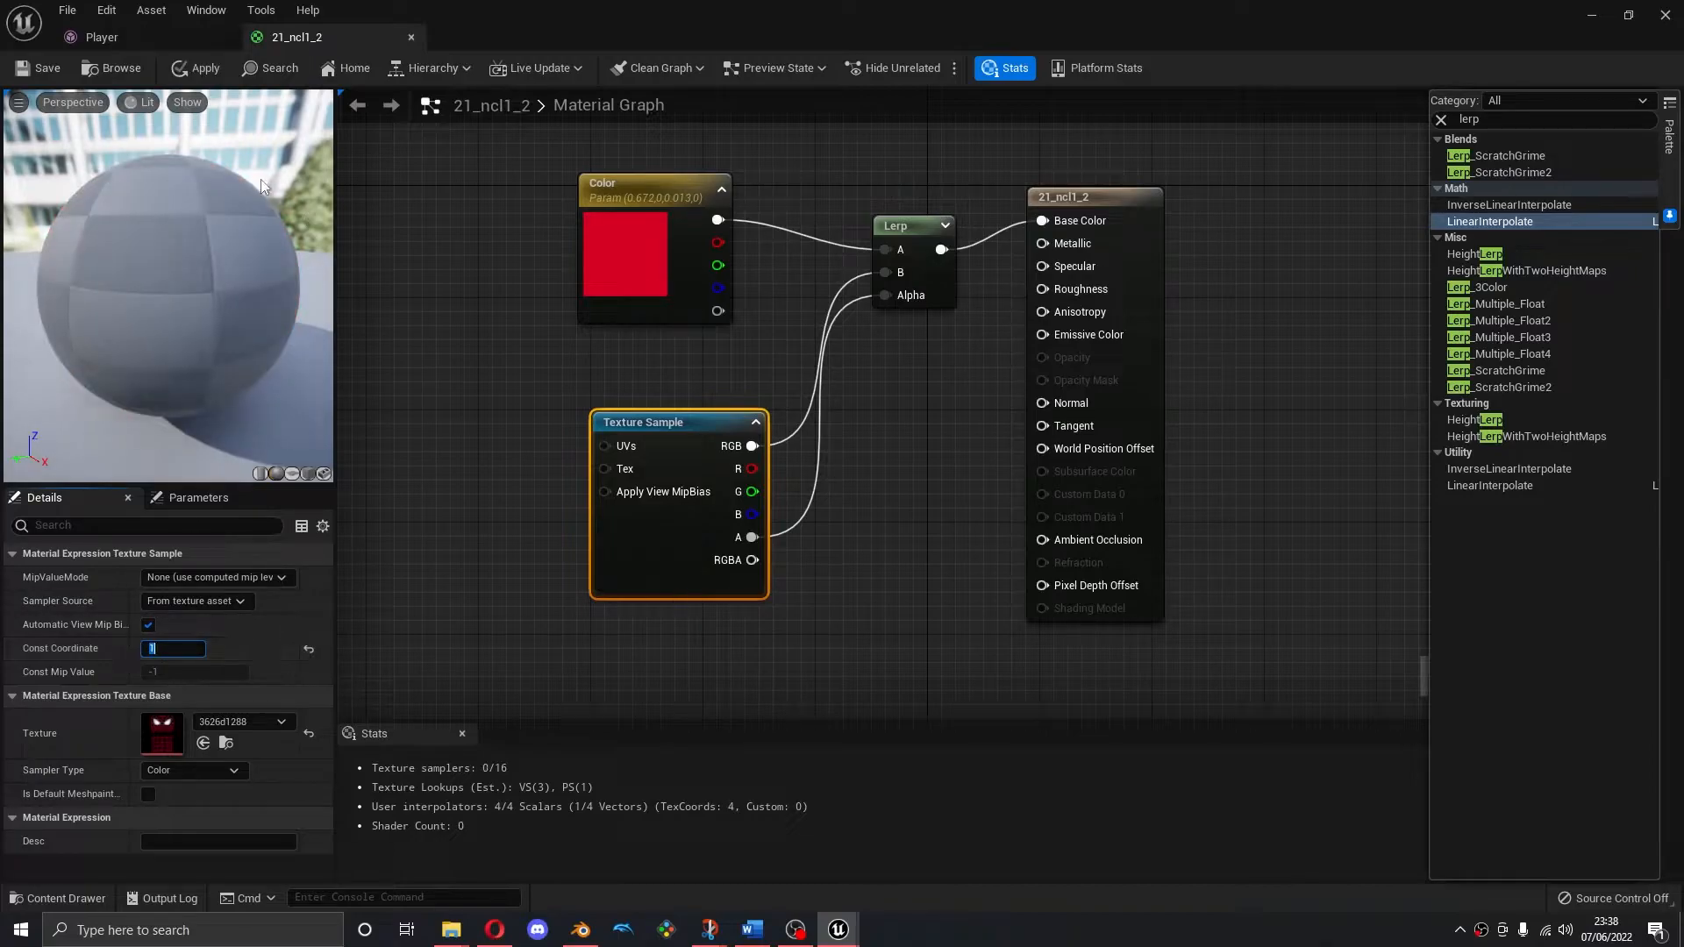
left_click(199, 68)
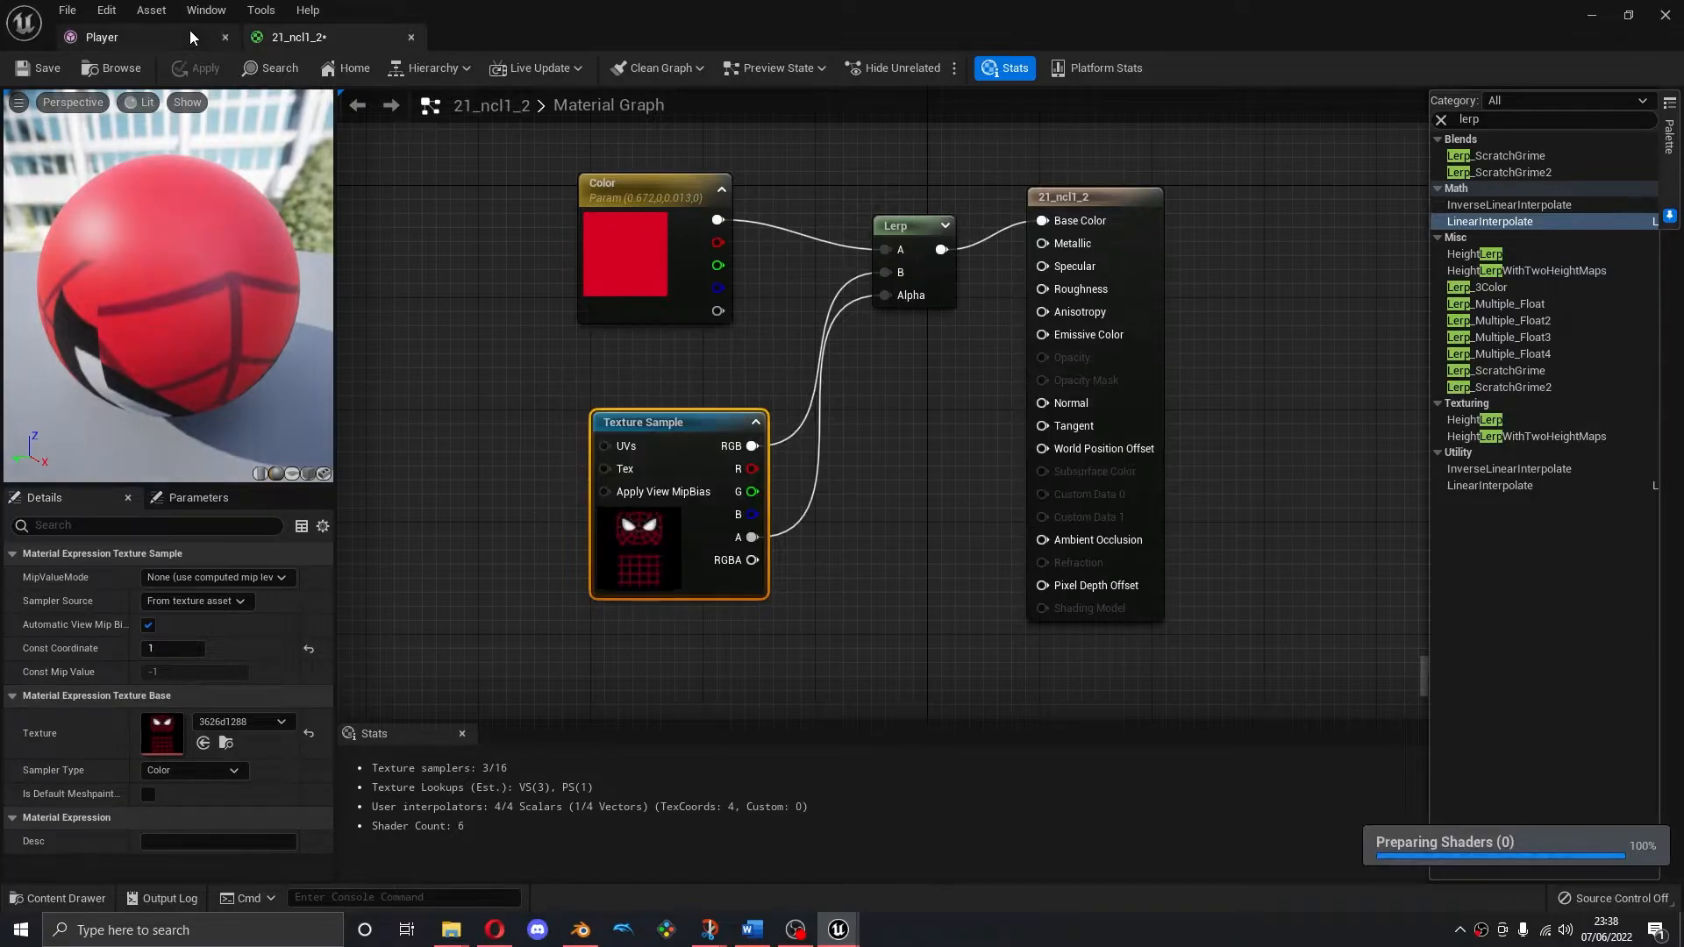
left_click(189, 30)
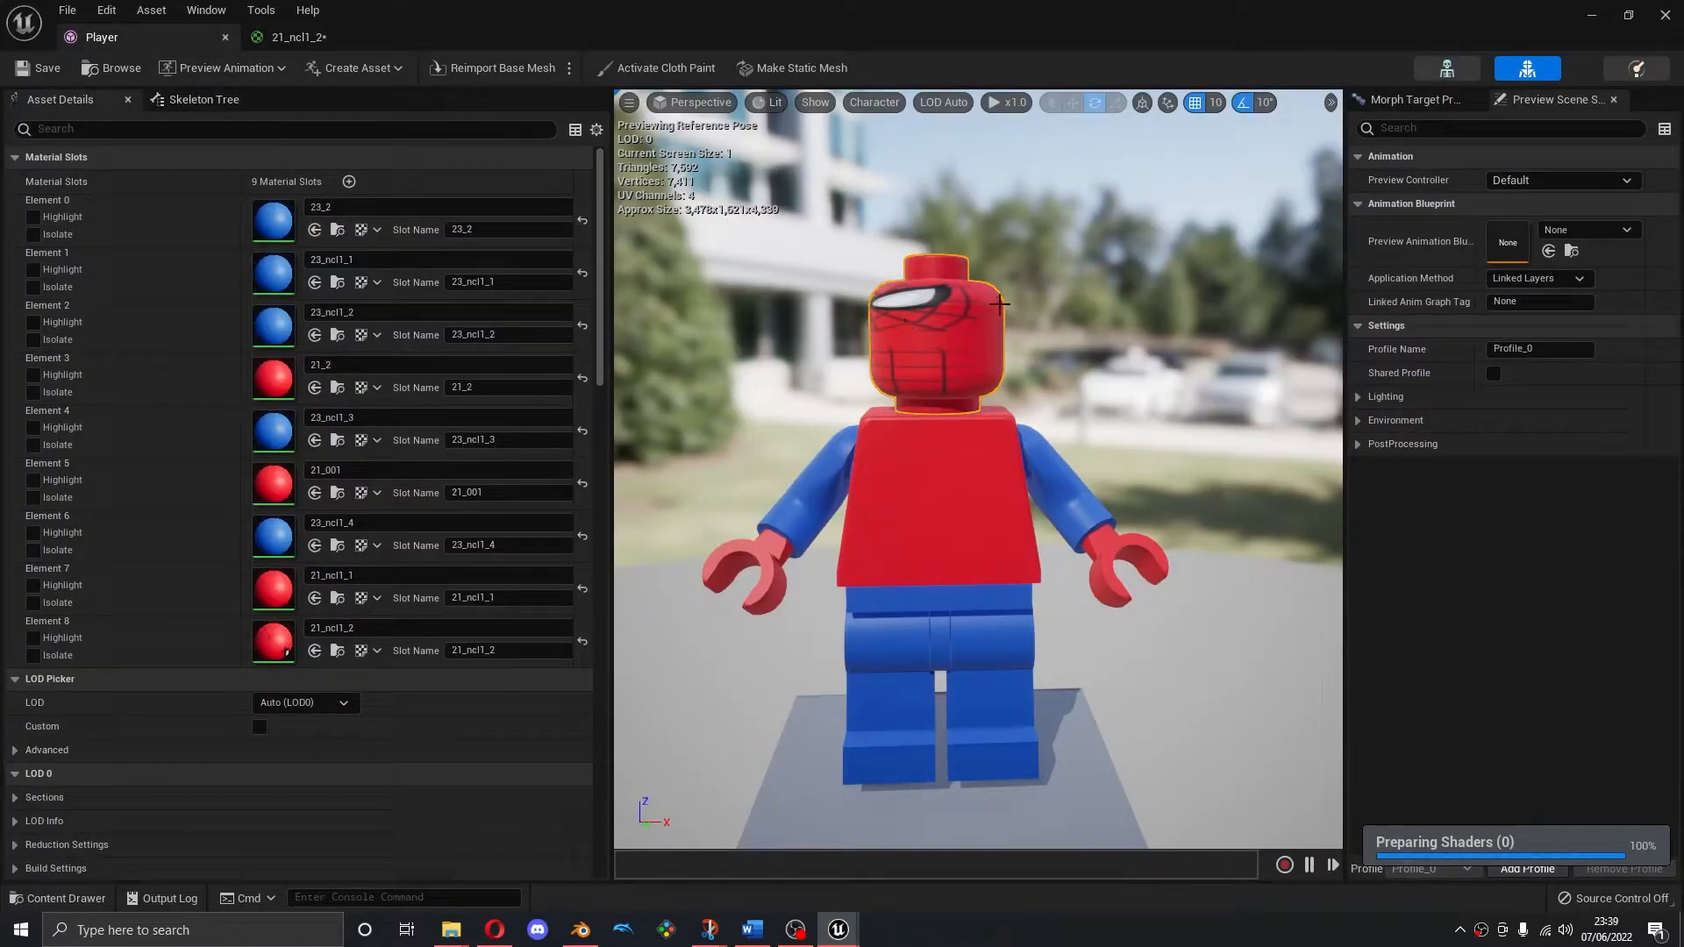
left_click(298, 36)
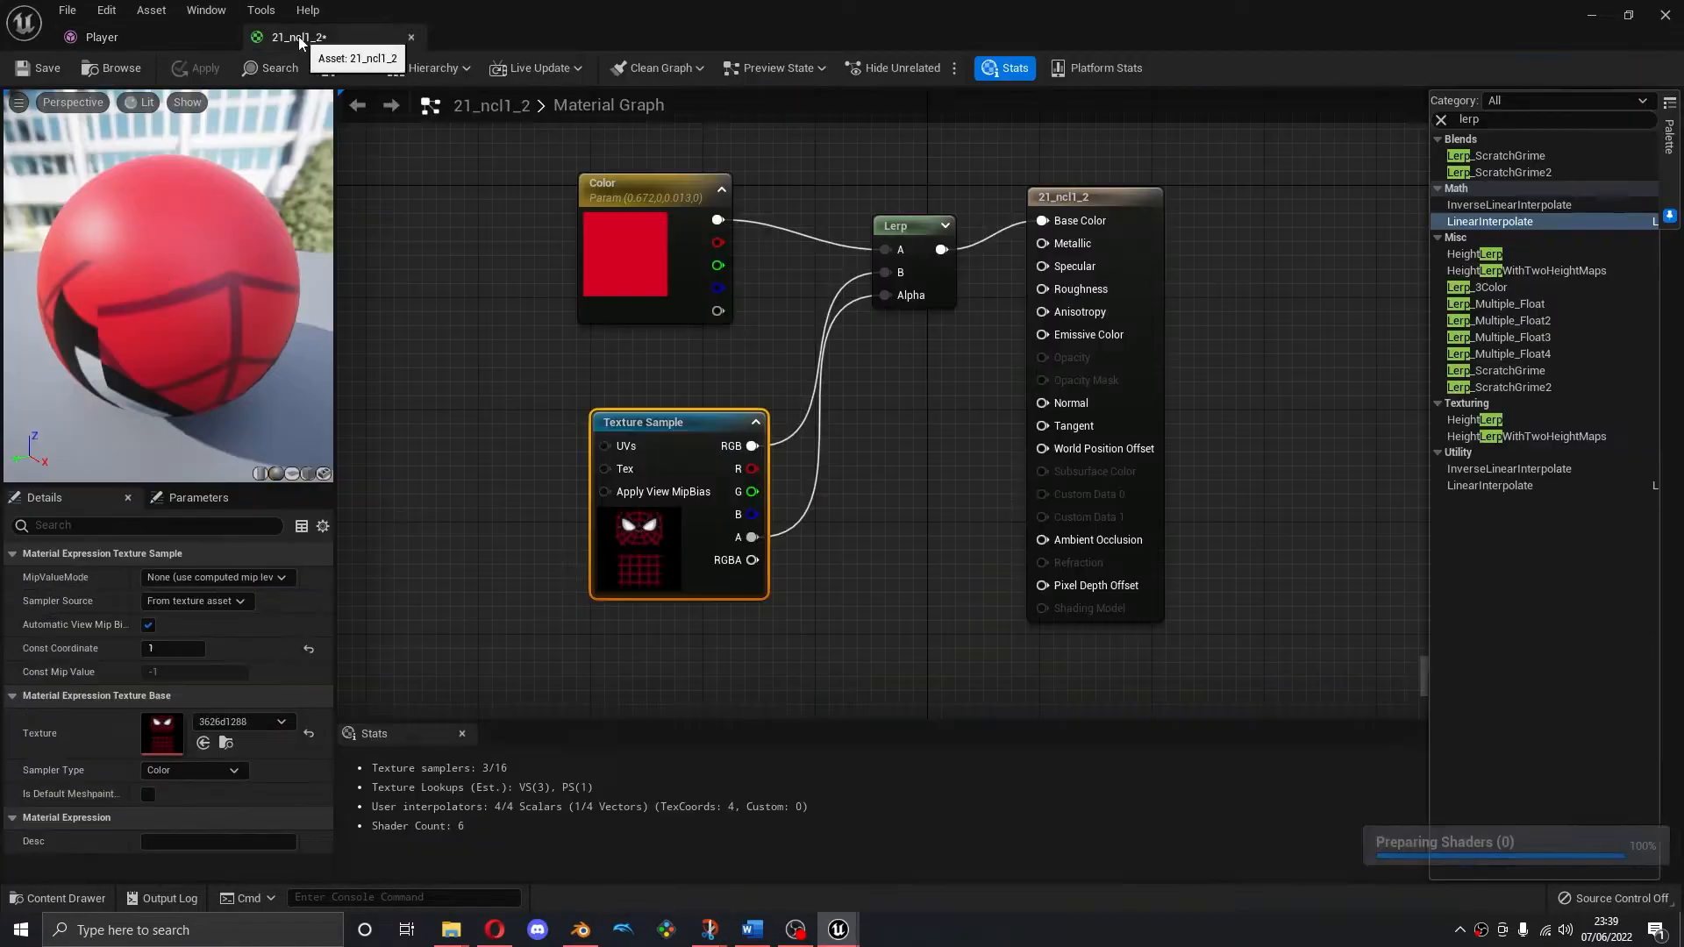
Set the Texture Sample's Const Coordinate to 2, save the 21_ncl1_2 material and check the face on the Player mesh's head
left_click(165, 649)
type("2")
key("Return")
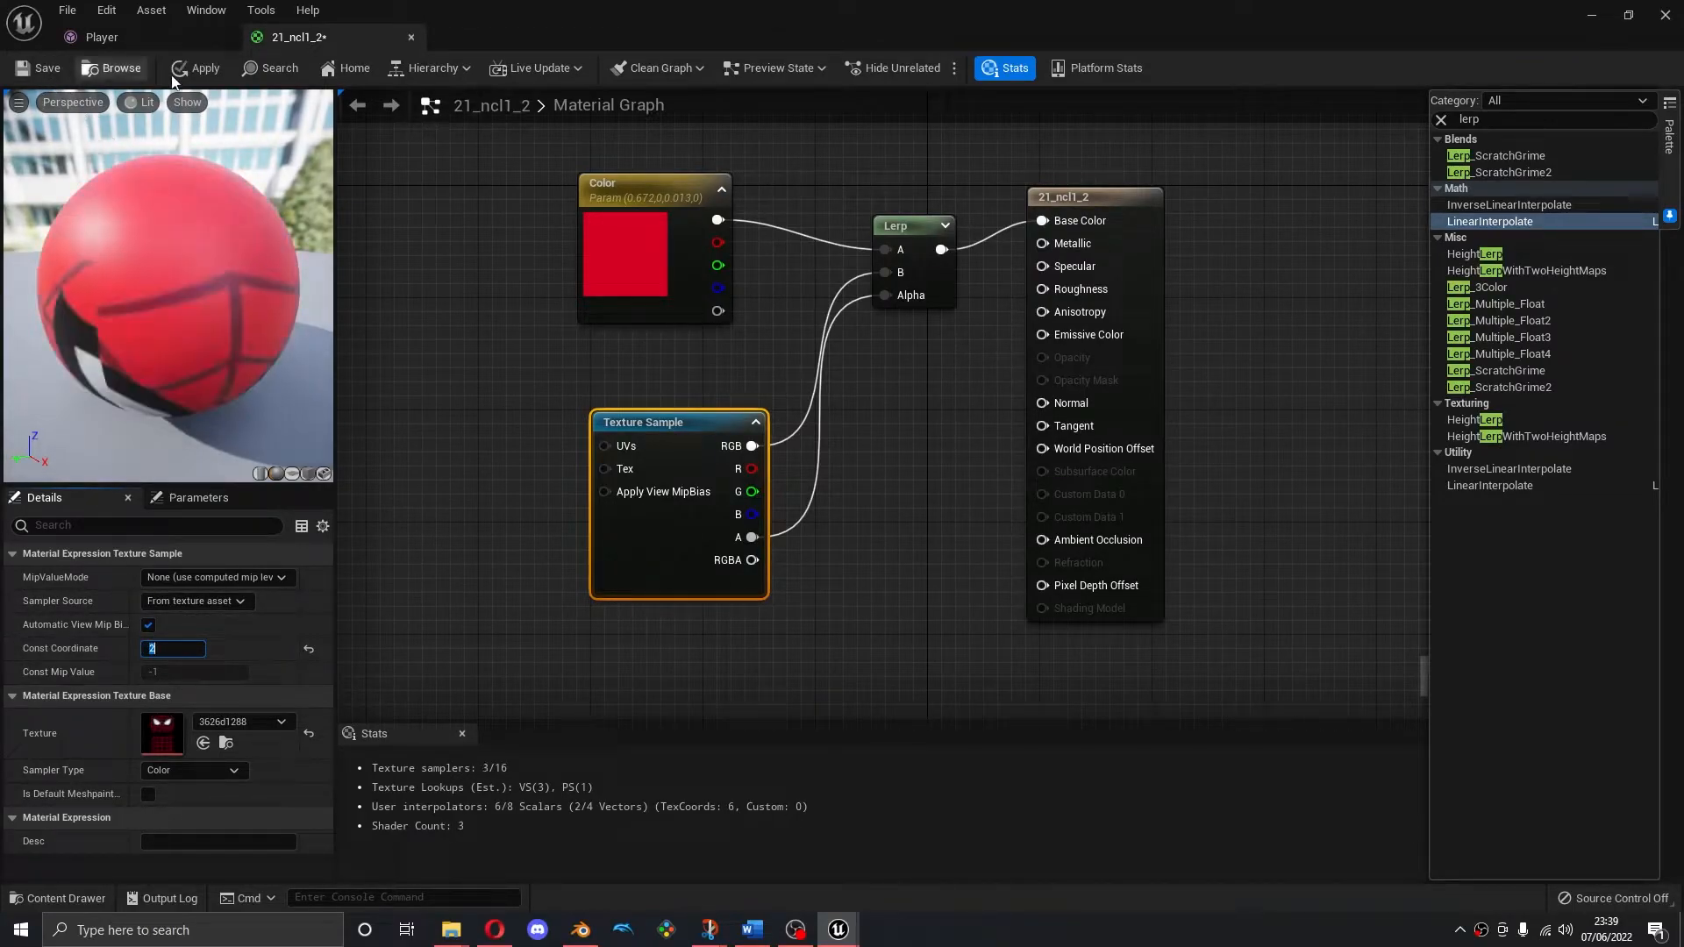
left_click(30, 66)
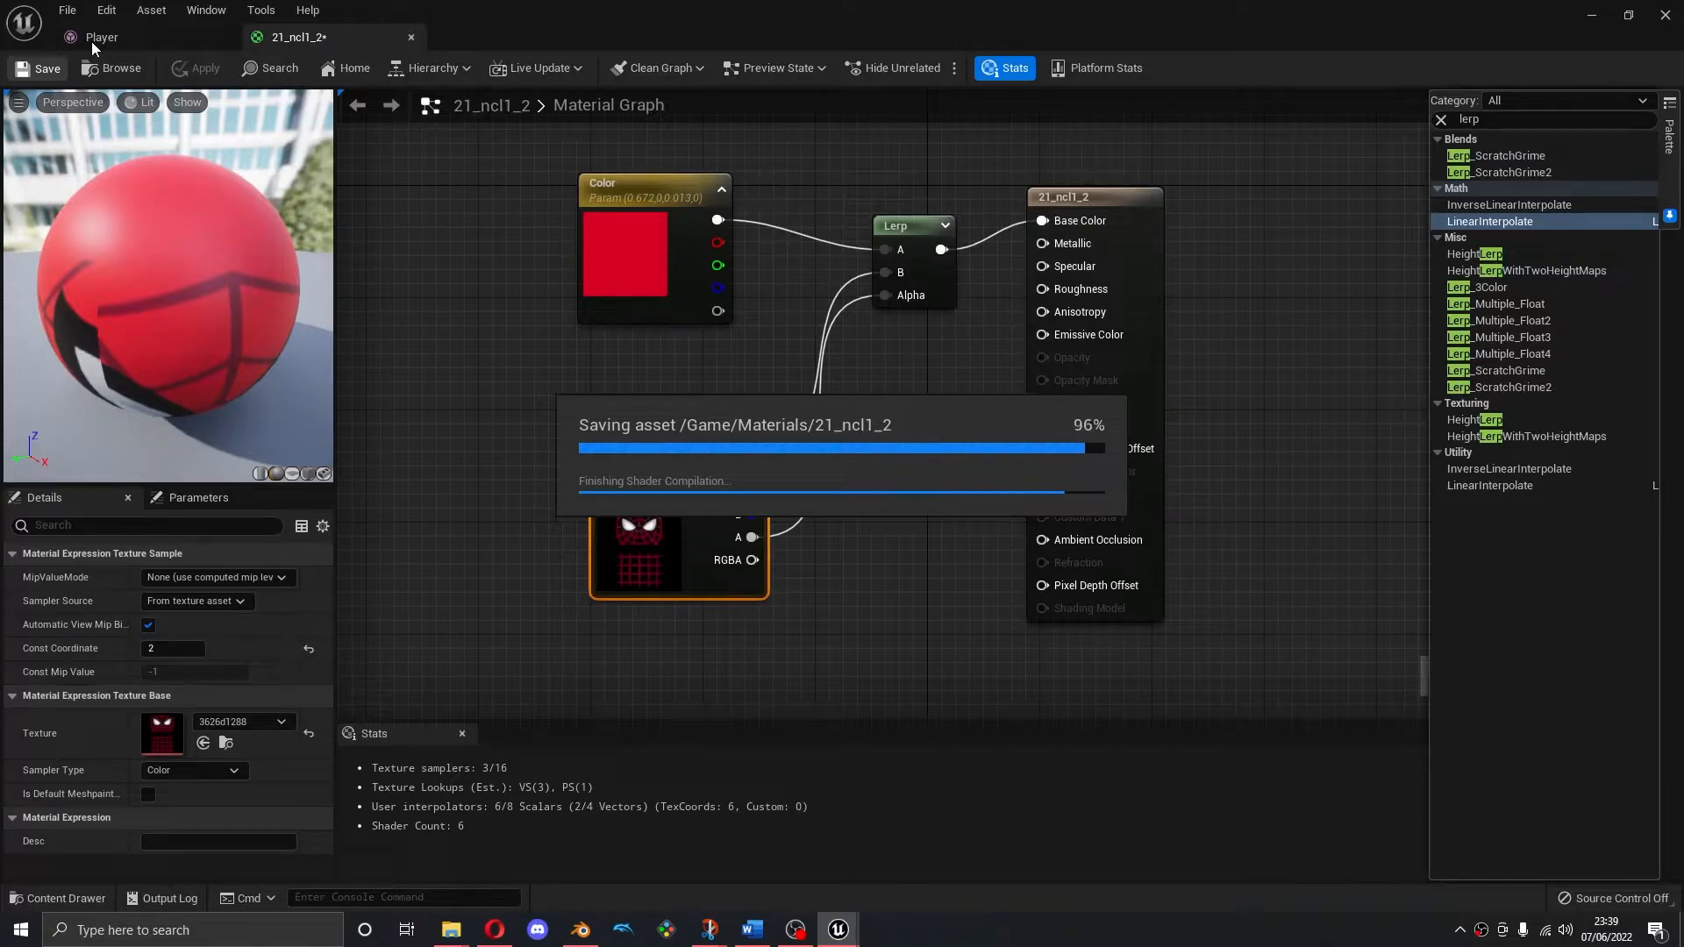
left_click(98, 37)
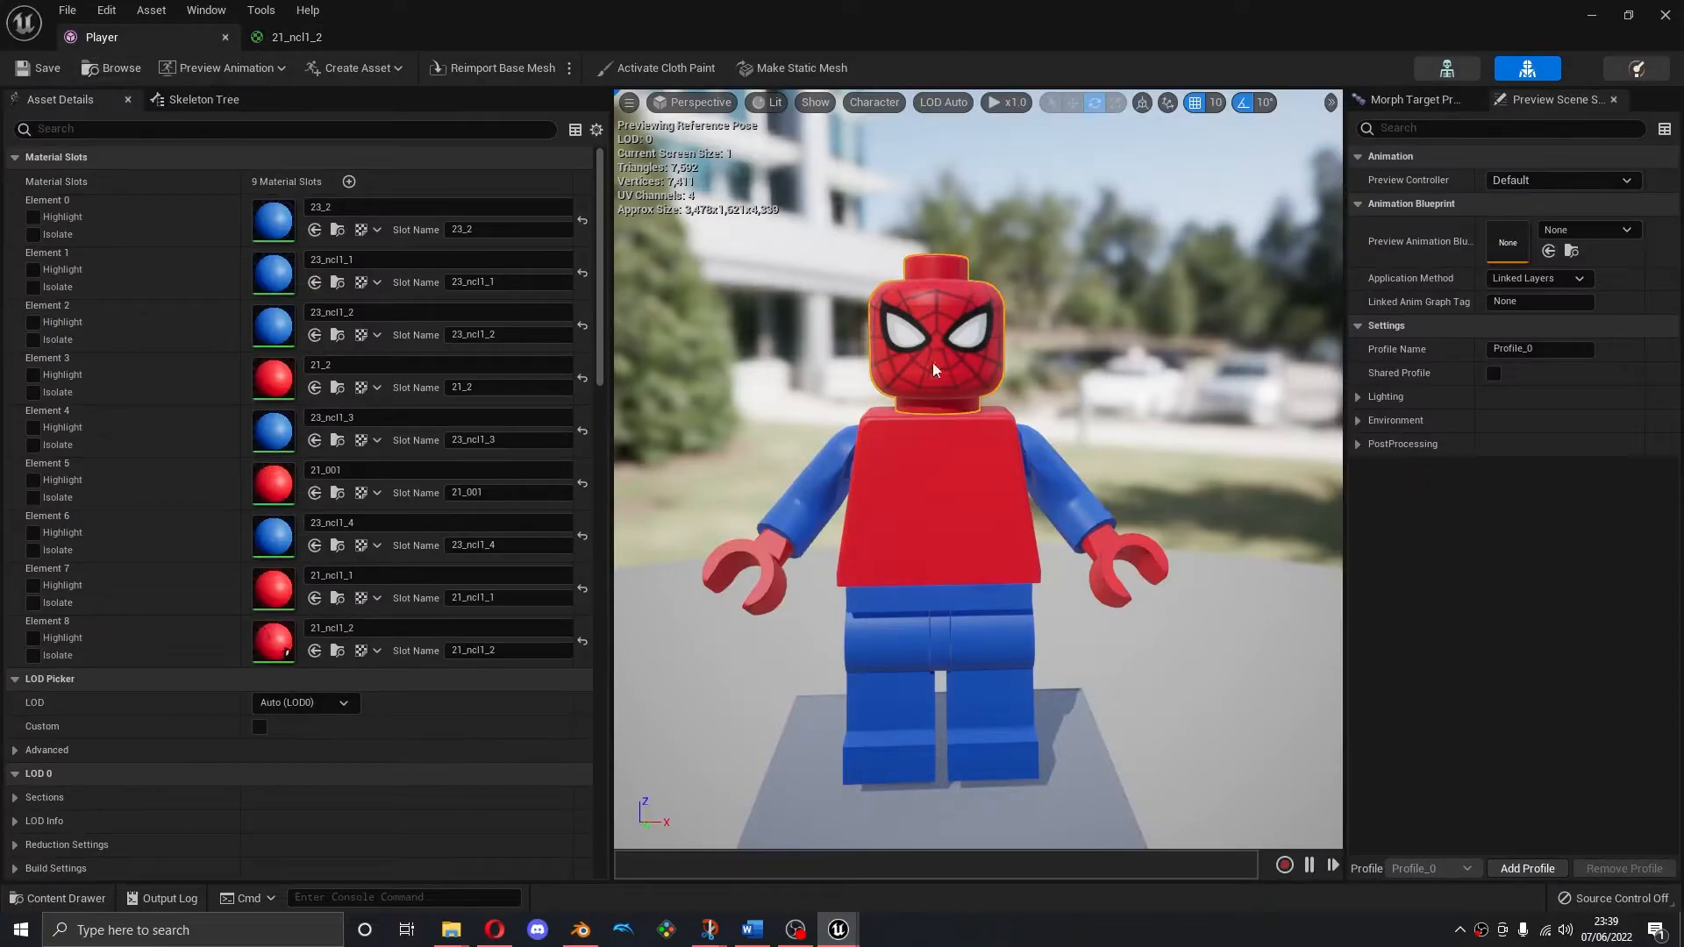
right_click_drag(1077, 394, 1043, 413)
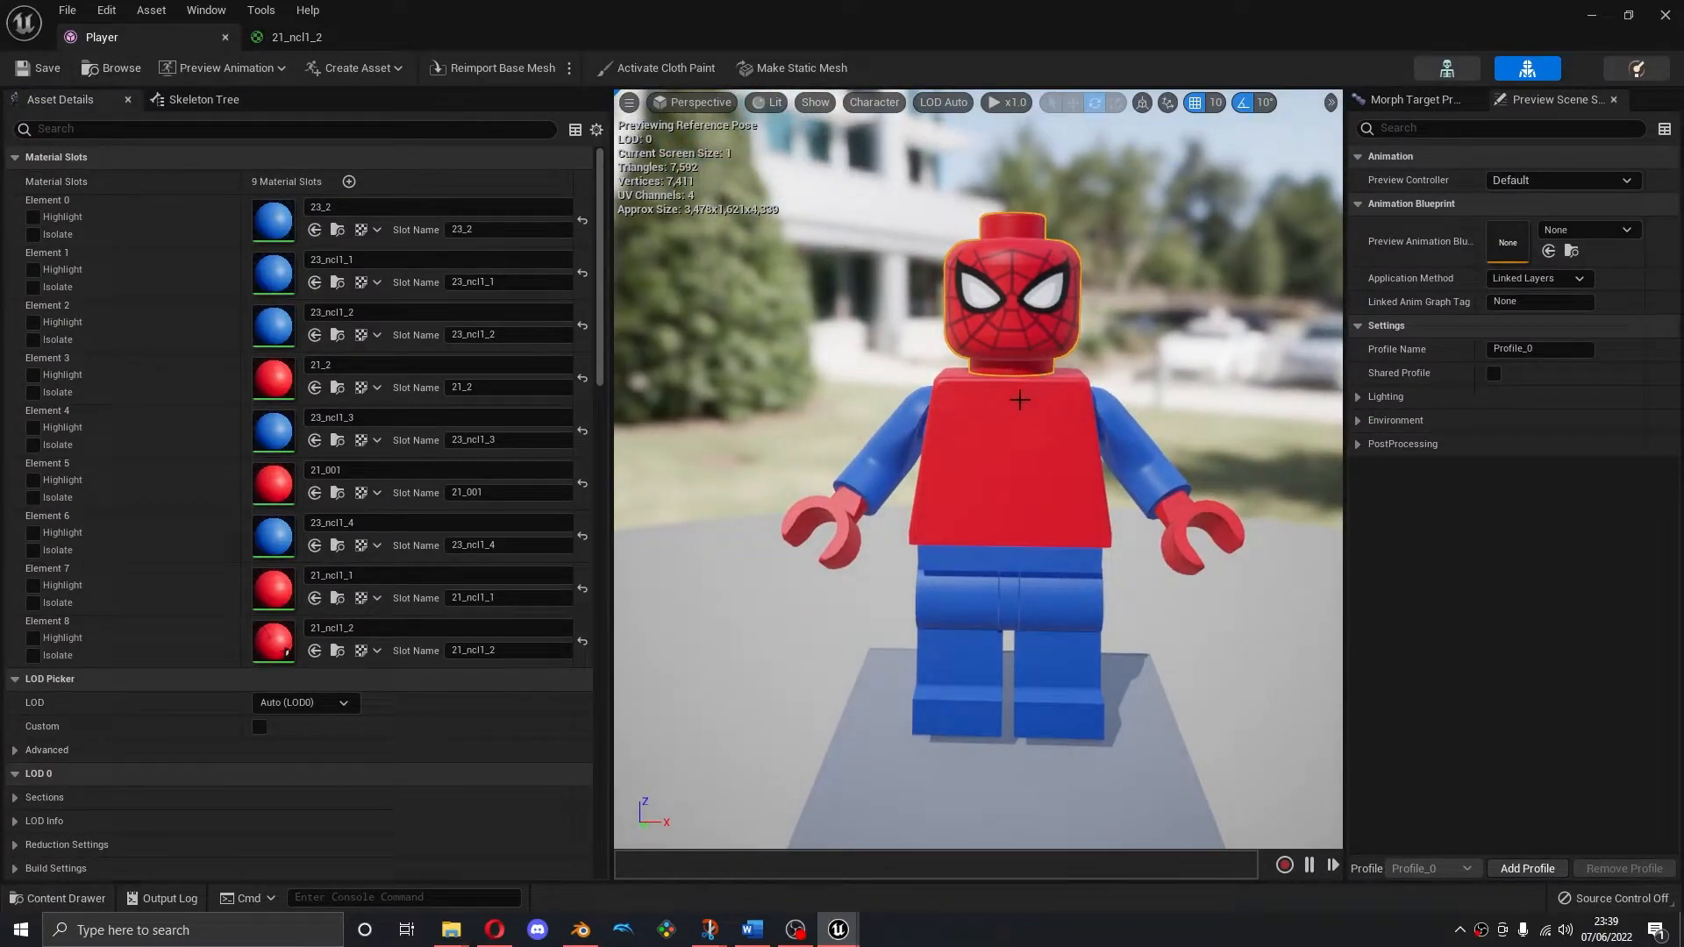
Identify the torso's section on the Player mesh and open its 21_2 material
left_click(960, 463)
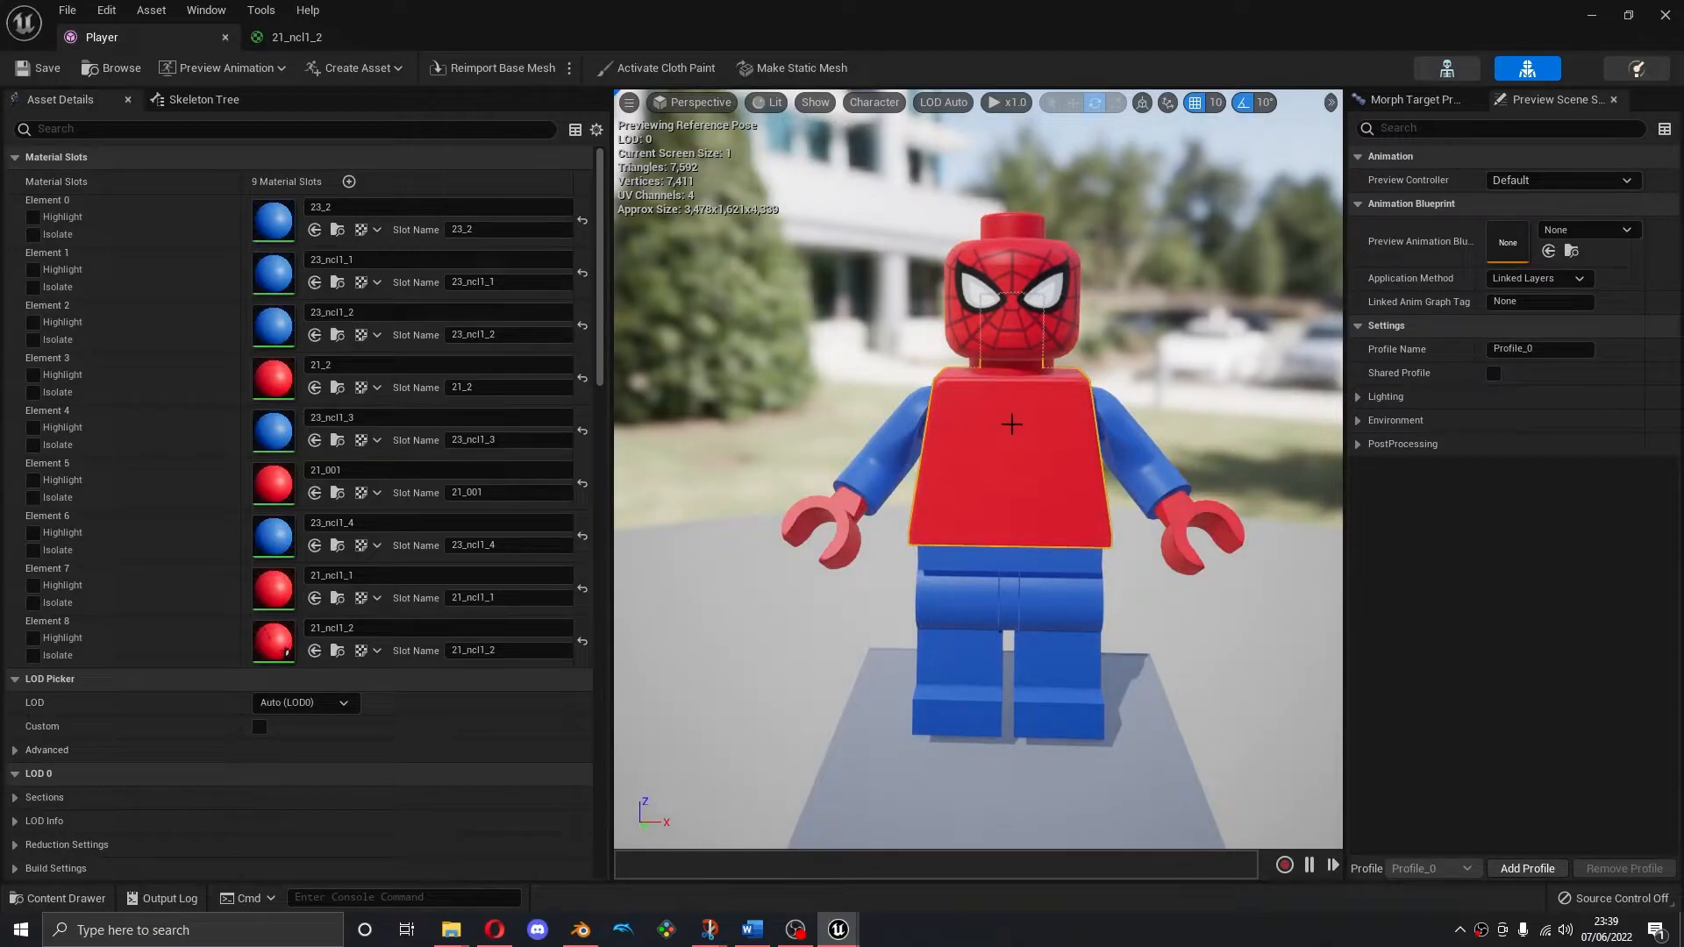
right_click(1009, 424)
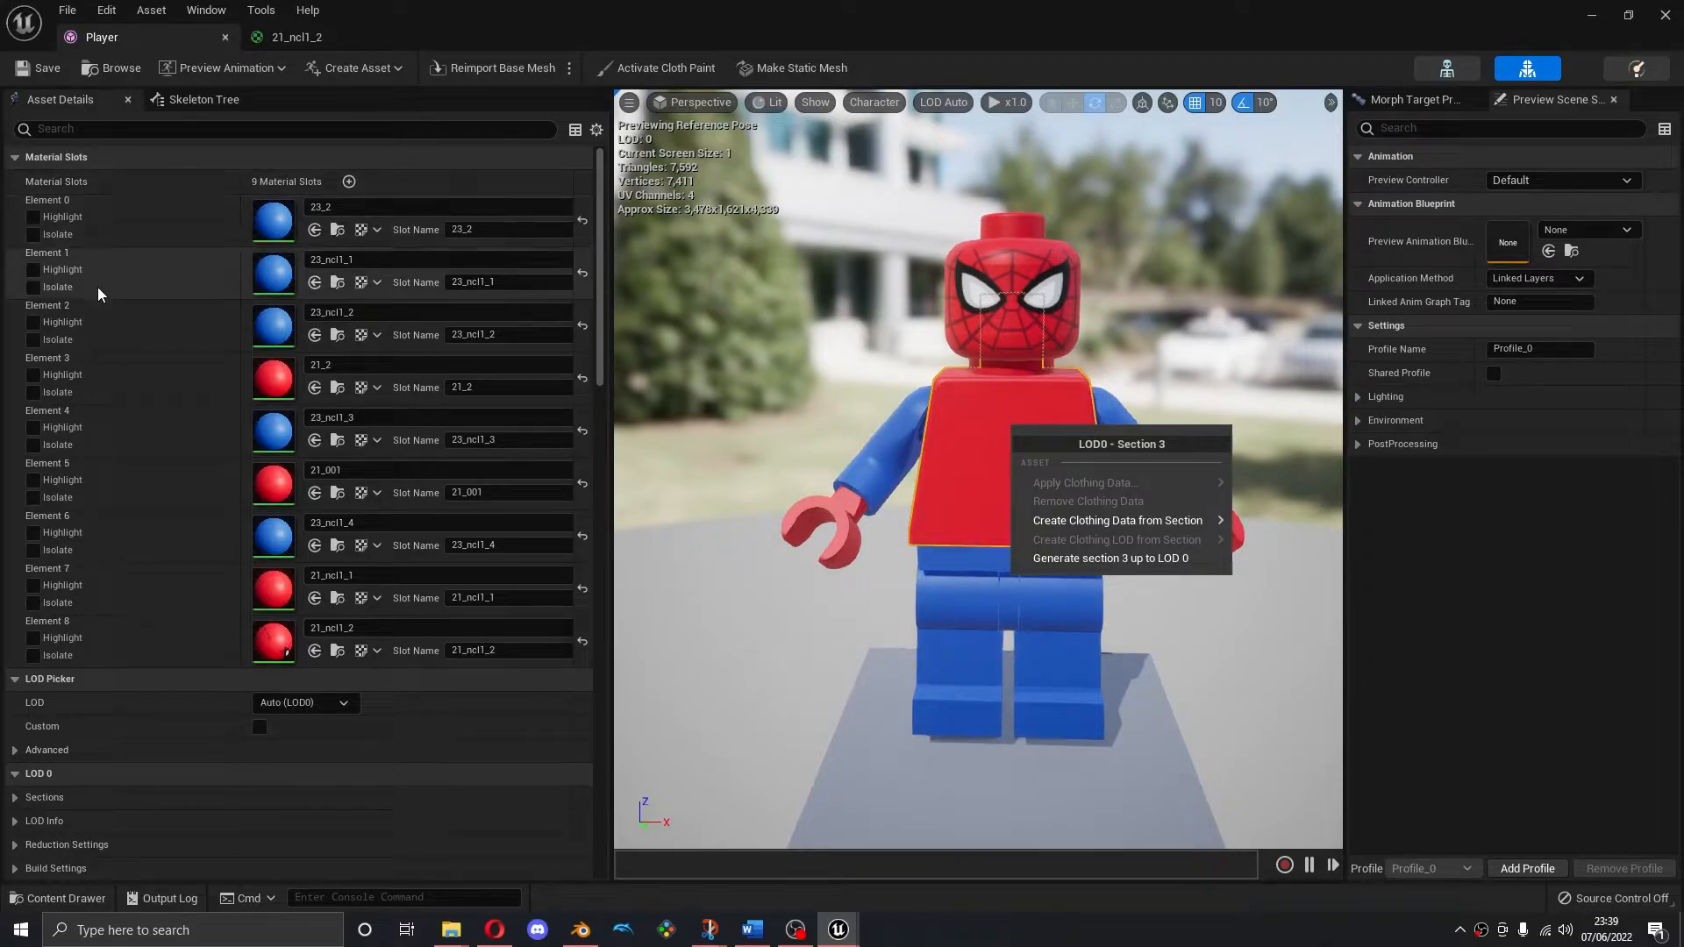
double_click(254, 379)
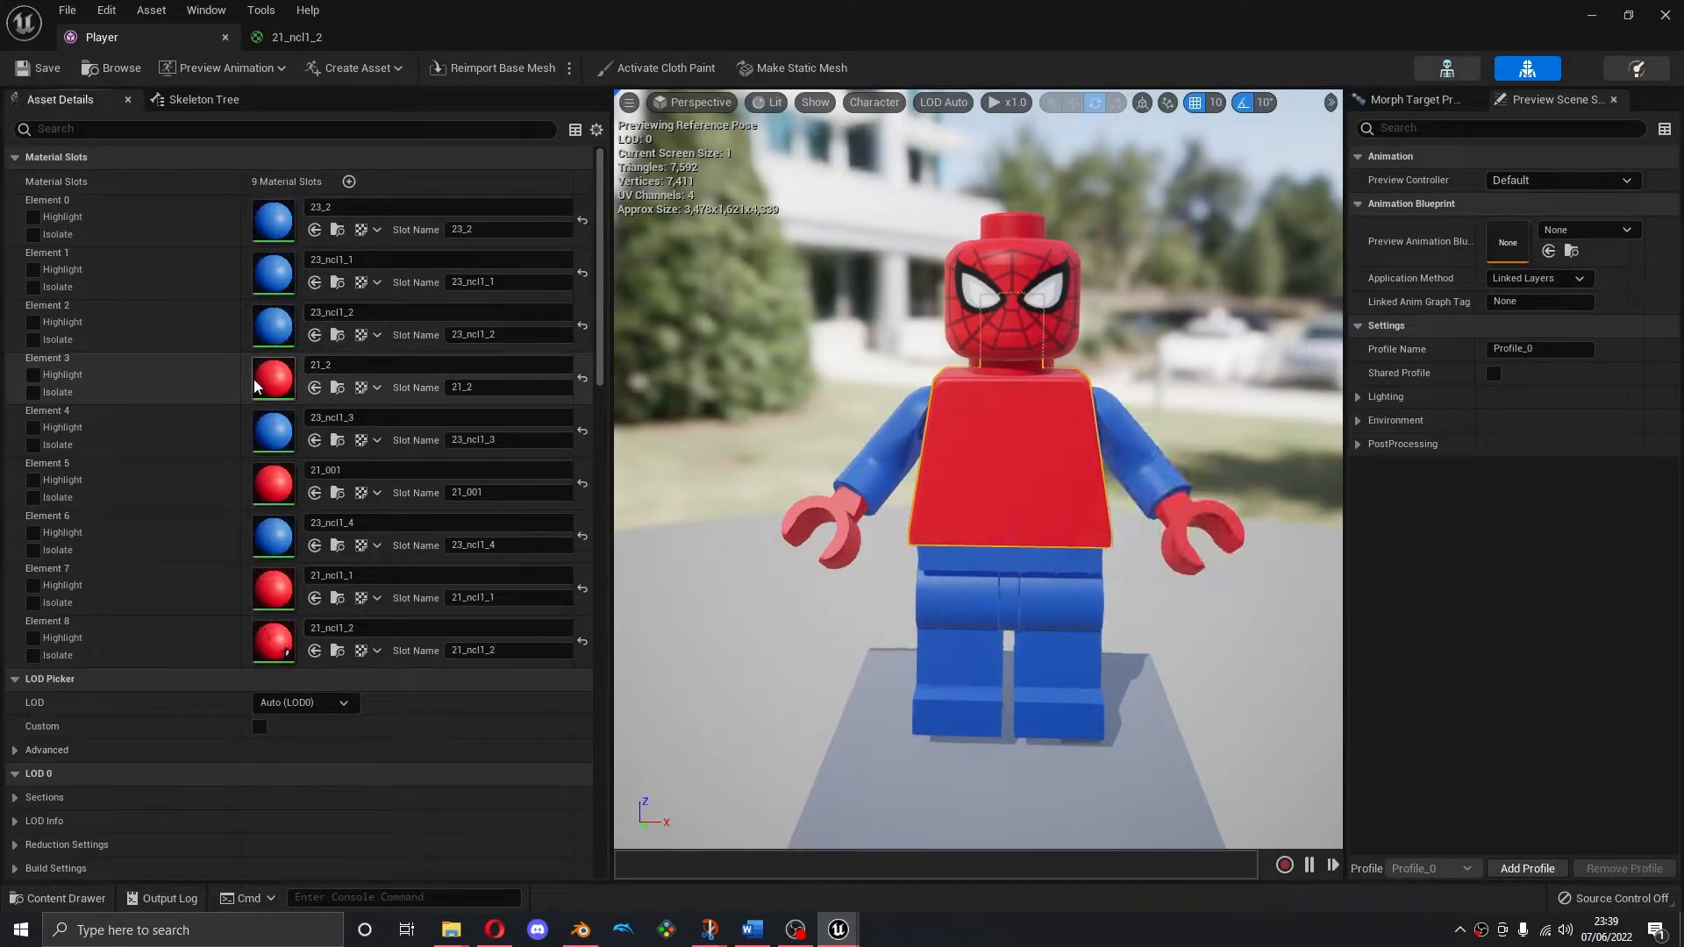
Add a Texture Sample node below Param in the 21_2 graph and spread Param and the result node apart
right_click(615, 487)
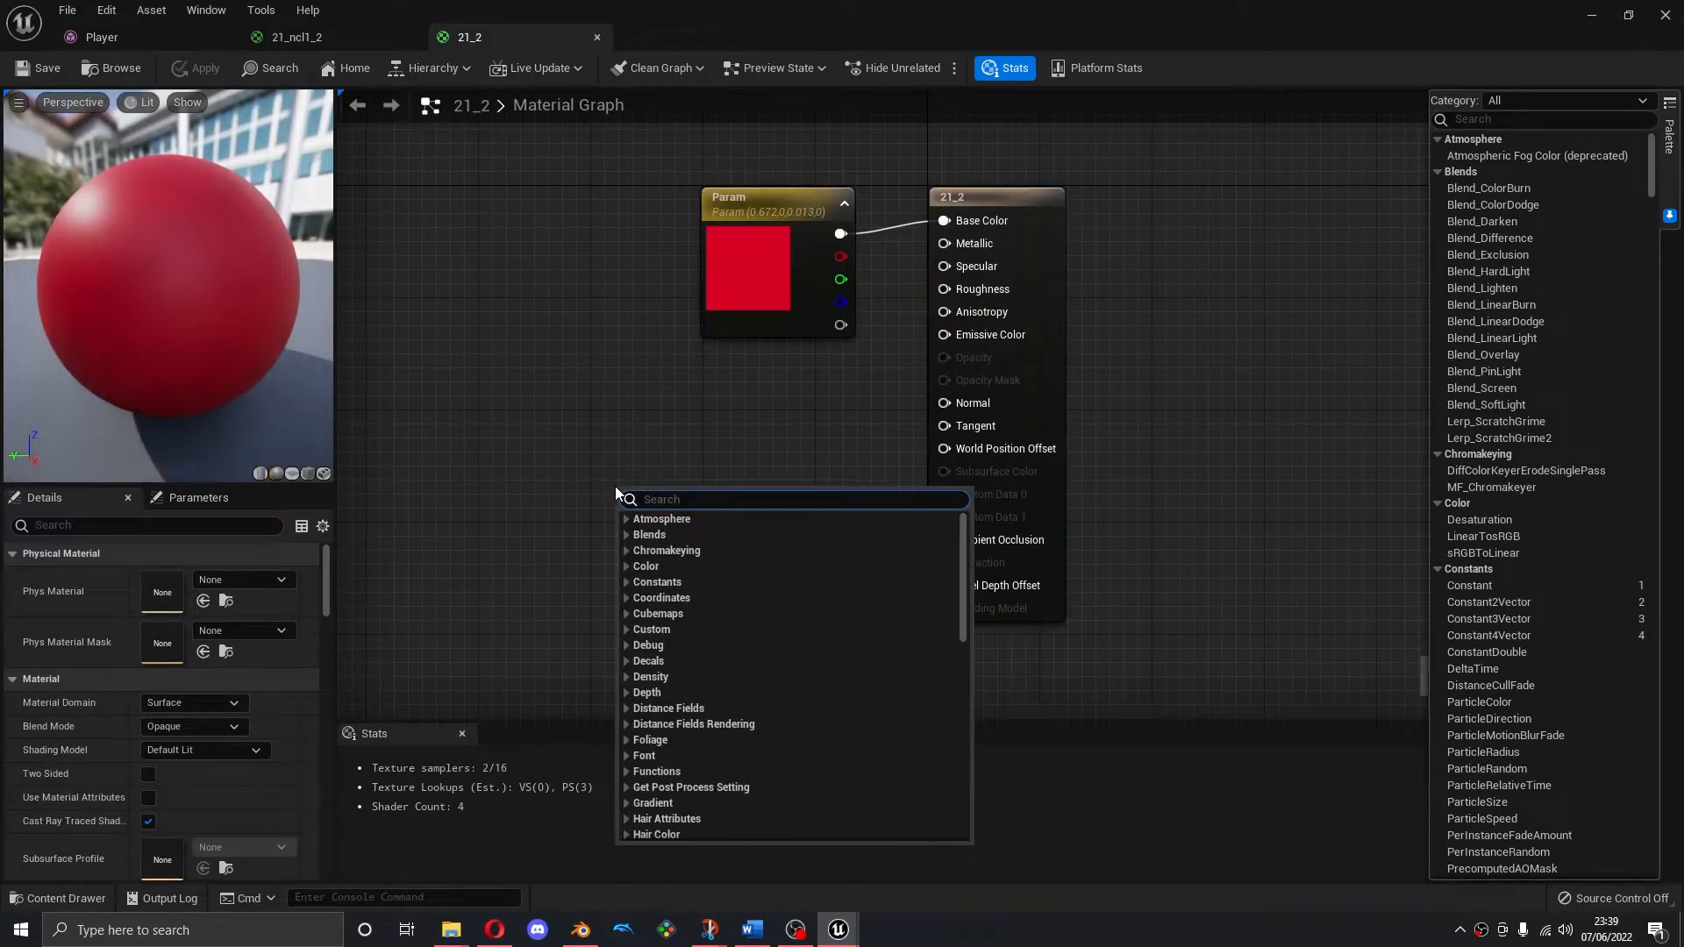
type("text")
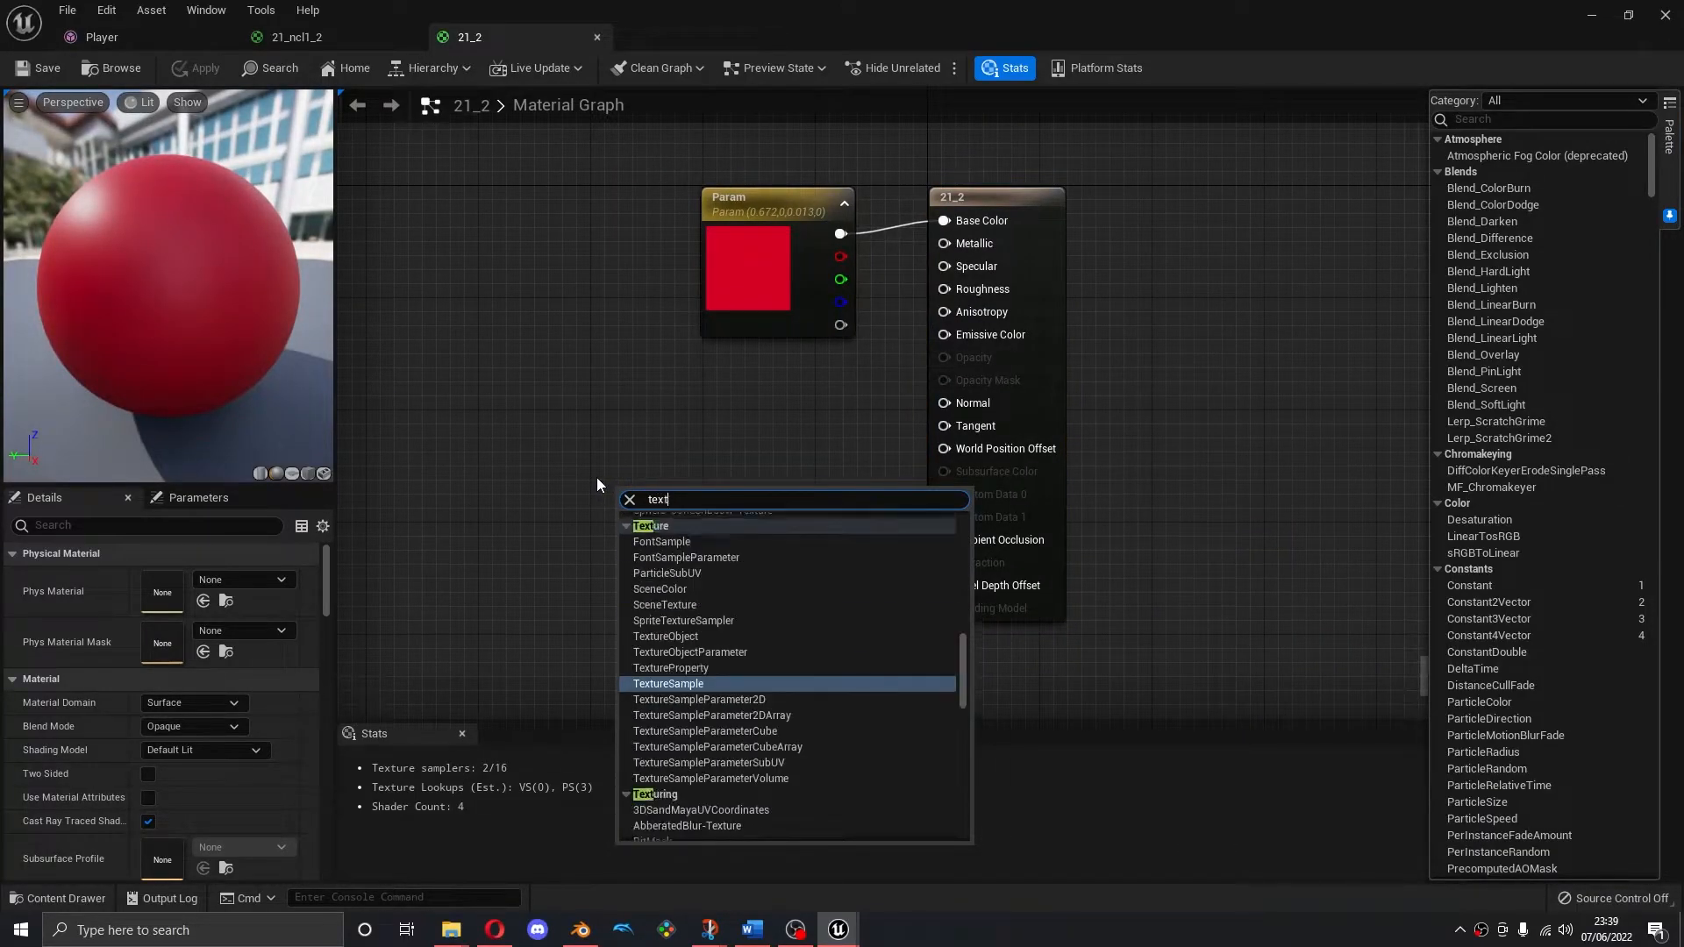
type("uresample")
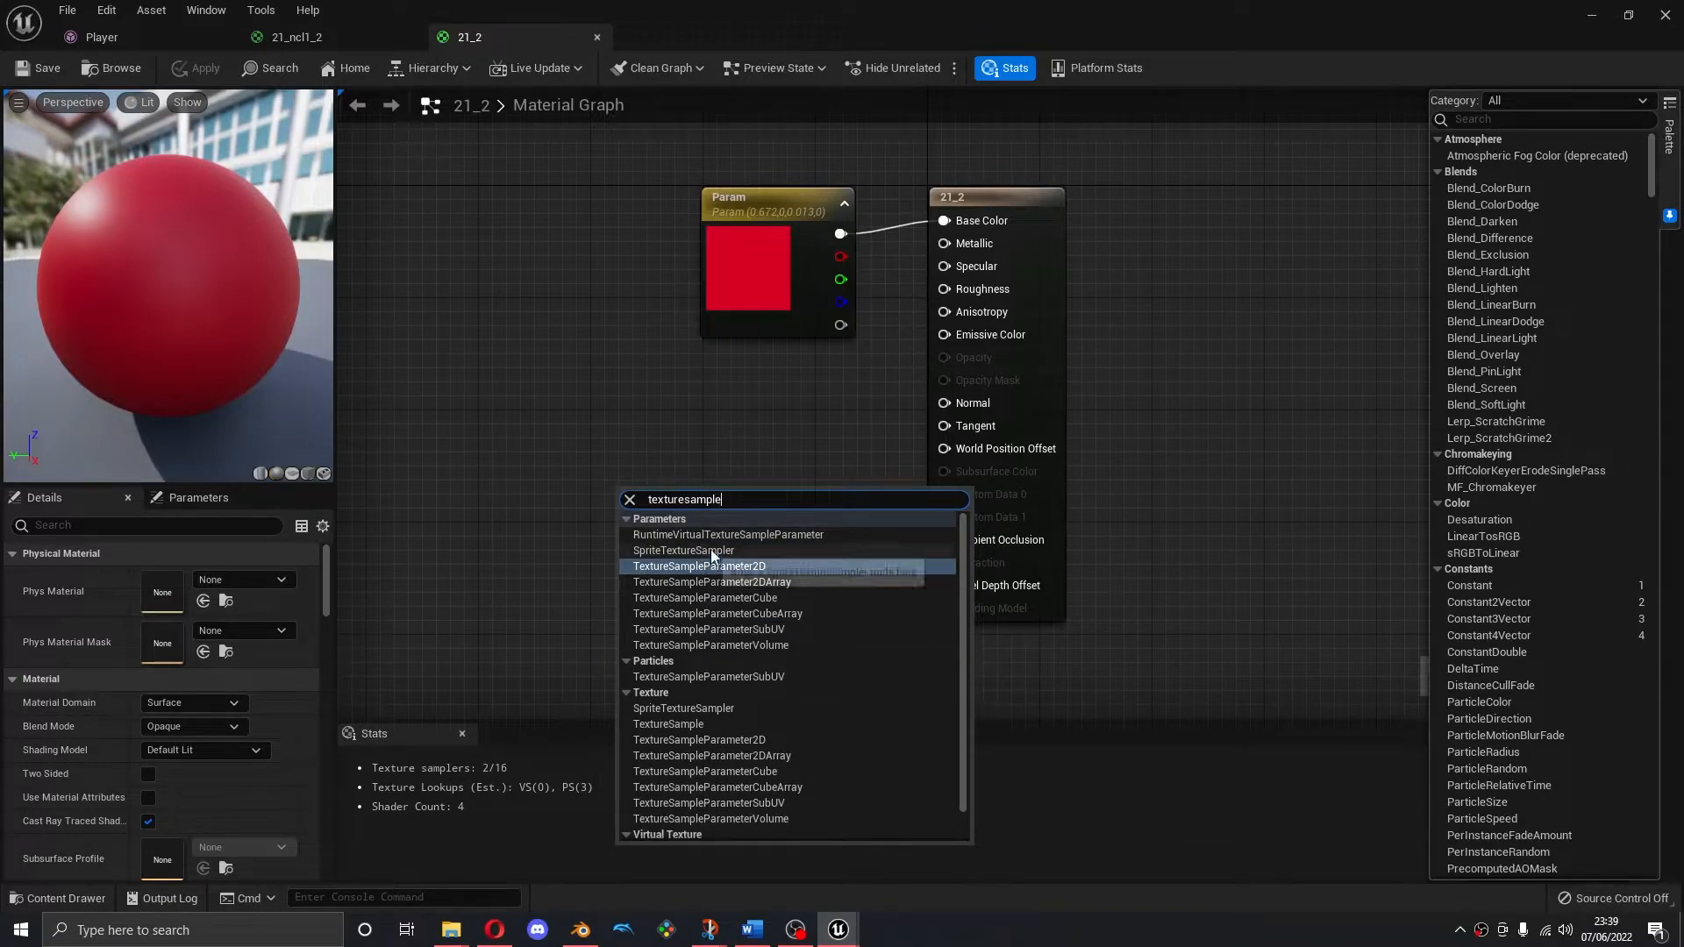
left_click(668, 723)
left_click_drag(775, 521, 832, 440)
left_click_drag(840, 234, 880, 303)
left_click_drag(797, 210, 714, 211)
left_click_drag(962, 214, 1088, 215)
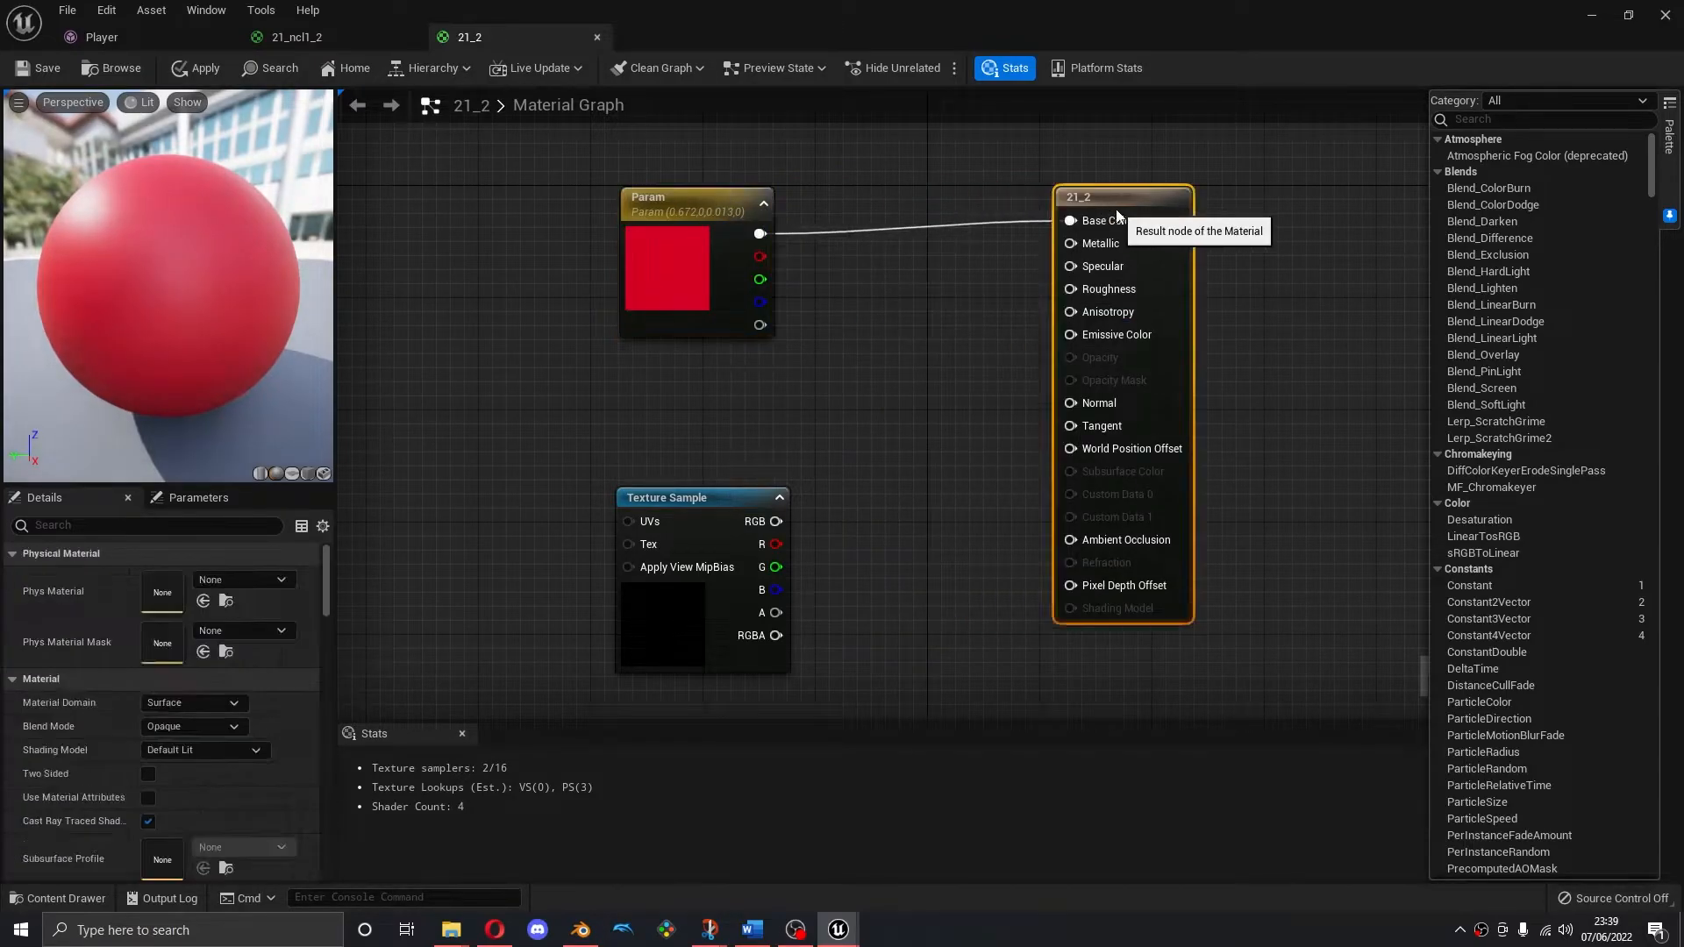
Blend Param into a new LinearInterpolate's A, the texture's RGB into B and its alpha into Alpha, with the output feeding Base Color
left_click_drag(759, 233, 875, 302)
type("lerp")
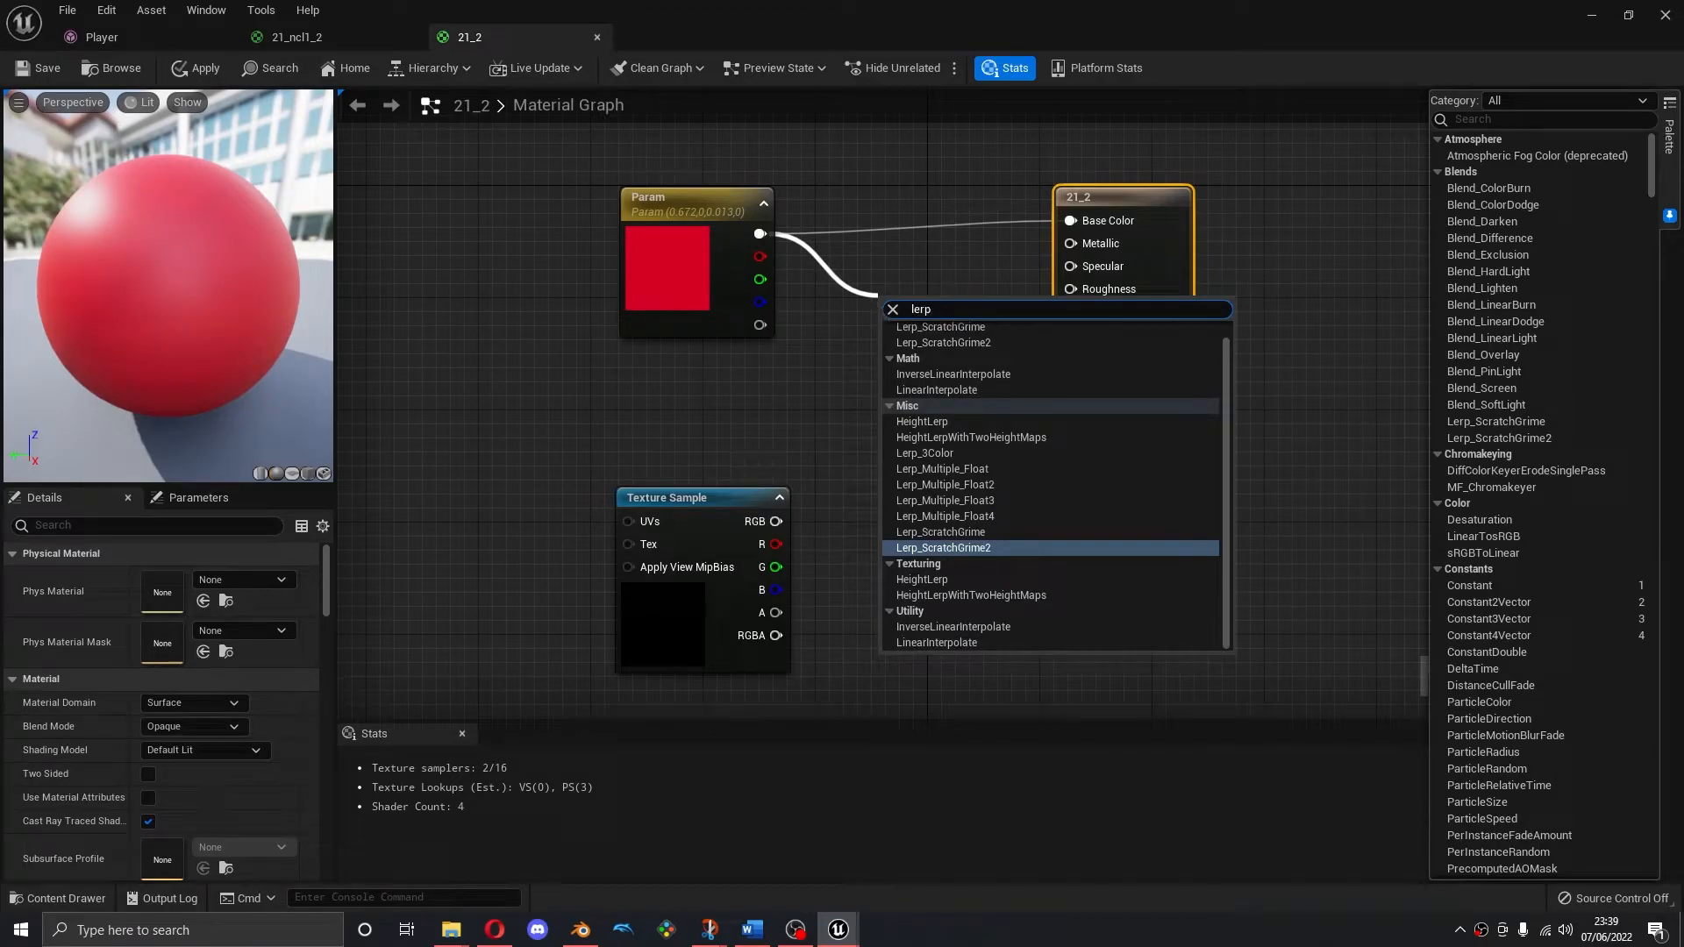
left_click(933, 391)
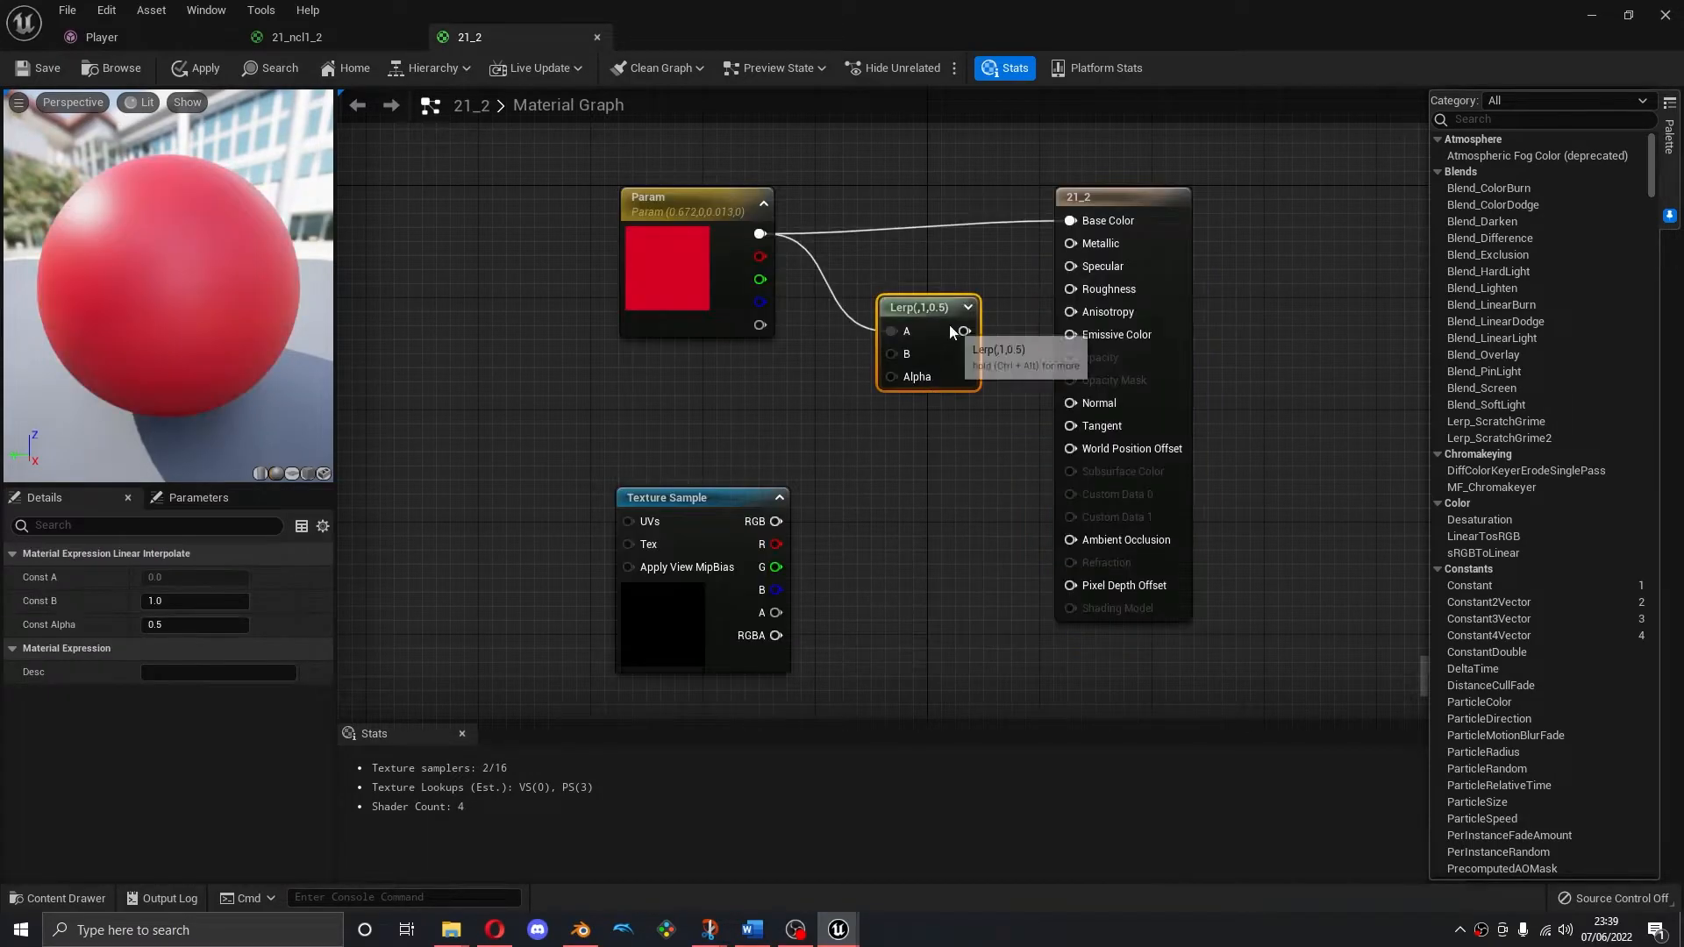
left_click_drag(964, 330, 1070, 221)
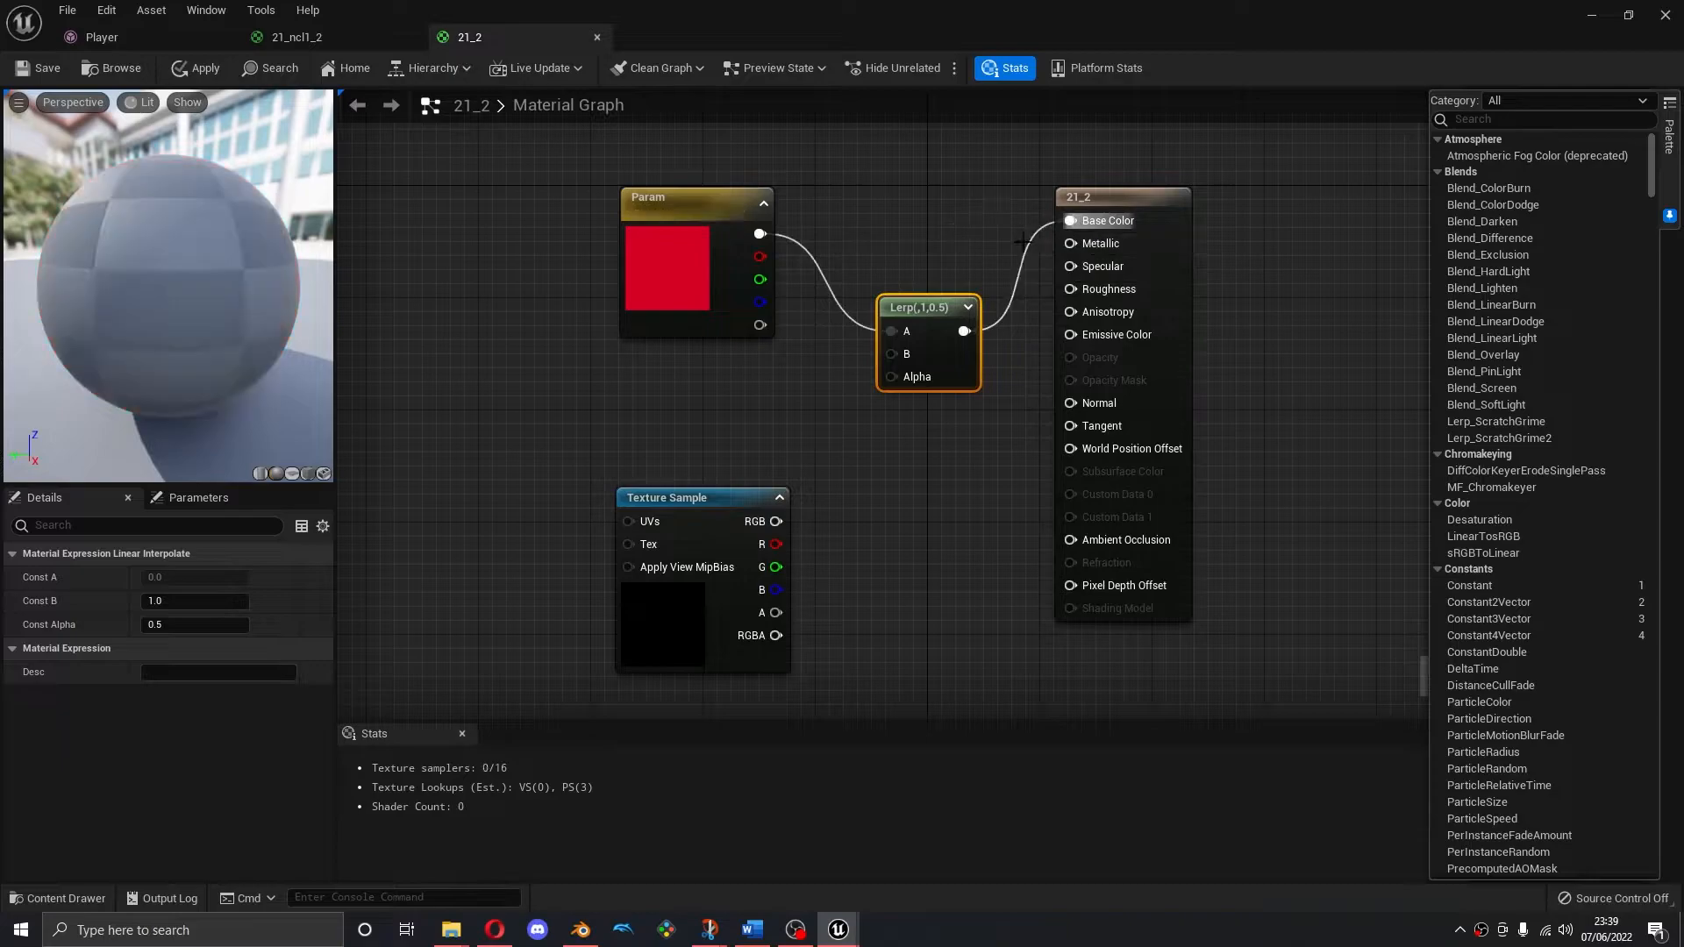
left_click_drag(775, 521, 897, 355)
left_click_drag(776, 612, 881, 383)
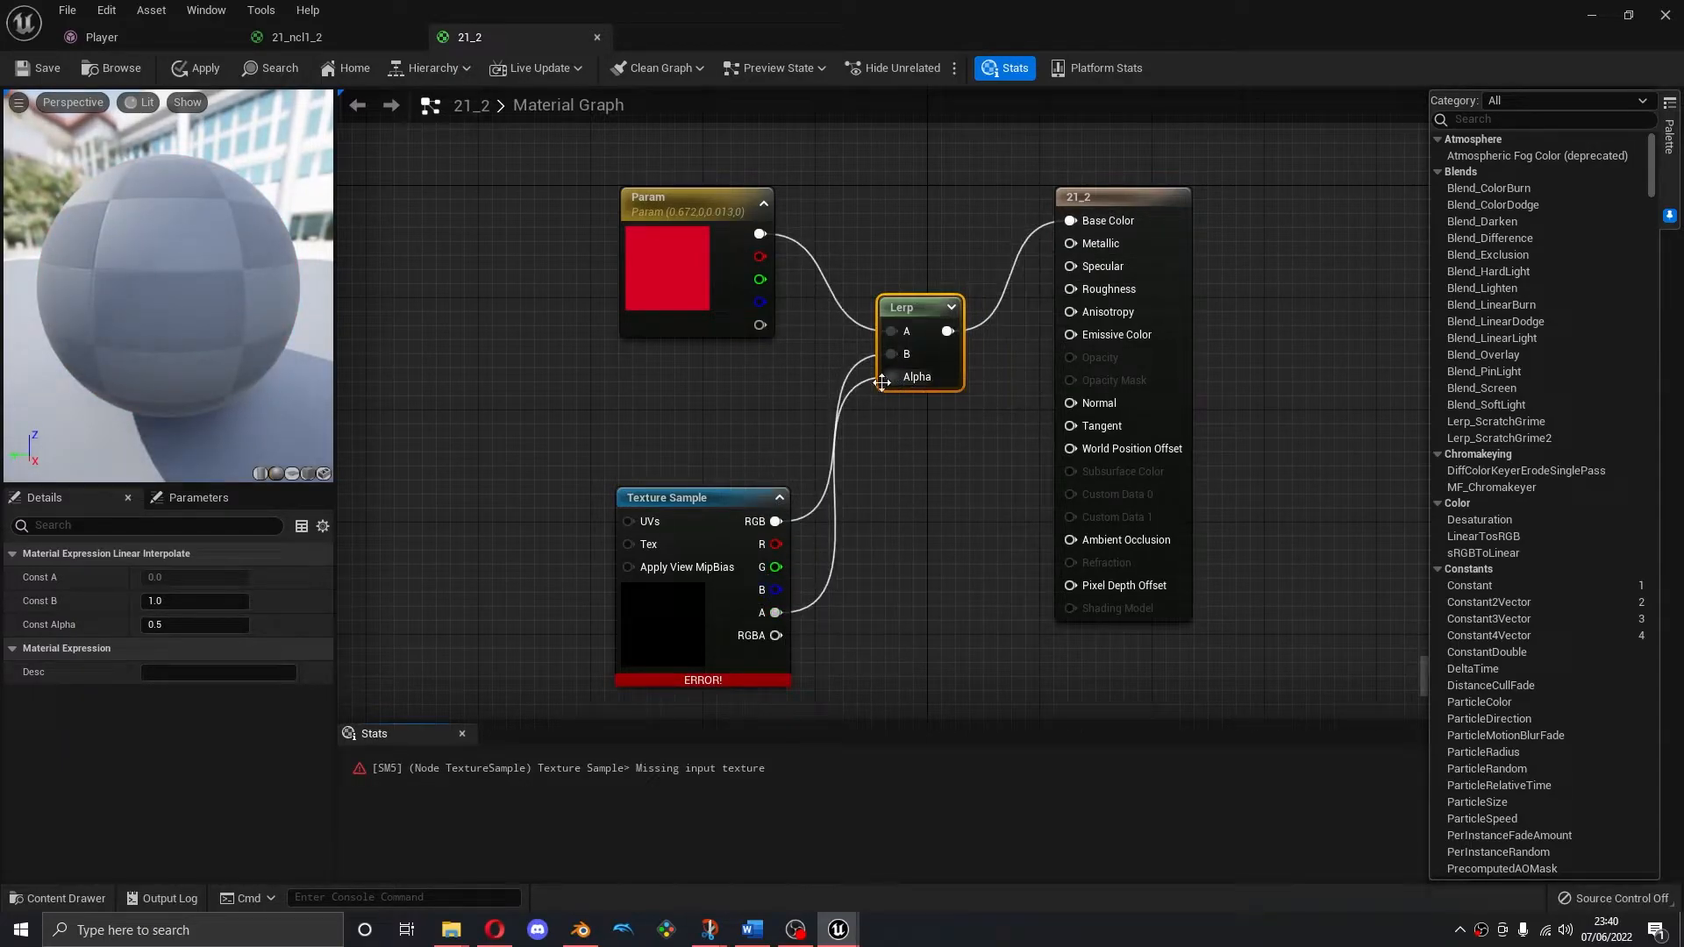
Assign texture 3814d1374 to the torso material's Texture Sample and set its Const Coordinate to 1
left_click(670, 515)
left_click(244, 721)
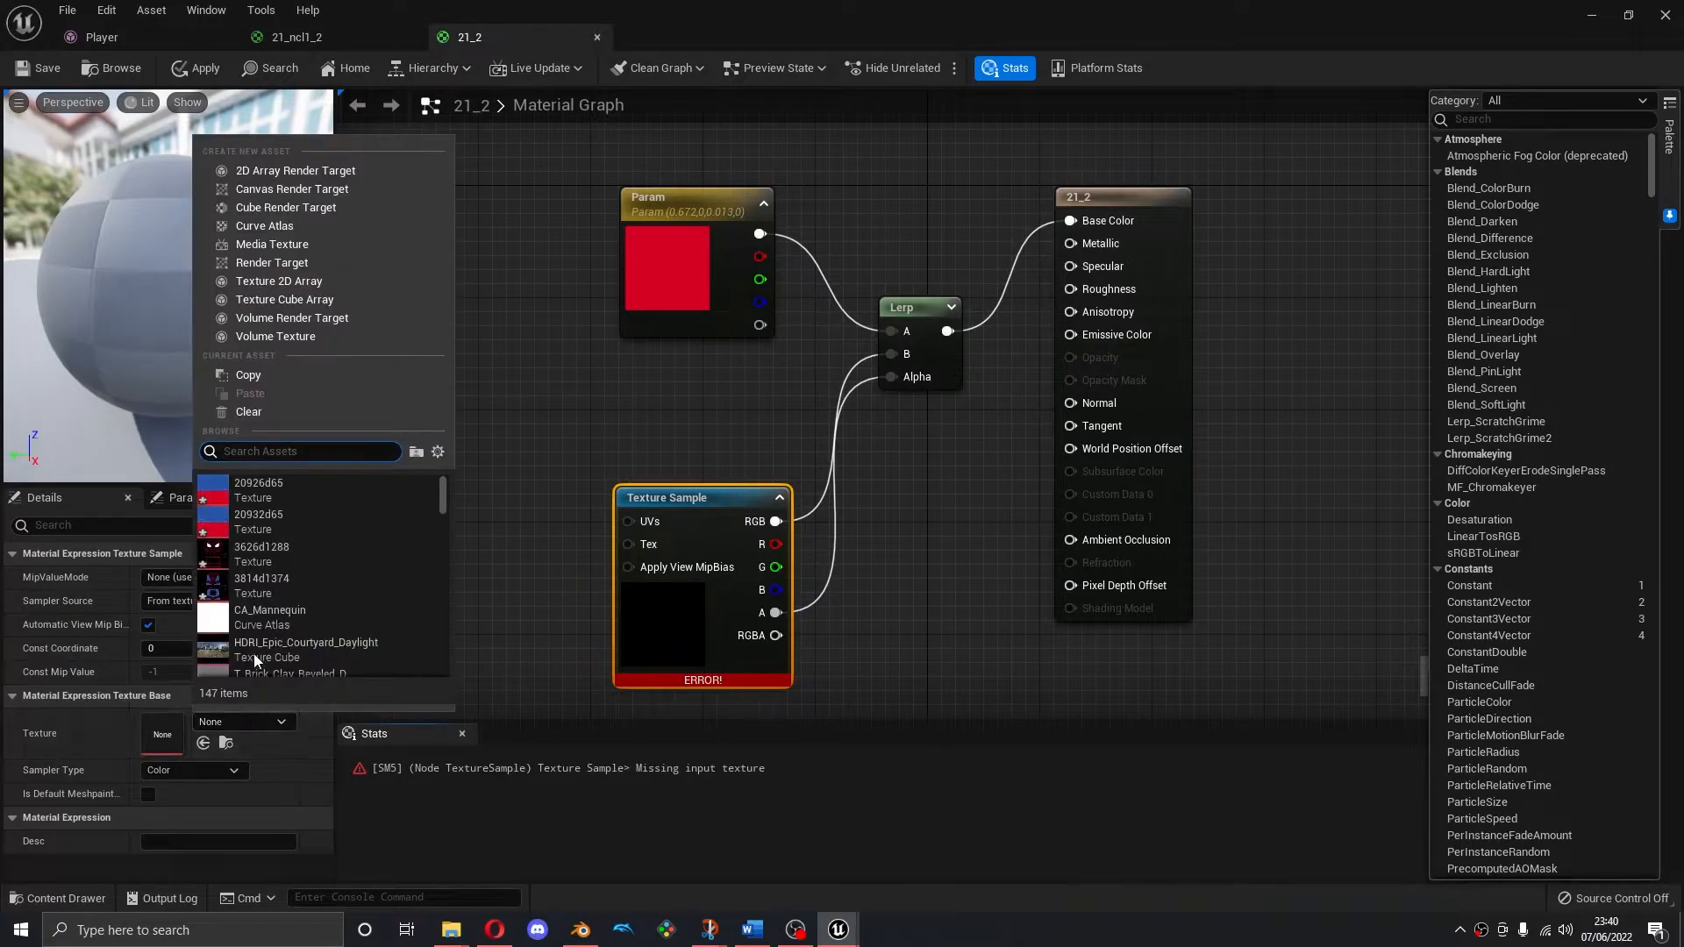
left_click(241, 588)
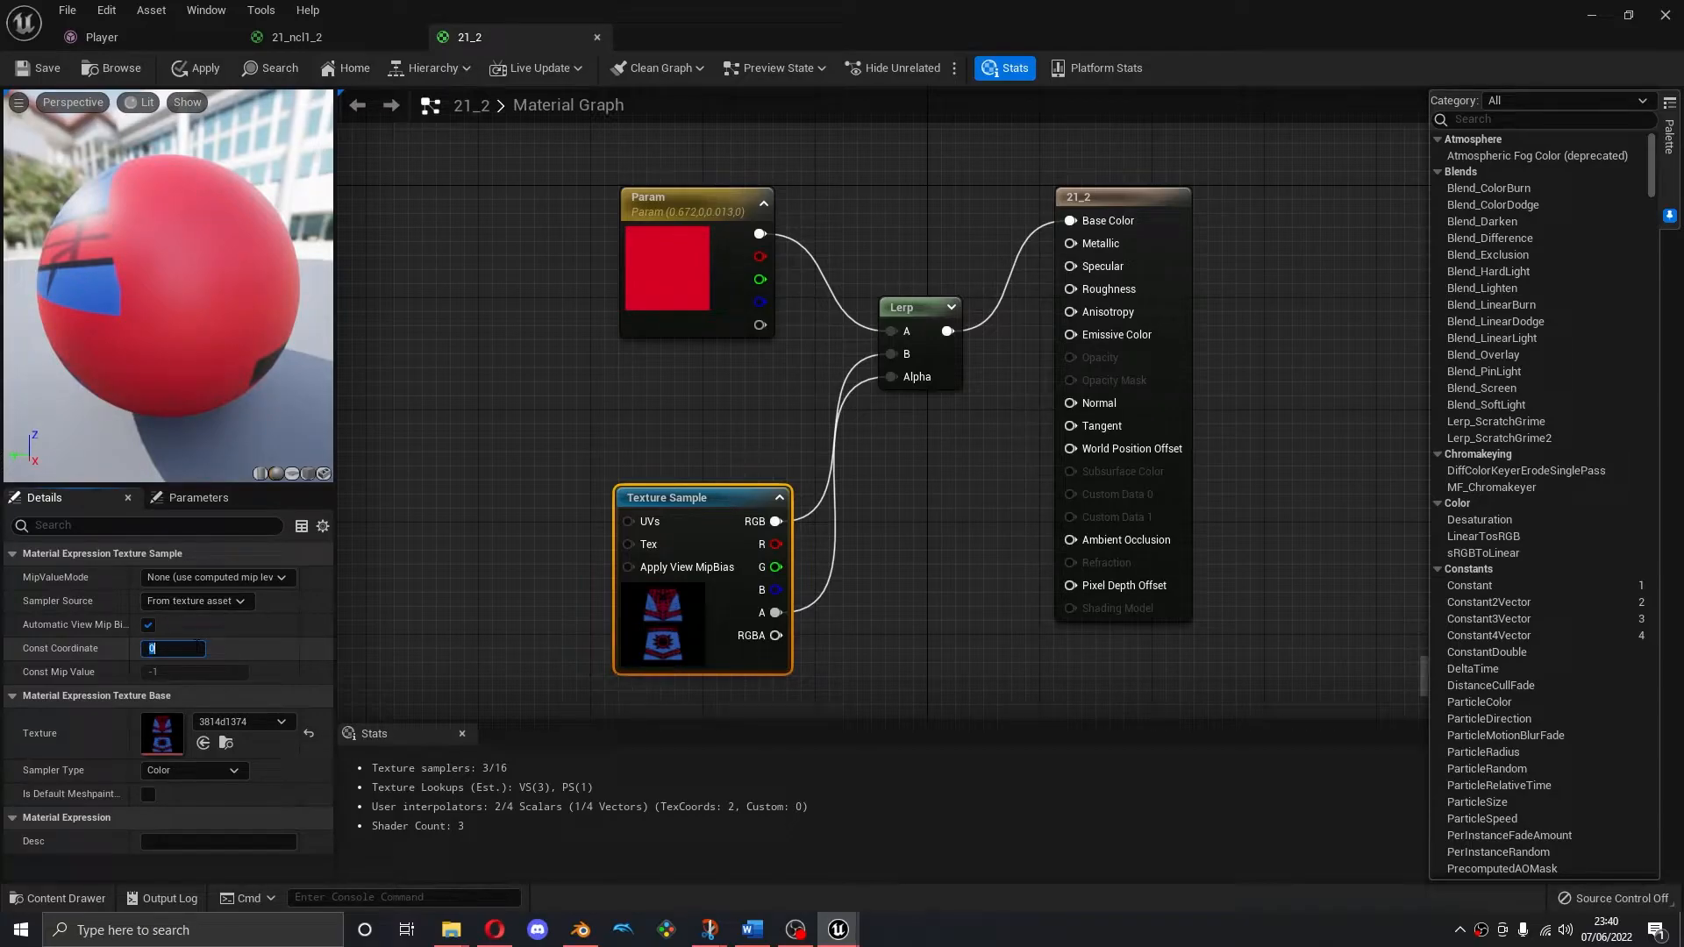
key("Return")
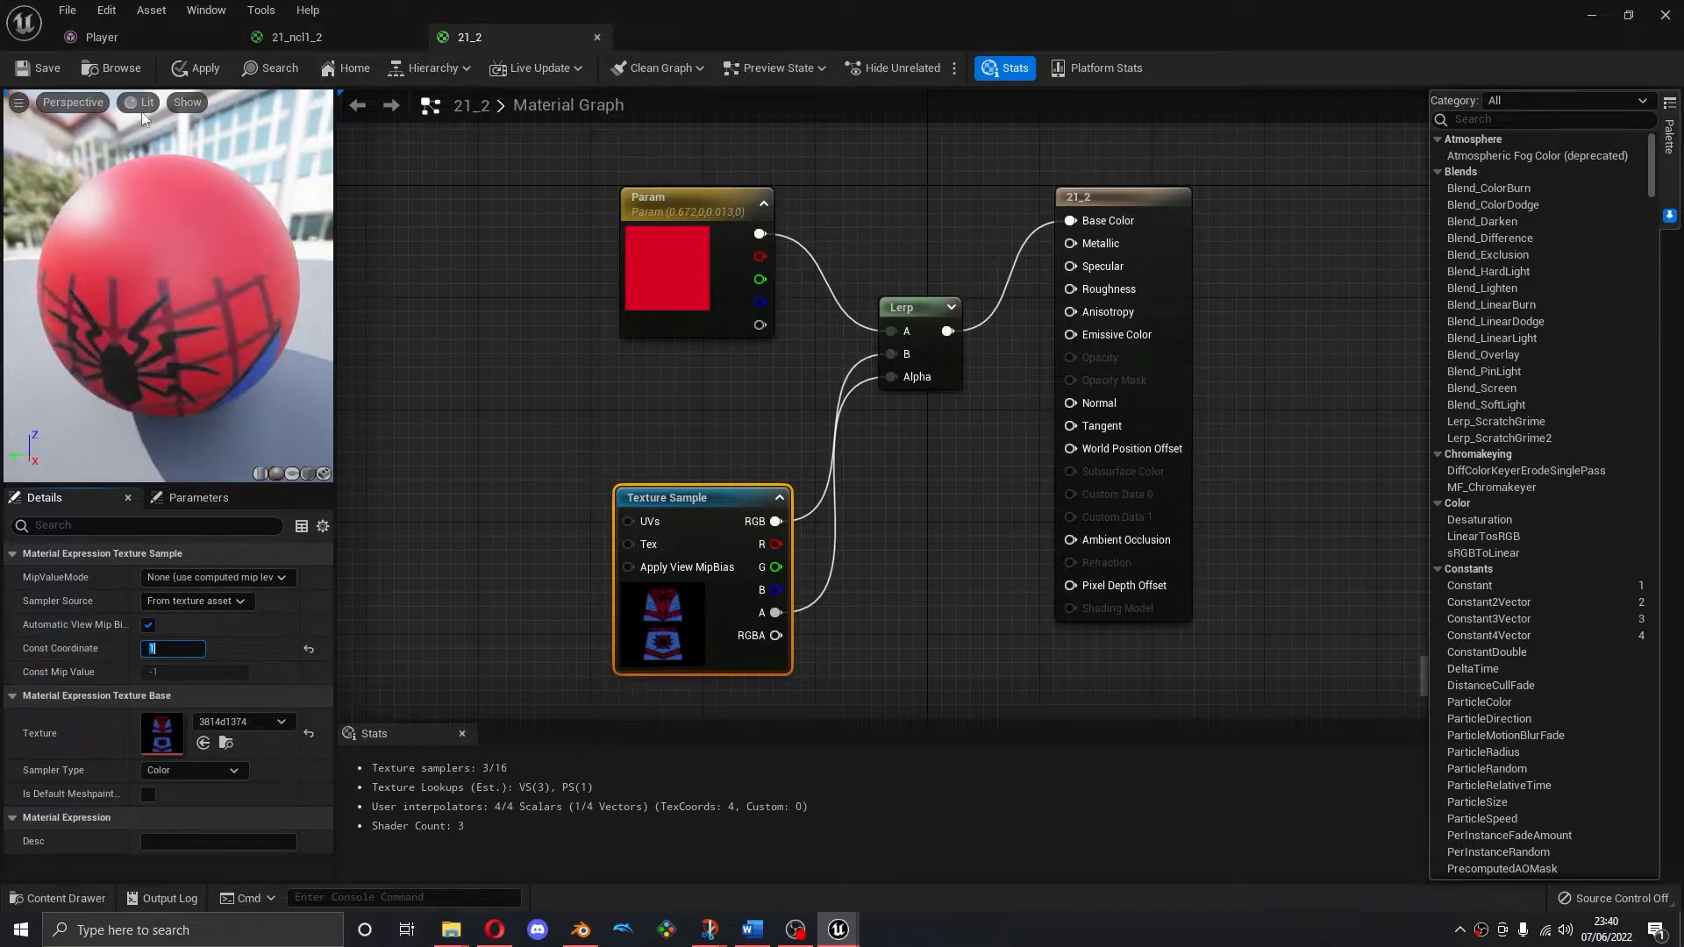
Apply and save the 21_2 material, then check the torso on the Player mesh
left_click(195, 72)
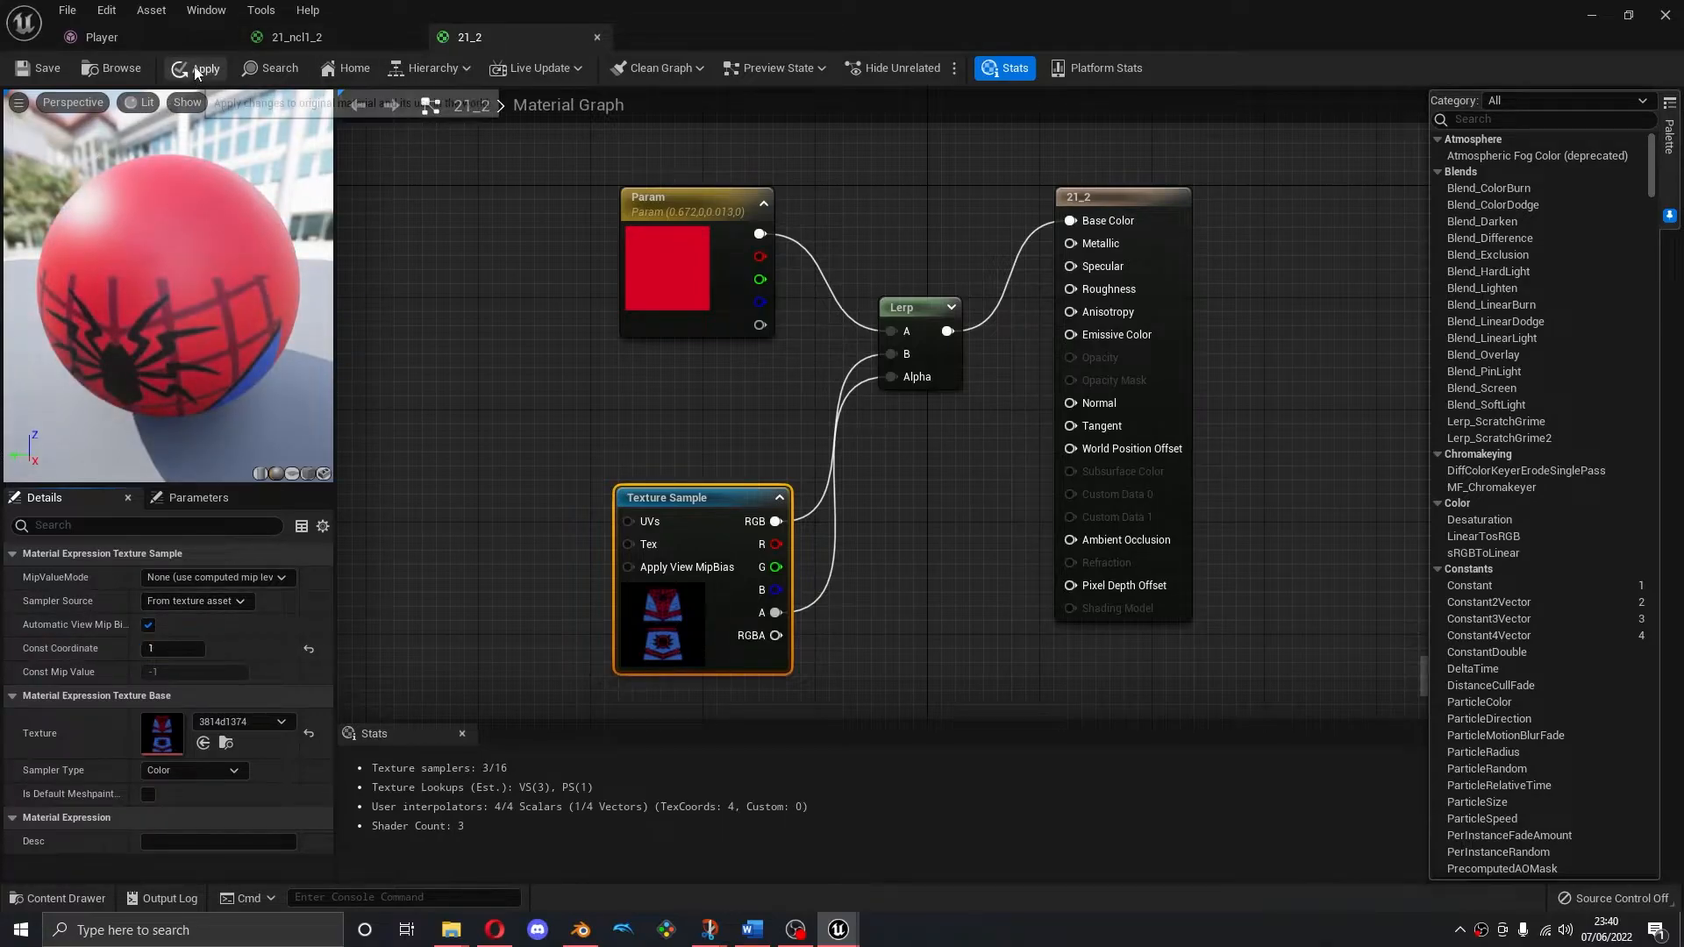
left_click(35, 66)
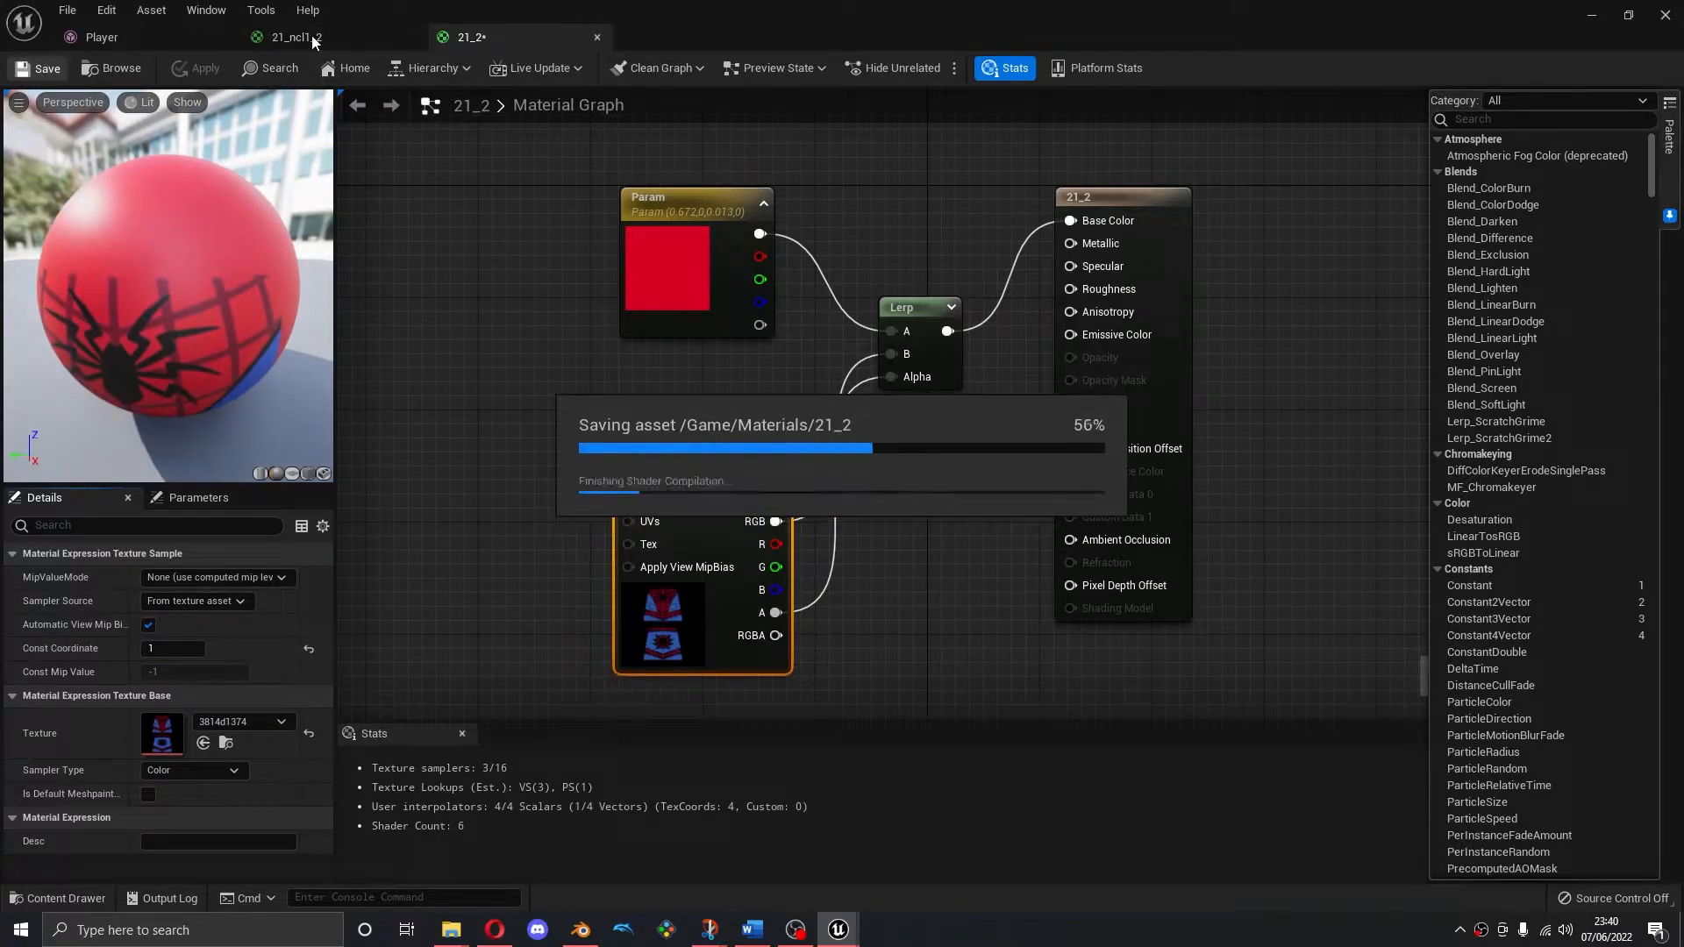
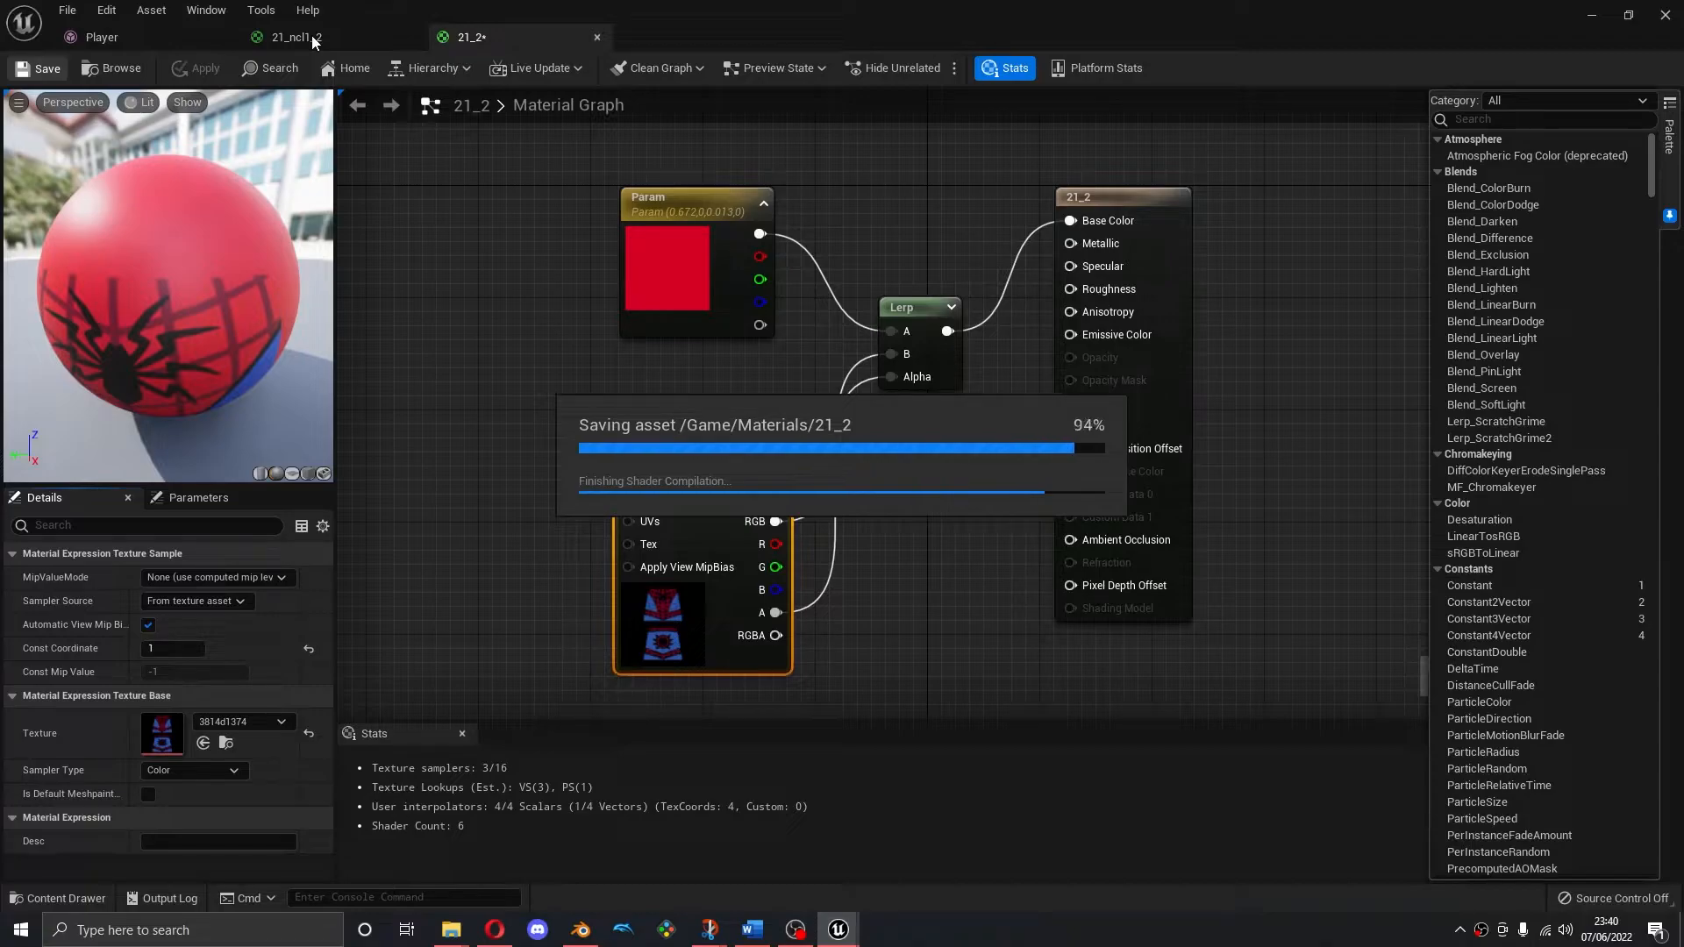
left_click(312, 37)
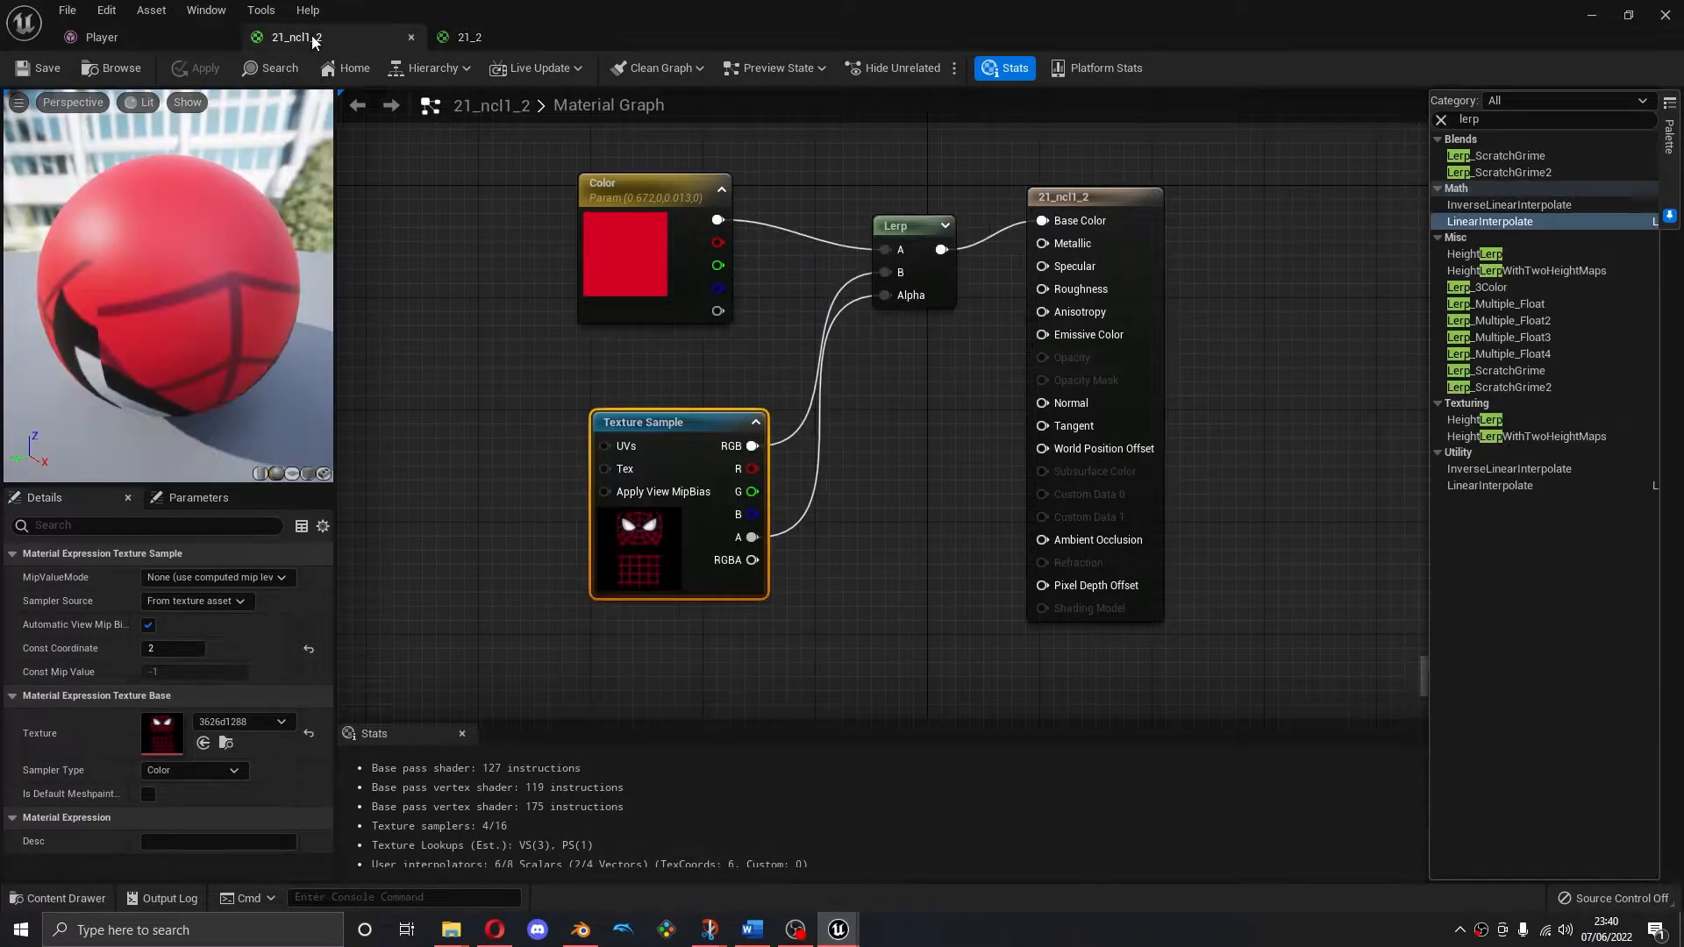
left_click(158, 37)
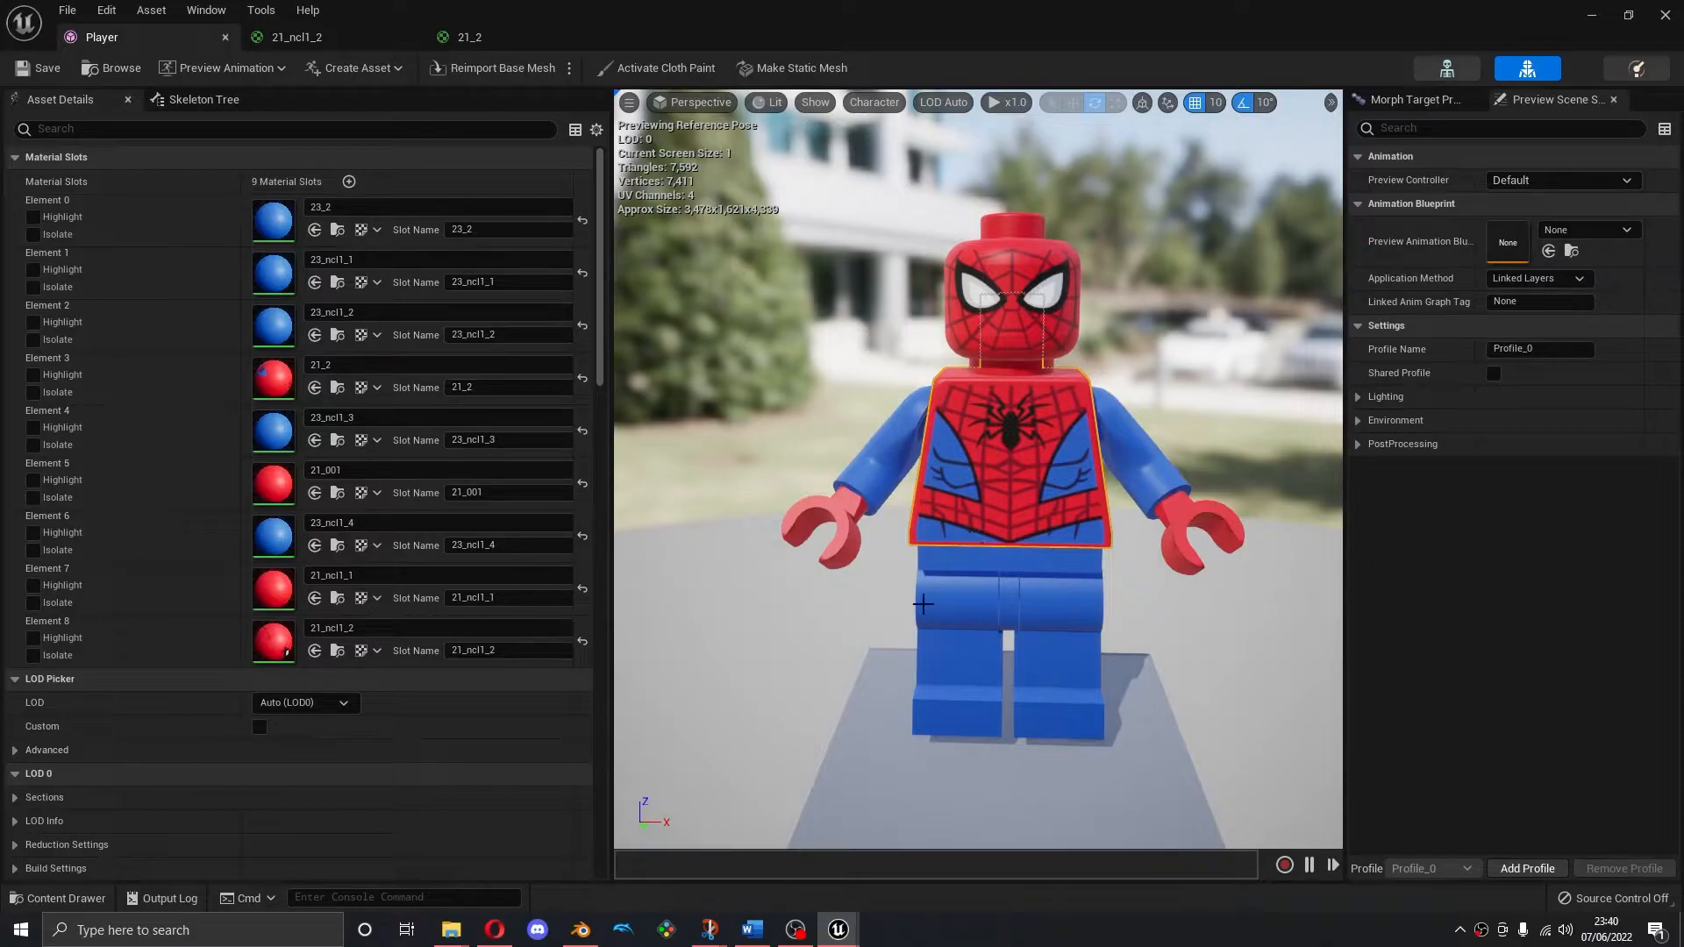
Open the figure's right leg material, 23_ncl1_1, and add a Texture Sample node below its blue Param node
right_click(948, 620)
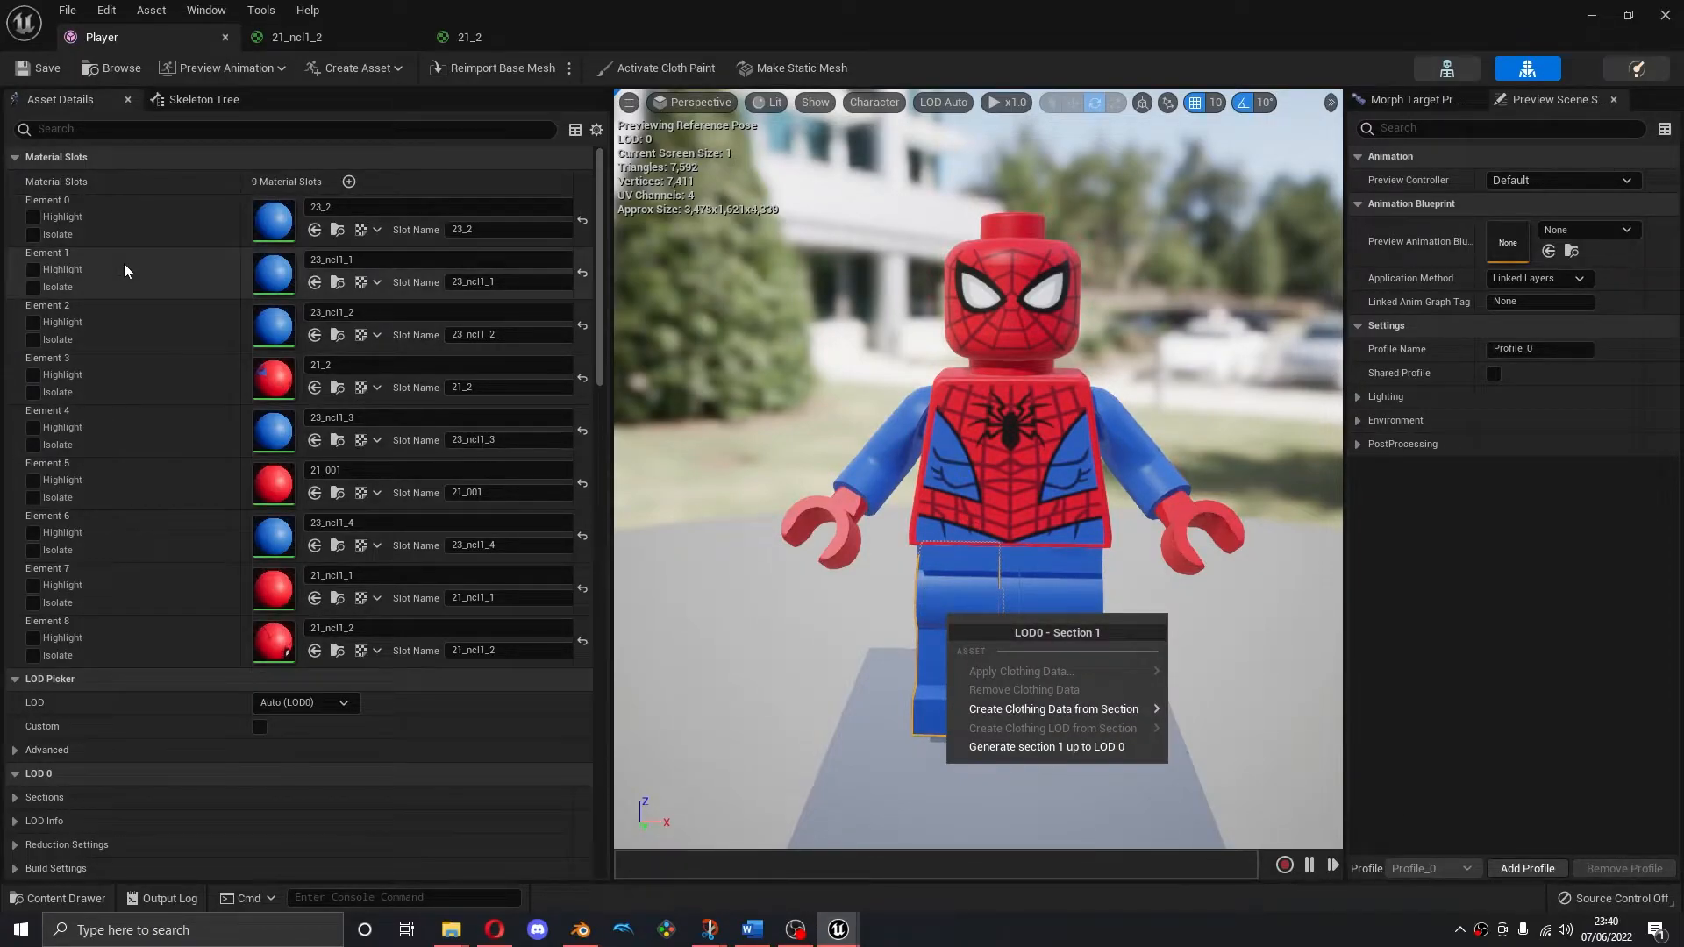
double_click(261, 269)
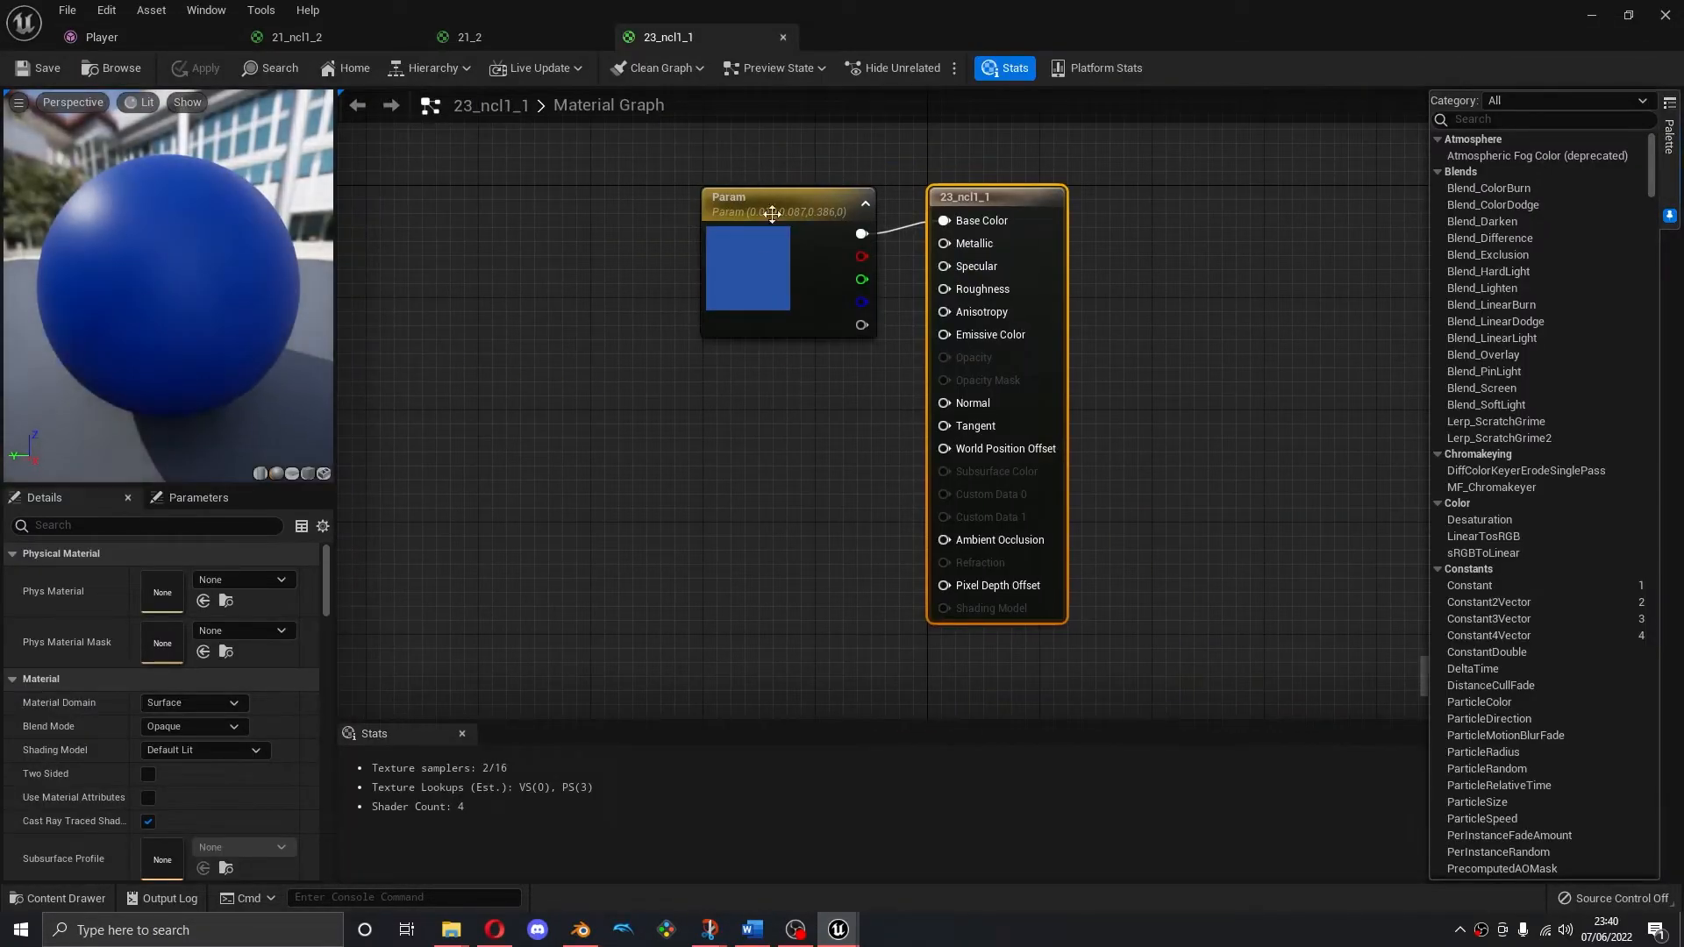
left_click_drag(789, 204, 679, 203)
left_click(712, 513)
right_click(710, 513)
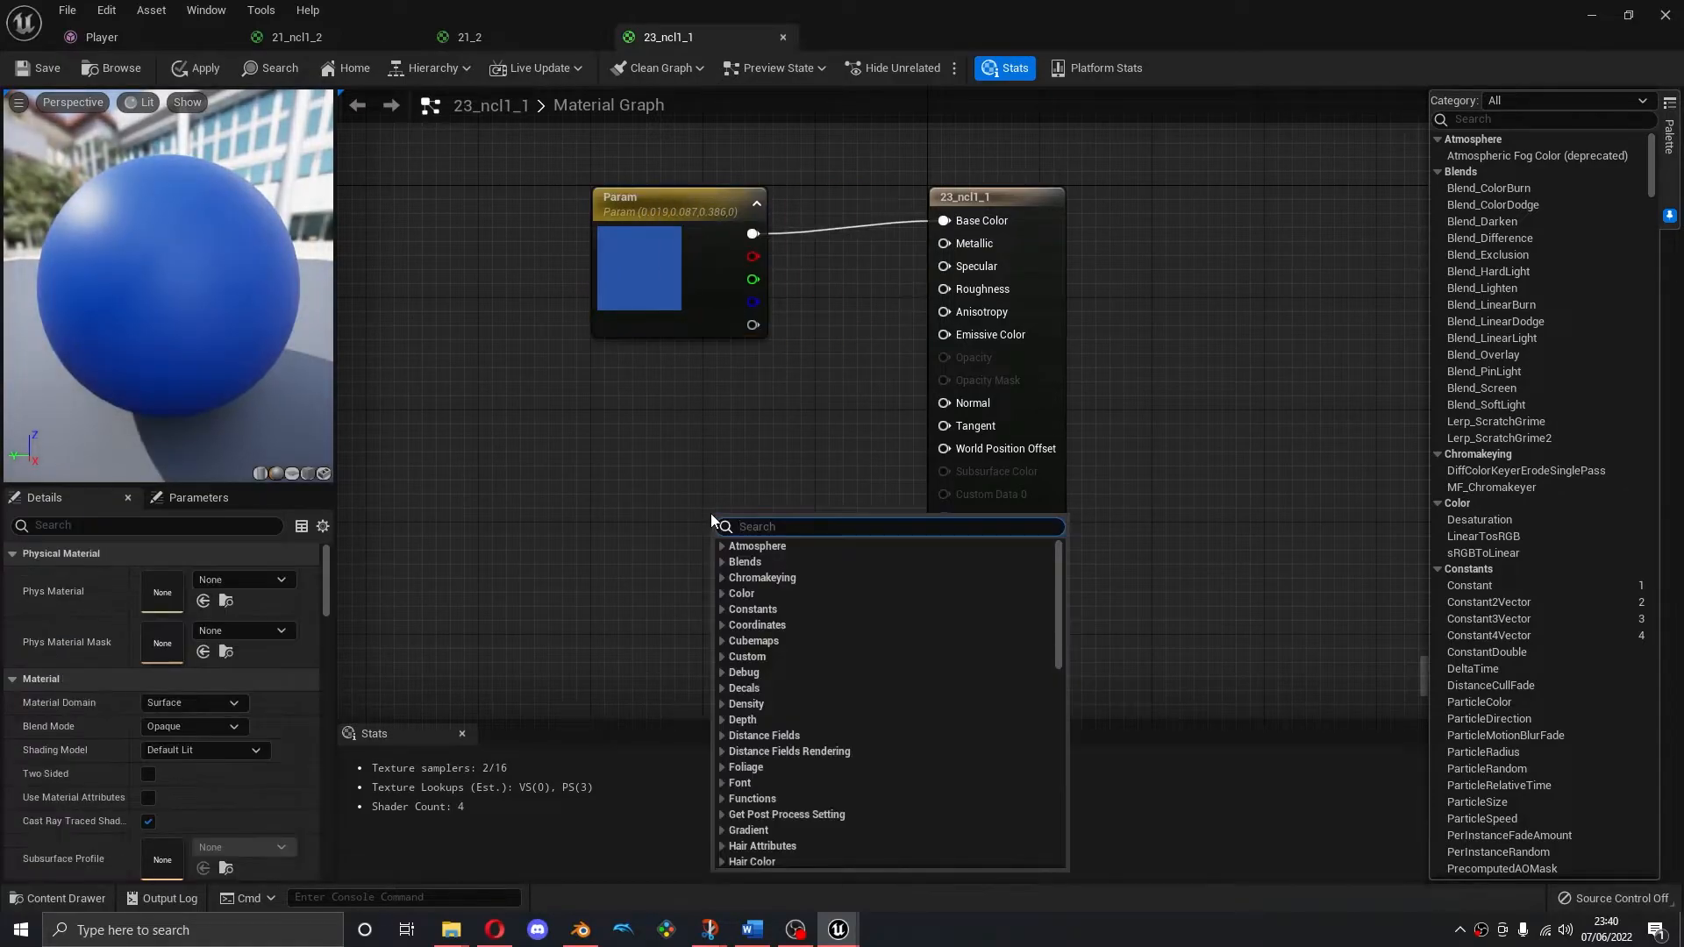
type("texture")
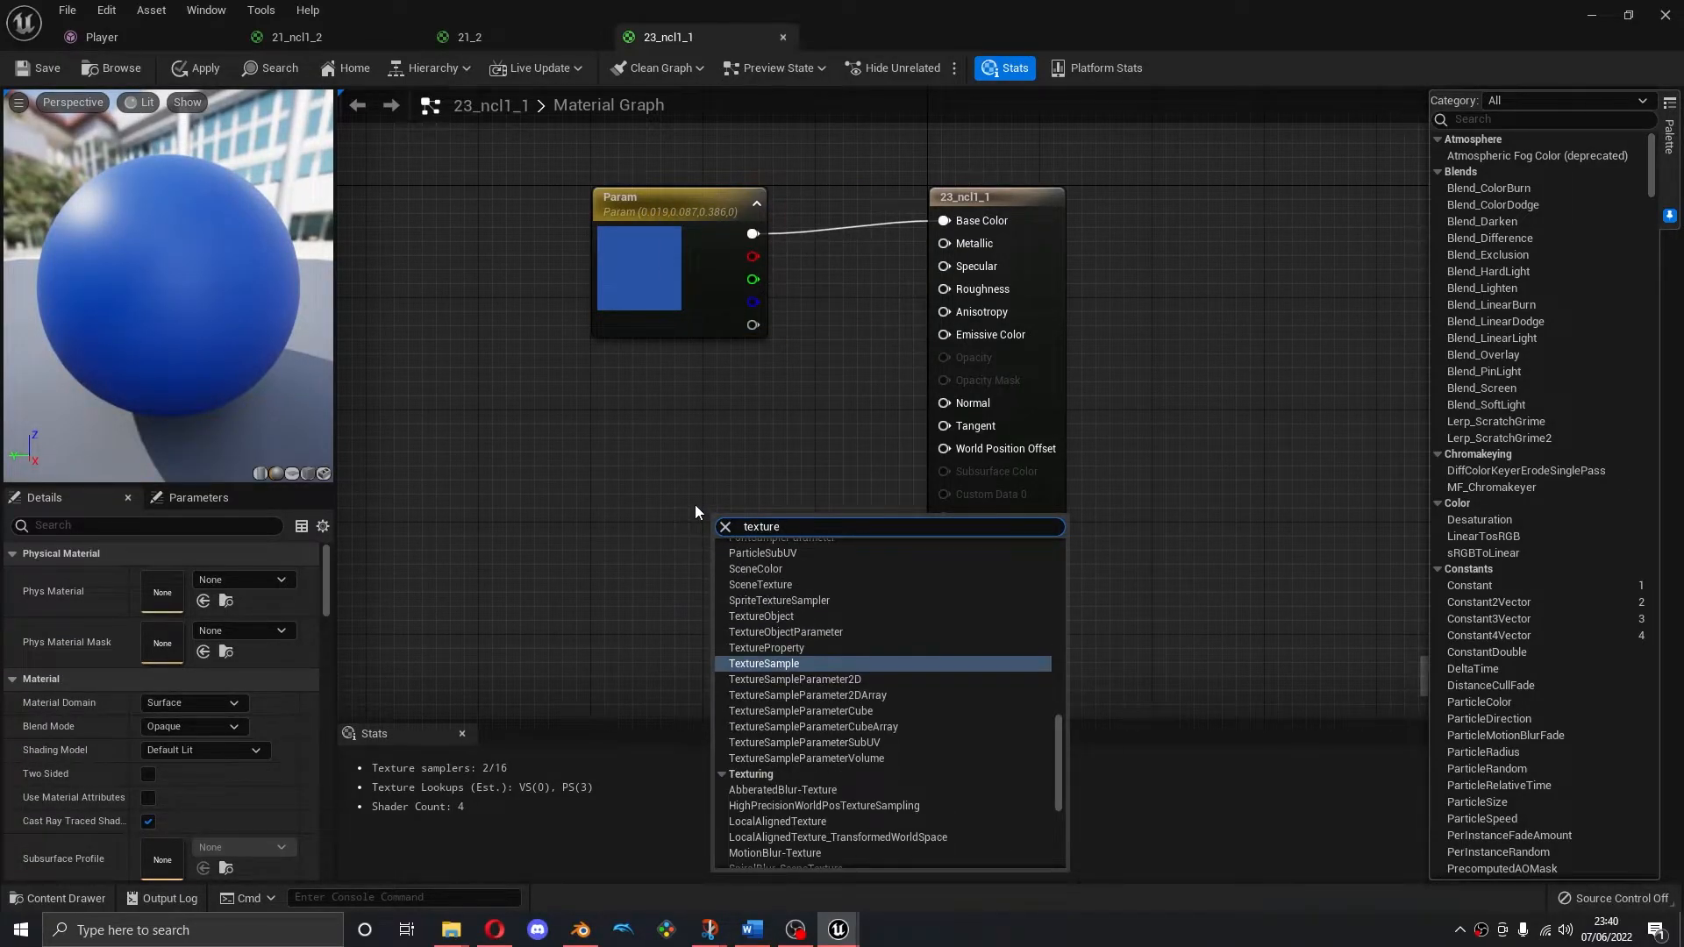
key("Return")
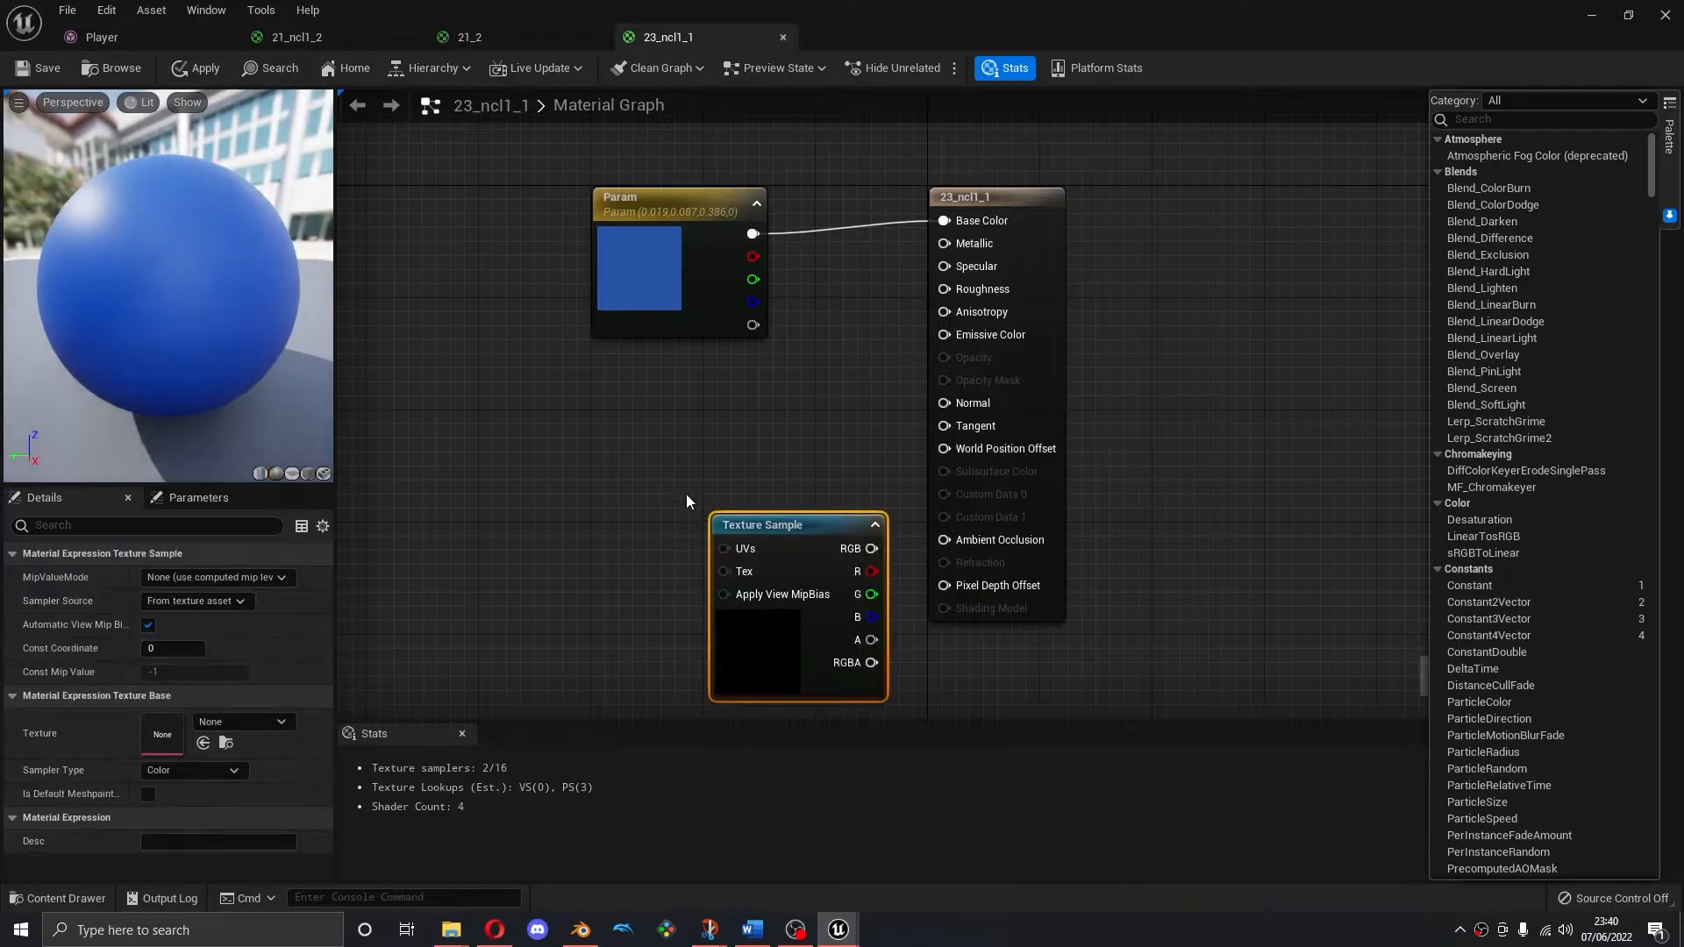
left_click_drag(796, 535, 677, 460)
Add a LinearInterpolate in 23_ncl1_1 with Param into A, texture RGB into B, alpha into Alpha, and its output into Base Color
left_click_drag(752, 233, 856, 325)
type("lerp")
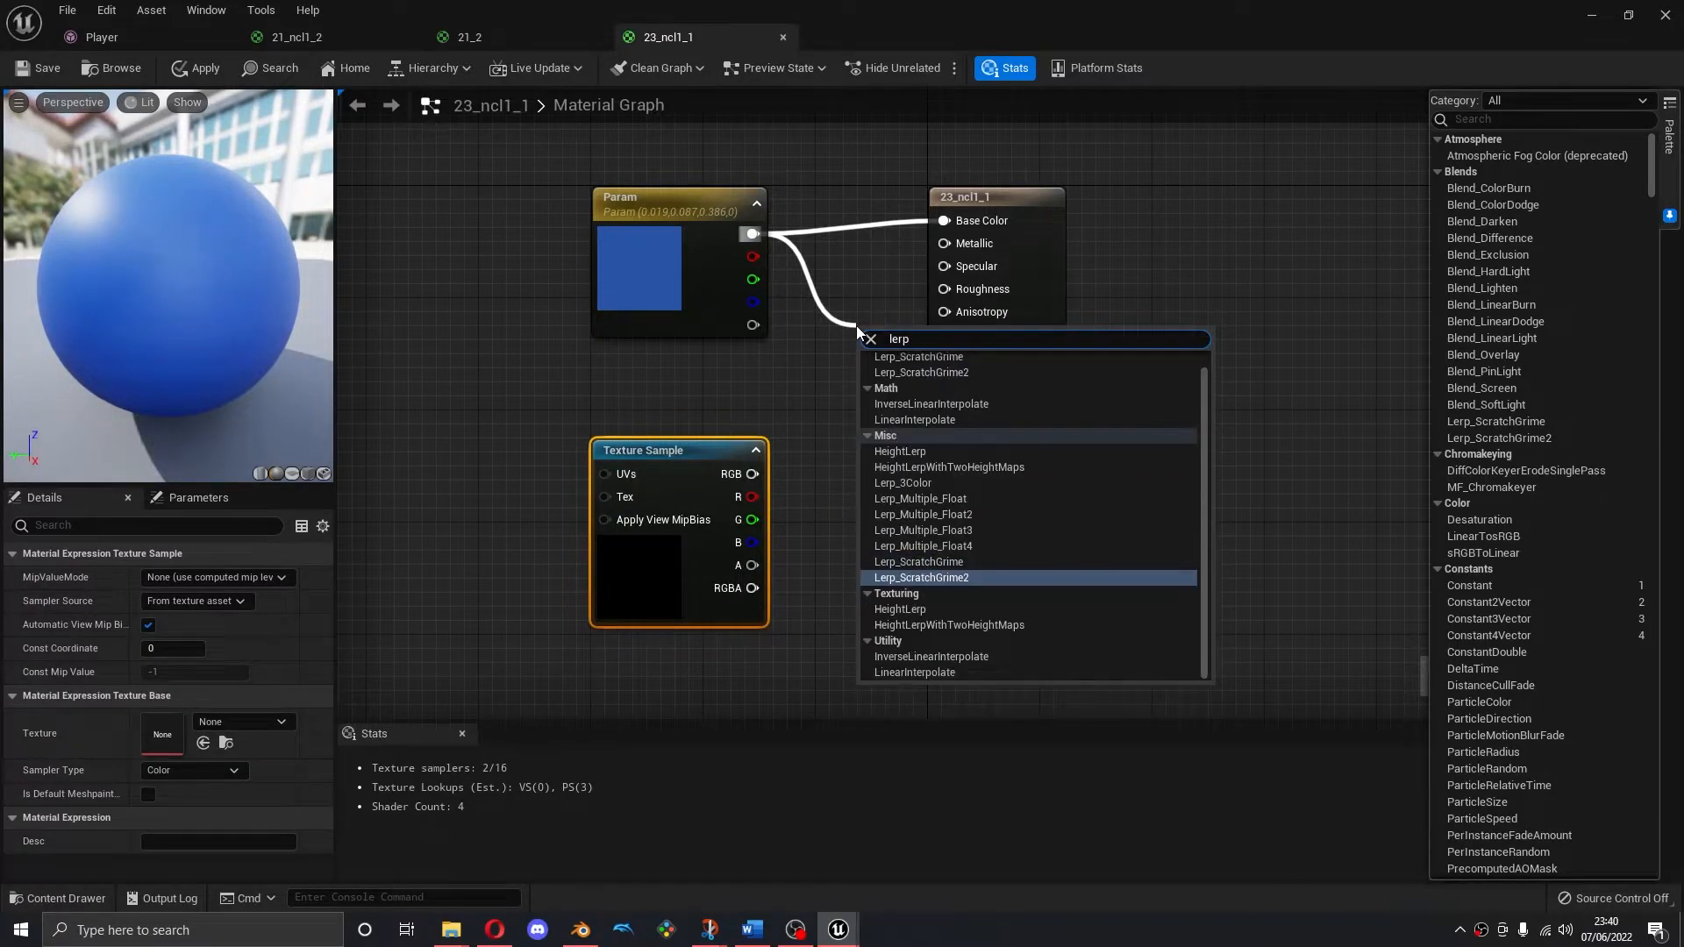
left_click(940, 419)
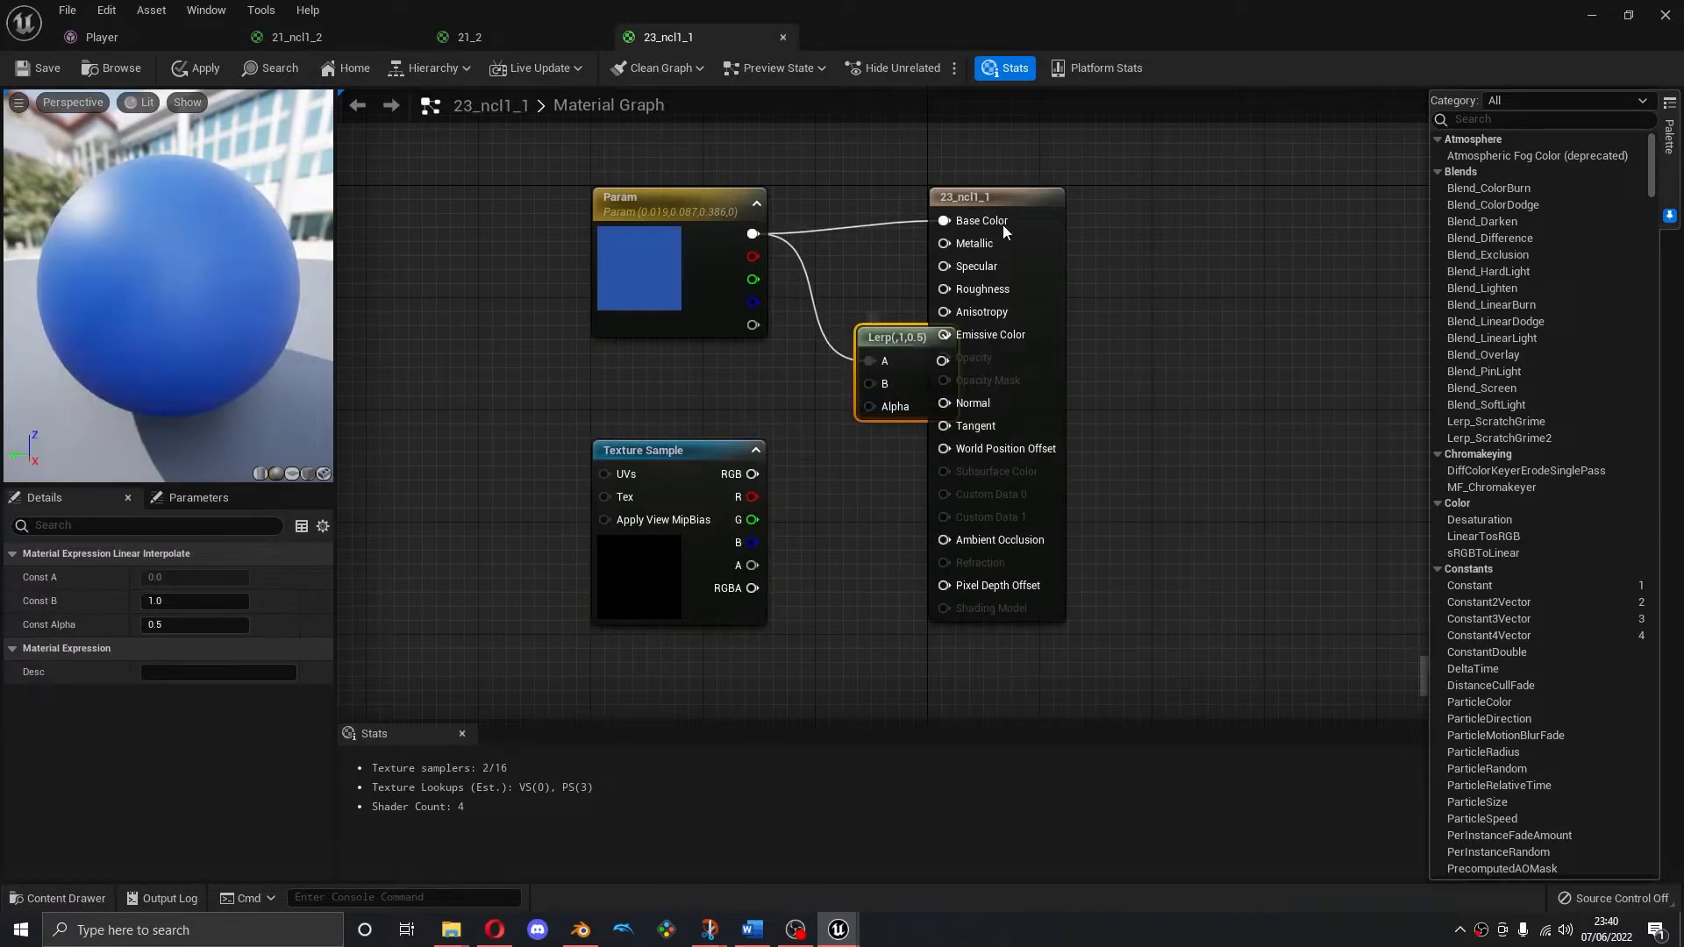
left_click_drag(1001, 225, 1071, 208)
left_click_drag(943, 361, 1027, 207)
left_click_drag(752, 473, 751, 568)
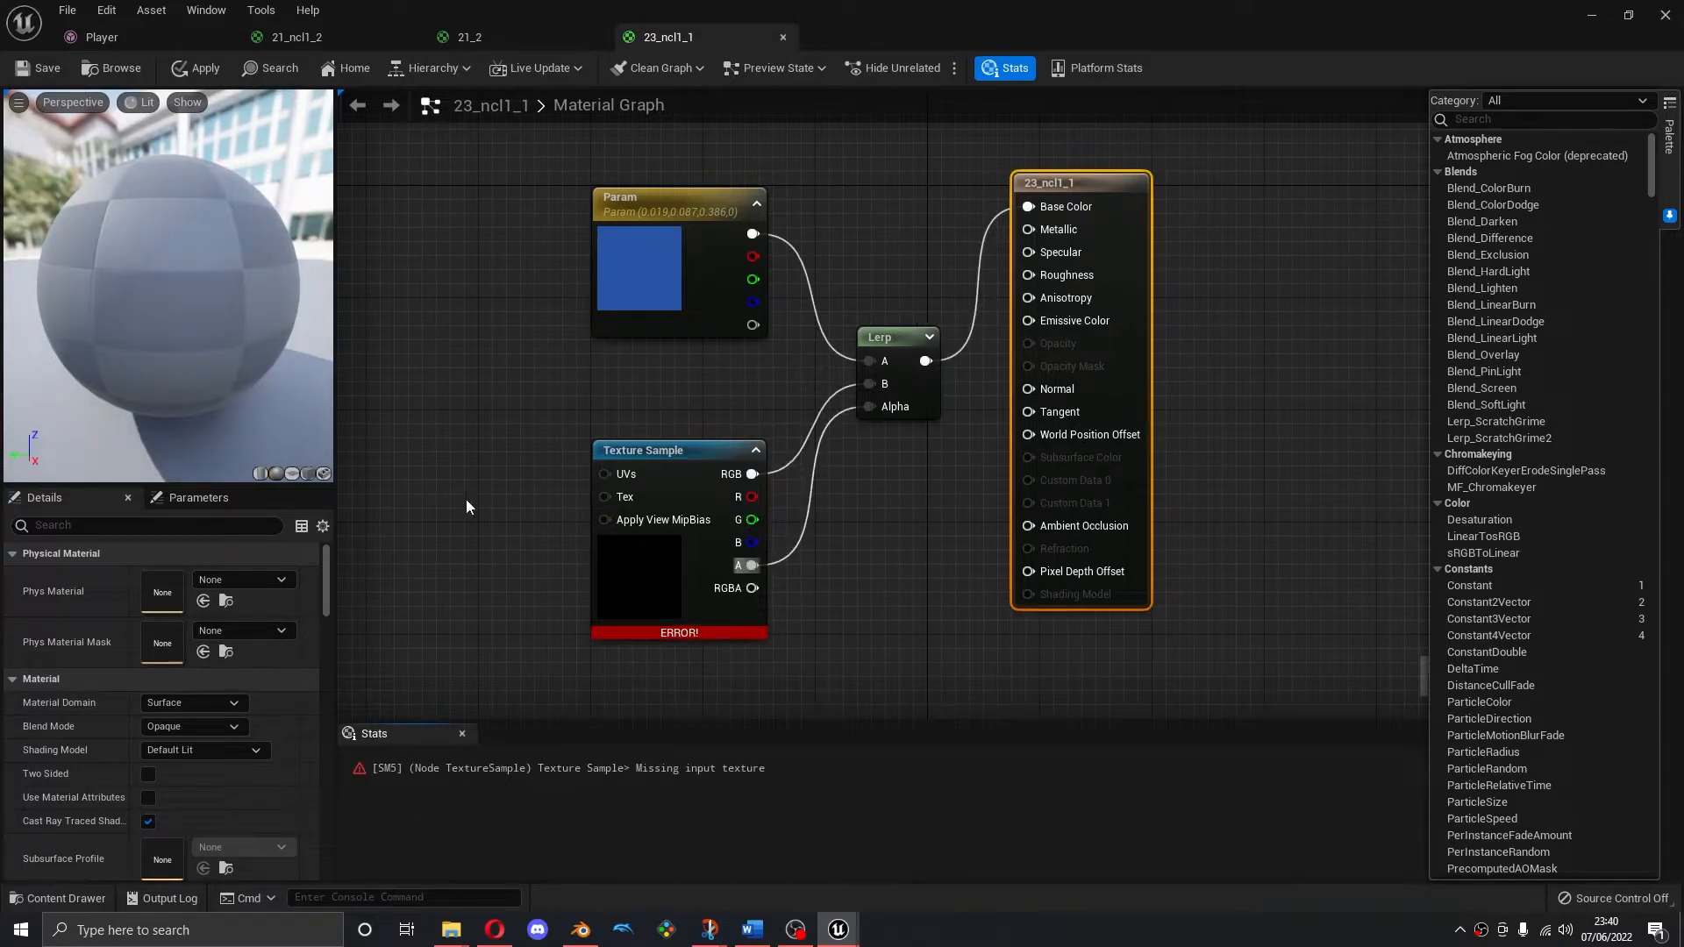
Assign texture 20932d65 to the leg's Texture Sample, apply the 23_ncl1_1 material and check the leg on the Player mesh
left_click(661, 477)
left_click(242, 720)
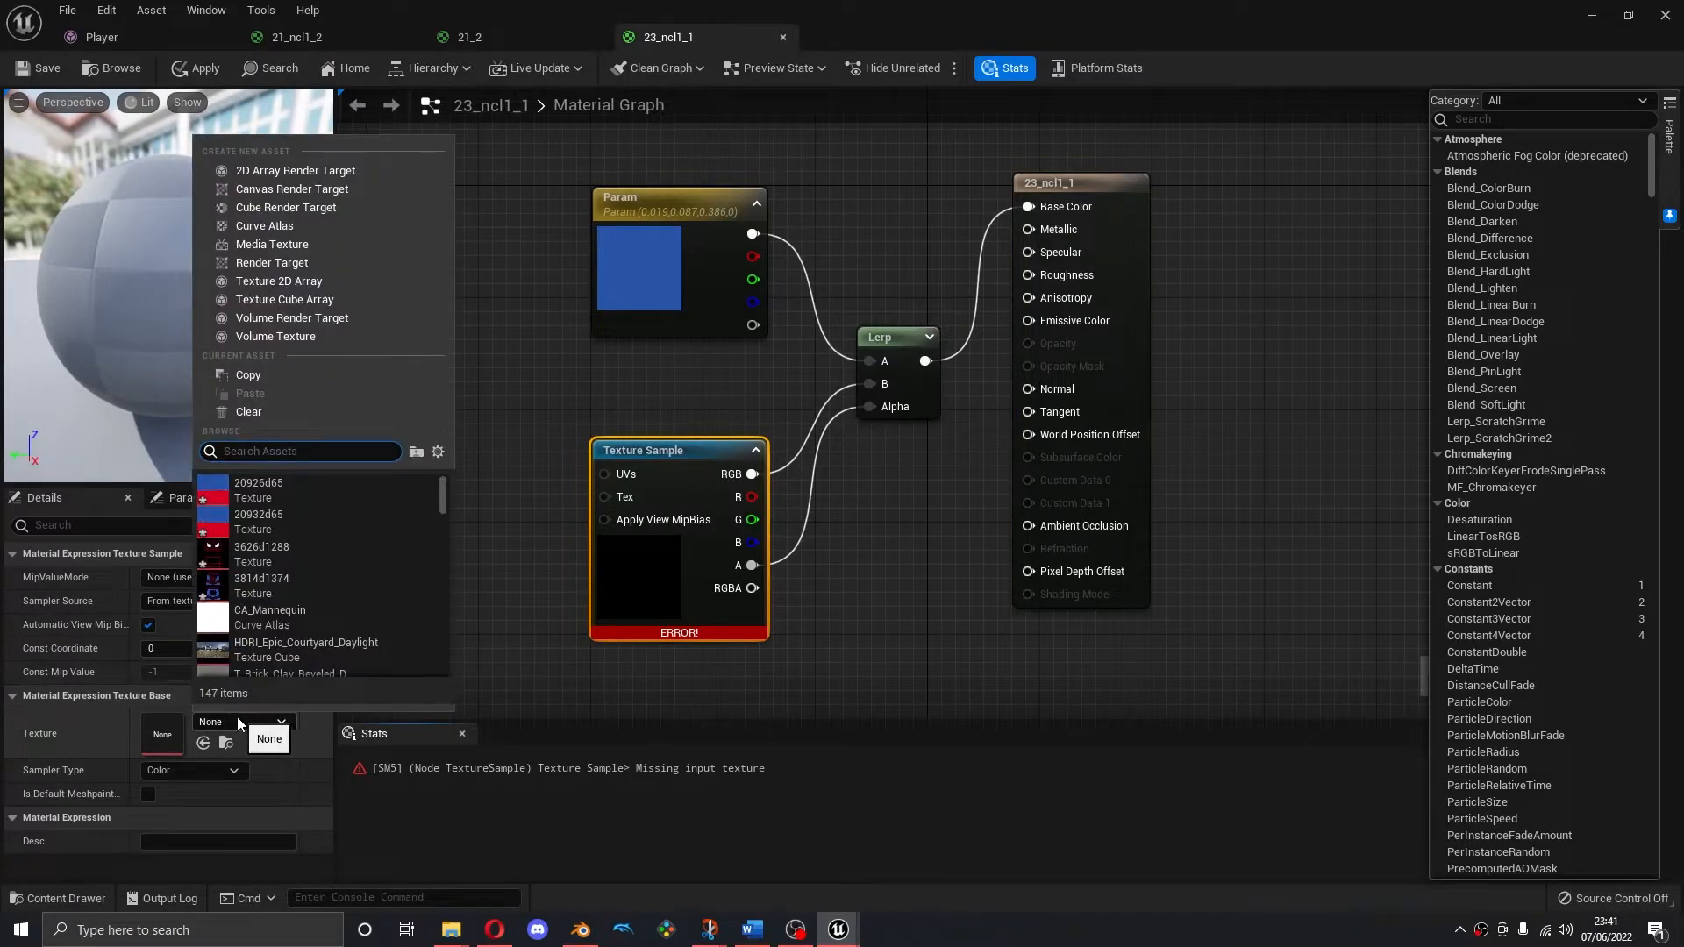
left_click(264, 518)
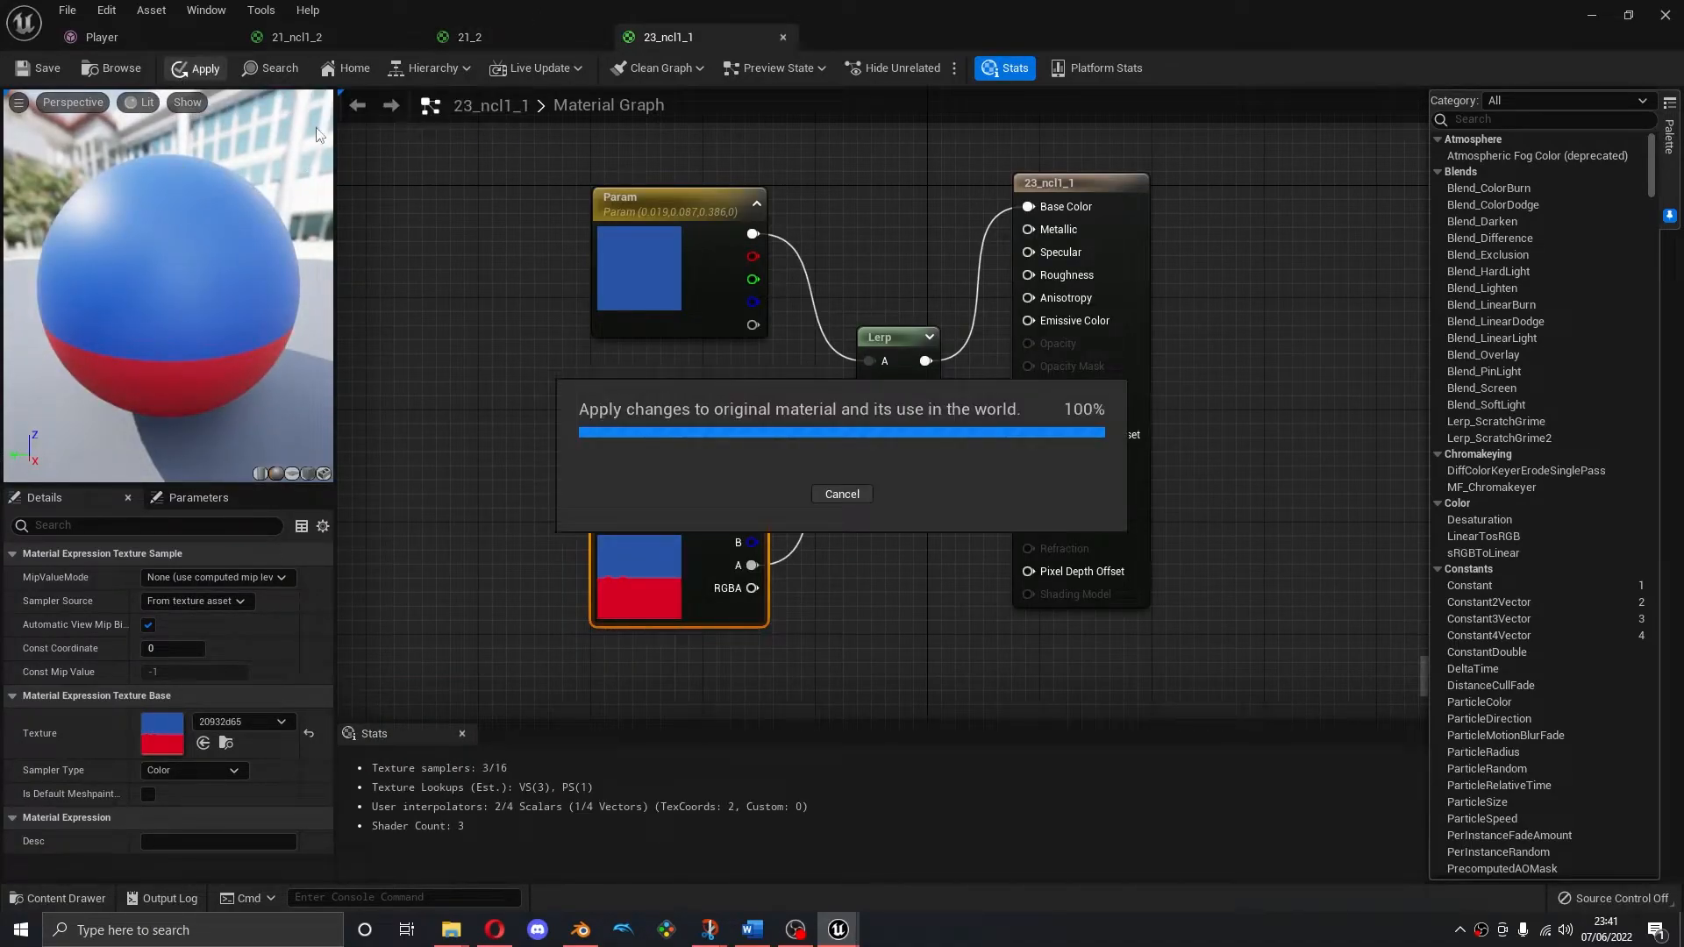
left_click(502, 37)
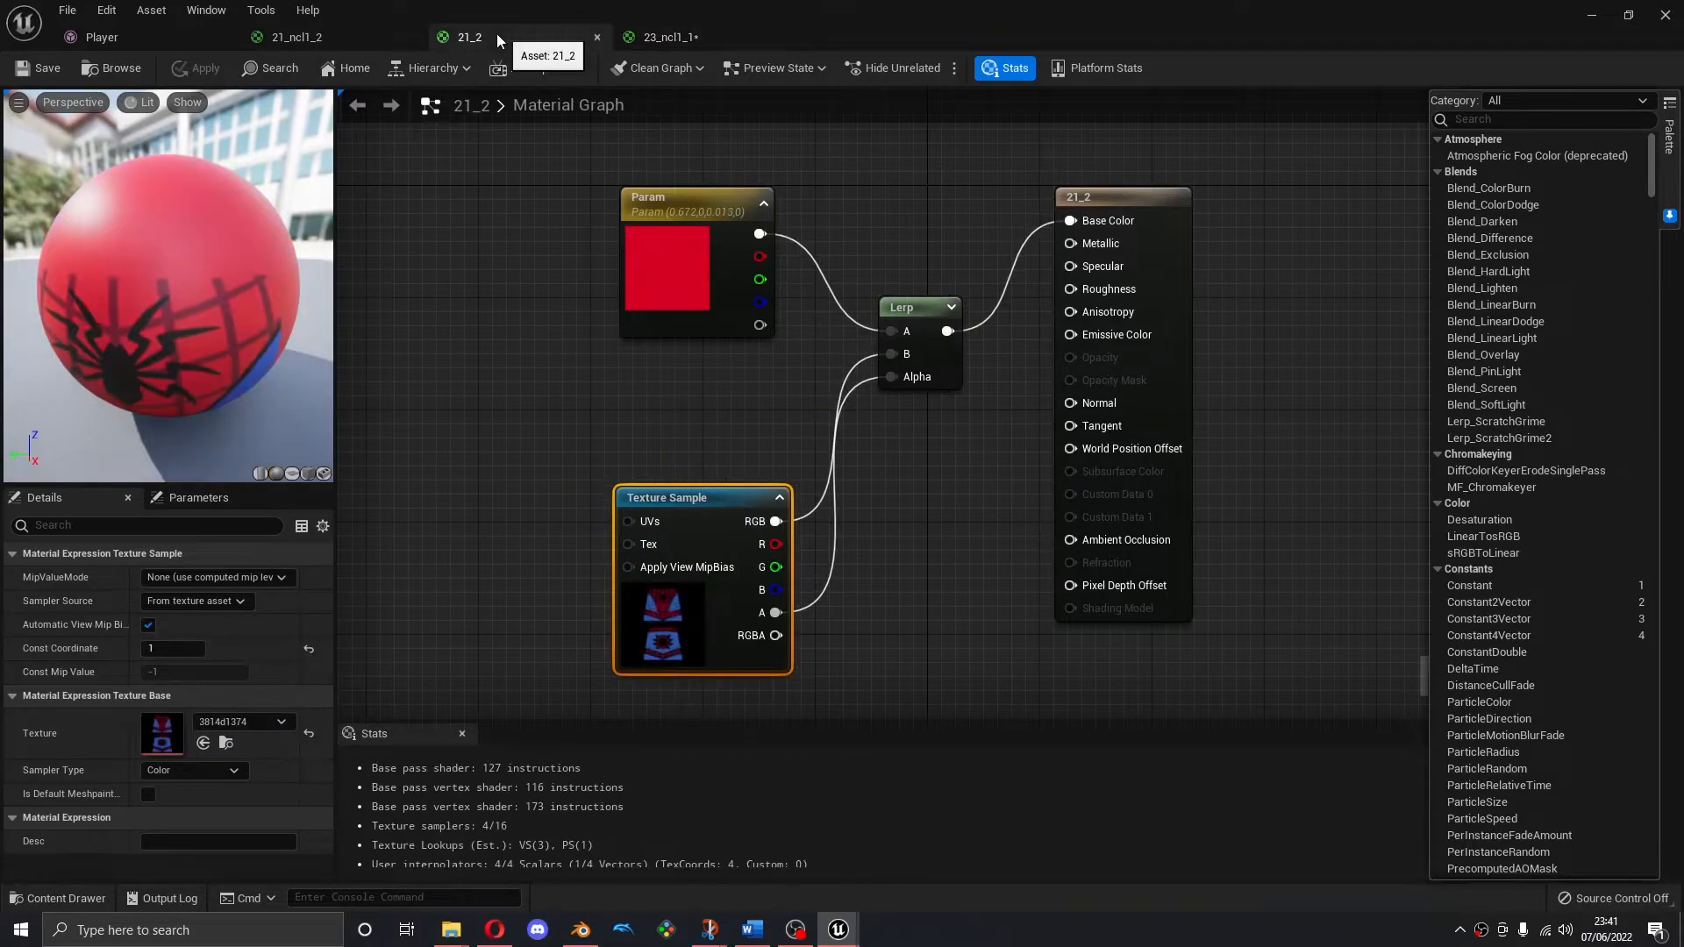
left_click(179, 39)
mouse_move(1038, 569)
right_mouse_down()
mouse_move(1161, 581)
mouse_move(1046, 583)
right_mouse_up()
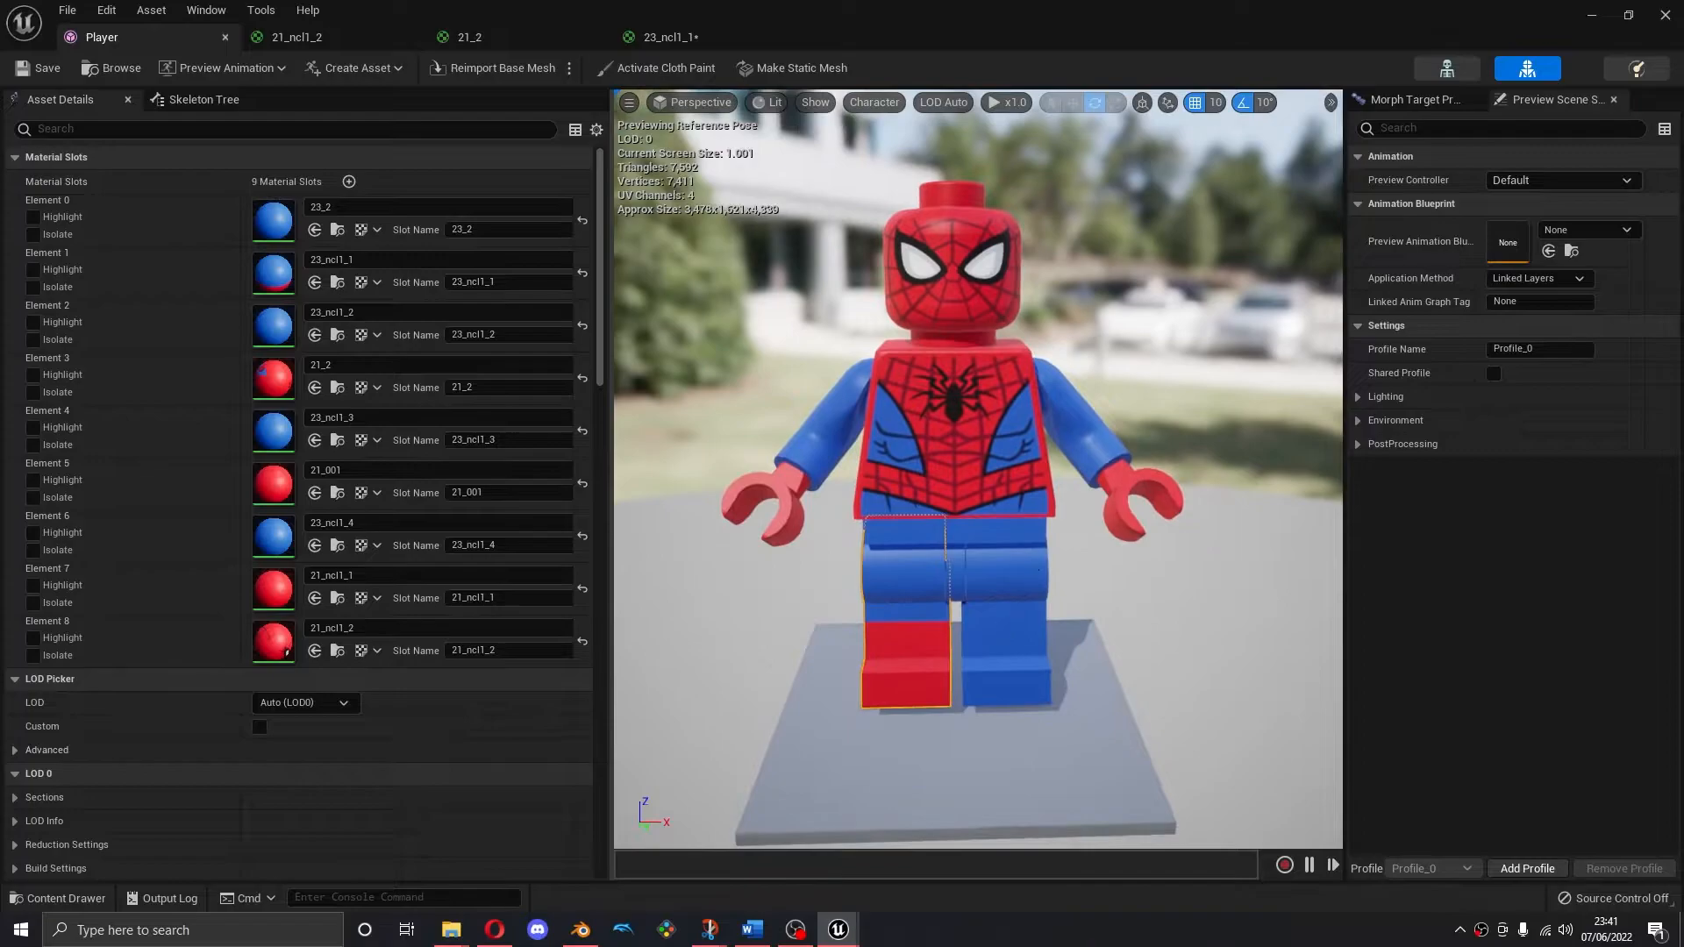
Examine the back of the Player mesh's legs and compare them with the 23_ncl1_1 material graph
left_click(219, 99)
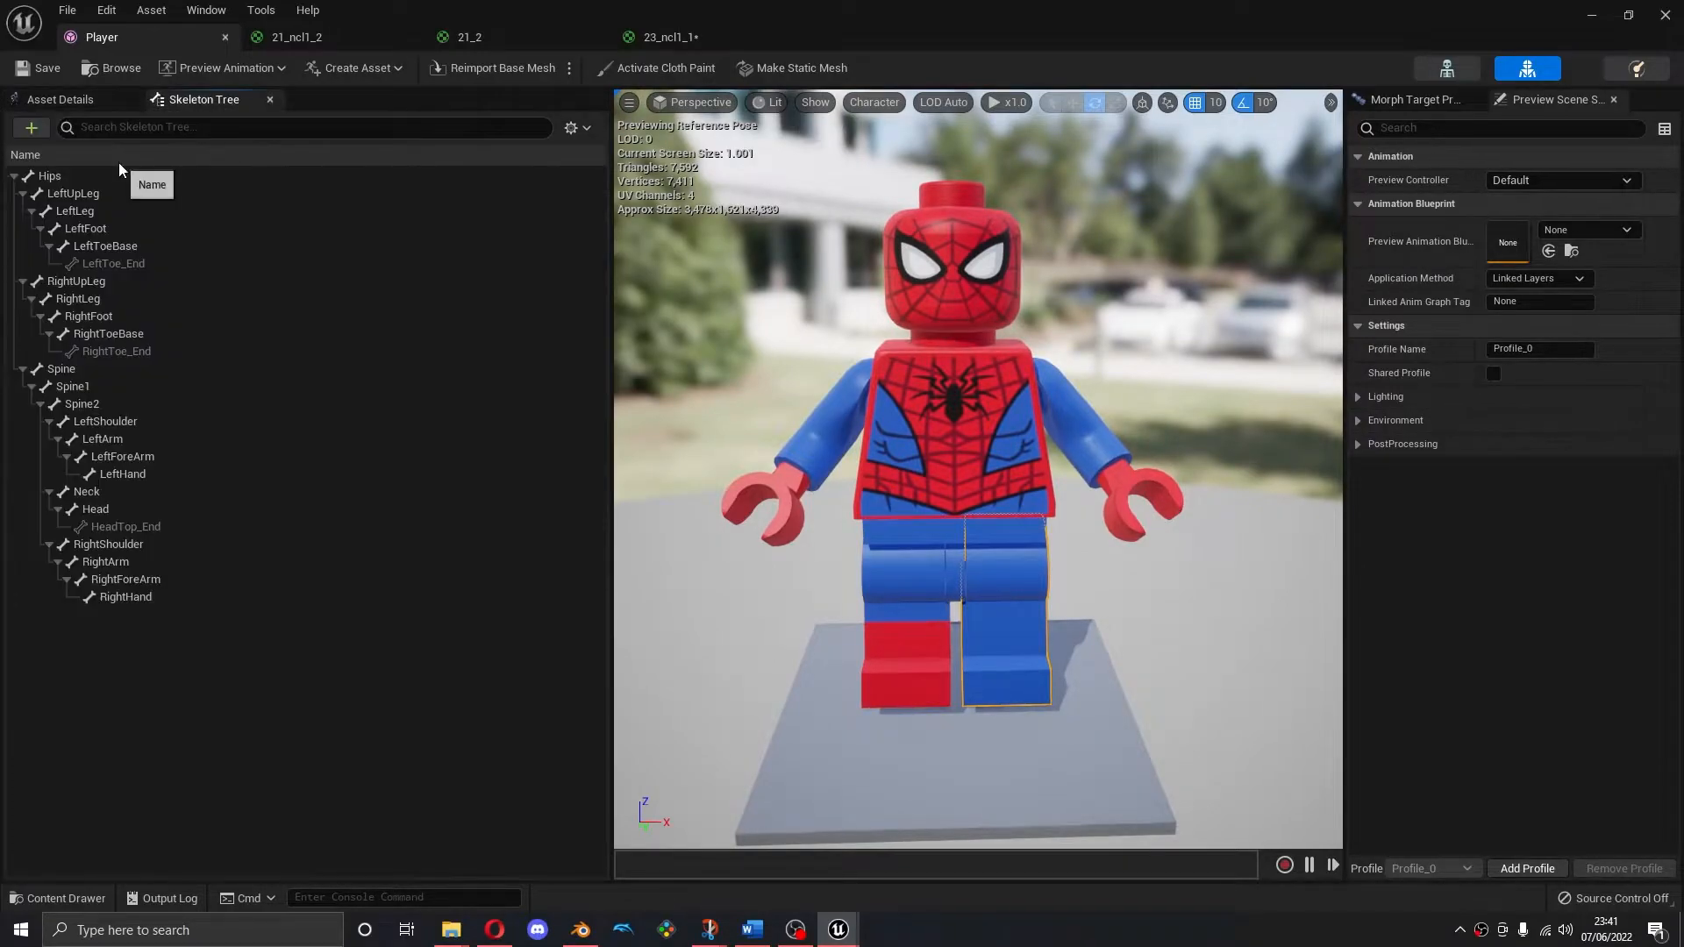
left_click(89, 178)
mouse_move(866, 491)
left_mouse_down()
mouse_move(965, 495)
mouse_move(1009, 556)
mouse_move(860, 514)
left_mouse_up()
scroll(1184, 727, "up", 1)
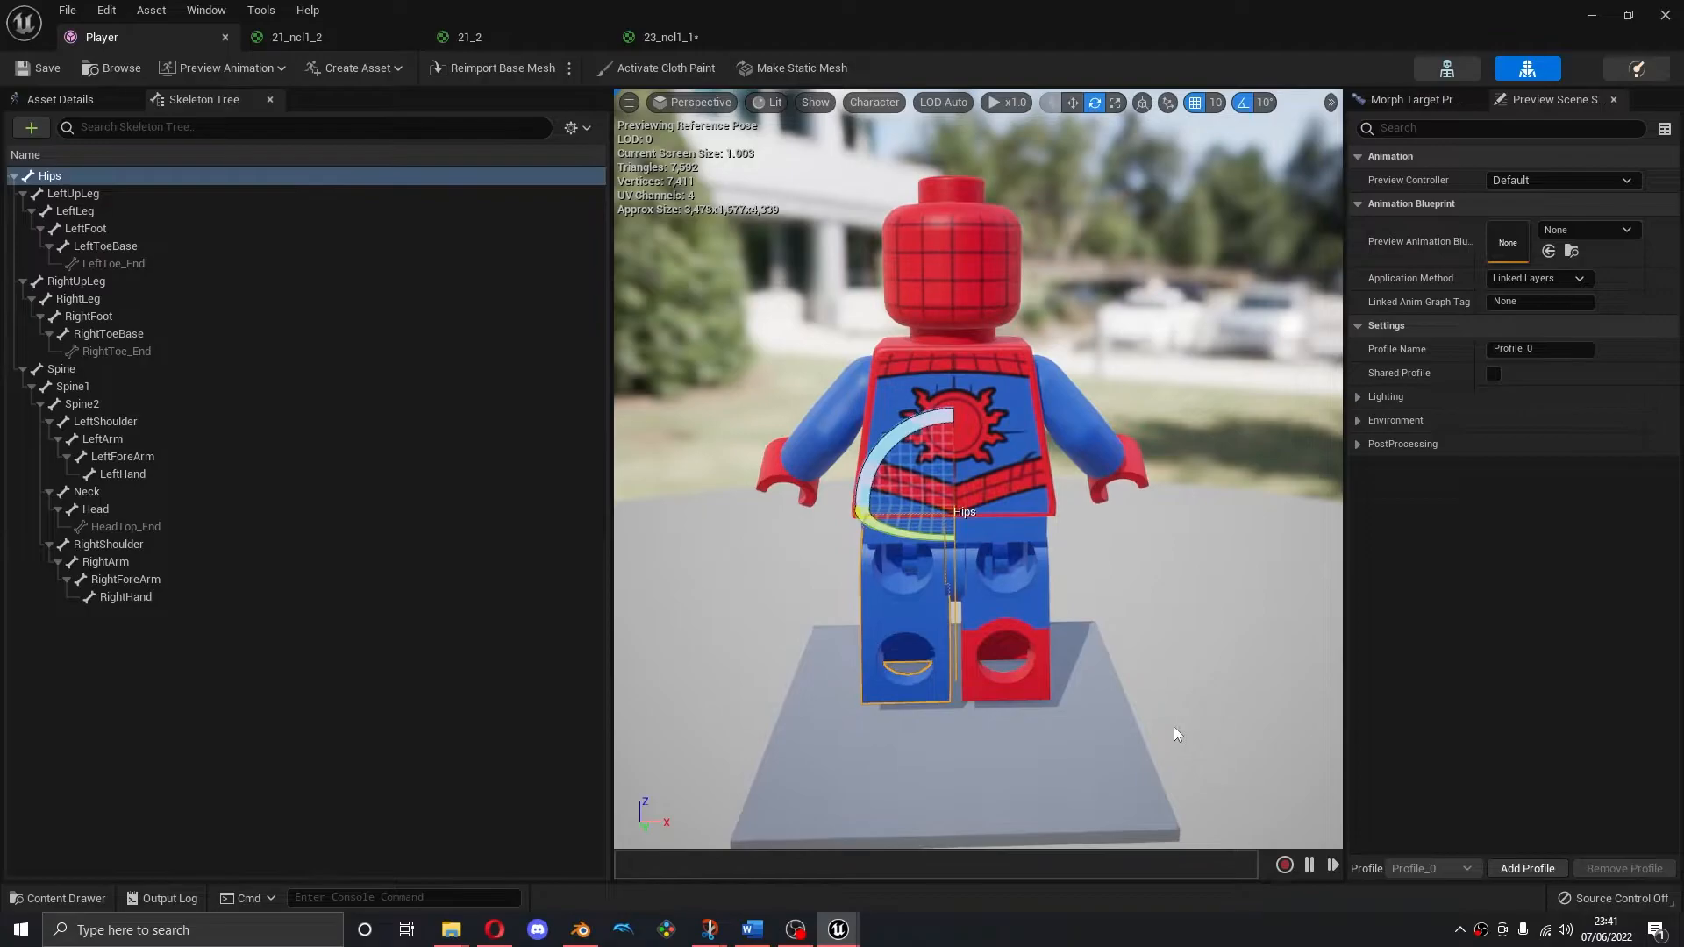
left_click(1009, 686)
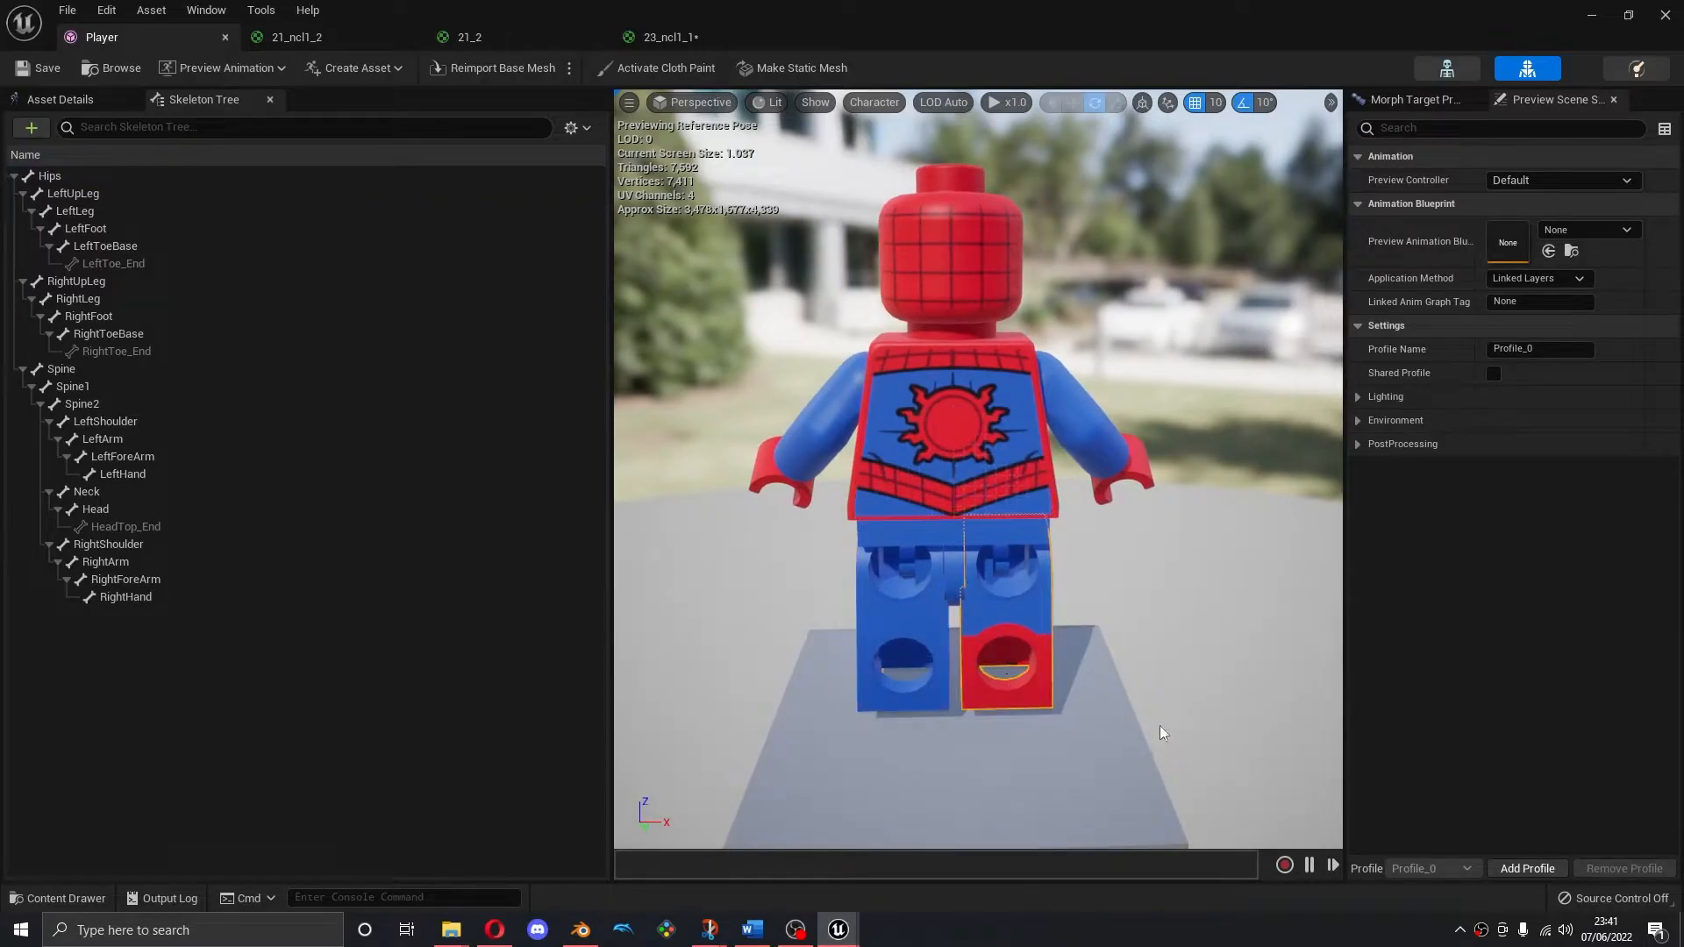
left_click(640, 39)
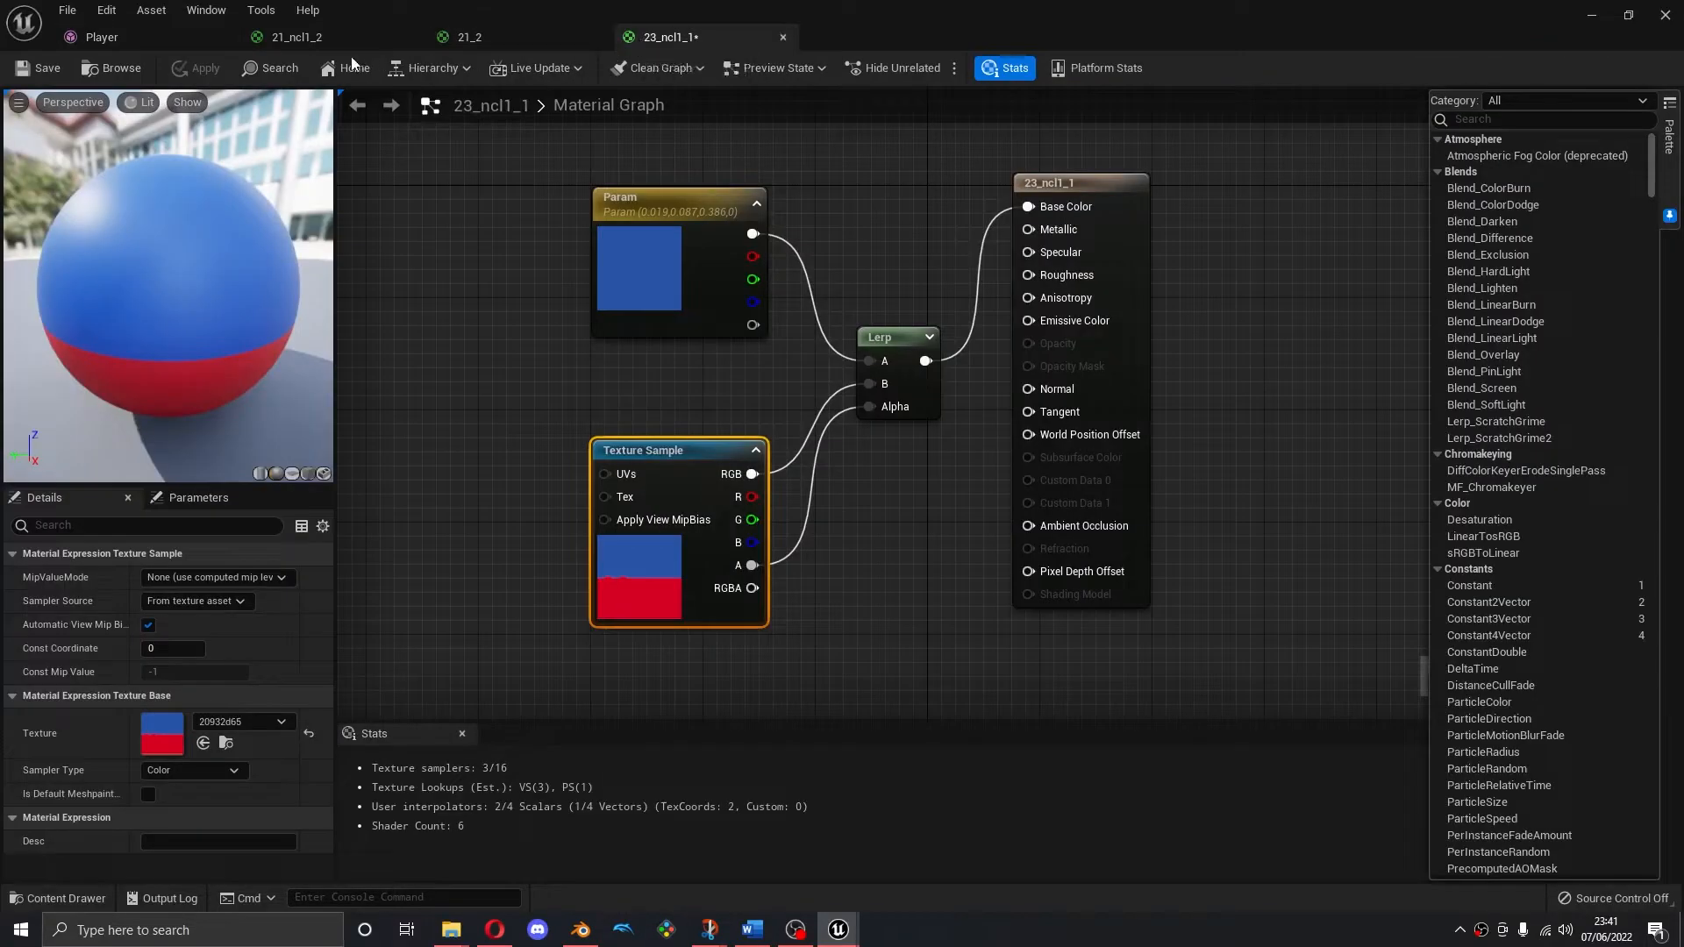
left_click(142, 37)
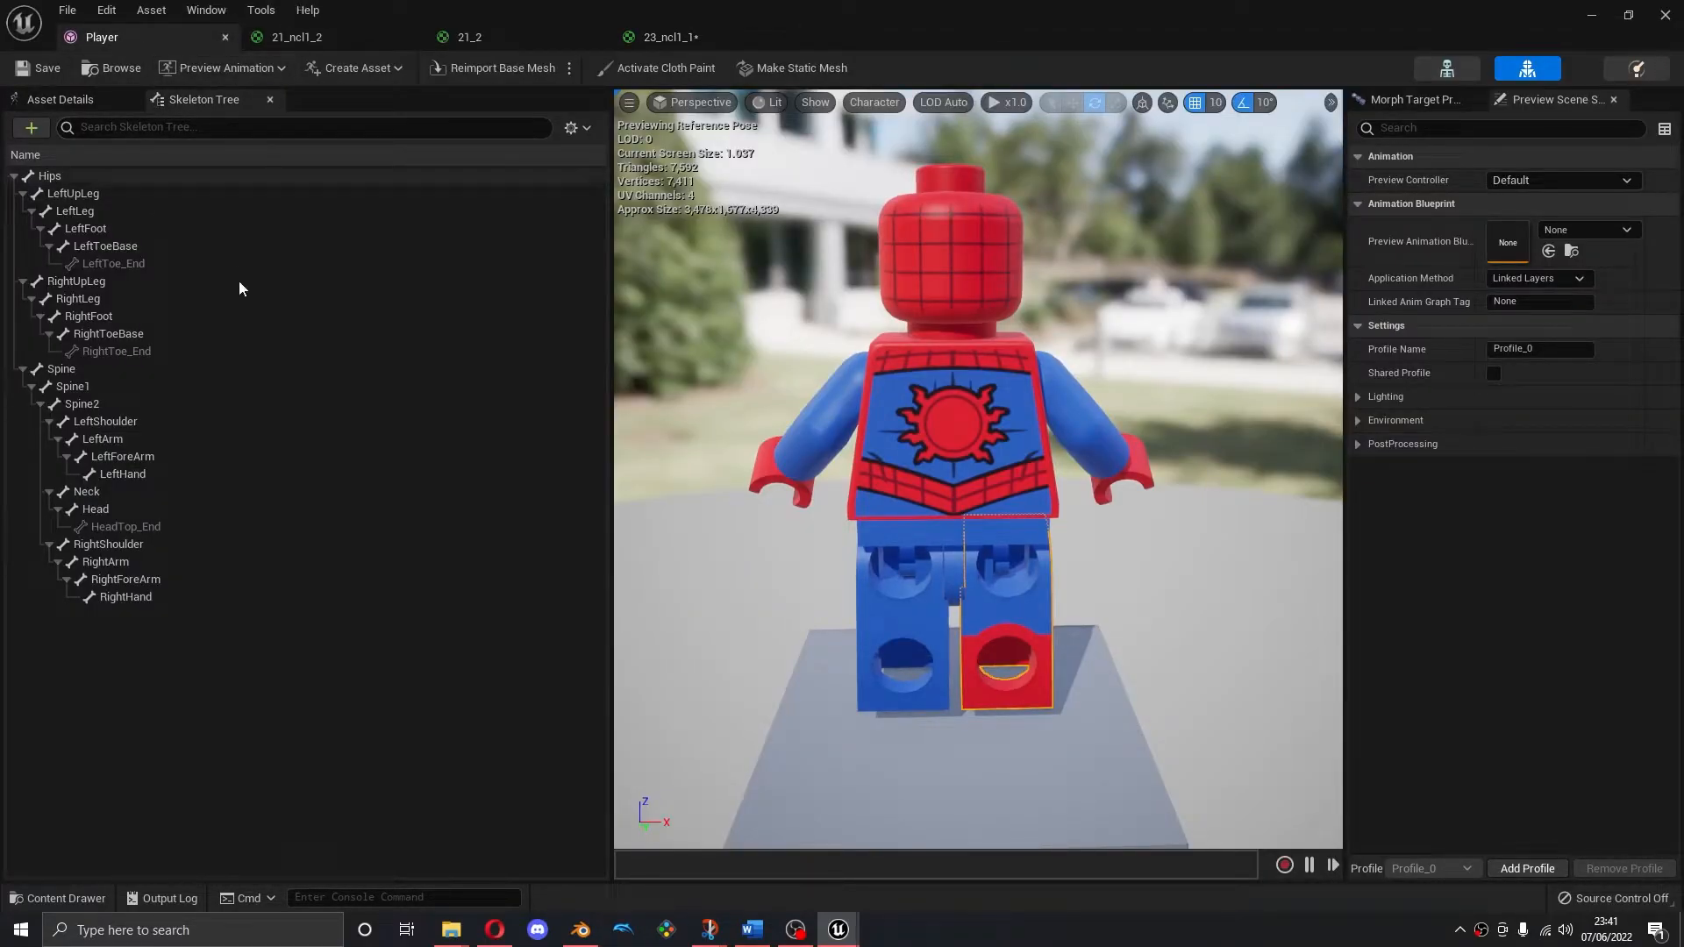
left_click(667, 36)
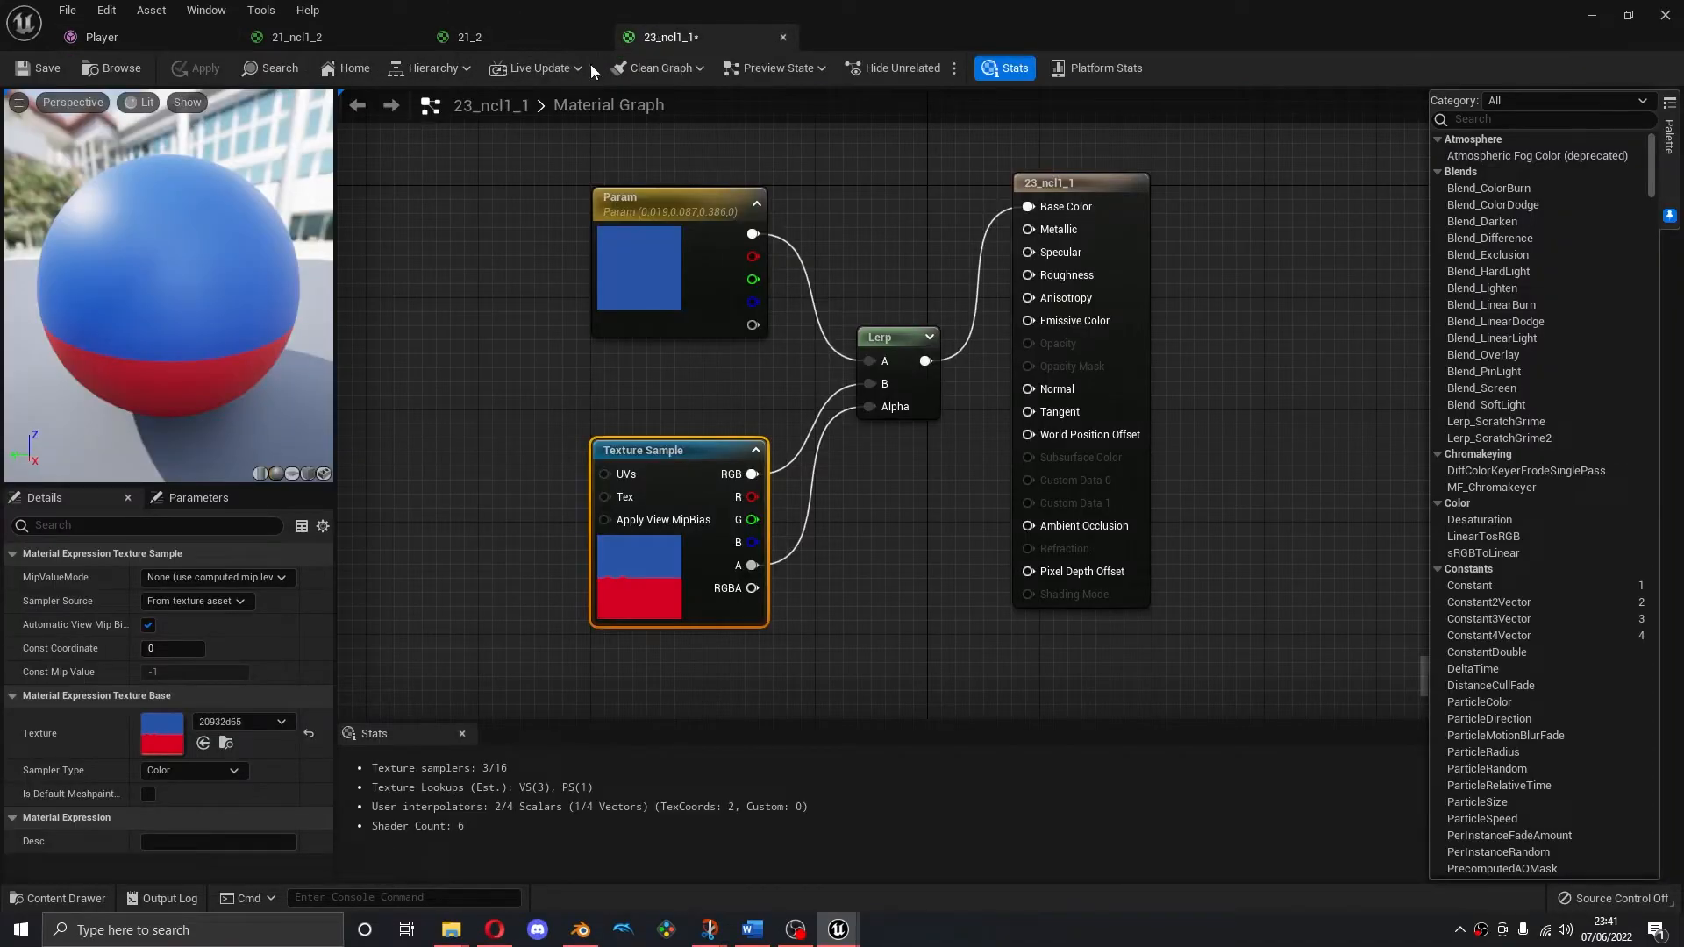
left_click(263, 35)
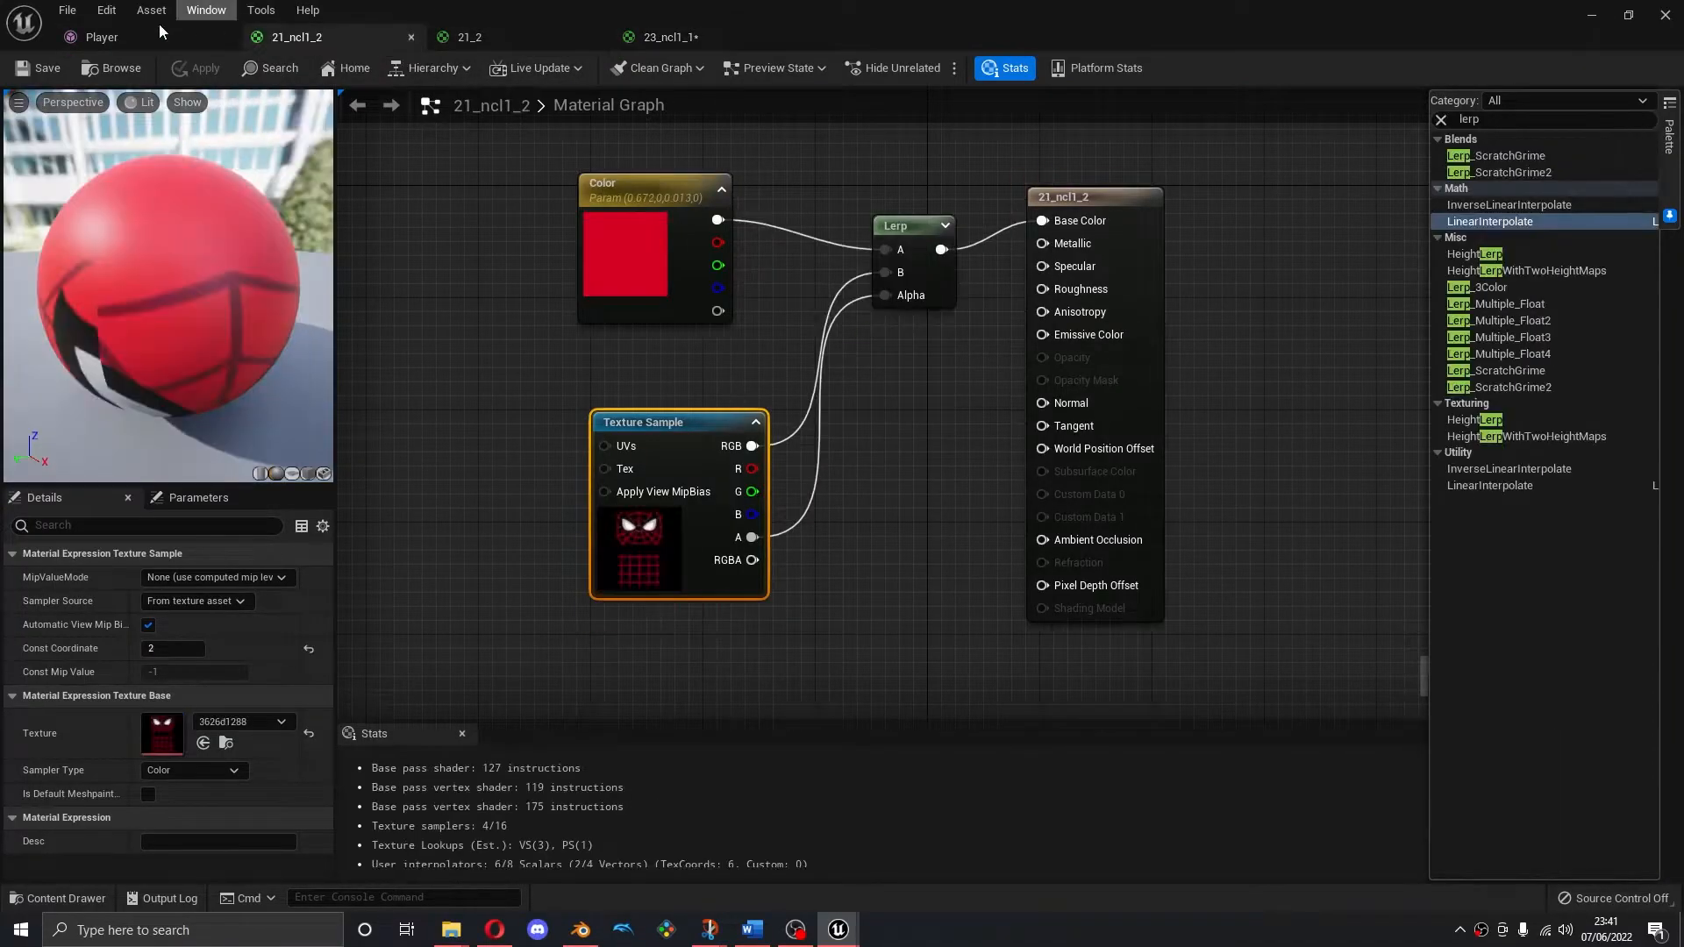
left_click(159, 35)
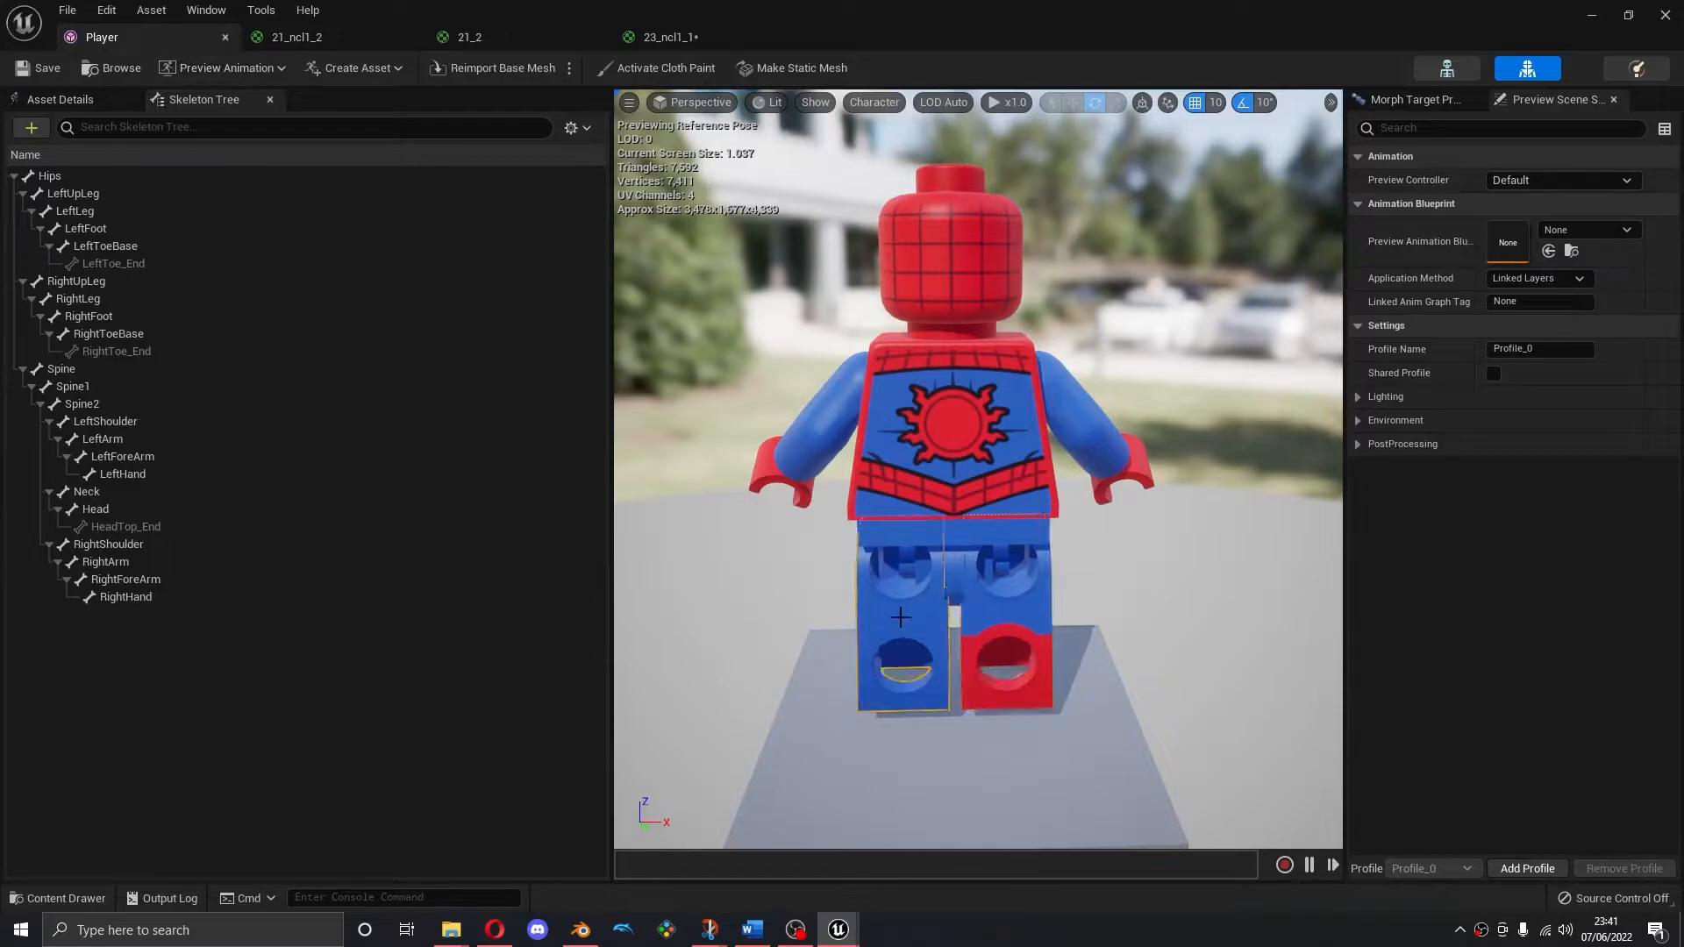
Open the figure's left leg material, 23_ncl1_2, and add a Texture Sample node below its blue Param node
right_click(903, 624)
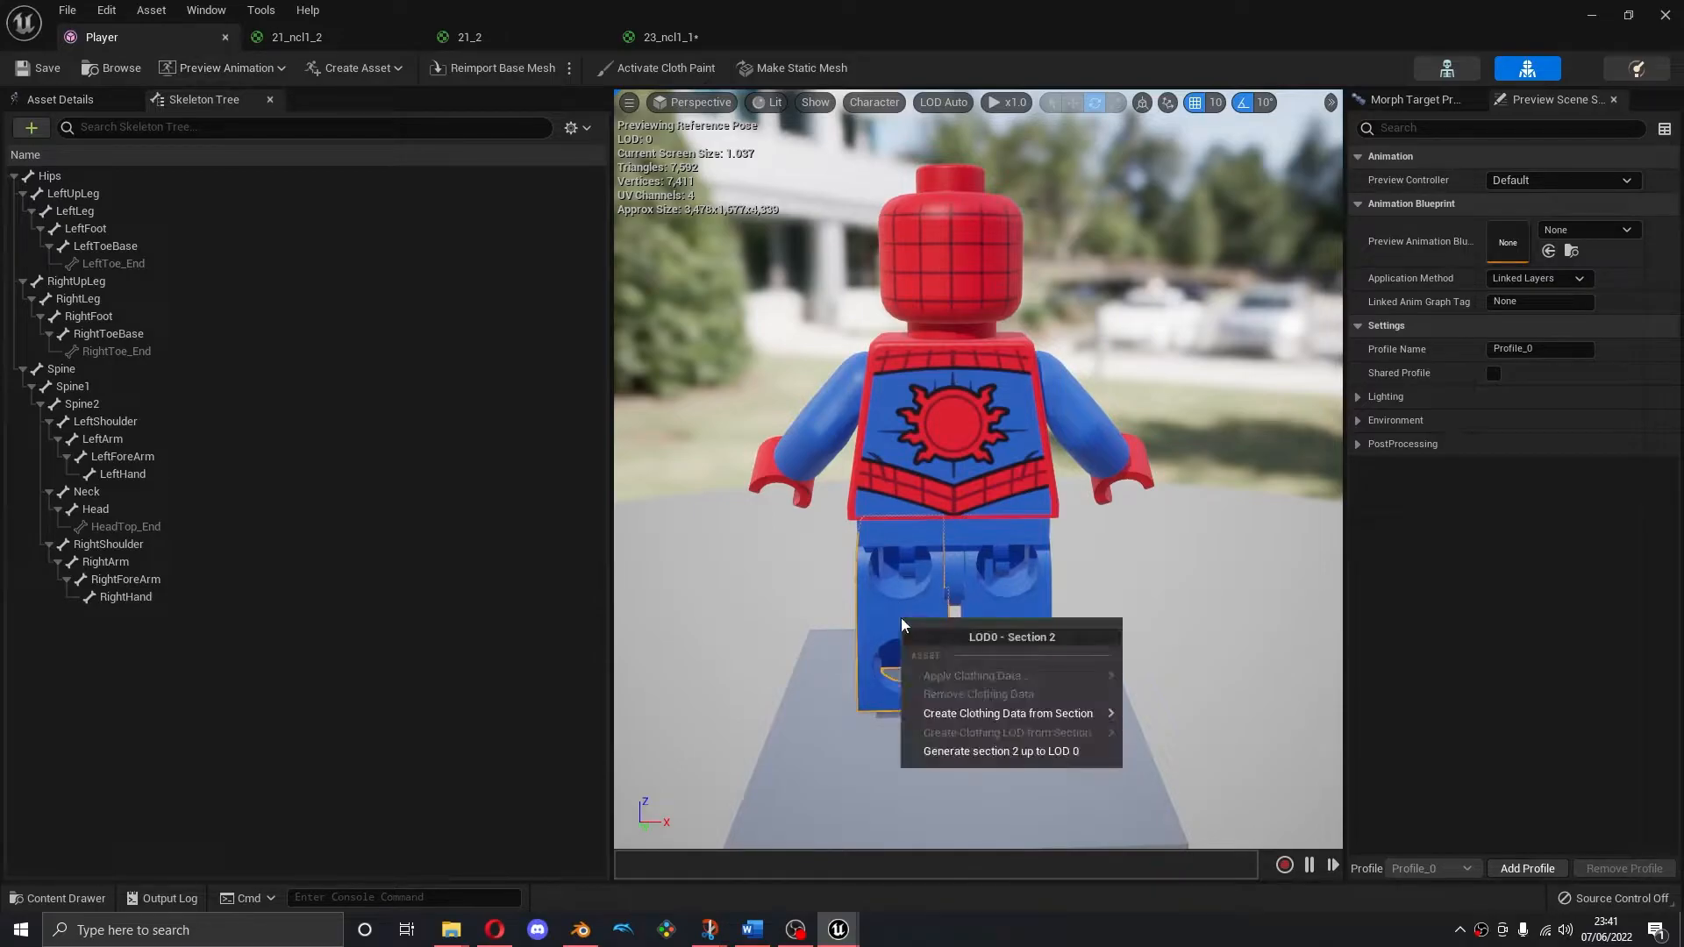
left_click(88, 102)
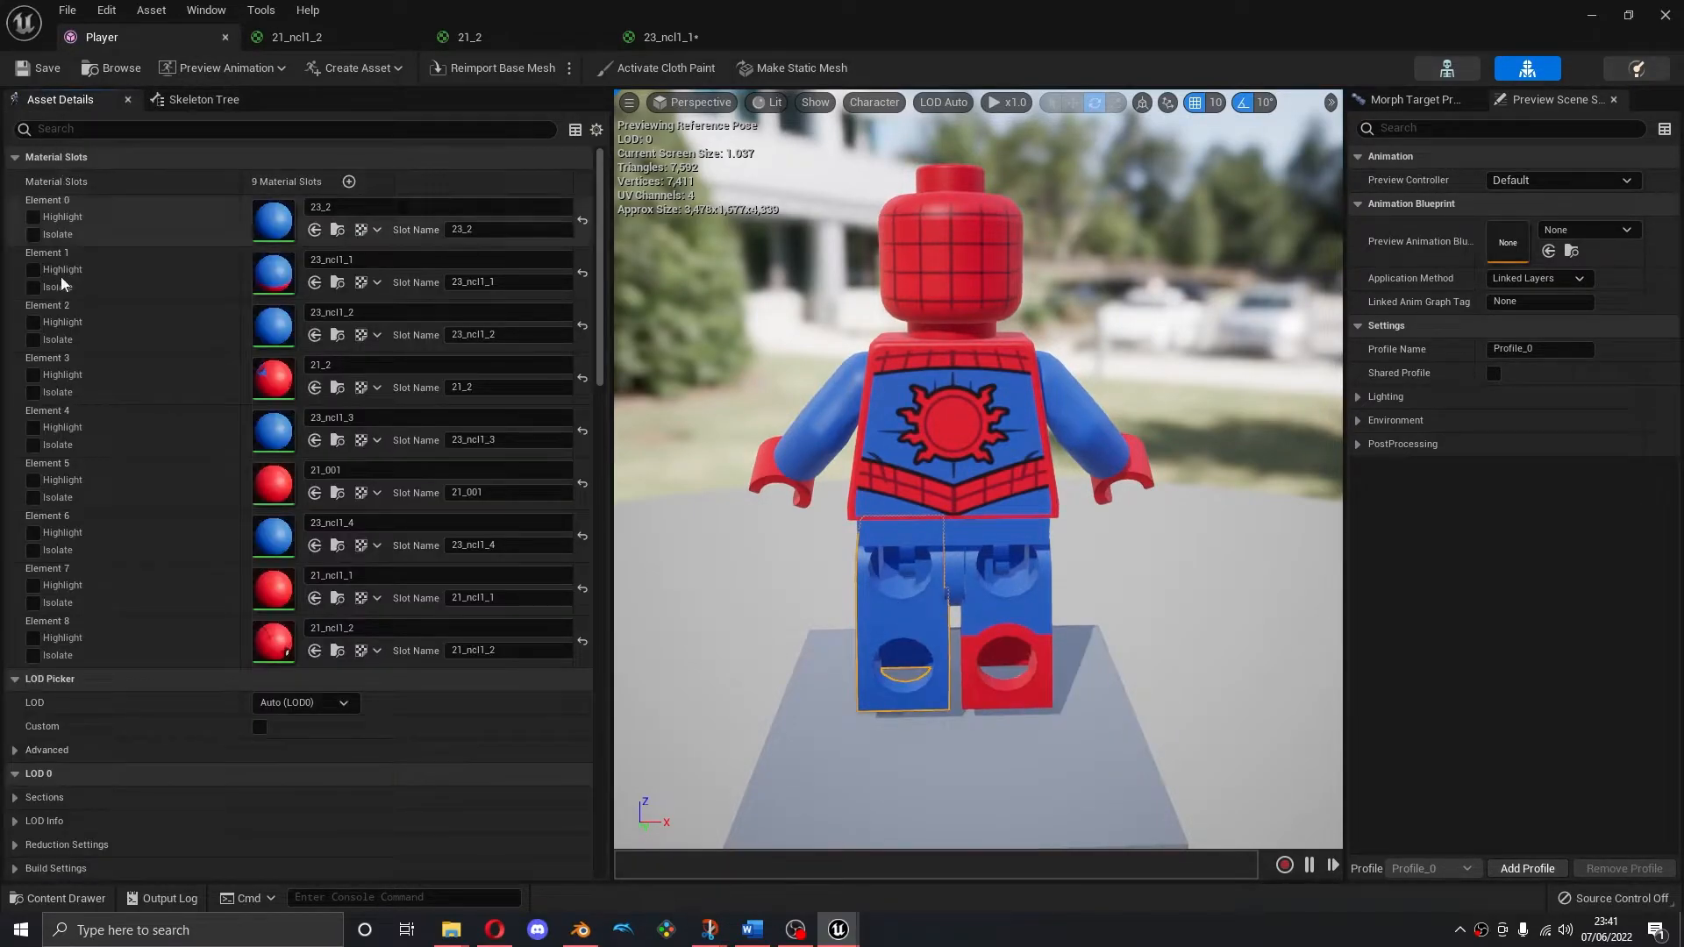
double_click(273, 332)
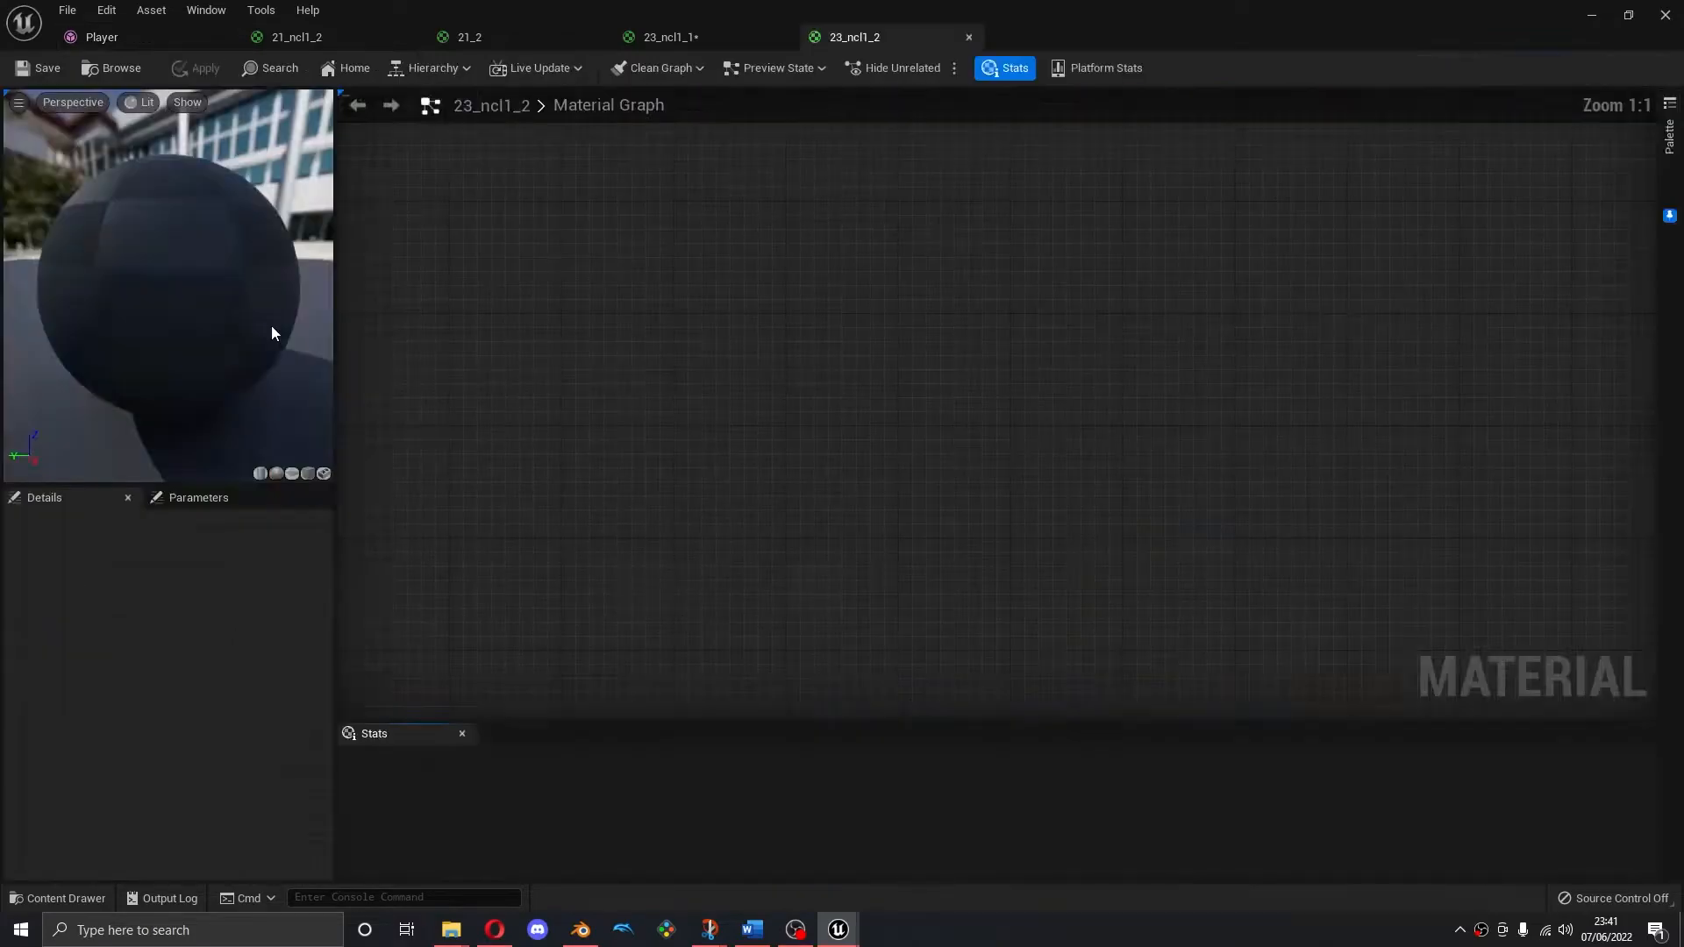
right_click(649, 416)
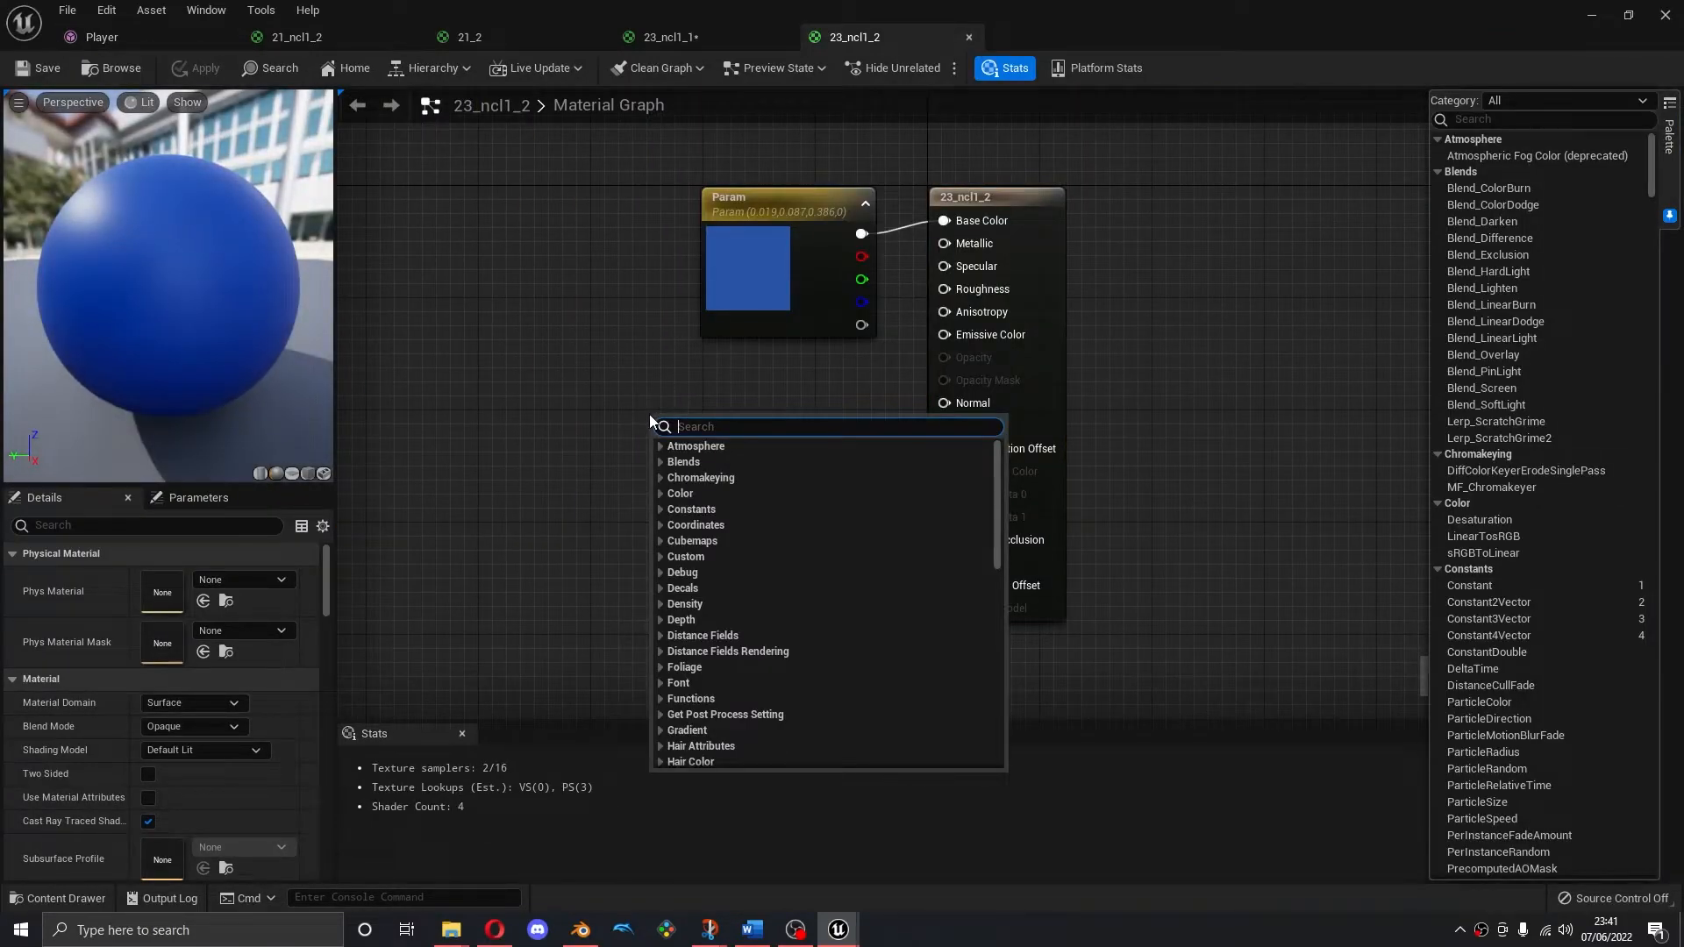
type("texturesample")
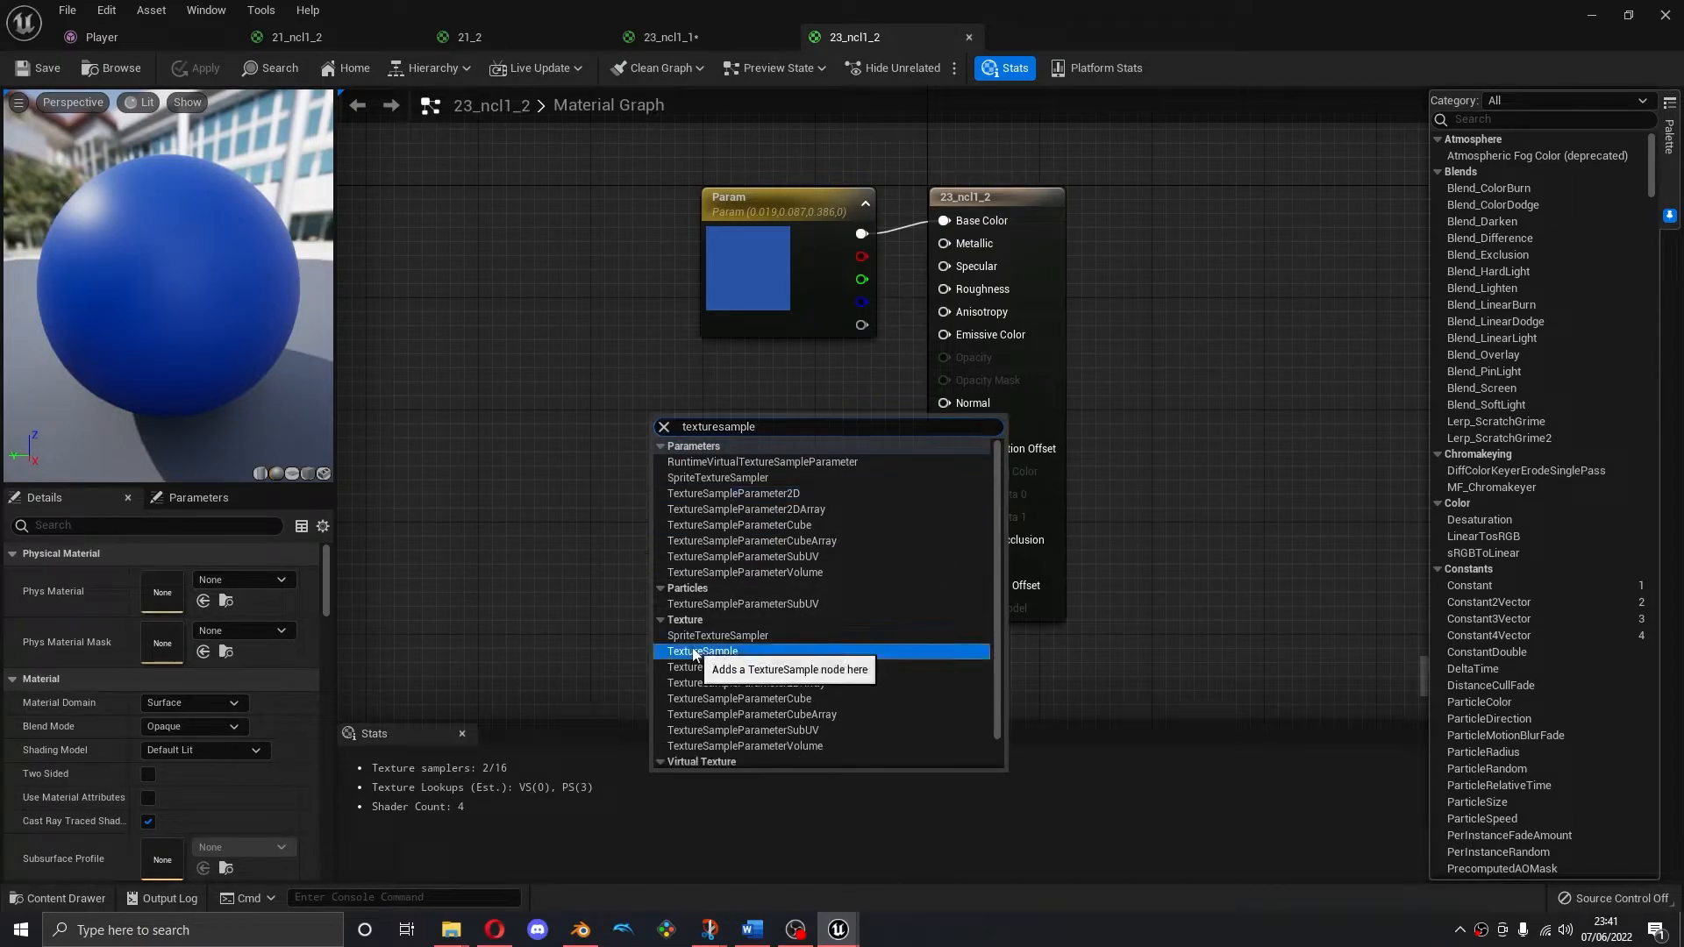
left_click(695, 653)
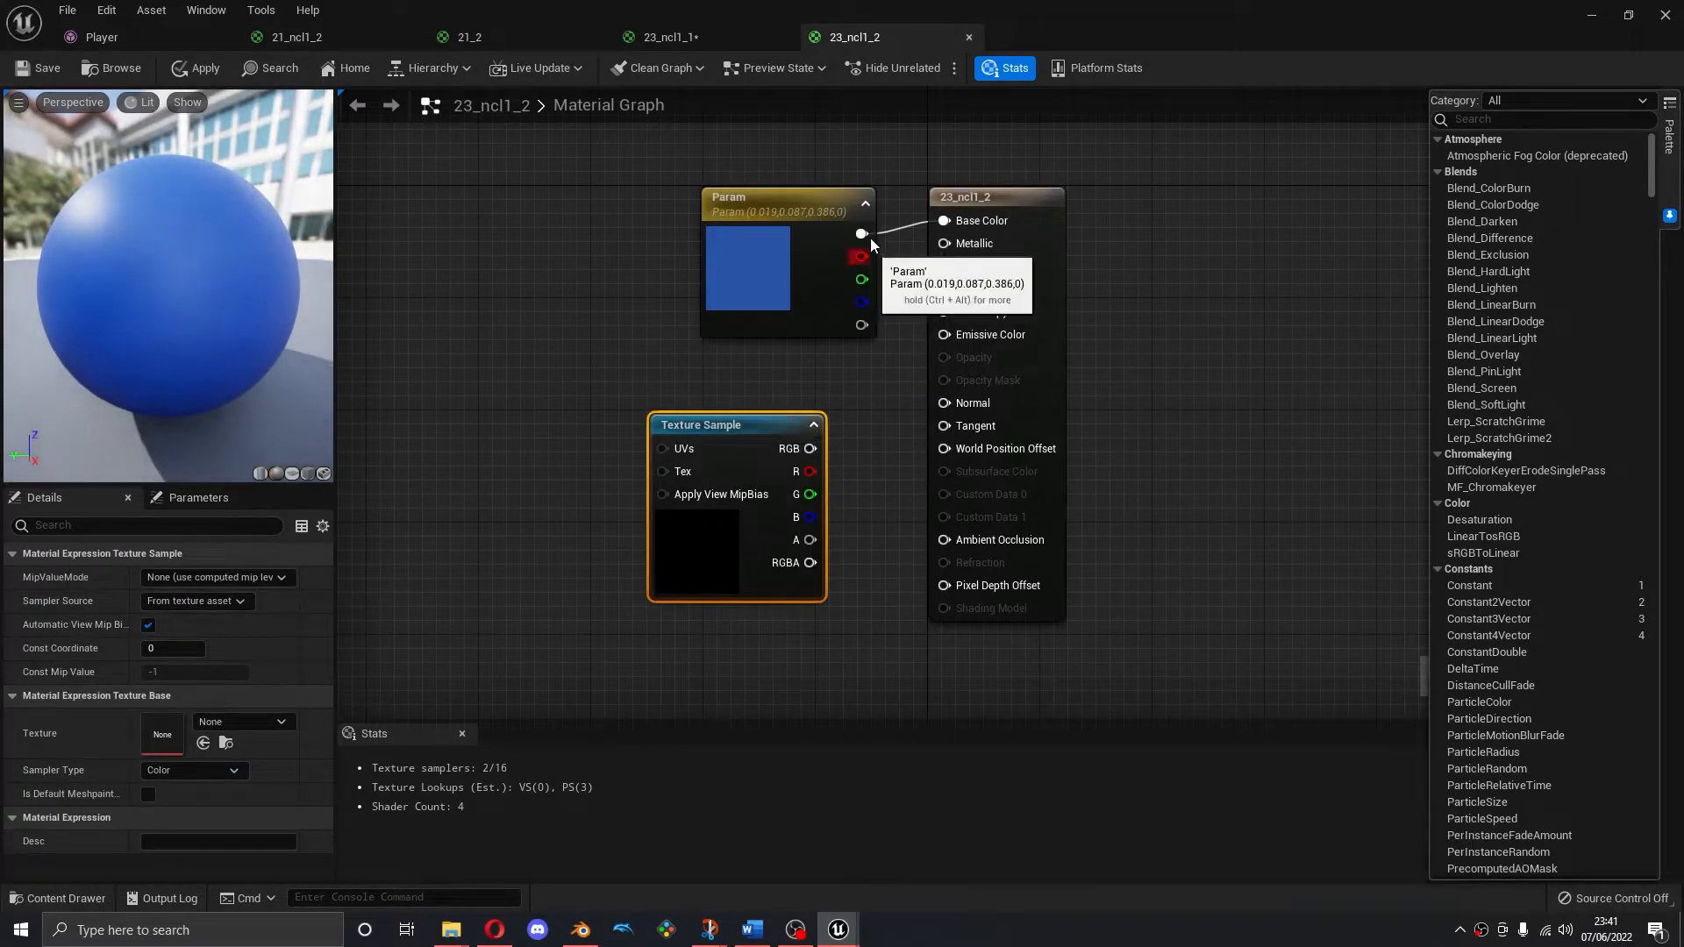
Add a LinearInterpolate in 23_ncl1_2 with Param into A, texture RGB into B, alpha into Alpha, and its output into Base Color
left_click_drag(870, 238, 912, 305)
type("lerp")
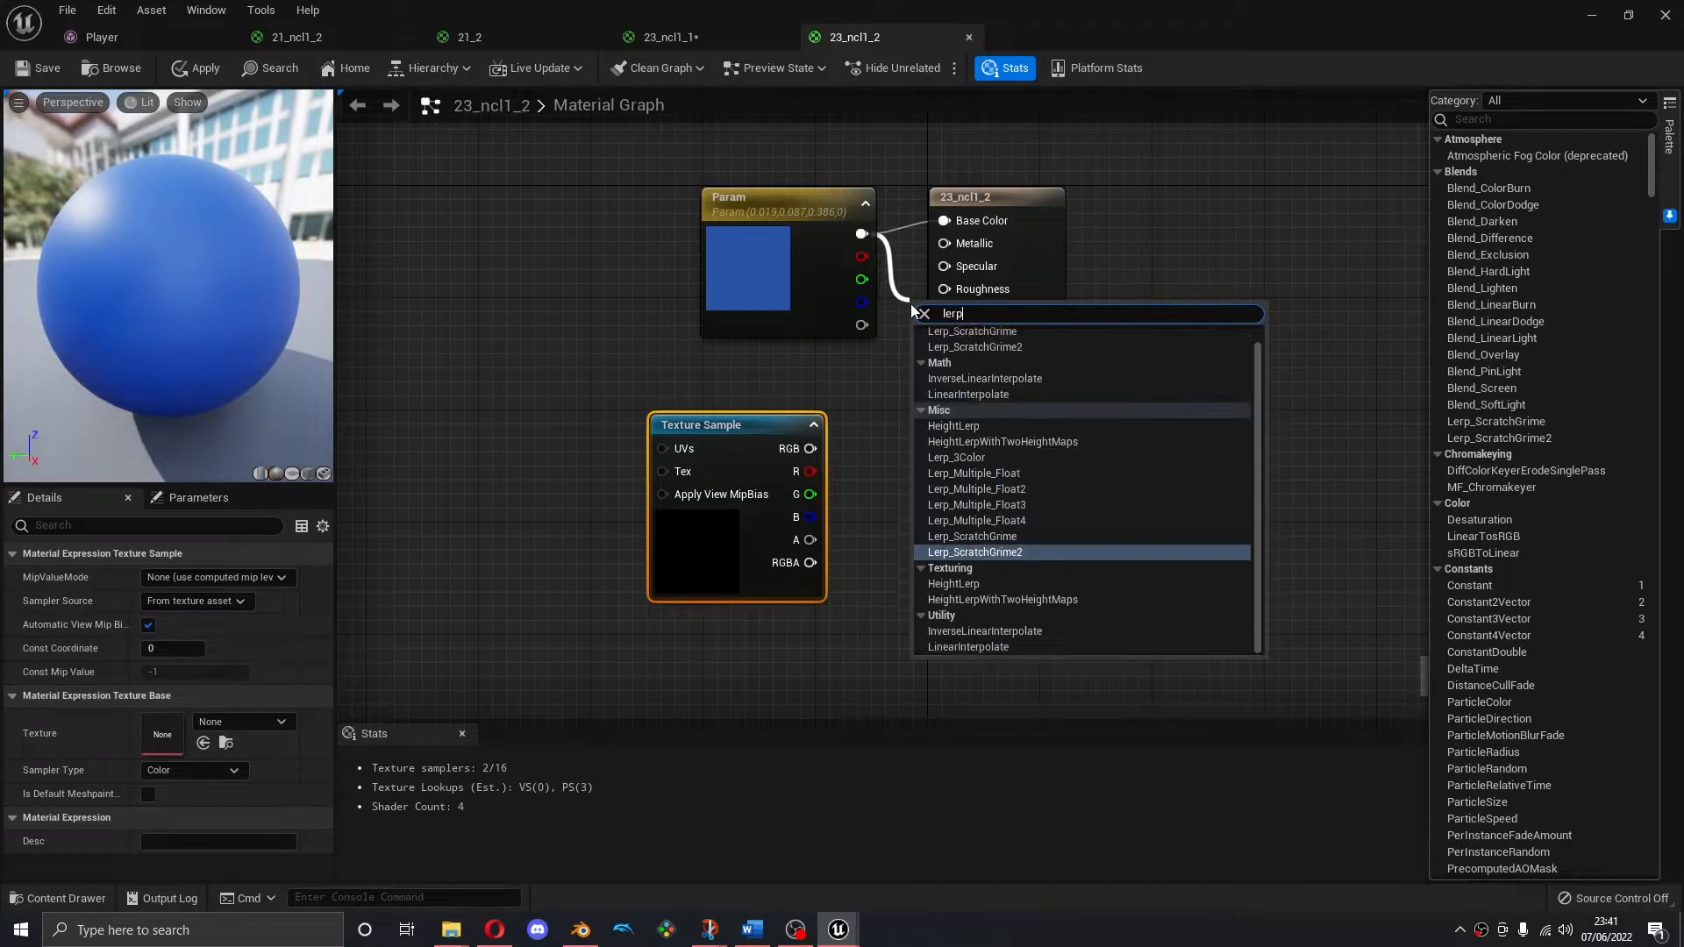
left_click(1025, 390)
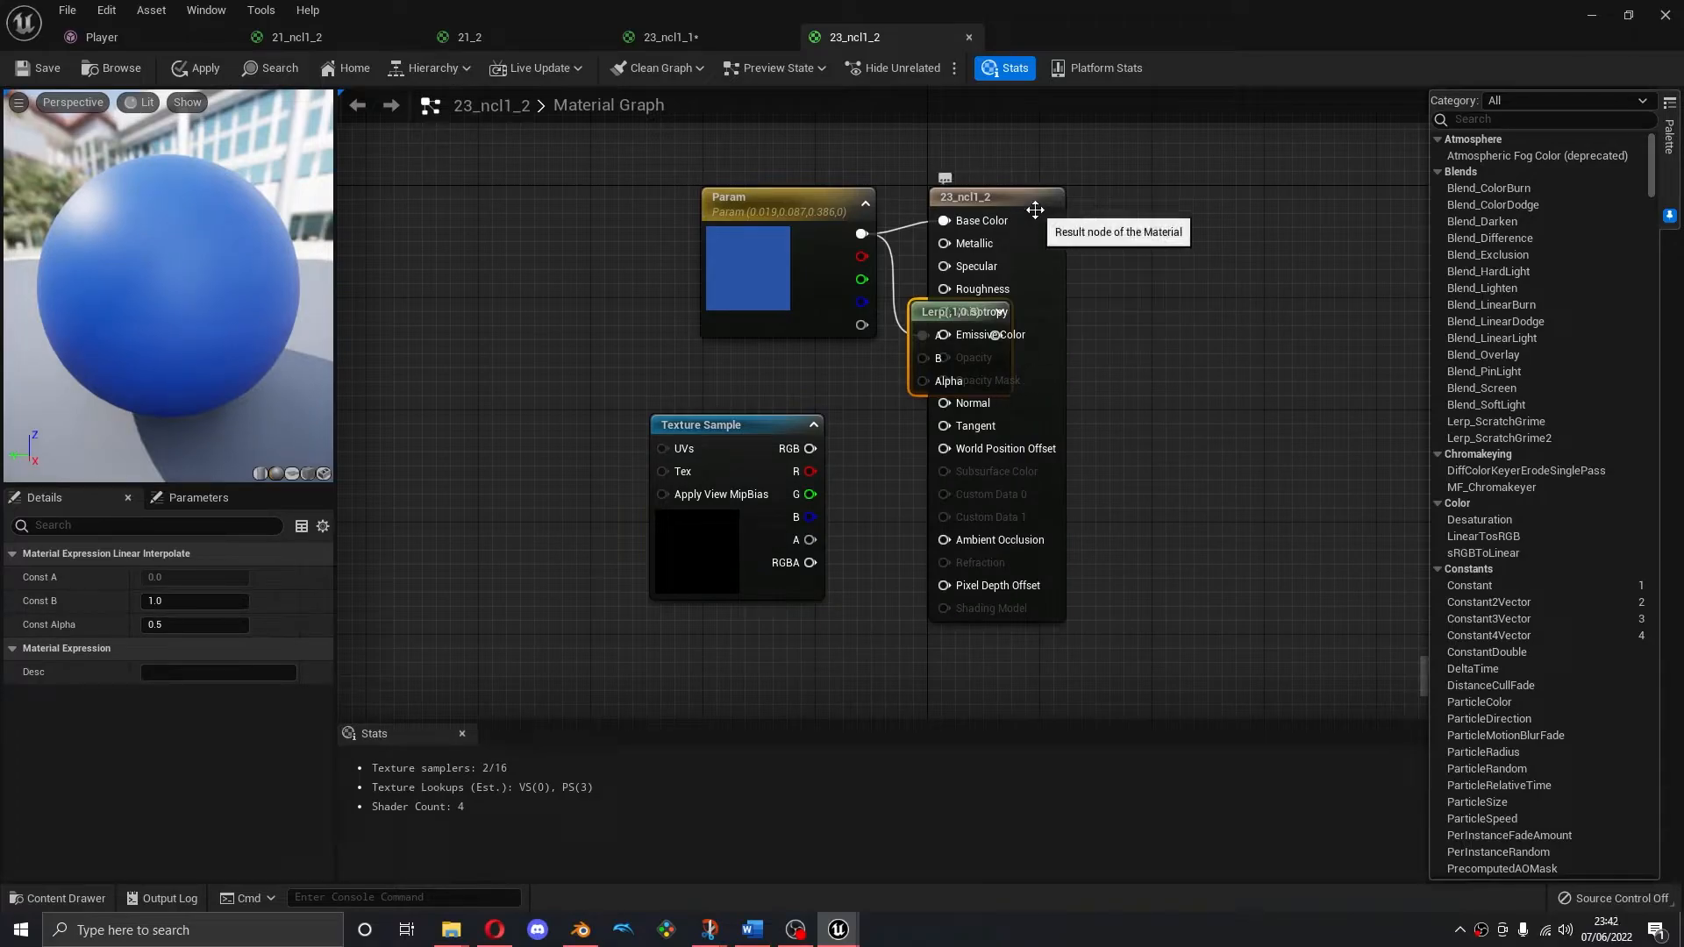
left_click_drag(1015, 196, 1168, 183)
left_click_drag(994, 336, 1098, 207)
left_click_drag(810, 448, 922, 358)
left_click_drag(810, 539, 923, 381)
Assign texture 20926d65 to the left leg's Texture Sample, then apply and save the 23_ncl1_2 material
left_click(750, 444)
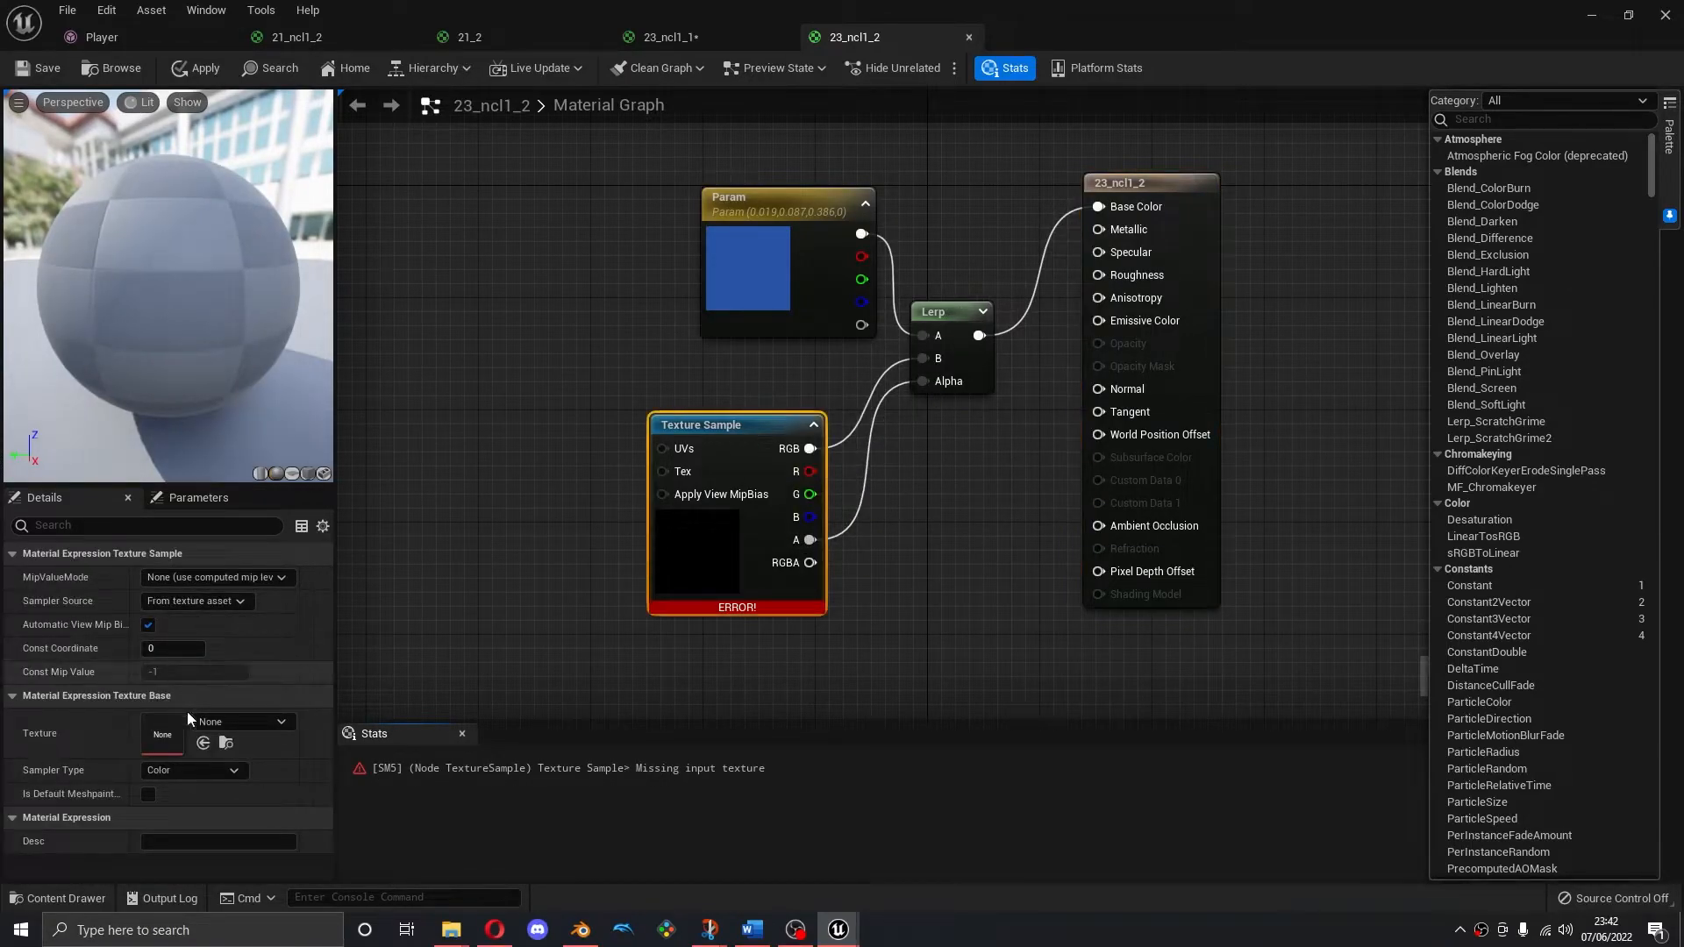
left_click(233, 721)
left_click(238, 493)
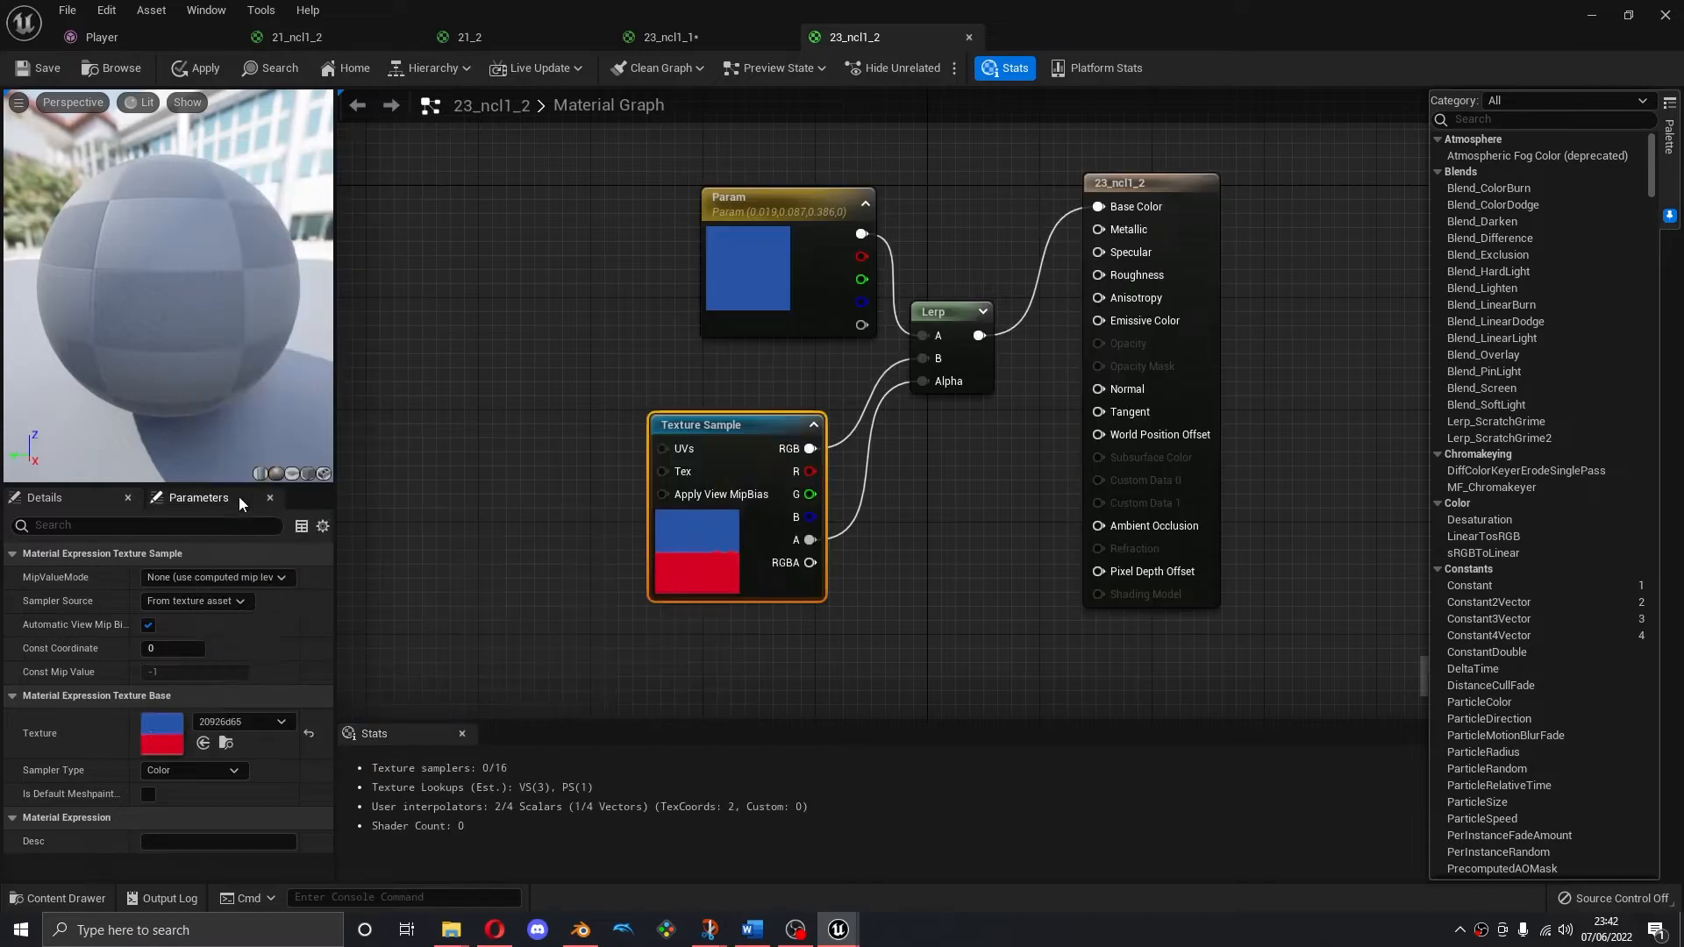
left_click(218, 70)
left_click(44, 69)
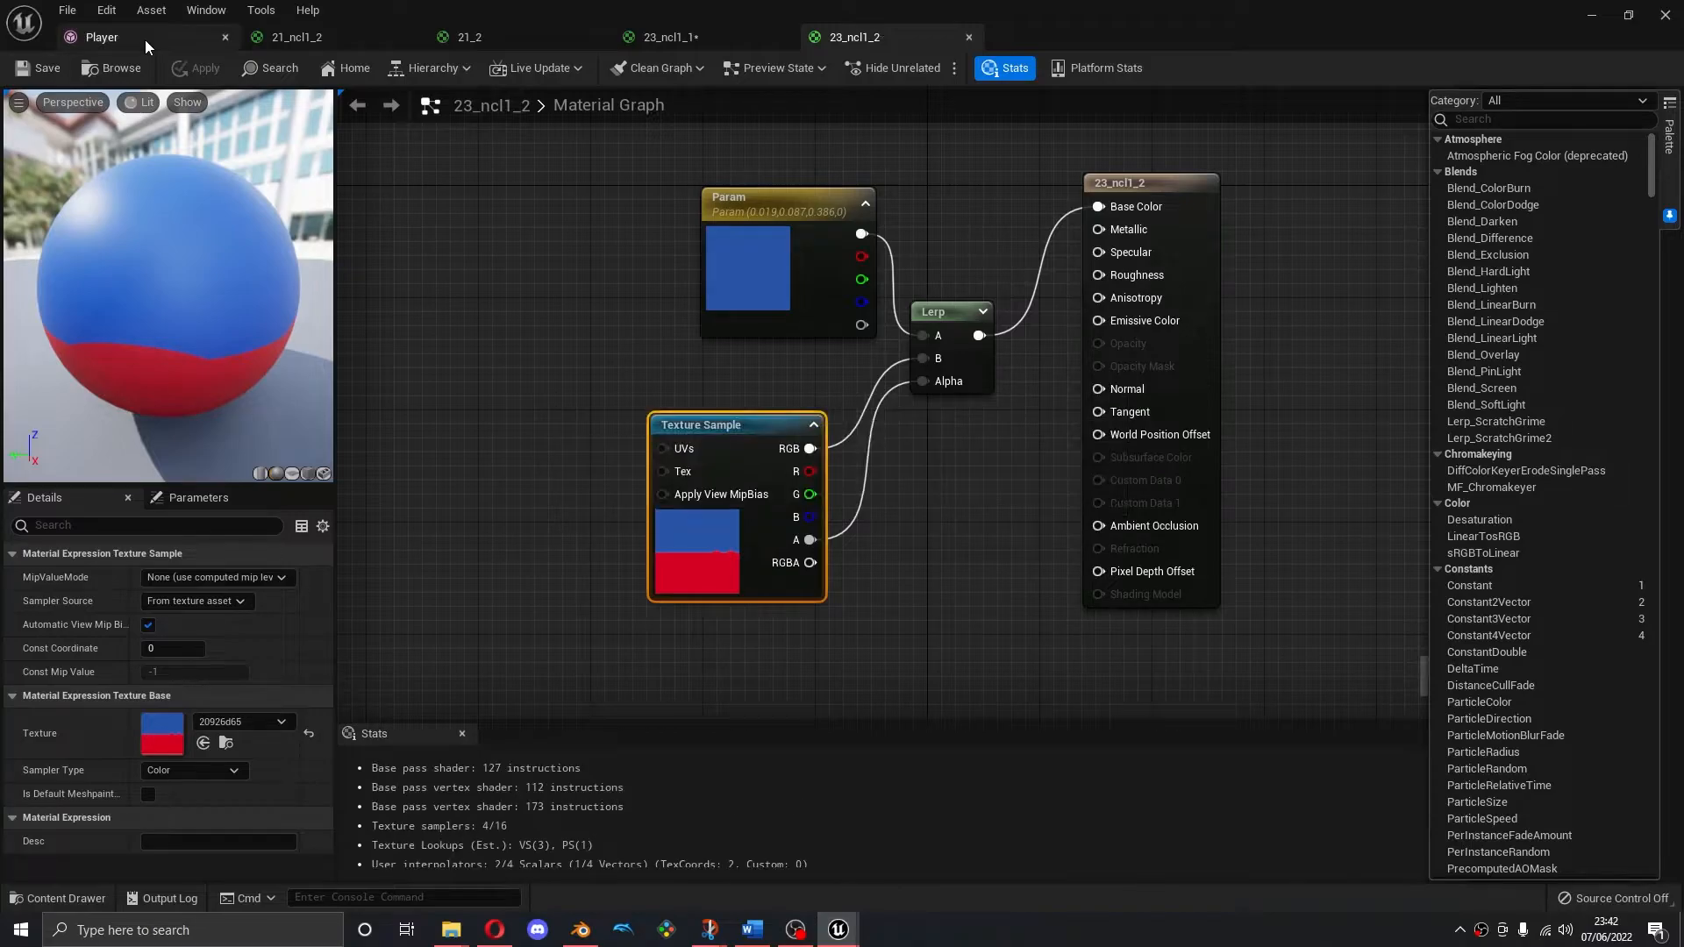
Close the Player mesh editor window with its material tabs and enlarge the level viewport above the content browser
left_click(132, 36)
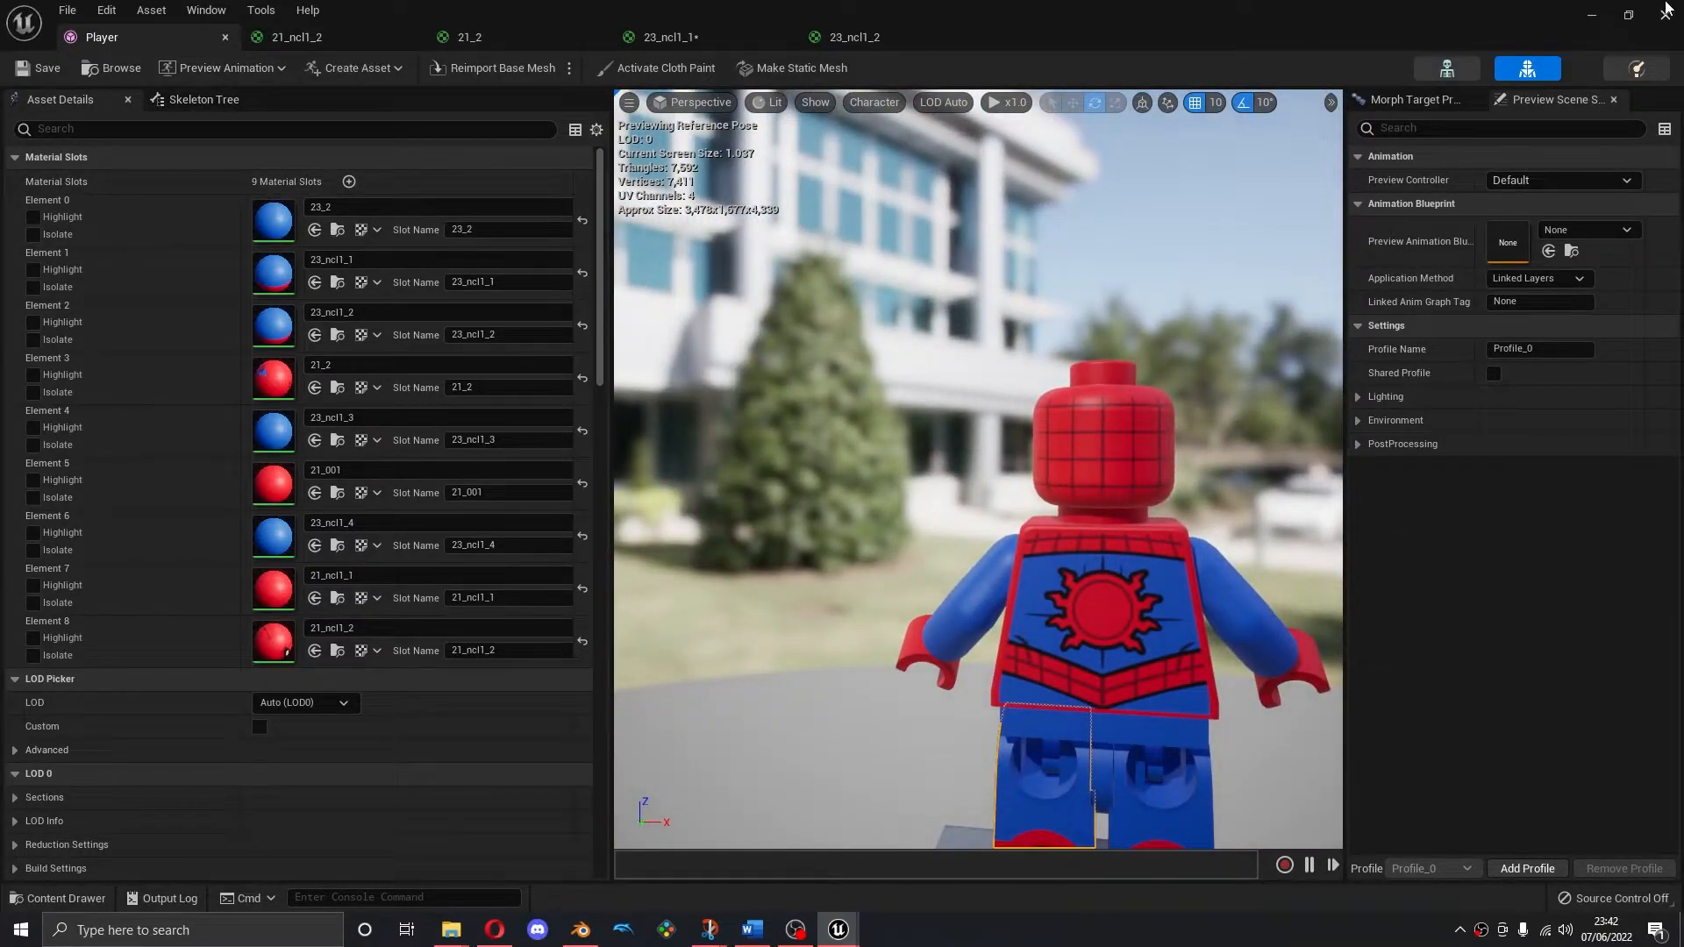
left_click(1665, 14)
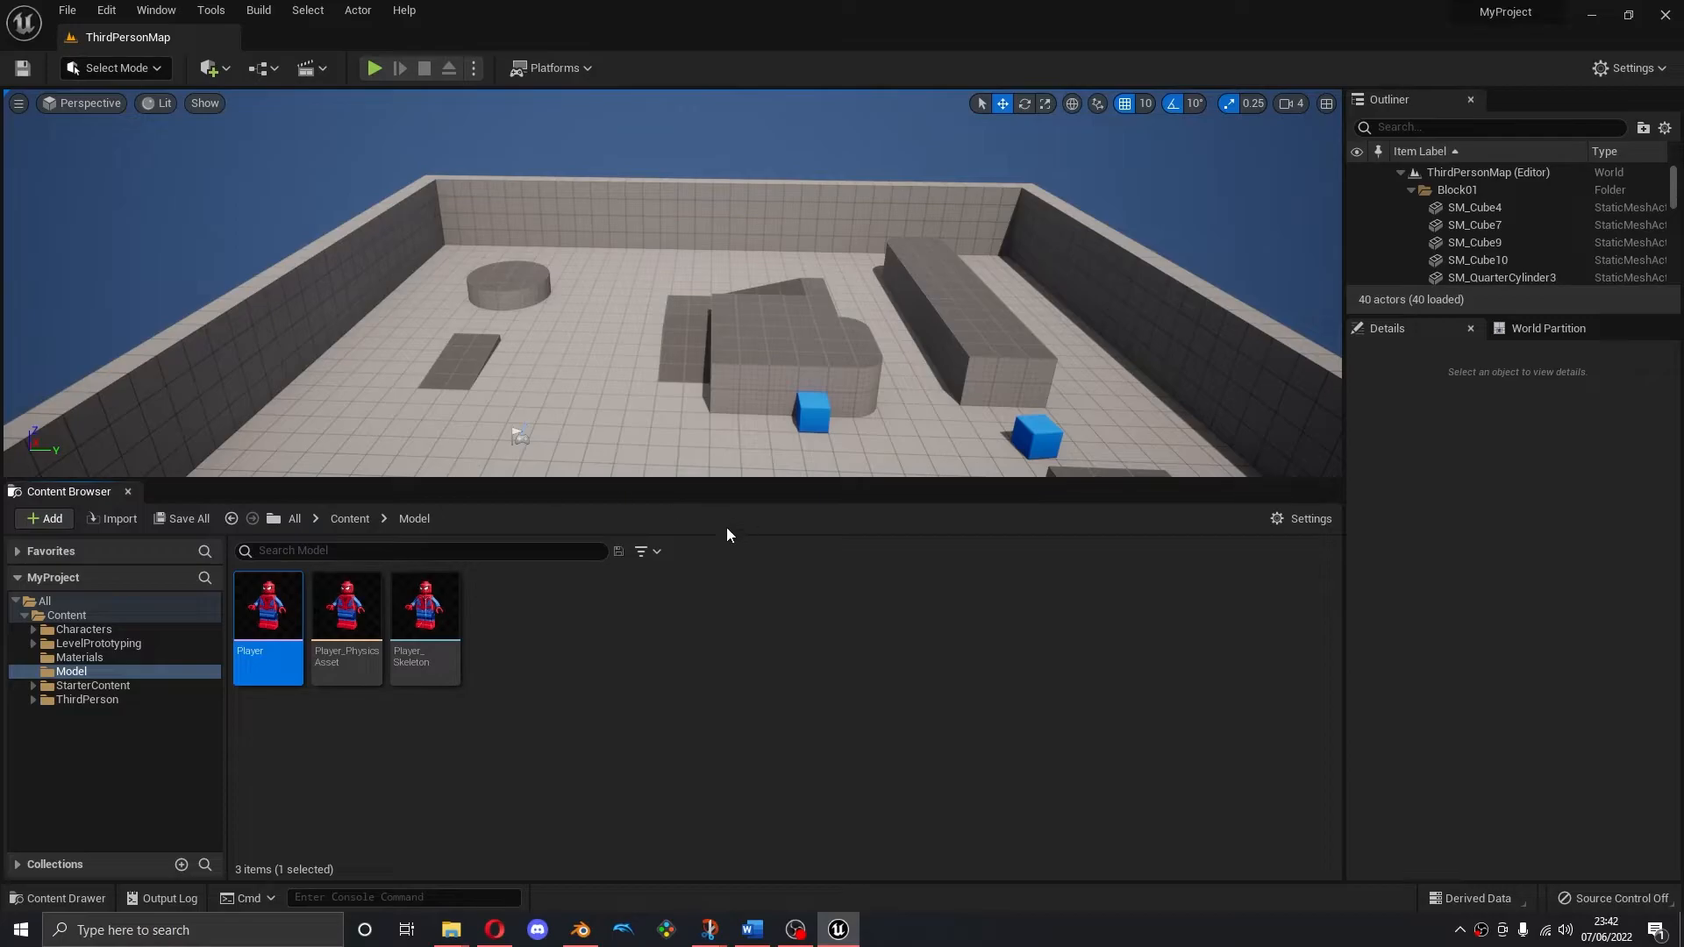
left_click_drag(740, 480, 740, 601)
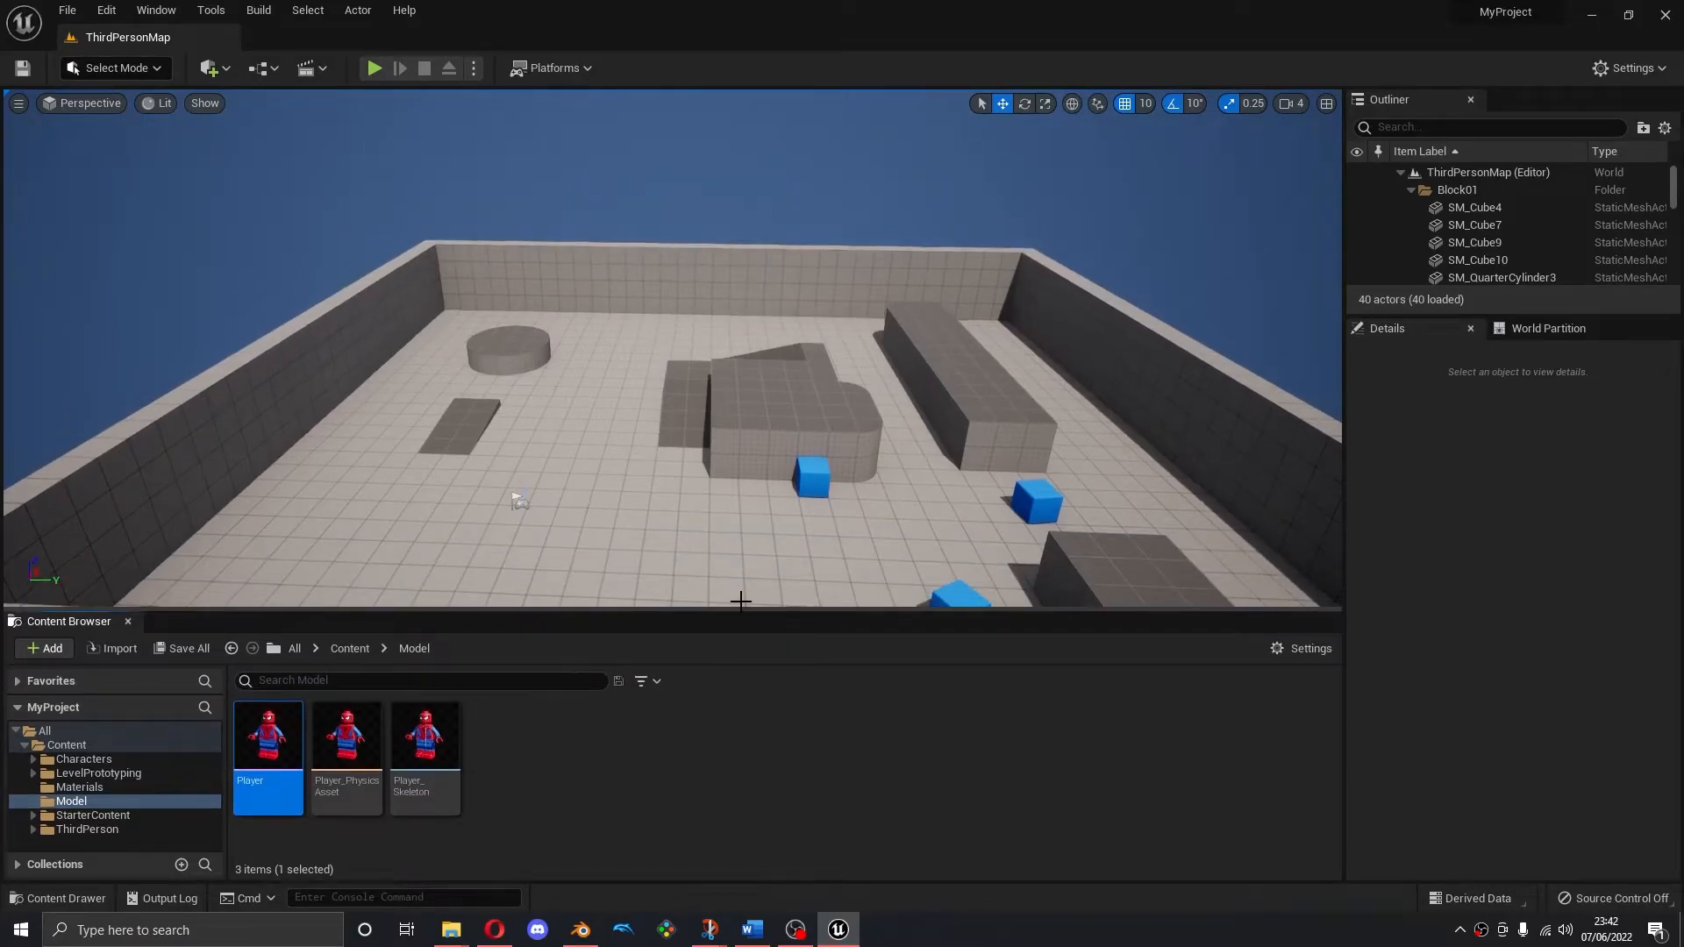
left_click(100, 760)
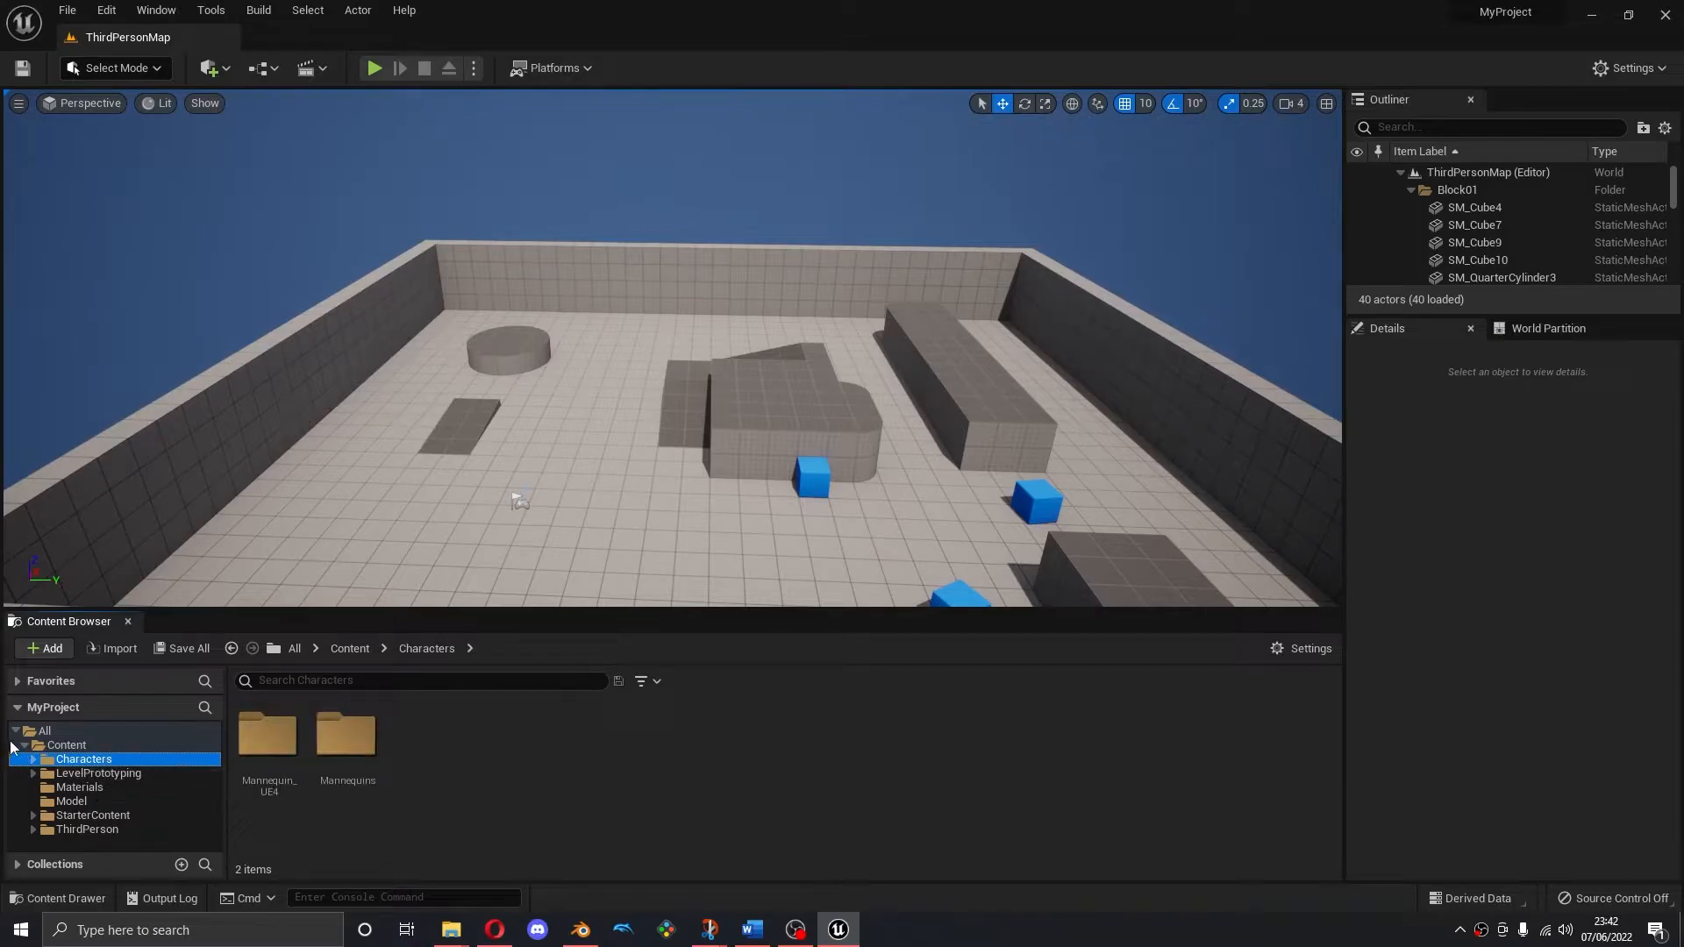
left_click(52, 732)
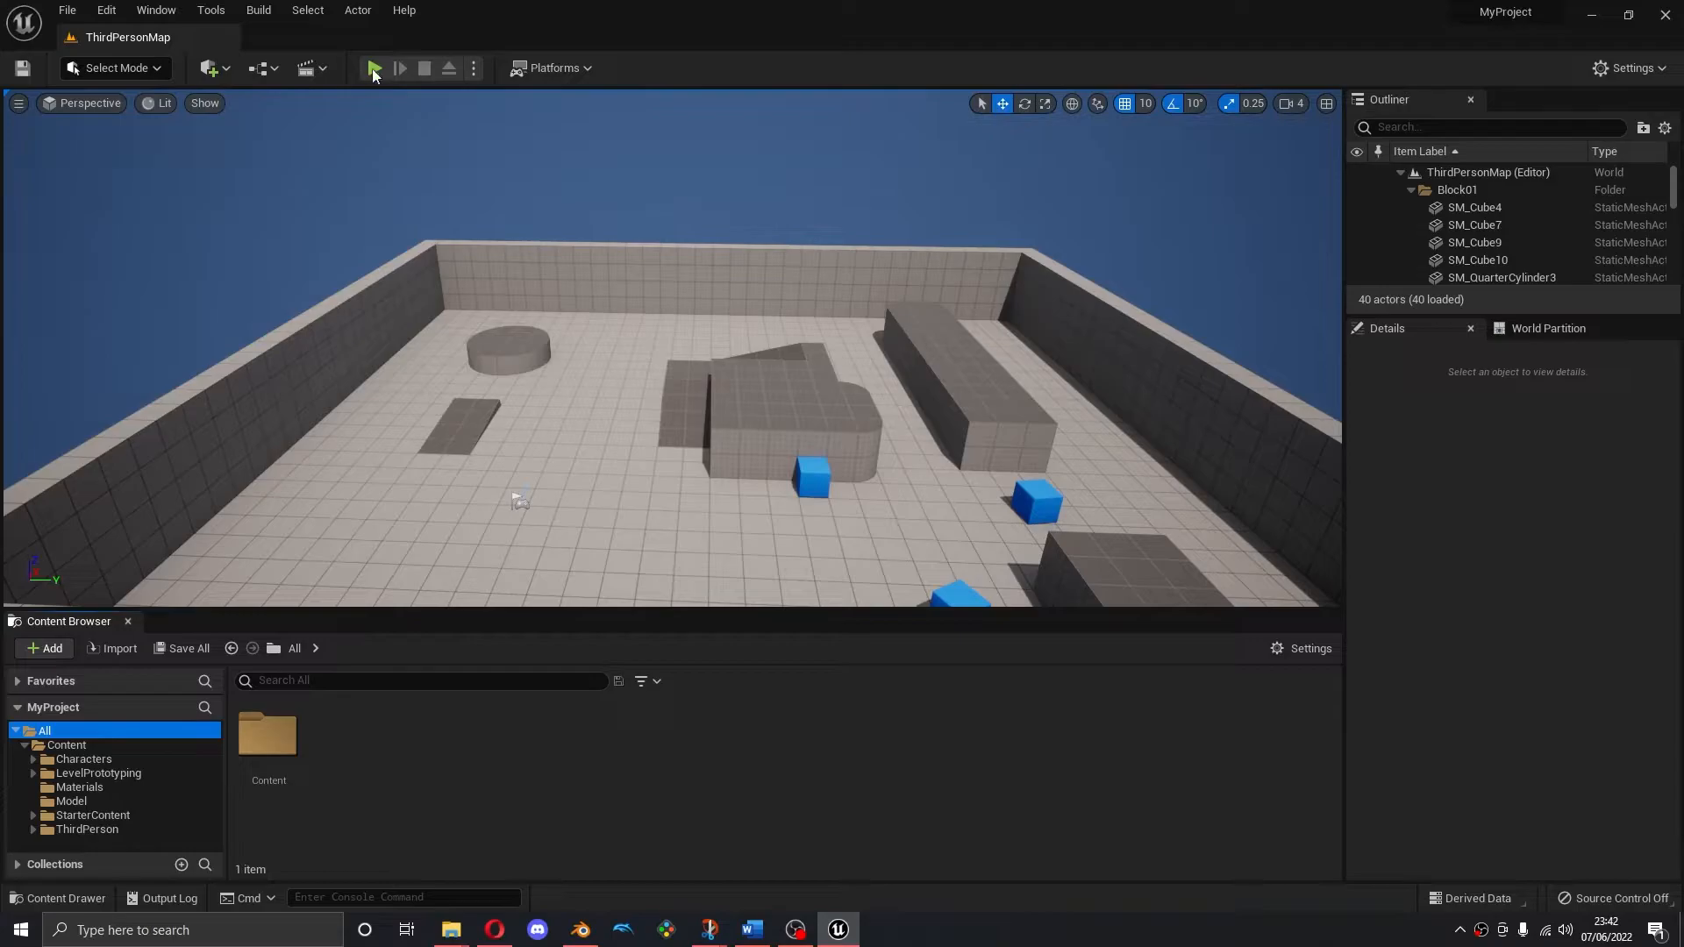
Play-test the level by running the default mannequin around the map, and stop the play session
left_click(372, 68)
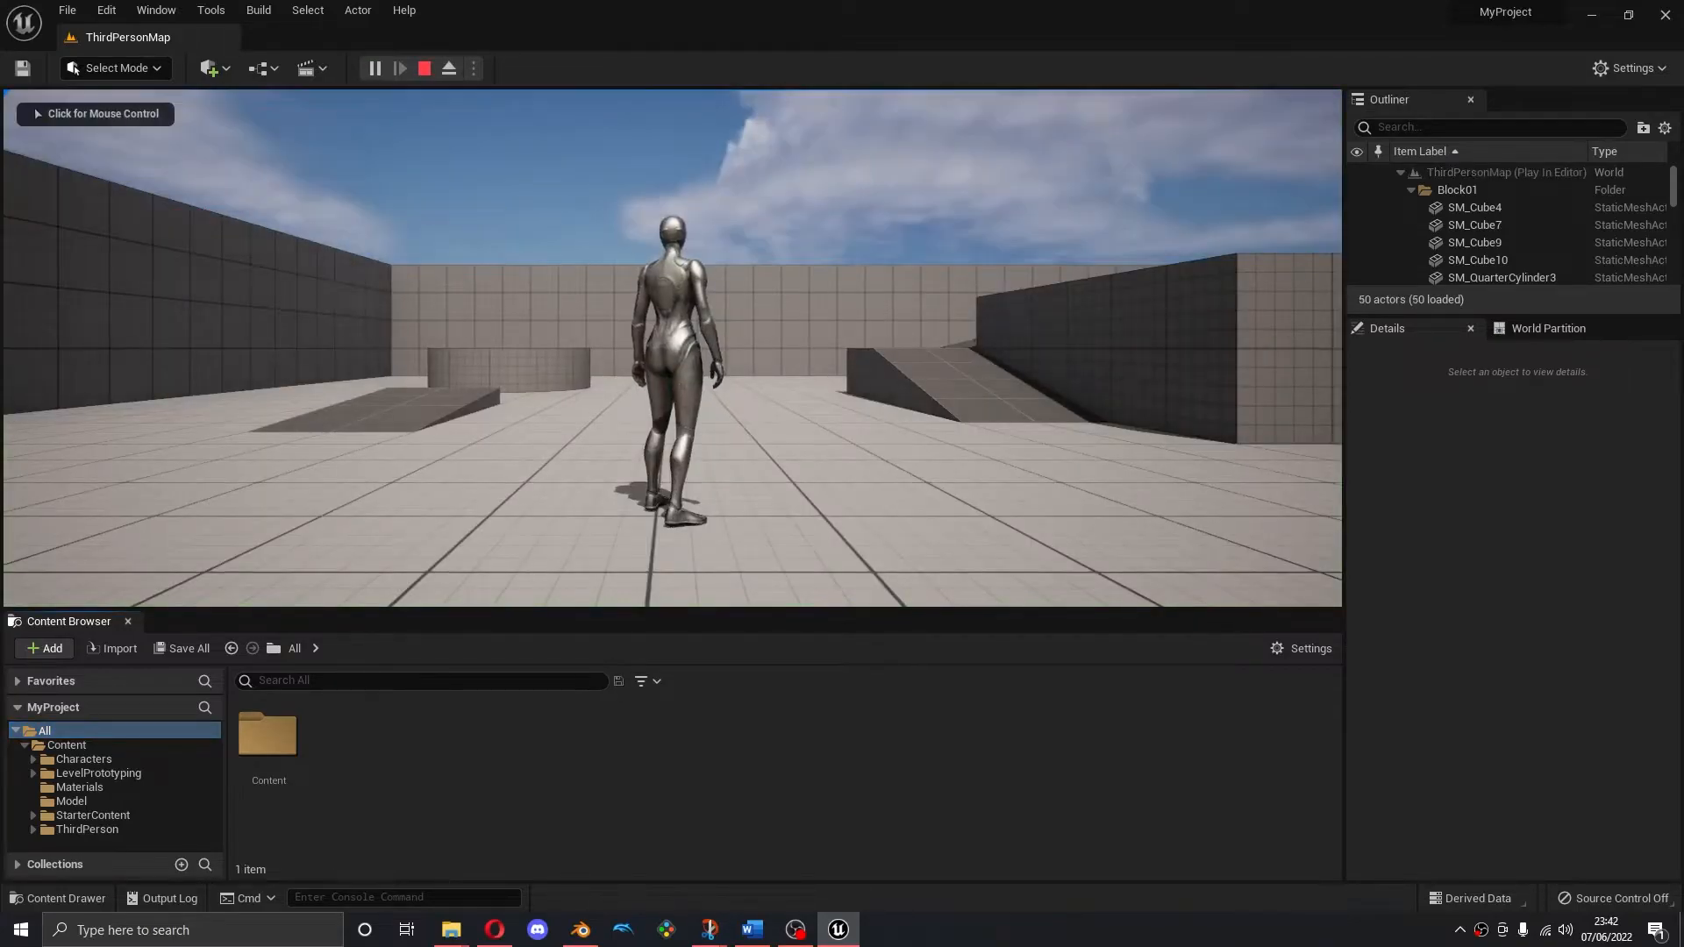
left_click(673, 348)
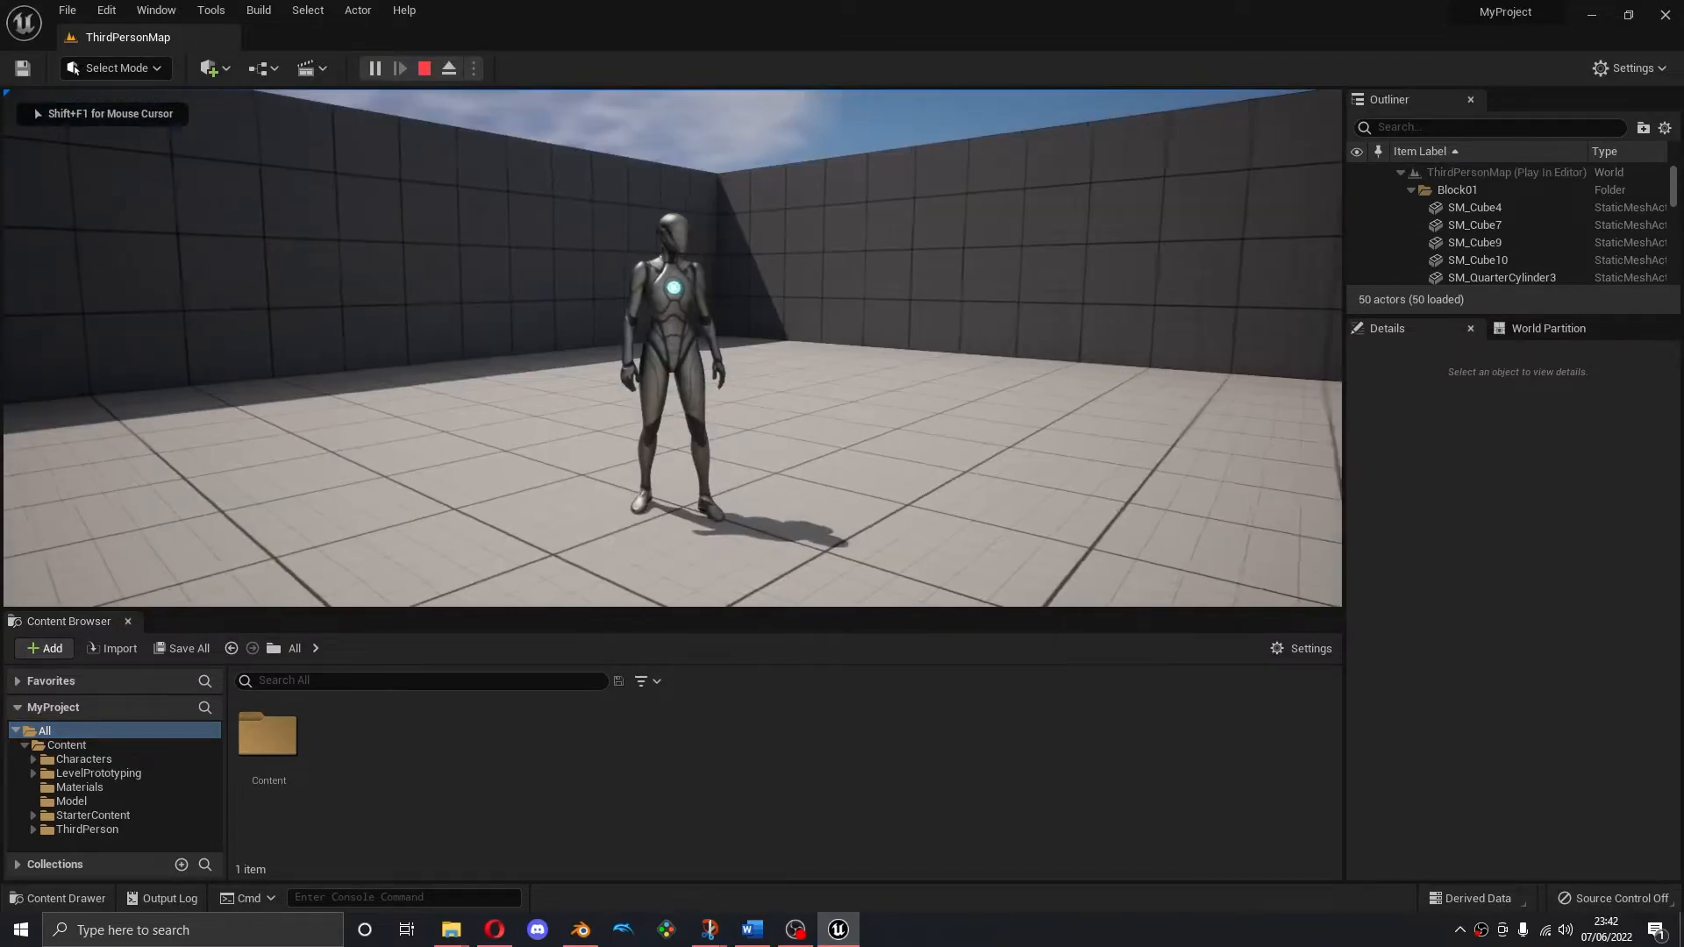
key("w")
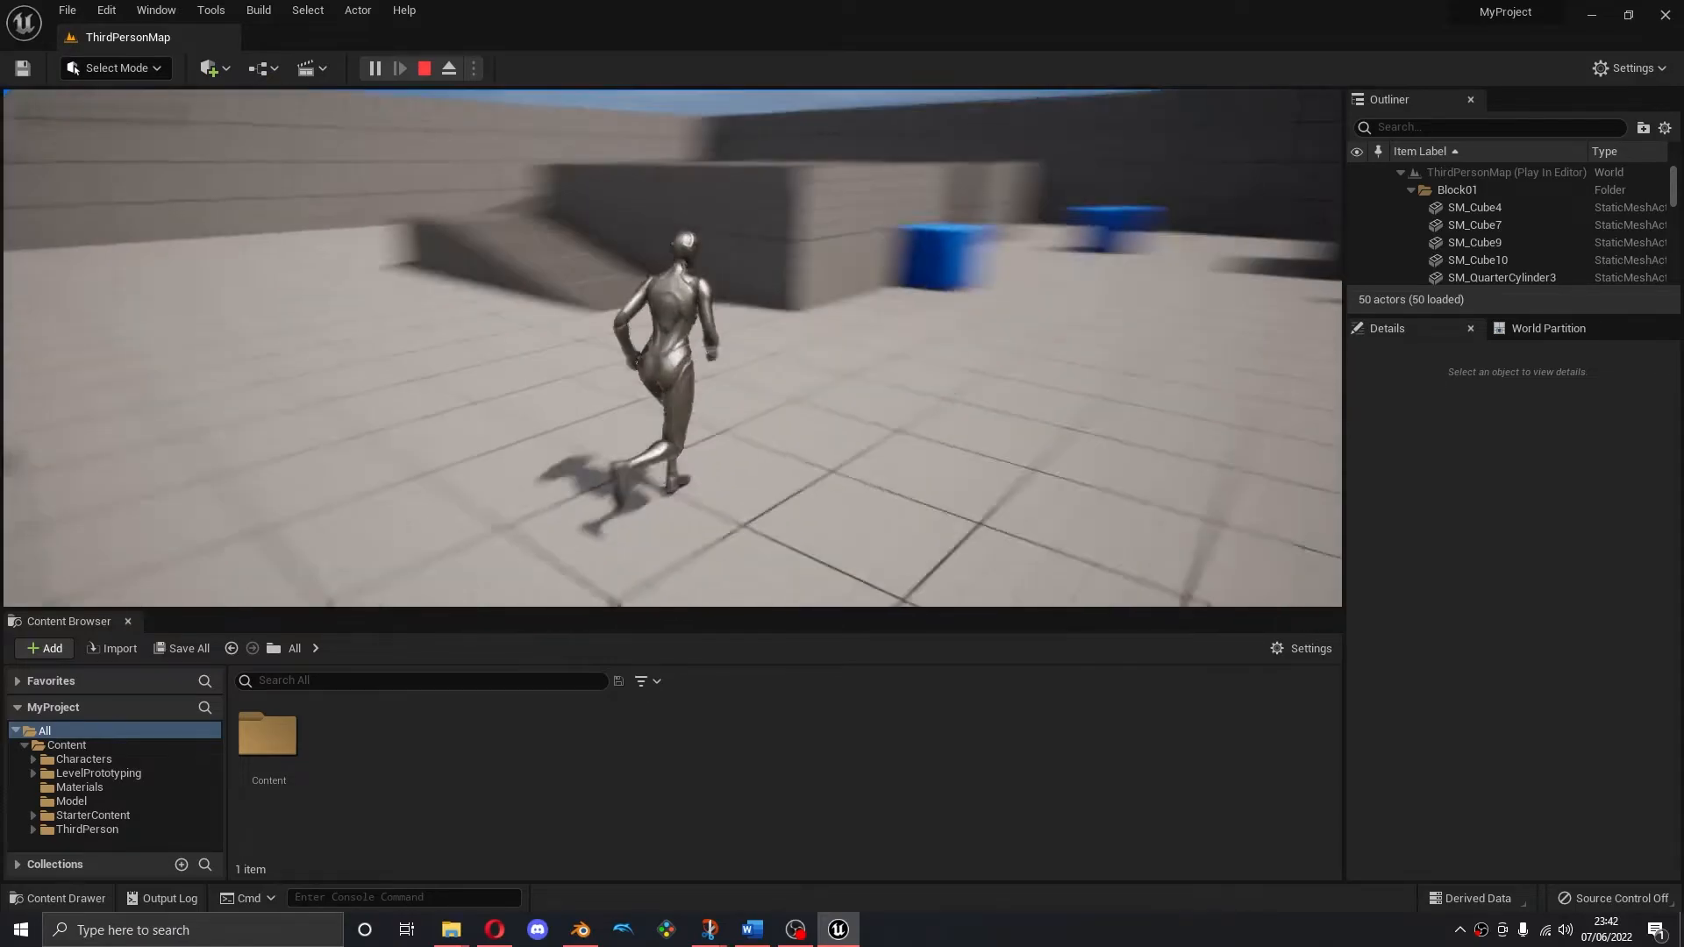
key("w")
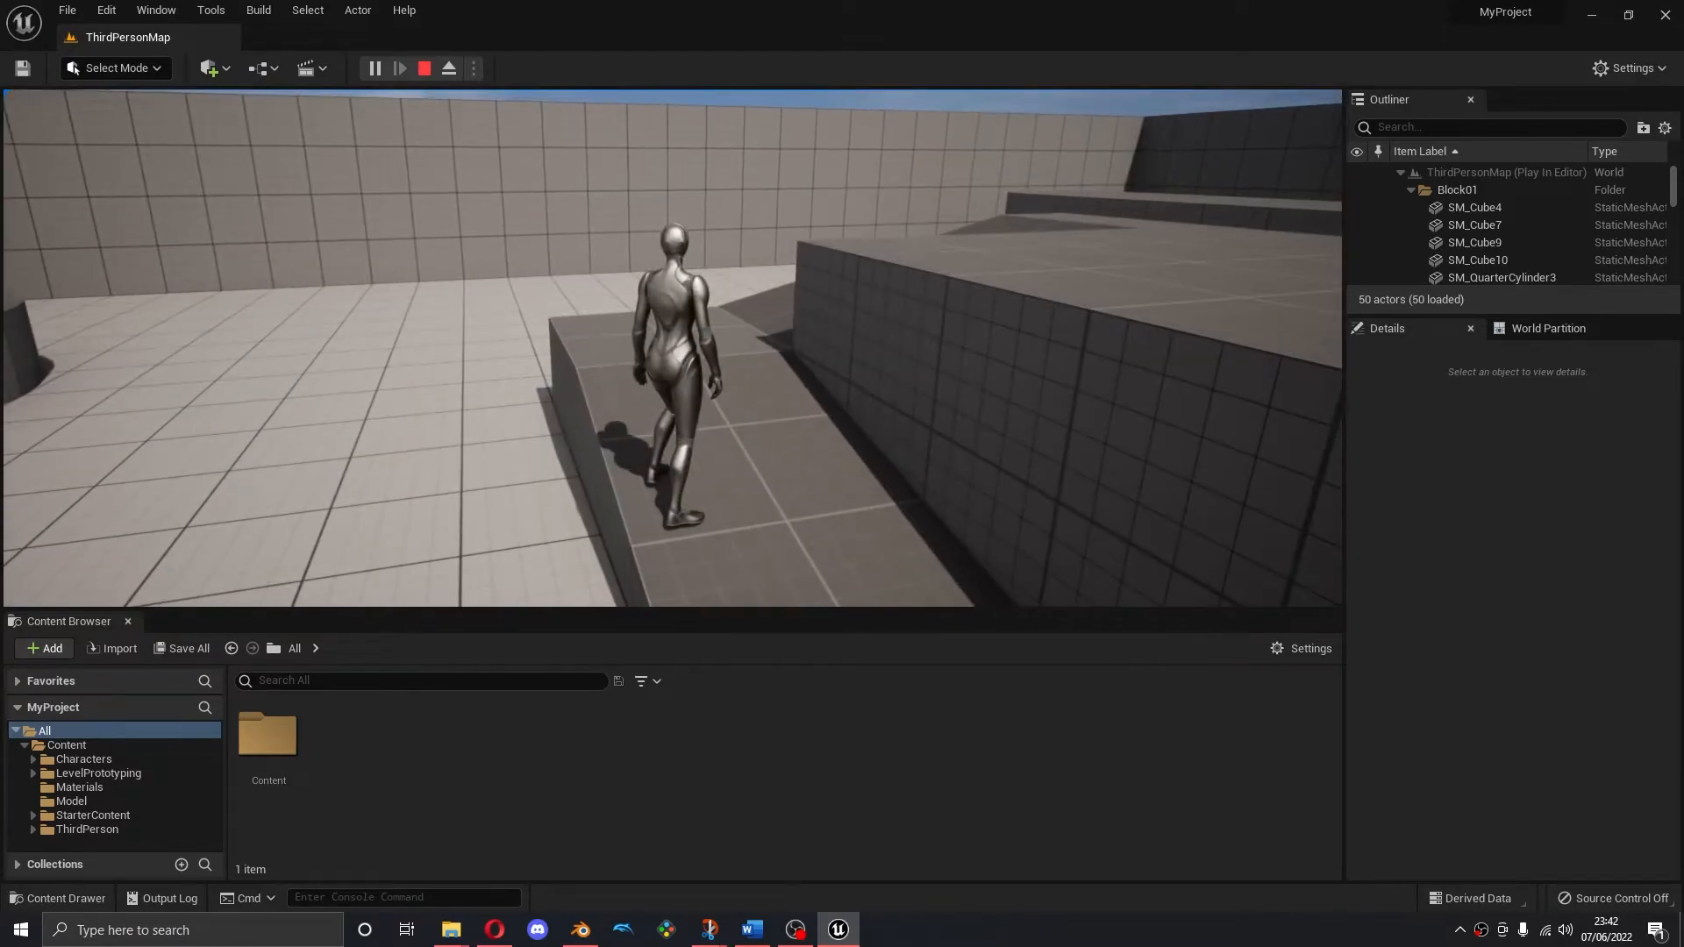
key("Escape")
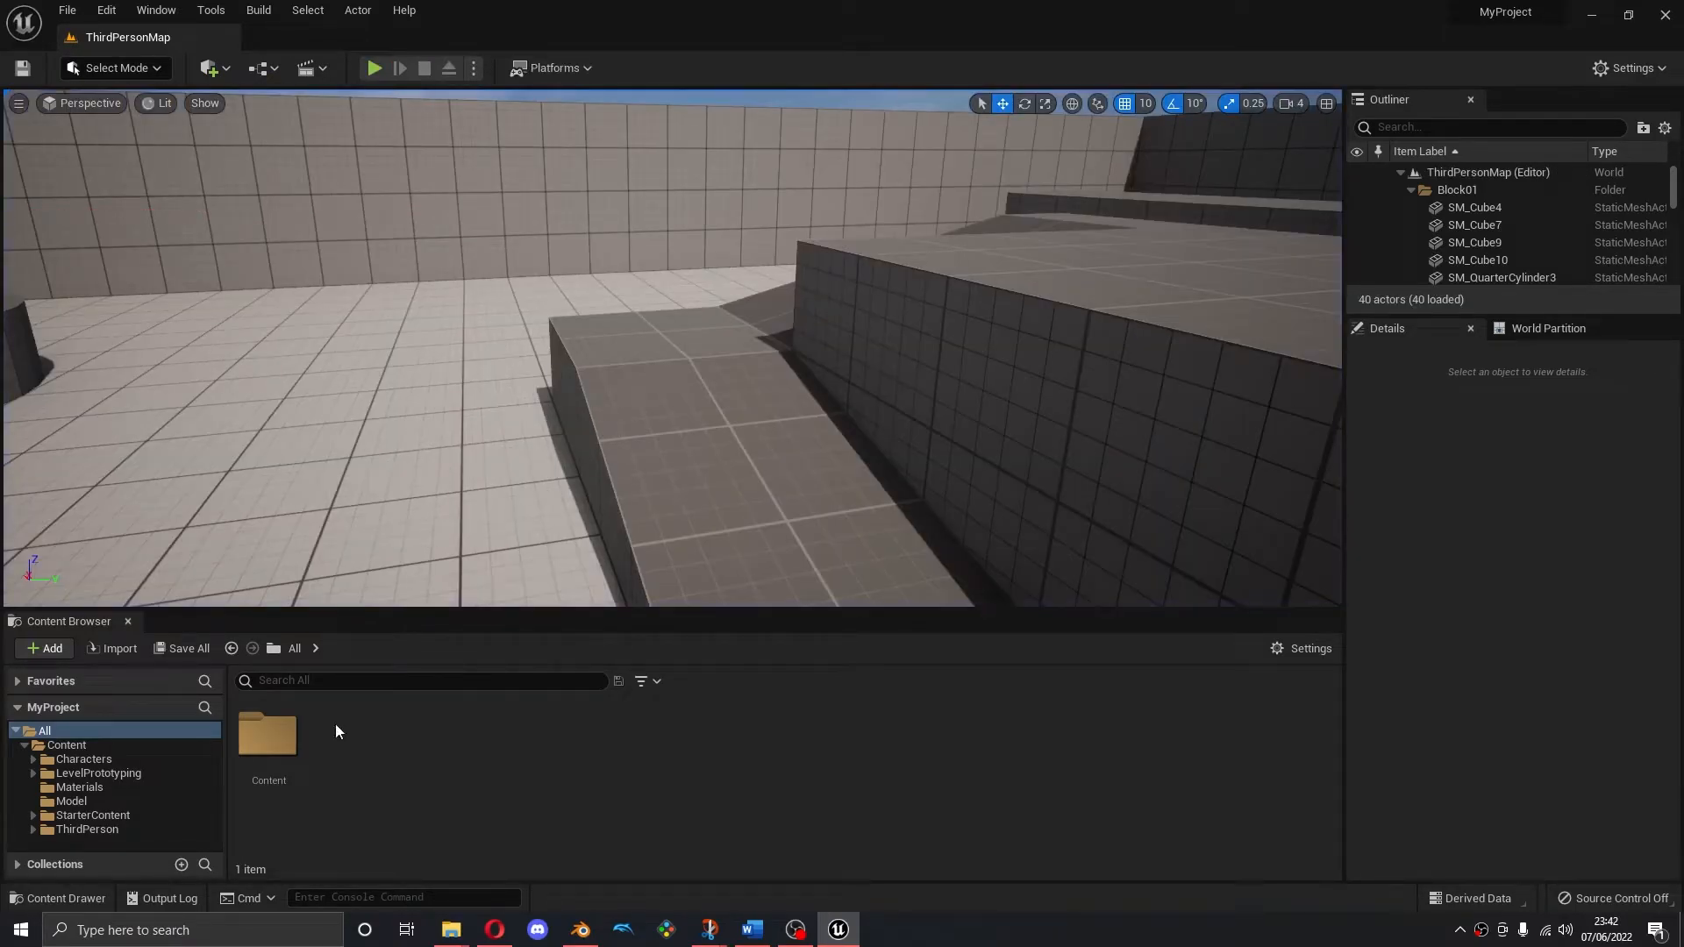
Open the BP_ThirdPersonCharacter blueprint from the ThirdPerson Blueprints folder in Content
double_click(268, 735)
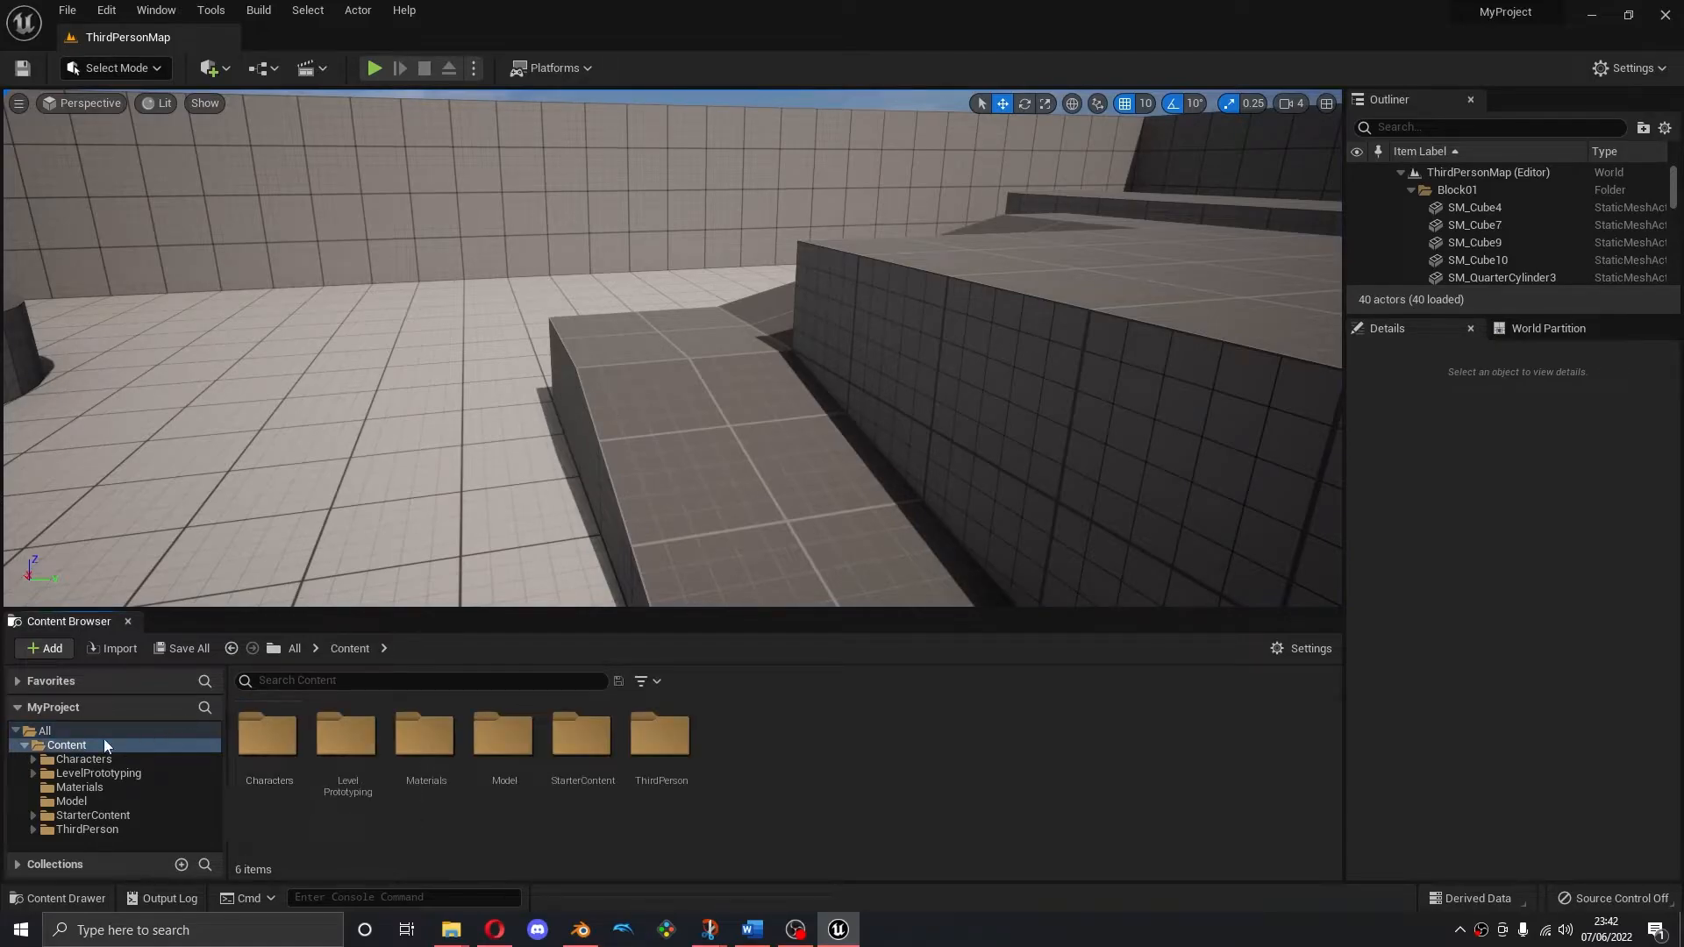
double_click(658, 737)
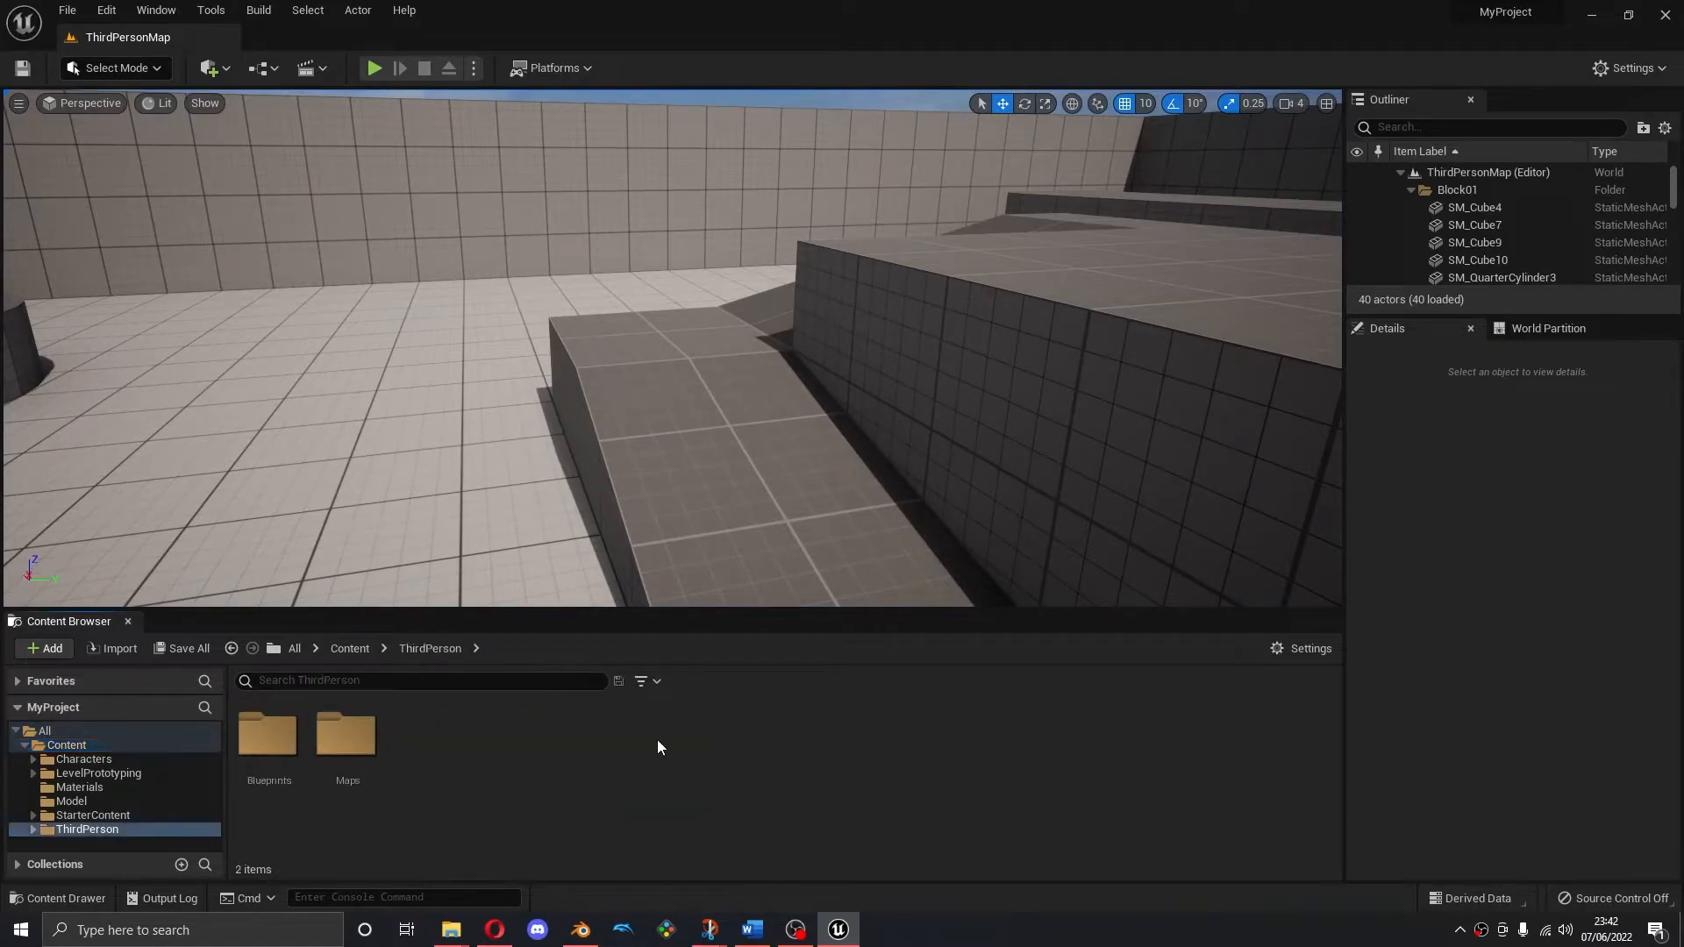
double_click(295, 729)
double_click(261, 772)
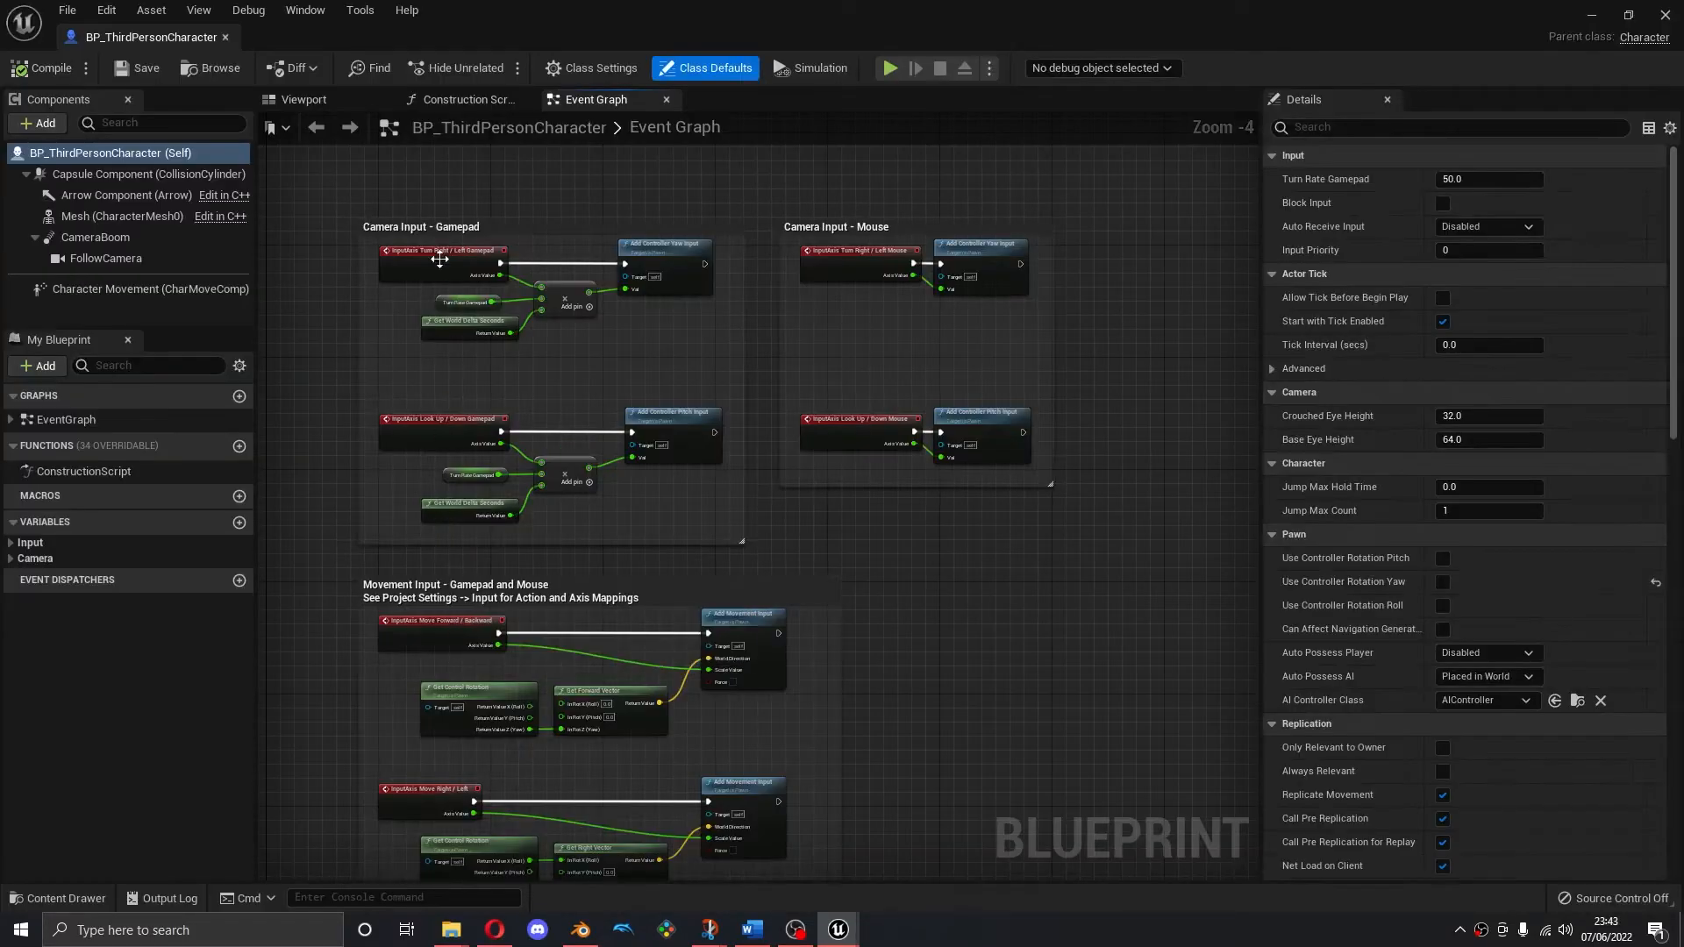
Set the character mesh component's skeletal mesh to Player in the blueprint viewport and lock its scale proportions
left_click(328, 107)
left_click(741, 491)
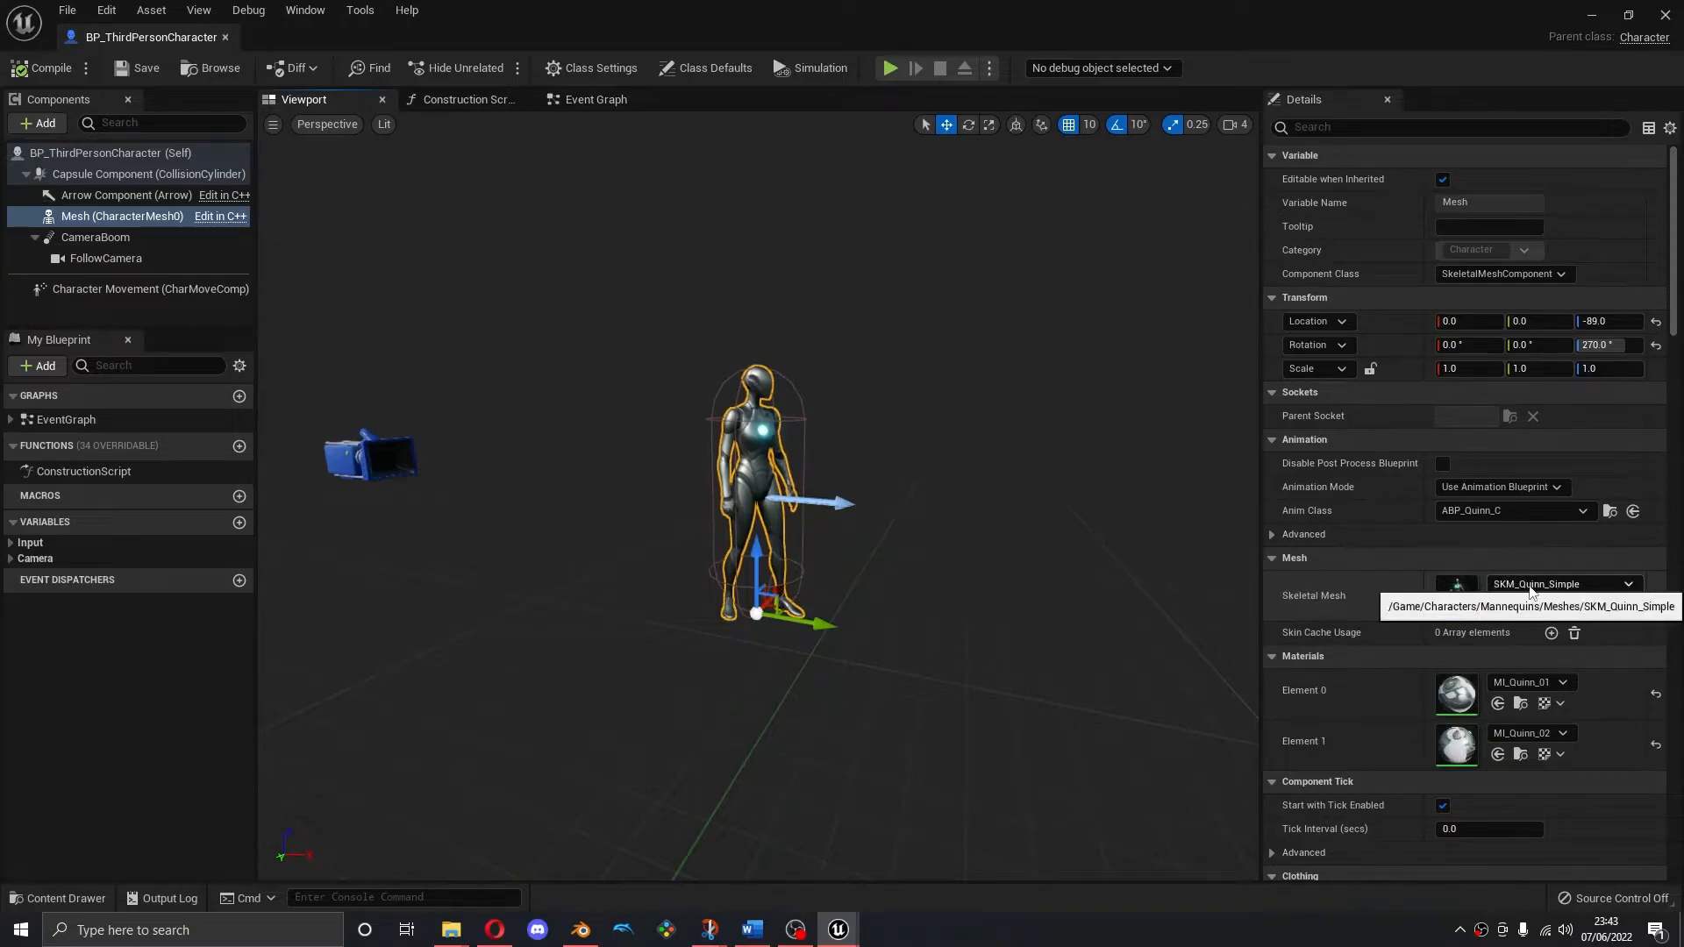
left_click(1603, 586)
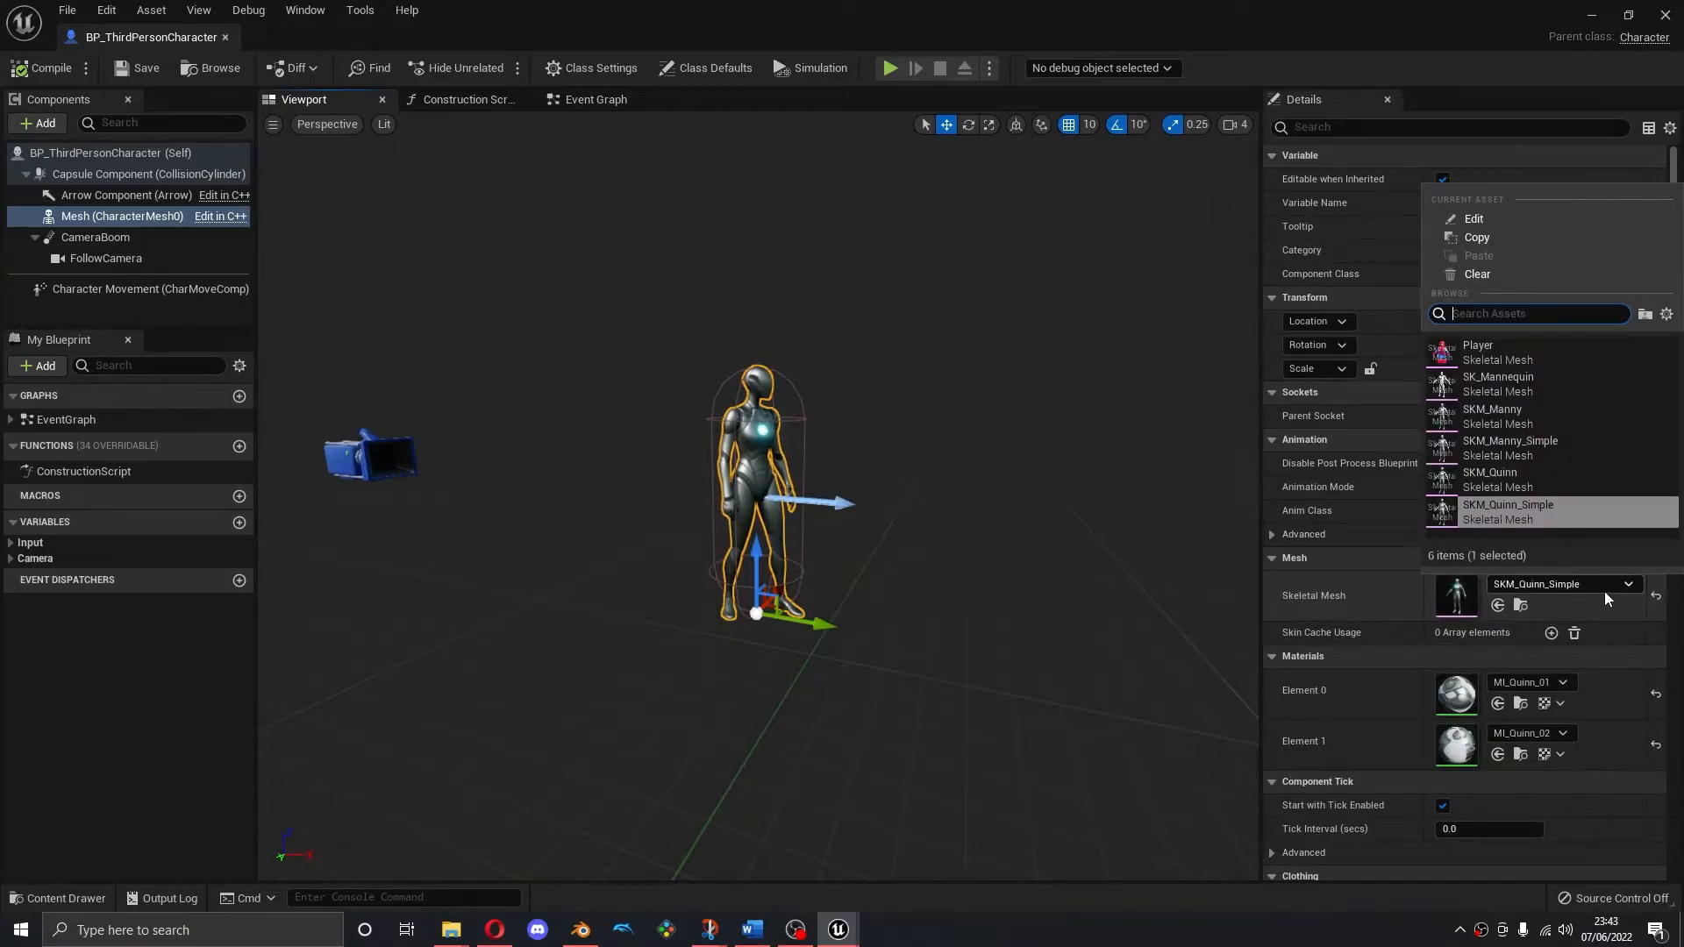
left_click(1470, 354)
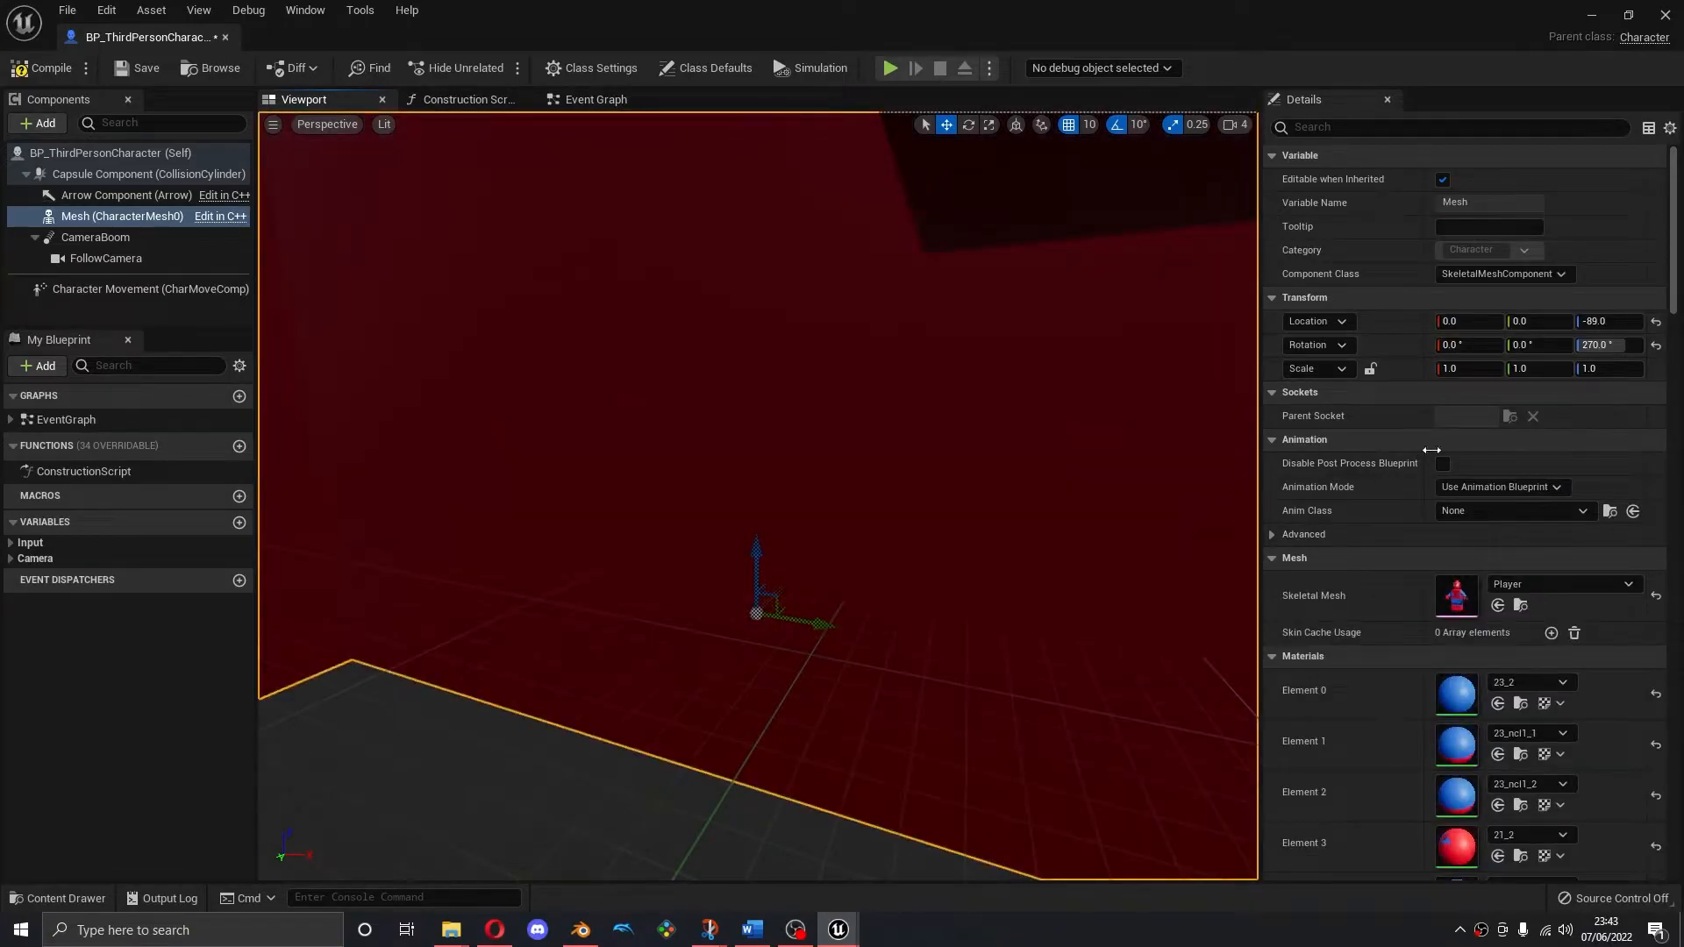
left_click(1369, 368)
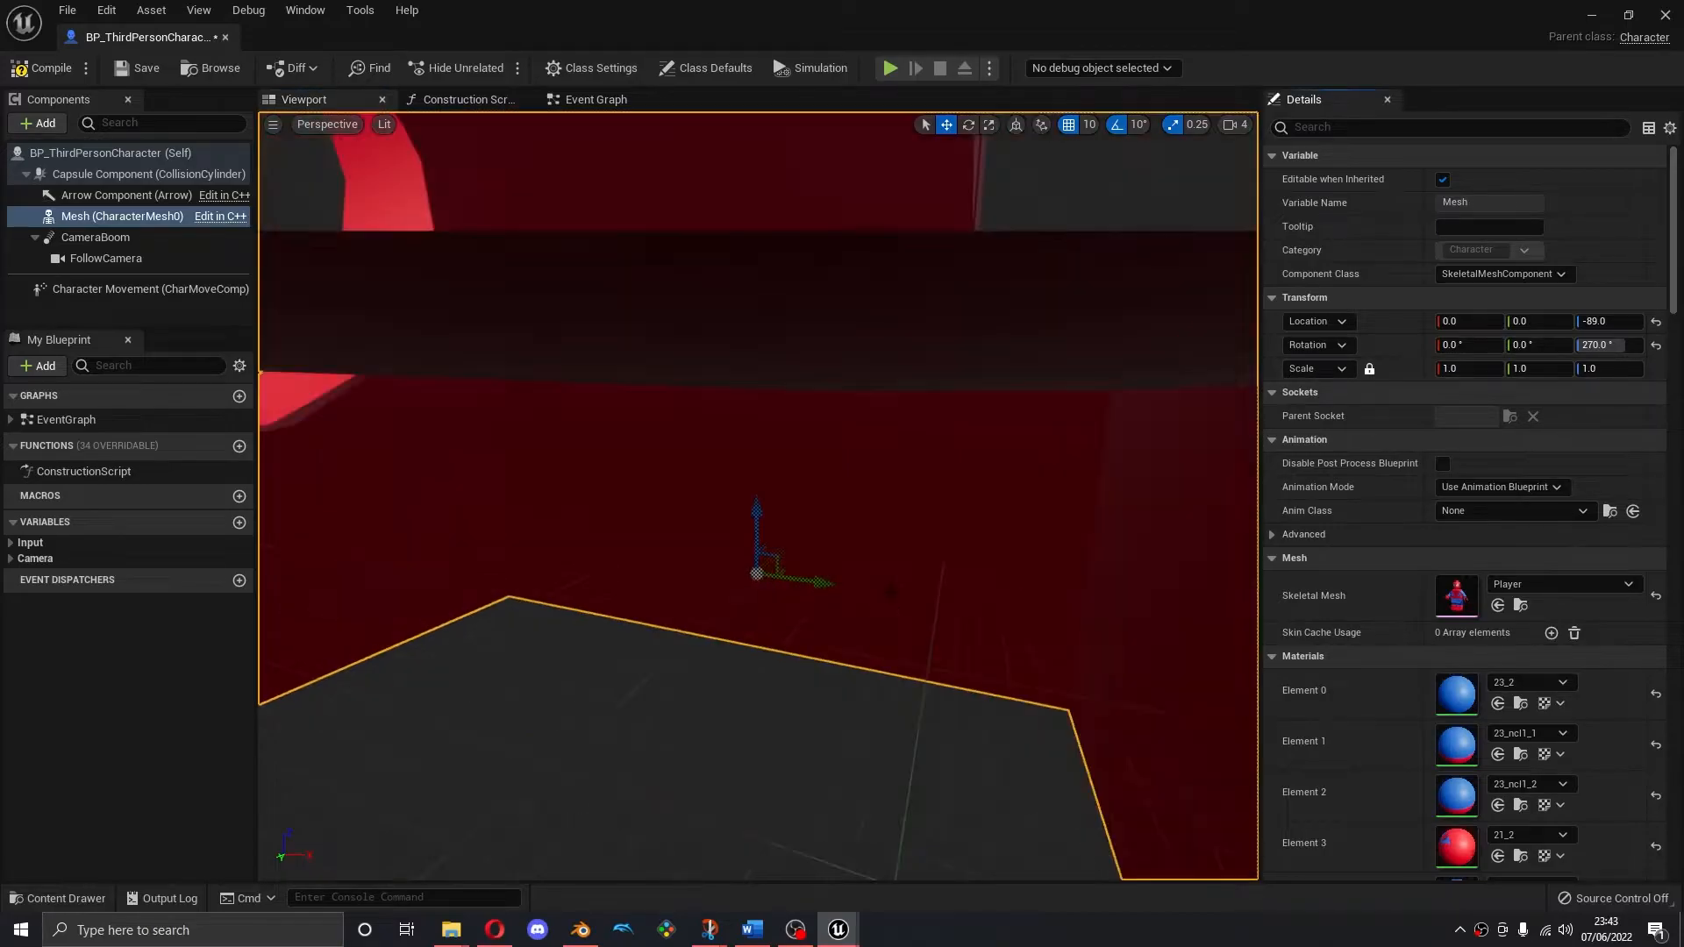
Dock the character blueprint editor beside the ThirdPersonMap level, and compile and save the blueprint
scroll(890, 598, "down", 10)
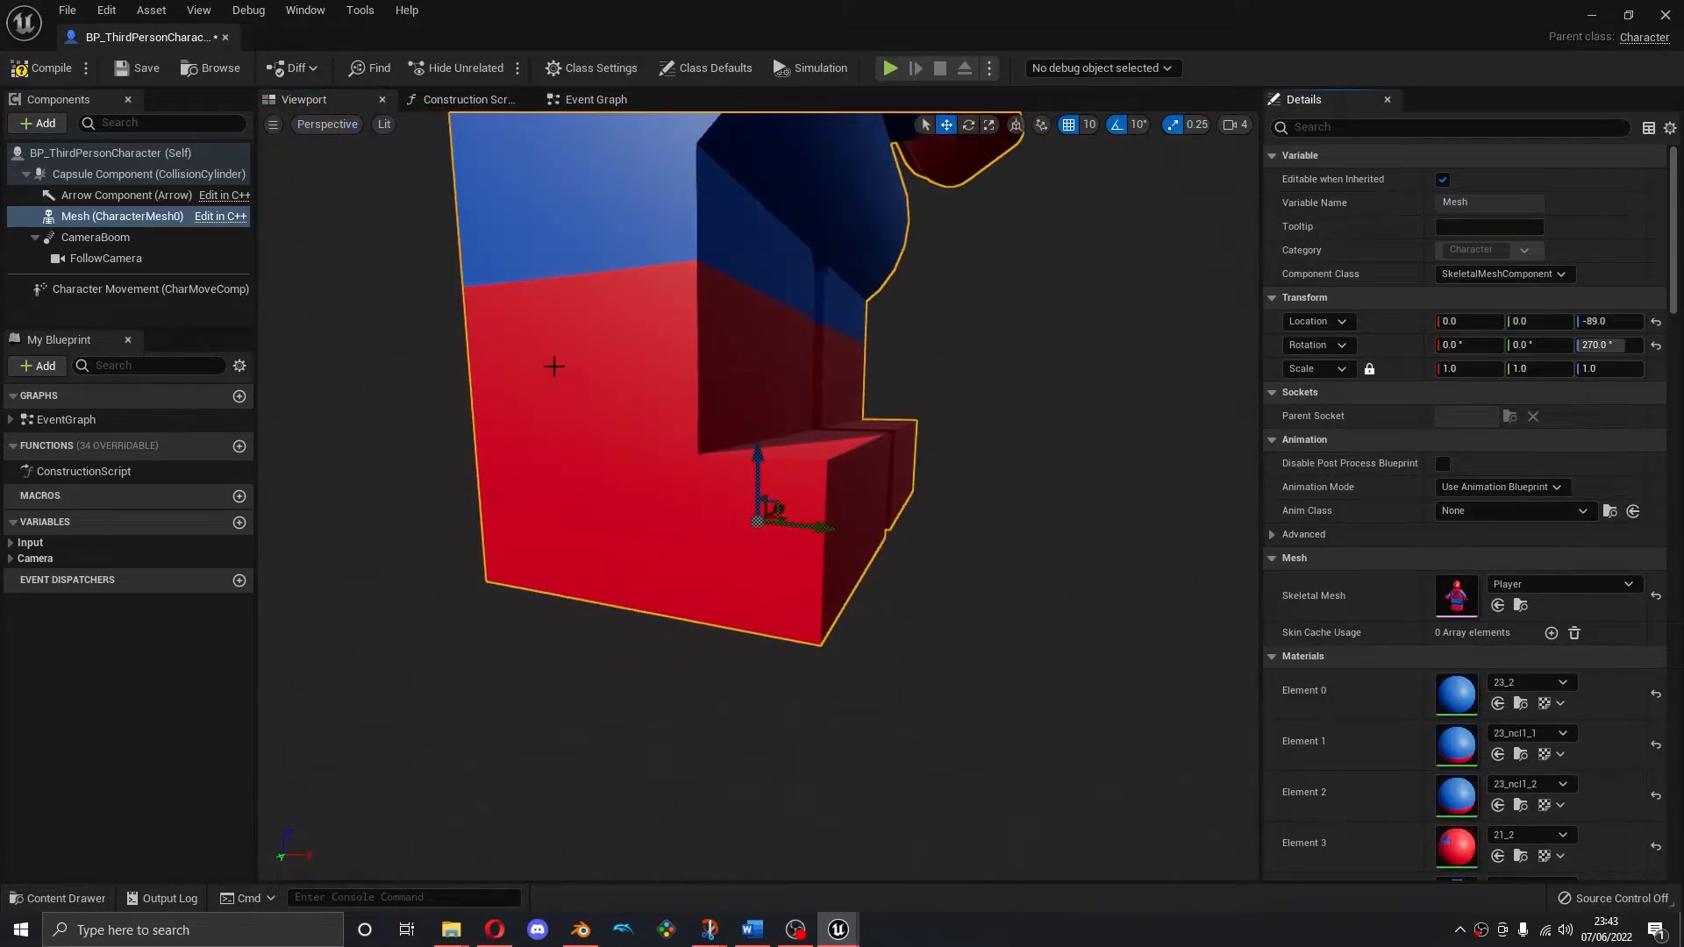
left_click_drag(96, 45, 383, 41)
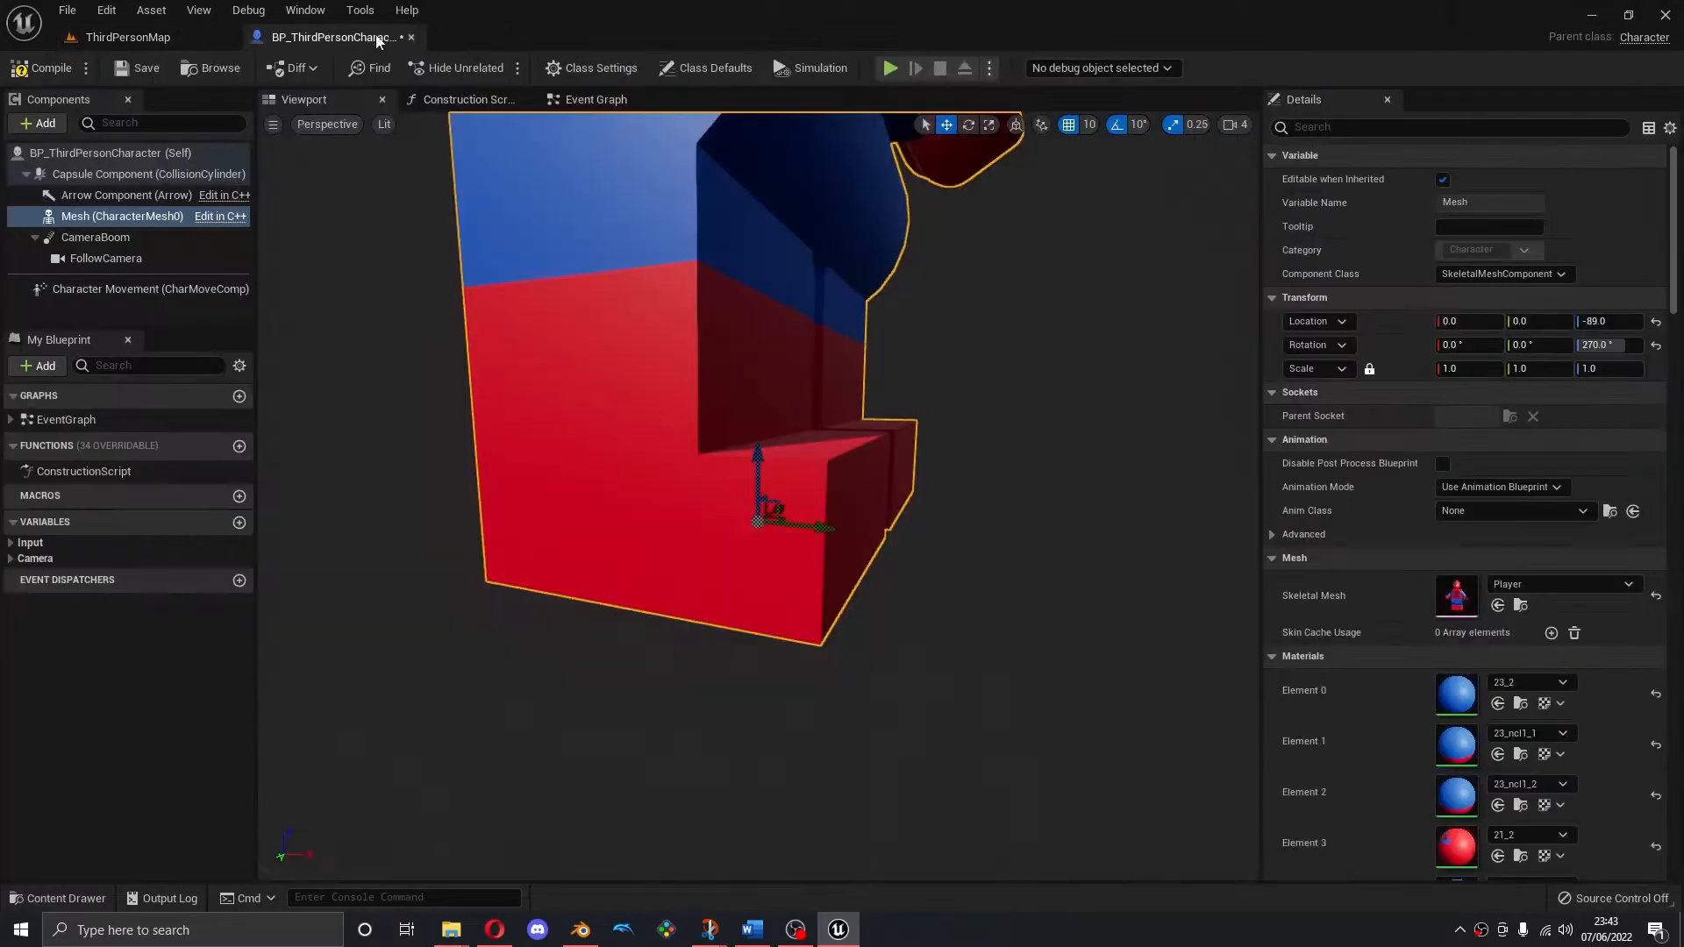
left_click(60, 72)
left_click(131, 69)
Play-test ThirdPersonMap with the swapped Player mesh, moving the character forward, and stop the session
left_click(109, 37)
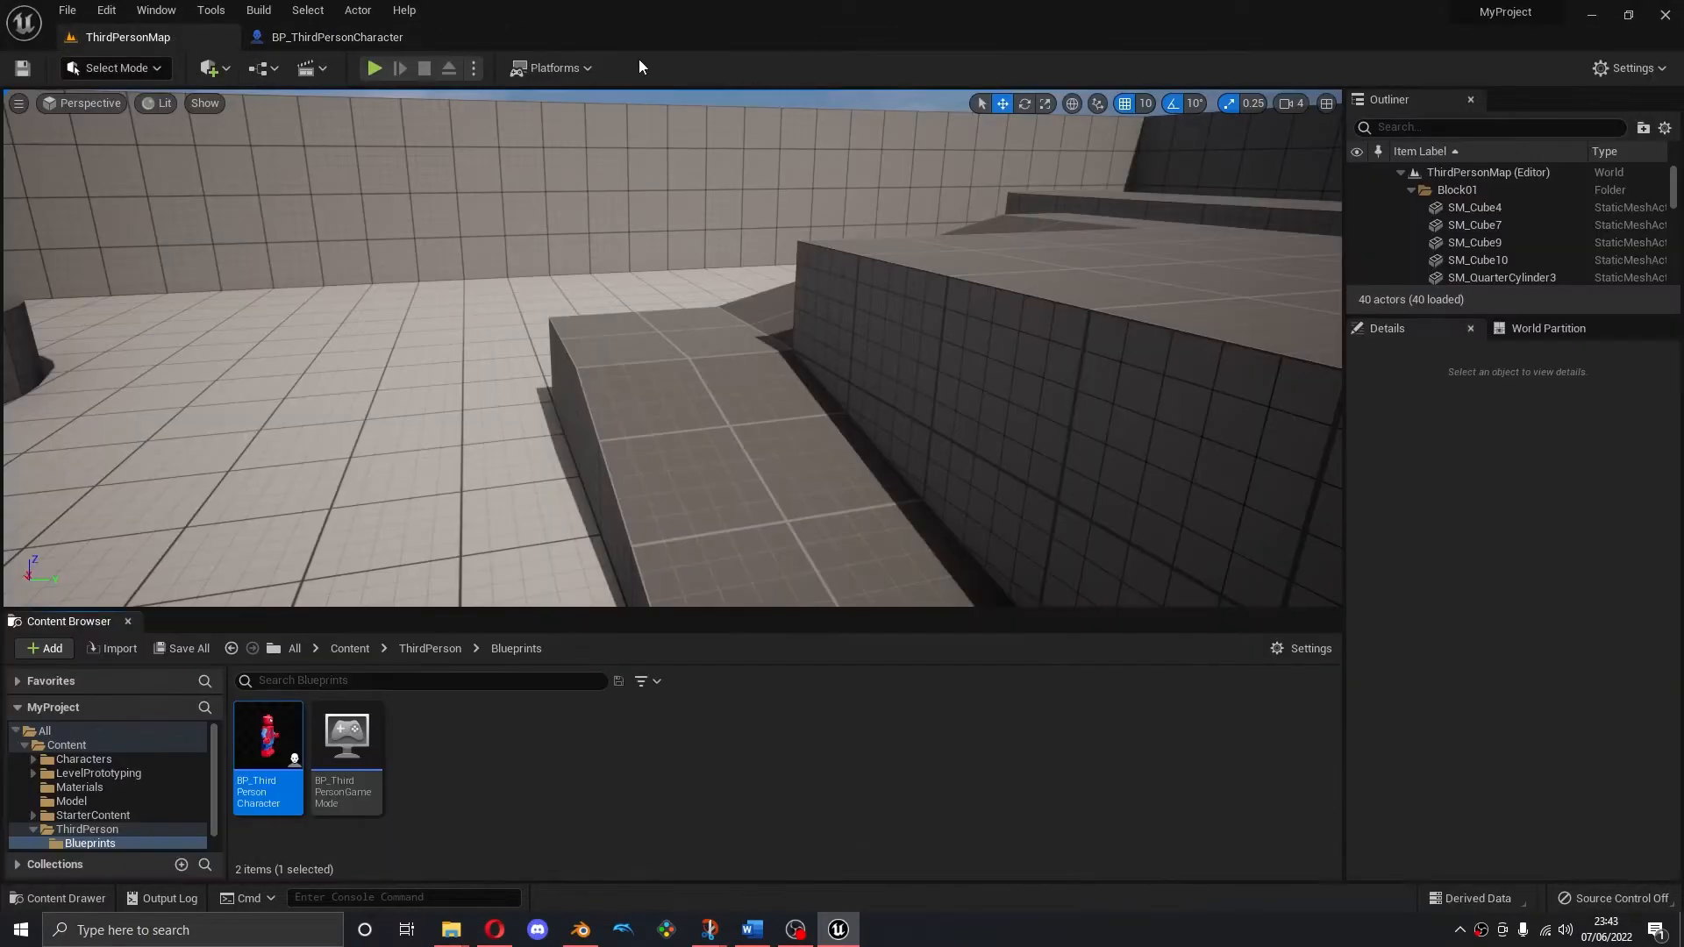
left_click(391, 68)
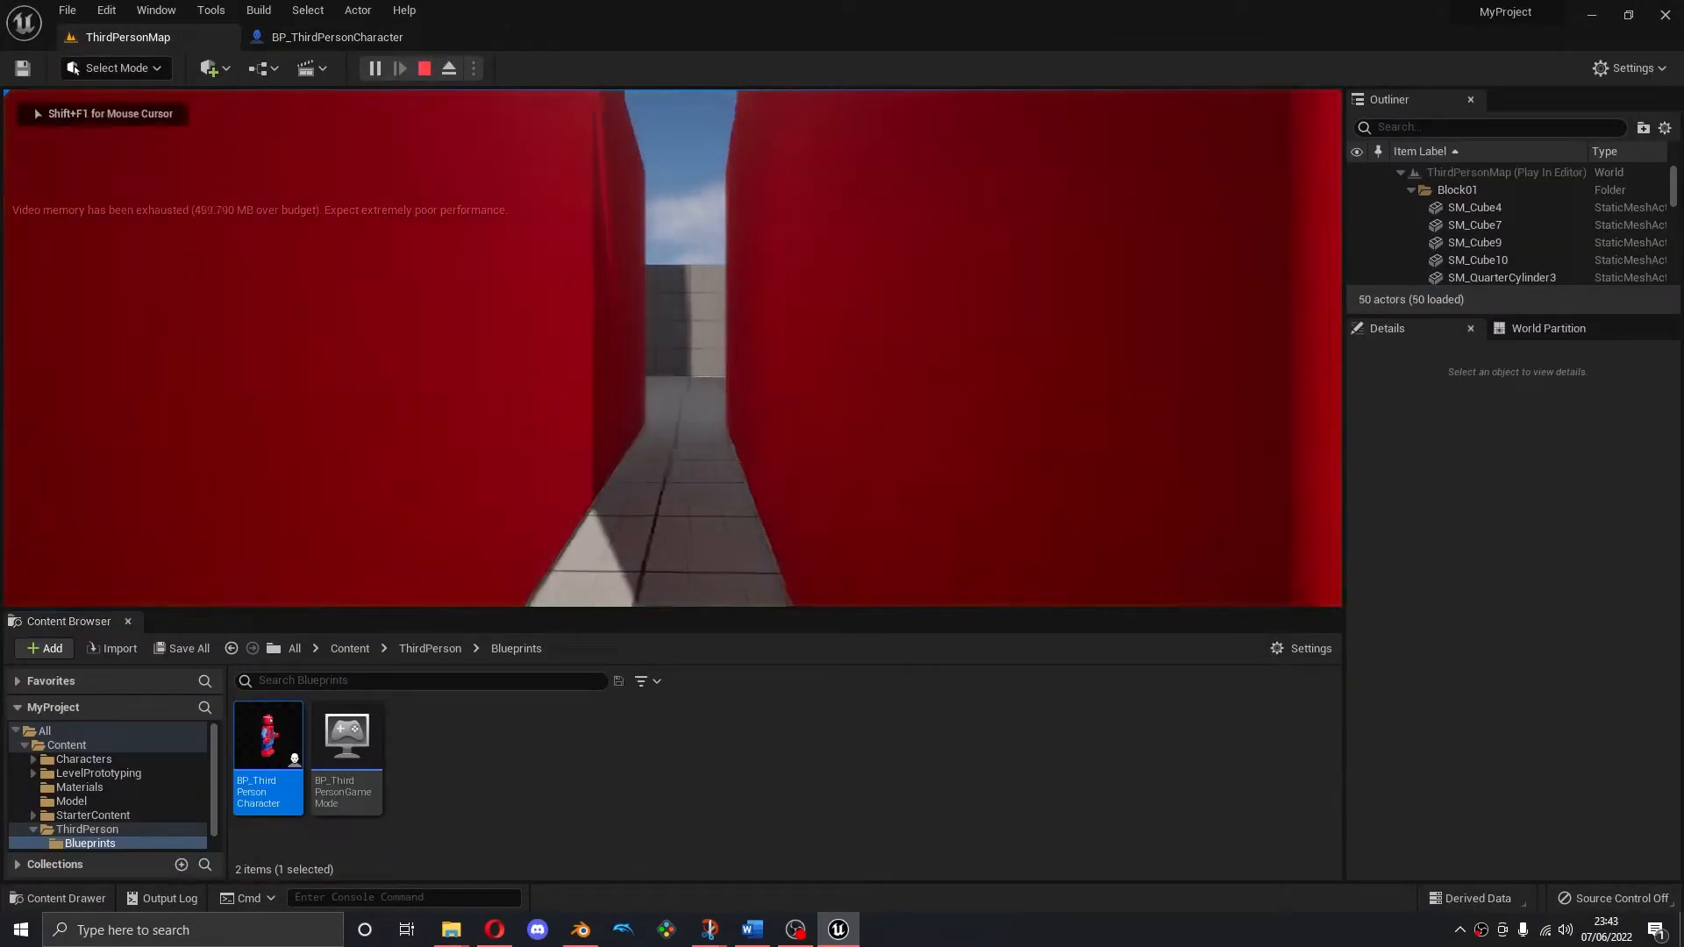
key("w")
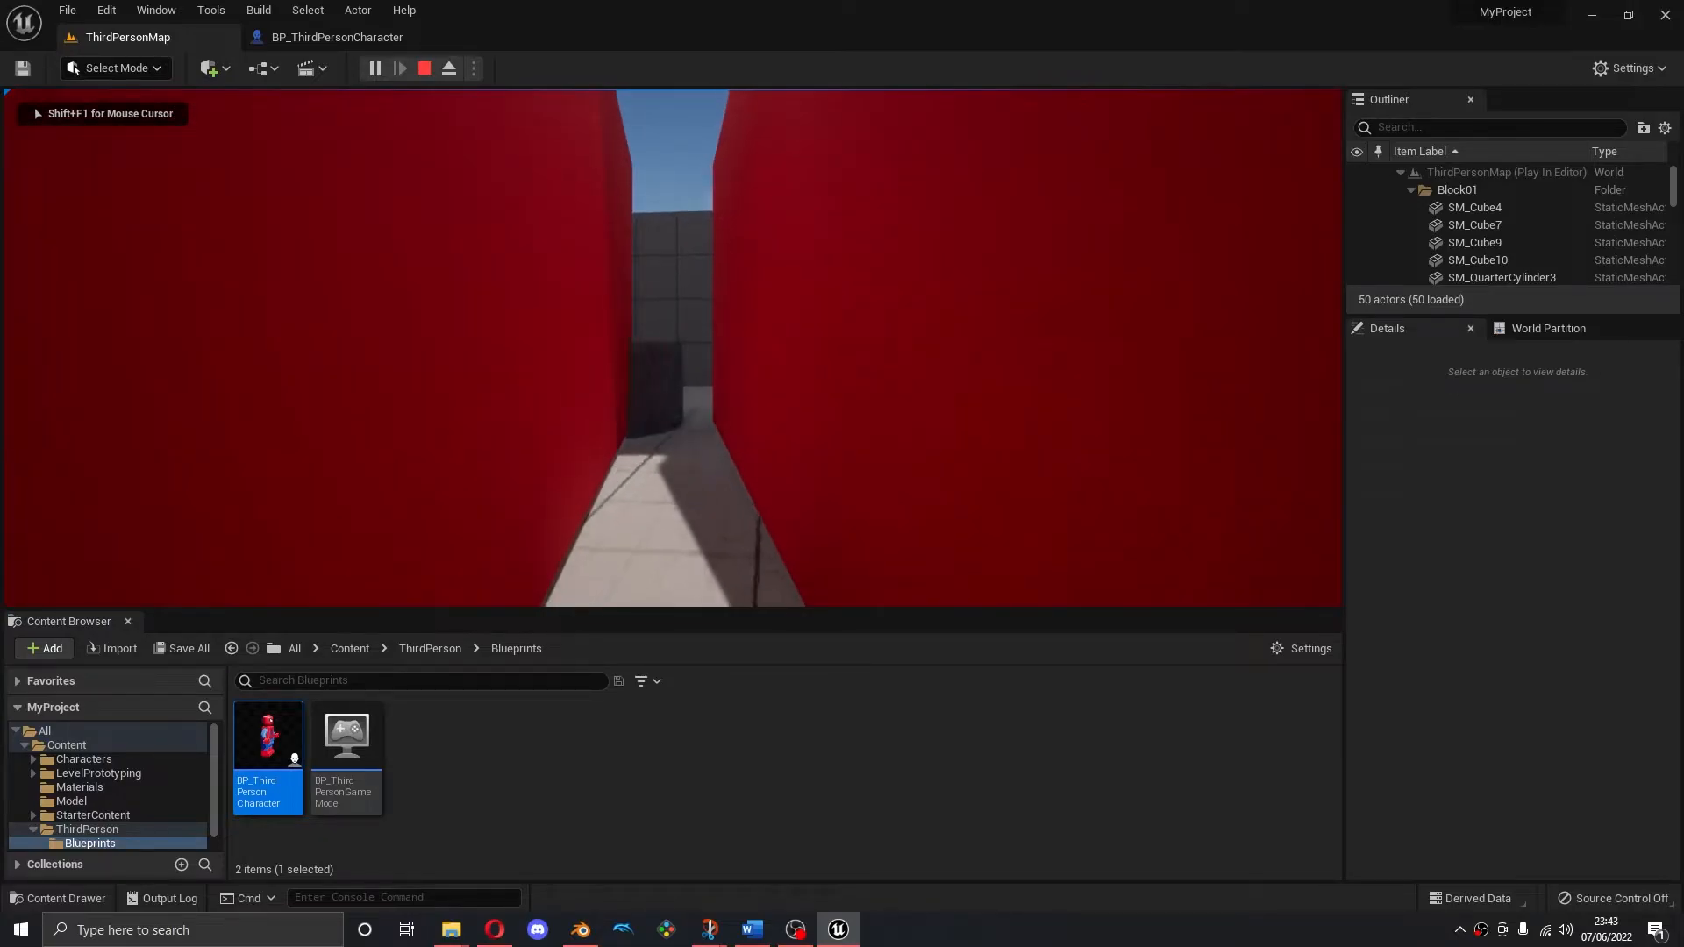
key("Escape")
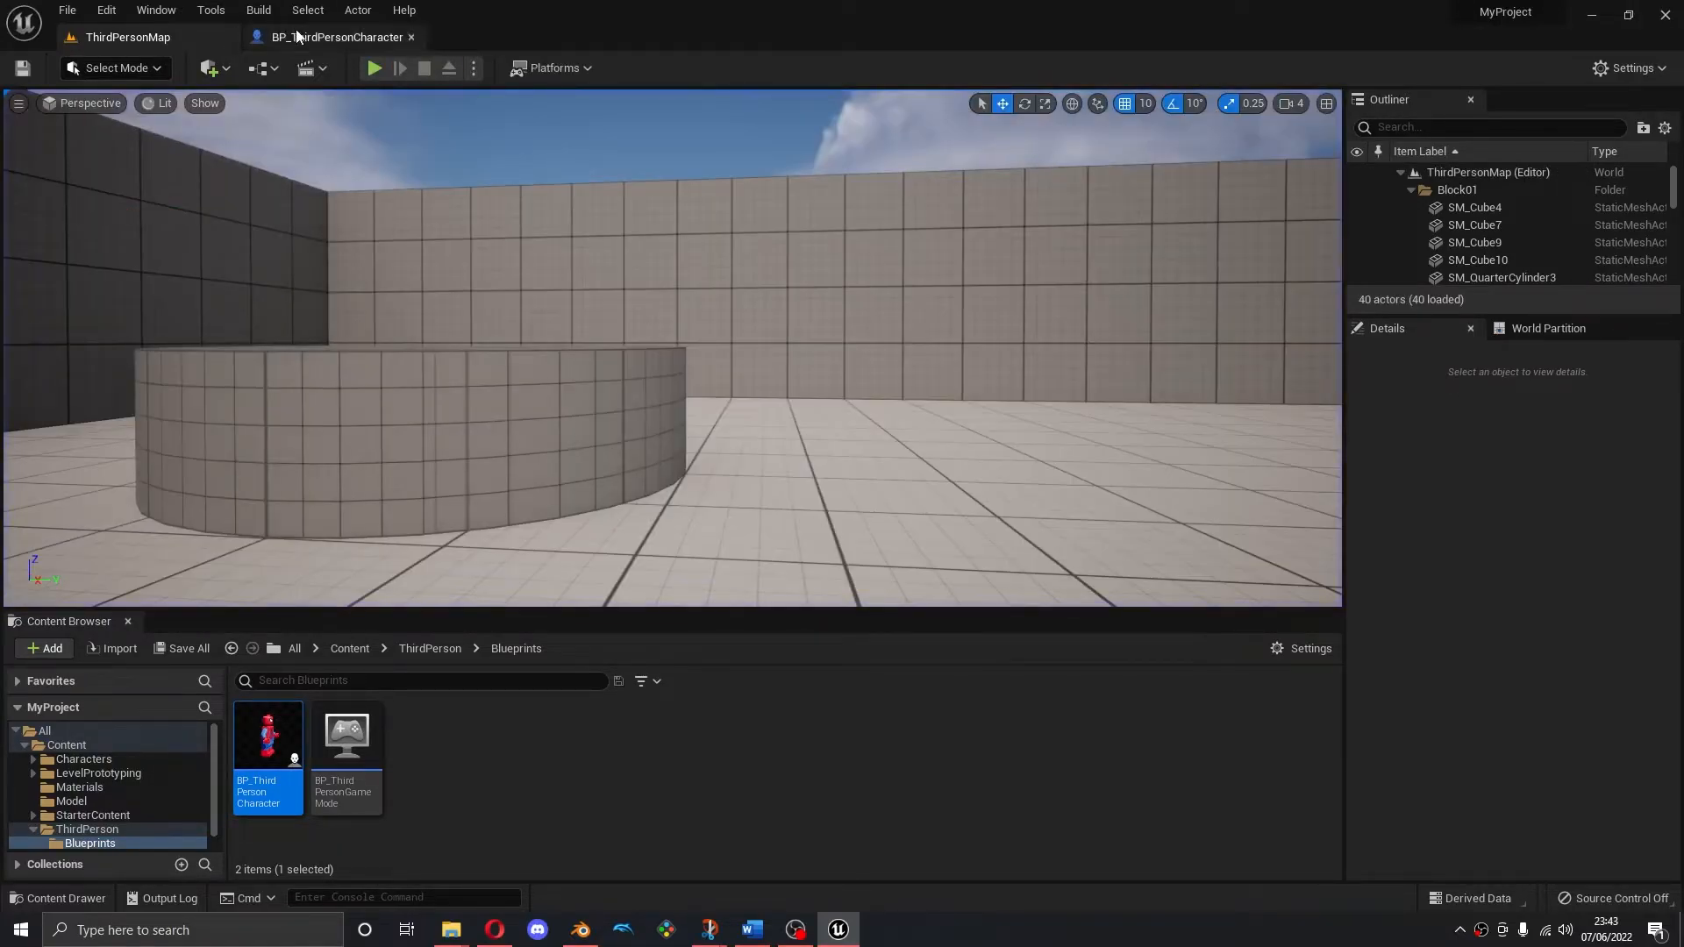
Scale the character's mesh component uniformly to 0.04 and raise it to a Z location of -79
left_click(298, 37)
left_click(650, 289)
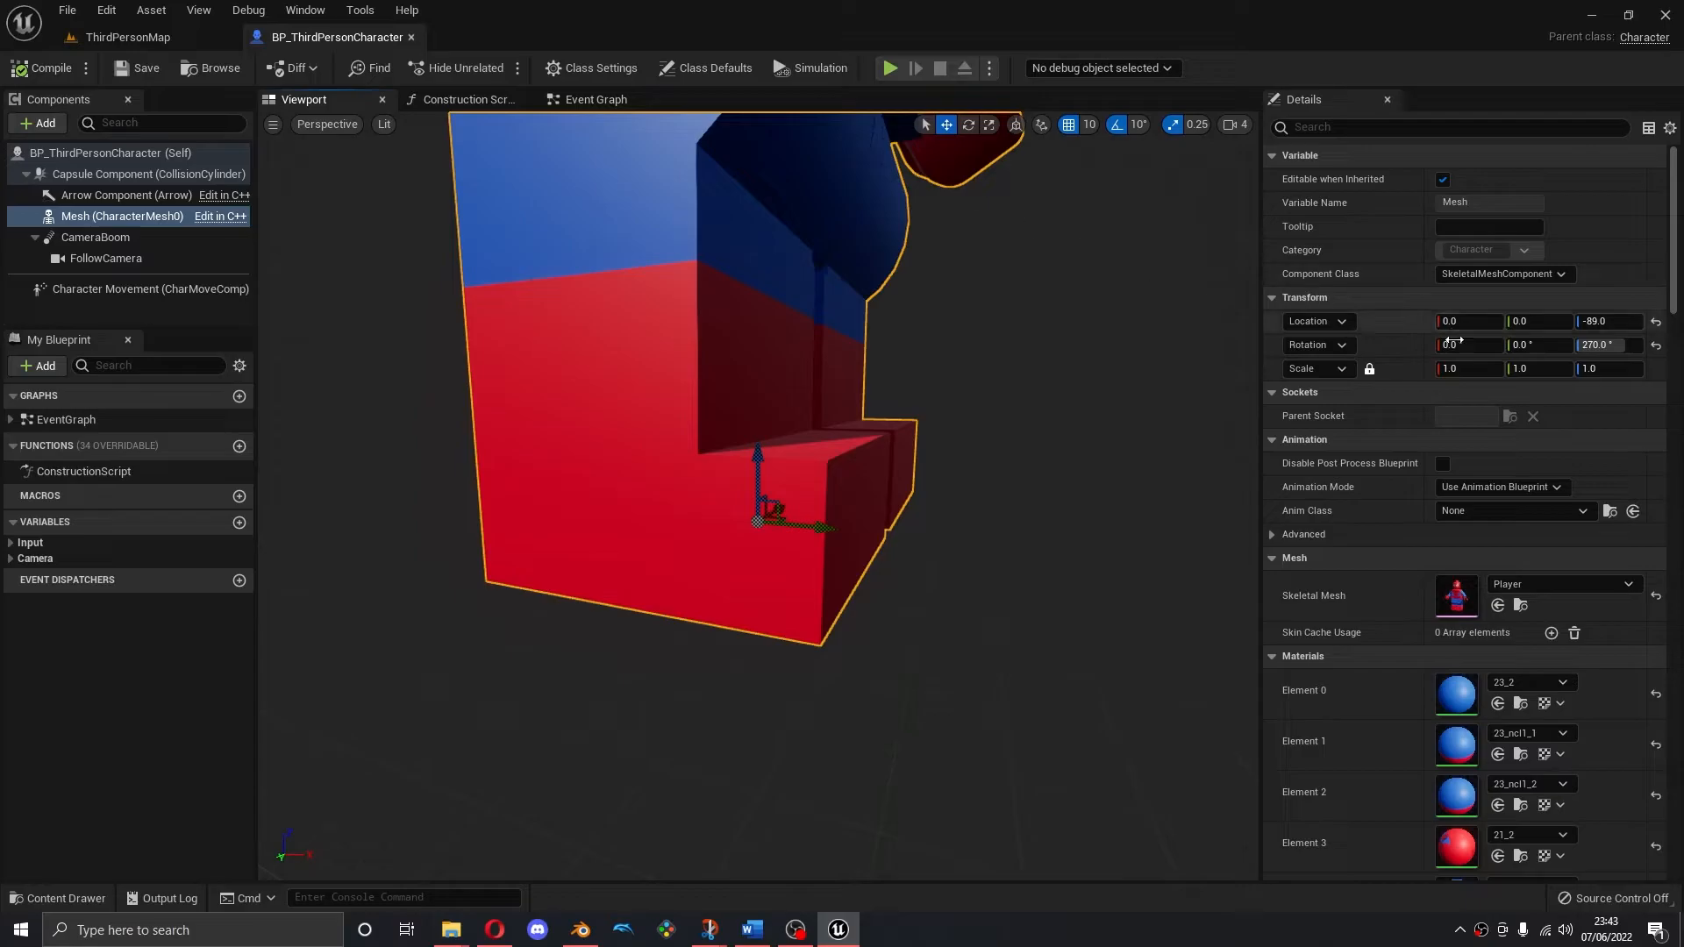
left_click(1440, 366)
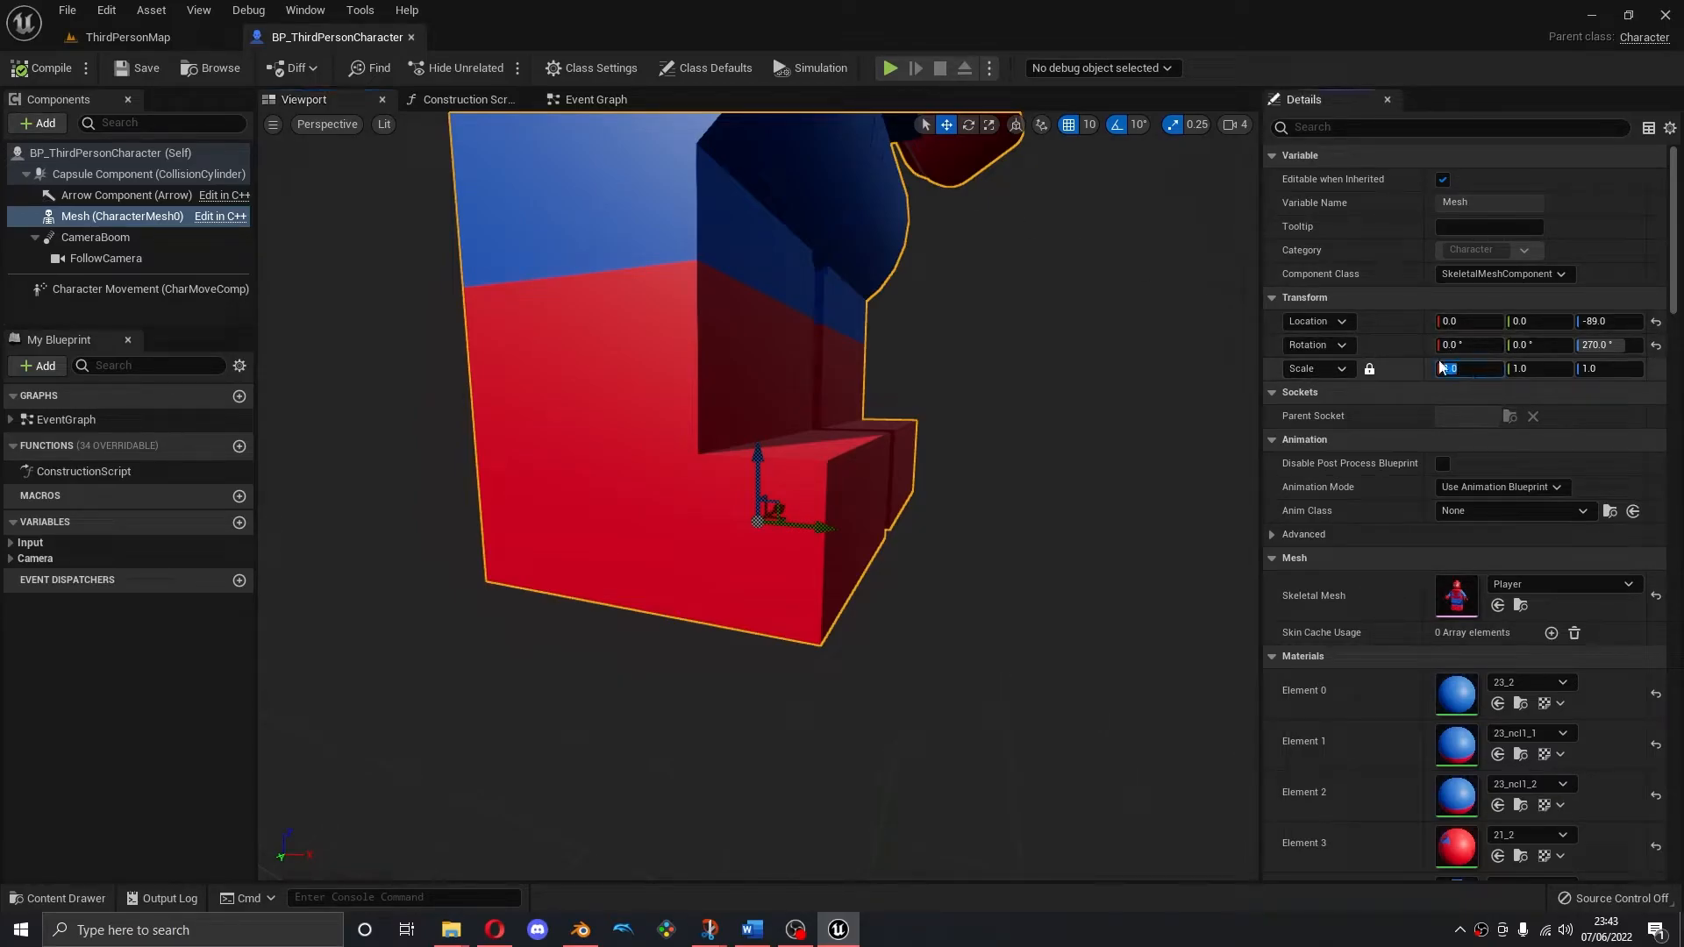
type("0.04")
key("Return")
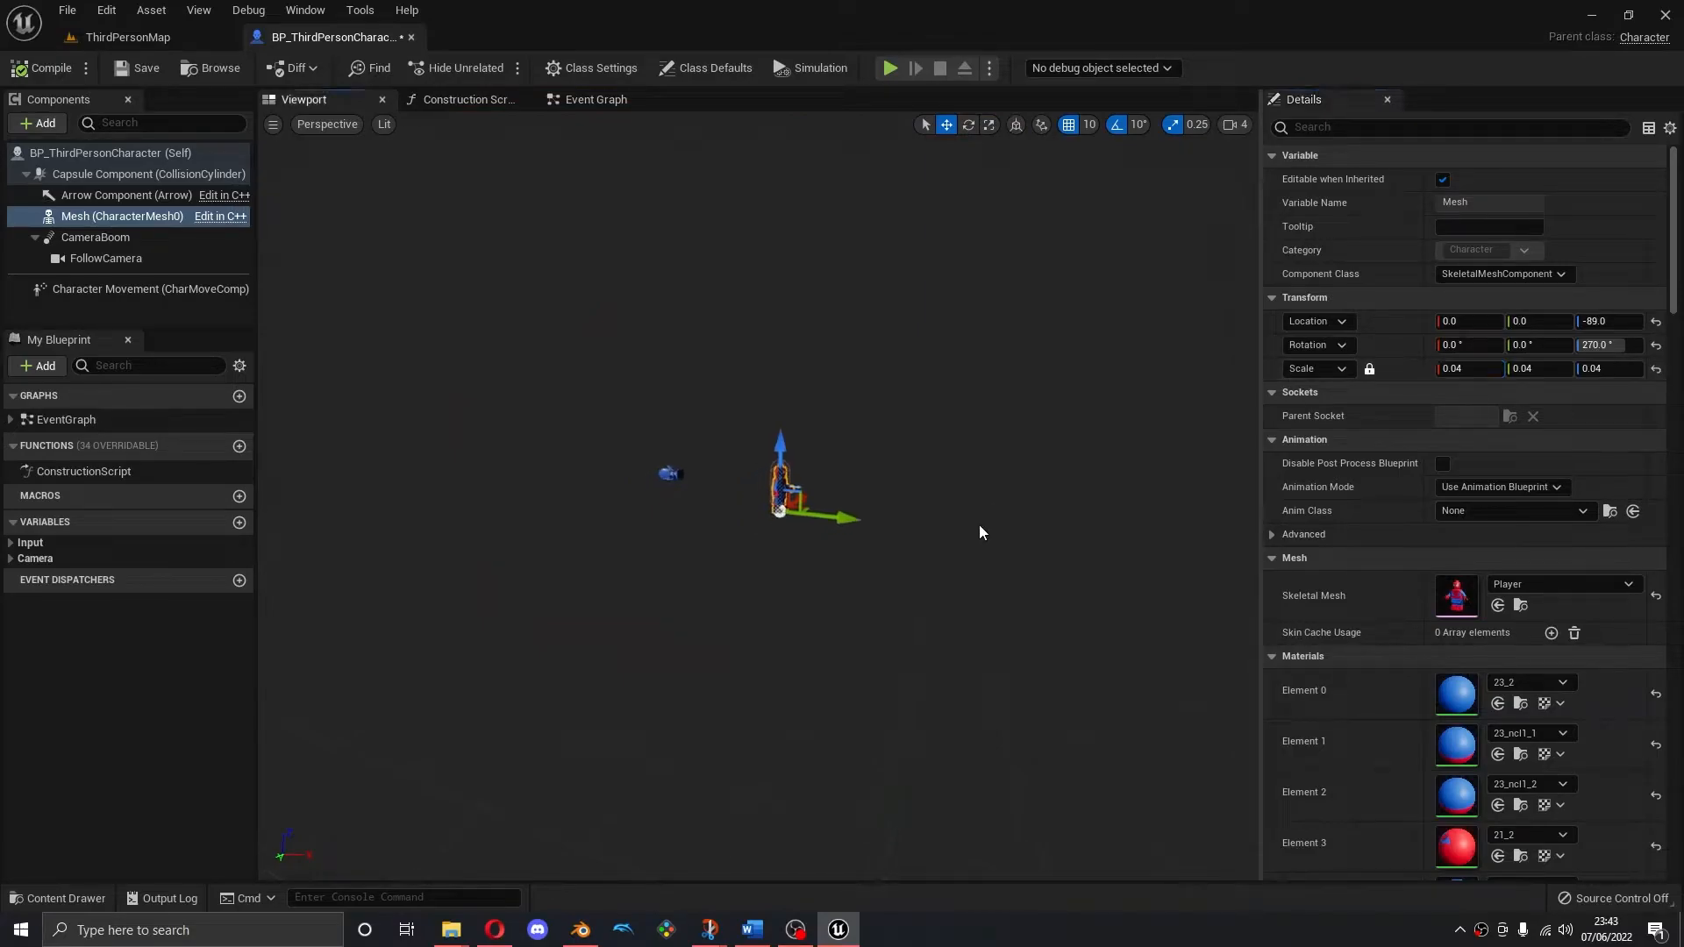
key("f")
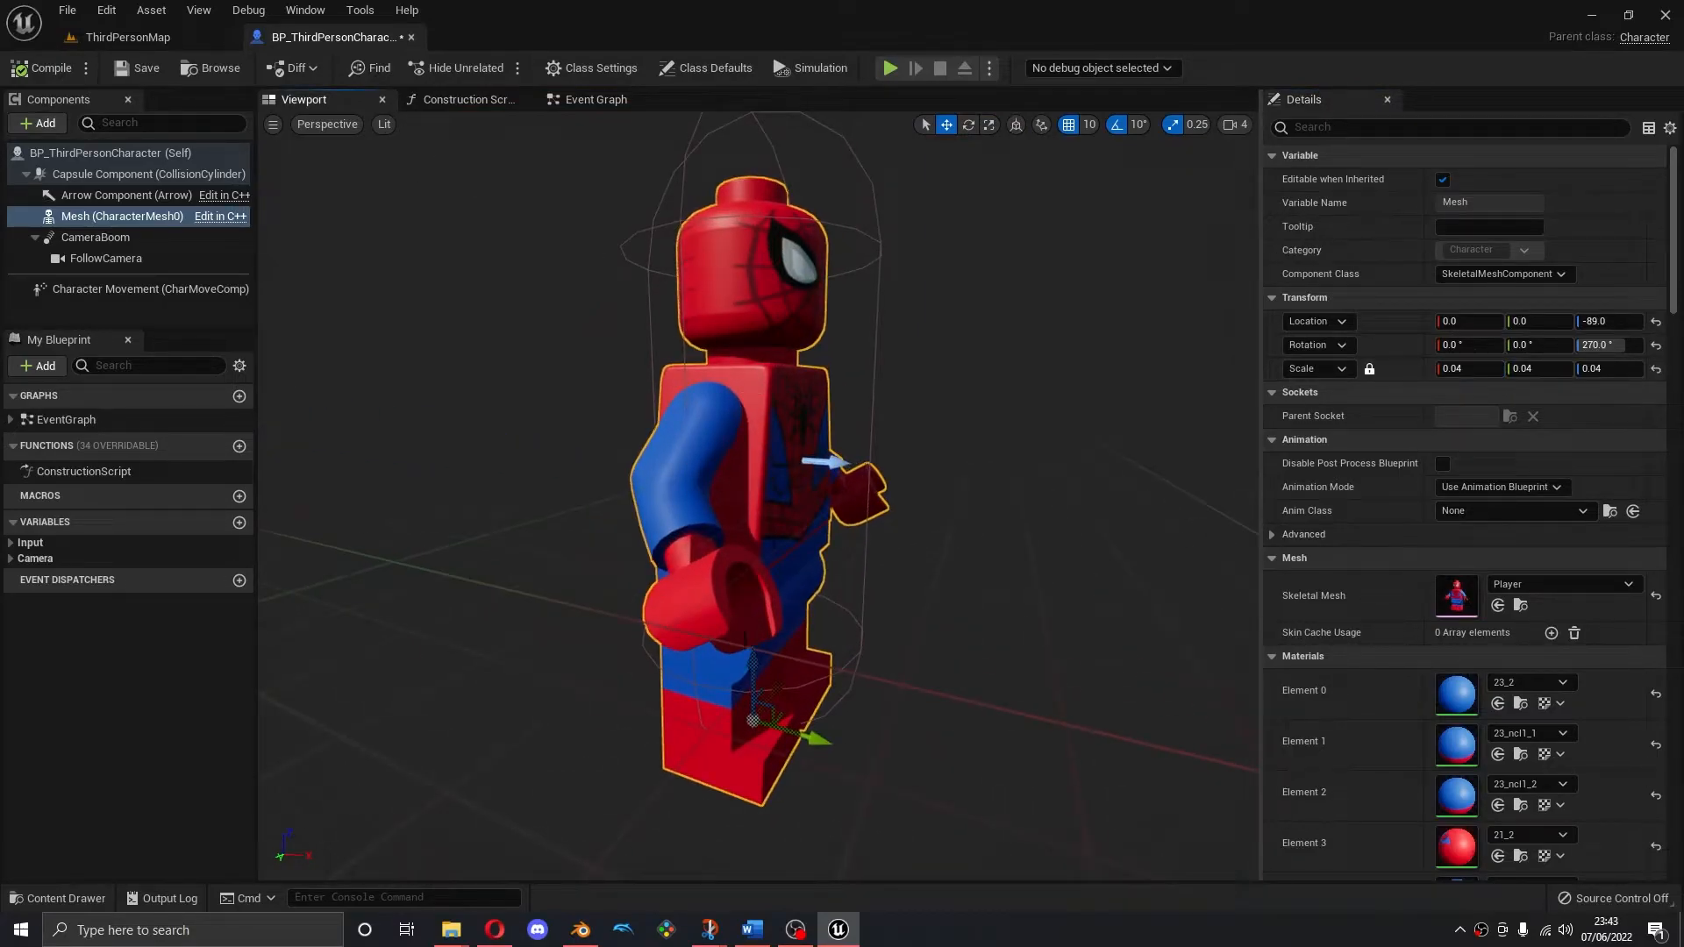
left_click_drag(752, 657, 751, 613)
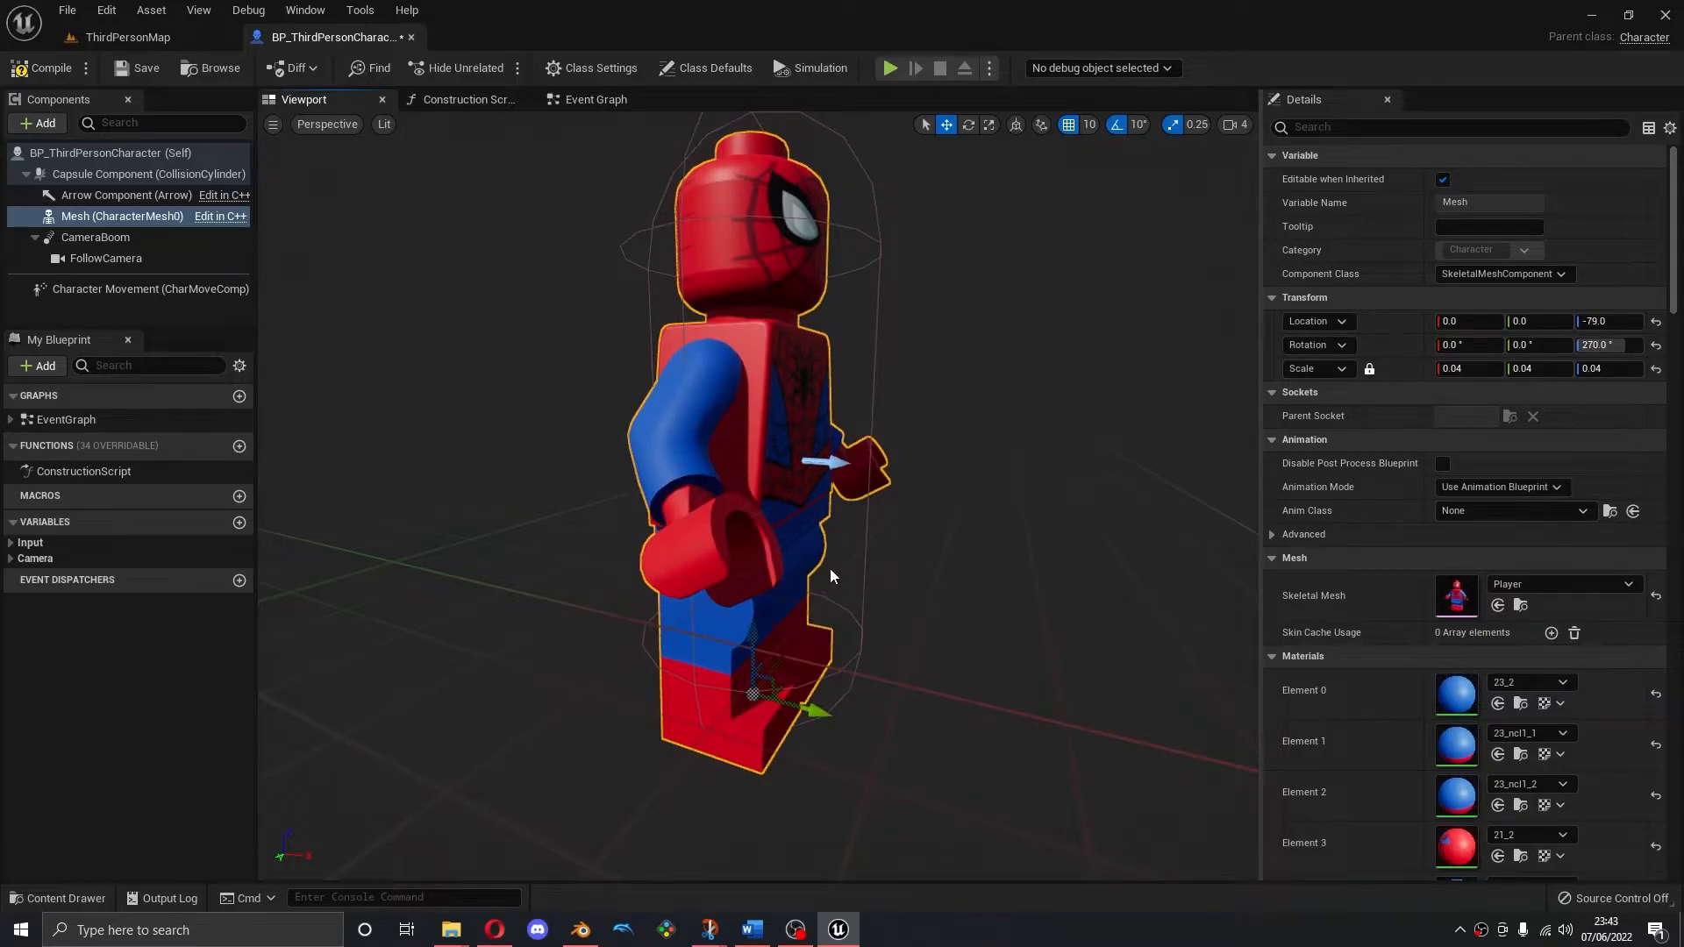
scroll(829, 570, "down", 5)
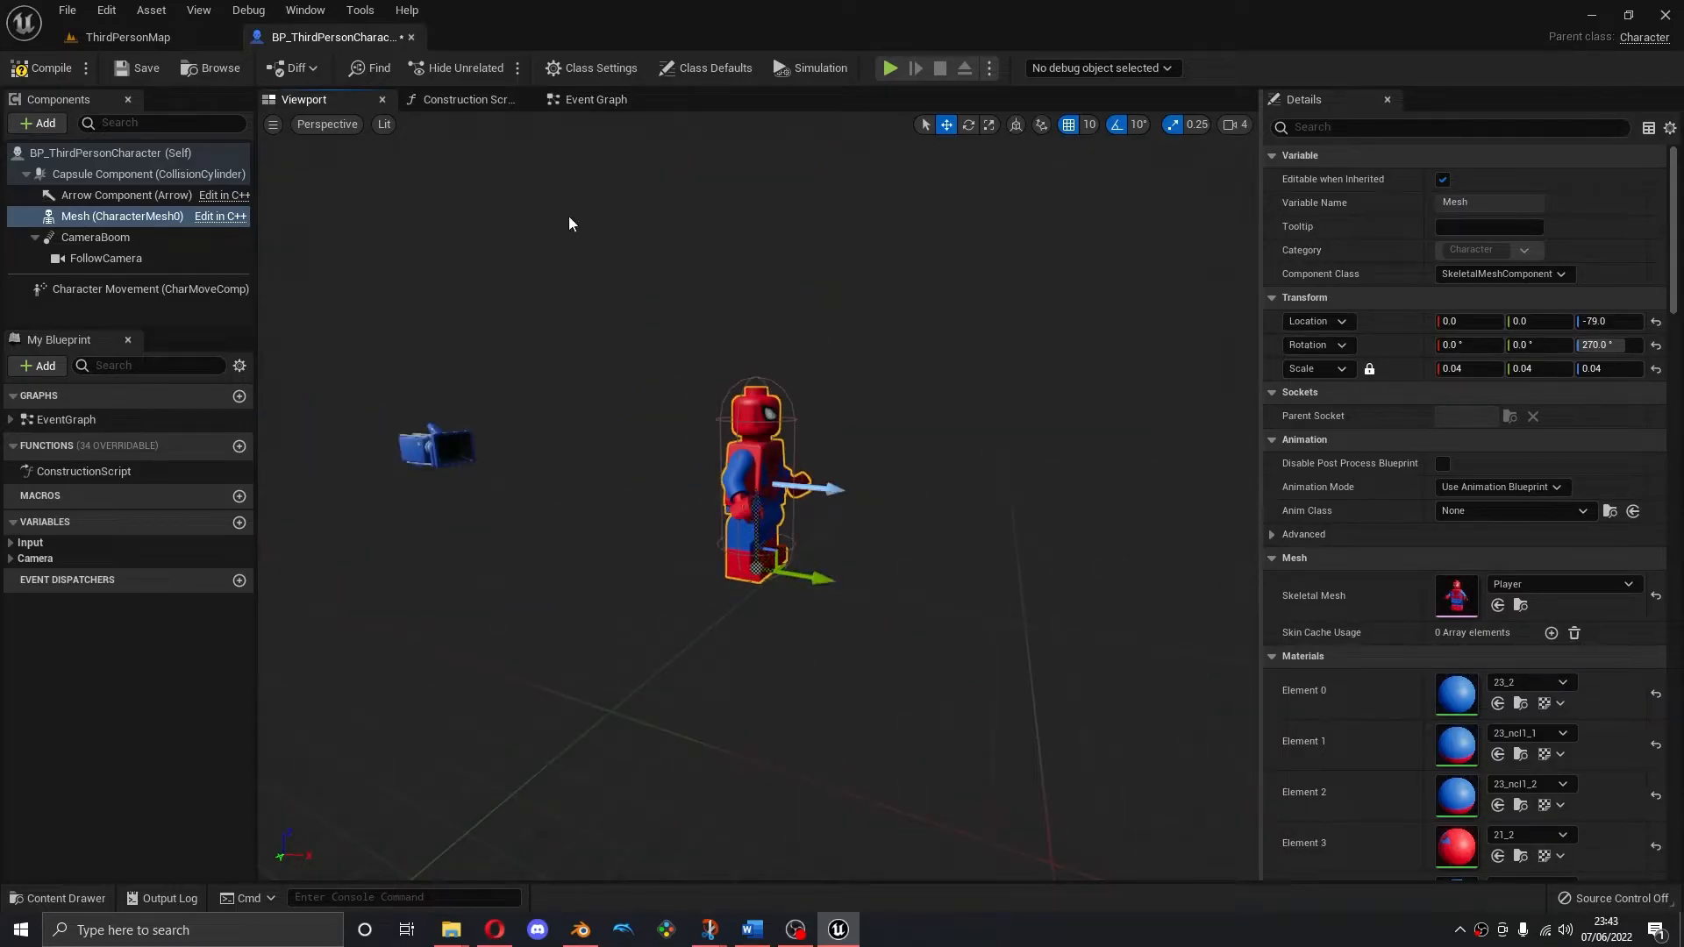
Compile and save the BP_ThirdPersonCharacter blueprint, and close its editor
left_click(52, 71)
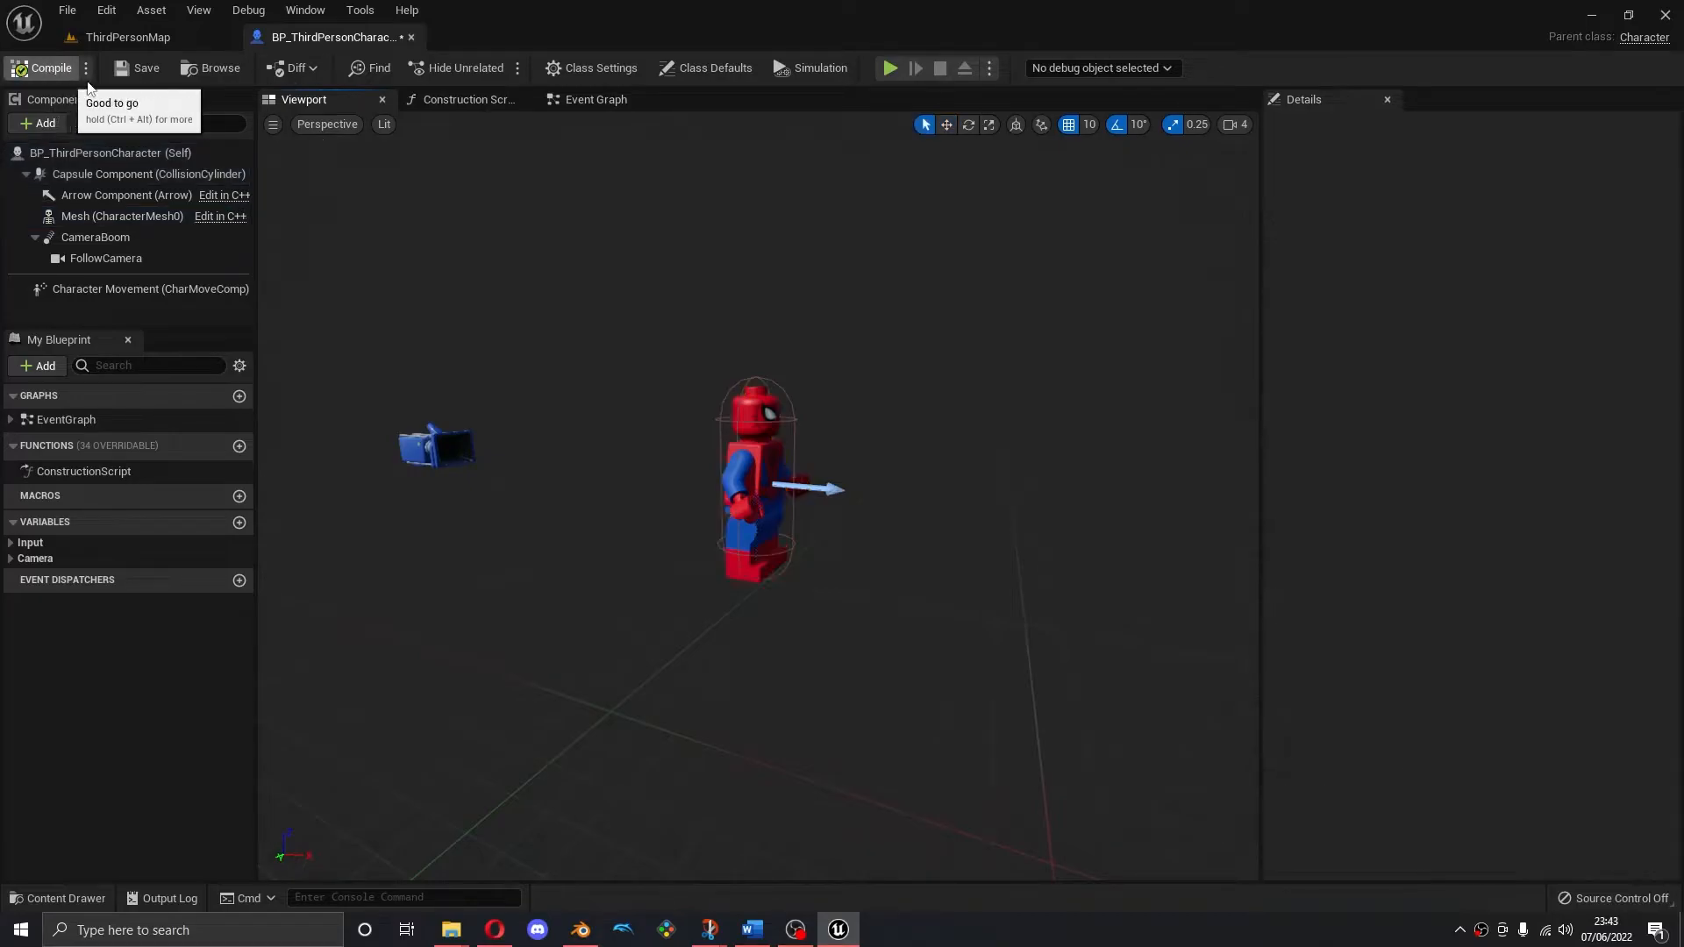
left_click(143, 62)
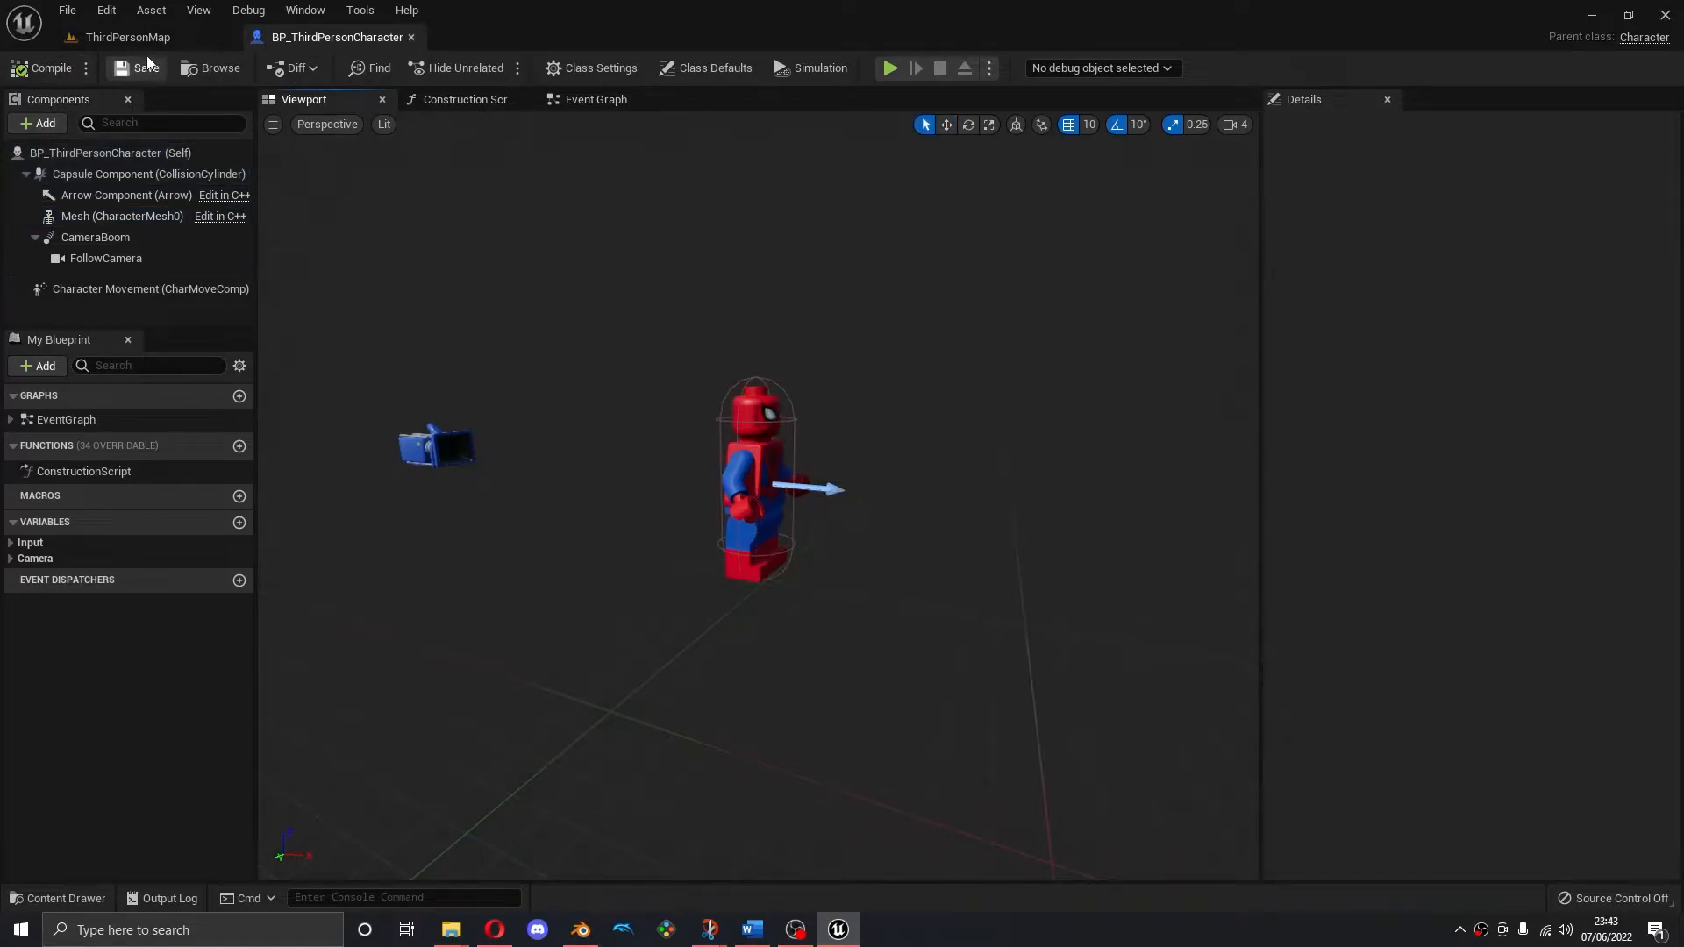
left_click(412, 37)
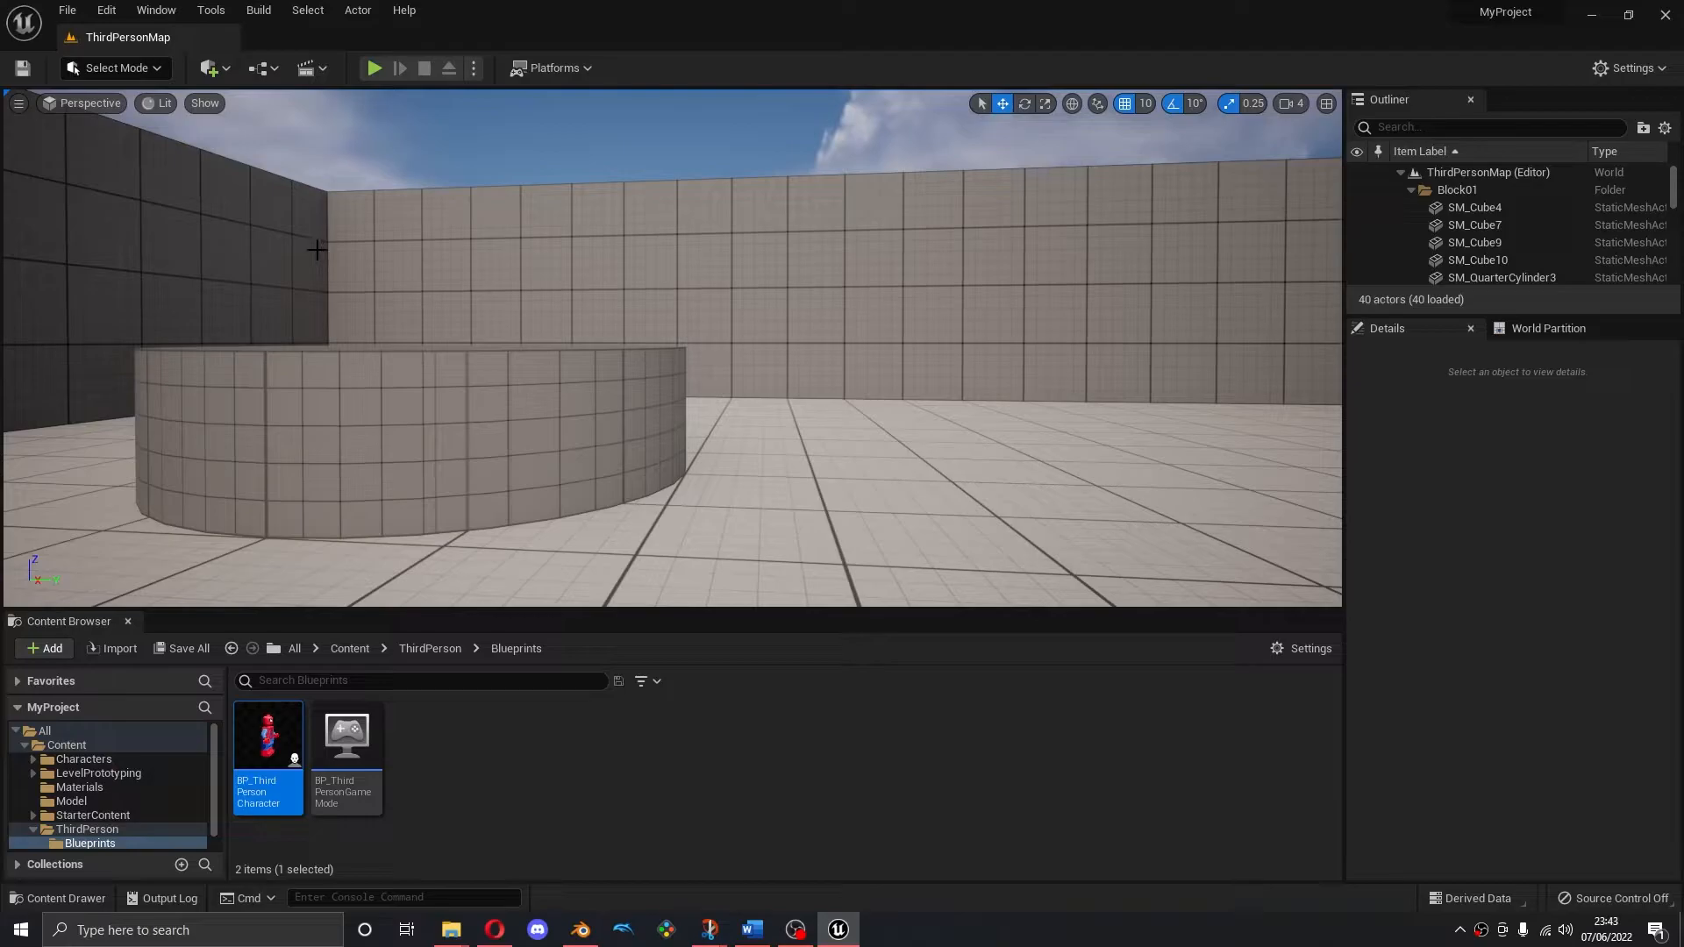
Create a folder named Animations directly under the project's Content folder
double_click(45, 829)
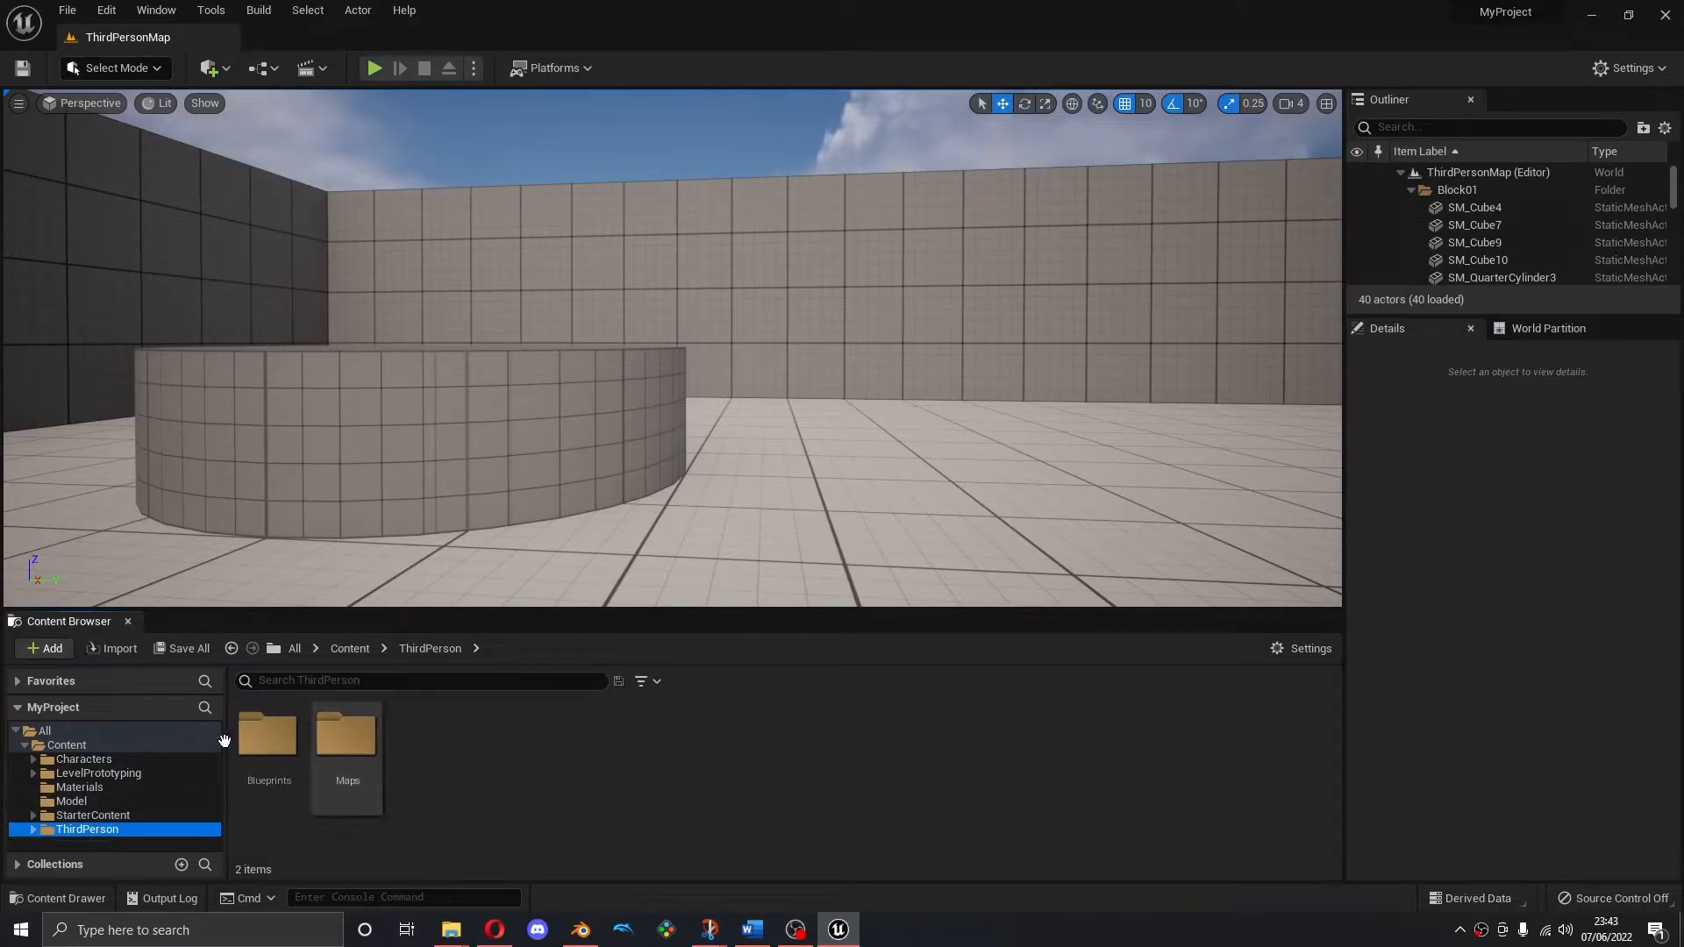
left_click(67, 745)
right_click(770, 770)
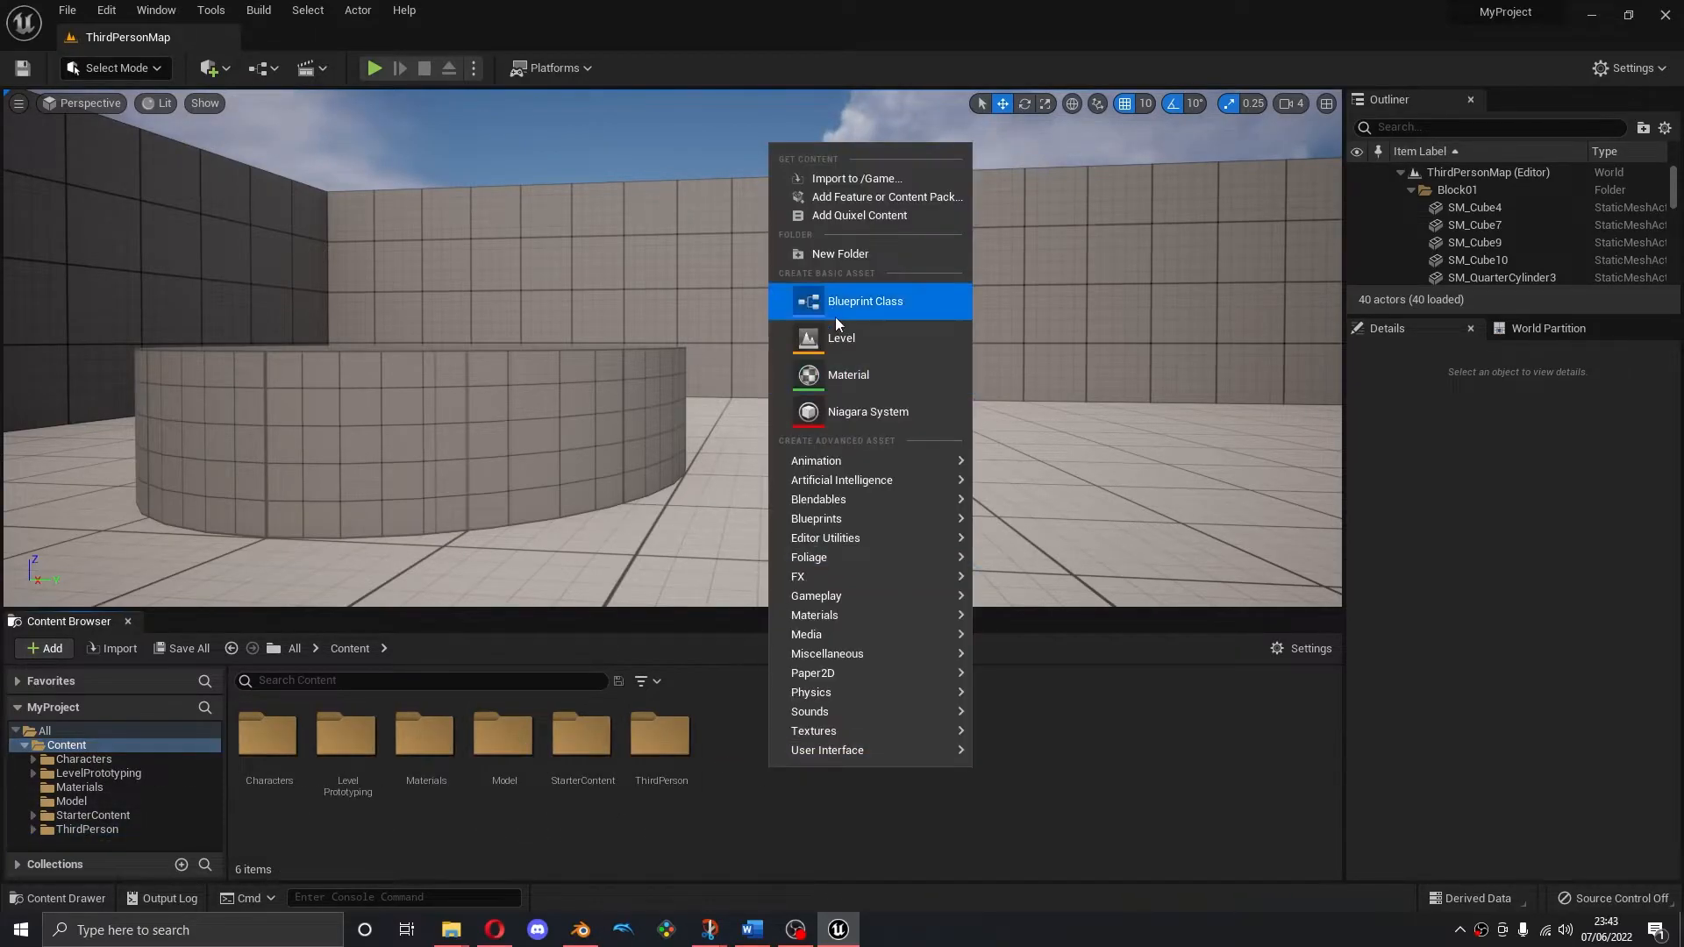
left_click(840, 253)
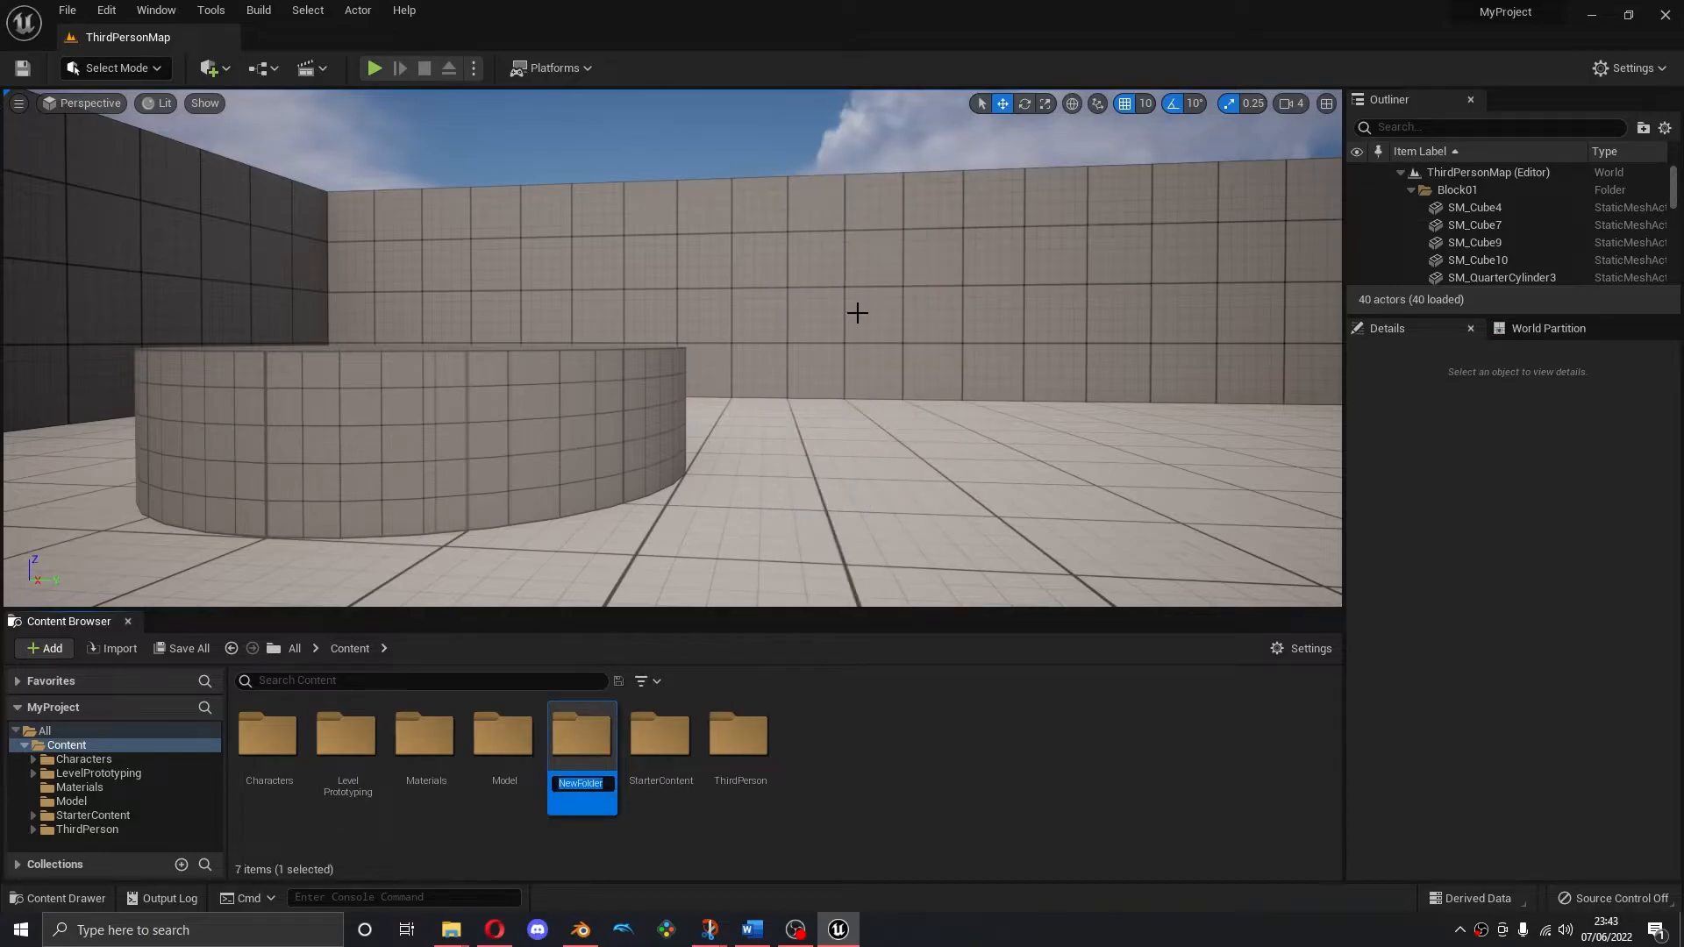
type("Animations")
key("Return")
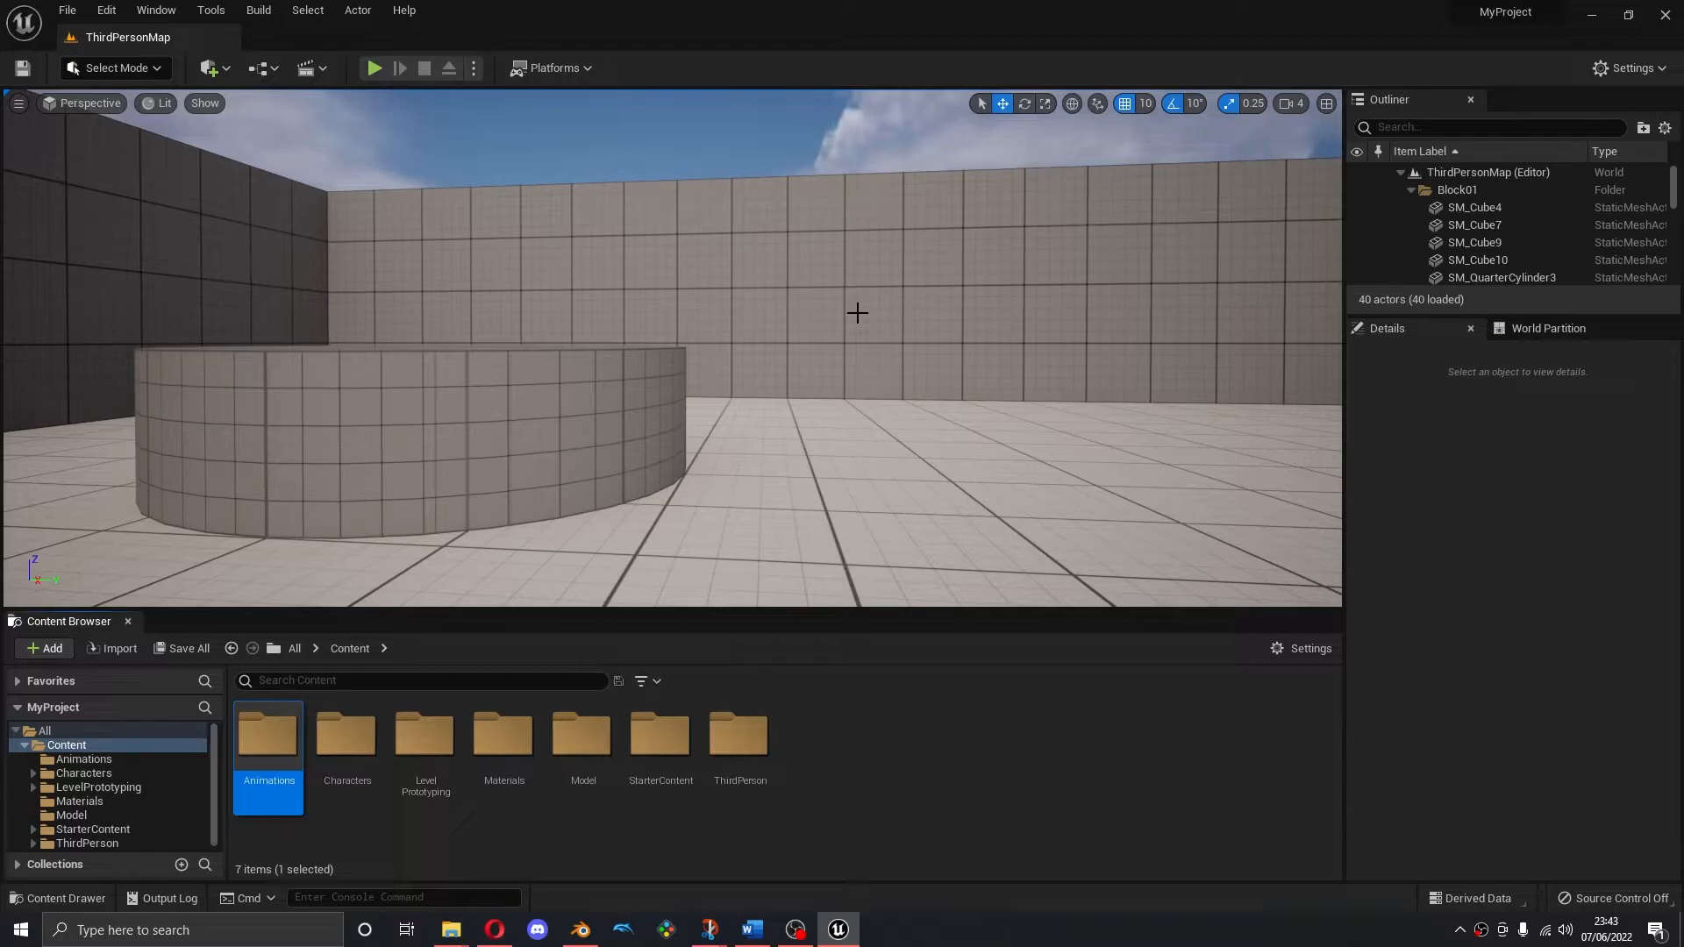
Choose the Idle, Jumping, Running and Walking files from the Desktop's Tutorial folder for import into the Animations folder
key("Return")
left_click(107, 648)
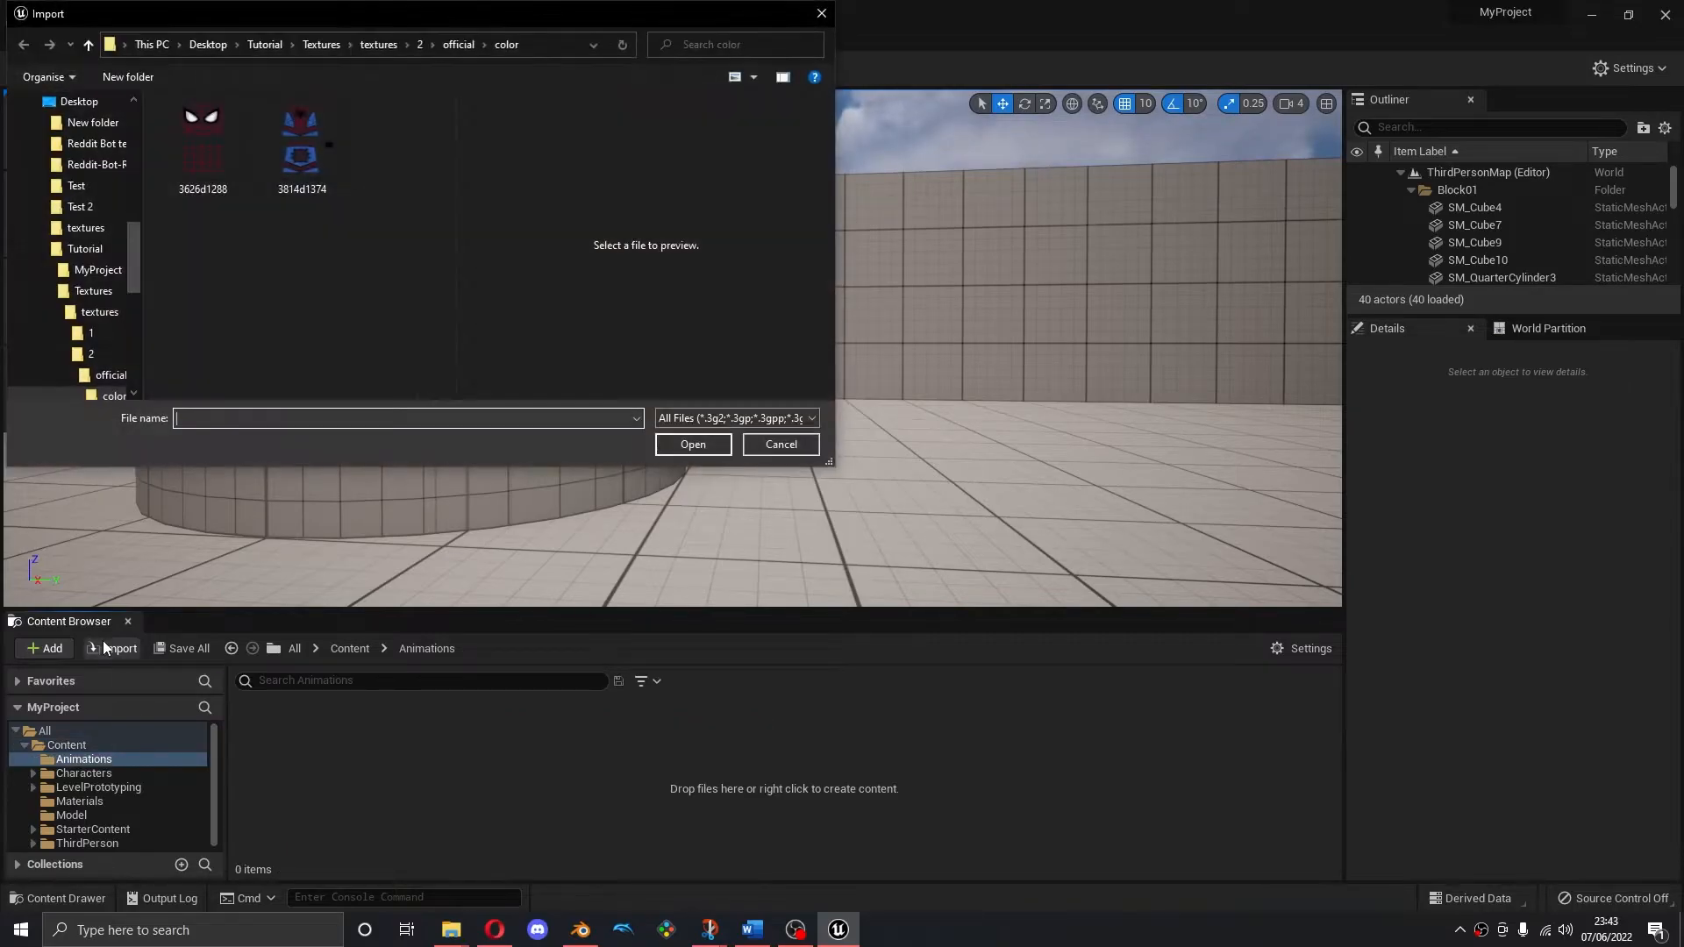
left_click(264, 44)
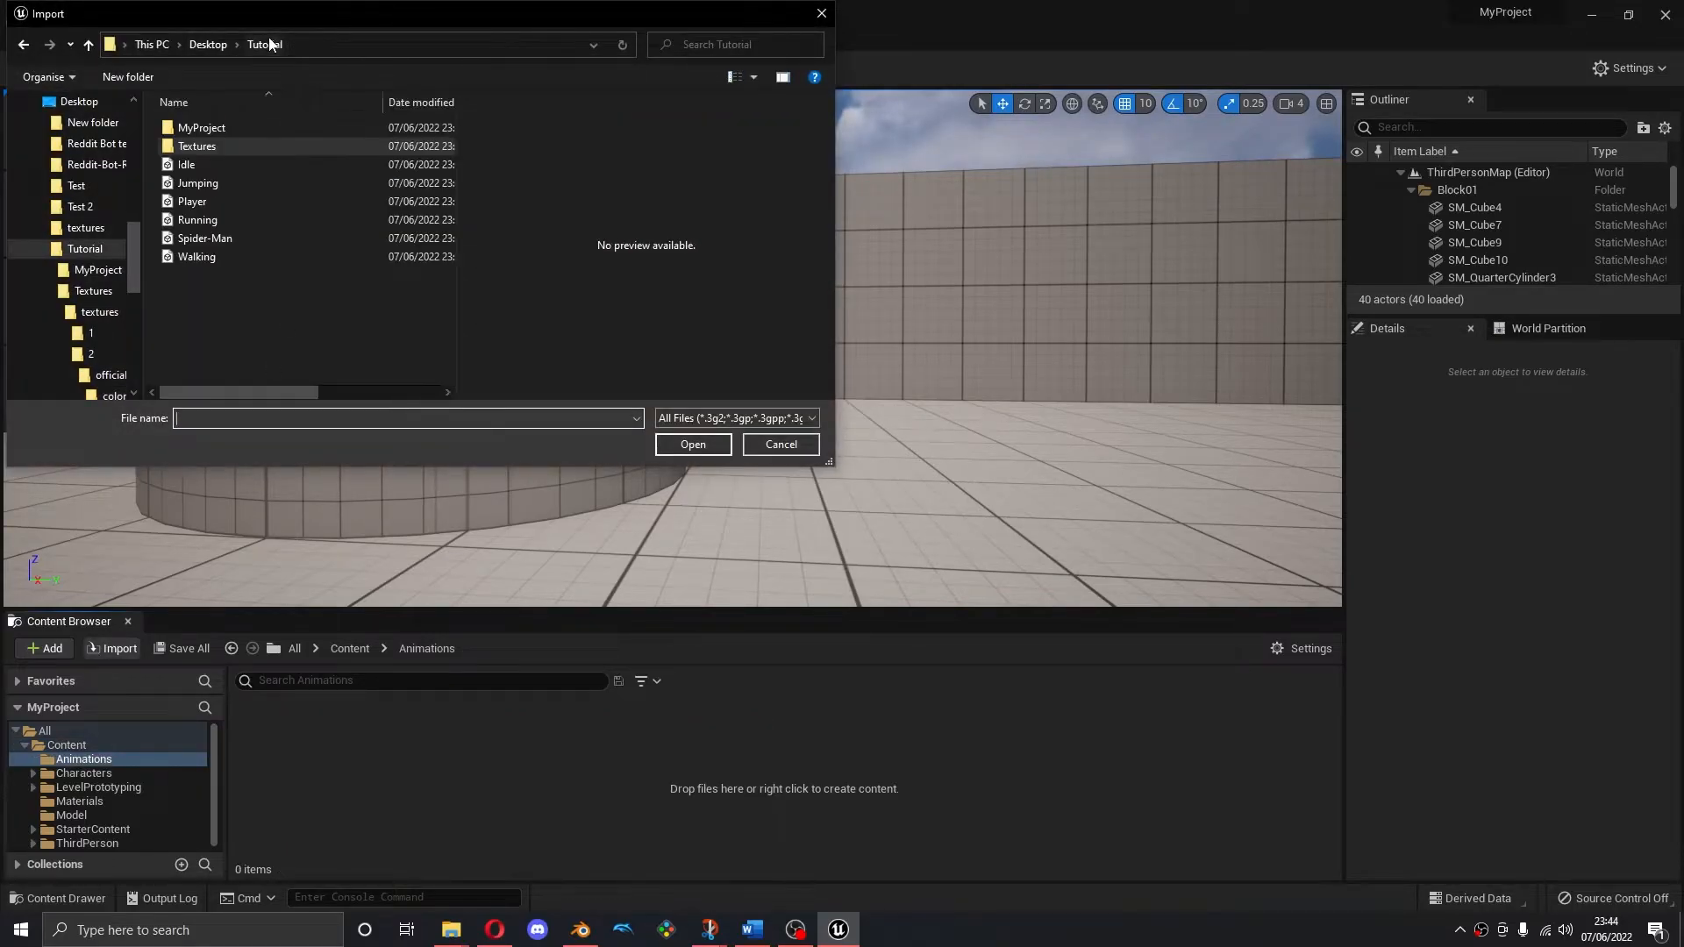
left_click(203, 164)
left_click(204, 182, "shift")
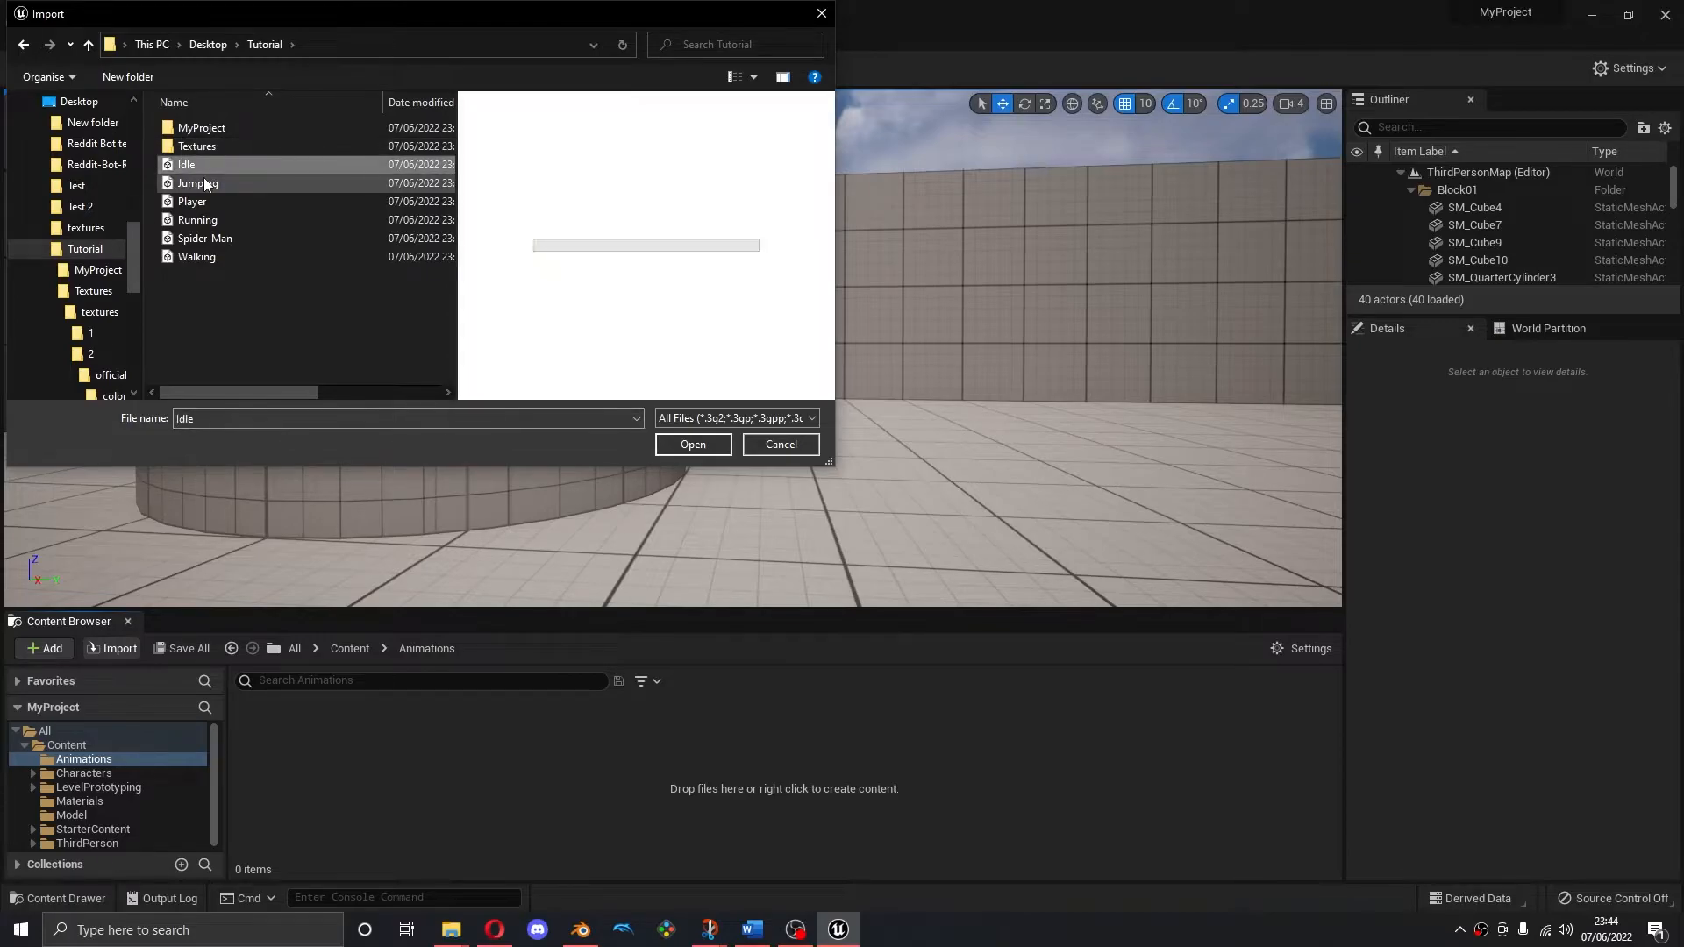
left_click(196, 221, "ctrl")
left_click(202, 258, "ctrl")
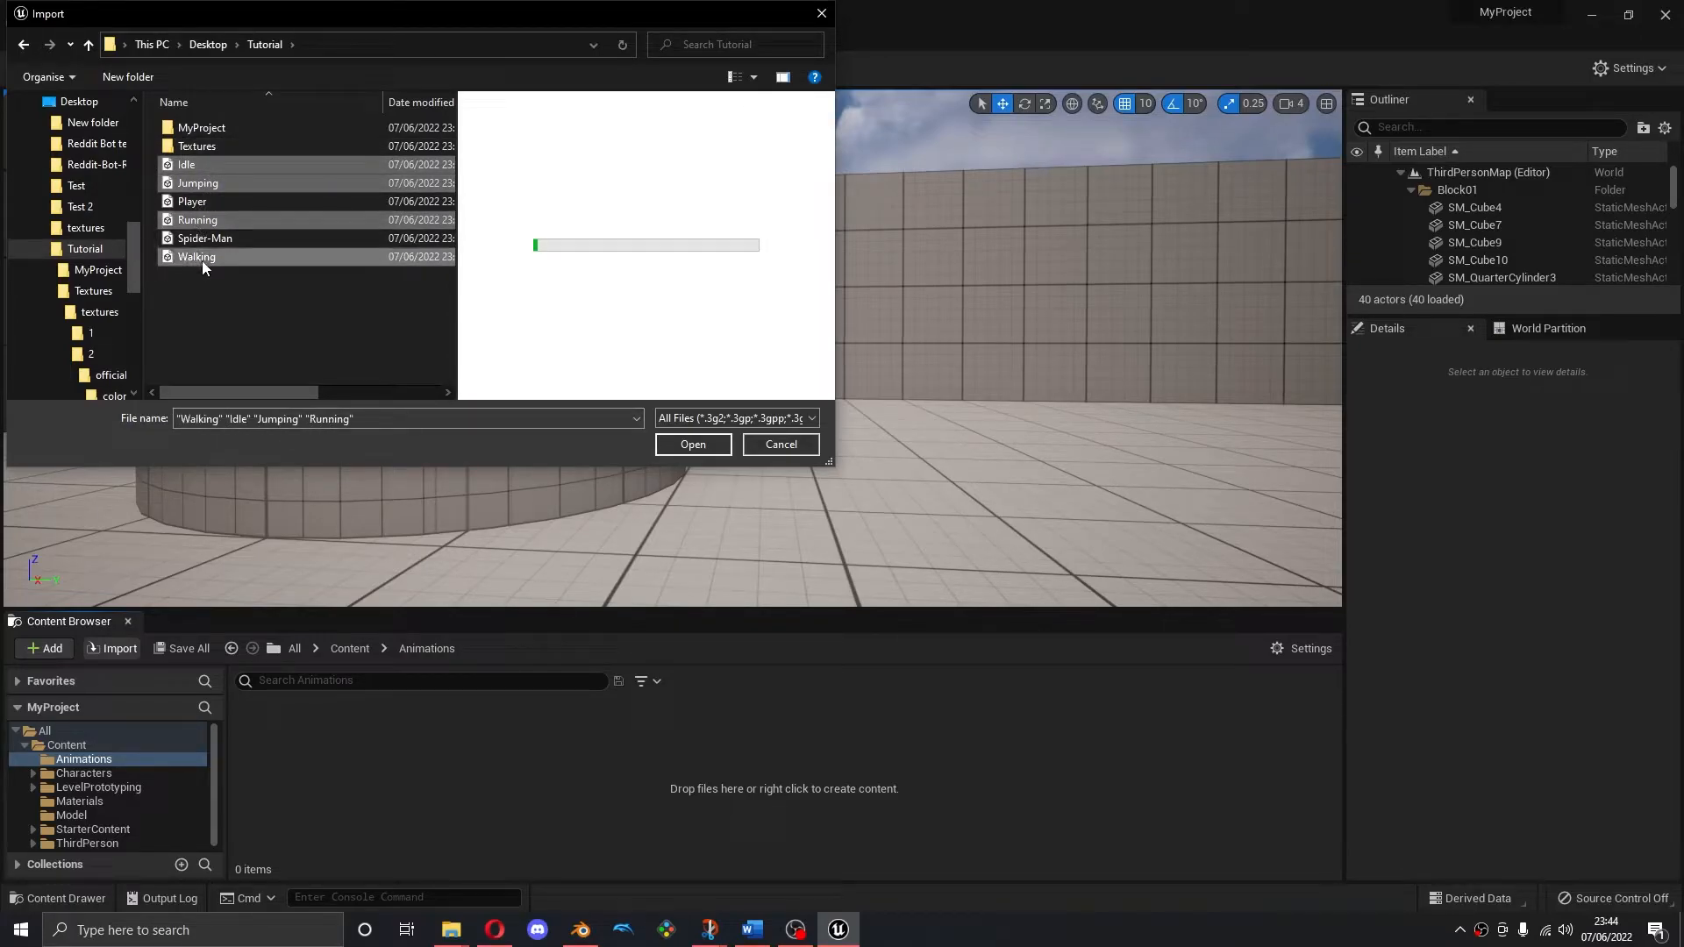
left_click(689, 445)
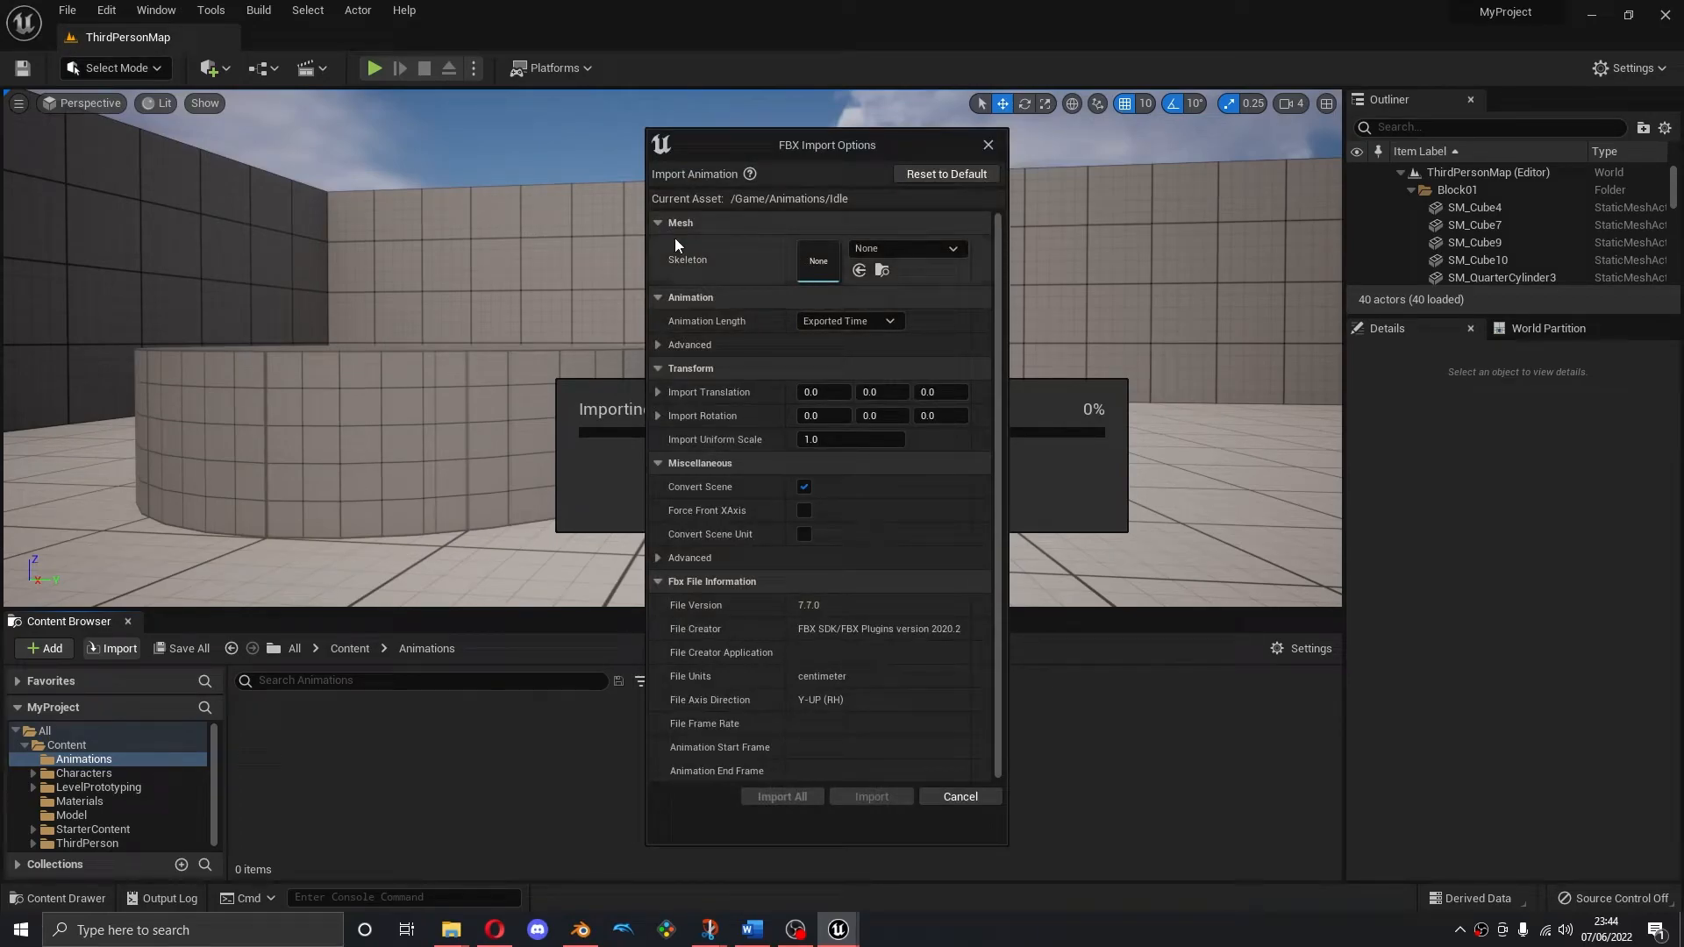
Assign Player_Skeleton as the import skeleton and import all the chosen animations
left_click(887, 250)
left_click(912, 404)
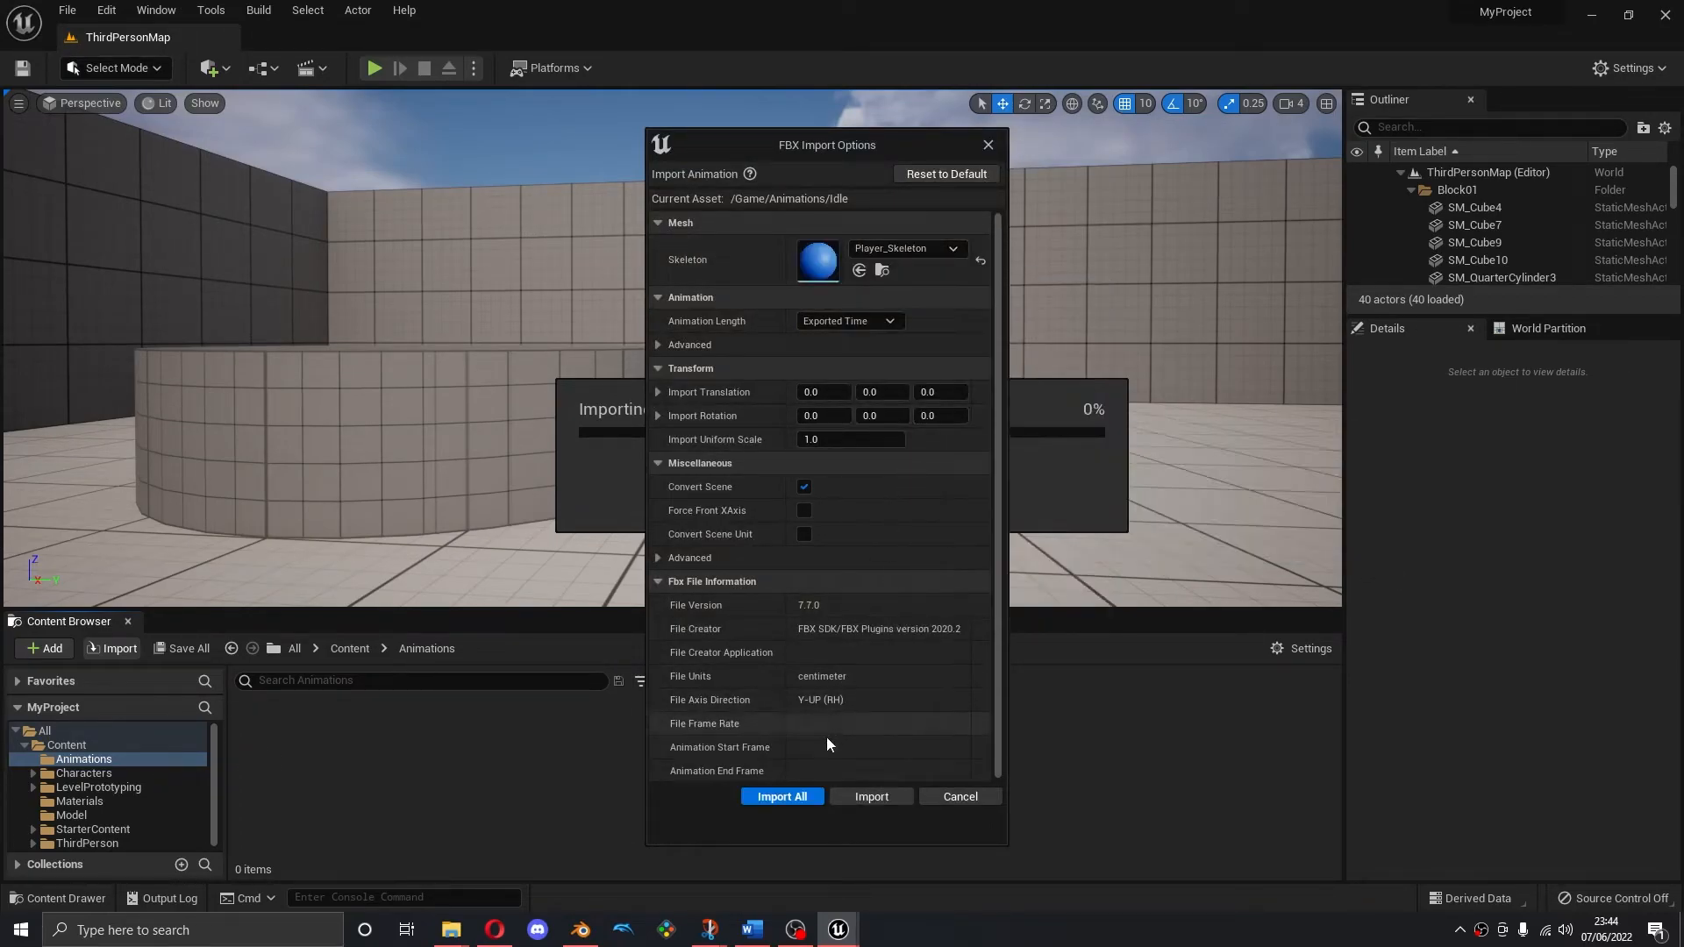
left_click(782, 797)
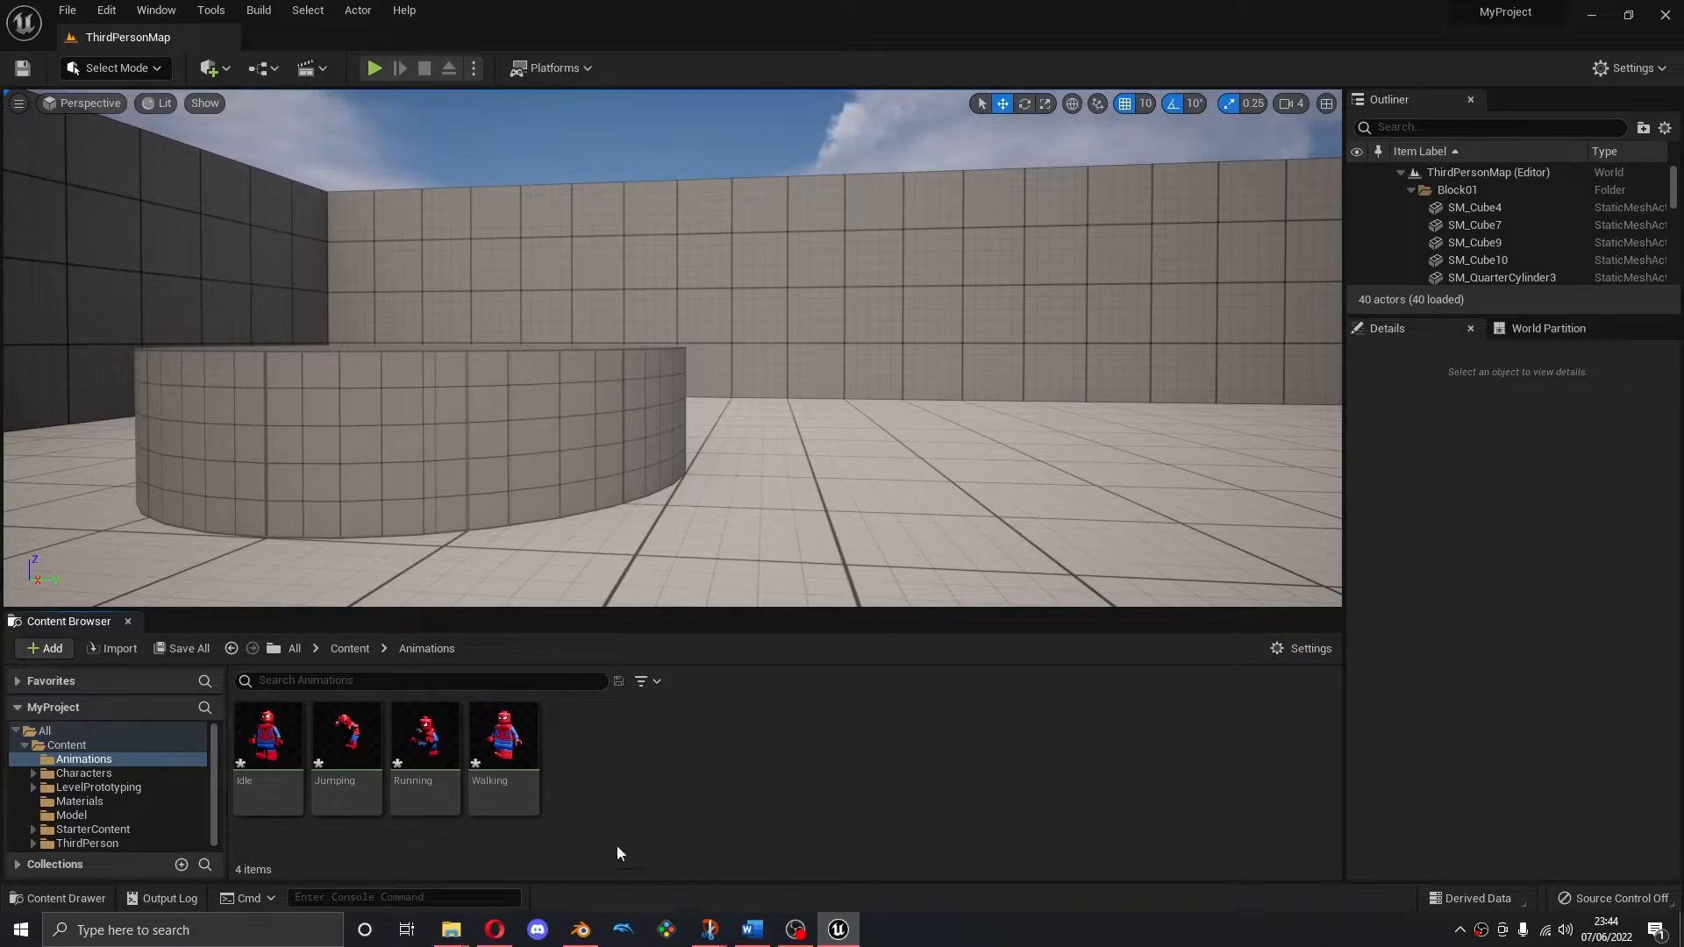
Create an Animation Blueprint for Player_Skeleton in the Animations folder and name it PlayerAnims
right_click(645, 771)
mouse_move(672, 460)
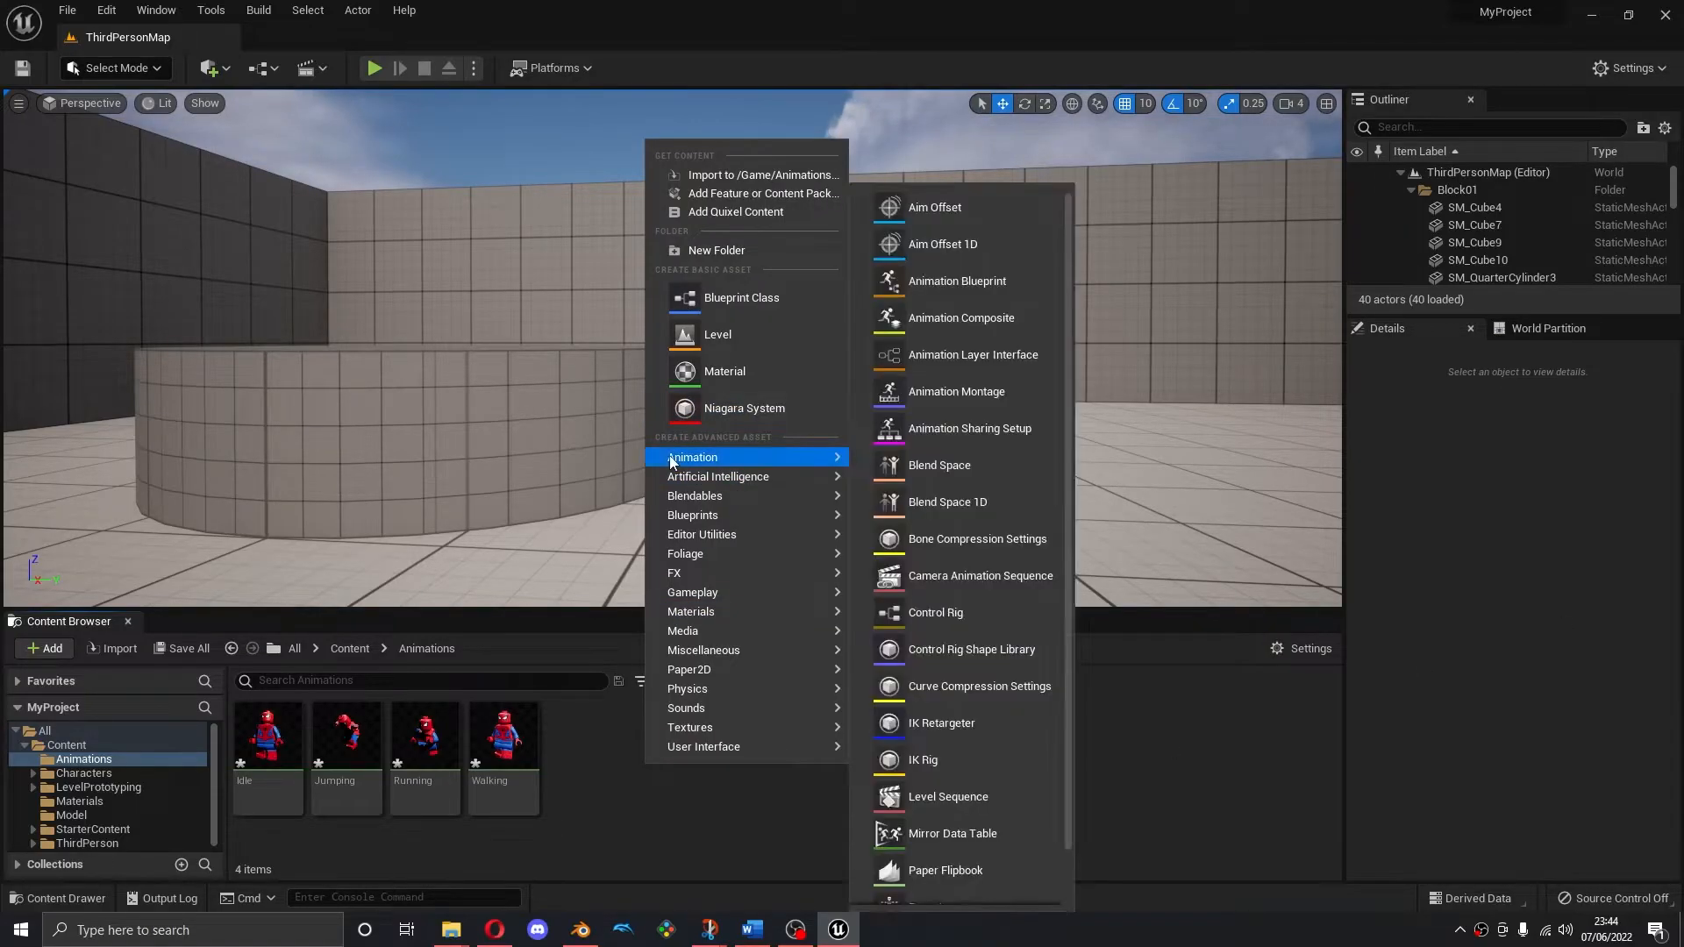
left_click(943, 284)
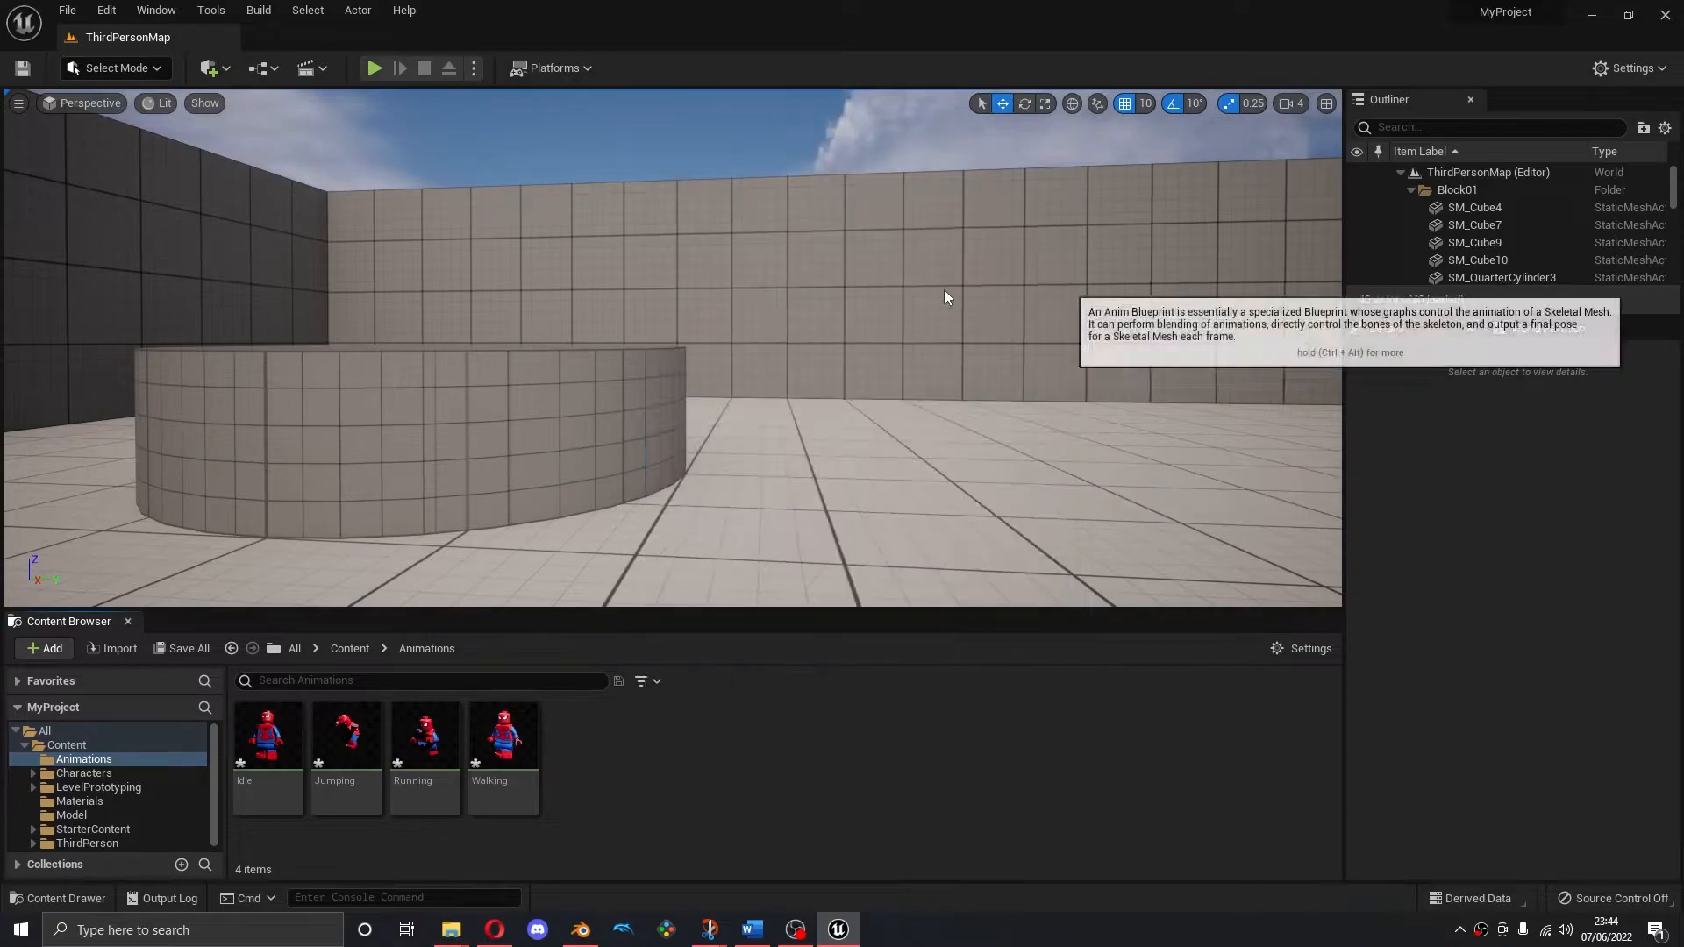
left_click(530, 109)
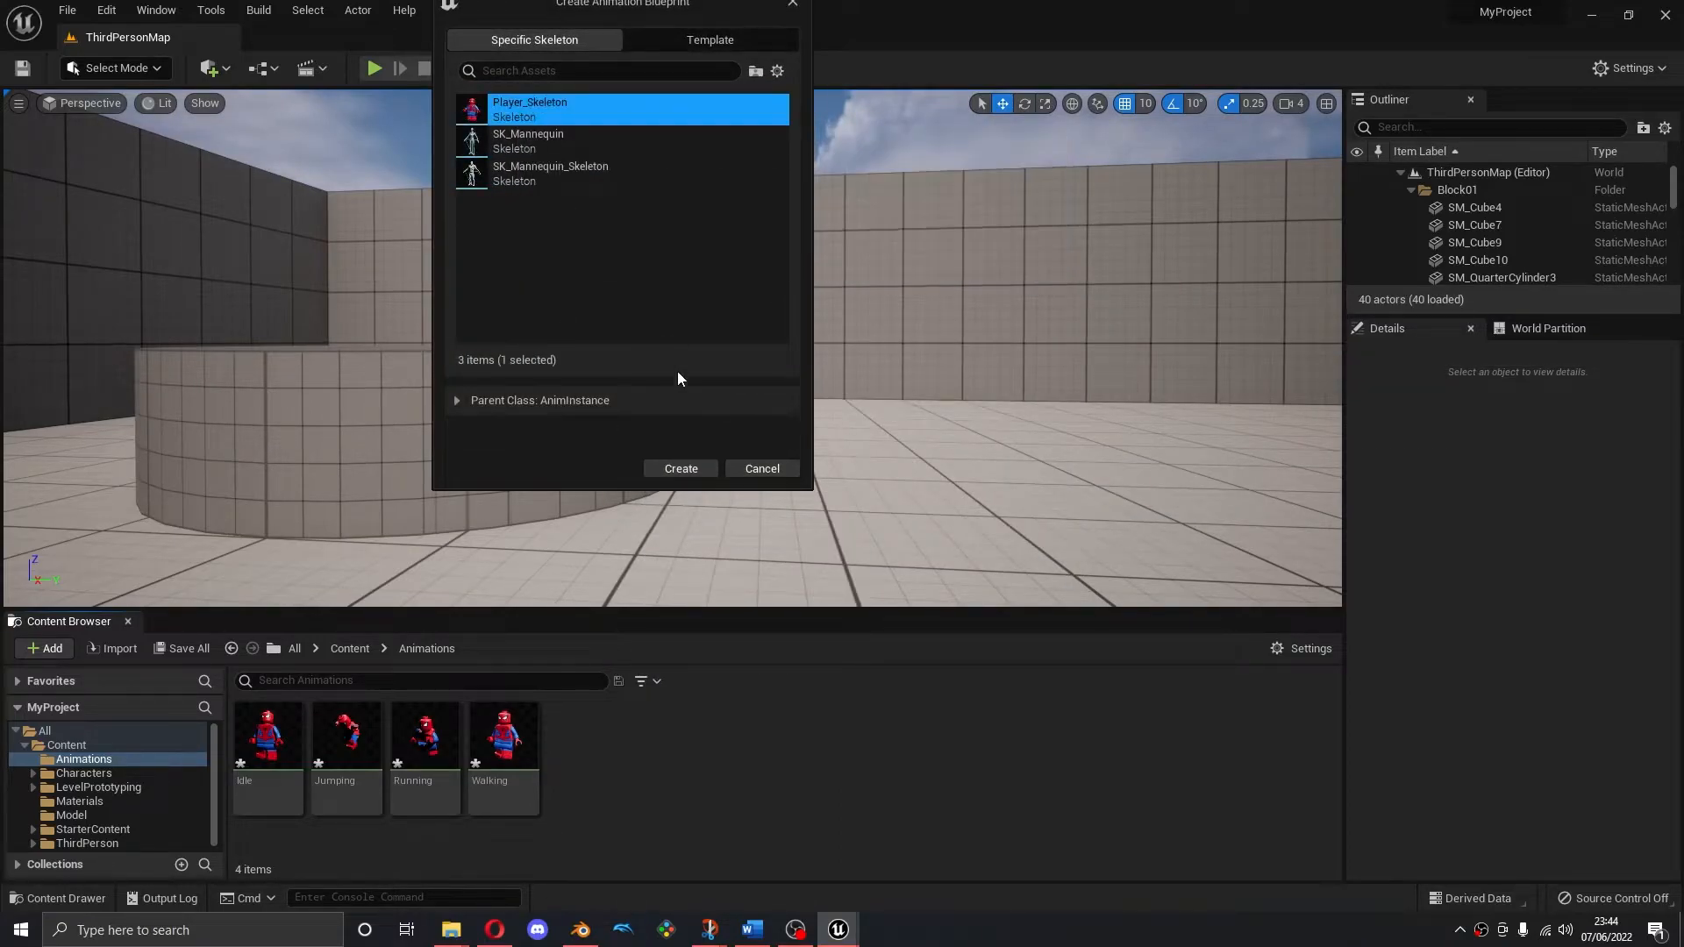
left_click(678, 471)
type("PlayerAni")
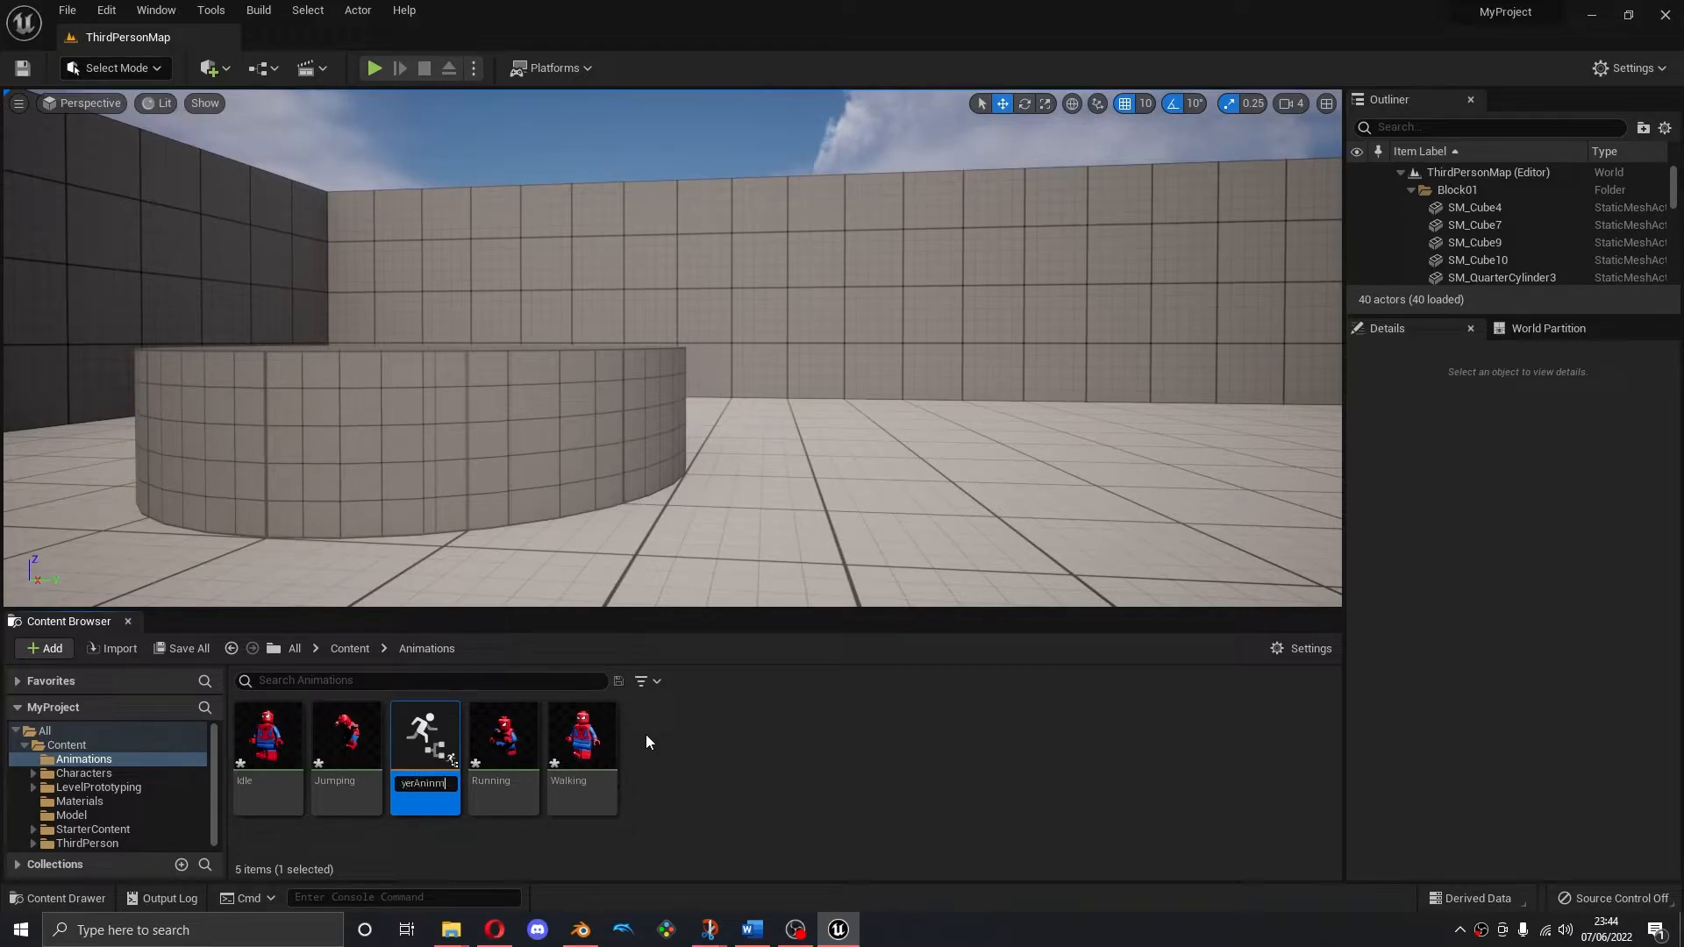
type("ms")
key("Return")
Open PlayerAnims and add a state machine named States, connected to the AnimGraph's Output Pose
double_click(425, 750)
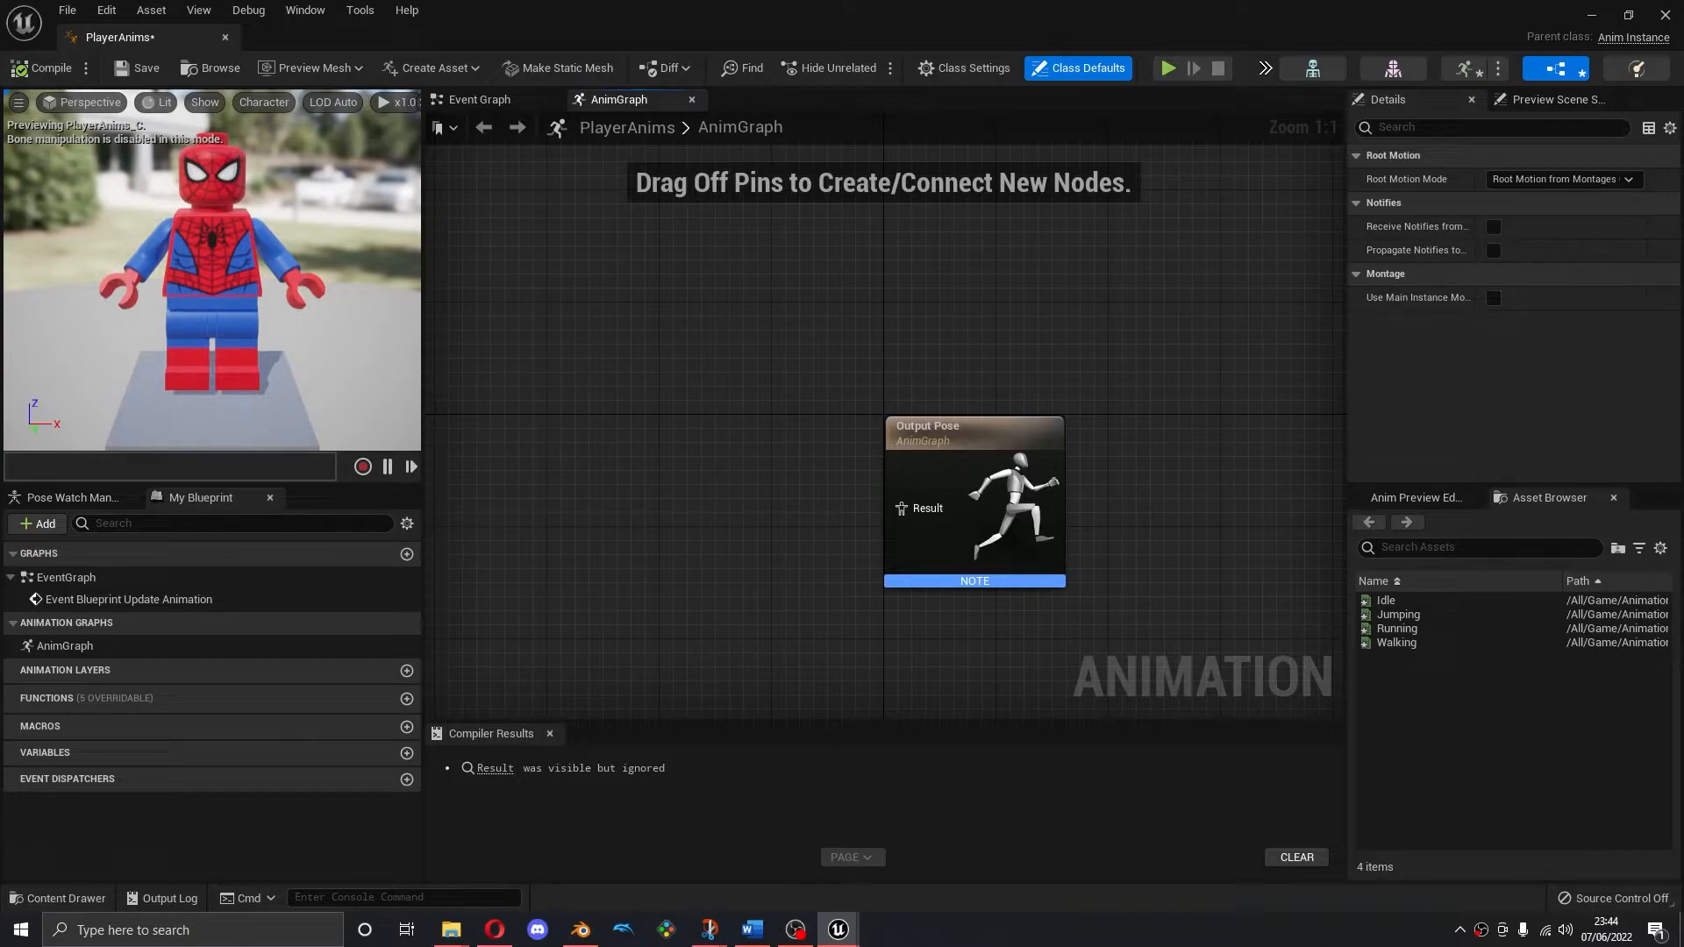
key("alt+Tab")
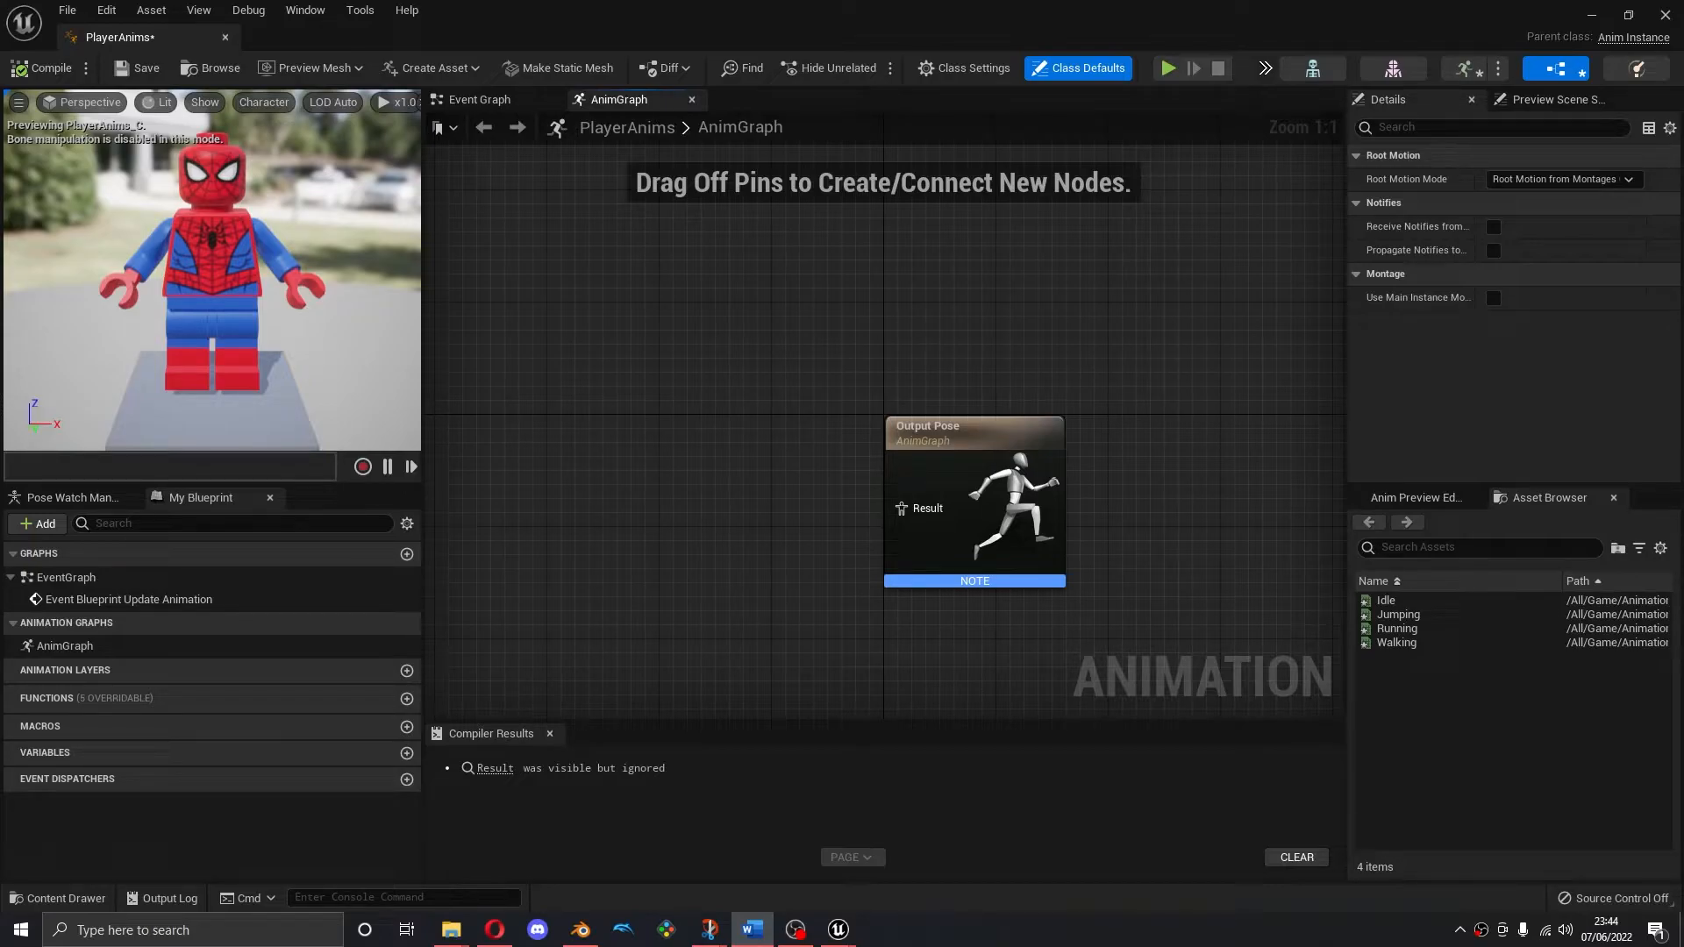
right_click_drag(696, 474, 743, 464)
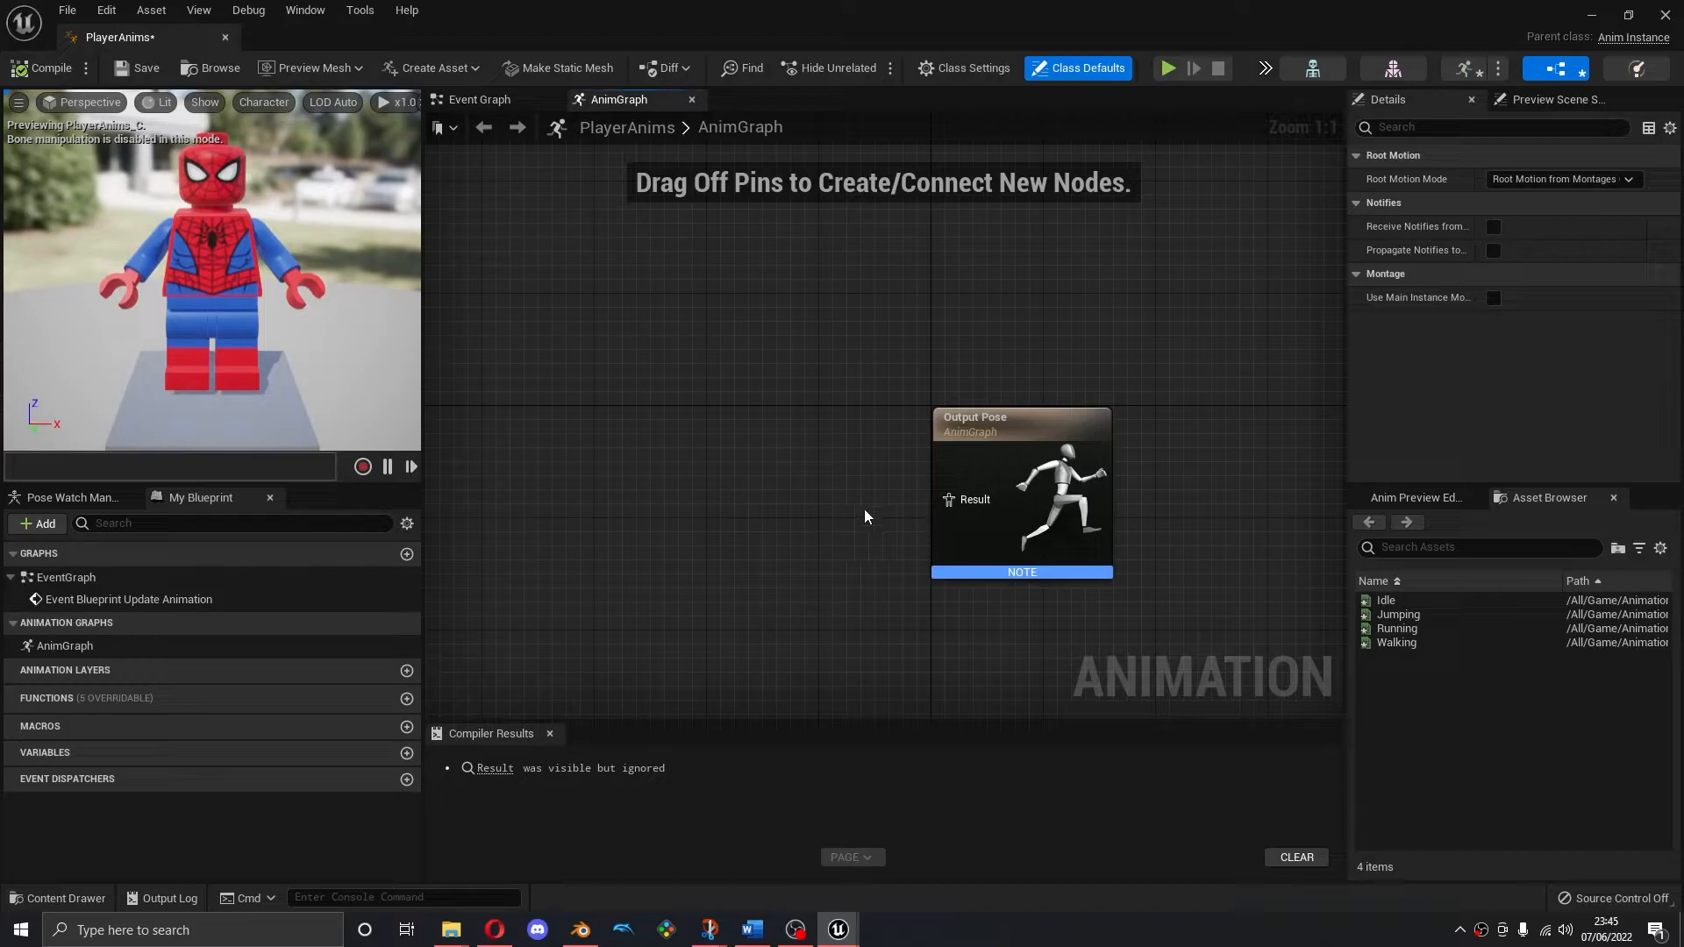
left_click_drag(948, 499, 668, 480)
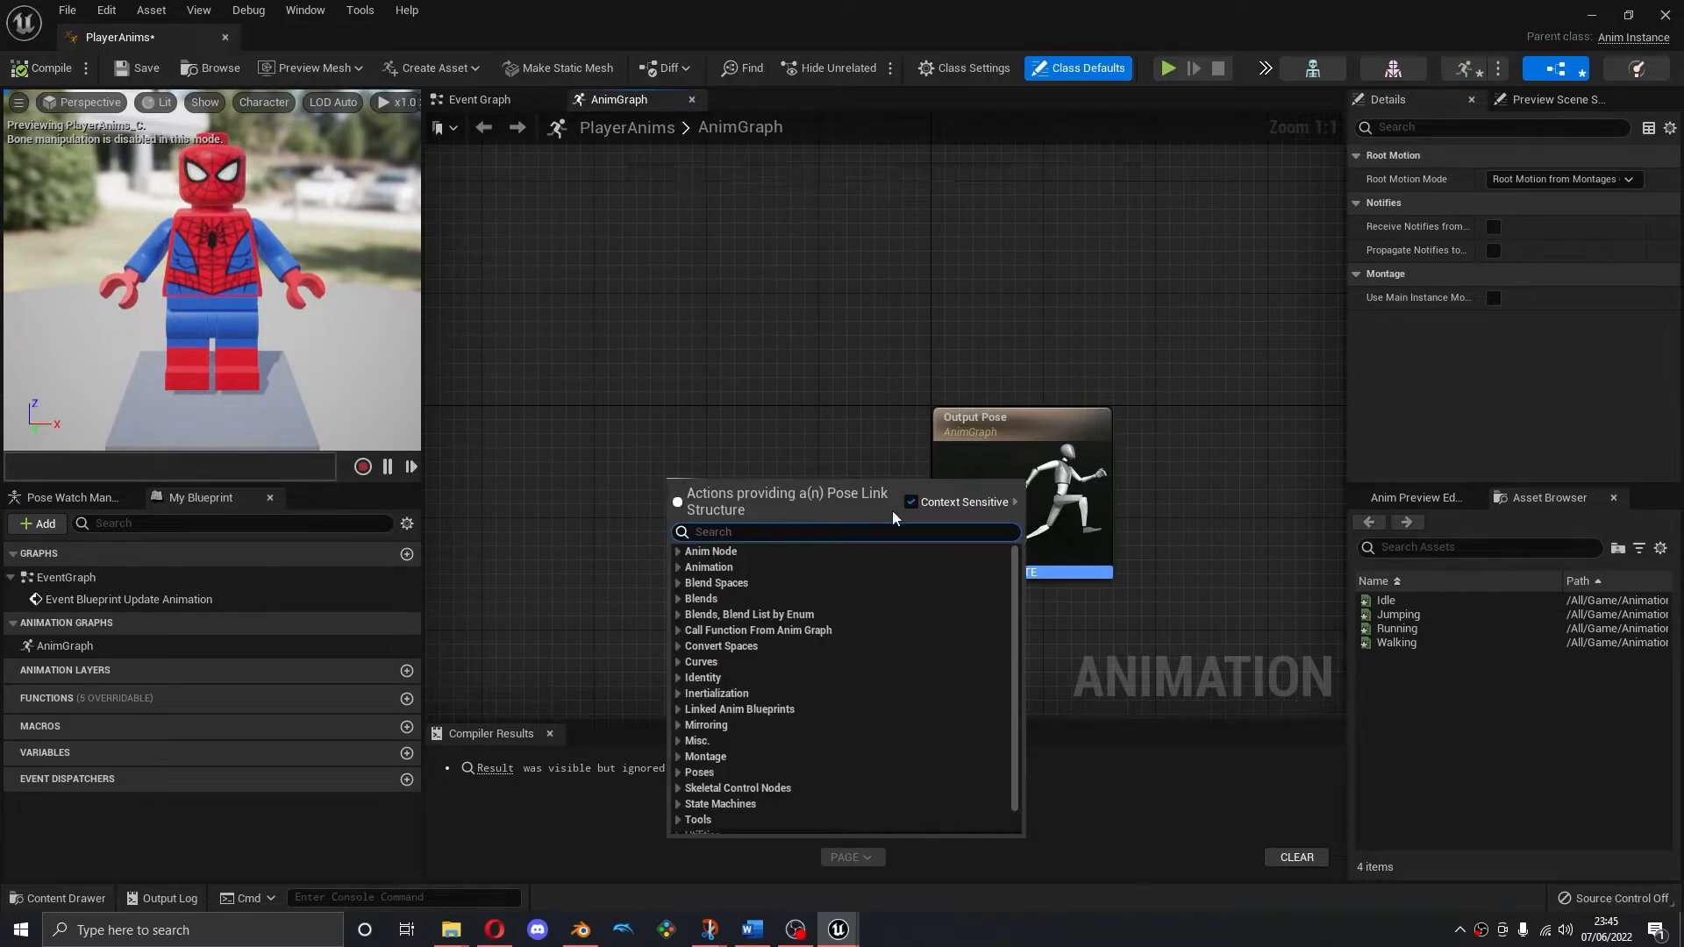
type("state machine")
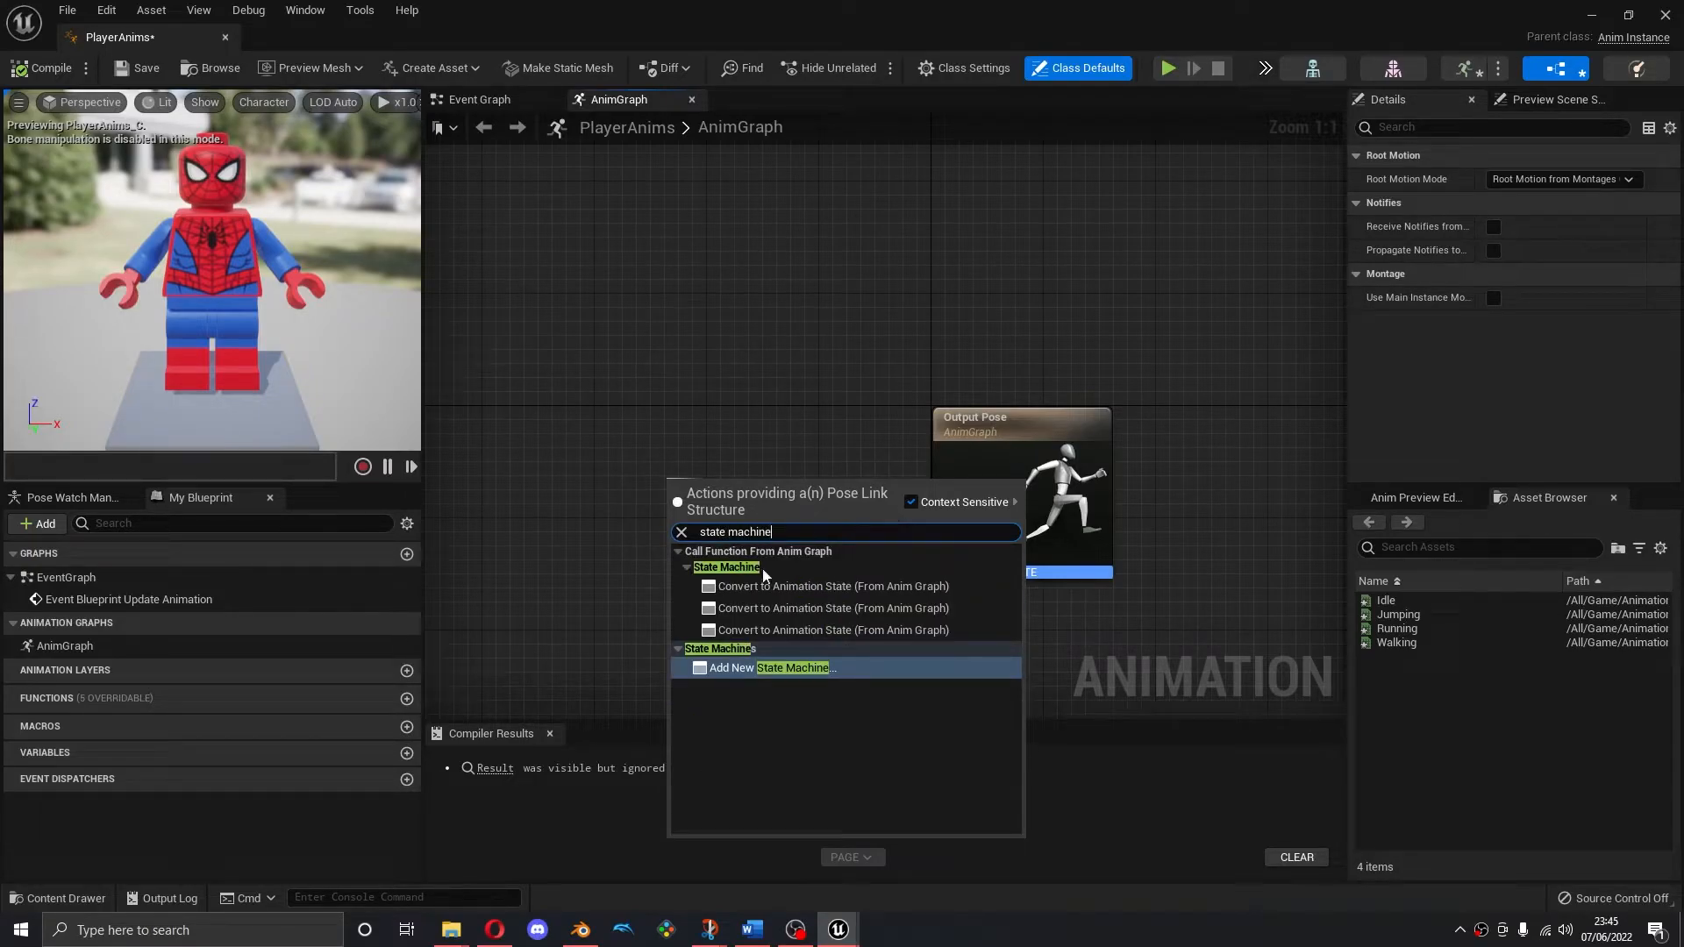
left_click(721, 669)
left_click_drag(734, 496, 736, 453)
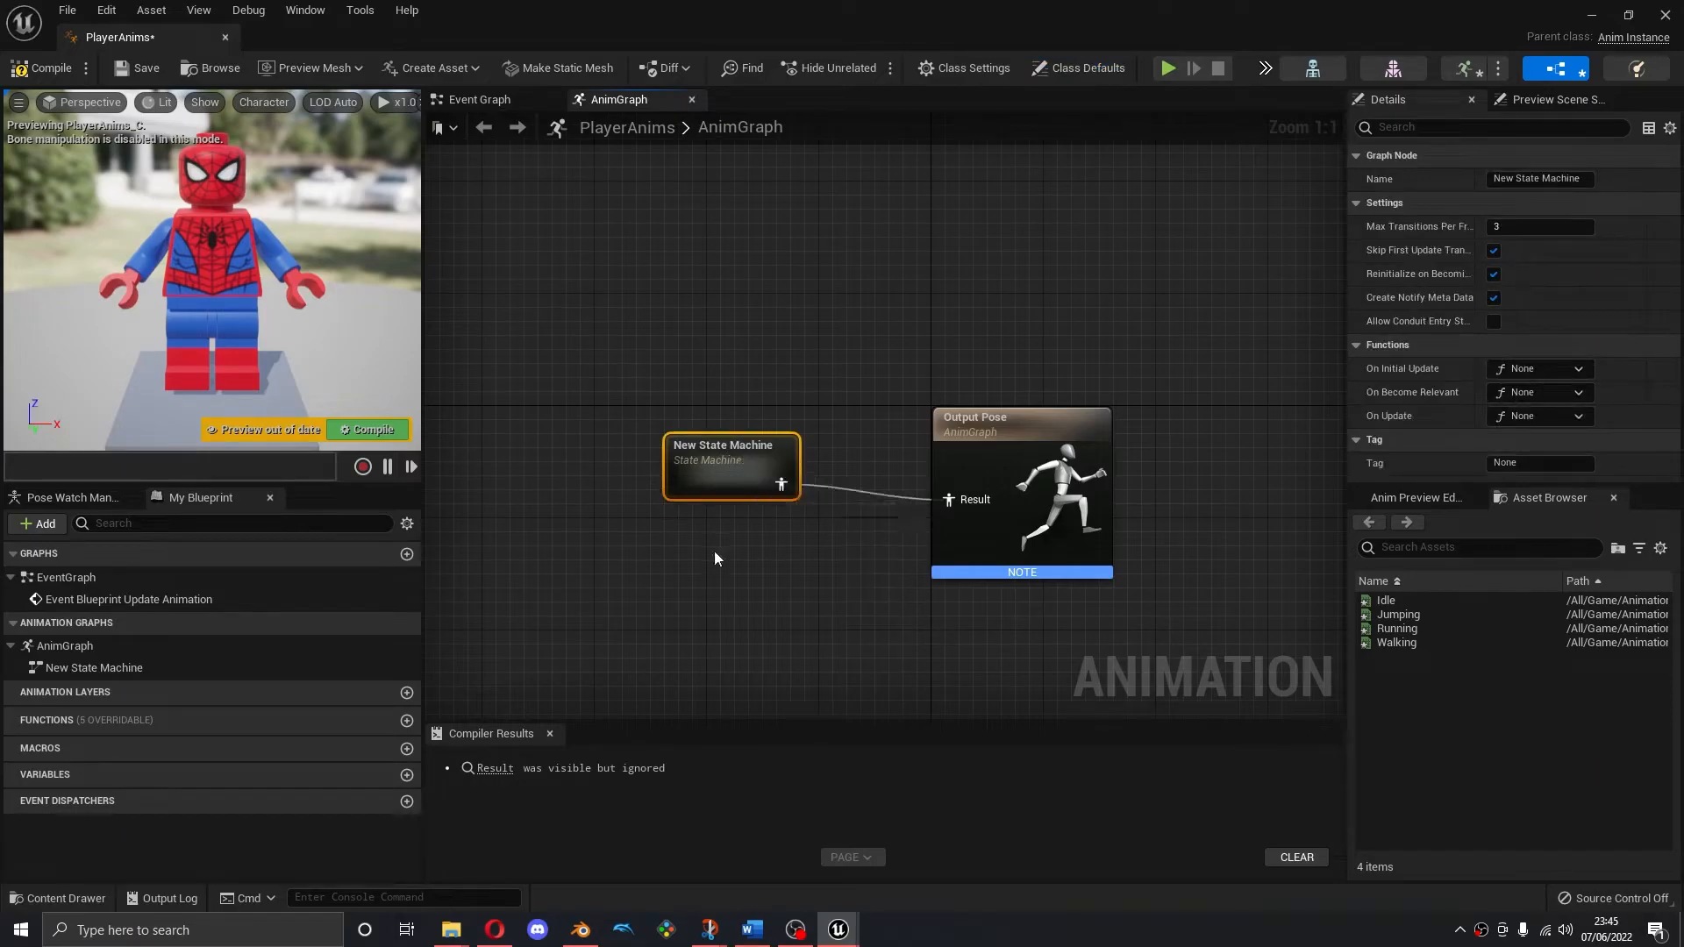
left_click(759, 446)
type("States")
key("Return")
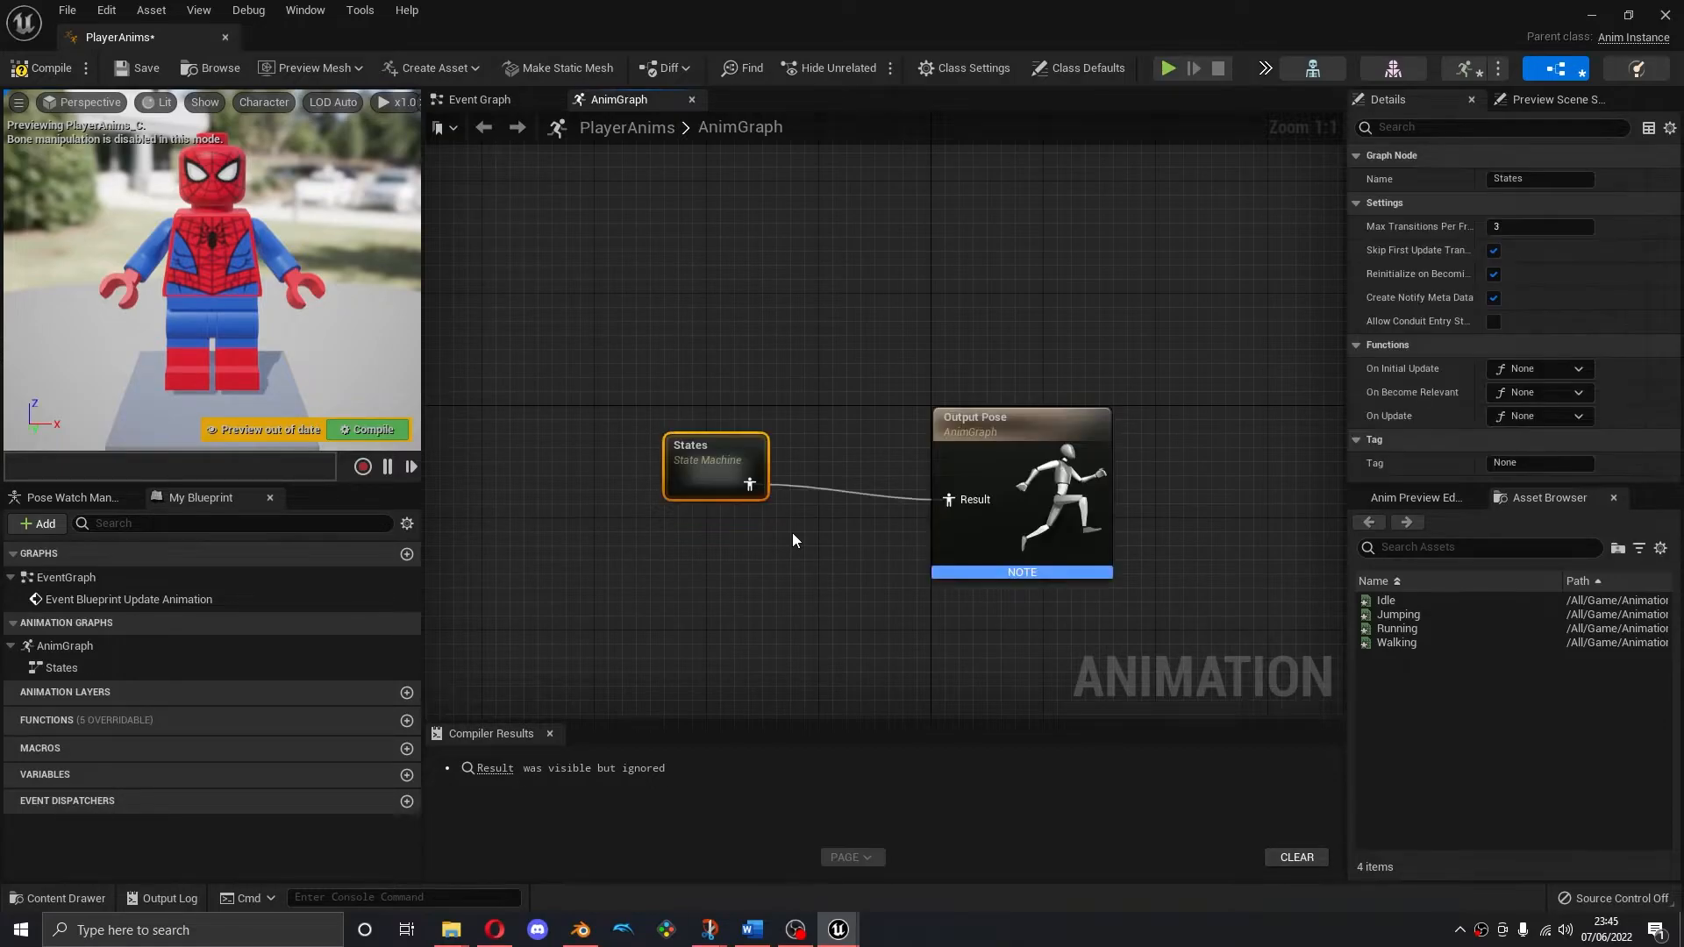
Inside the States machine, add a state named Idle/Walk/Run connected from Entry and align it beside the Entry node
double_click(761, 488)
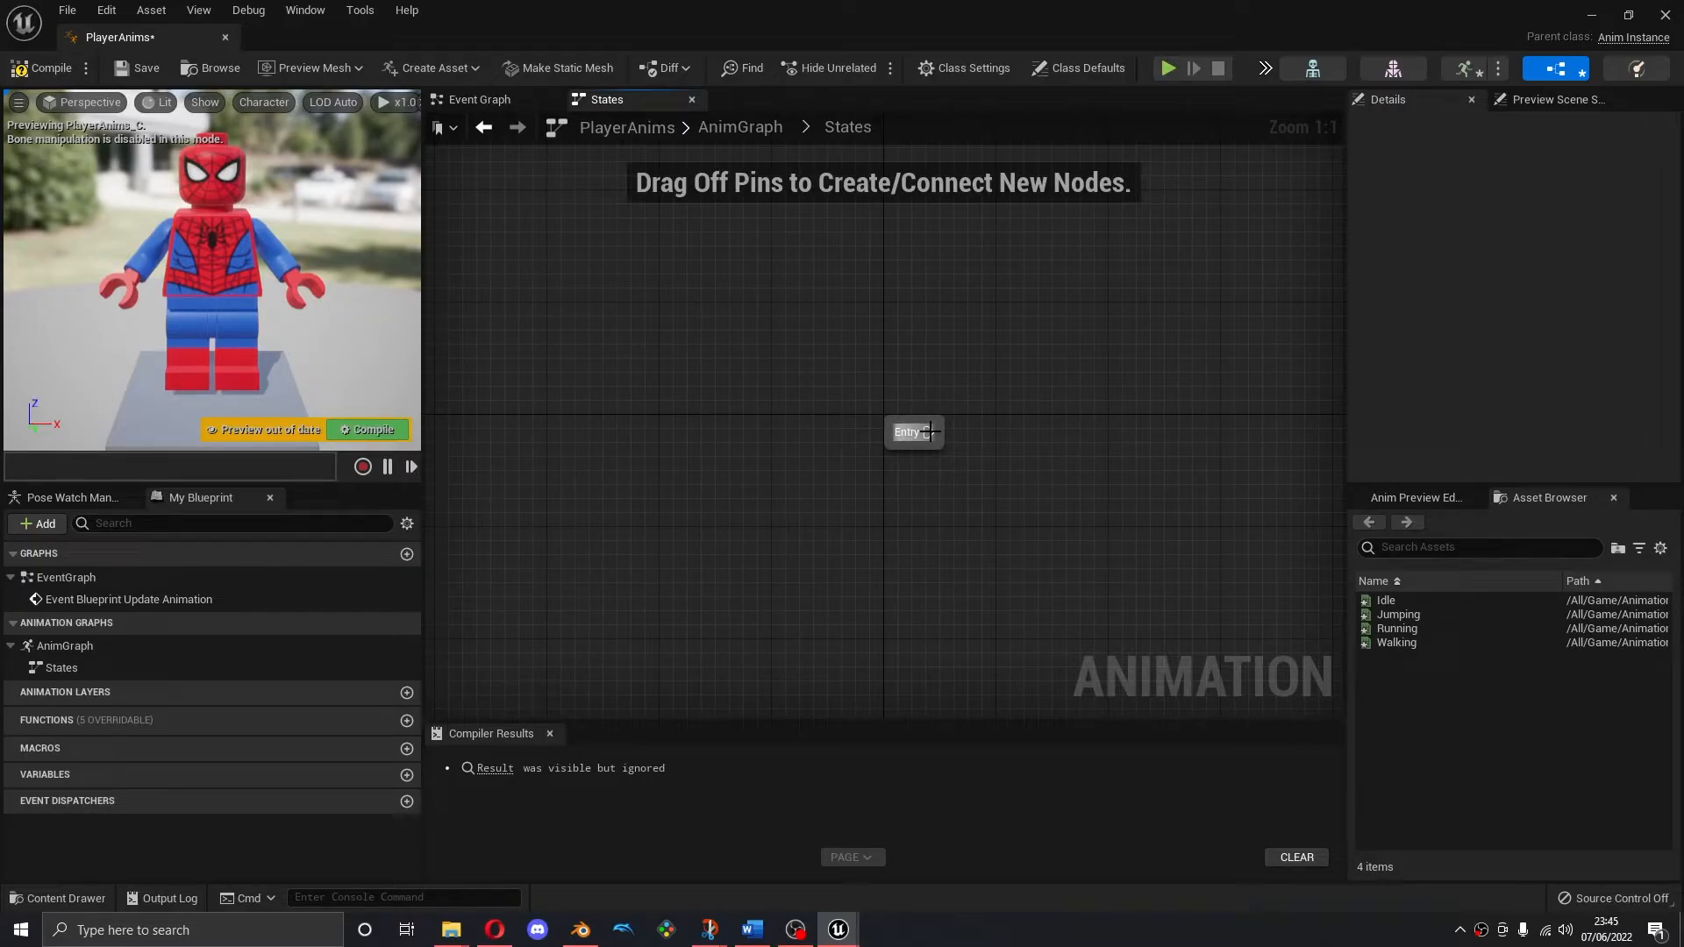
right_click_drag(956, 476, 913, 477)
left_click_drag(881, 451, 949, 446)
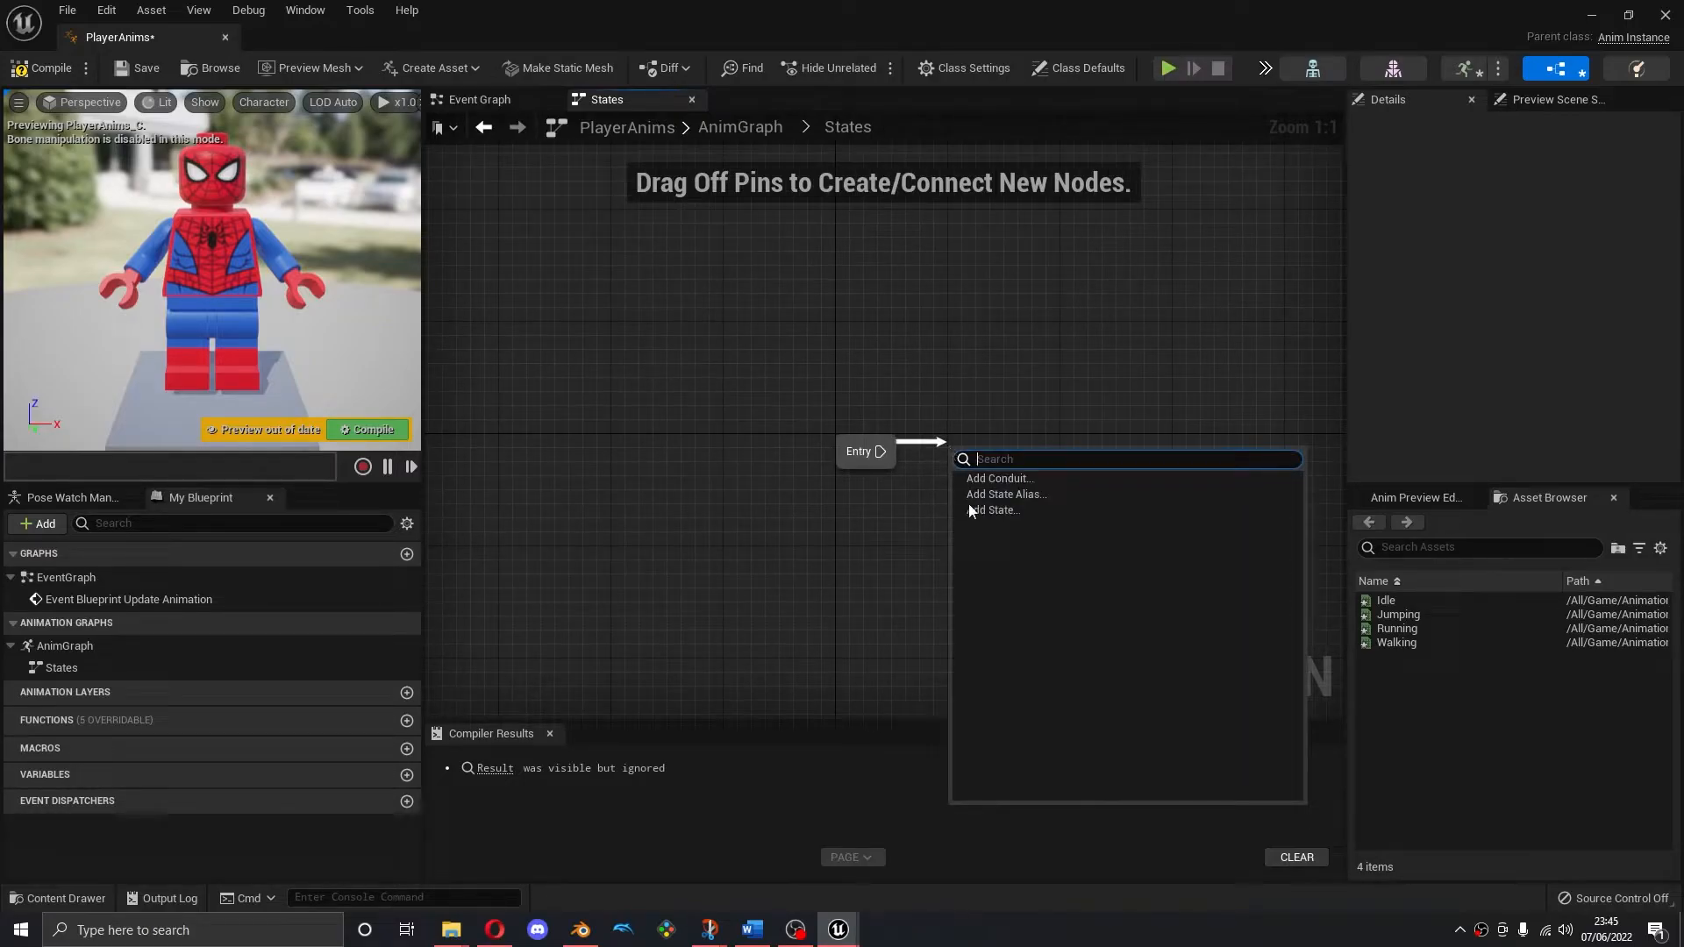
left_click(1048, 513)
type("Idle/Walk/Run")
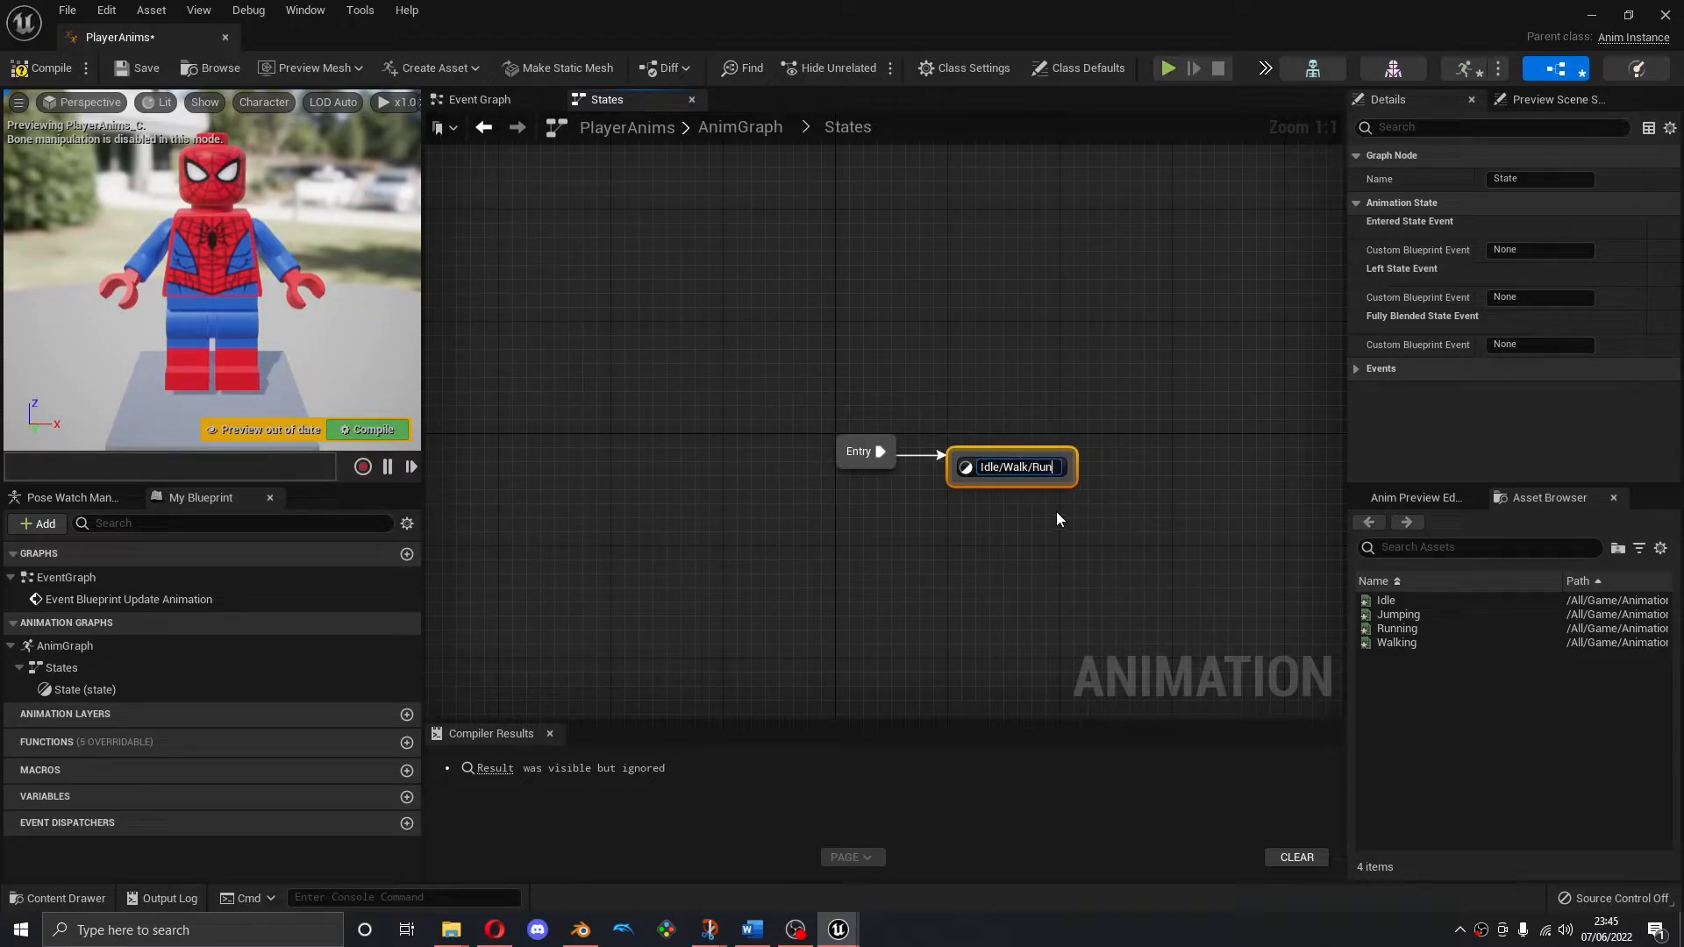
left_click(1067, 507)
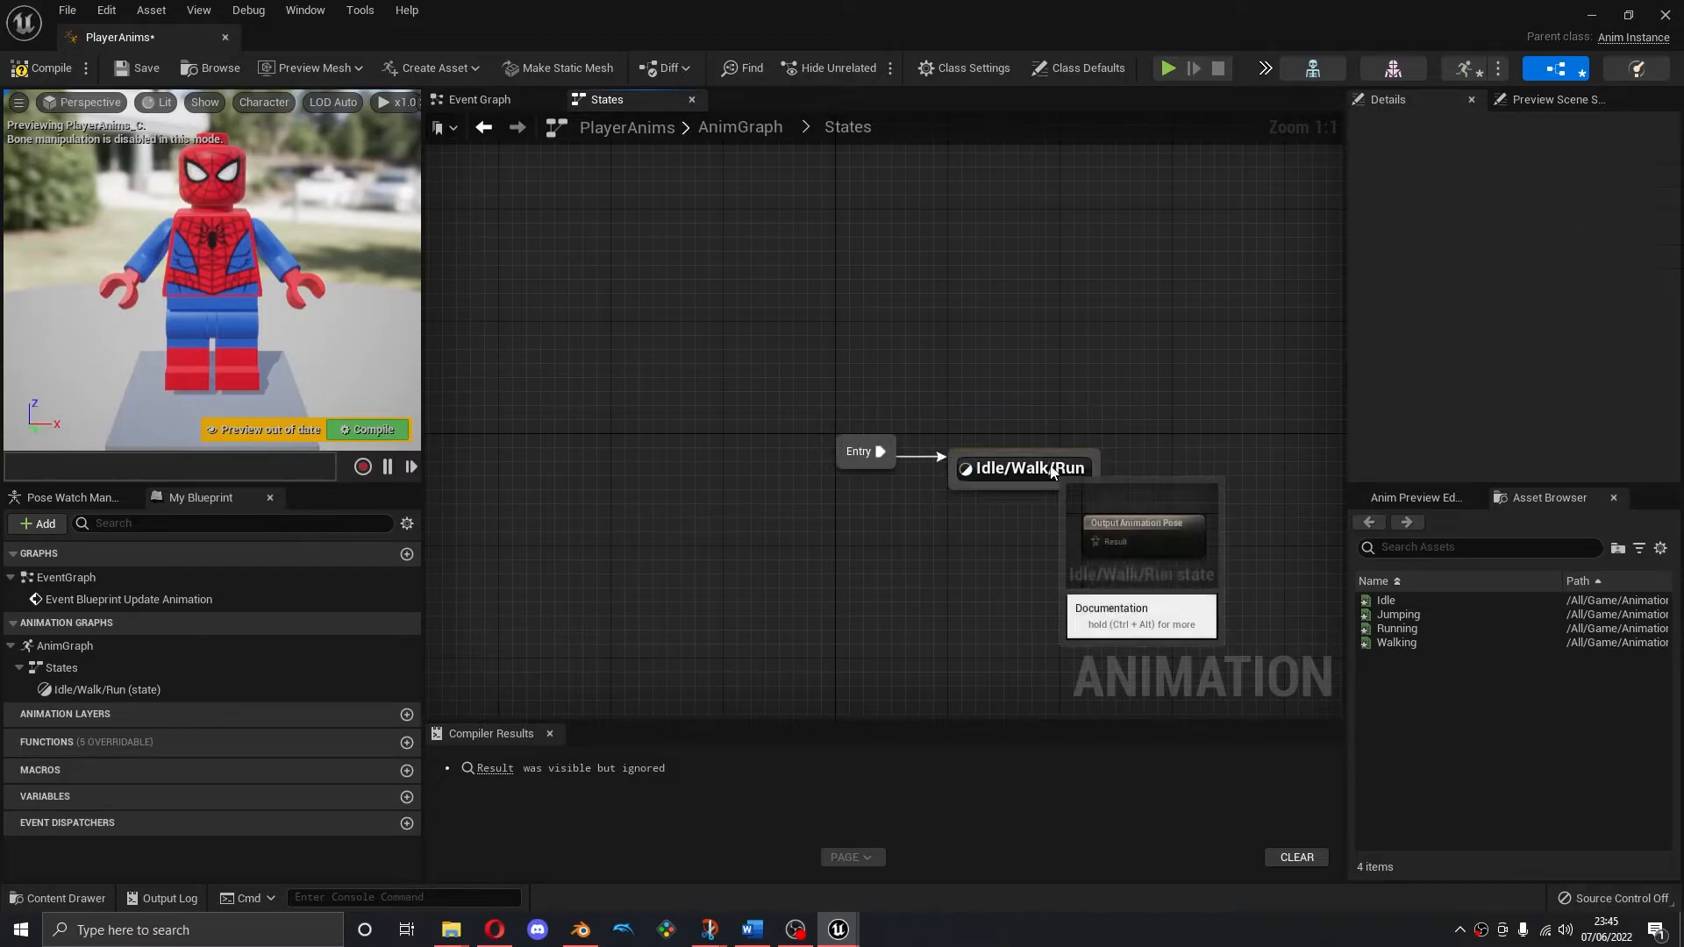
left_click_drag(1051, 474, 1065, 461)
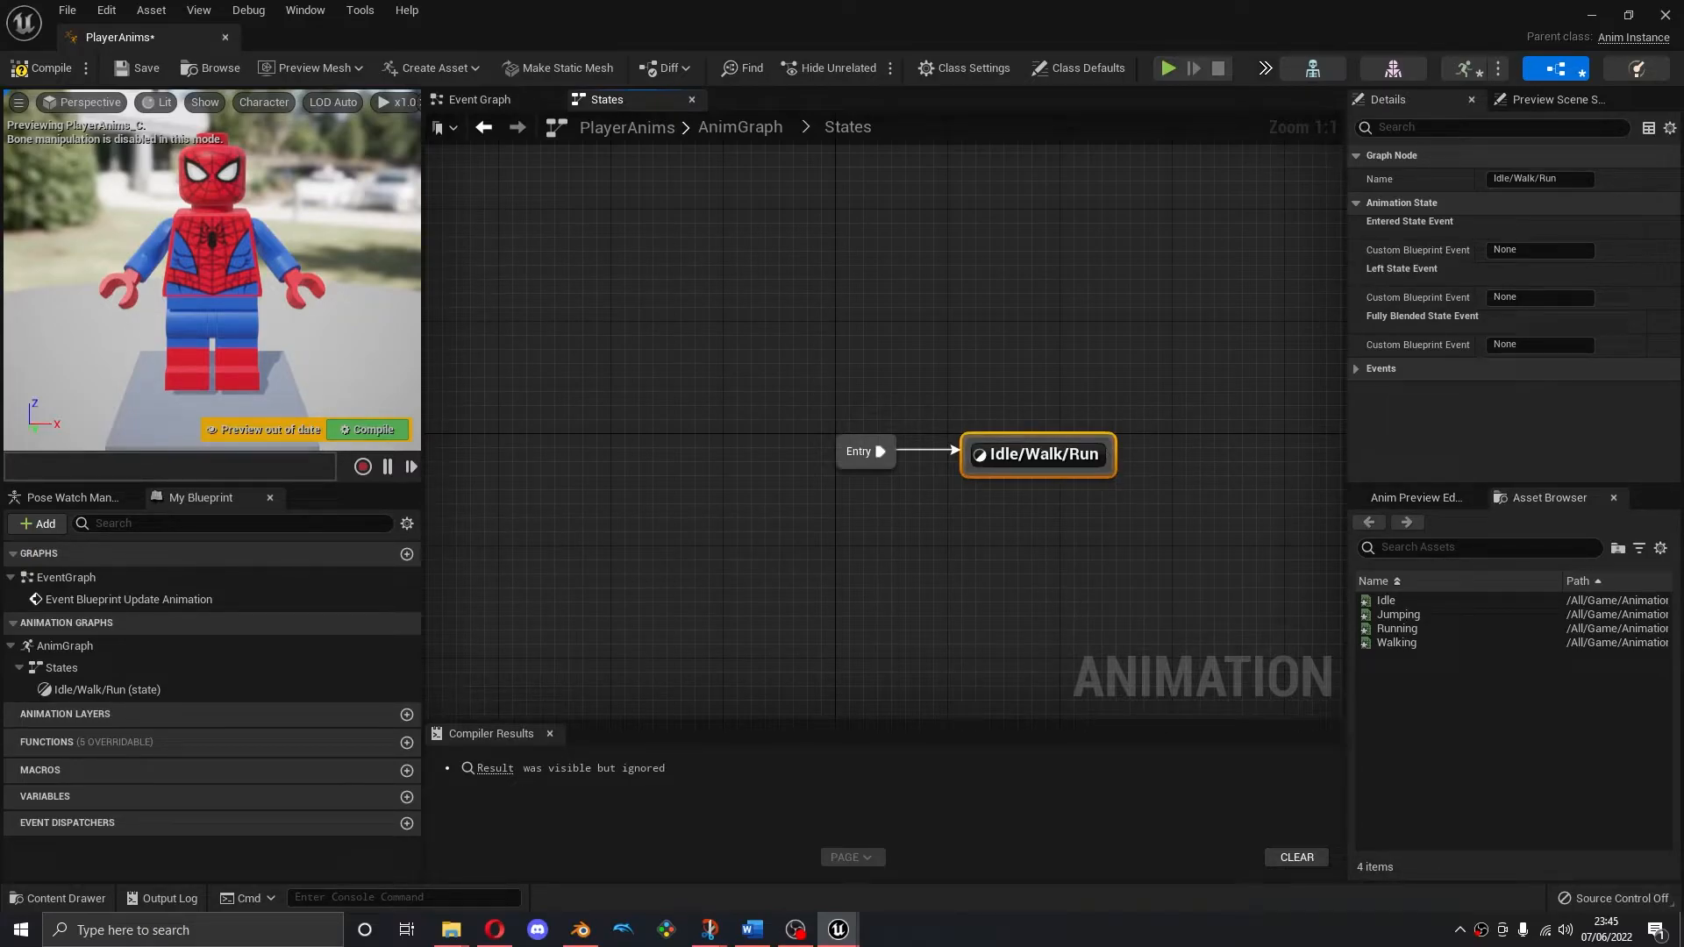
Add a Jump state above Idle/Walk/Run, with transitions running both ways between the two states
left_click_drag(1033, 435, 1039, 290)
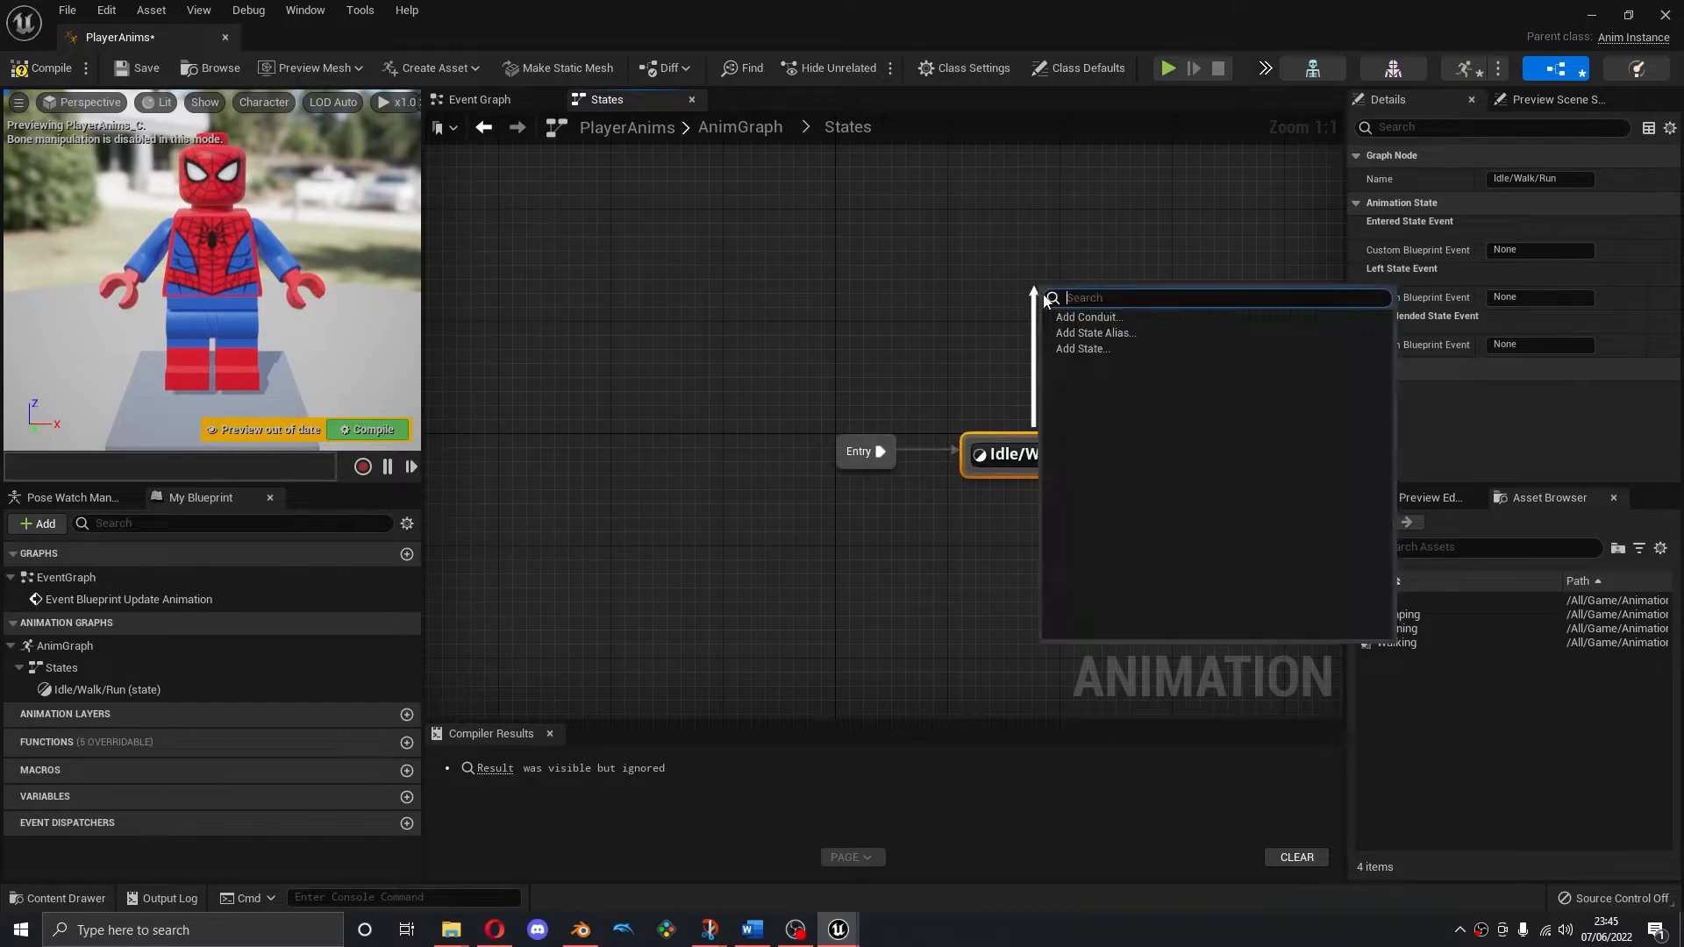
left_click(1078, 350)
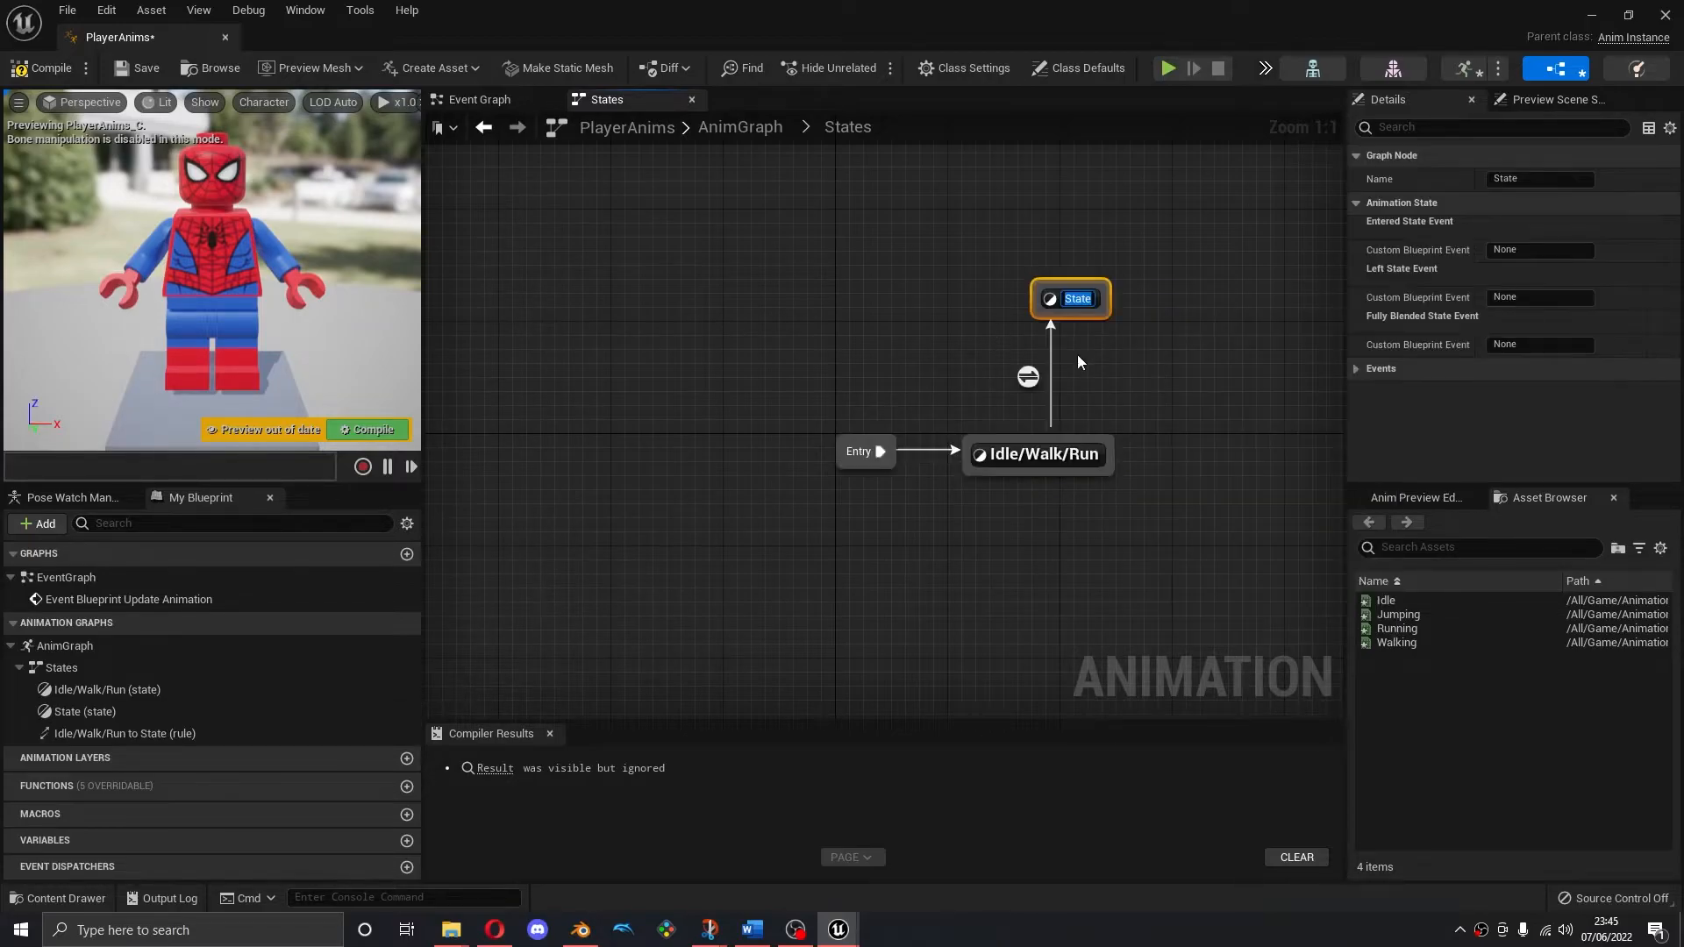
type("Jump")
key("Return")
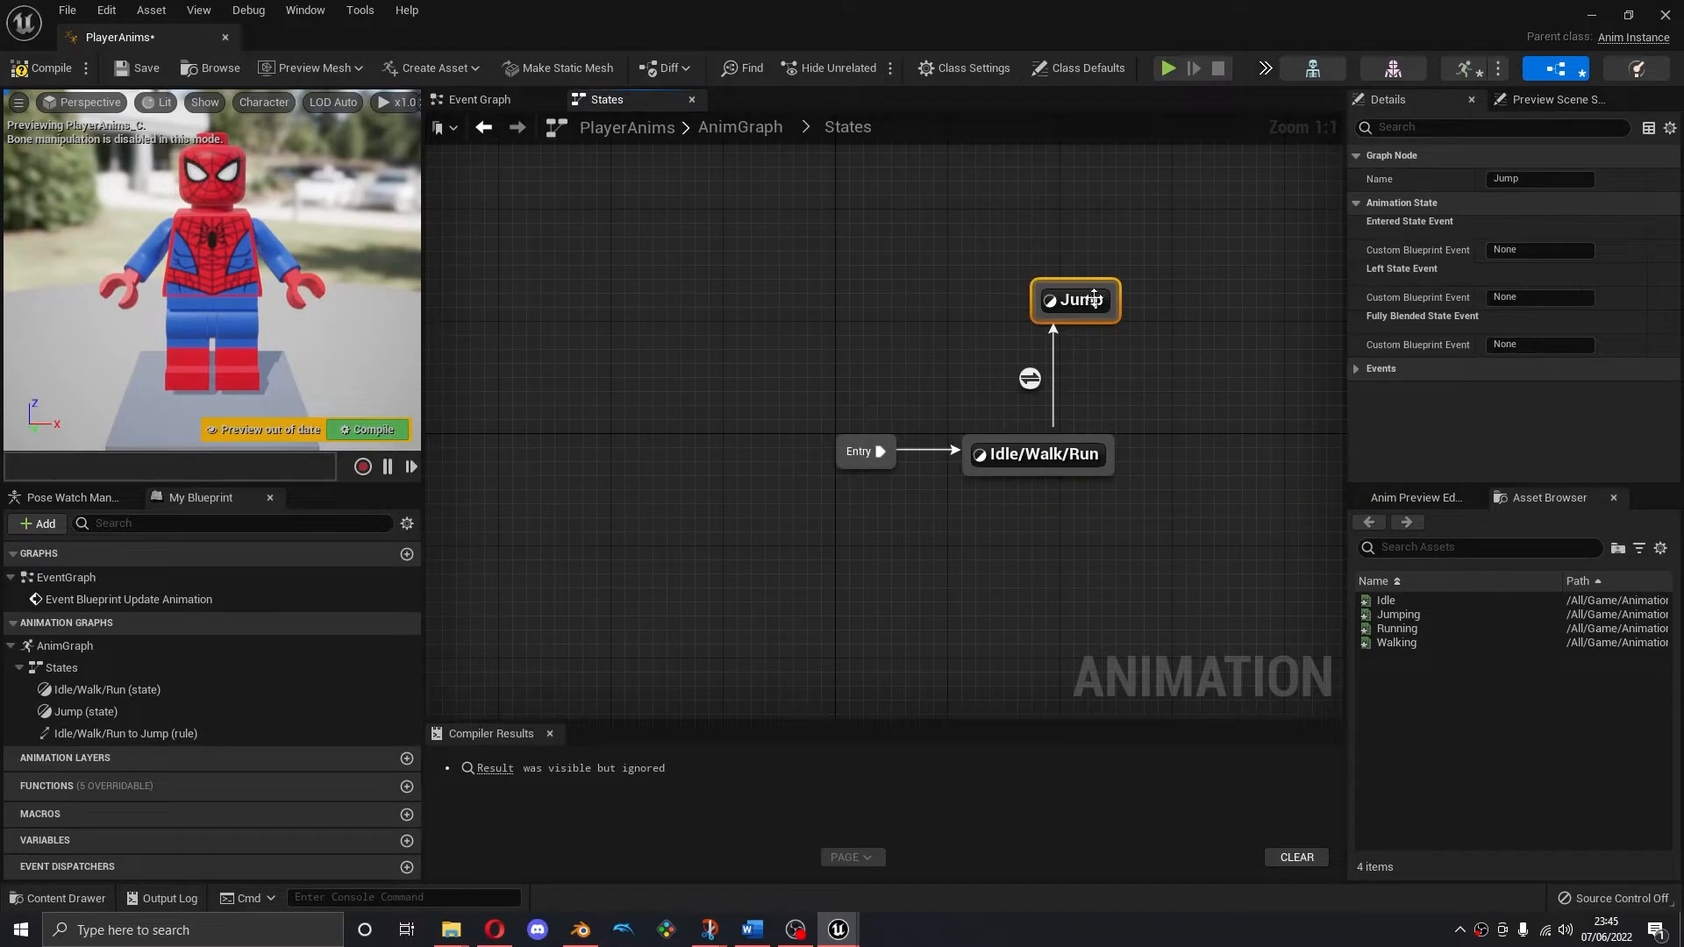
left_click_drag(1068, 303, 1013, 446)
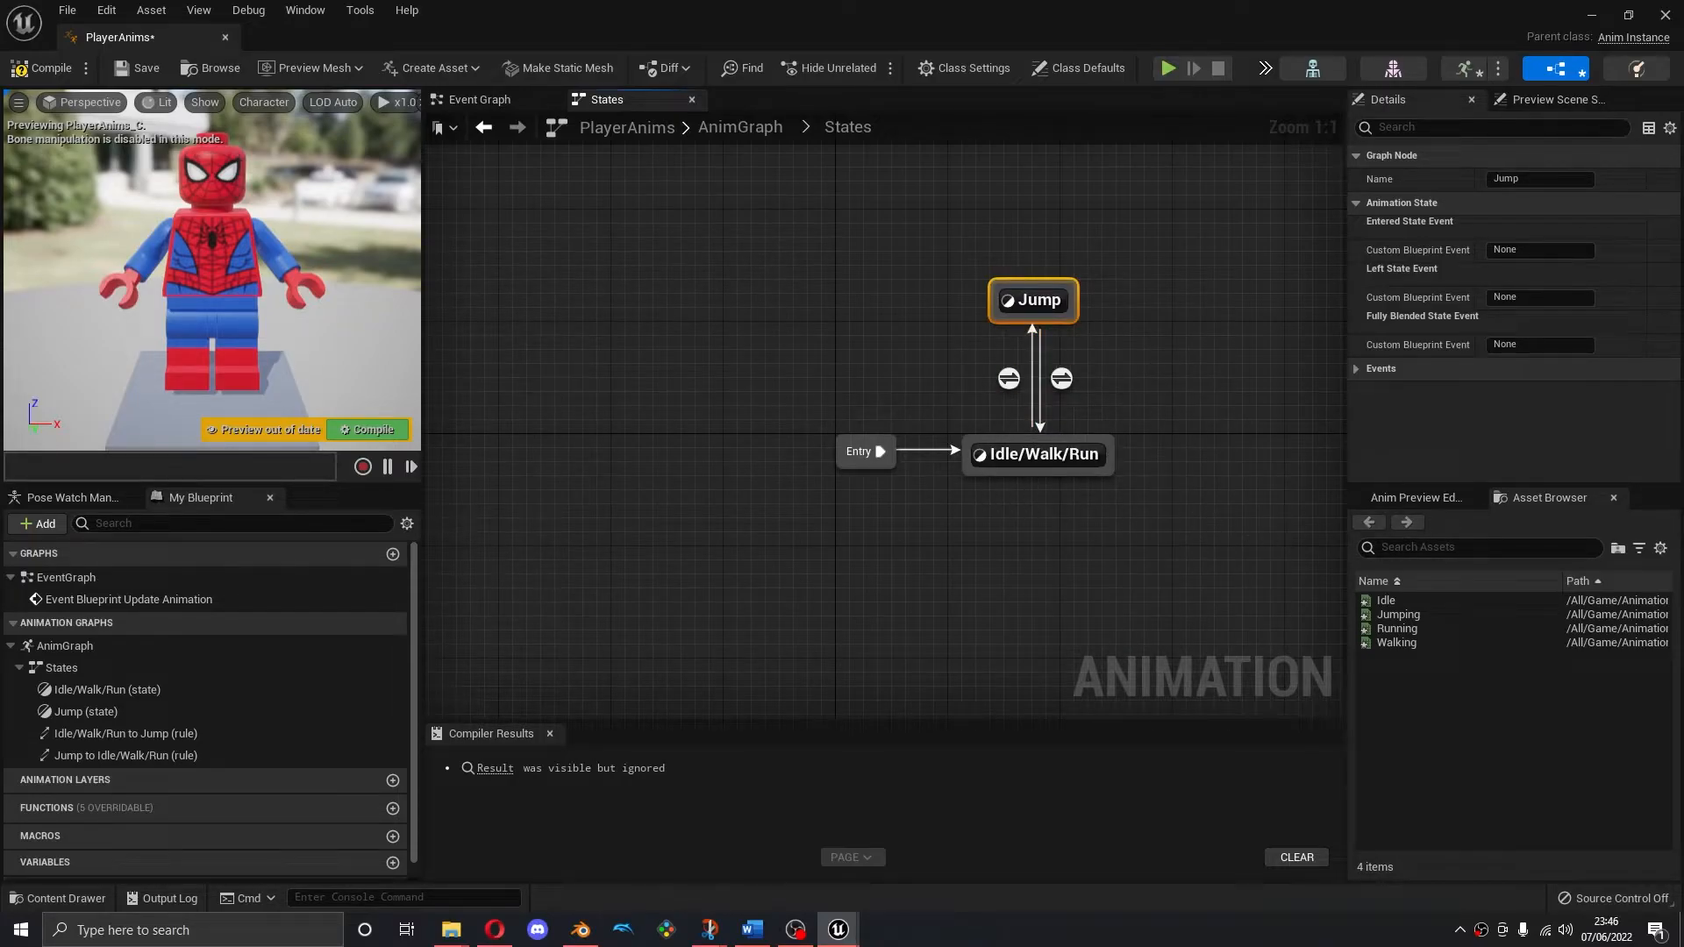
In the Jump state, connect the Jumping animation to the Output Animation Pose, and return to the States graph
double_click(1038, 297)
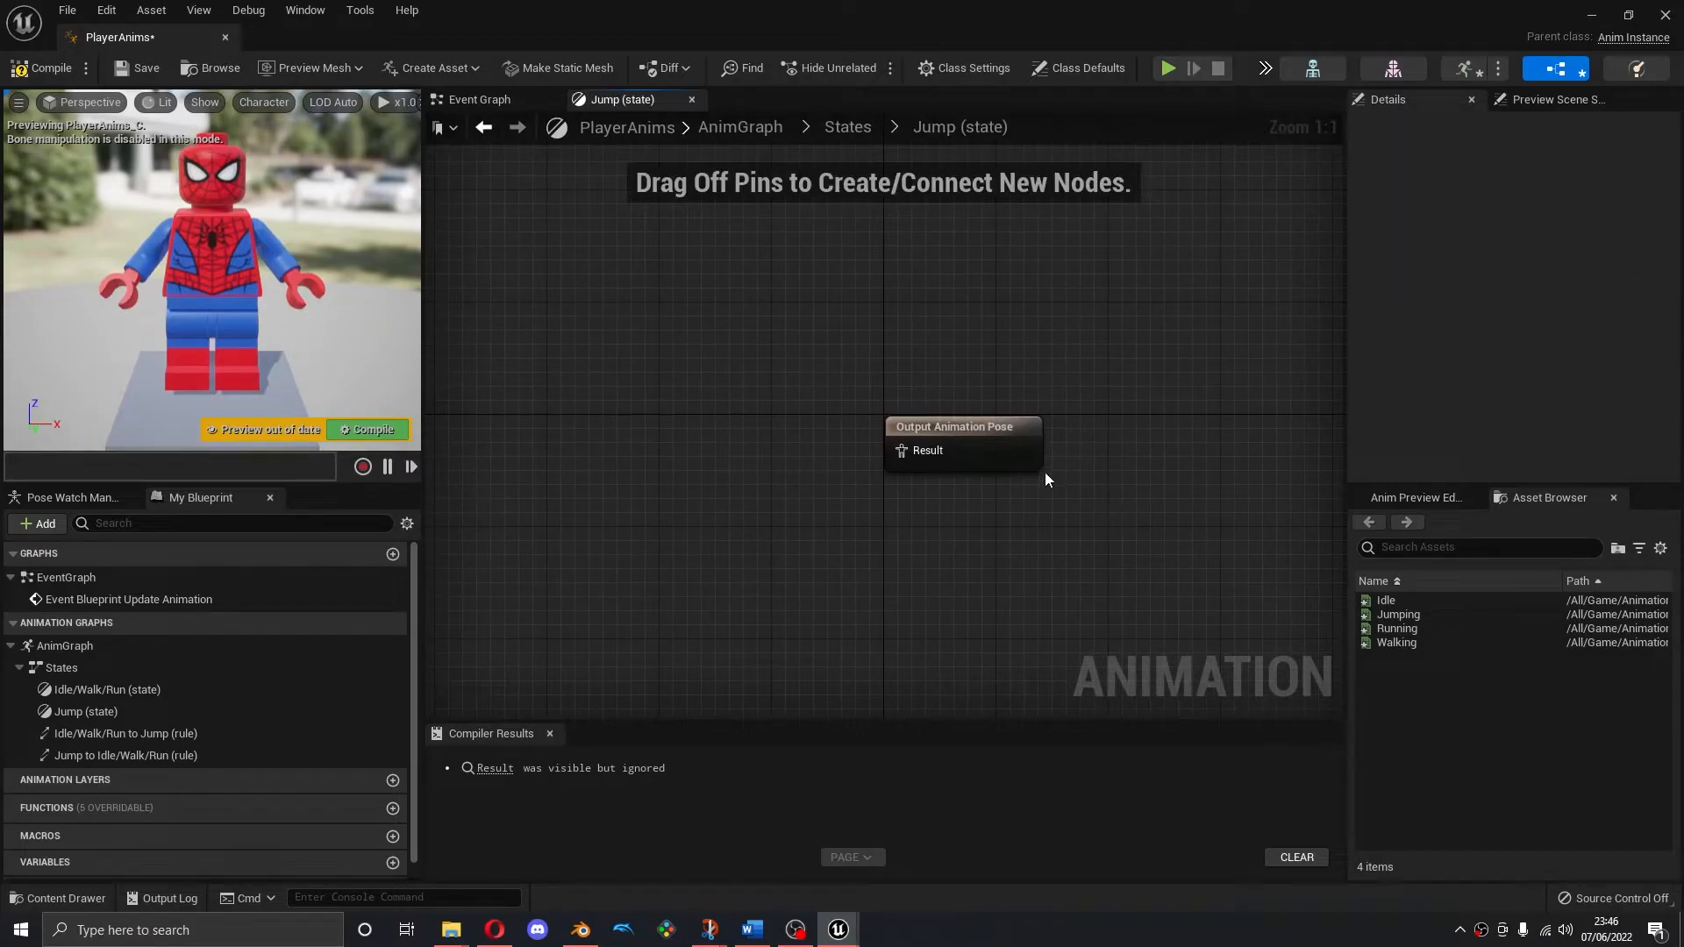
left_click(1398, 615)
left_click_drag(1398, 614, 724, 427)
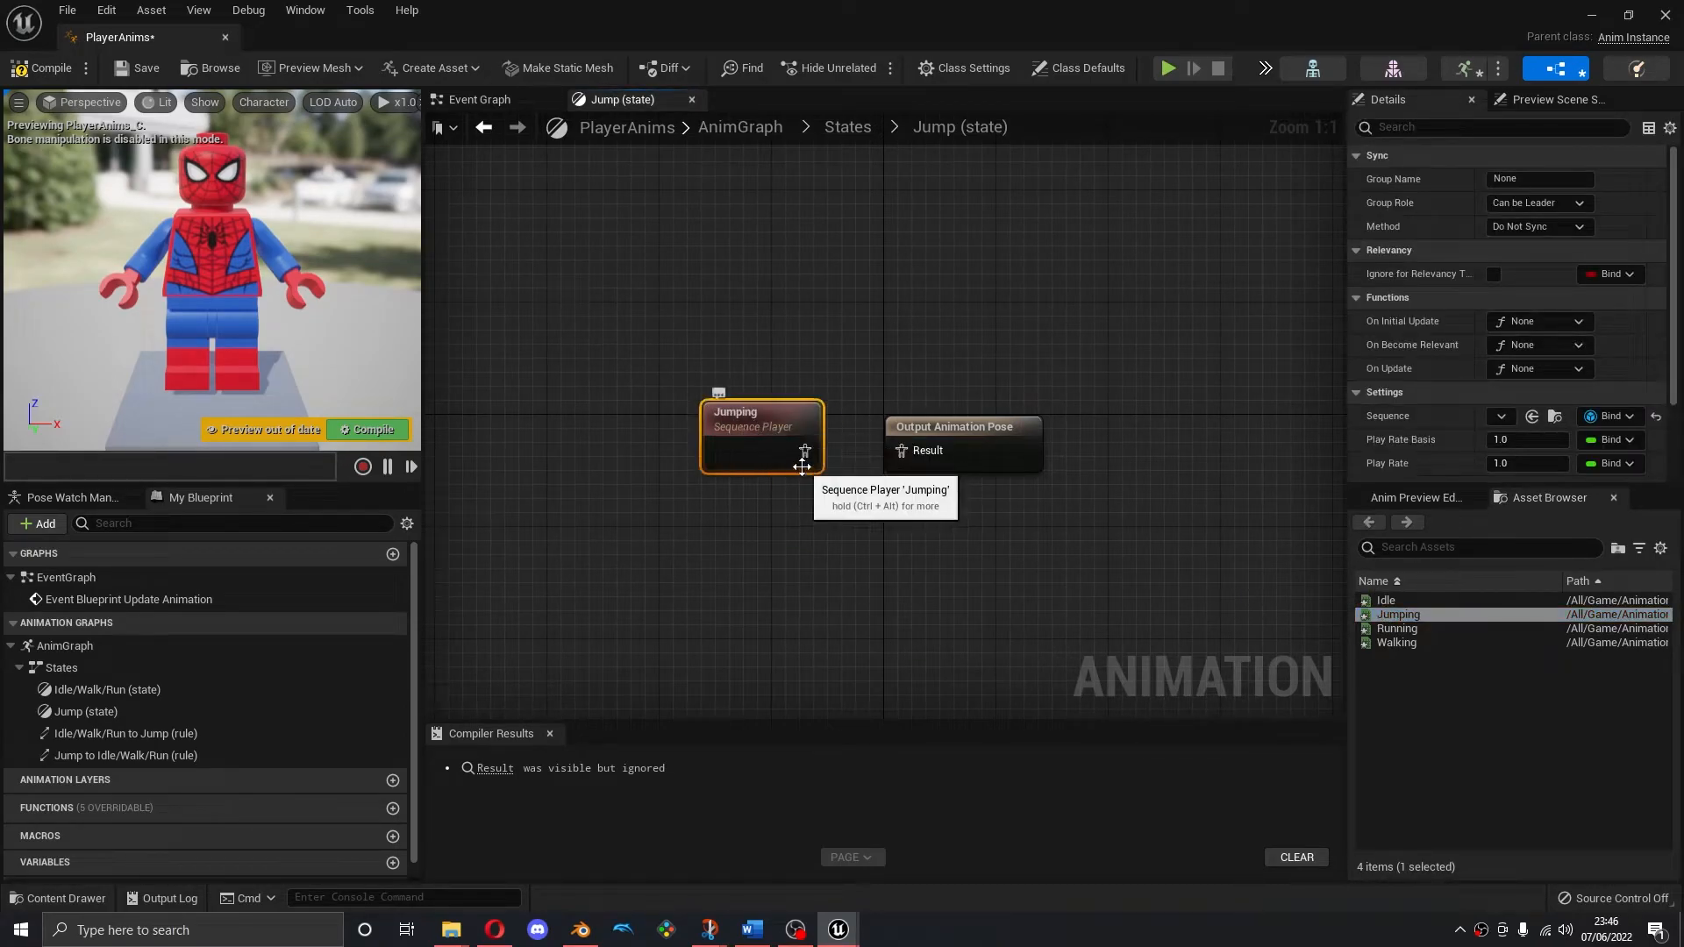
left_click_drag(805, 450, 902, 449)
left_click(909, 485)
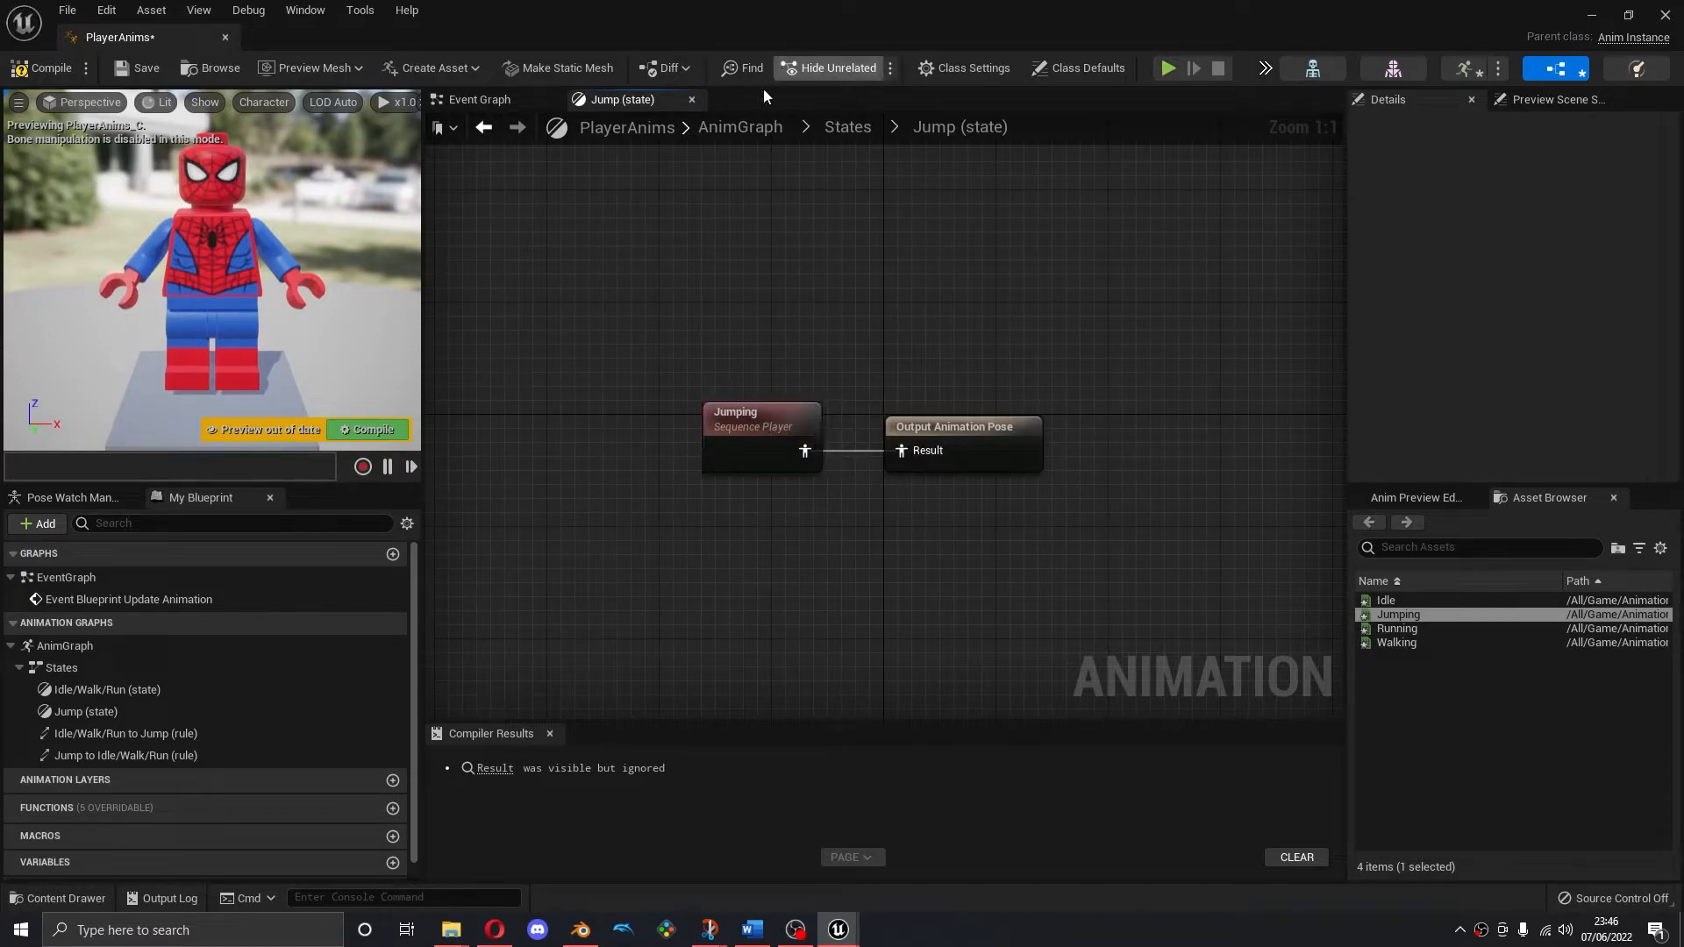
left_click(847, 127)
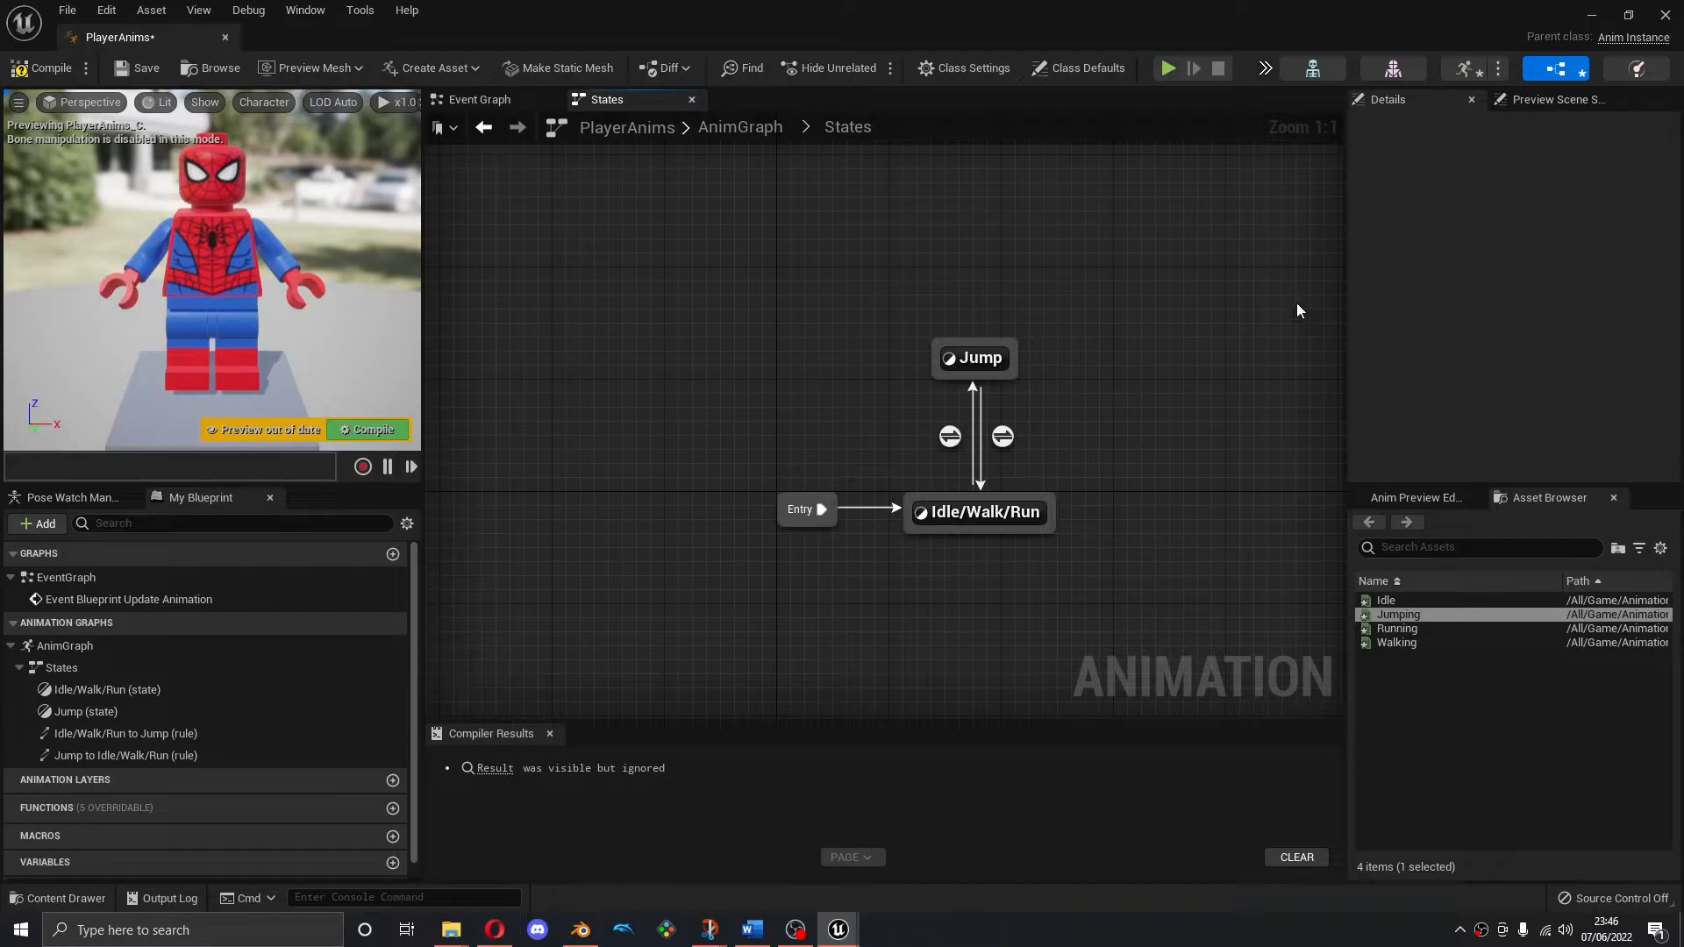
Check the contents of the Jump state, and open the Idle/Walk/Run to Jump transition rule
double_click(980, 352)
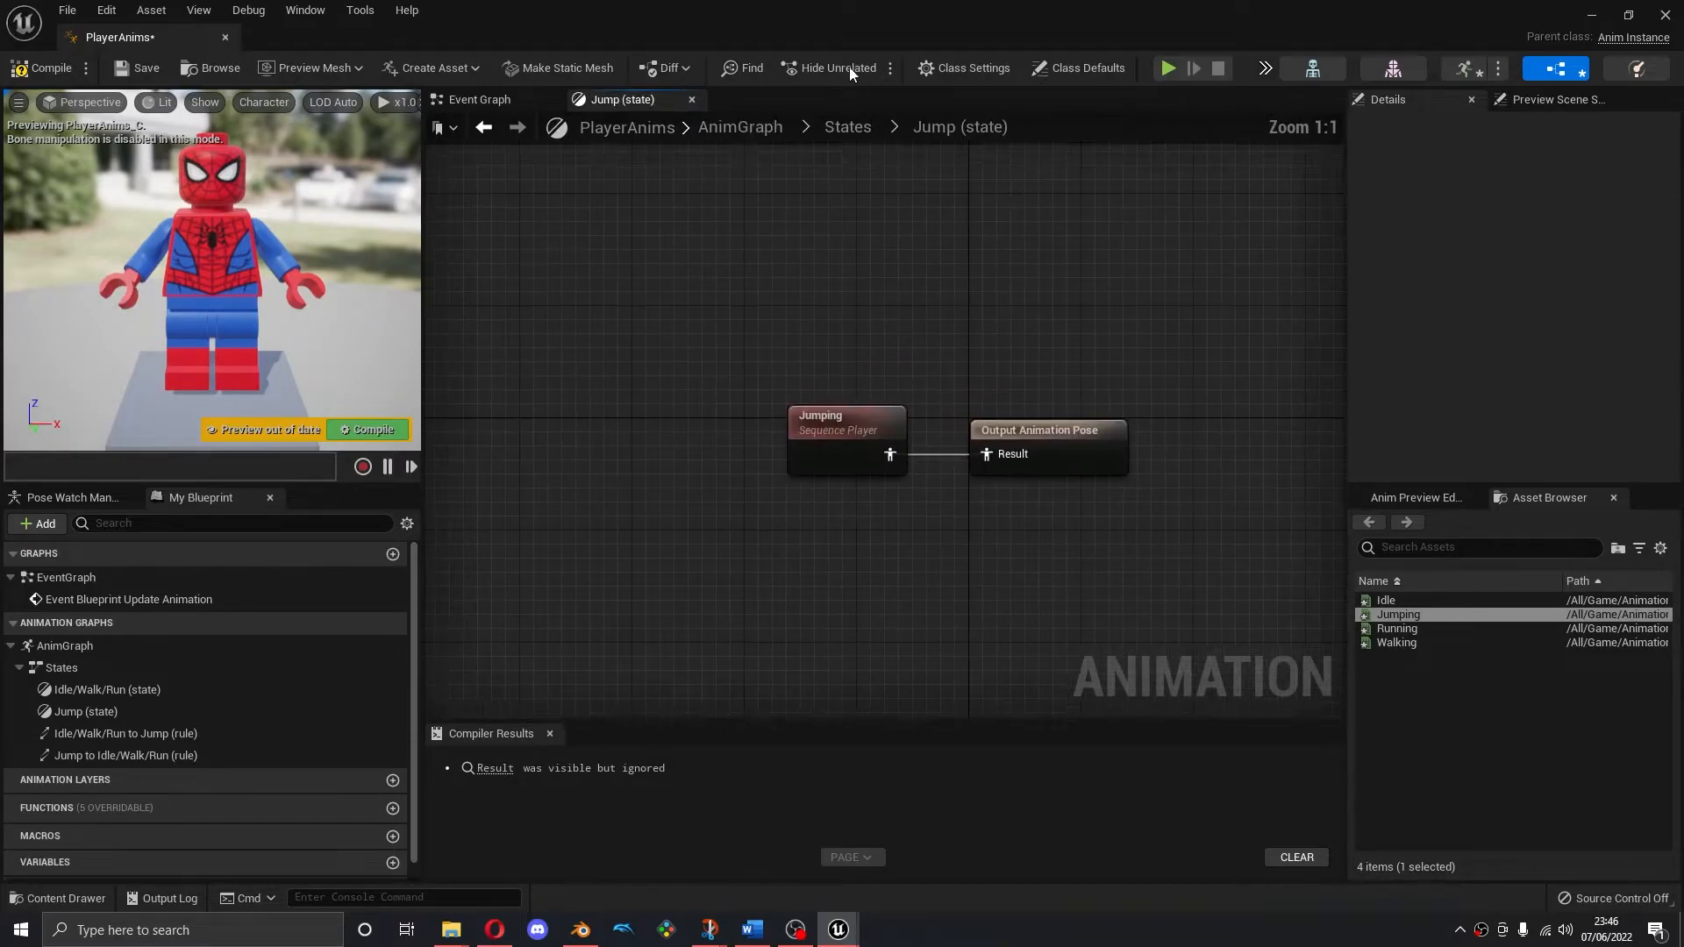
left_click(852, 128)
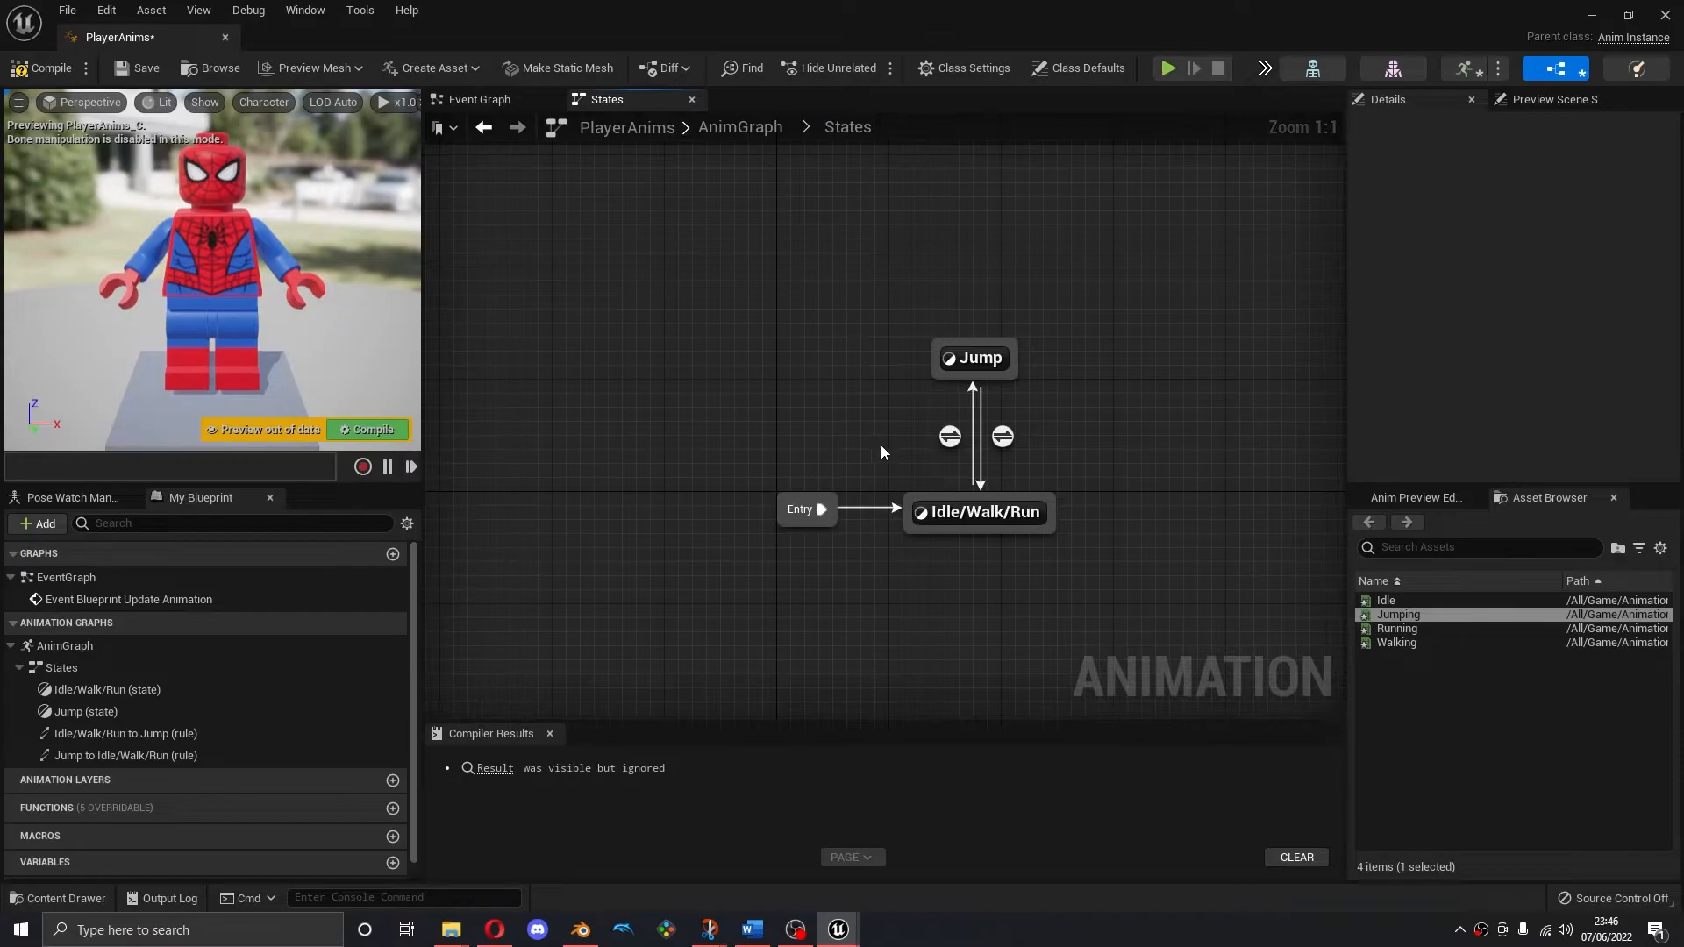
double_click(949, 436)
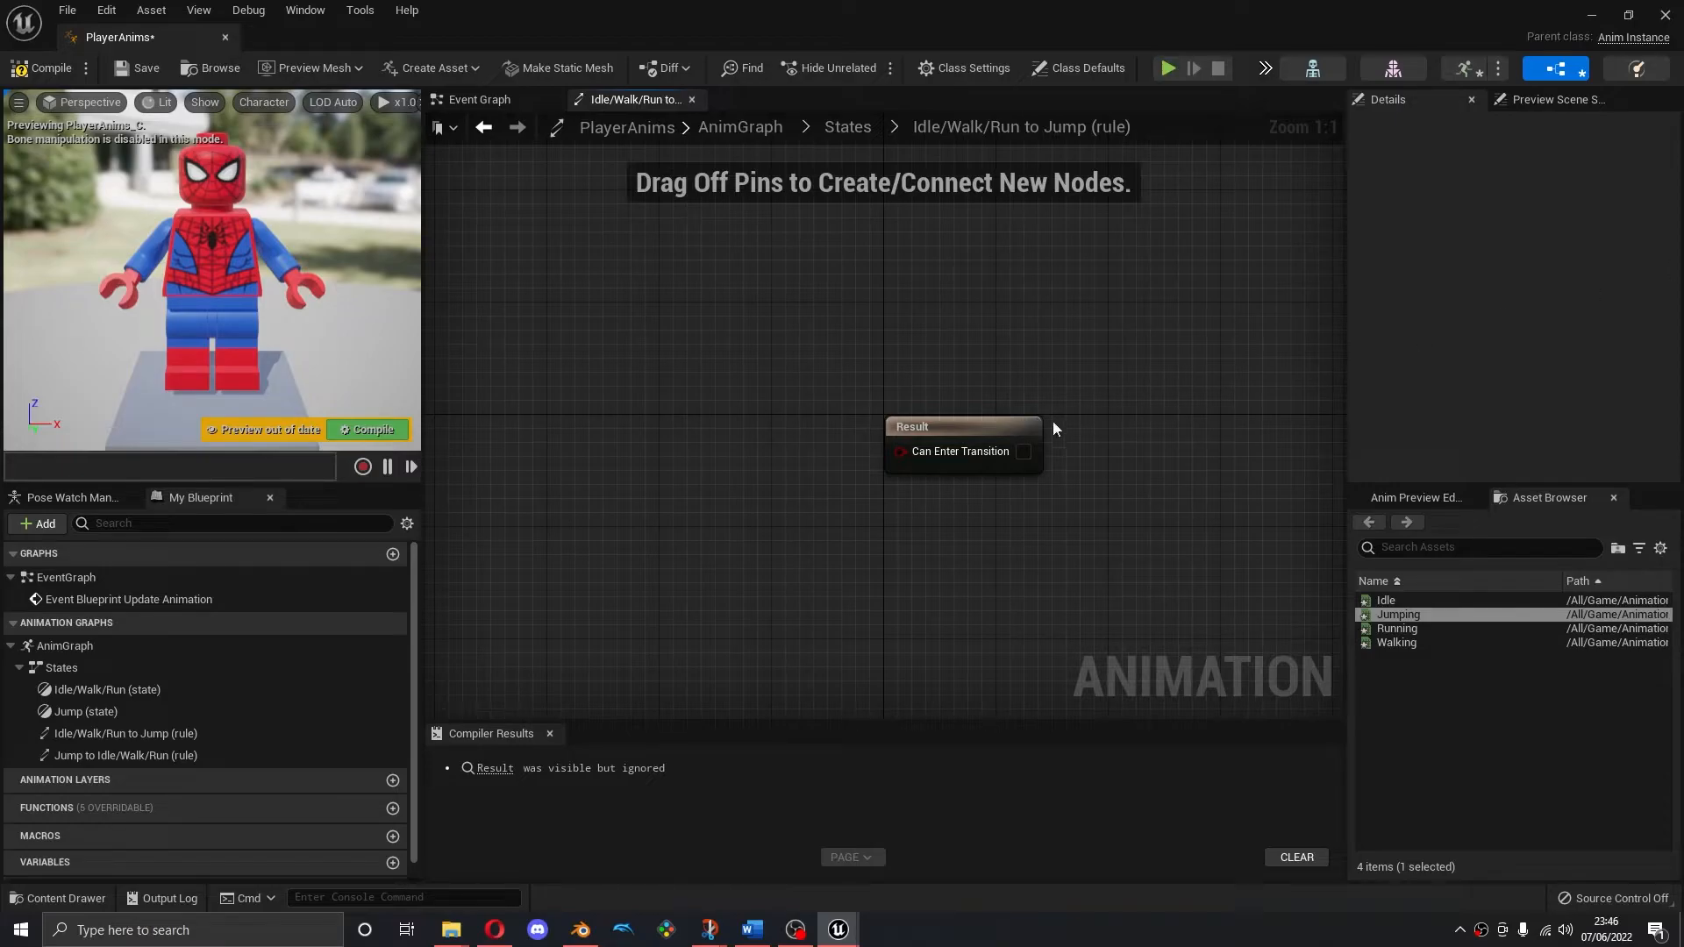
right_click_drag(828, 455, 871, 454)
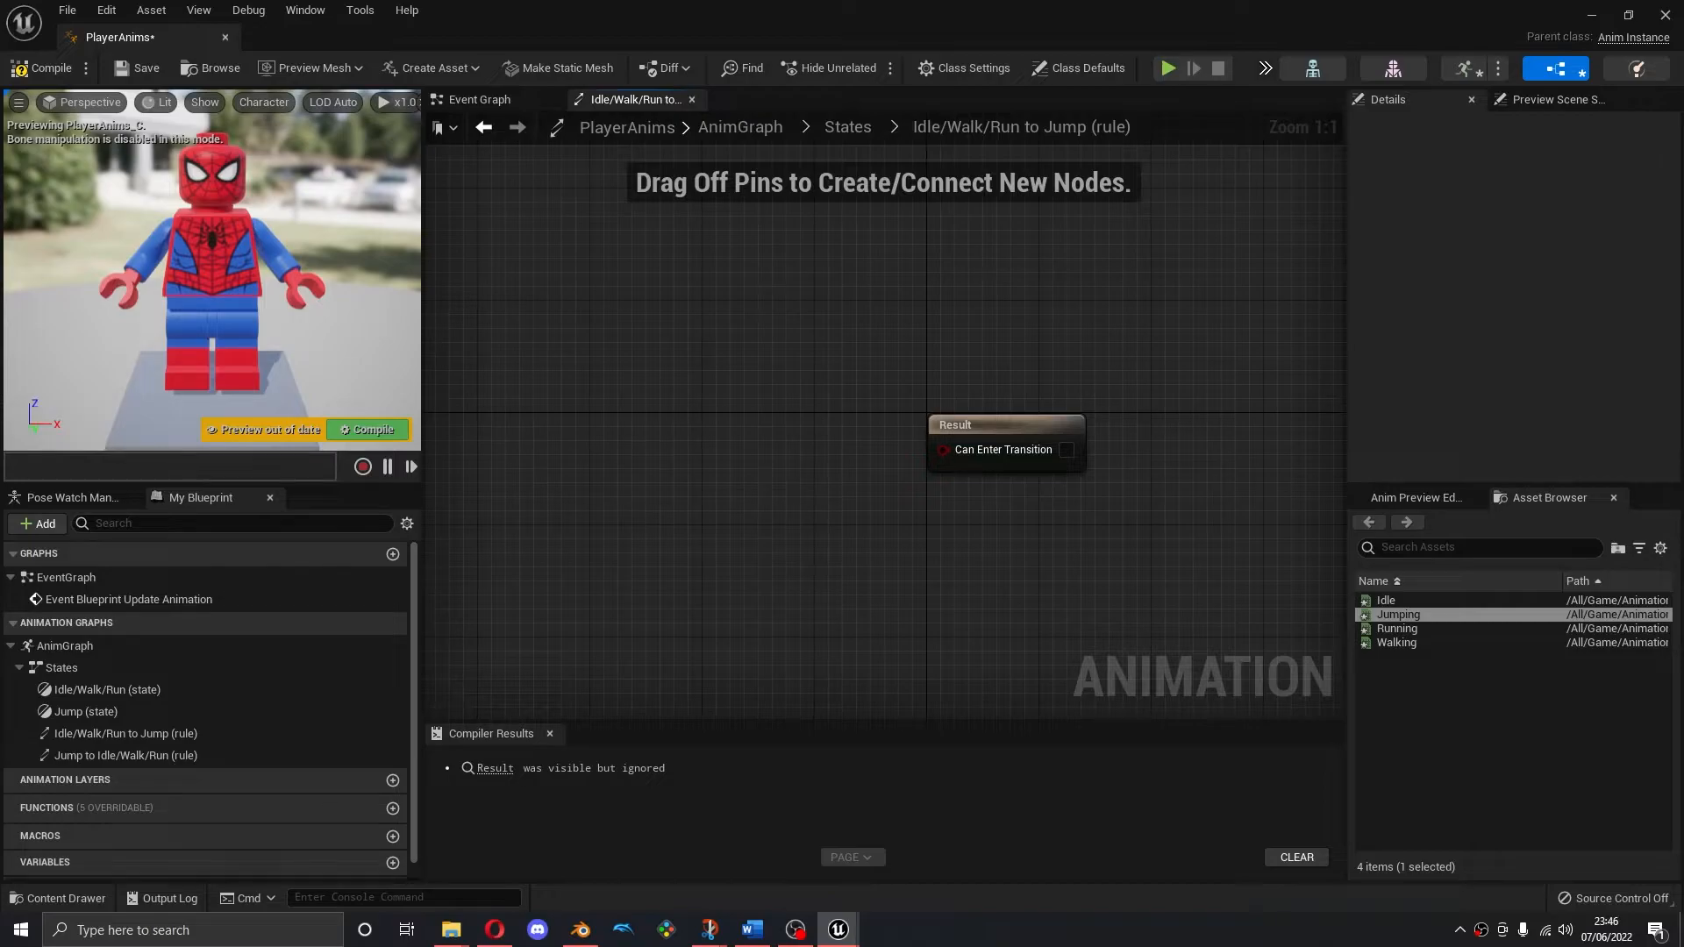
In the Event Graph, add a Get Movement Component node fed by Try Get Pawn Owner's Return Value and align it beside that node
left_click(448, 101)
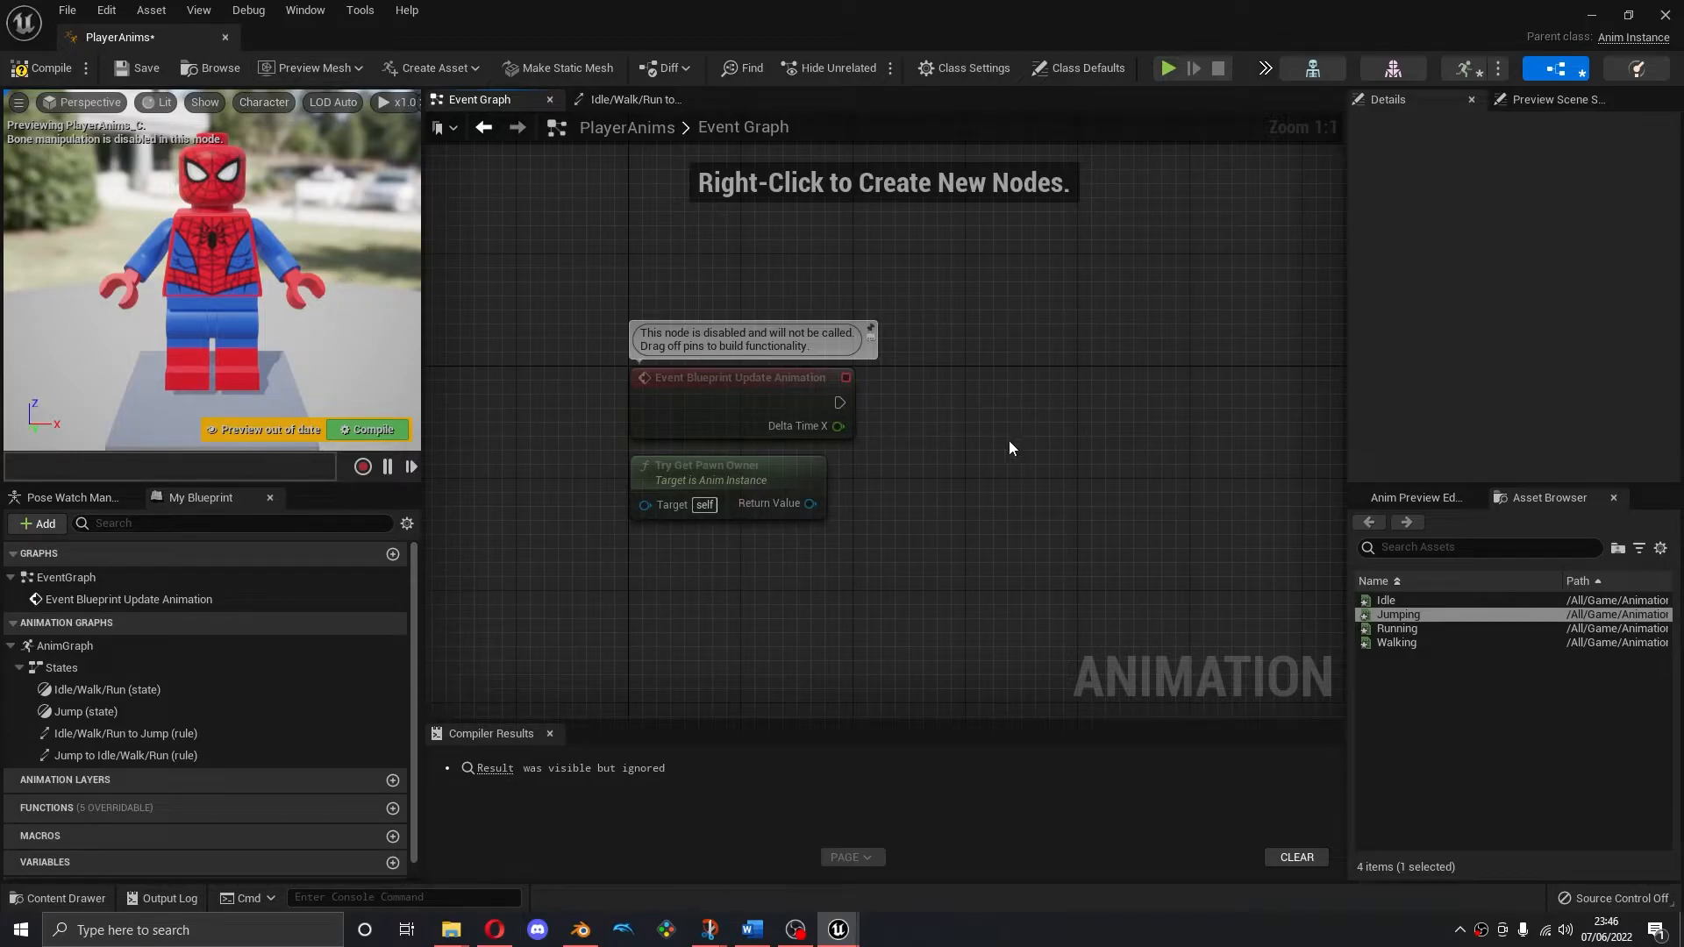
right_click_drag(1013, 440, 870, 435)
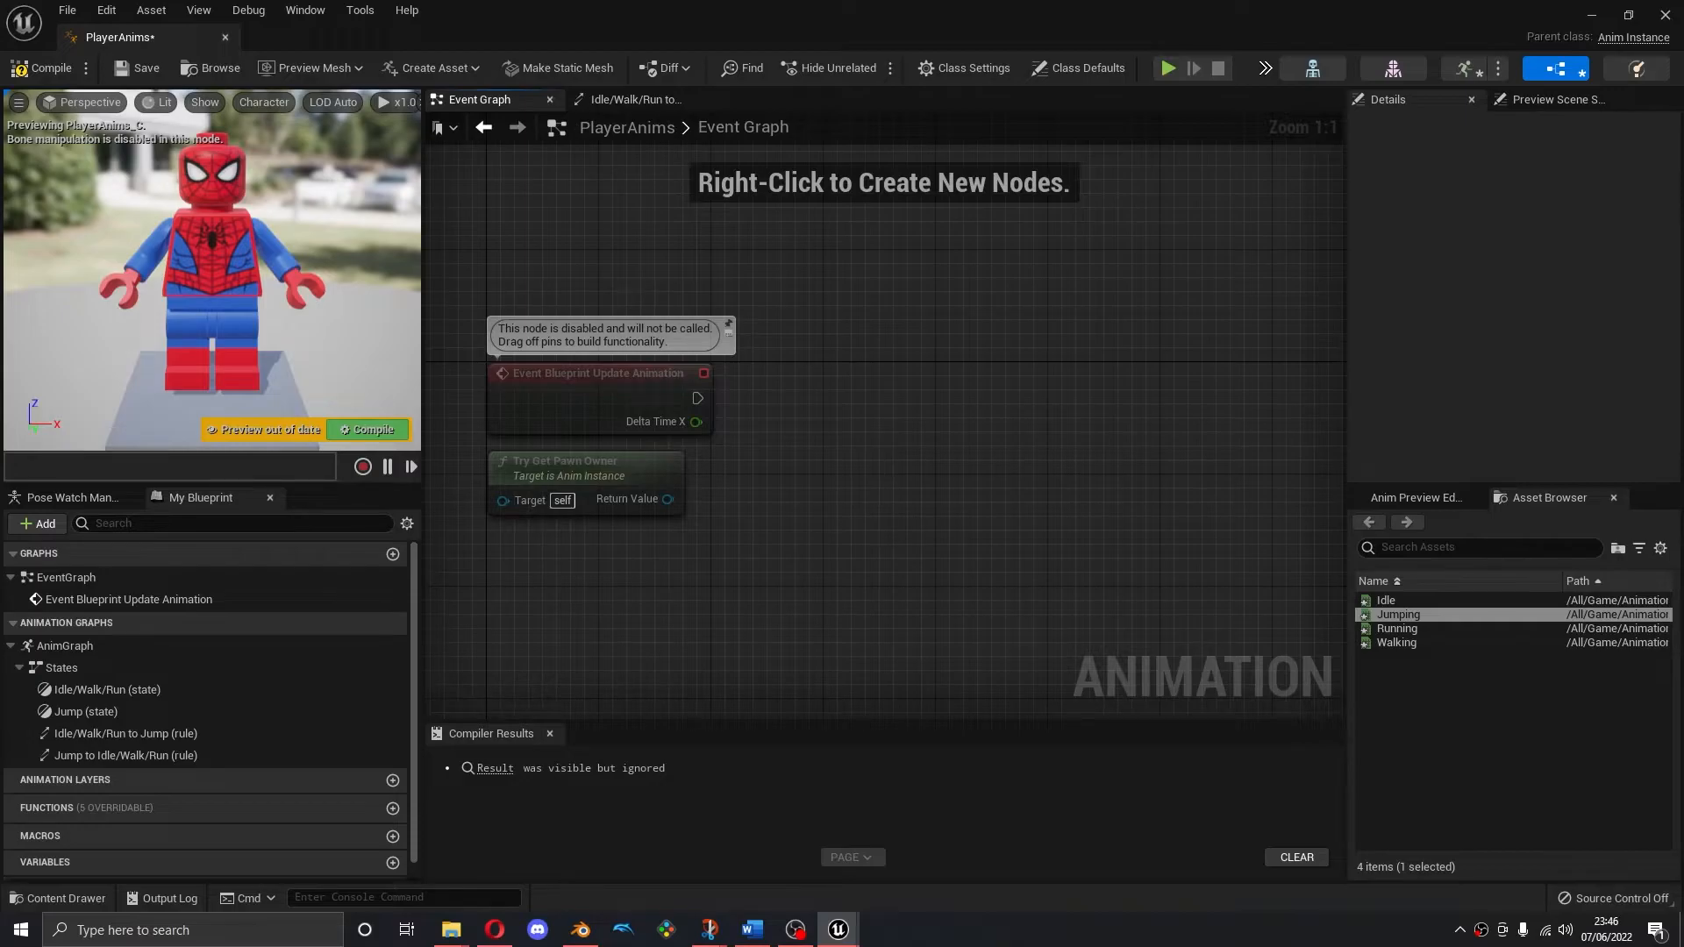
left_click_drag(668, 498, 926, 522)
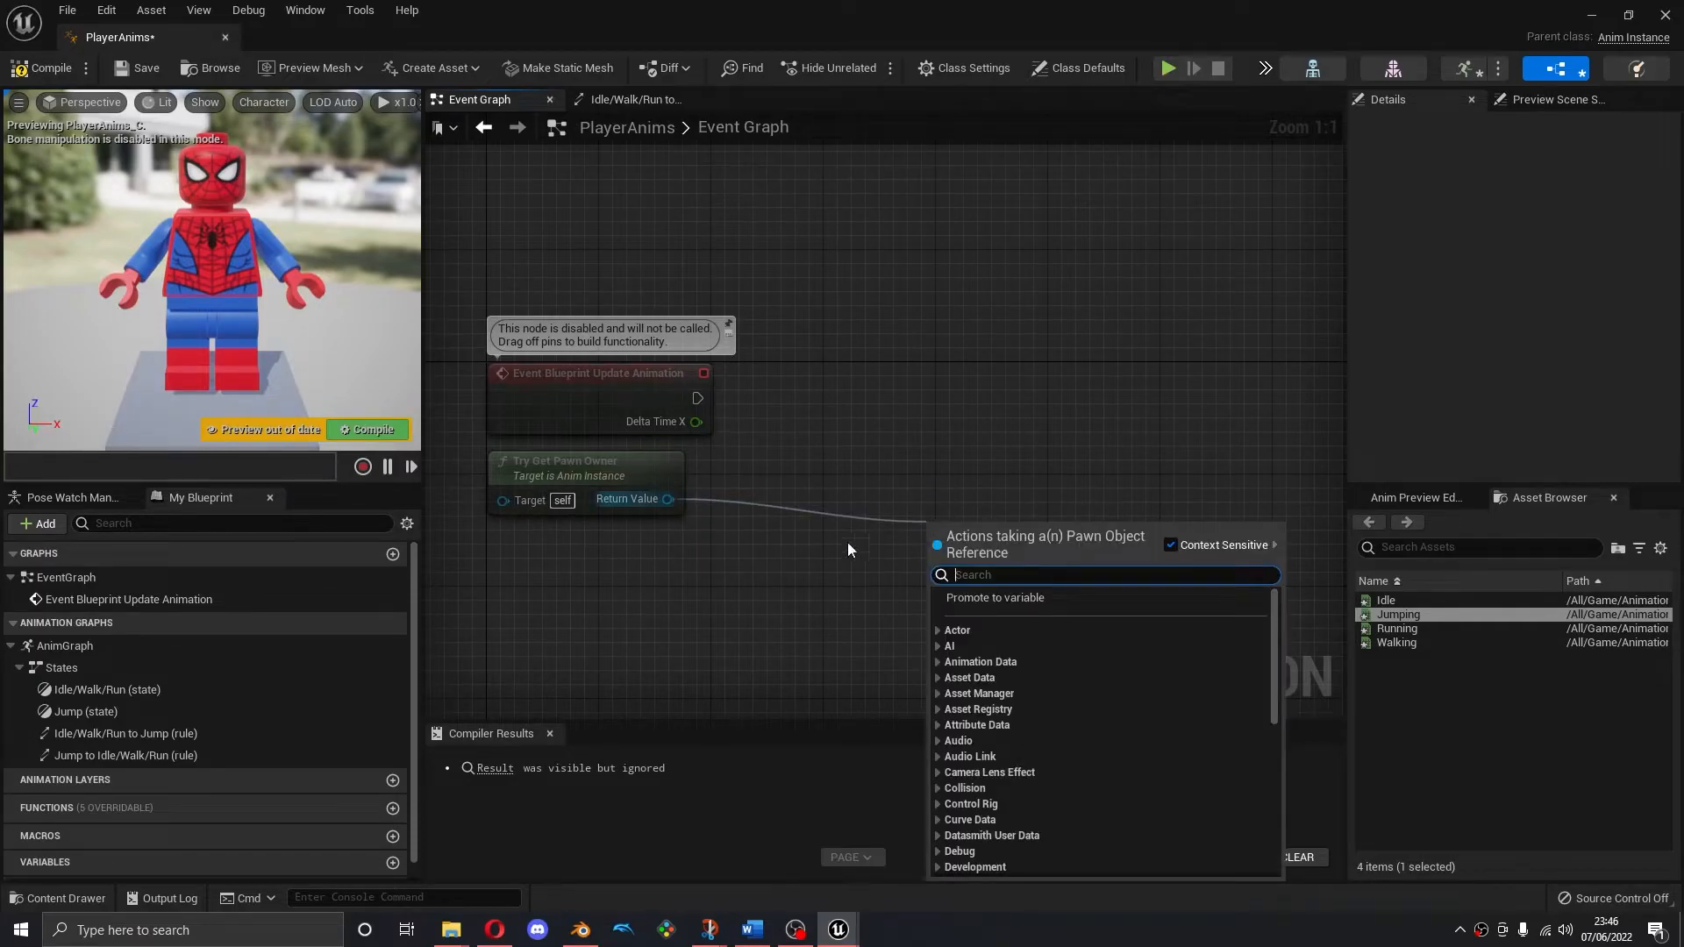
type("get movement")
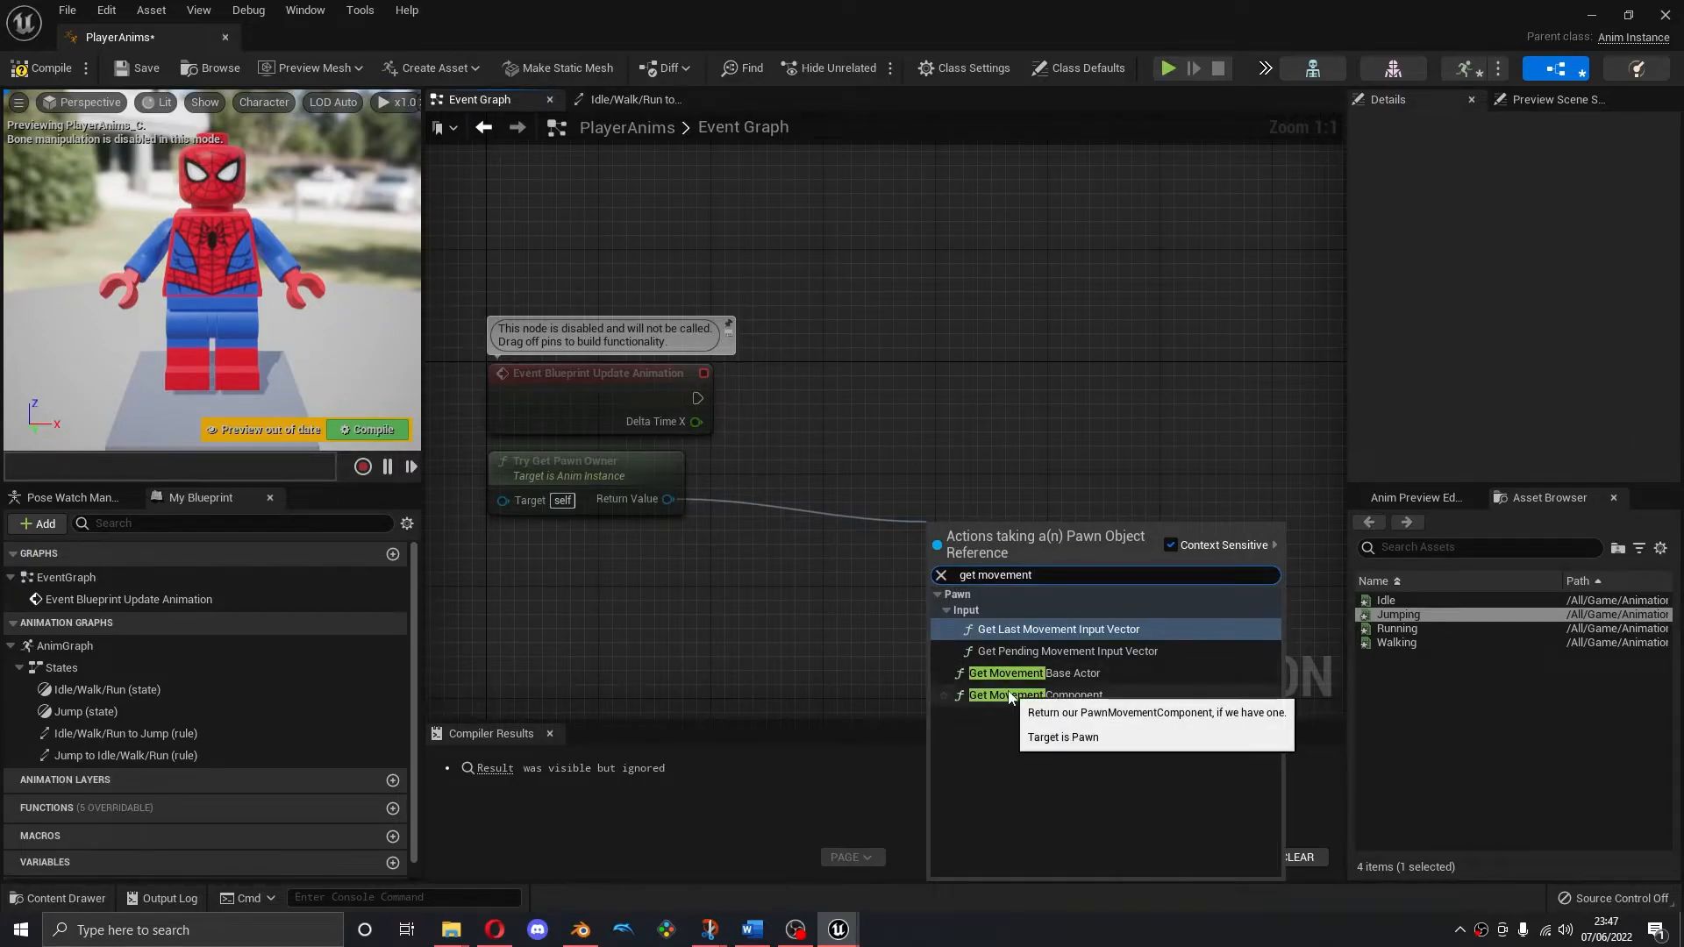
left_click(1035, 695)
left_click_drag(1023, 537, 935, 471)
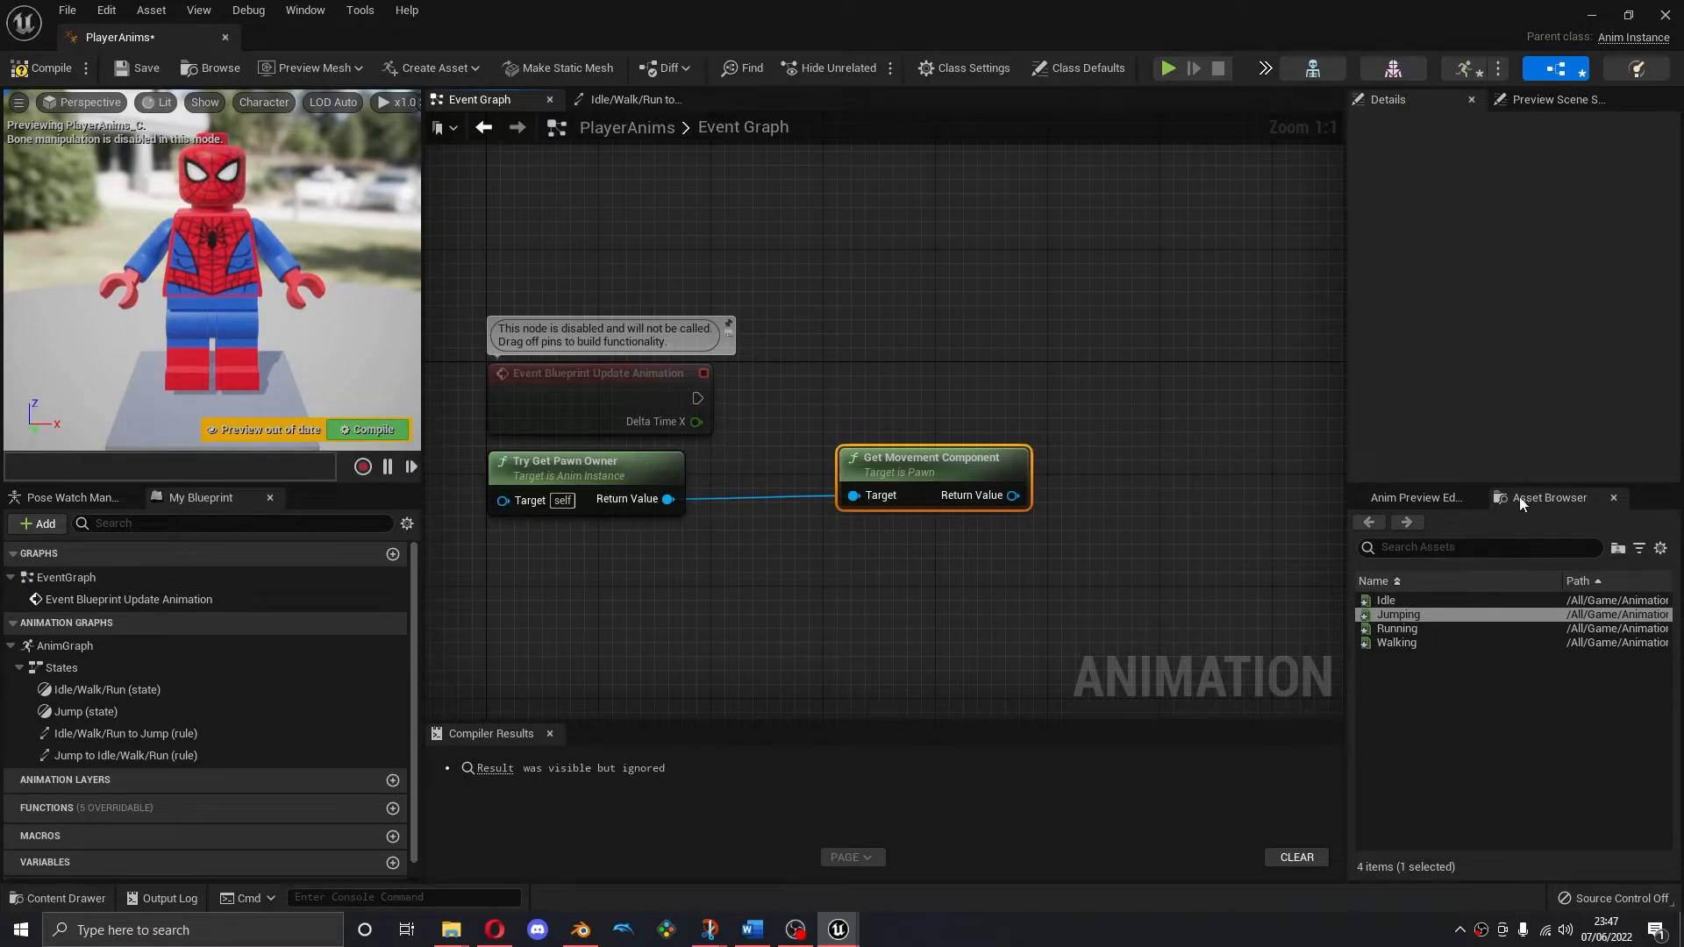
Add an Is Falling node connected to Get Movement Component's Return Value and align the two nodes
left_click_drag(1013, 496, 1187, 497)
type("is")
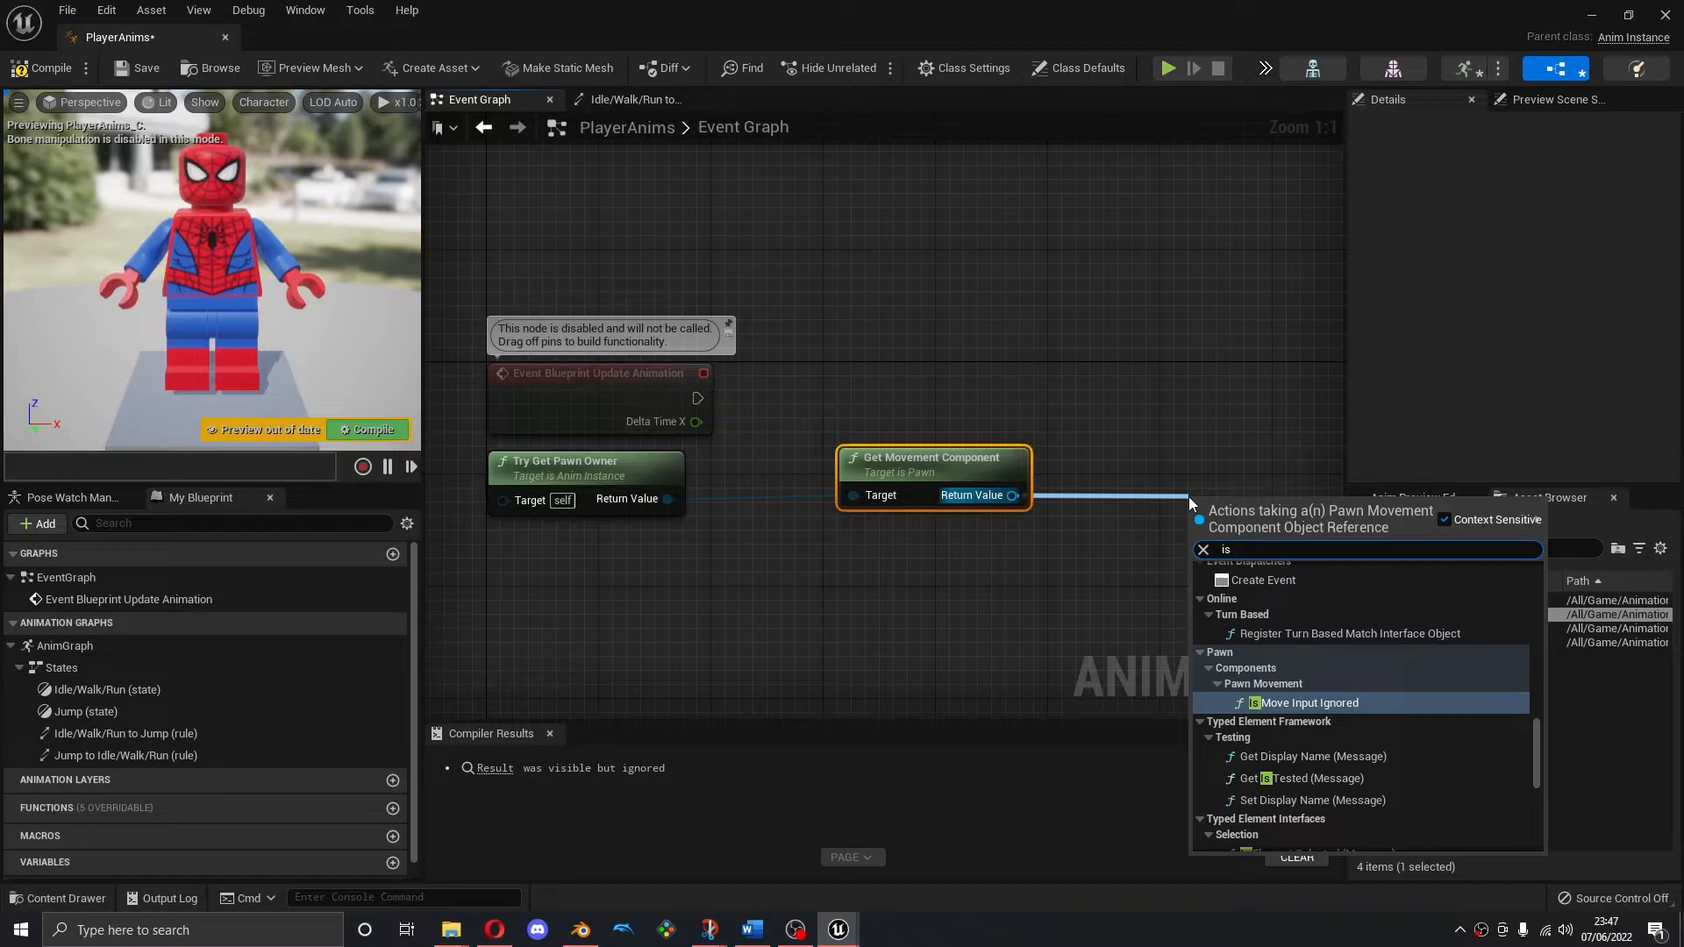
type(" falli")
key("Return")
right_click_drag(1230, 437, 990, 421)
left_click_drag(1048, 496, 986, 469)
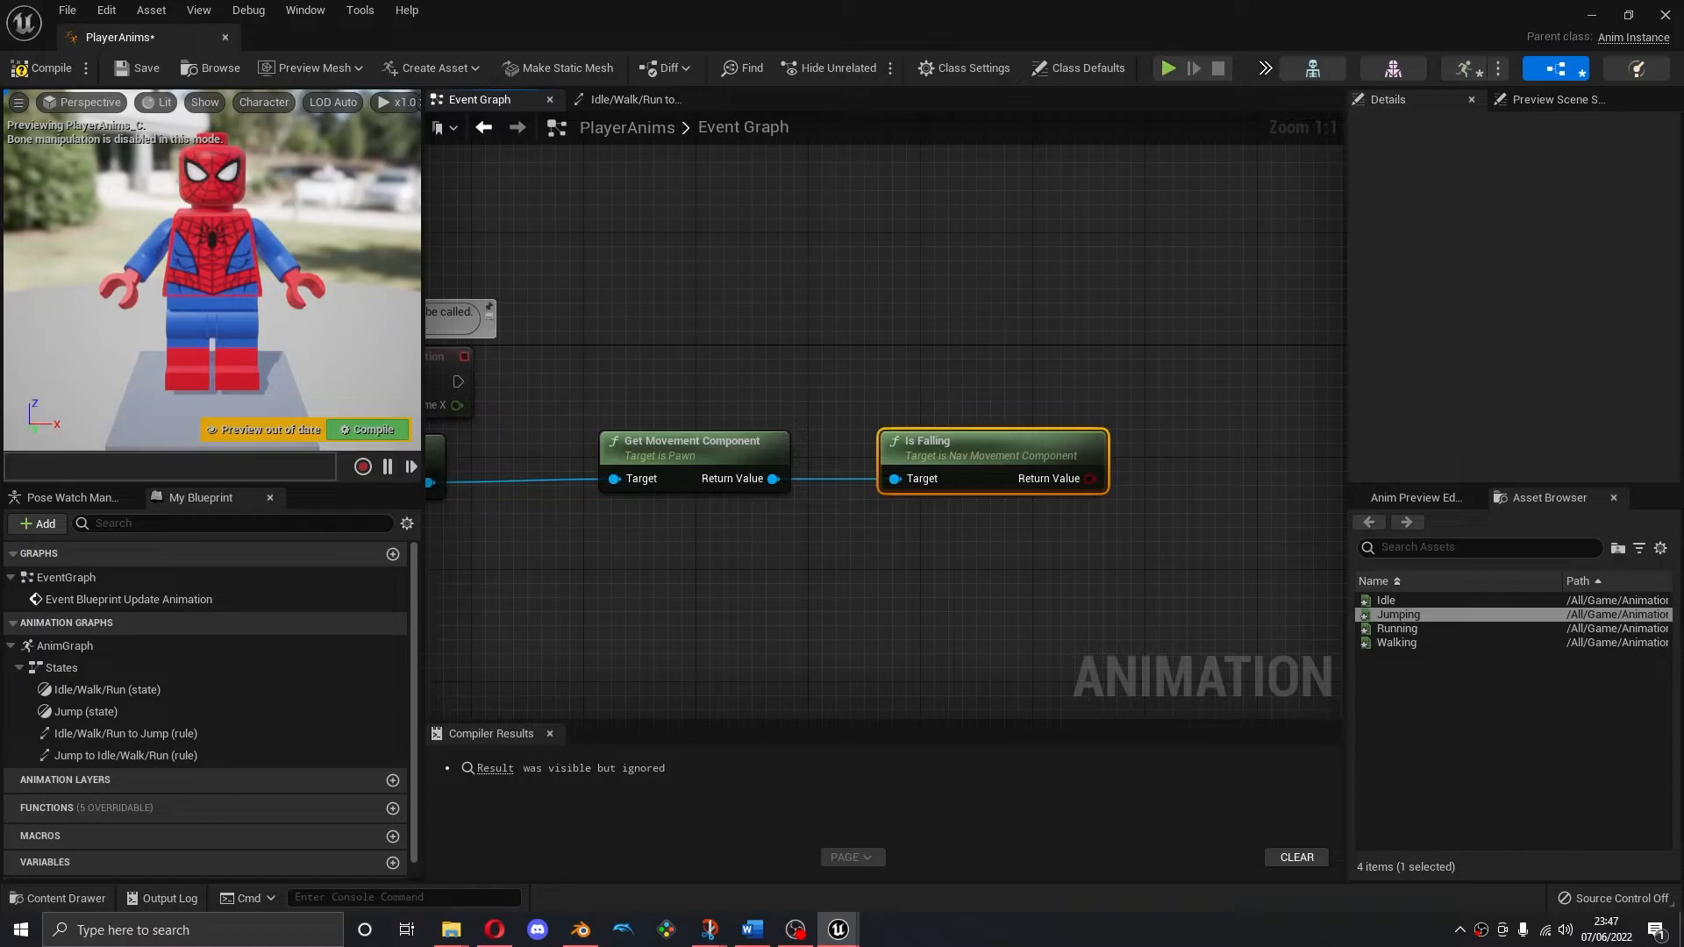
Promote Is Falling's Return Value to a variable named Is Jumping, placing its SET node above and beyond Is Falling
right_click(1063, 483)
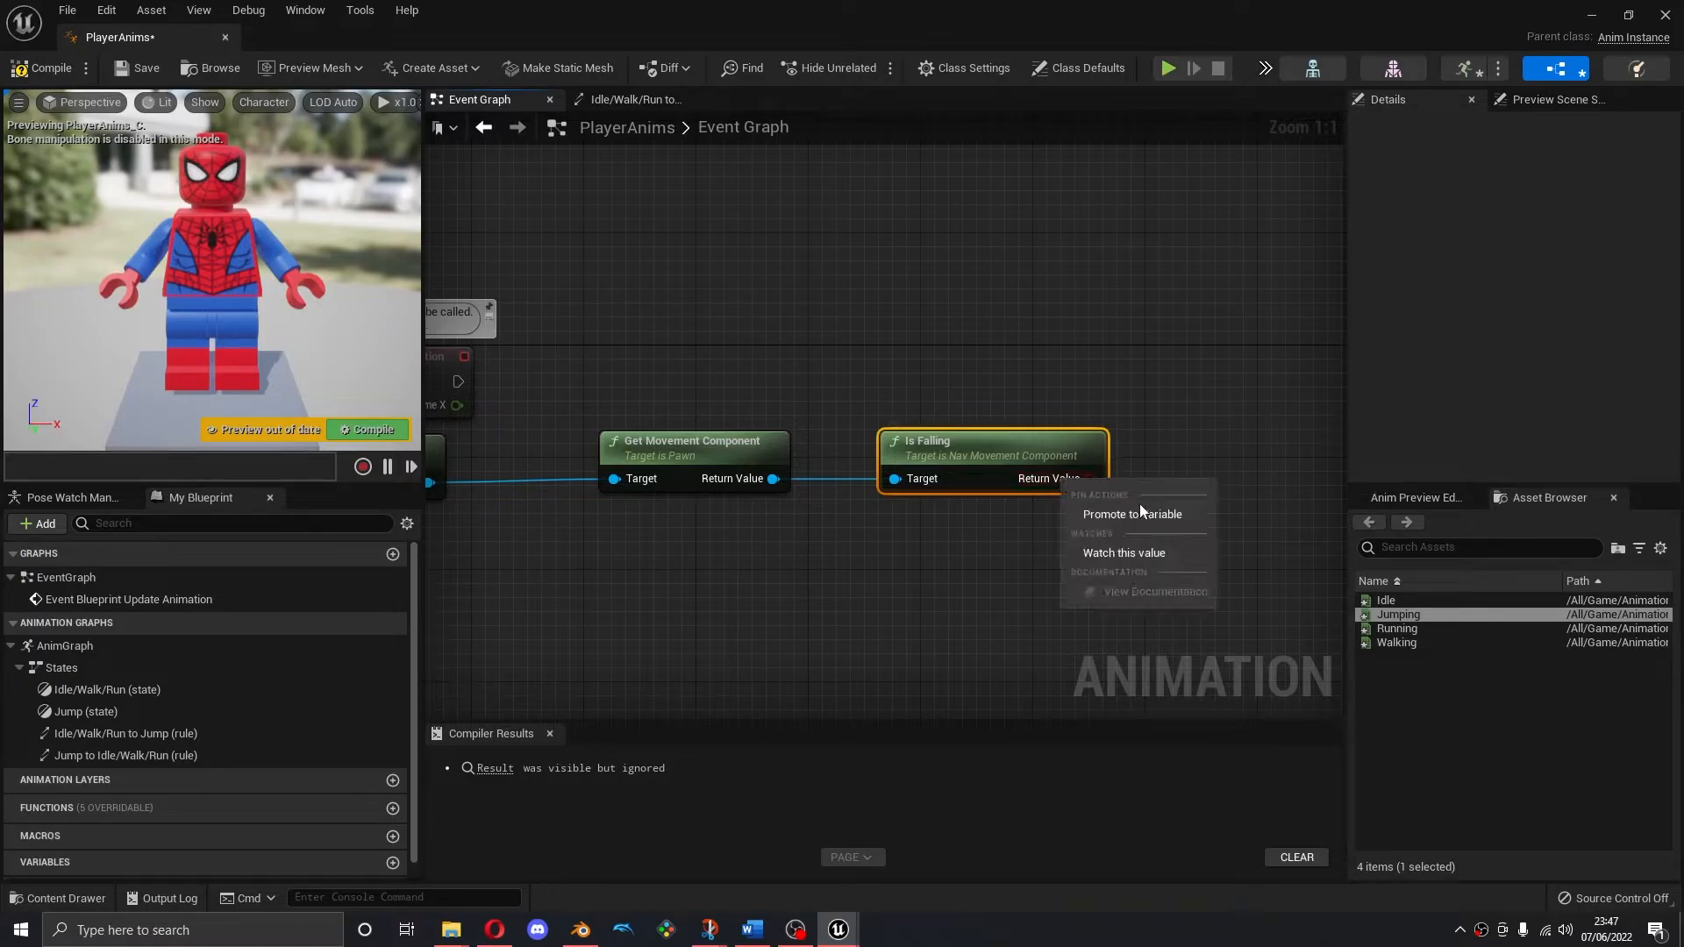
left_click(1145, 517)
right_click_drag(1175, 576, 934, 583)
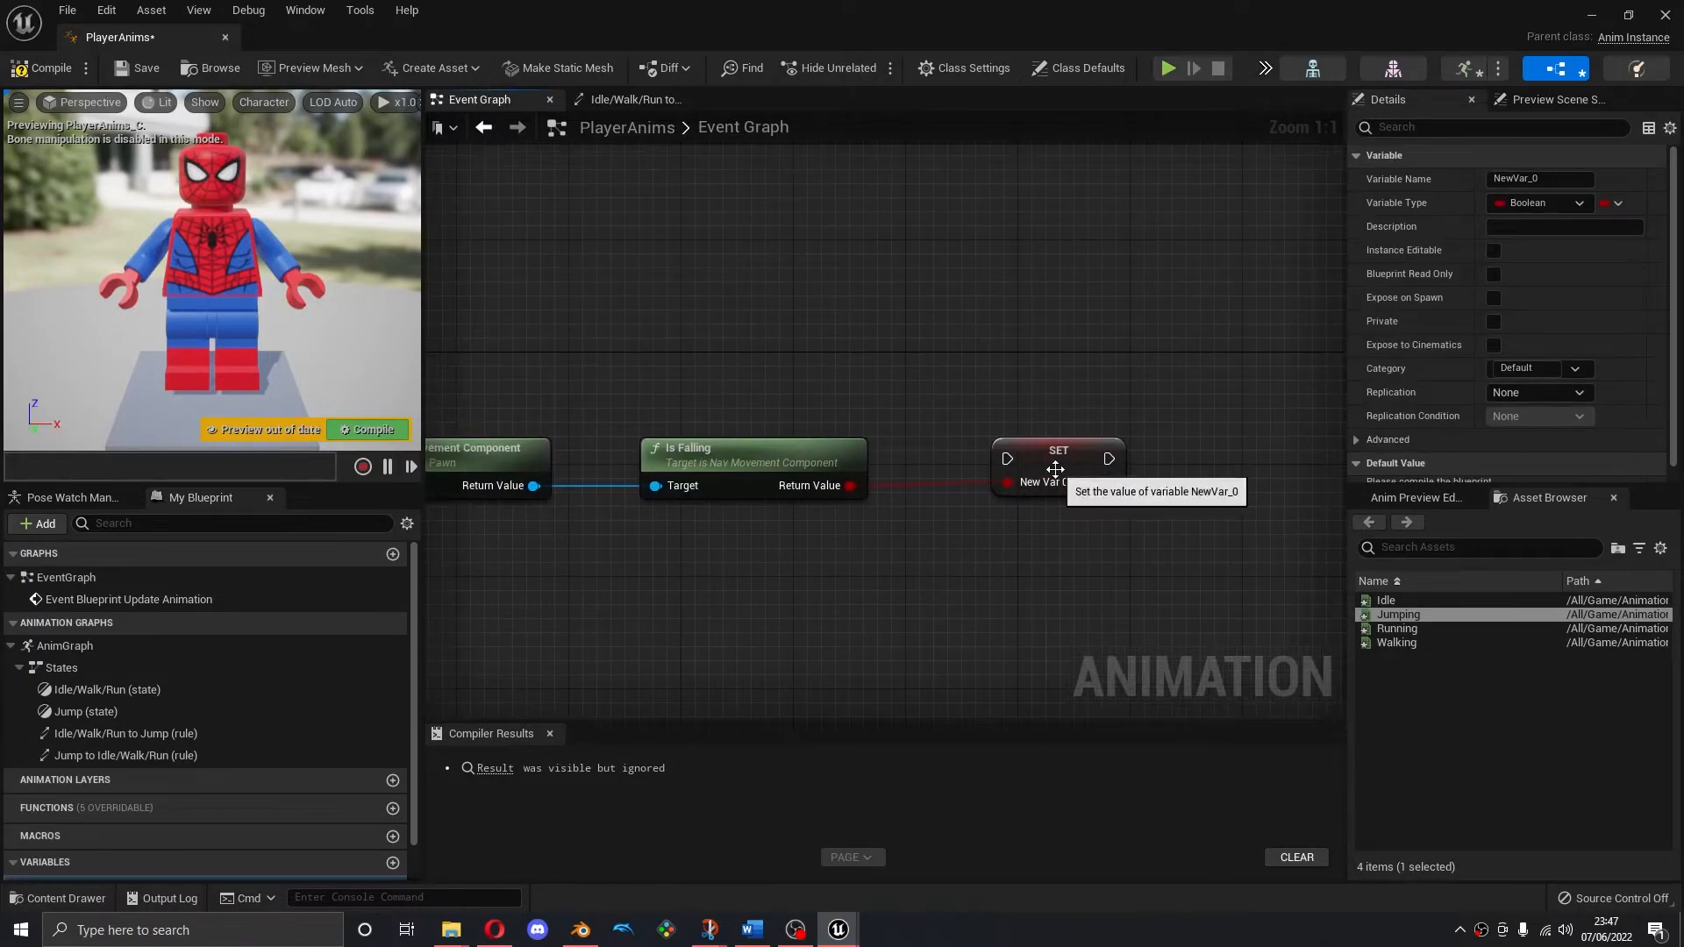
left_click_drag(1040, 428, 1012, 357)
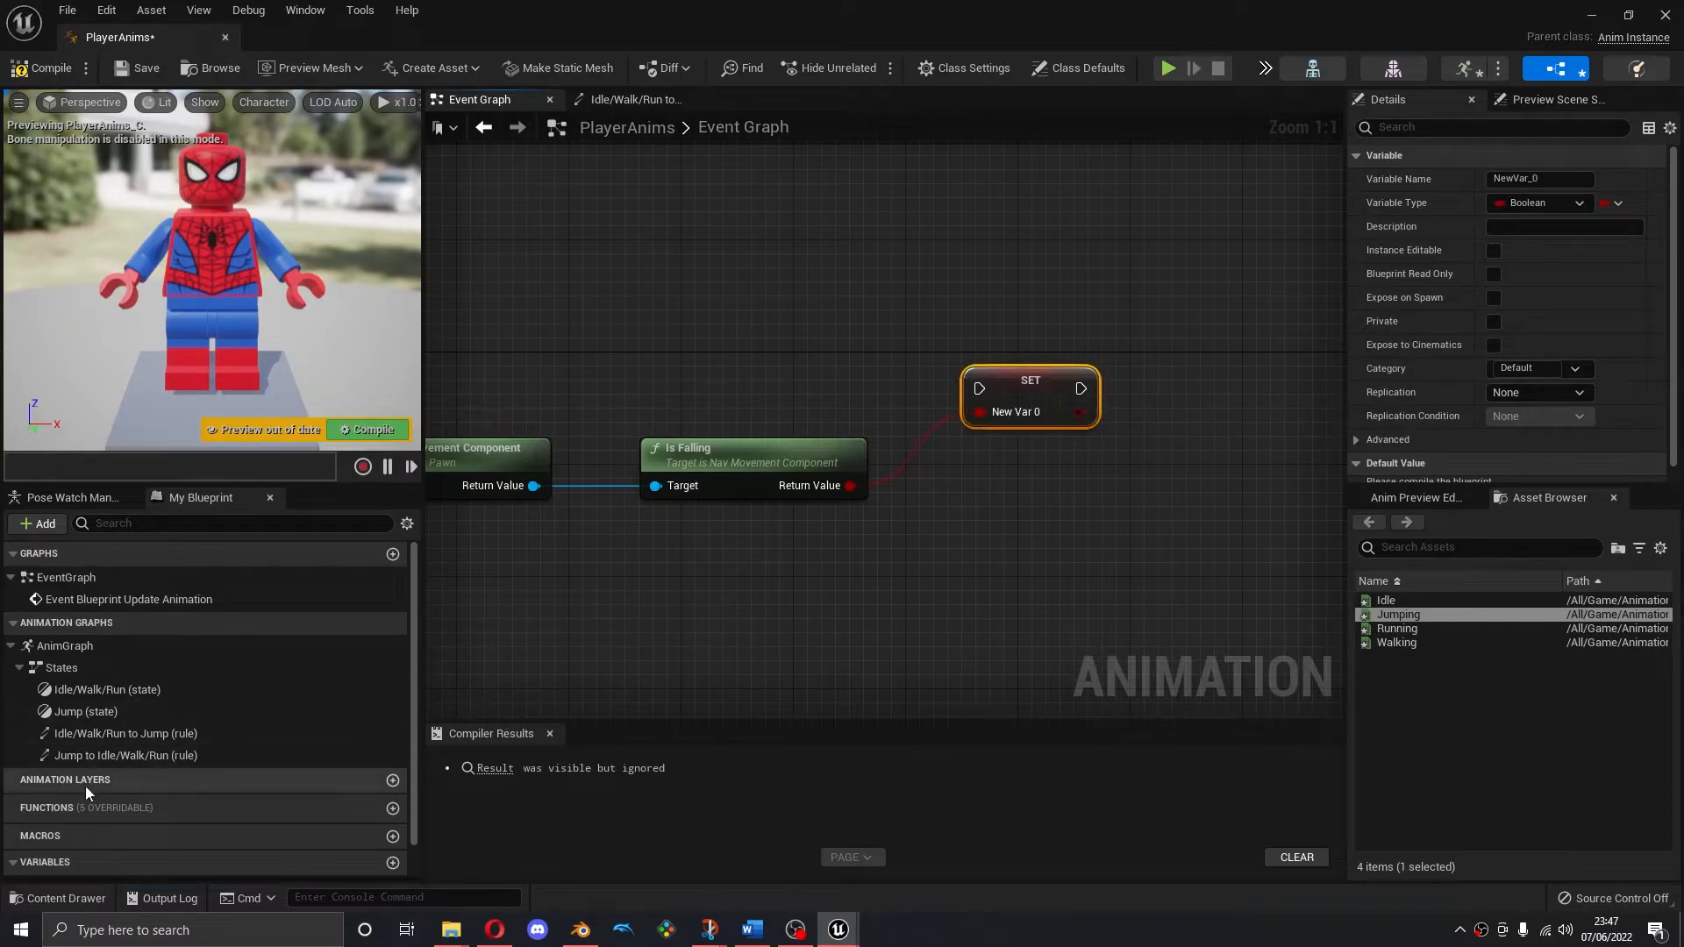
scroll(86, 785, "down", 2)
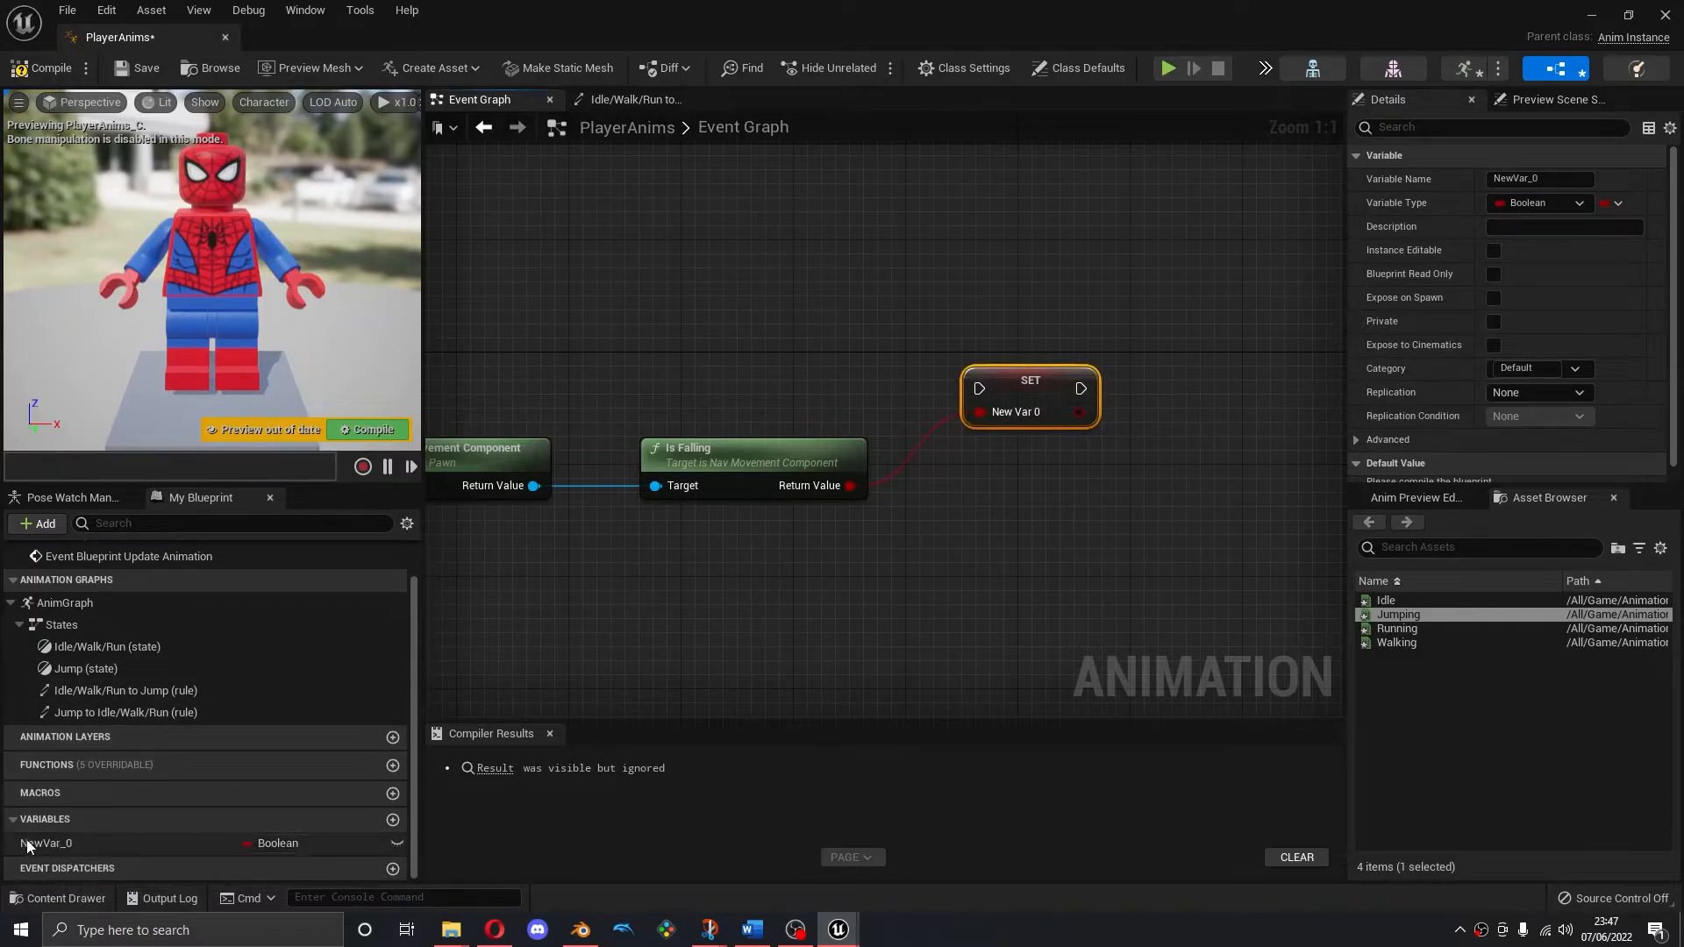
left_click(42, 844)
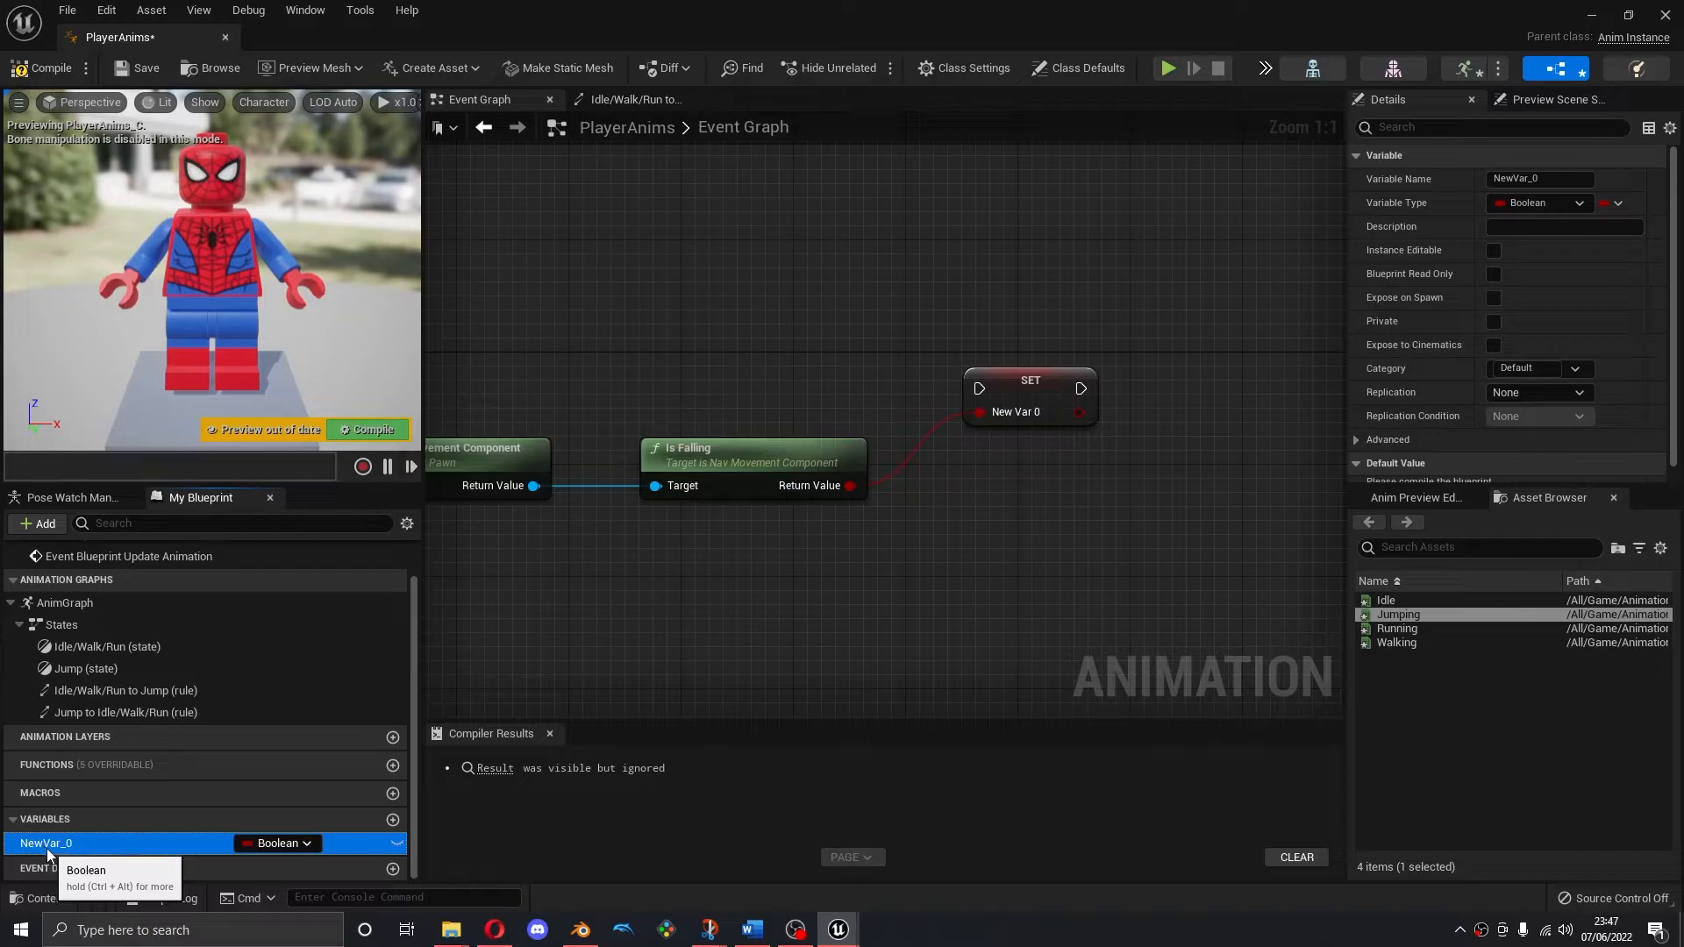
left_click(46, 847)
type("Is Jumping")
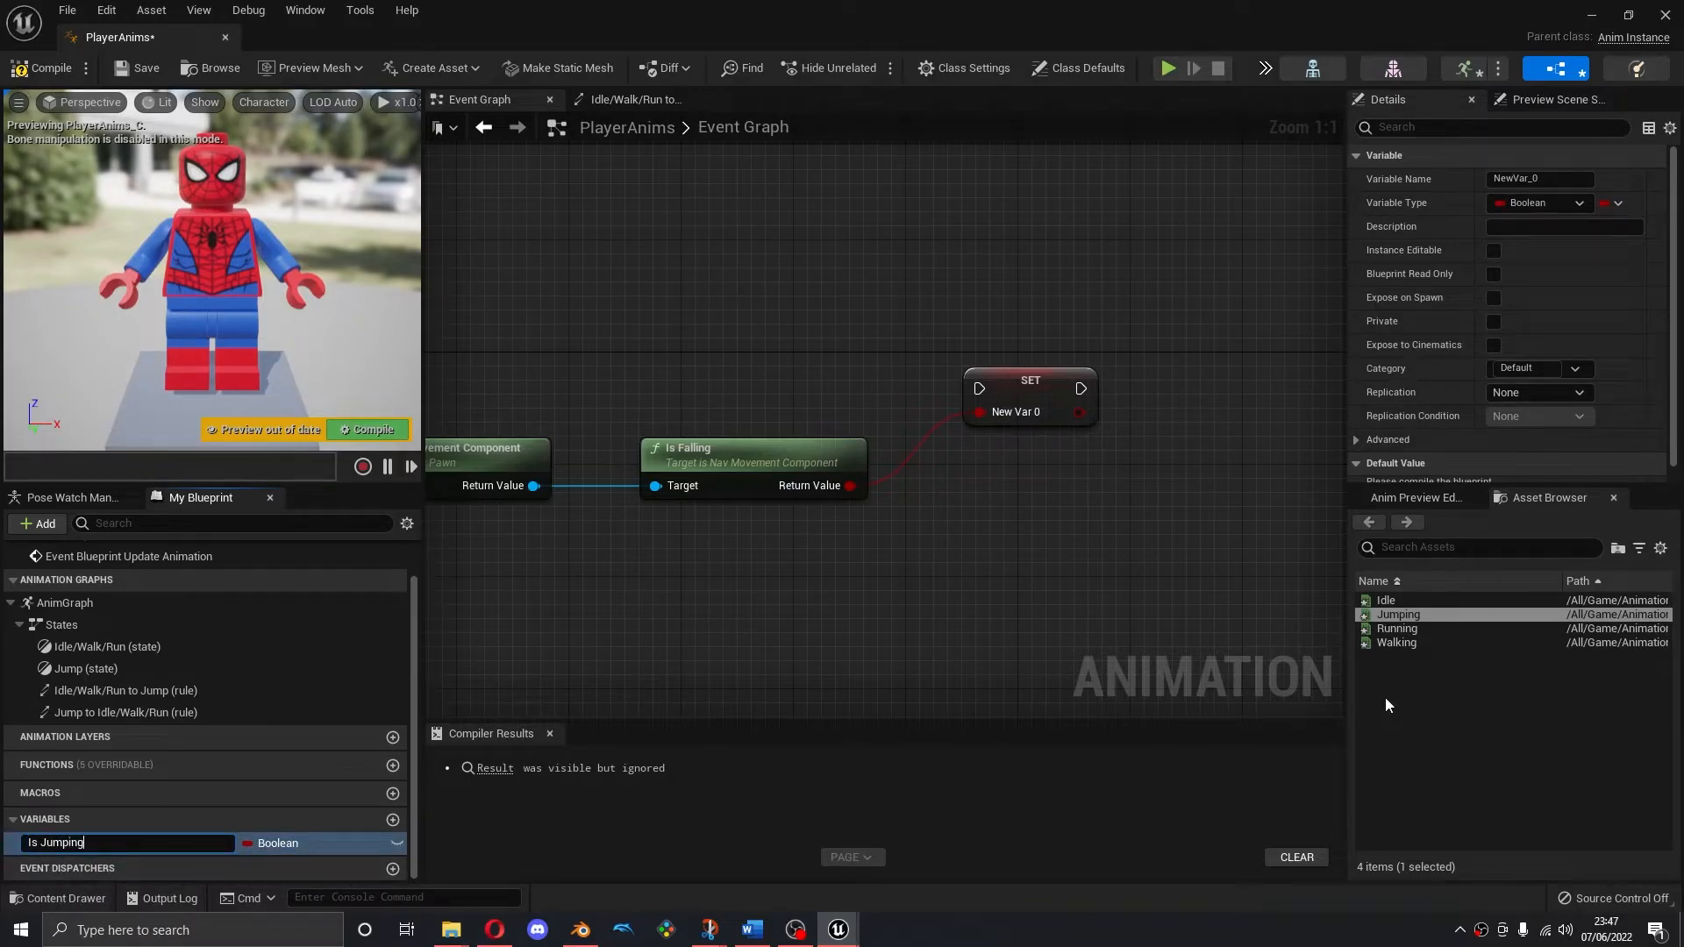
key("Return")
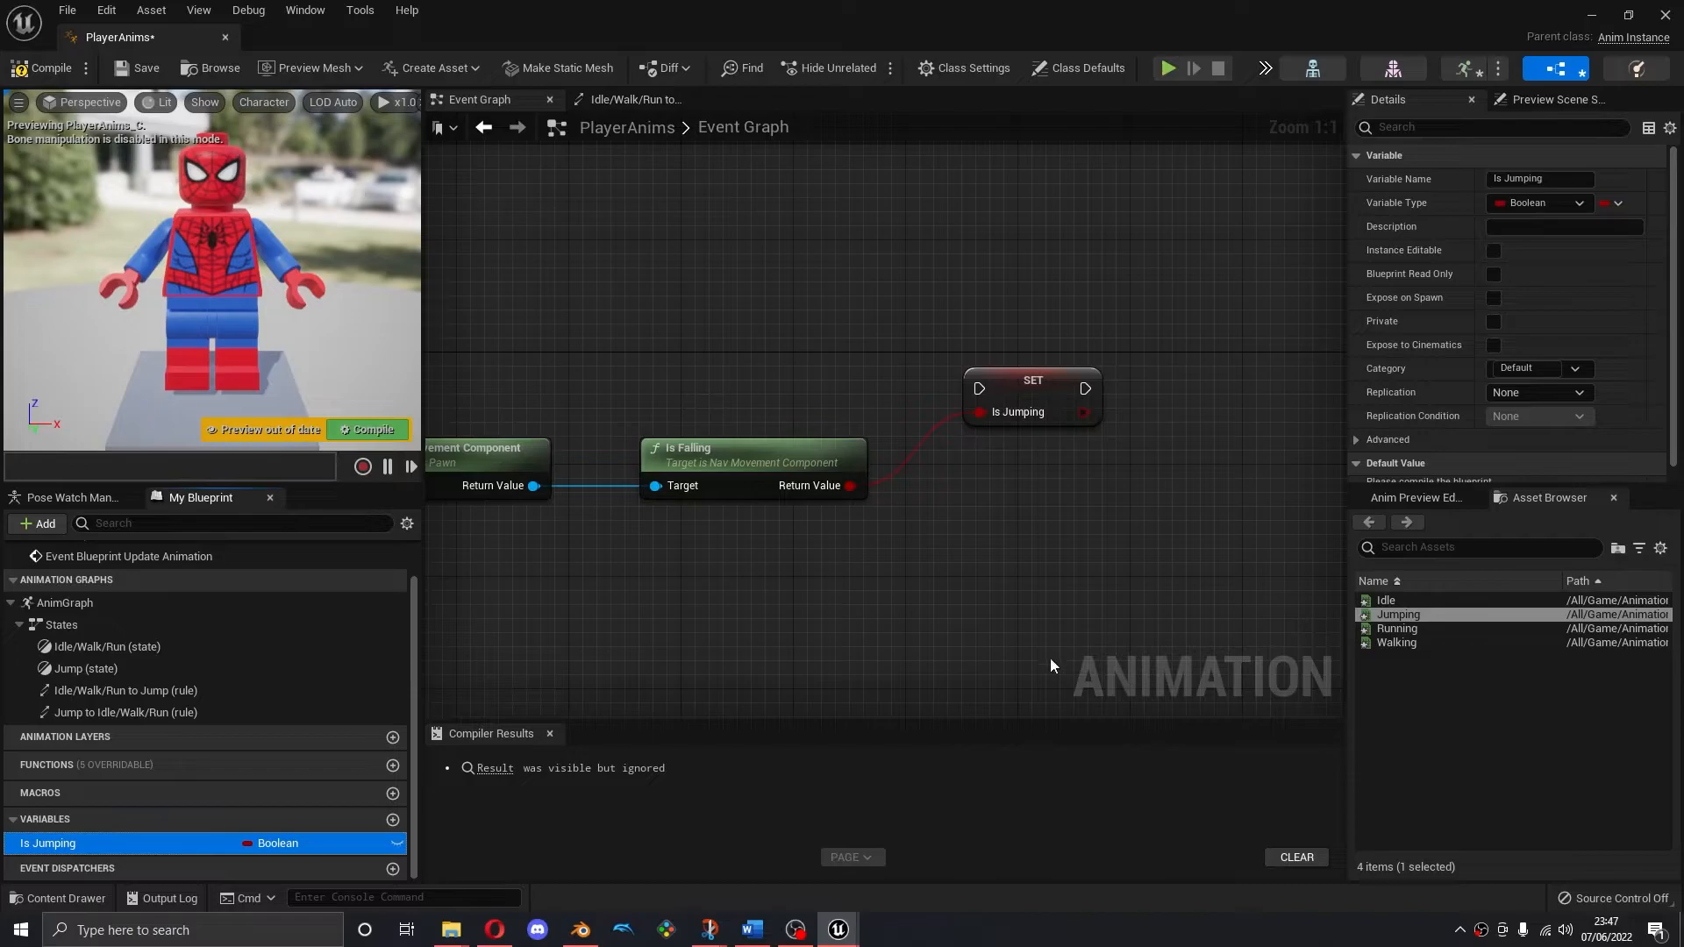
Add a Get Velocity node below Is Falling, connected to Get Movement Component's Return Value
right_click_drag(731, 598, 1024, 591)
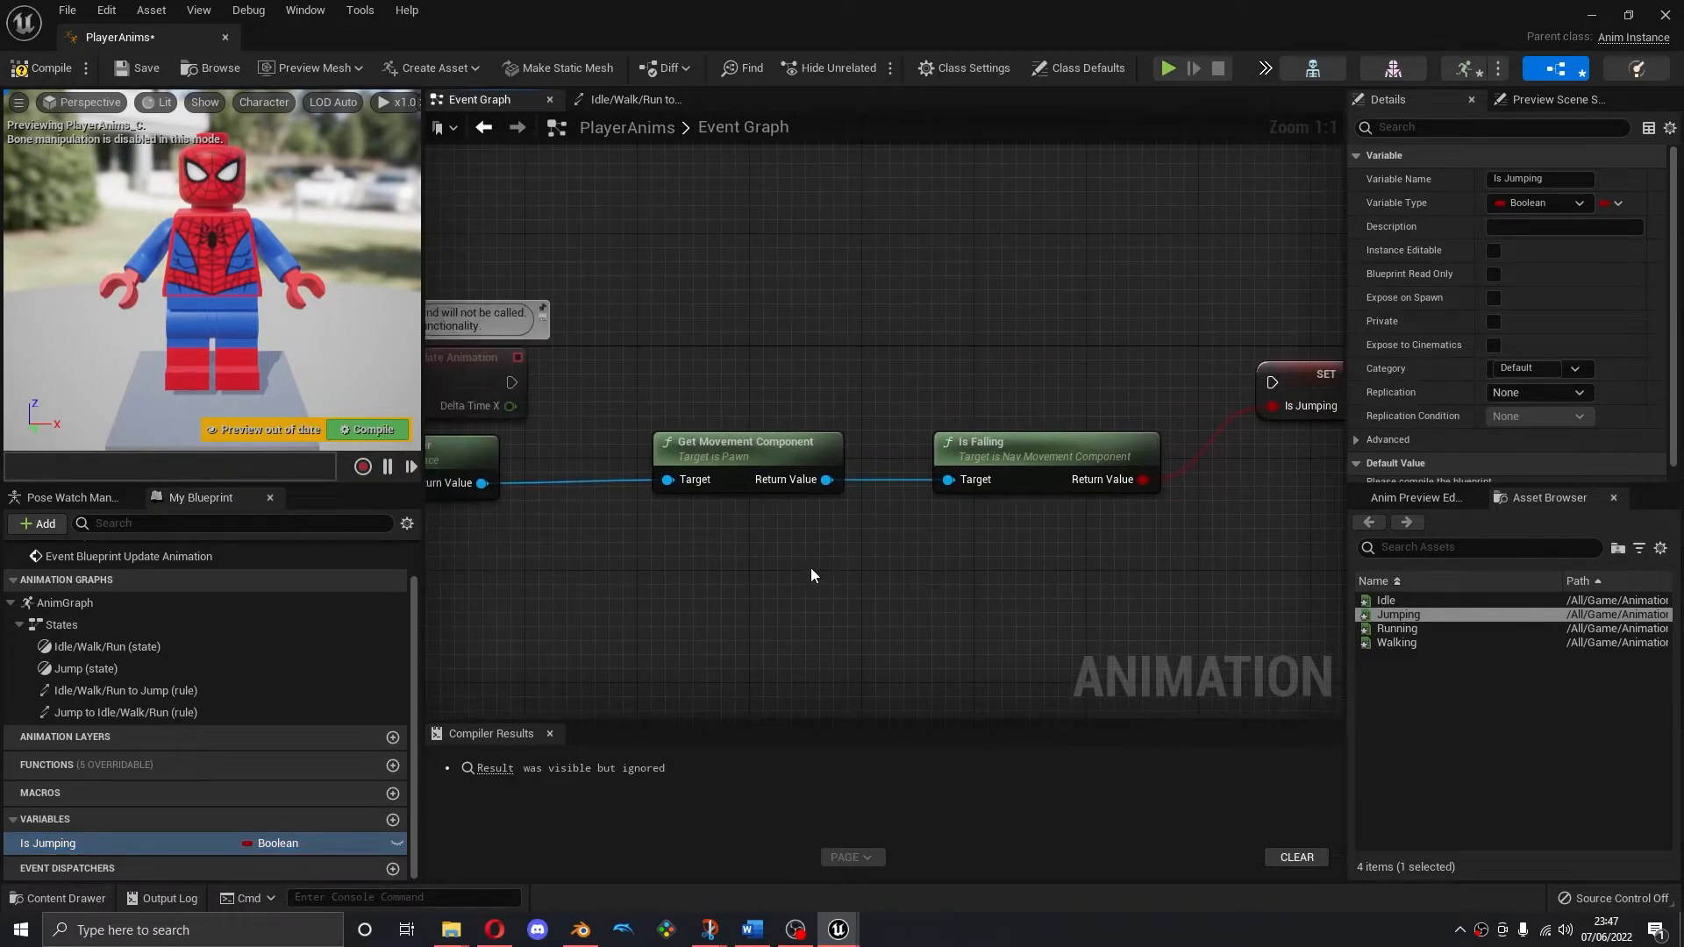
left_click_drag(827, 479, 959, 609)
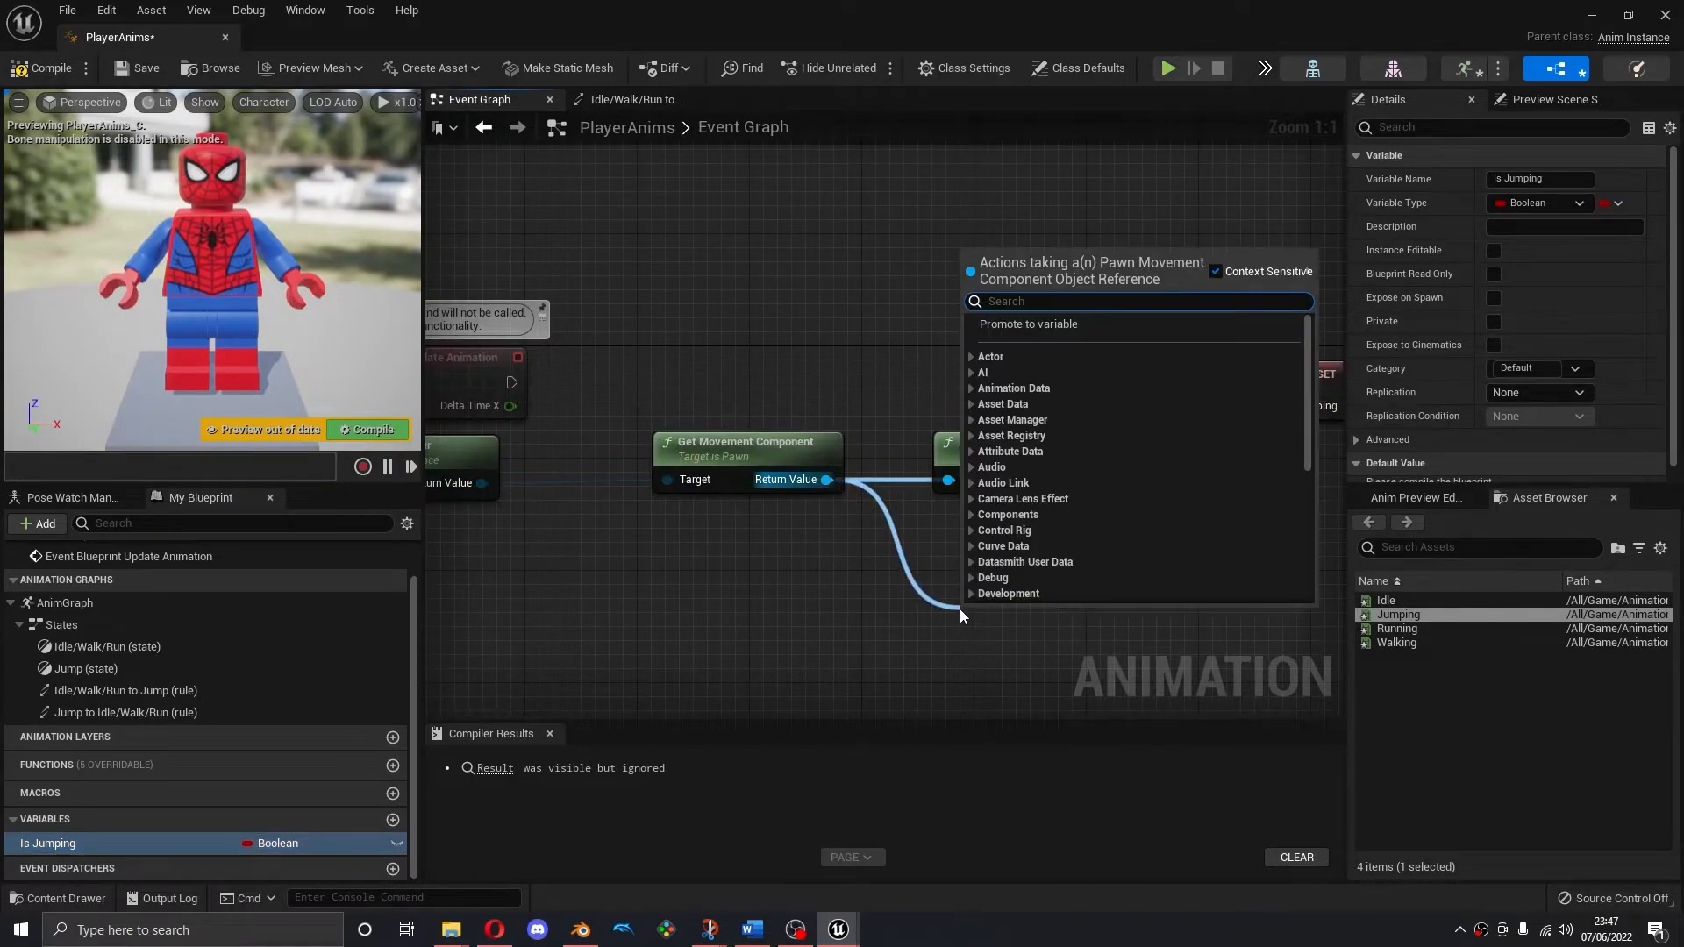
type("get velocit")
key("Return")
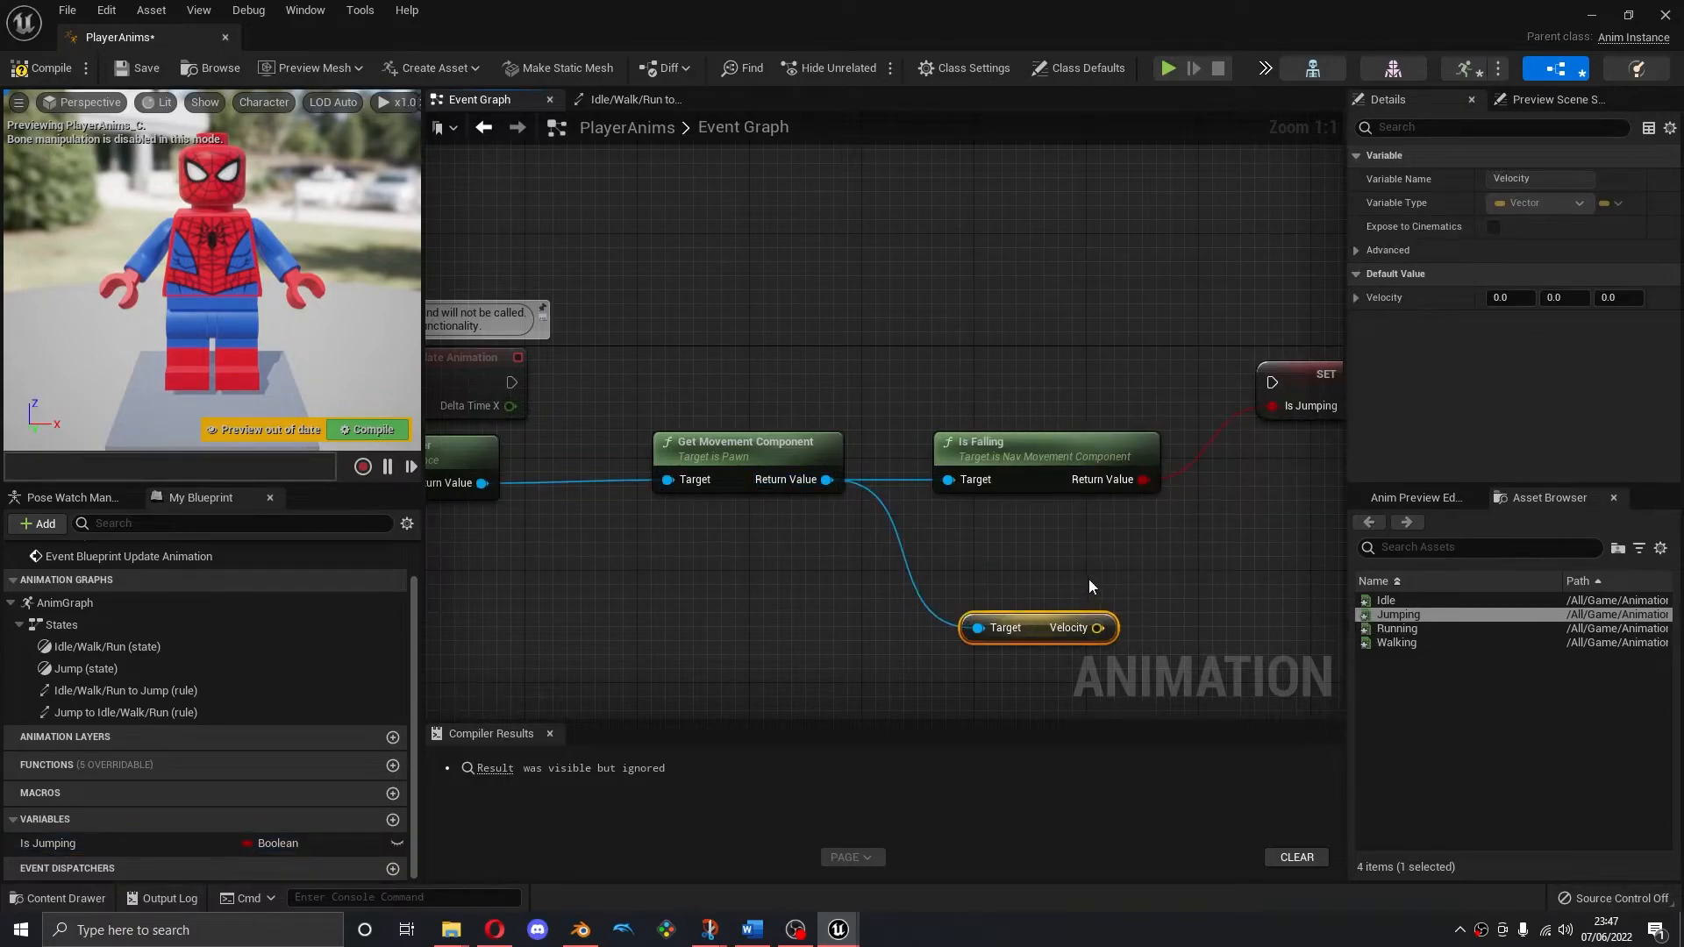
right_click_drag(1104, 599, 970, 565)
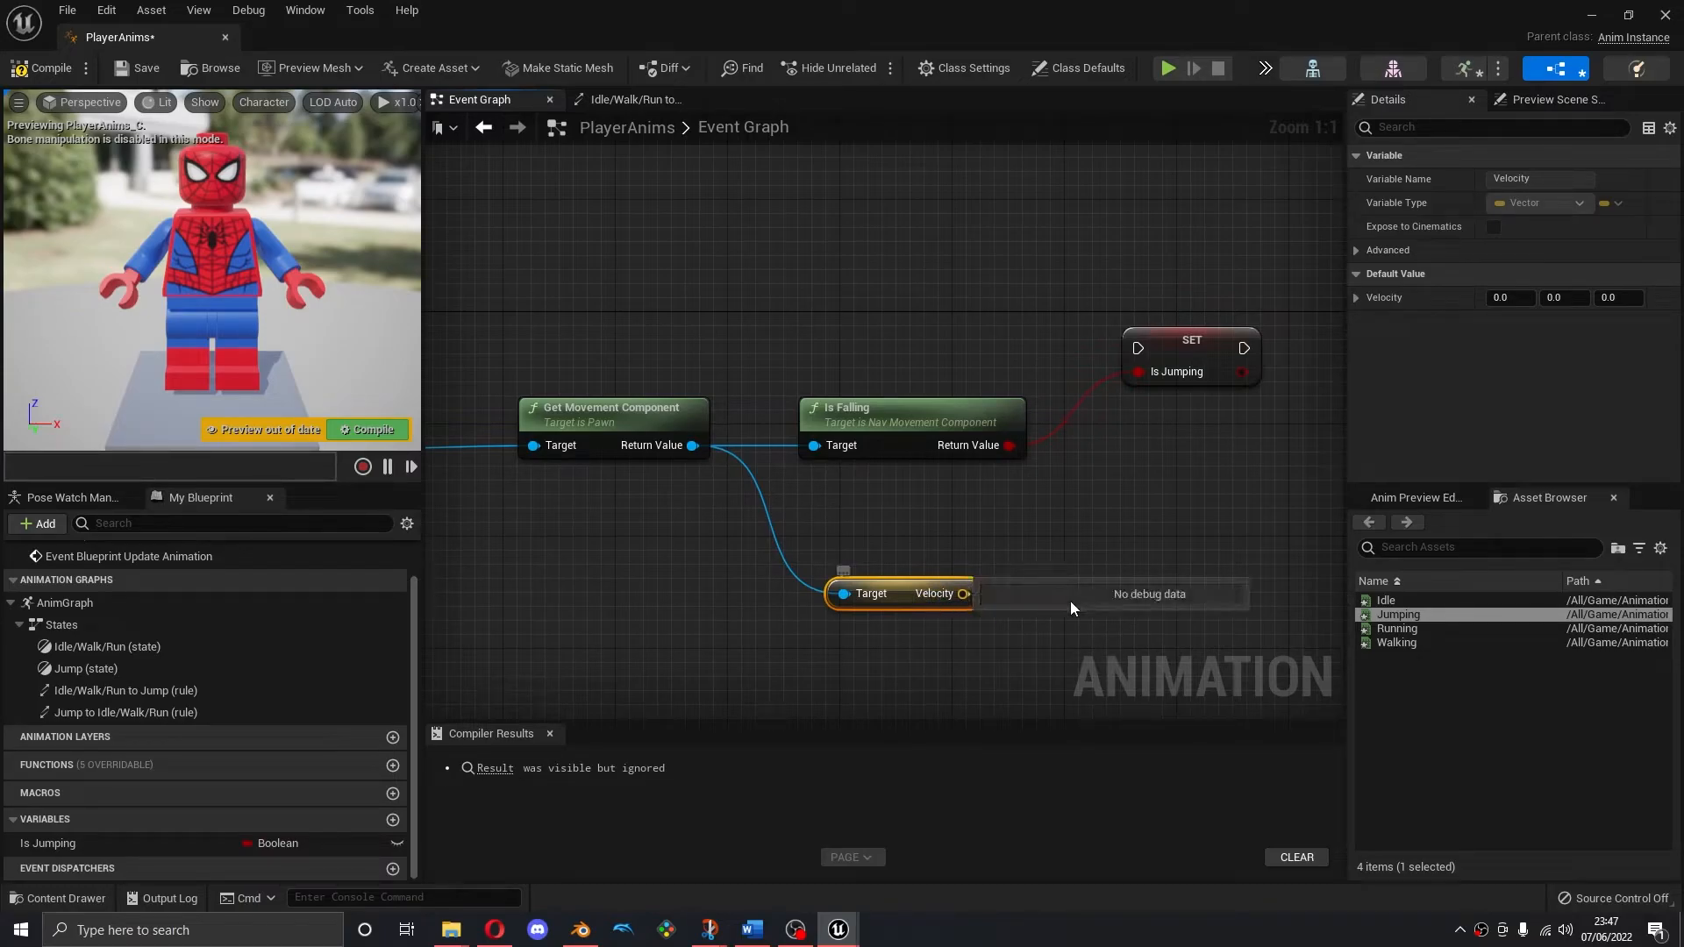
right_click_drag(1017, 635, 870, 636)
mouse_move(766, 598)
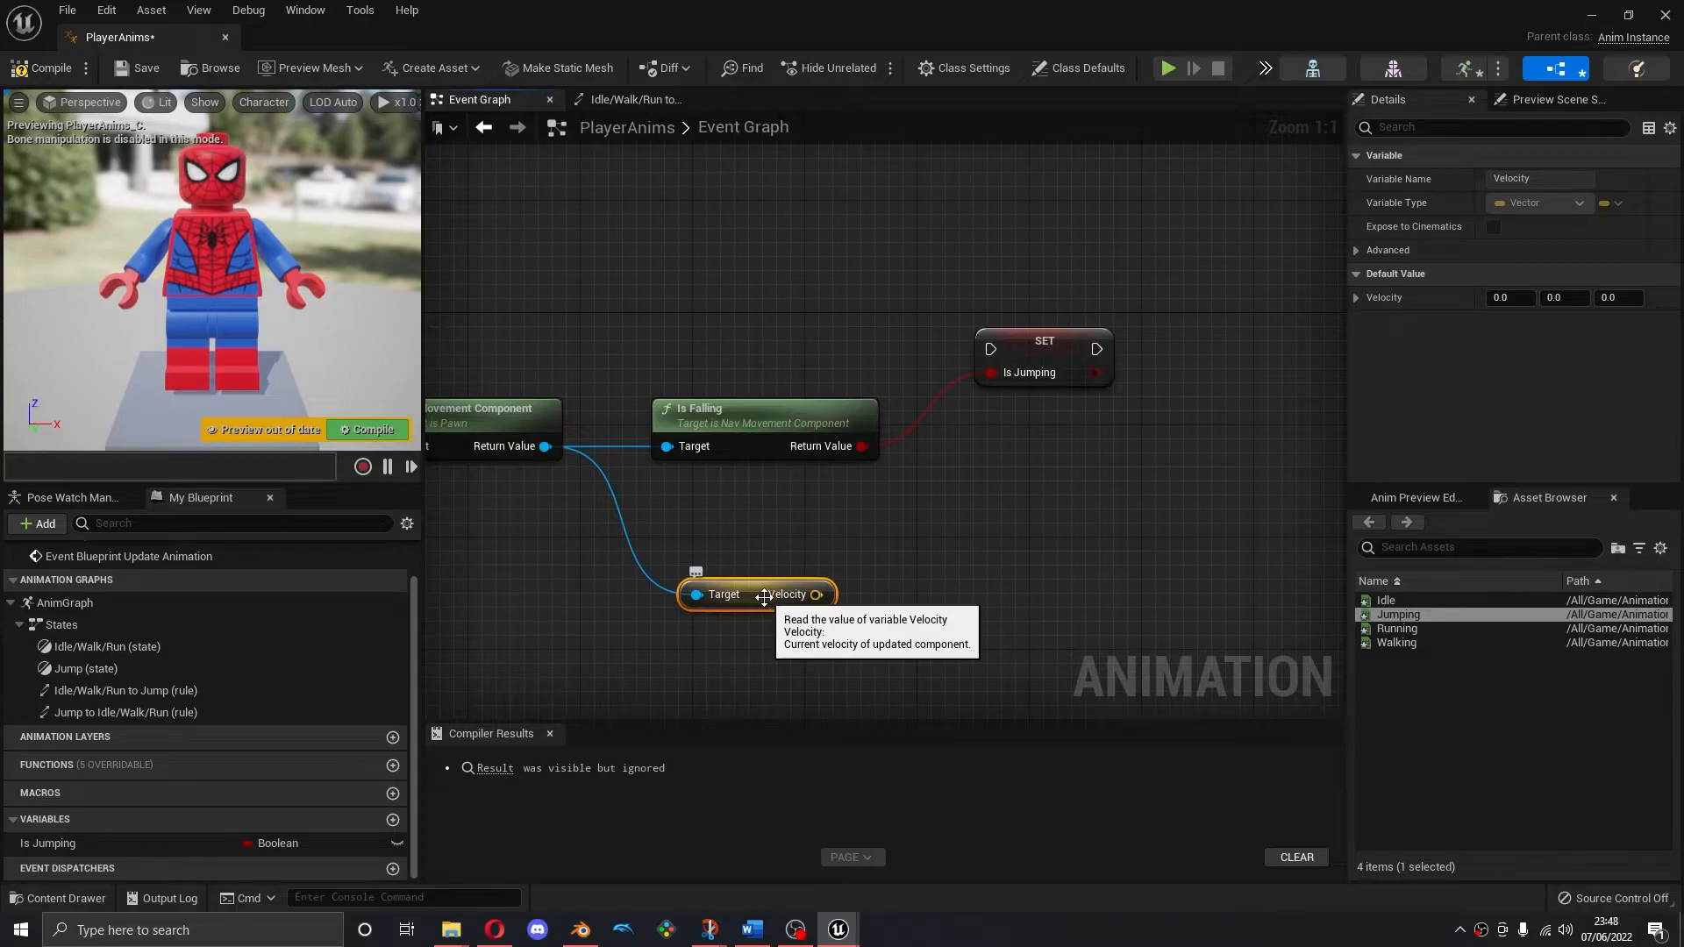
Add a Vector Length node connected to the Velocity output and position it below the Is Jumping SET node
left_click_drag(815, 595, 905, 586)
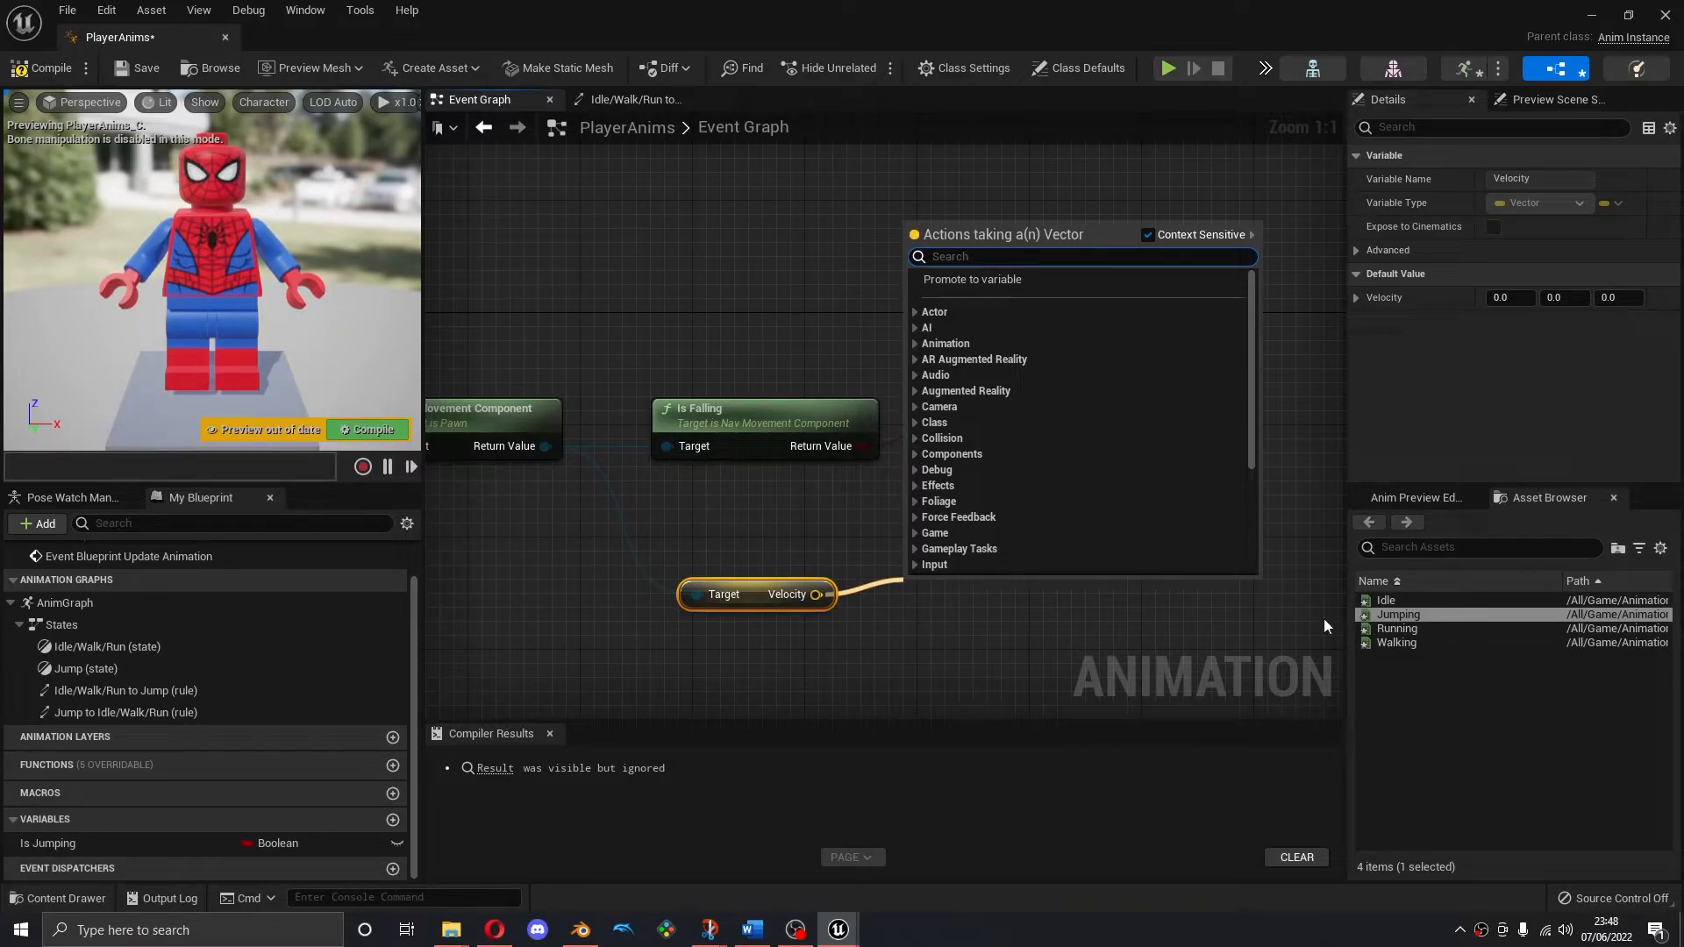
type("vector lenght")
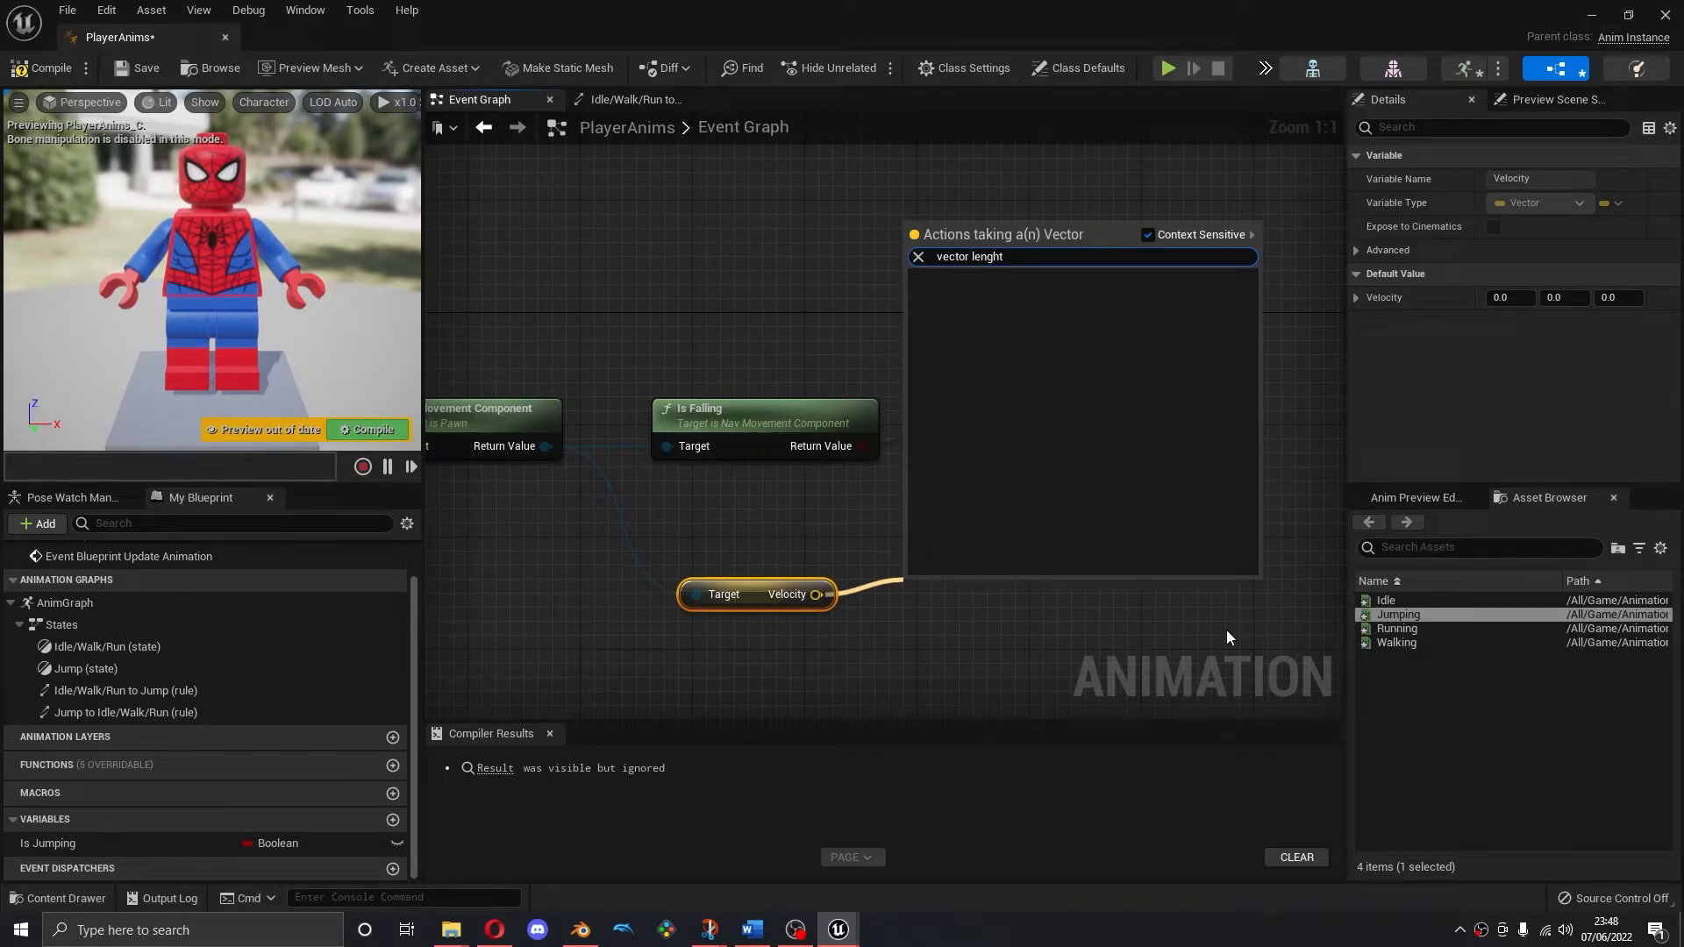
key("BackSpace")
key("BackSpace")
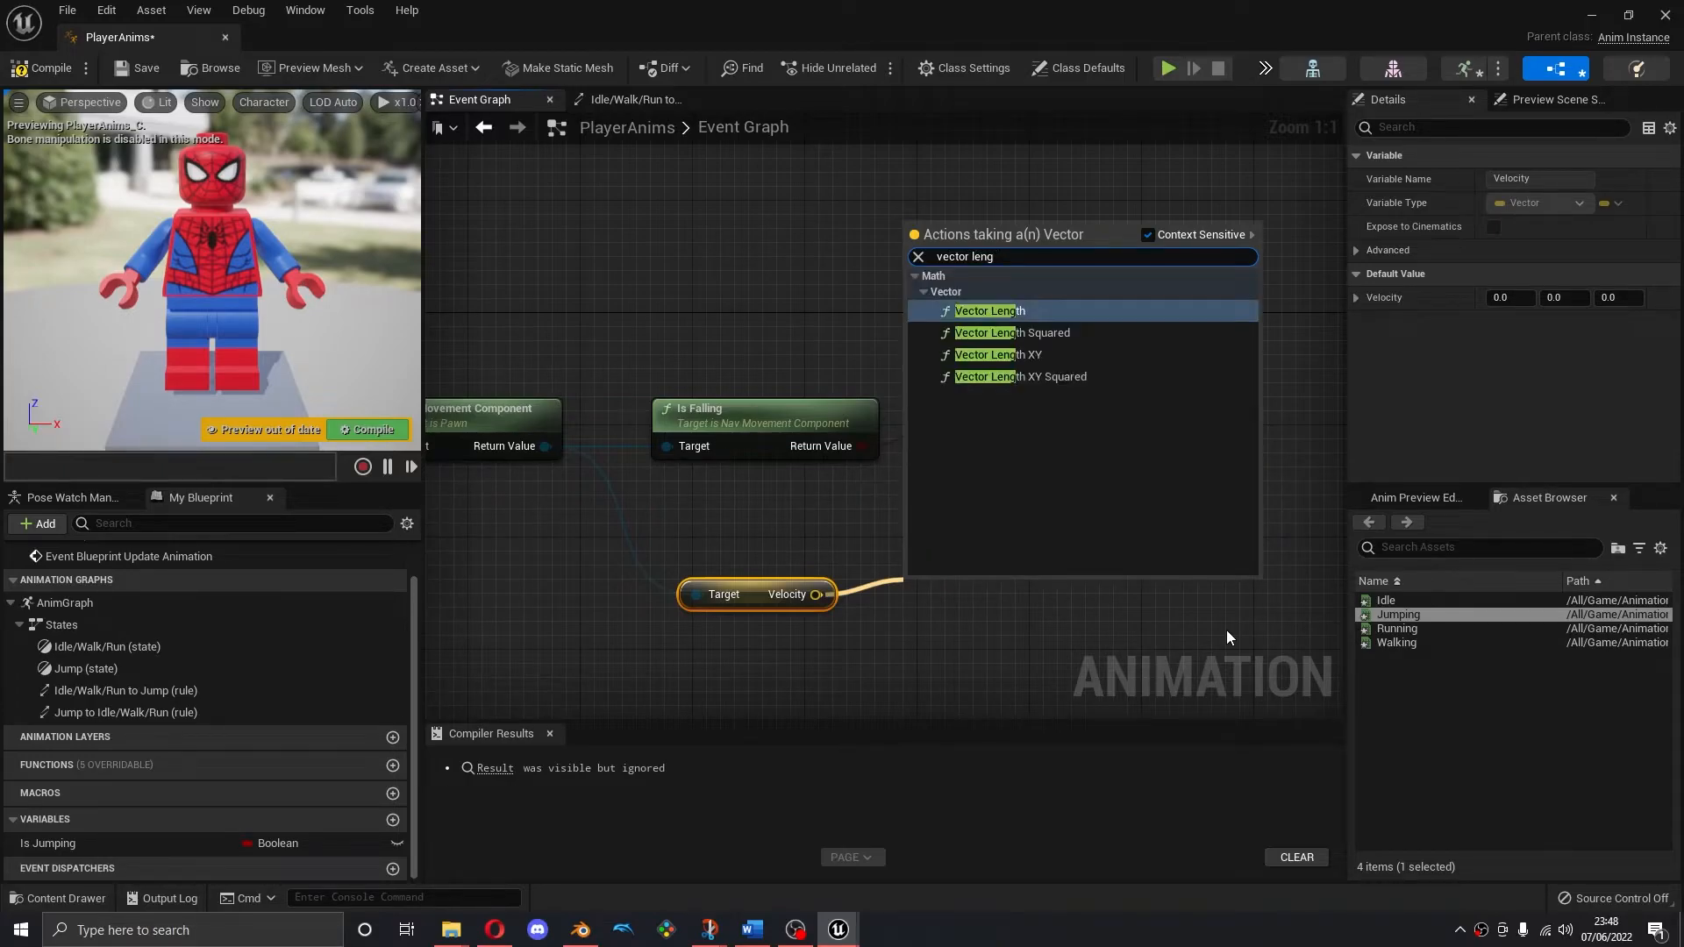
key("Return")
left_click_drag(1010, 597, 981, 541)
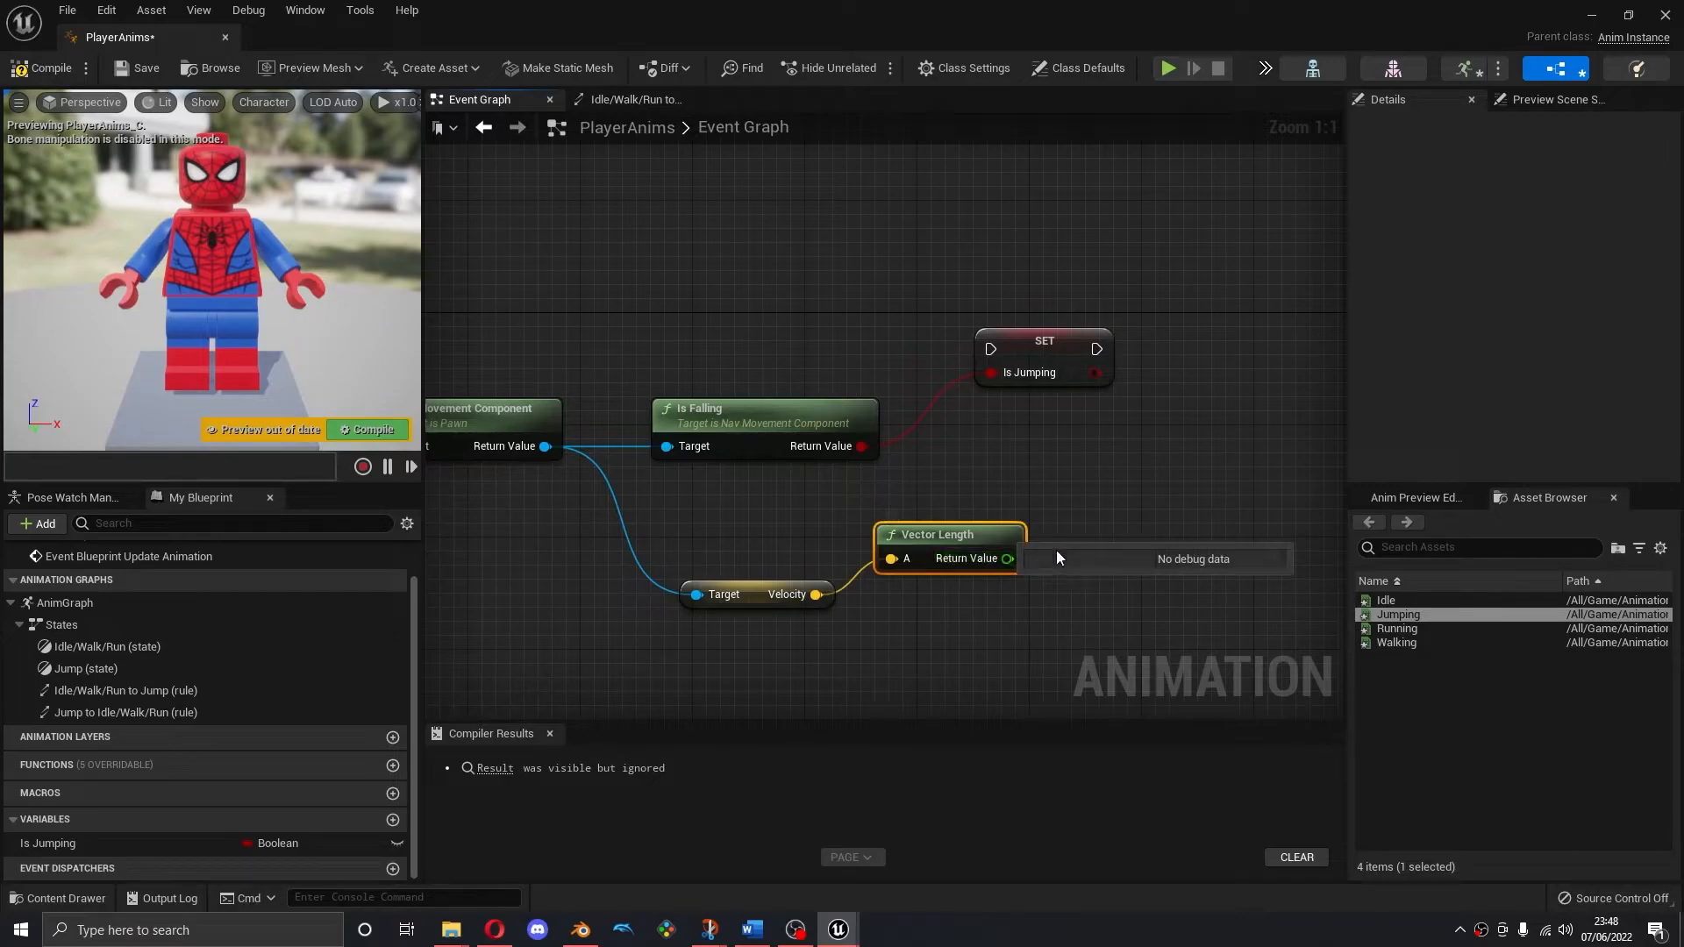
Promote Vector Length's Return Value to a variable named Speed, with its SET node aligned beside the Is Jumping SET node
right_click(1000, 564)
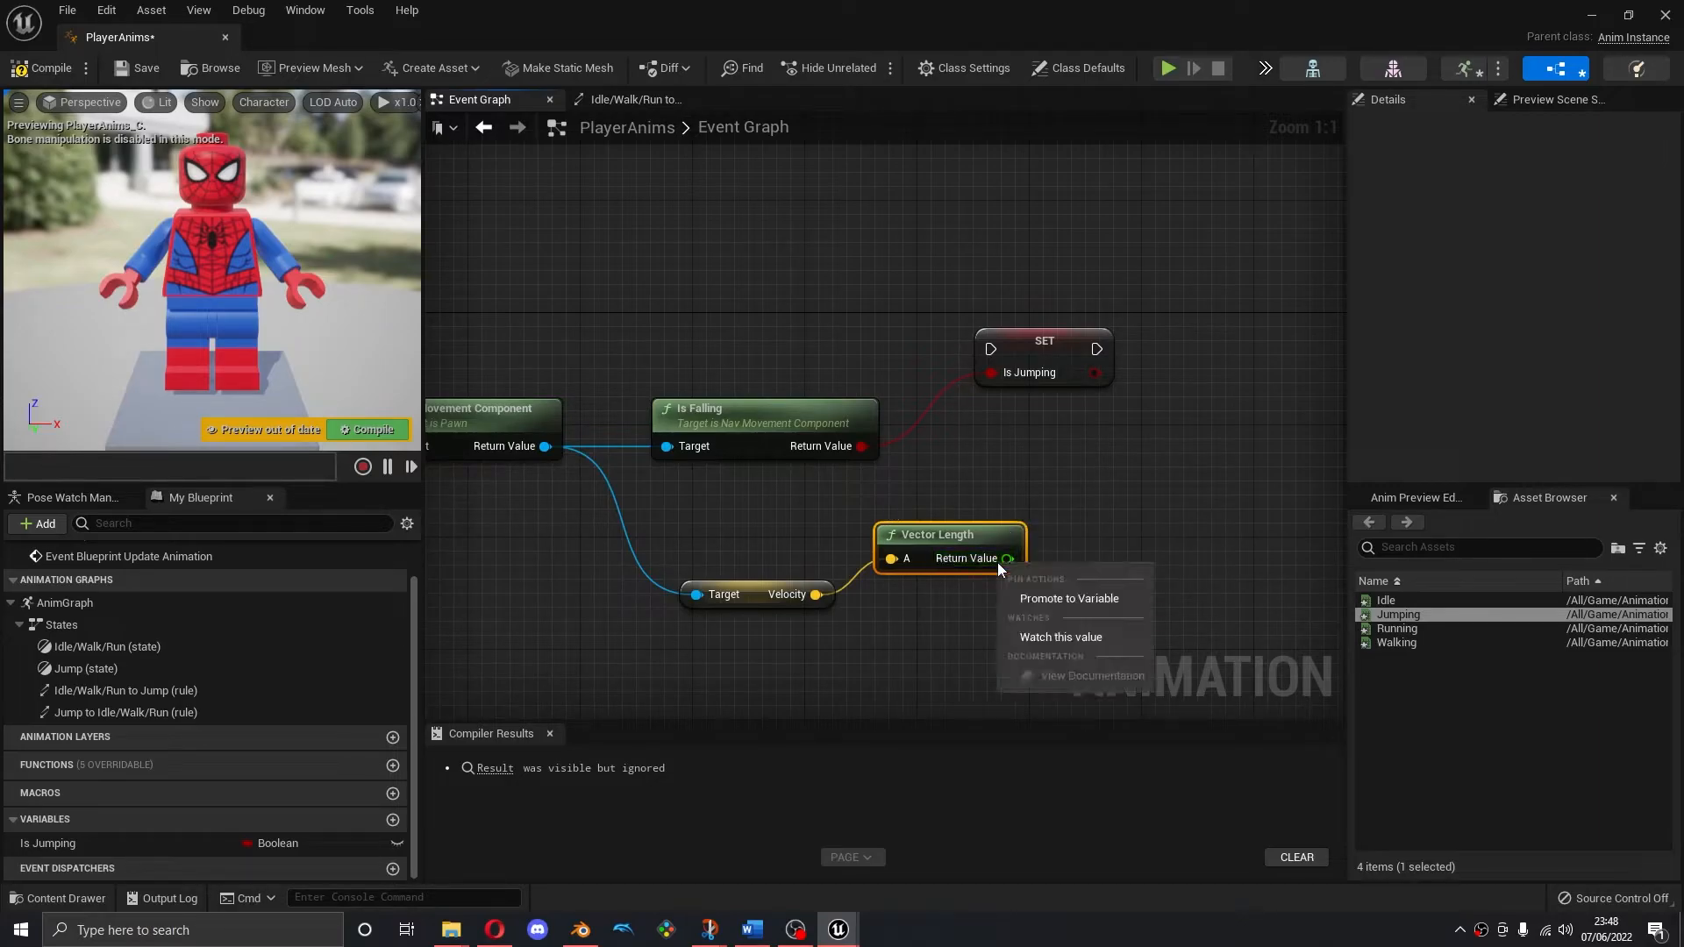
left_click(1065, 599)
left_click_drag(1295, 537, 1265, 340)
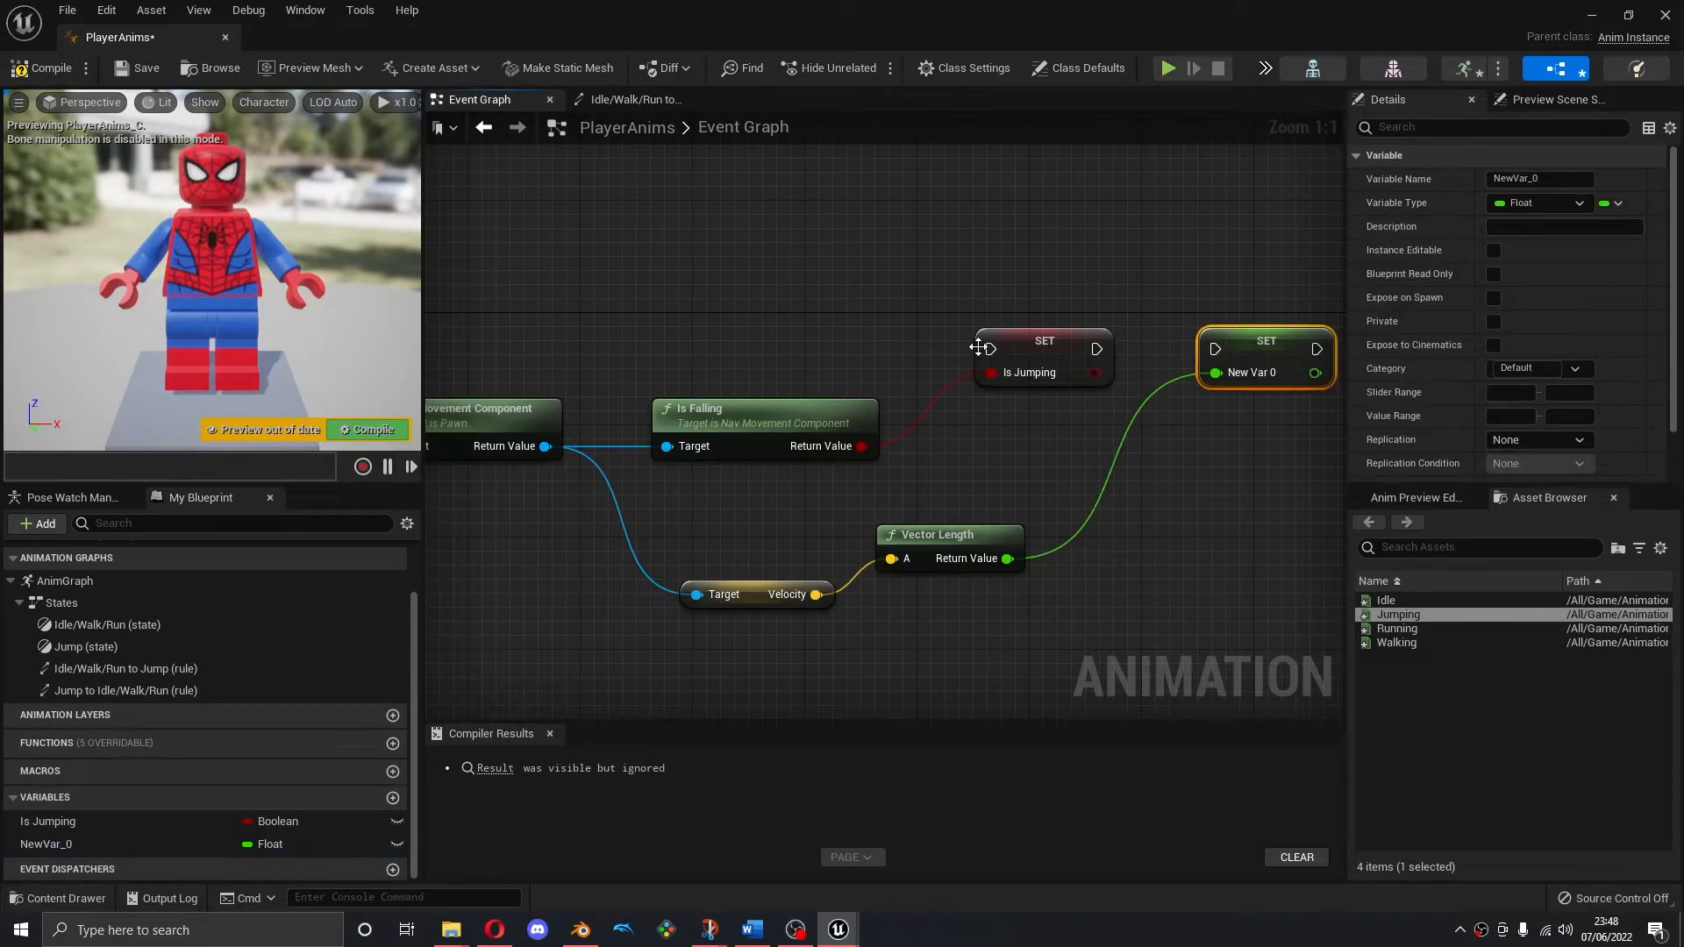
left_click(41, 845)
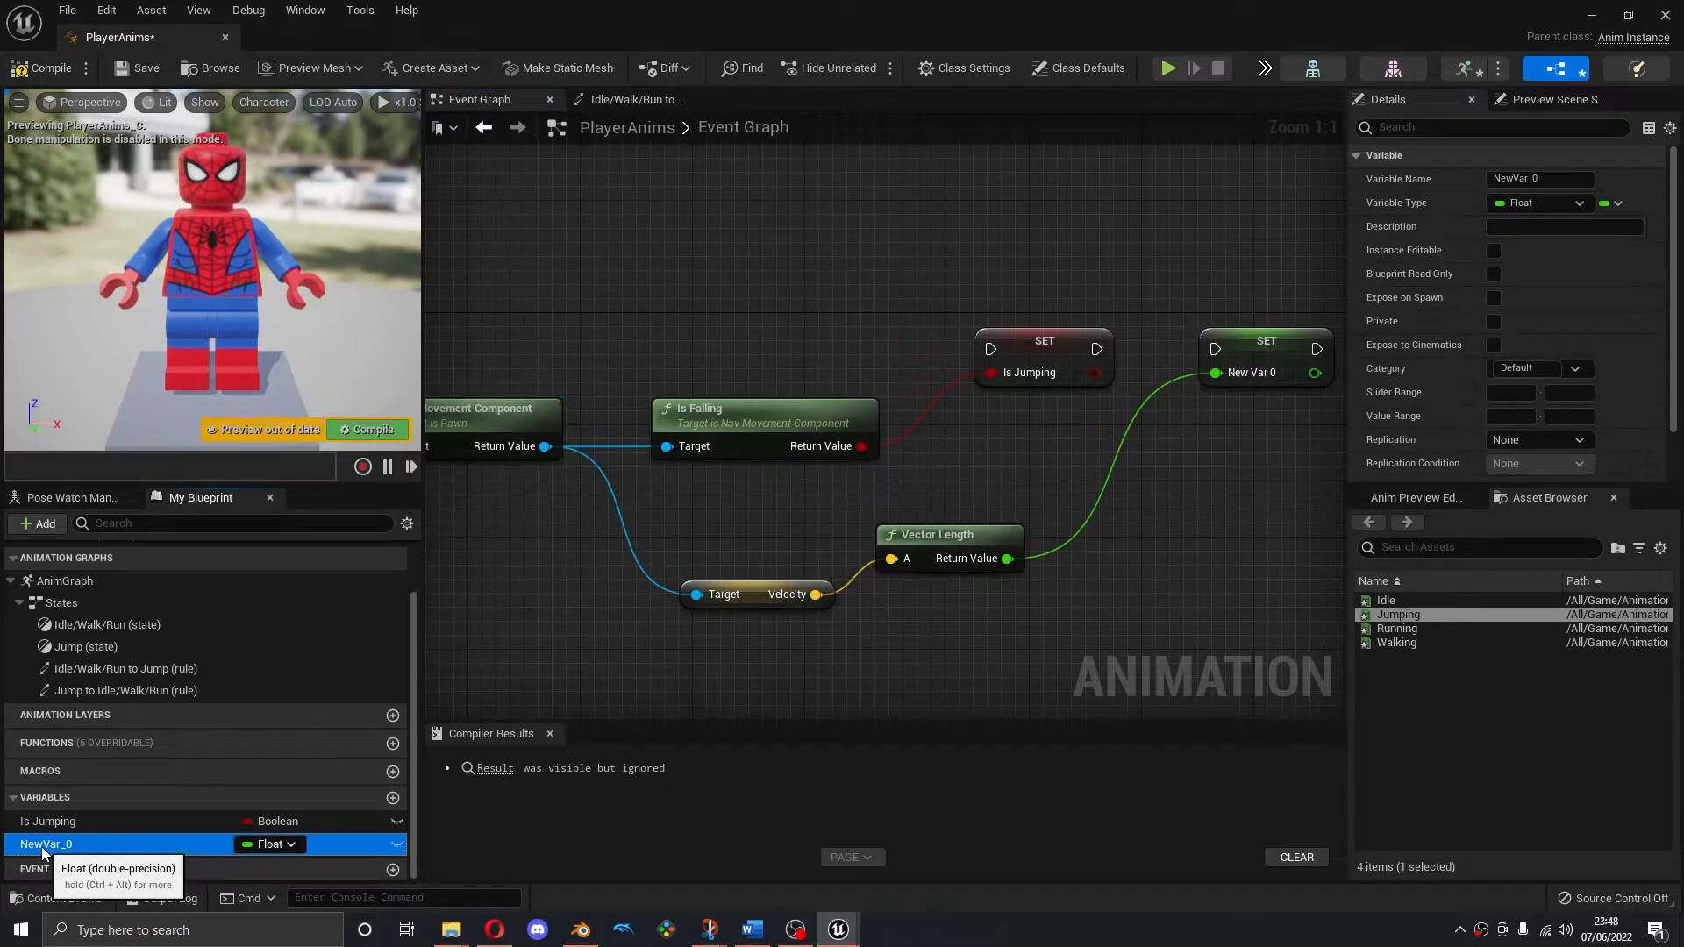
left_click(55, 846)
type("Speed")
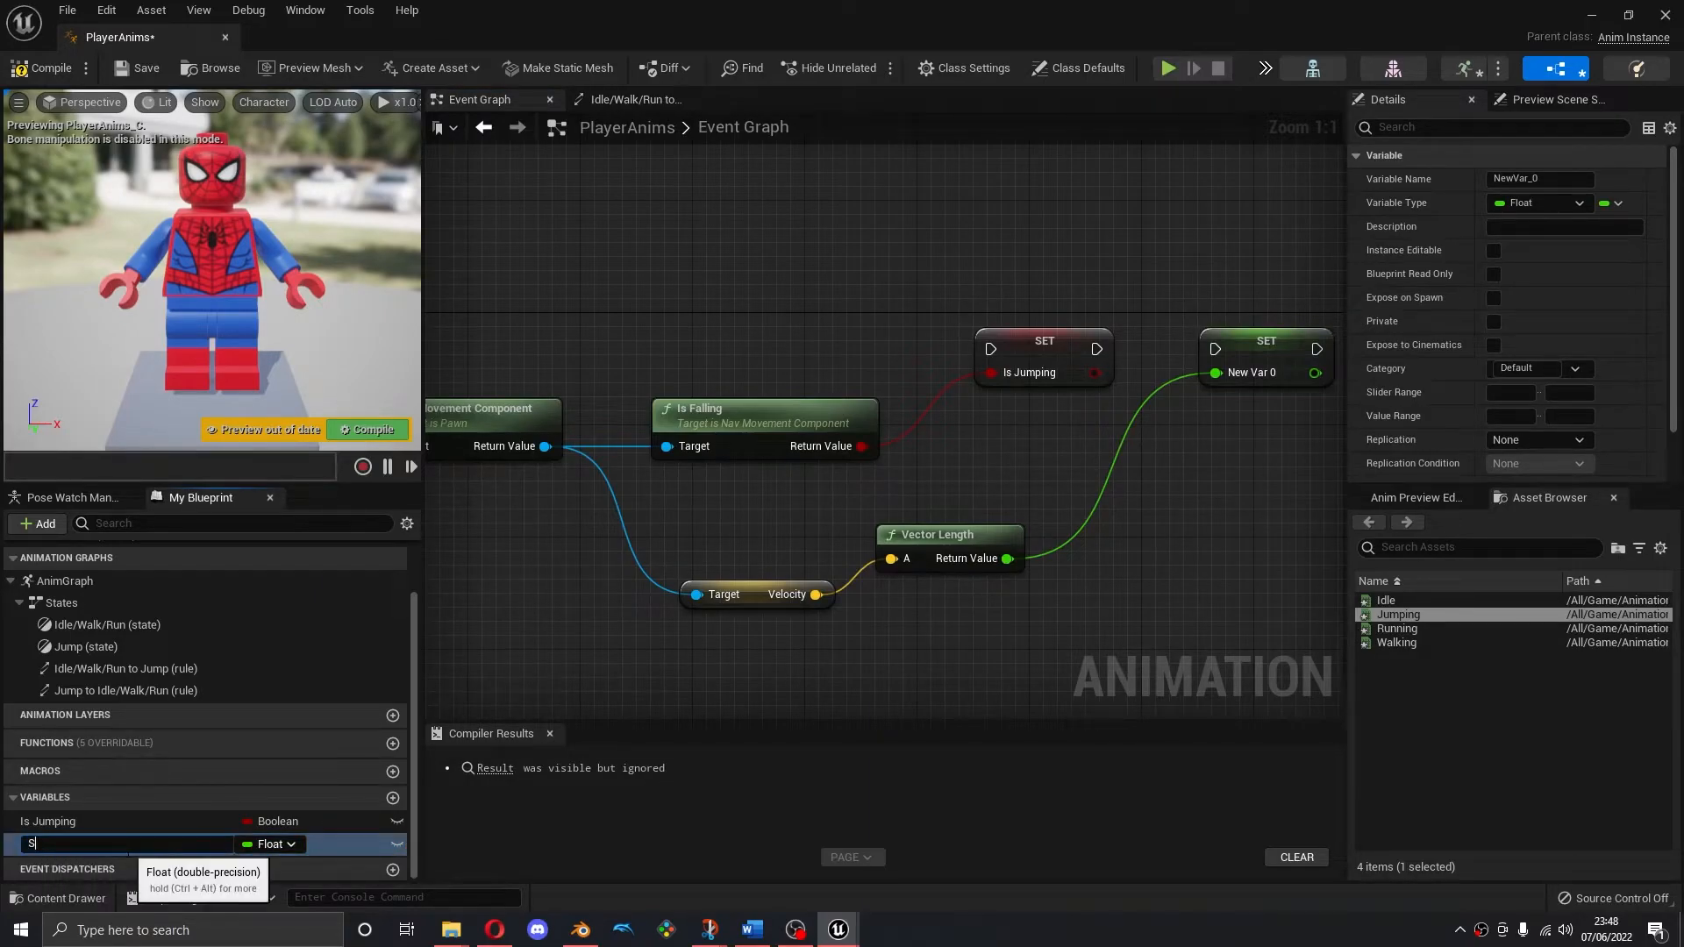
key("Return")
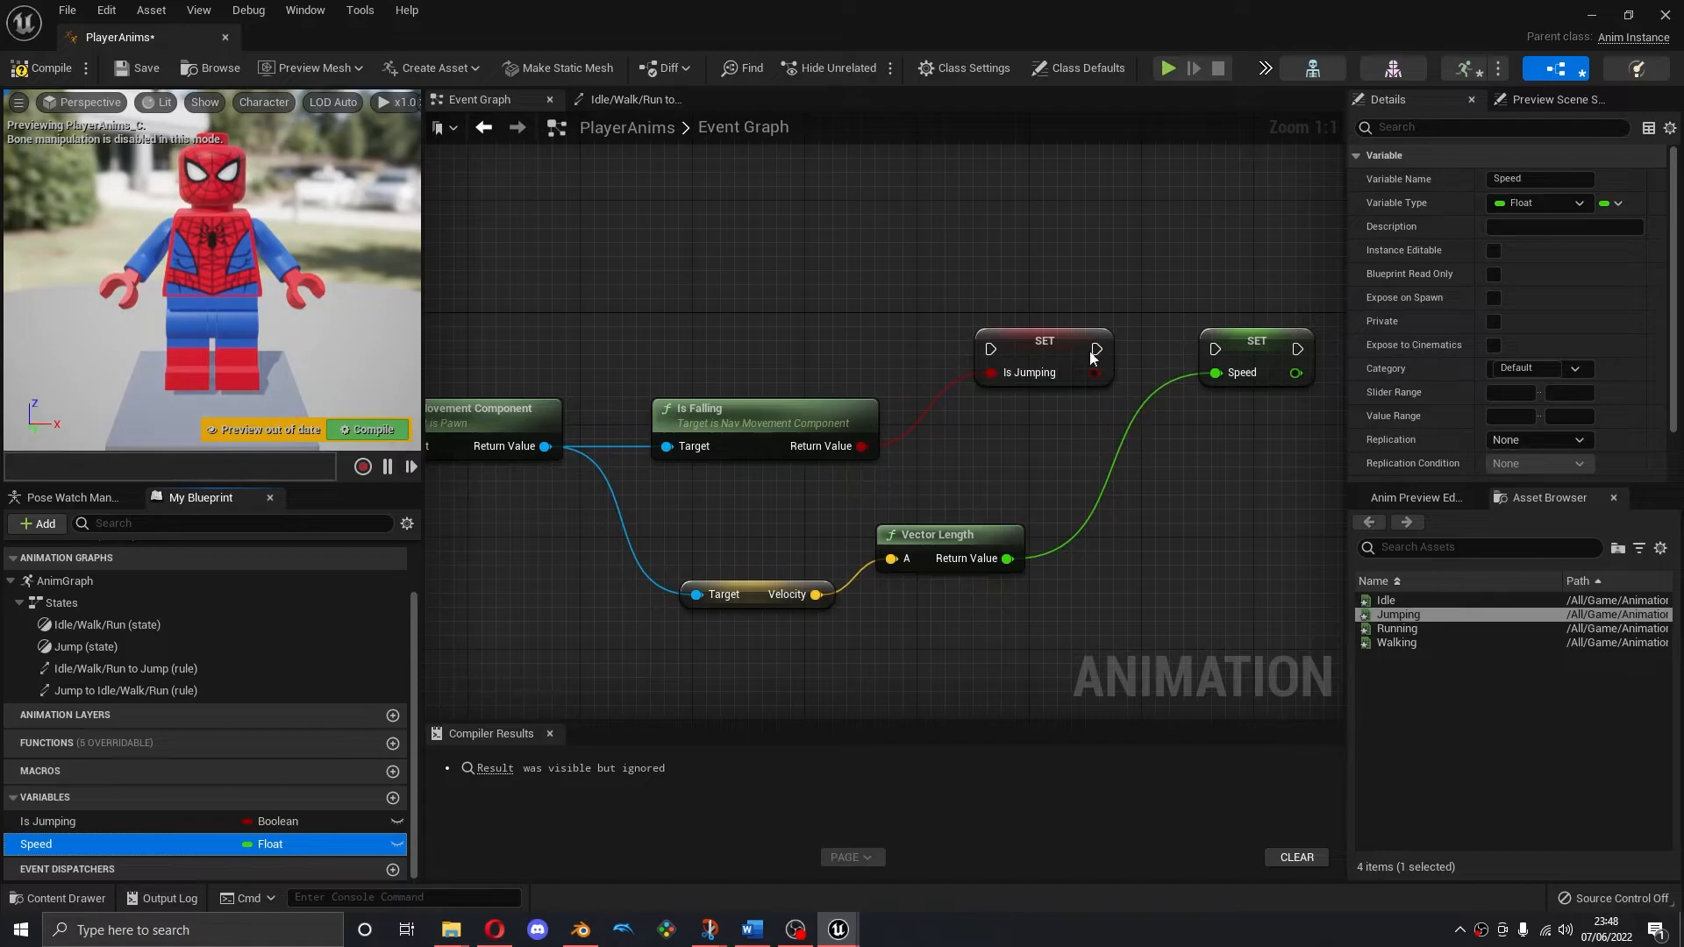
Wire execution from Event Blueprint Update Animation through the Is Jumping SET node to the Speed SET node, and compile and save
left_click_drag(1097, 349, 1215, 351)
right_click_drag(733, 469, 970, 480)
scroll(970, 480, "down", 2)
scroll(1129, 426, "up", 1)
right_click_drag(484, 388, 639, 393)
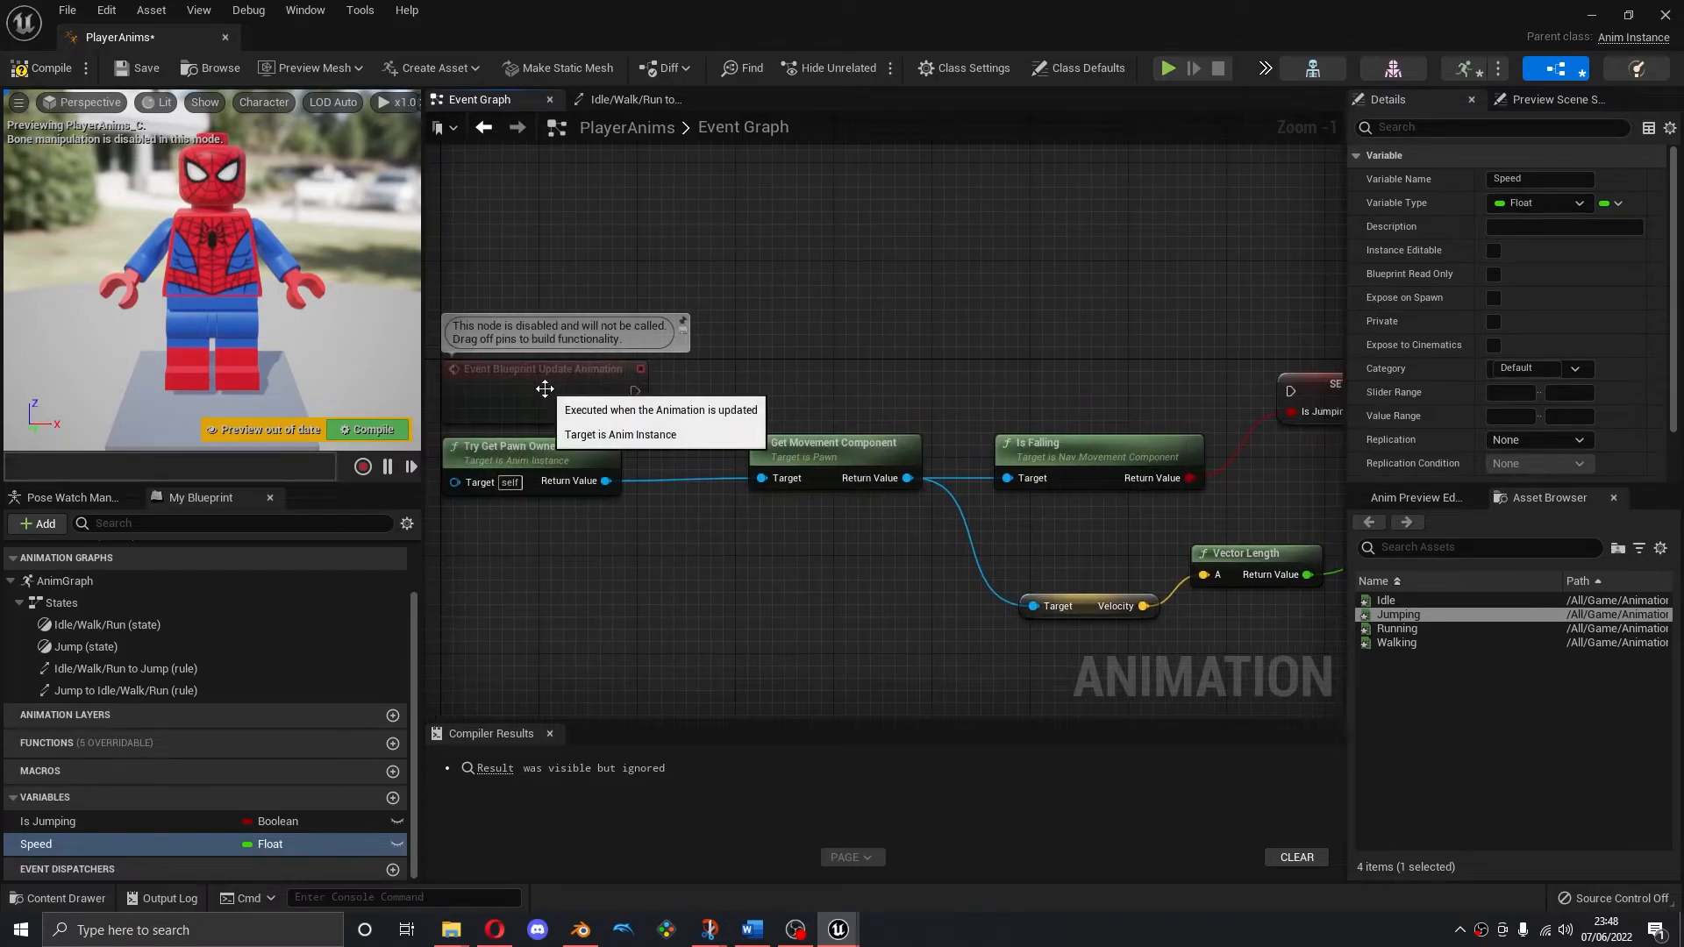
left_click(520, 421)
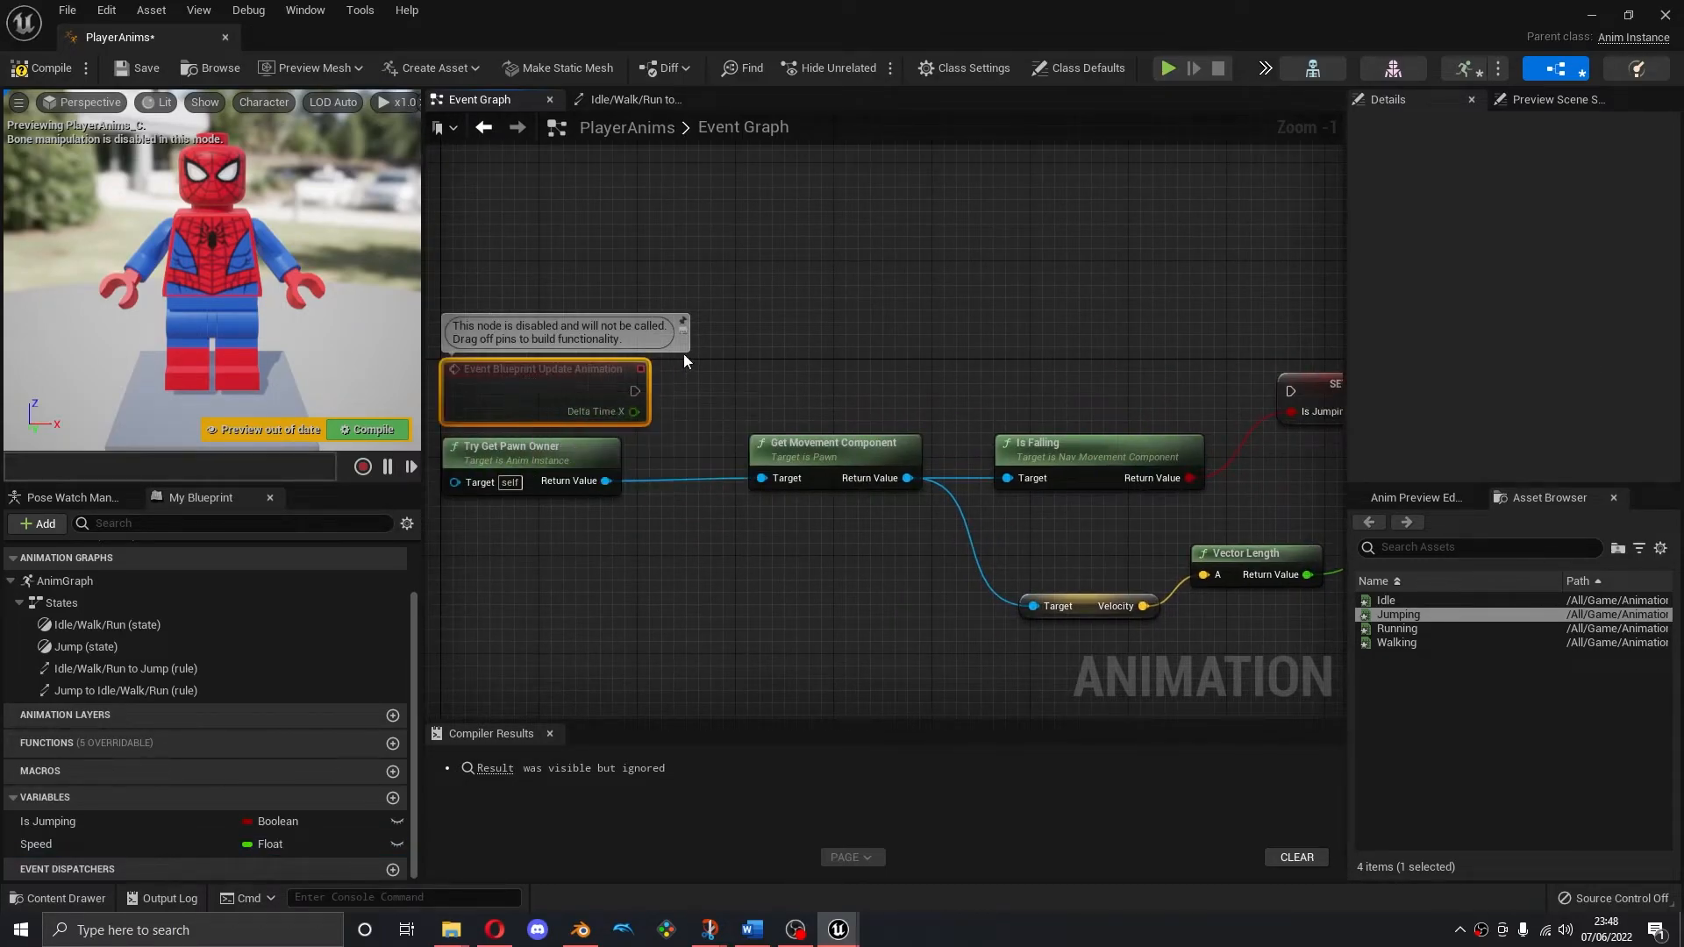
right_click_drag(737, 397, 721, 392)
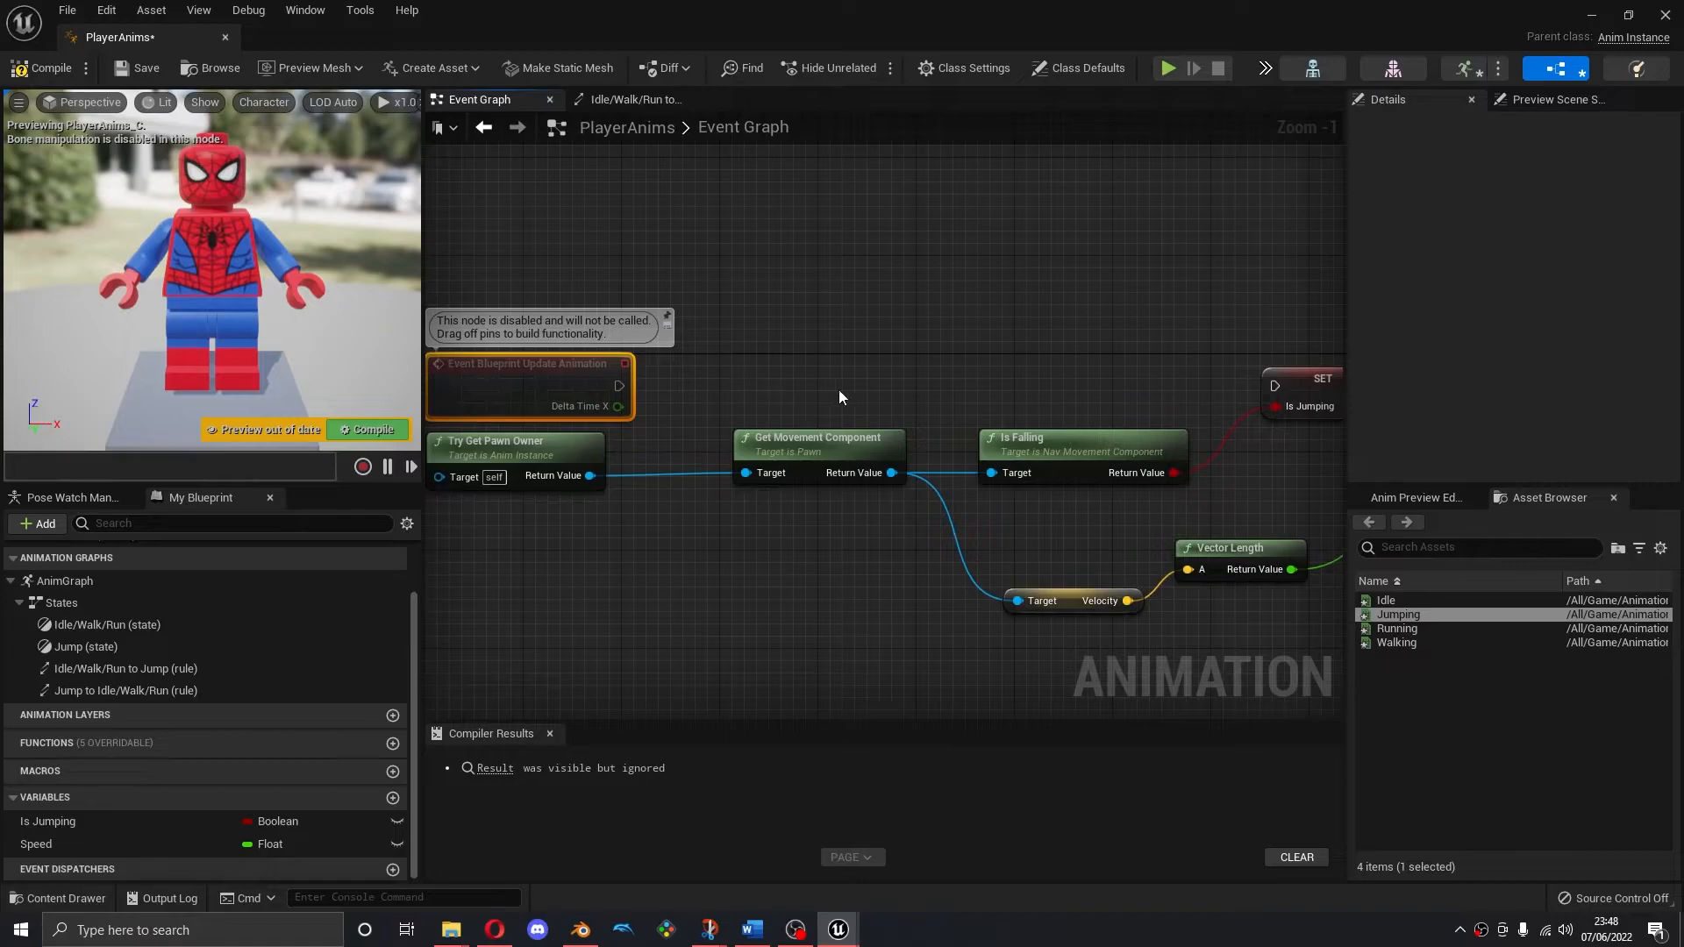
right_click_drag(838, 394, 793, 390)
right_click_drag(914, 351, 835, 351)
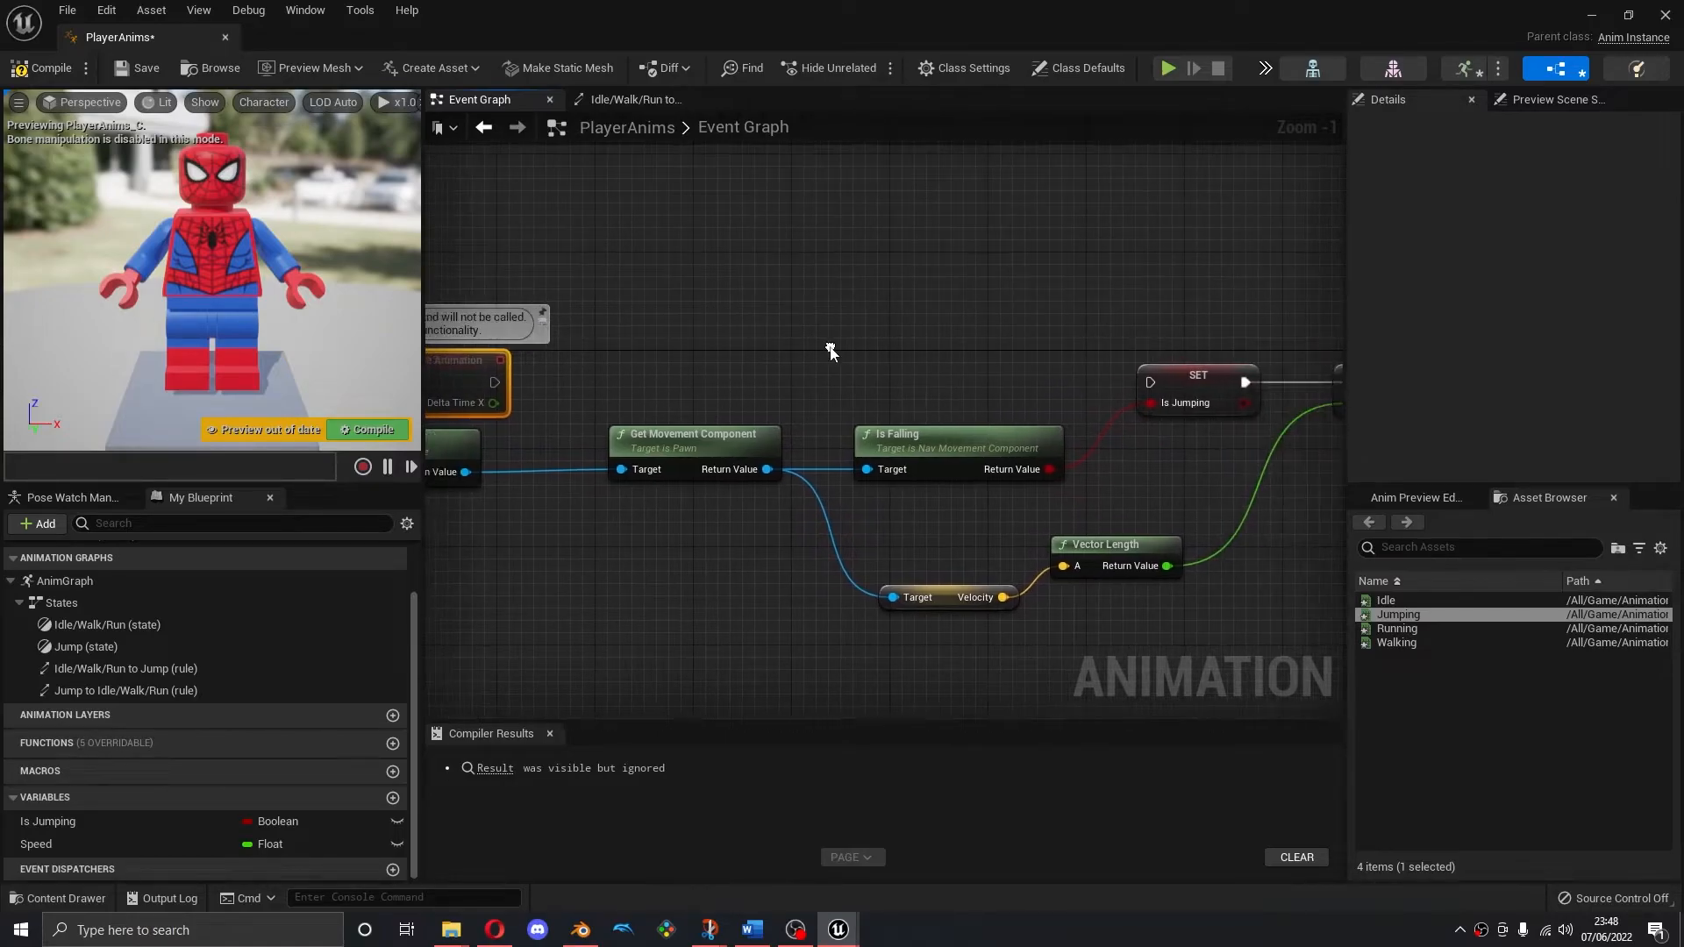
left_click_drag(493, 383, 1152, 386)
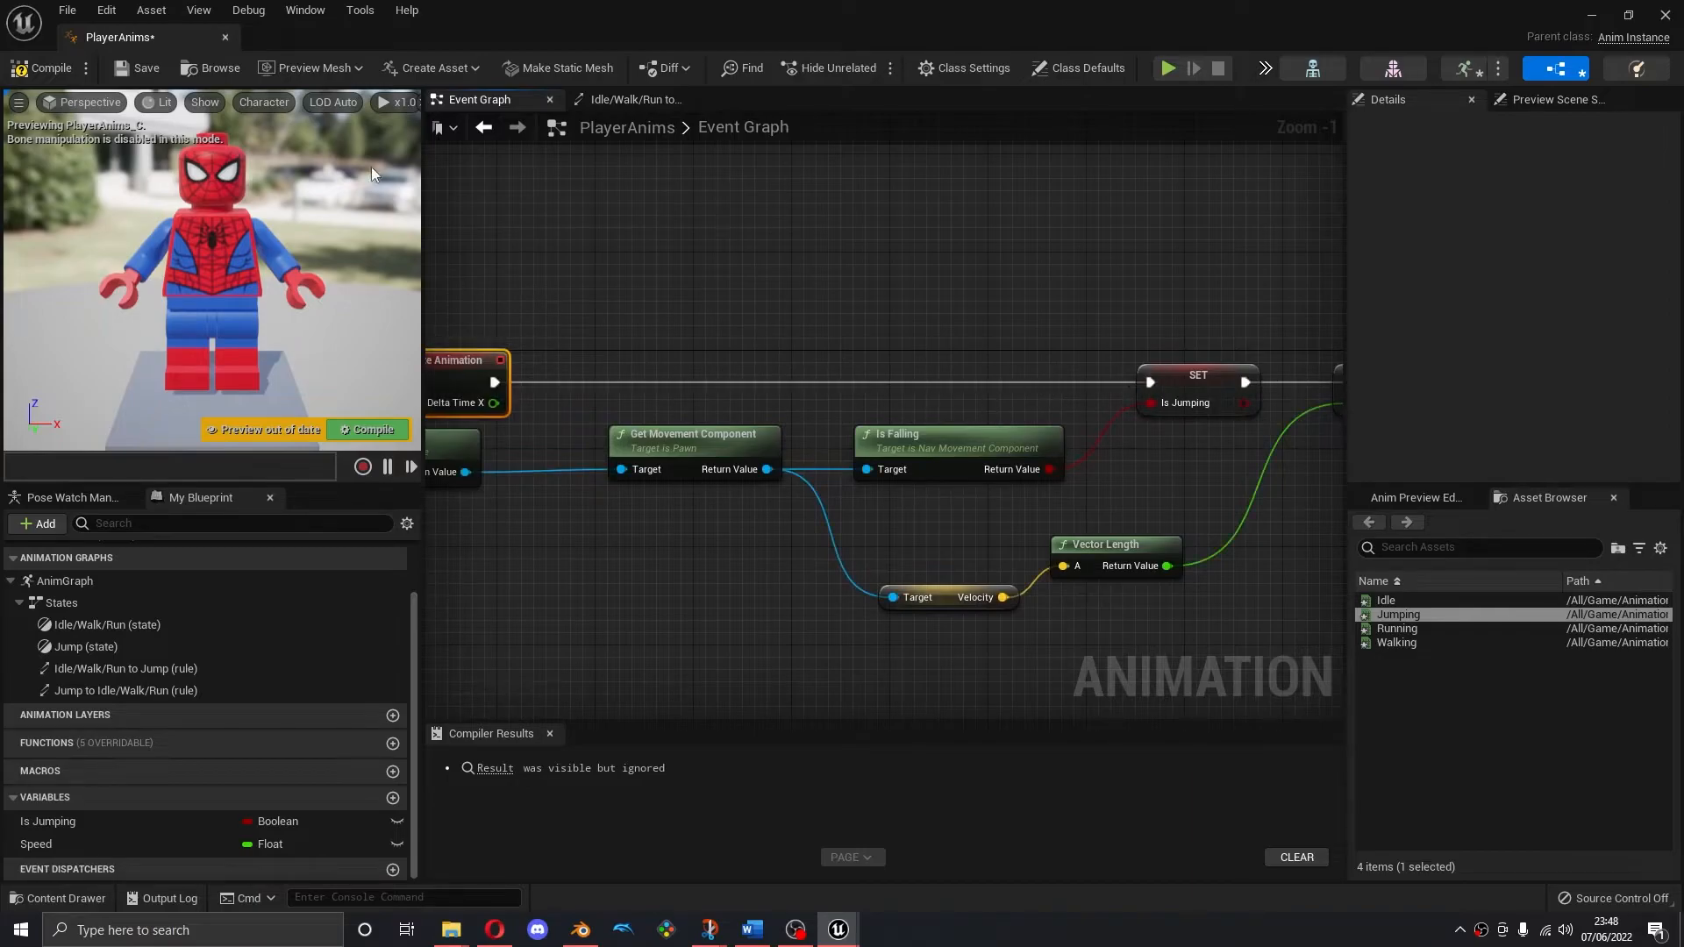
left_click(58, 73)
left_click(138, 67)
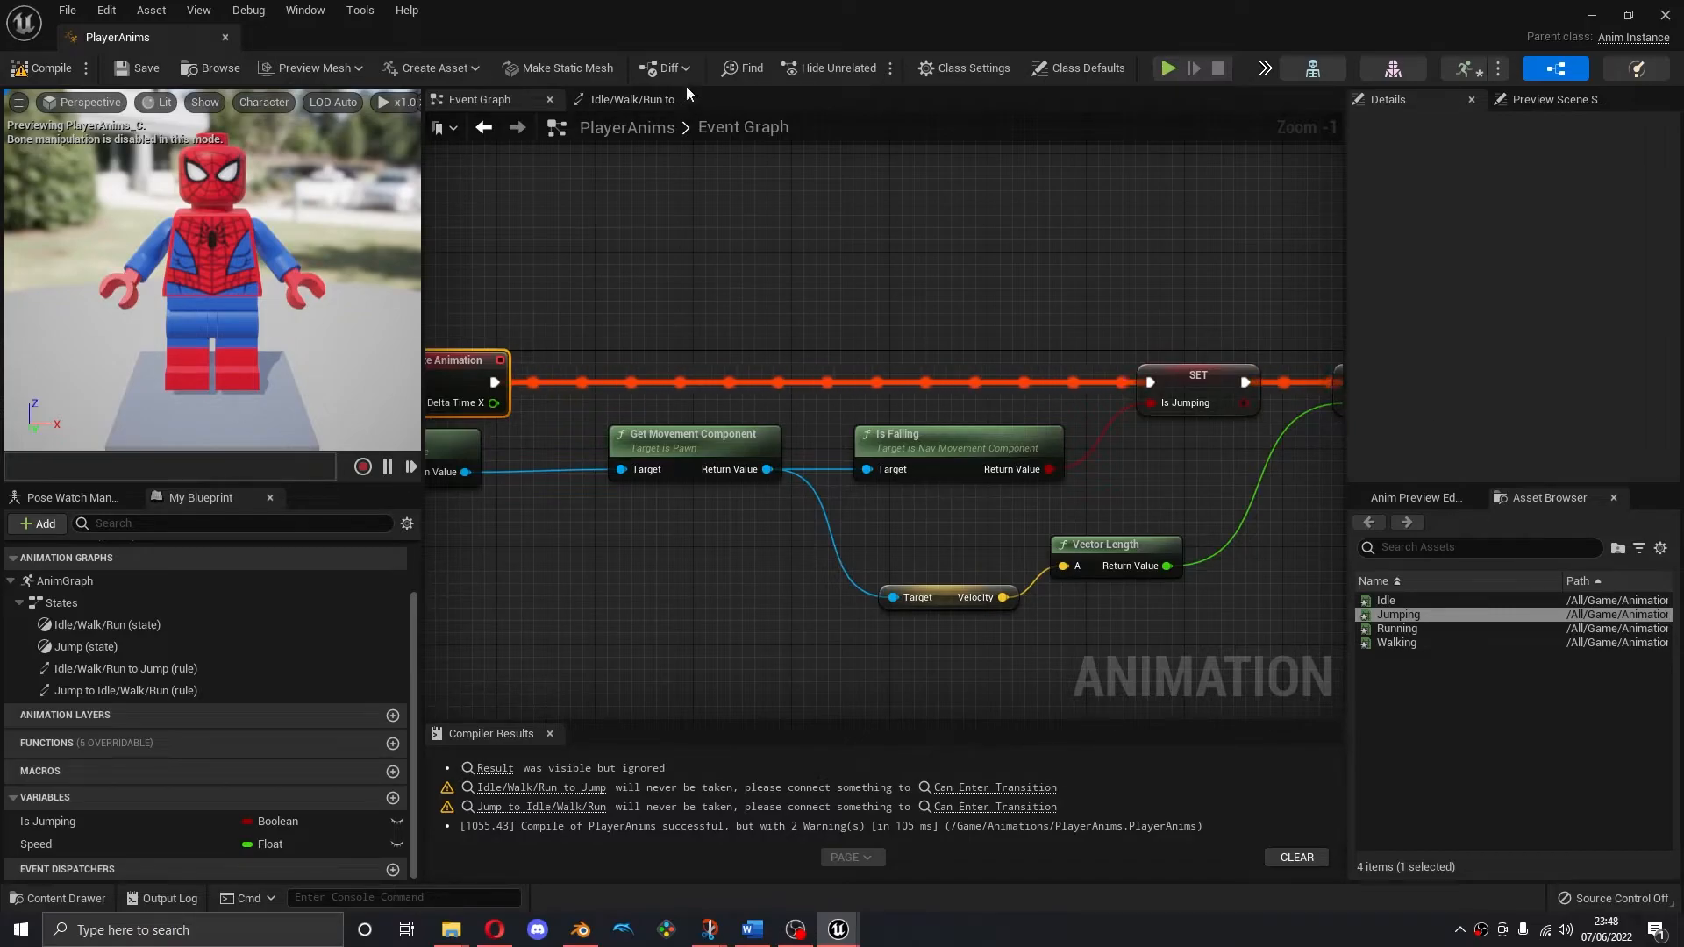
In the Idle/Walk/Run to Jump rule, add an Is Jumping getter connected to the Result node's Can Enter Transition
left_click(578, 104)
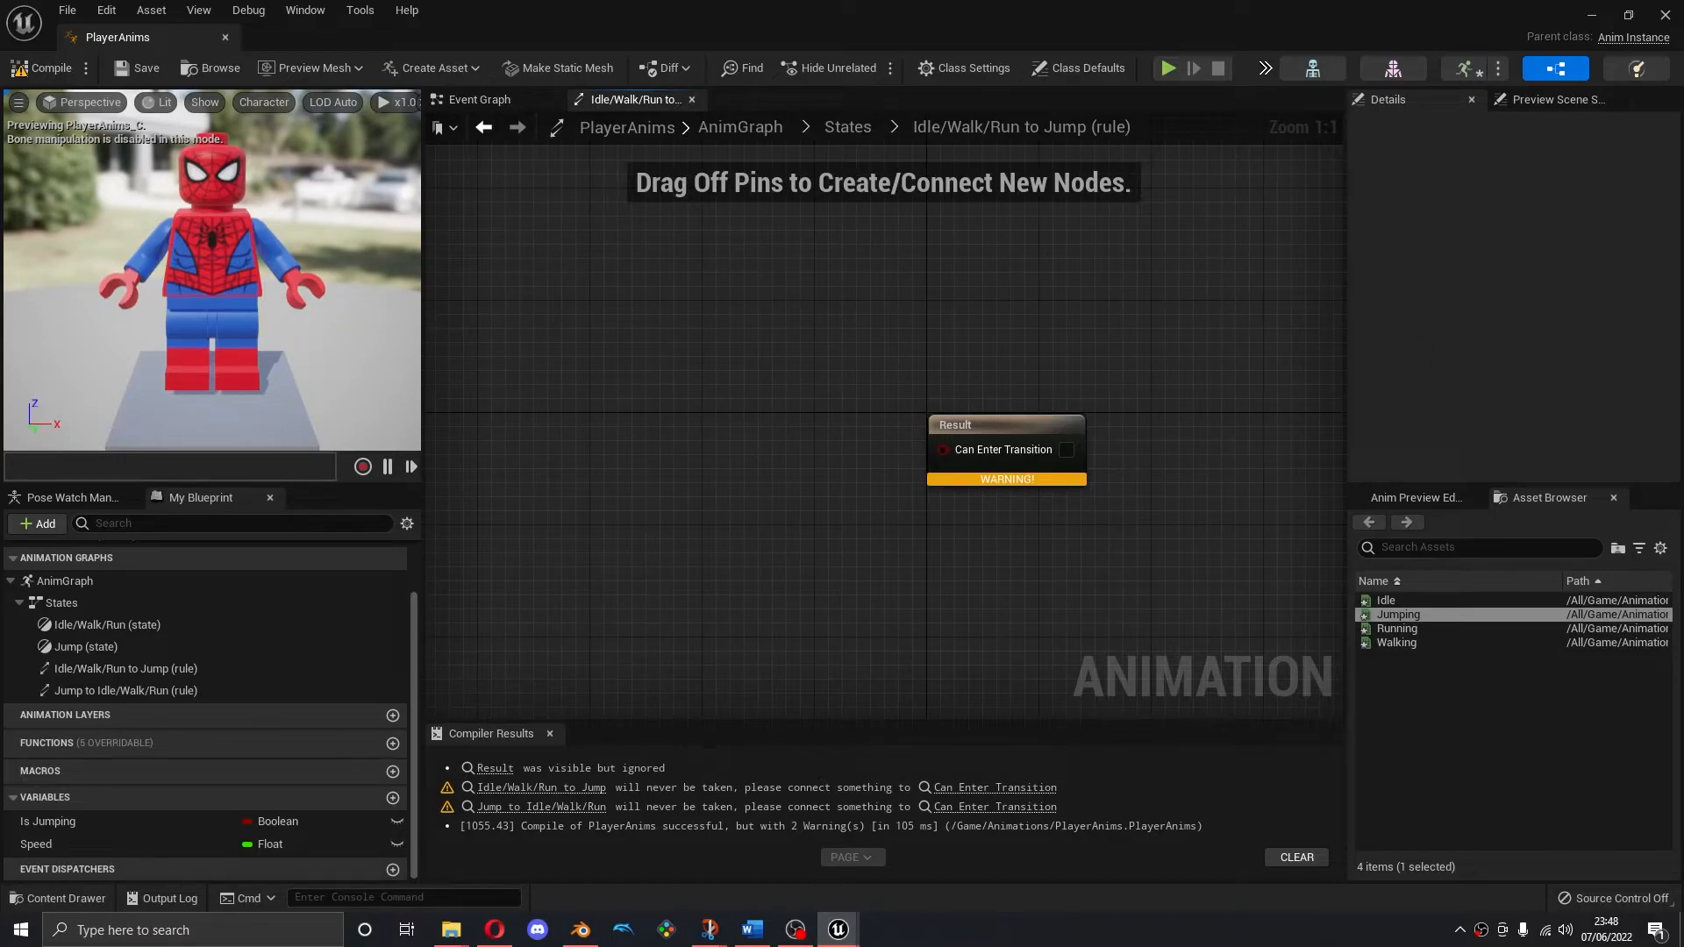
left_click_drag(80, 822, 724, 551)
left_click_drag(735, 476, 947, 452)
left_click(723, 456)
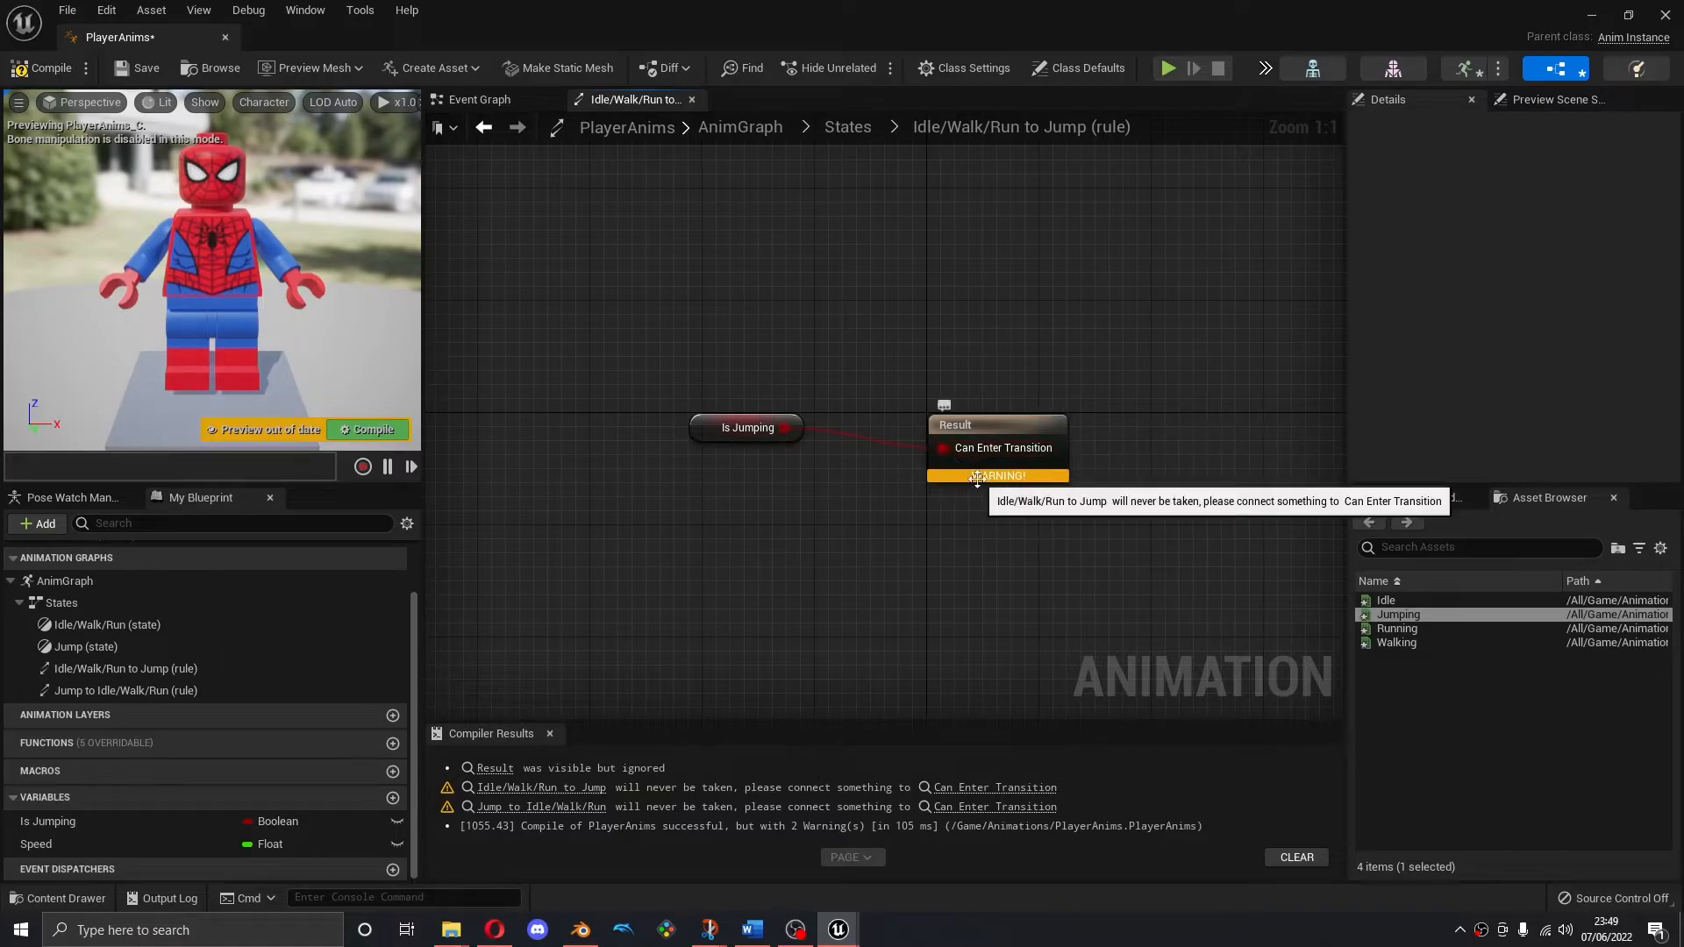
In the Jump to Idle/Walk/Run rule, add an Is Jumping getter and feed it into a NOT Boolean node
left_click(848, 129)
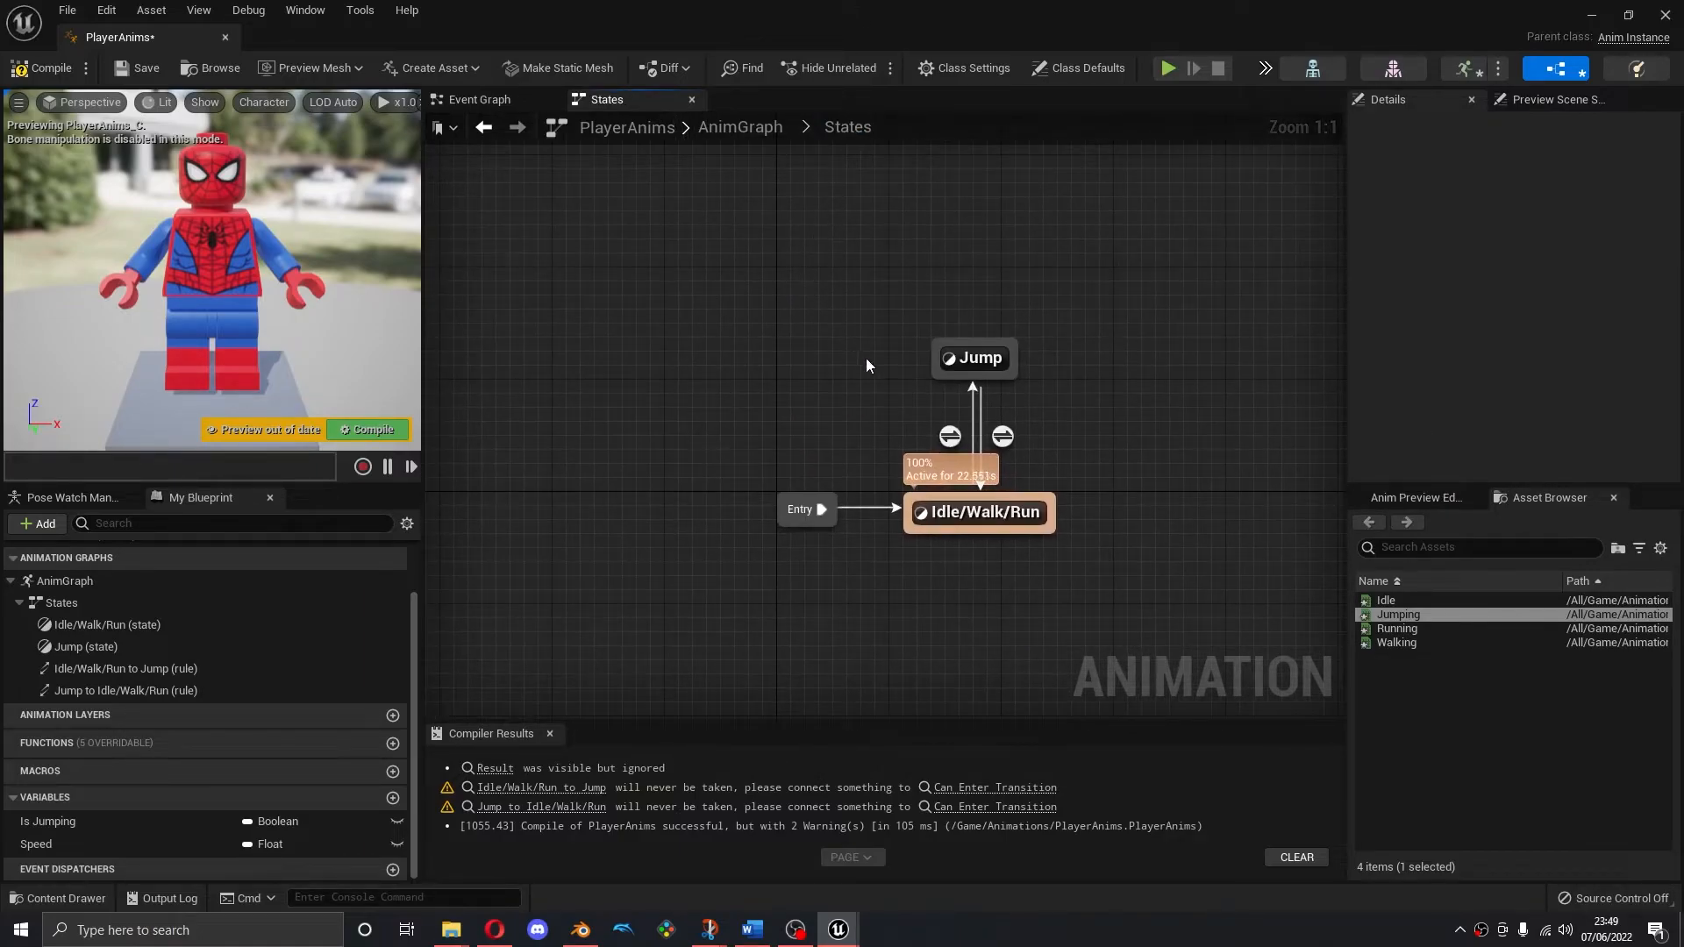
double_click(1003, 437)
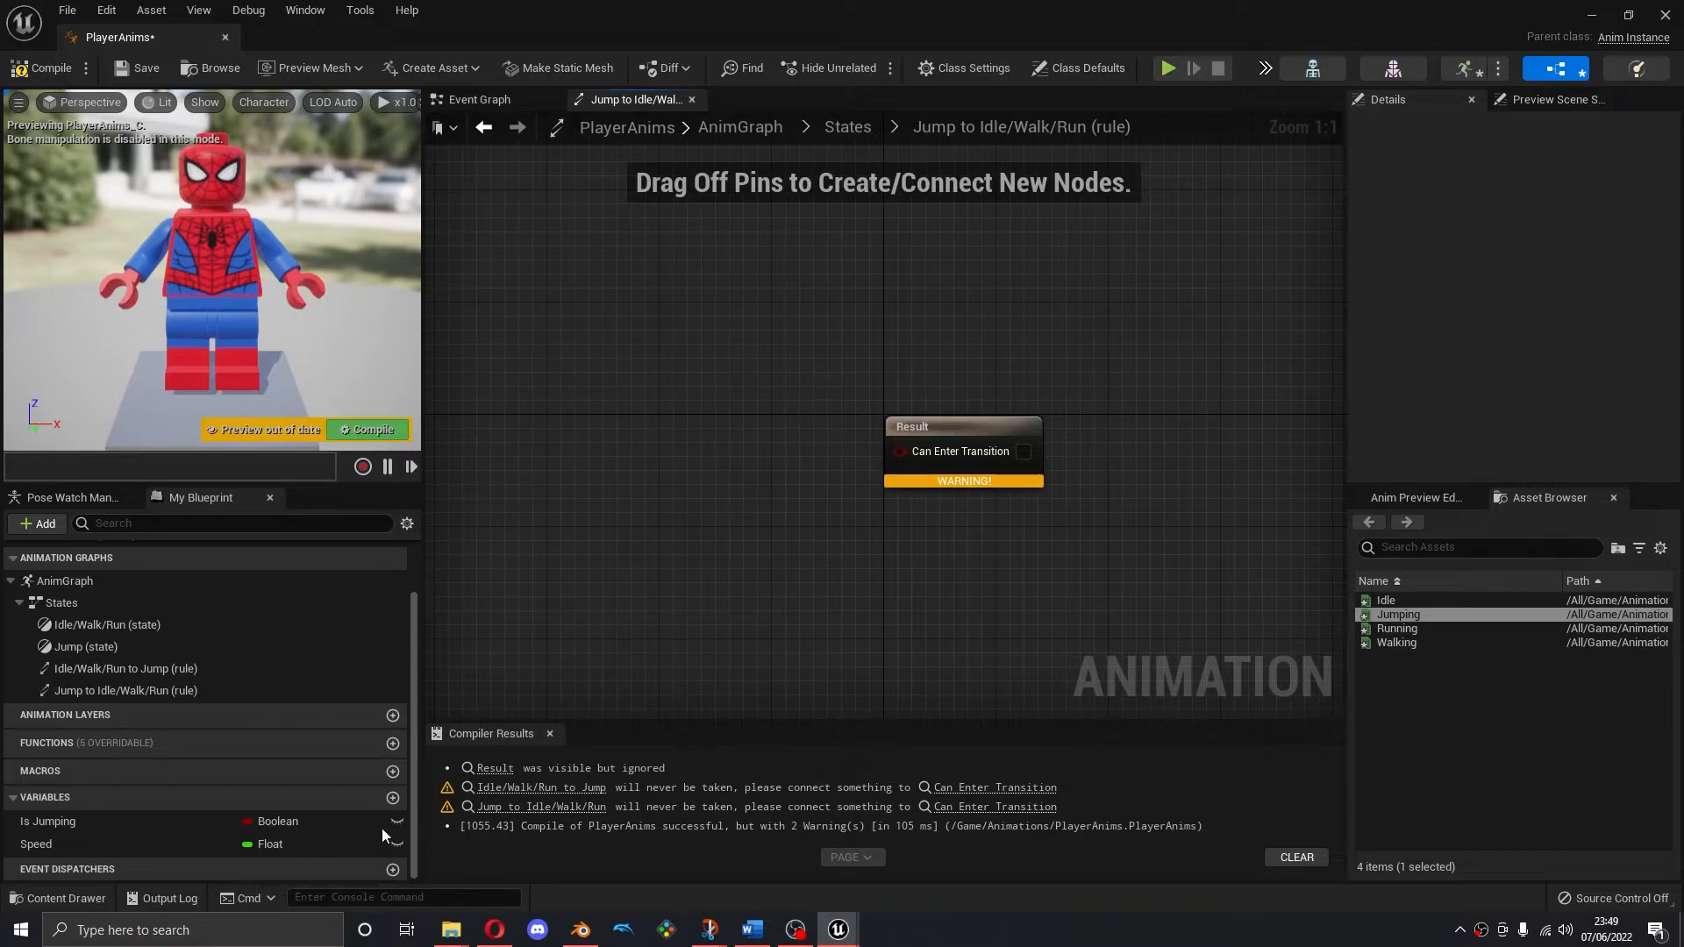
left_click_drag(146, 818, 899, 450)
left_click(787, 463)
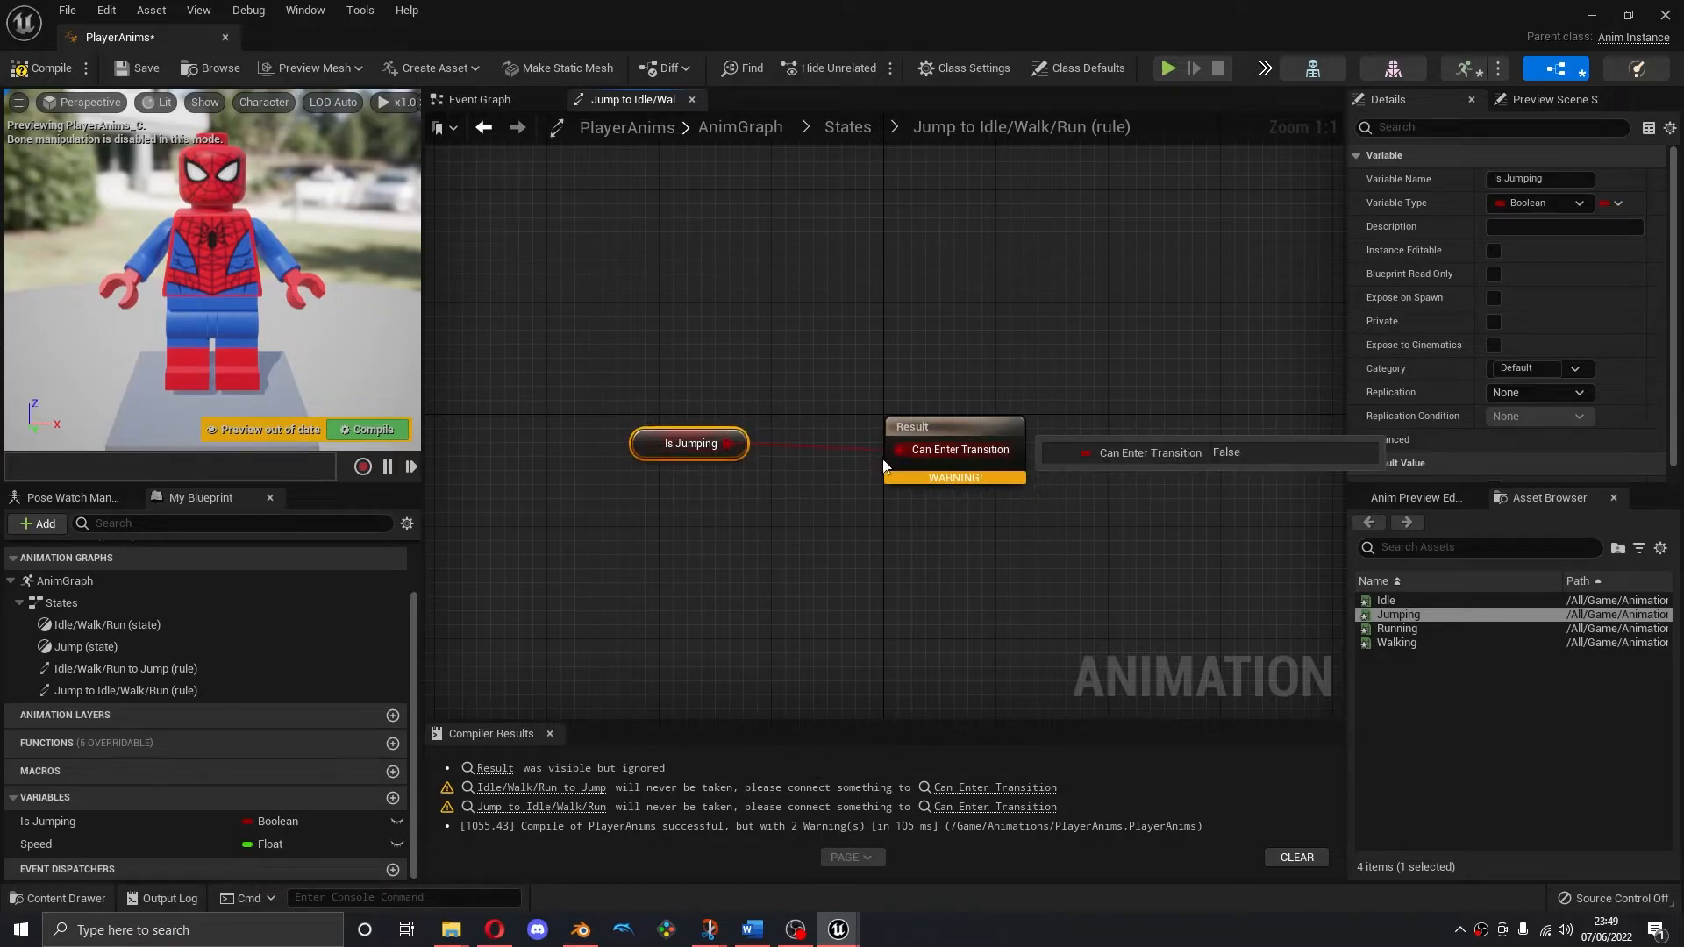
left_click_drag(728, 444, 791, 371)
type("not bool")
key("Return")
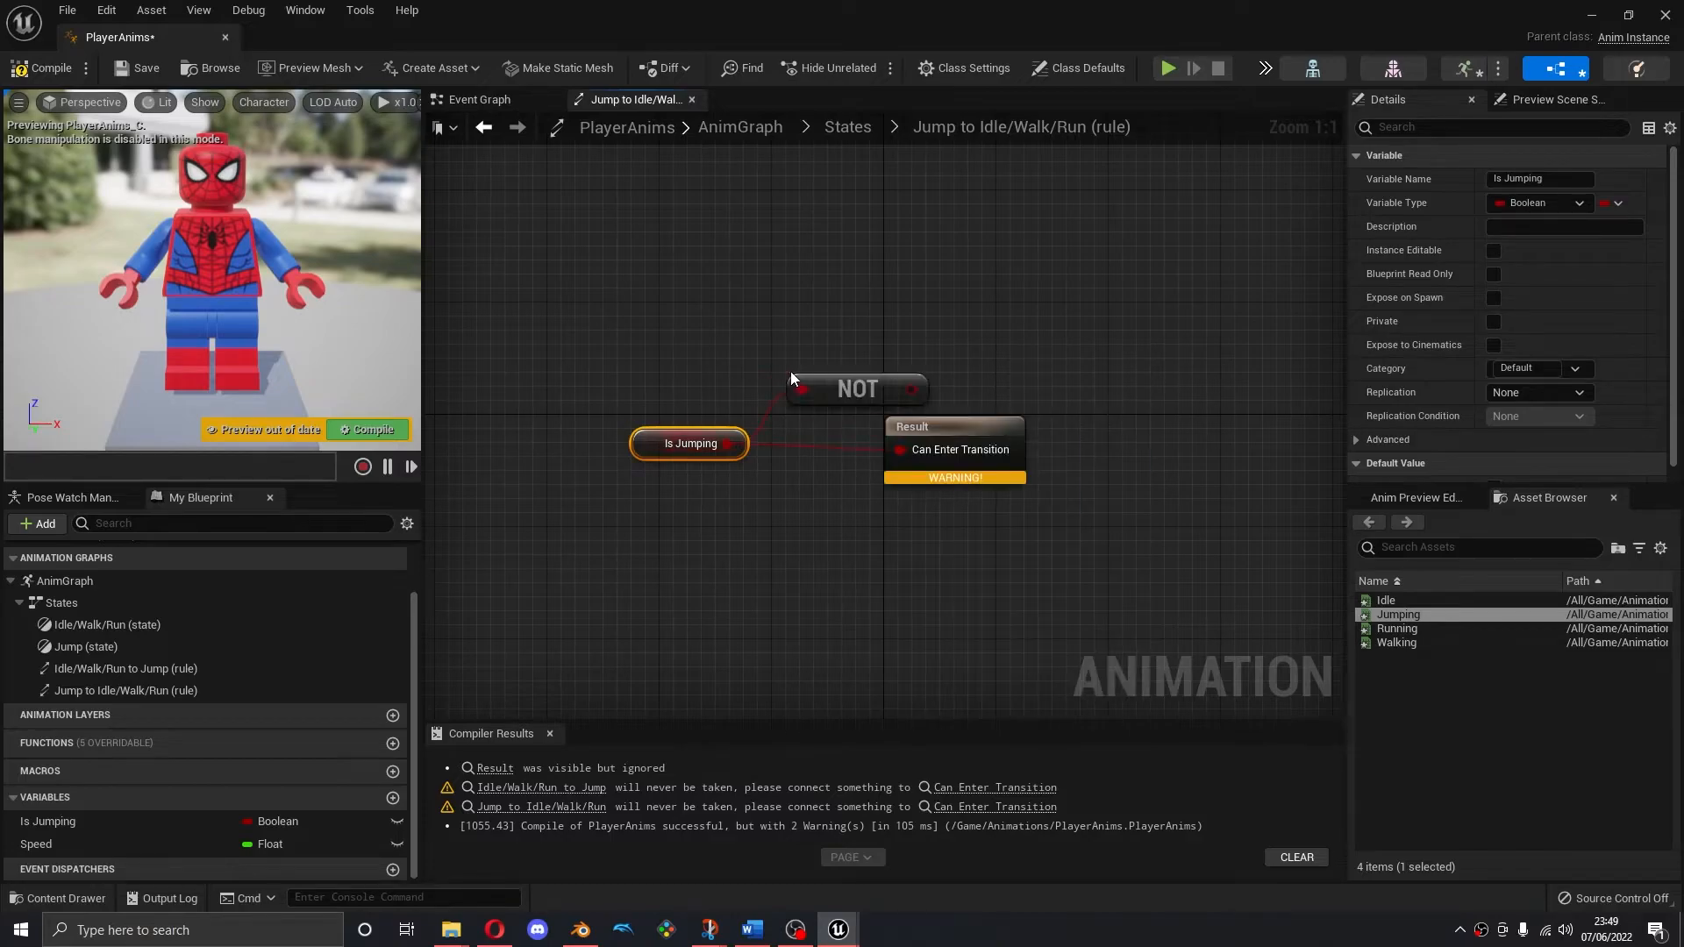
Connect the NOT output to Can Enter Transition, align the three rule nodes in a row, and compile and save
left_click_drag(912, 389, 963, 435)
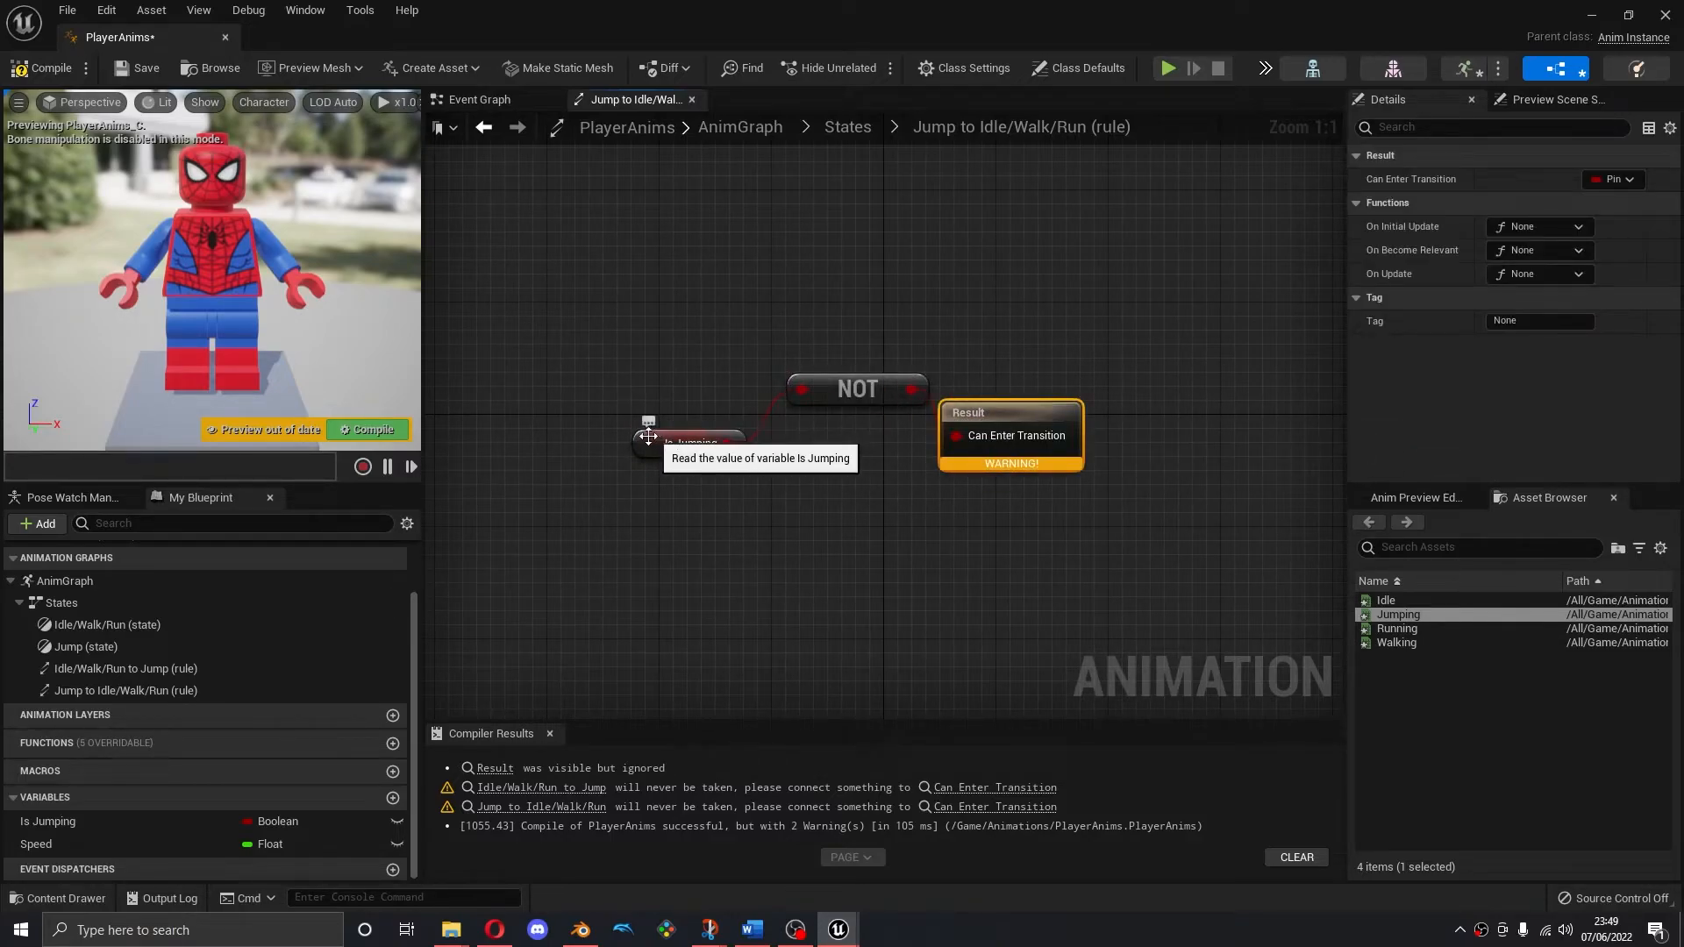
left_click_drag(649, 436, 662, 380)
left_click_drag(1001, 421, 1015, 379)
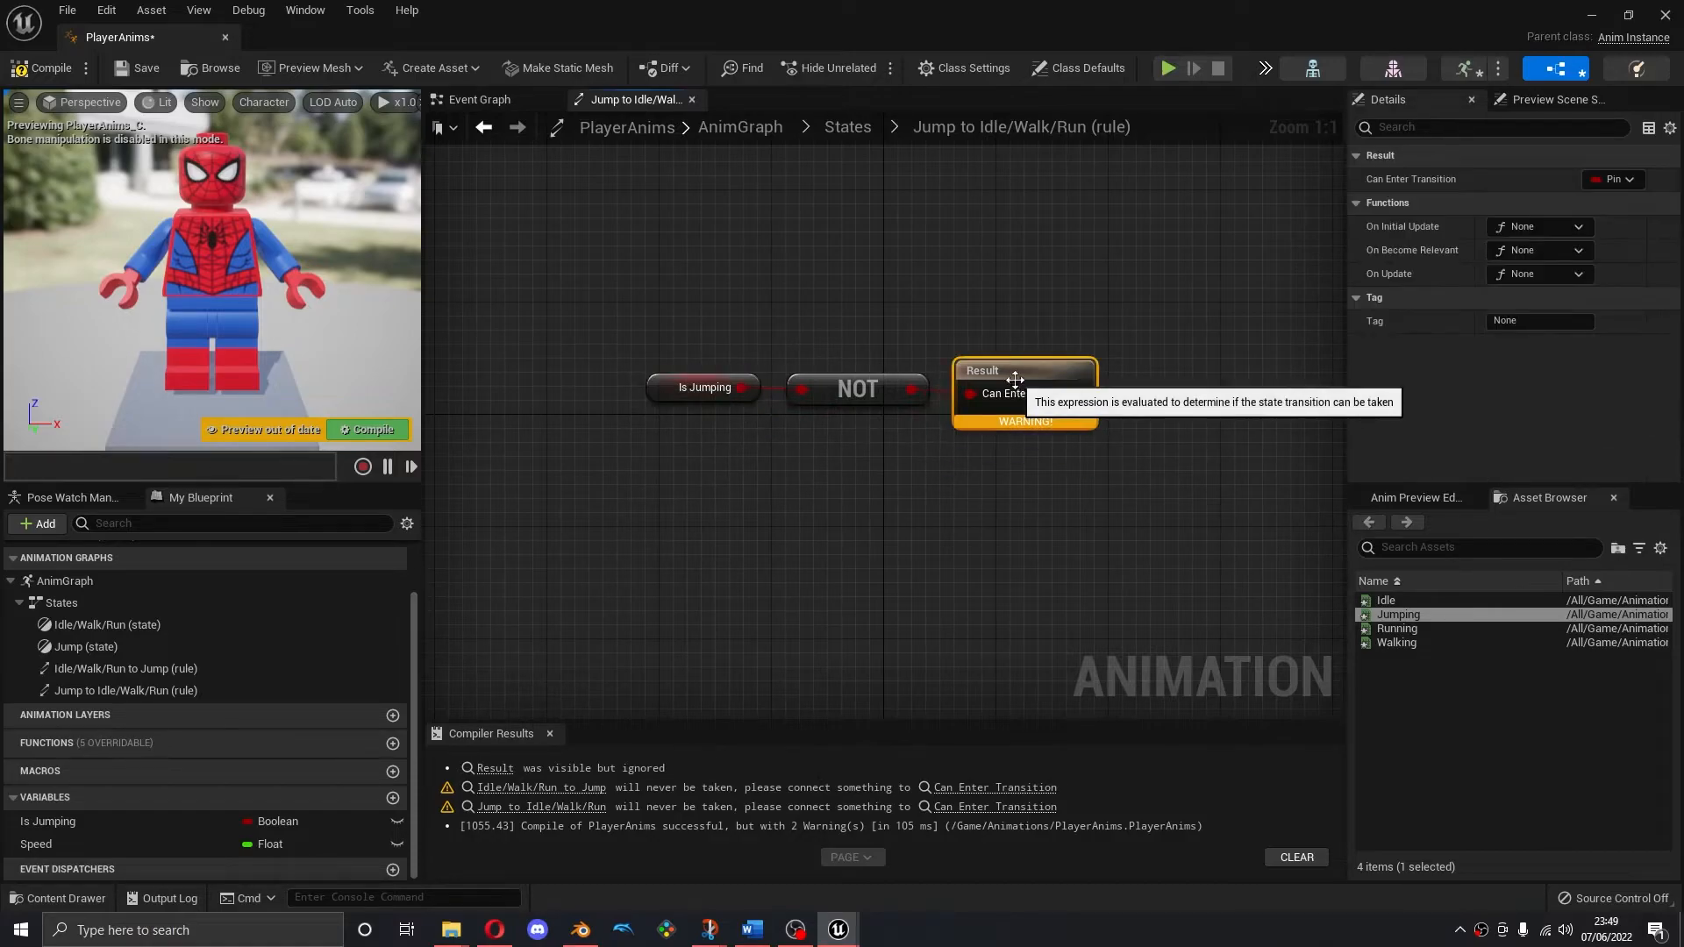
left_click(42, 67)
left_click(136, 71)
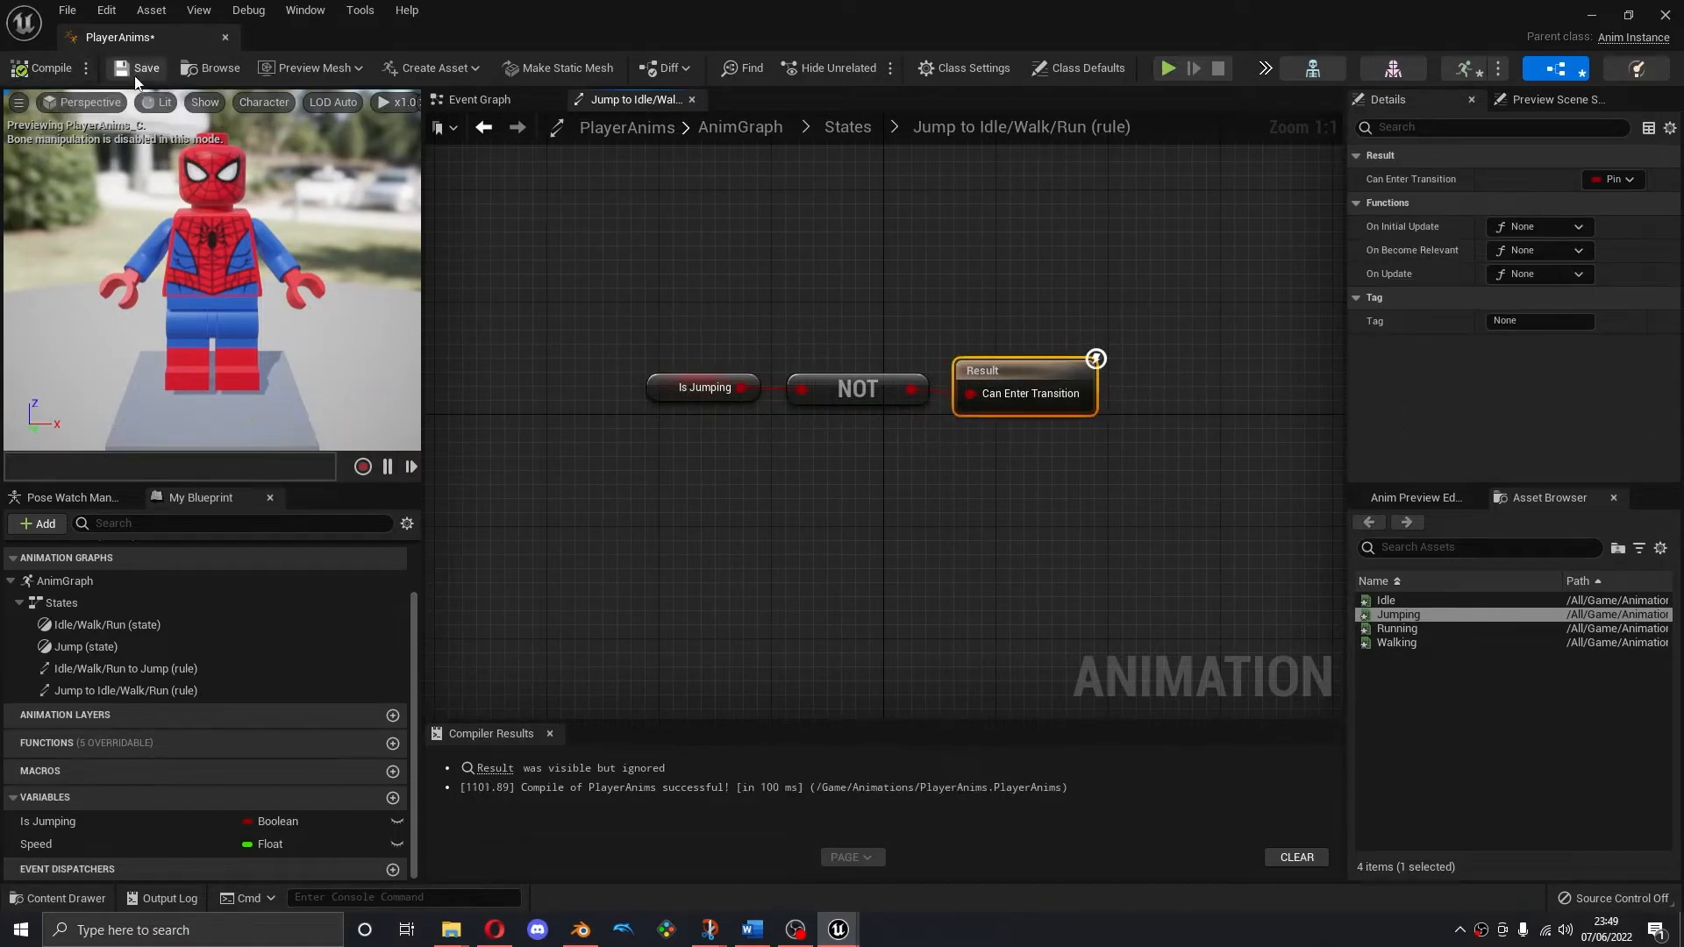
Open the Idle/Walk/Run state's graph, and switch back to ThirdPersonMap with the Animations folder
left_click(845, 130)
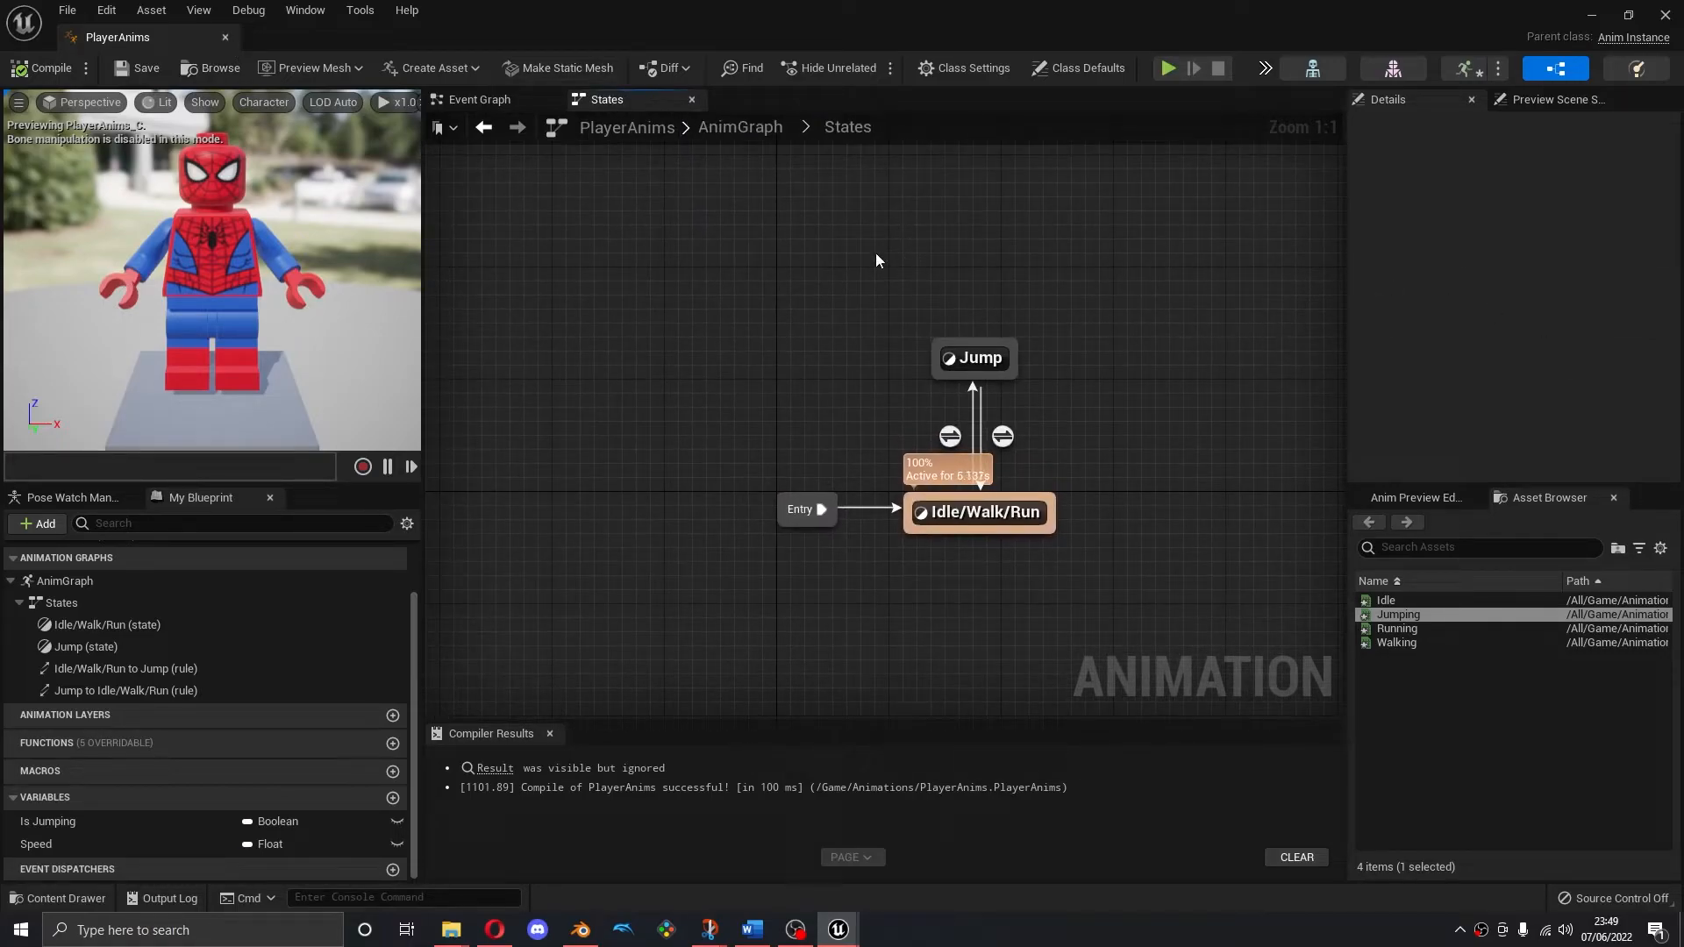
double_click(989, 514)
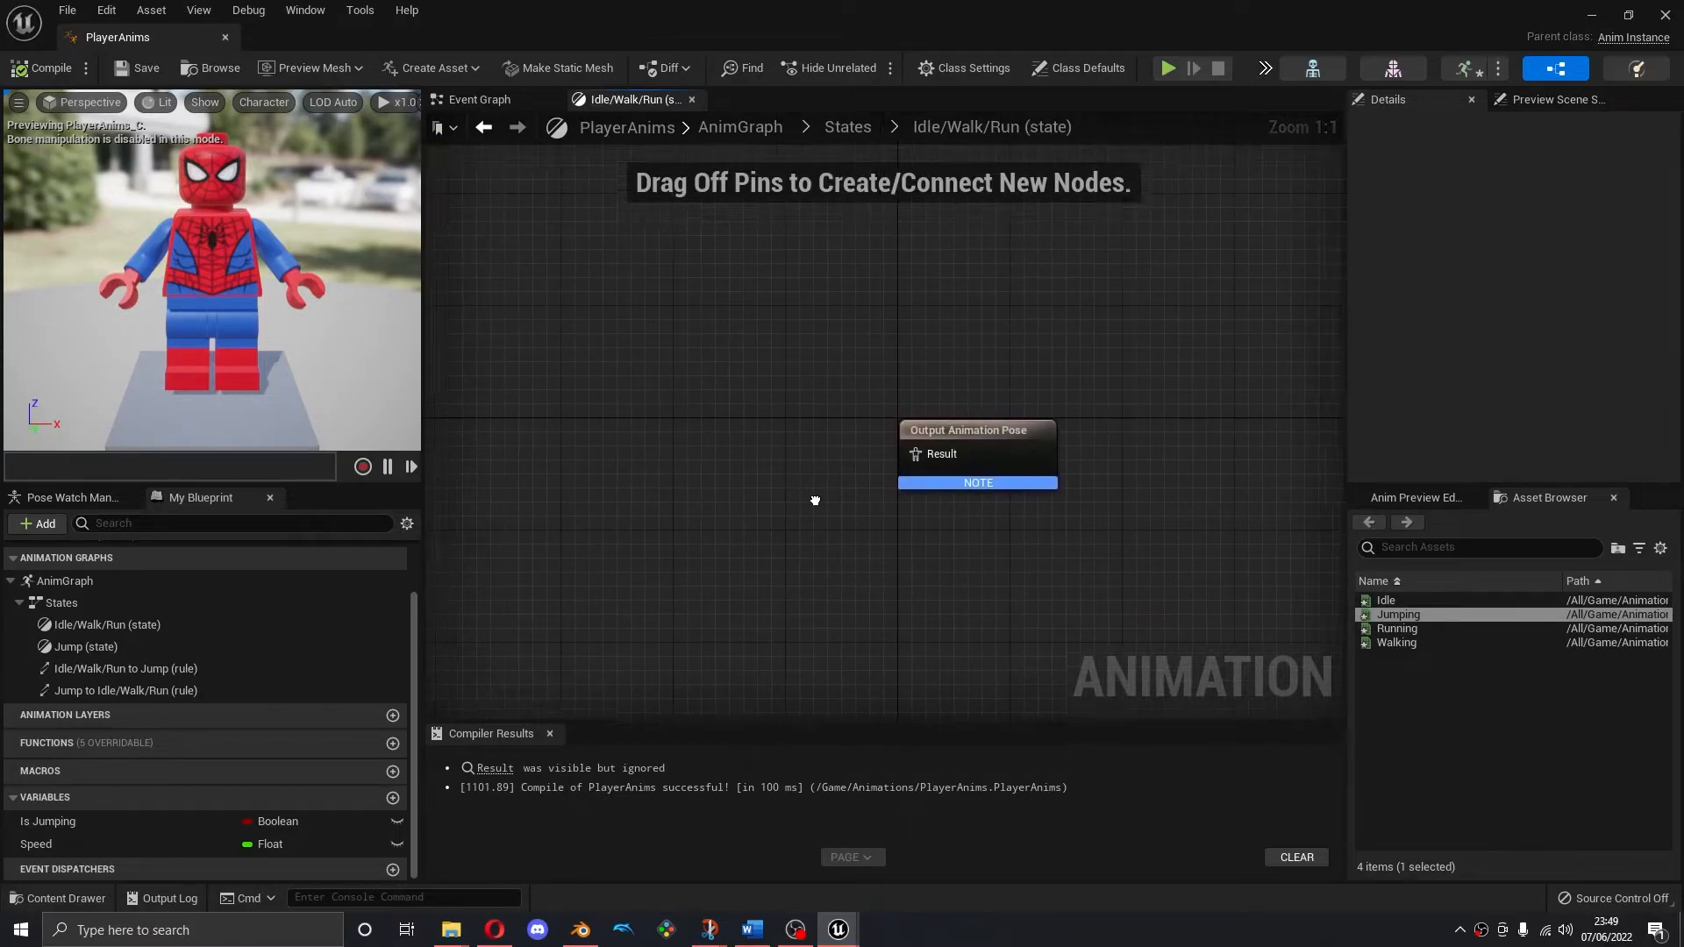
left_click_drag(116, 35, 343, 41)
left_click(162, 37)
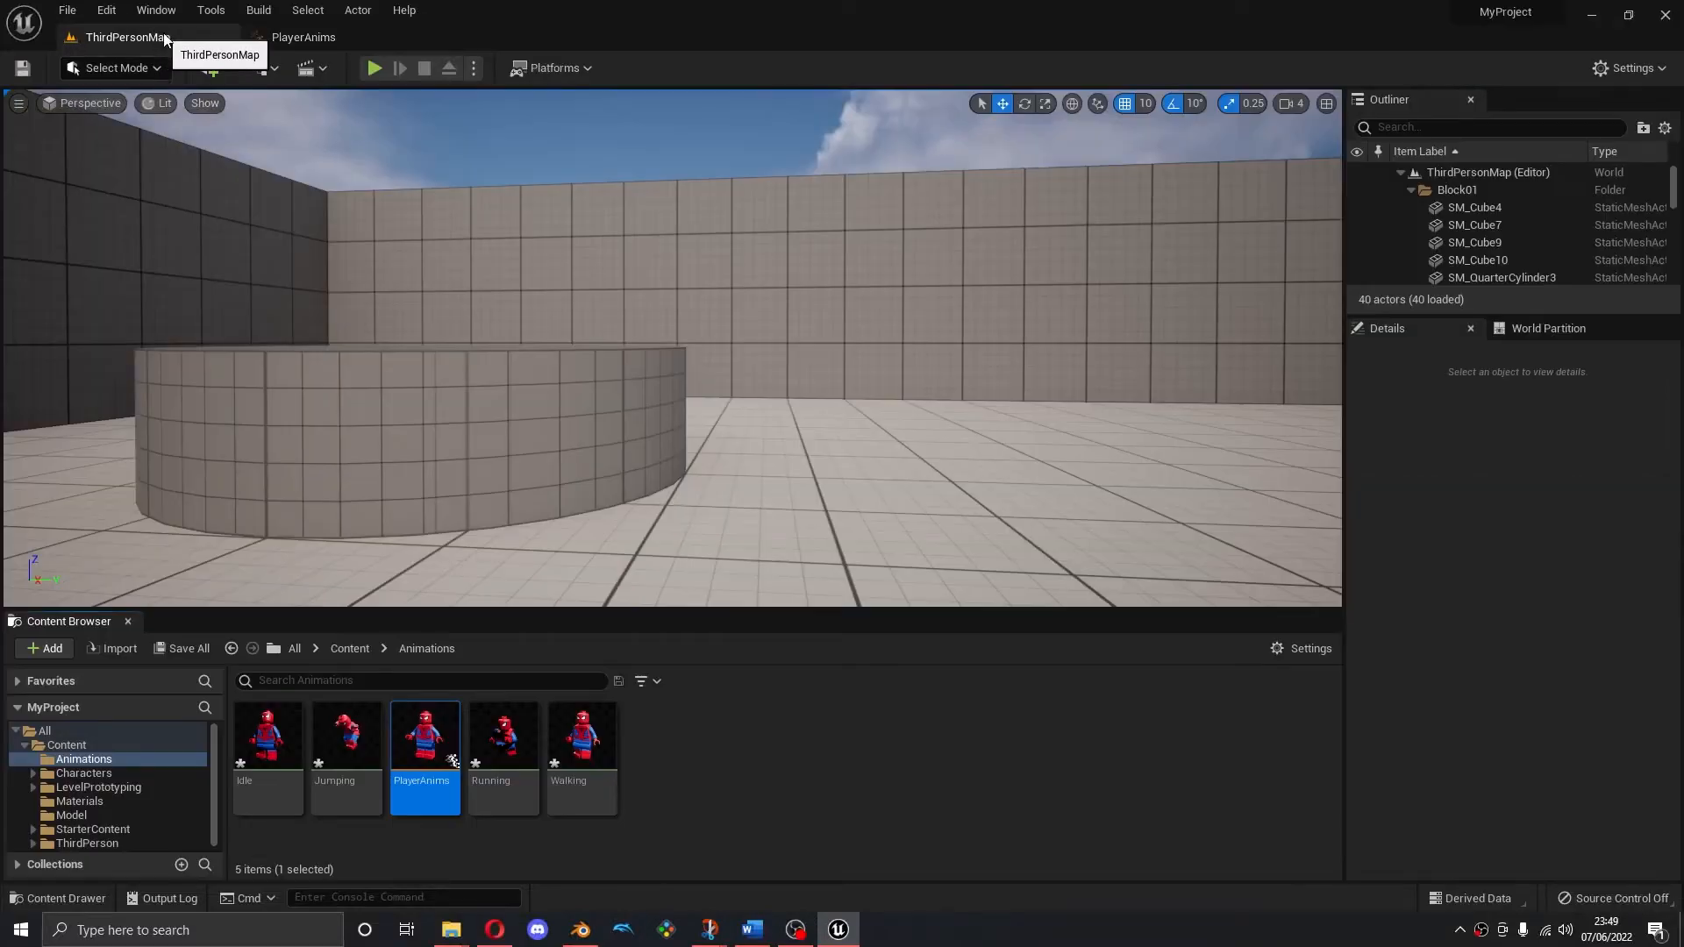
left_click(699, 760)
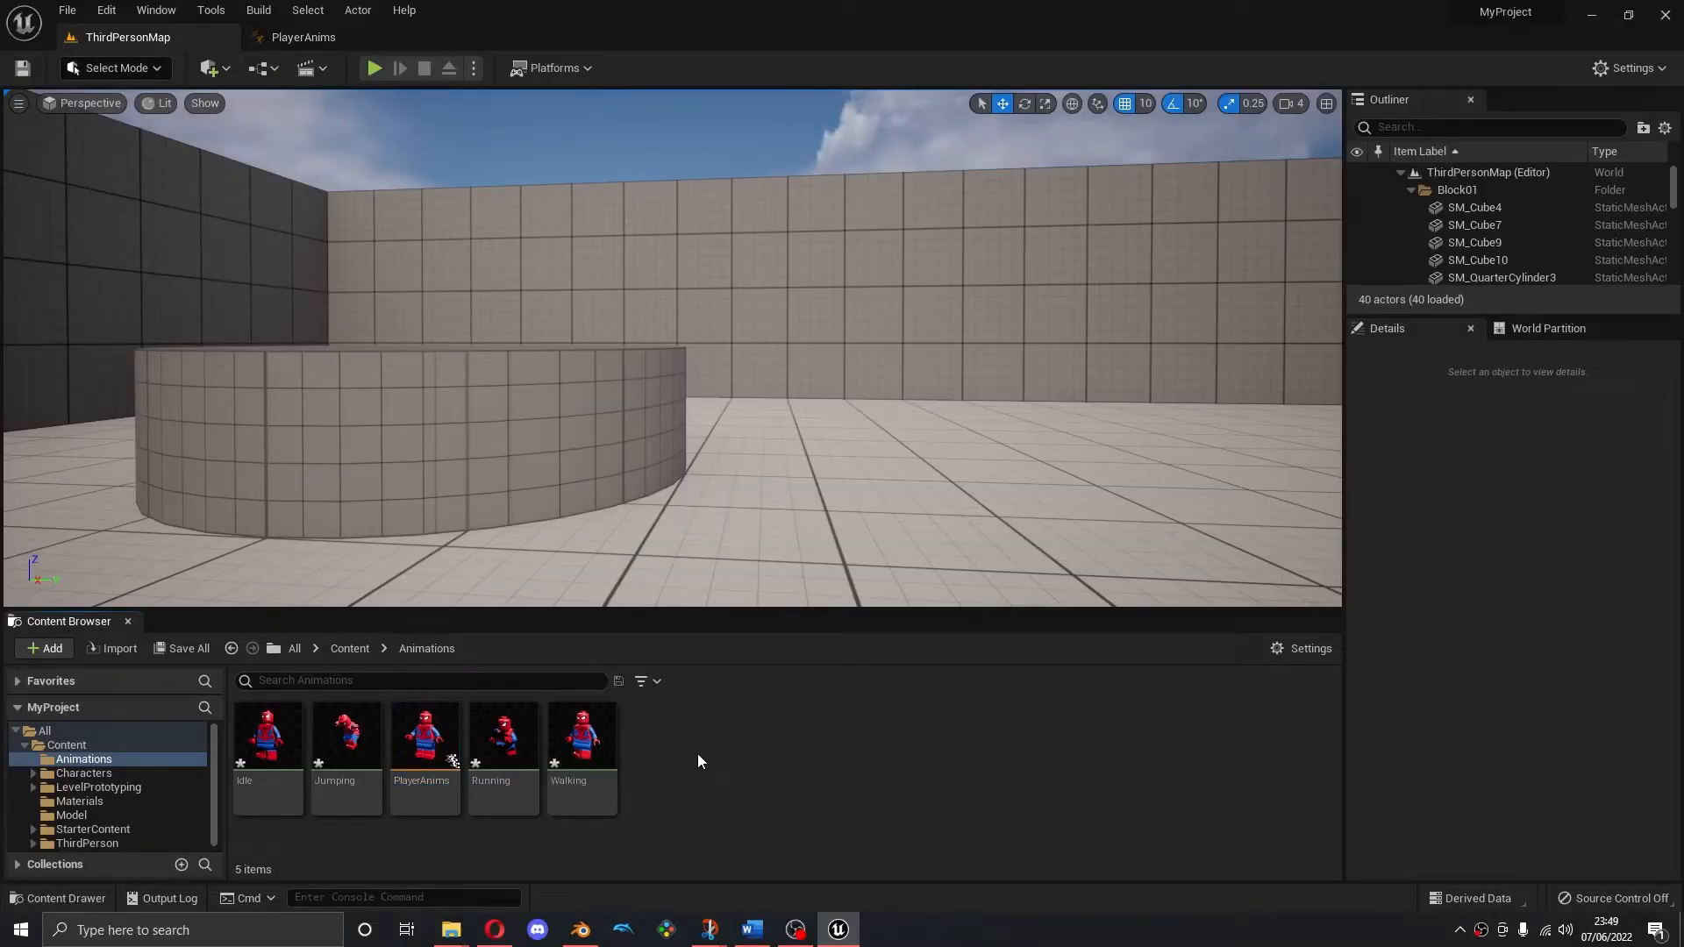
right_click(699, 759)
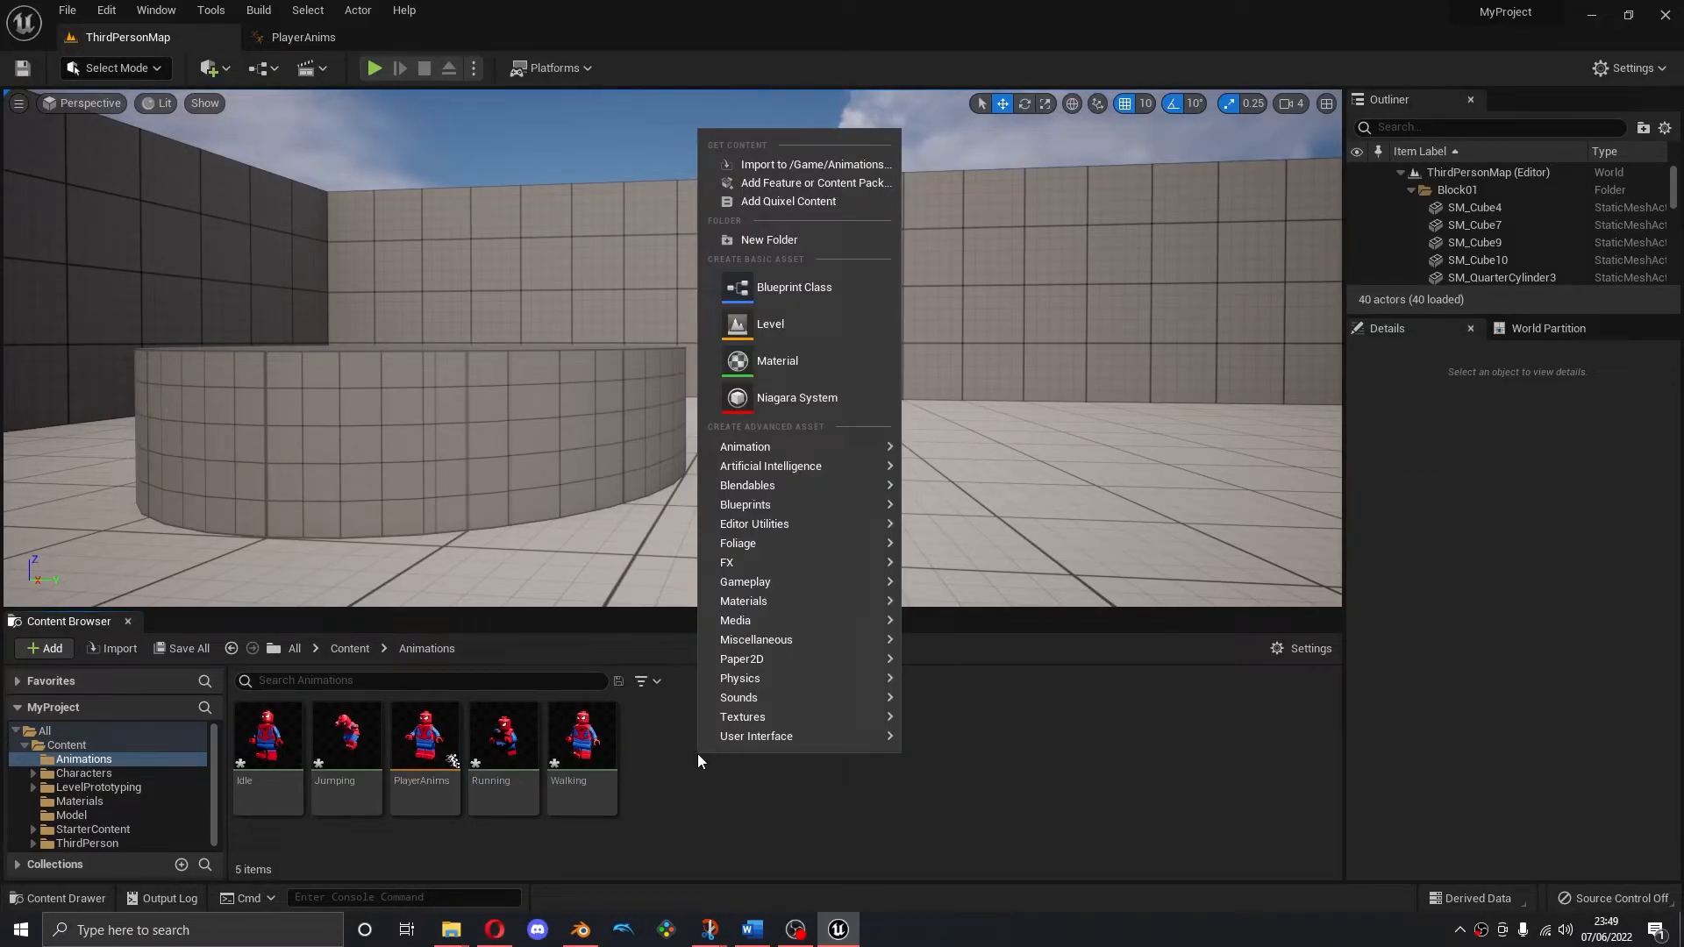
mouse_move(739, 678)
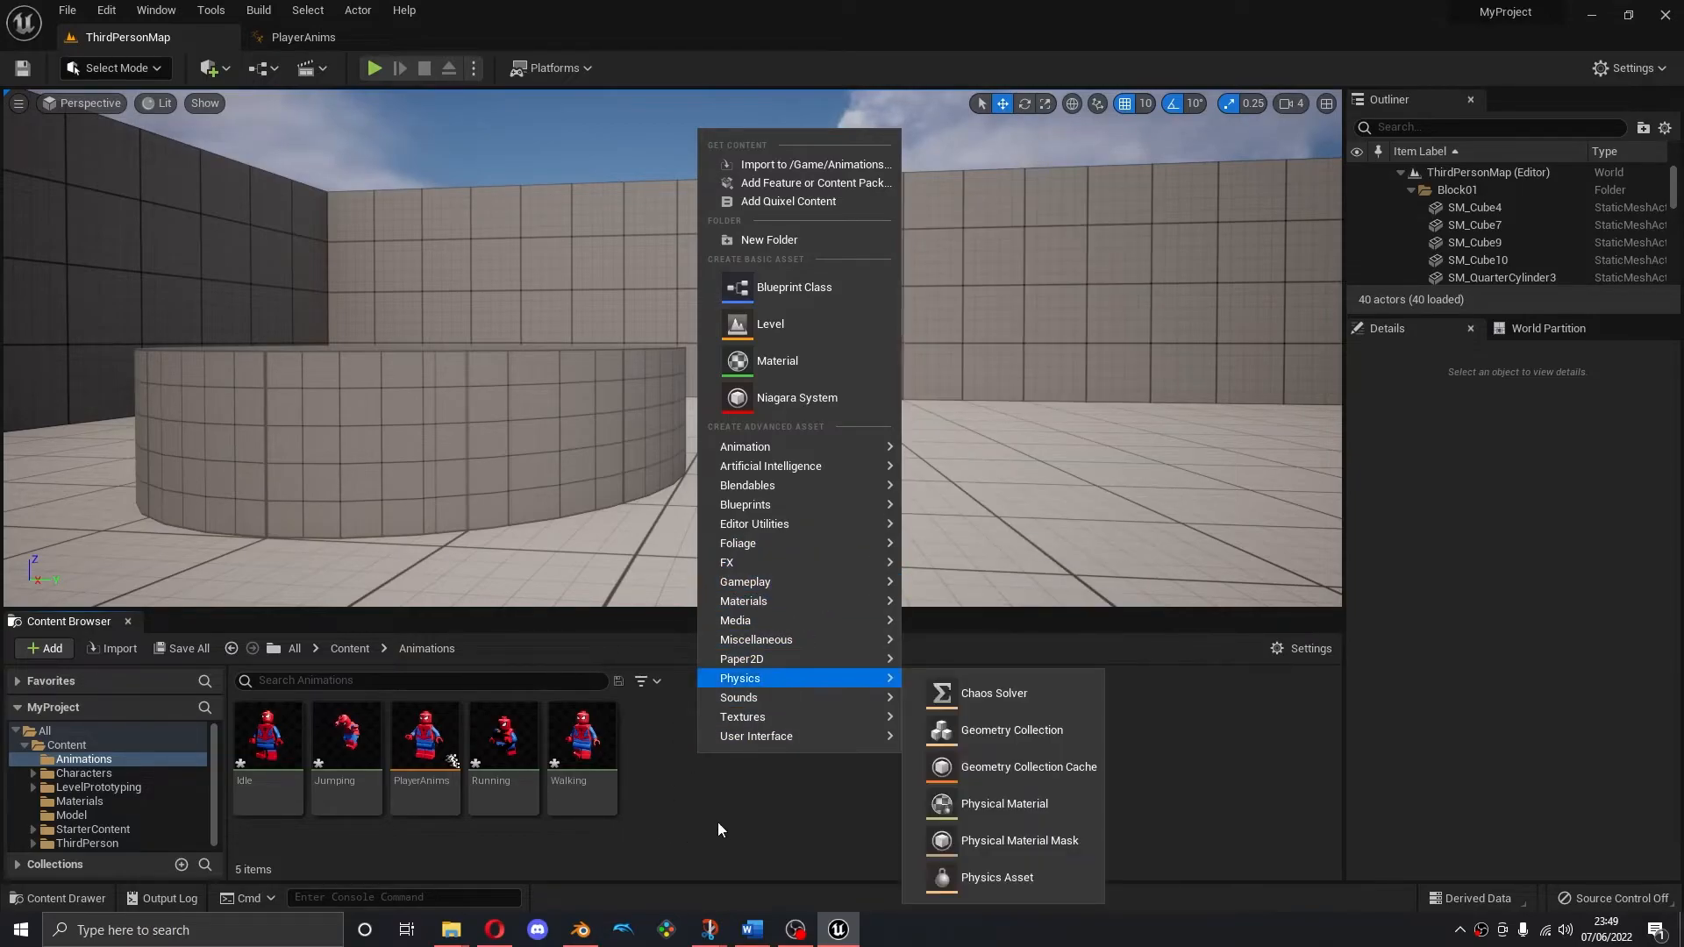
left_click(710, 830)
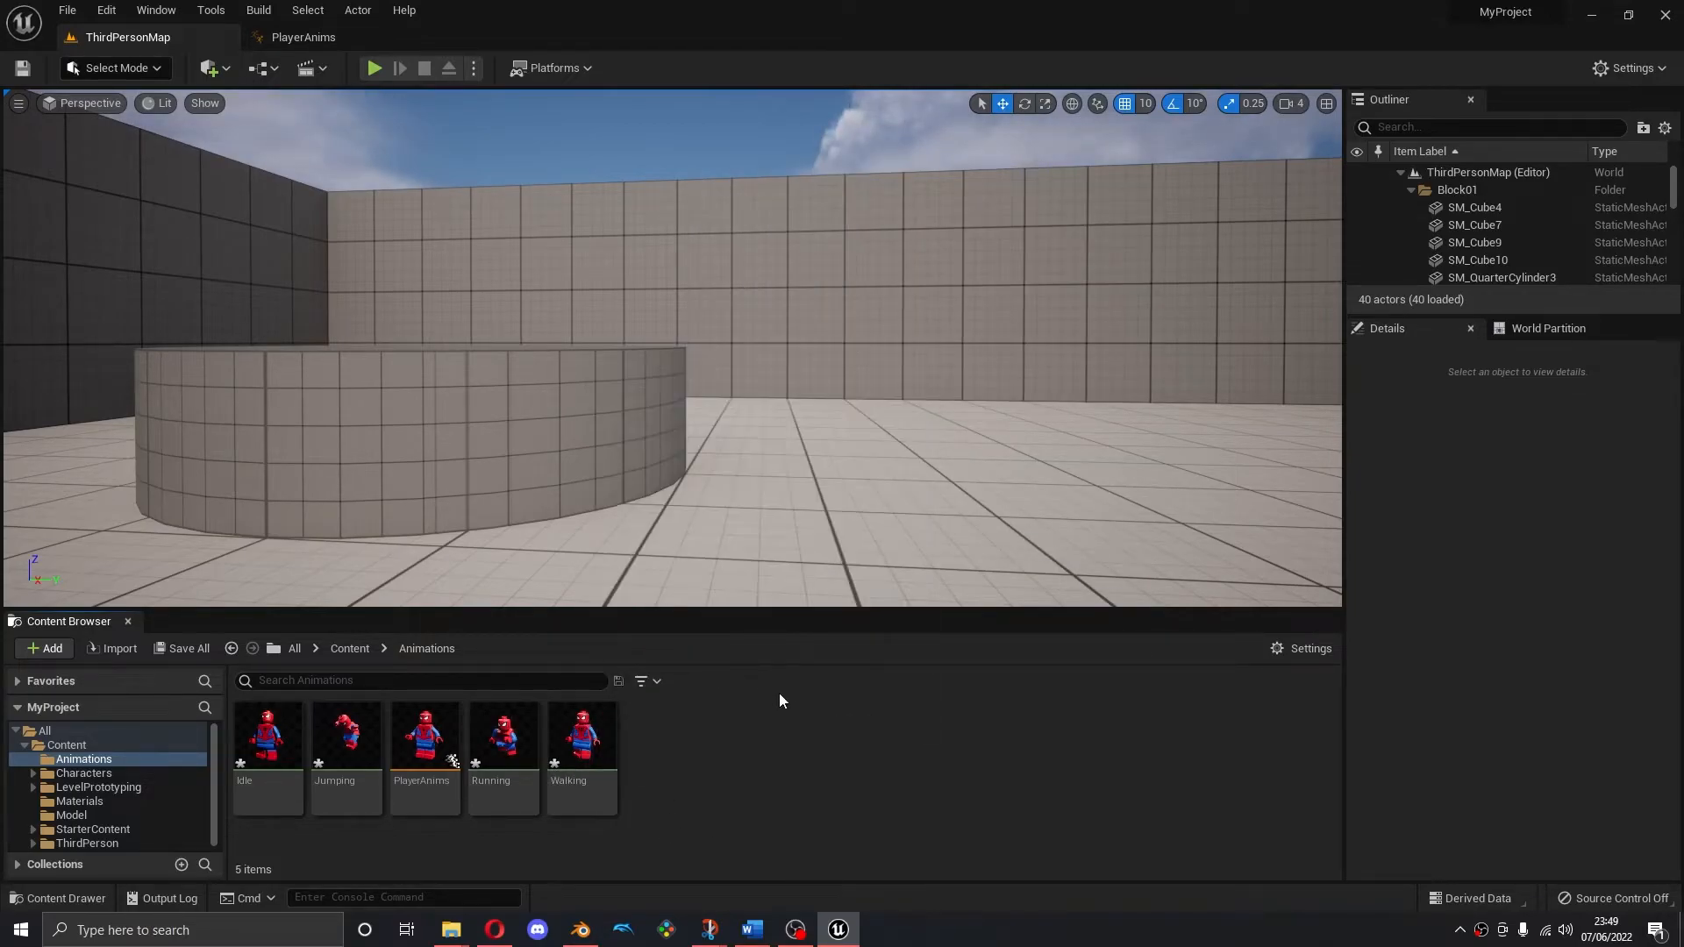
Create a Blend Space 1D using Player_Skeleton in the Animations folder and name it PlayerAnimsBS
right_click(682, 770)
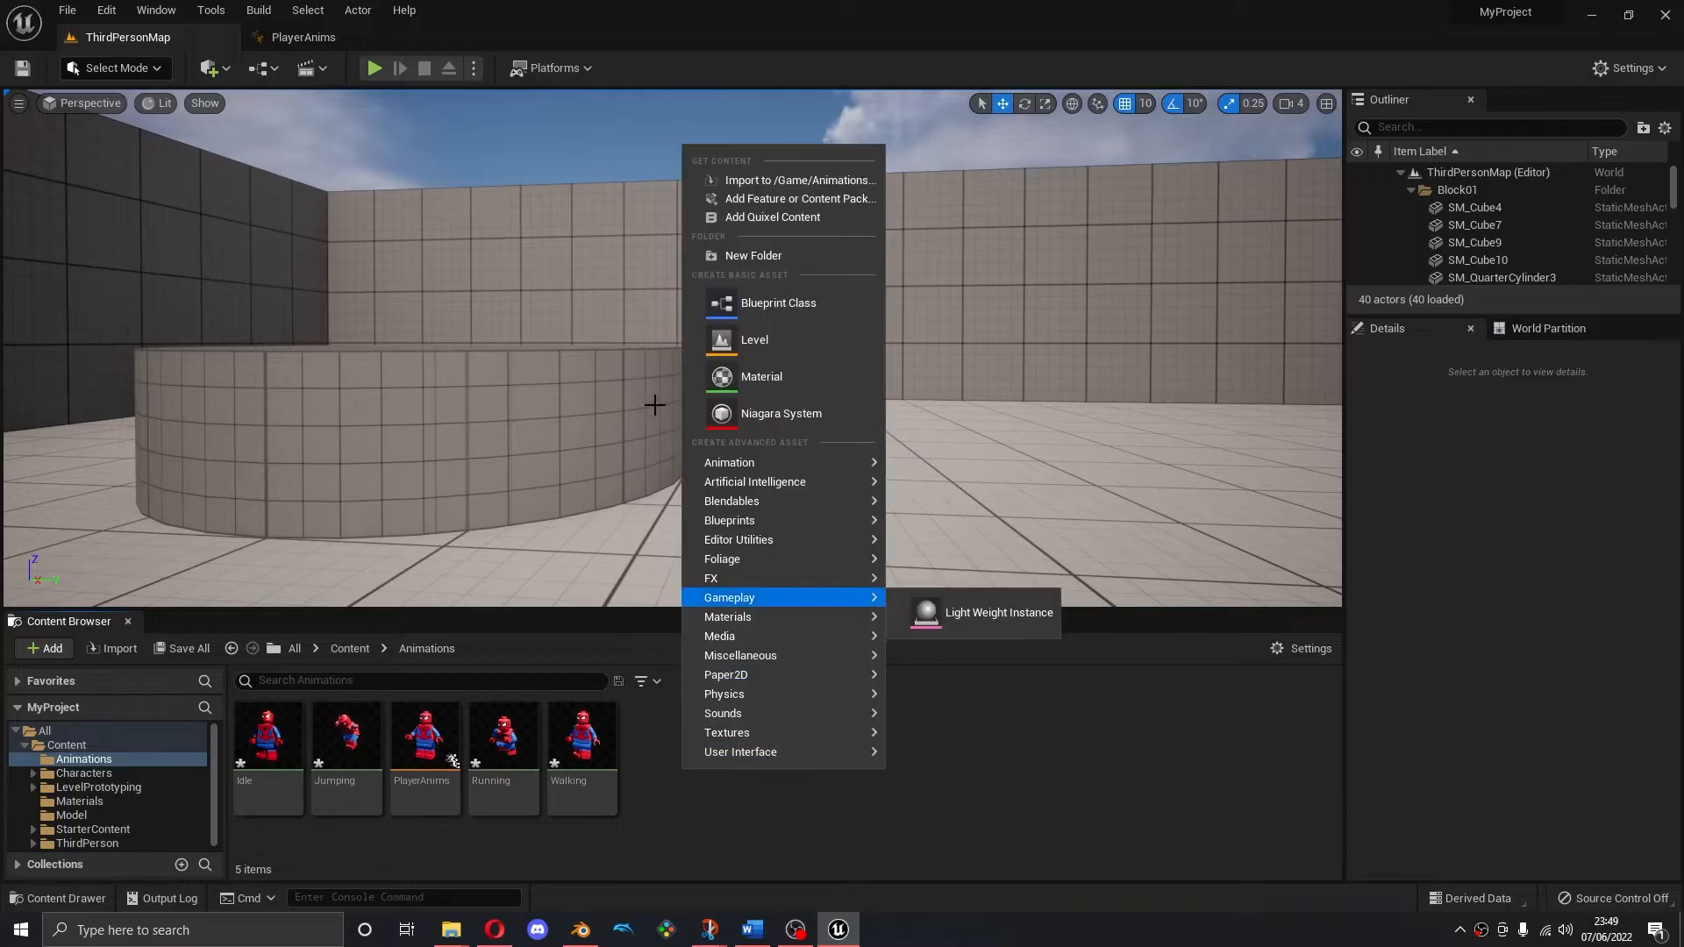
mouse_move(746, 465)
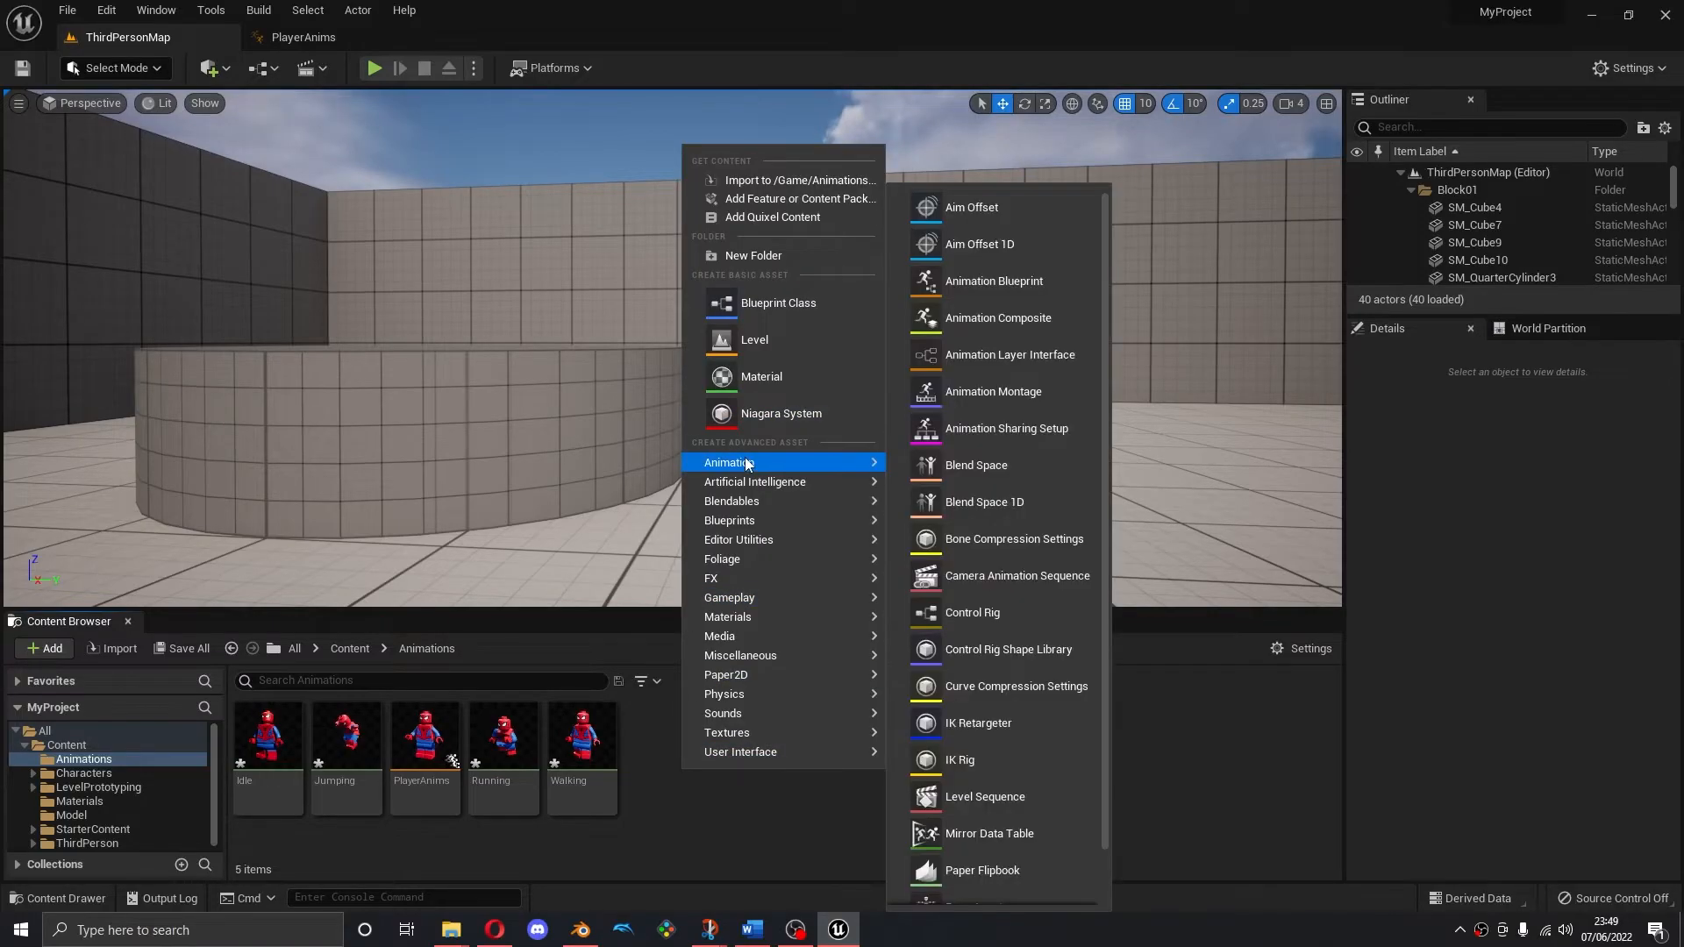
left_click(959, 507)
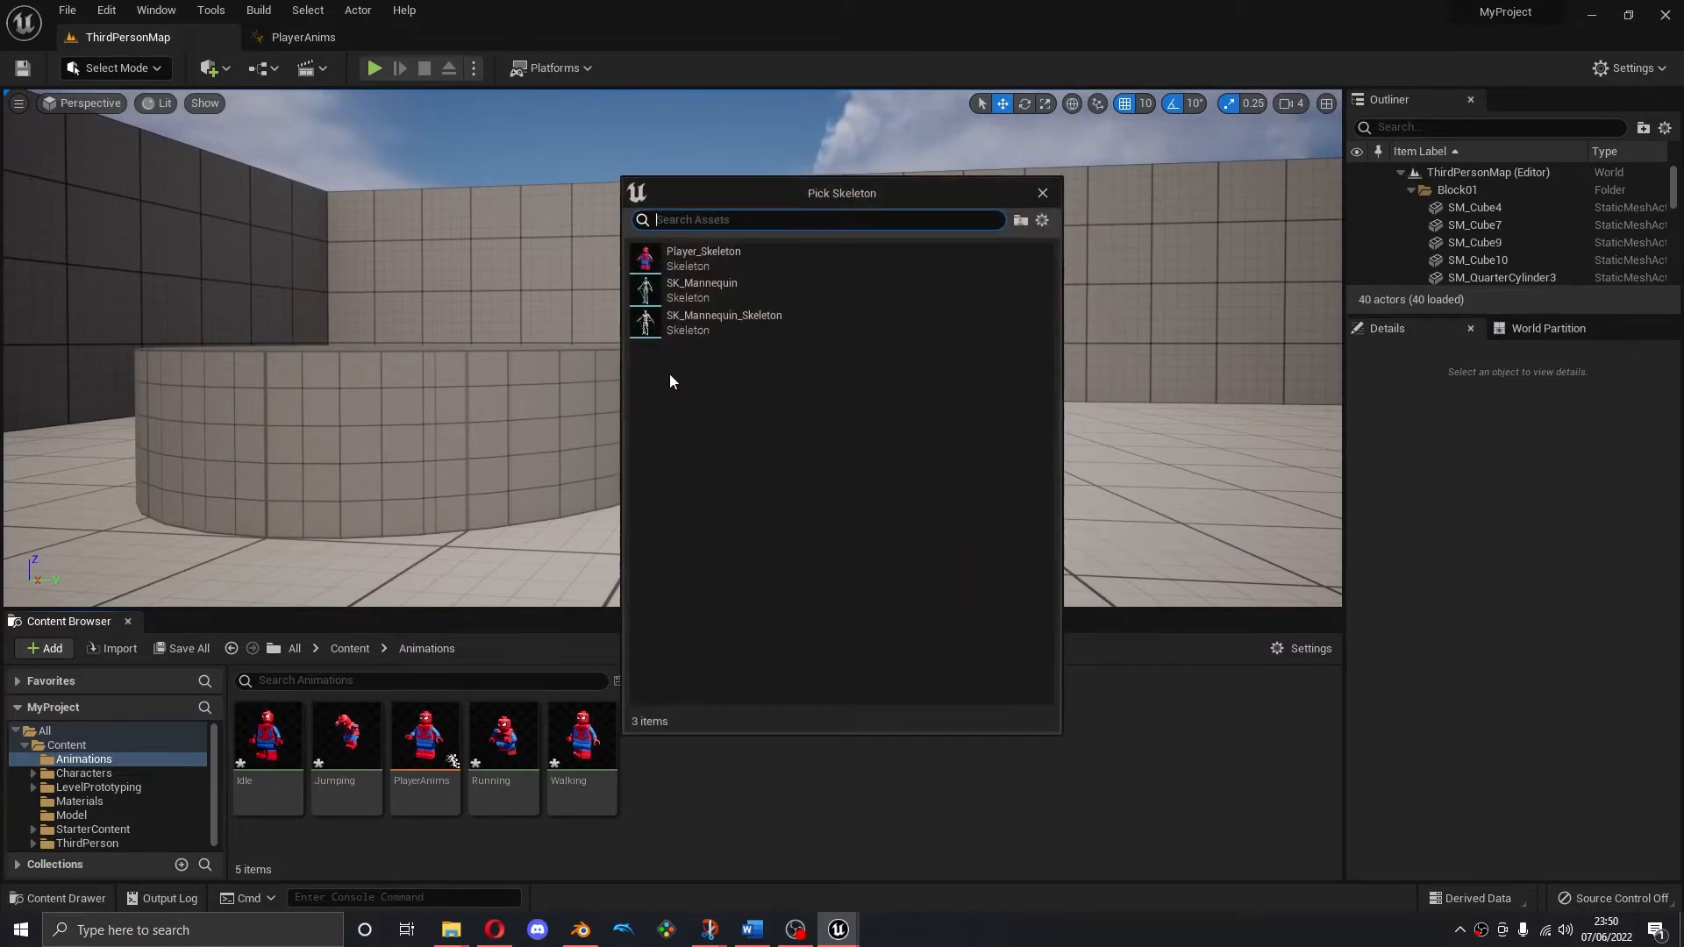
left_click(660, 267)
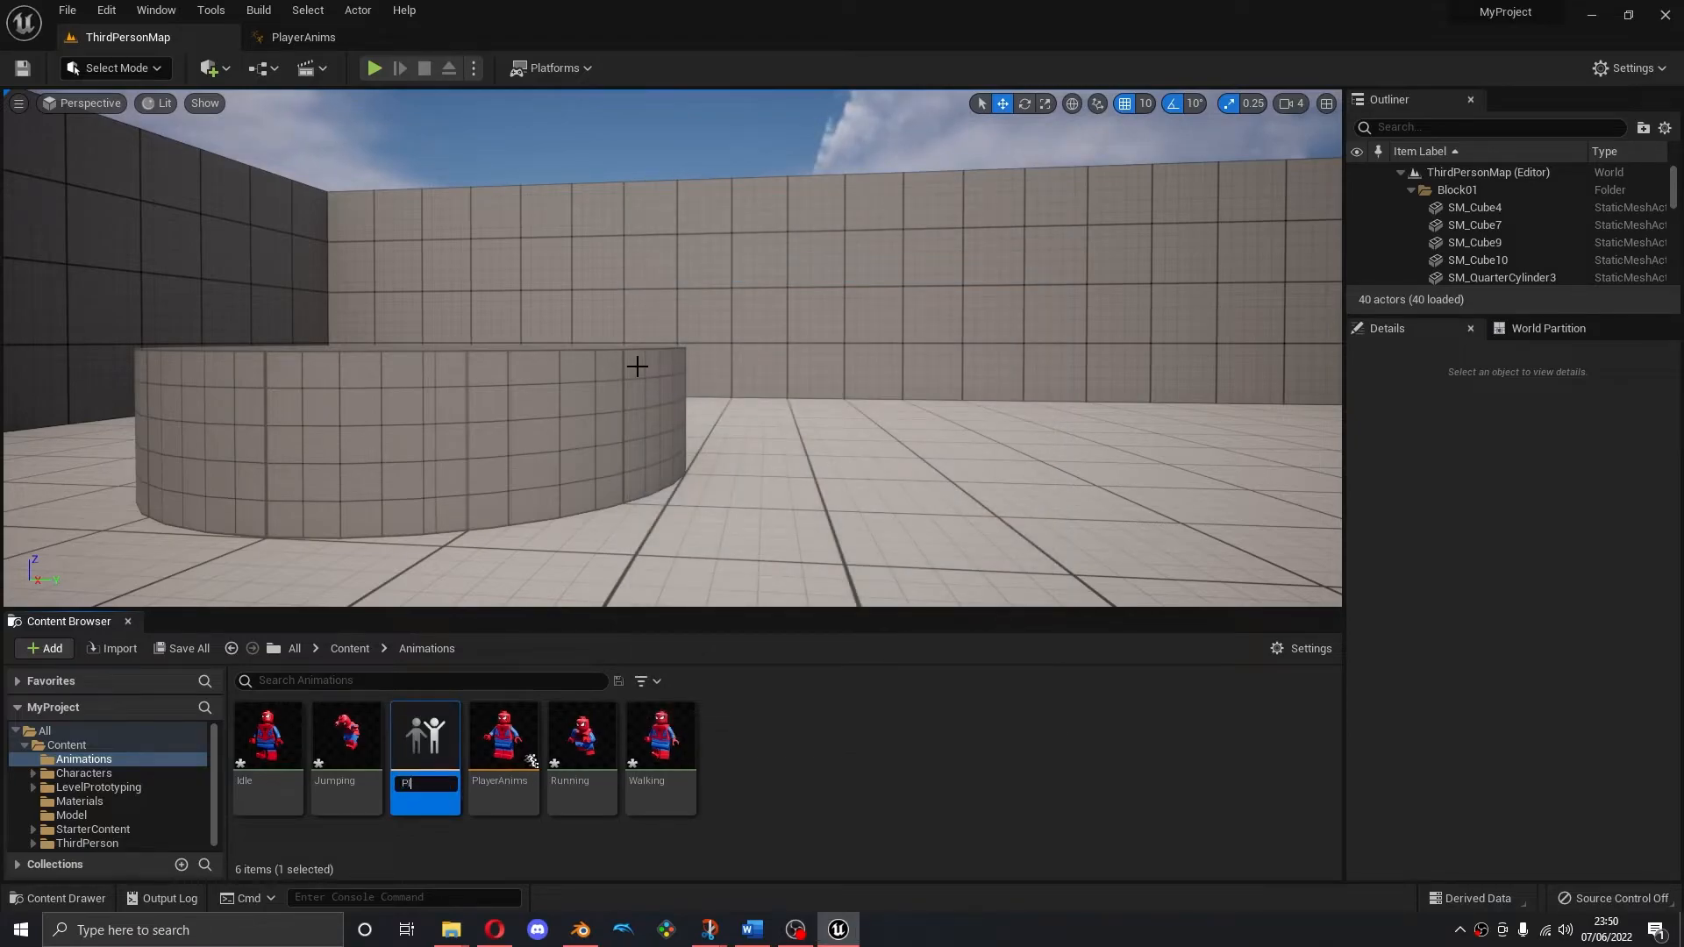
type("PlayerAnimsBS")
key("Return")
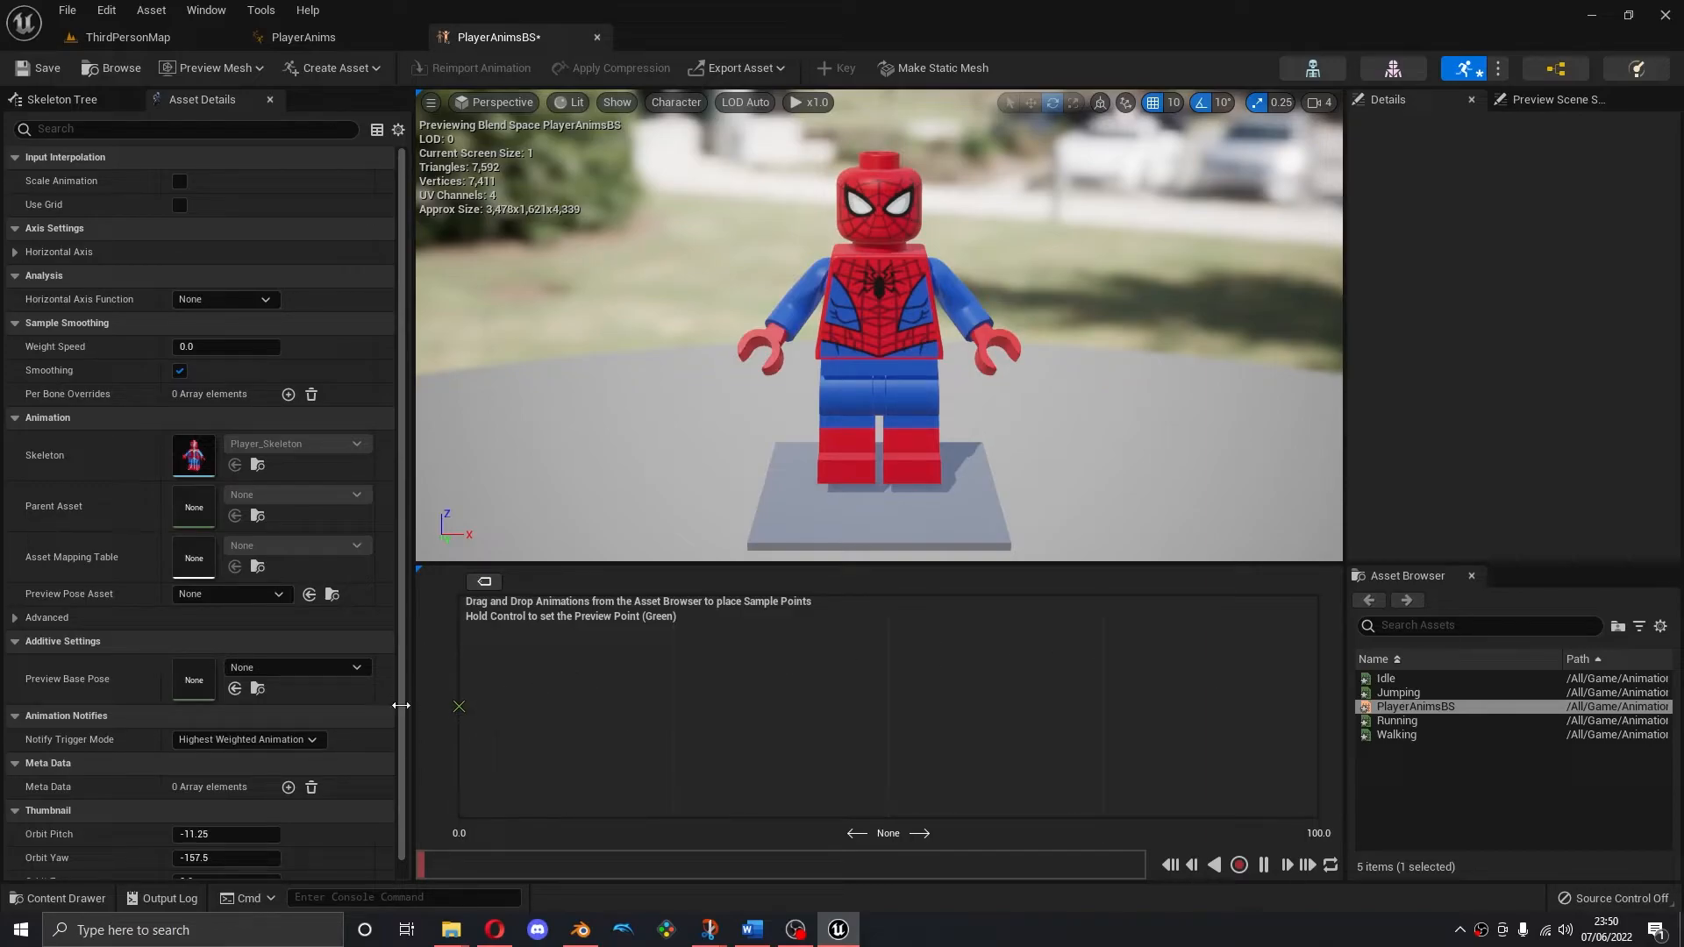
Name the blend space's horizontal axis Speed and set its maximum axis value to 600
left_click(14, 252)
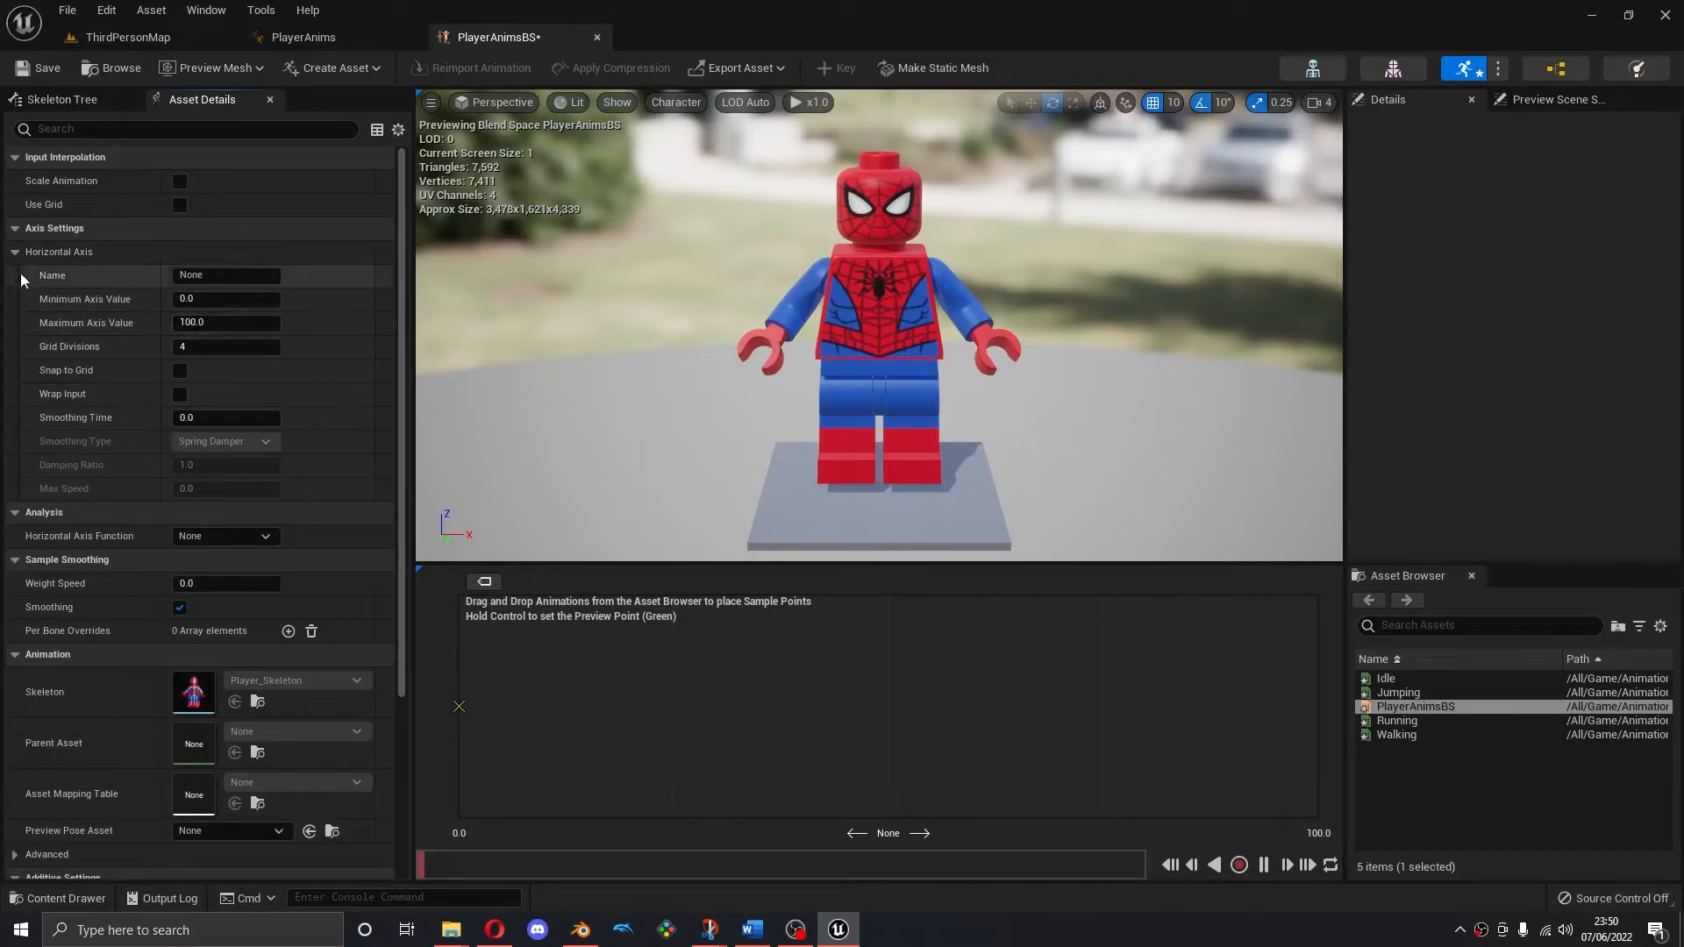
left_click(230, 276)
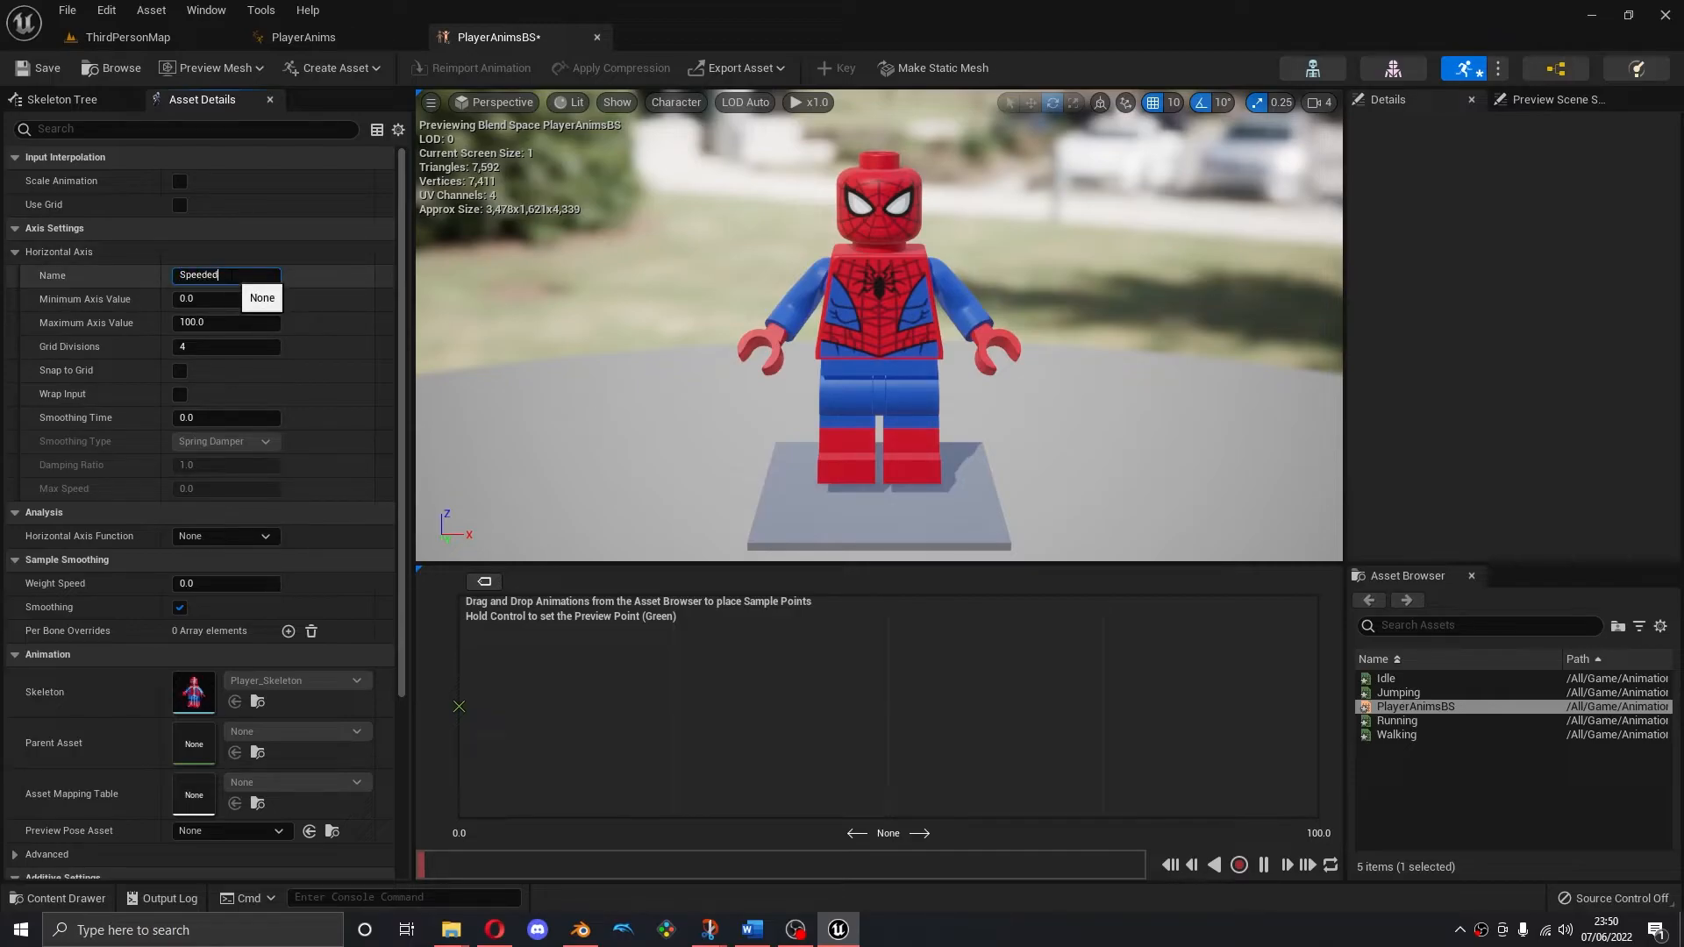
type("Speed")
key("Return")
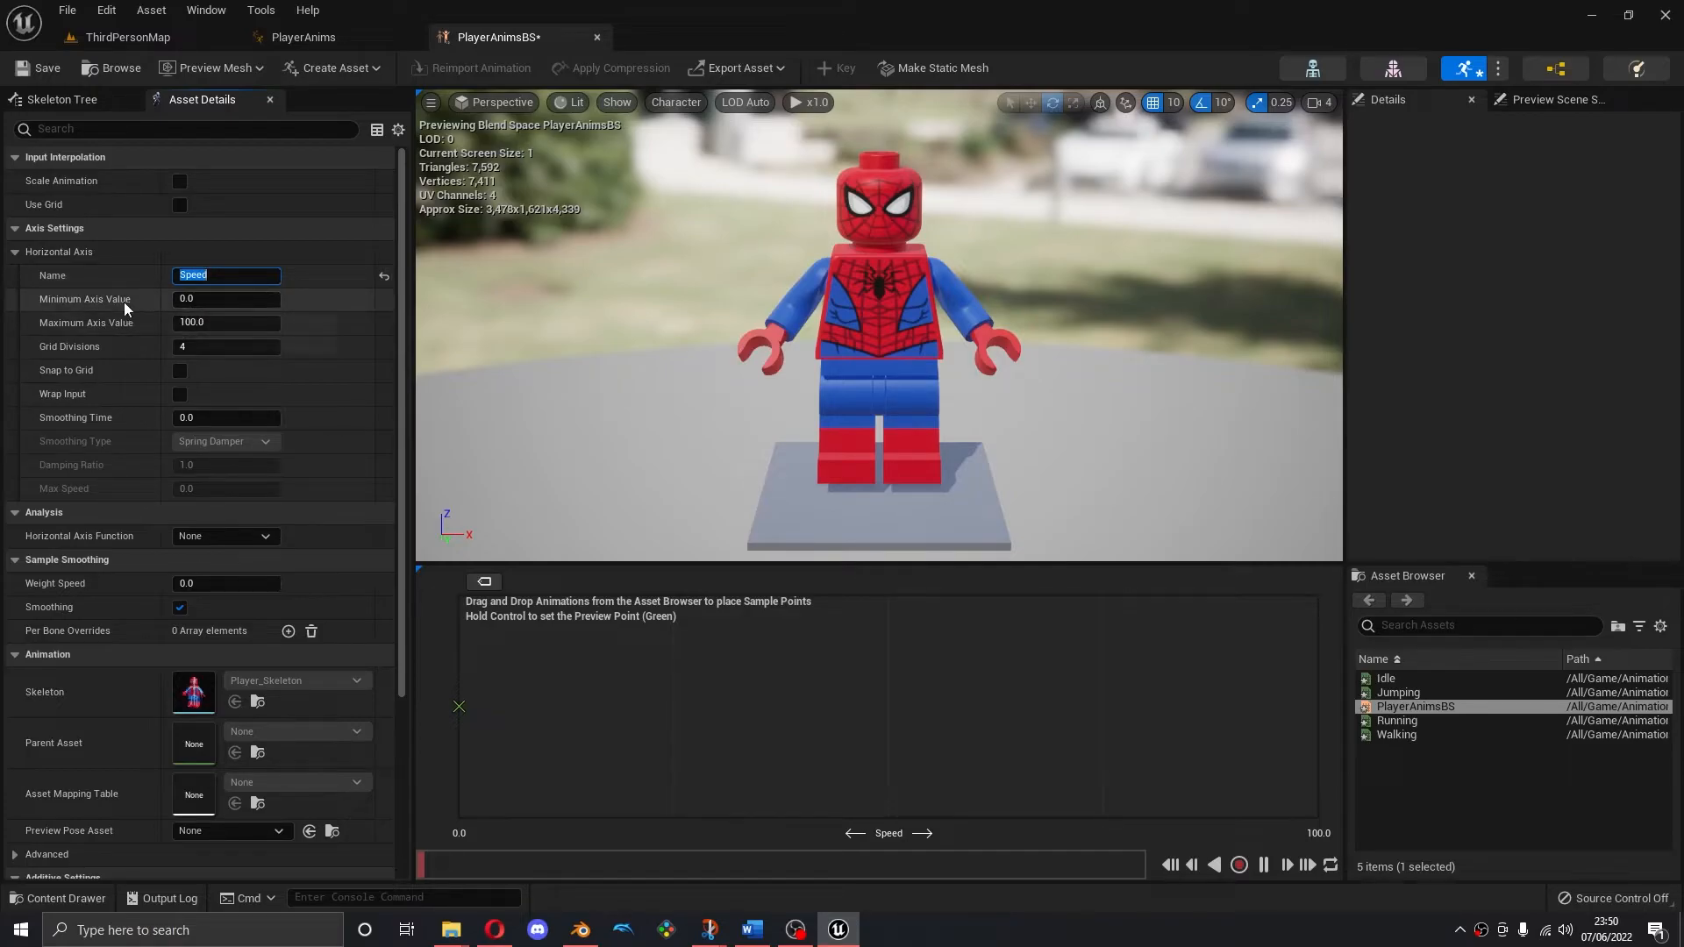
left_click(198, 323)
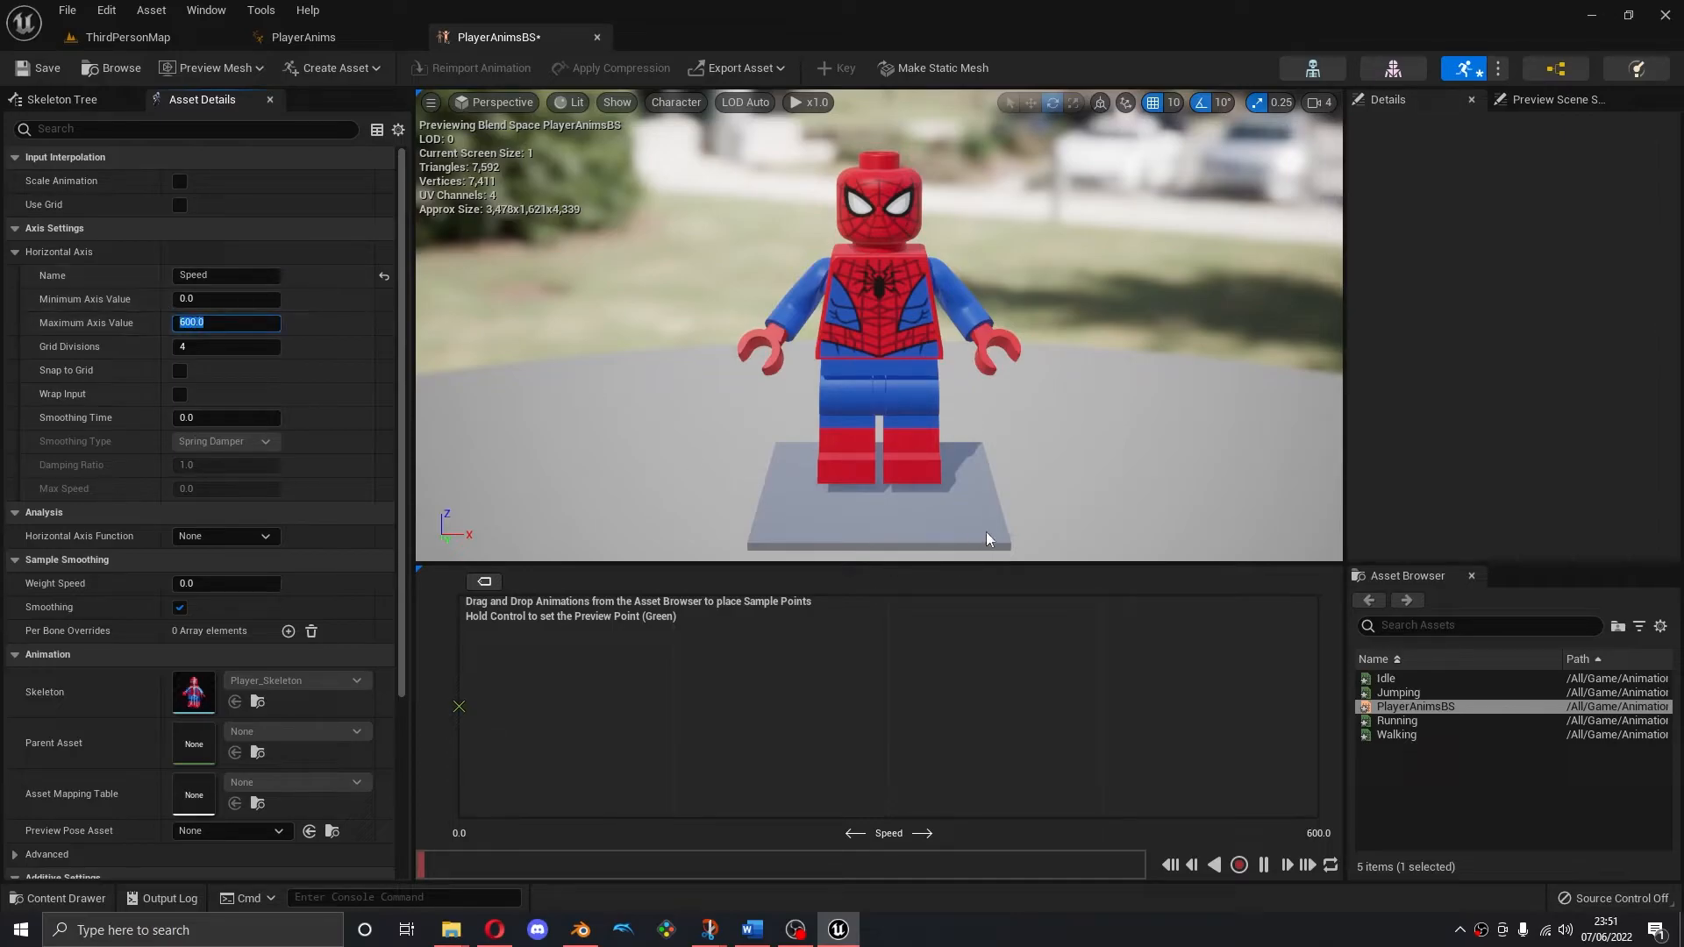
Look through the player's animation assets and preview the Idle animation at about frame 26
left_click(1394, 680)
left_click(1401, 693)
left_click(1406, 722)
left_click(1406, 736)
left_click(1405, 693)
mouse_move(1399, 693)
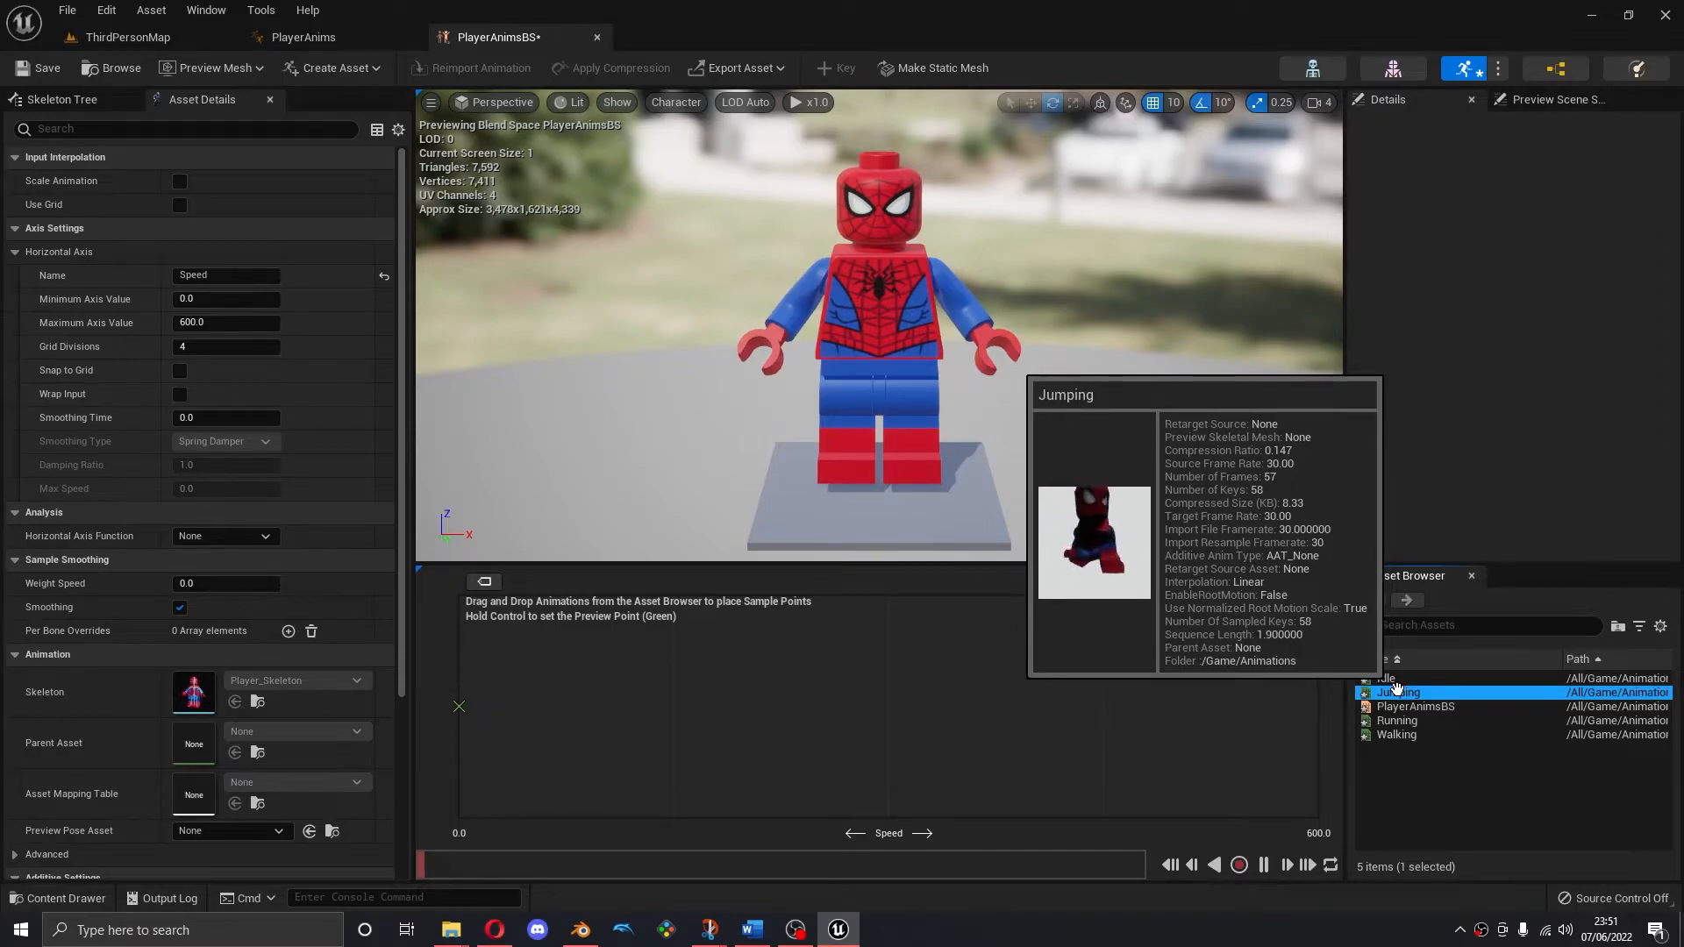
left_click(1383, 683)
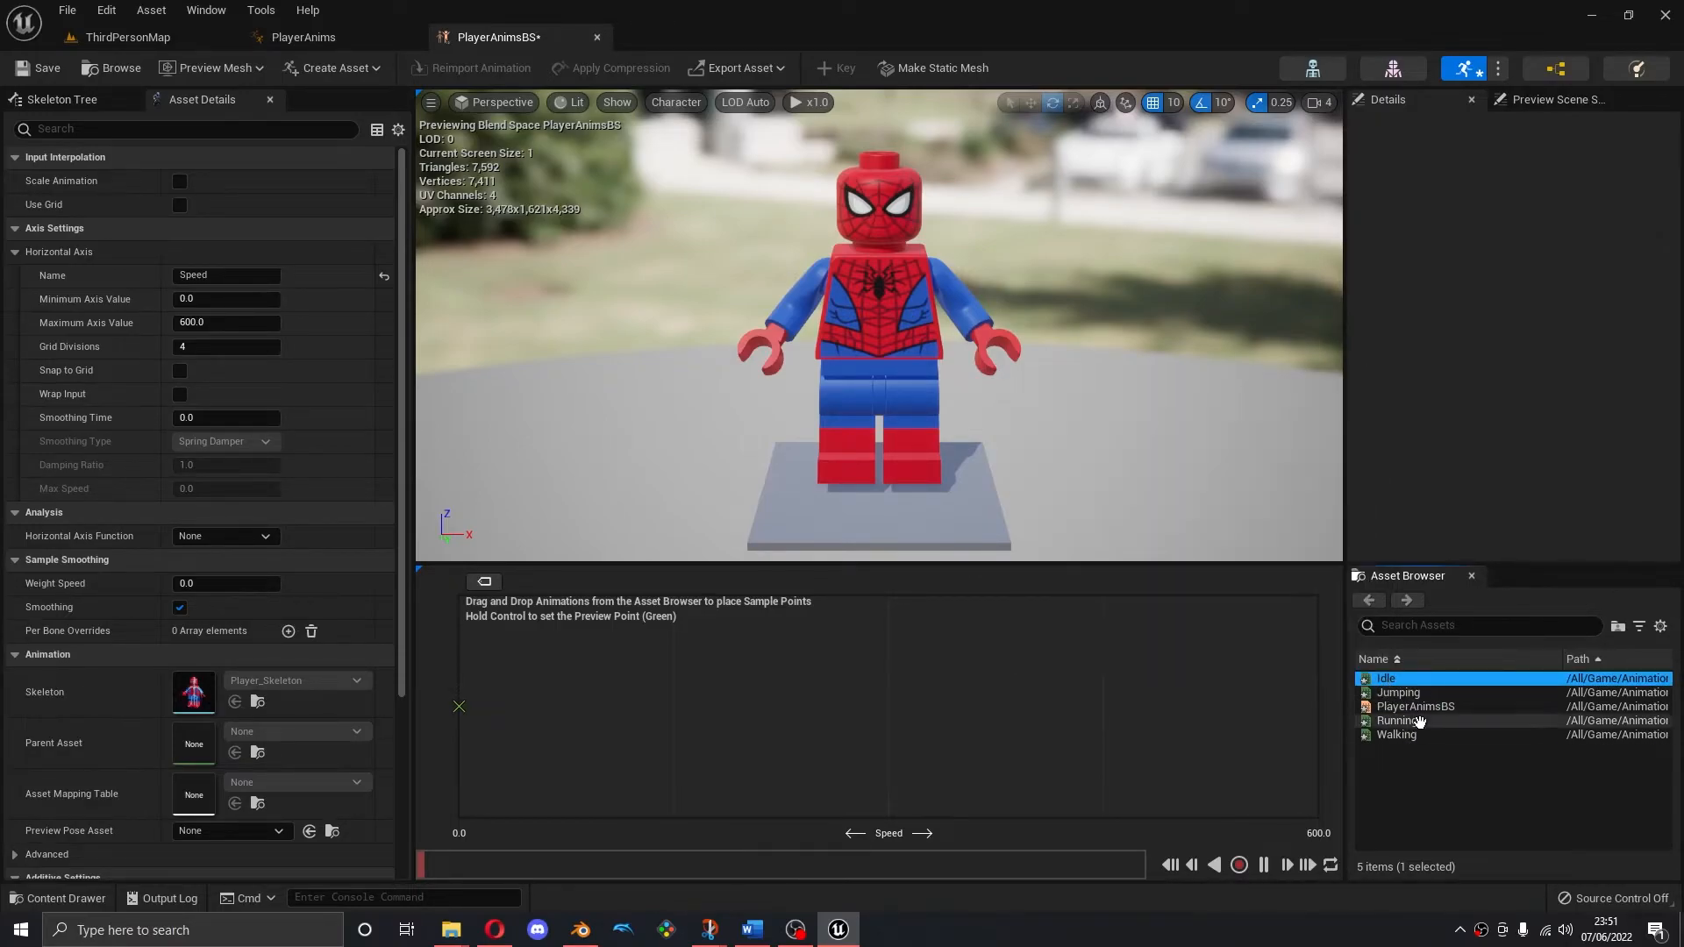
double_click(1389, 681)
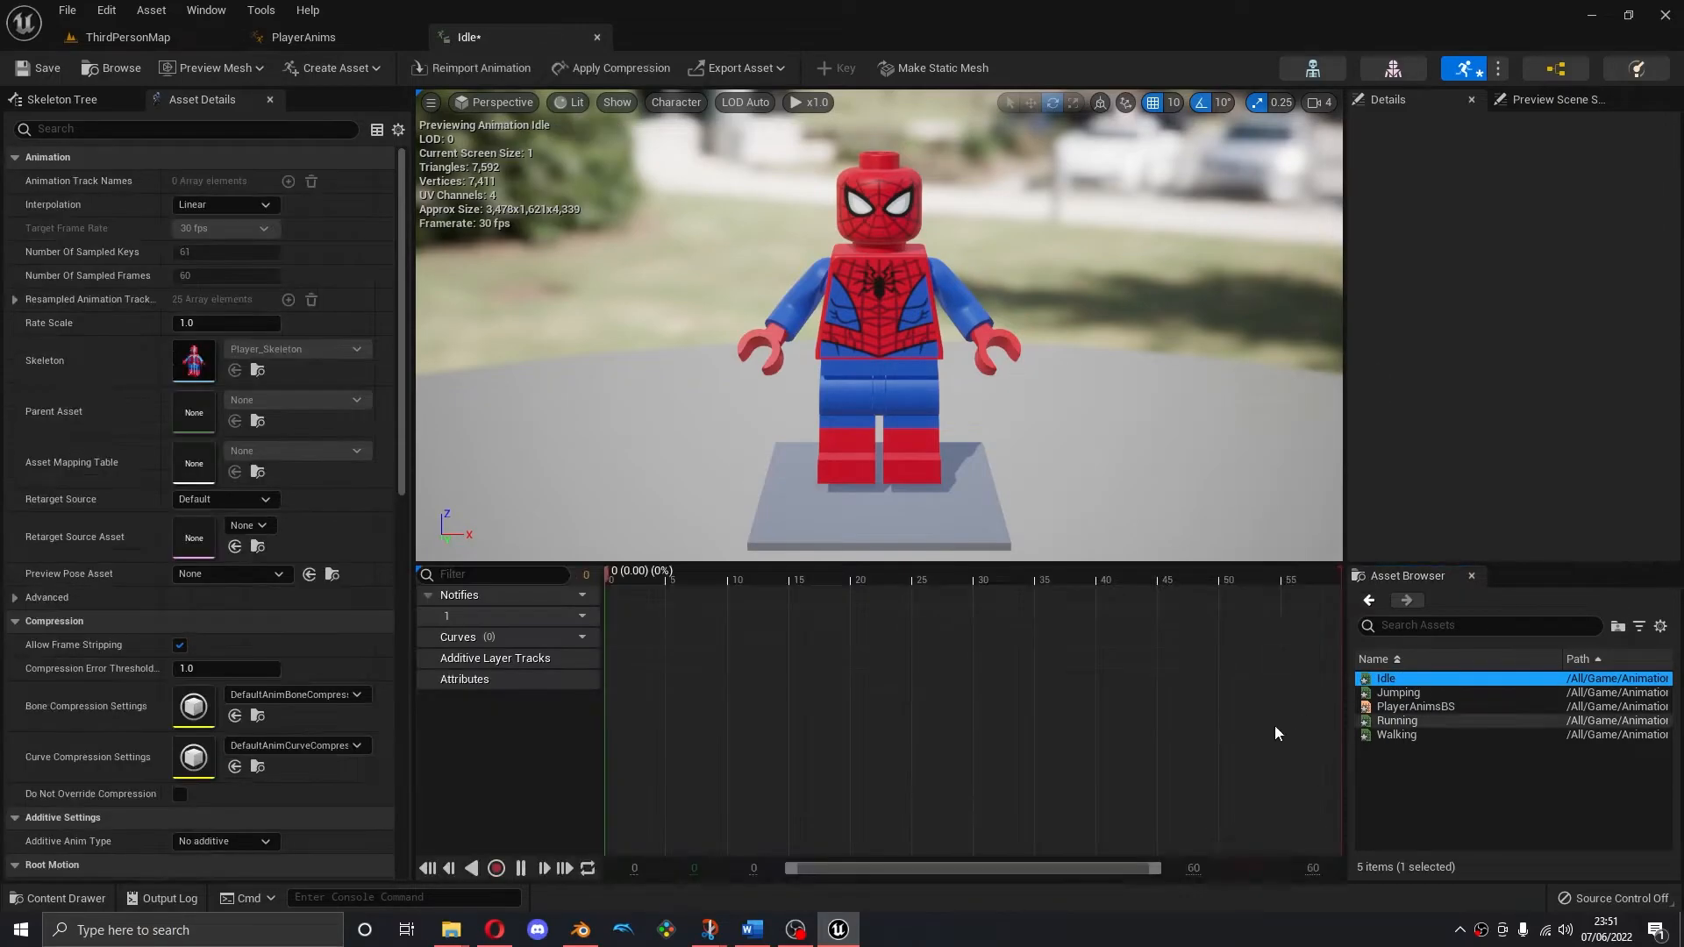
left_click(928, 718)
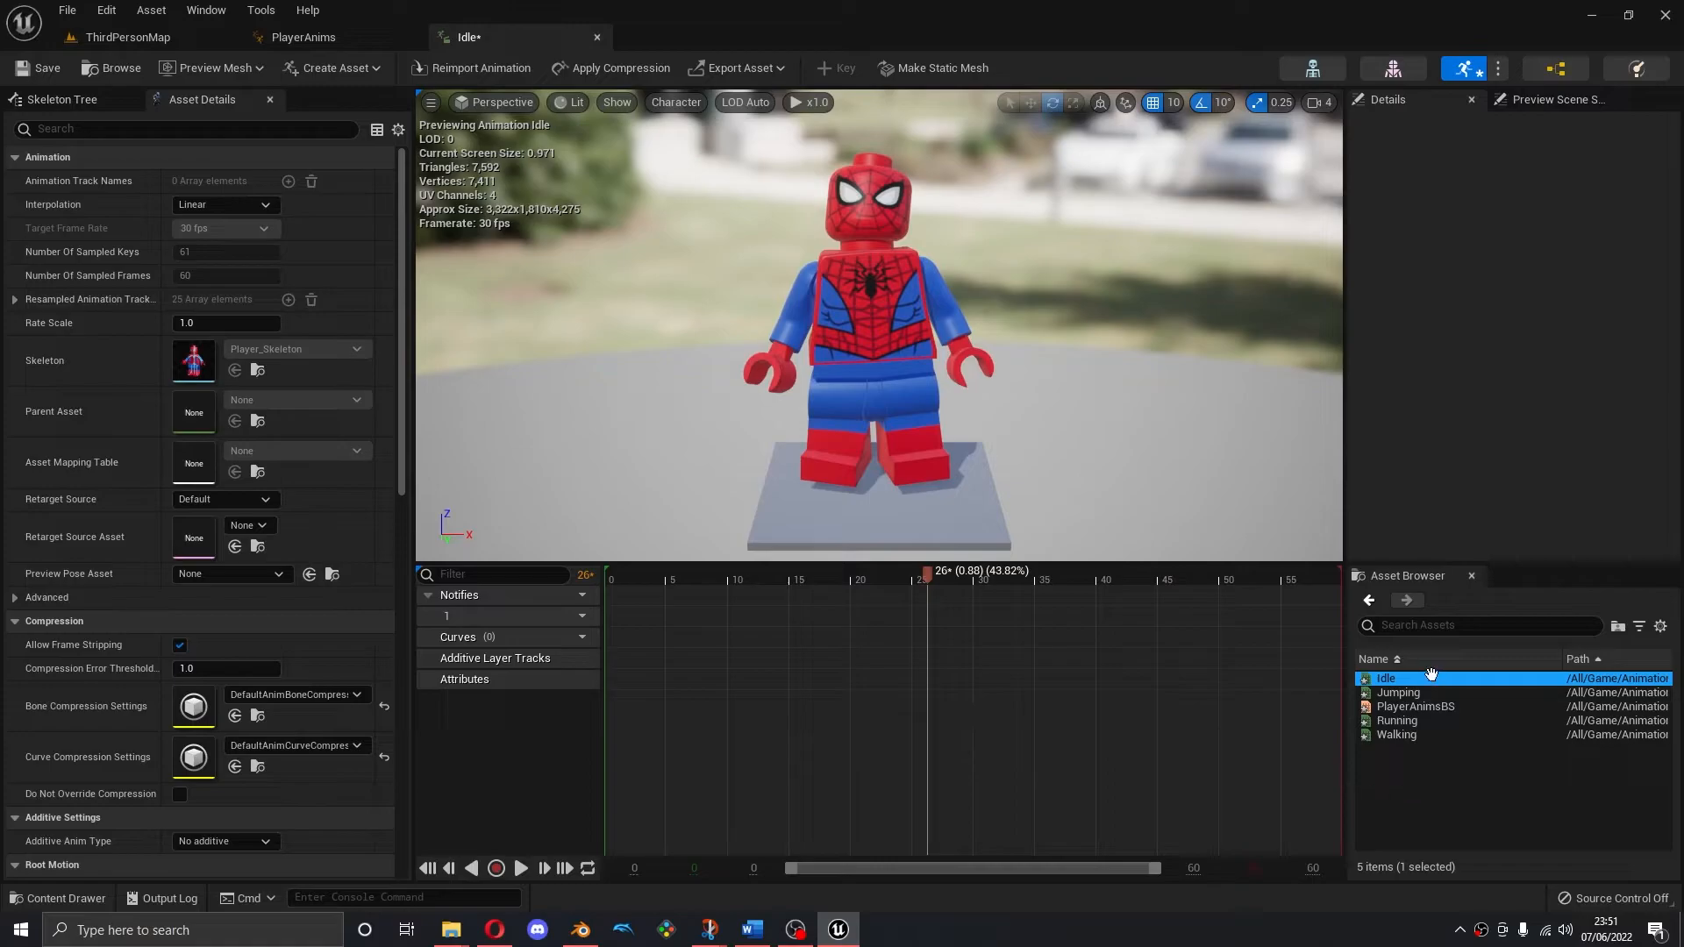
Reopen PlayerAnimsBS and add the Idle animation as a sample point at about Speed 301
double_click(1410, 717)
double_click(1413, 708)
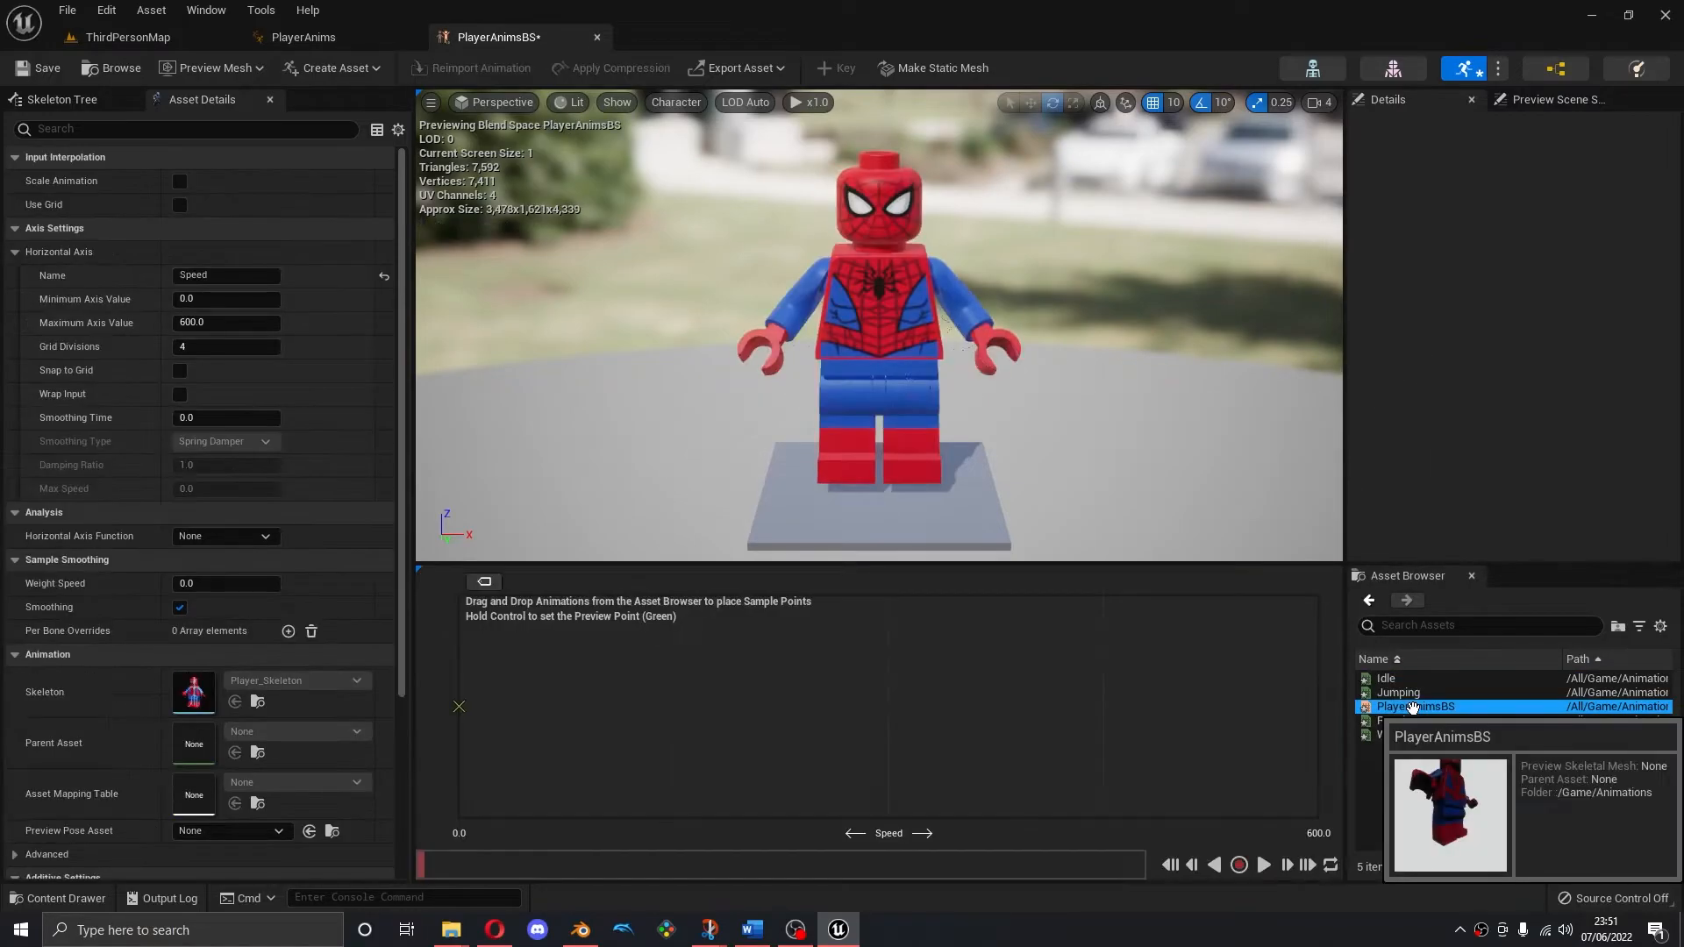
left_click_drag(1386, 679, 891, 702)
left_click(889, 703)
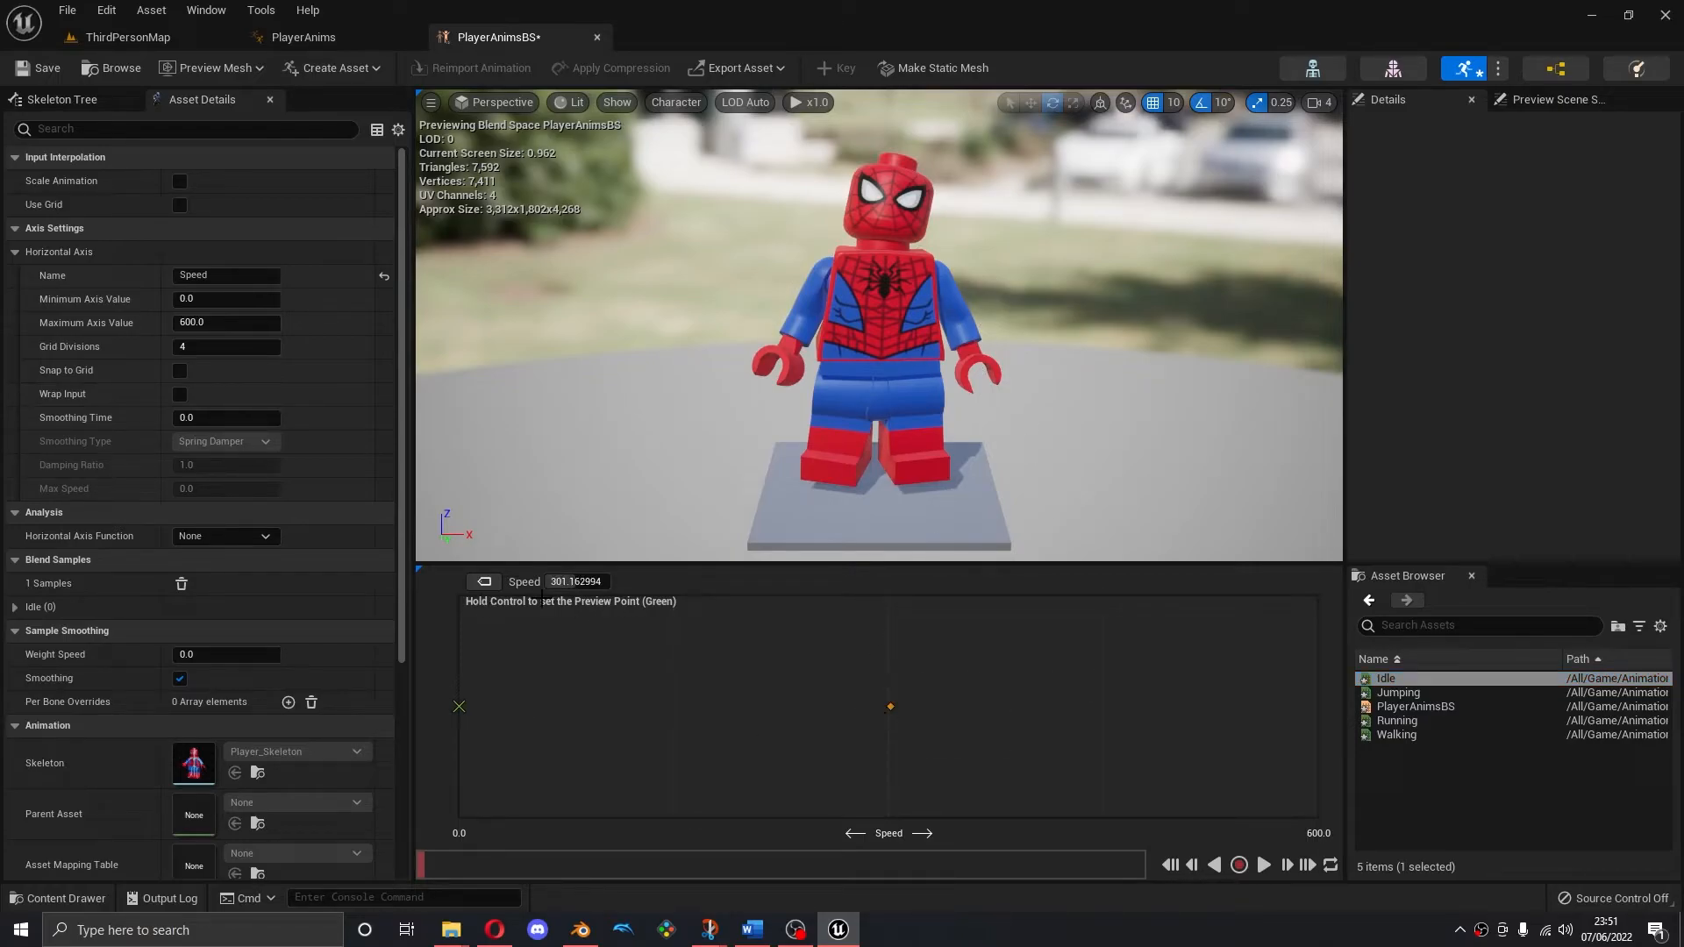
Move the Idle sample along the Speed axis and snap it to the grid division at 150
left_click_drag(890, 705, 817, 704)
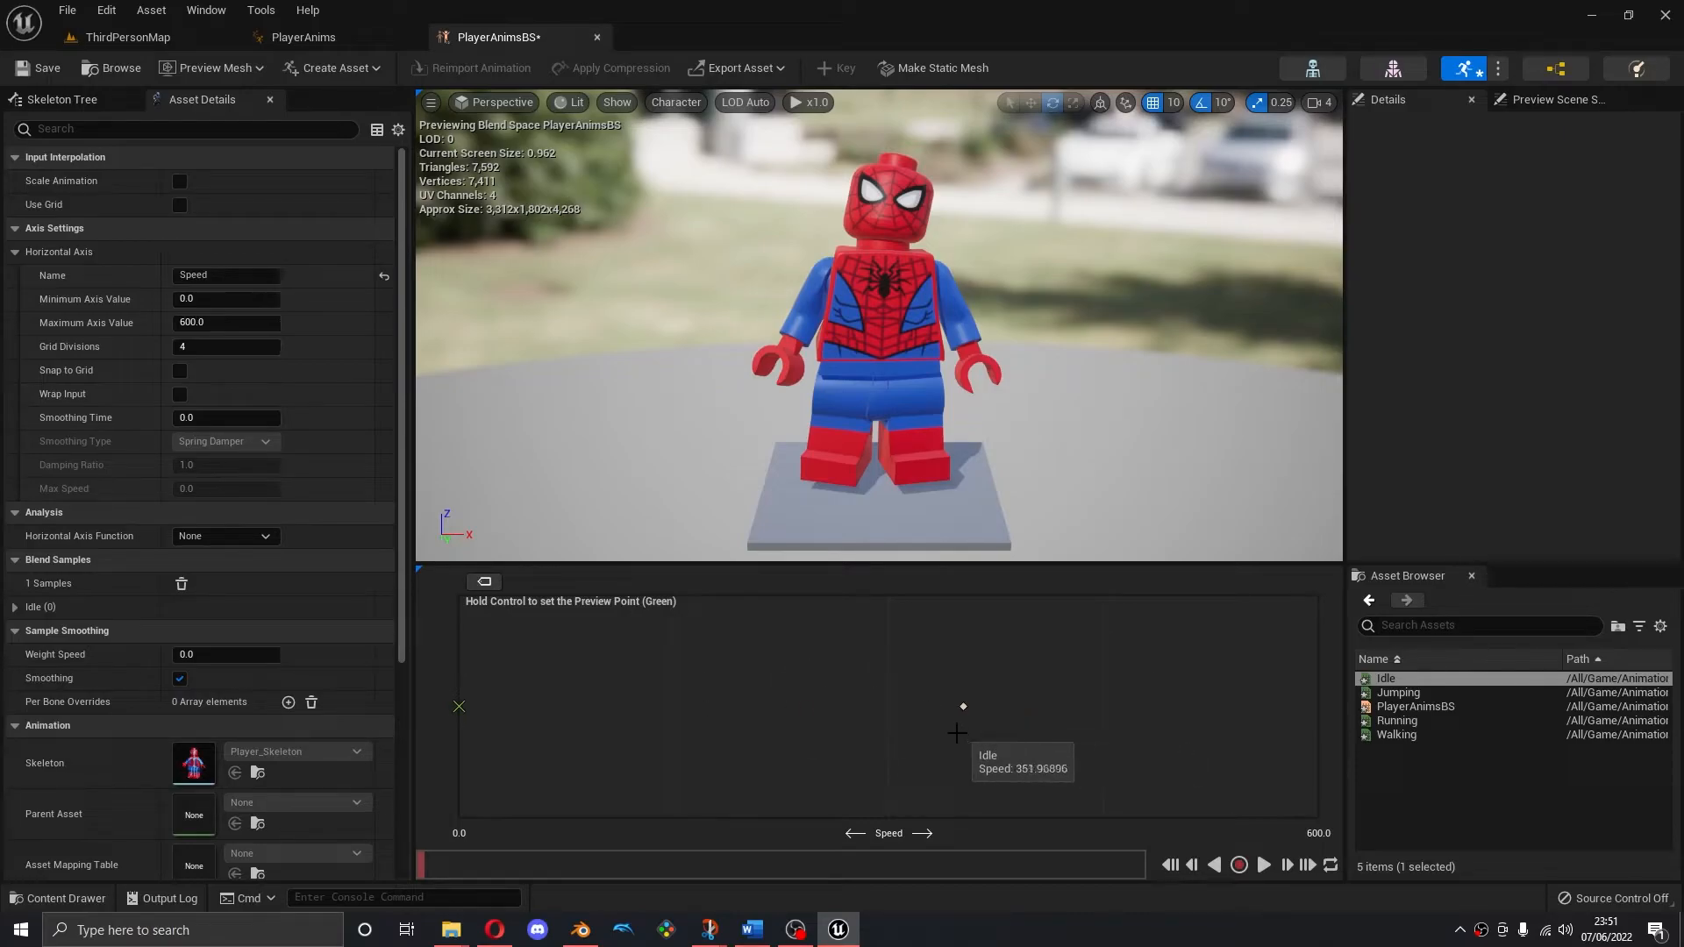
left_click_drag(621, 721, 981, 707)
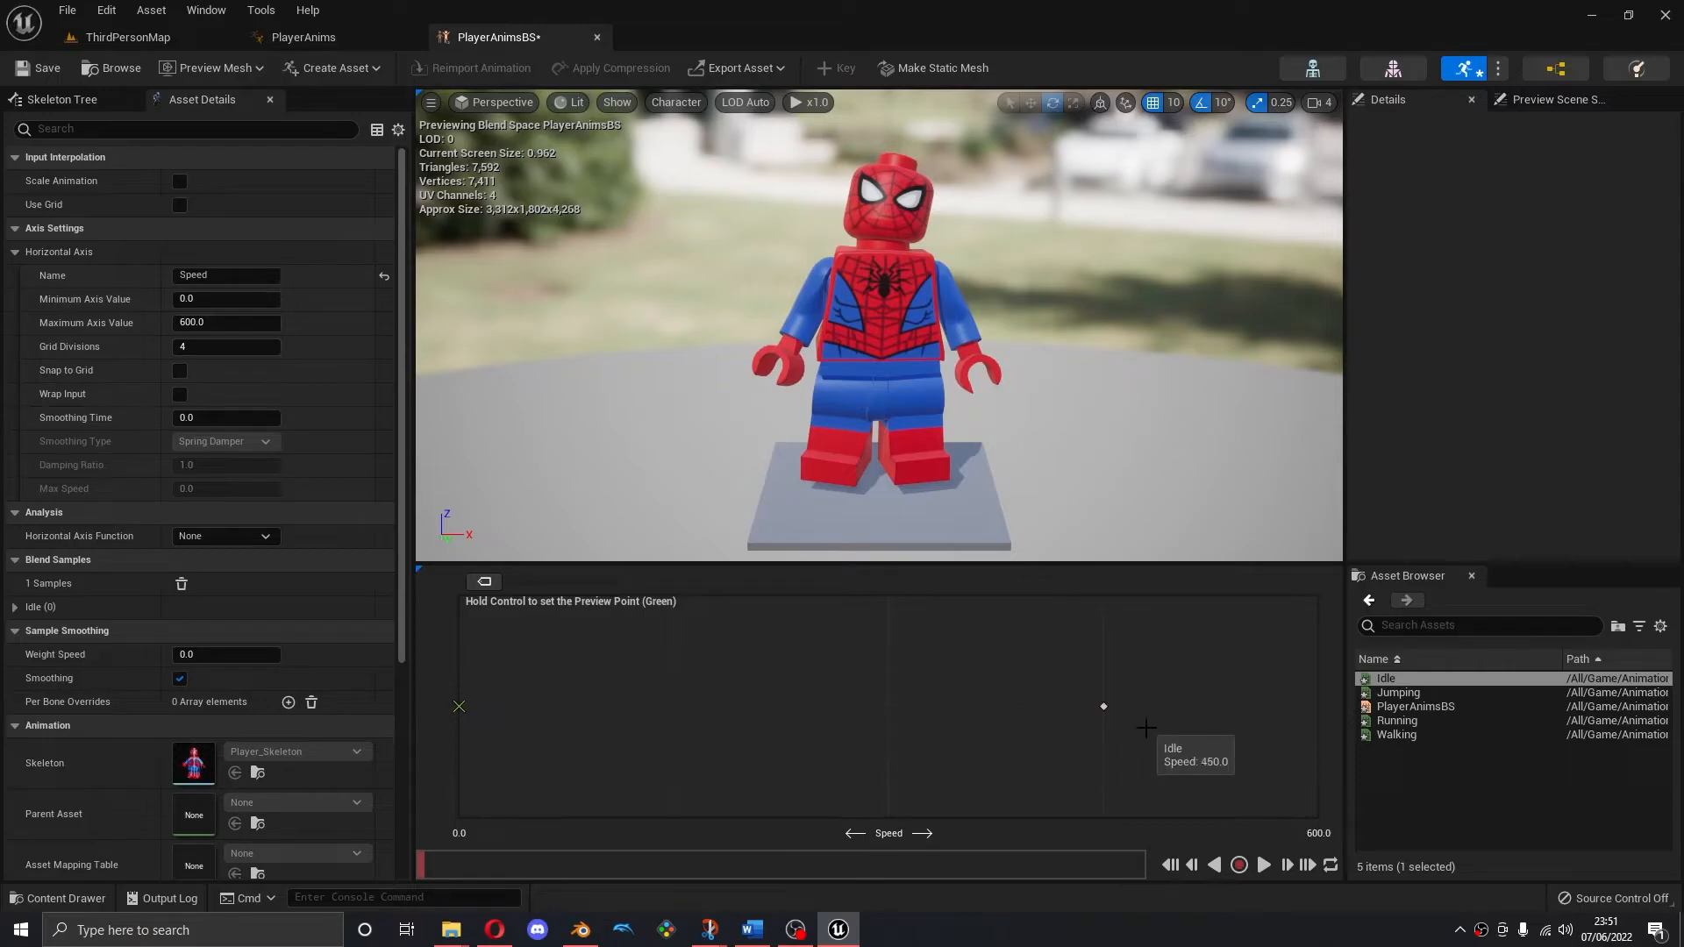
left_click_drag(758, 731, 655, 698, "shift")
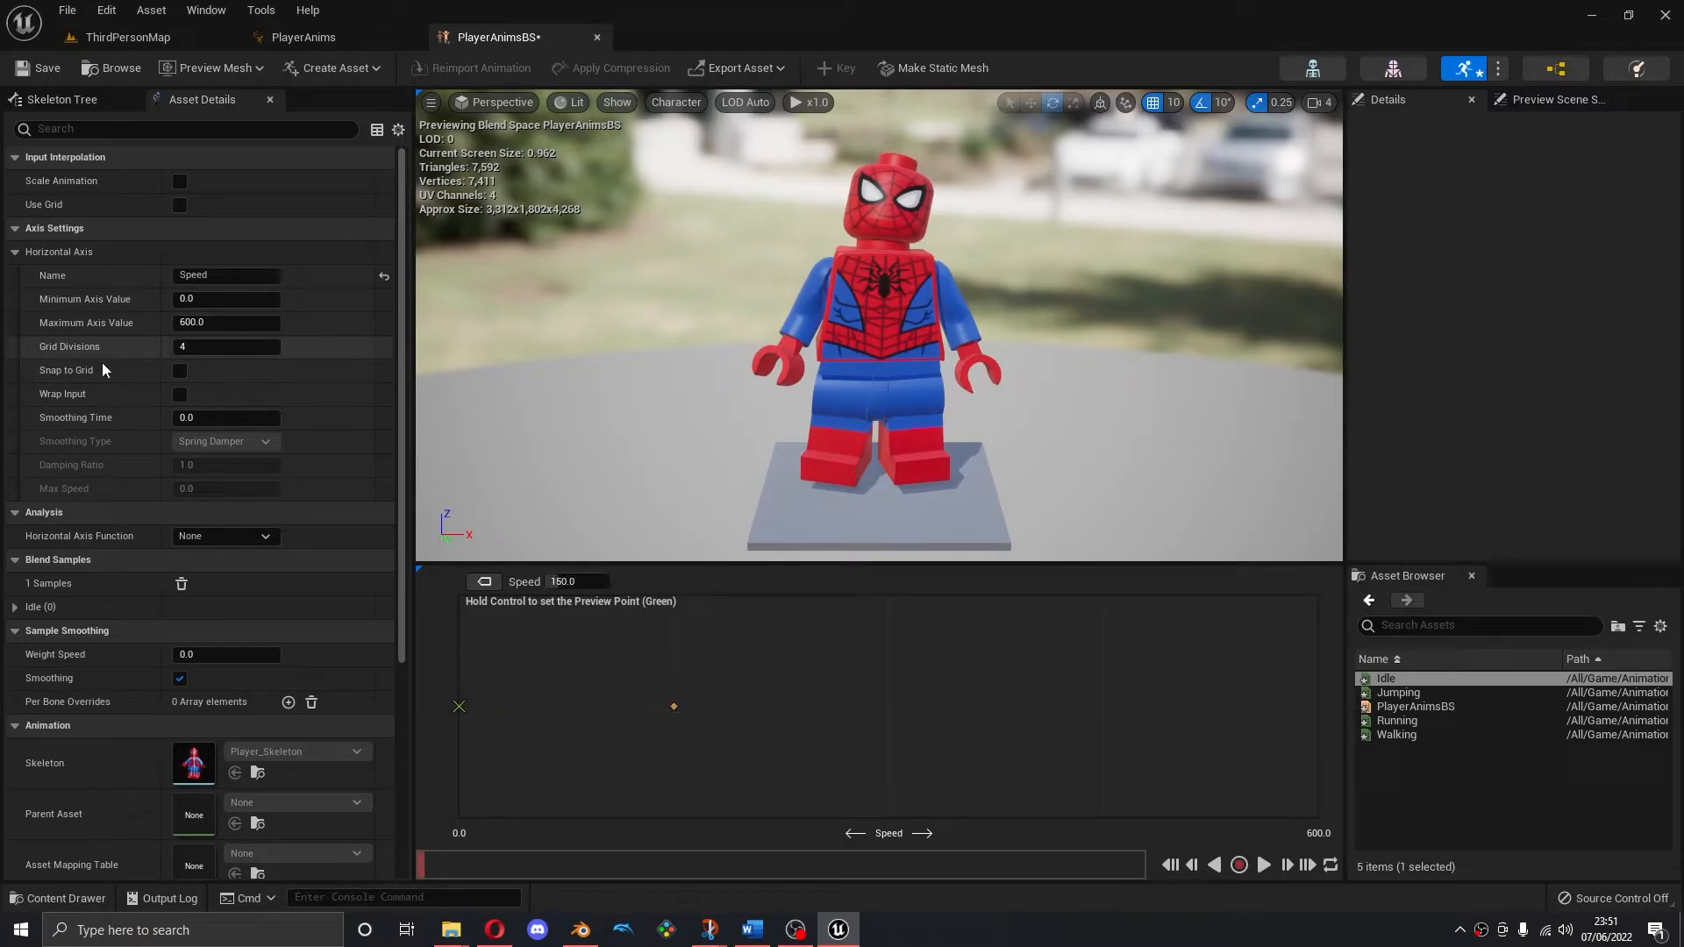
Try 5 grid divisions on the Speed axis with the Idle sample snapped to 120, and restore 4 divisions
left_click(196, 350)
type("5")
key("Return")
left_click_drag(671, 705, 631, 706)
left_click(252, 349)
key("Return")
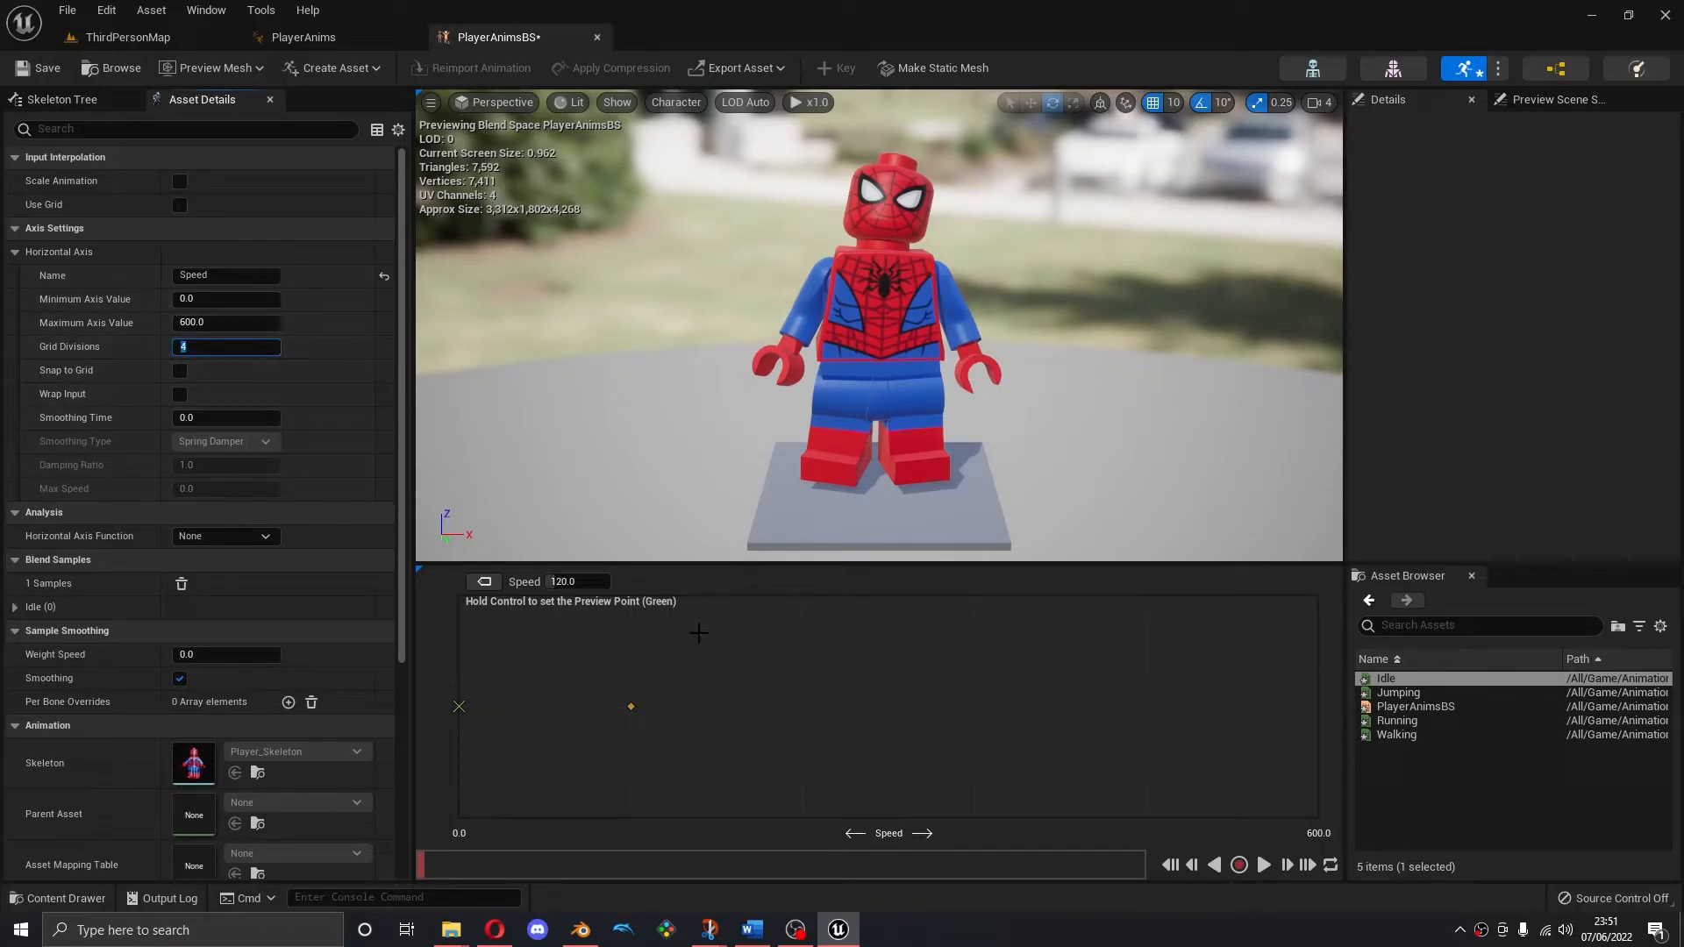
Place the Idle sample at Speed 0 and play the blend space preview
left_click_drag(631, 706, 497, 717)
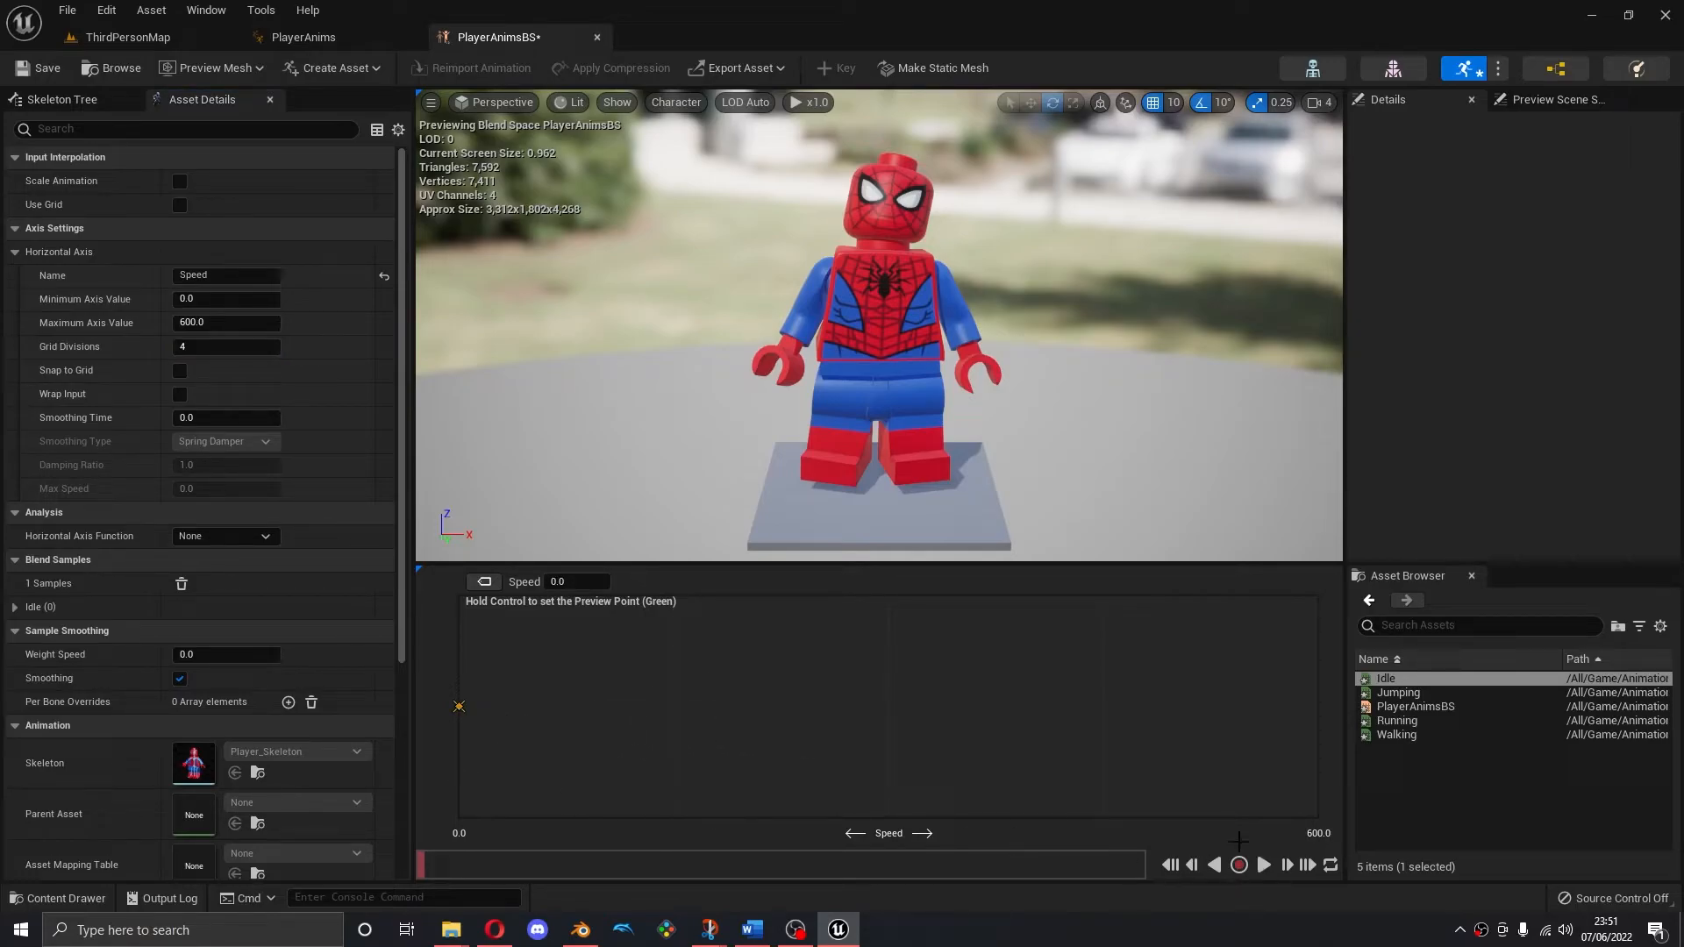
left_click(1268, 871)
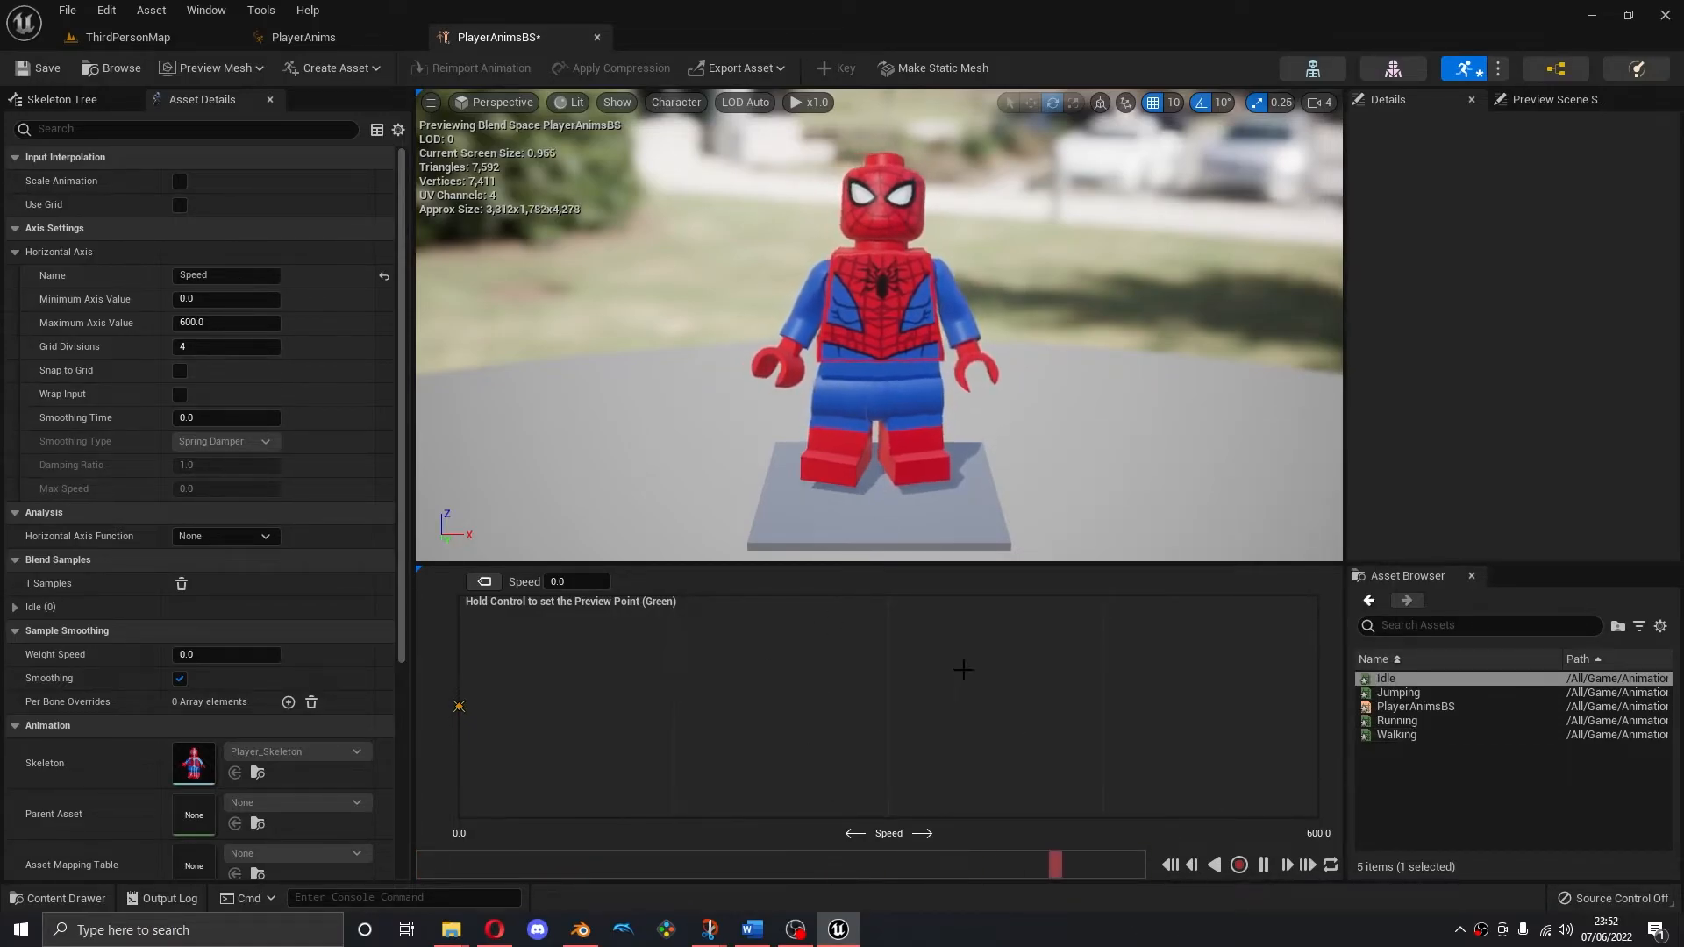
Add the Walking animation as a sample at Speed 300 and the Running animation at Speed 600
left_click_drag(1397, 734, 918, 706)
left_click(918, 706)
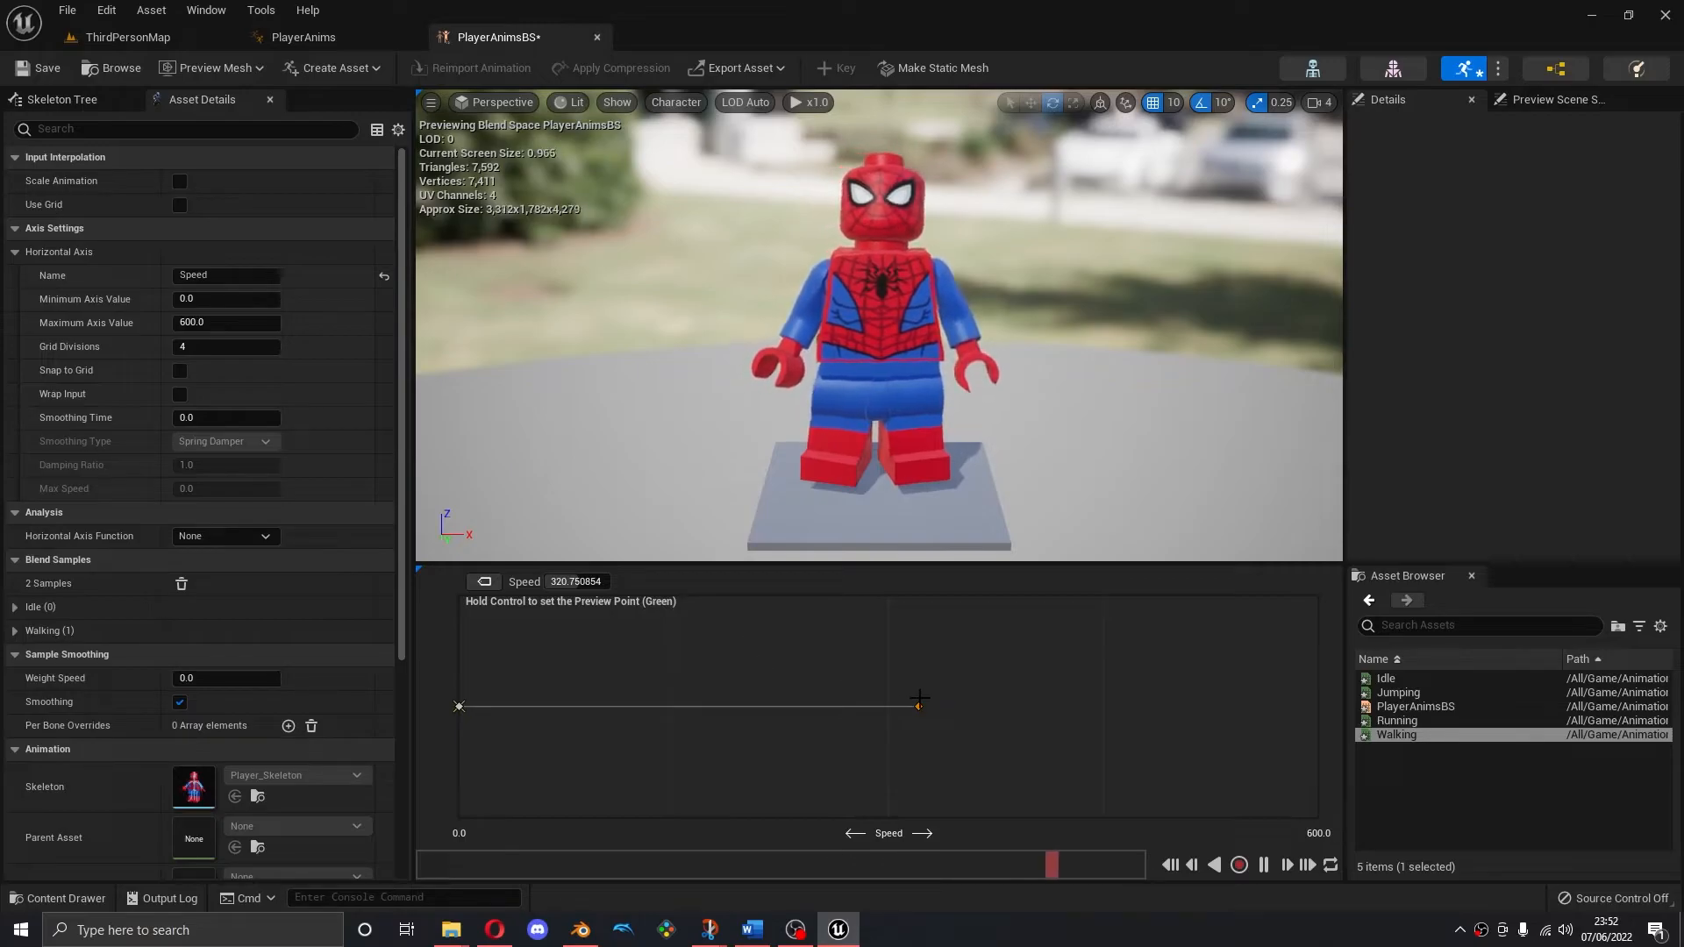
left_click_drag(918, 706, 673, 706)
left_click(566, 581)
type("300")
key("Return")
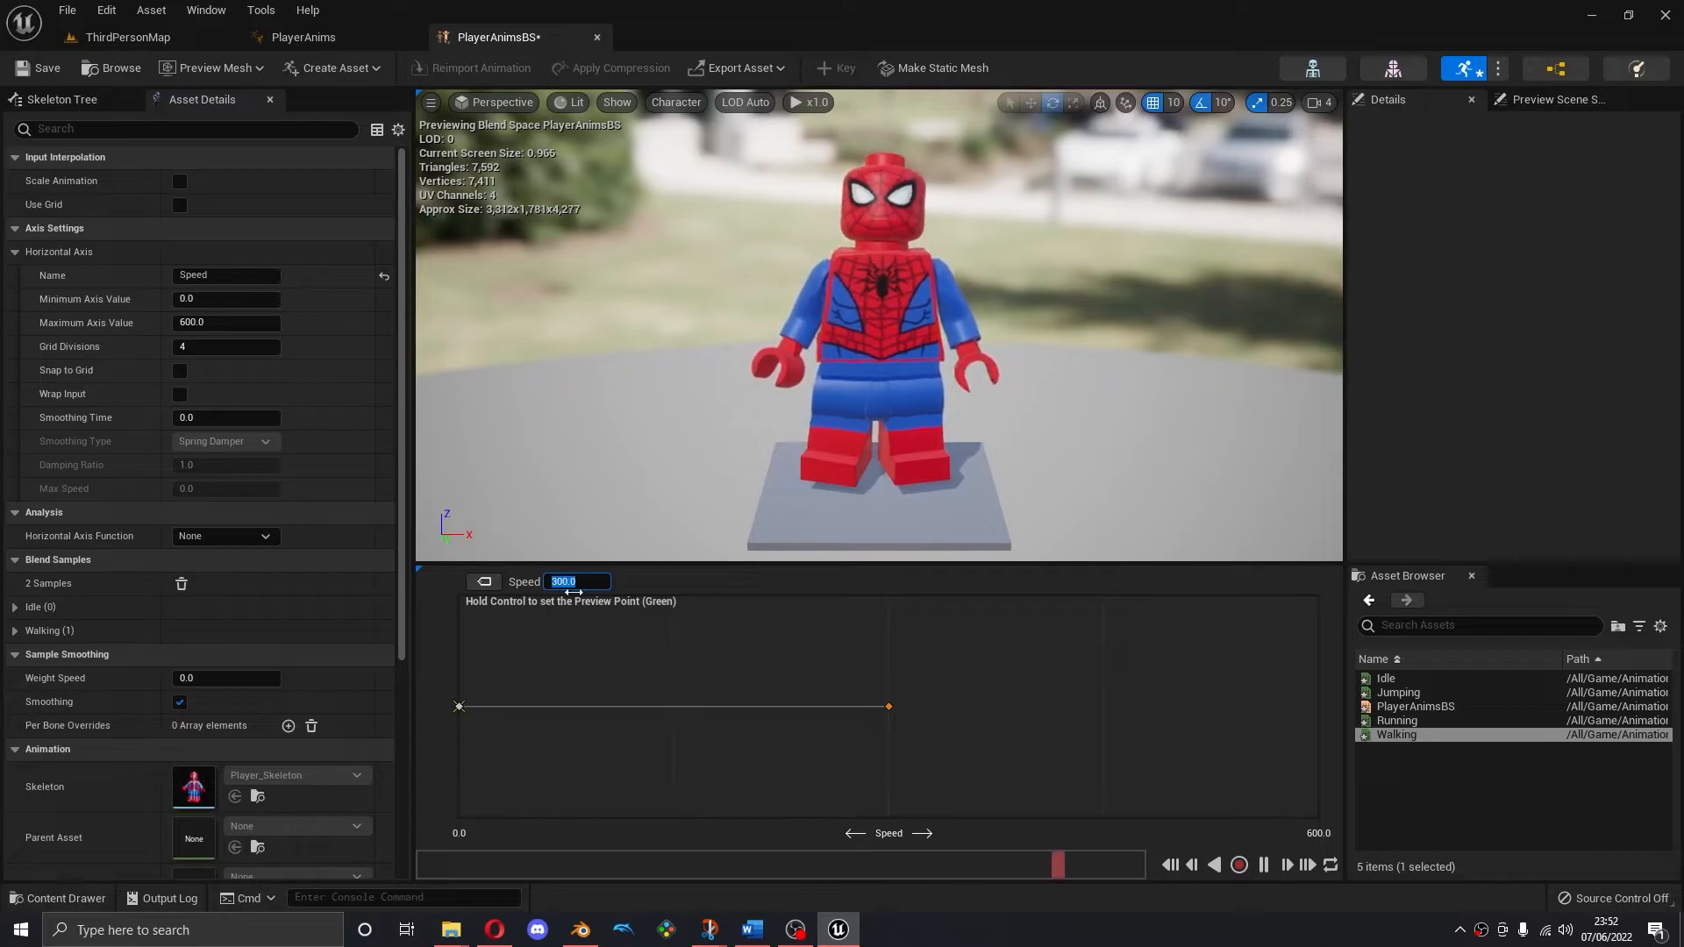
mouse_move(889, 707)
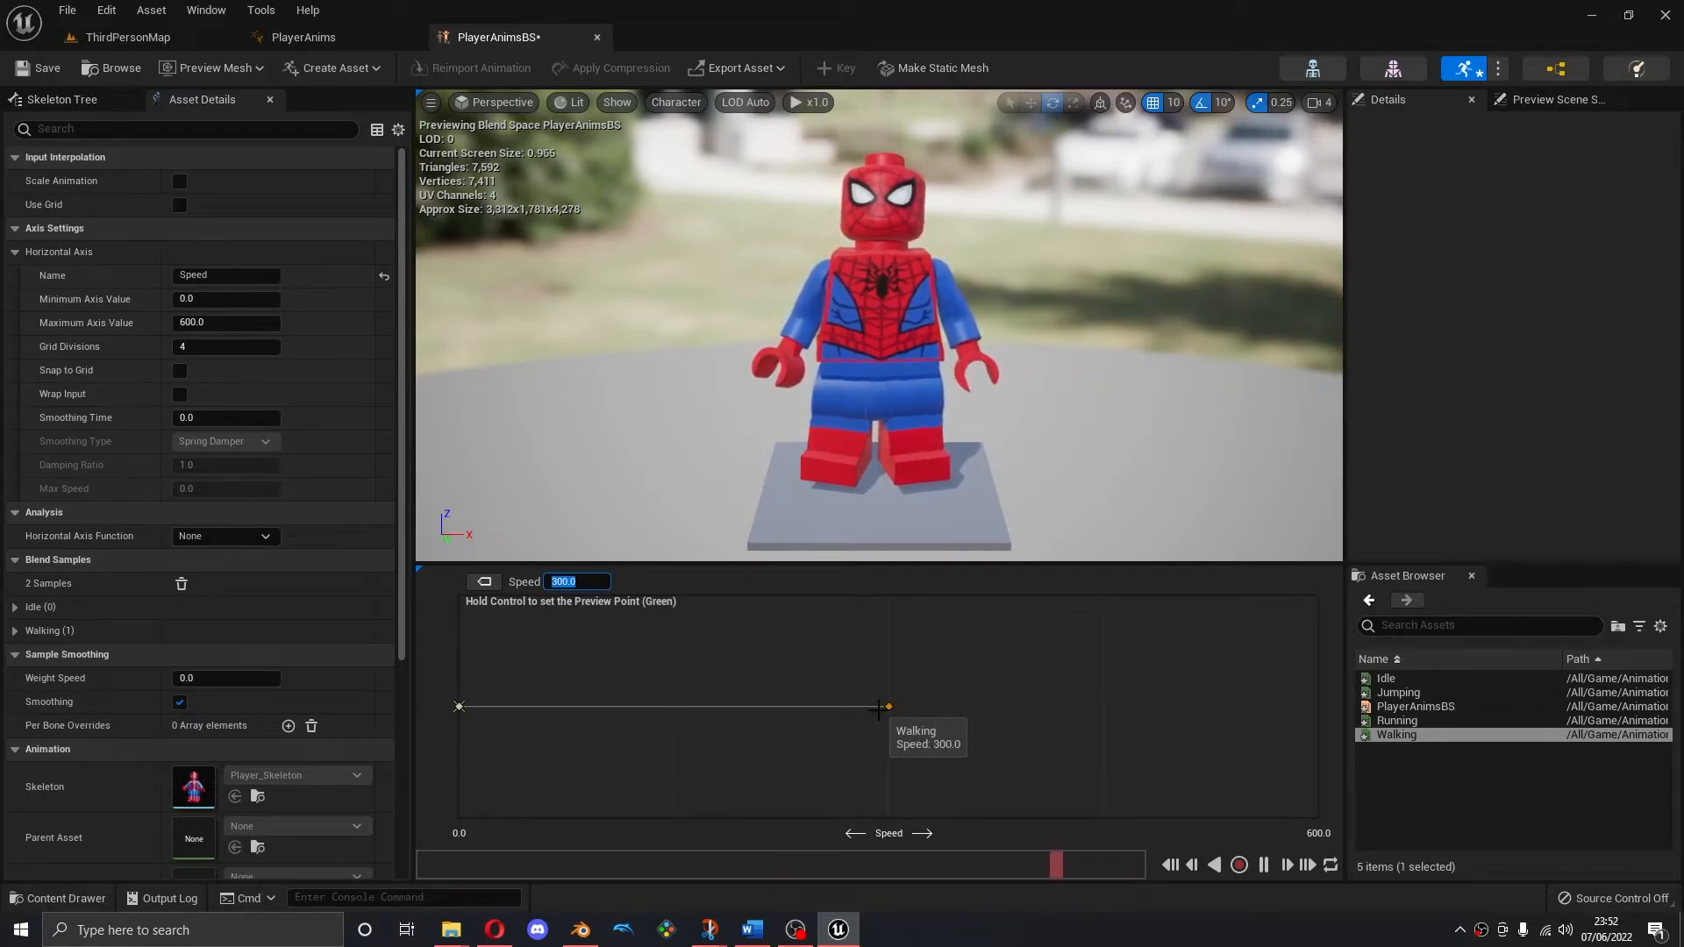
left_click(1396, 720)
left_click_drag(1396, 720, 1325, 717)
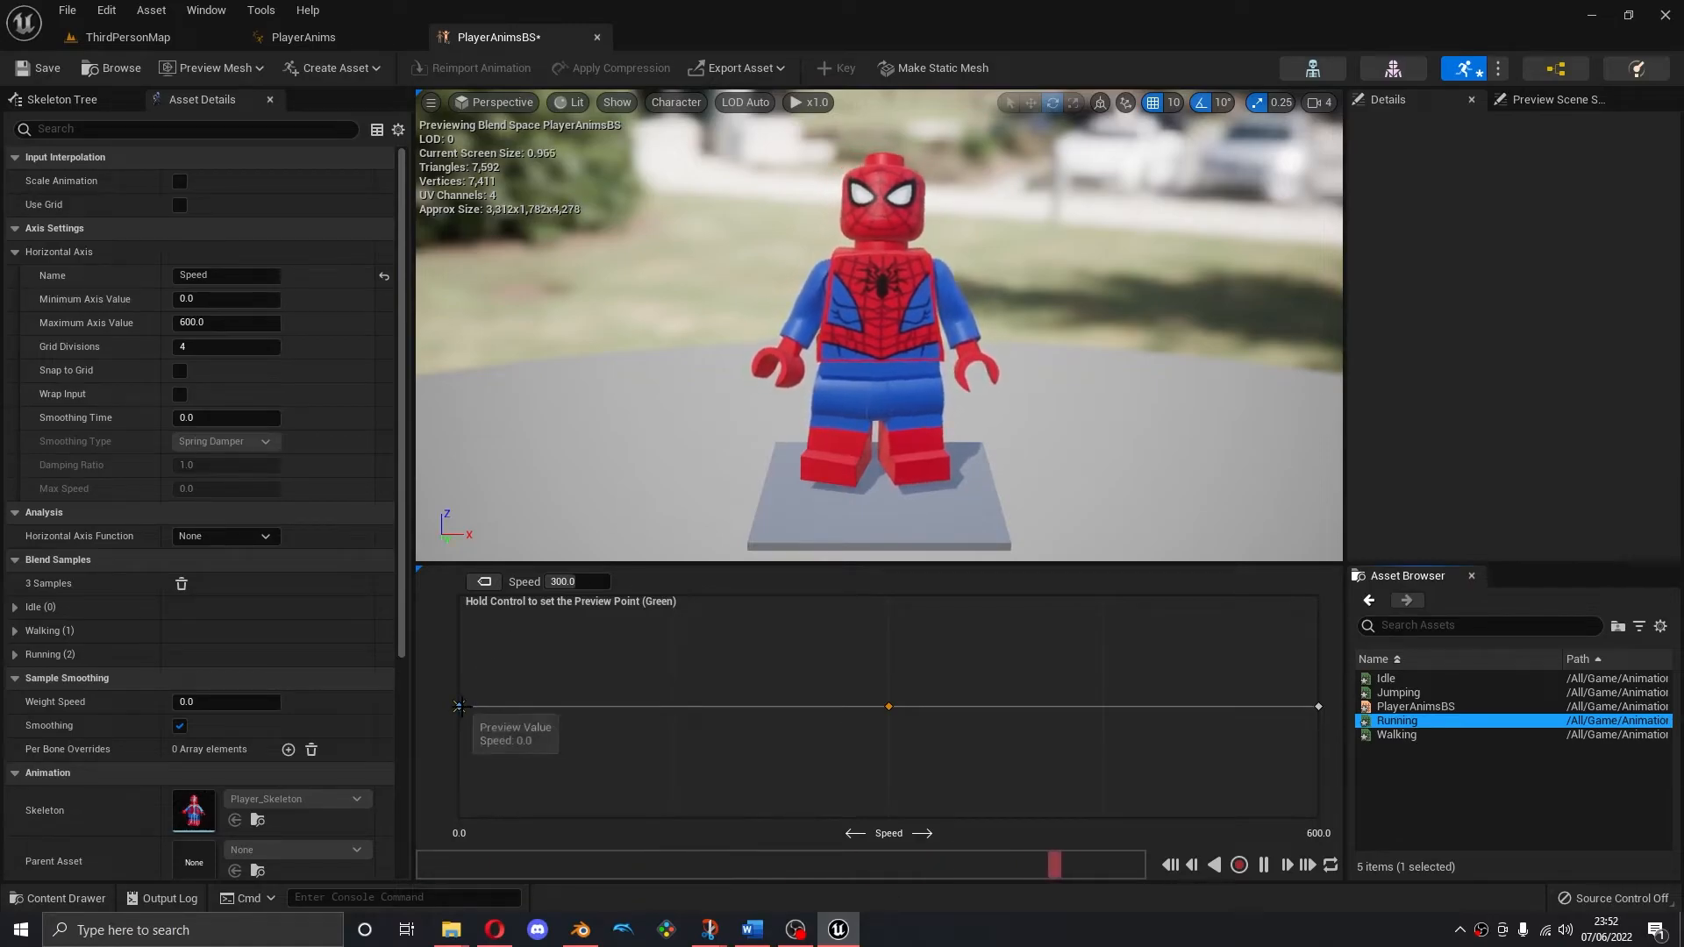
Preview the blend by moving the preview point from Idle to just below the Walking sample, and save the blend space
mouse_move(461, 706)
left_mouse_down()
mouse_move(526, 706)
mouse_move(461, 706)
left_mouse_up()
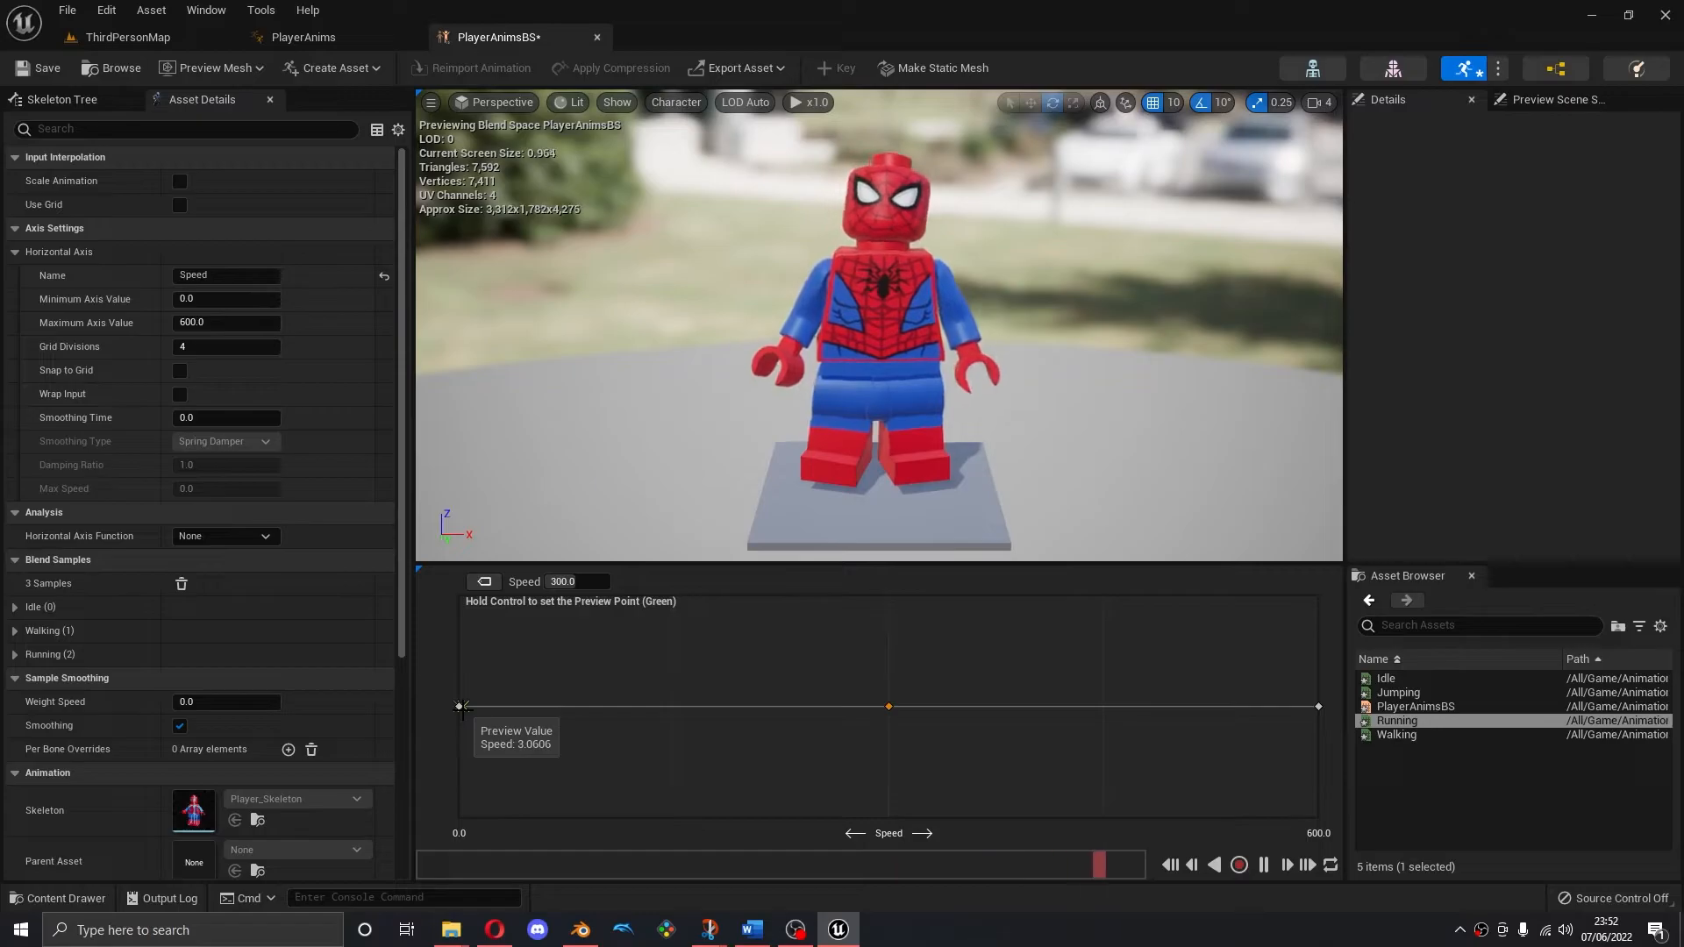
left_click_drag(460, 707, 888, 726)
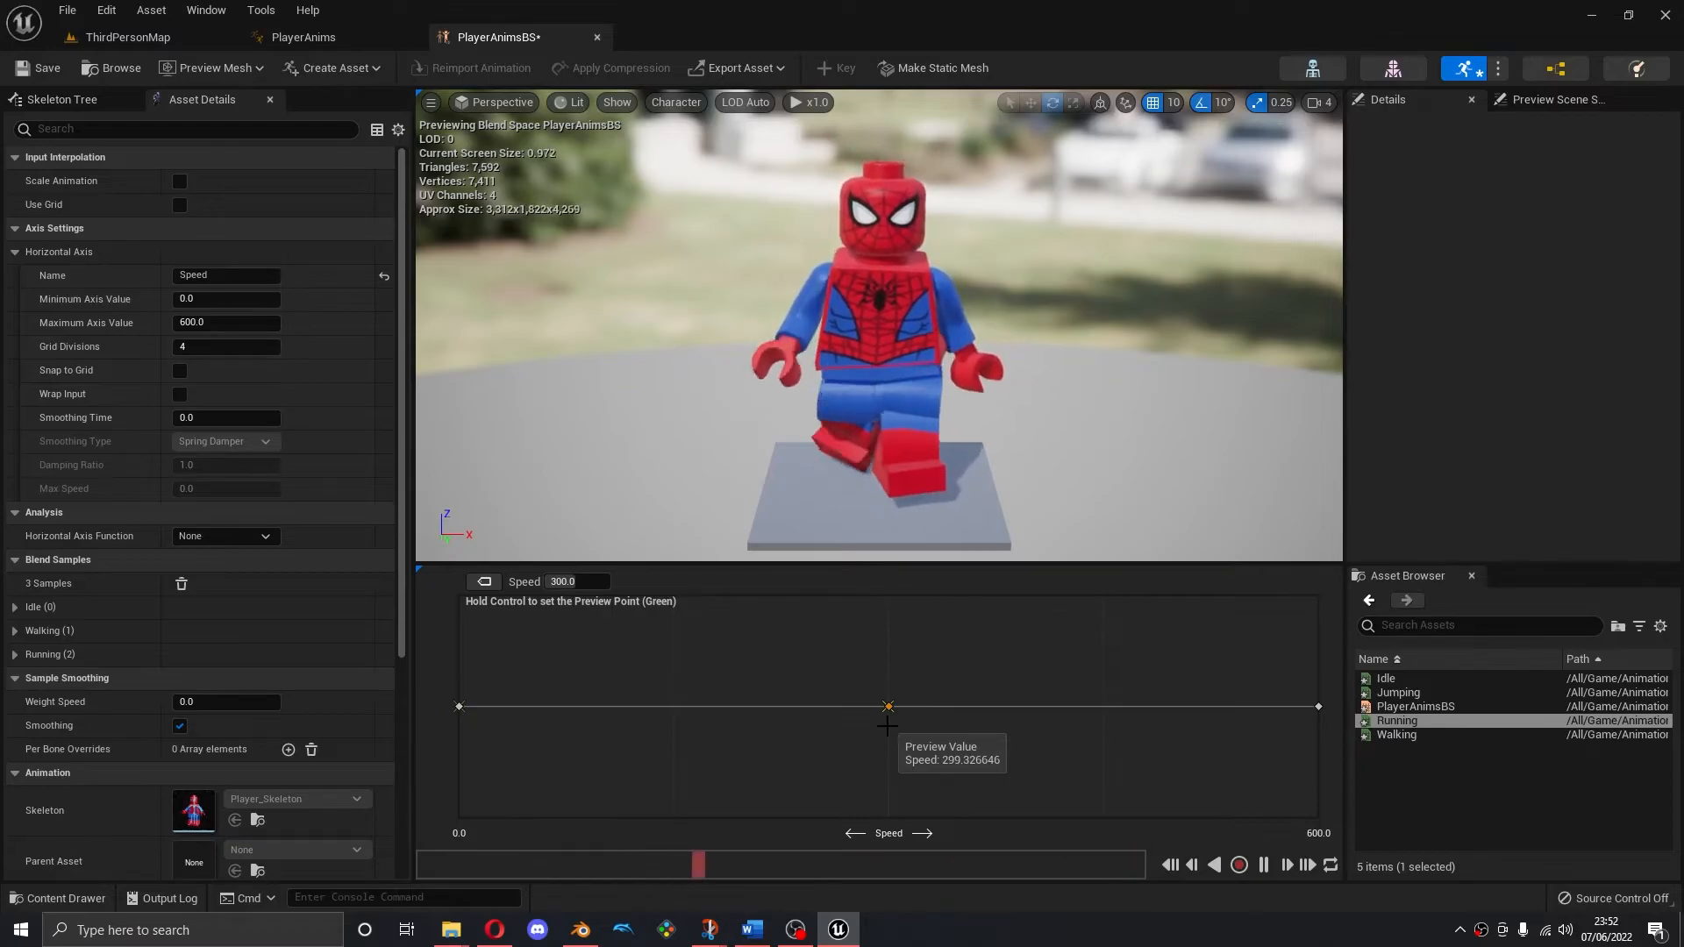
left_click_drag(888, 726, 846, 706)
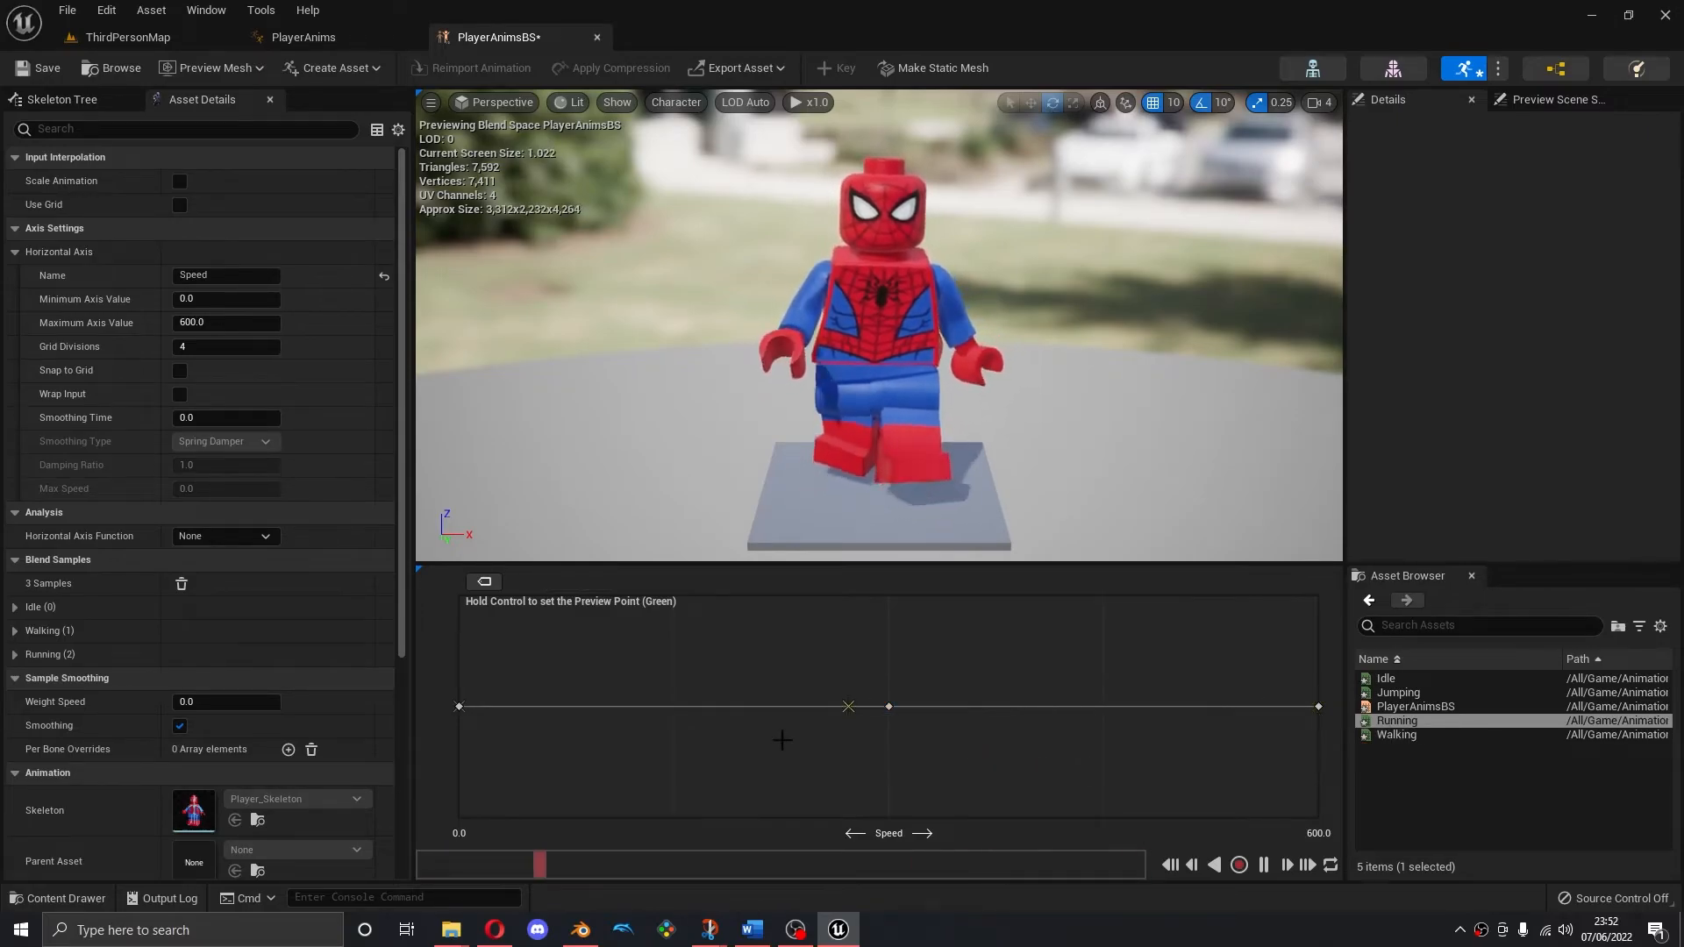
left_click(47, 73)
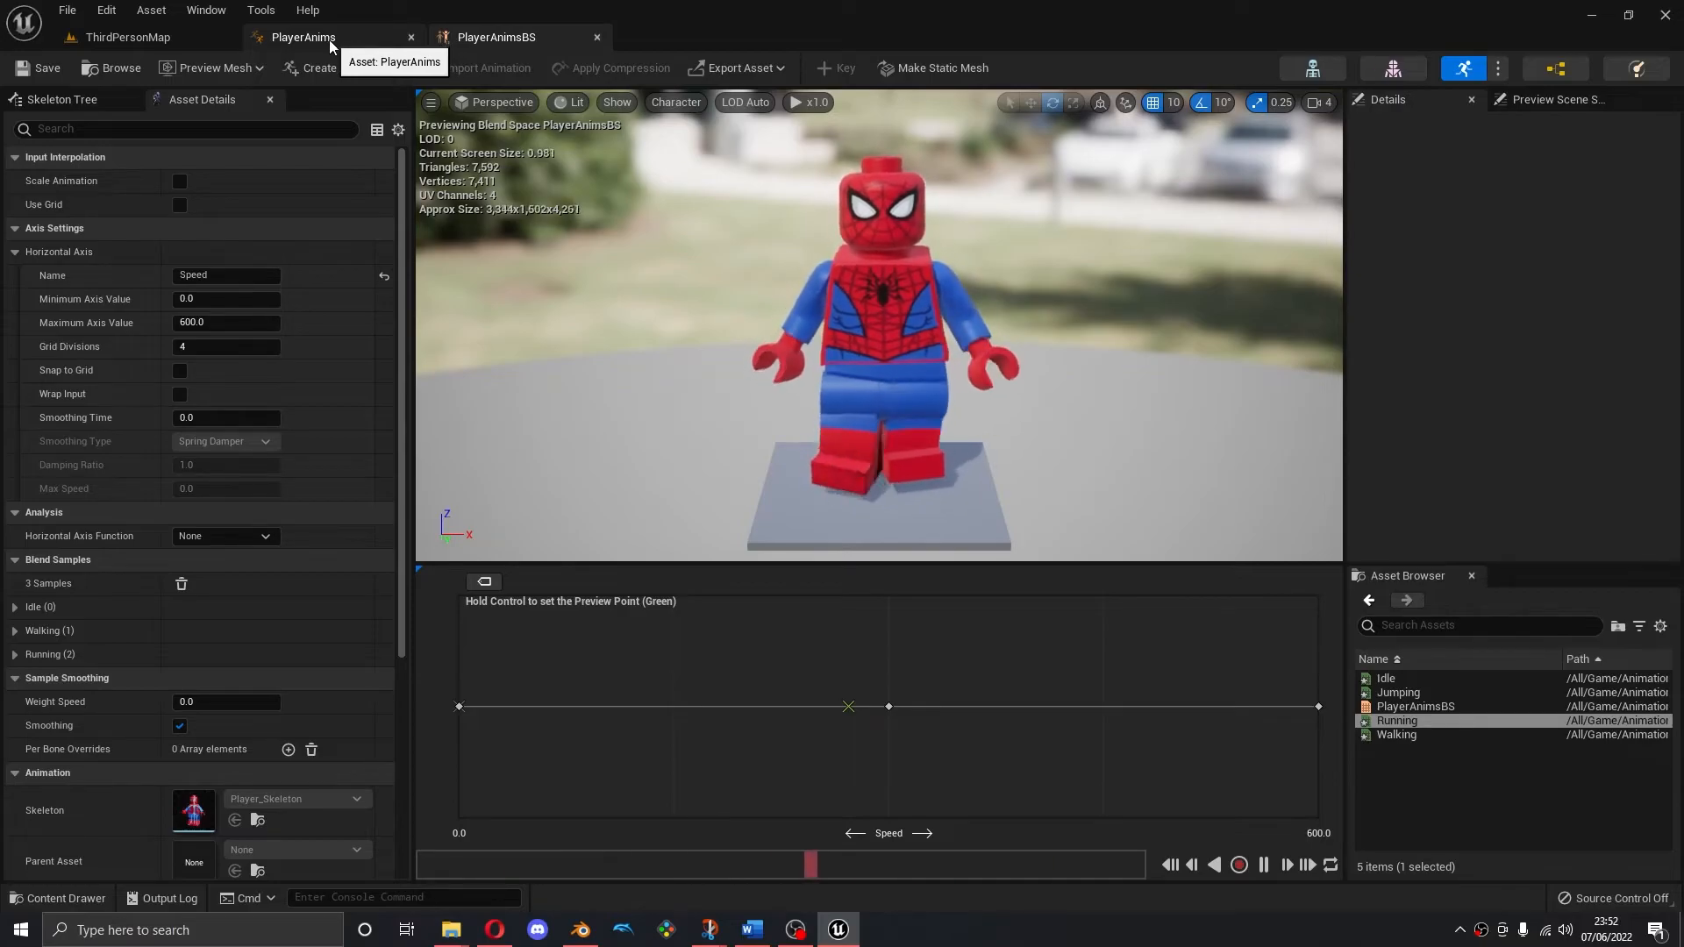
Add PlayerAnimsBS to the Idle/Walk/Run state graph in PlayerAnims and connect it to the Output Animation Pose
left_click(329, 40)
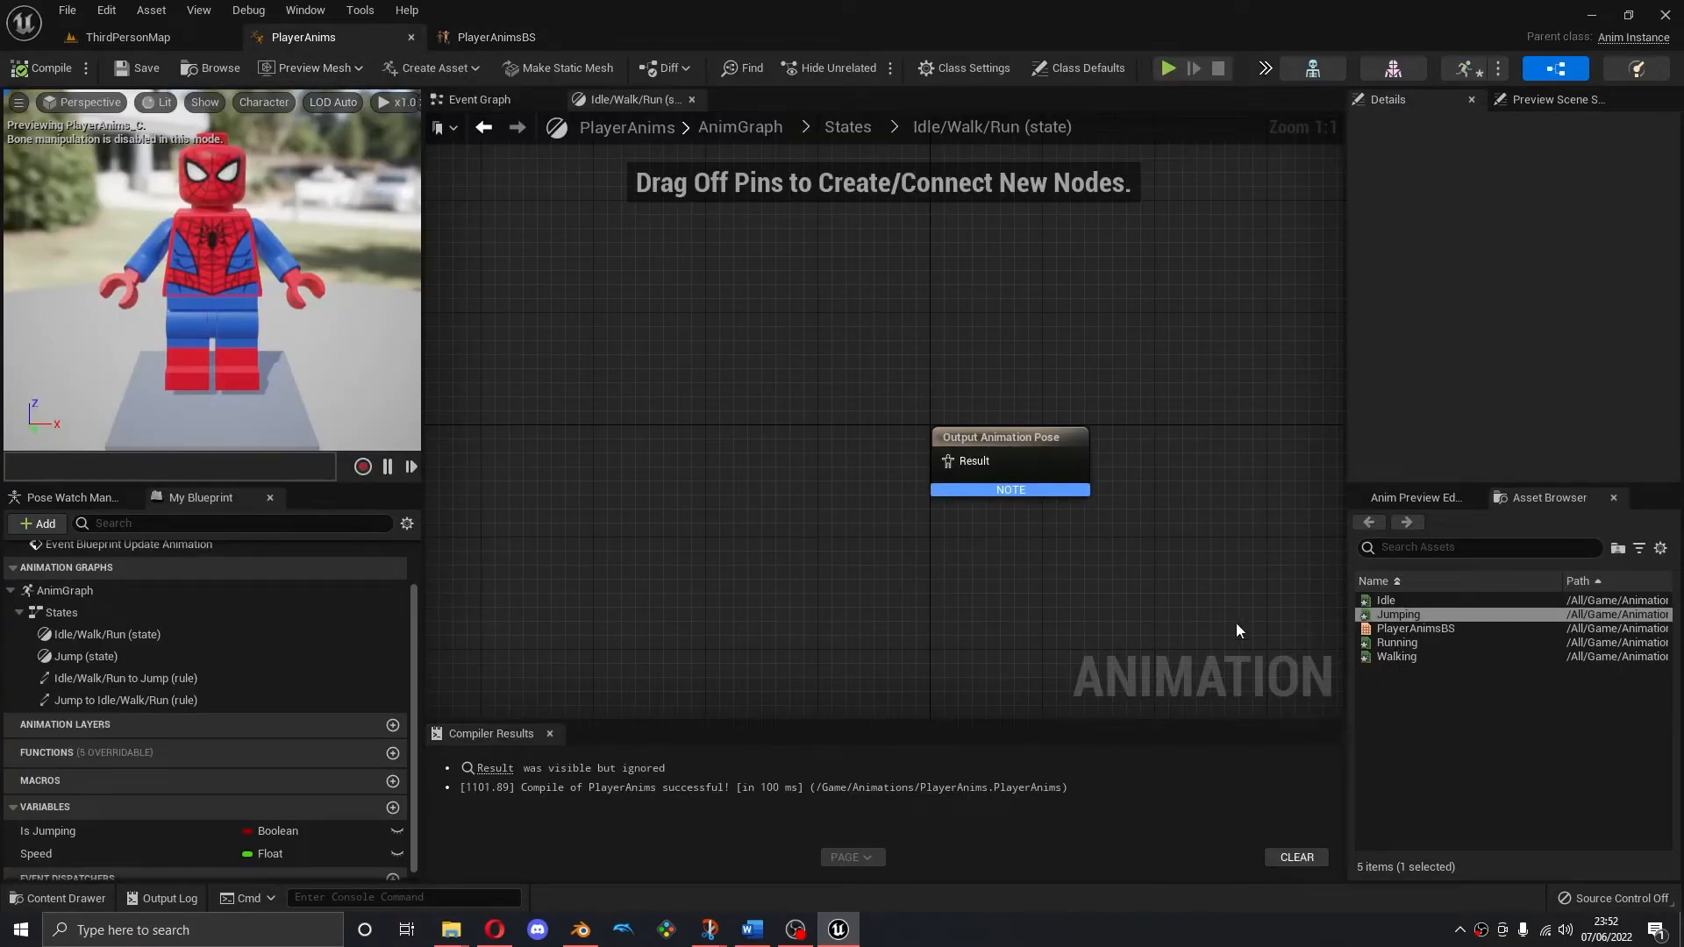
left_click(1421, 629)
left_click_drag(1421, 629, 947, 461)
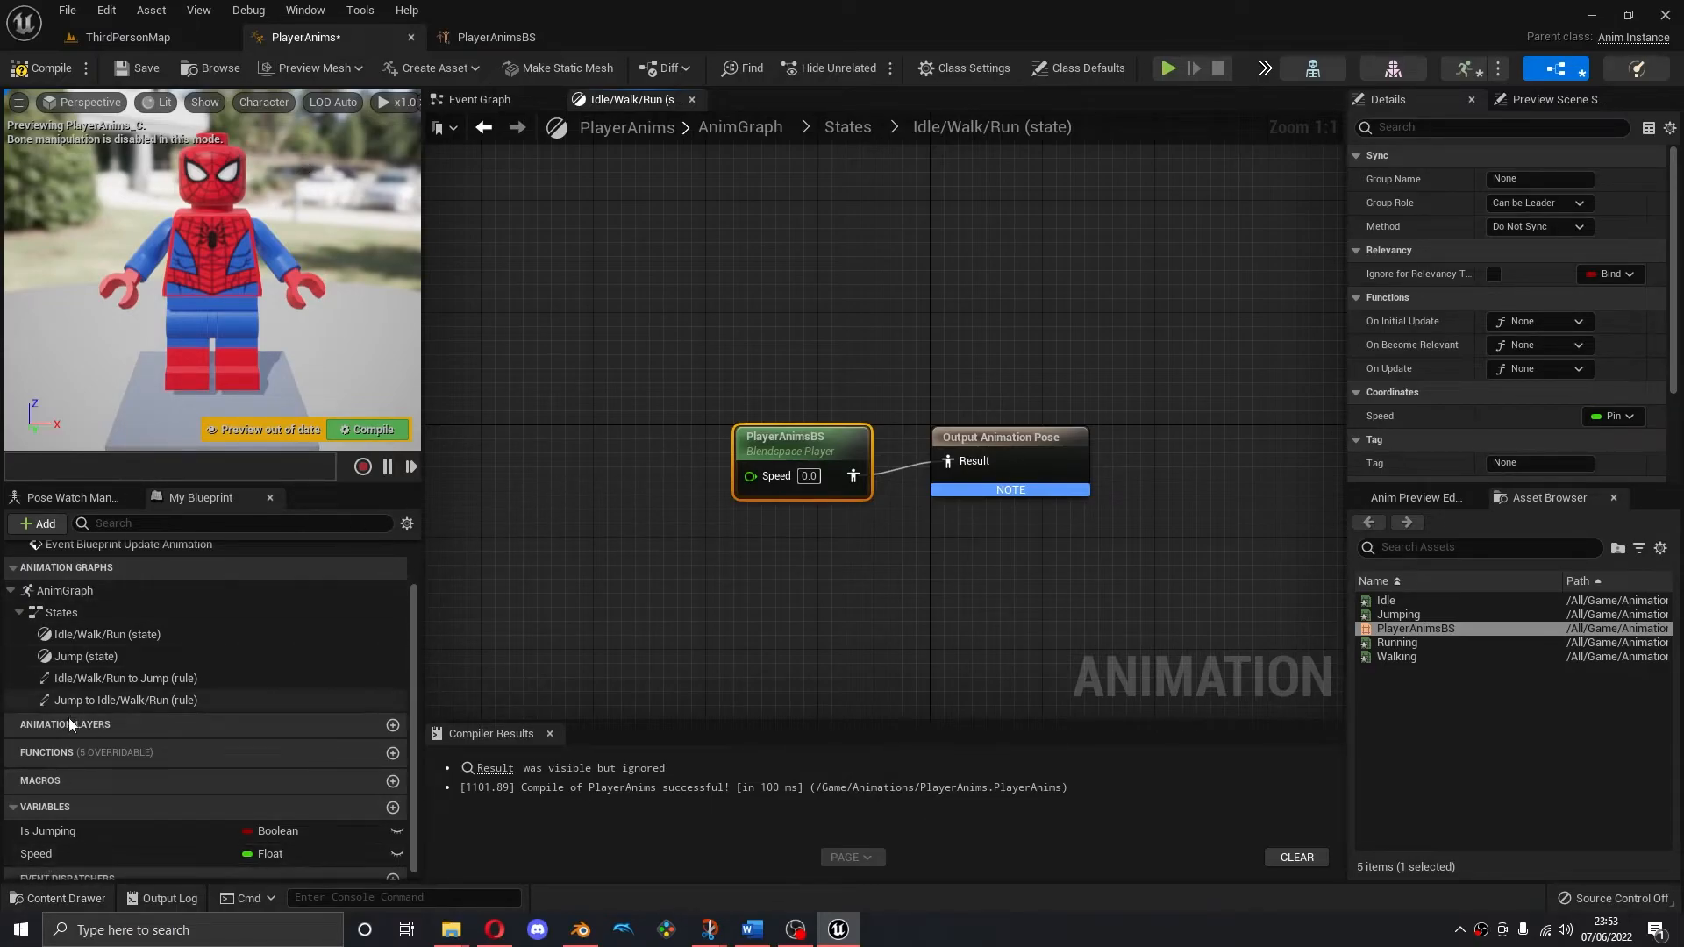
Add a getter for the Speed variable and connect it to the PlayerAnimsBS node's Speed input
left_click_drag(60, 855, 588, 731)
left_click_drag(745, 481, 756, 478)
left_click(646, 551)
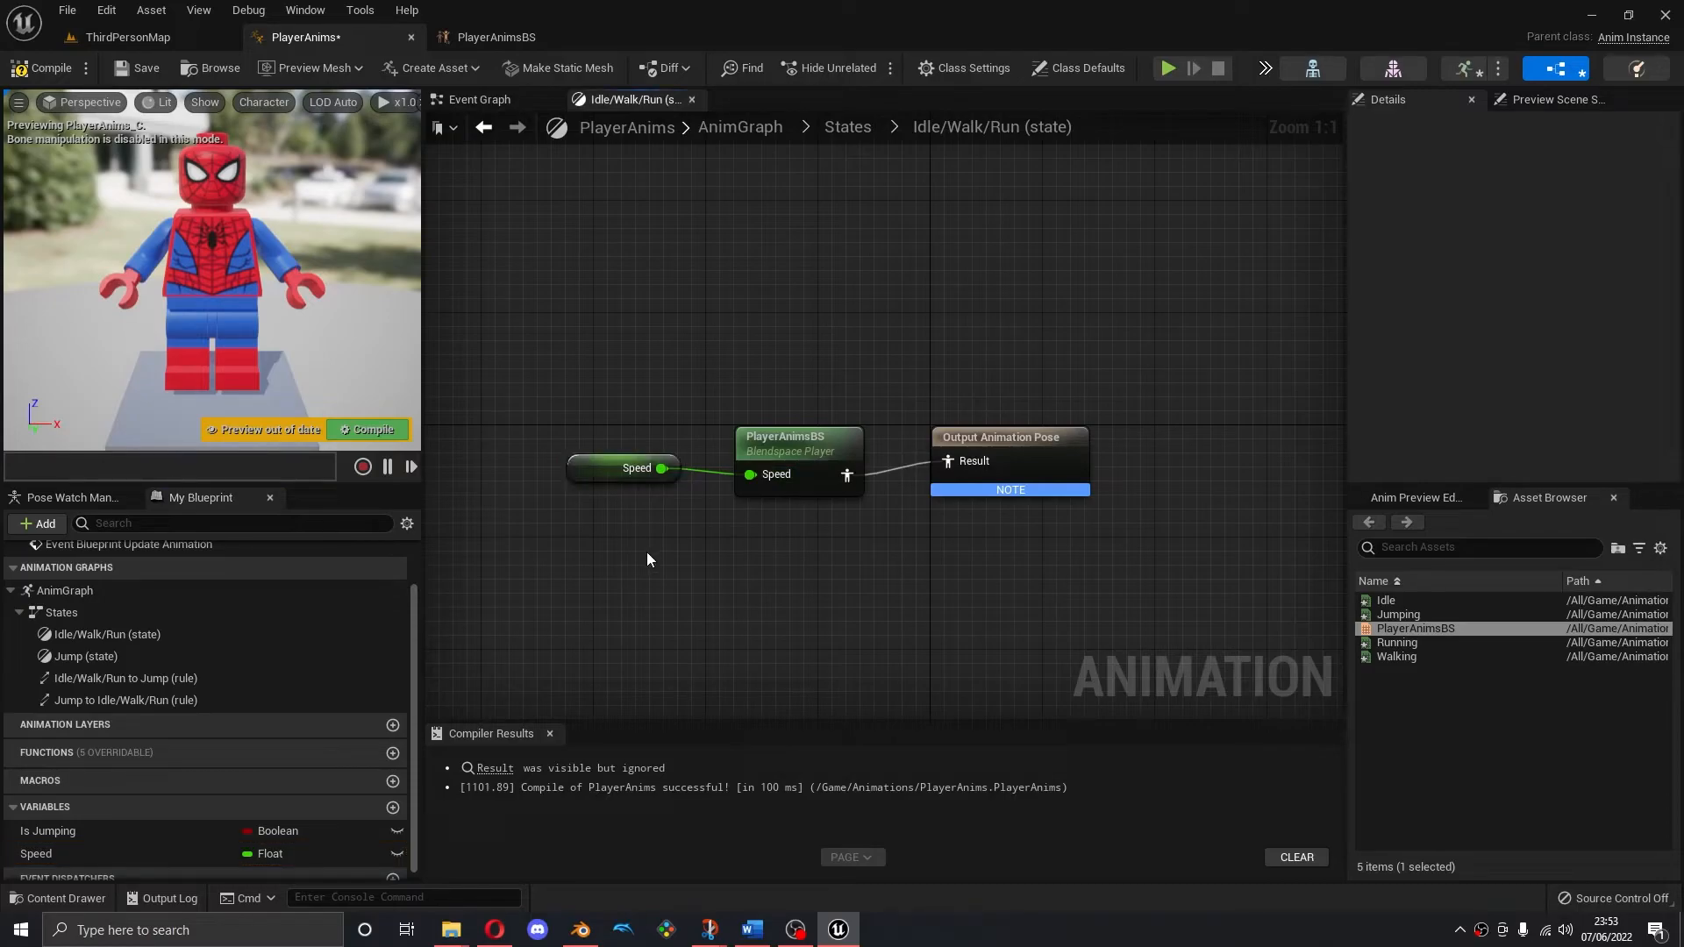
Try placing the Speed variable directly onto the blend space node's Speed input, and delete that extra getter
left_click_drag(76, 859, 752, 474)
left_click(632, 382)
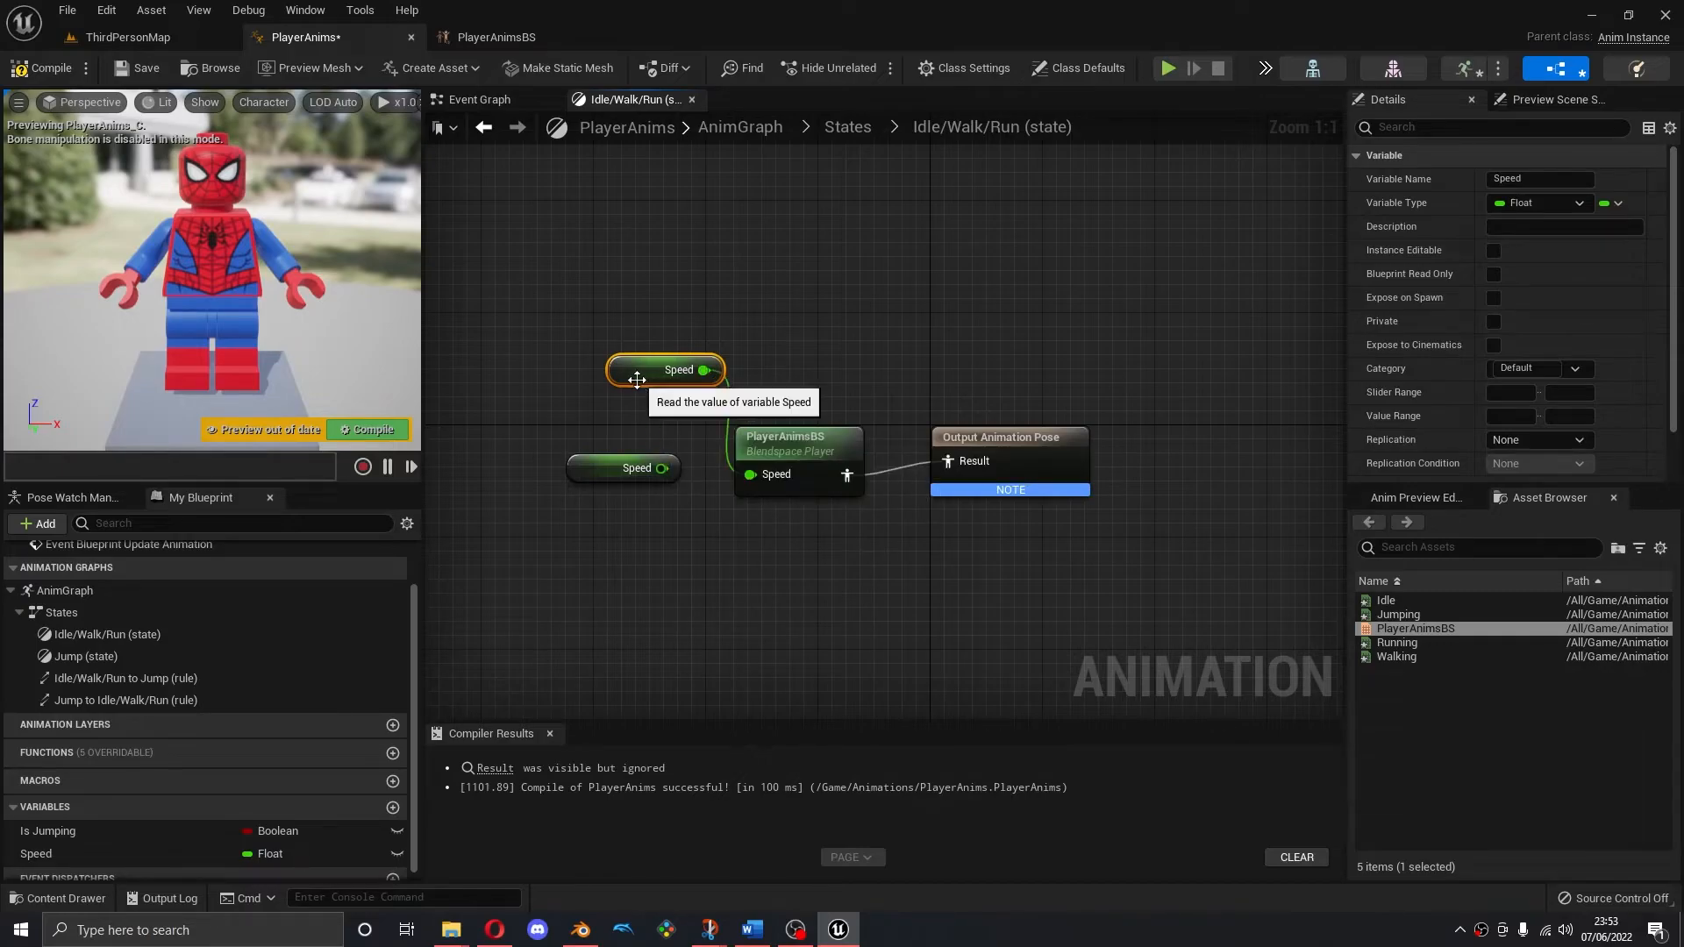
key("Delete")
Reconnect the remaining Speed getter to the PlayerAnimsBS node's Speed input and compile the blueprint
left_click_drag(662, 468, 750, 476)
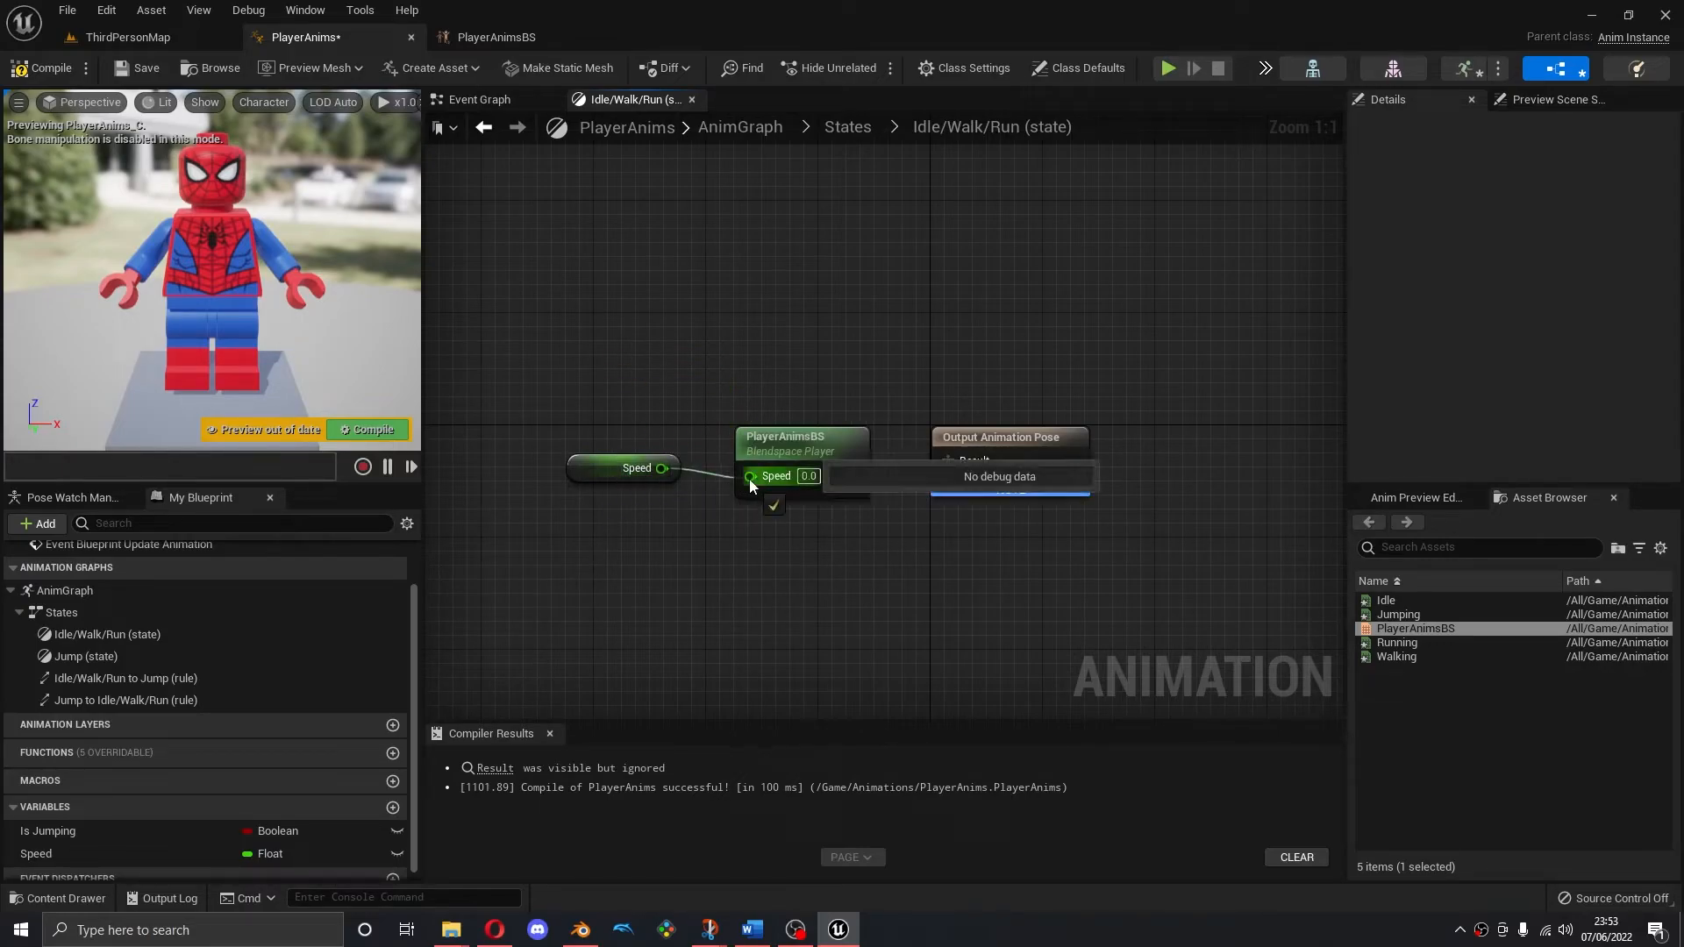
left_click(66, 70)
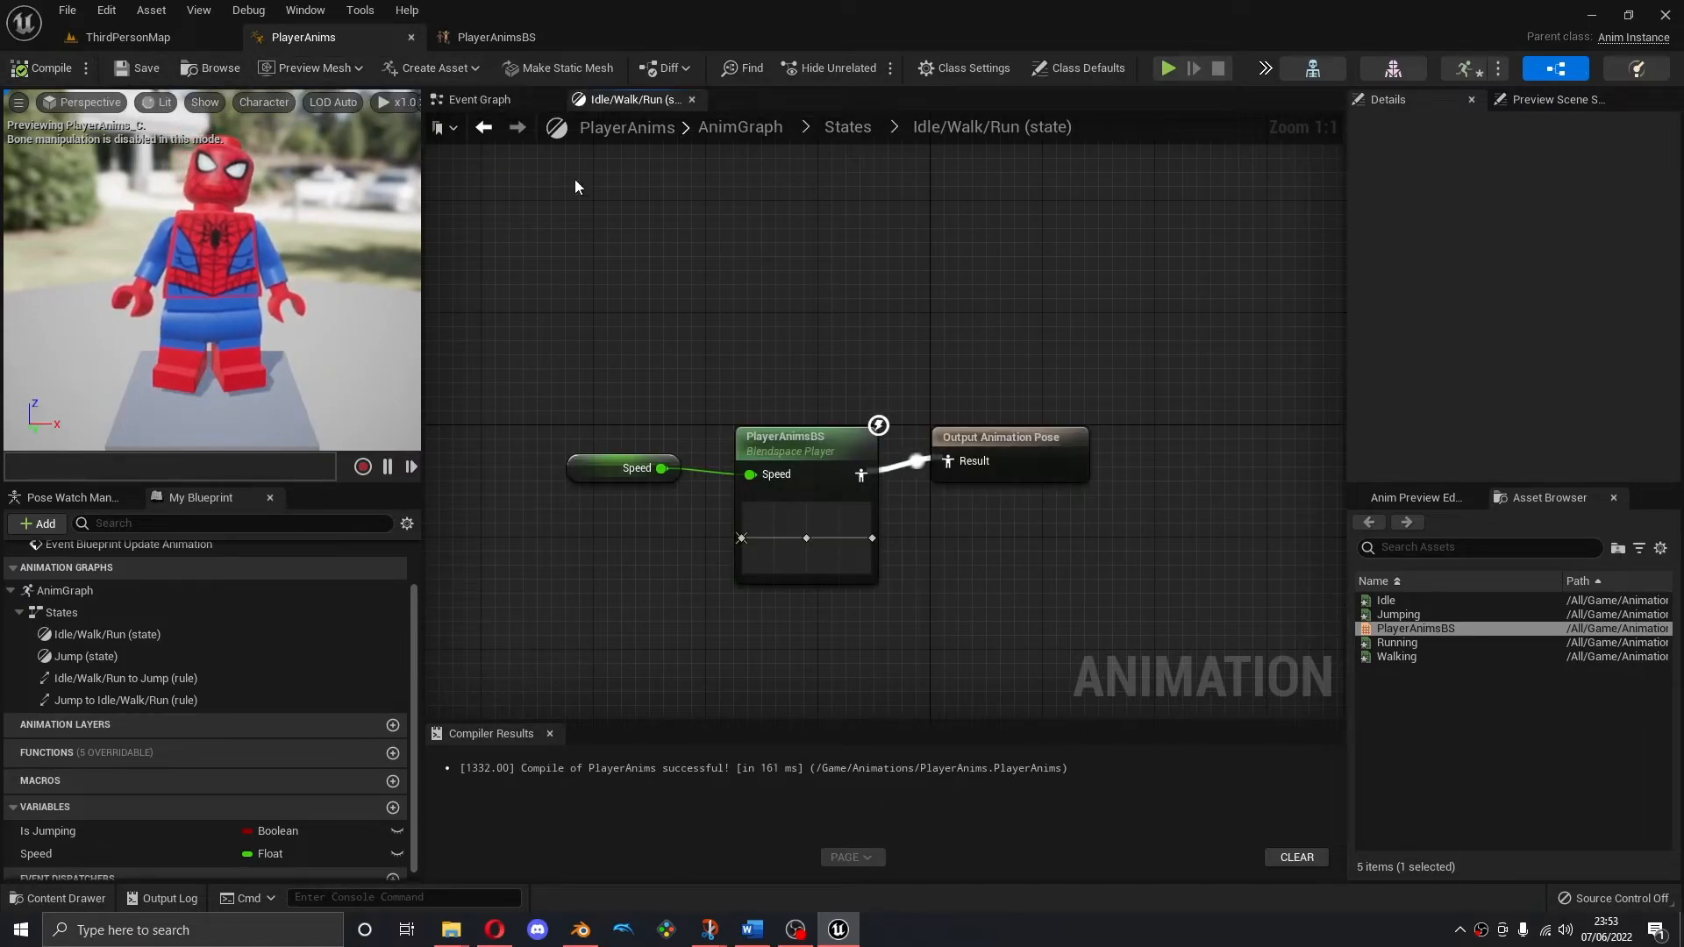
Set the Weight Speed of PlayerAnimsBS's sample smoothing to 10 and save the blend space
left_click(486, 39)
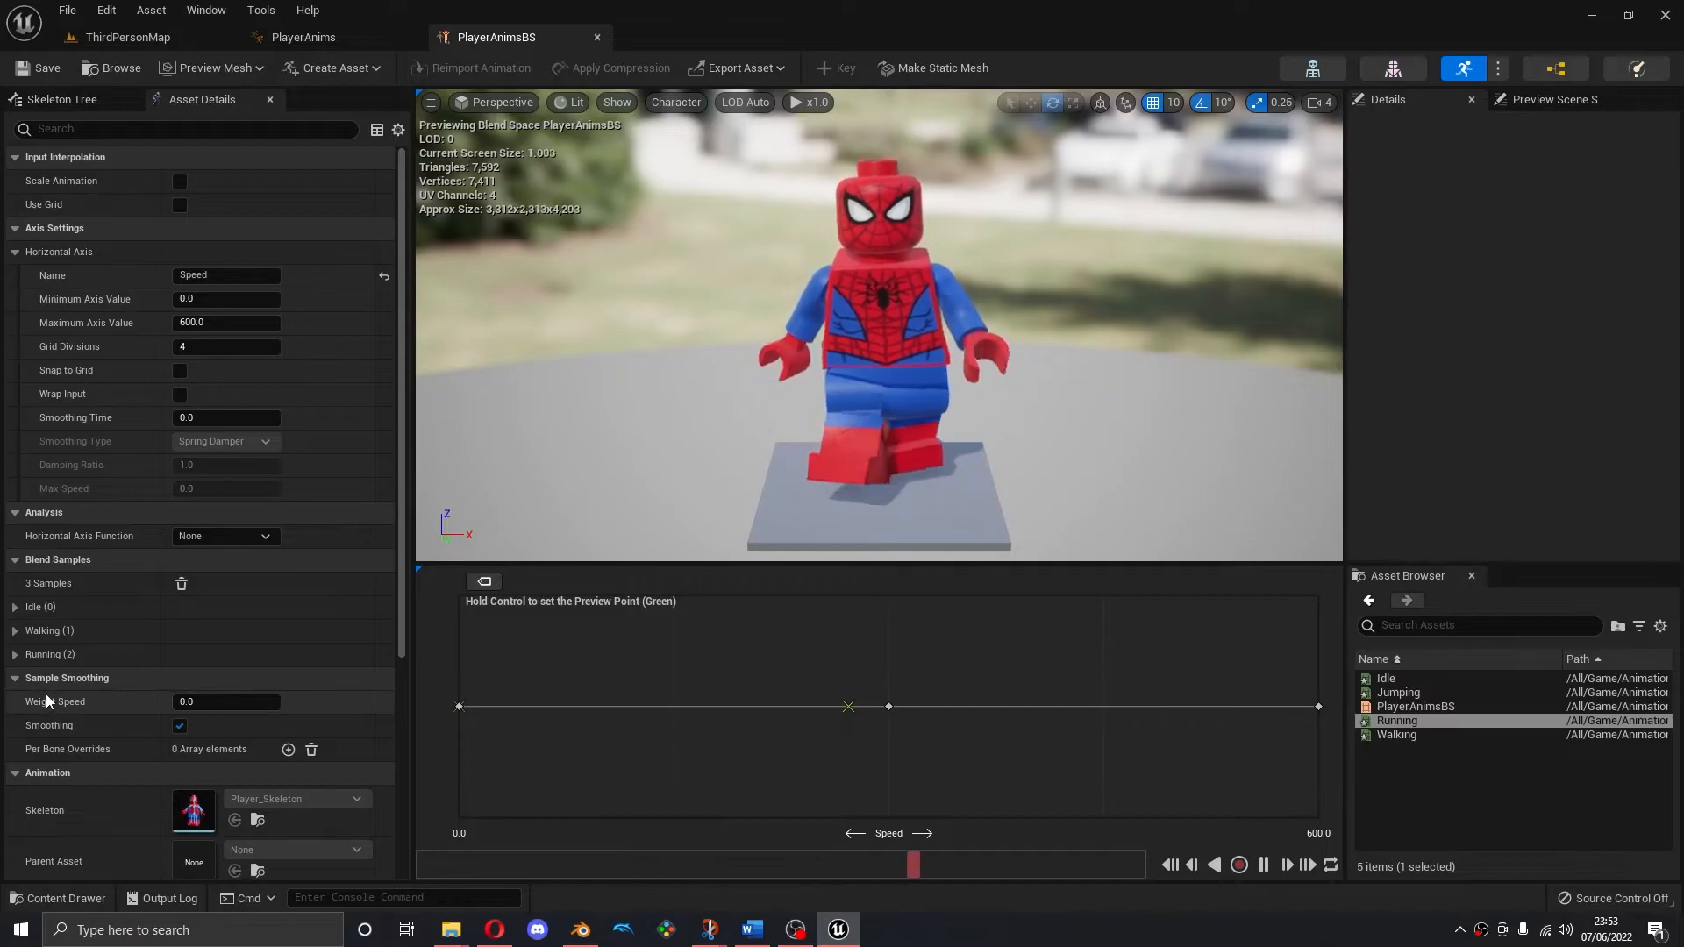
left_click(204, 701)
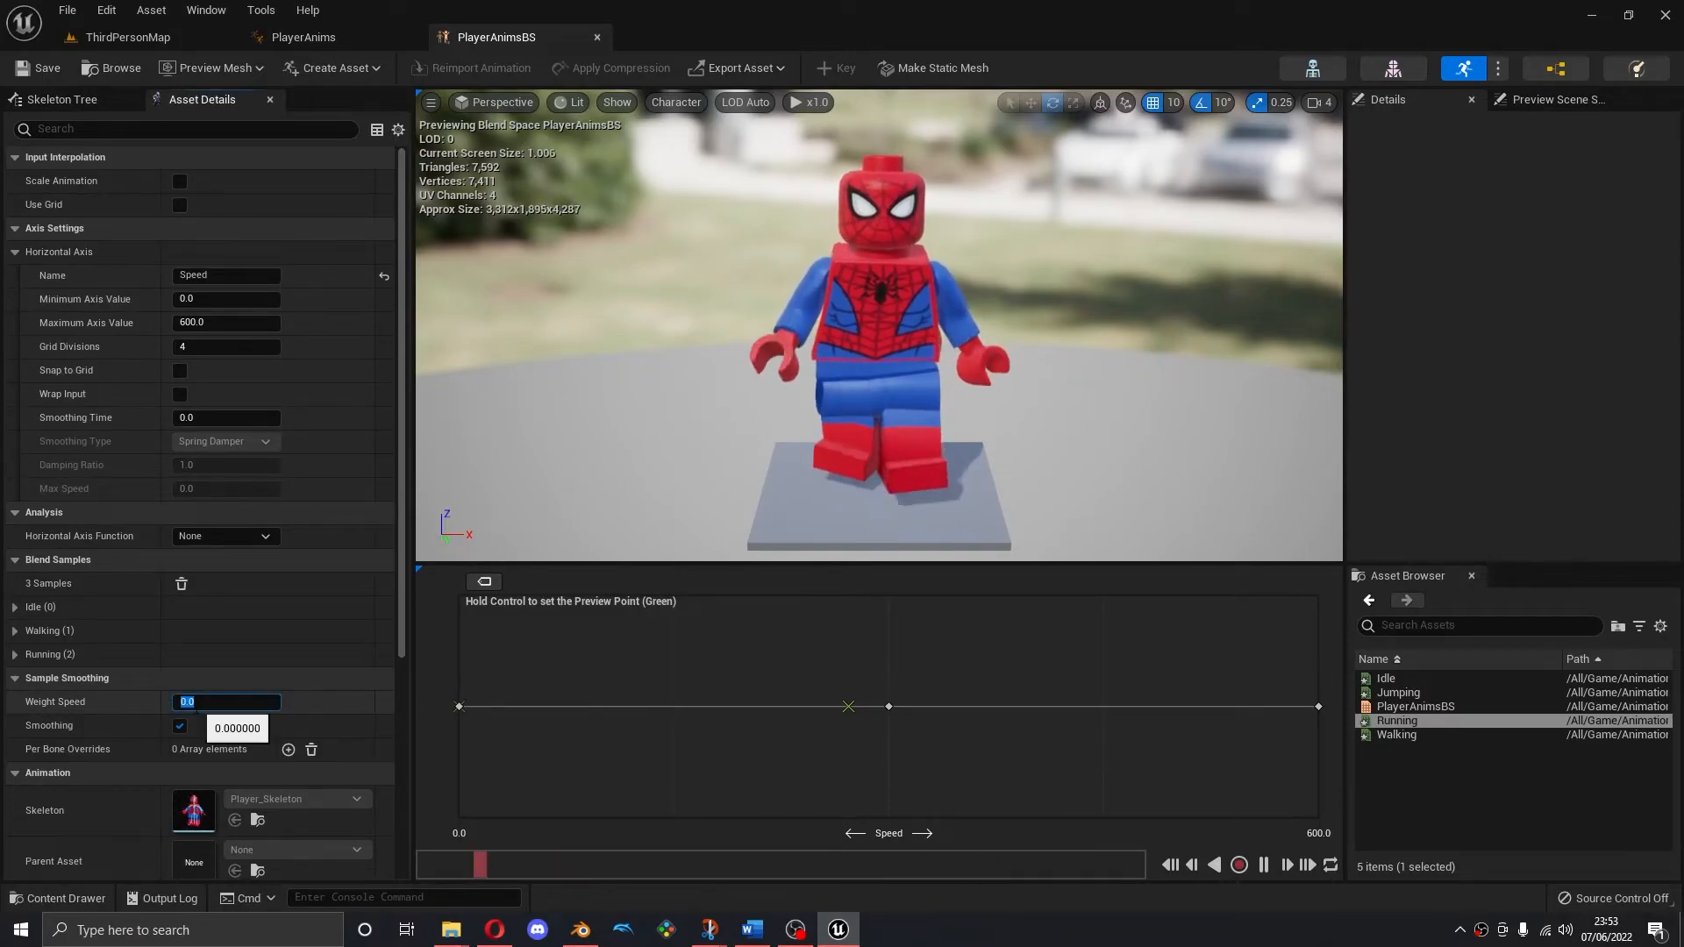
key("BackSpace")
type("10")
key("Return")
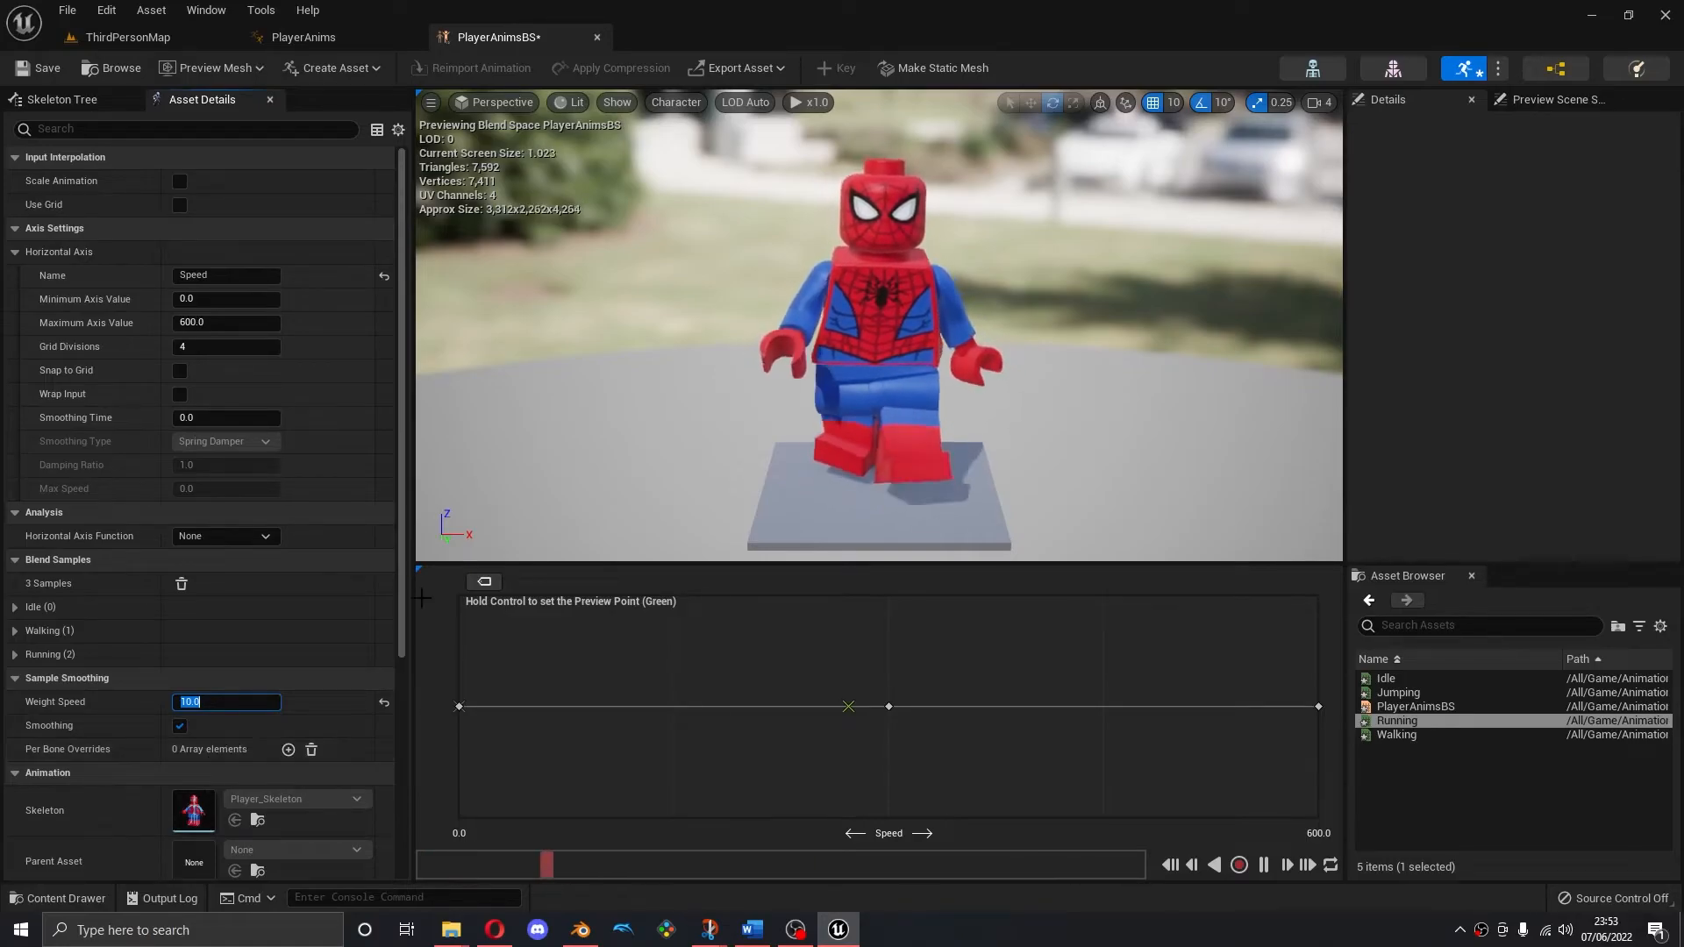
left_click(38, 68)
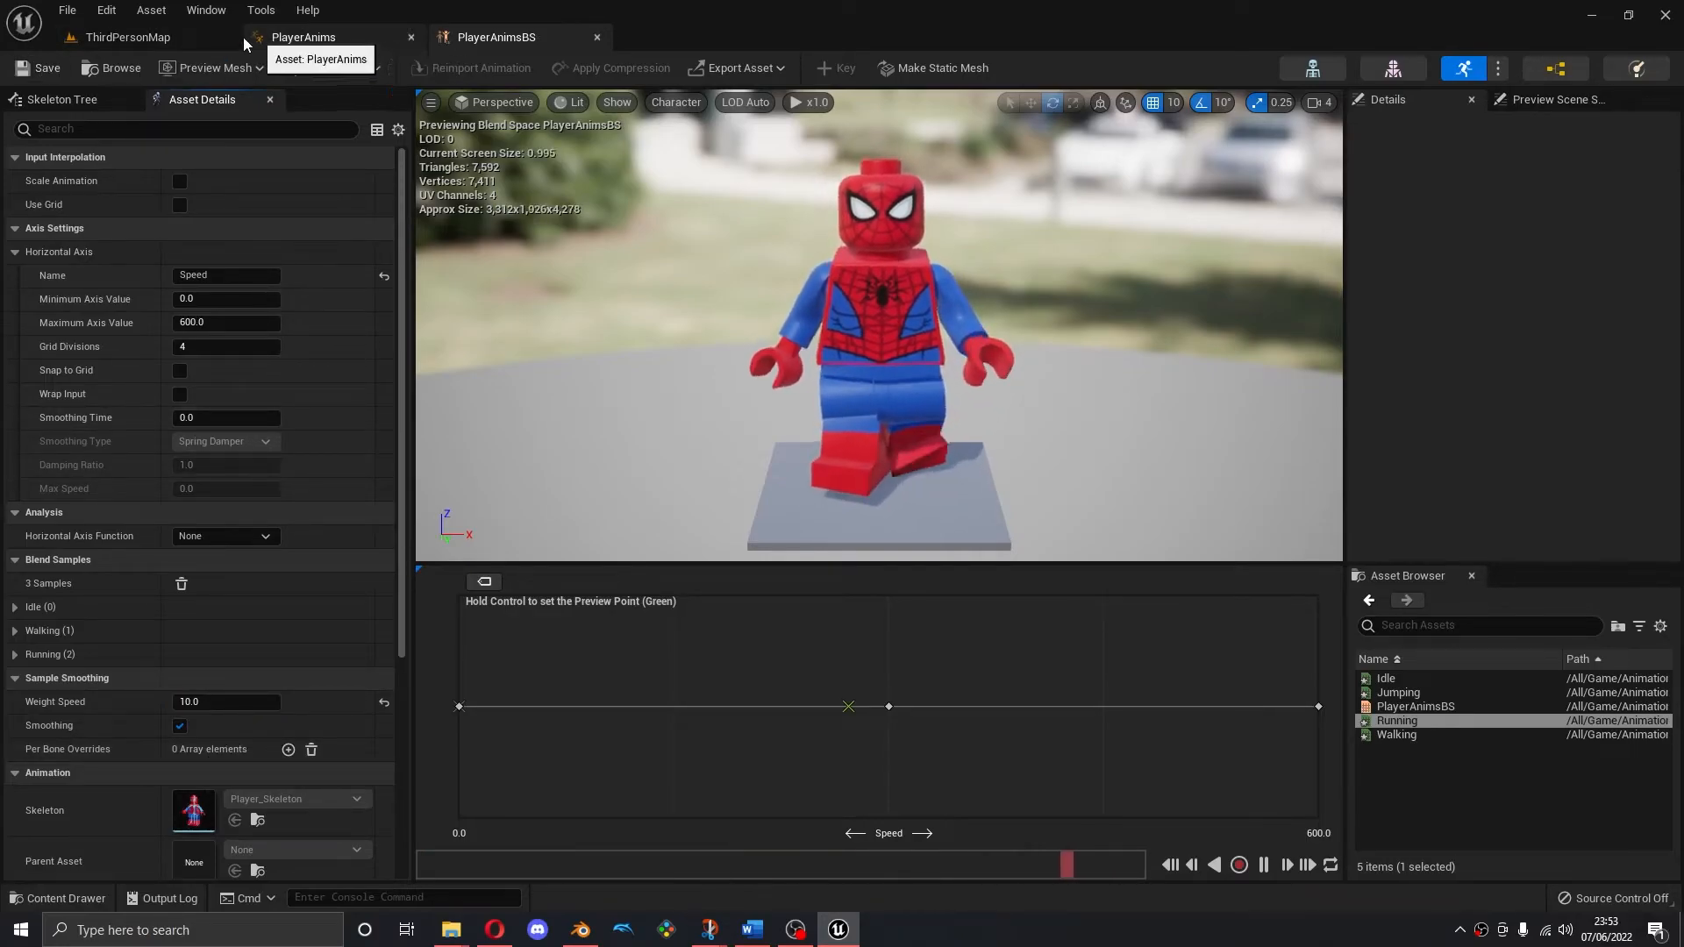
Check the PlayerAnims state graph and return to the ThirdPersonMap level
left_click(298, 35)
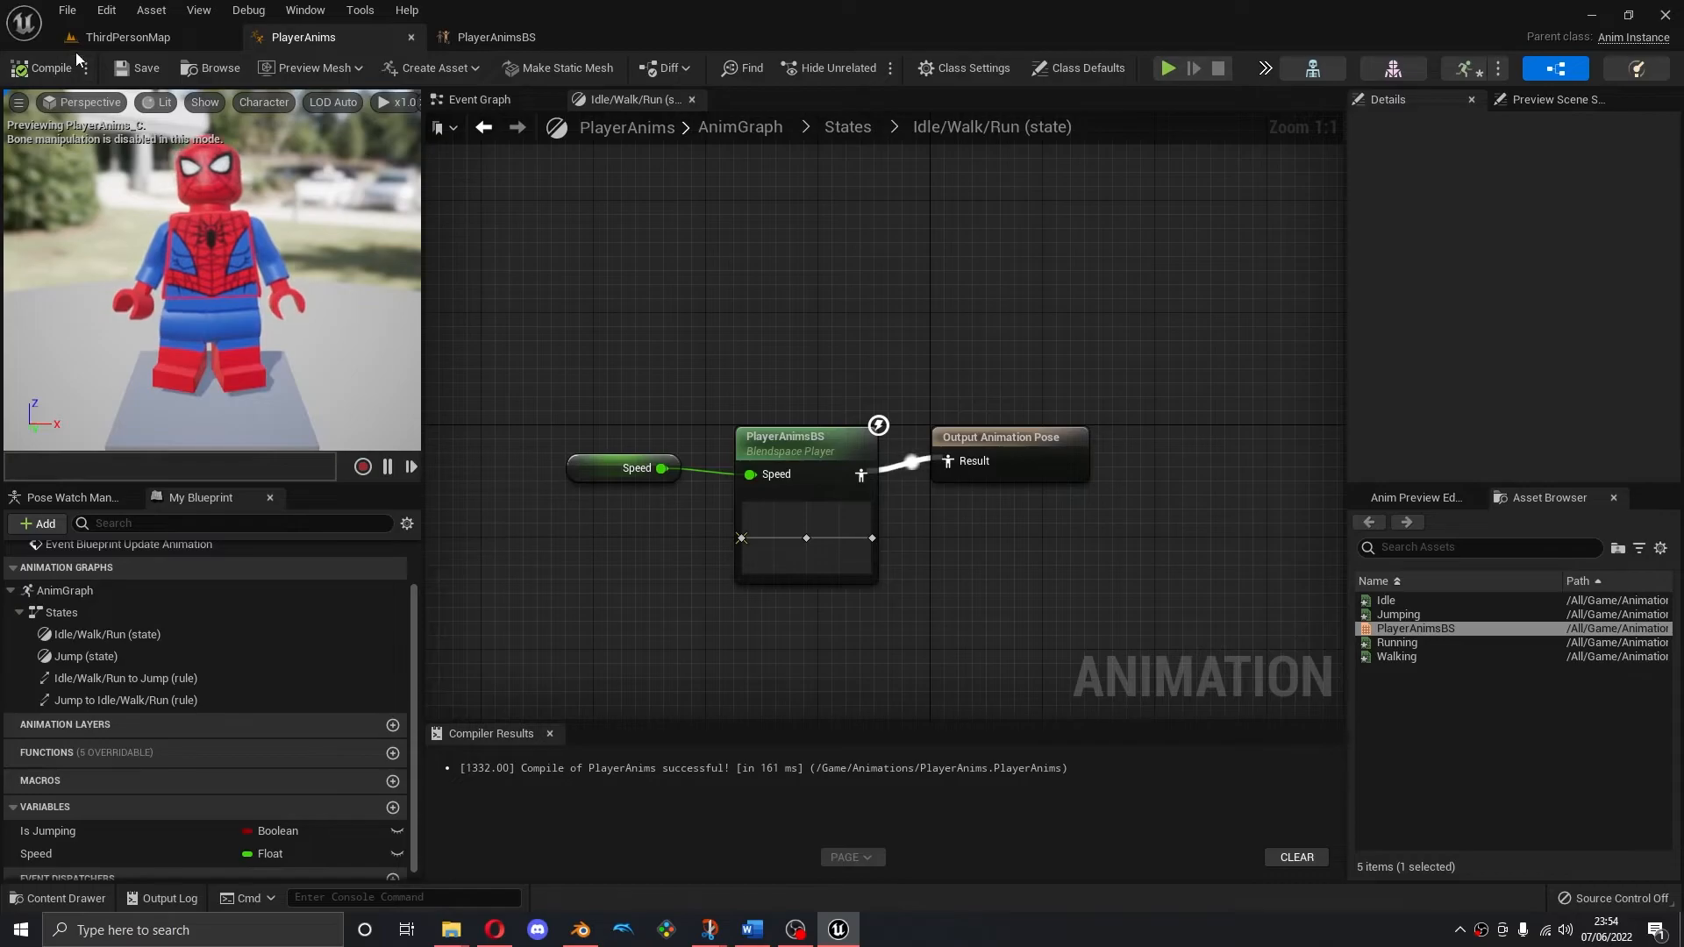
left_click(125, 44)
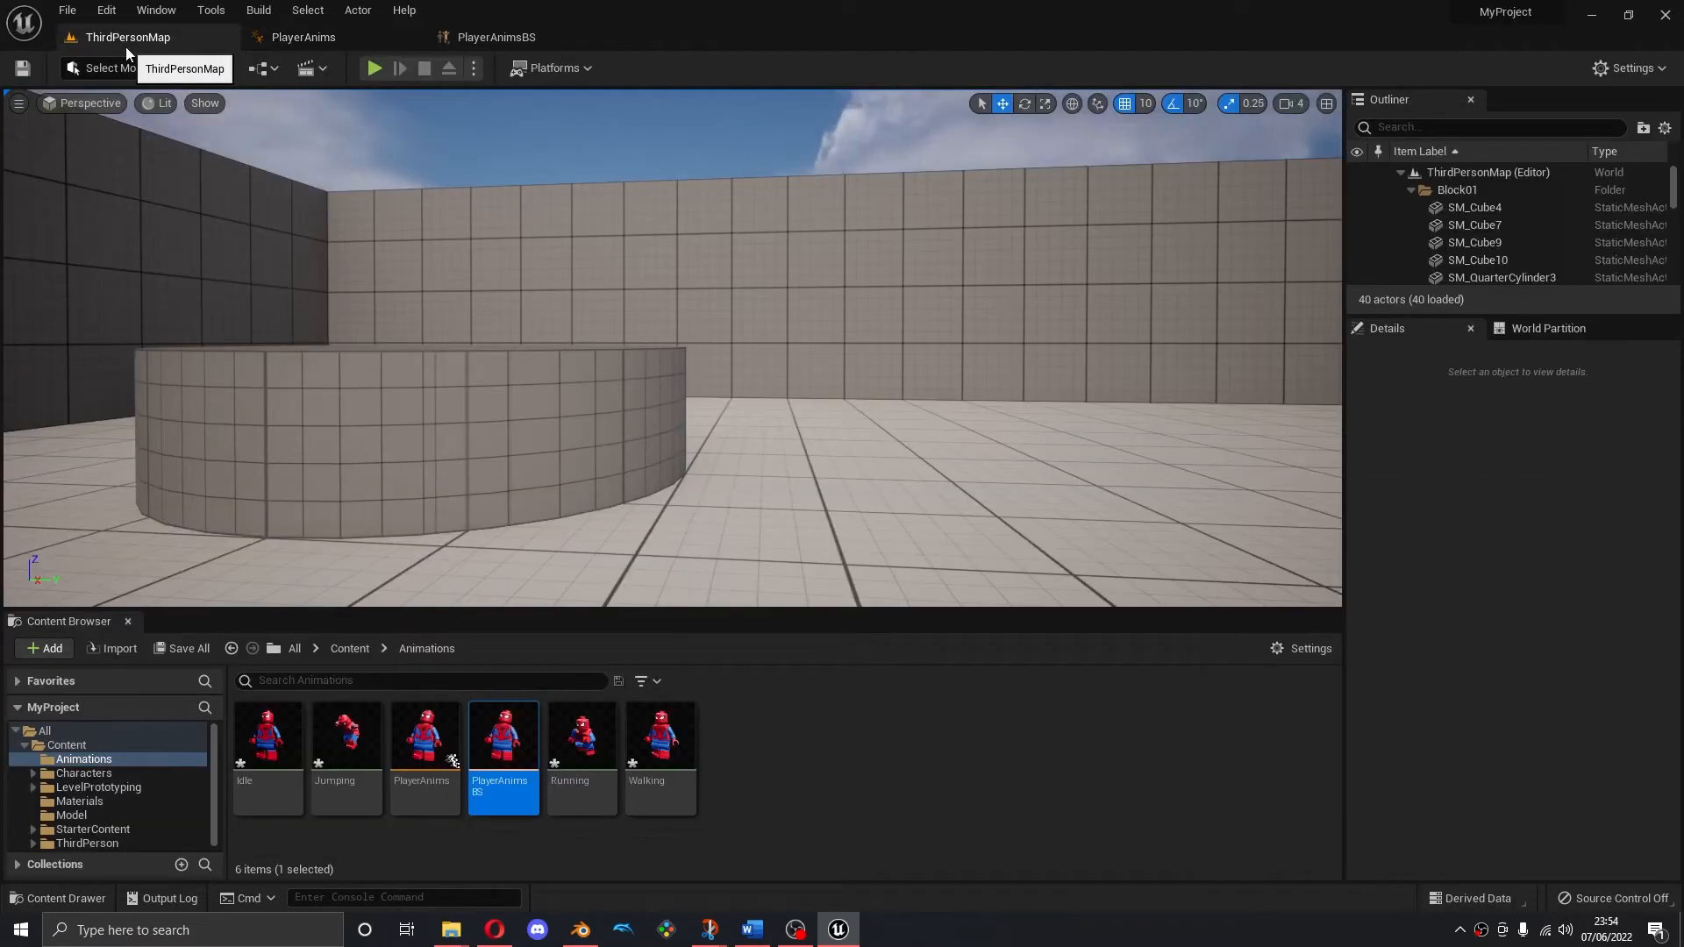
right_click_drag(401, 127, 360, 114)
mouse_move(753, 263)
right_mouse_down()
mouse_move(750, 298)
mouse_move(753, 270)
right_mouse_up()
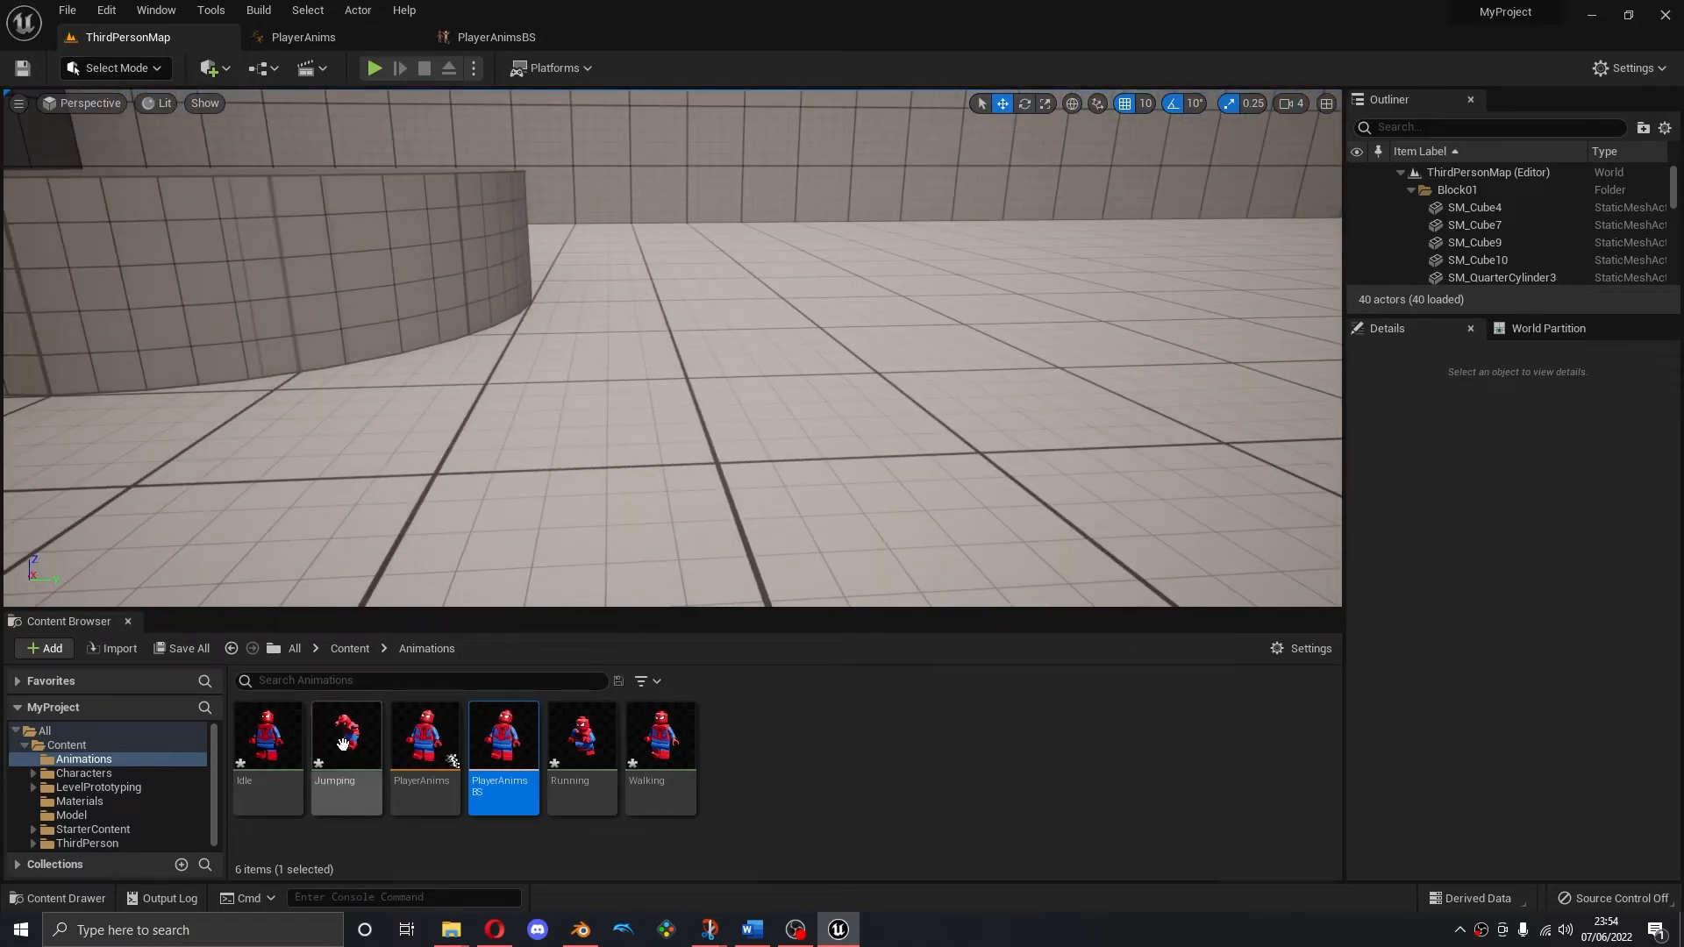
Search the Animations folder for "character" and clear the search
left_click(331, 682)
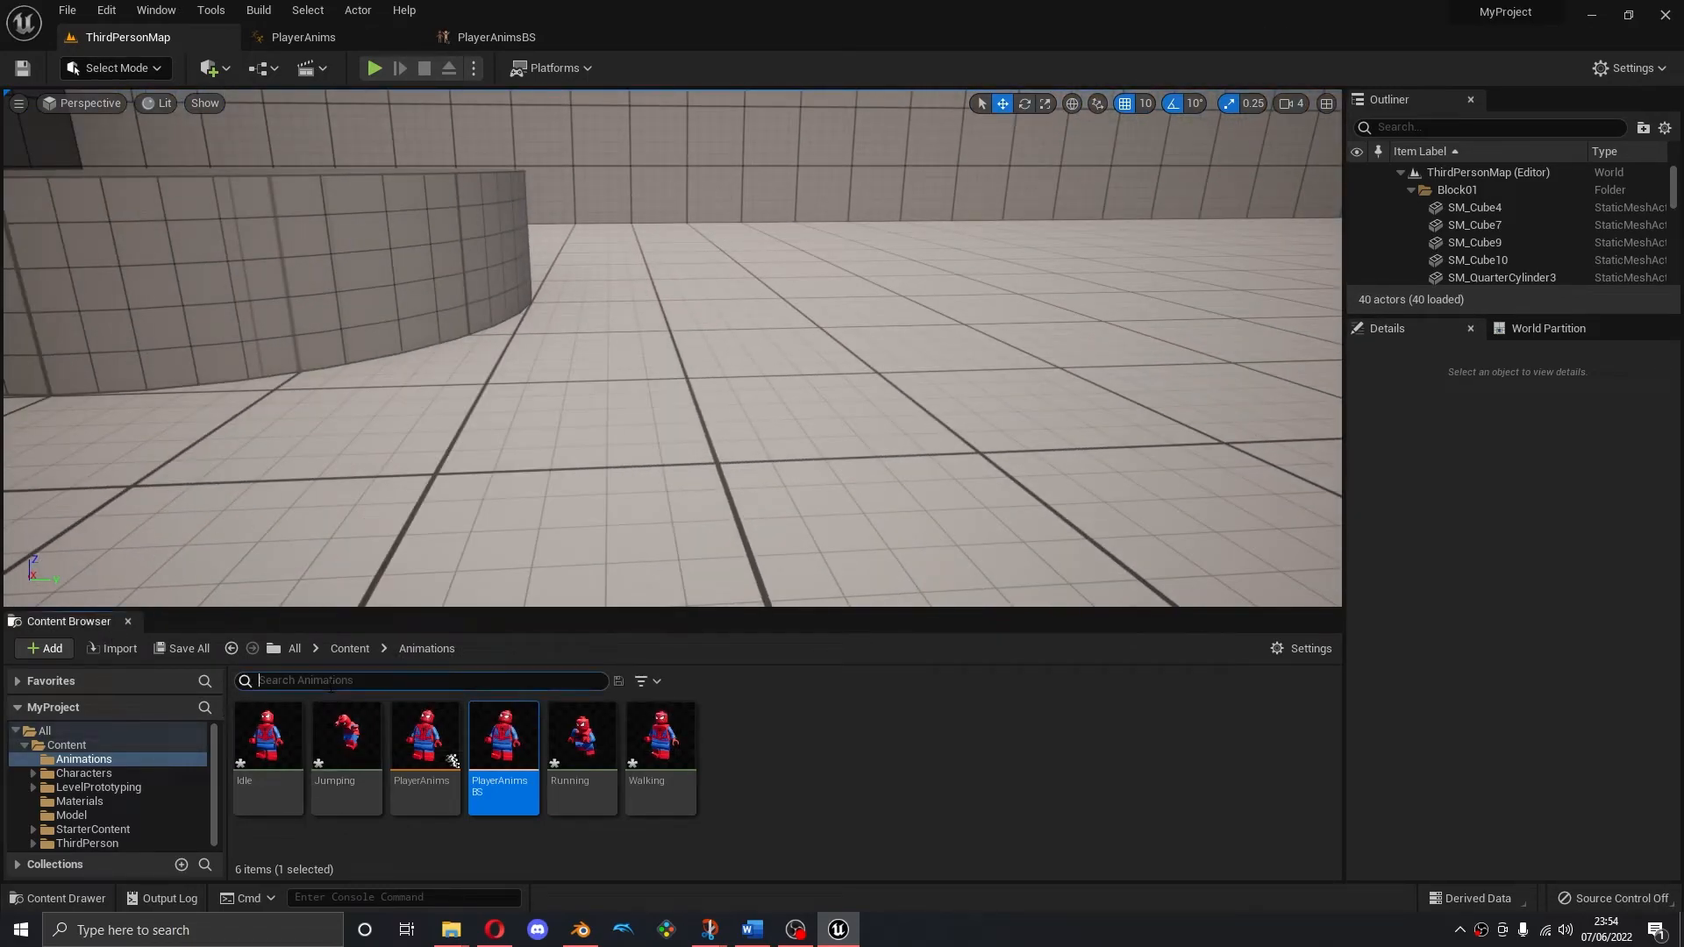
type("character")
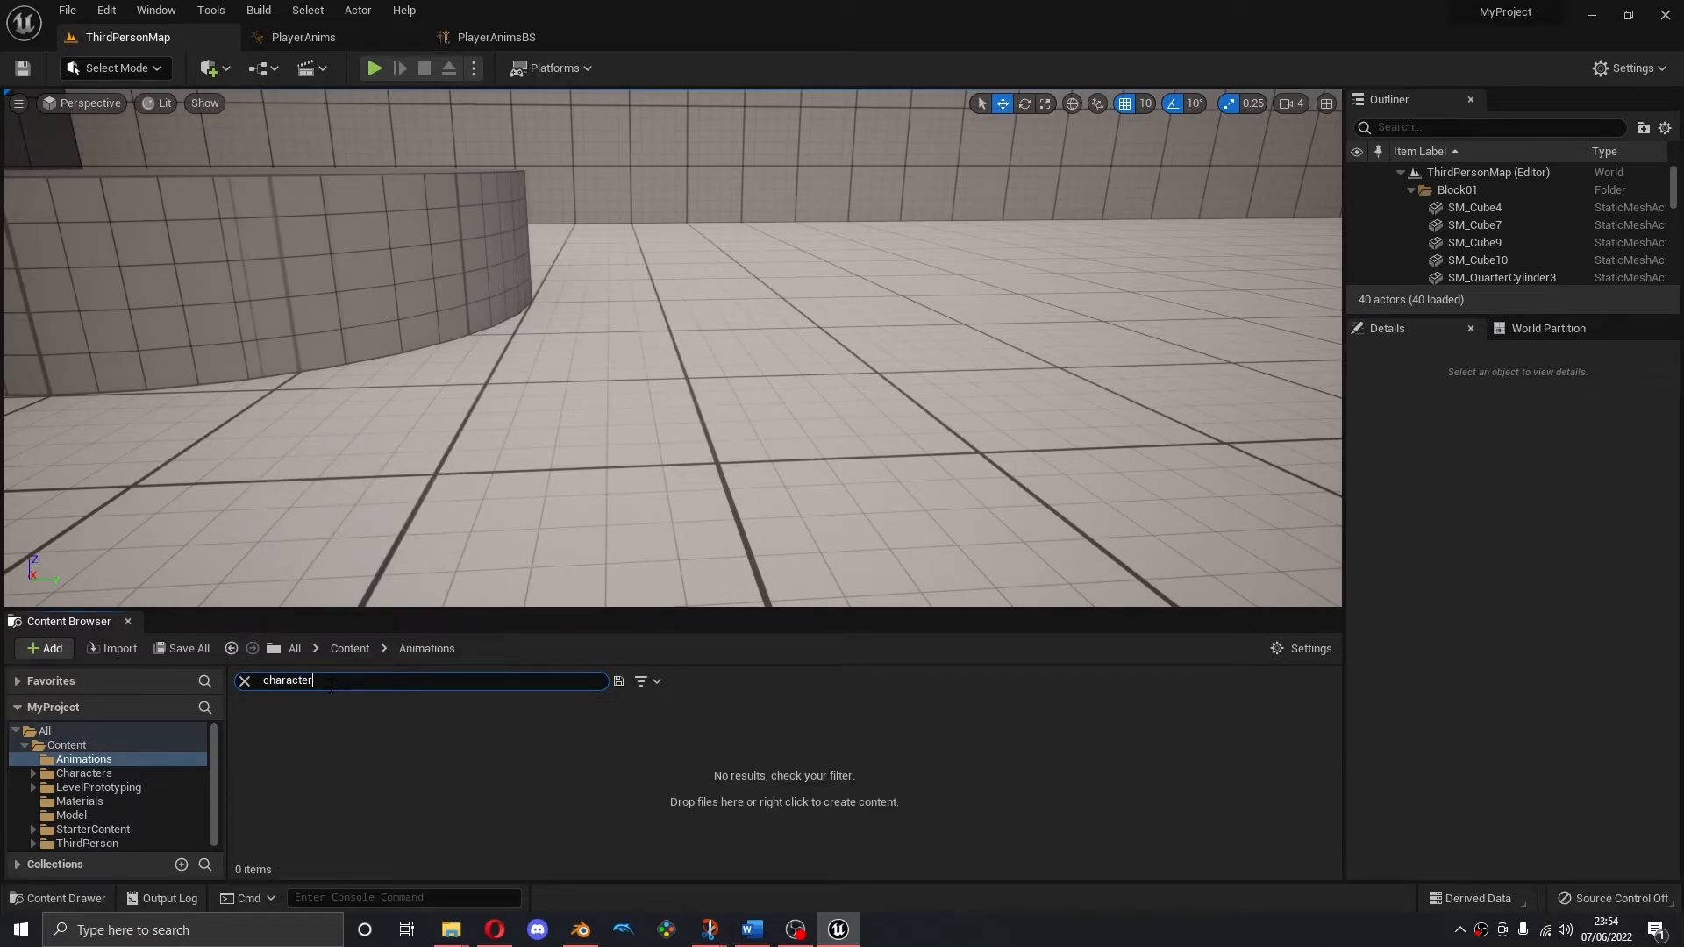
left_click(244, 680)
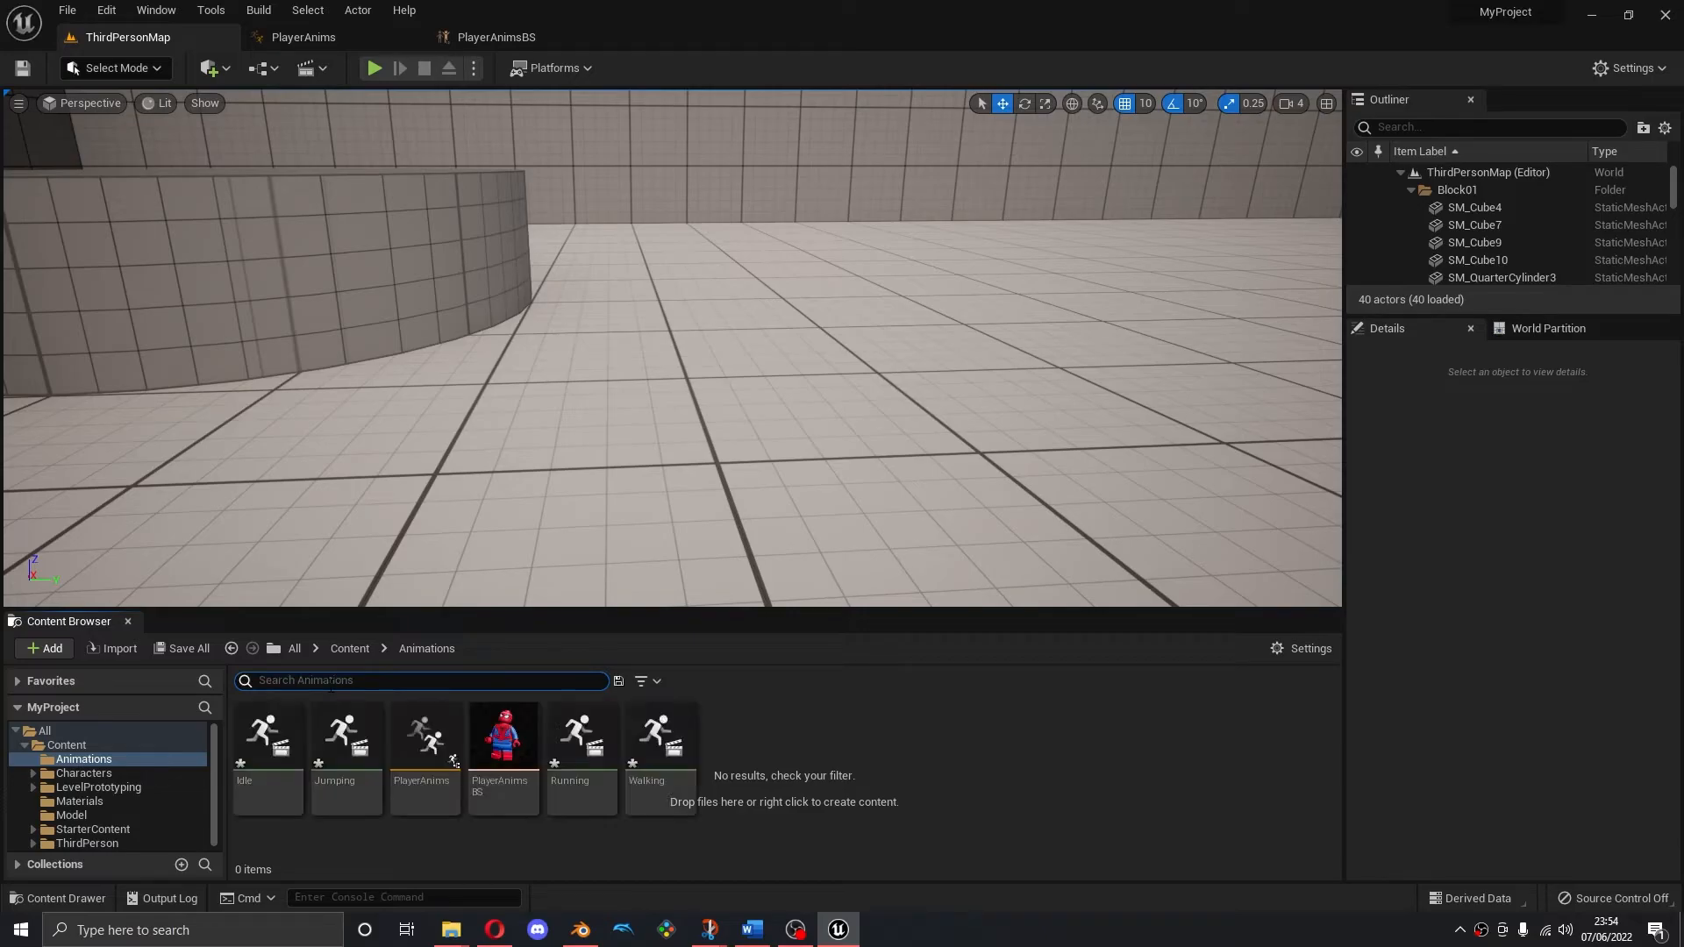
Open the BP_ThirdPersonCharacter blueprint from the ThirdPerson Blueprints folder
left_click(84, 745)
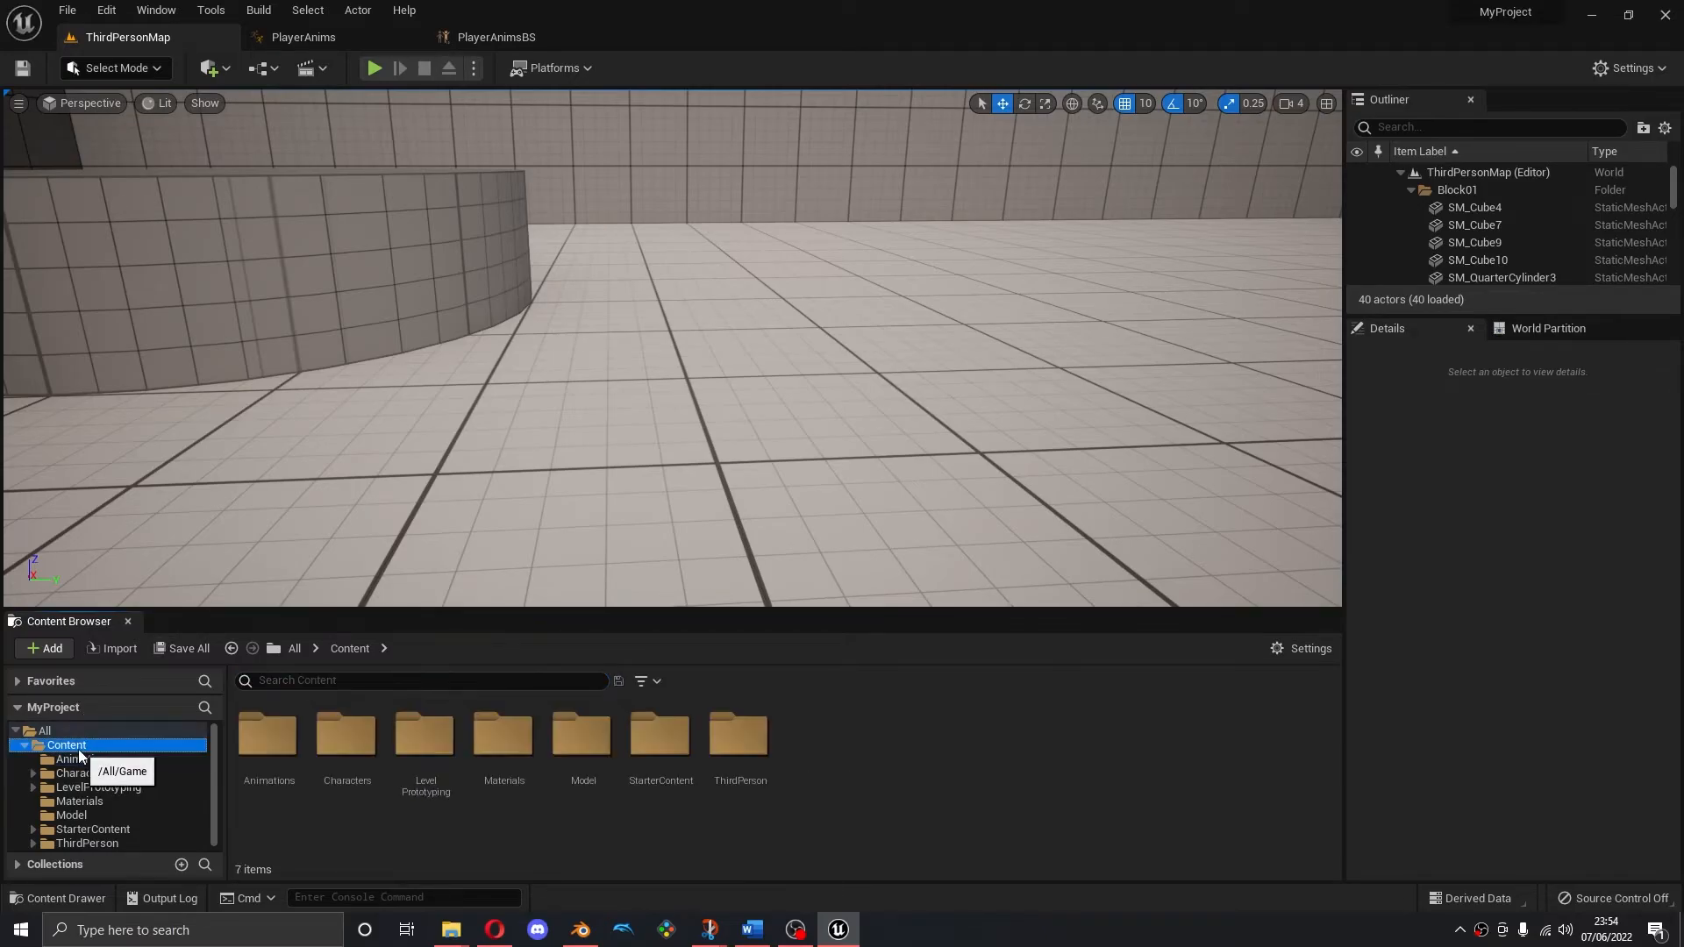
left_click(735, 744)
double_click(734, 744)
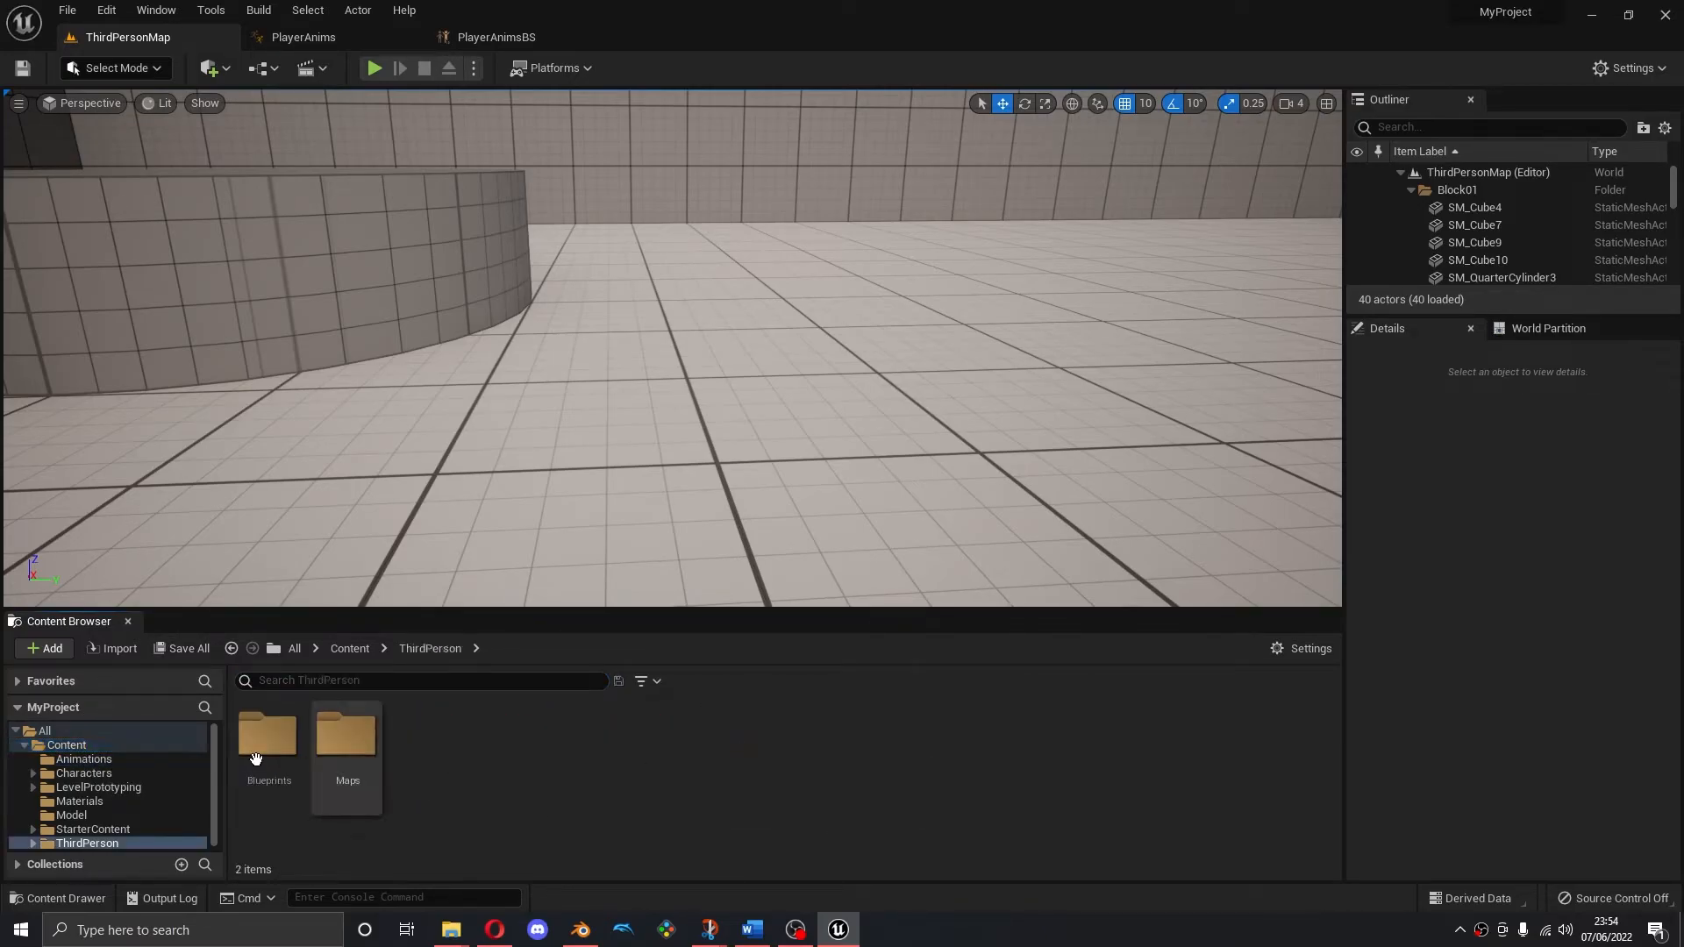
double_click(270, 739)
double_click(279, 747)
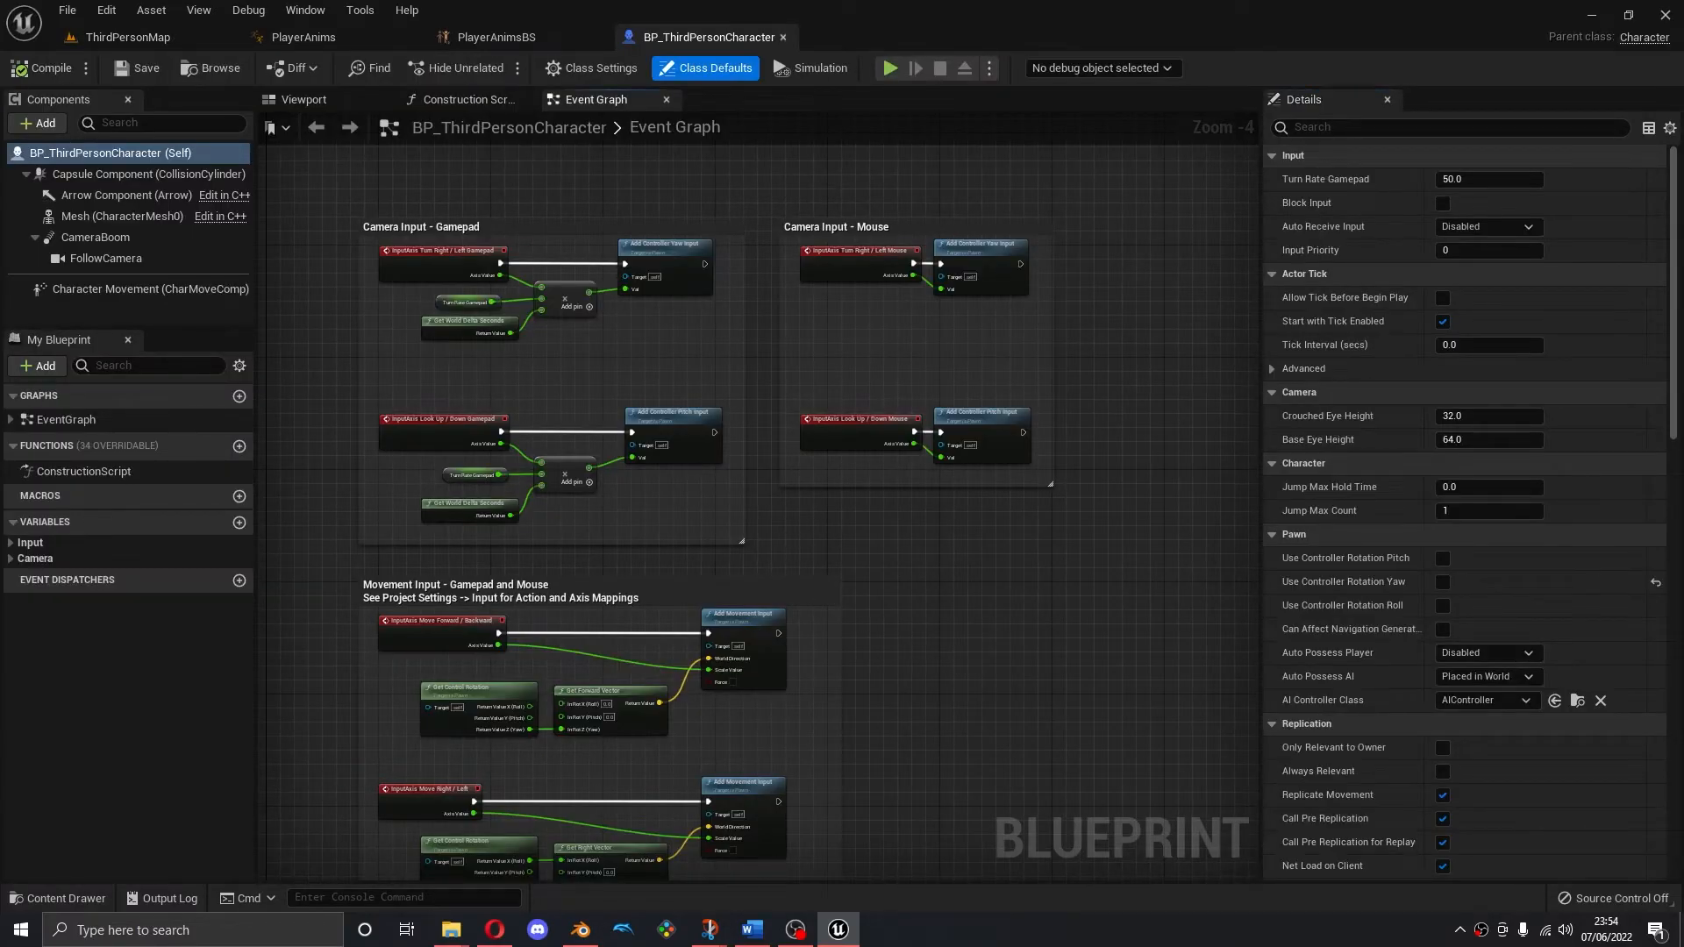
right_click_drag(955, 666, 826, 519)
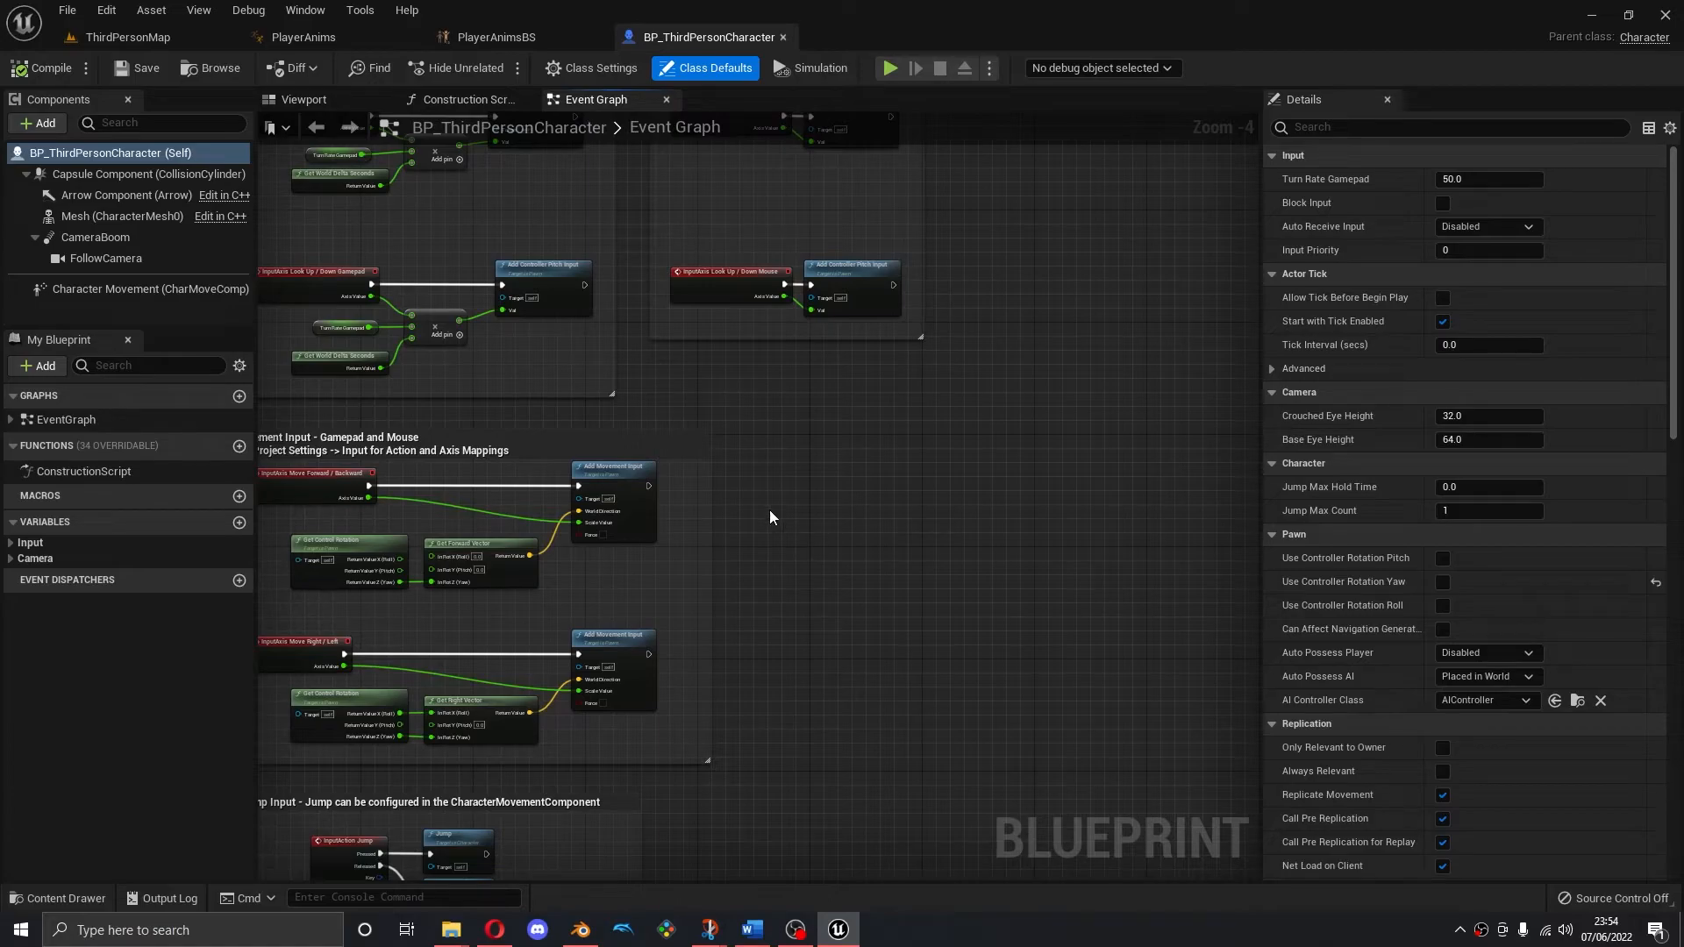
right_click(745, 530)
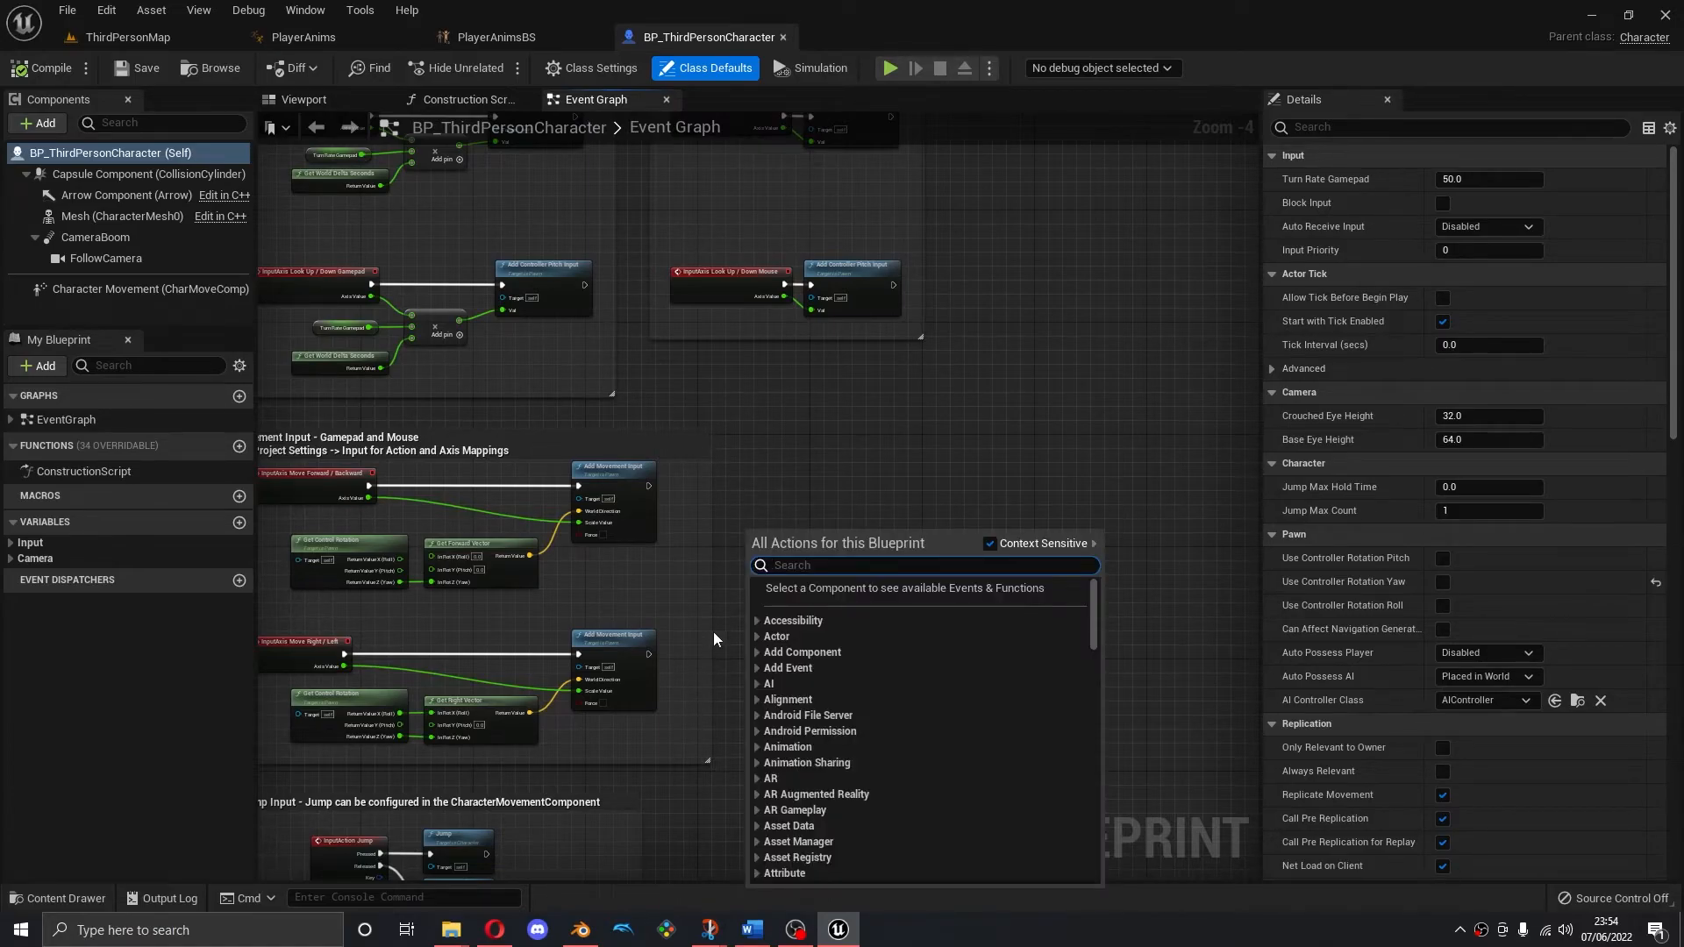
left_click(791, 453)
right_click(756, 539)
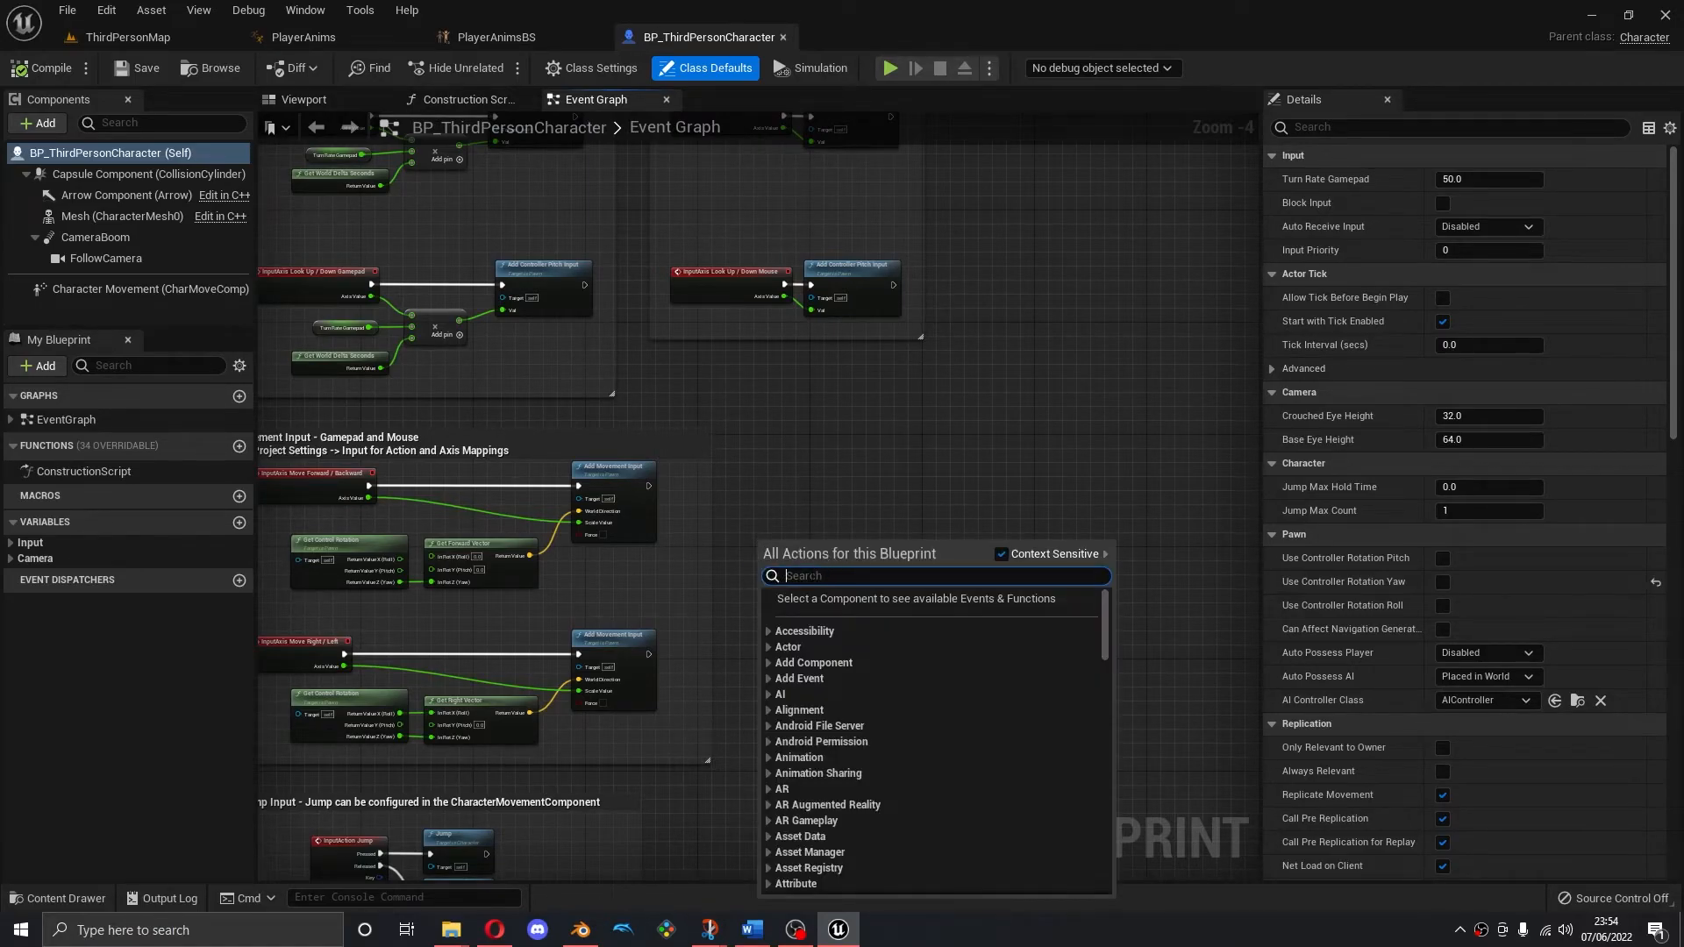
left_click(783, 501)
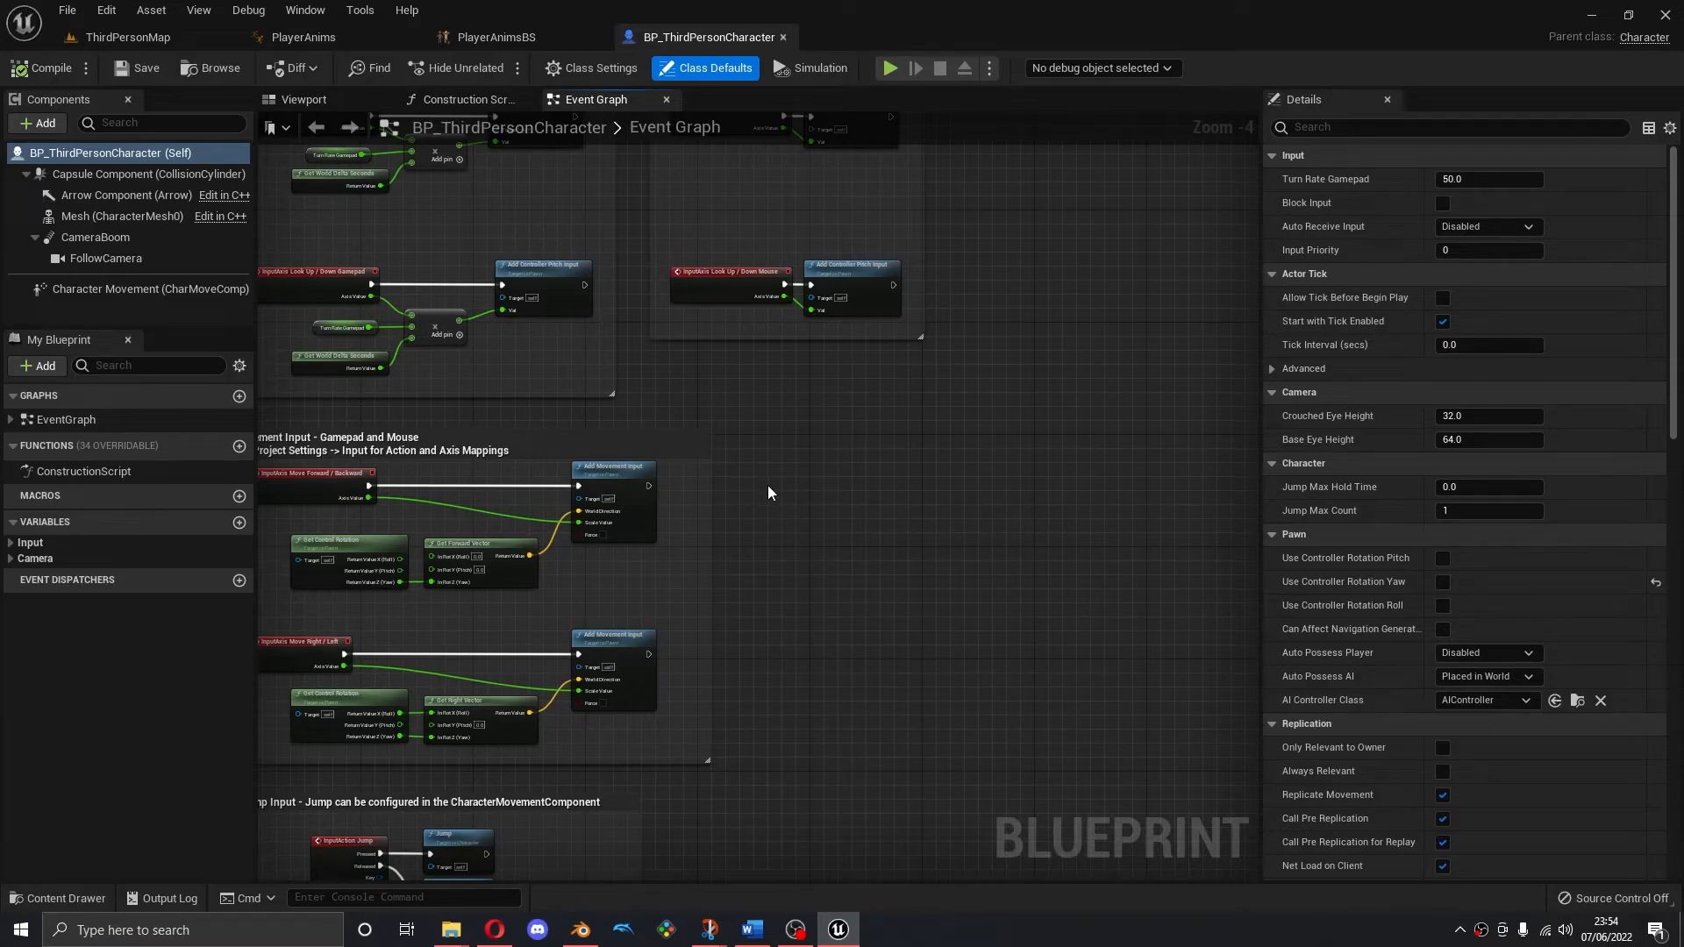
left_click(139, 39)
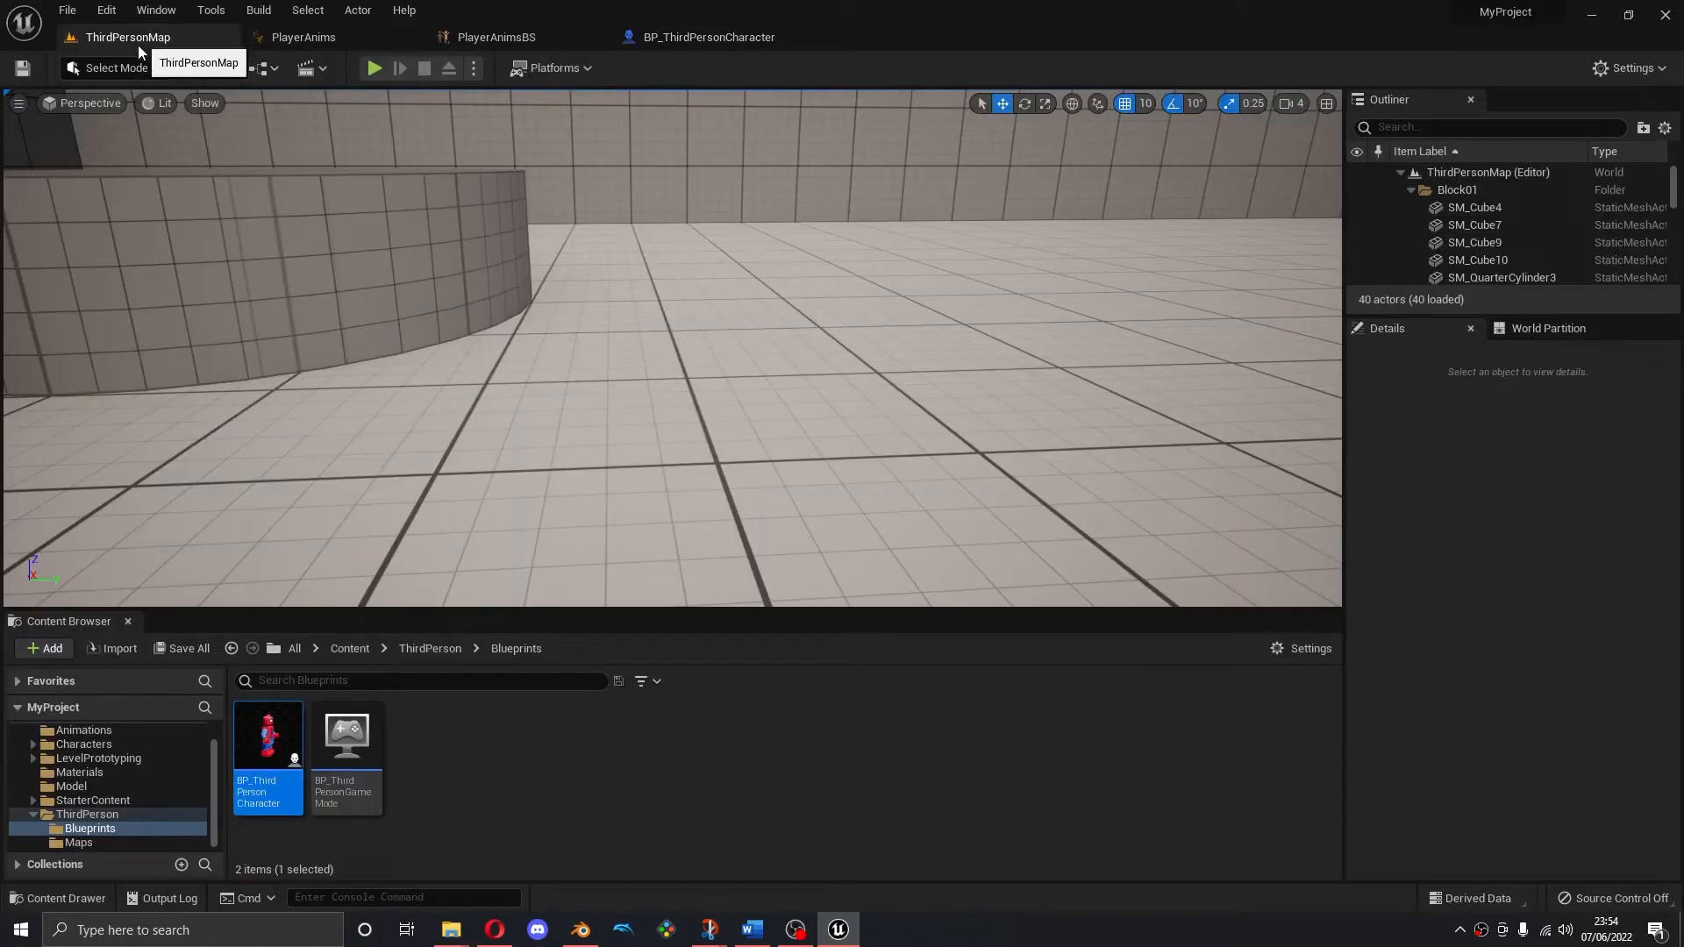
left_click(671, 37)
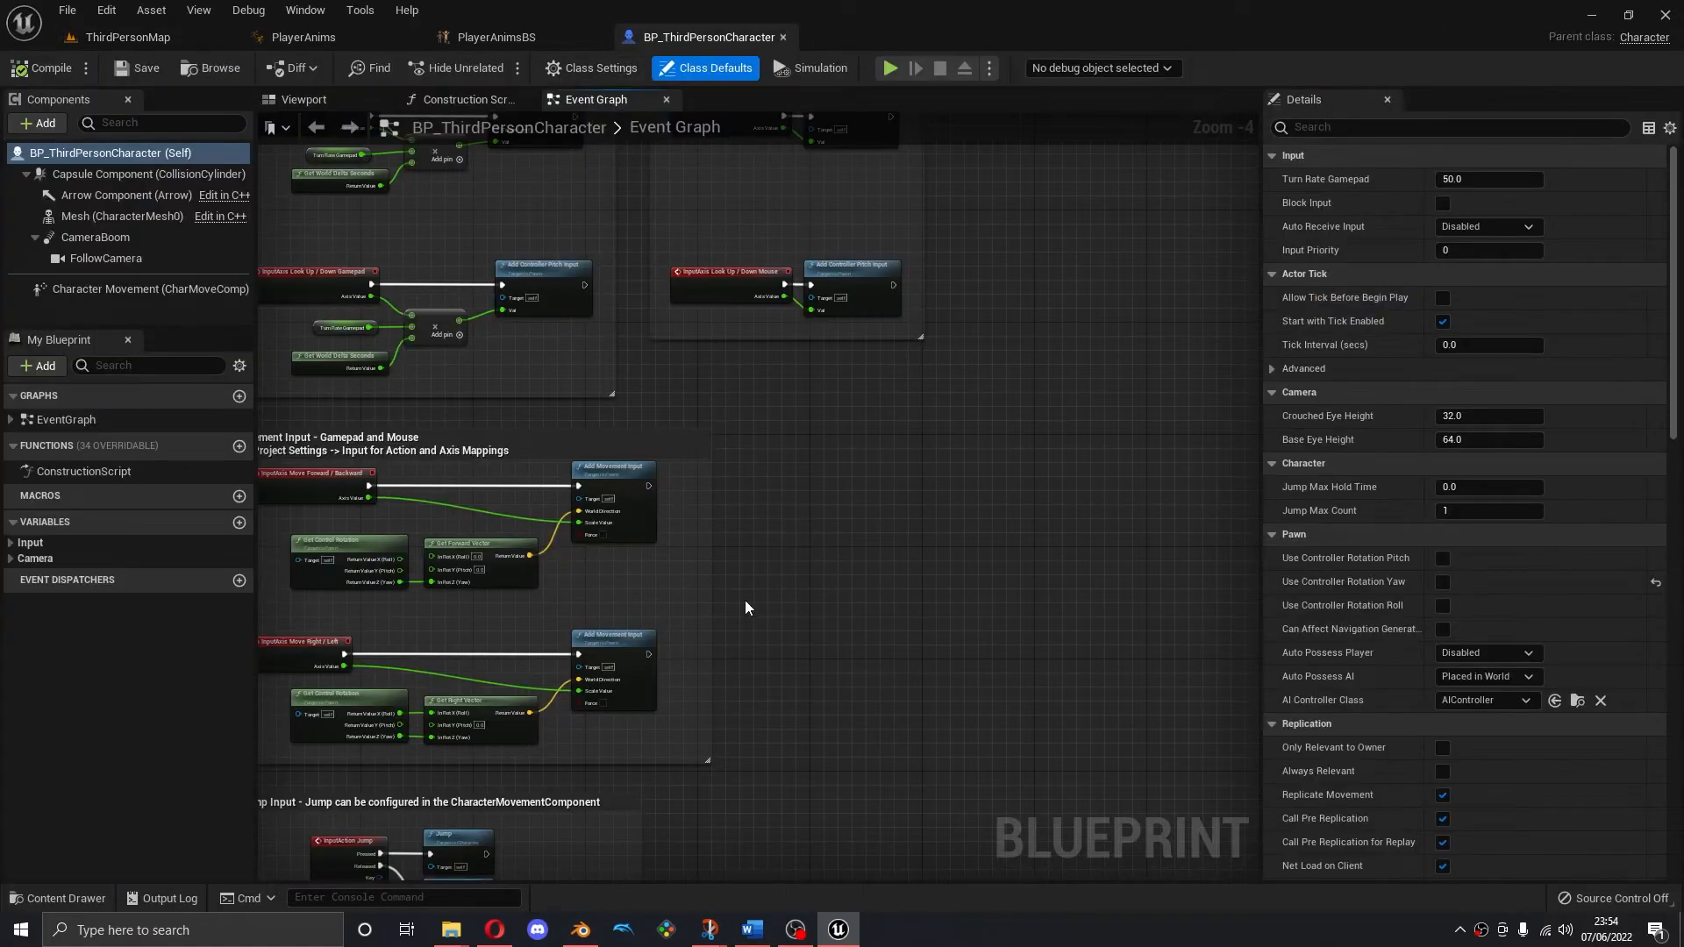
Try a Left Shift keyboard event in the character's event graph, and delete it
right_click(783, 500)
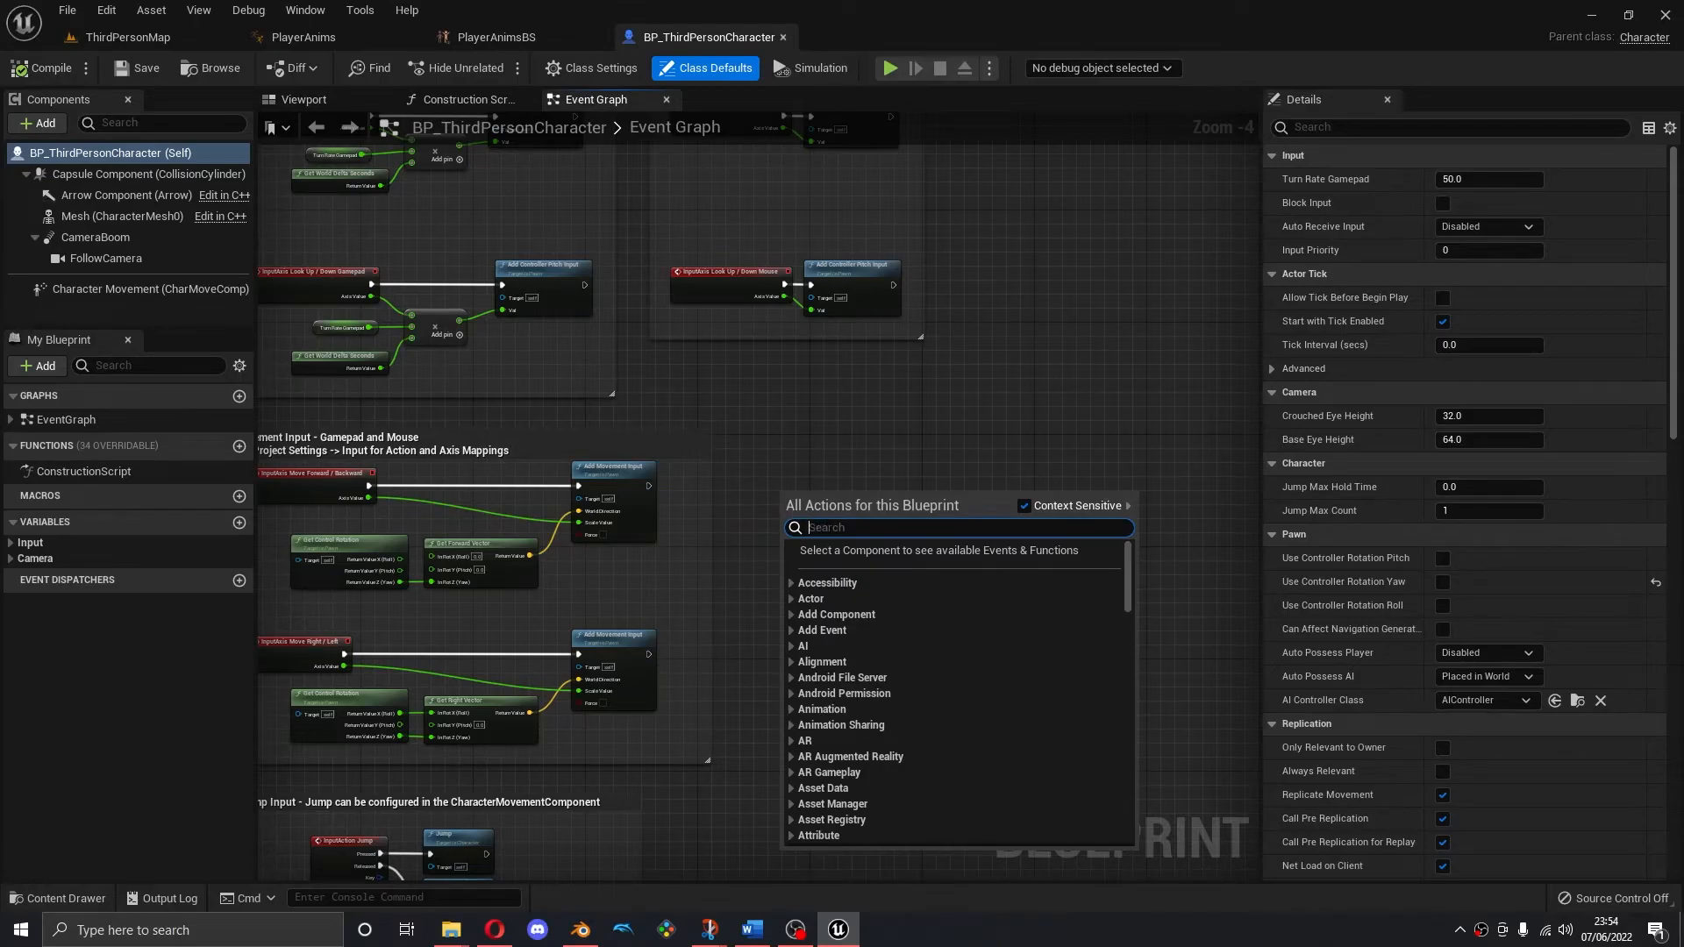
type("shift")
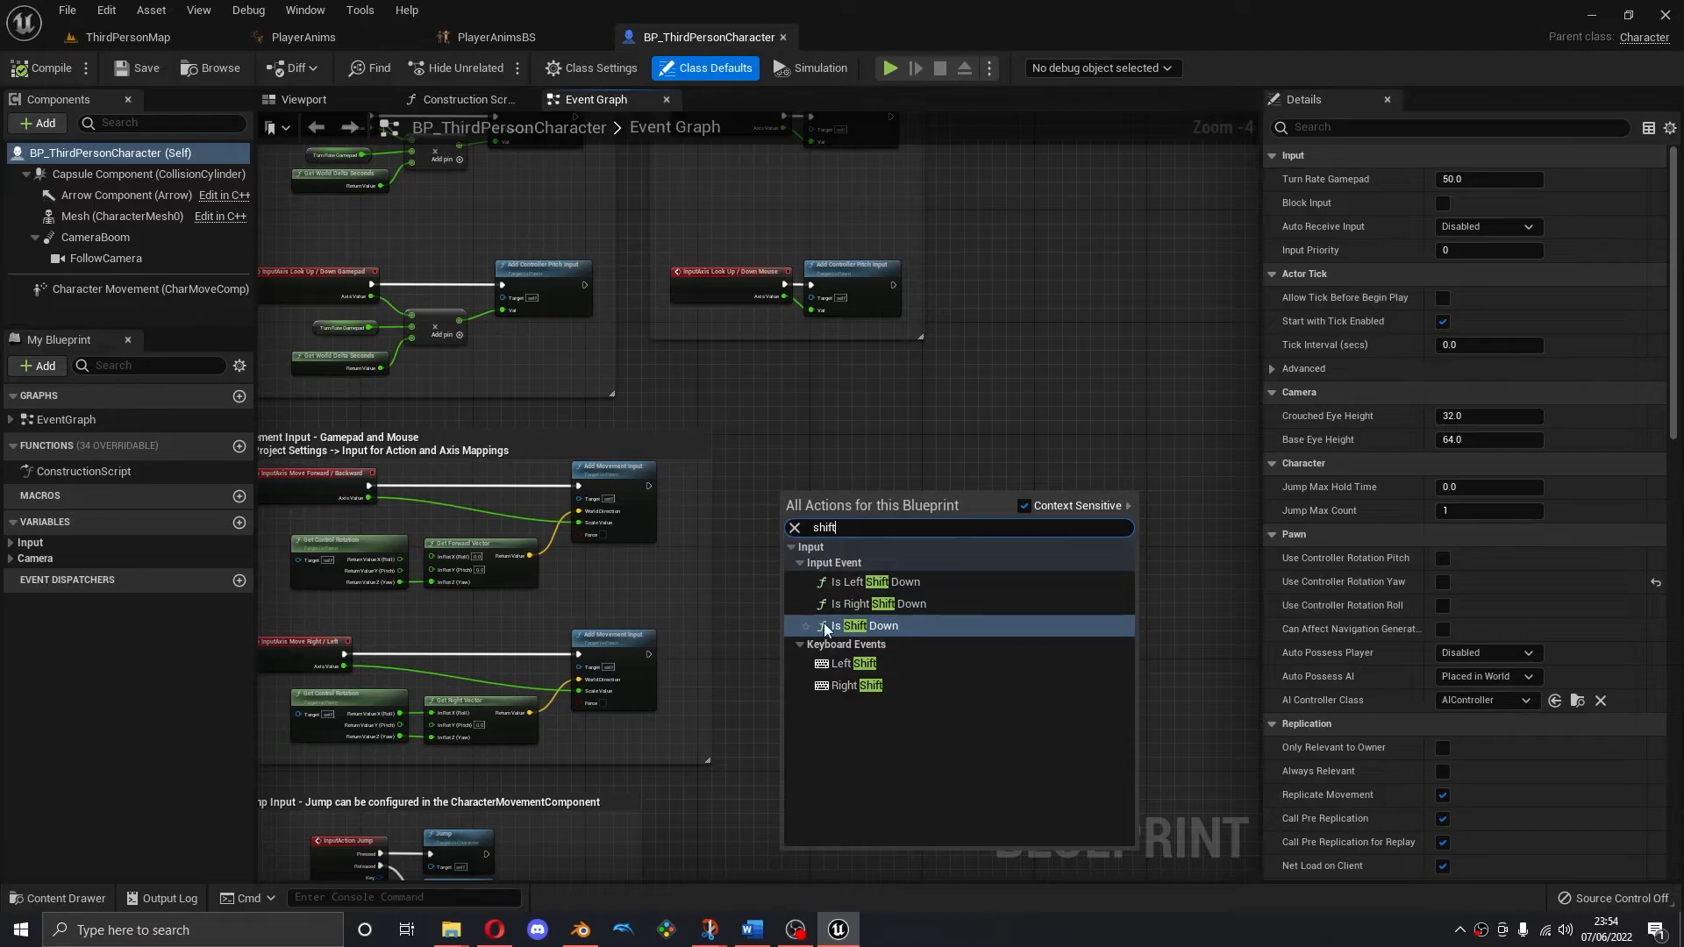
left_click(846, 664)
scroll(929, 582, "up", 4)
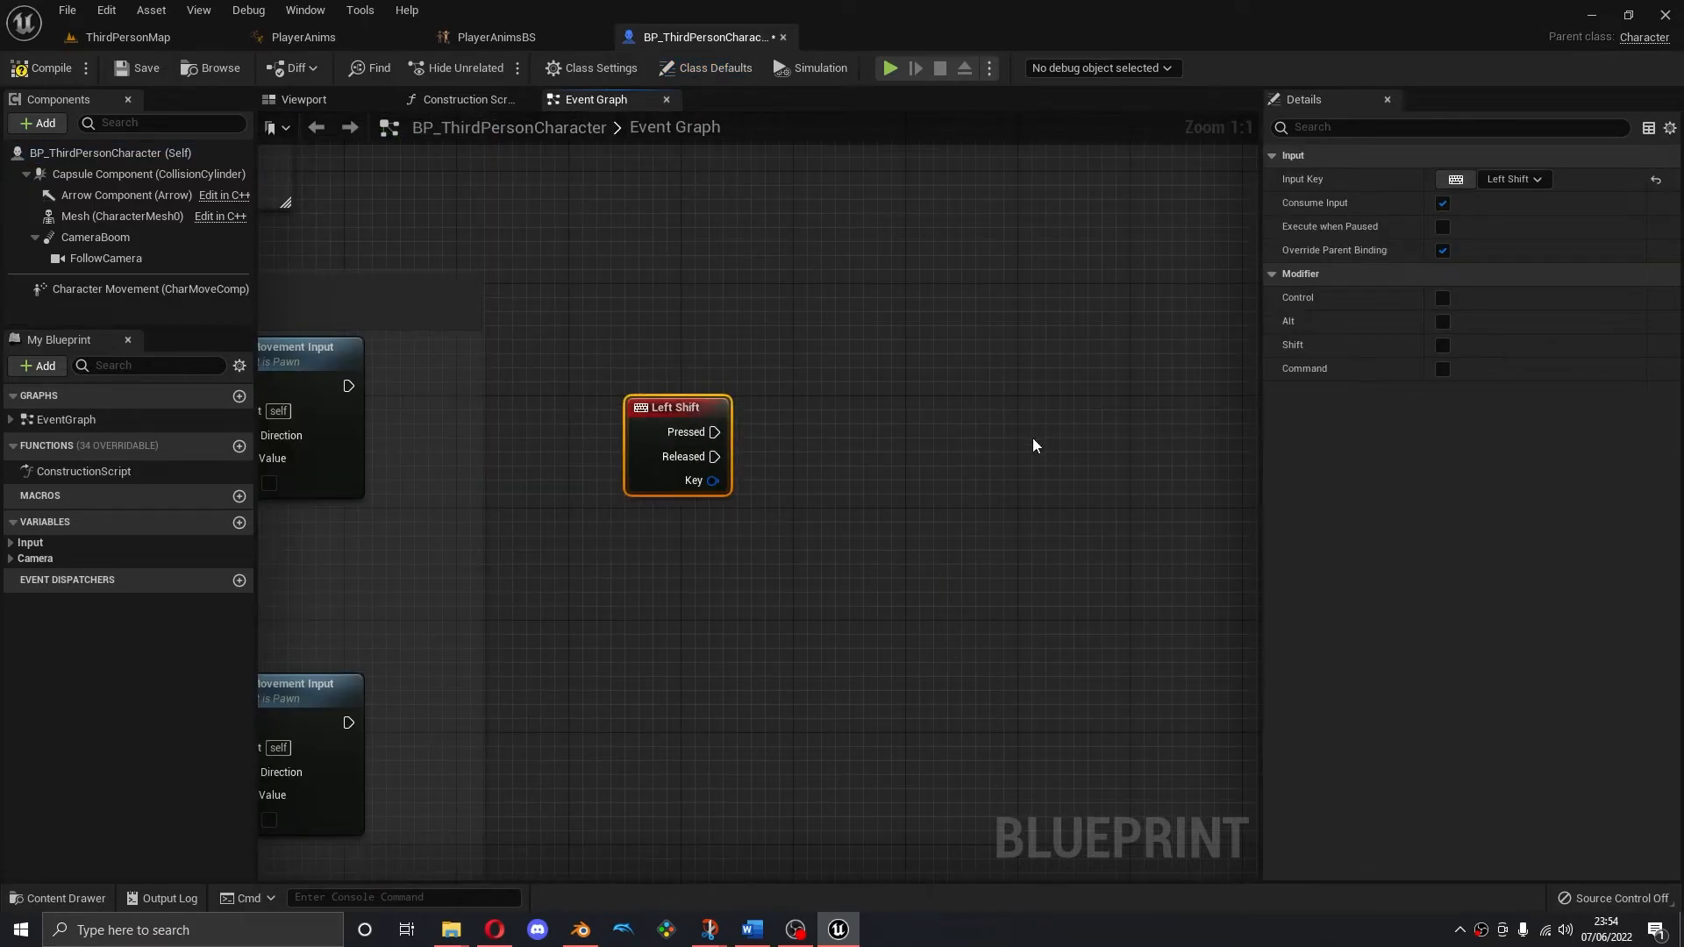
key("Delete")
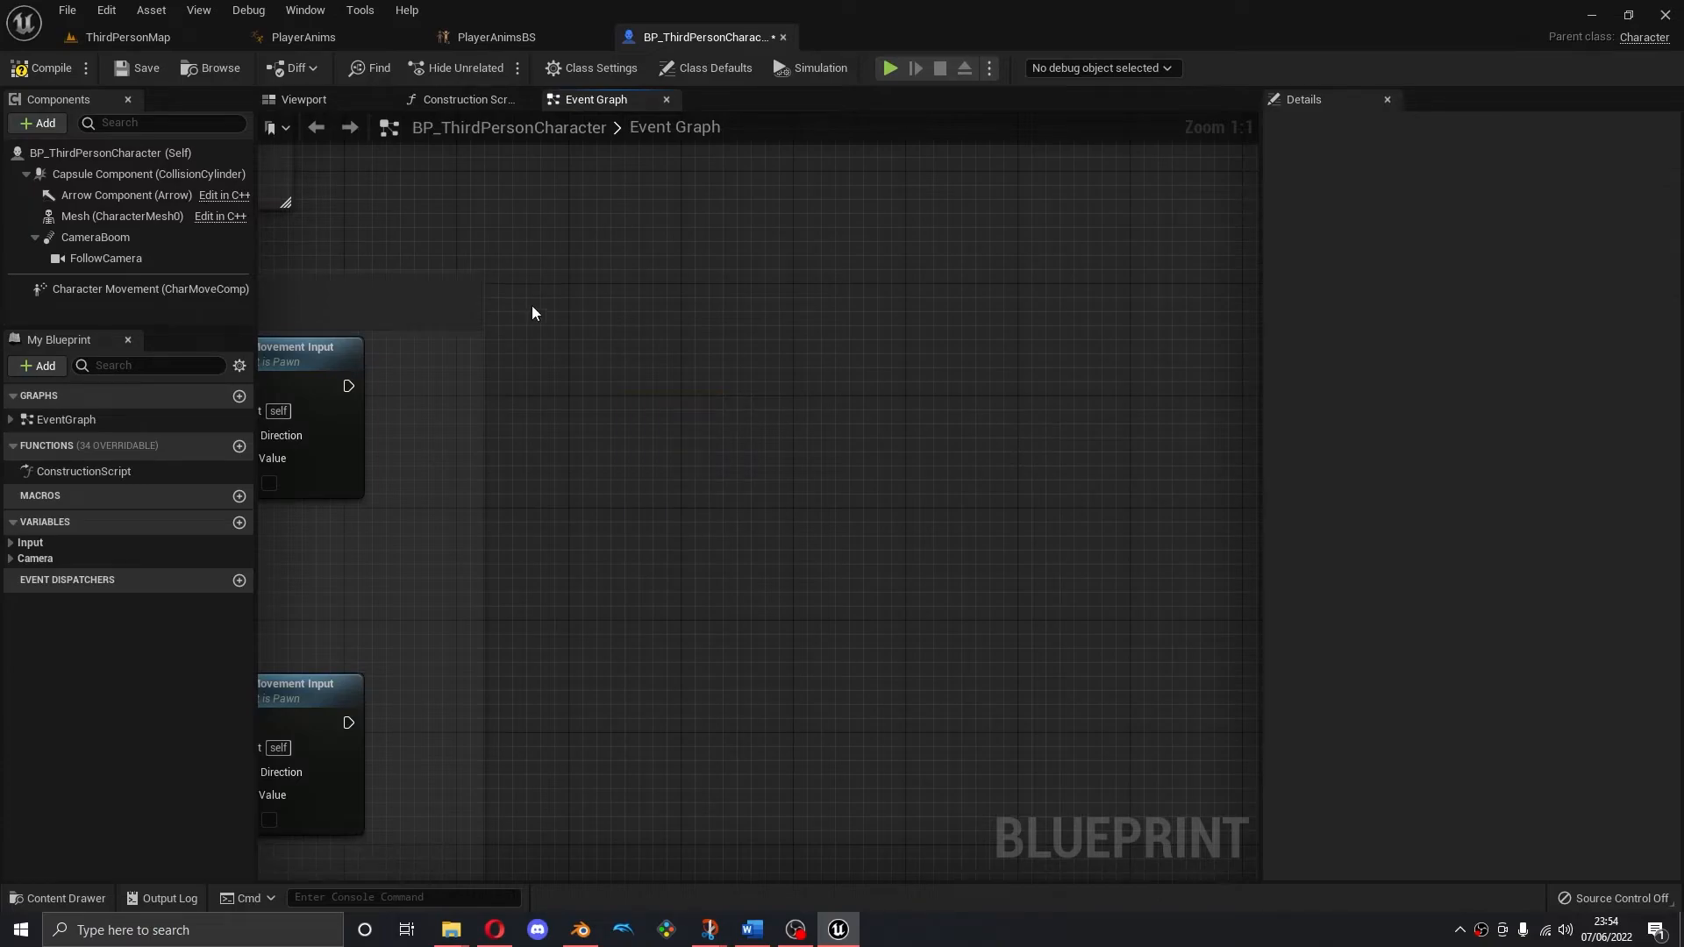
Open the Engine Input section of the Project Settings from the ThirdPersonMap level
left_click(92, 32)
left_click(99, 14)
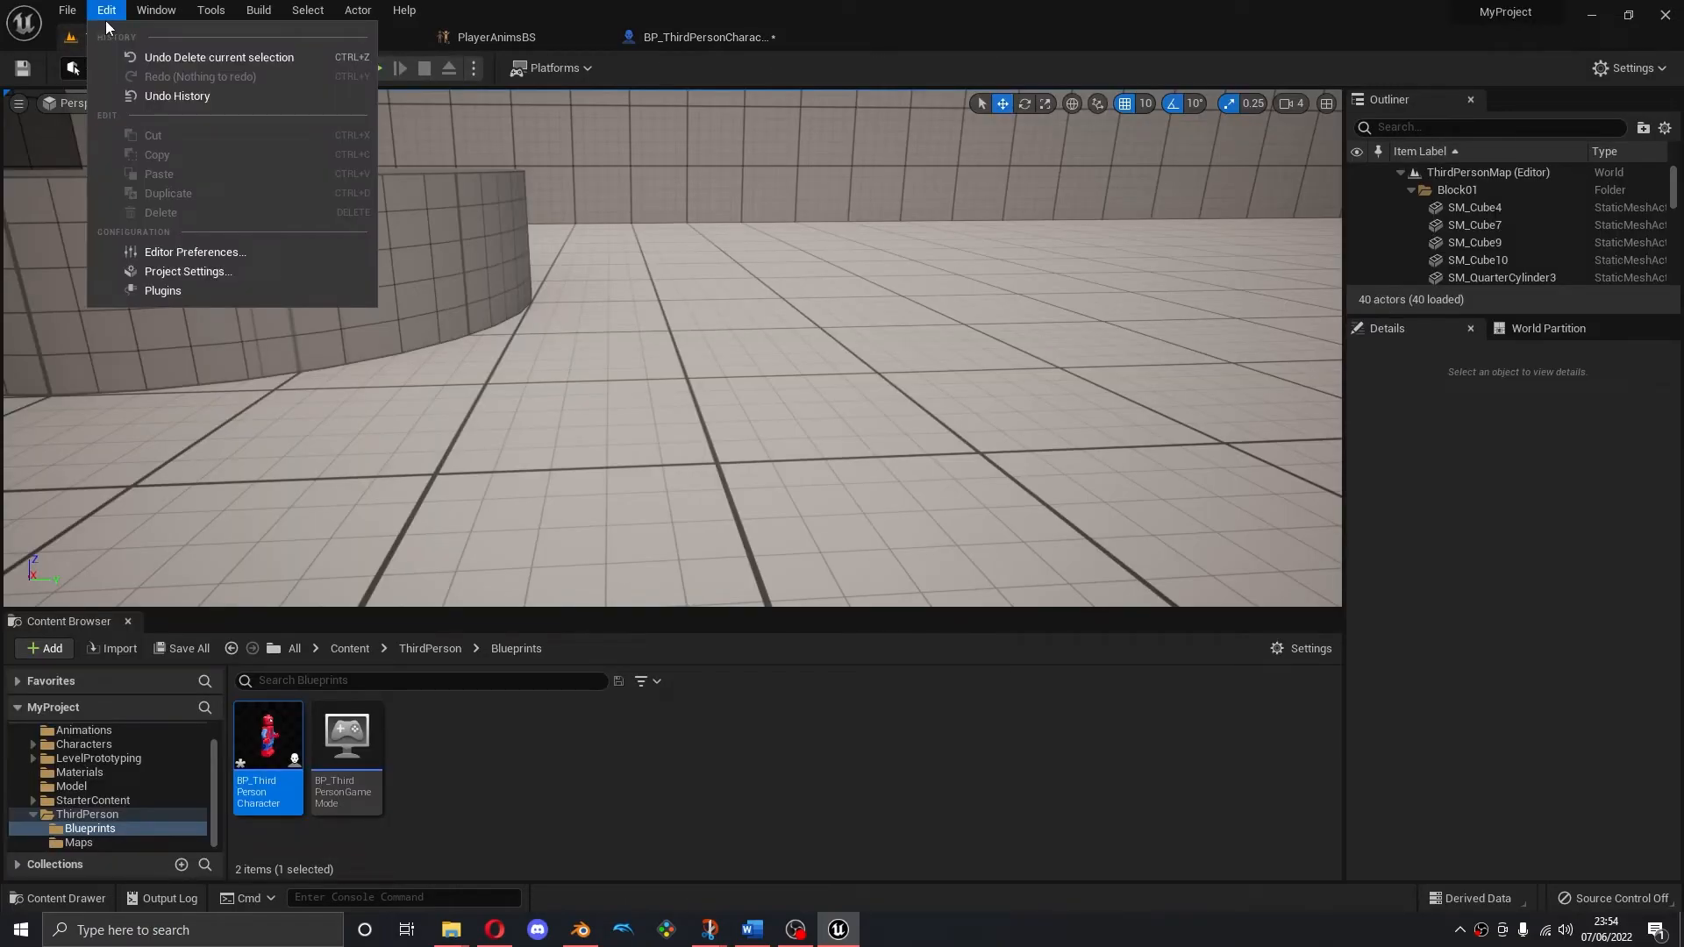
left_click(112, 16)
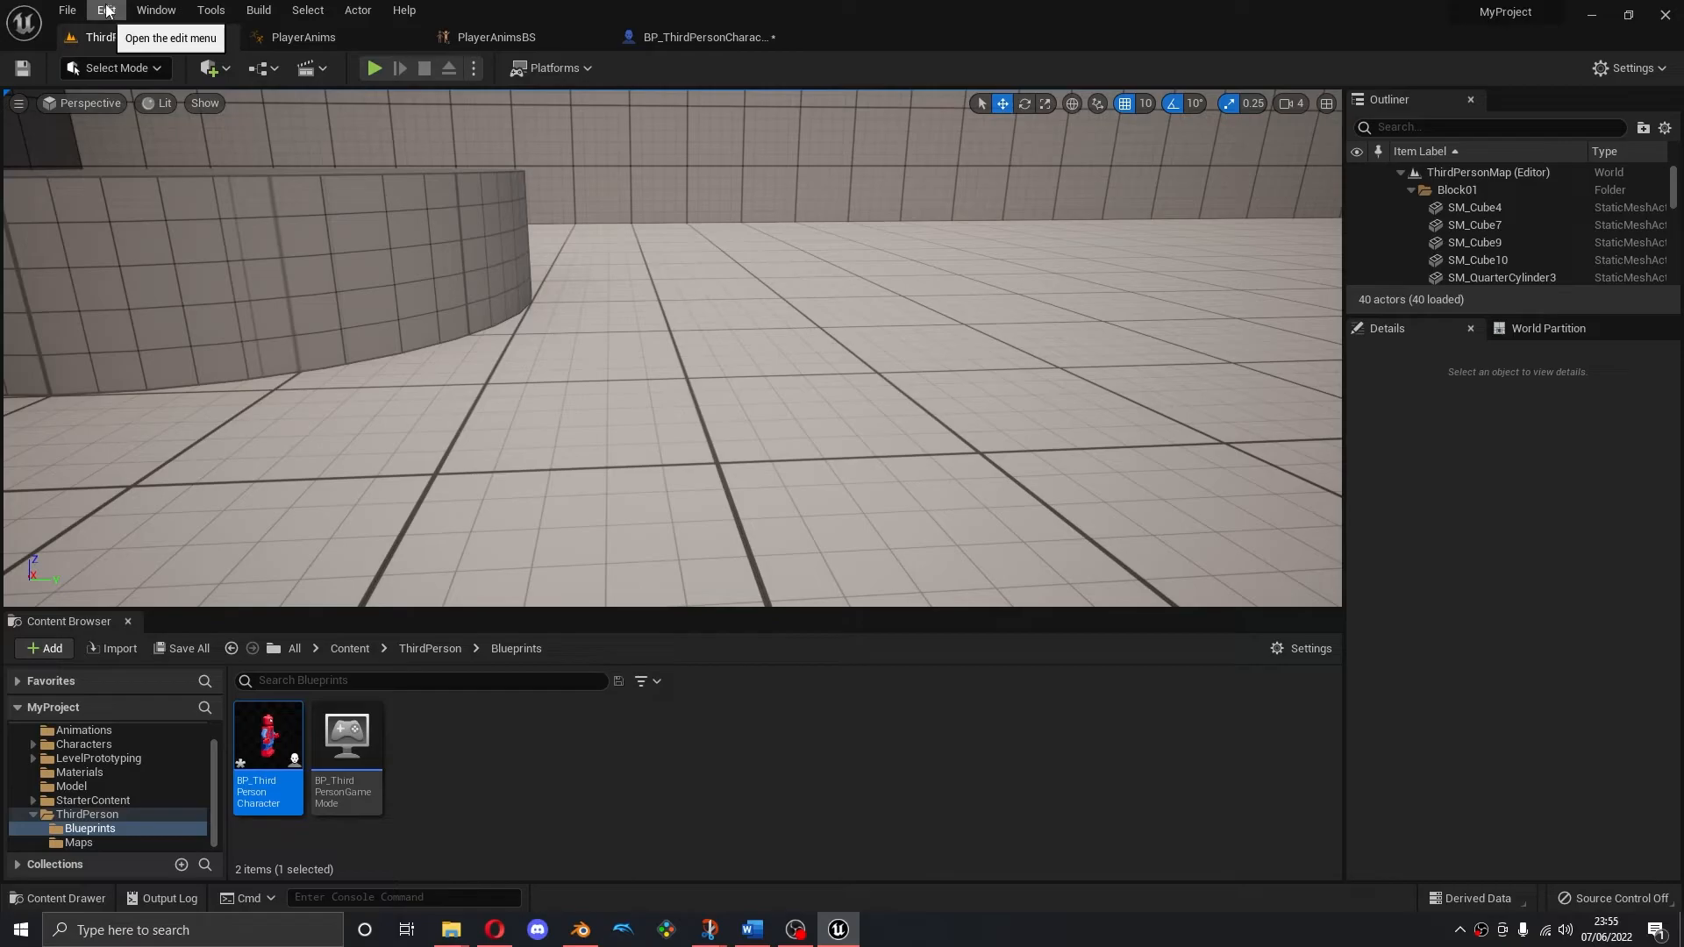
left_click(107, 13)
left_click(167, 271)
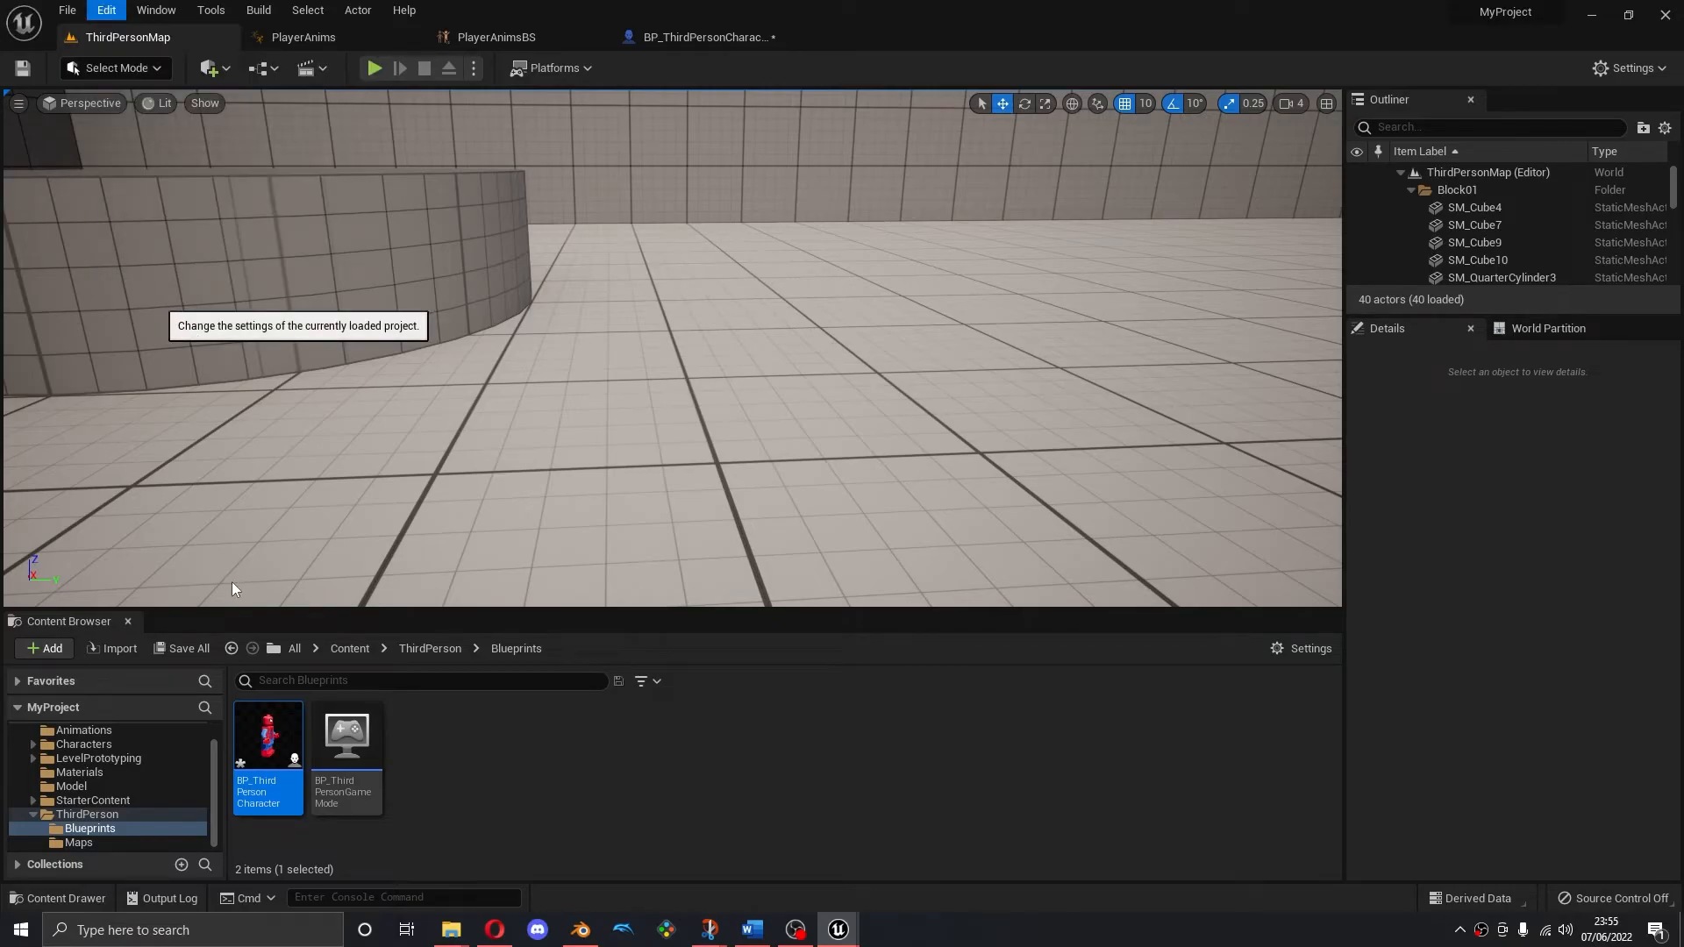
scroll(407, 298, "down", 10)
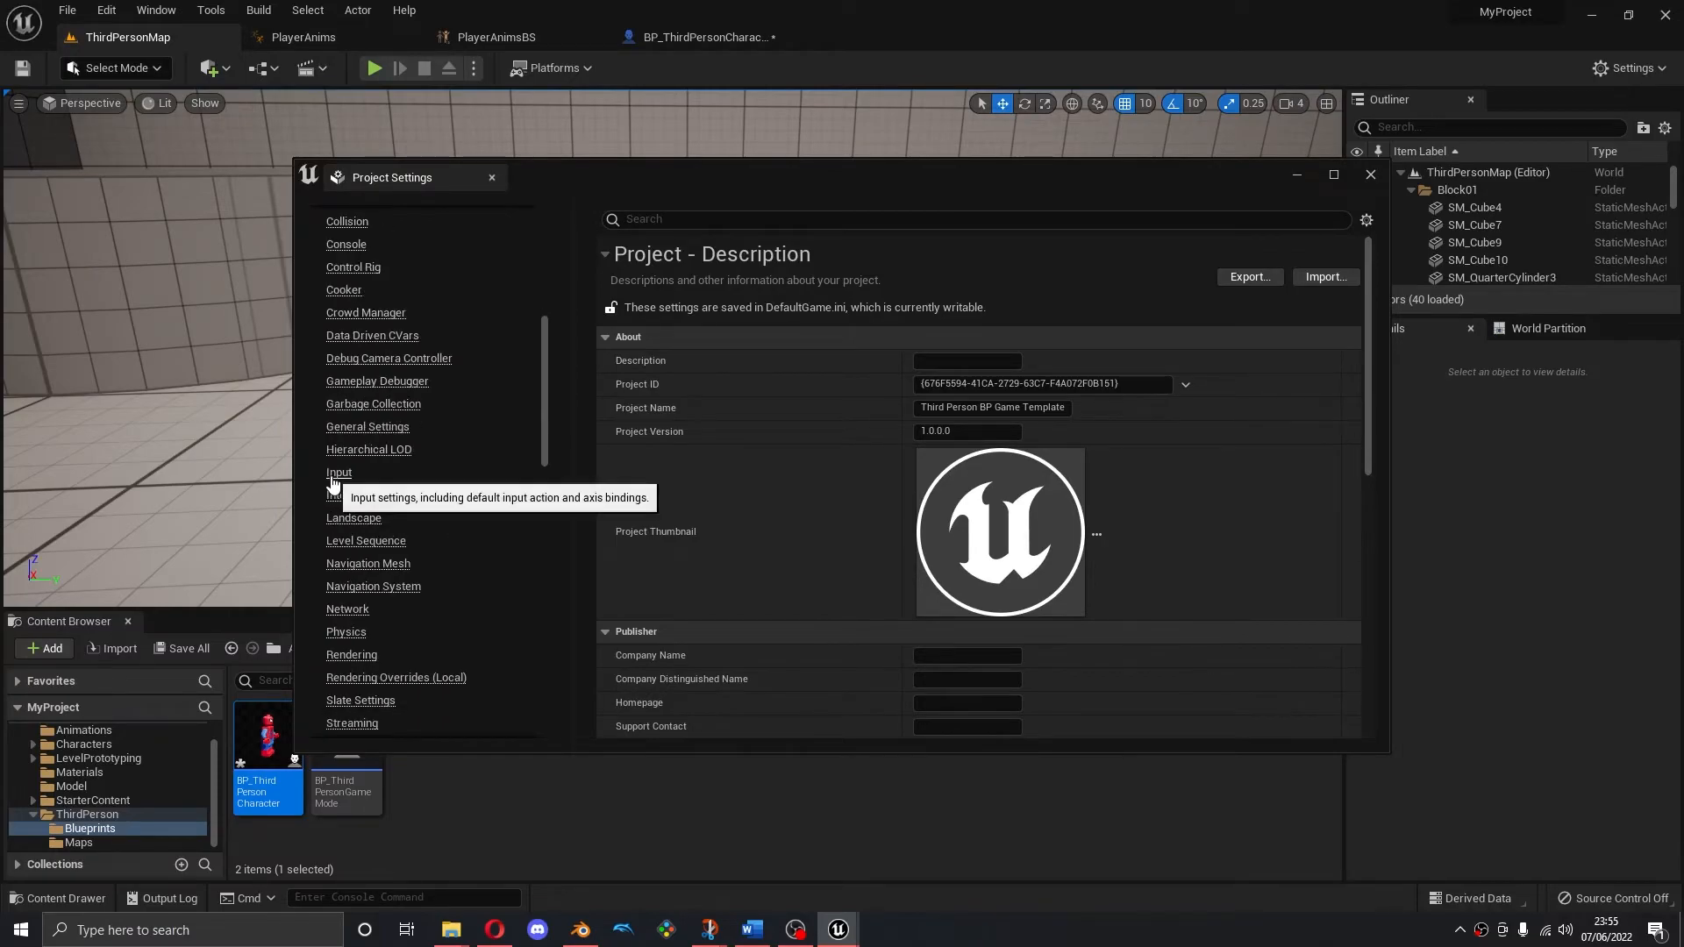
left_click(338, 474)
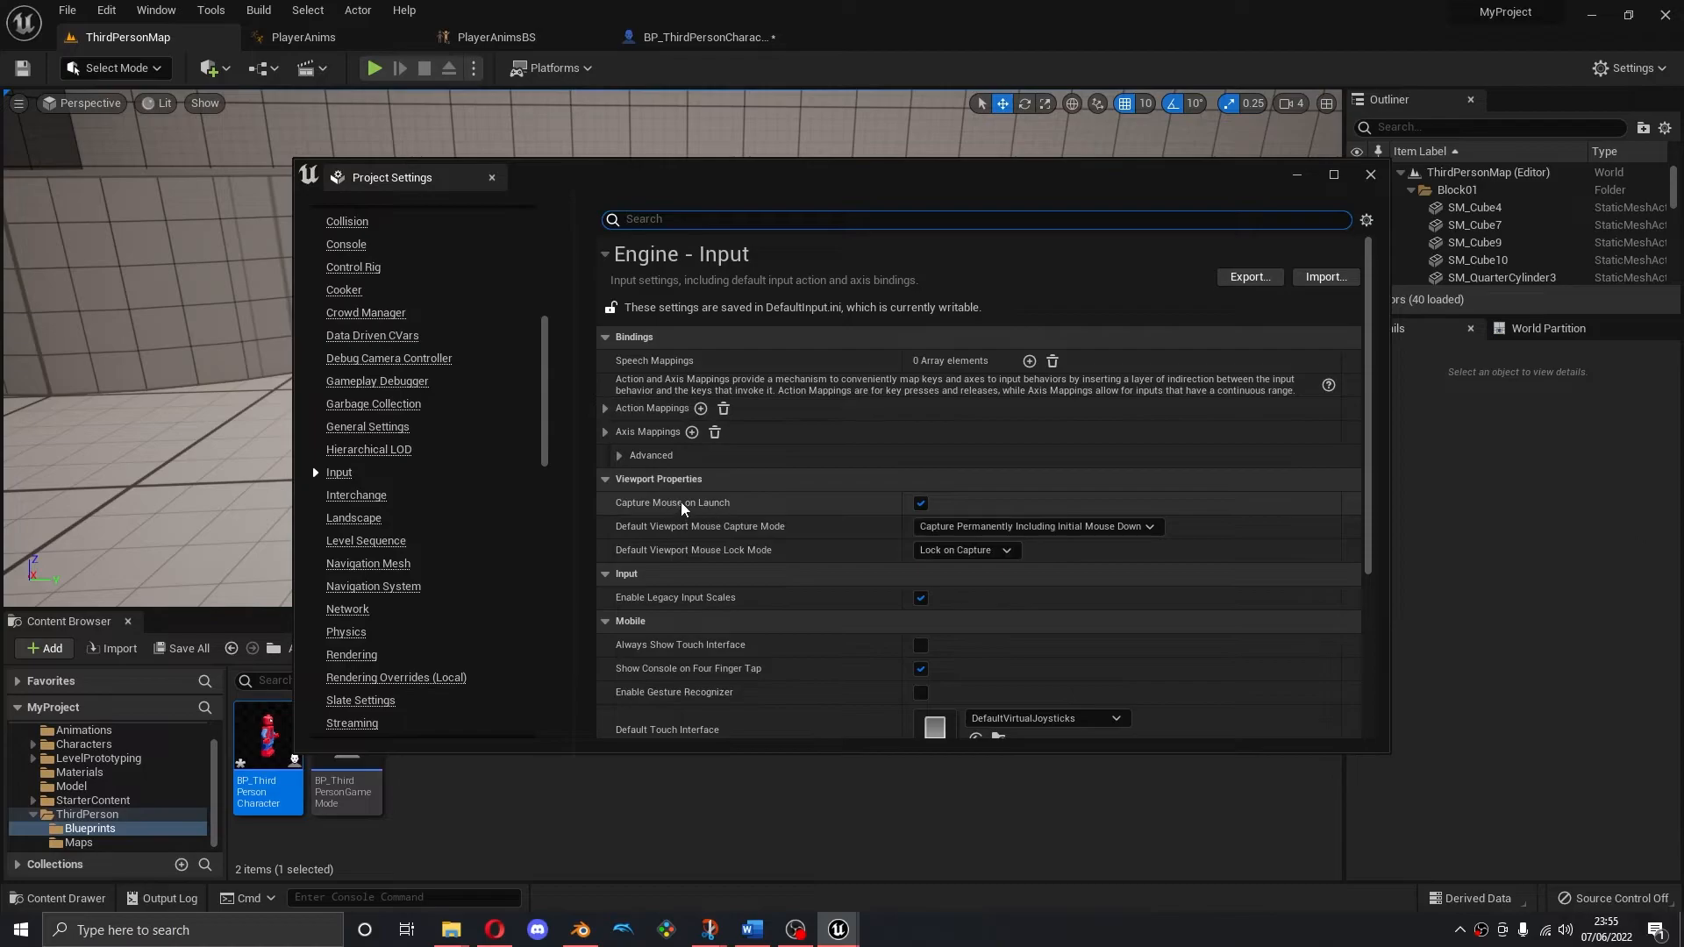
Add one new action mapping beneath Jump and name it Sprint
left_click(700, 409)
left_click(604, 409)
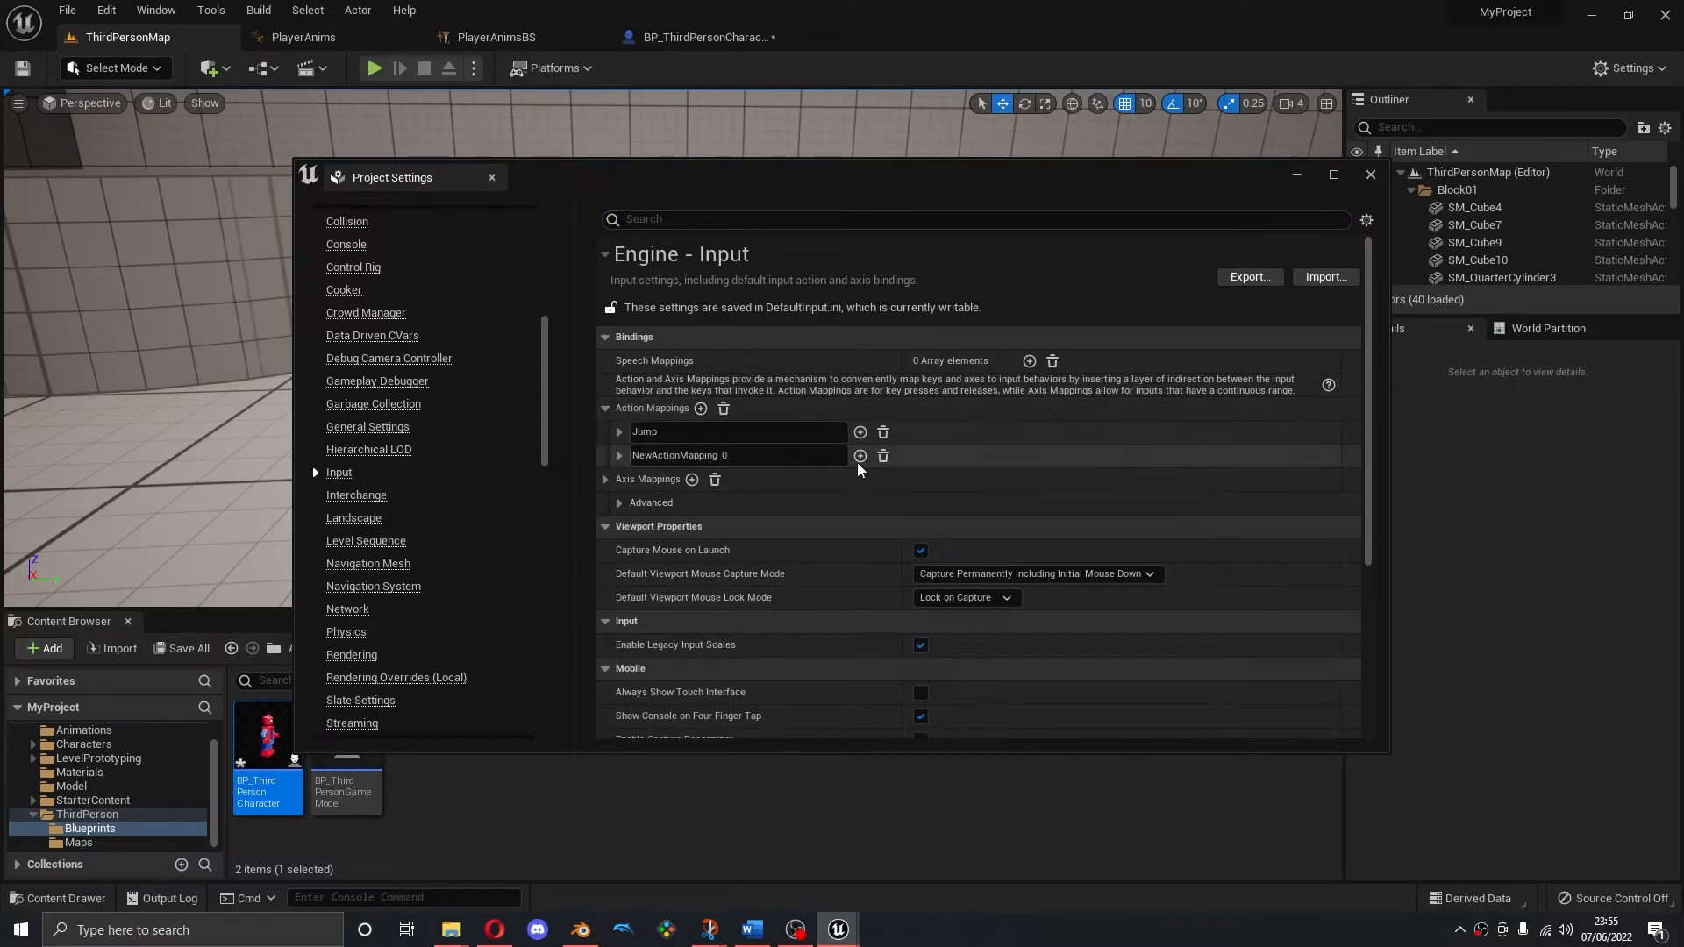
left_click(884, 456)
left_click(701, 409)
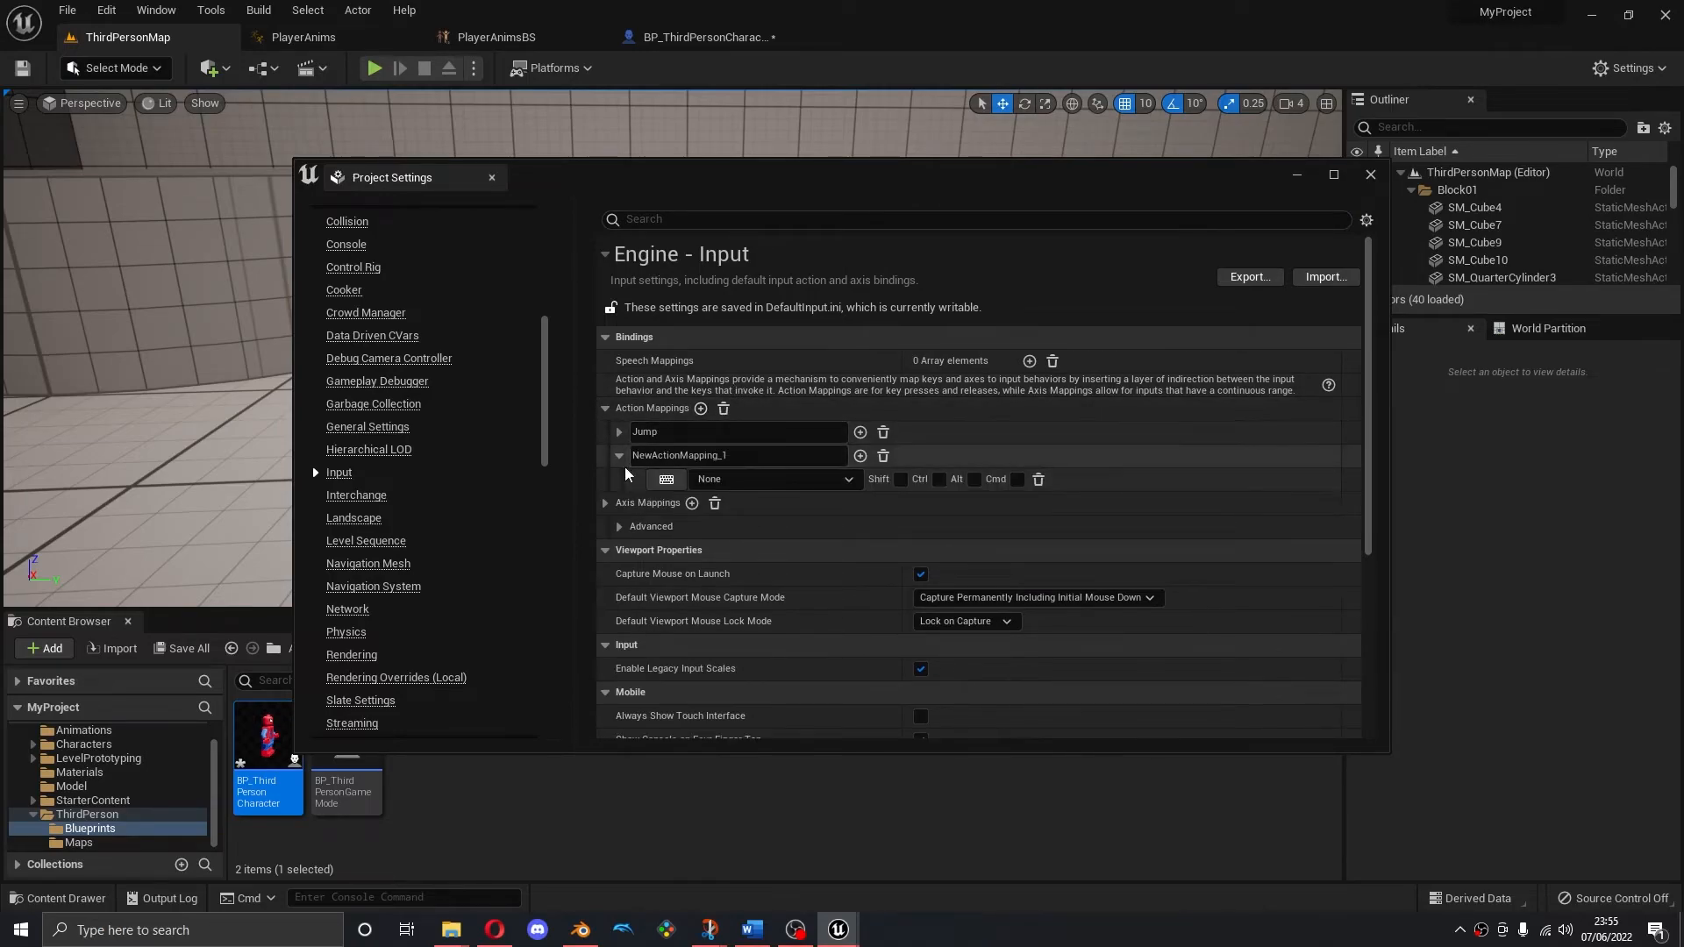
left_click(740, 455)
type("Sprint")
key("Return")
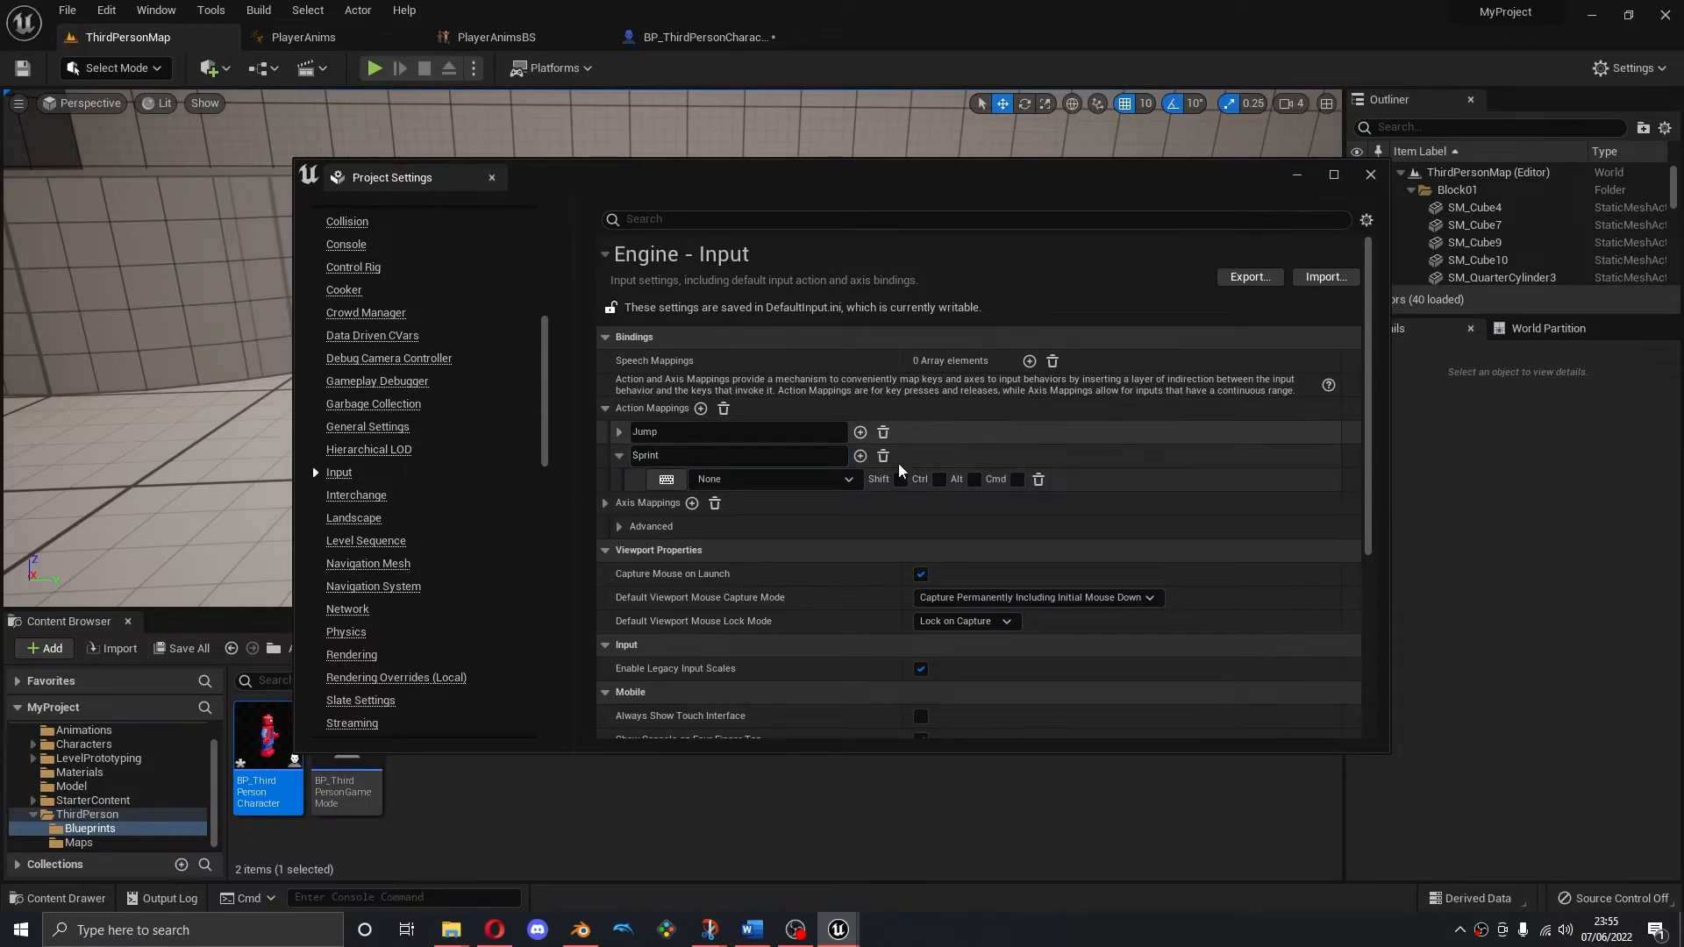
Bind the Sprint action mapping to the Left Shift key and close the Project Settings
left_click(747, 482)
left_click(746, 481)
left_click(745, 481)
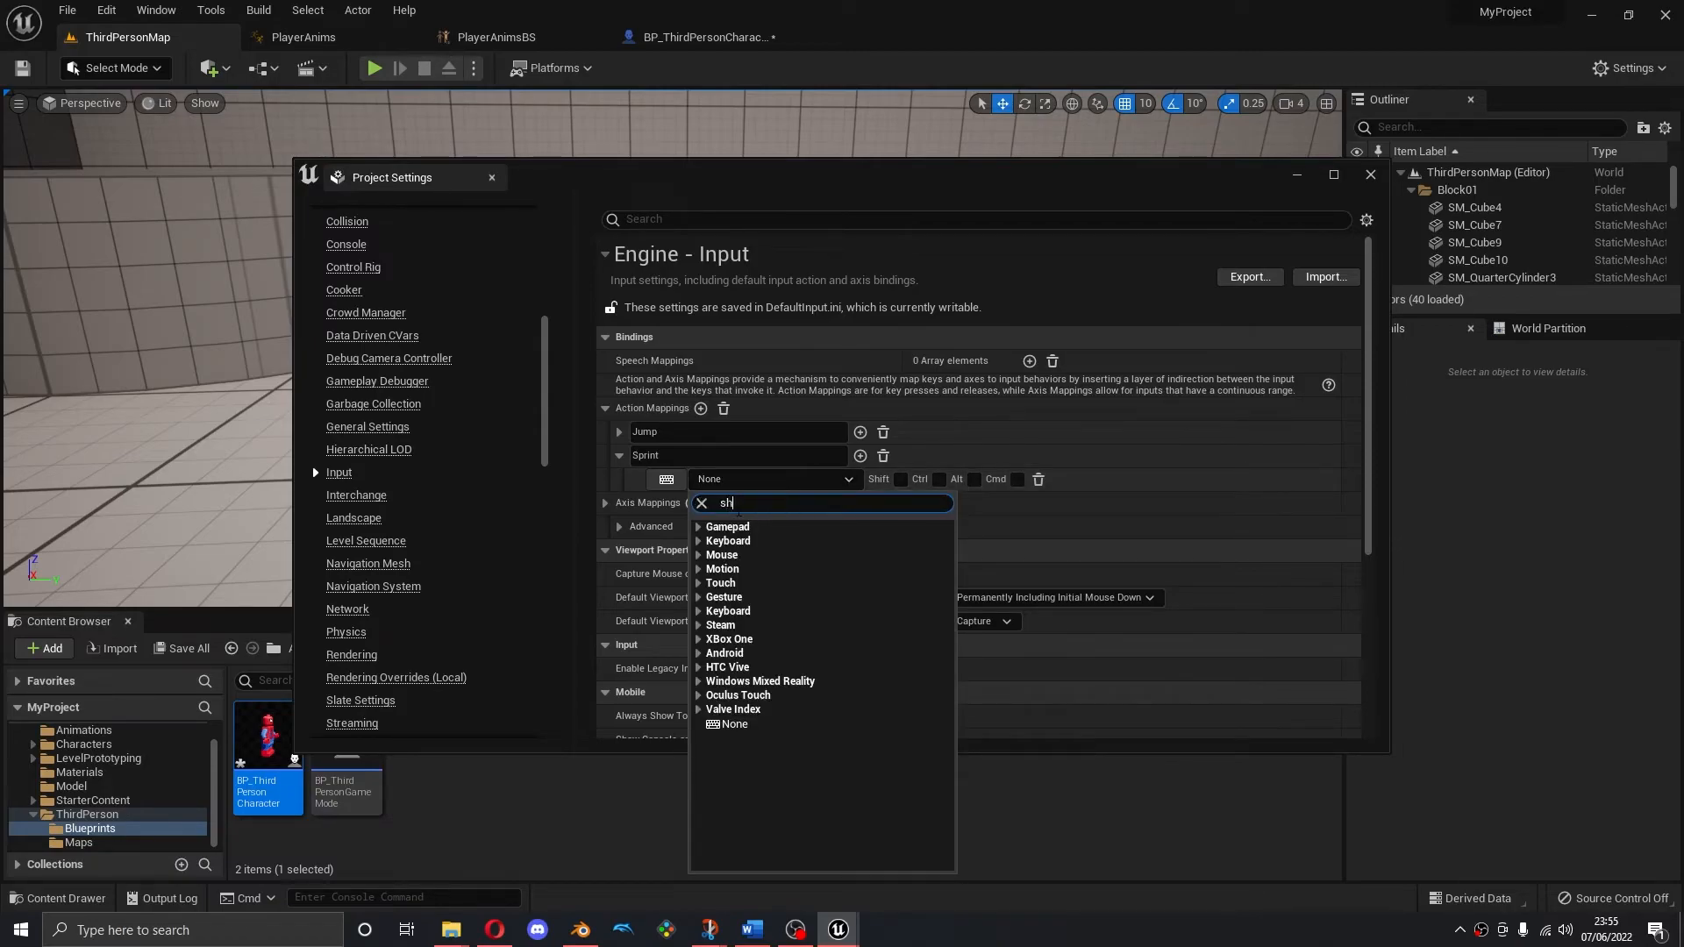
left_click(1194, 467)
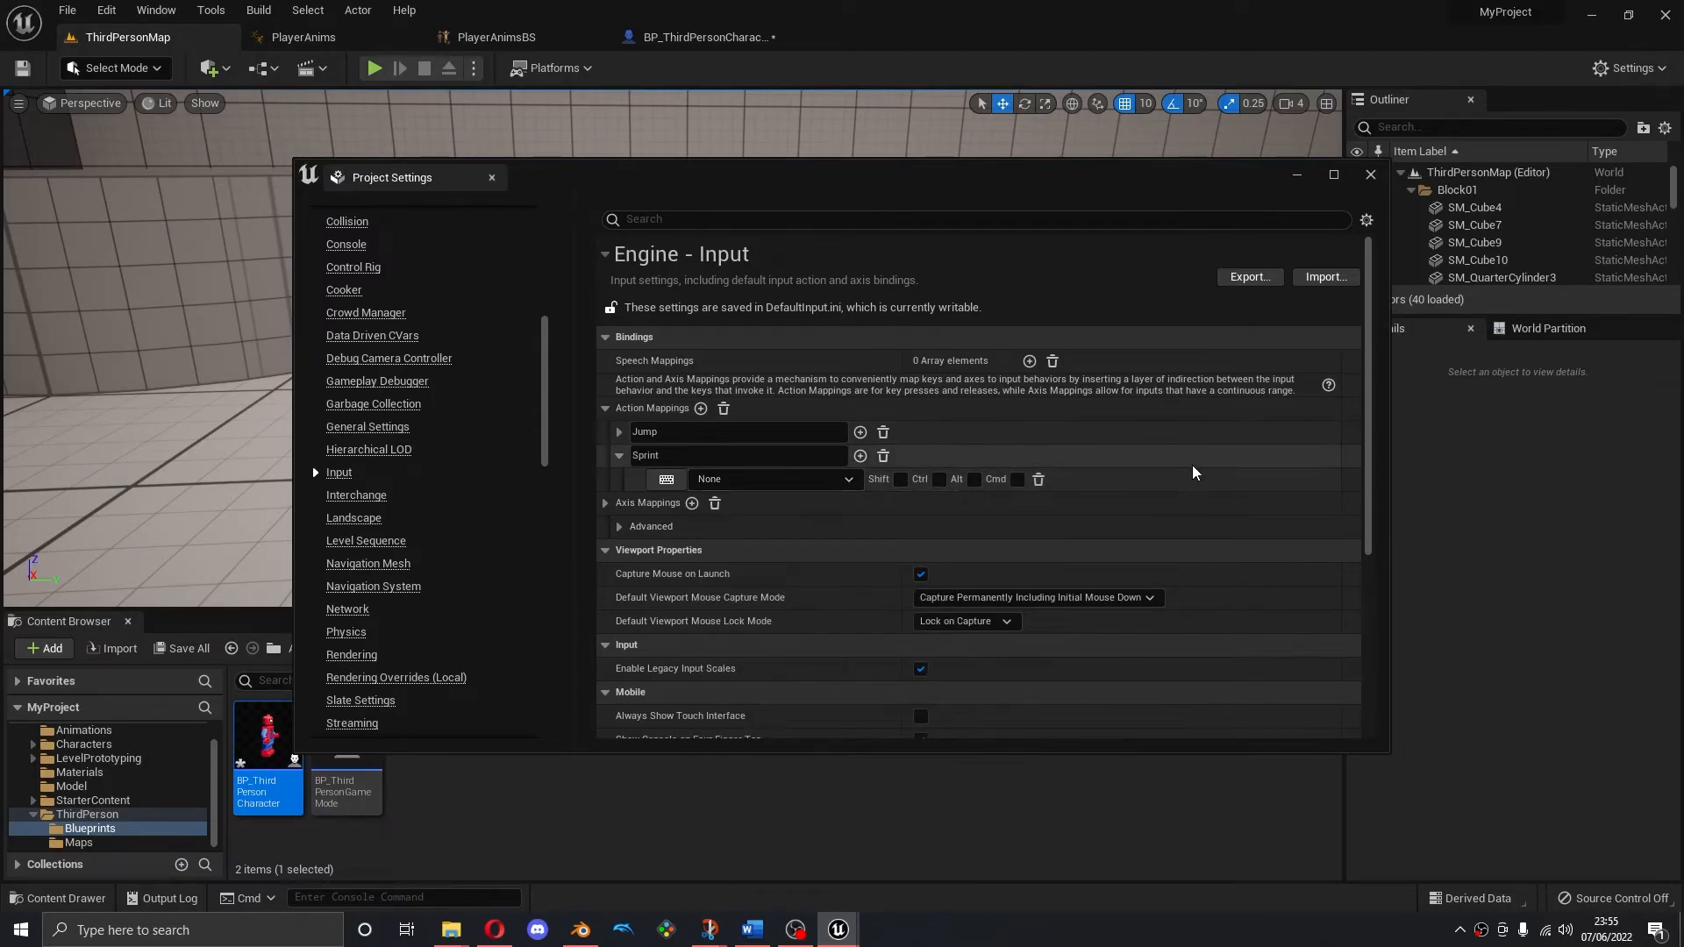
left_click(676, 484)
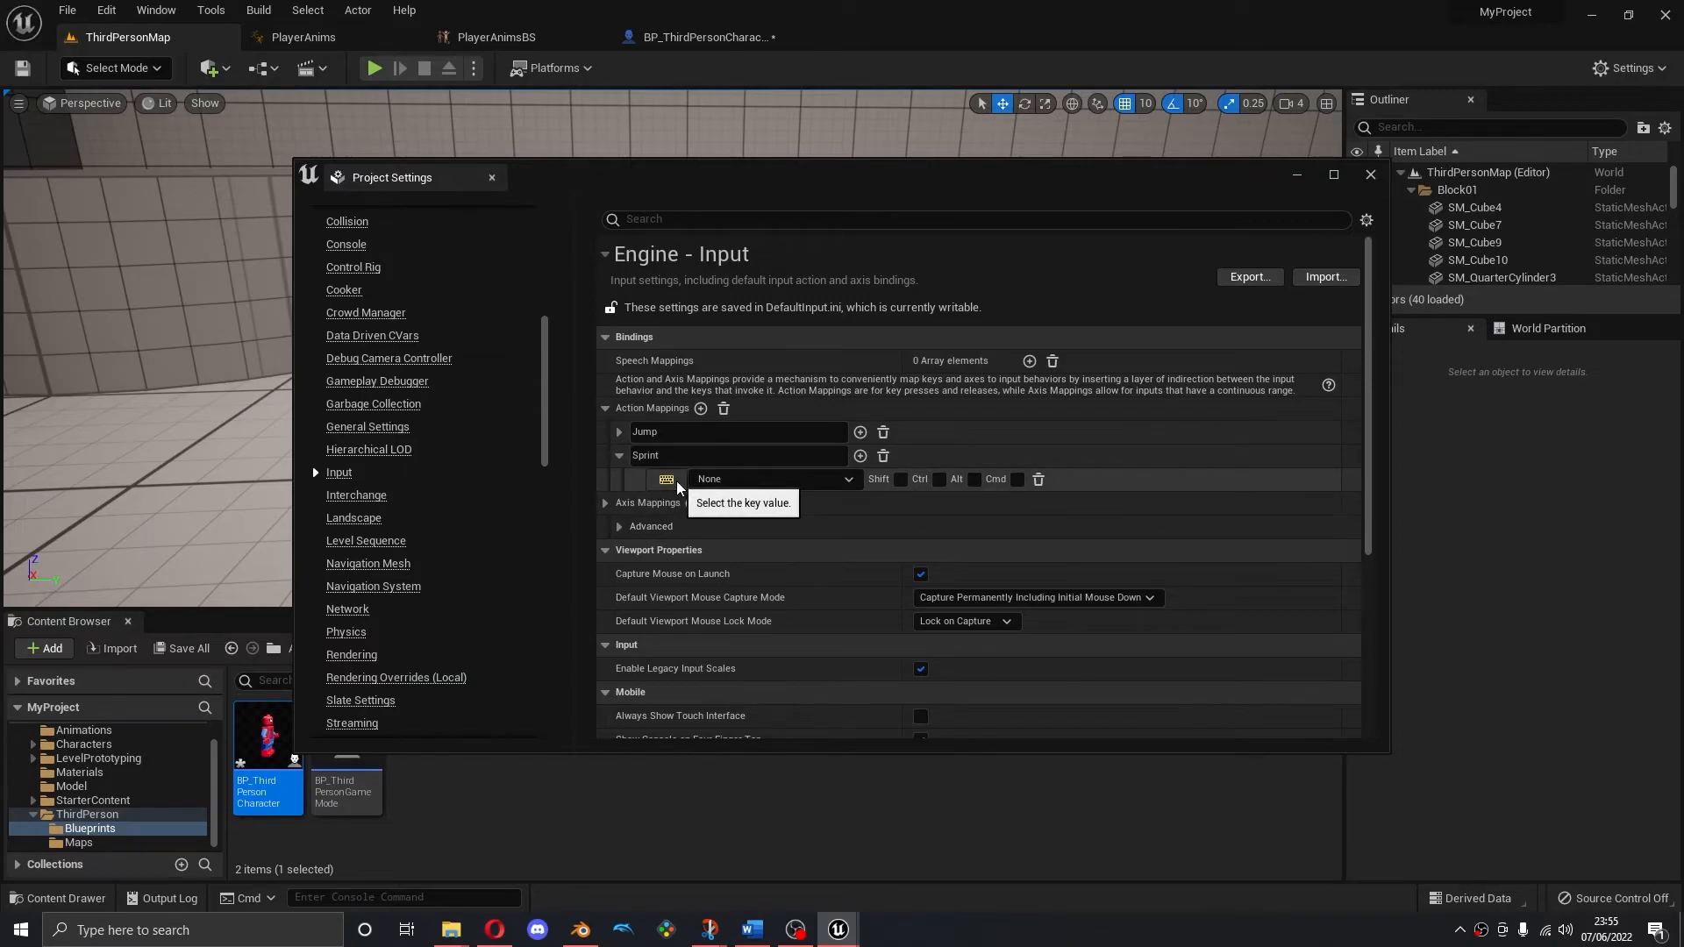
key("shift")
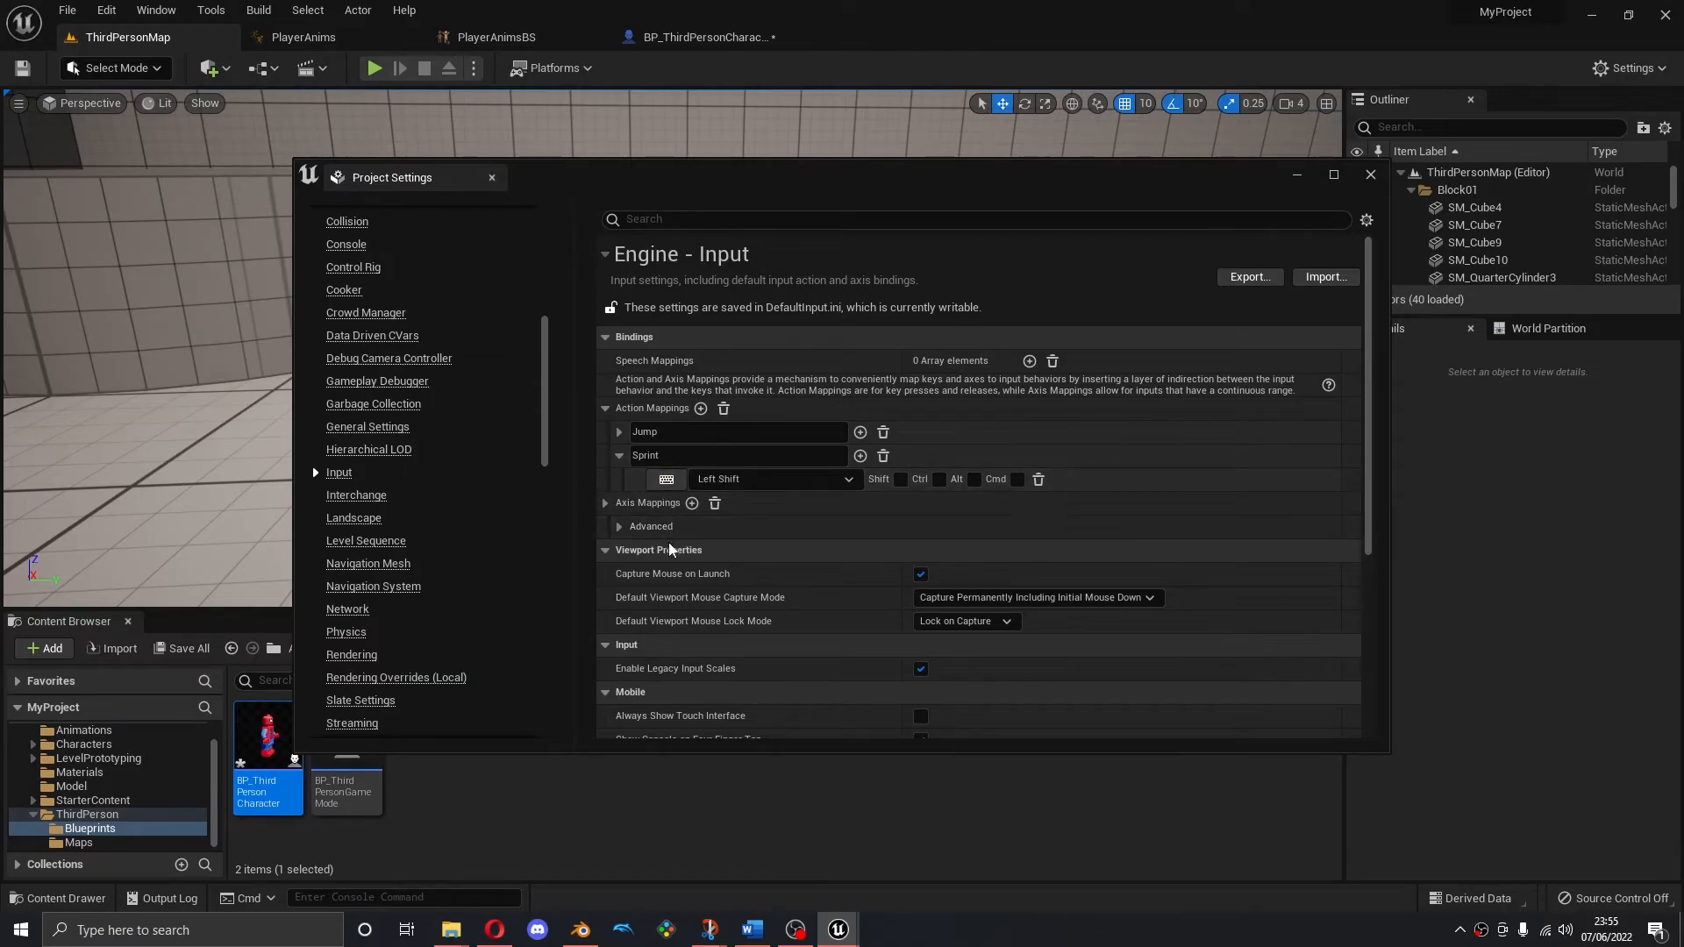
left_click(1369, 175)
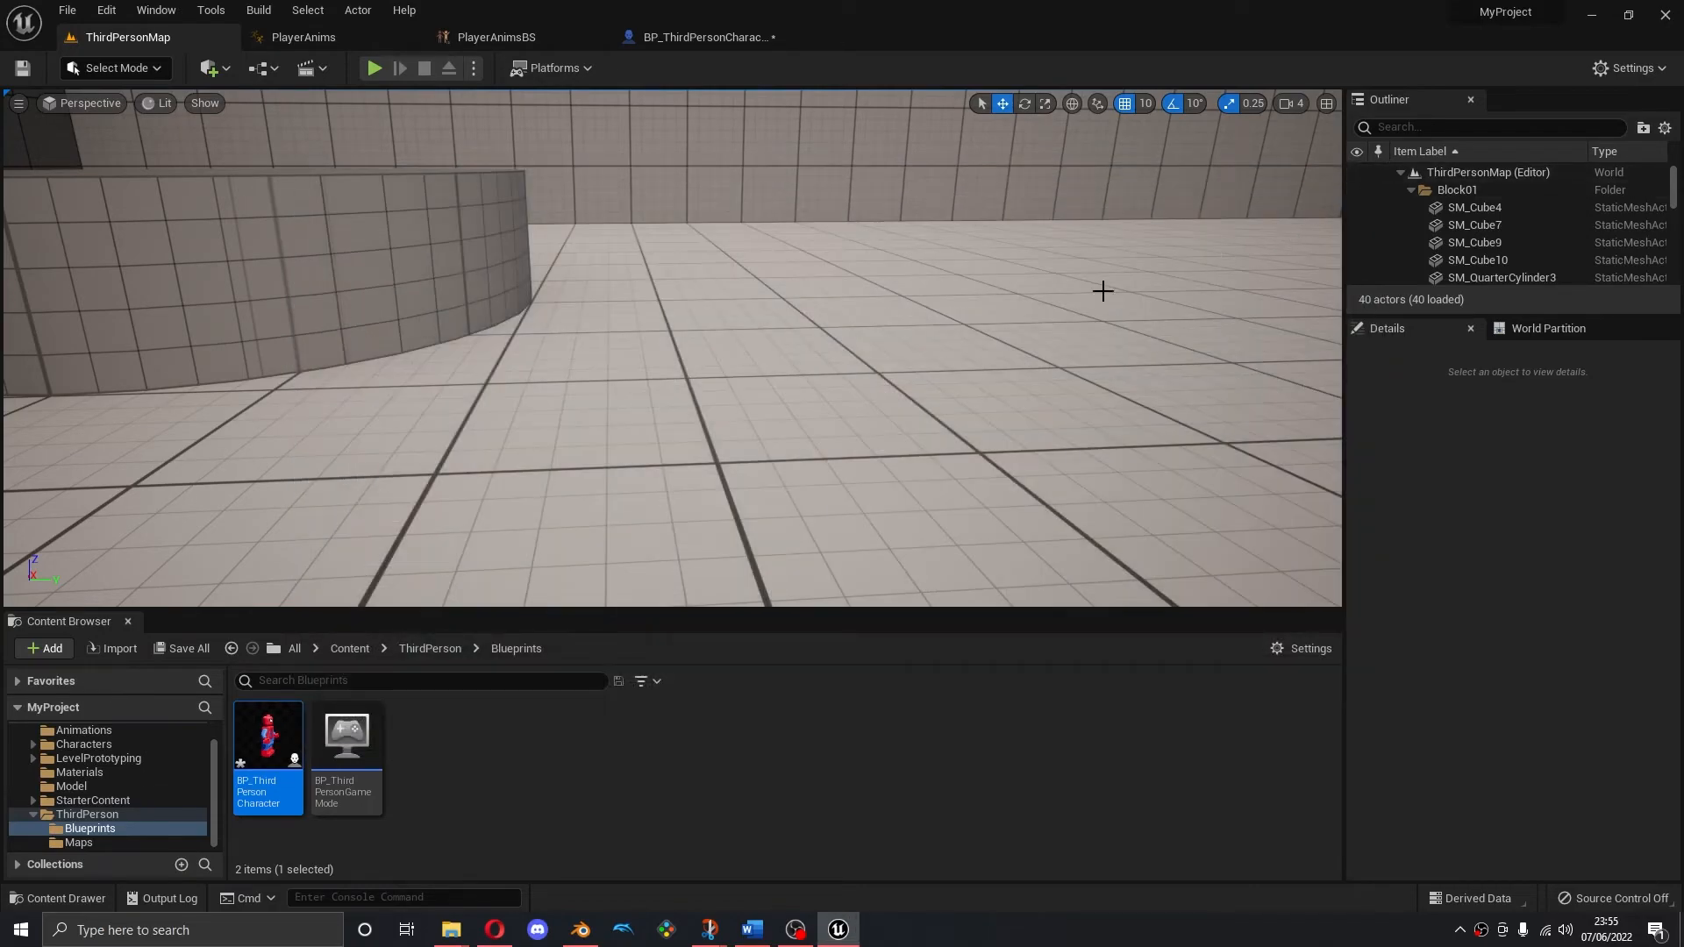
Add the Sprint input action event to an empty area of the BP_ThirdPersonCharacter event graph
double_click(272, 735)
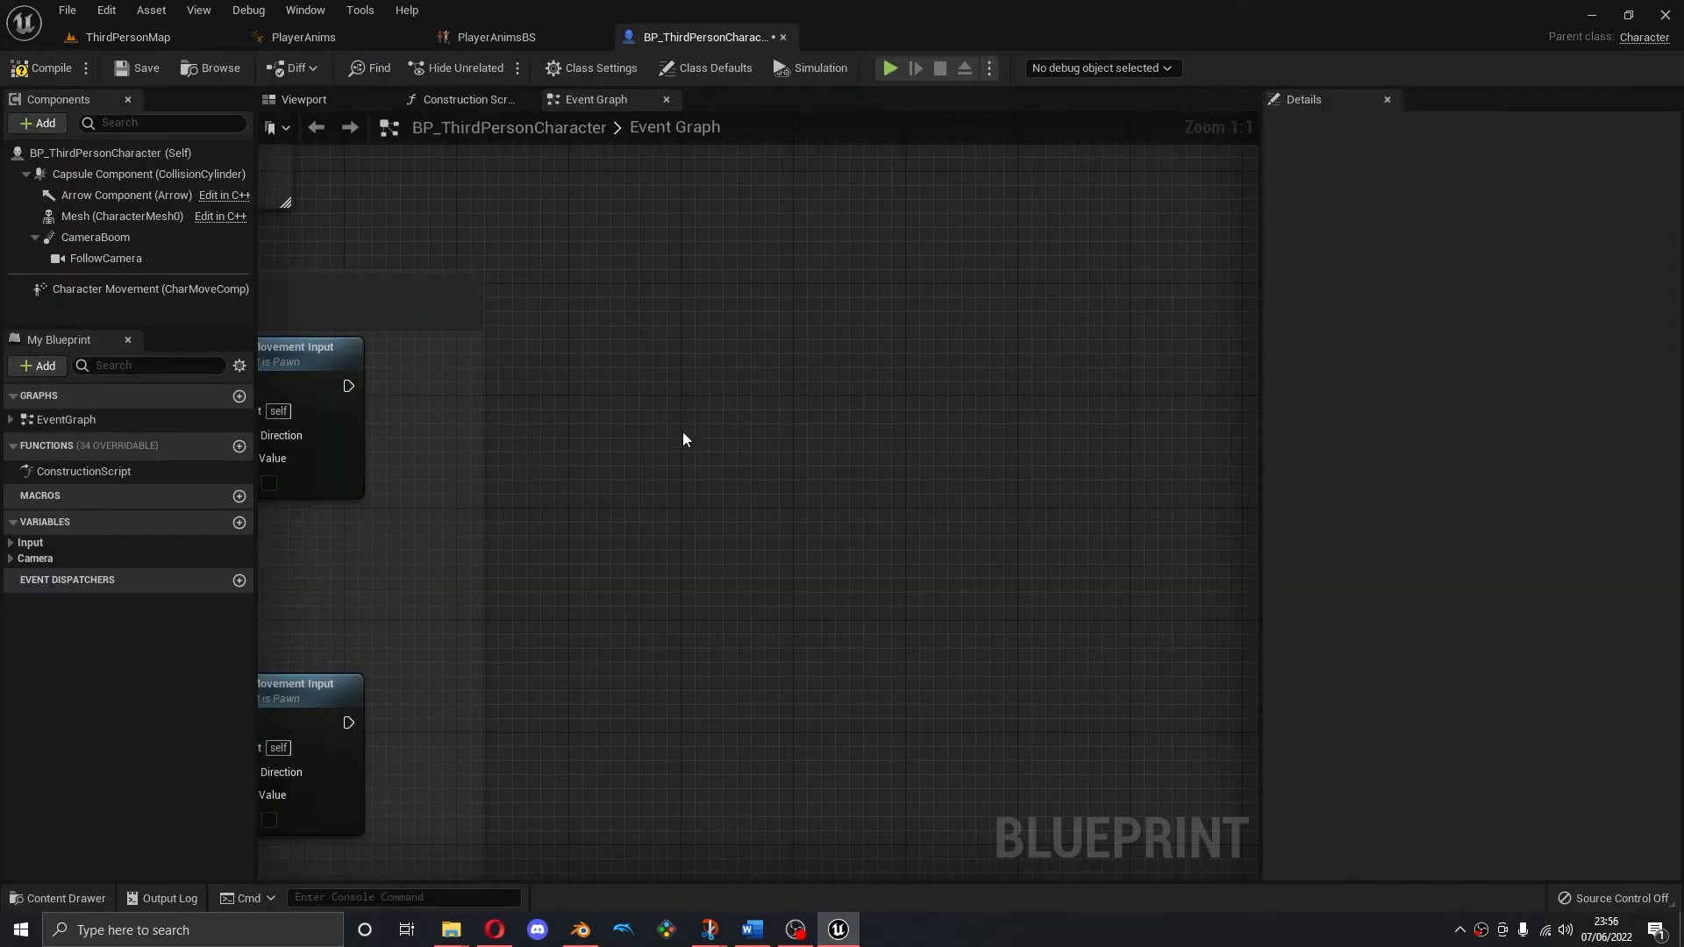
right_click(702, 453)
type("sprit")
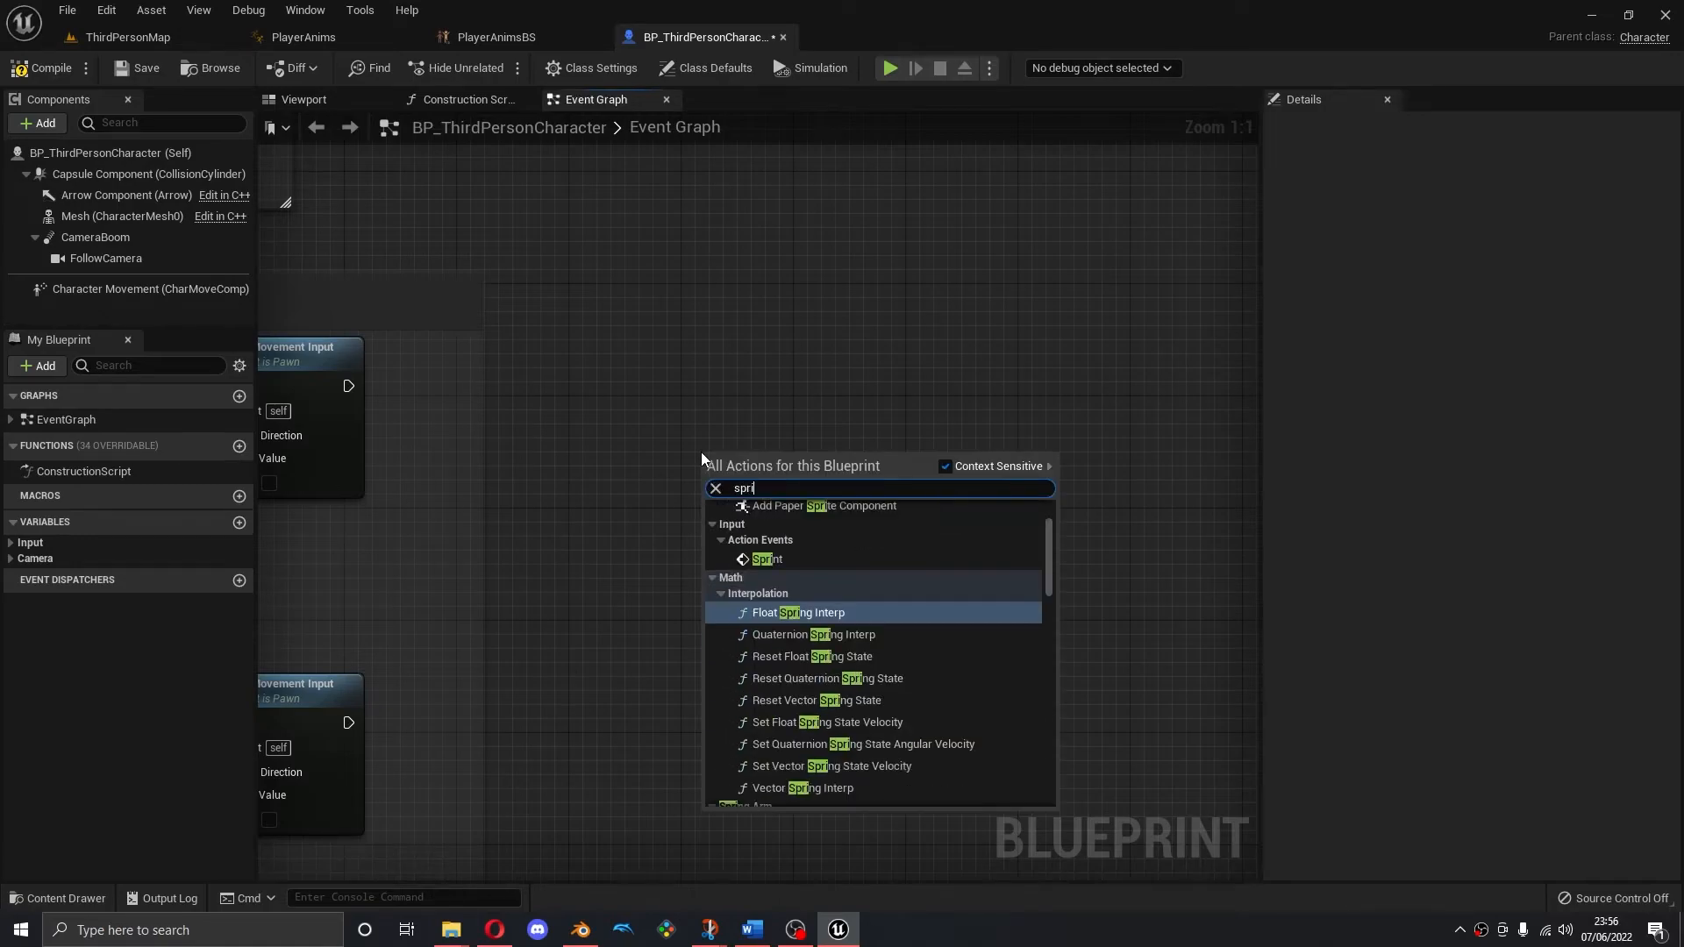
key("BackSpace")
type("nt")
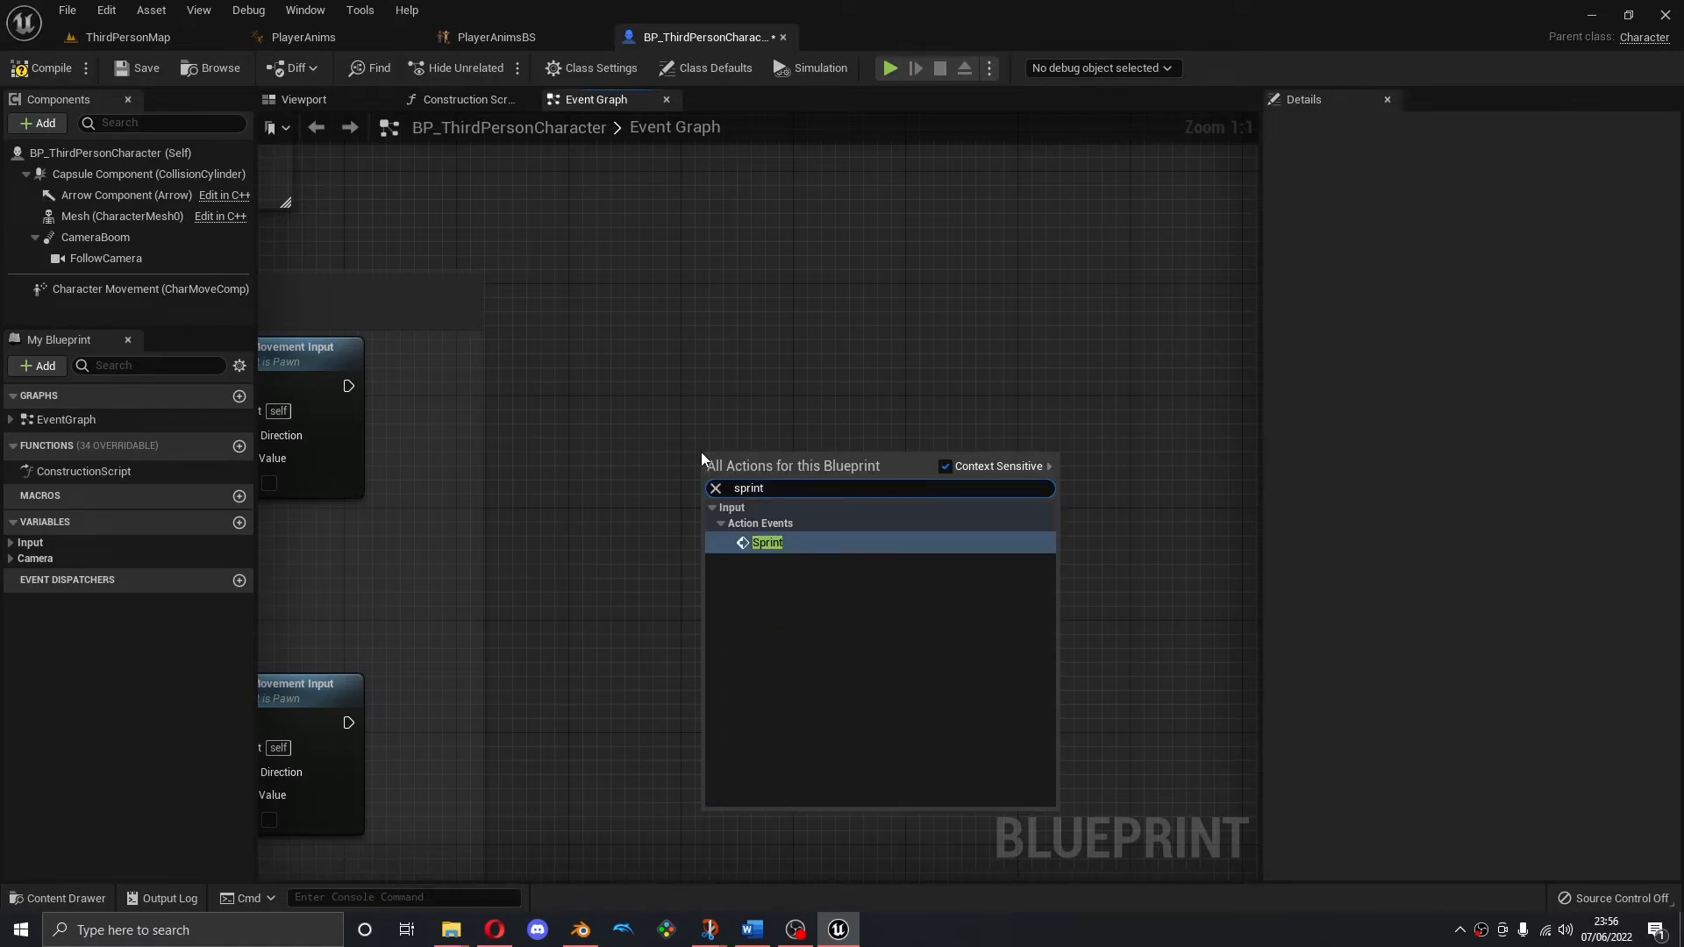
left_click(768, 536)
right_click_drag(863, 494, 722, 519)
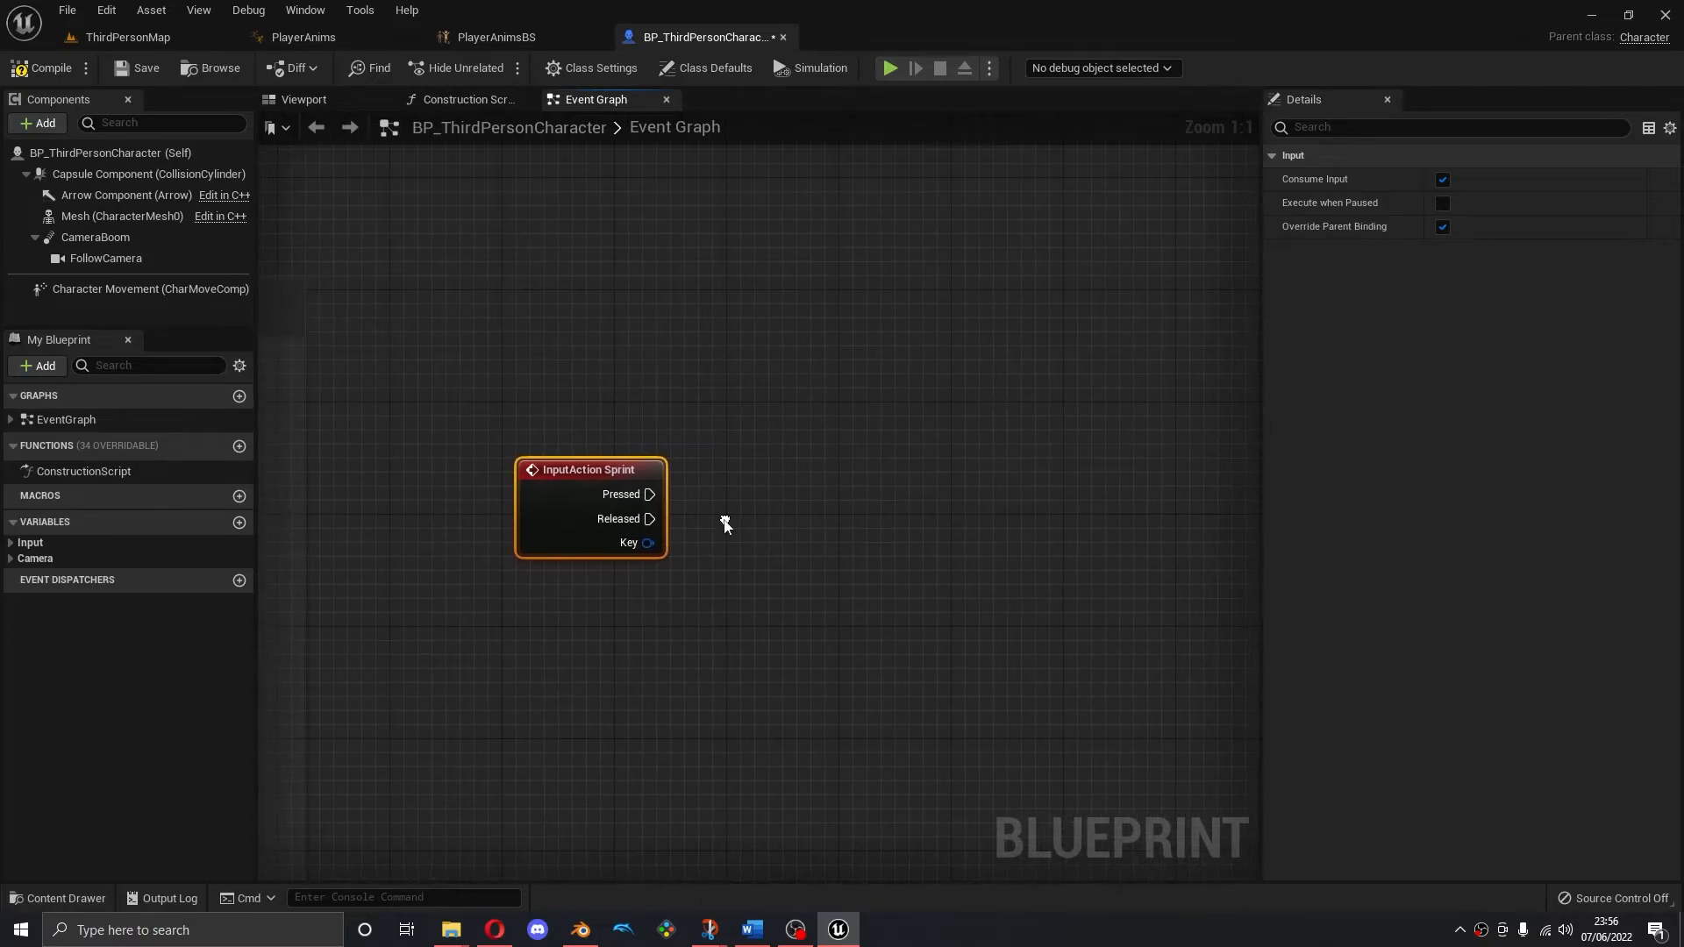
Place a Left Shift keyboard event above the InputAction Sprint node for comparison, and delete it
right_click(646, 387)
type("shift")
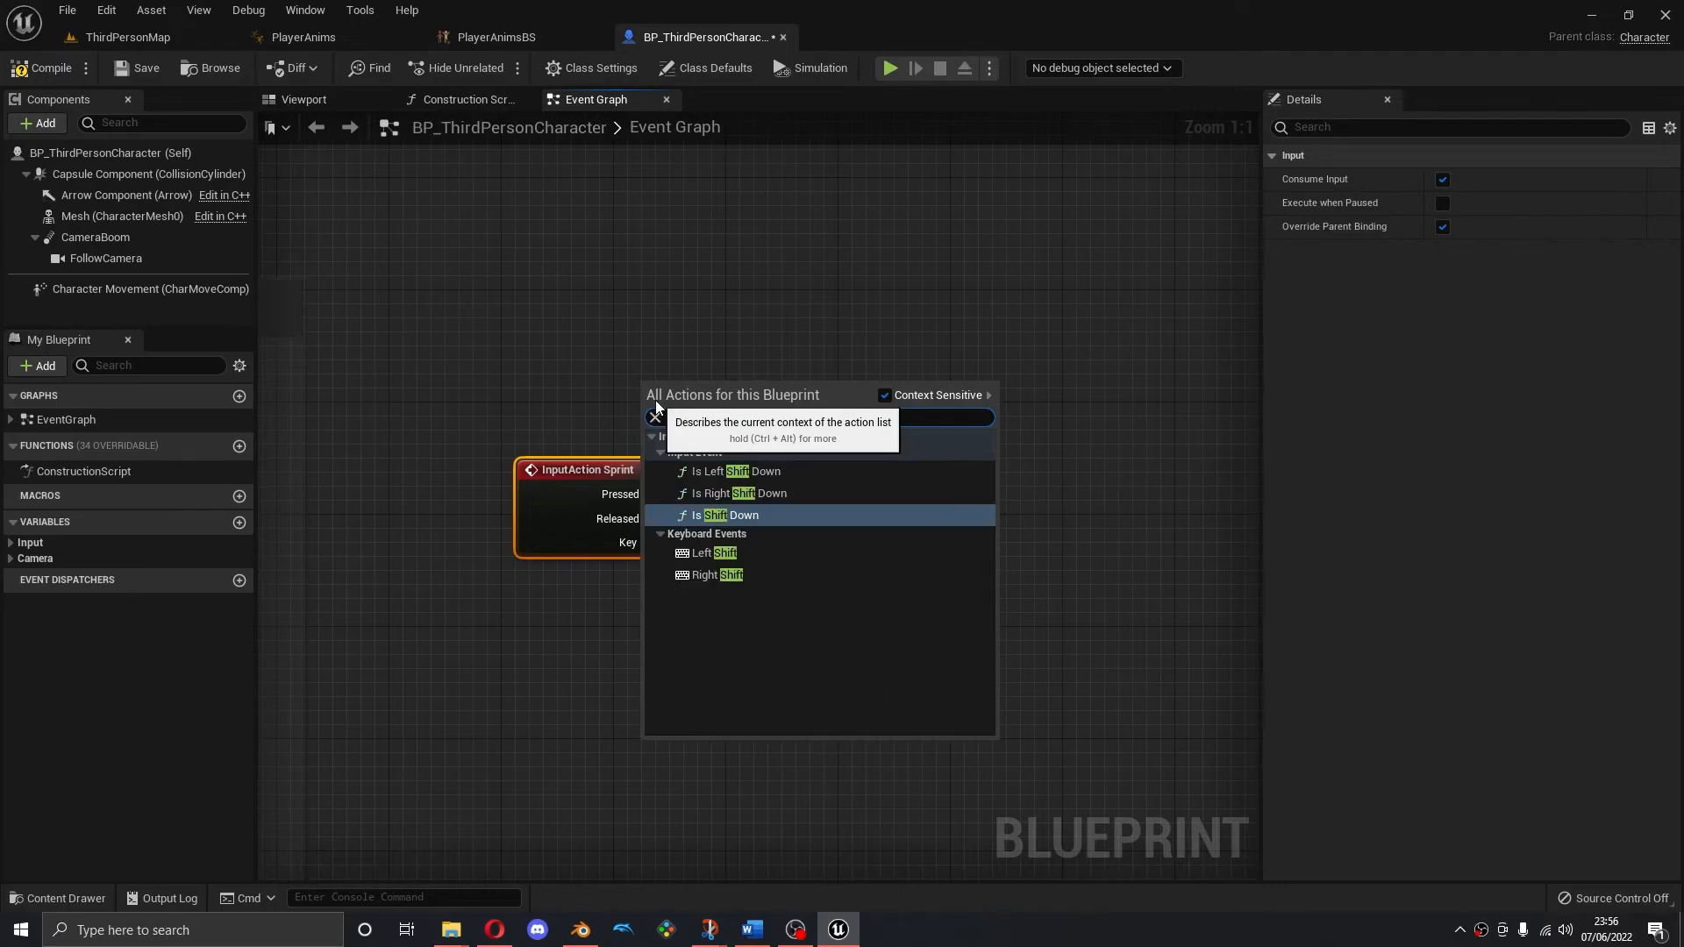
left_click(712, 556)
left_click_drag(696, 388, 570, 346)
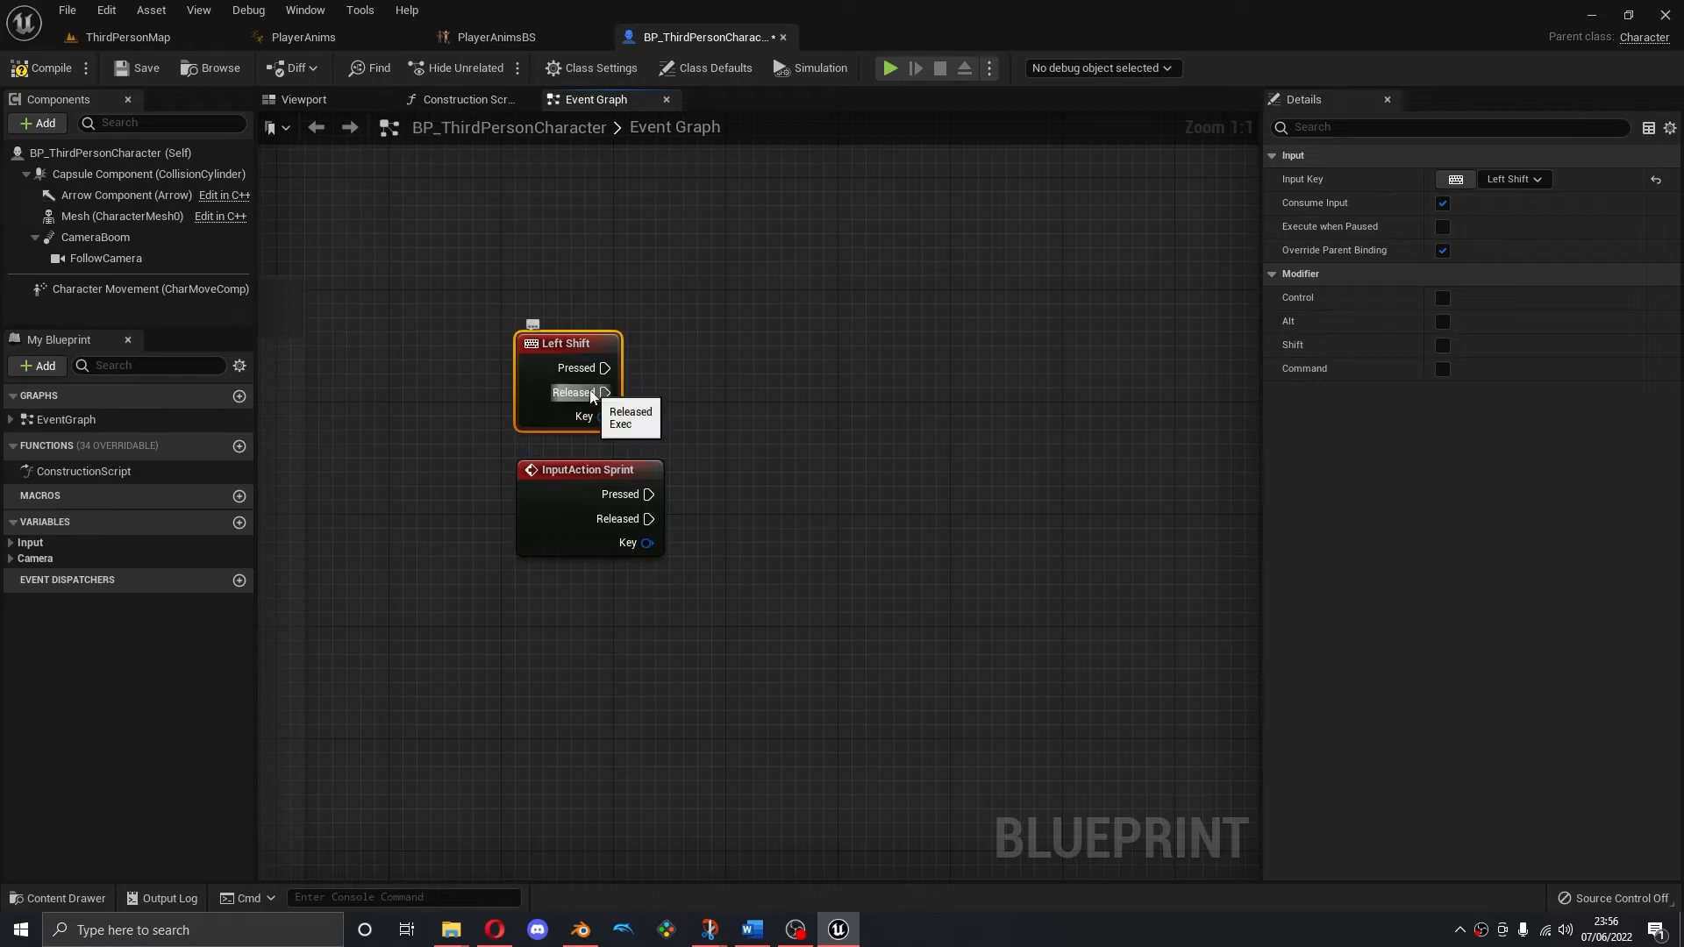
key("Delete")
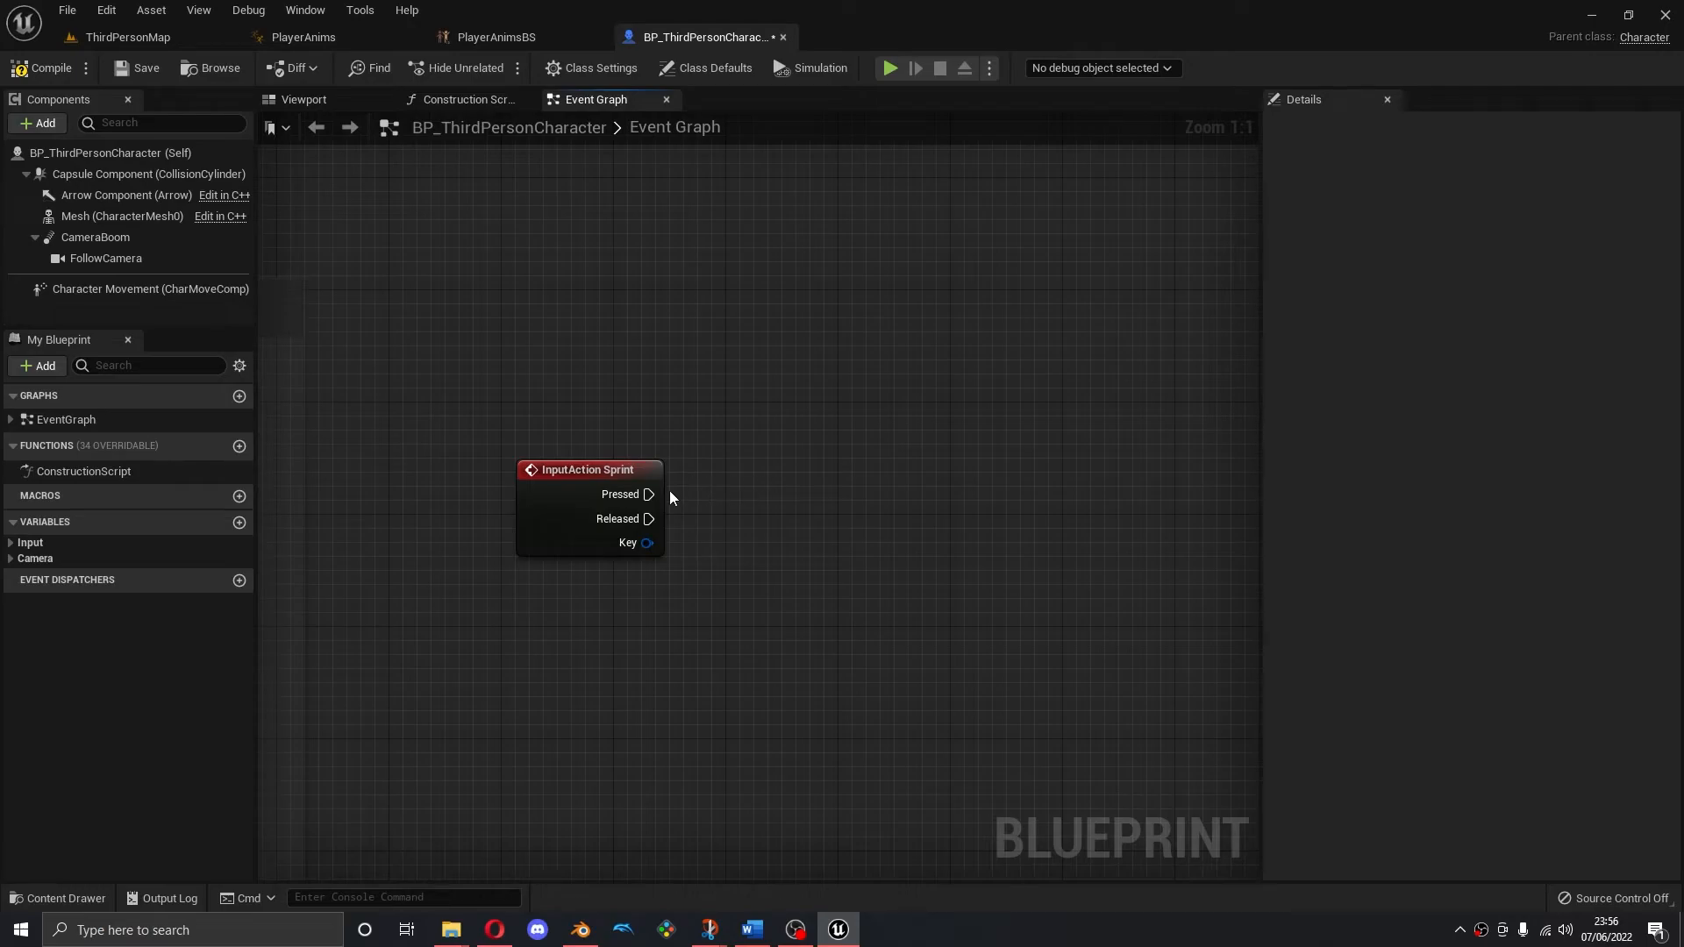
Examine the Character Movement component's settings and the Get Movement Component node in the PlayerAnims event graph, and return to BP_ThirdPersonCharacter
left_click(130, 294)
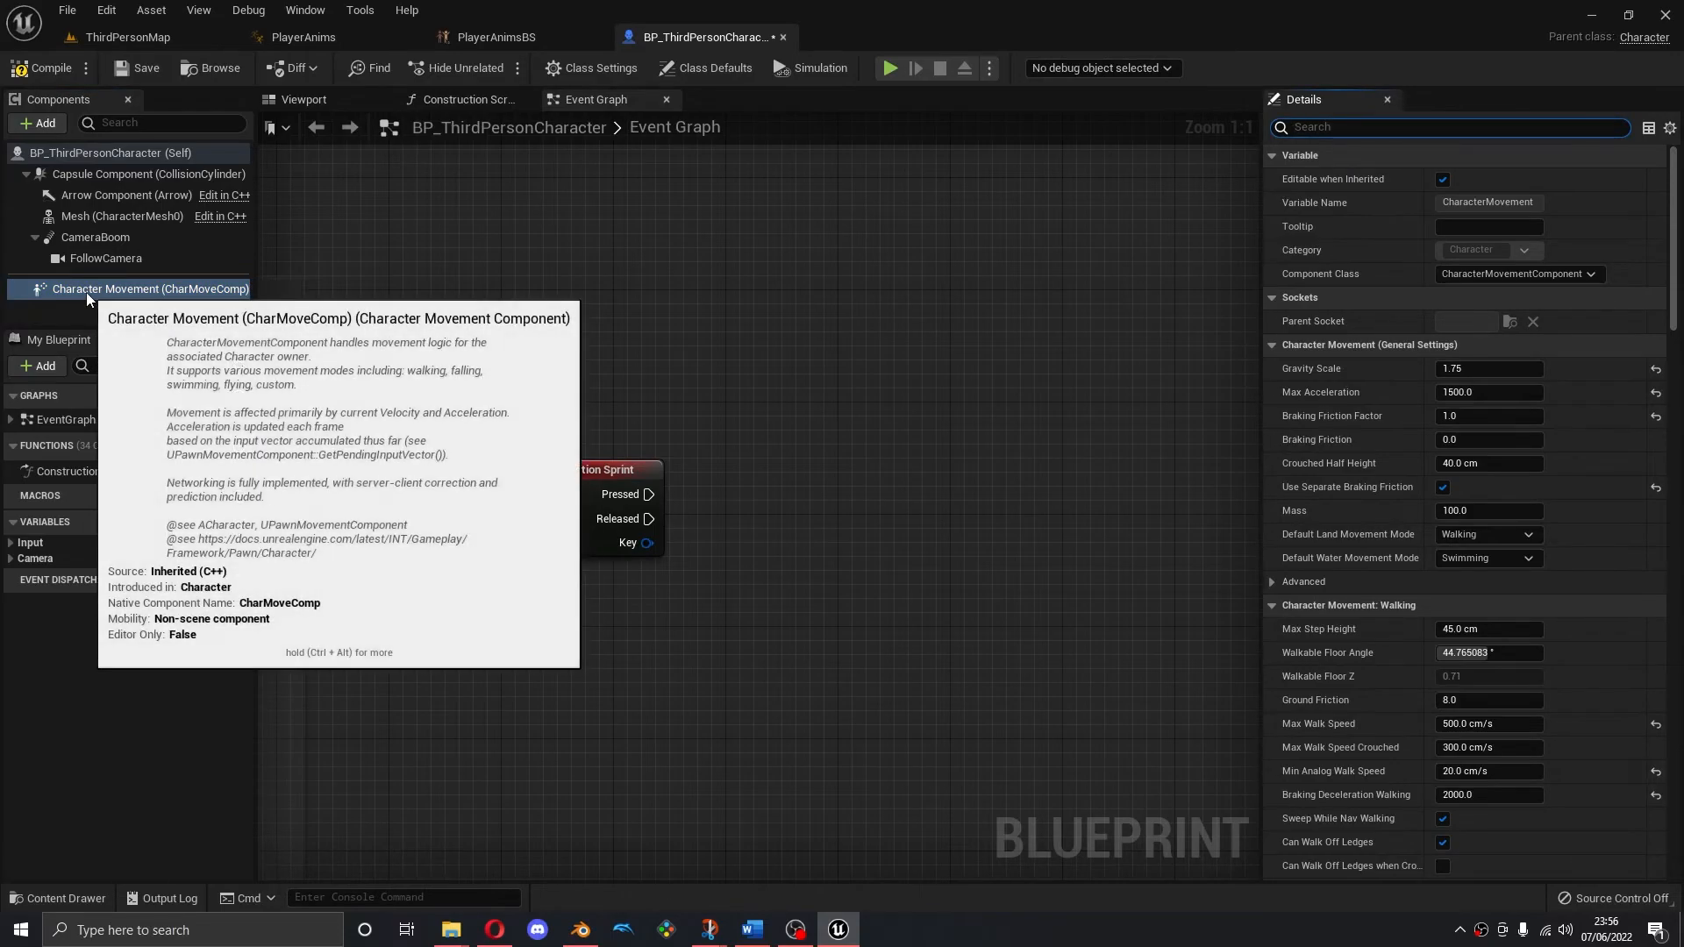
left_click(484, 37)
left_click(375, 31)
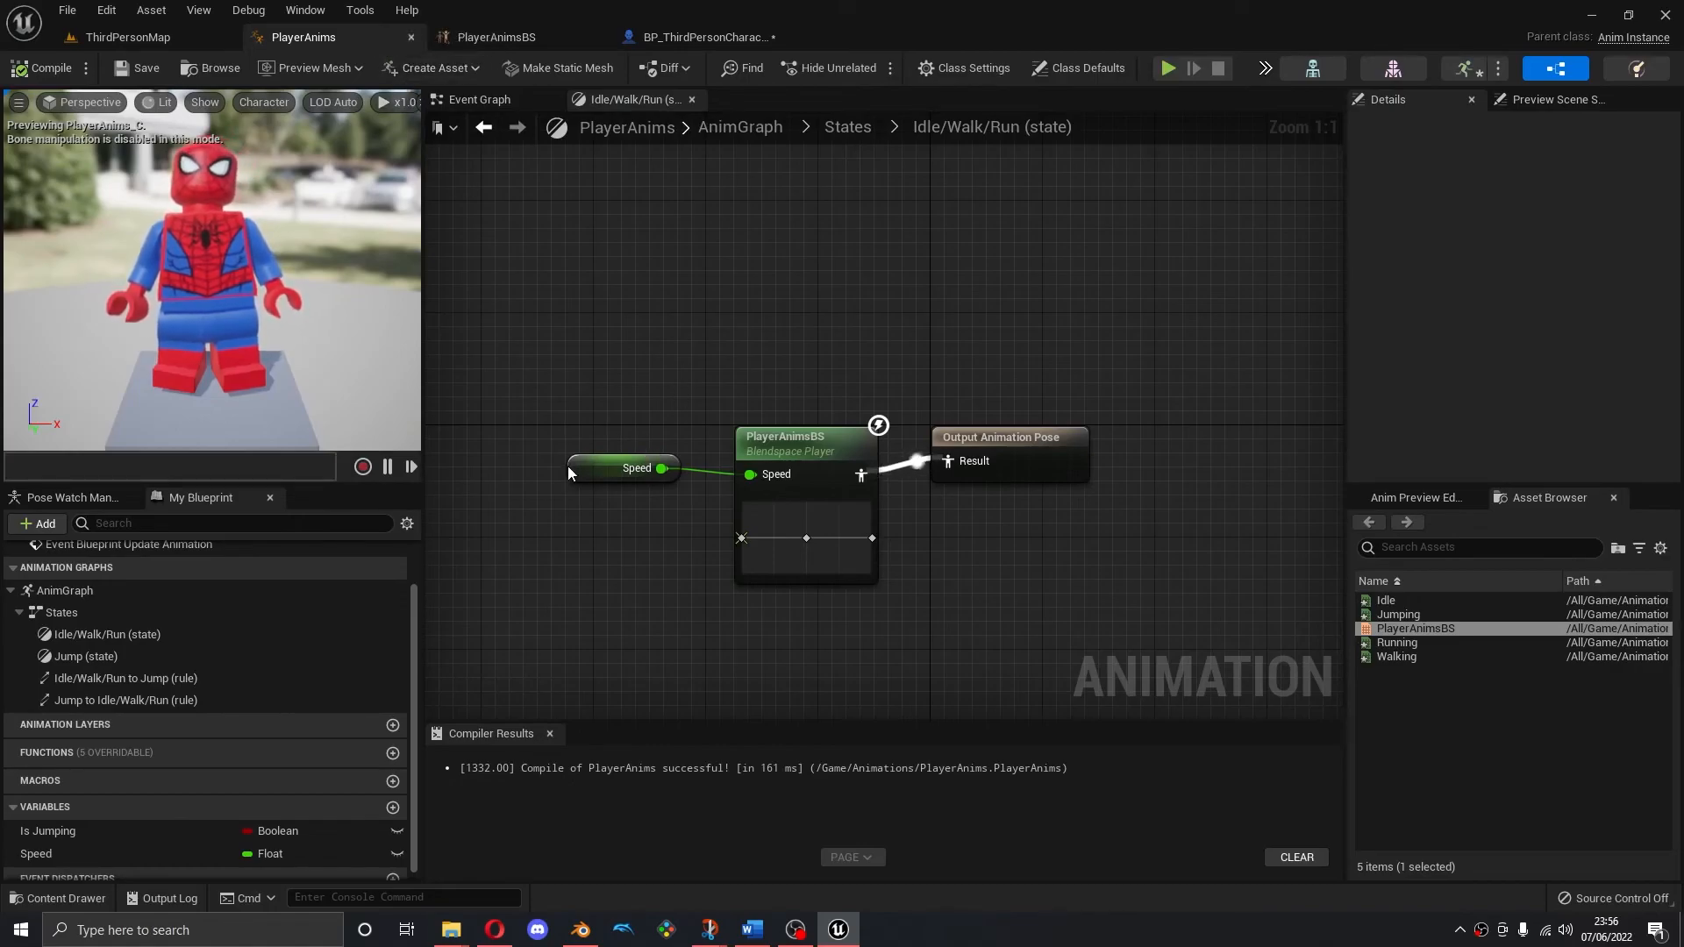
left_click(455, 100)
right_click_drag(689, 470, 753, 469)
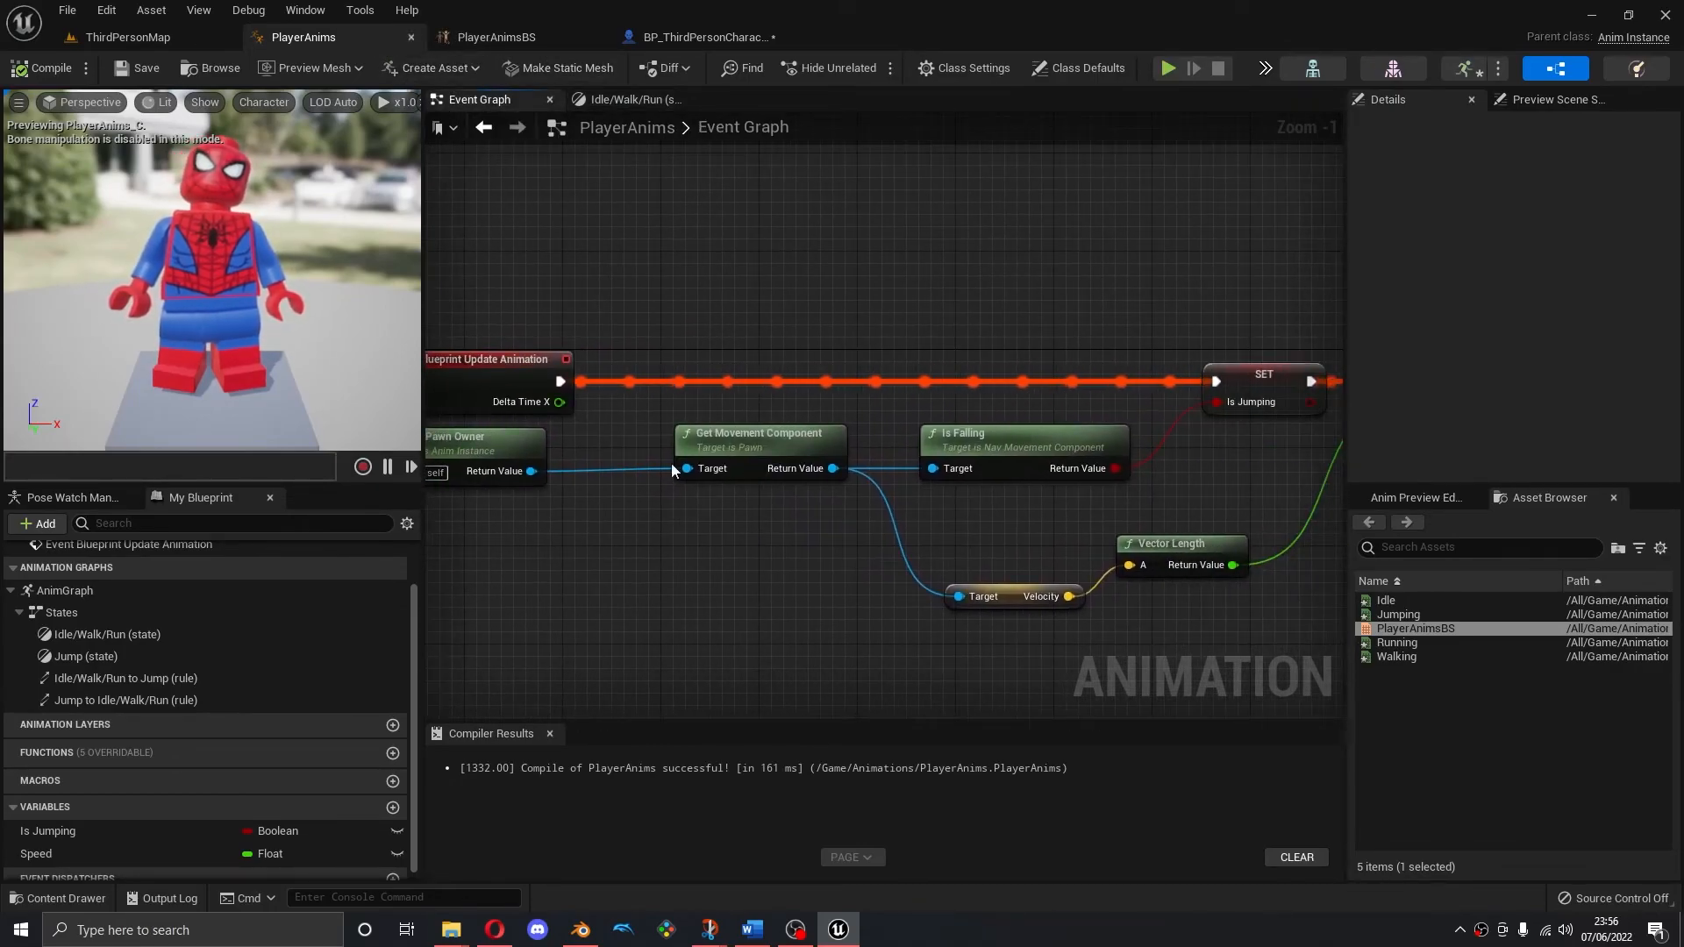
left_click(760, 455)
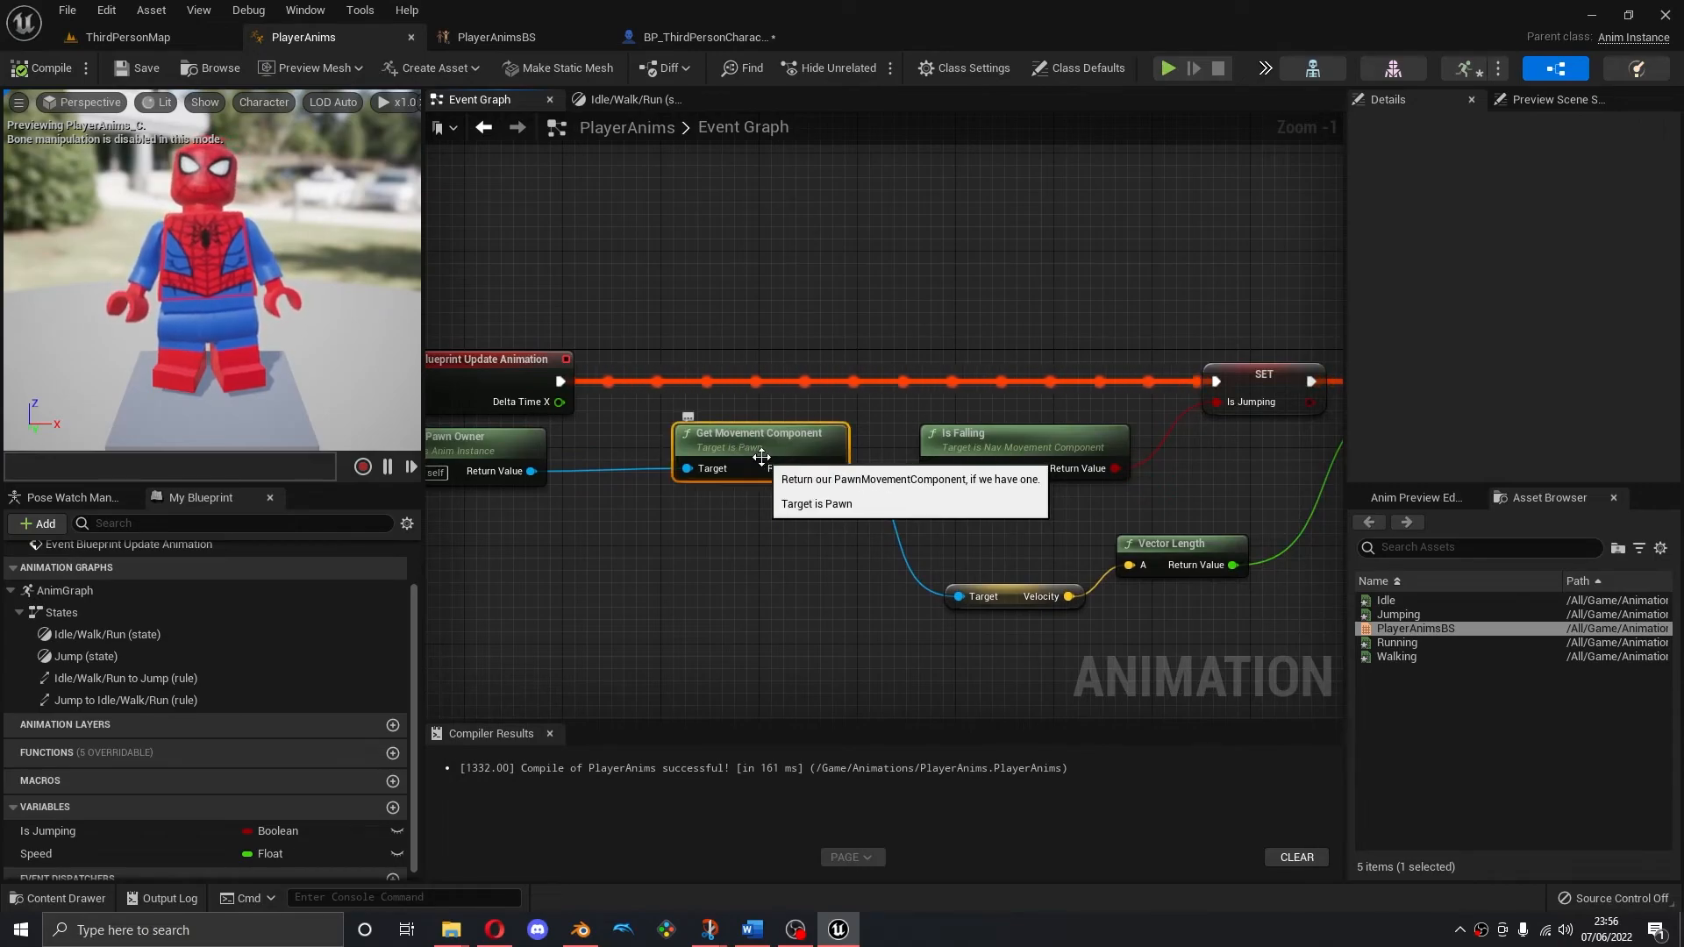
left_click(703, 39)
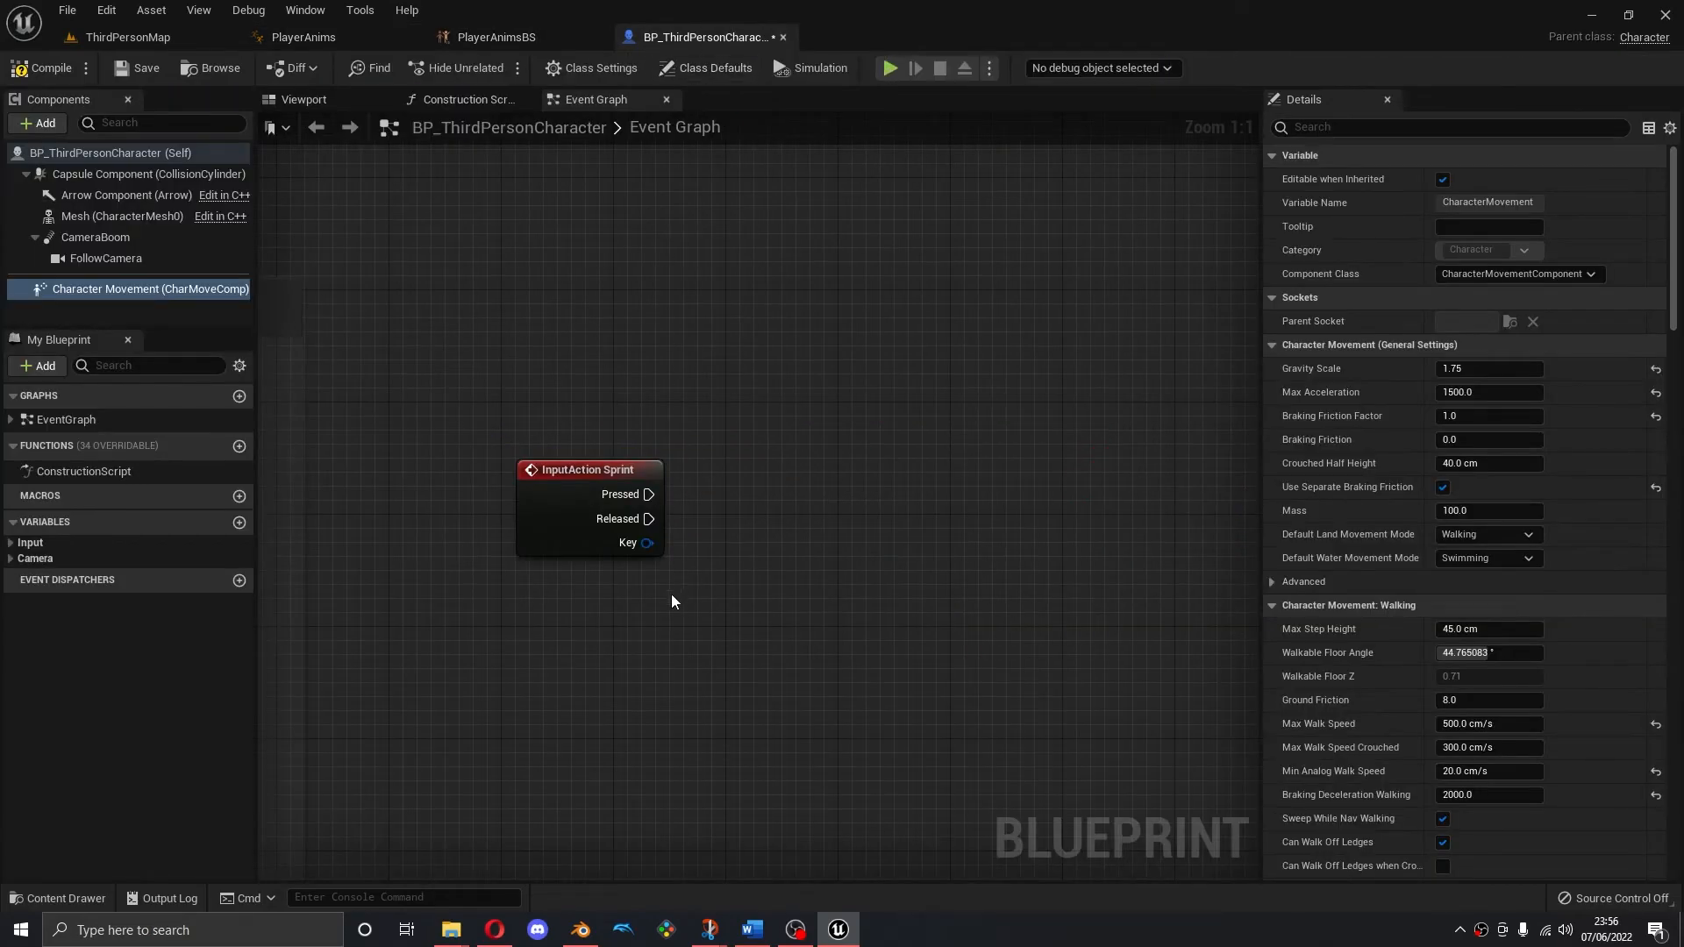
left_click_drag(646, 497, 728, 502)
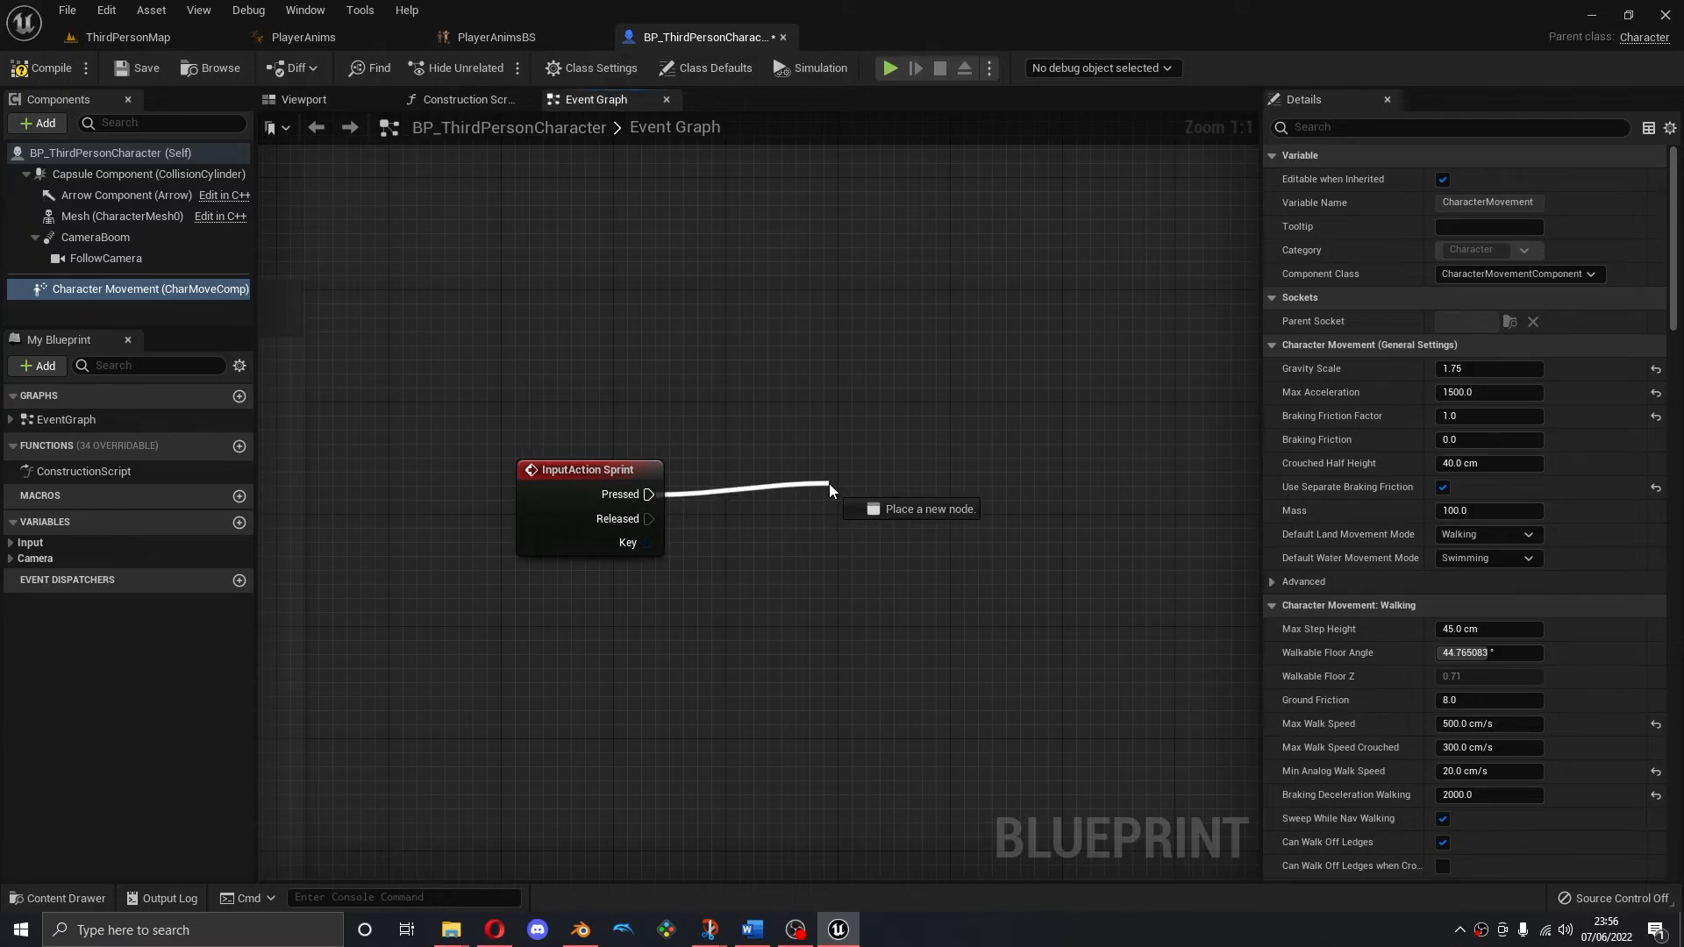
left_click_drag(830, 488, 828, 484)
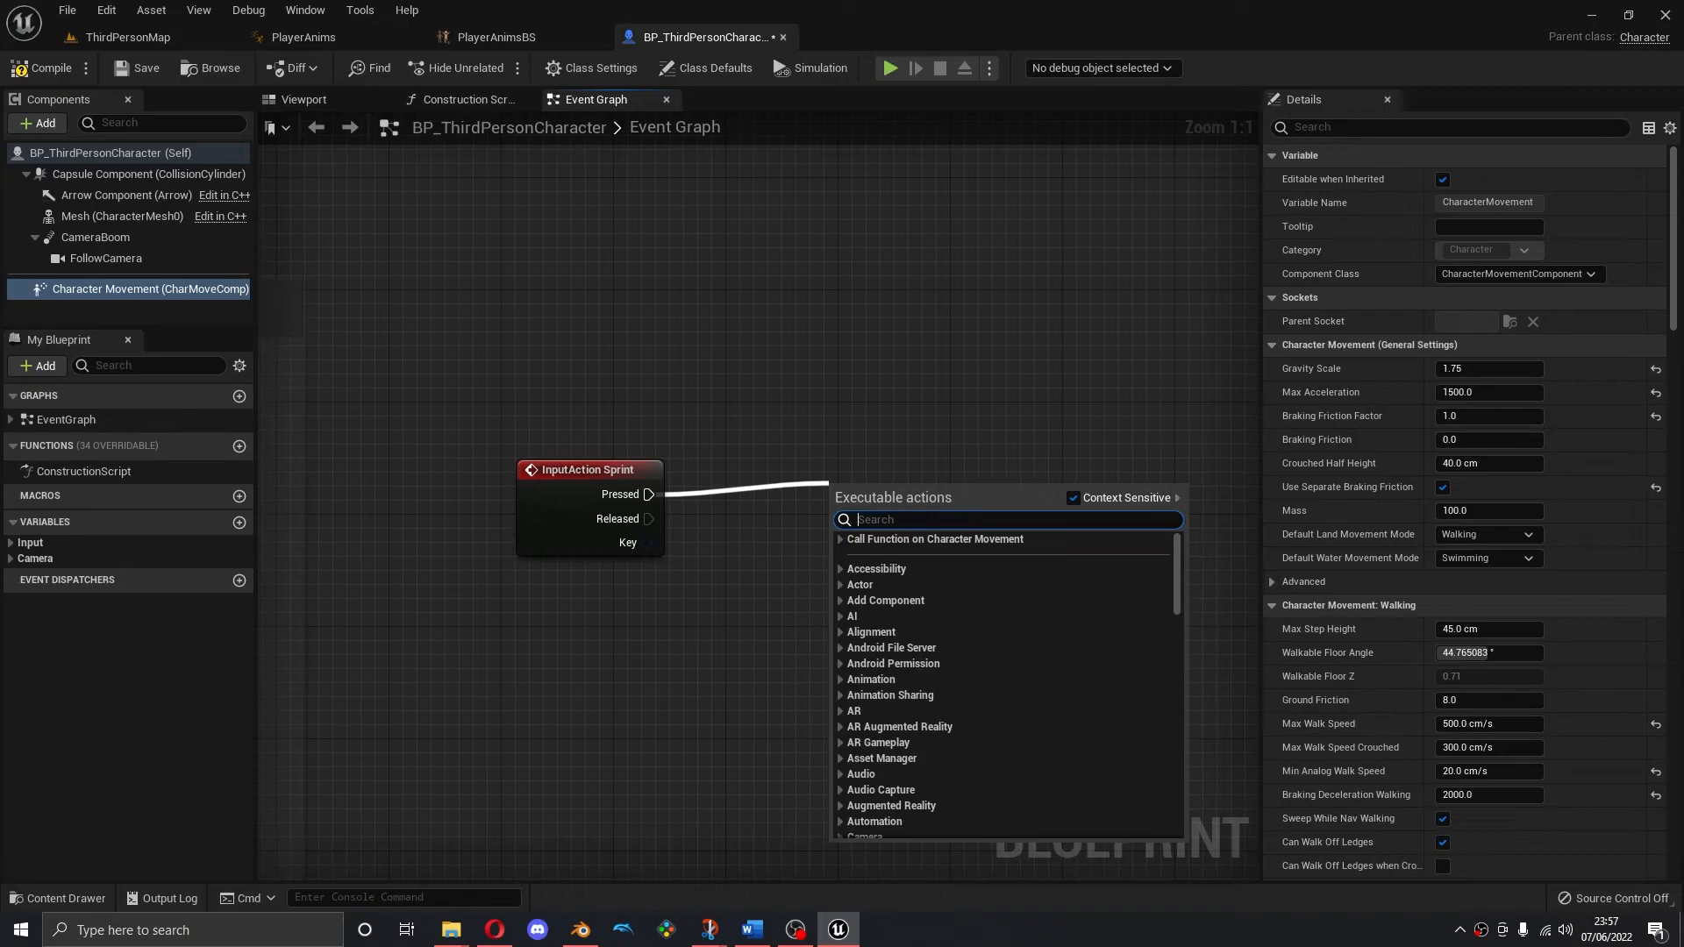
key("Escape")
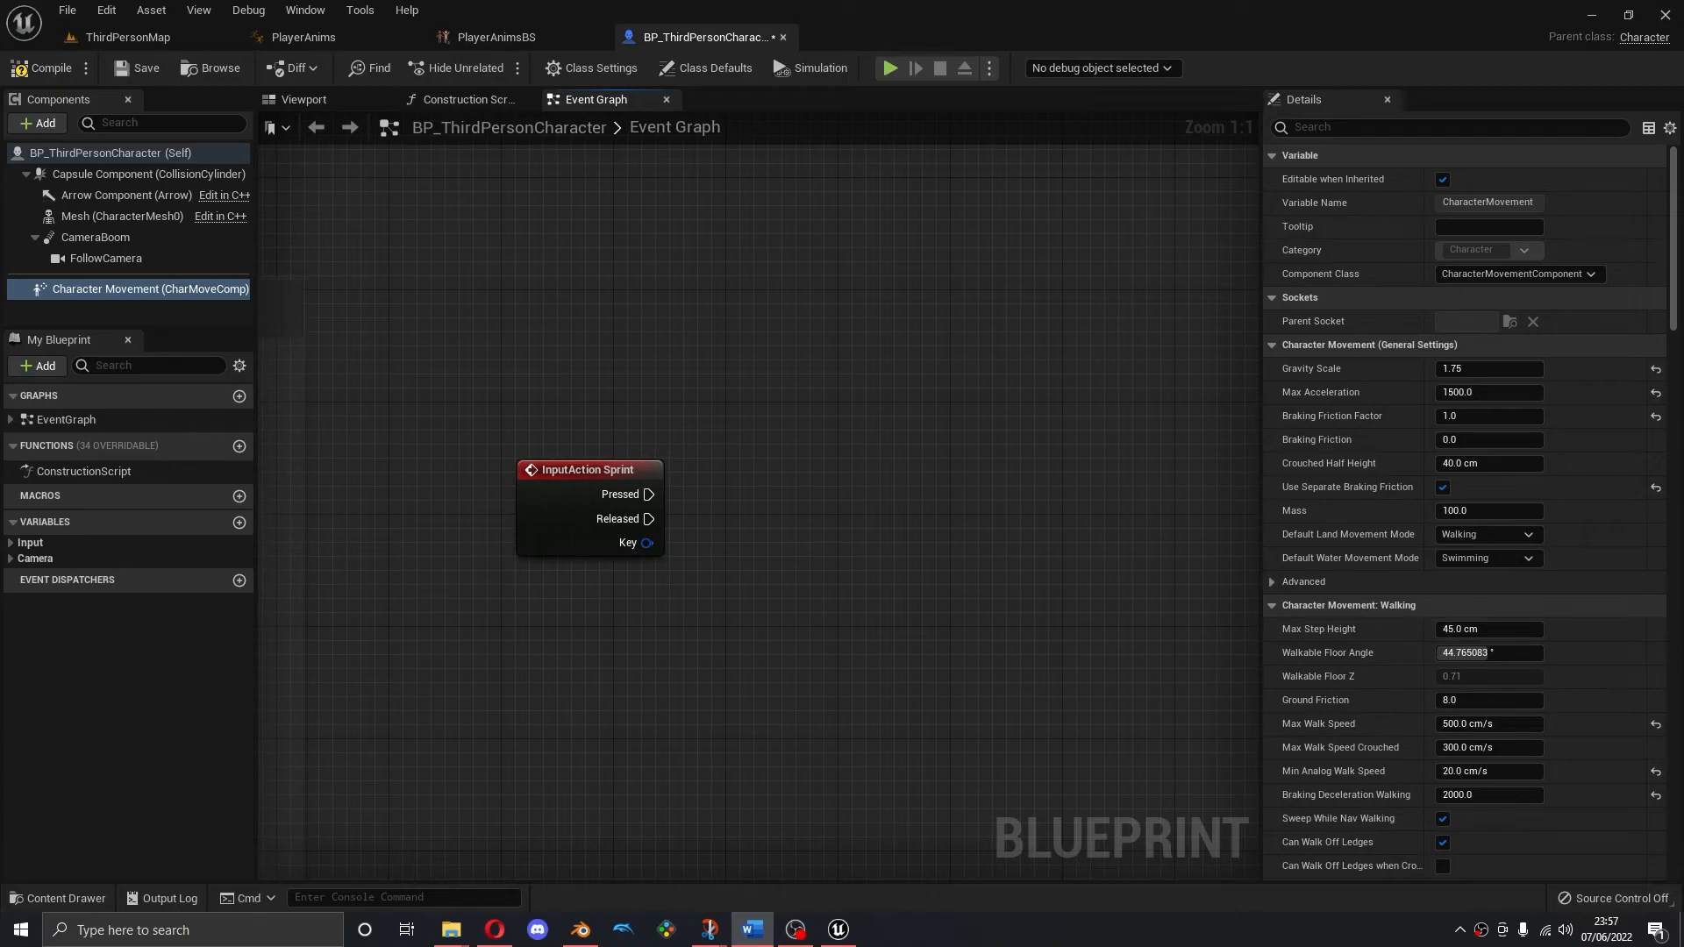
left_click_drag(647, 495, 865, 491)
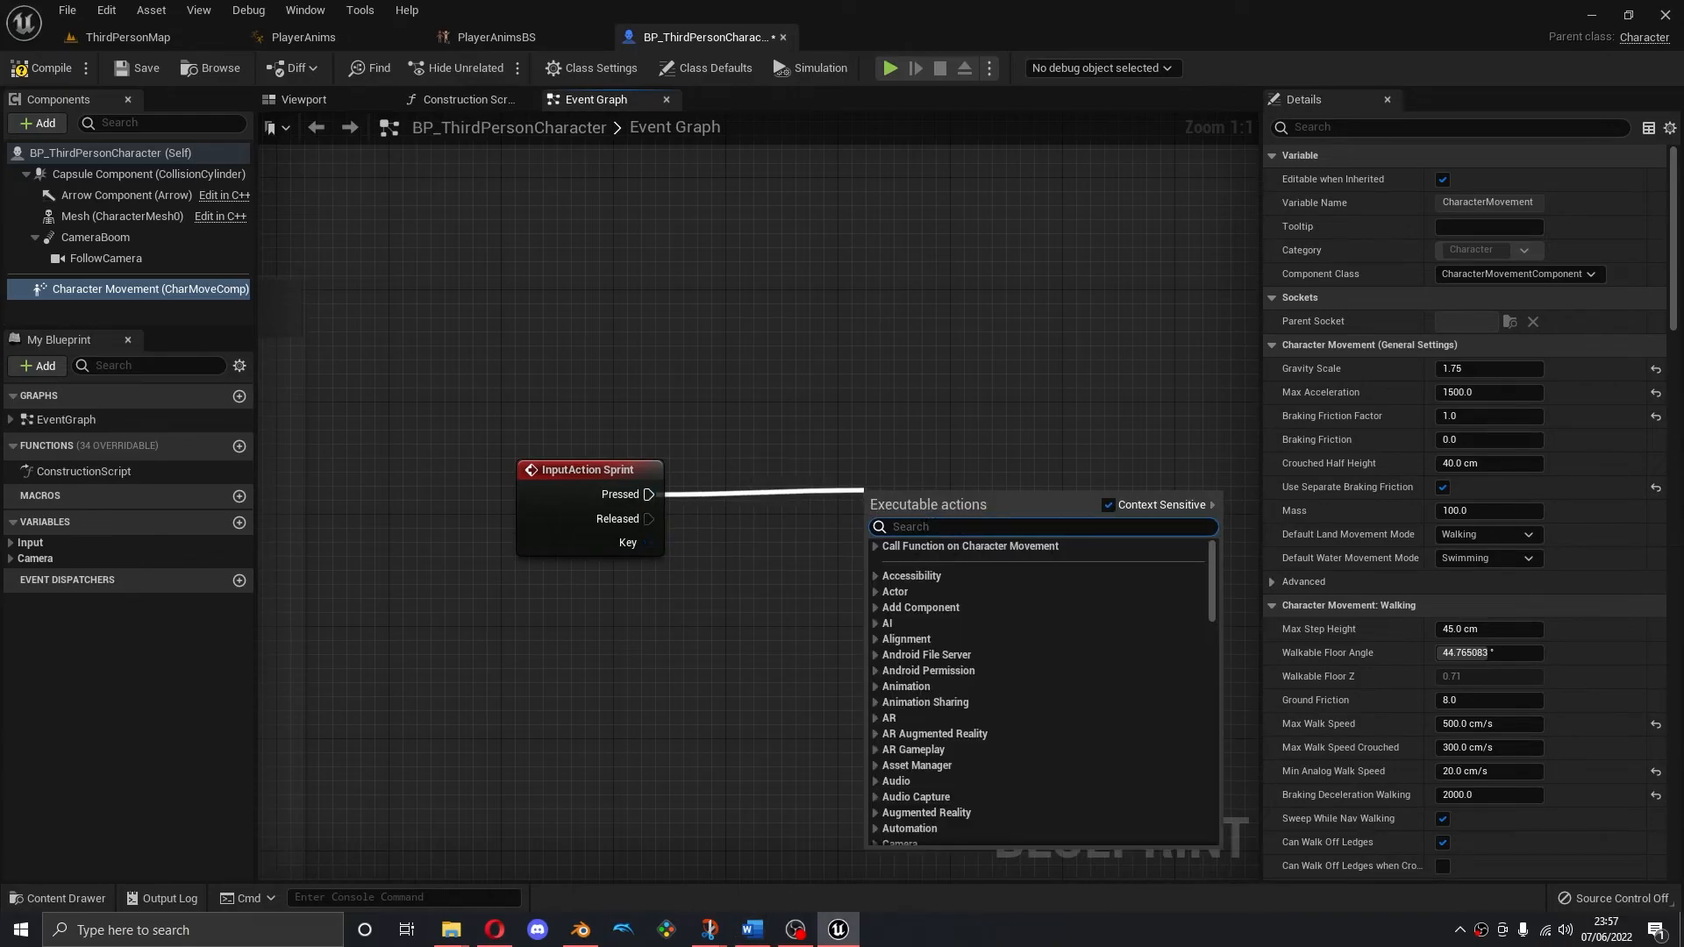
type("set th")
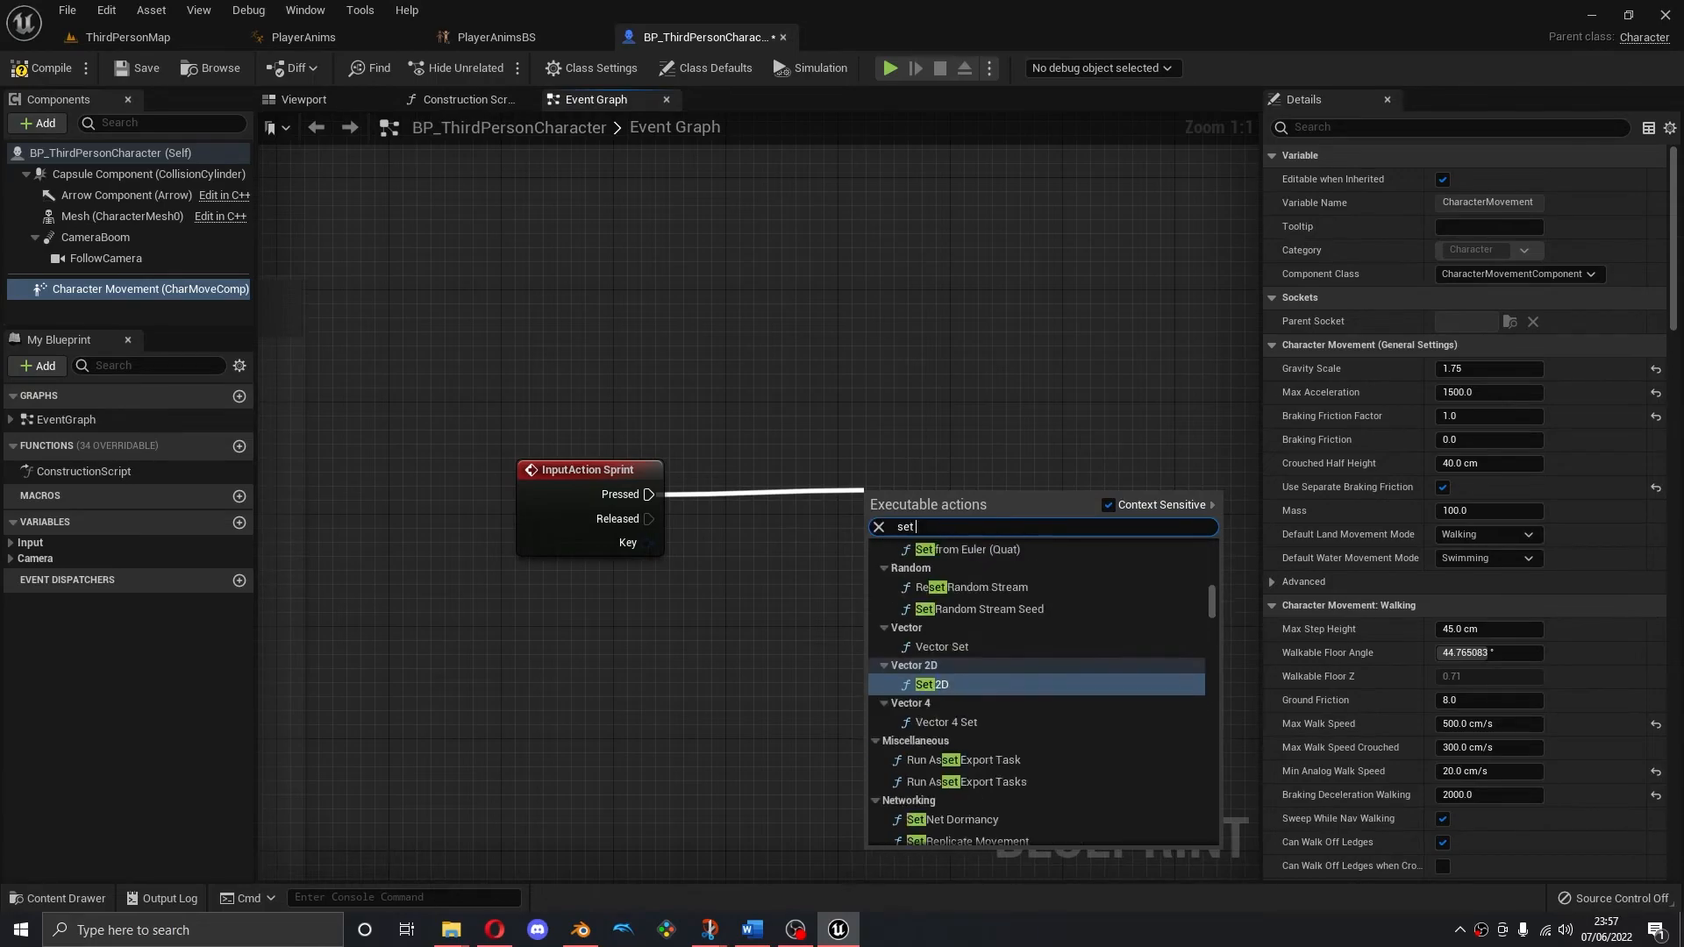
key("BackSpace")
key("BackSpace")
type("max walk speed")
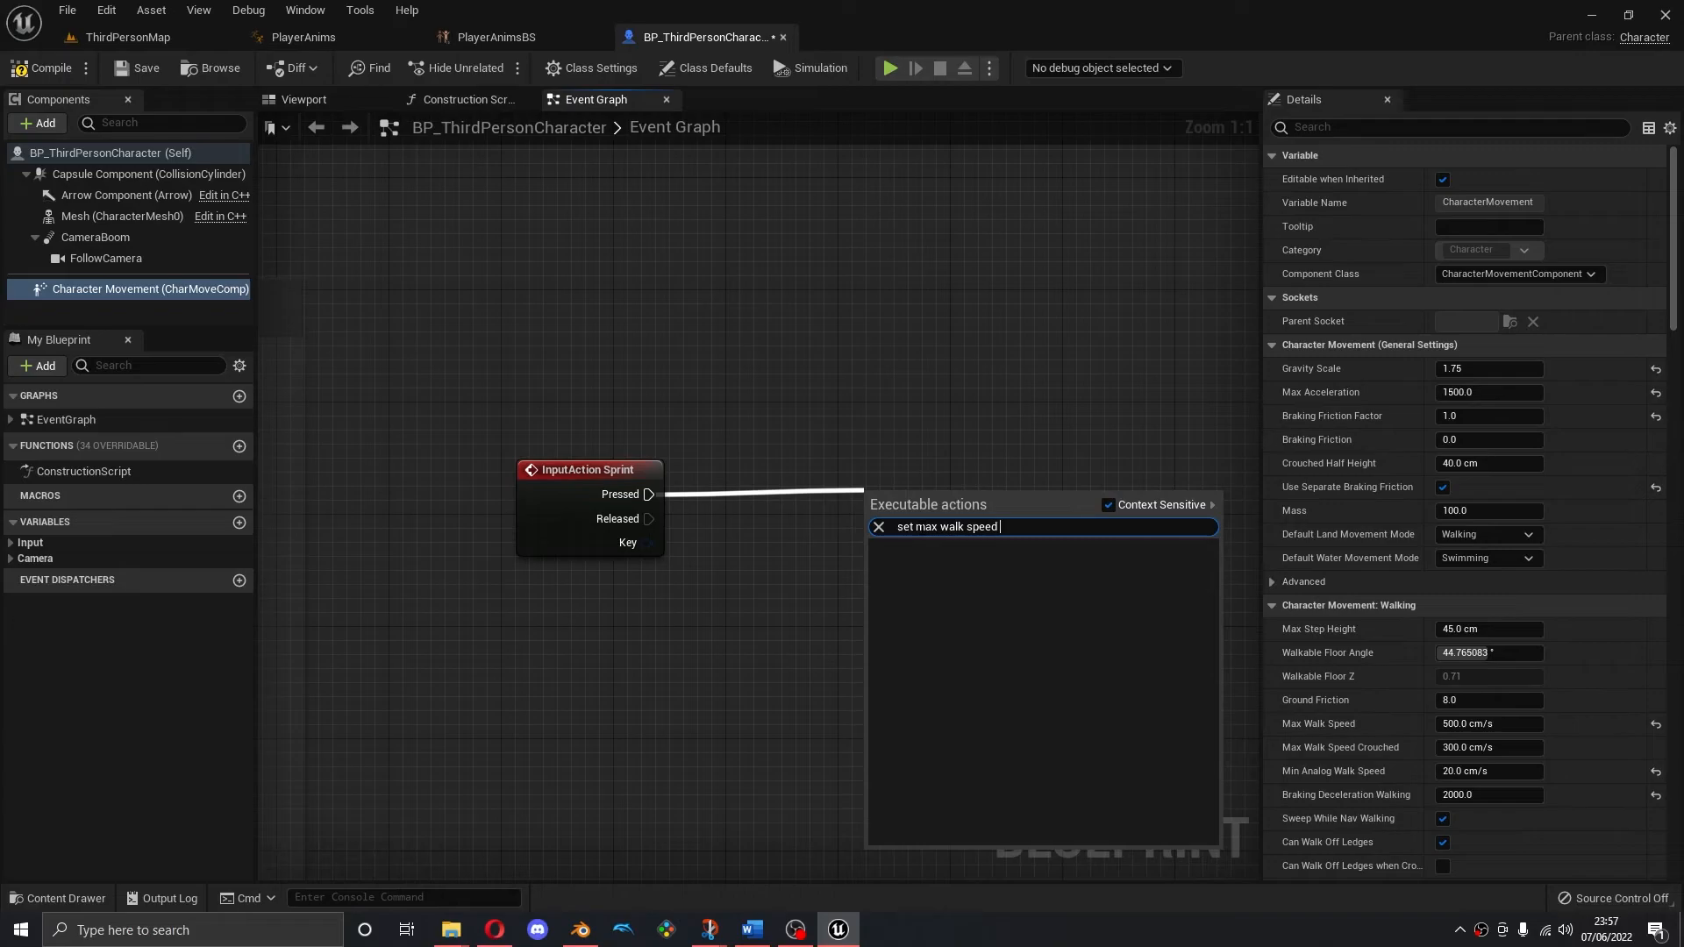
left_click(797, 465)
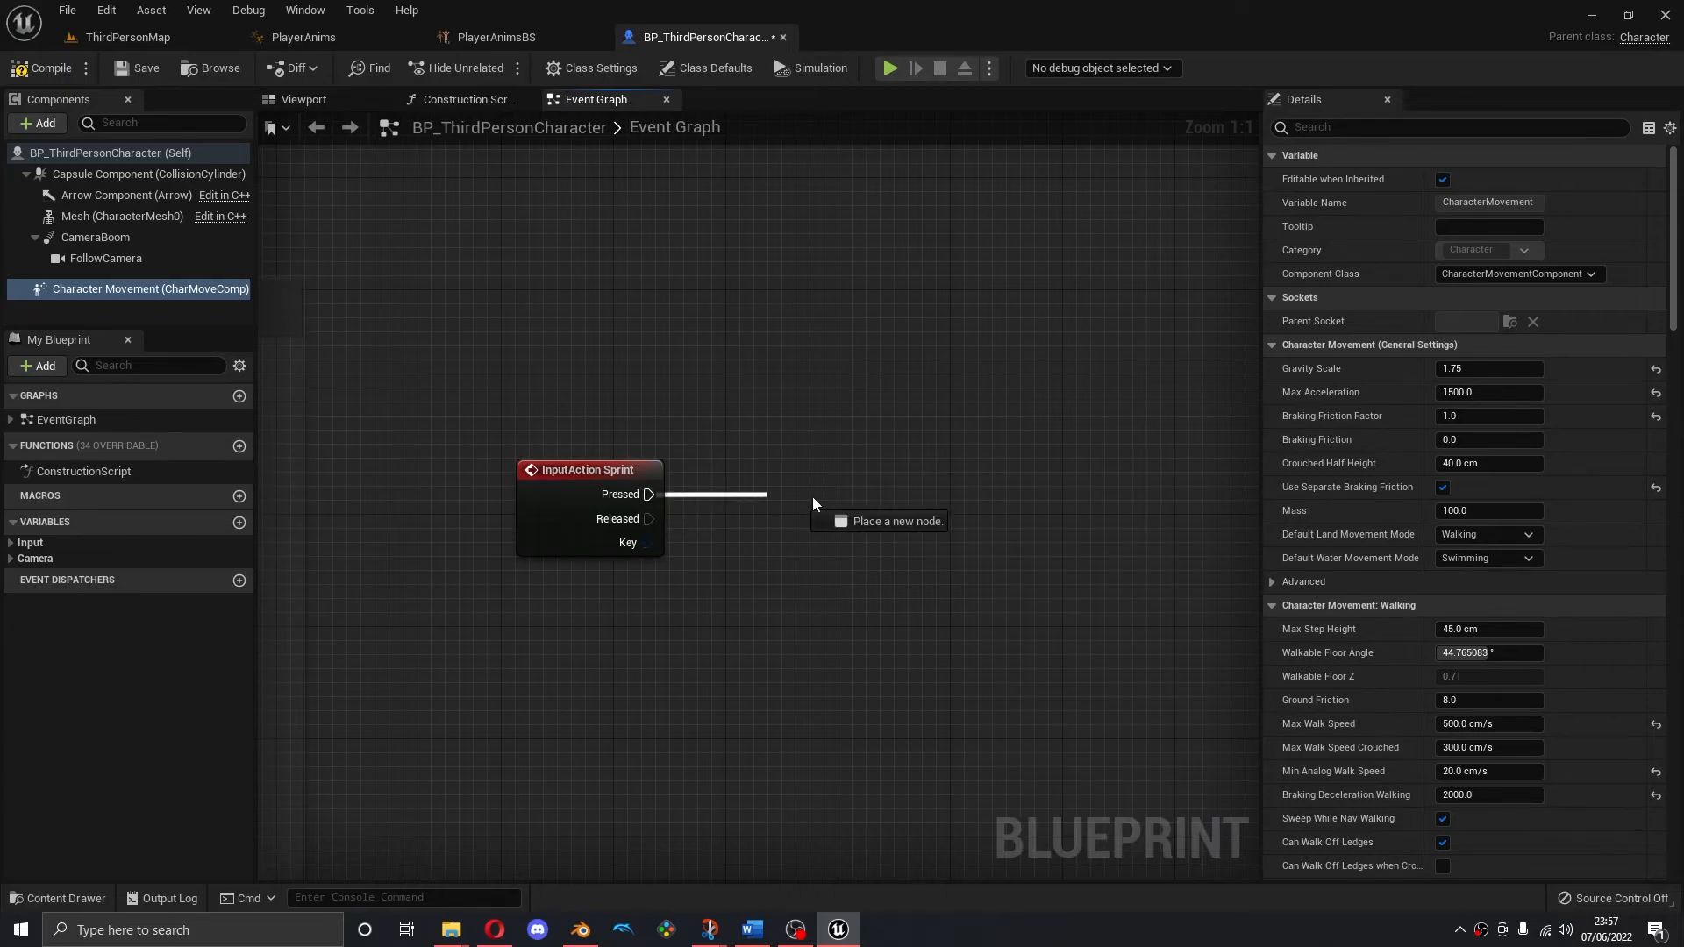
Add a Set Max Walk Speed node from the Sprint action's Pressed output with context-sensitive filtering off, and set its value to 600
left_click_drag(795, 501, 814, 497)
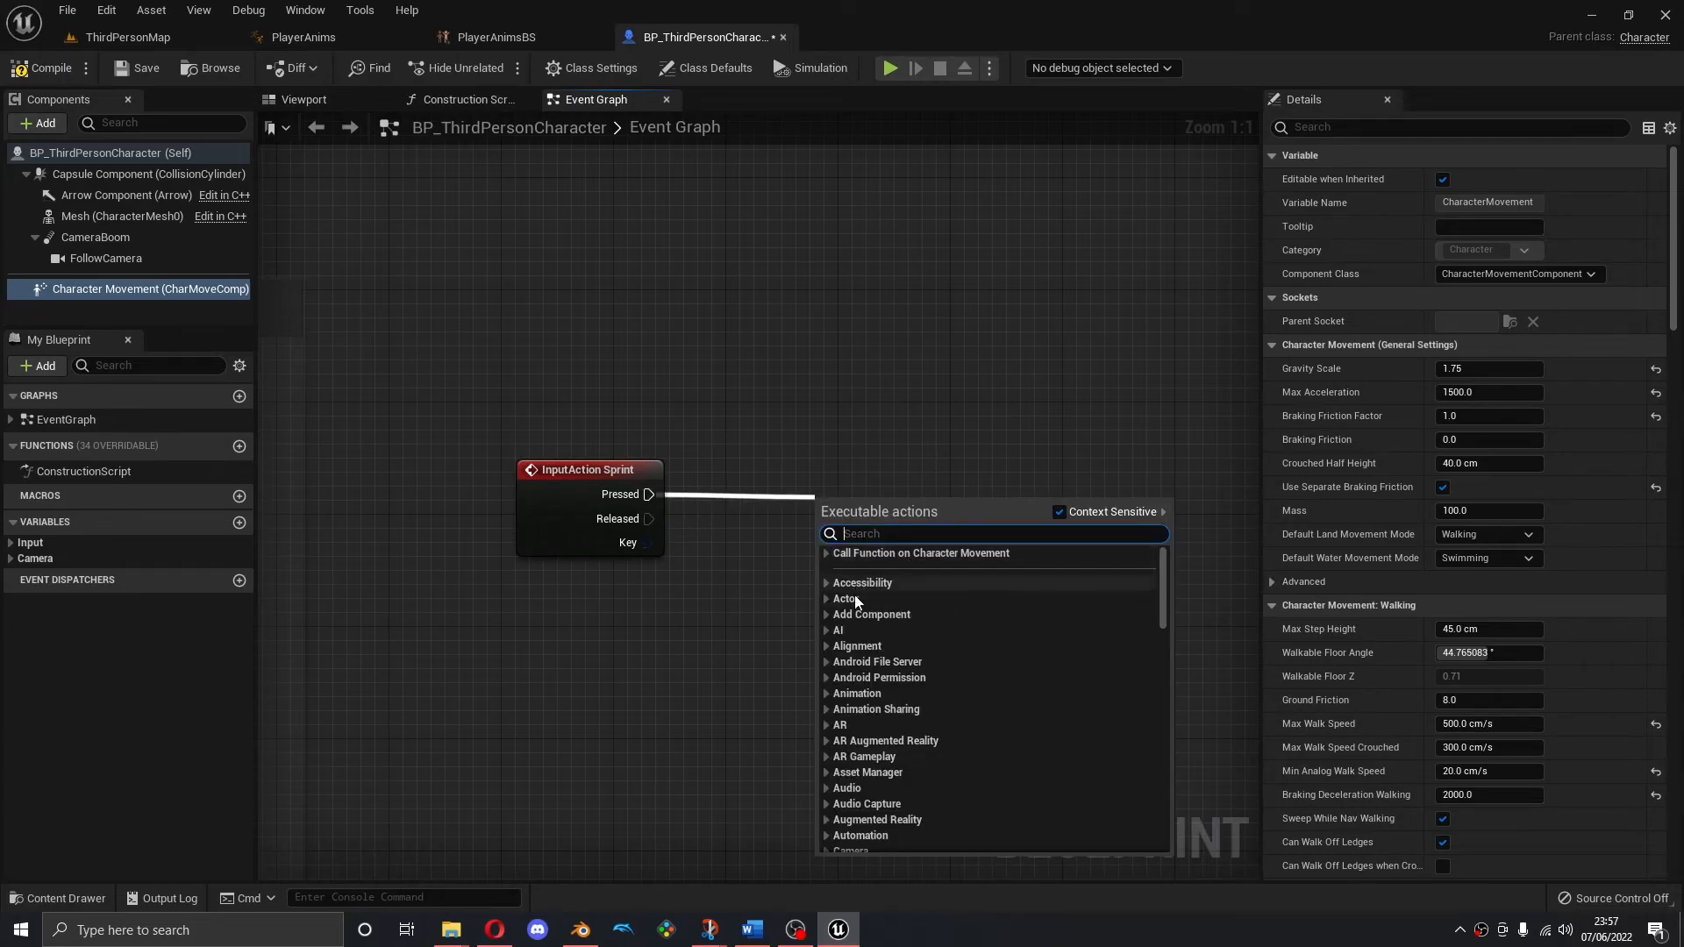
scroll(853, 614, "down", 3)
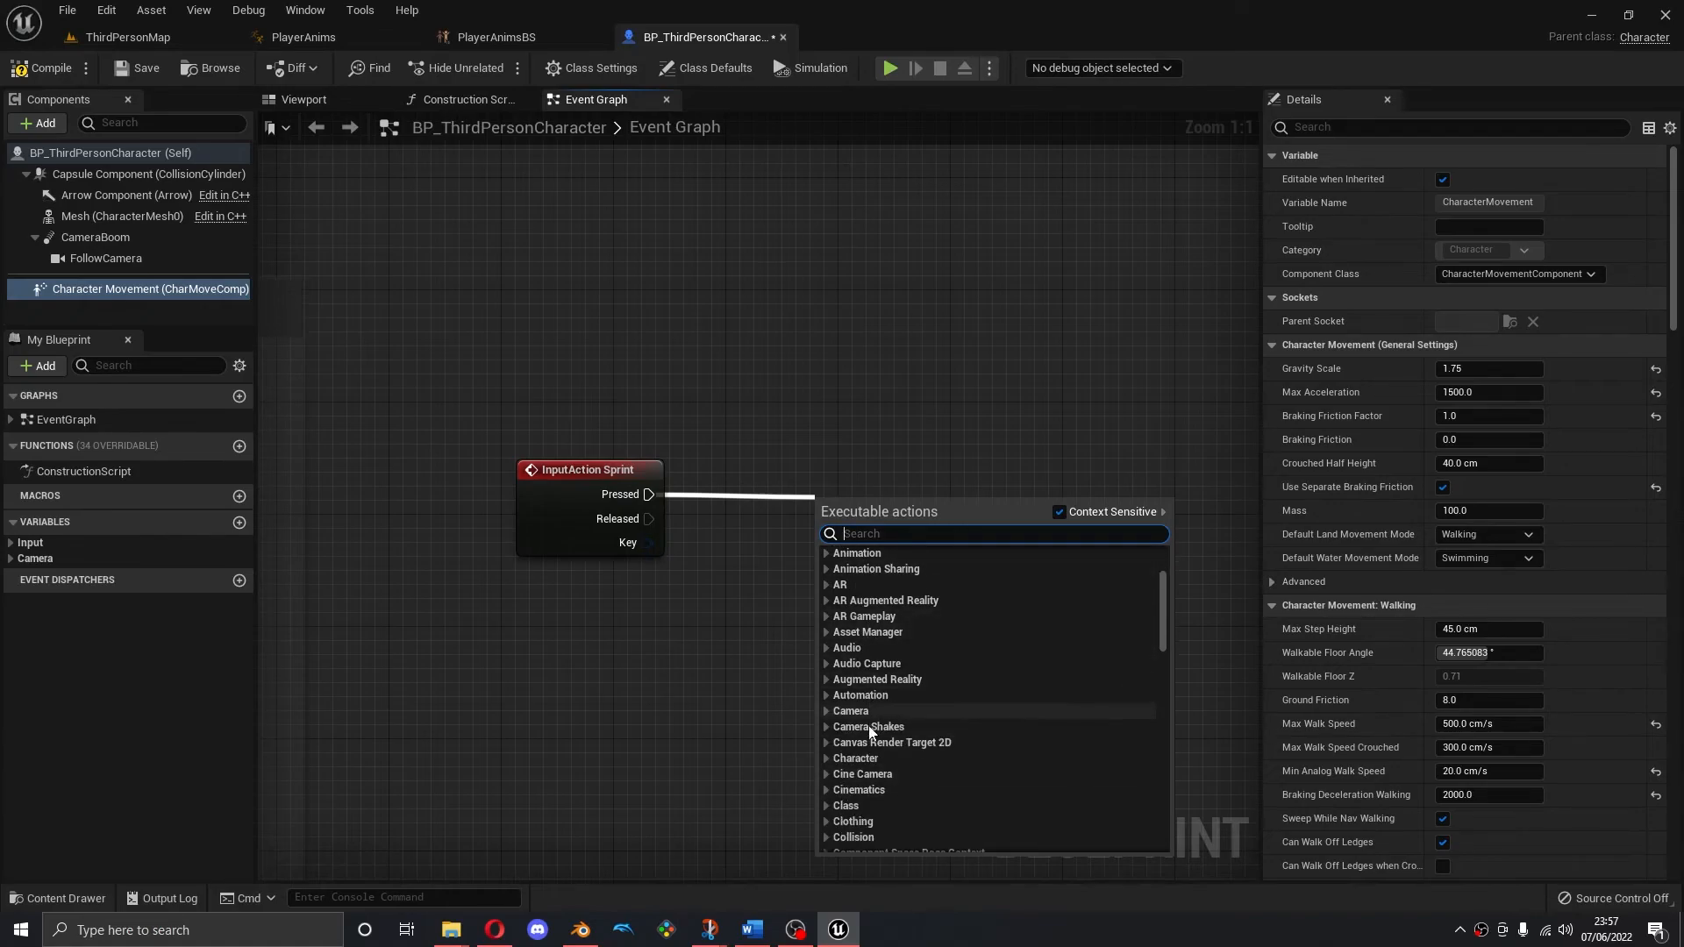
type("ma")
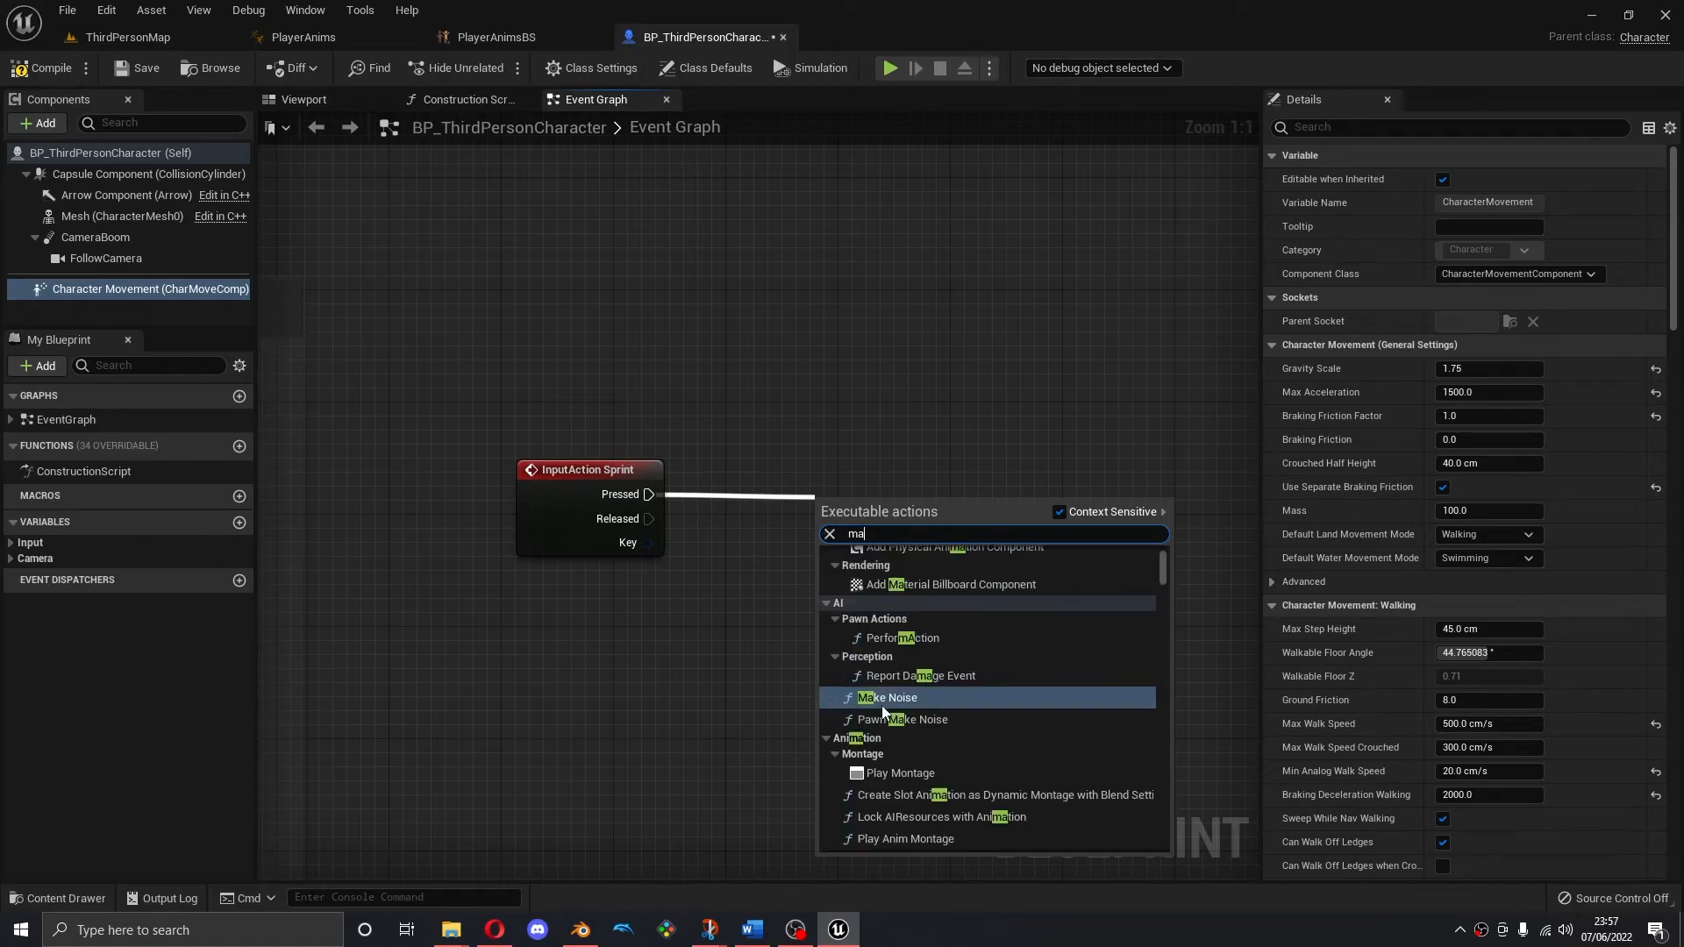
type("x walk speed")
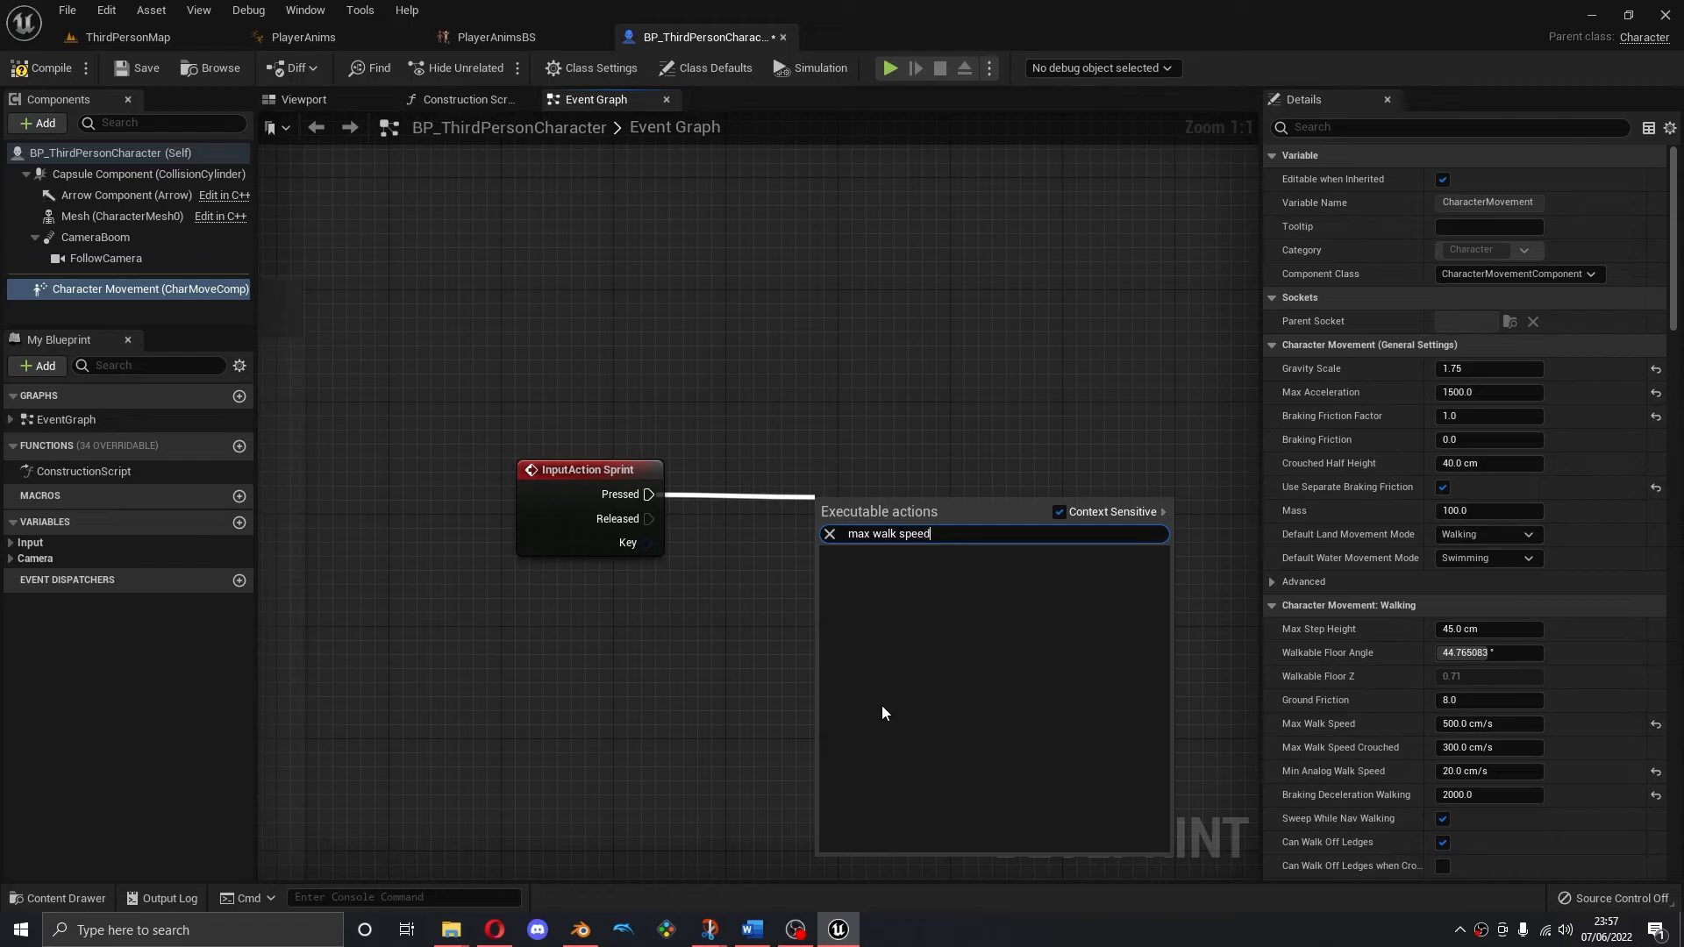
left_click(1060, 510)
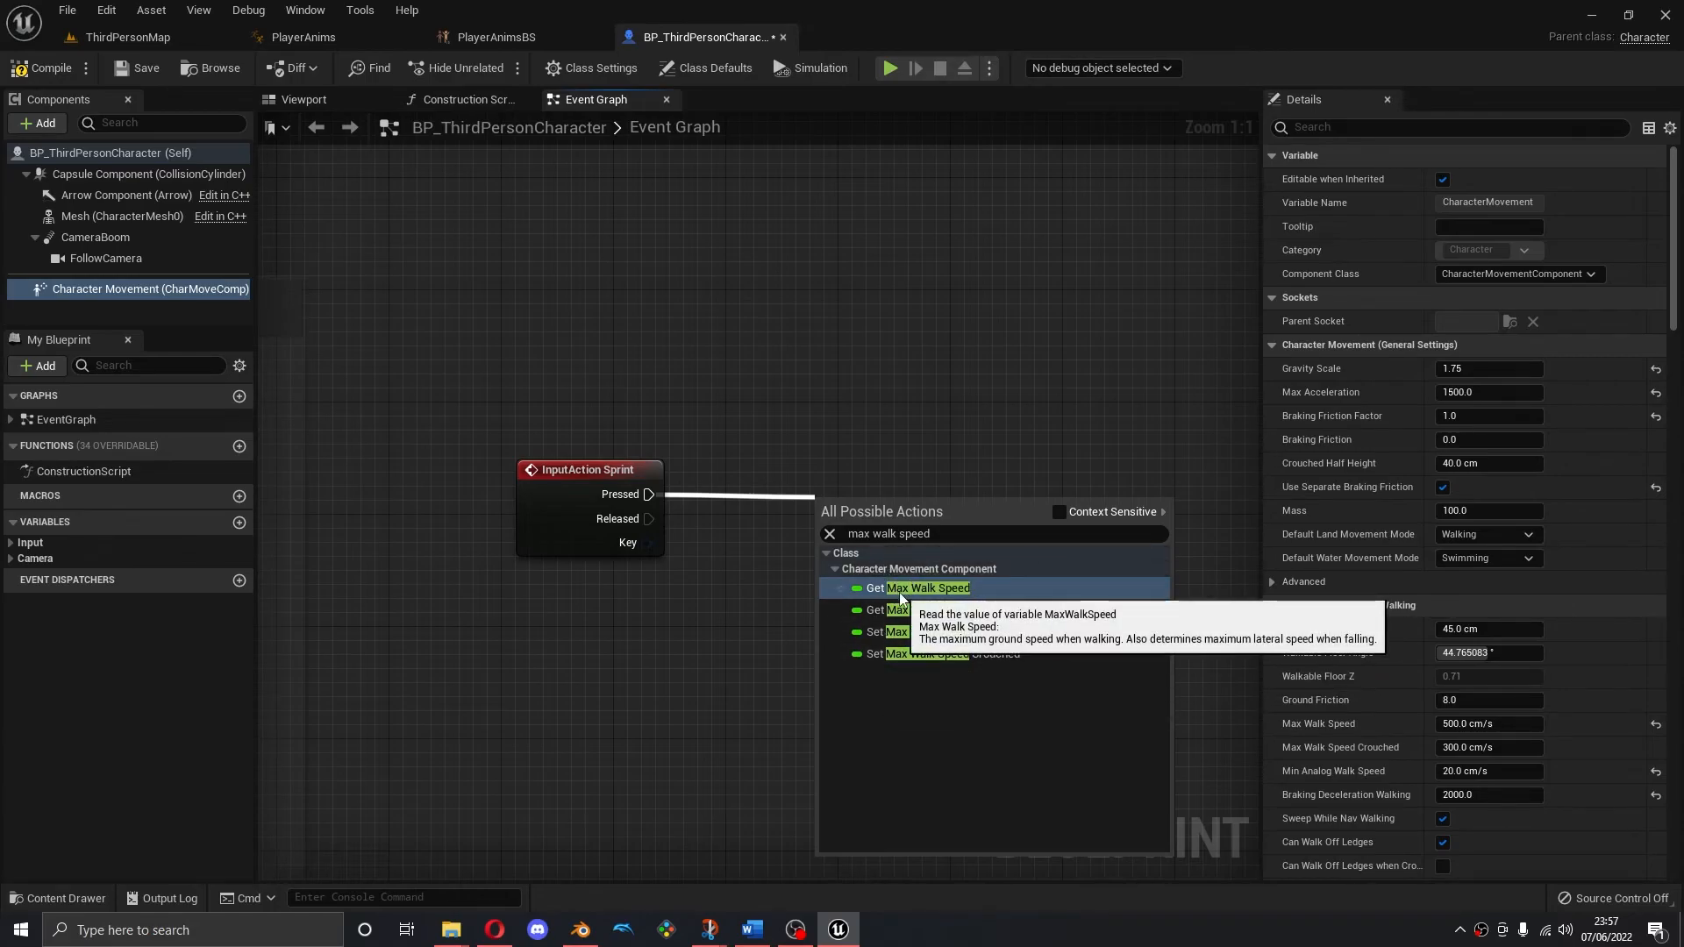
left_click(883, 633)
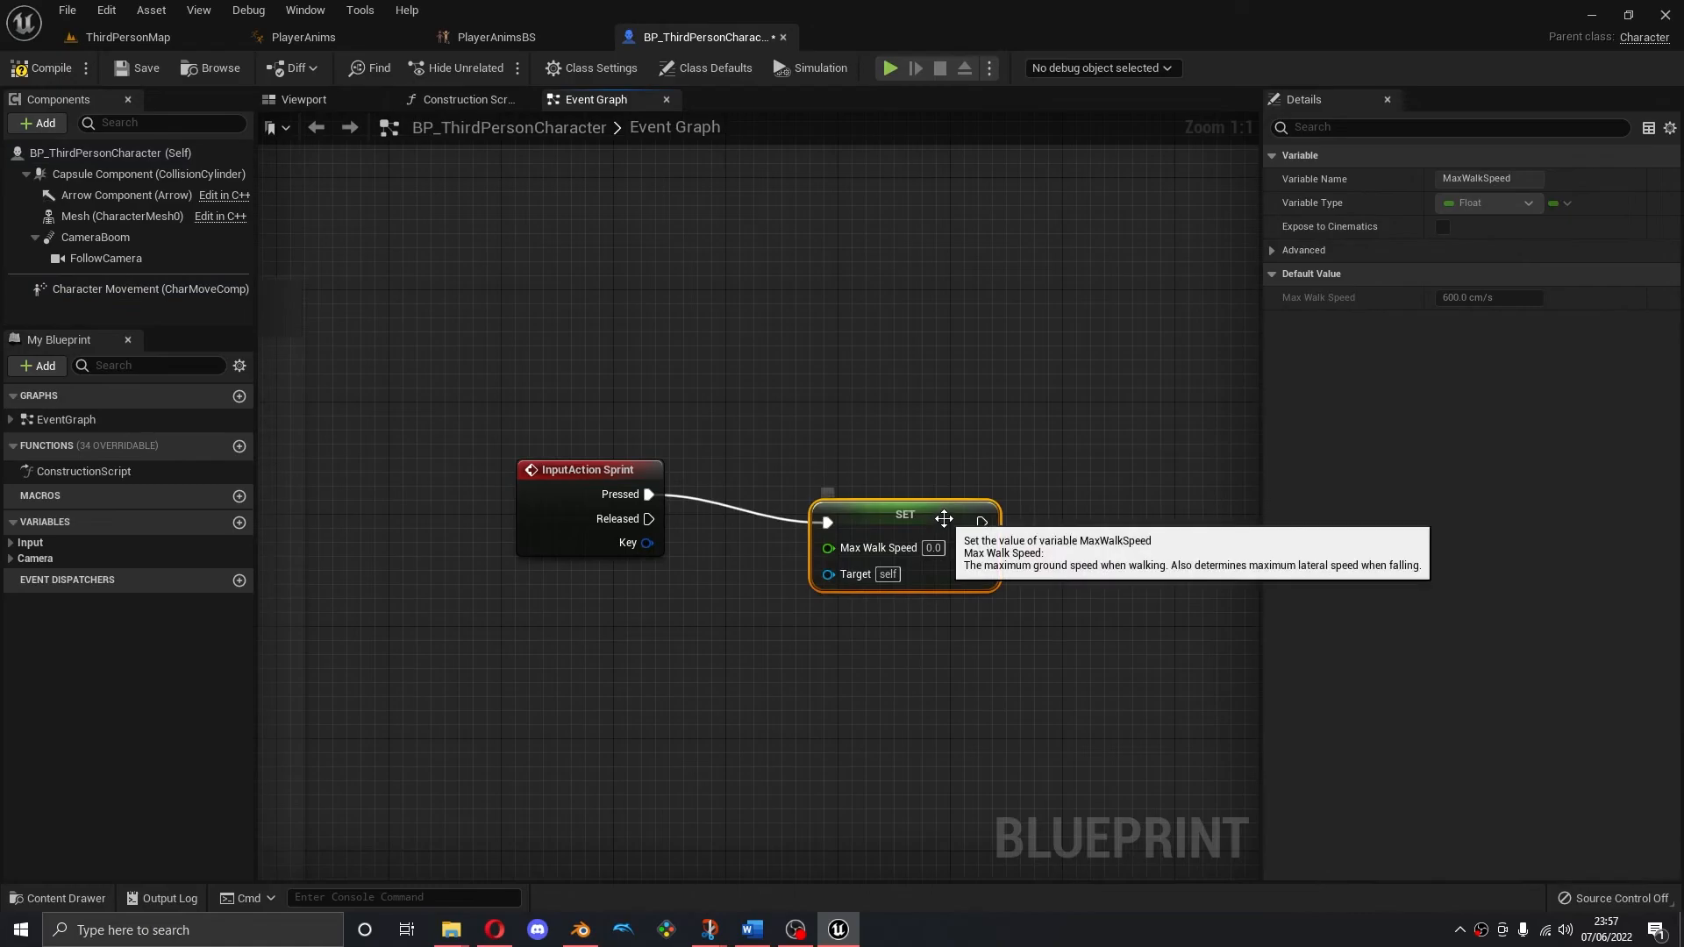
left_click_drag(940, 512, 942, 382)
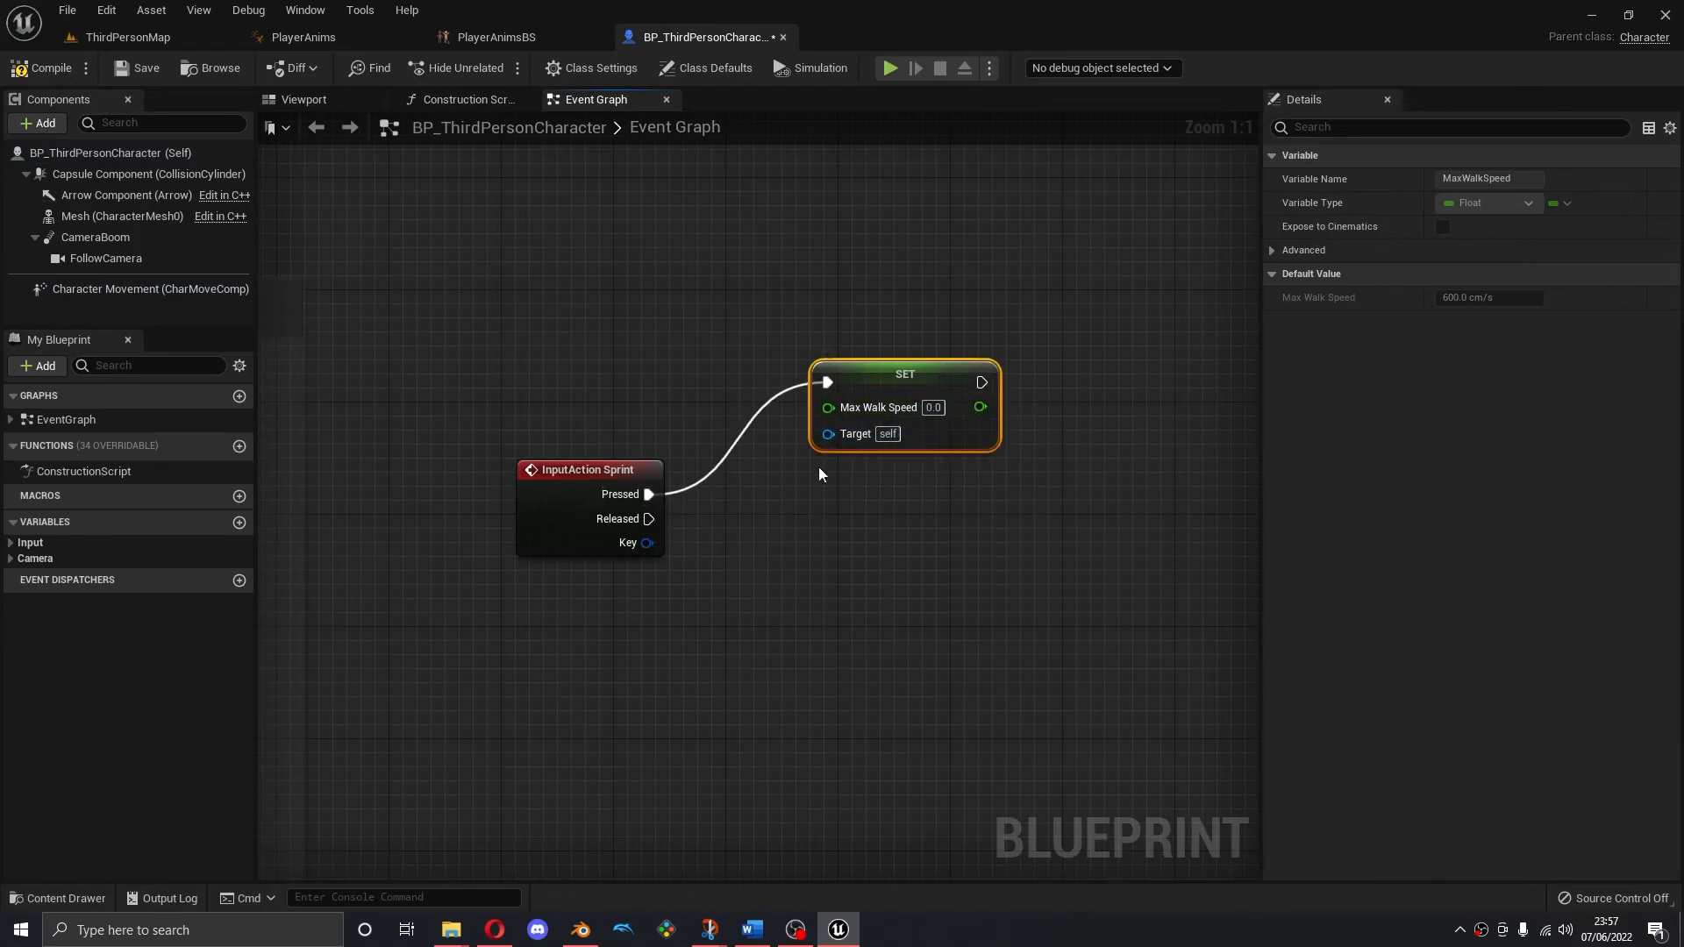
left_click(945, 388)
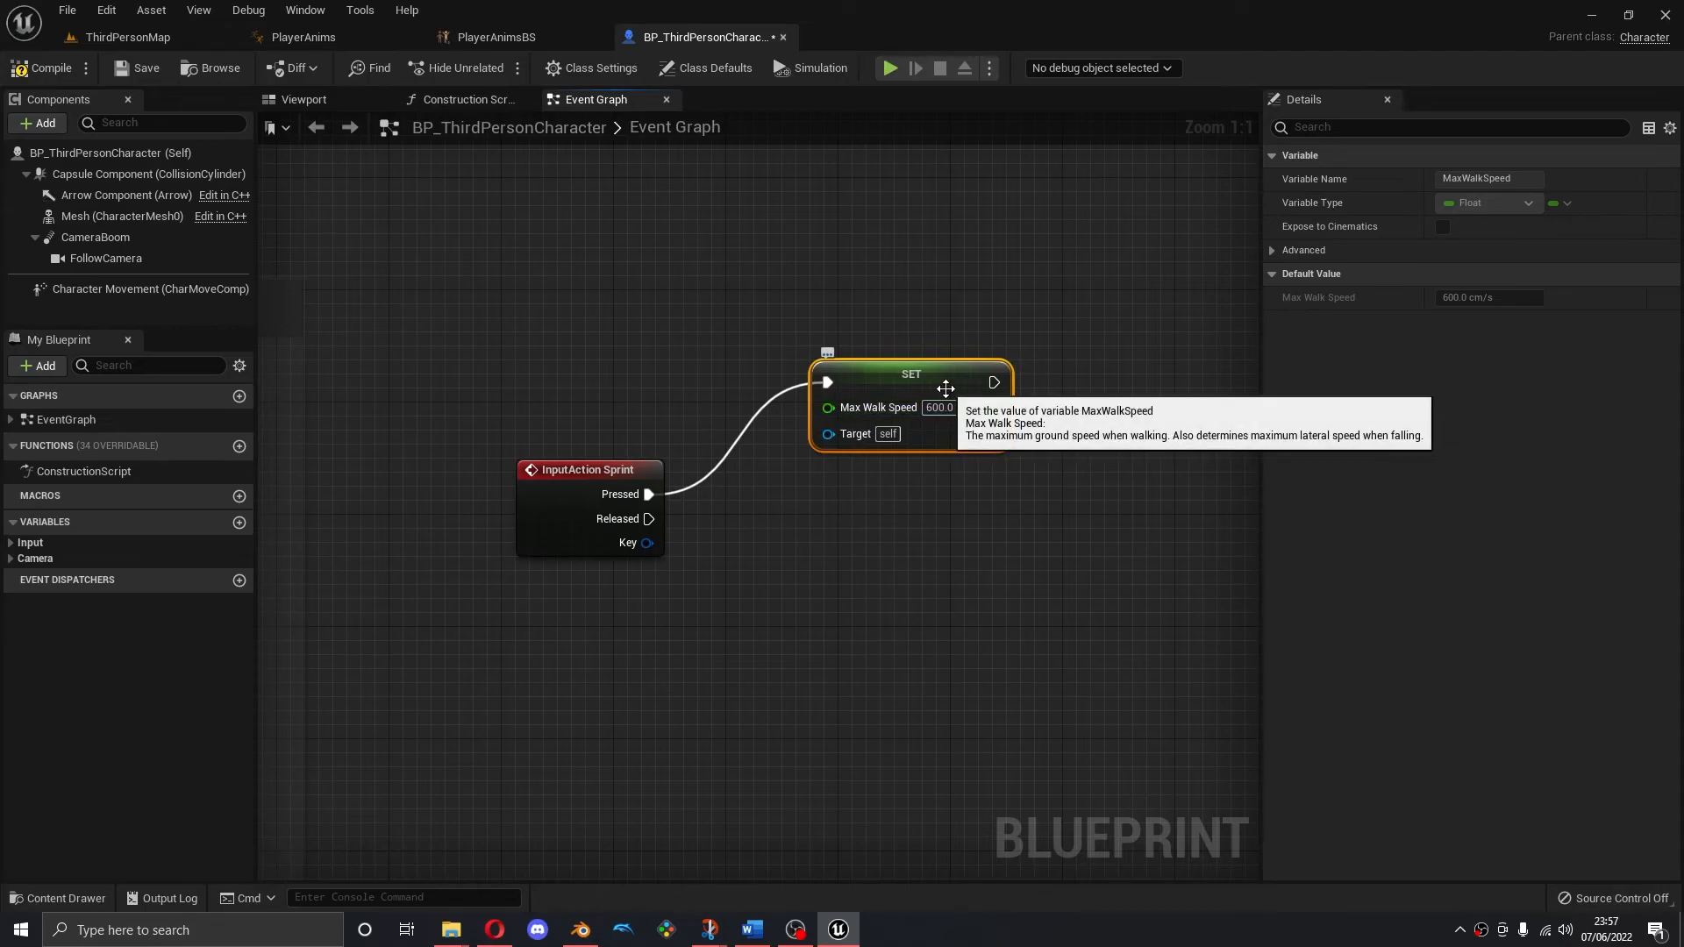
Duplicate the Set Max Walk Speed node below the original, set its value to 300, and connect it to the Sprint action's Released output
key("ctrl+c")
key("ctrl+v")
left_click_drag(1084, 414, 945, 597)
left_click(946, 618)
type("300")
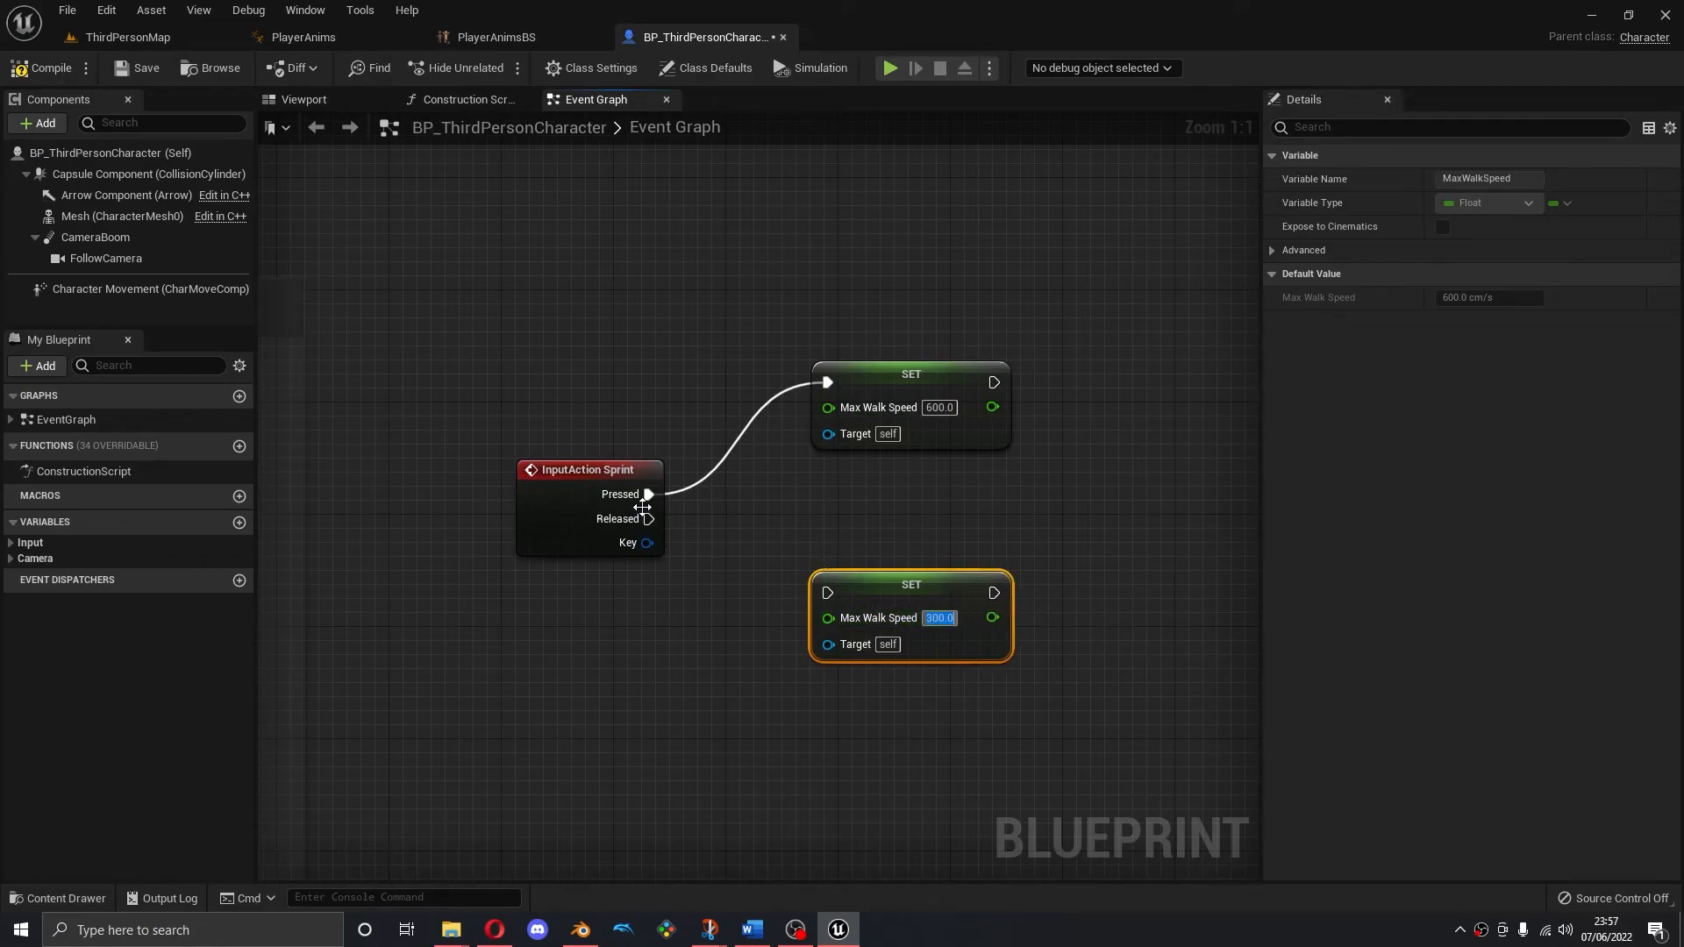
left_click_drag(648, 518, 828, 593)
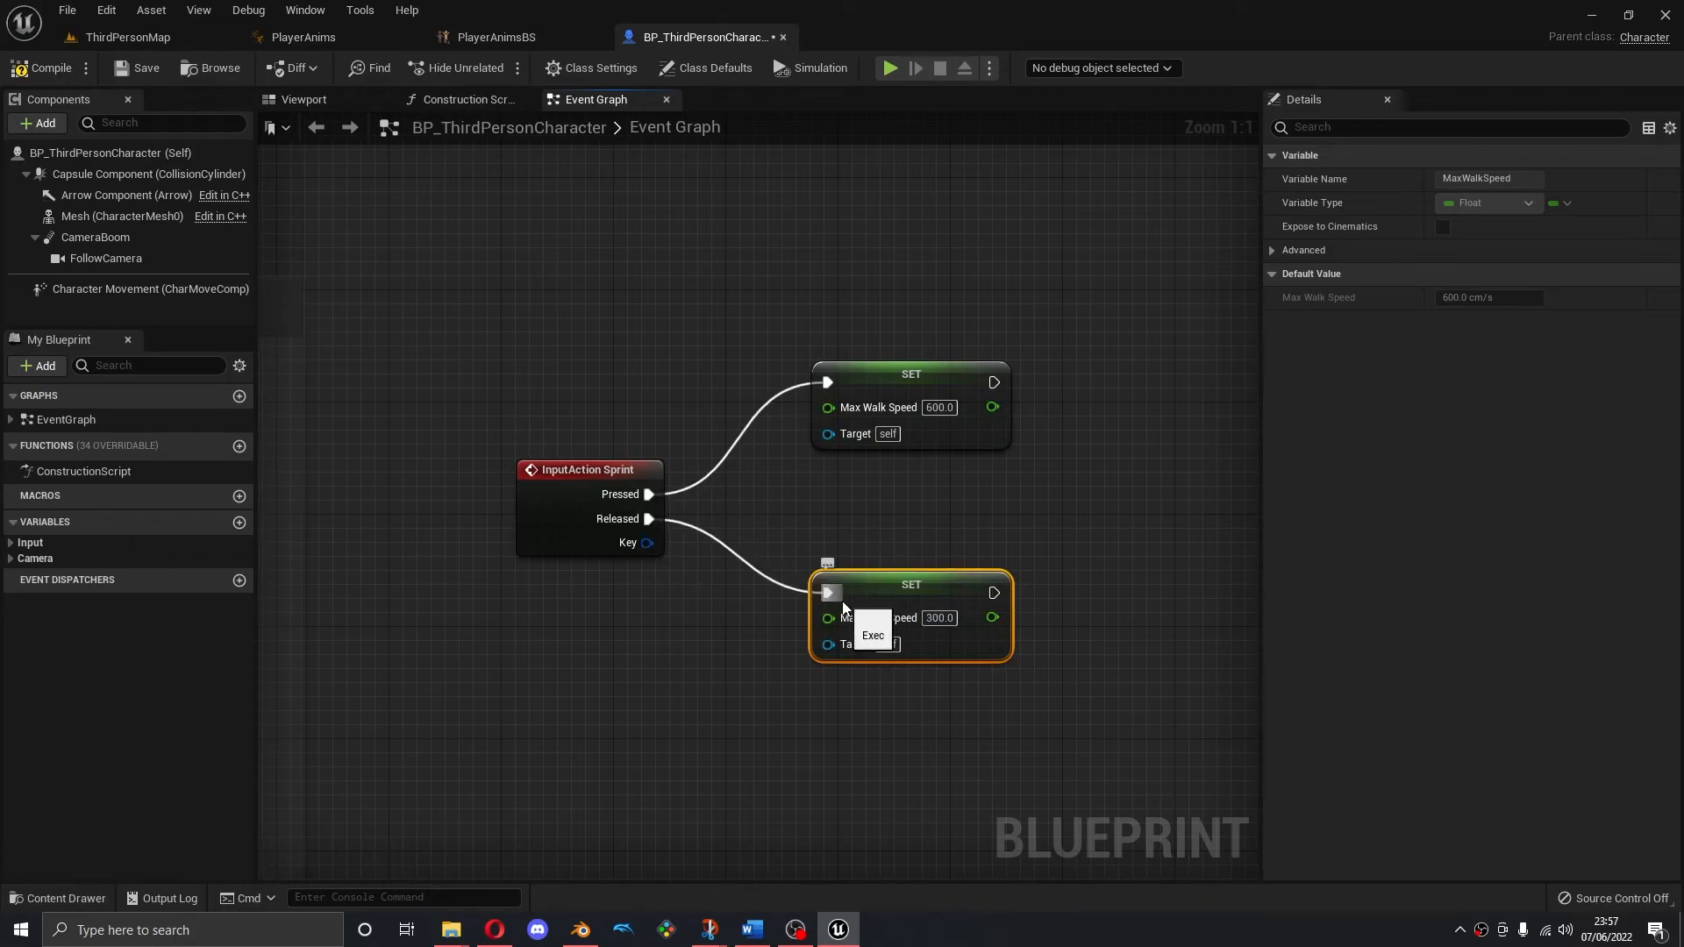
left_click(1098, 607)
Set the Character Movement component's default Max Walk Speed to 300 cm/s
left_click(132, 289)
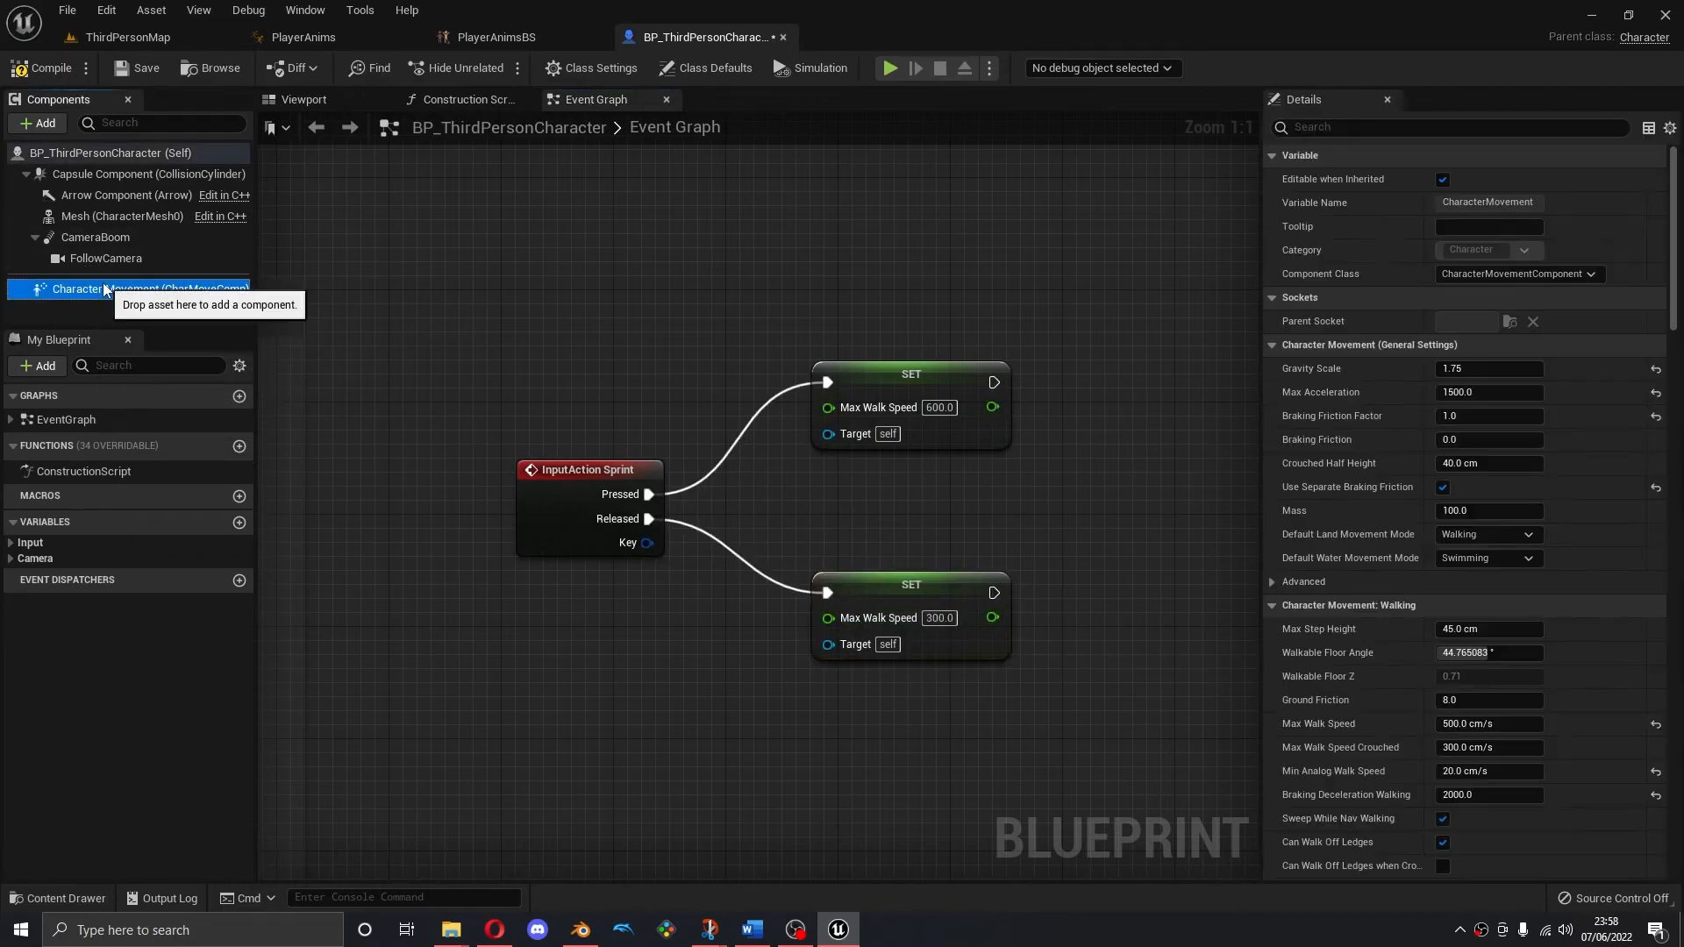
left_click(1323, 126)
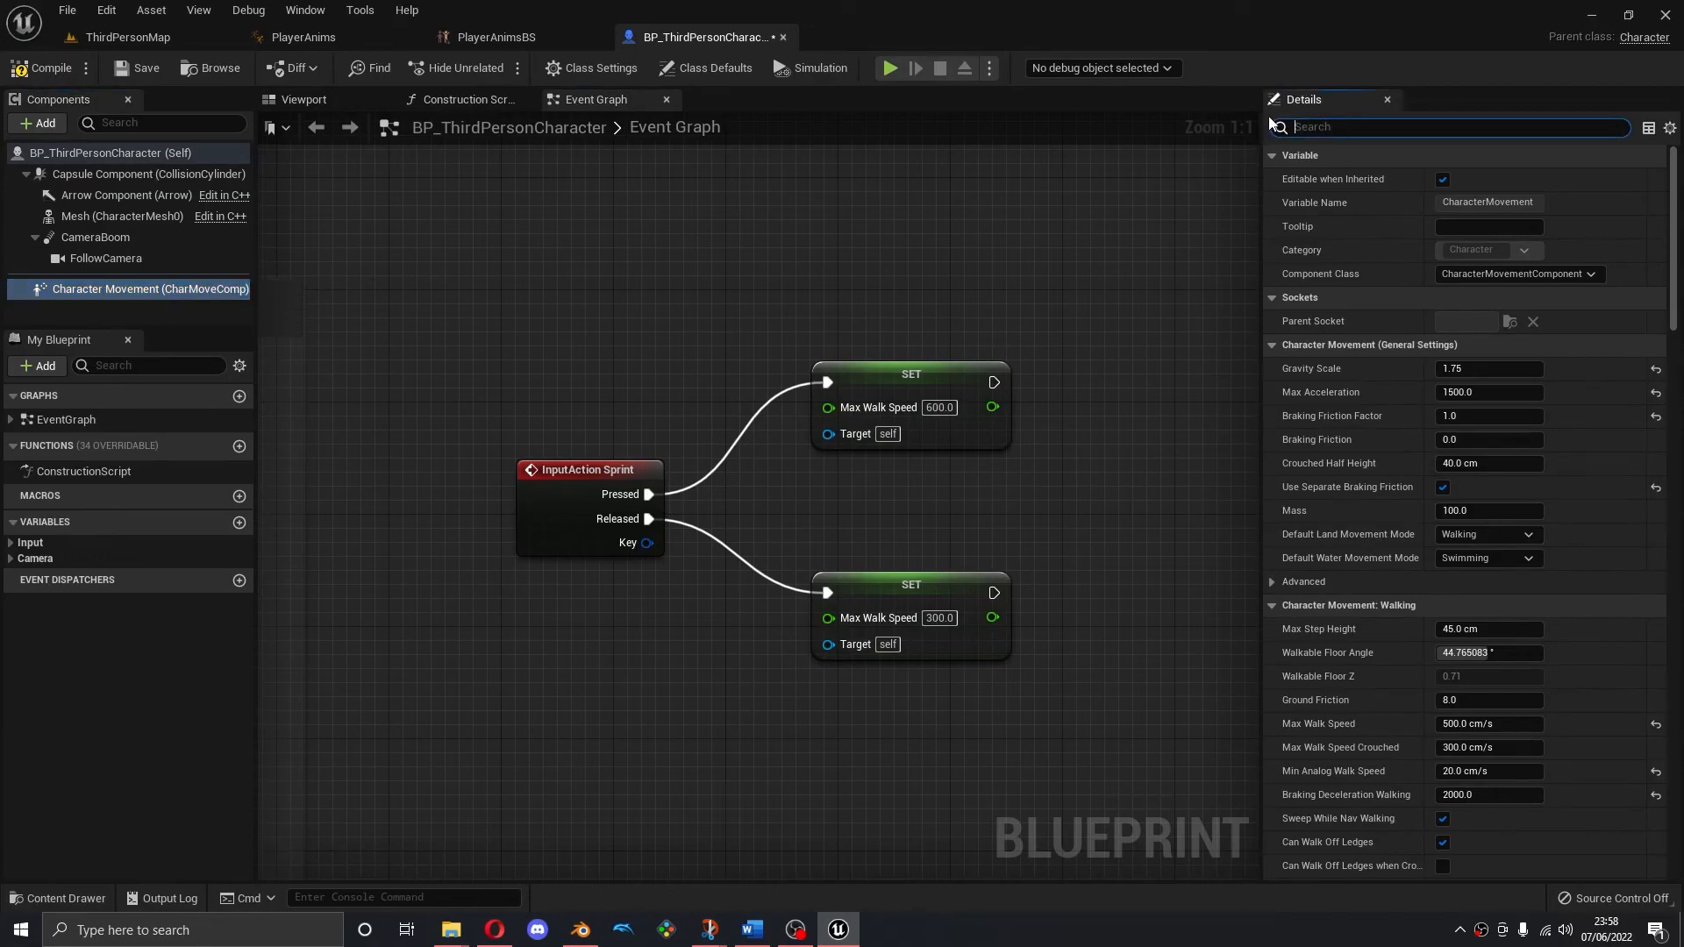
type("walk spee")
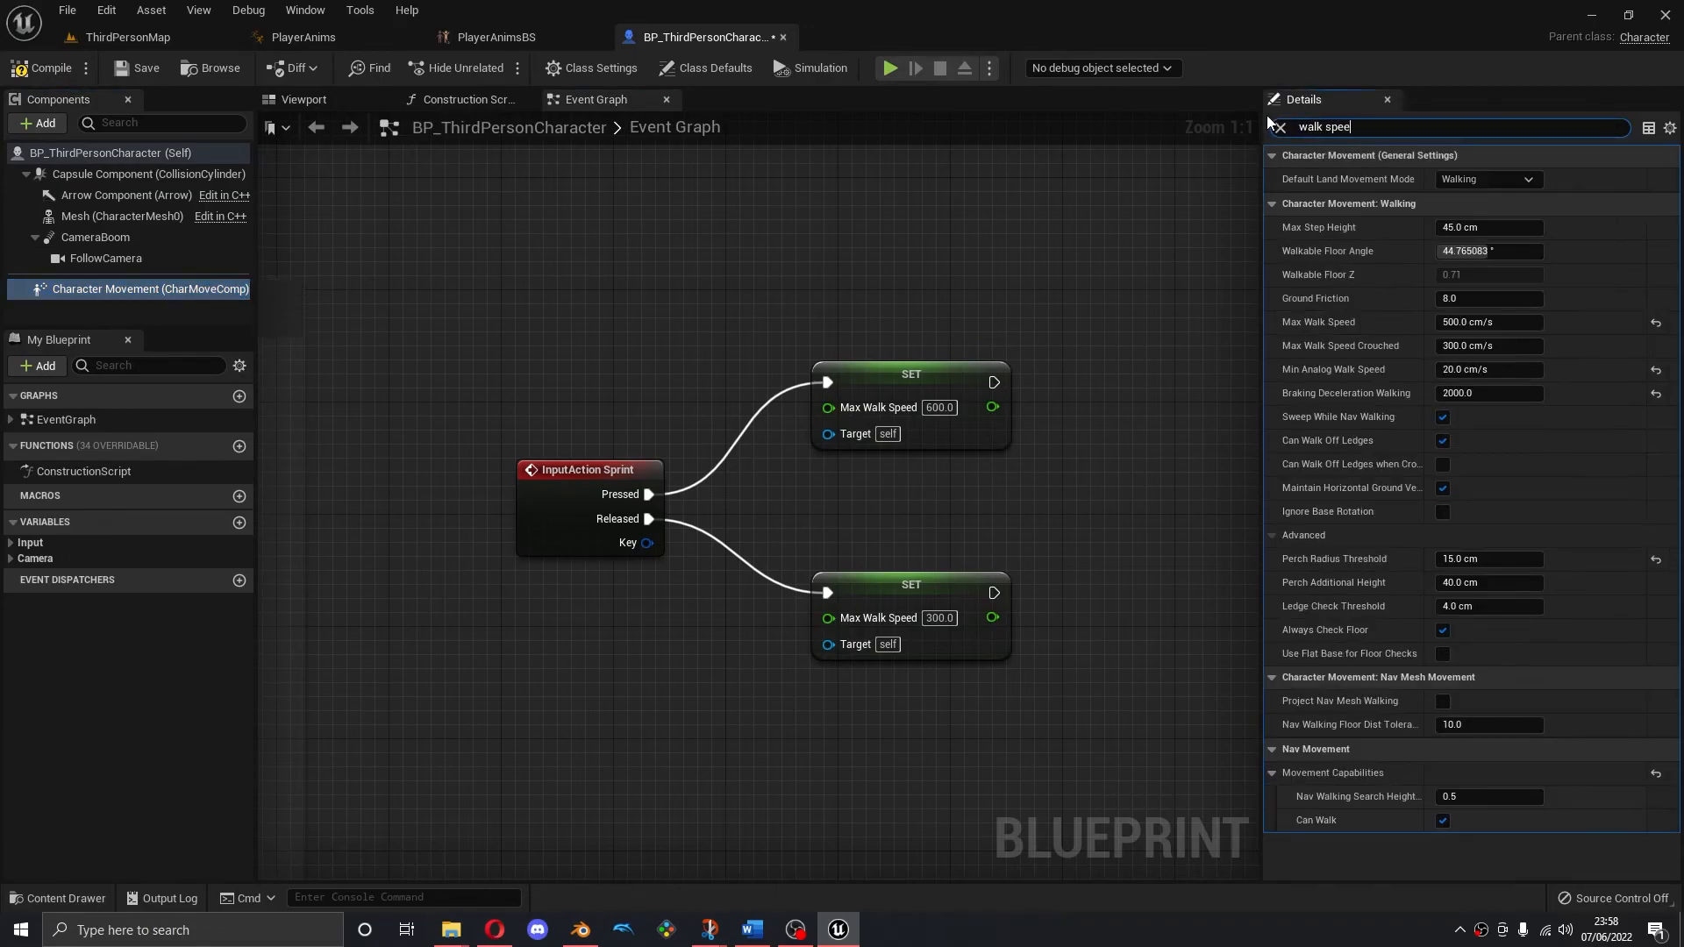
type("d")
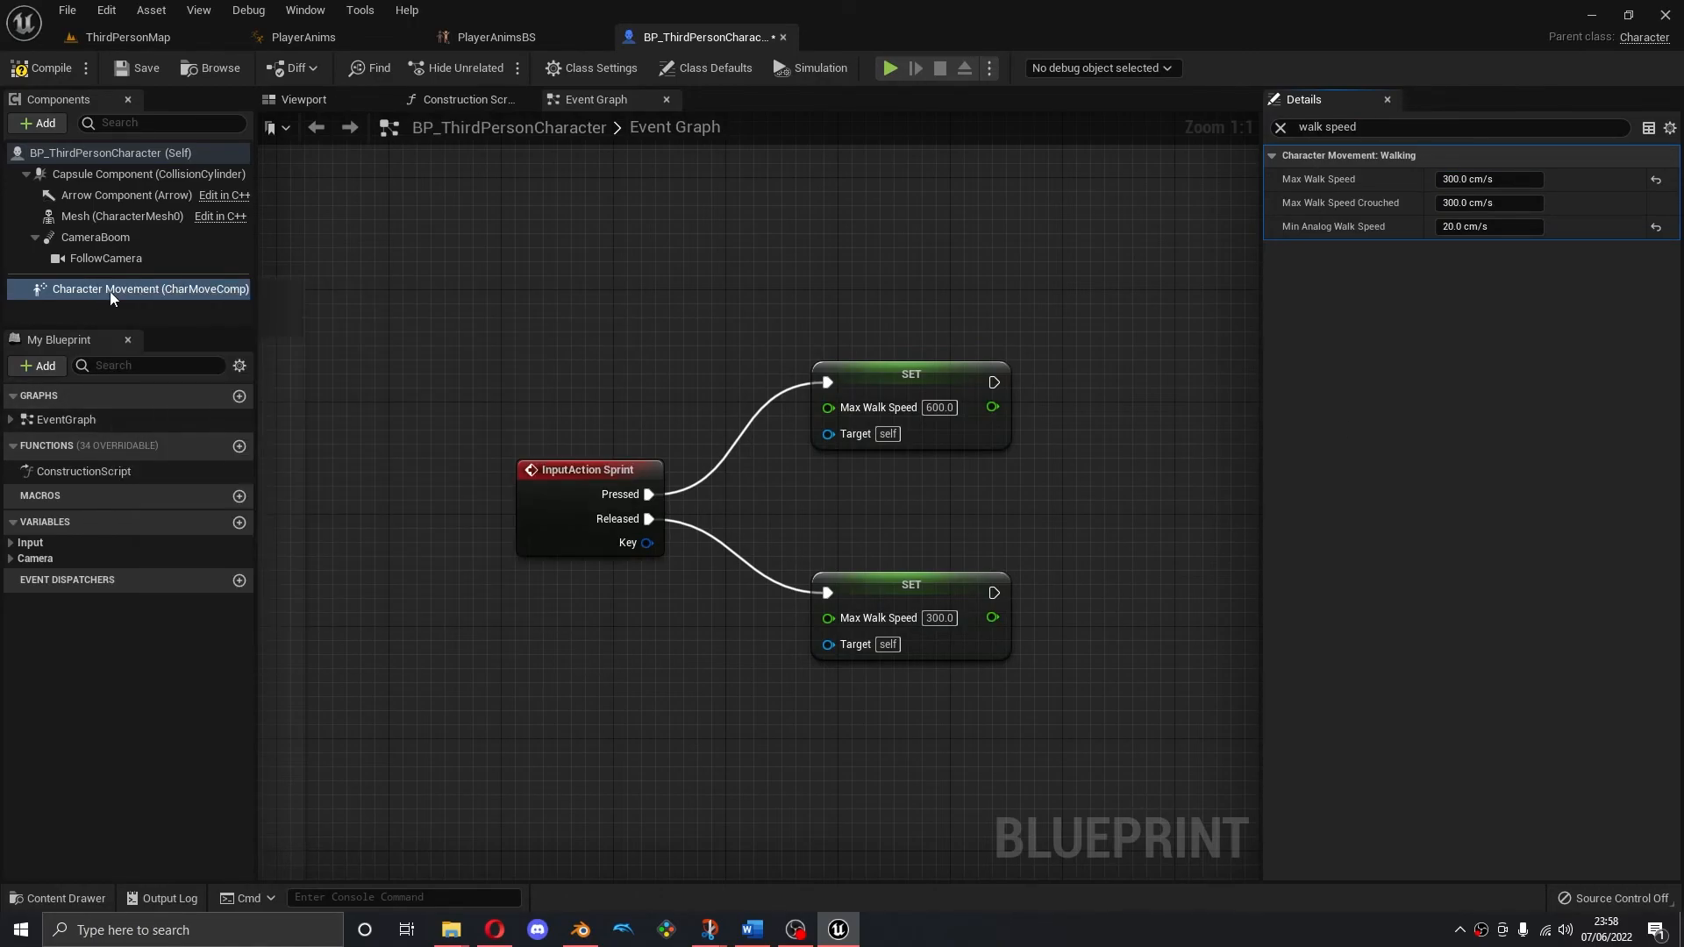
Add a Character Movement reference to the graph, connect it to both Set nodes' Target inputs, and compile and save the blueprint
left_click_drag(109, 291, 749, 501)
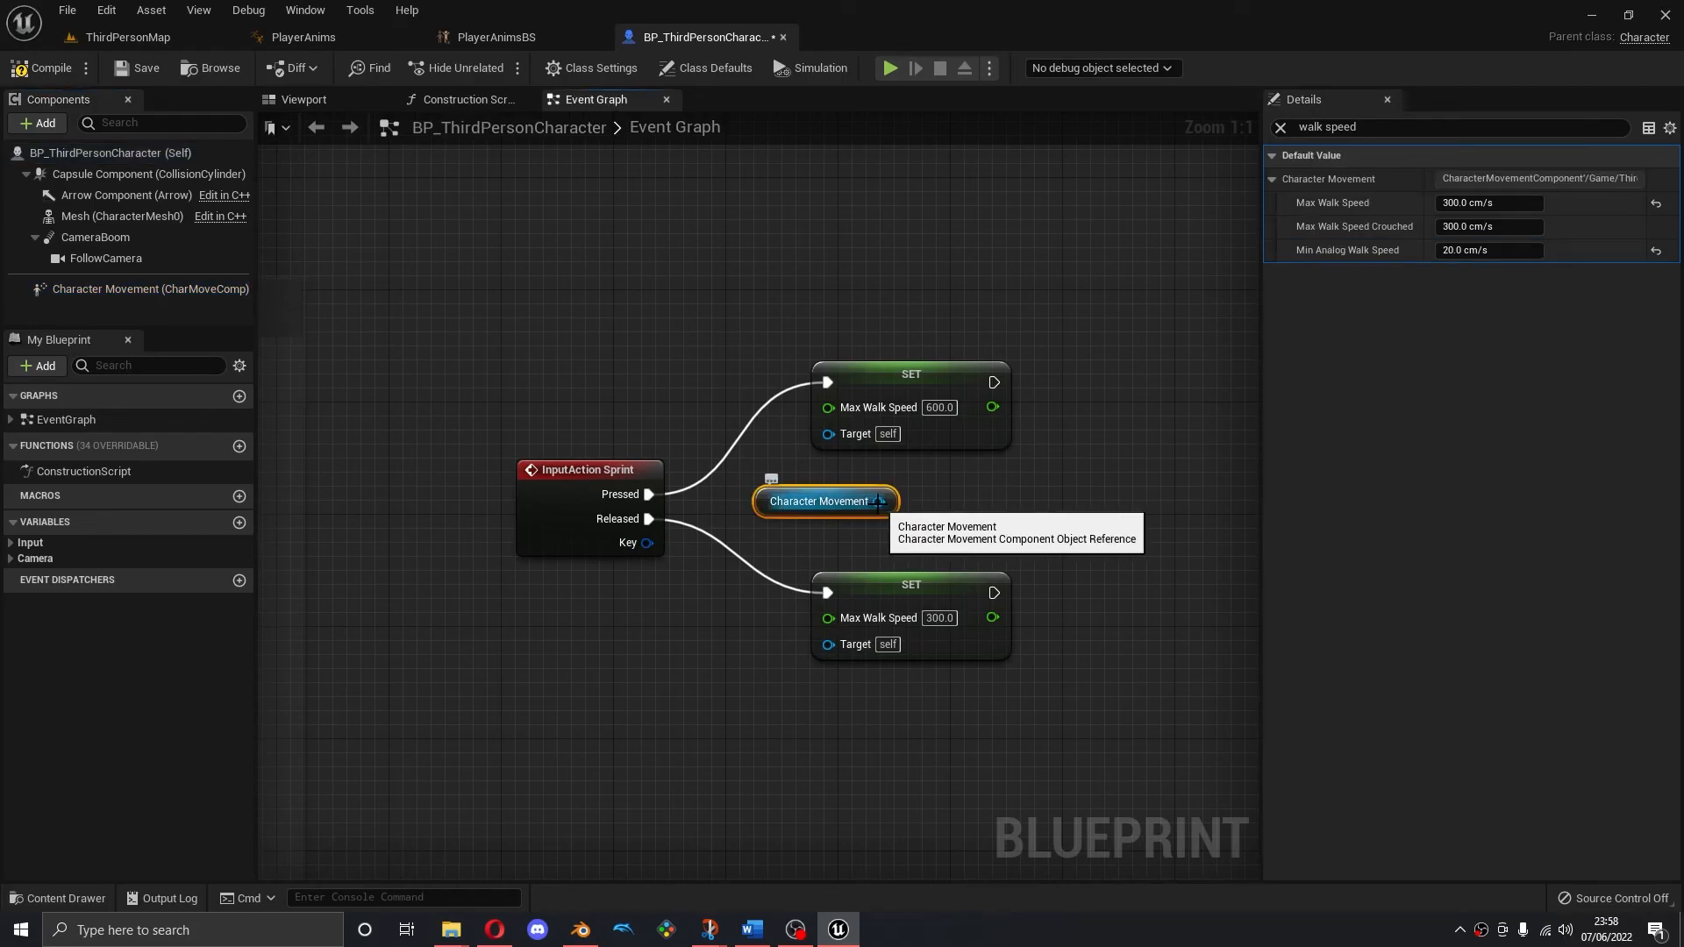
left_click_drag(878, 502, 828, 433)
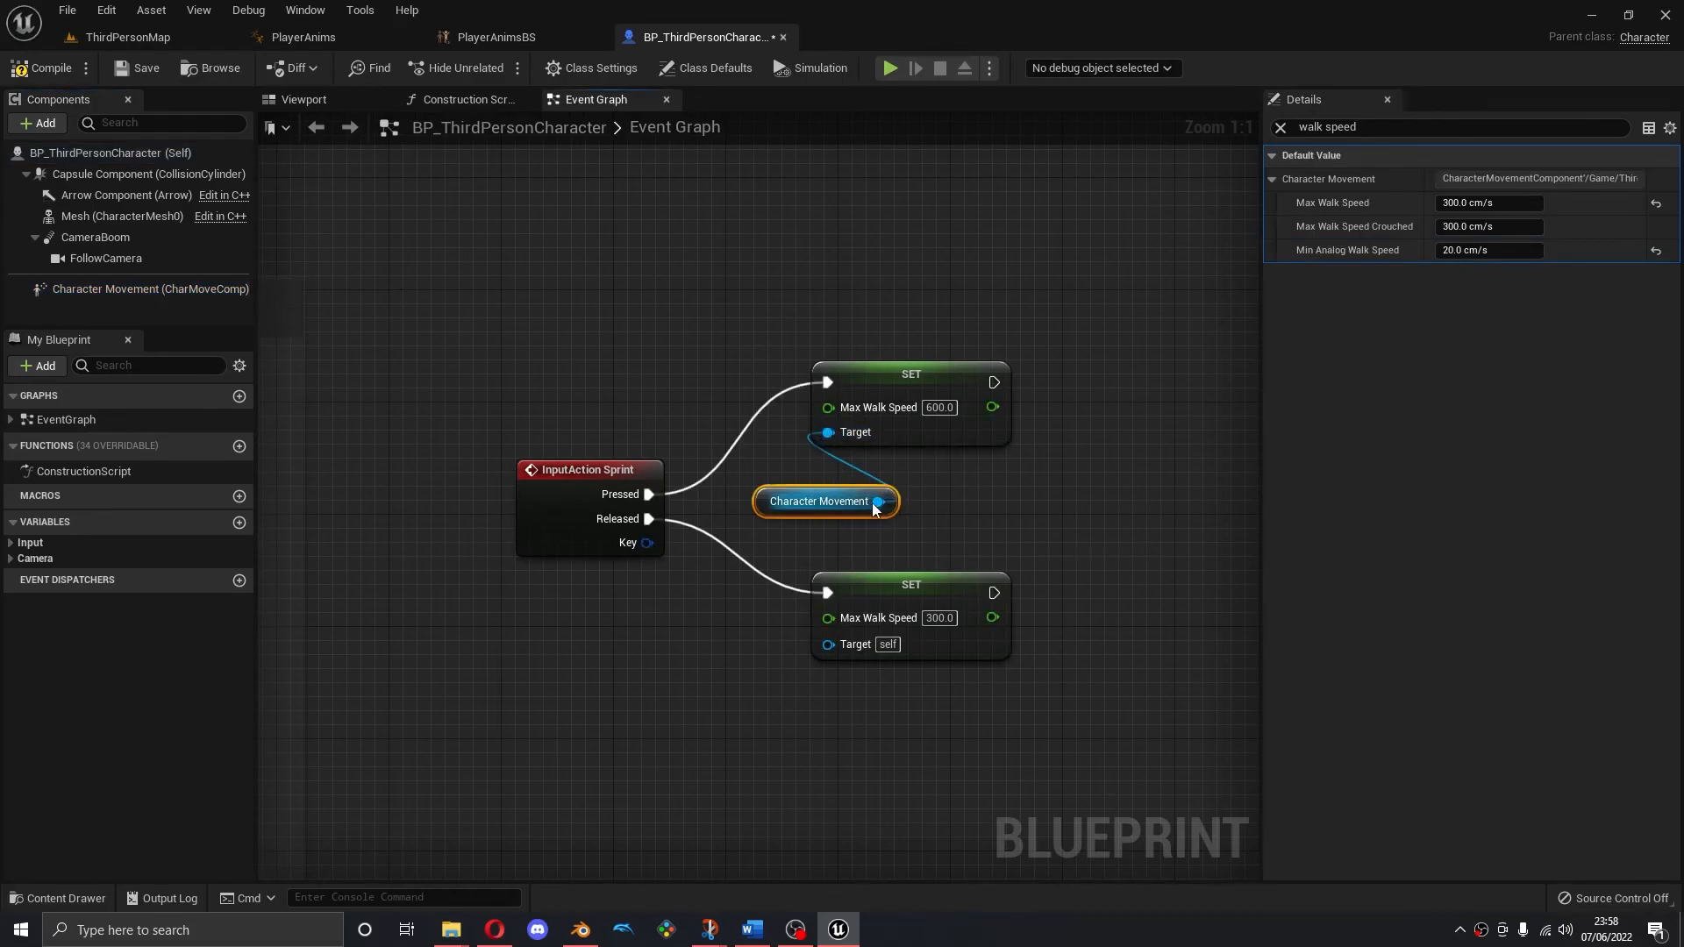
left_click_drag(877, 501, 838, 646)
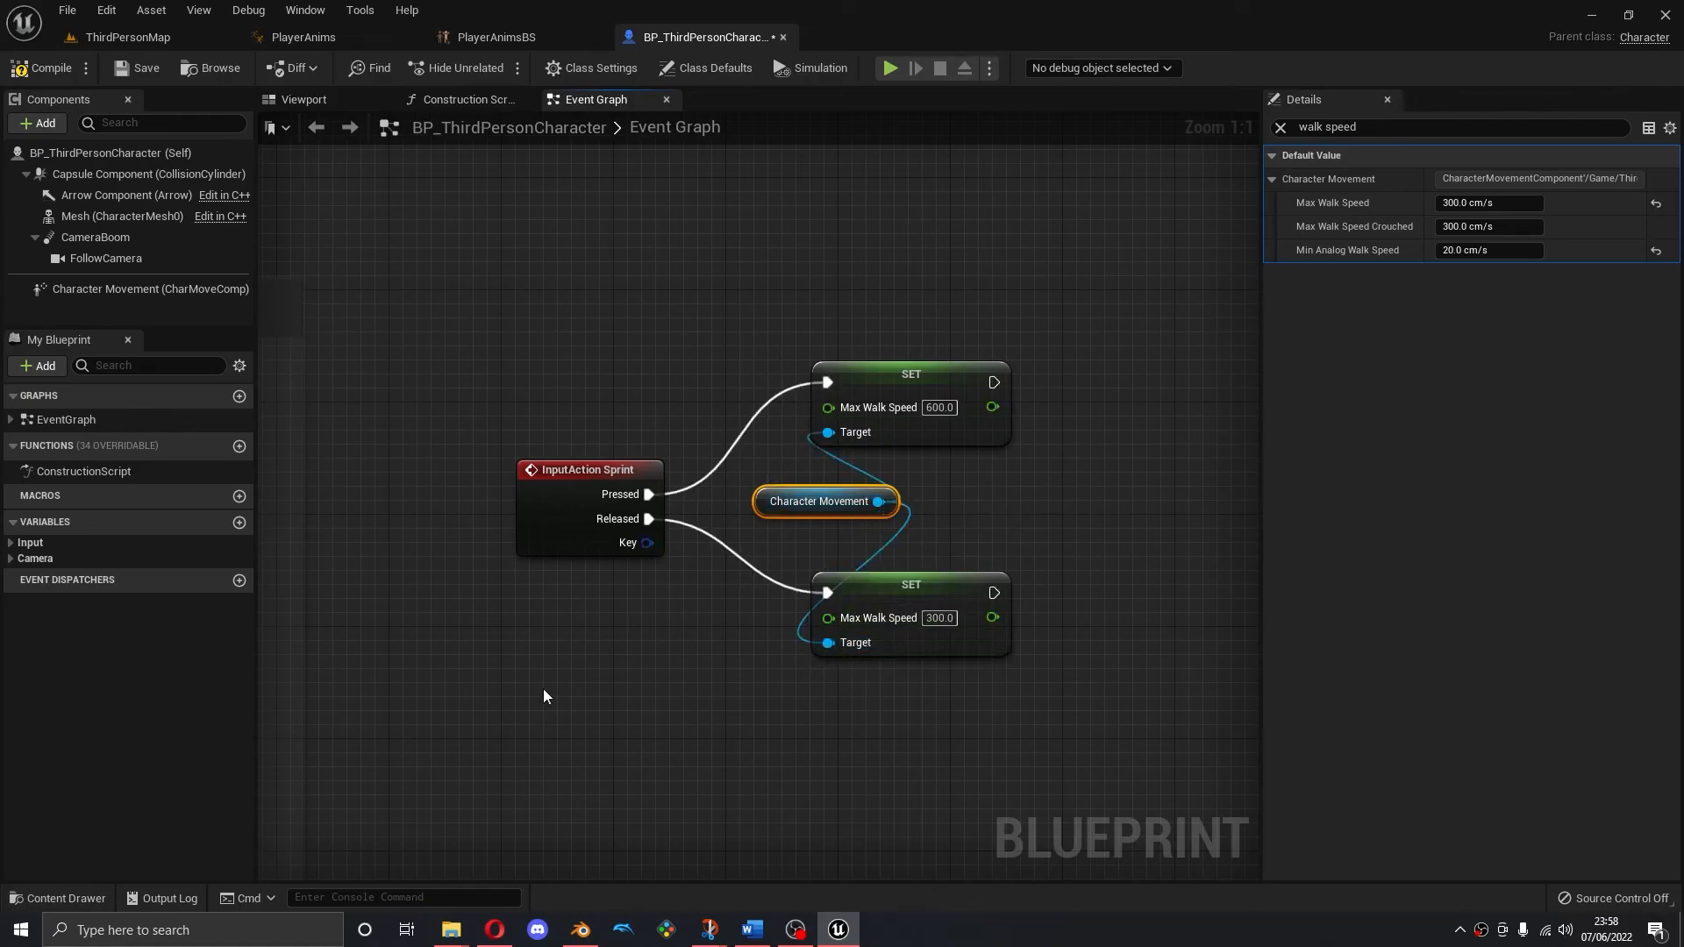
left_click(42, 68)
left_click(138, 67)
Set the character mesh's Anim Class to PlayerAnims, and compile and save the blueprint
left_click(304, 99)
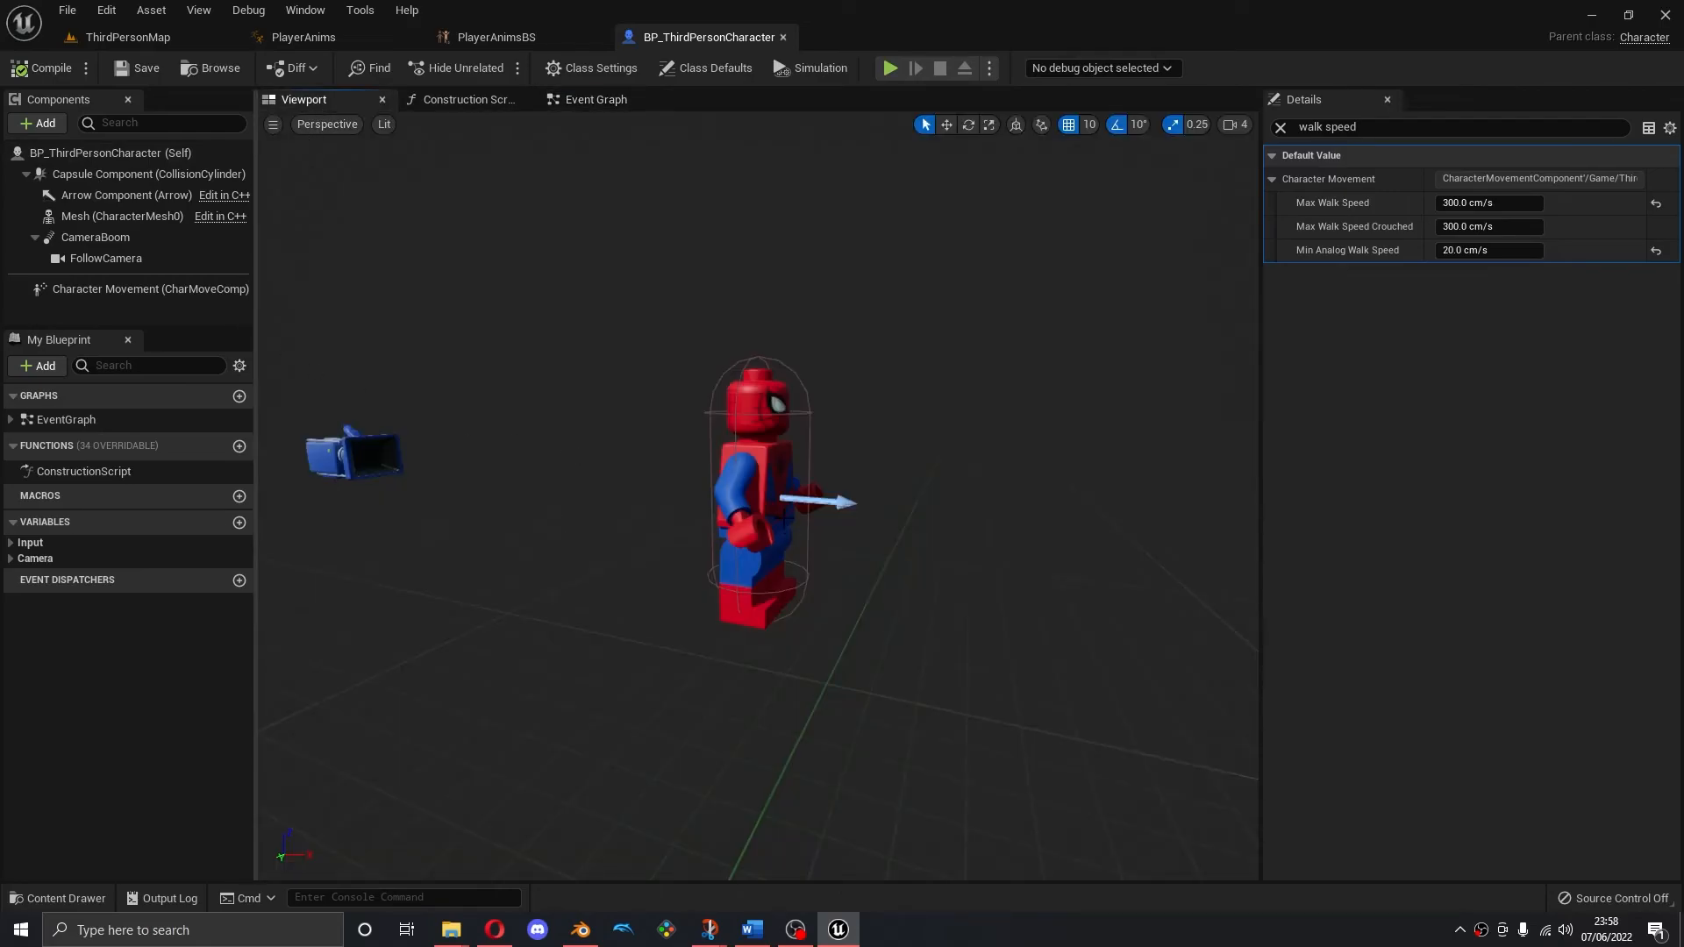
left_click(776, 460)
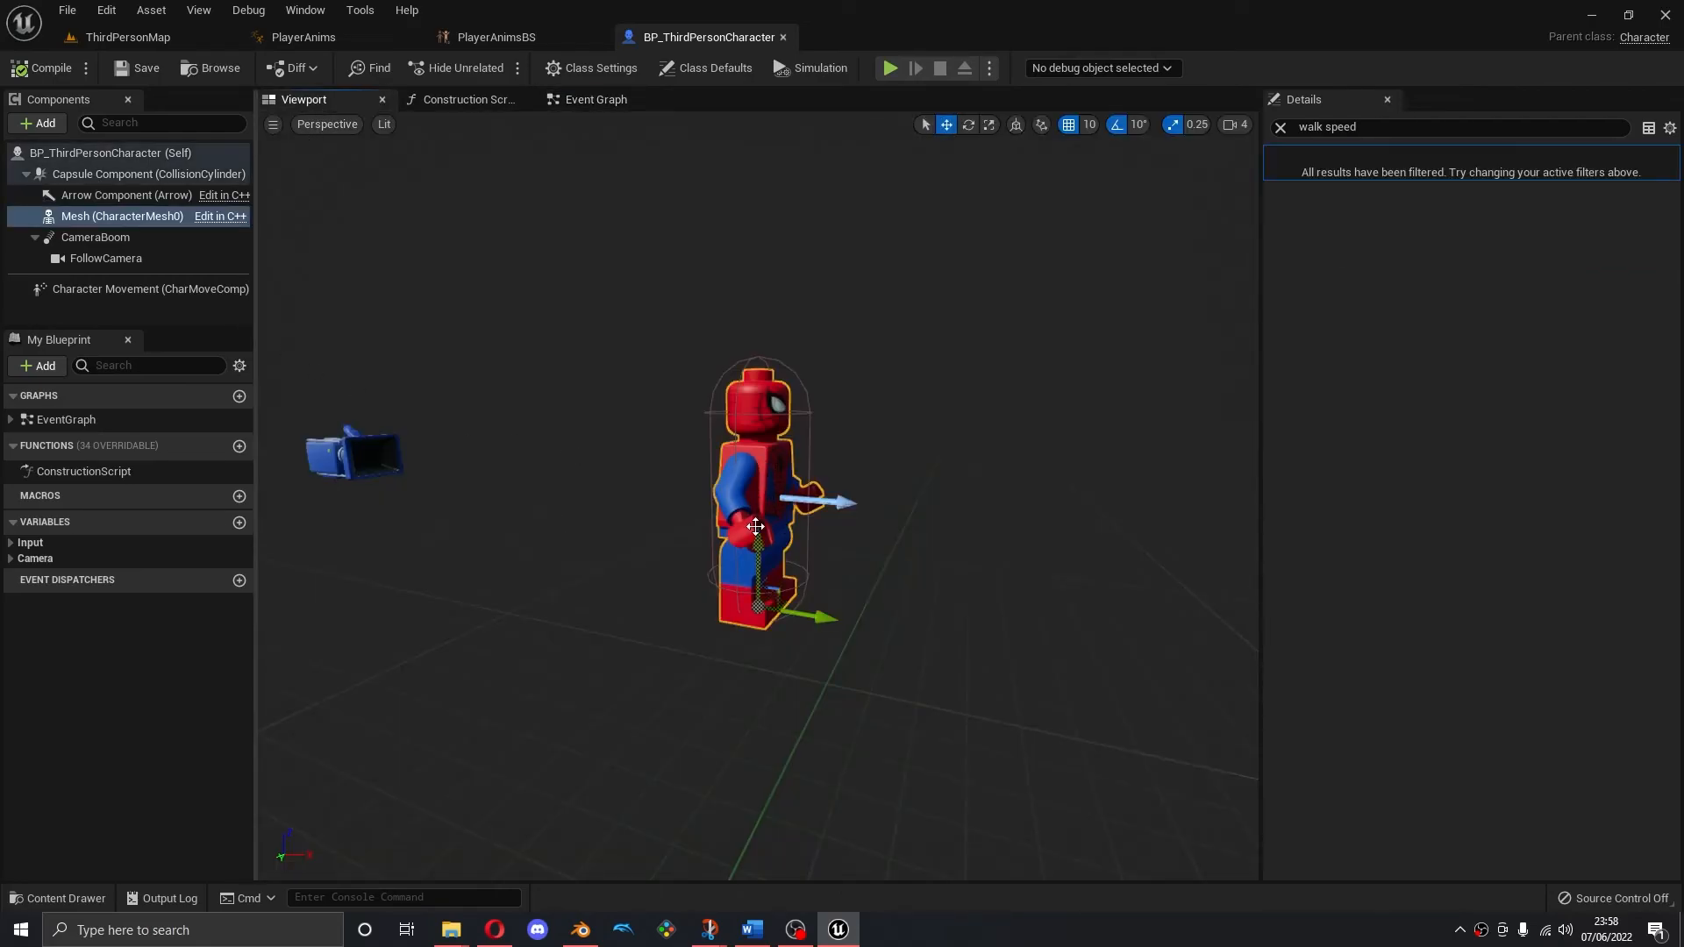
left_click(1280, 128)
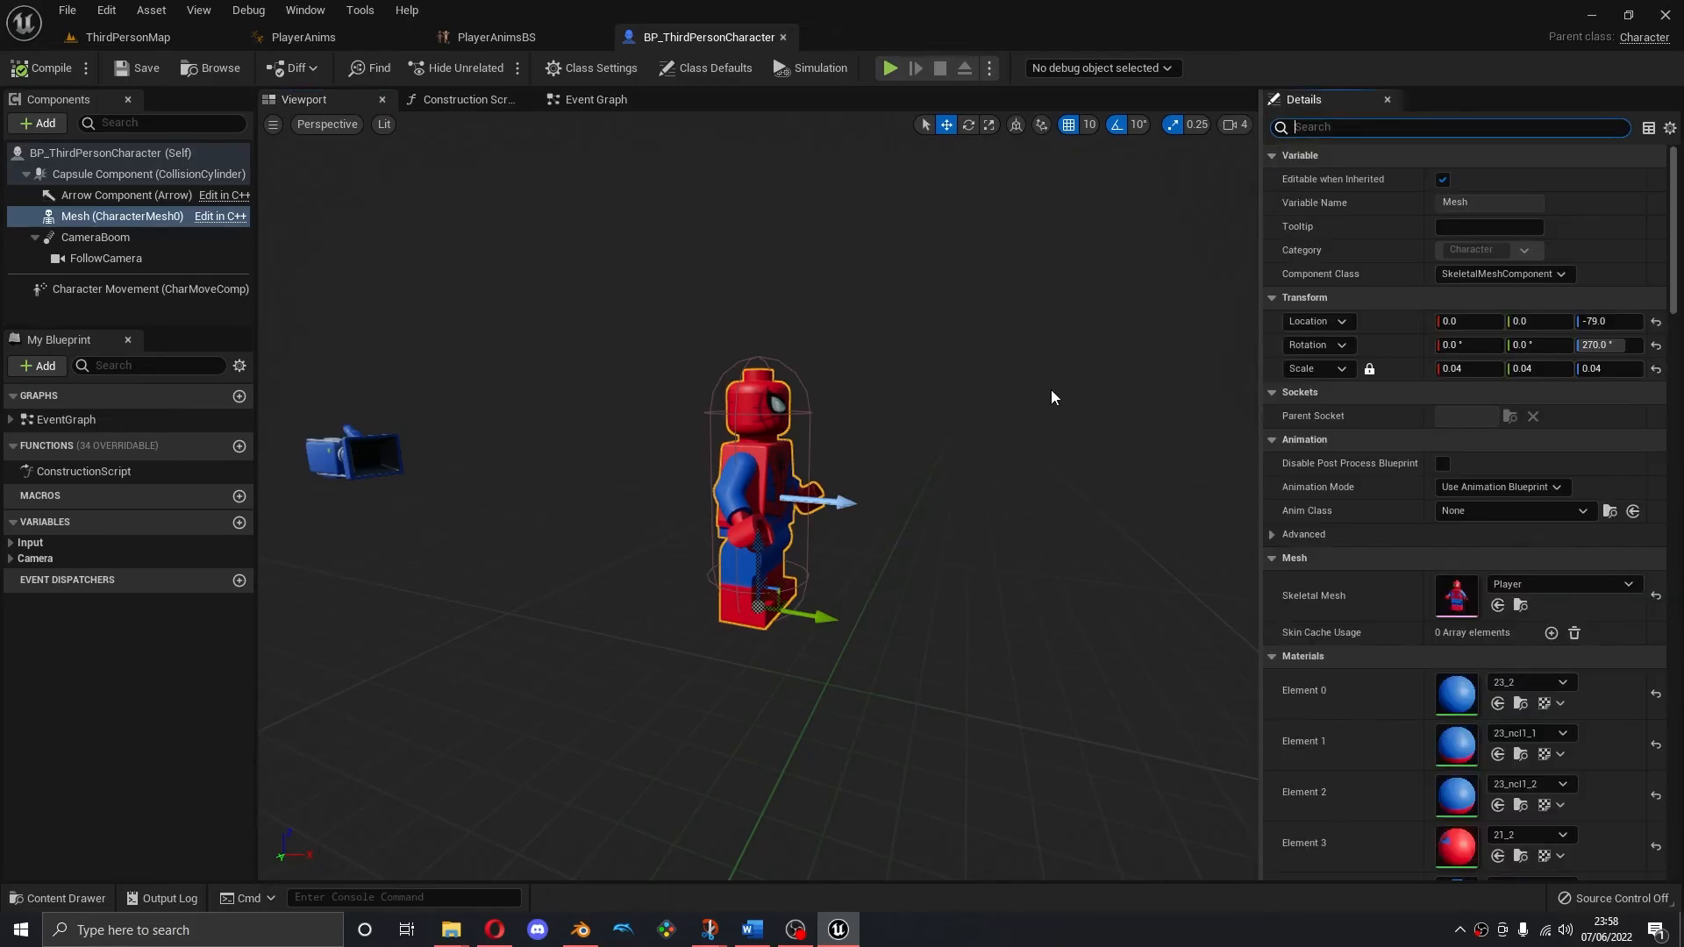
left_click(1472, 519)
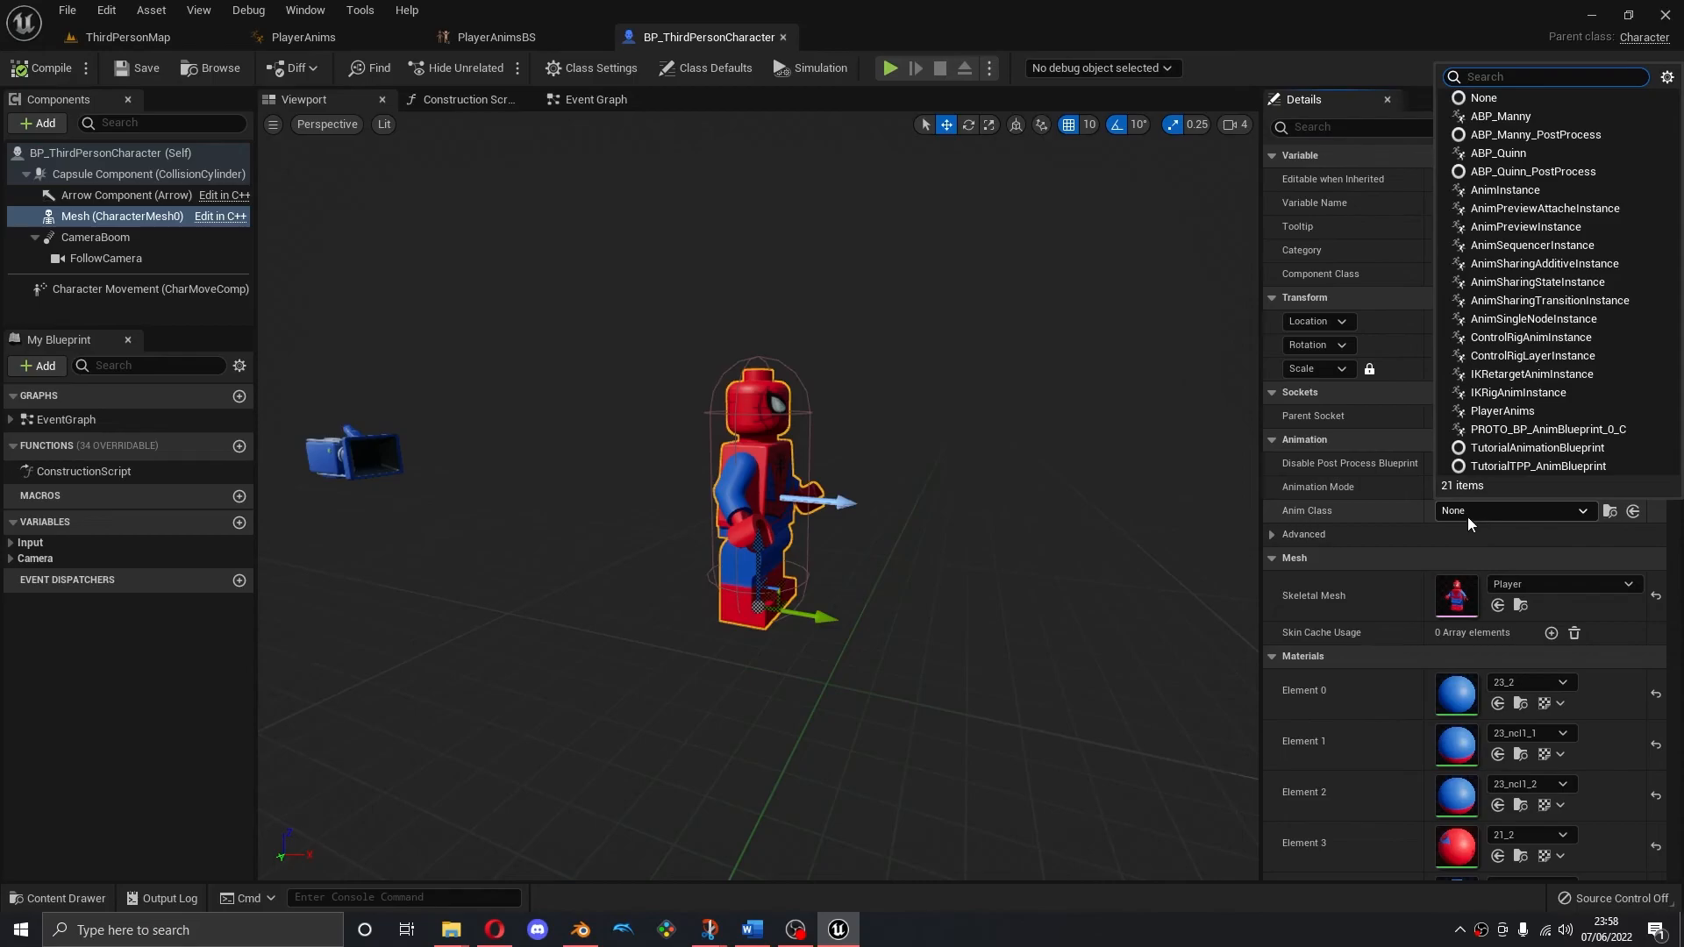
type("player")
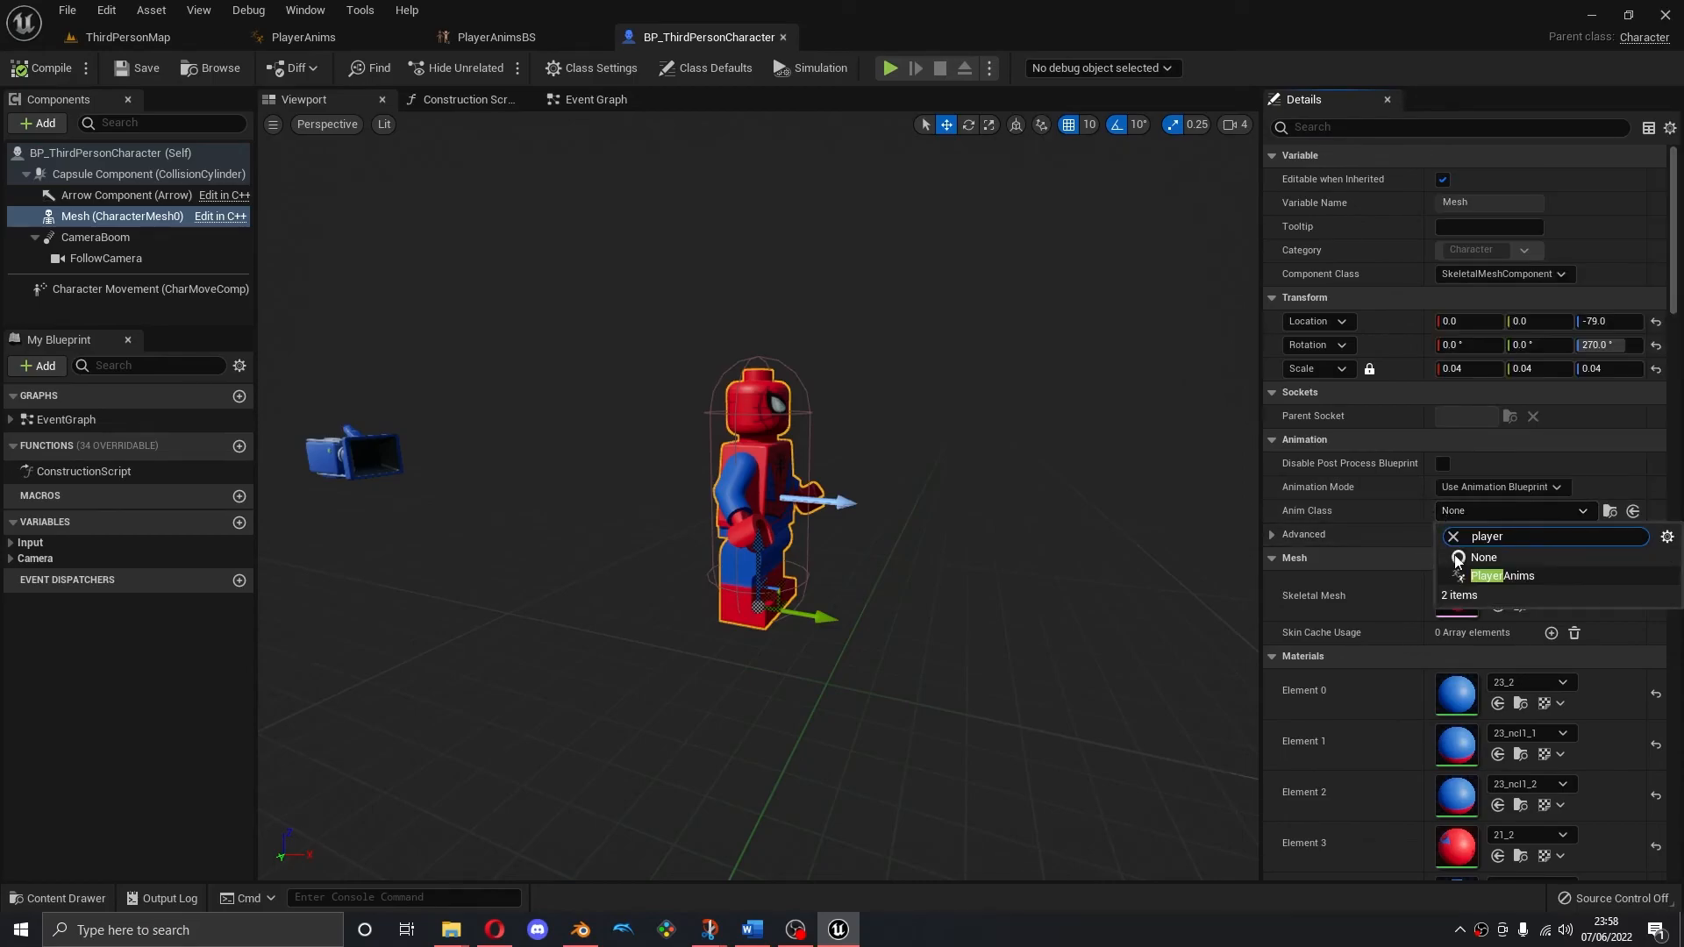
left_click(1489, 576)
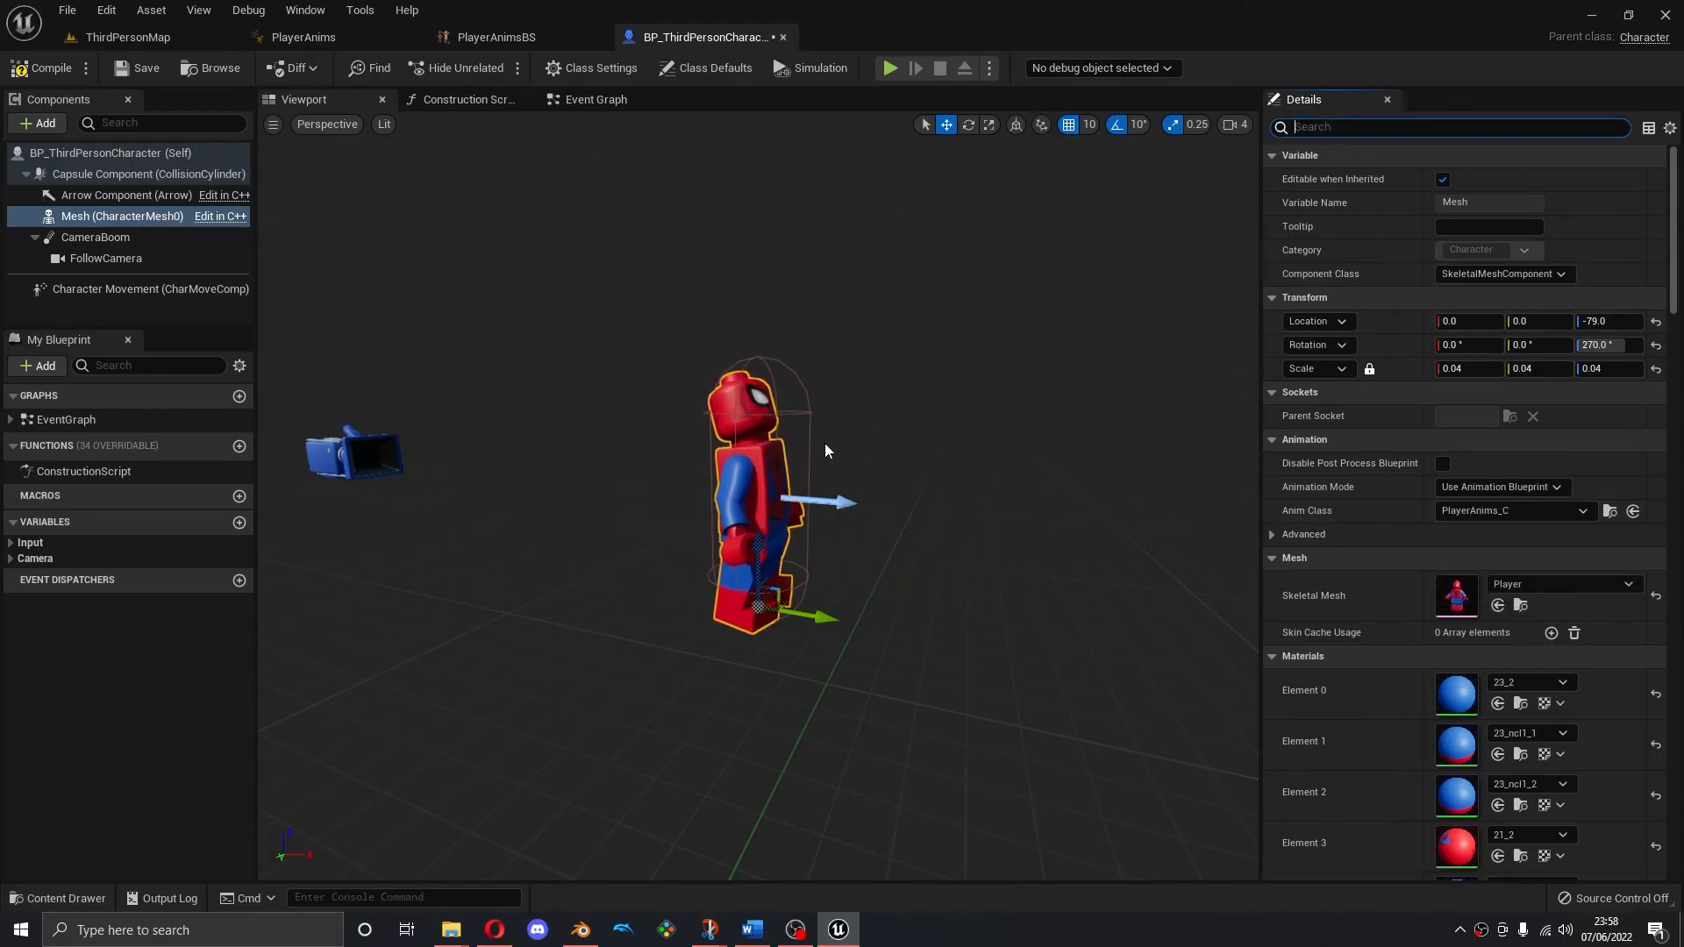
right_click_drag(874, 485, 815, 478)
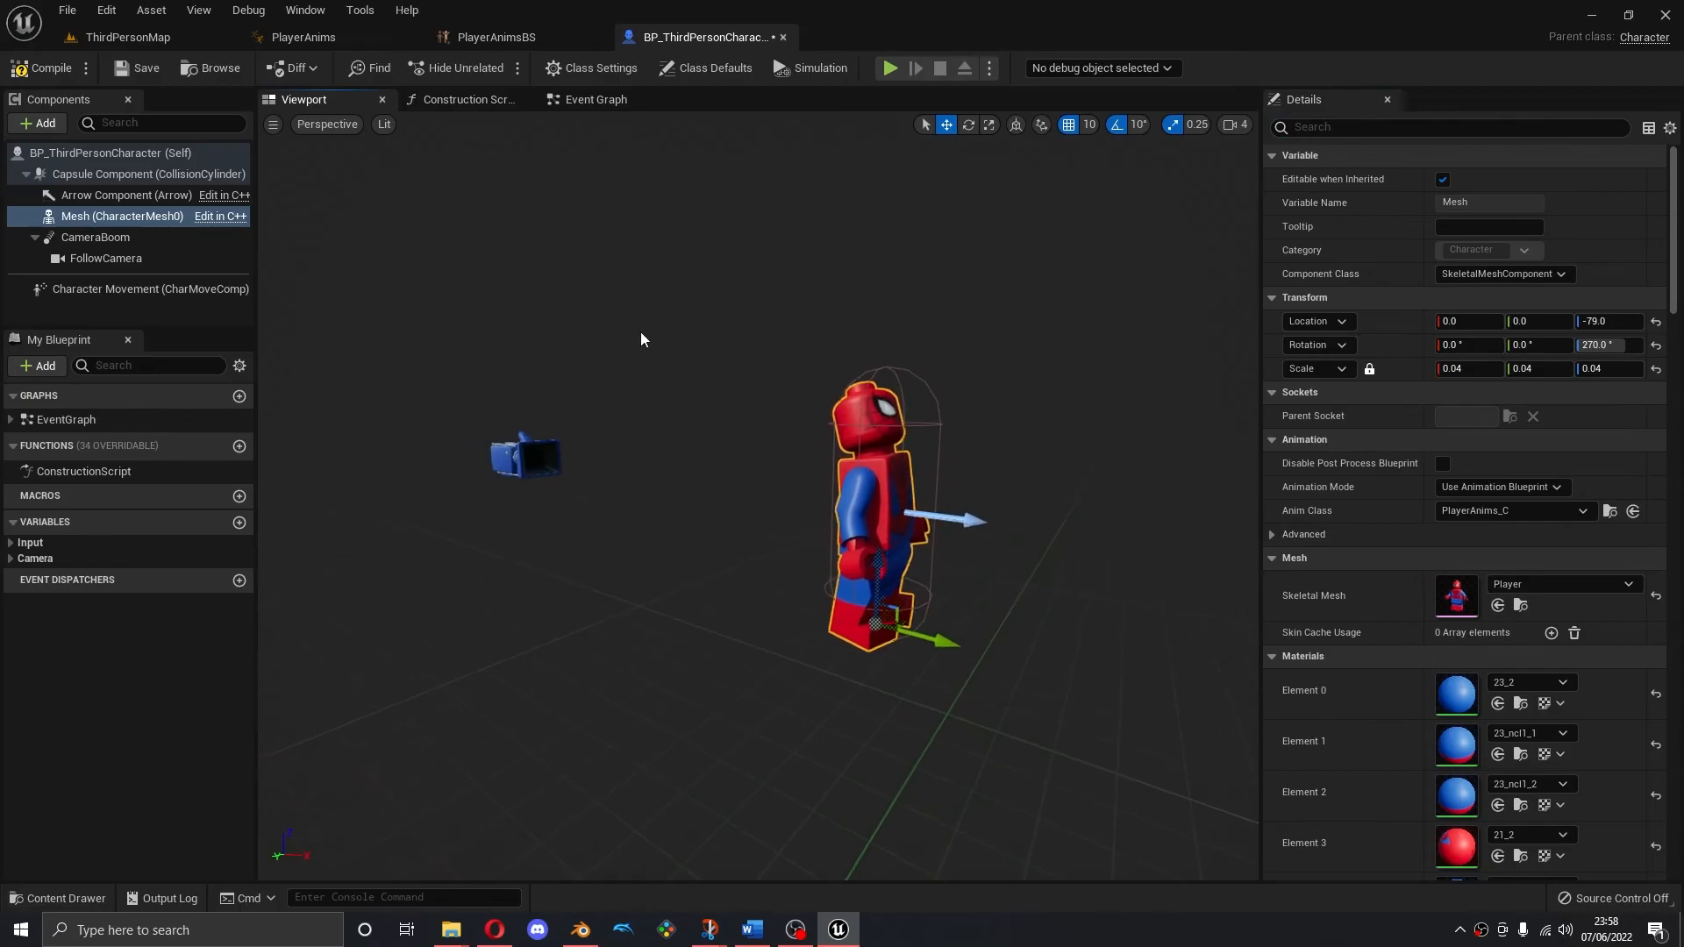
left_click(55, 65)
left_click(117, 70)
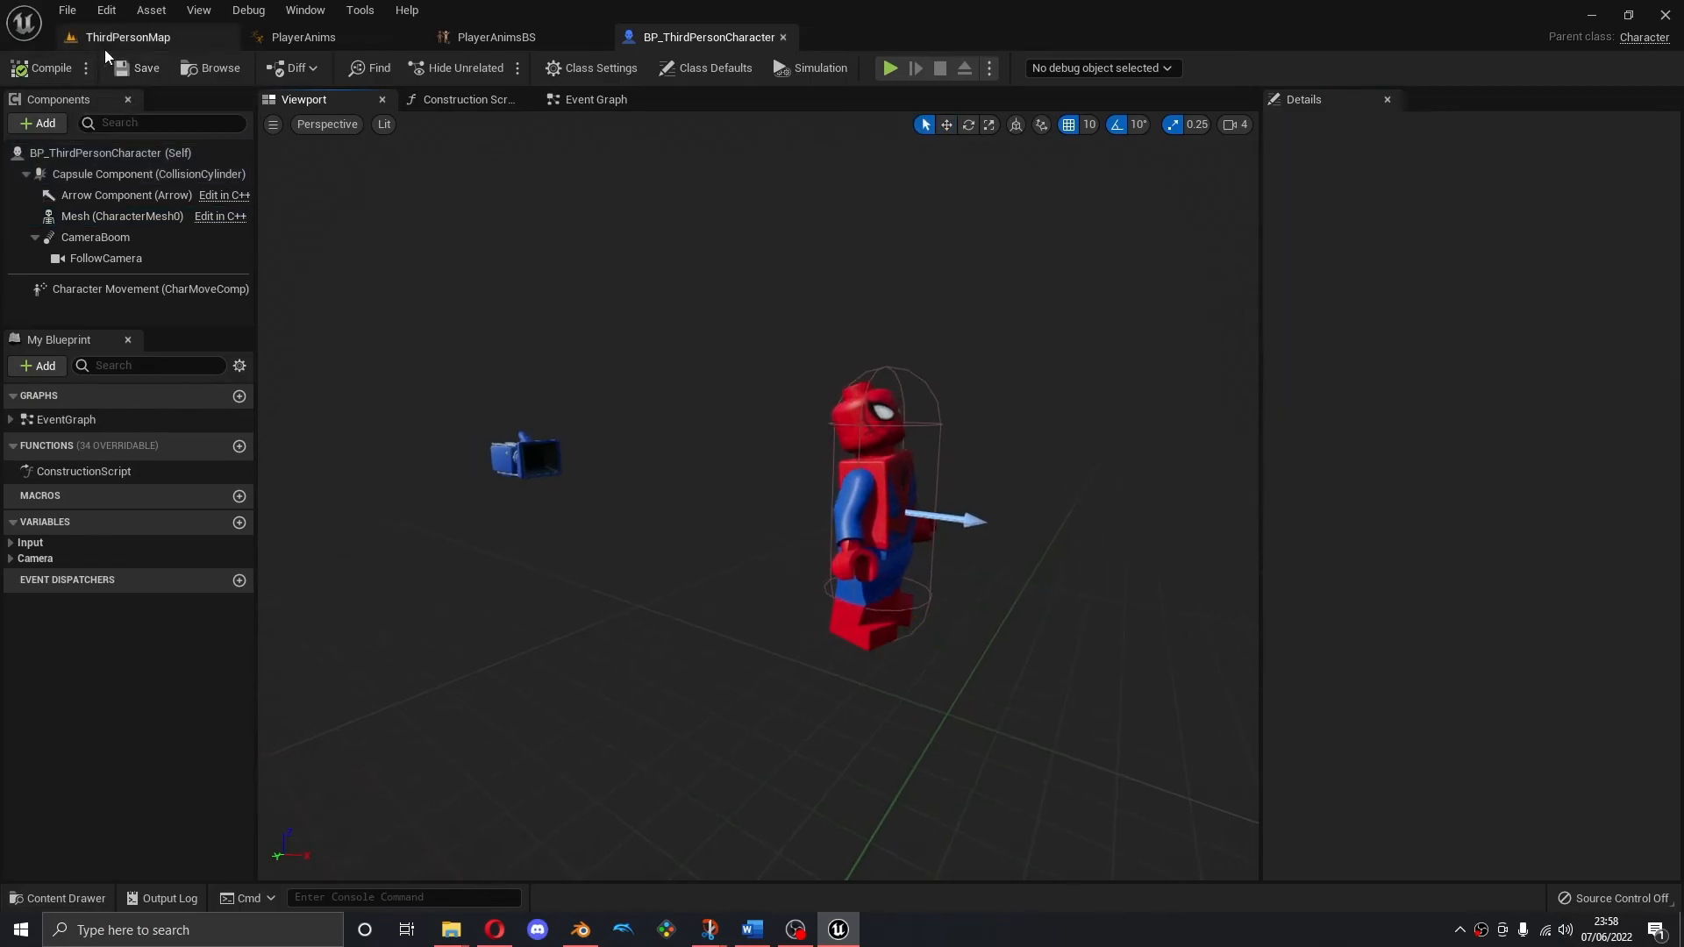
Play-test ThirdPersonMap, moving the character around and jumping to check its animations and ground contact, and end the session
left_click(114, 42)
left_click(374, 68)
left_click(675, 342)
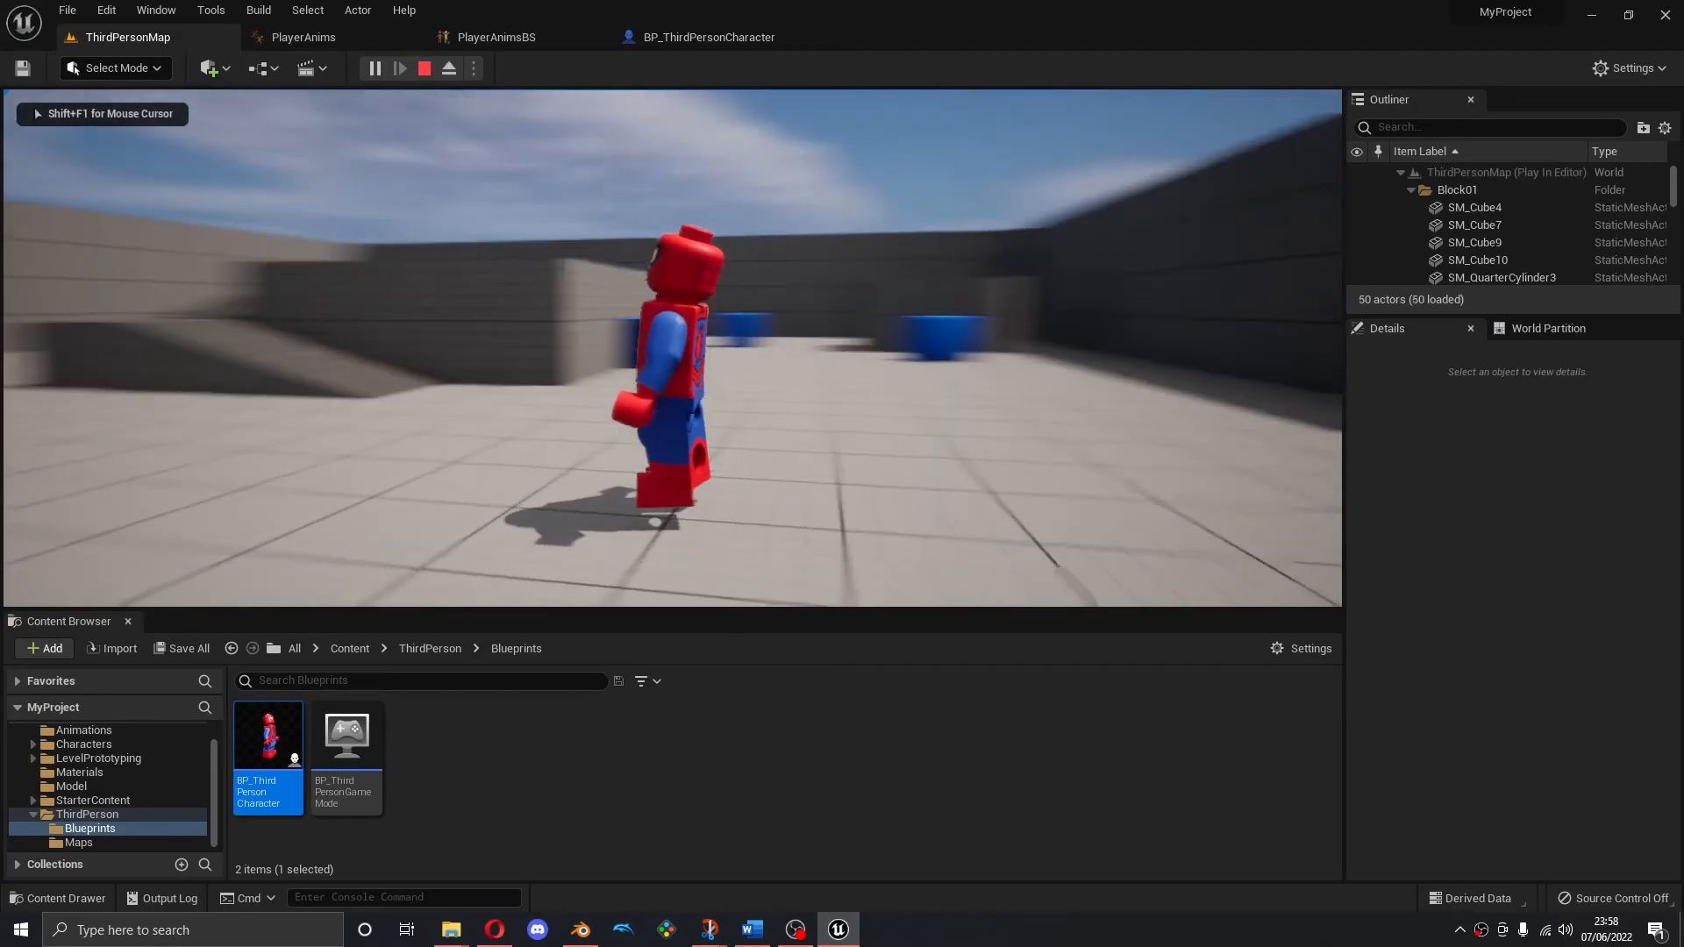
key("w")
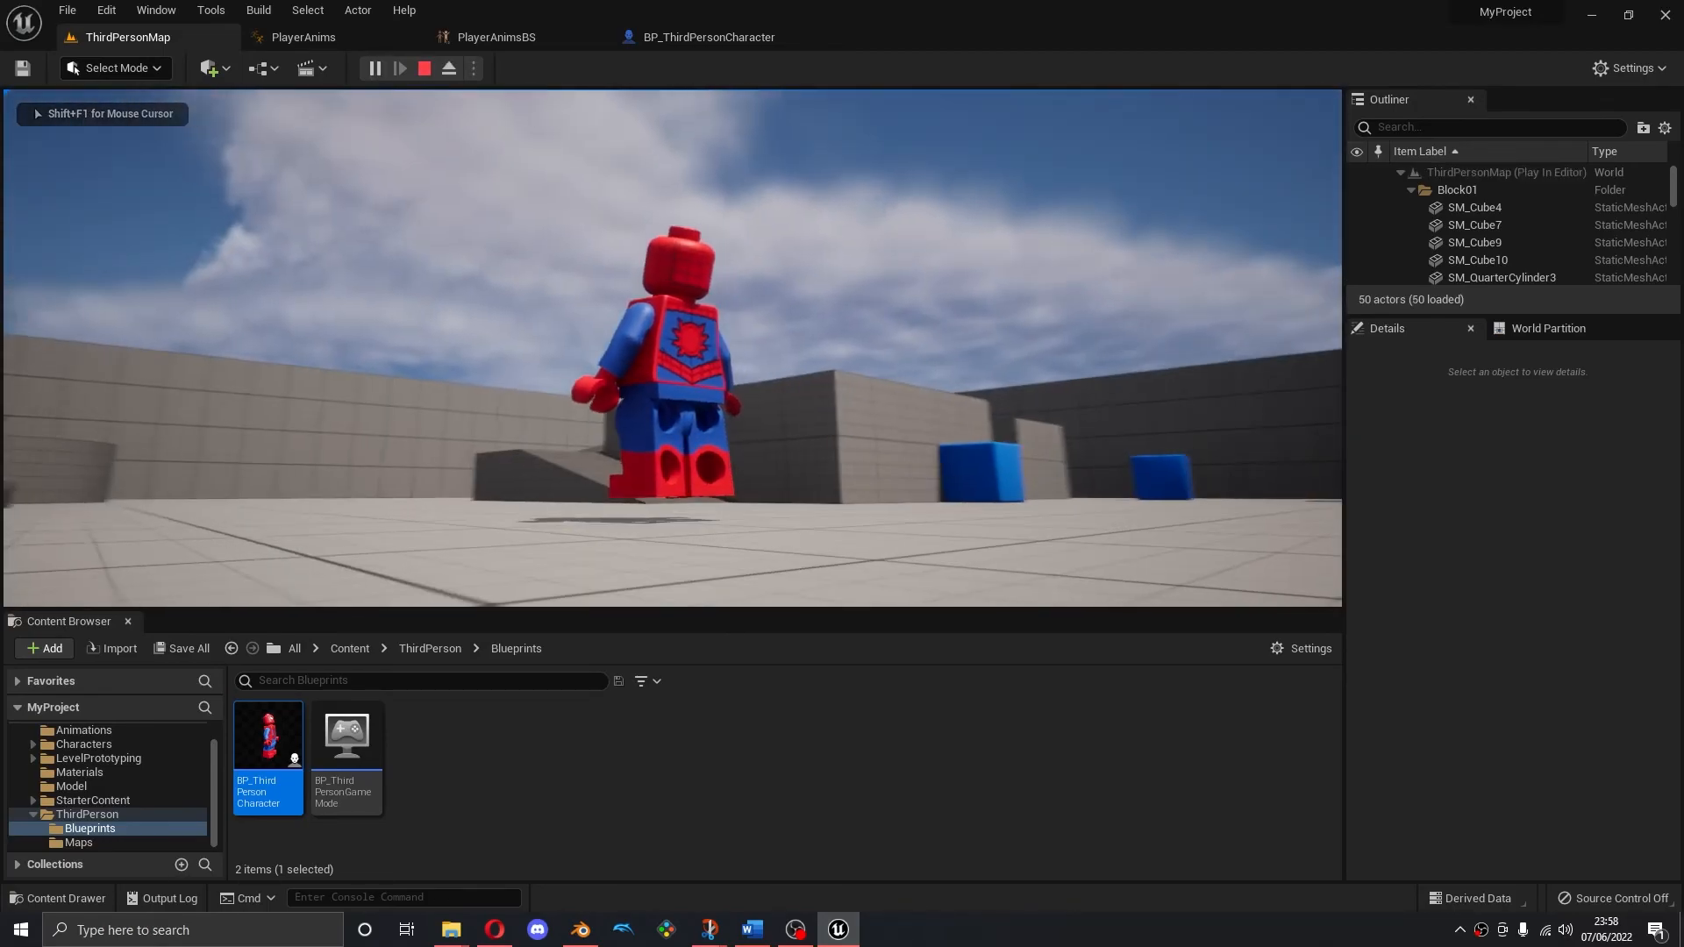
key("w")
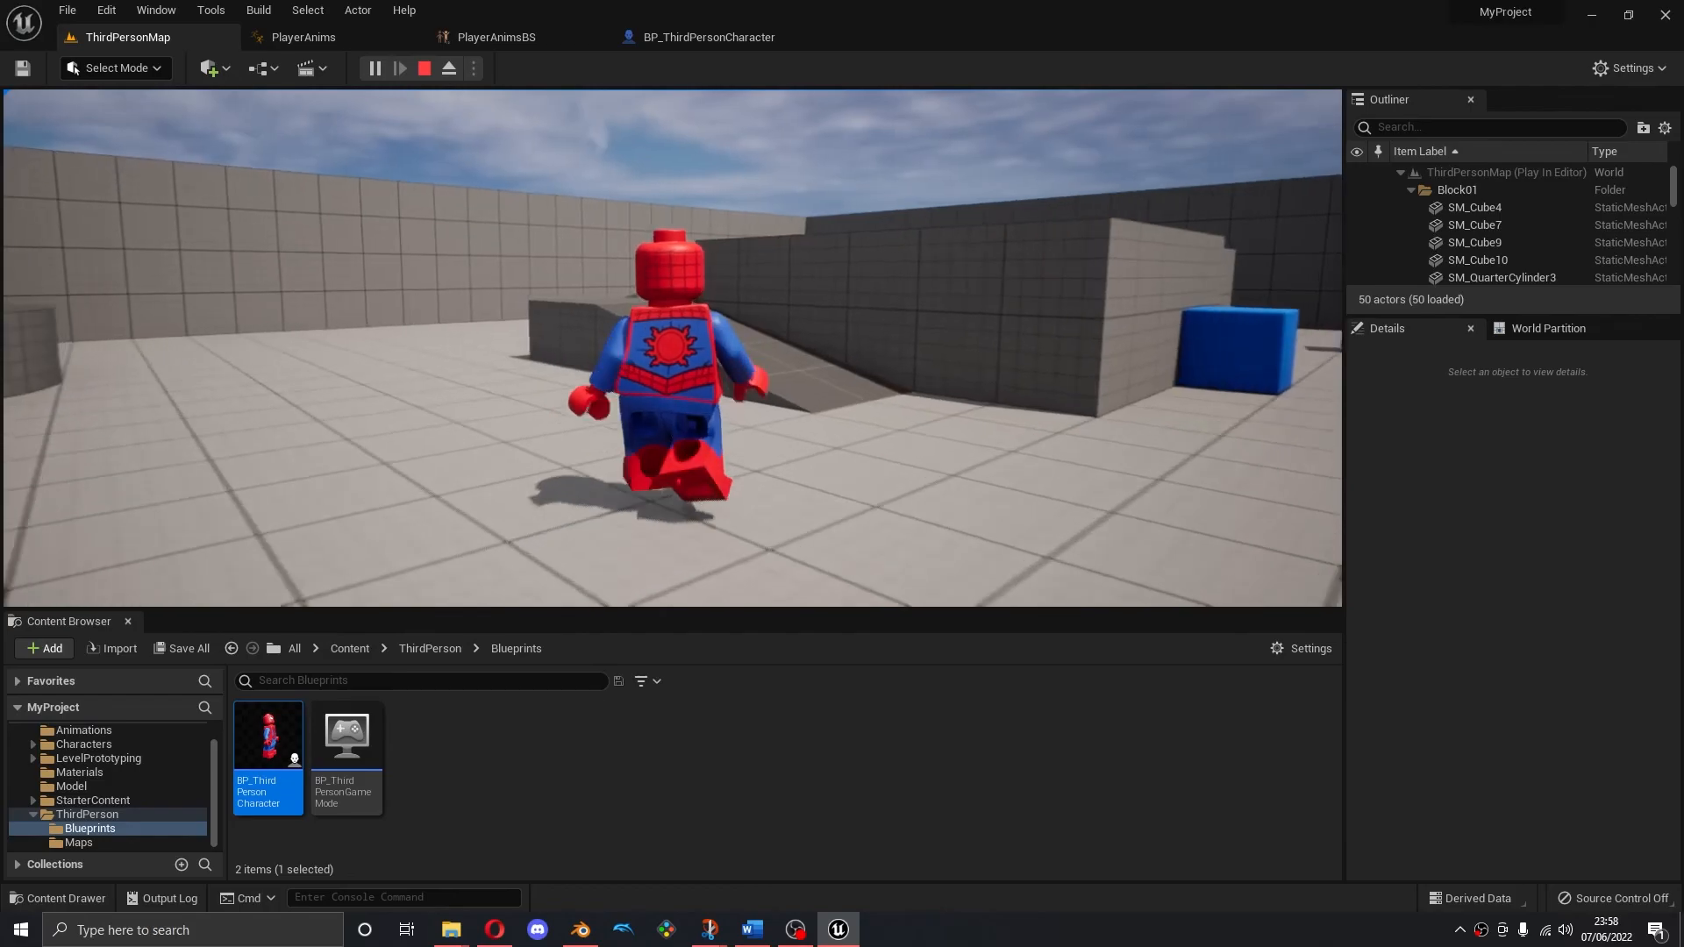
key("w")
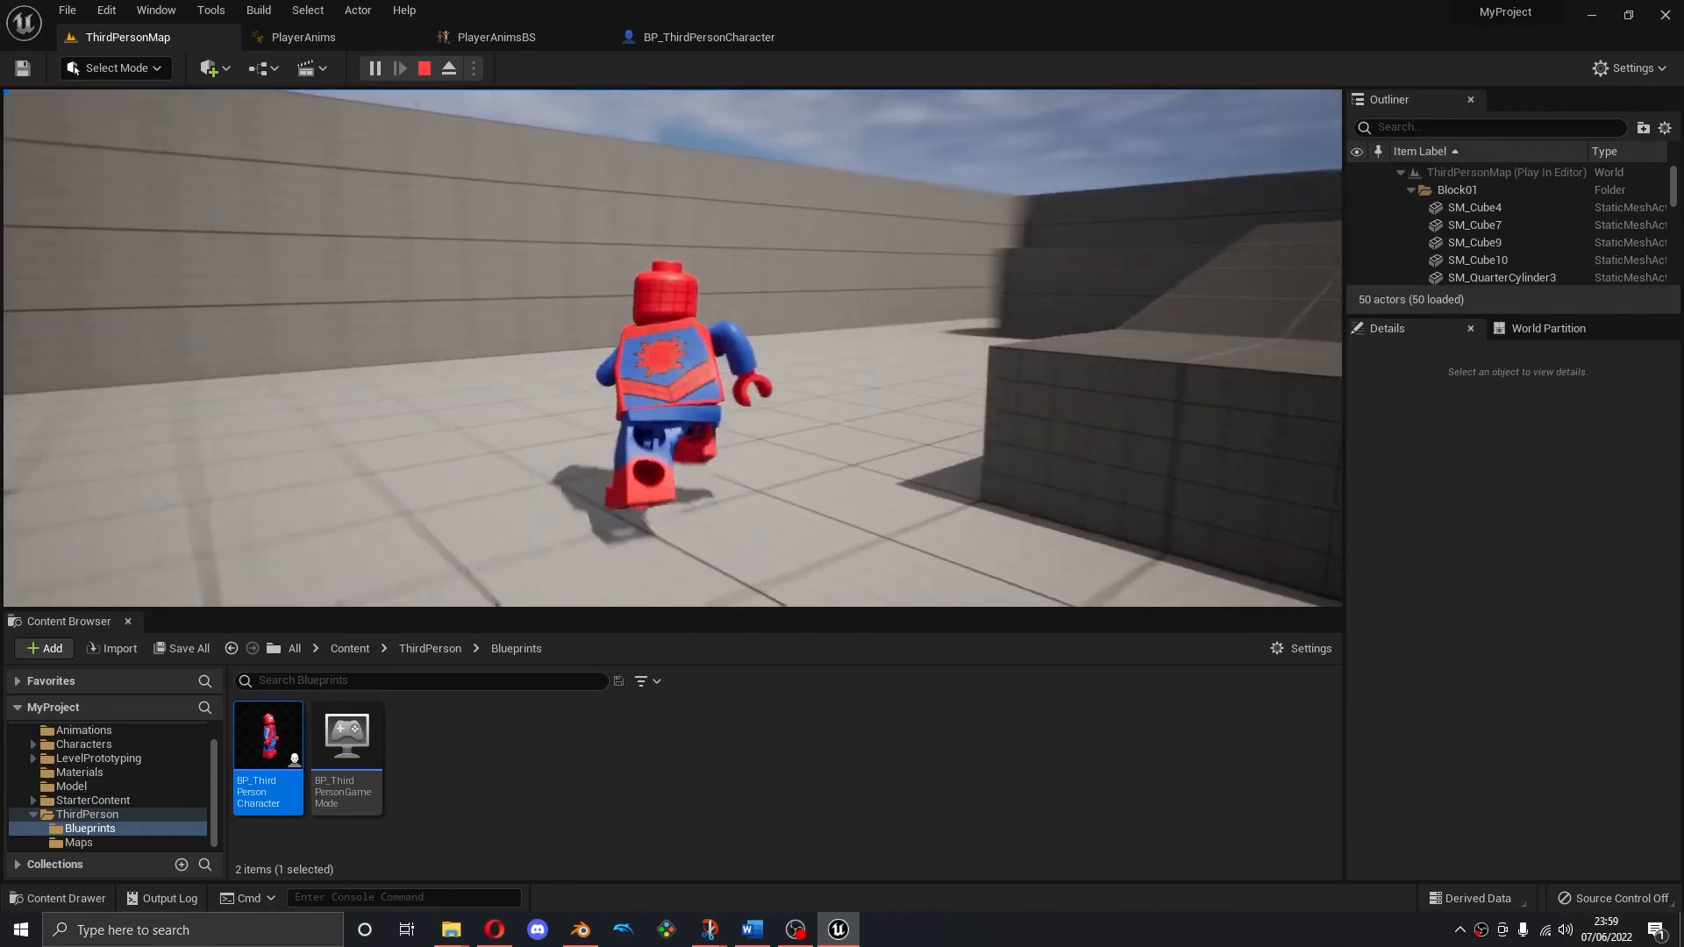
key("w")
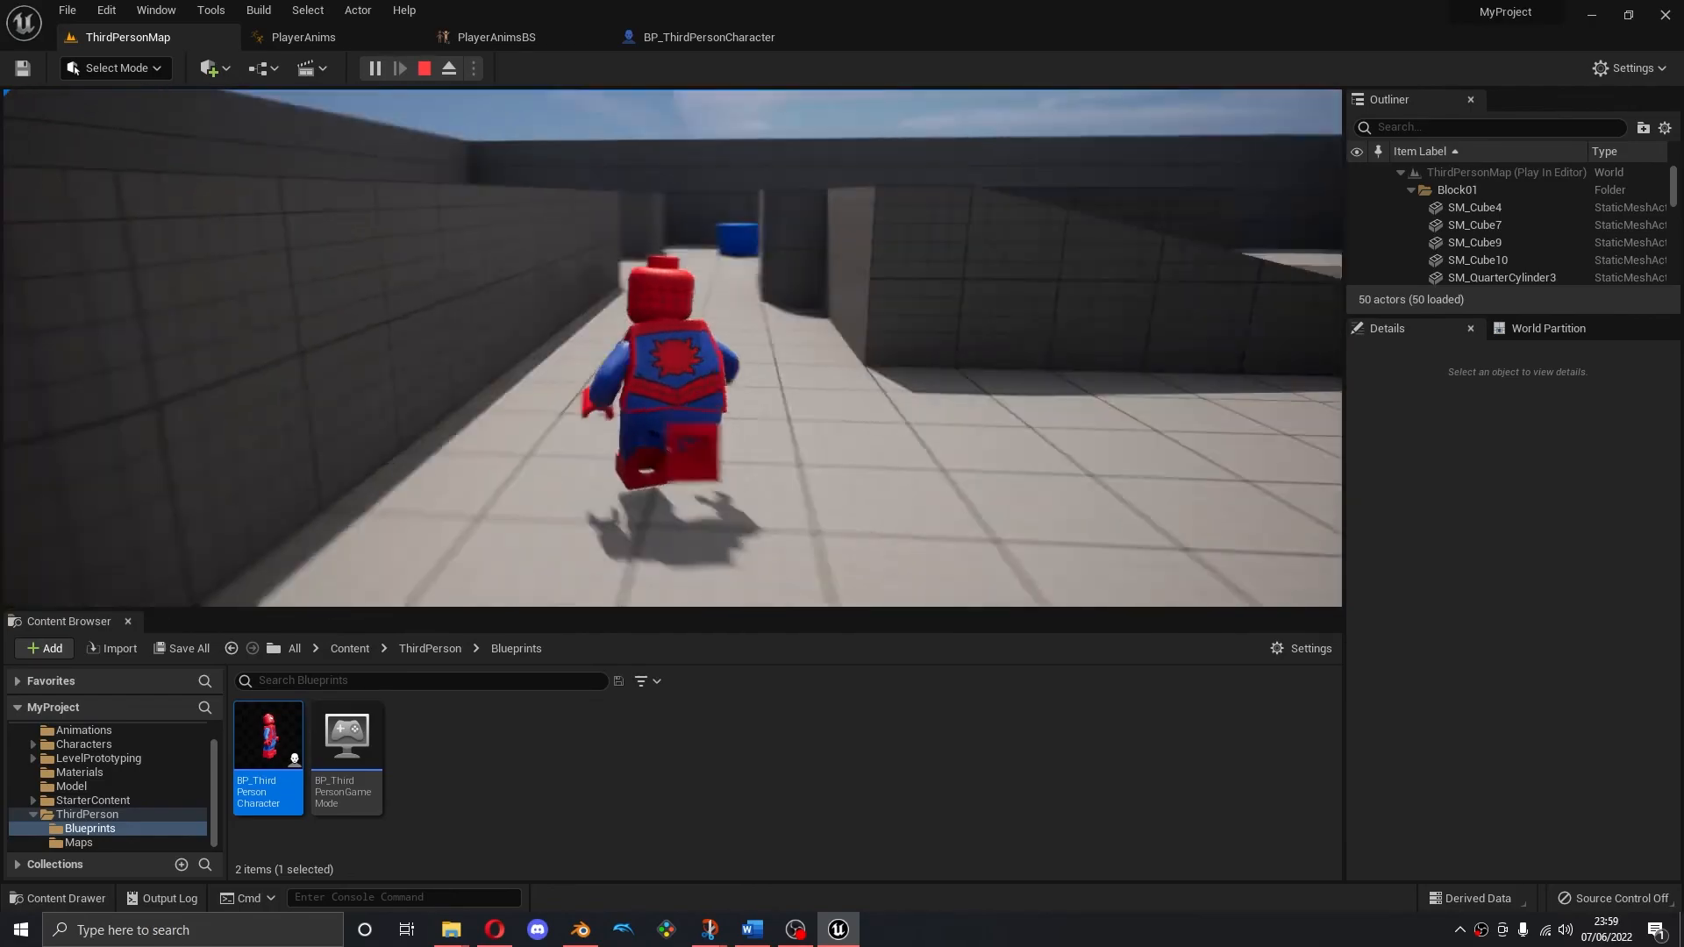
key("space")
key("w")
key("space")
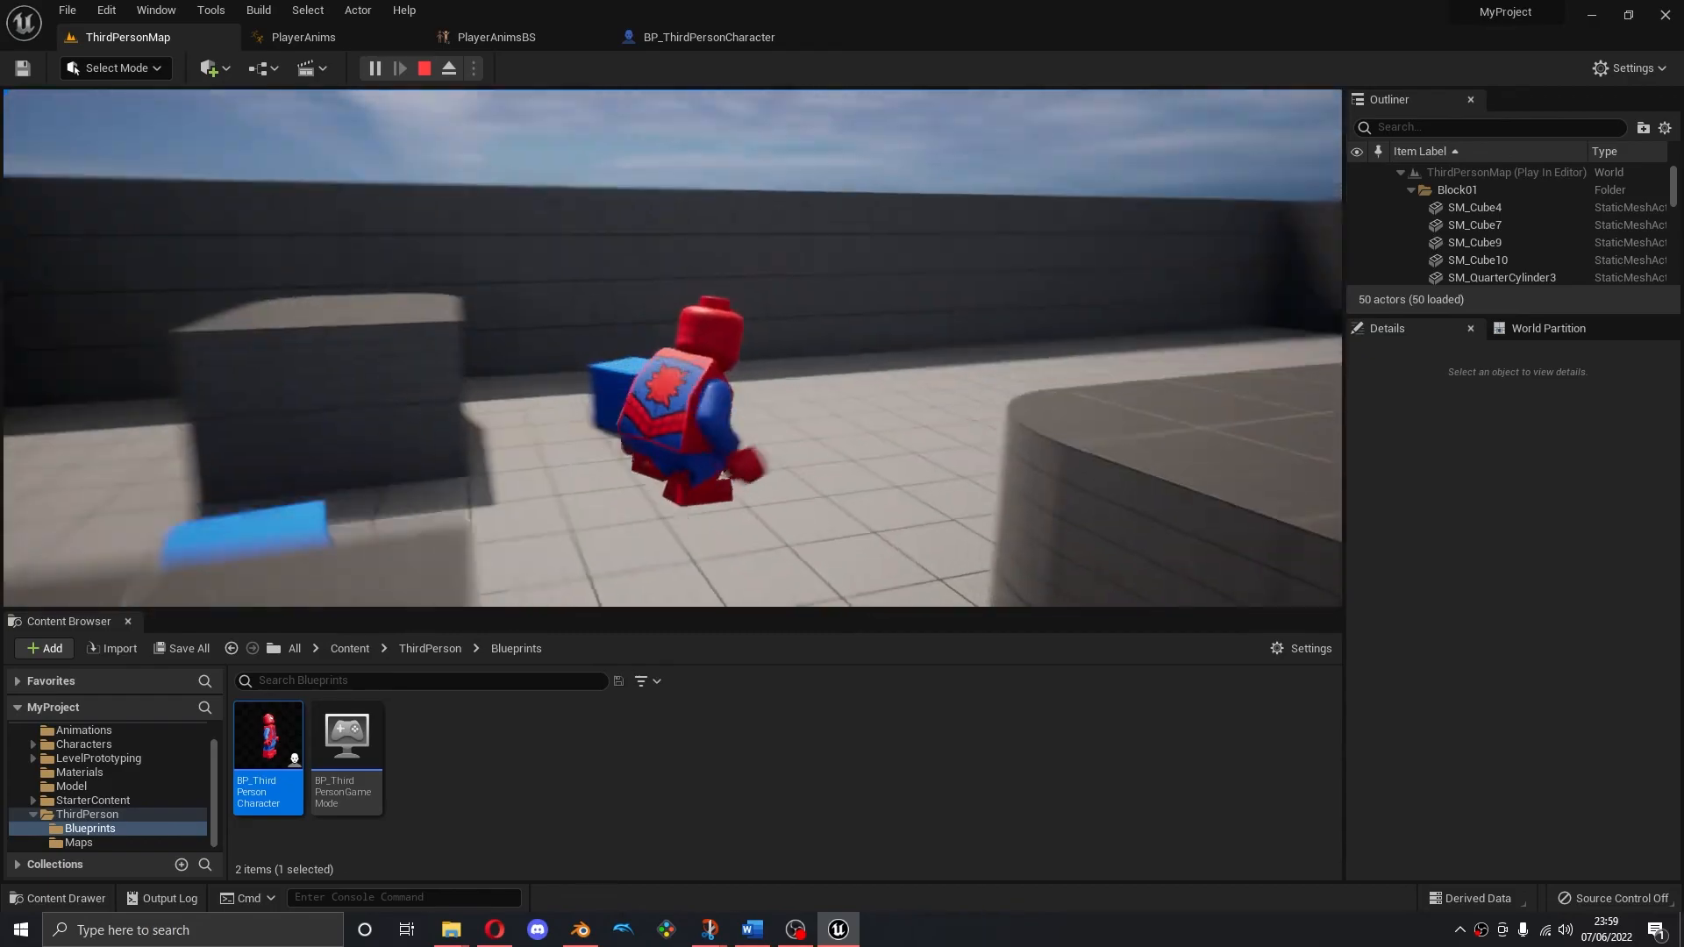
key("w")
key("space")
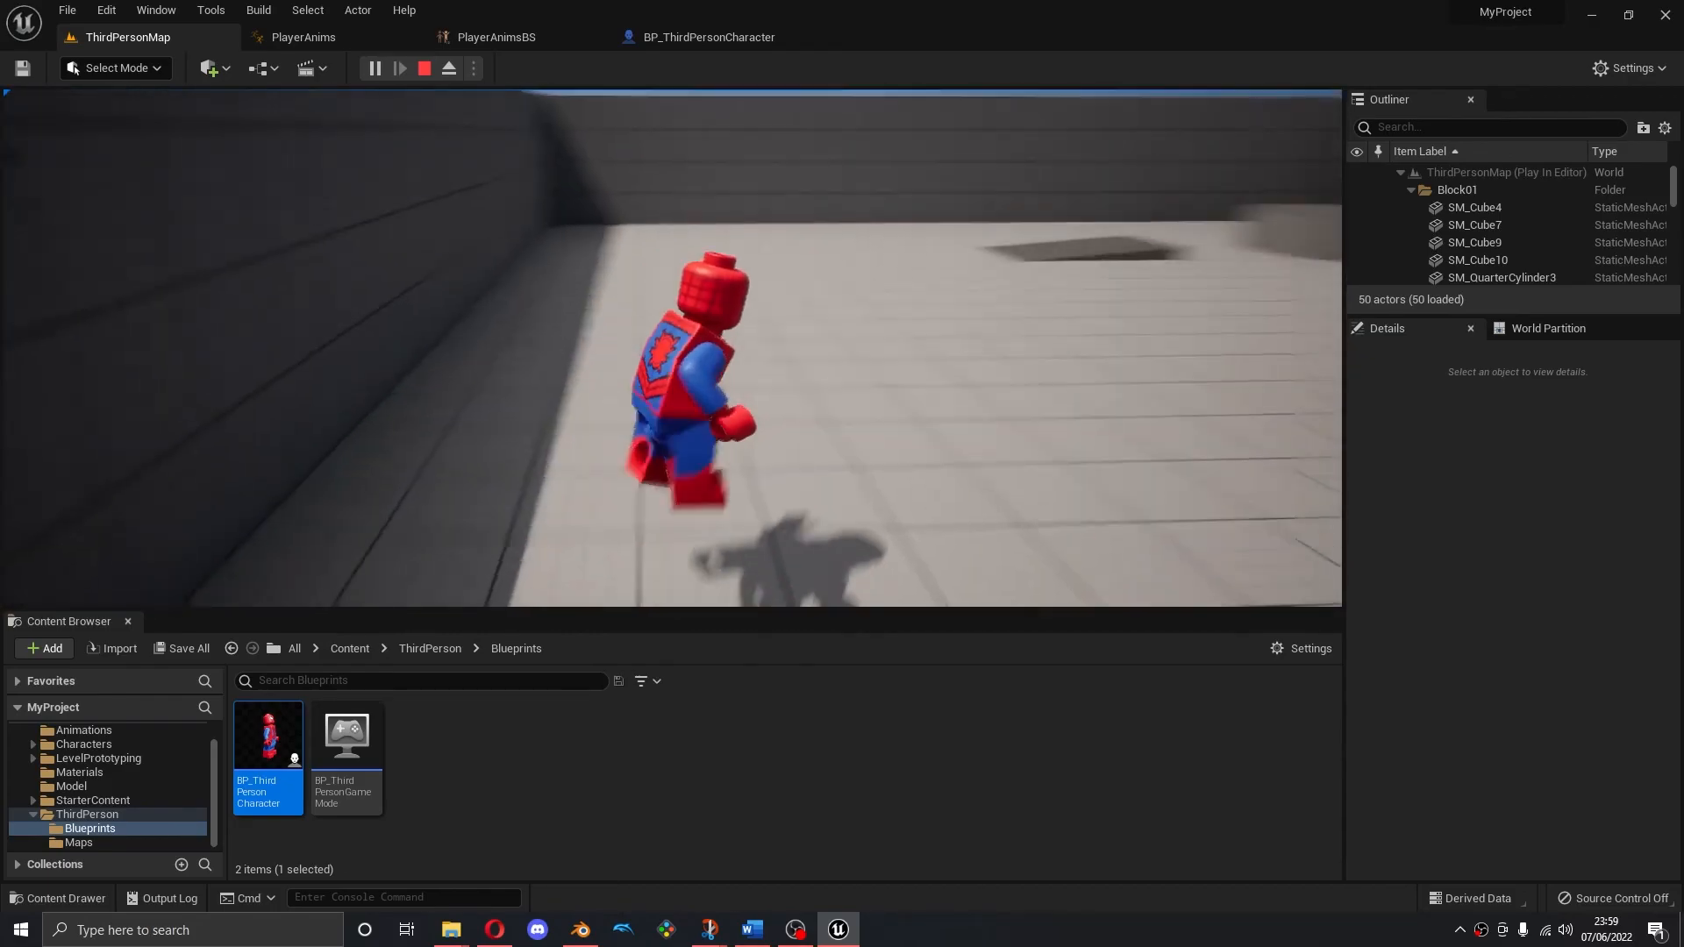
key("w")
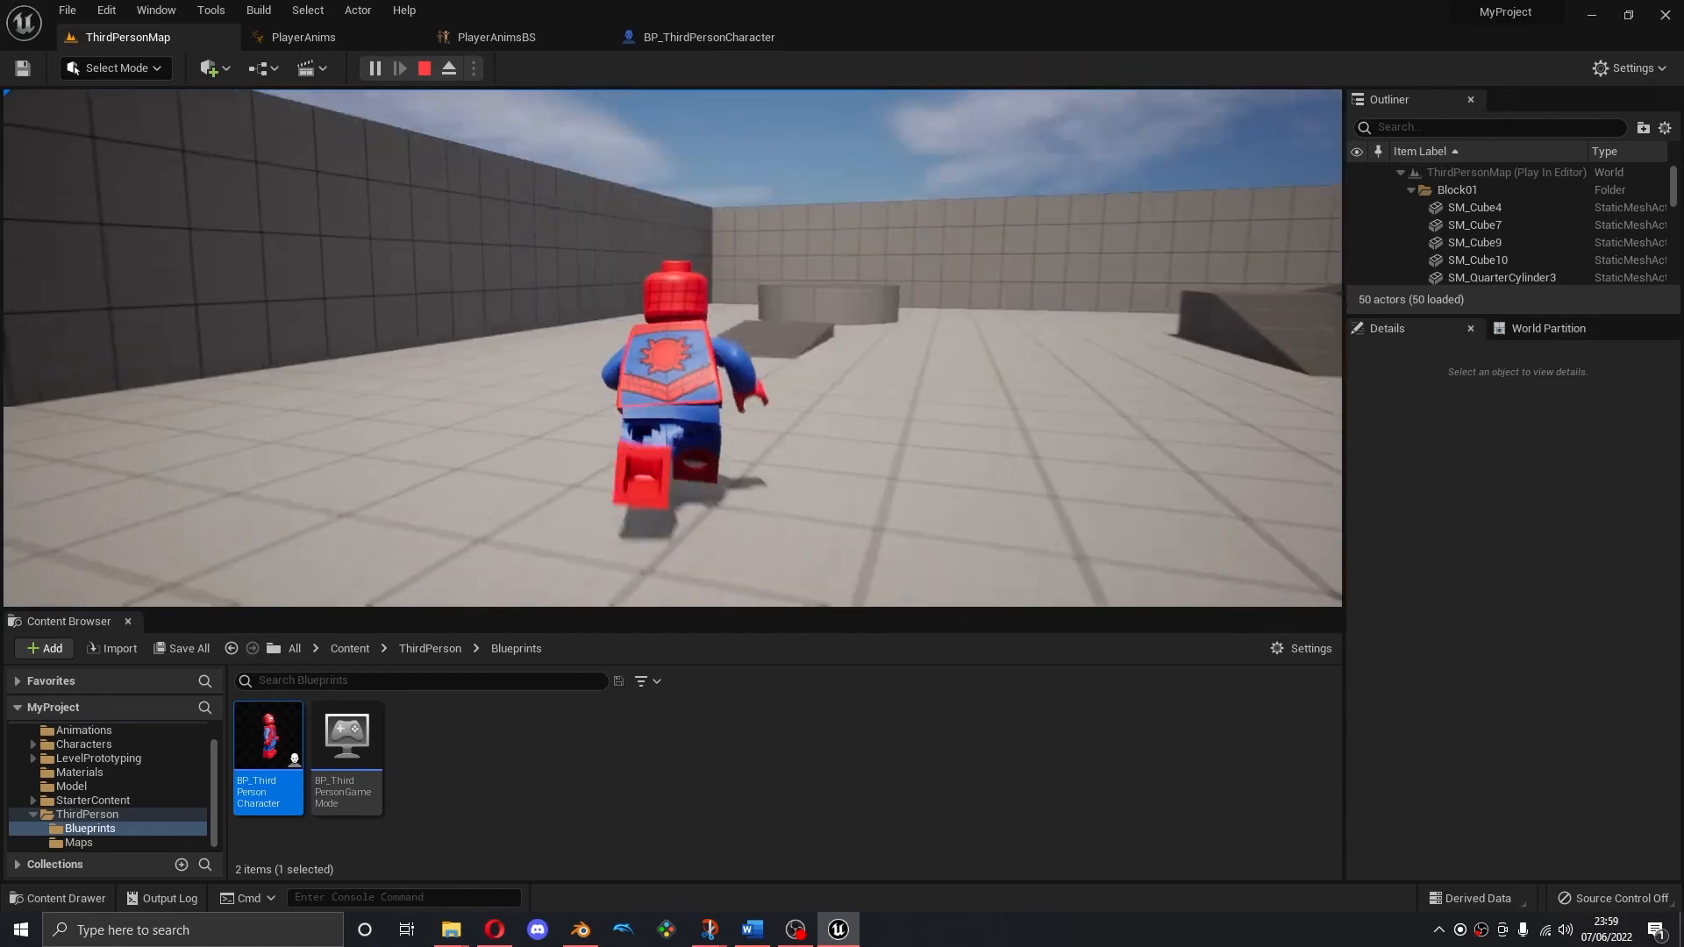
key("w")
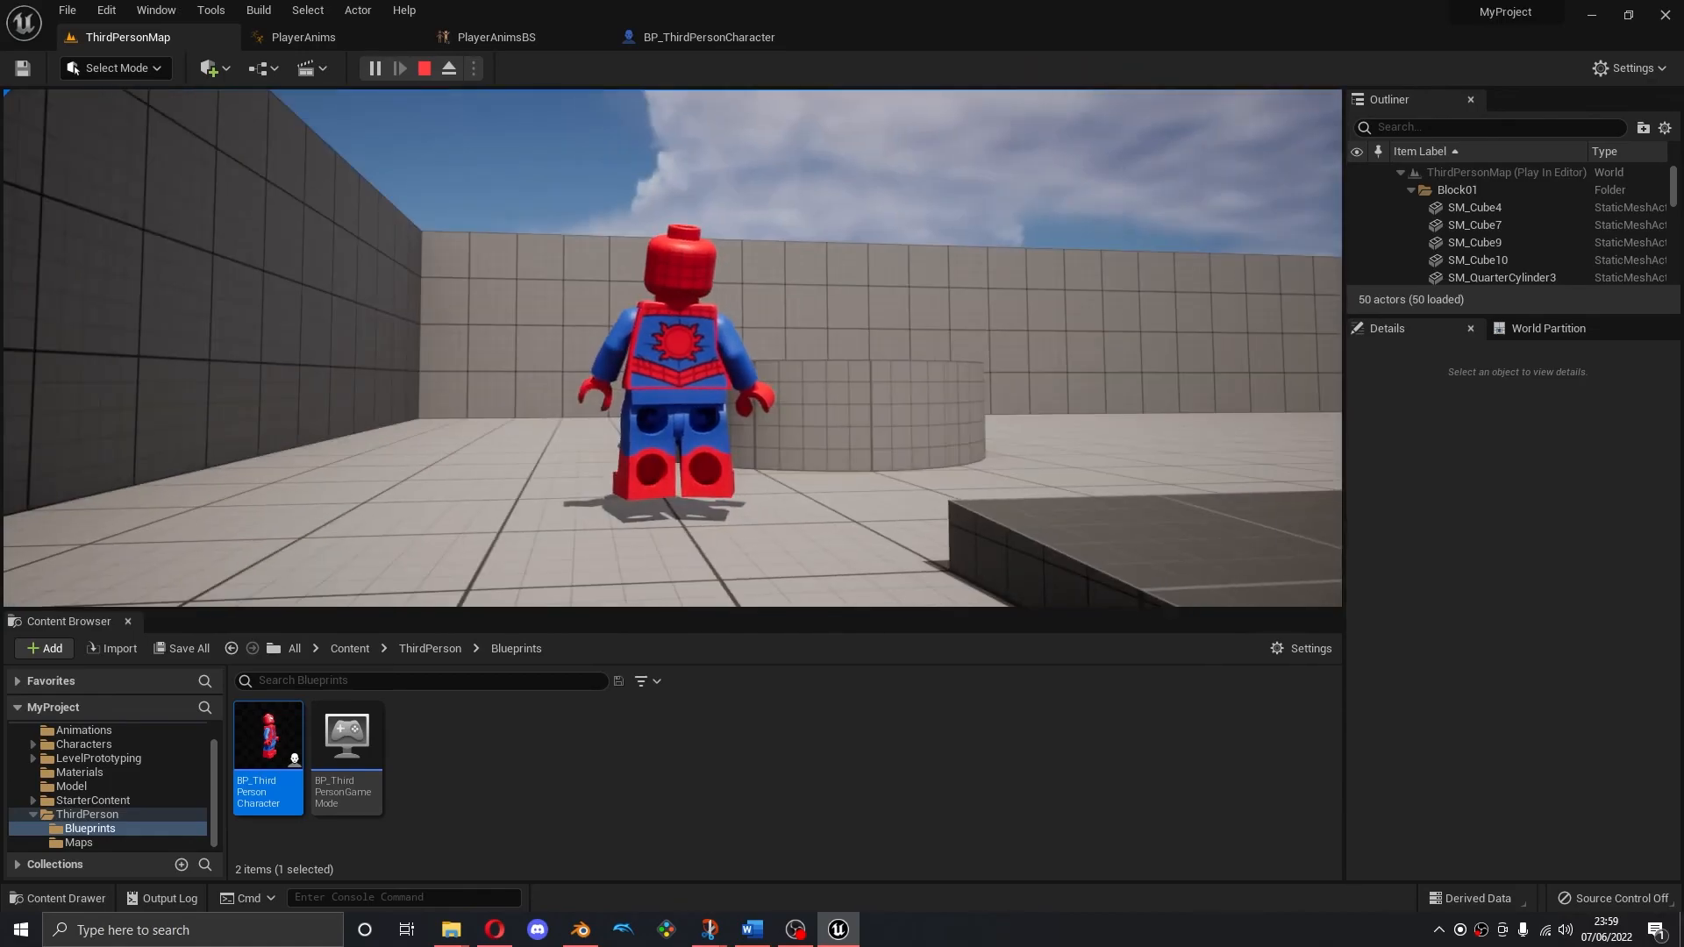
key("Escape")
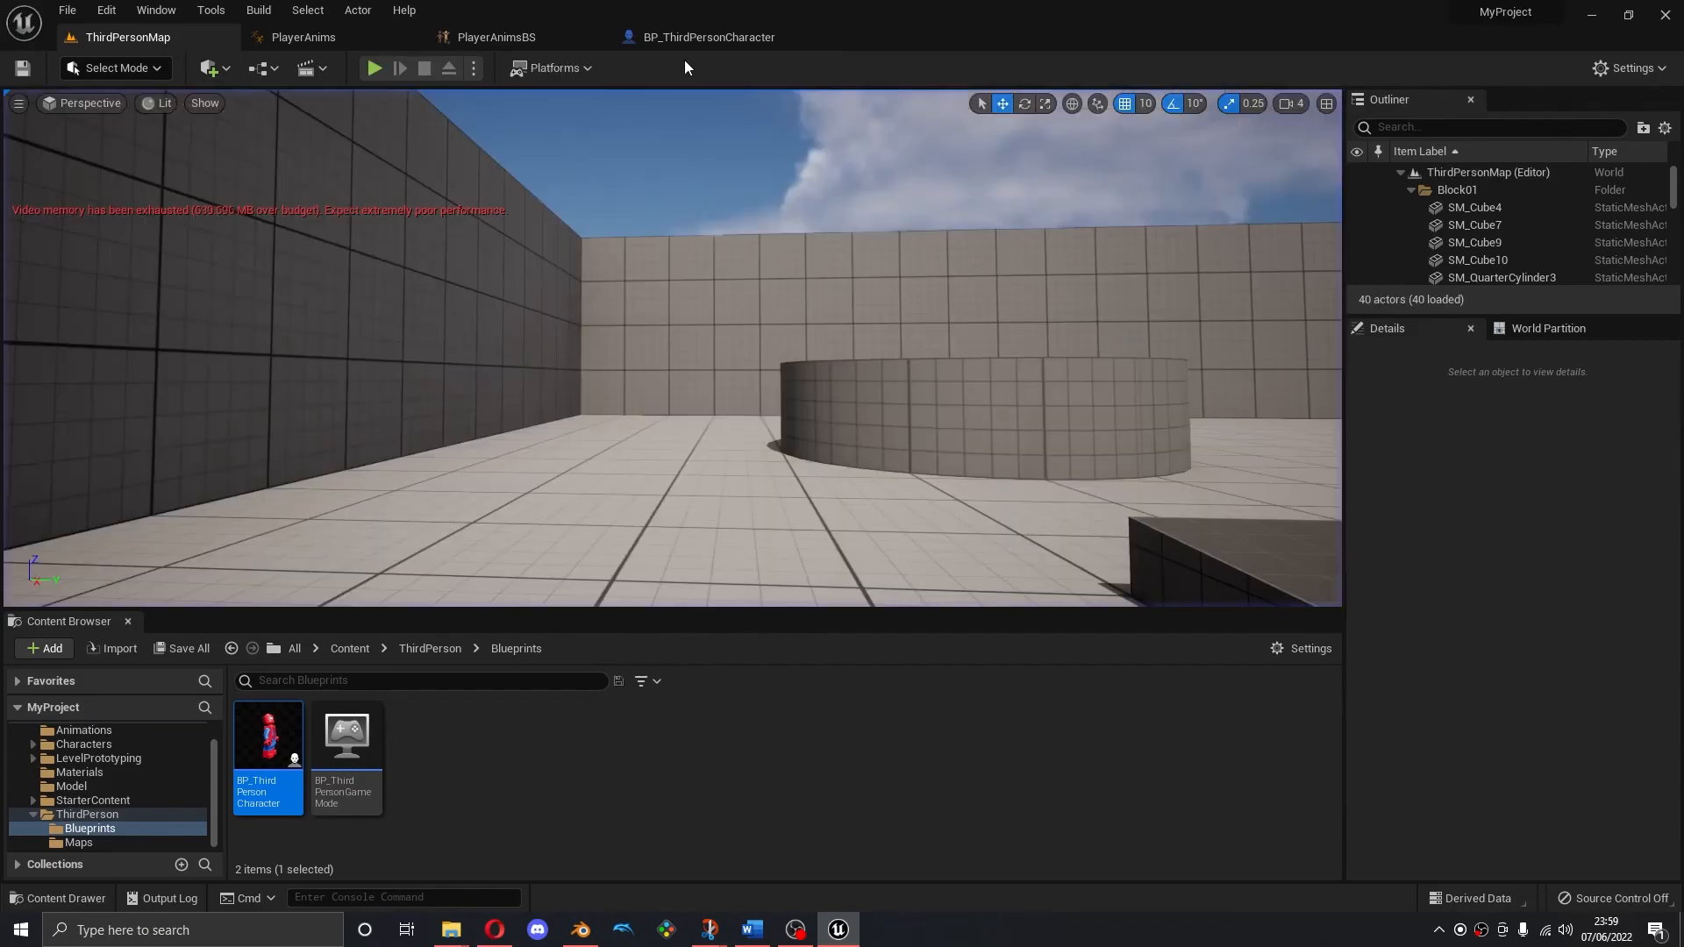
Lower the character mesh in BP_ThirdPersonCharacter to a Z location of -100 and save the blueprint
left_click(709, 37)
left_click(847, 516)
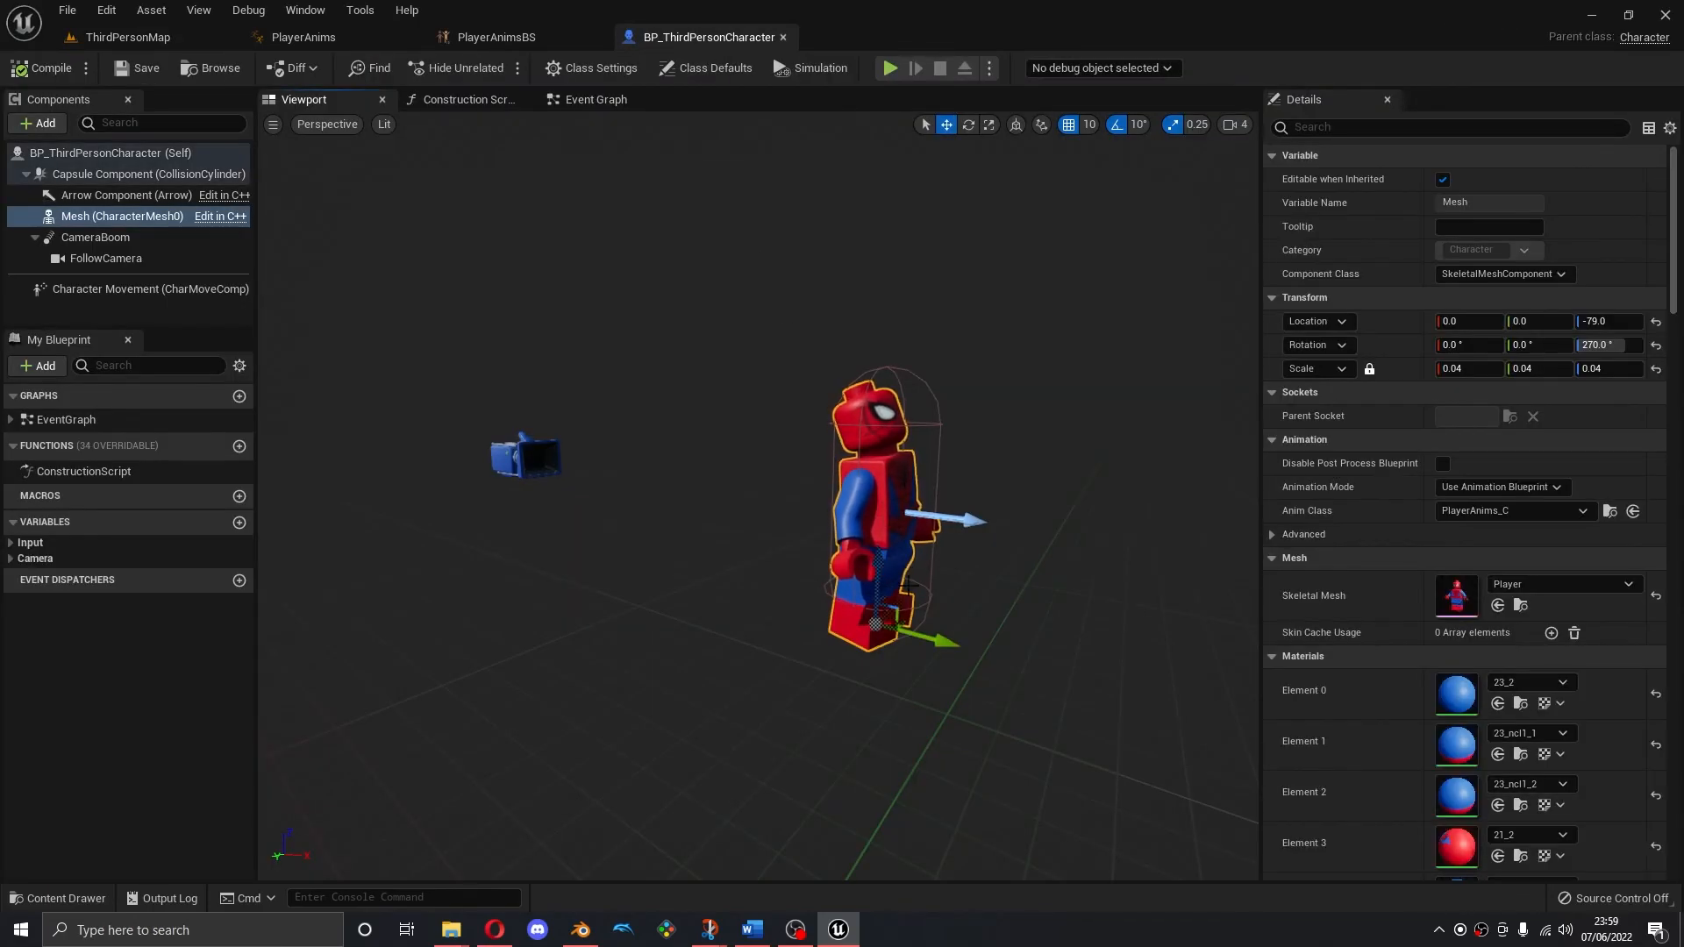
key("f")
left_click_drag(768, 624, 768, 654)
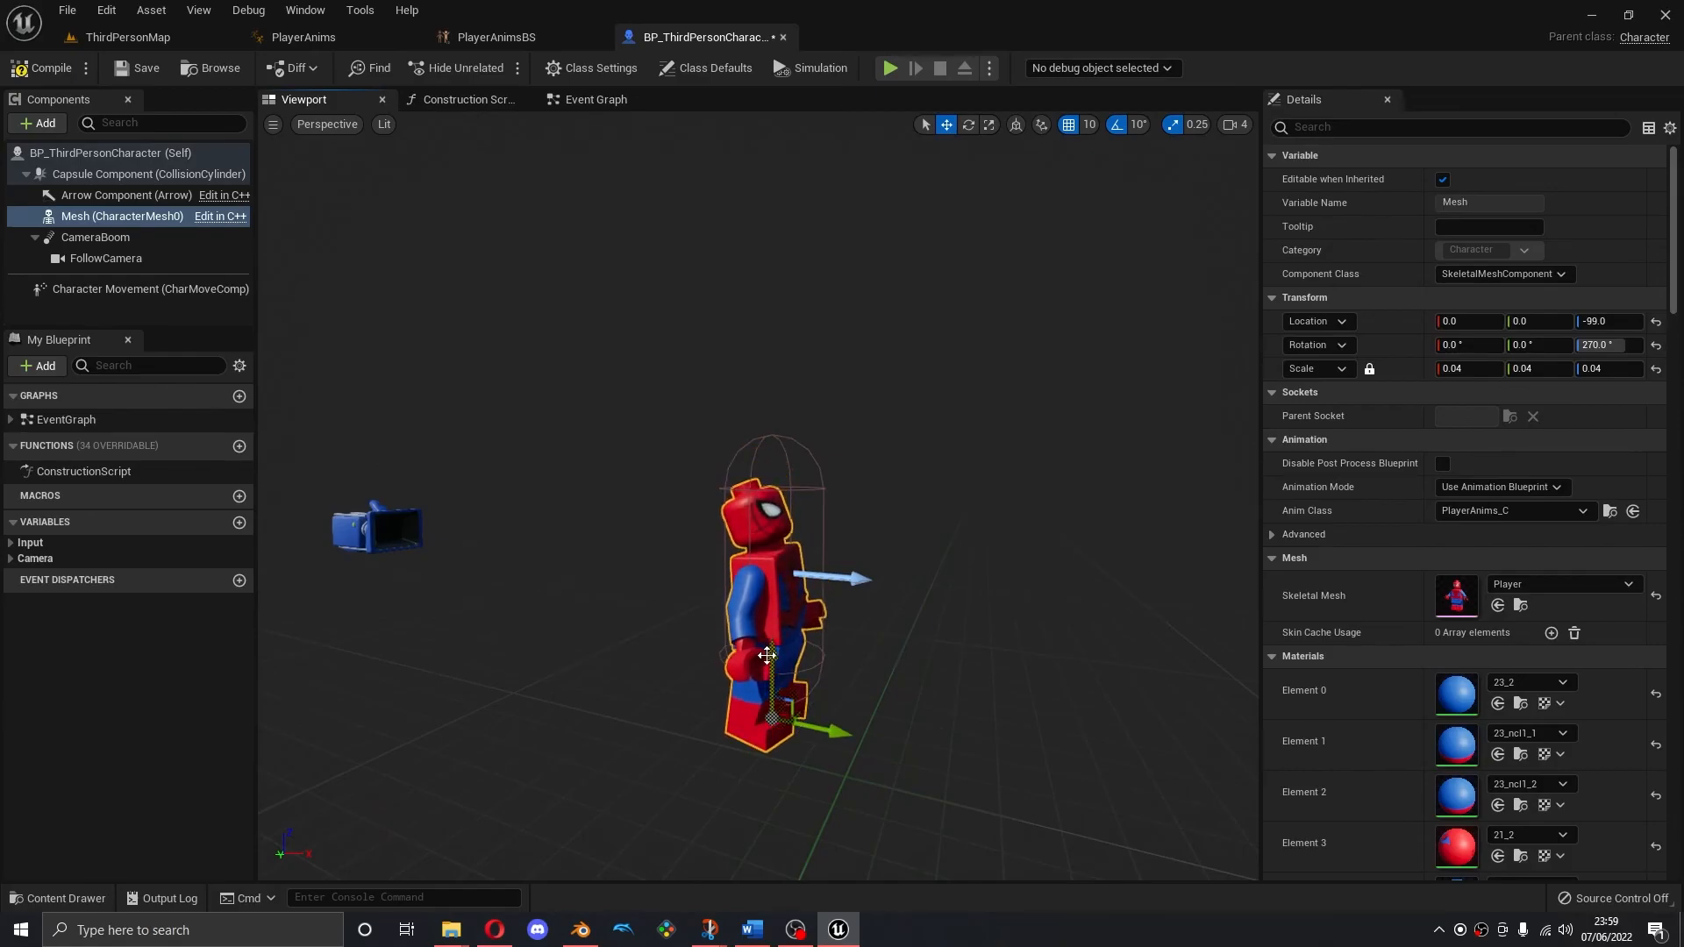
left_click(1599, 323)
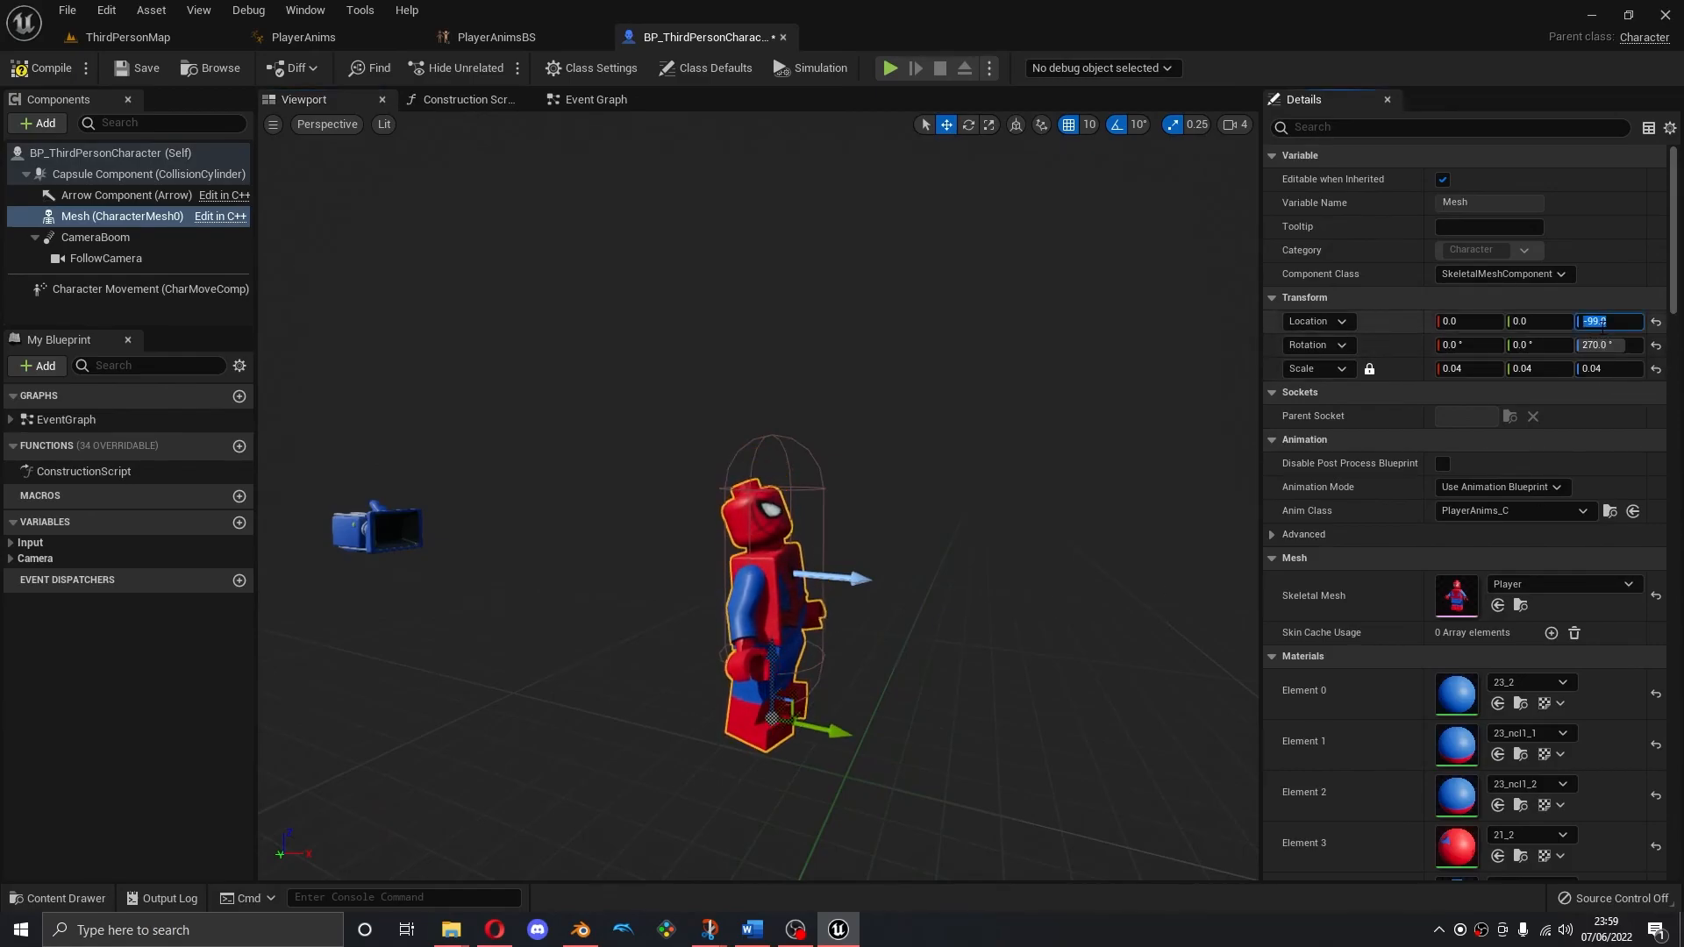
type("-100")
key("Return")
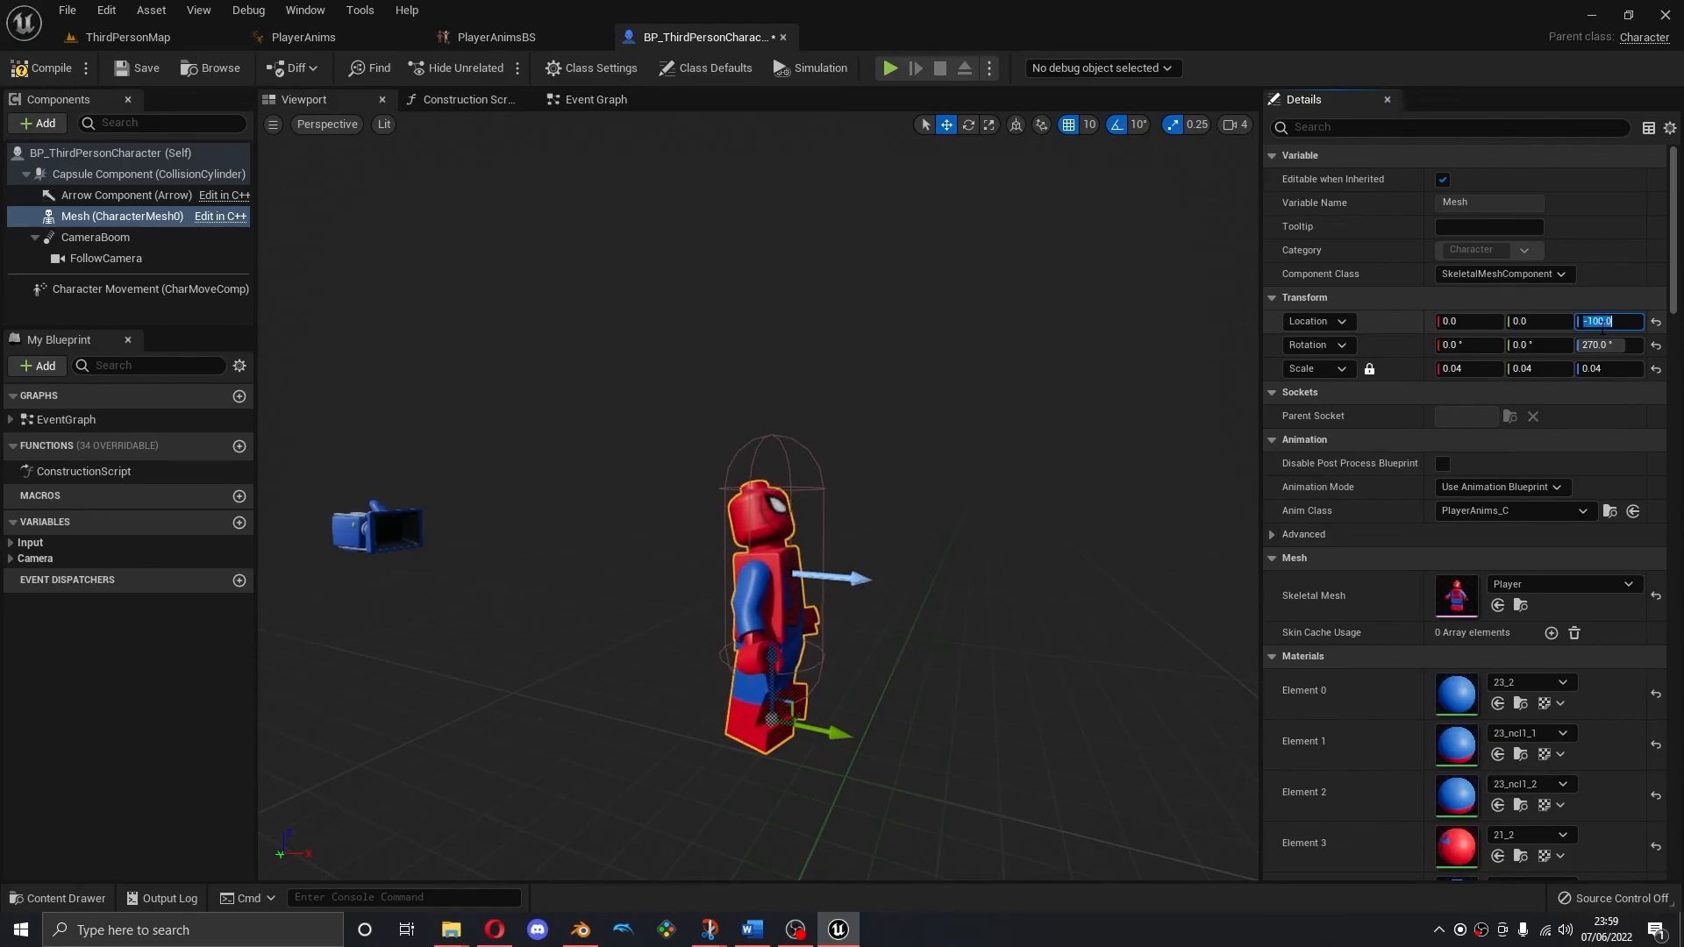
left_click(137, 71)
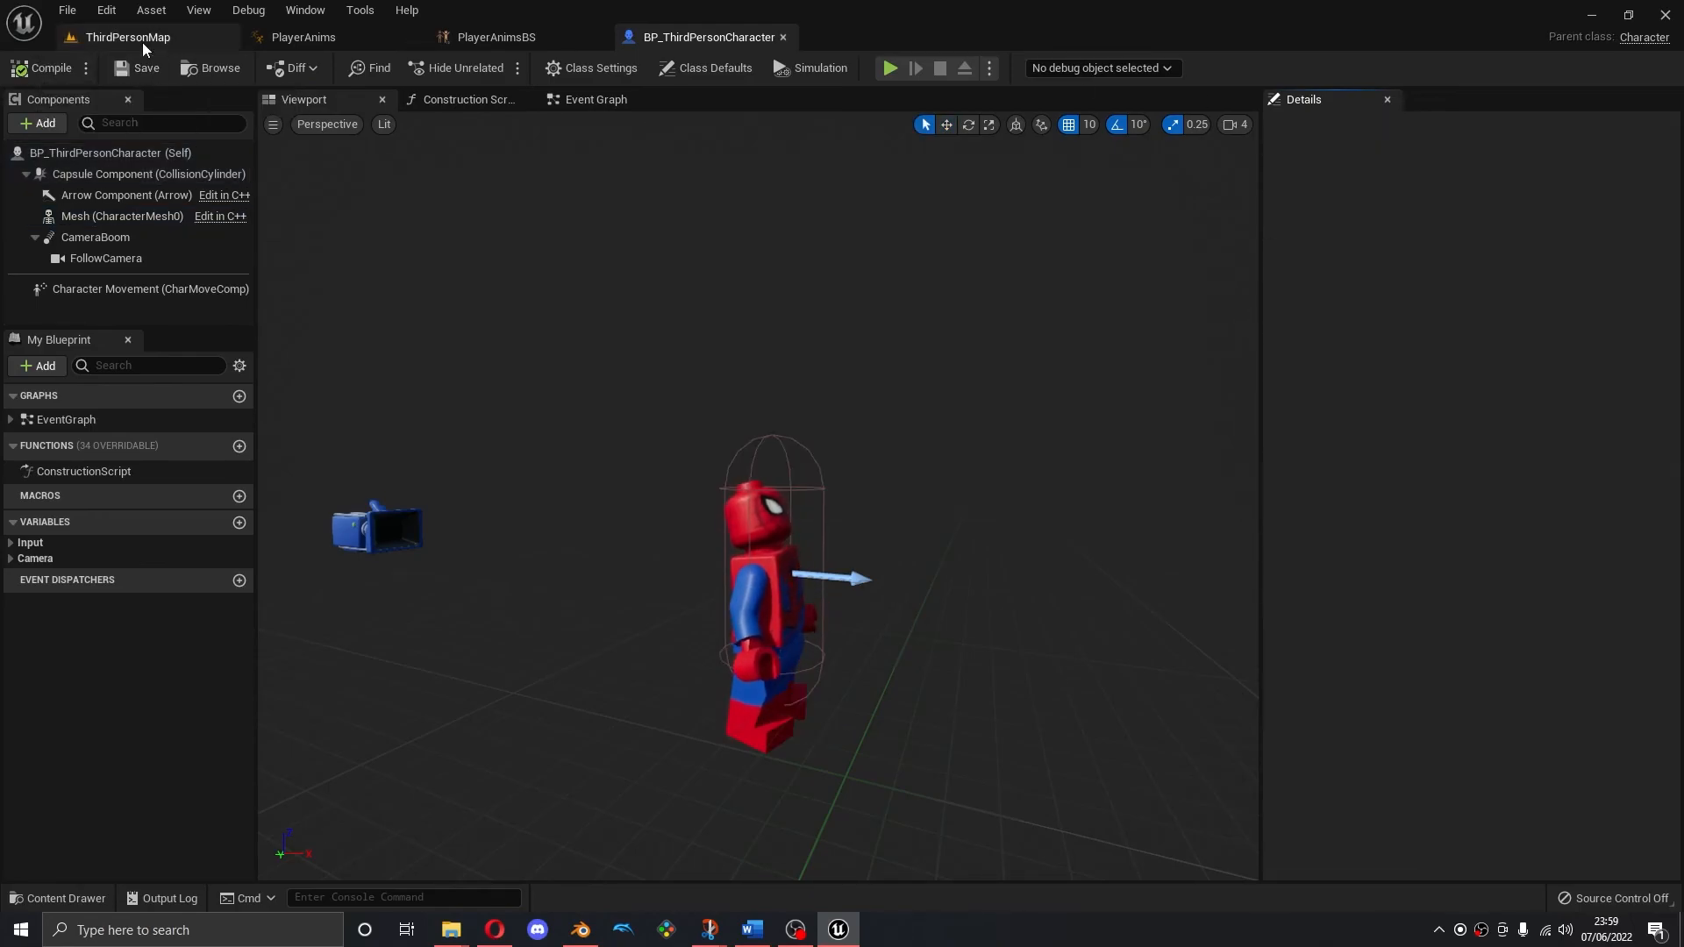
Run ThirdPersonMap briefly to check how the character's feet meet the floor, and end the session
left_click(142, 41)
left_click(375, 69)
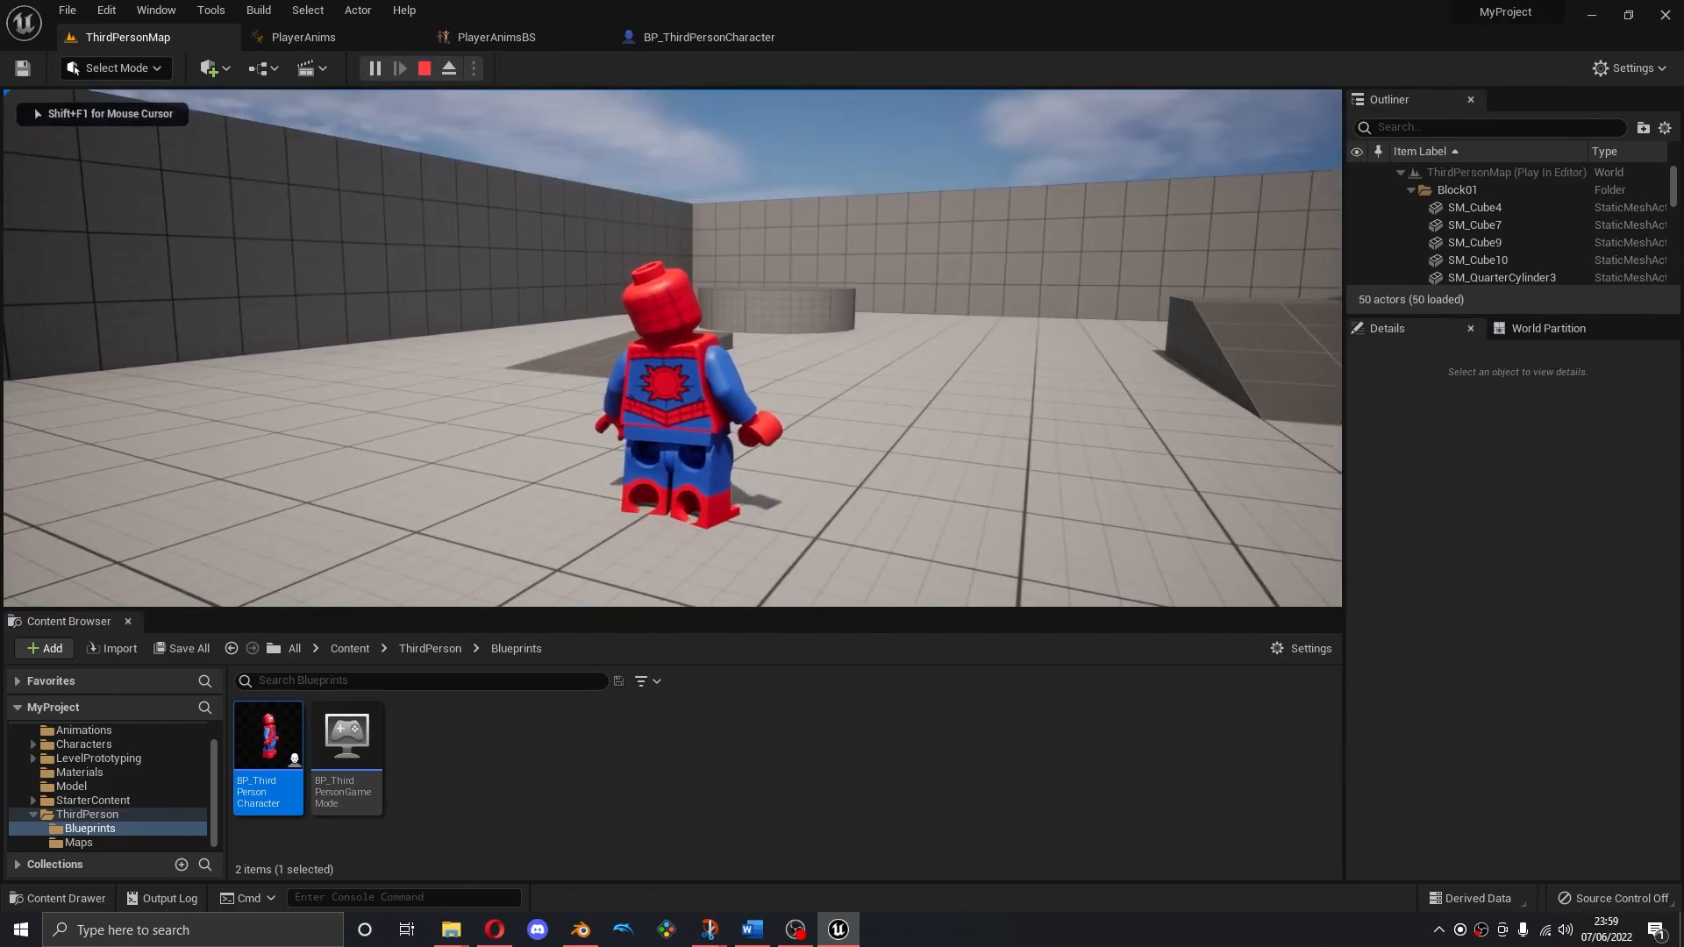
key("Escape")
Set the character mesh's Z location to -99 in BP_ThirdPersonCharacter, and compile and save the blueprint
left_click(706, 37)
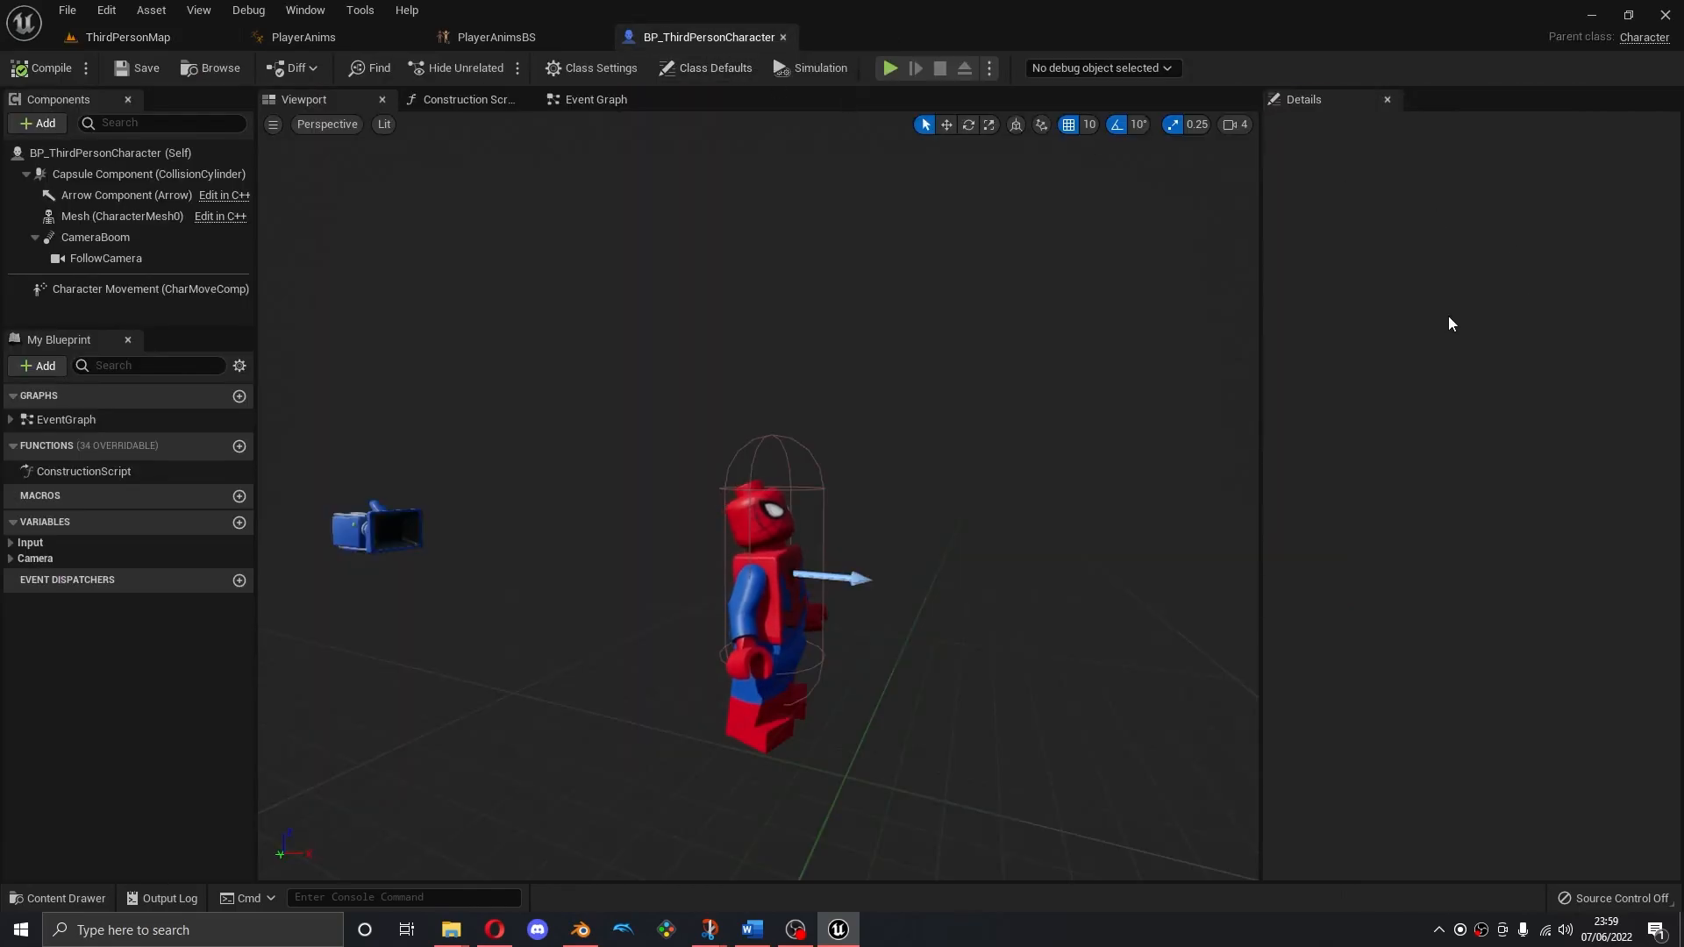
left_click(785, 554)
left_click(1601, 322)
type("-99")
key("Return")
left_click(39, 67)
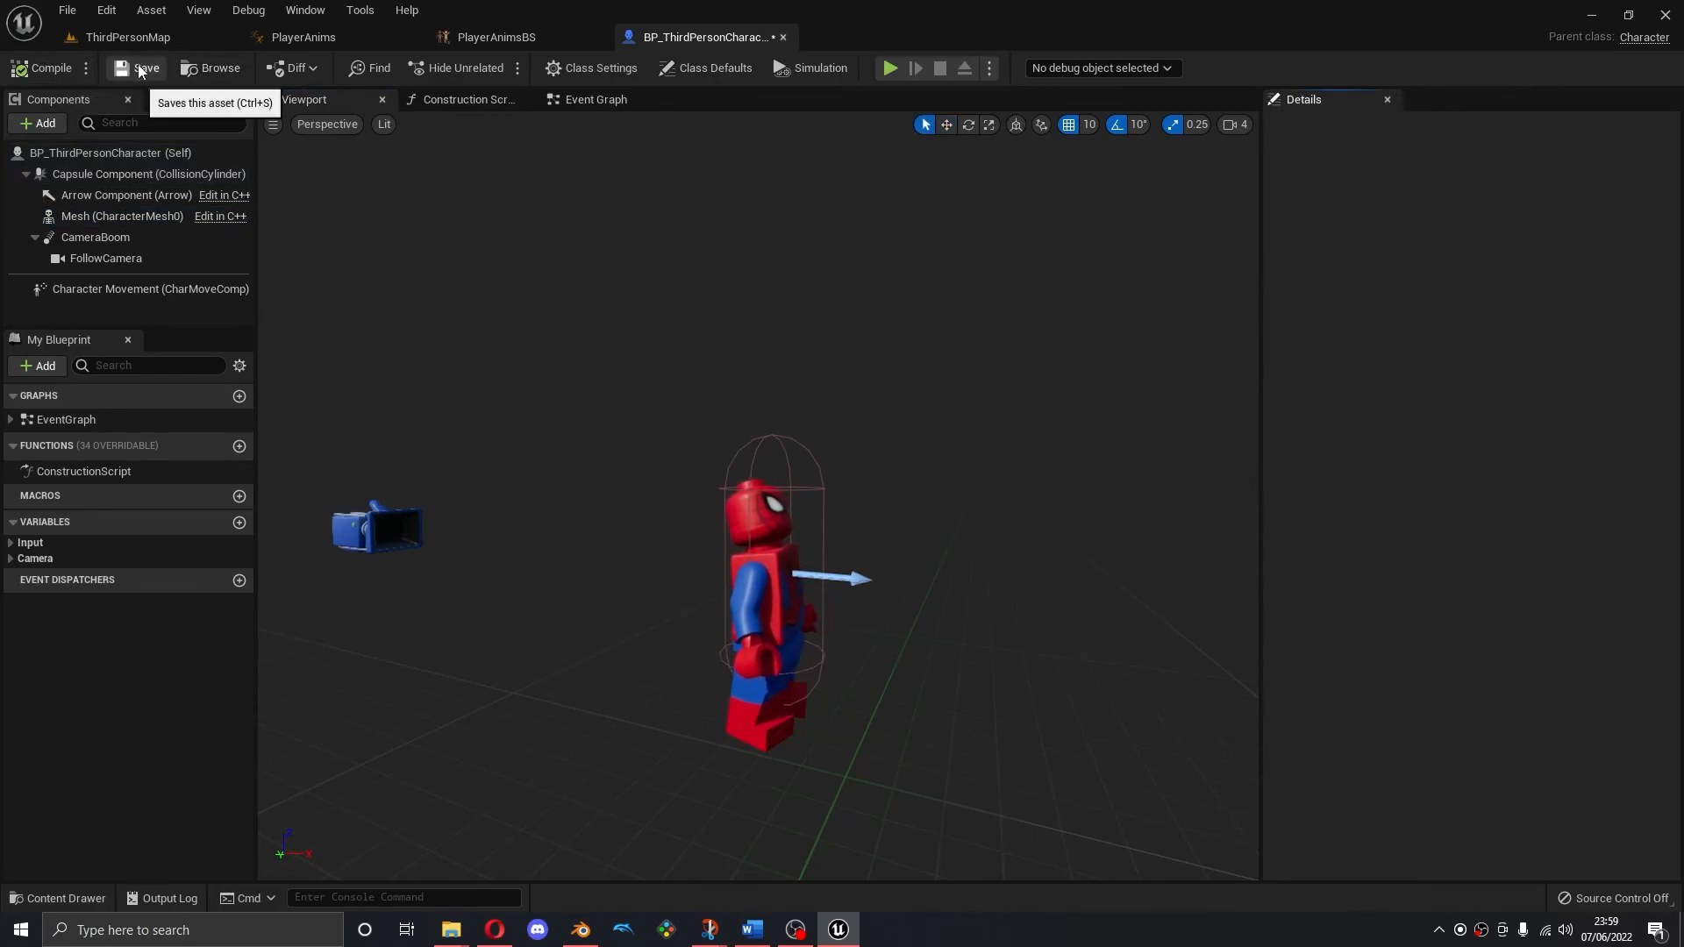
left_click(137, 68)
Play-test ThirdPersonMap with the adjusted mesh height, checking the idle, movement and jump animations, and end the session
left_click(132, 37)
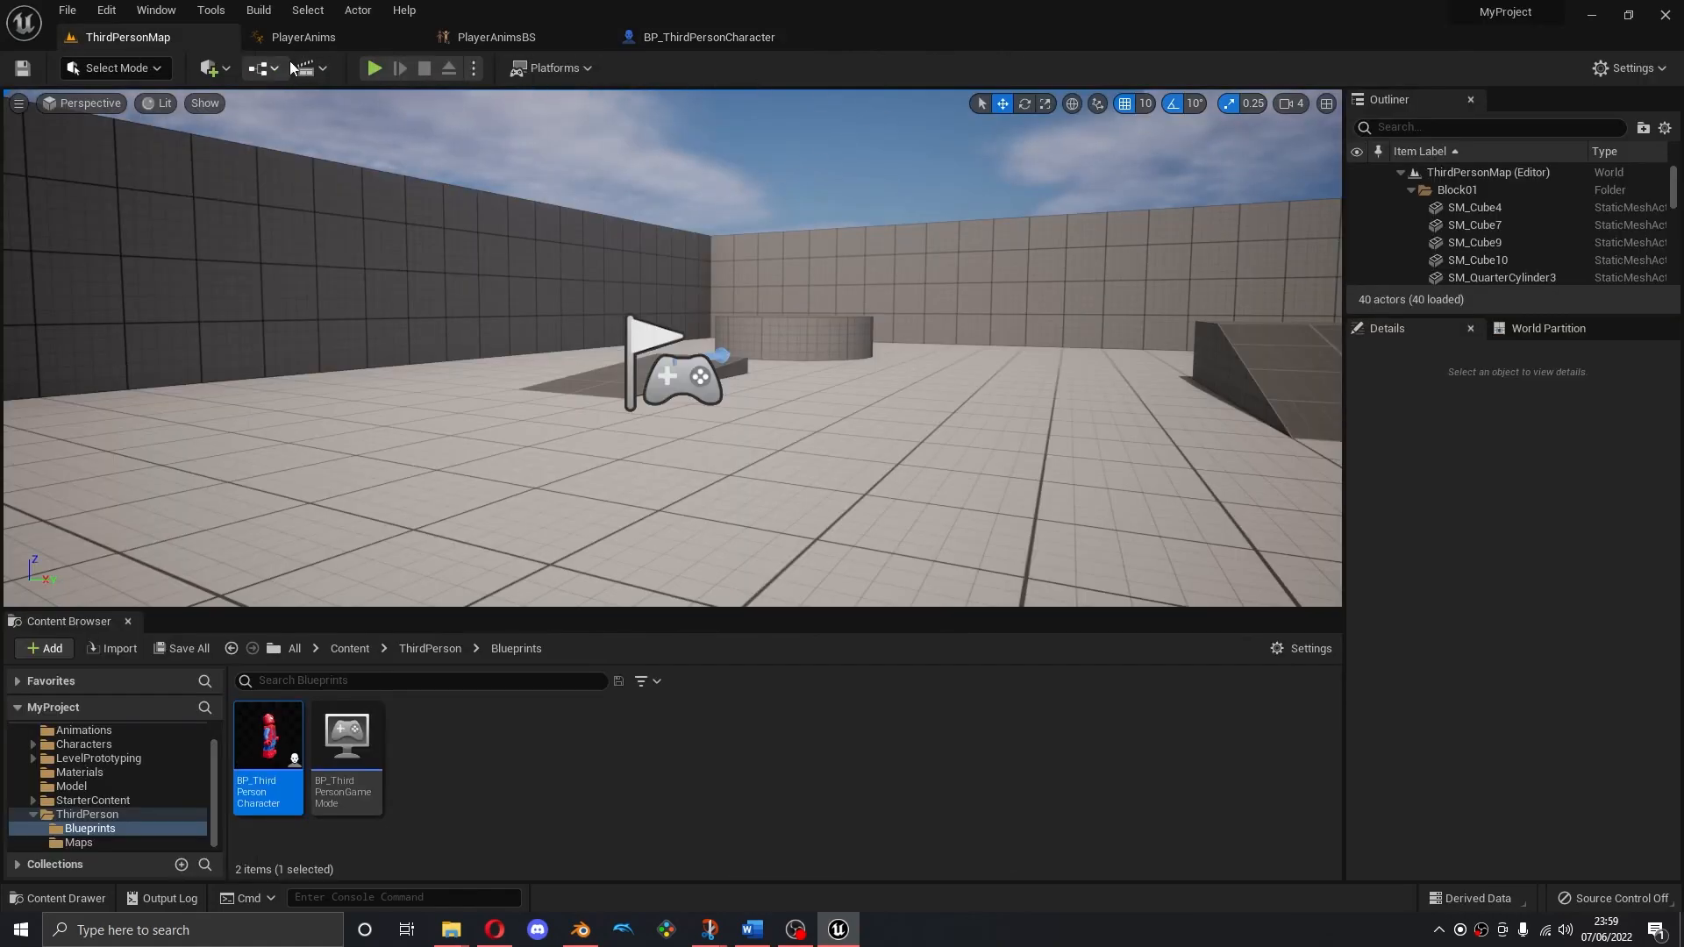
left_click(371, 69)
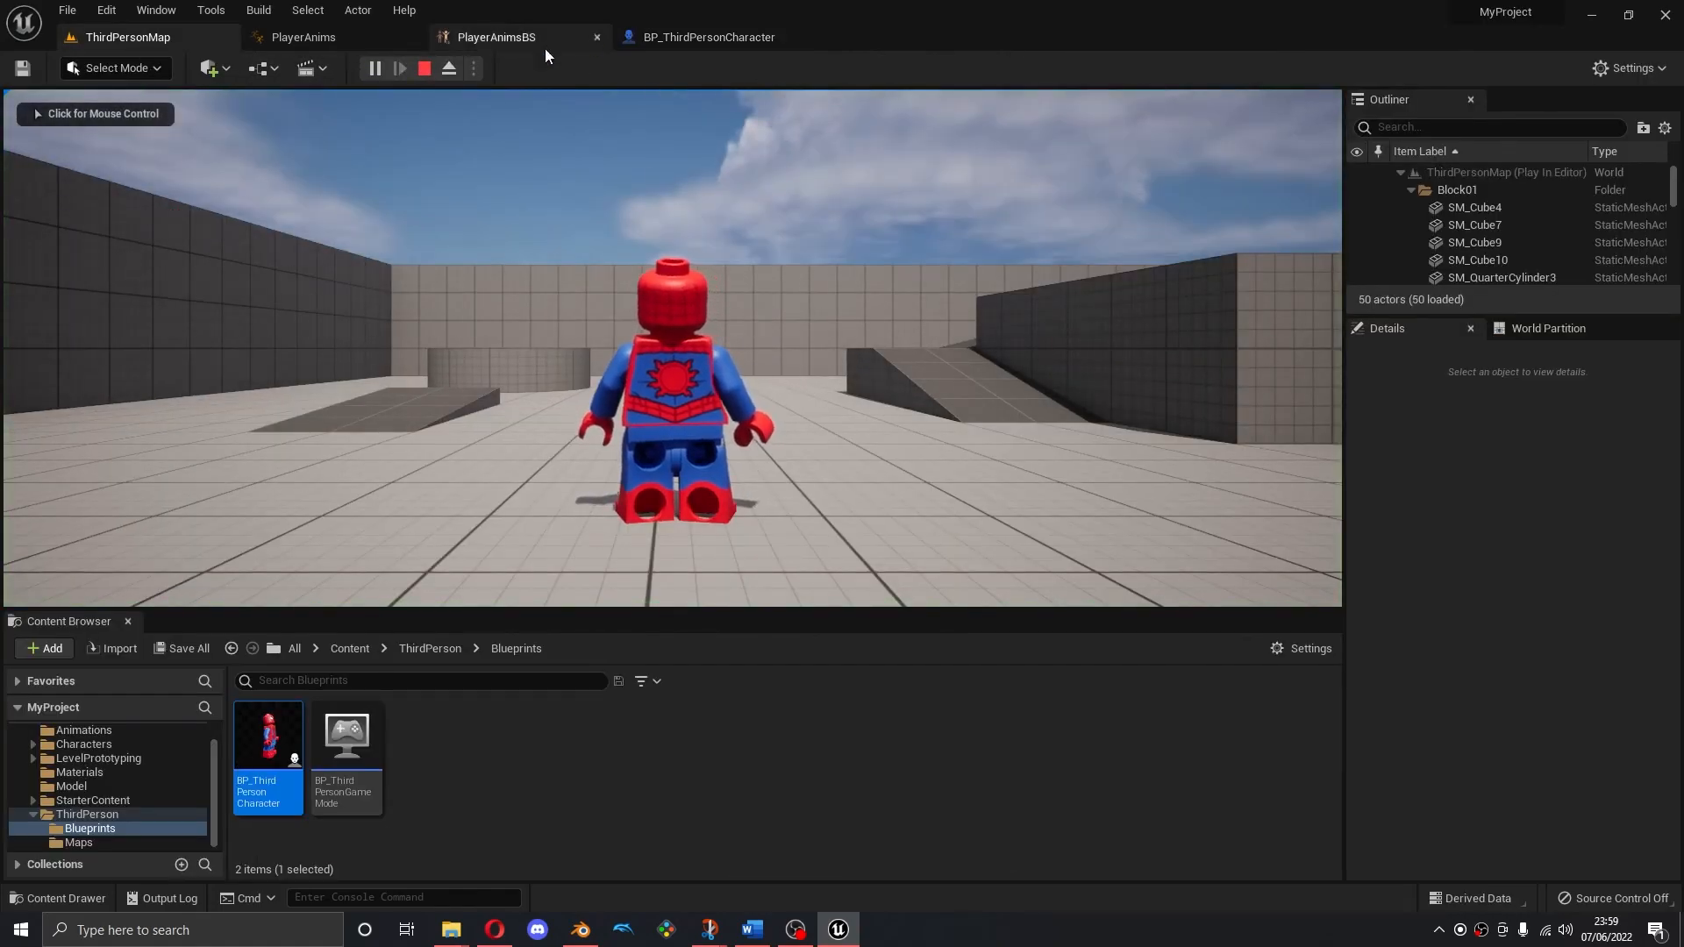
left_click(709, 250)
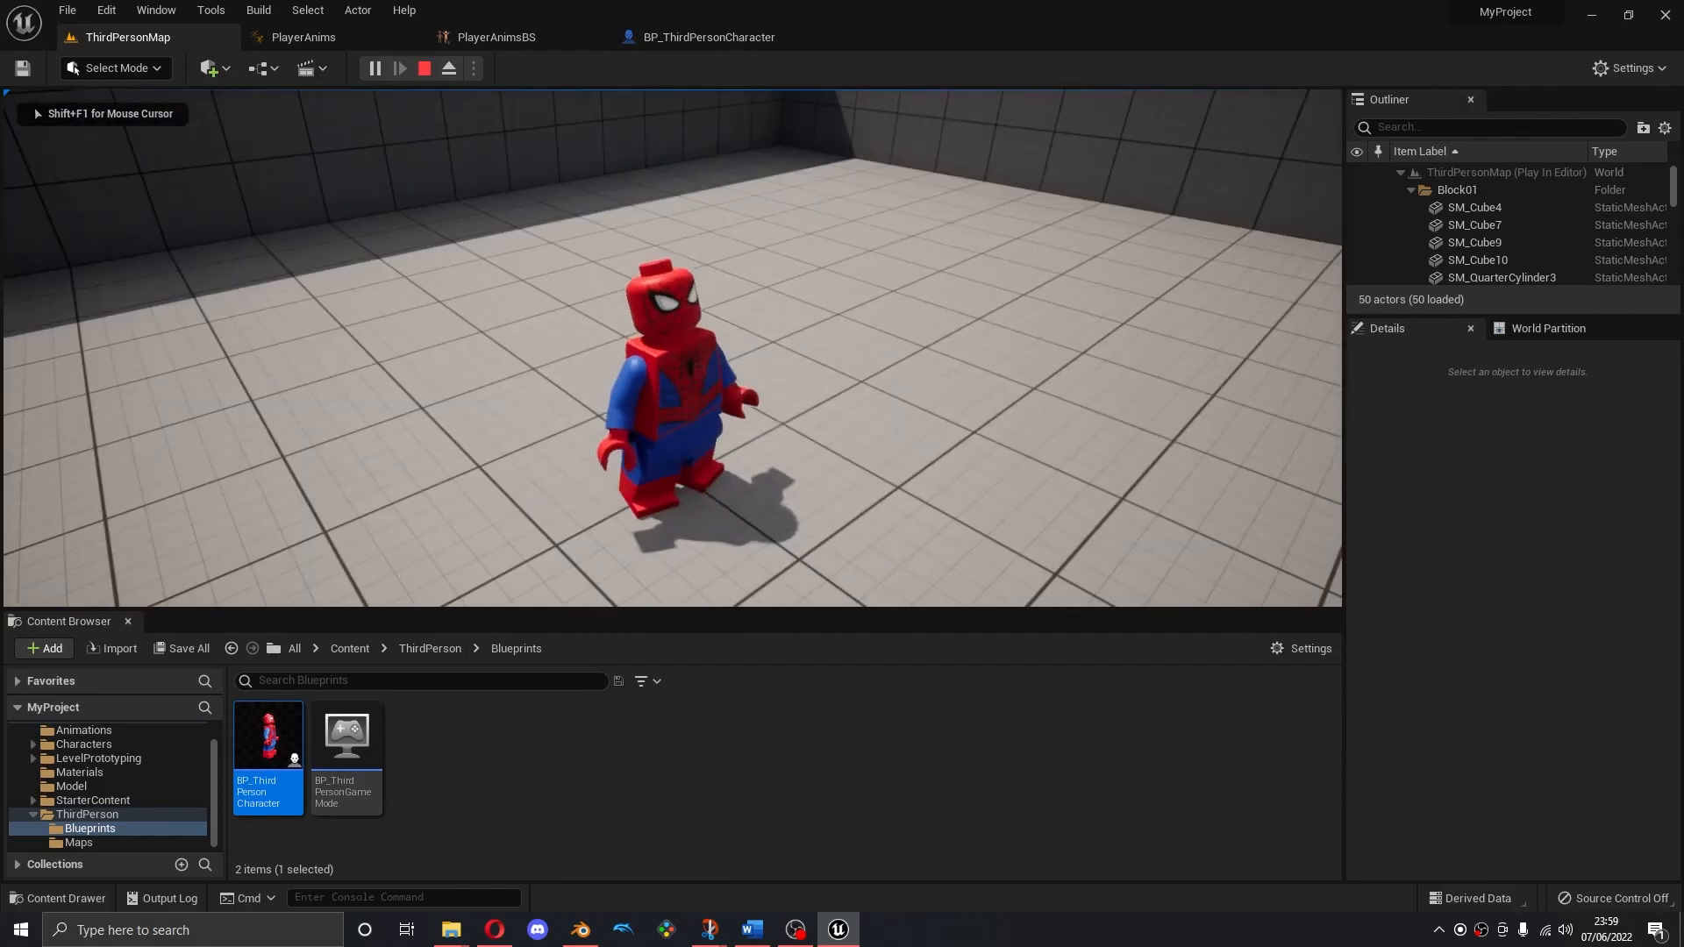
key("w")
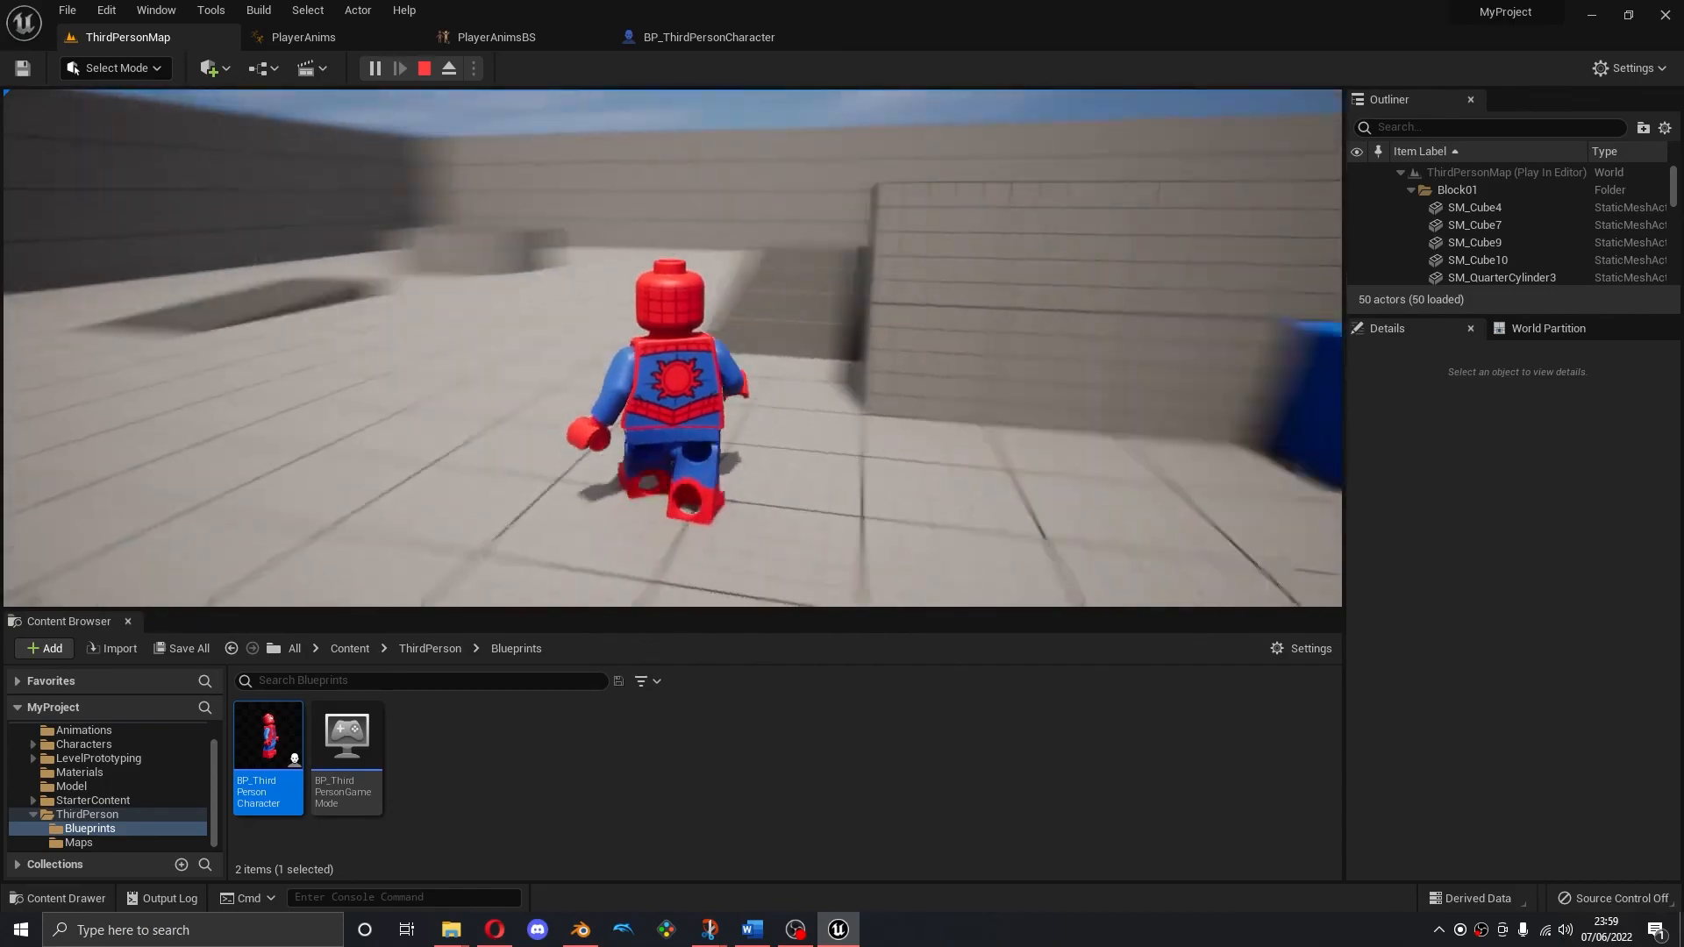
key("w")
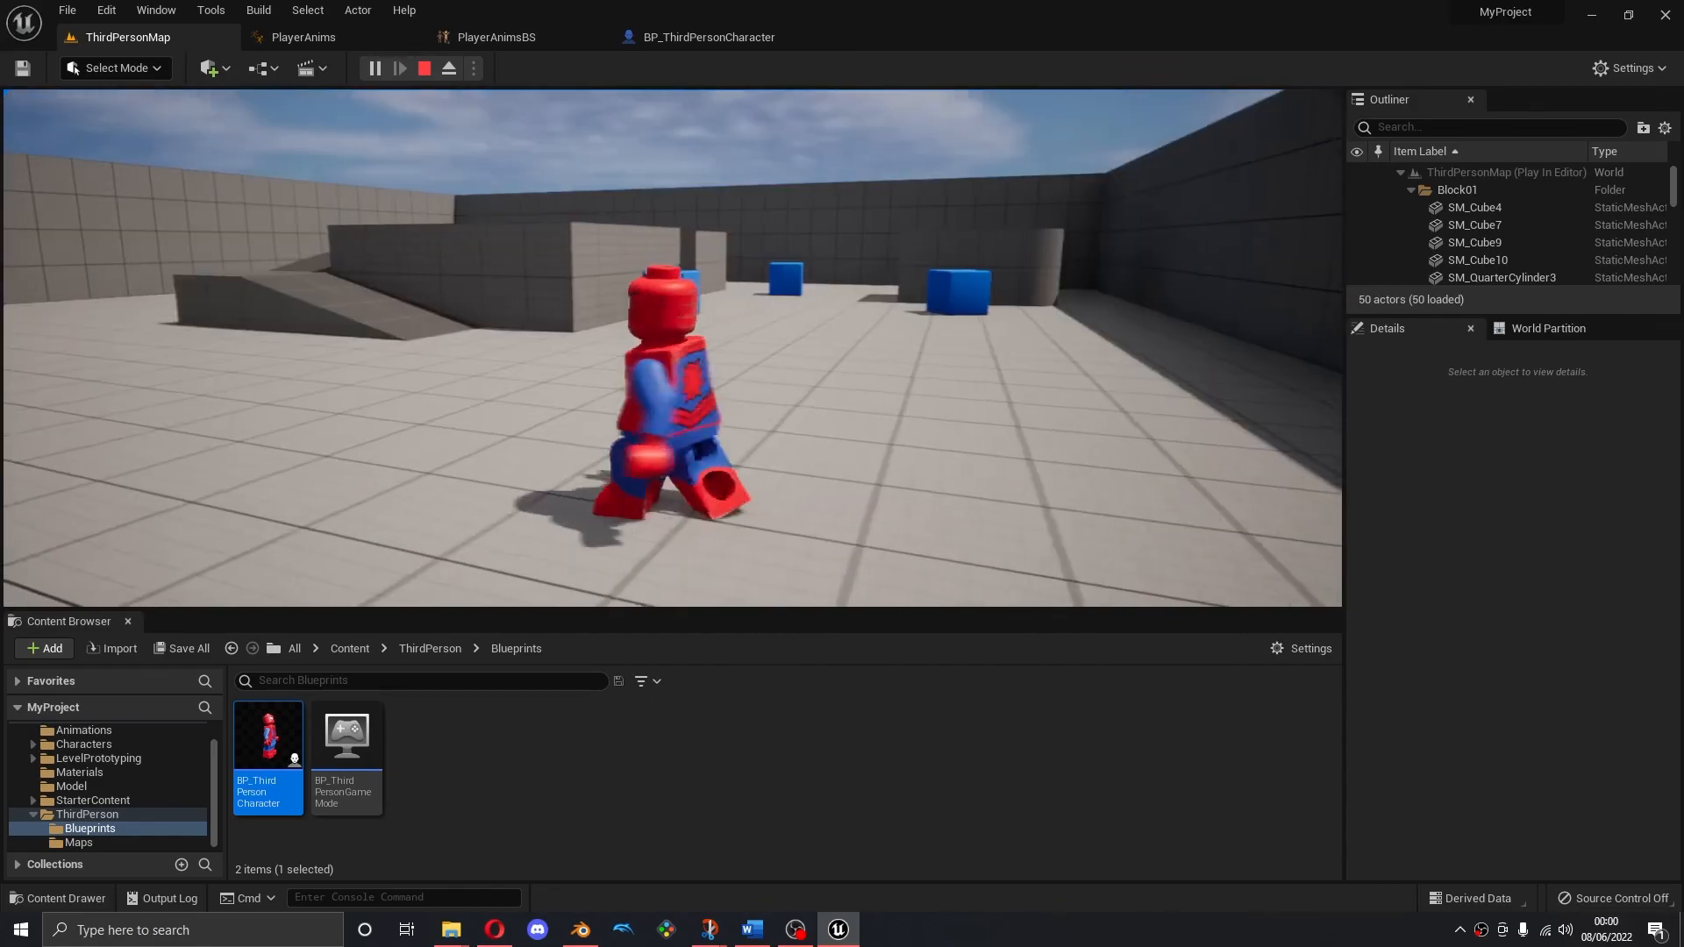
key("w")
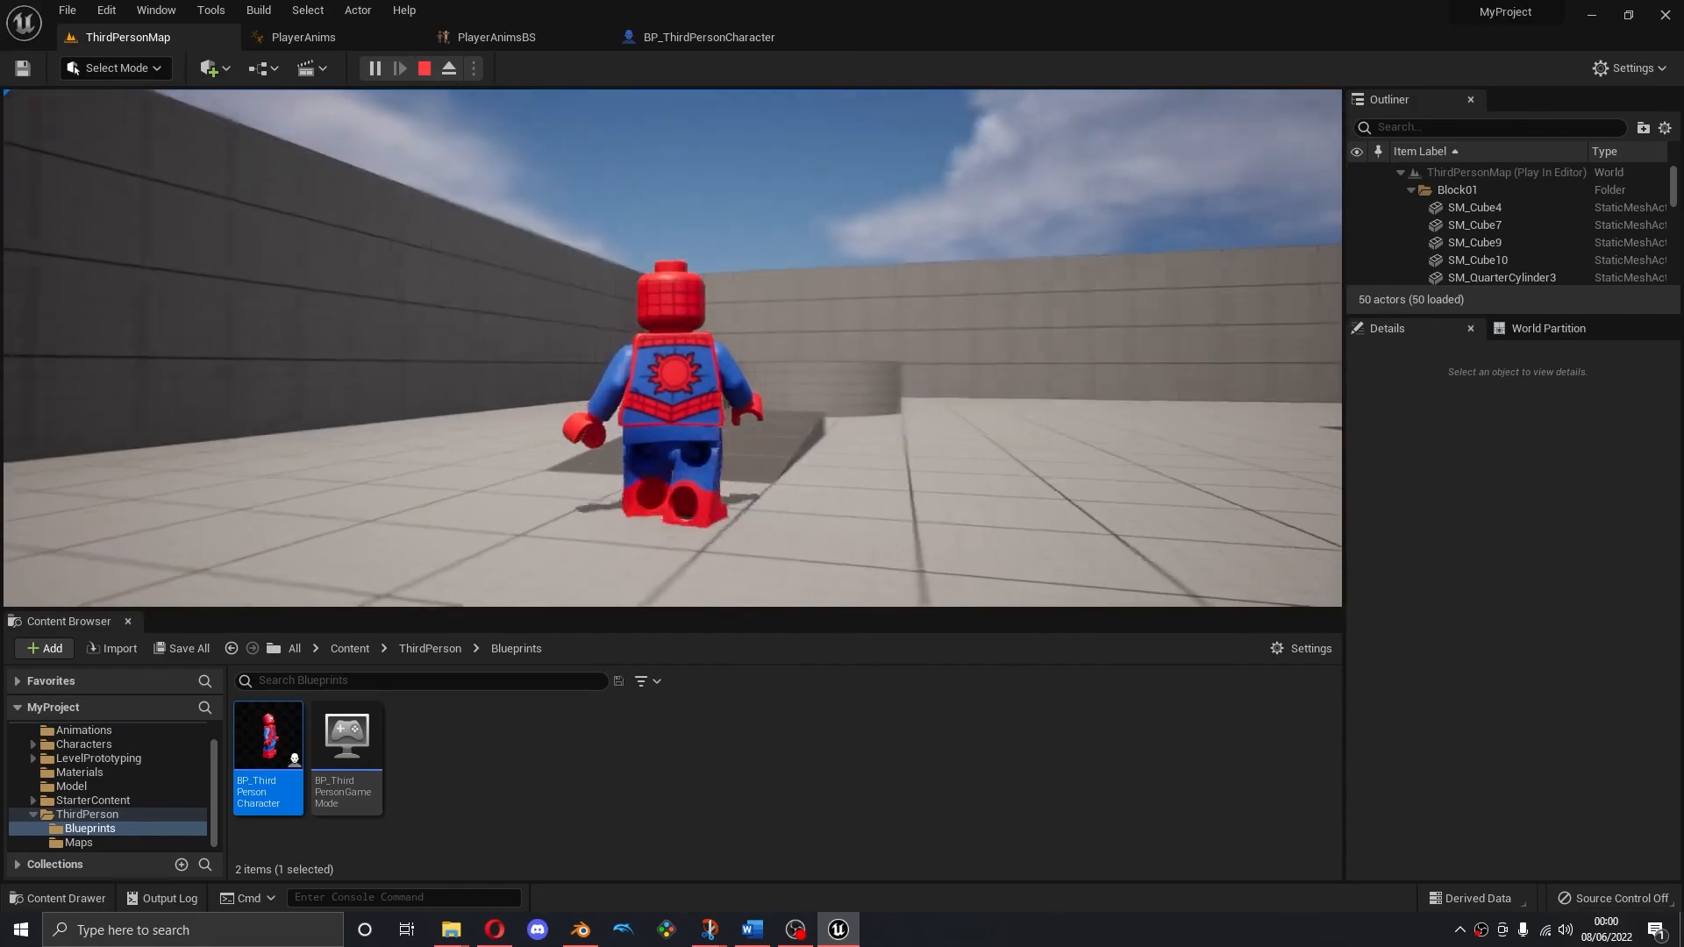
key("w")
key("space")
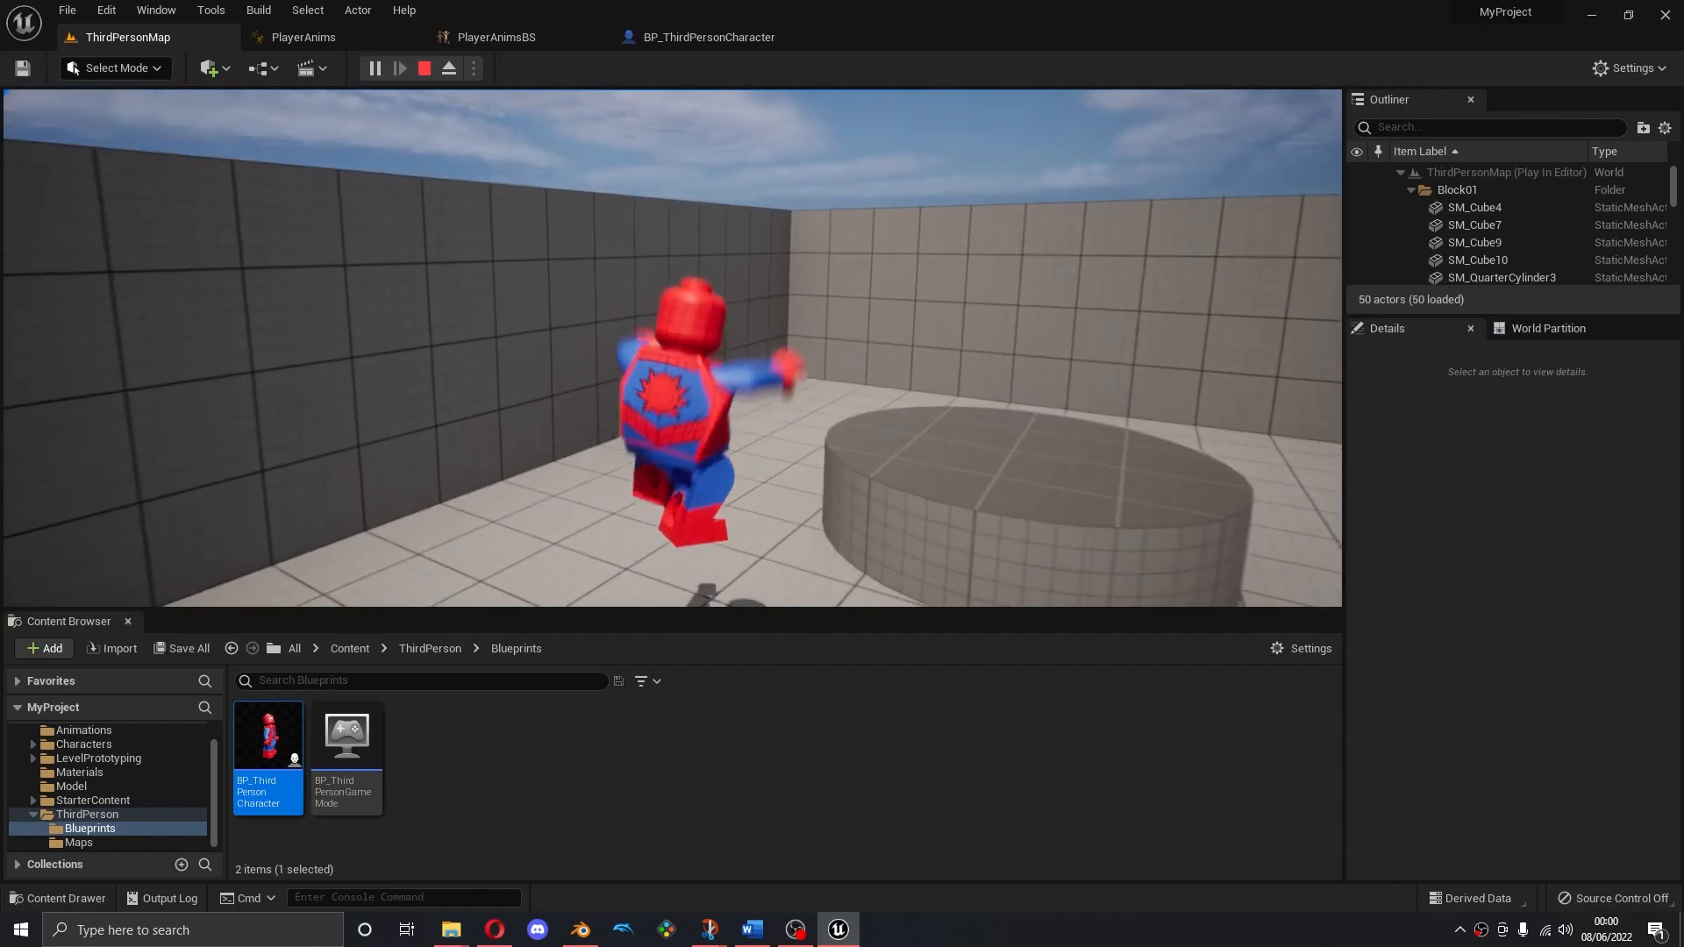
key("w")
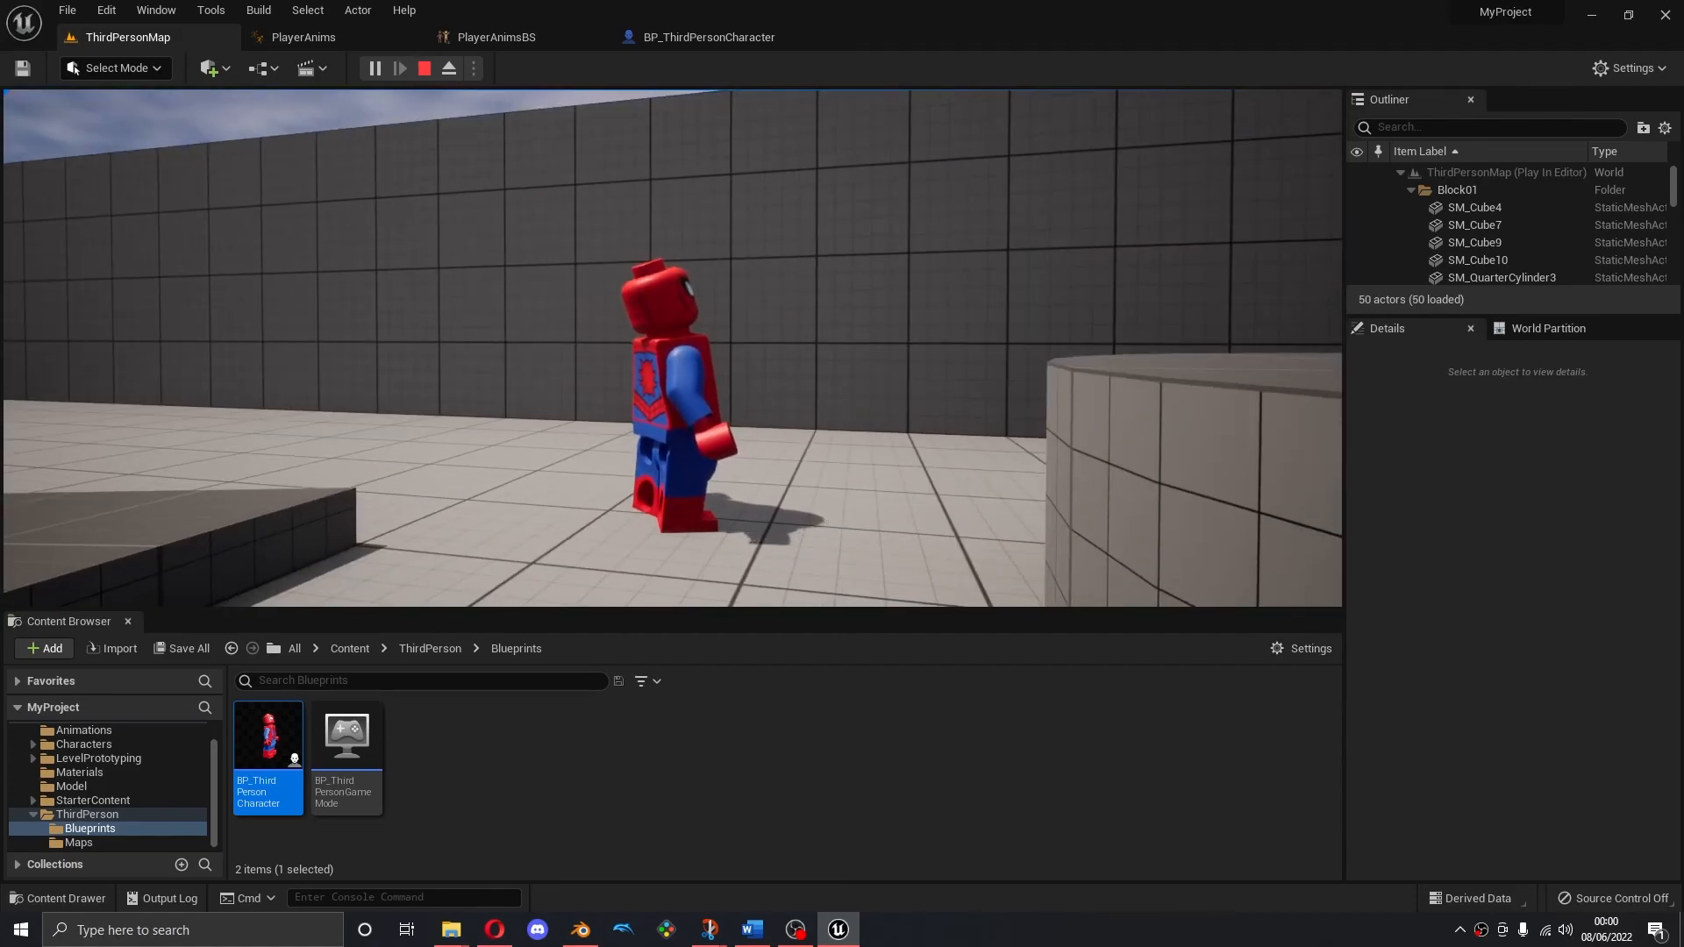
key("Escape")
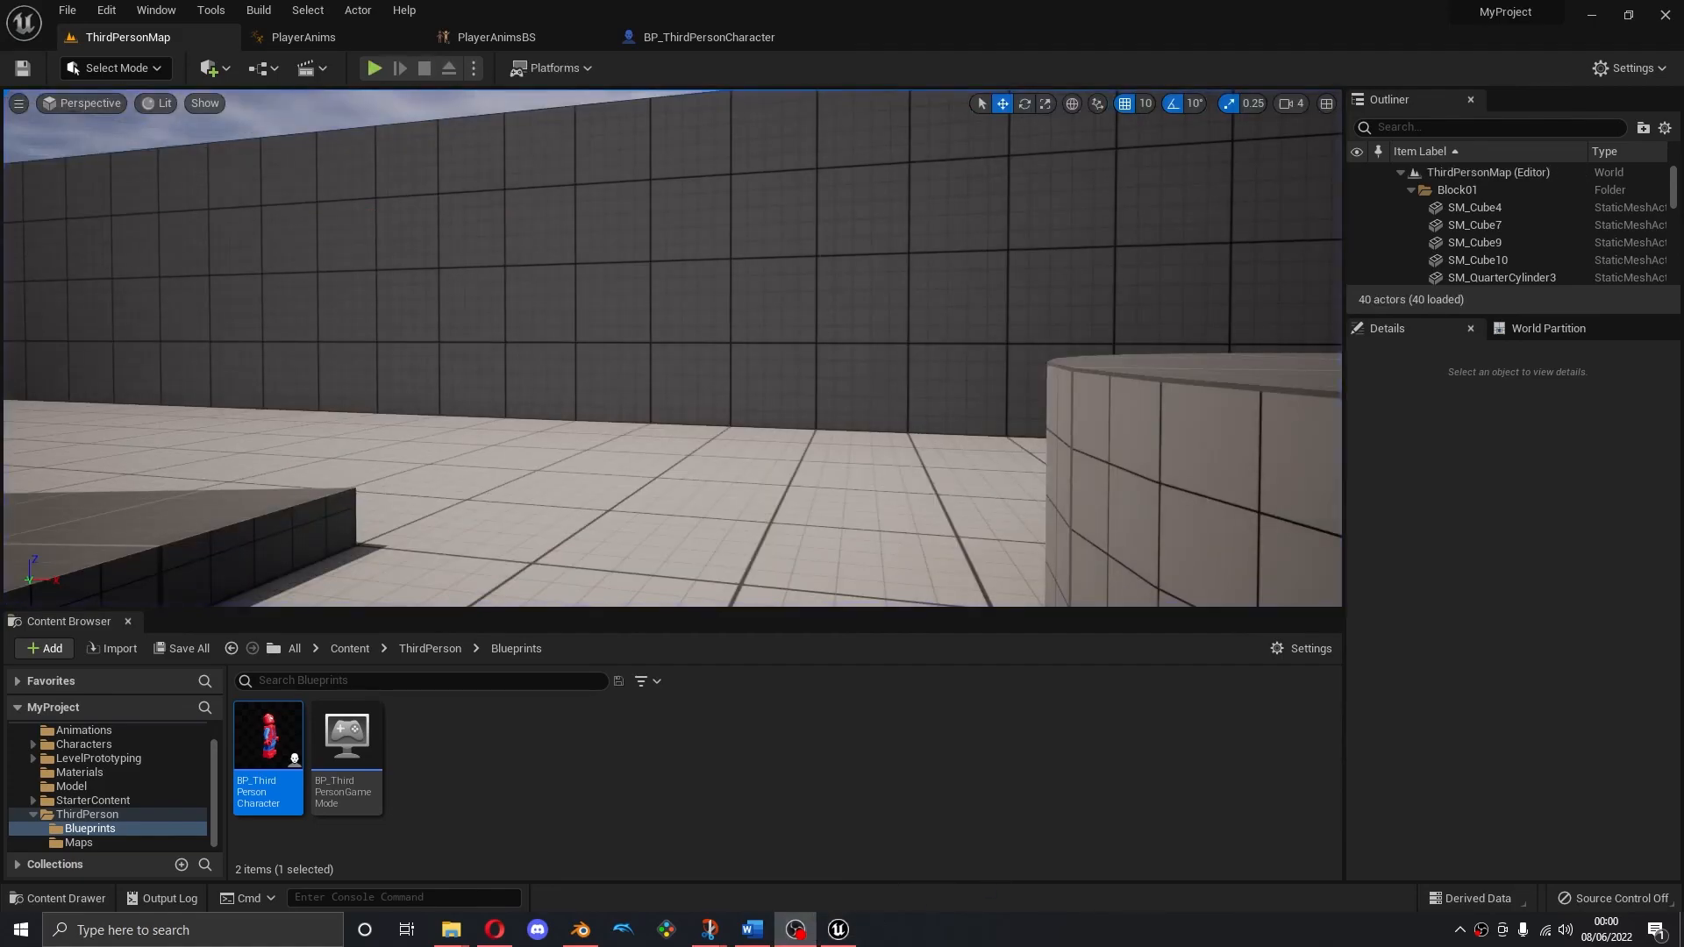